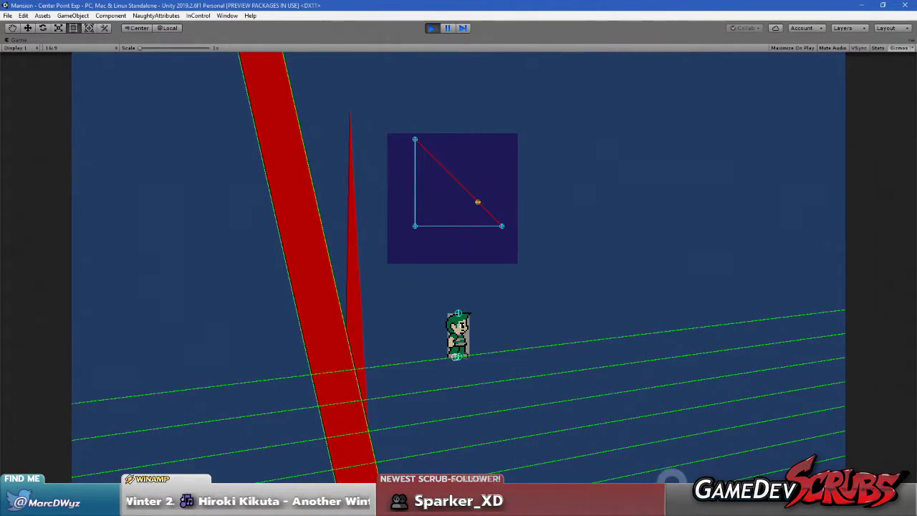
- Playtest the green character running back and forth across the floor platform between the two slanted red walls
click(705, 290)
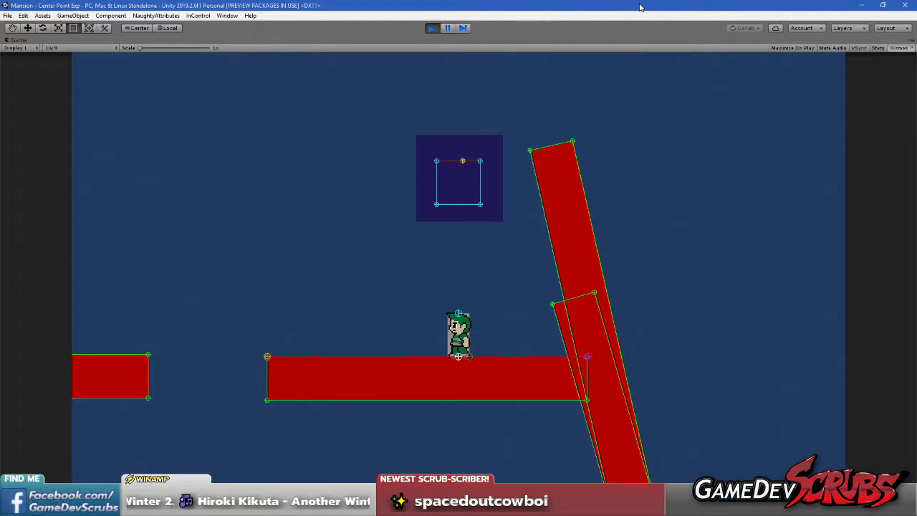
key(Right)
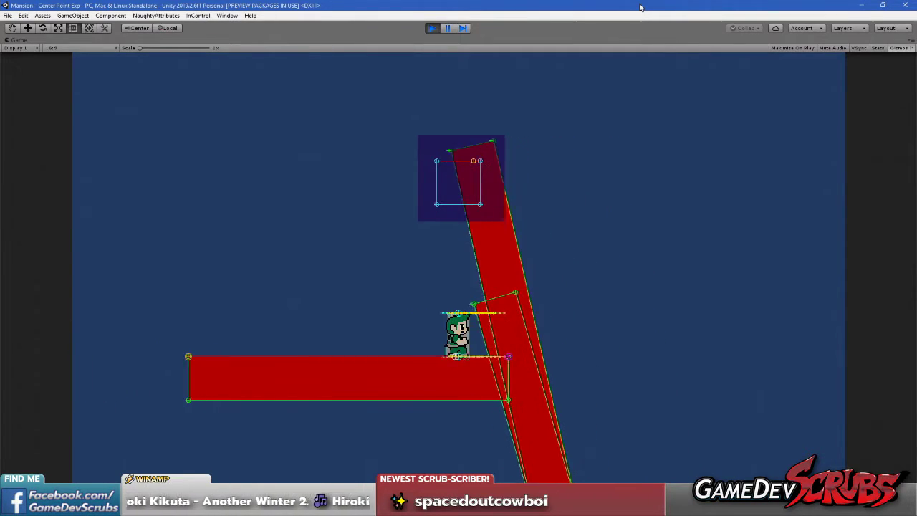
key(Left)
key(space)
key(Right)
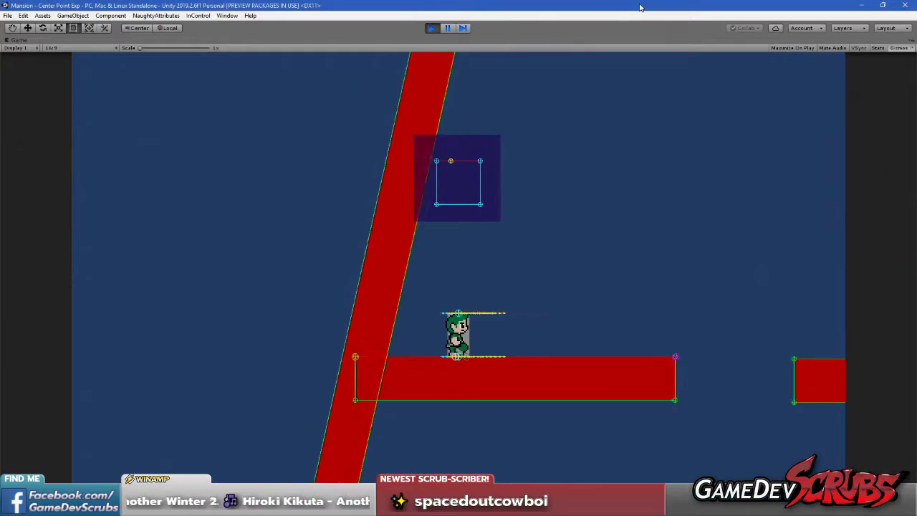
key(space)
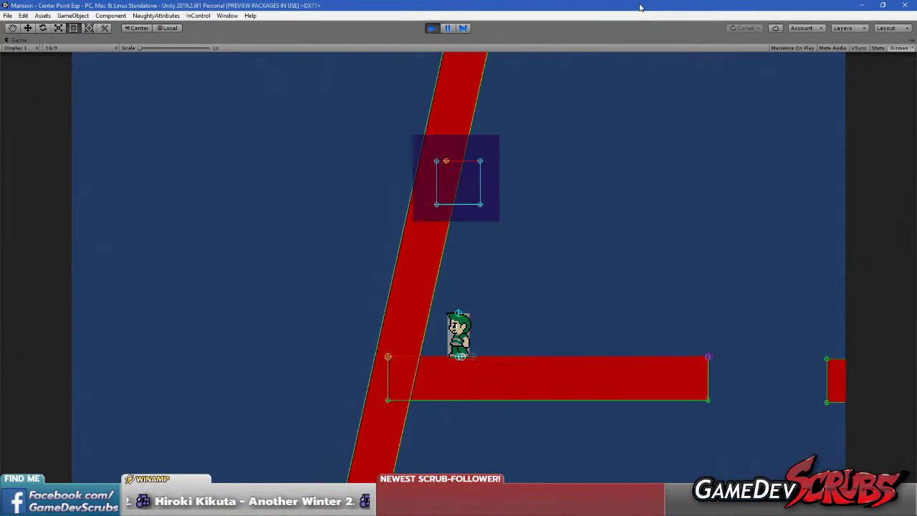
- Playtest jumping against both sides of the slanted red wall to check how the character collides with it
key(space)
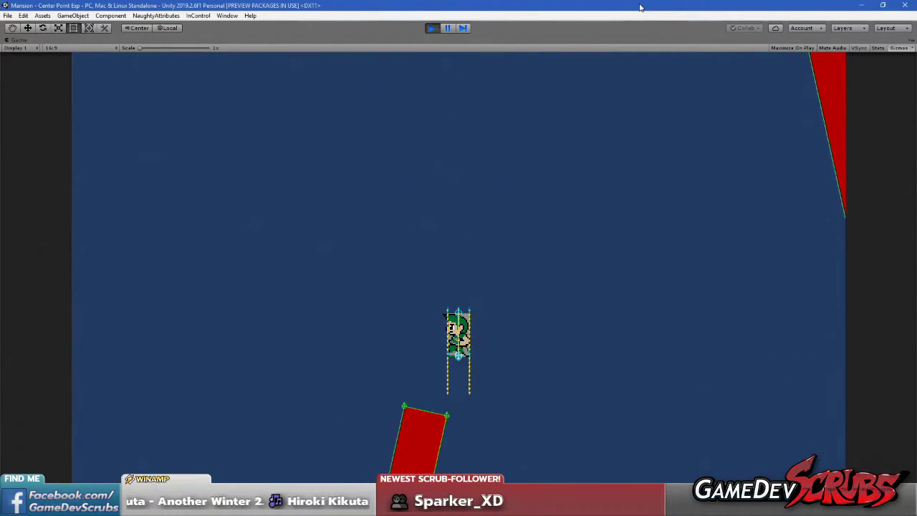
key(Left)
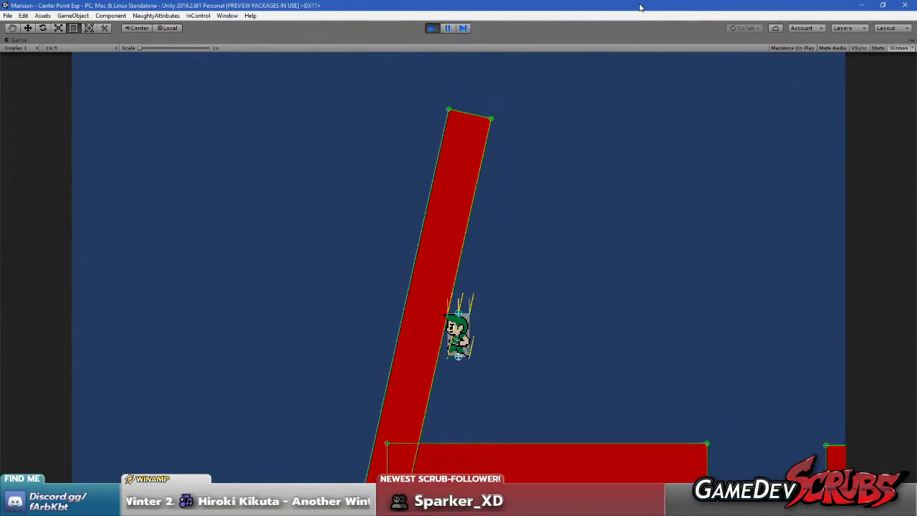
key(space)
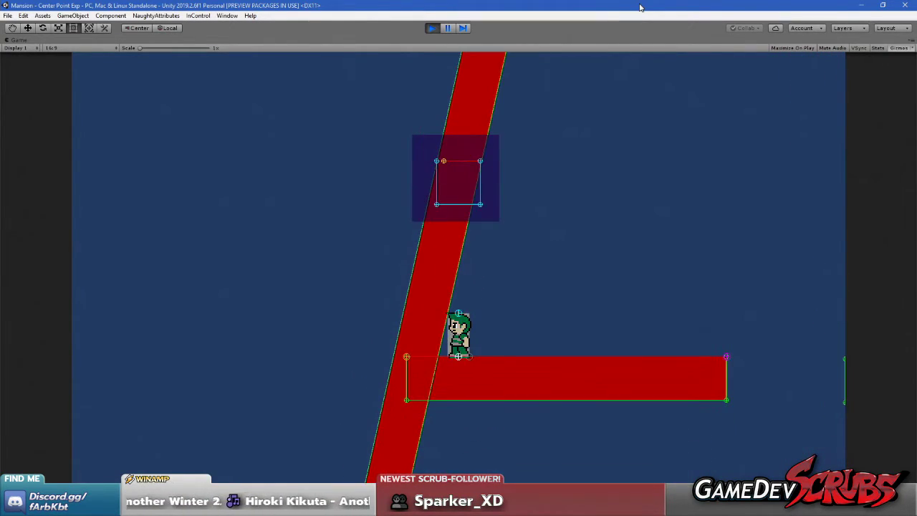
key(space)
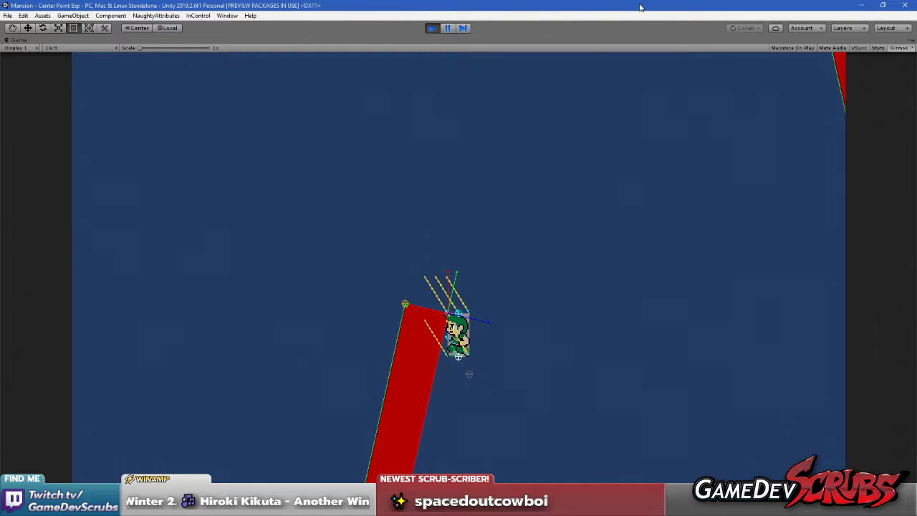
key(space)
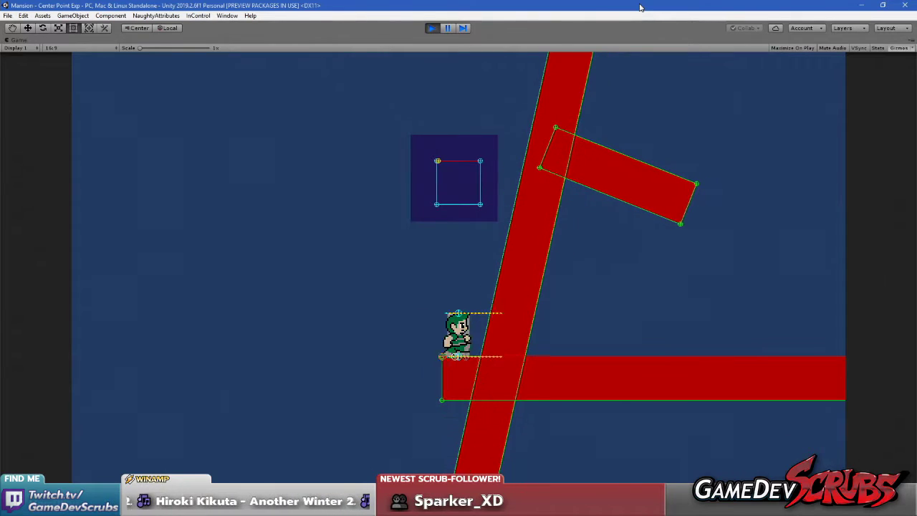
key(space)
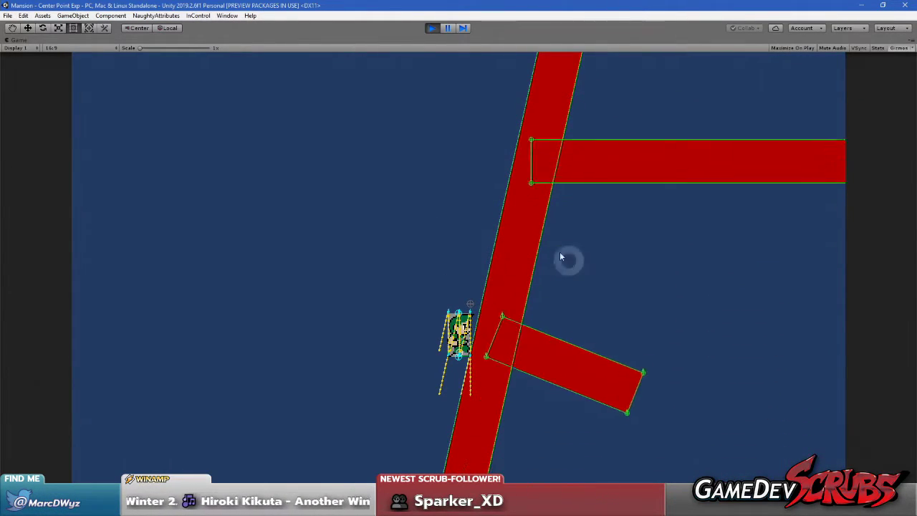
- Switch to Jasc Paint Shop Pro 9 and create a new 600 x 800 pixel image with a raster background
key(super)
text(sn)
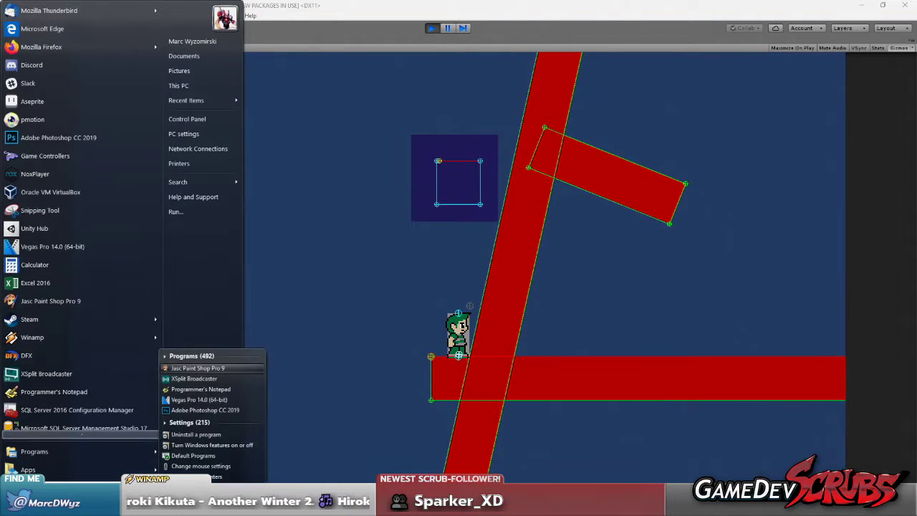
key(Return)
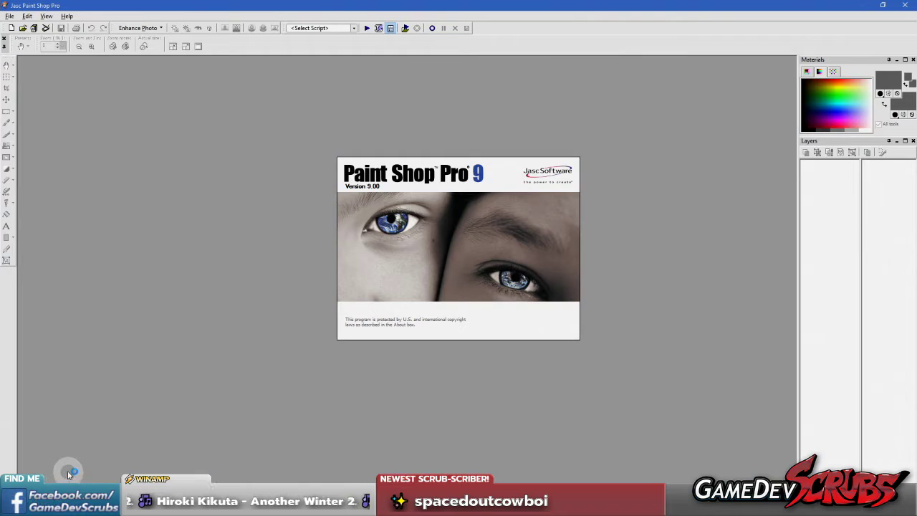
click(12, 28)
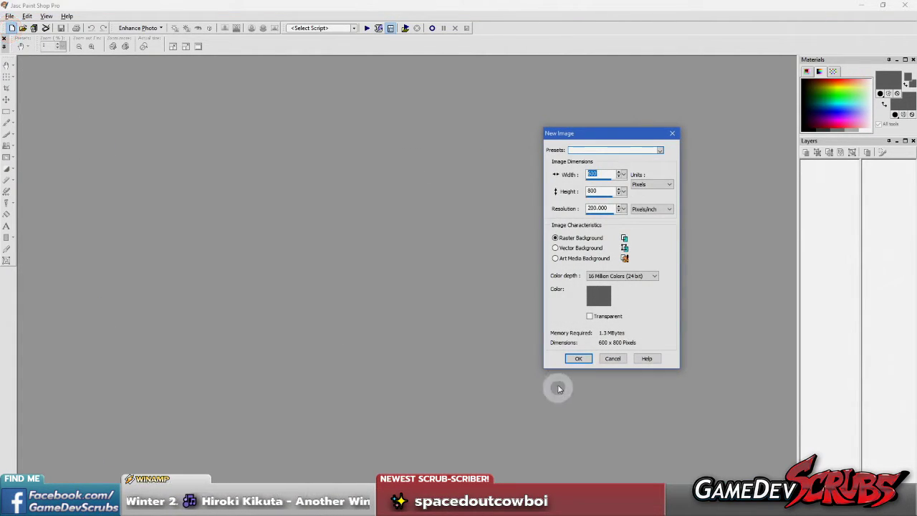
click(579, 359)
click(283, 62)
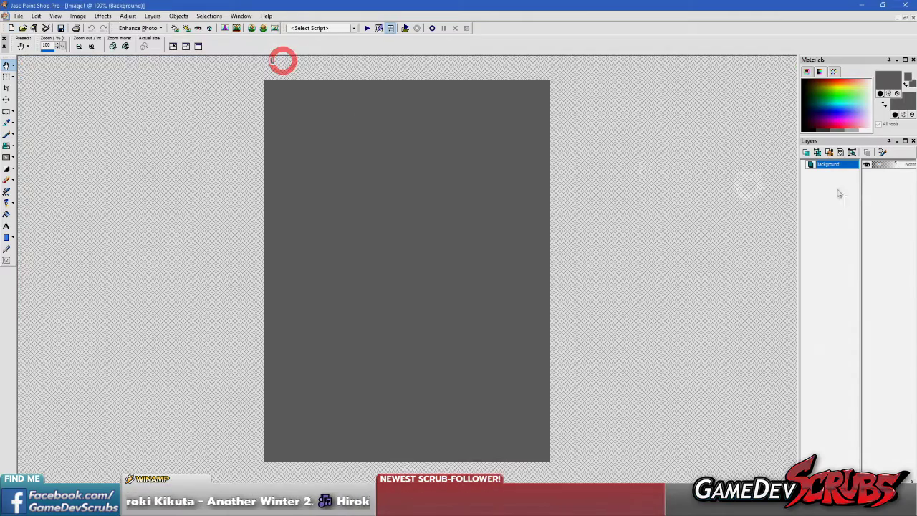
- Set yellow and green as the two paint colours, and brush a steep, straight yellow line slanting down across the canvas
click(834, 88)
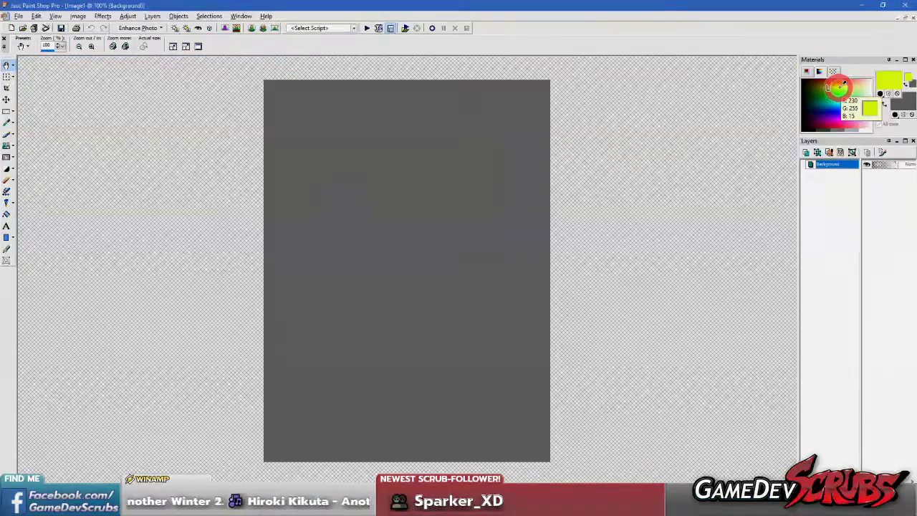
scroll(432, 236, up, 4)
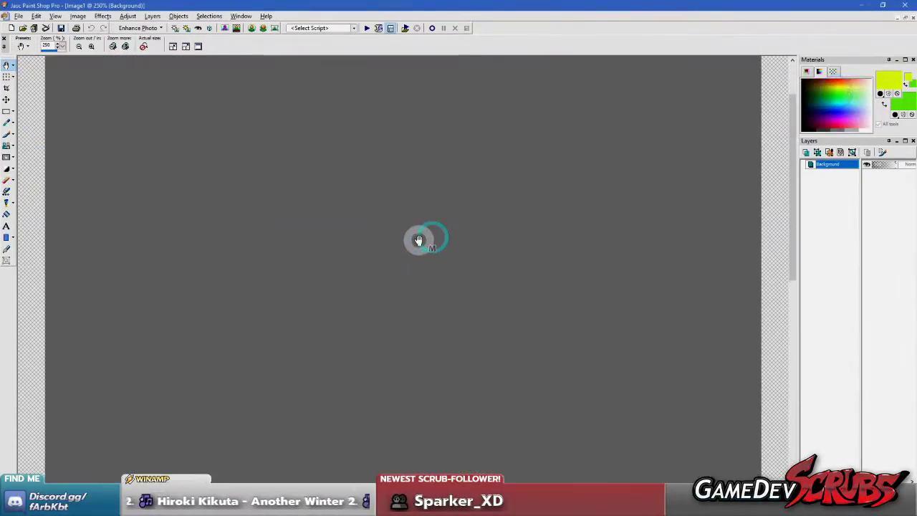
key(b)
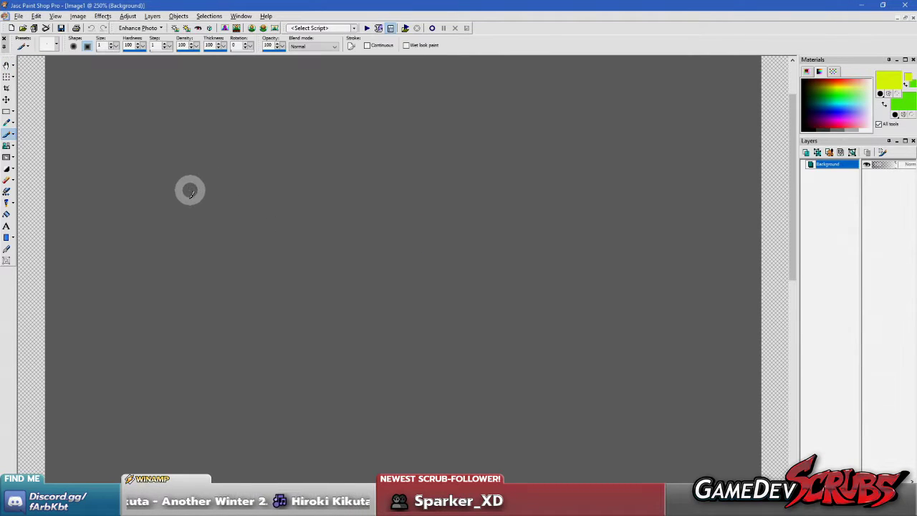
click(279, 145)
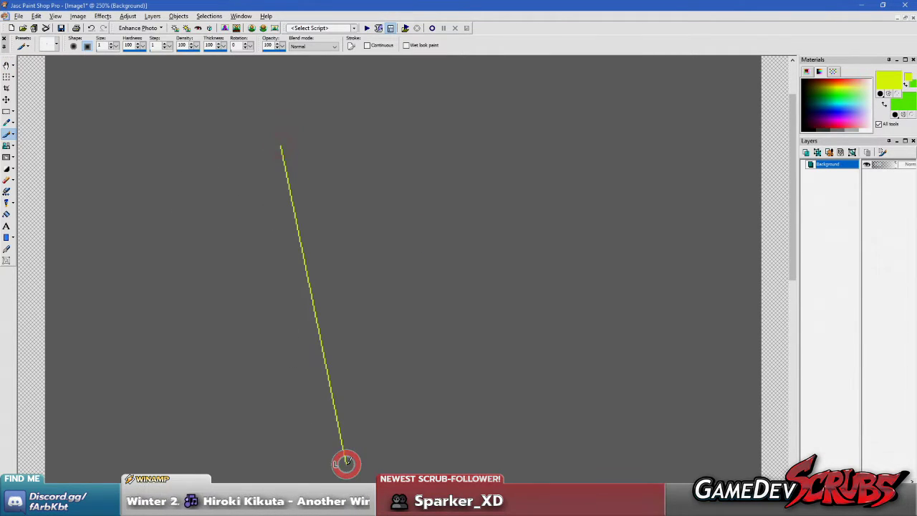
- Draw a green four-sided character box beside the yellow line, with its lower corner touching the line
scroll(327, 330, down, 1)
scroll(341, 287, up, 1)
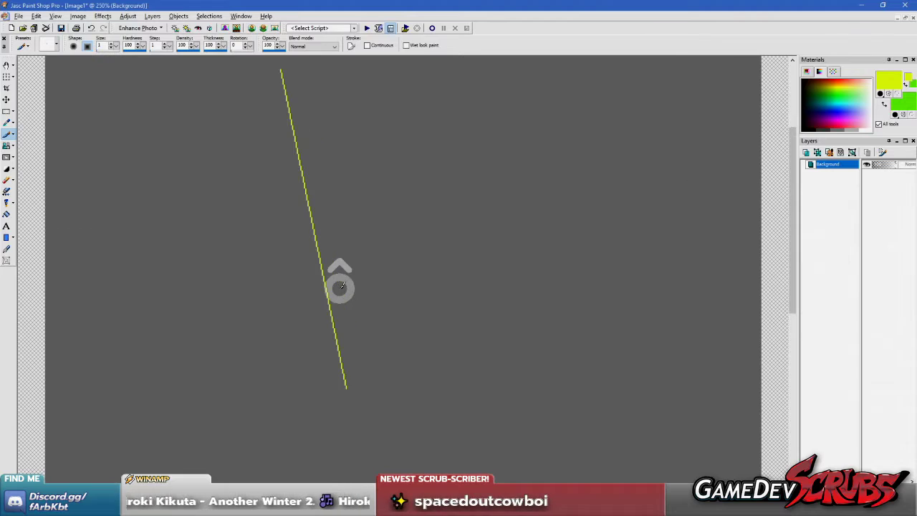
scroll(395, 139, down, 1)
scroll(375, 225, up, 1)
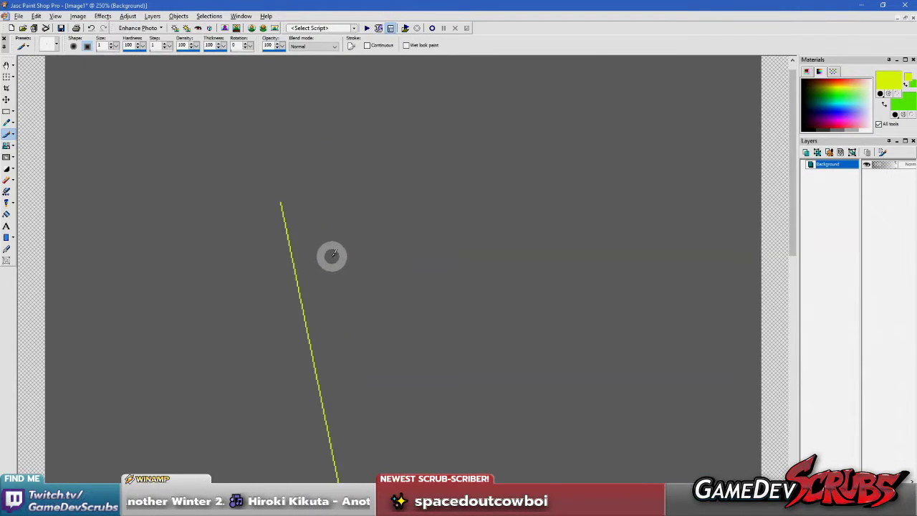
right_click(360, 306)
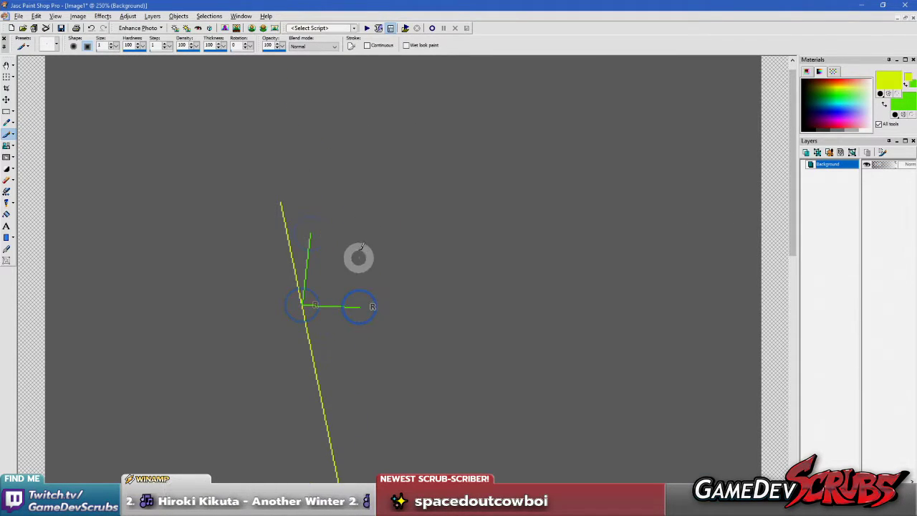
right_click(361, 237)
scroll(337, 307, down, 1)
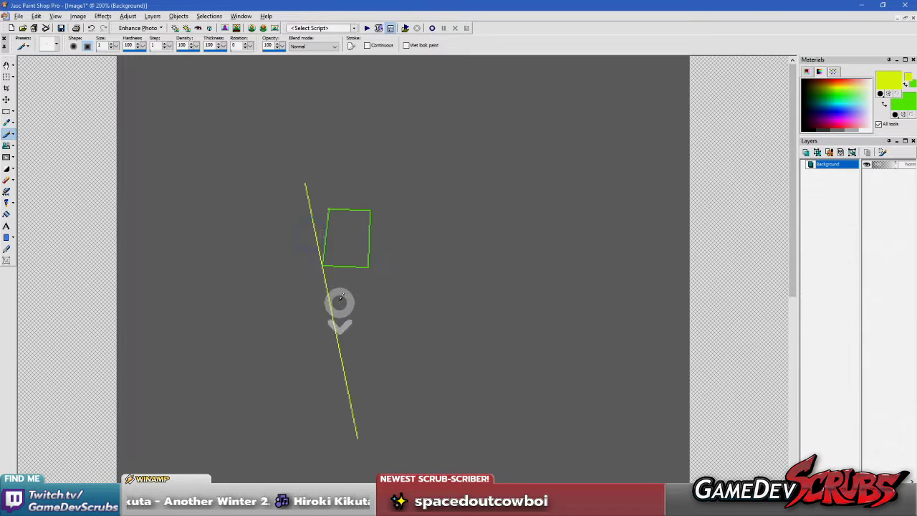
- Mark both ends of the yellow line with small green circles
scroll(338, 265, up, 1)
scroll(337, 298, up, 1)
scroll(321, 263, down, 1)
scroll(324, 222, up, 1)
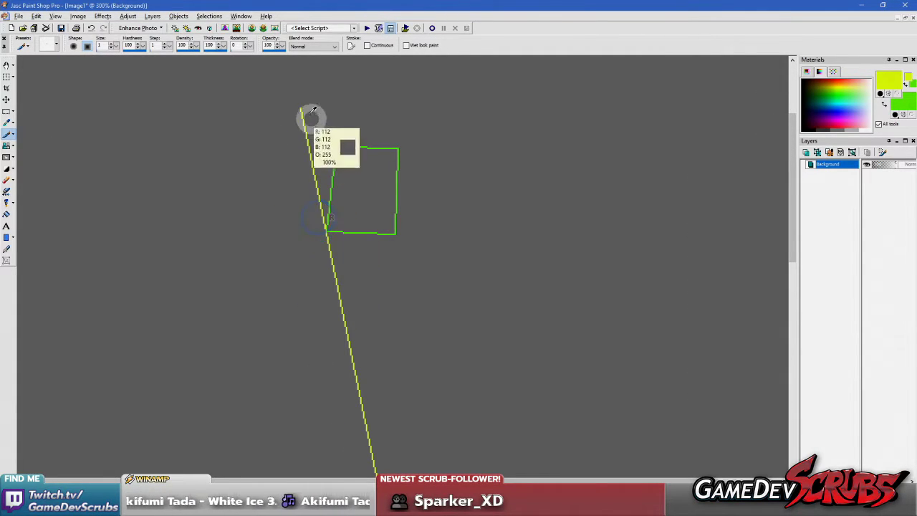
scroll(397, 336, down, 1)
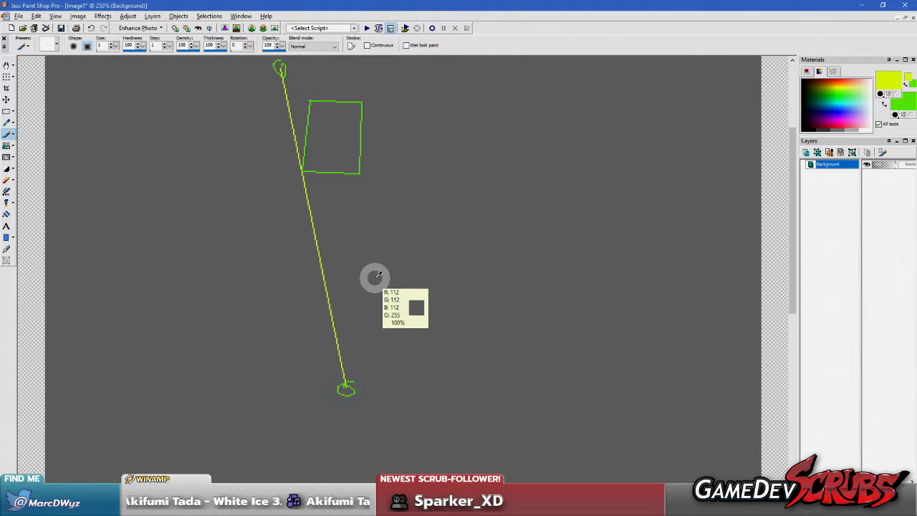
- Draw a green arrow from the middle of the box's bottom edge downward, parallel to the yellow line
scroll(338, 203, up, 1)
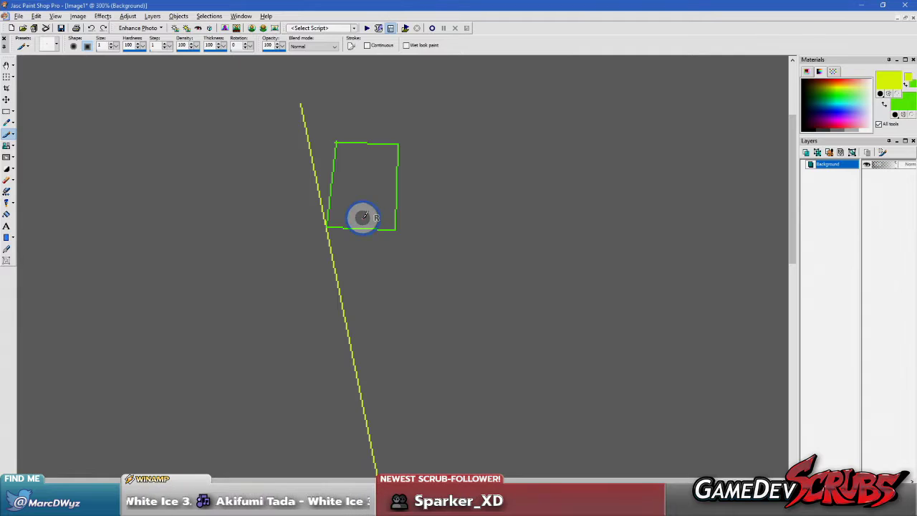
scroll(365, 229, down, 2)
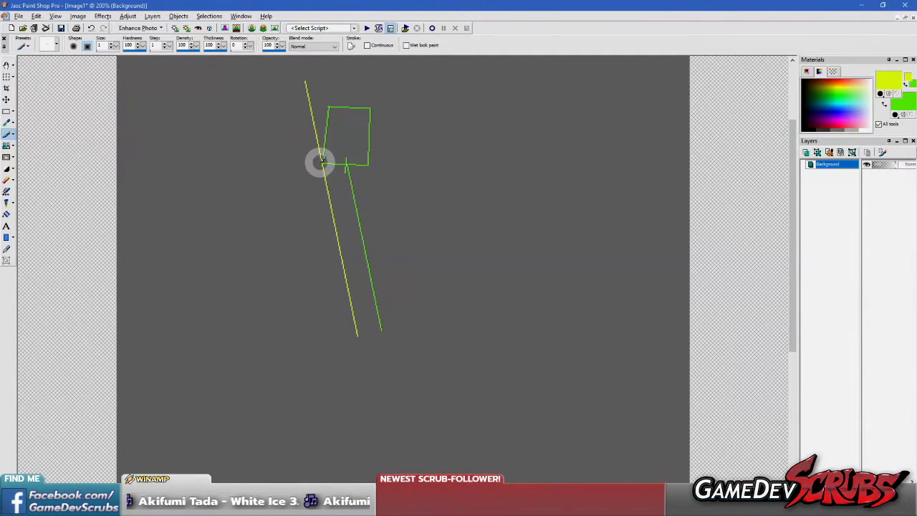
right_click(386, 328)
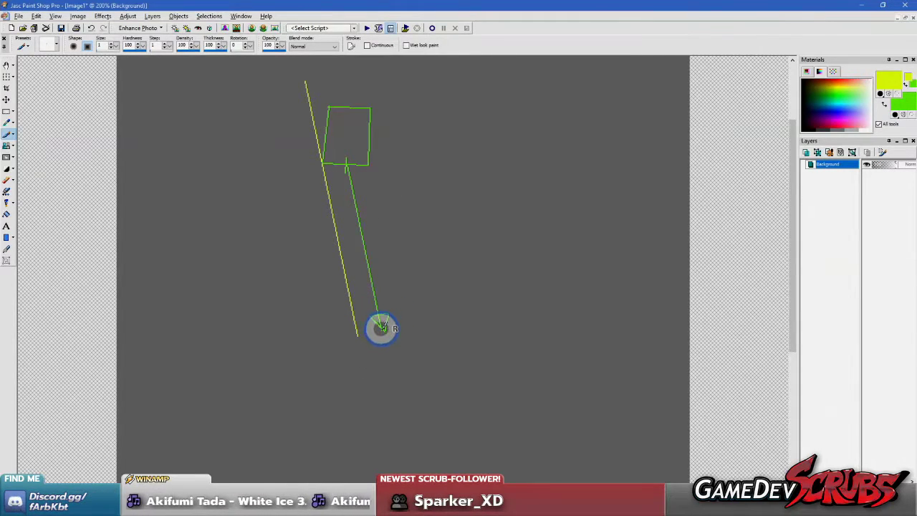
- Undo the green arrow and box strokes beside the yellow line
key(ctrl+z)
key(ctrl+z)
key(ctrl+z)
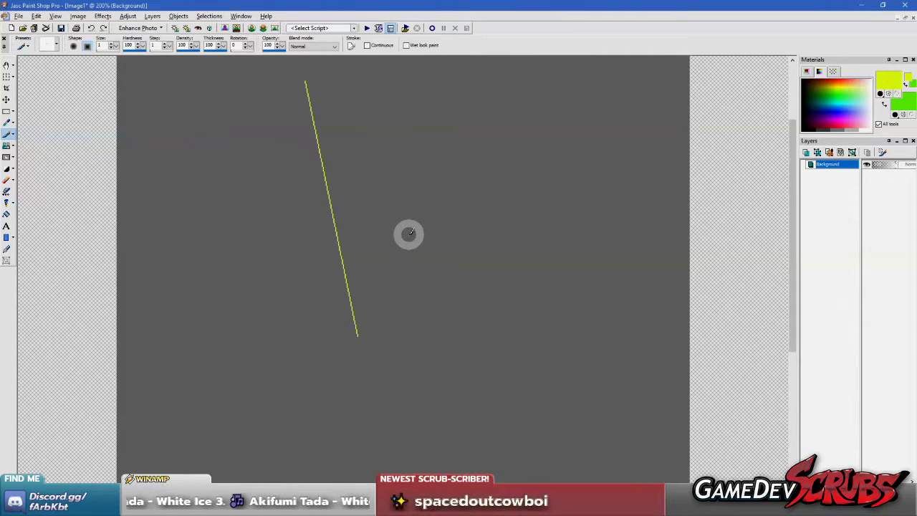
- Circle the upper and lower endpoints of the yellow line in green
scroll(348, 177, up, 1)
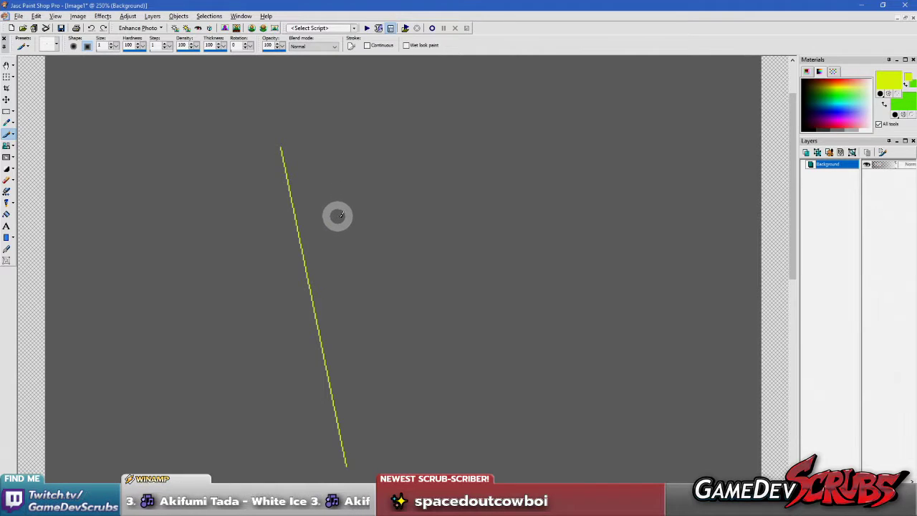
scroll(345, 224, up, 1)
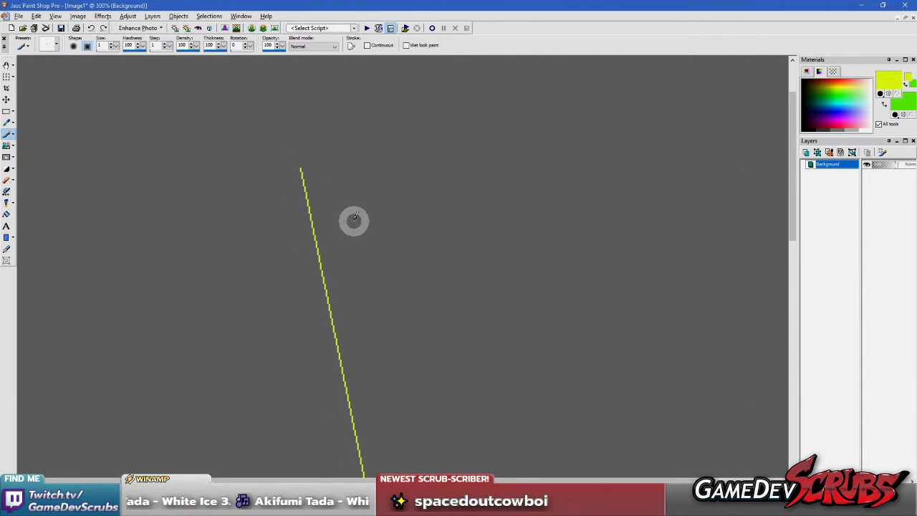
drag(297, 152, 290, 176)
scroll(365, 265, down, 3)
scroll(373, 278, up, 1)
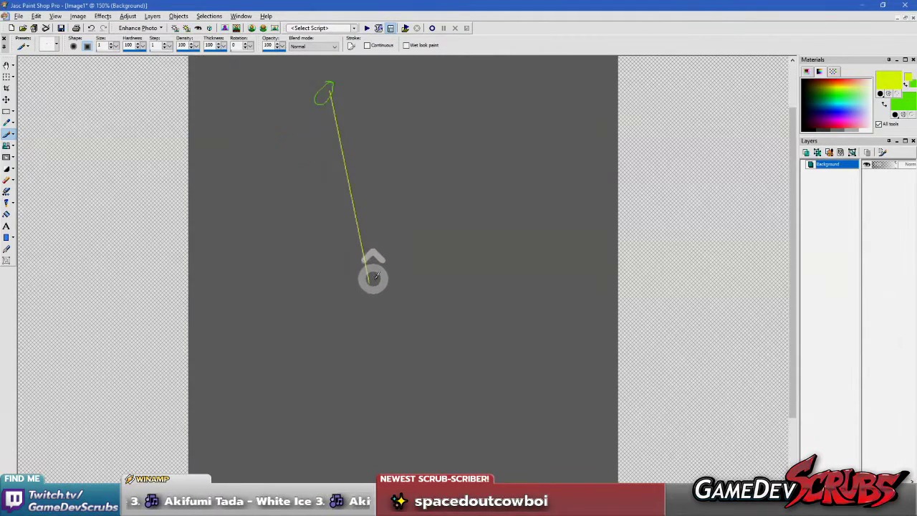
scroll(387, 274, up, 1)
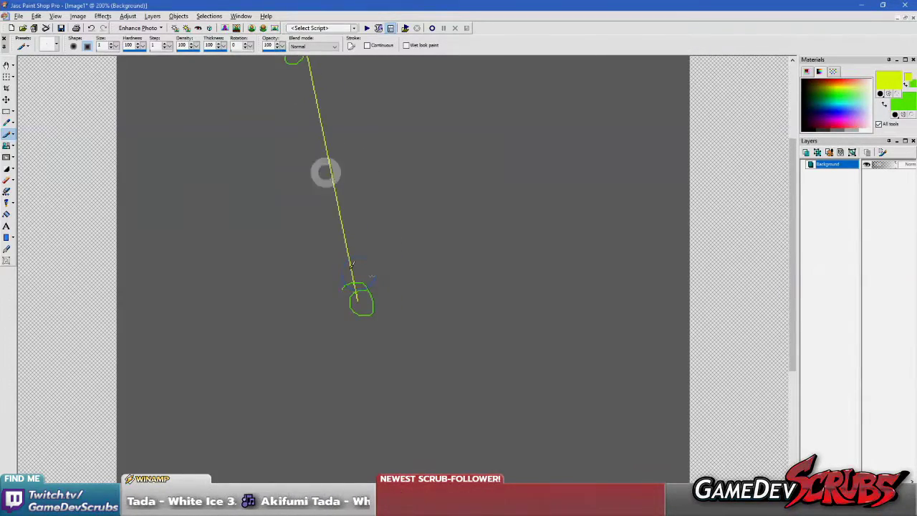
scroll(375, 204, down, 2)
scroll(386, 194, up, 1)
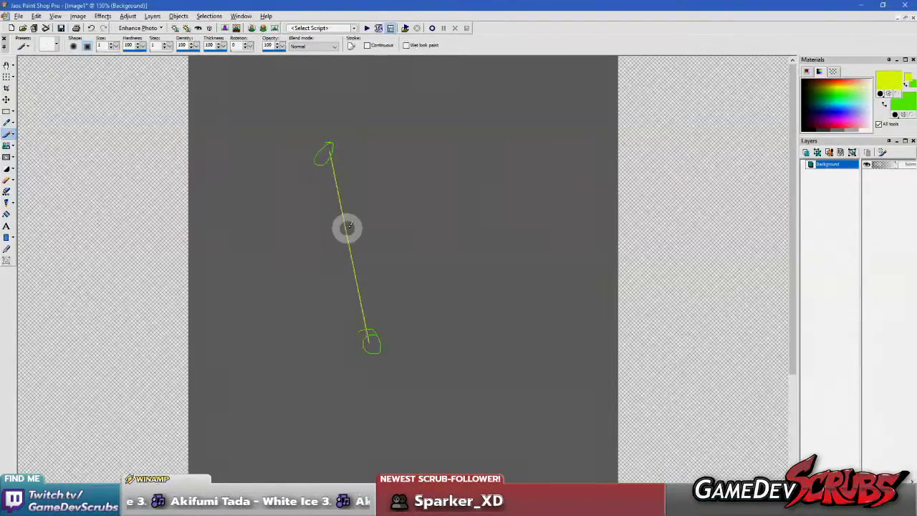
- Draw a green four-sided character box with straight strokes against the middle of the yellow line
right_click(348, 222)
shift+right_click(347, 183)
shift+right_click(381, 183)
shift+right_click(381, 242)
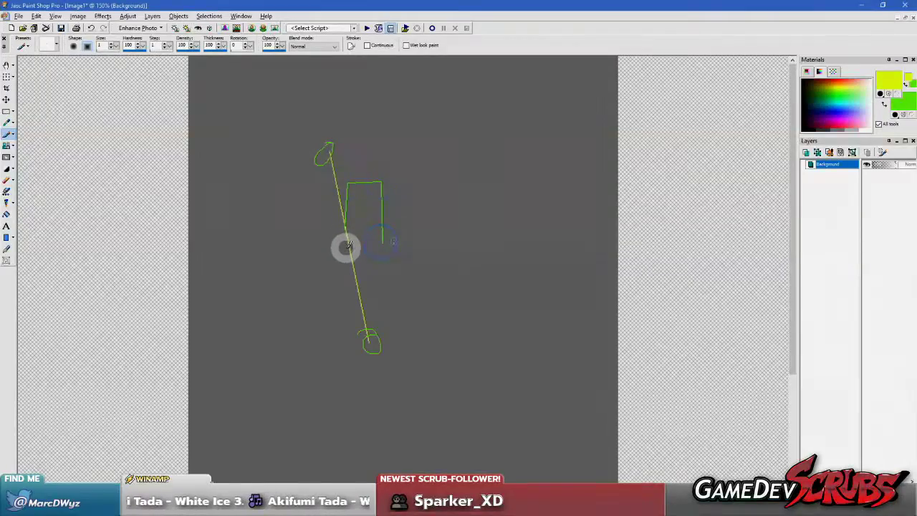
shift+right_click(344, 224)
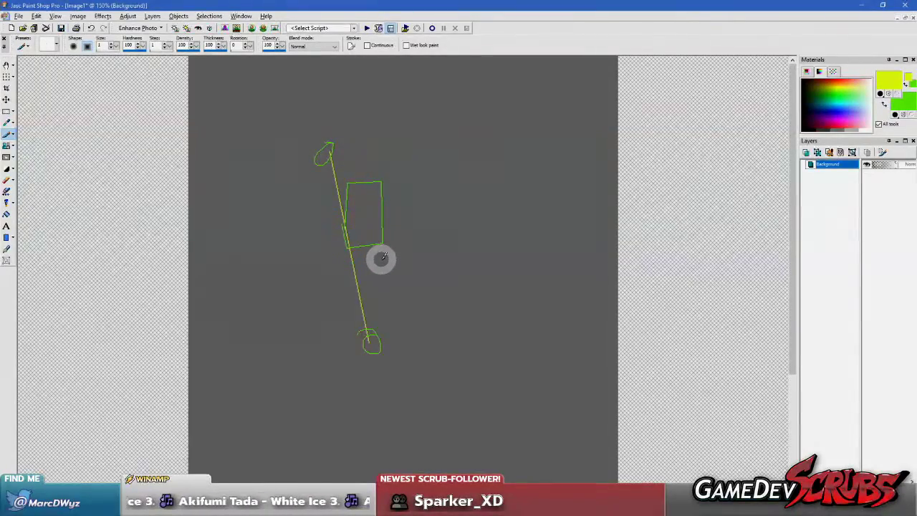
- Undo the green character box, the green endpoint circles and the yellow line to leave the grey canvas empty
key(ctrl+z)
key(ctrl+z)
key(ctrl+z)
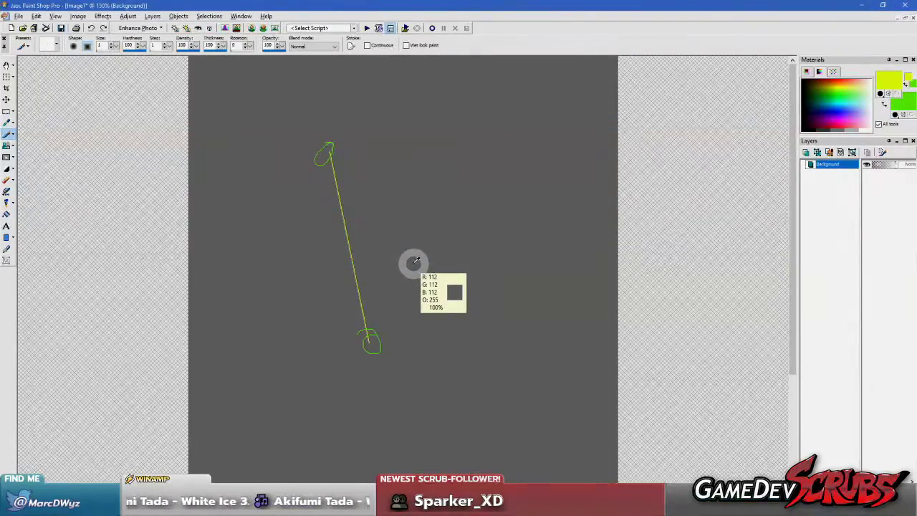
scroll(392, 233, down, 1)
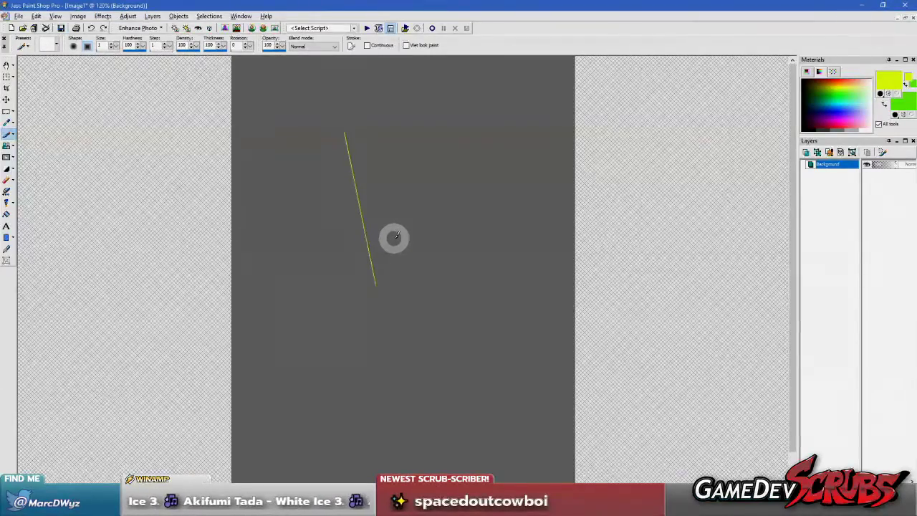
scroll(392, 236, up, 2)
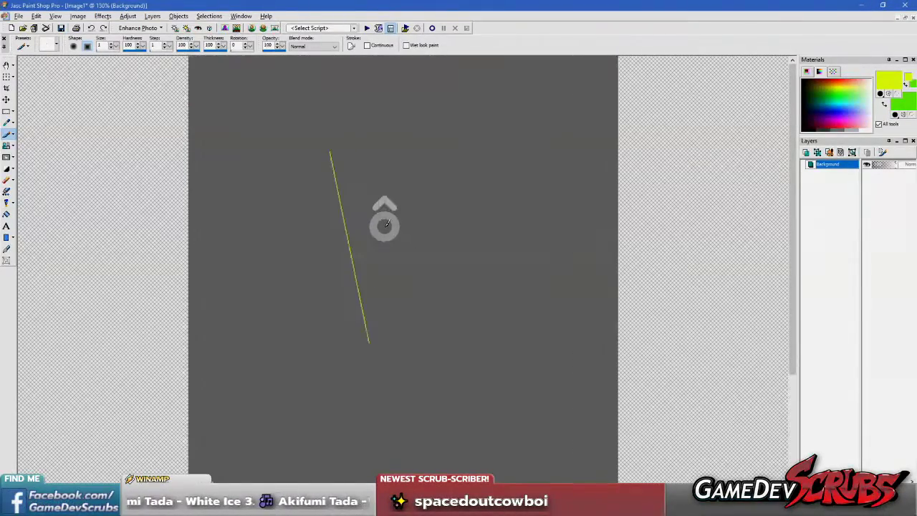
scroll(390, 228, up, 2)
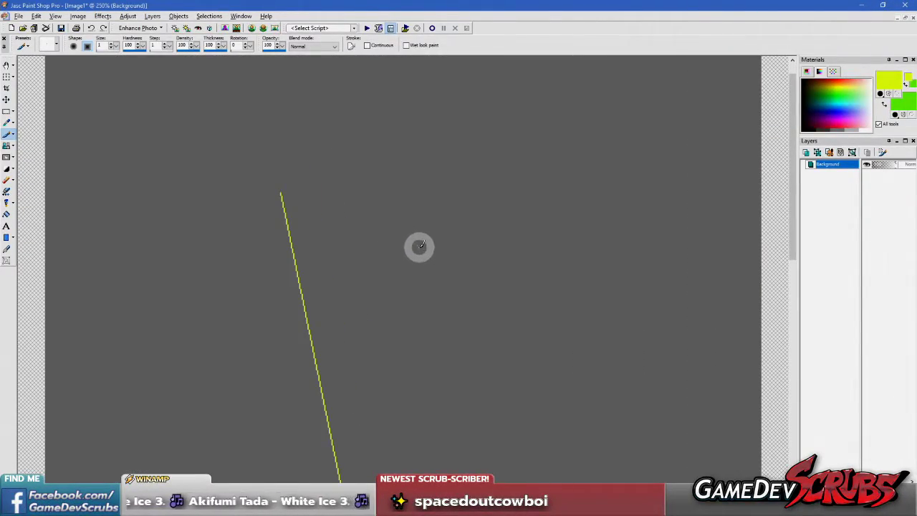
scroll(419, 247, down, 2)
key(ctrl+z)
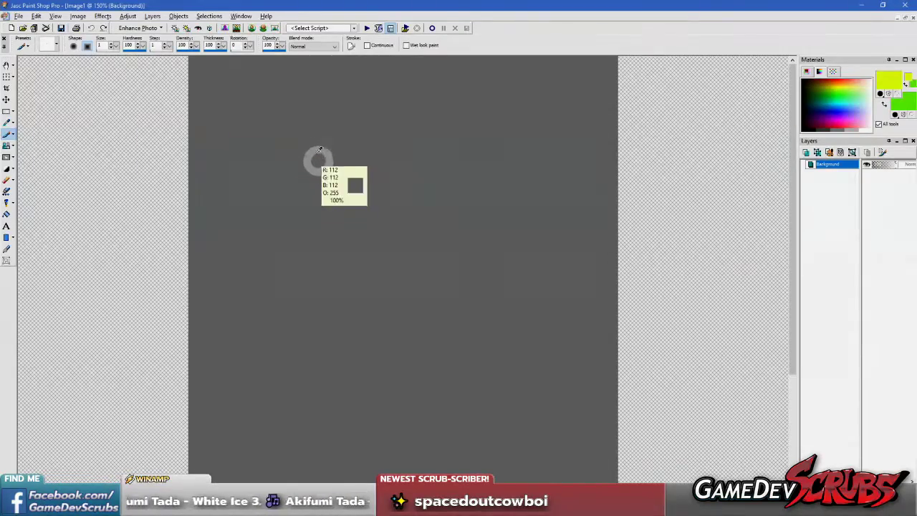
- Draw a long slanted yellow straight line from the canvas's upper-left area down to the middle of its lower edge
scroll(362, 333, down, 2)
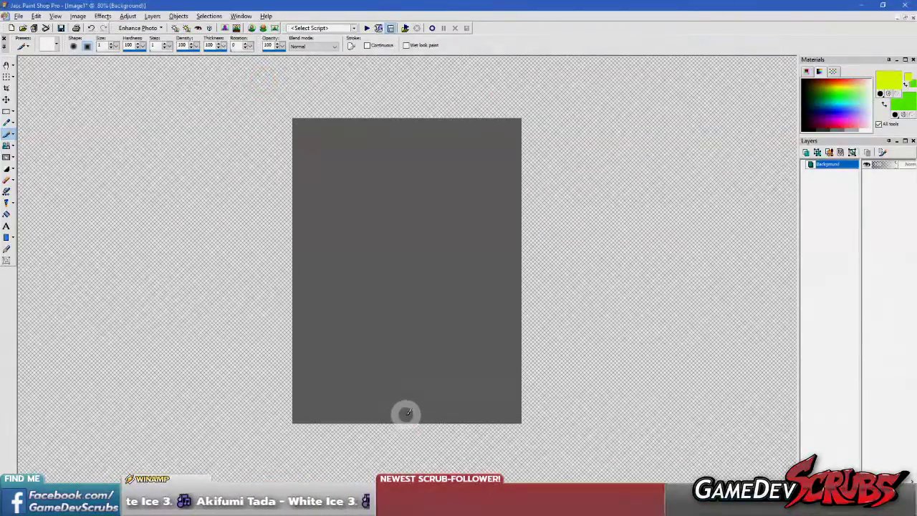
shift+click(406, 412)
scroll(374, 248, up, 4)
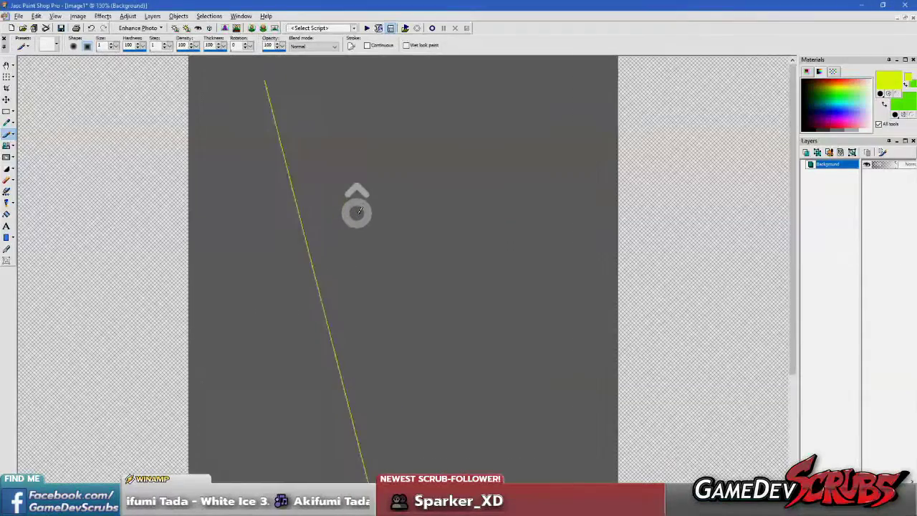
scroll(326, 312, up, 1)
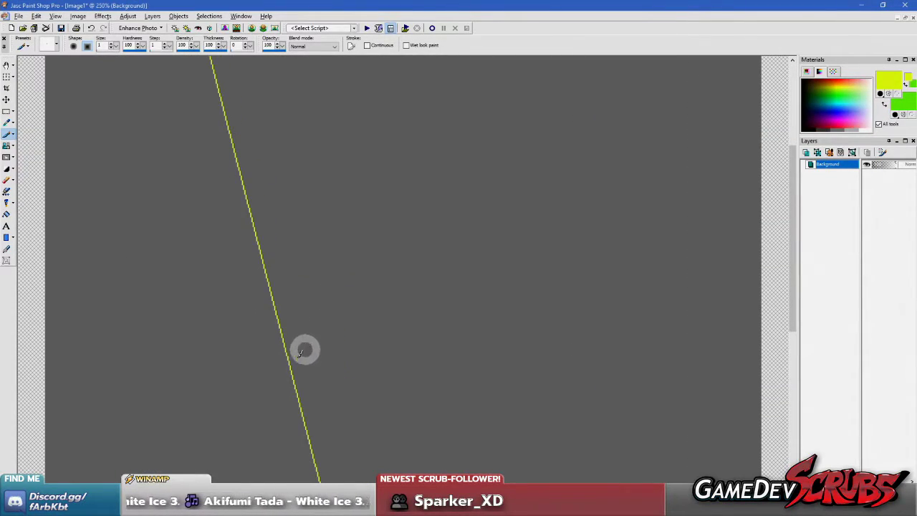
scroll(348, 352, down, 2)
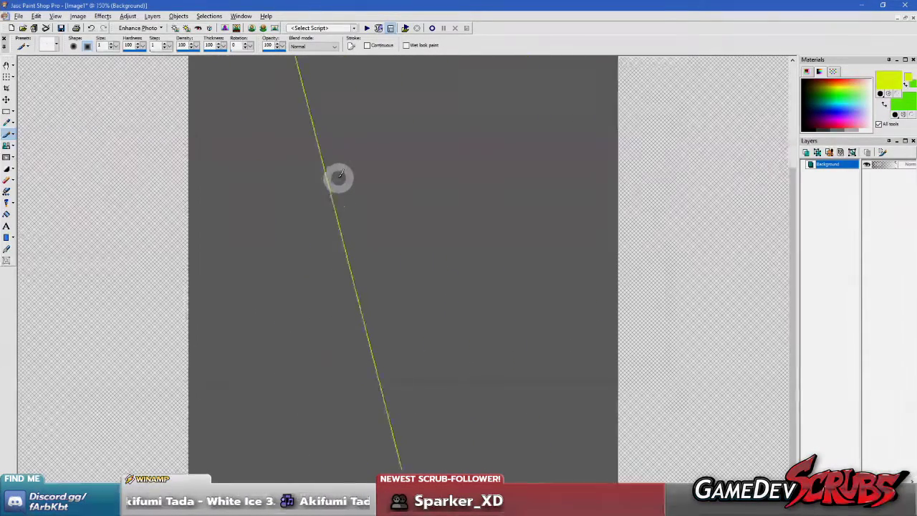
- Draw a straight green line from just right of the yellow line's upper end to just left of its lower end
scroll(279, 191, up, 3)
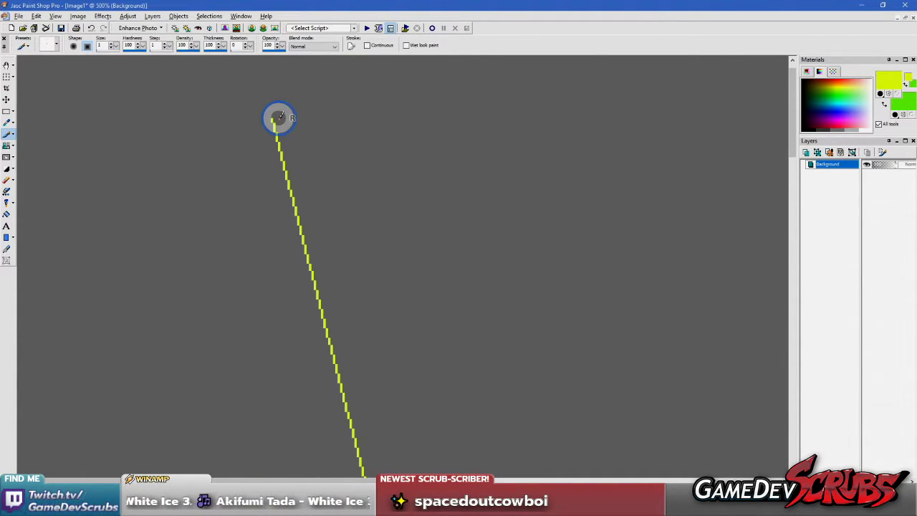
scroll(279, 118, down, 5)
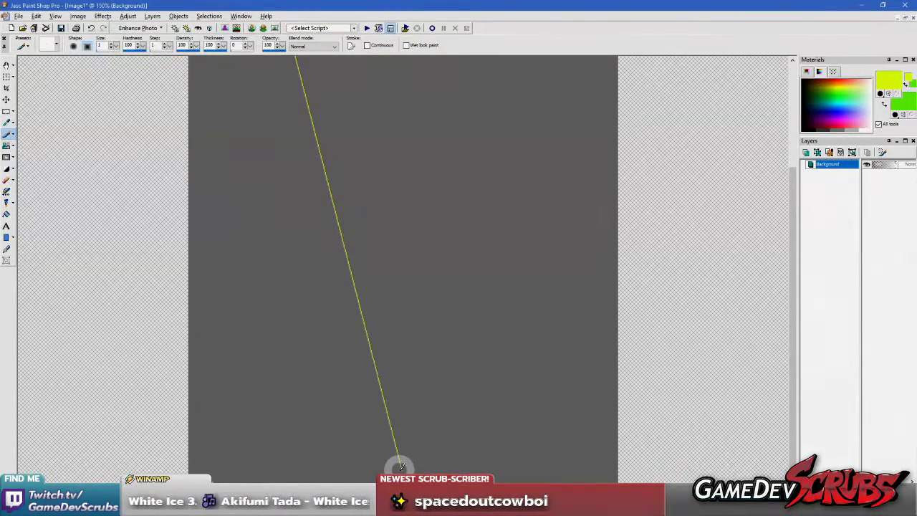
scroll(416, 463, down, 2)
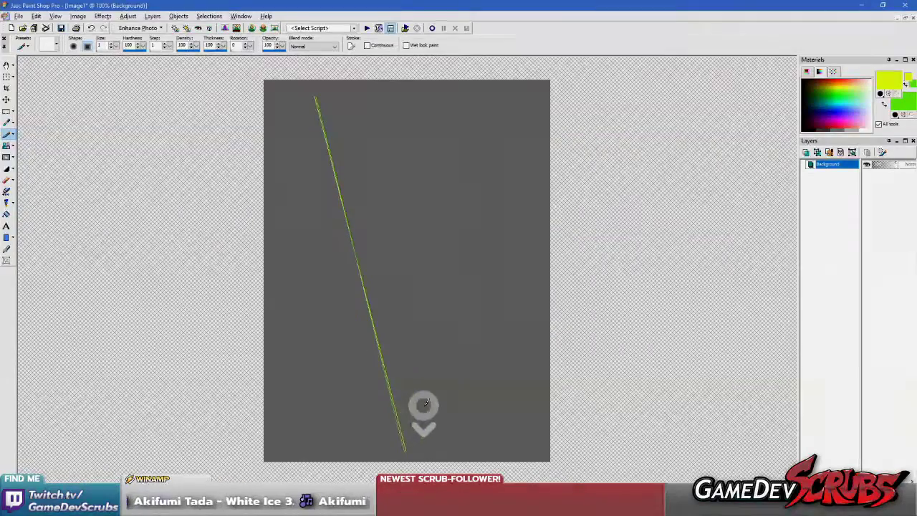
scroll(307, 143, up, 3)
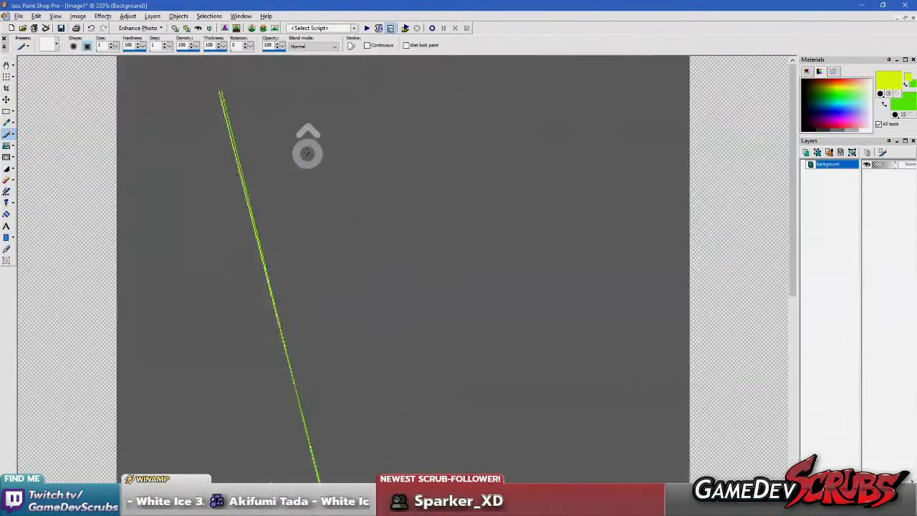
scroll(385, 215, down, 5)
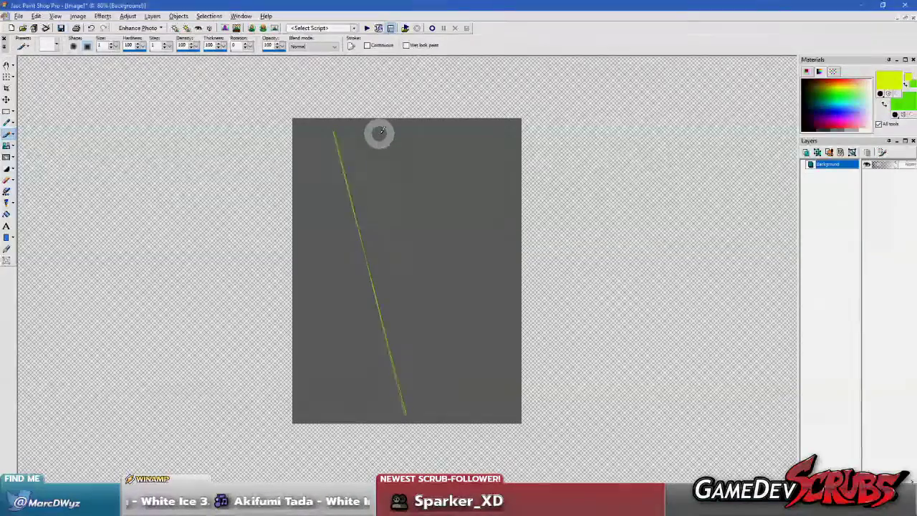
- Draw a large four-sided yellow box to the right of the slanted lines' upper part and fill it with yellow
scroll(379, 135, up, 2)
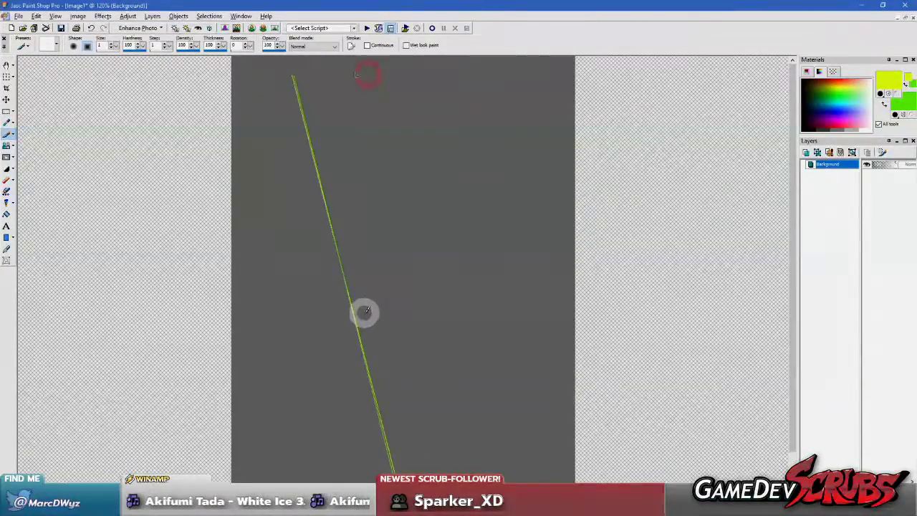
shift+click(364, 312)
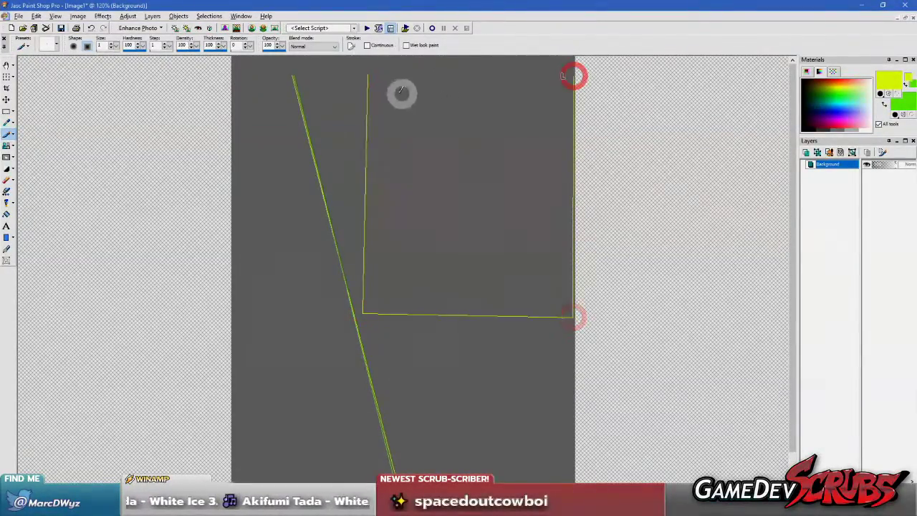
key(f)
click(466, 166)
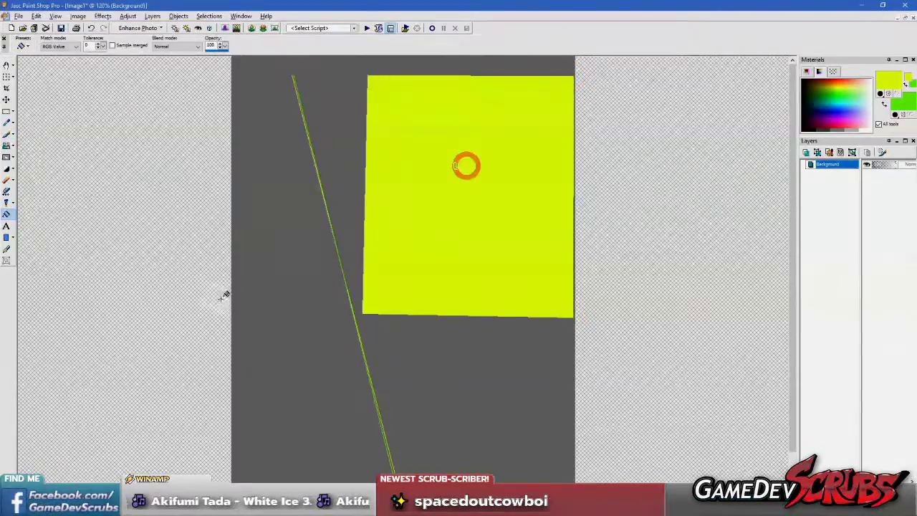
key(super)
middle_click(420, 224)
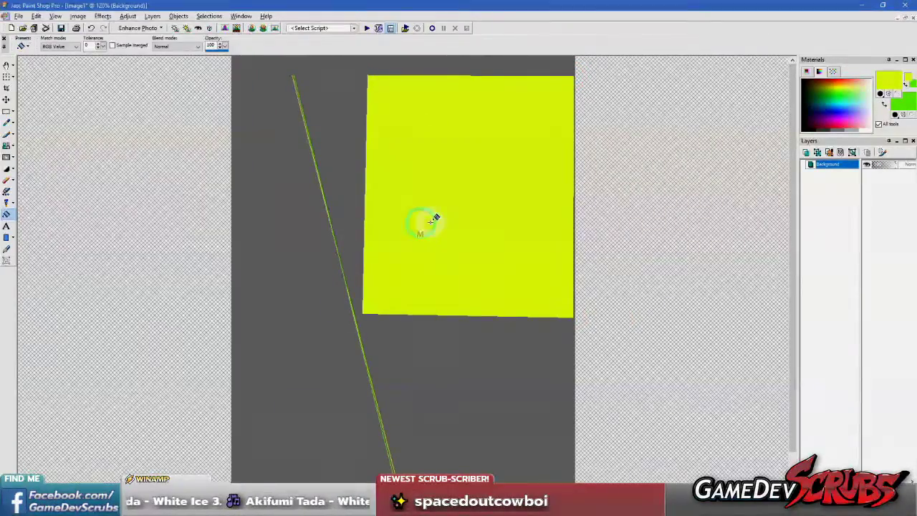
- Undo the yellow fill and fill the box with dark reddish brown
key(ctrl+z)
click(842, 107)
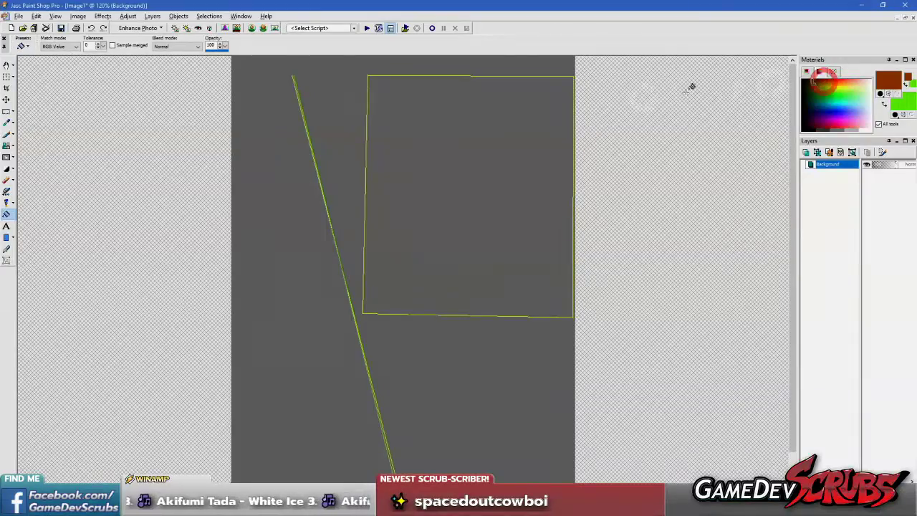
click(539, 108)
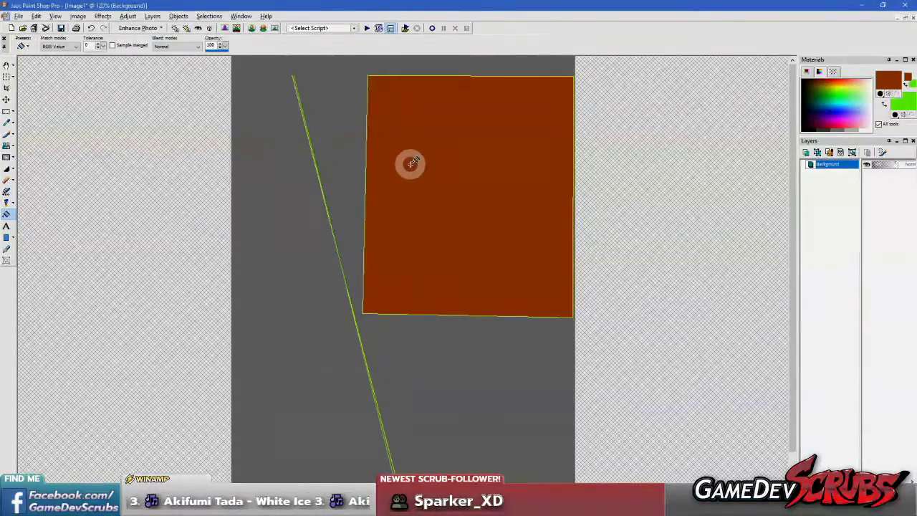
- Examine the gap between the yellow and green lines' upper ends up close with a small rectangular selection
scroll(344, 150, up, 6)
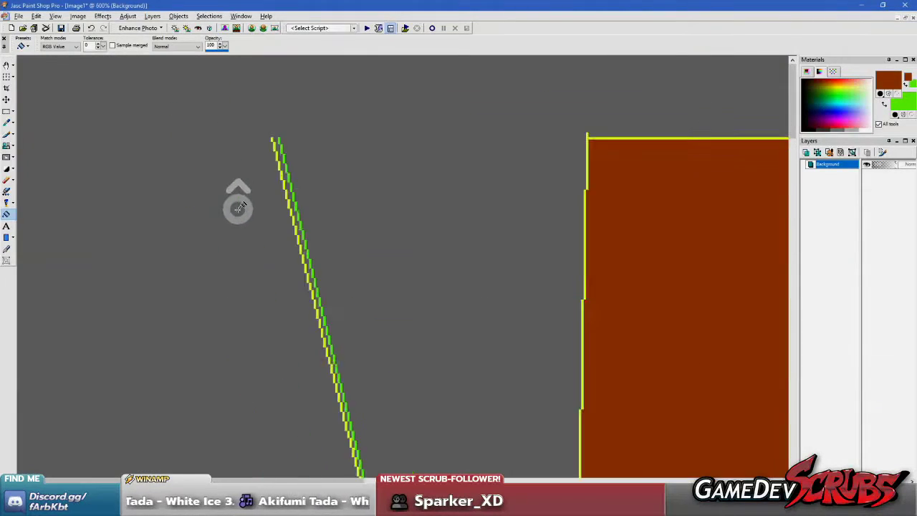
ctrl+click(467, 222)
key(s)
scroll(346, 196, up, 1)
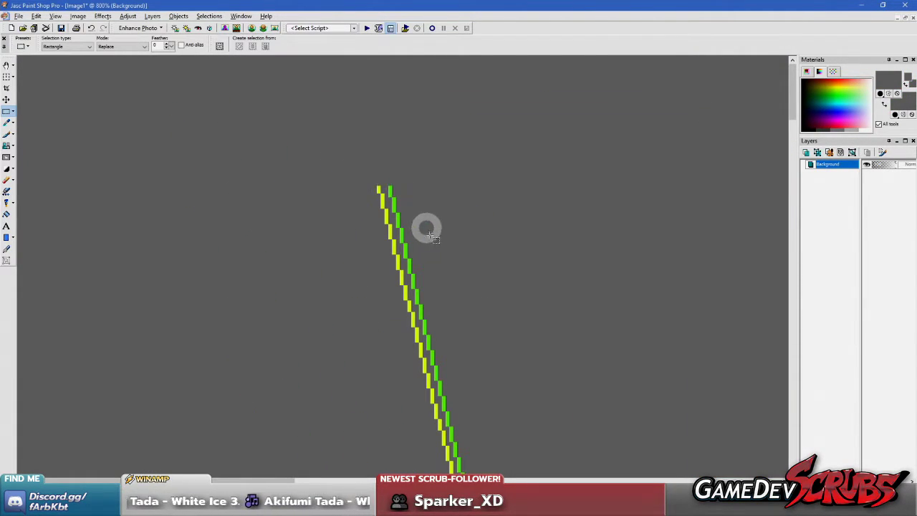
scroll(428, 234, up, 2)
click(317, 214)
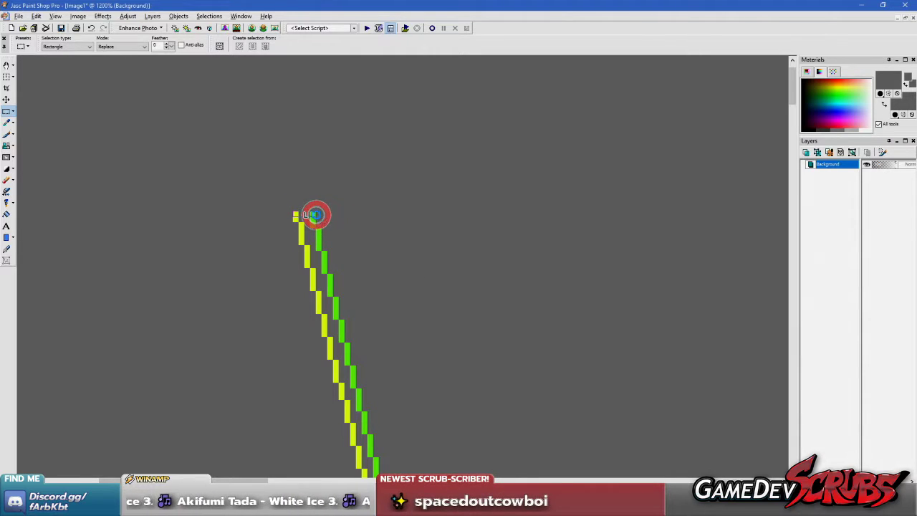
scroll(404, 220, down, 6)
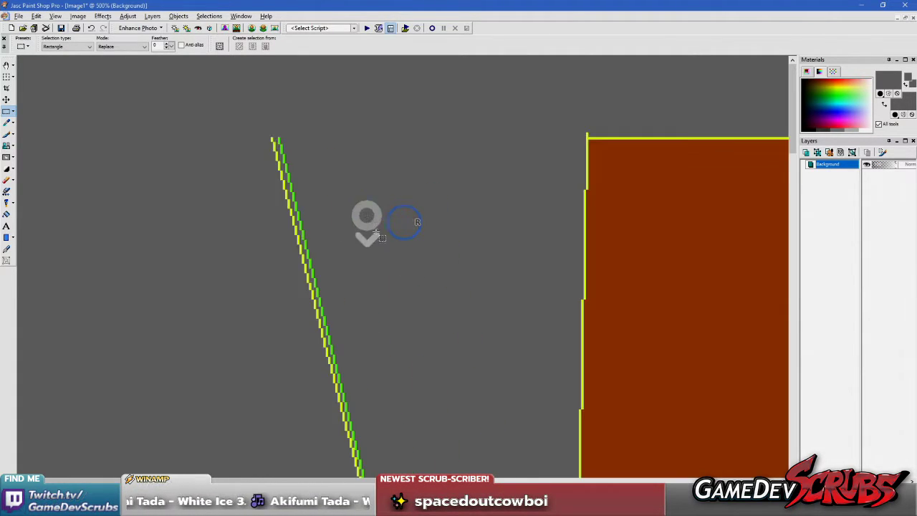
- Follow the yellow and green lines downward at close range to examine where they overlap and cross beside the box
key(a)
drag(288, 207, 367, 272)
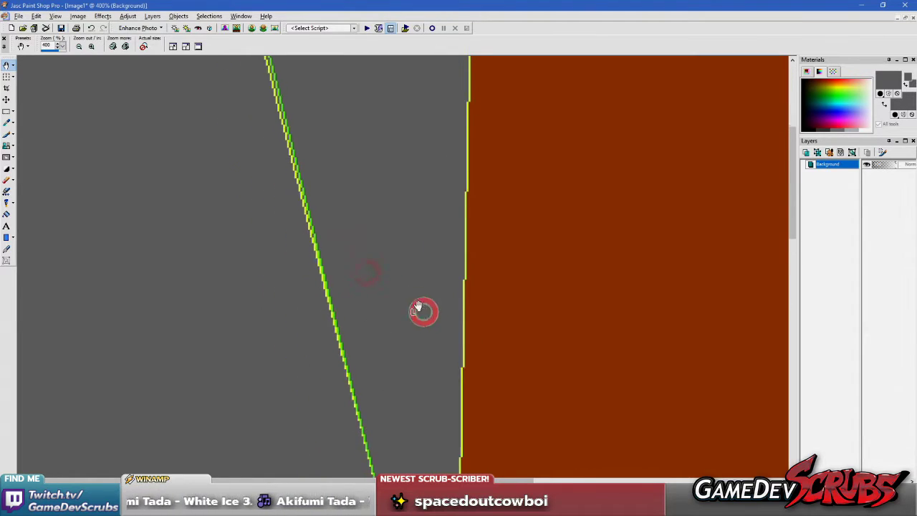
scroll(422, 311, down, 3)
scroll(311, 232, up, 3)
scroll(300, 312, up, 1)
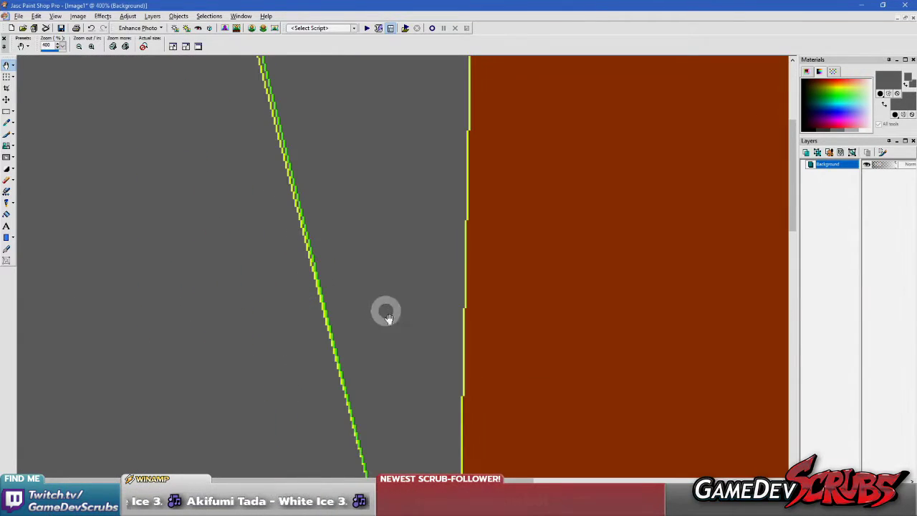
drag(415, 309, 404, 301)
scroll(347, 293, up, 4)
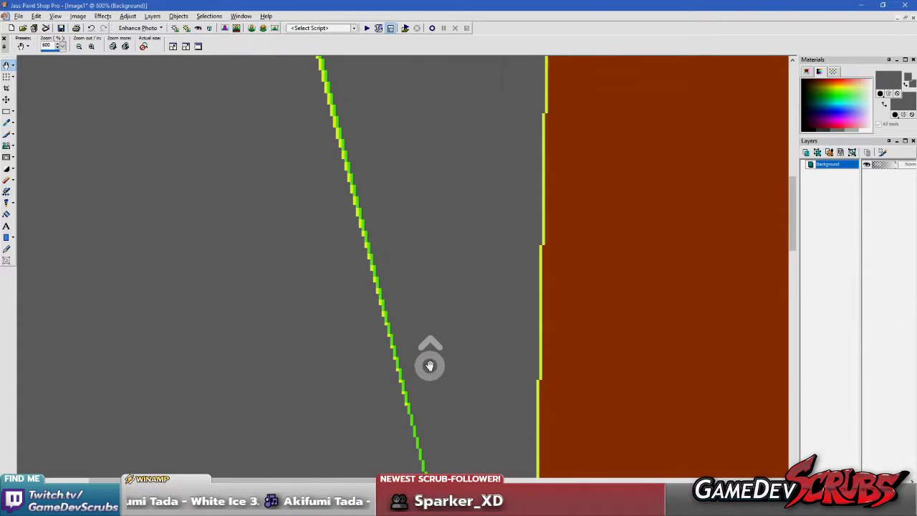
drag(403, 280, 371, 225)
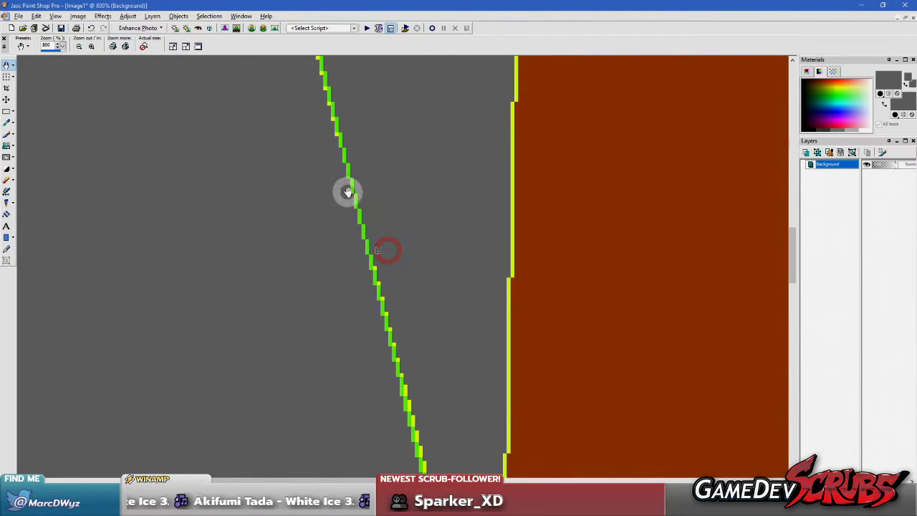
drag(348, 191, 360, 237)
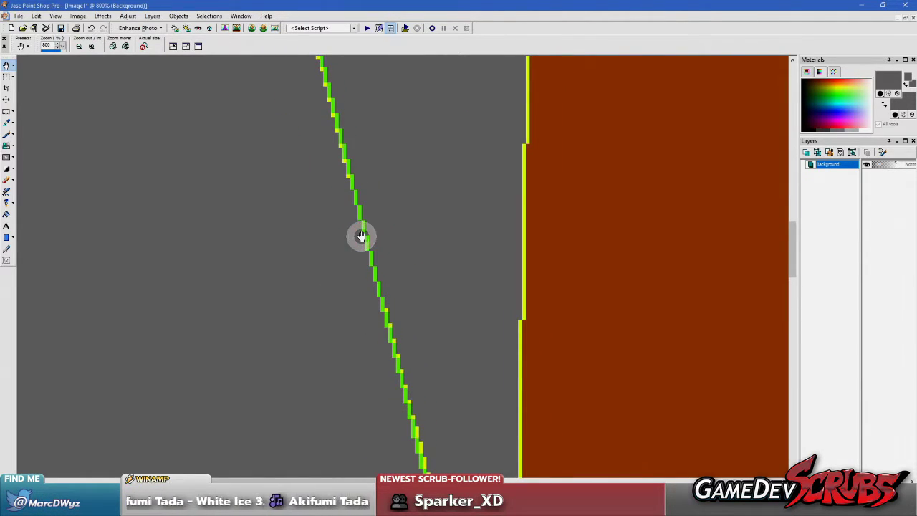
scroll(361, 236, down, 6)
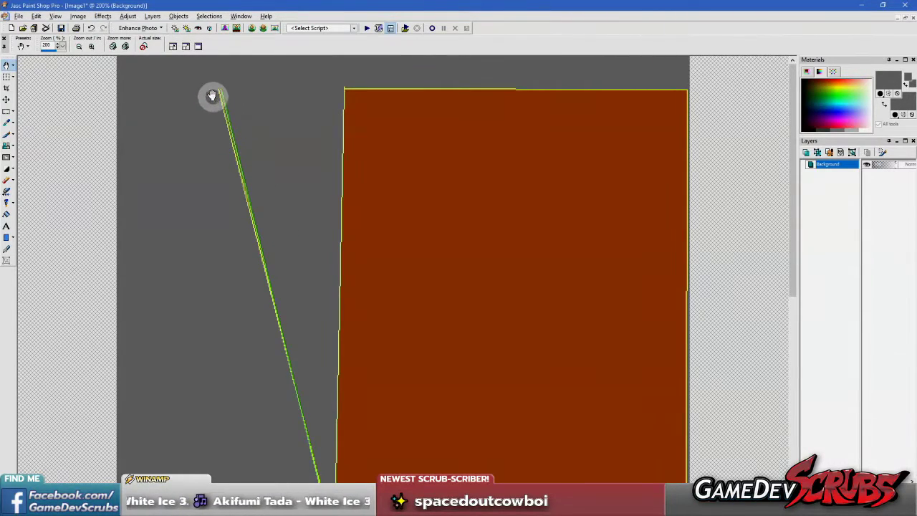
- Examine the two lines down to their lower ends and inspect their crossing point again at pixel level
scroll(303, 322, down, 5)
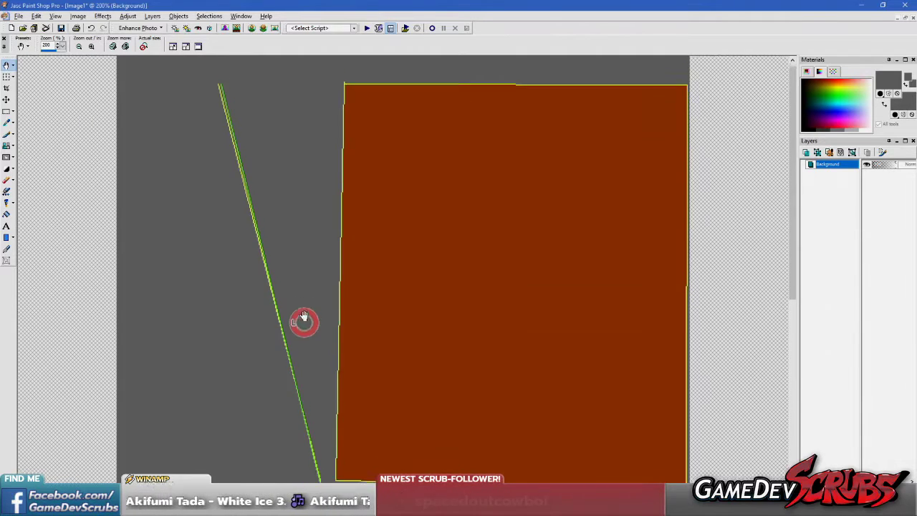
click(346, 258)
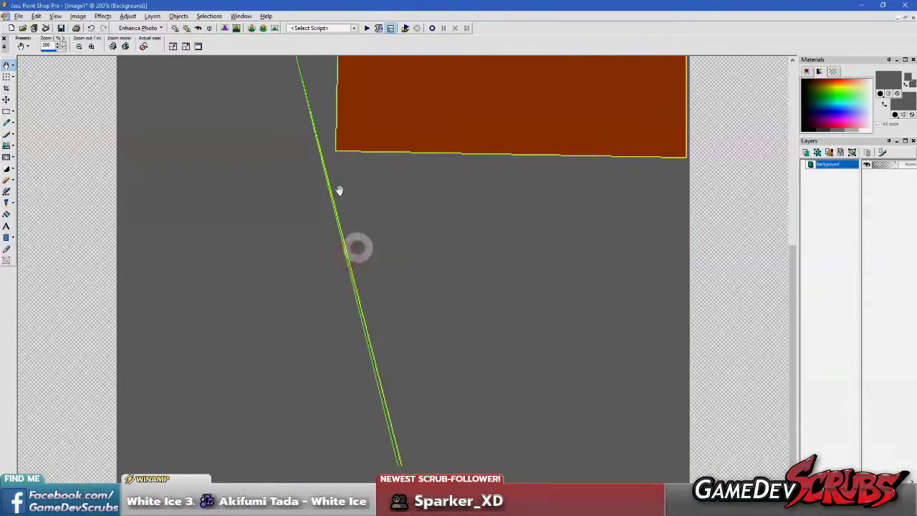
scroll(370, 363, up, 3)
scroll(297, 304, up, 1)
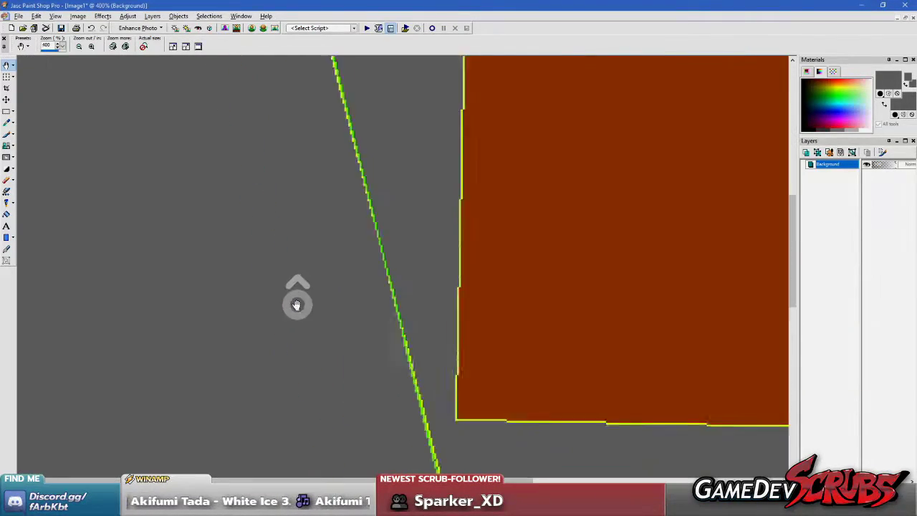
scroll(409, 213, up, 1)
drag(463, 309, 352, 174)
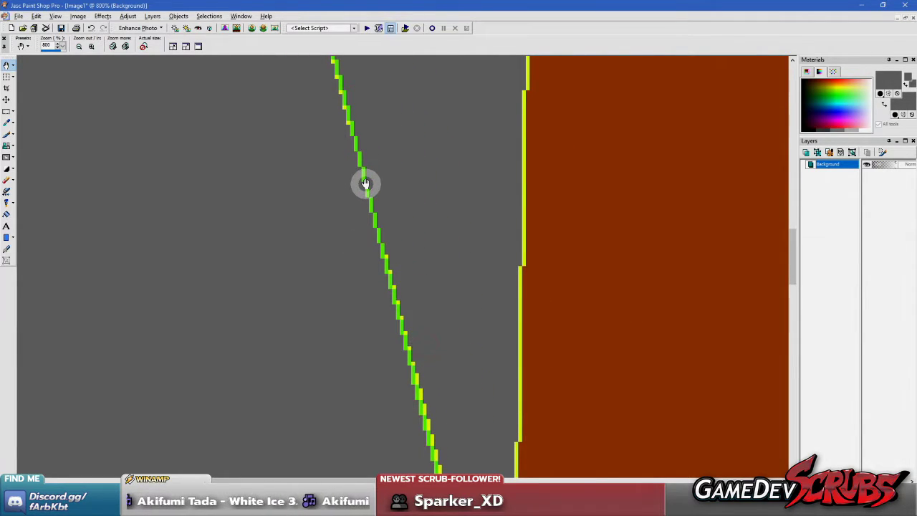
scroll(365, 183, down, 4)
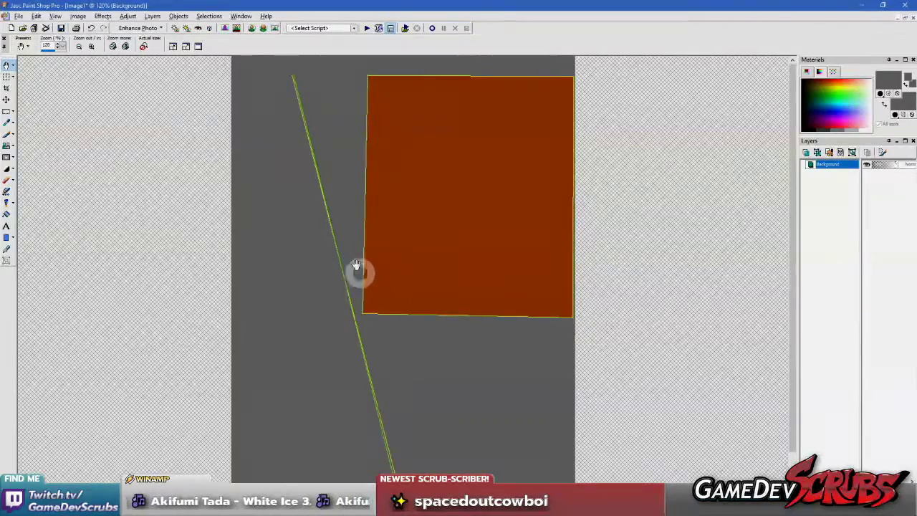
- Switch to Unity, let the character move farther down the slanted wall in the running game, and pause it
scroll(387, 350, down, 1)
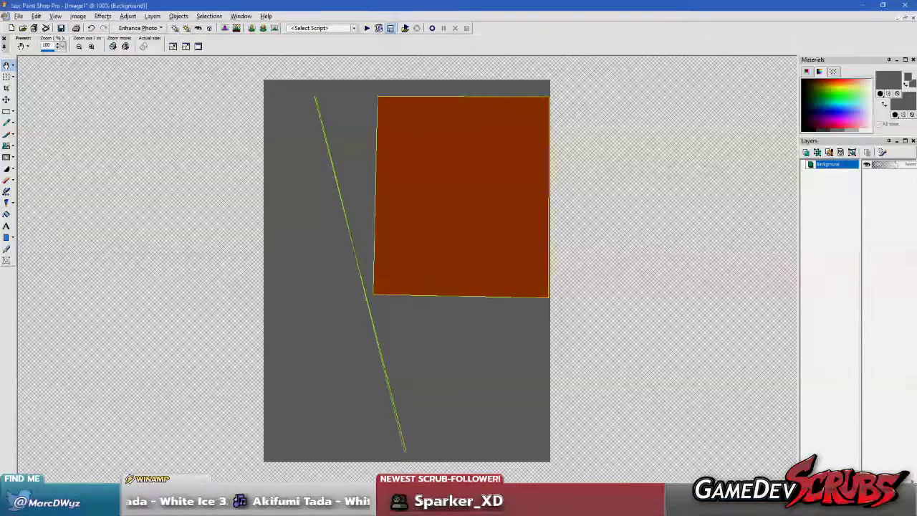
key(alt+Tab)
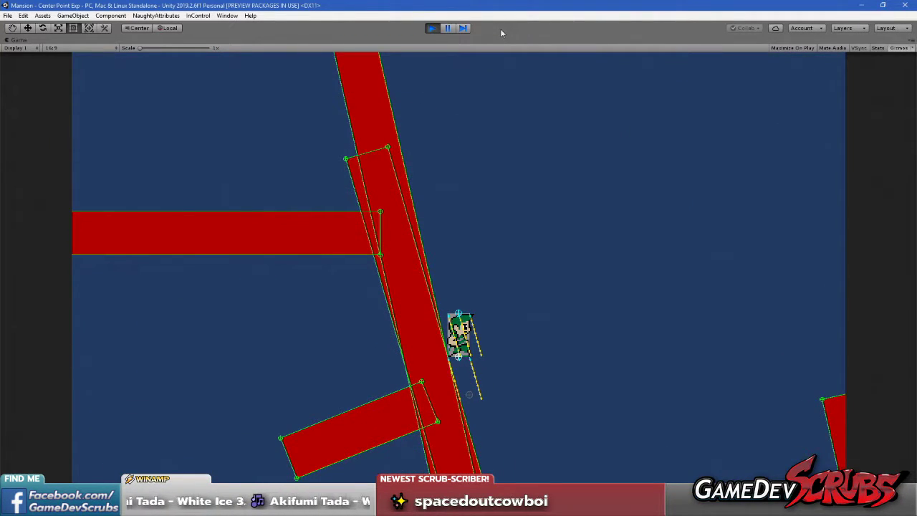
click(349, 170)
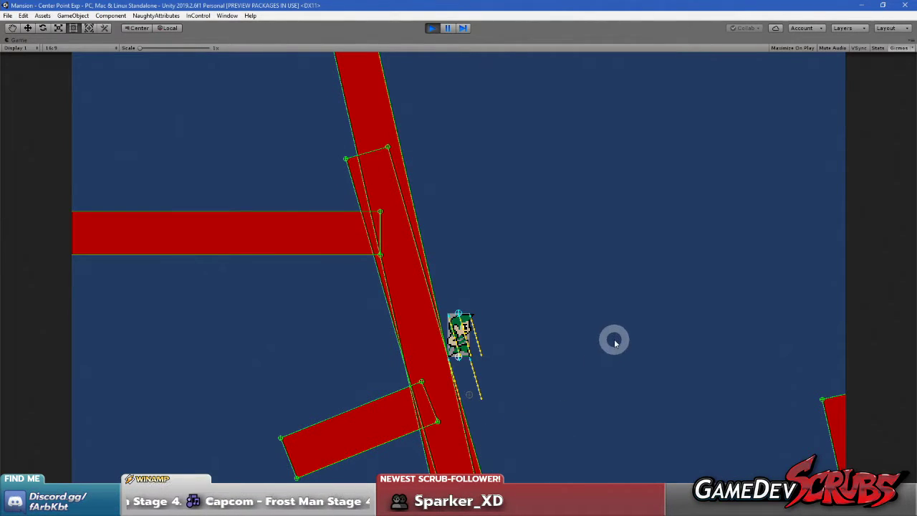
key(Right)
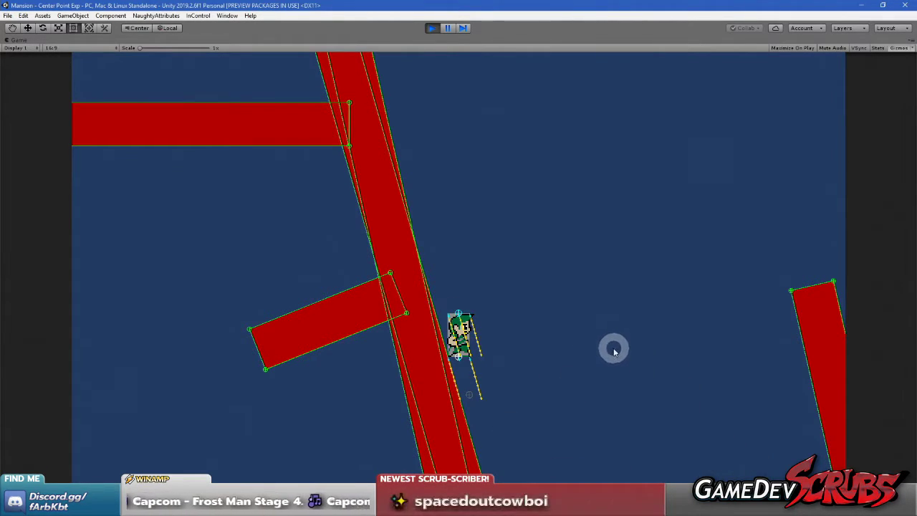
click(447, 27)
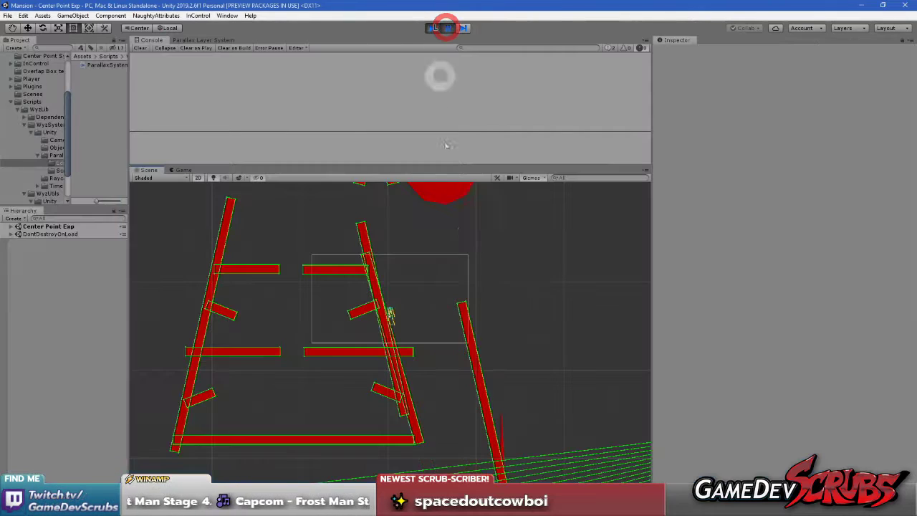
- Examine at very close range where the ray at the character's lower wall-side corner starts against the slanted wall's edge
scroll(411, 345, up, 10)
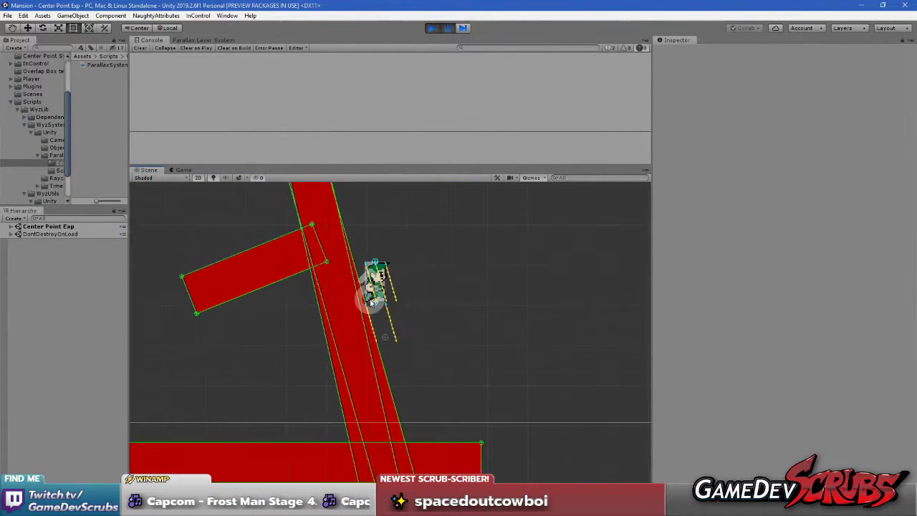
scroll(363, 307, up, 10)
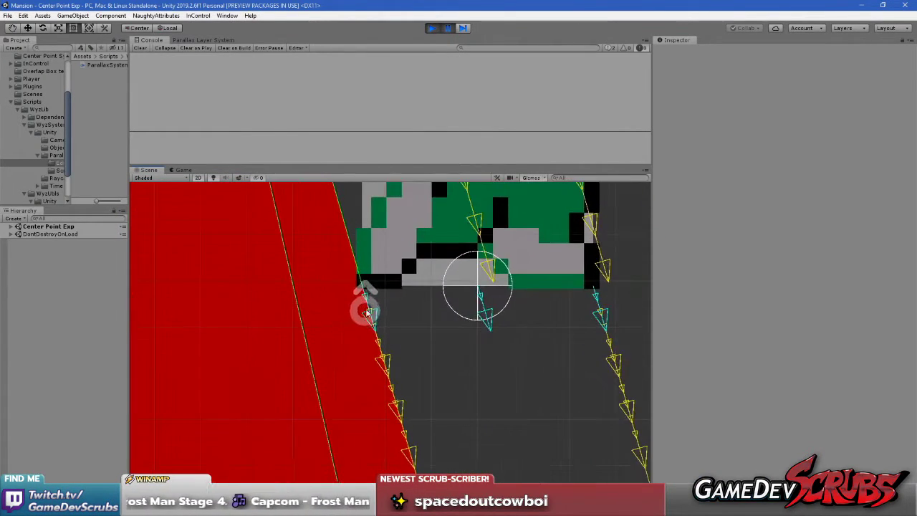
scroll(358, 290, up, 6)
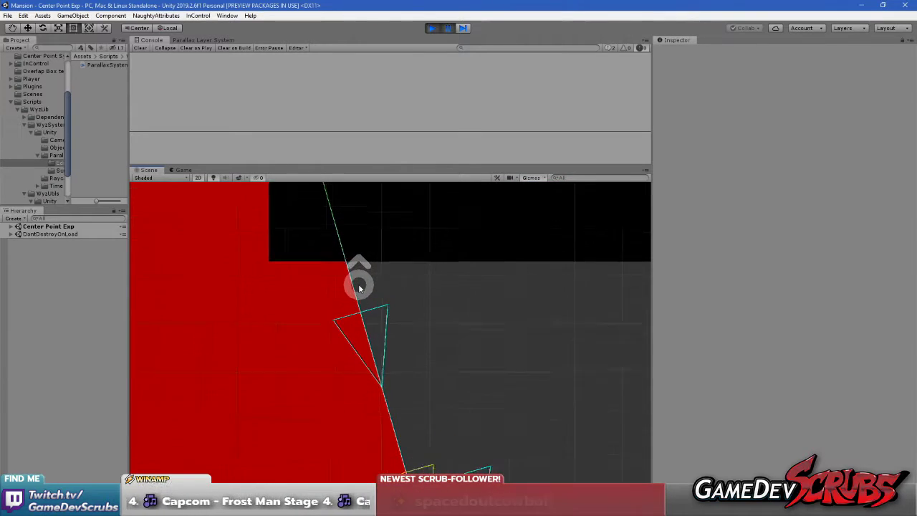
drag(334, 217, 380, 316)
scroll(377, 308, up, 10)
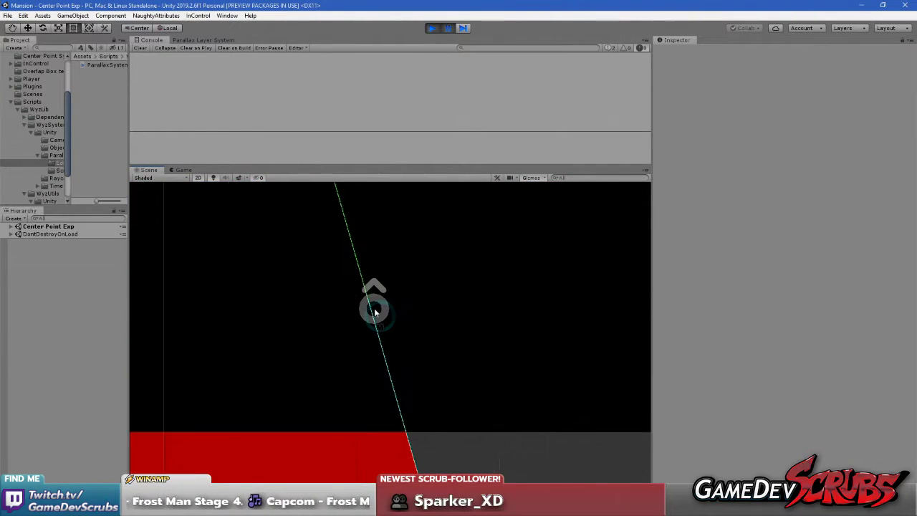
scroll(439, 382, down, 5)
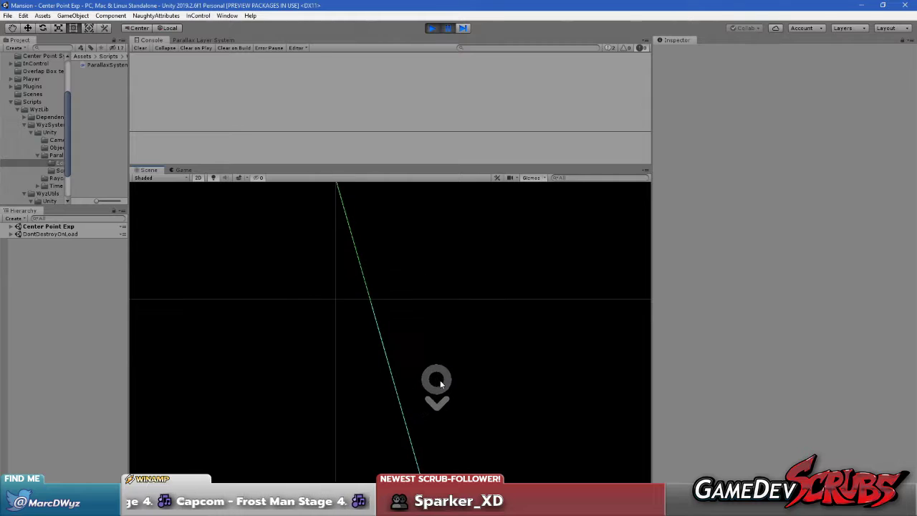
scroll(444, 386, down, 4)
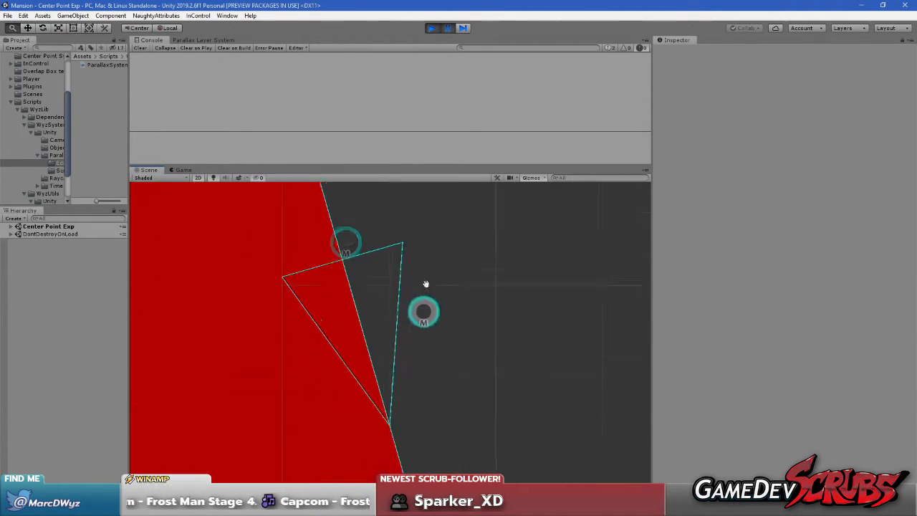
- Follow the yellow ray along the green wall edge below the cyan arrowhead and inspect where they overlap at its tip
scroll(391, 401, up, 4)
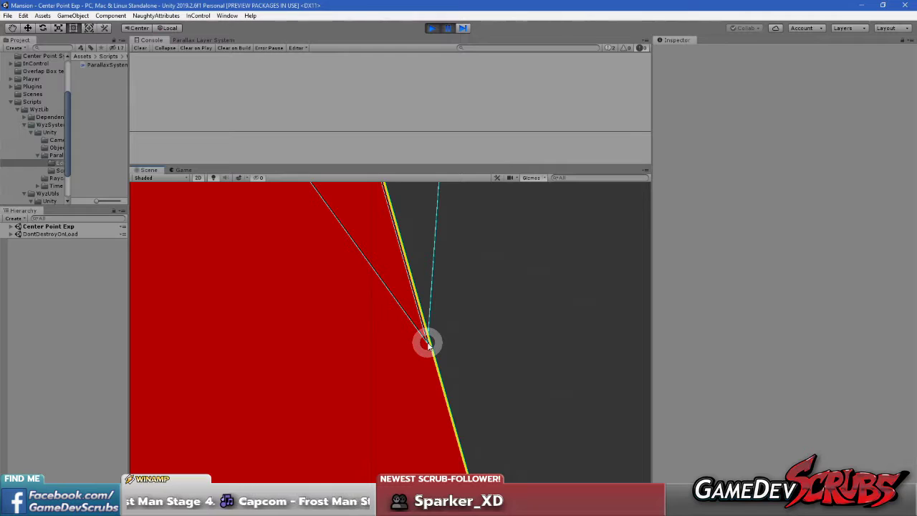
drag(426, 337, 439, 351)
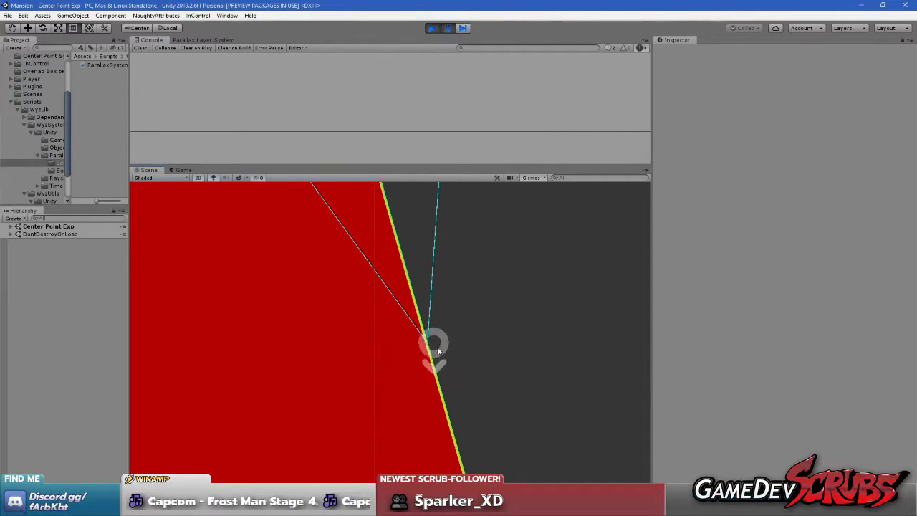
drag(501, 410, 396, 291)
drag(484, 391, 400, 253)
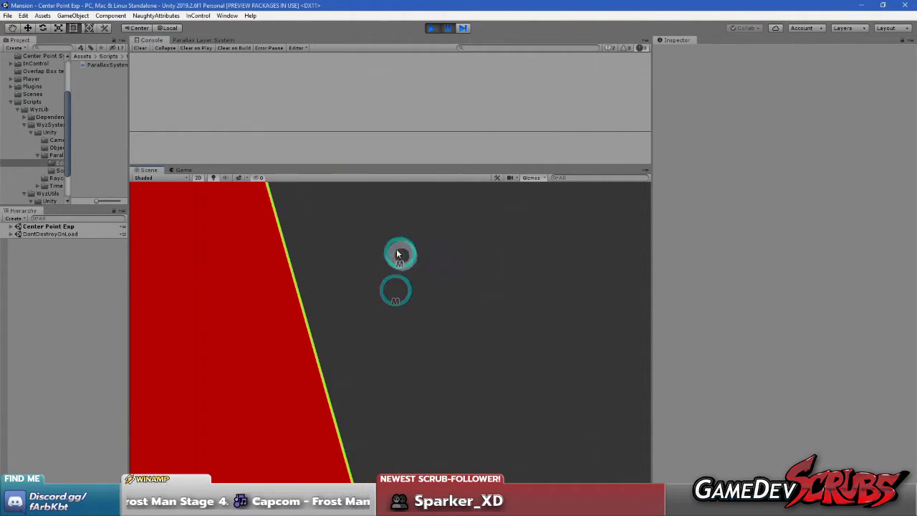
drag(486, 426, 344, 225)
mouse_move(289, 262)
mouse_down()
mouse_move(364, 265)
mouse_move(354, 260)
mouse_move(432, 357)
mouse_move(401, 335)
mouse_move(388, 304)
mouse_move(401, 358)
mouse_move(380, 318)
mouse_move(385, 337)
mouse_move(358, 301)
mouse_move(356, 326)
mouse_move(328, 308)
mouse_move(334, 326)
mouse_move(356, 328)
mouse_move(382, 349)
mouse_up()
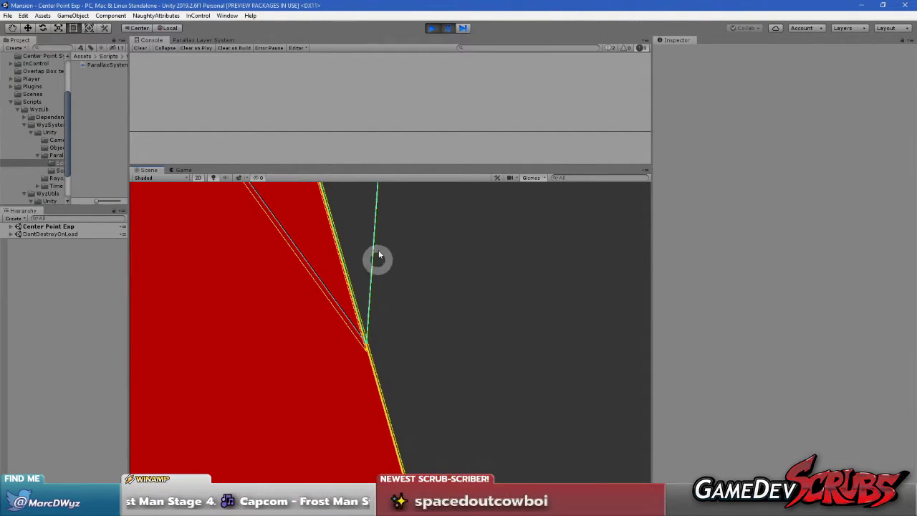
drag(362, 304, 371, 343)
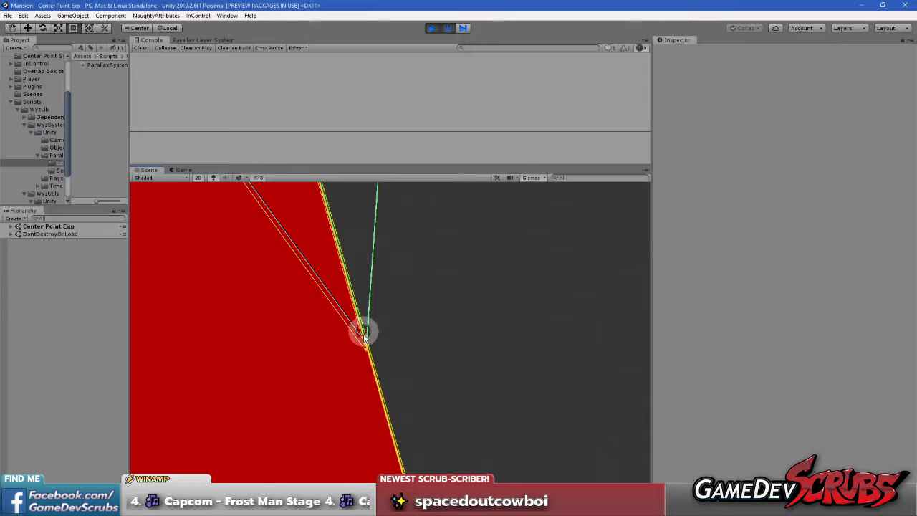
drag(365, 346, 388, 347)
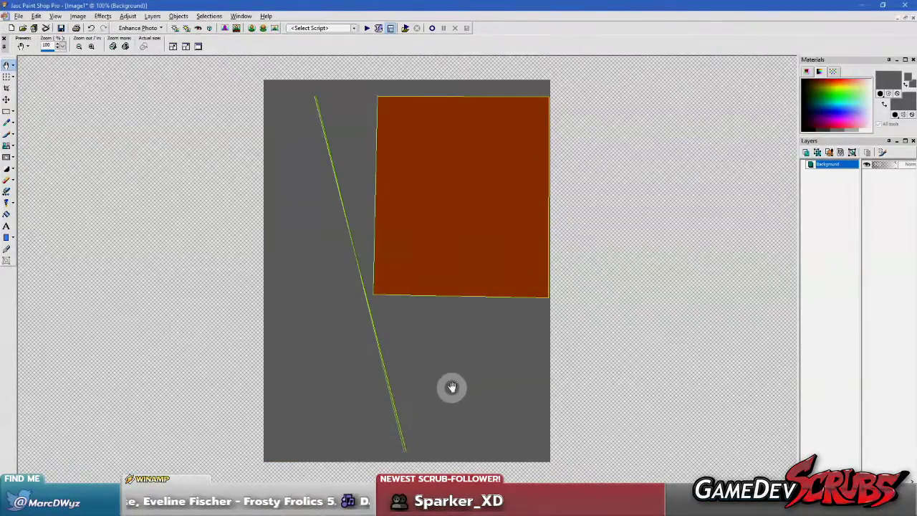
- Switch to Paint Shop Pro and undo the box's fill, its outline and the green slanted line
key(ctrl+z)
key(ctrl+z)
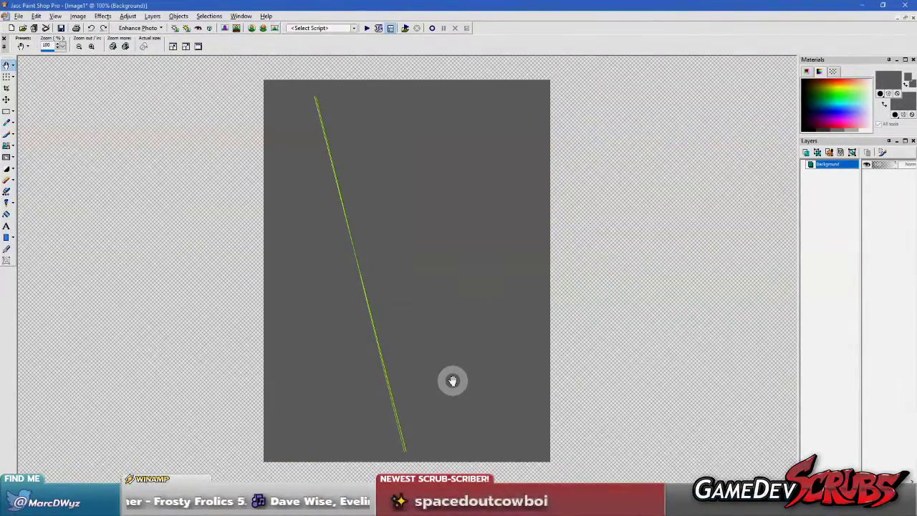
scroll(308, 115, up, 5)
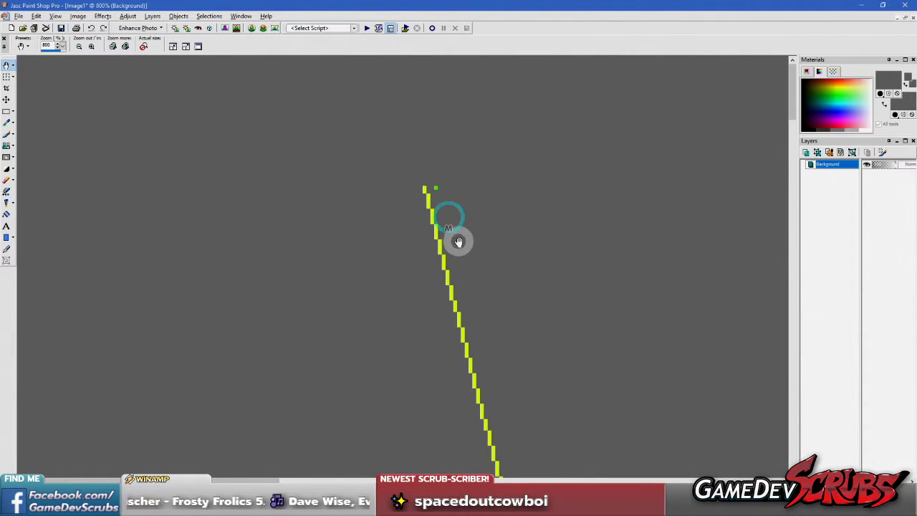
- Activate the Paint Brush and sample the green pixel beside the yellow line's upper end as the drawing colour
scroll(453, 230, down, 5)
key(b)
ctrl+click(436, 188)
scroll(429, 230, down, 1)
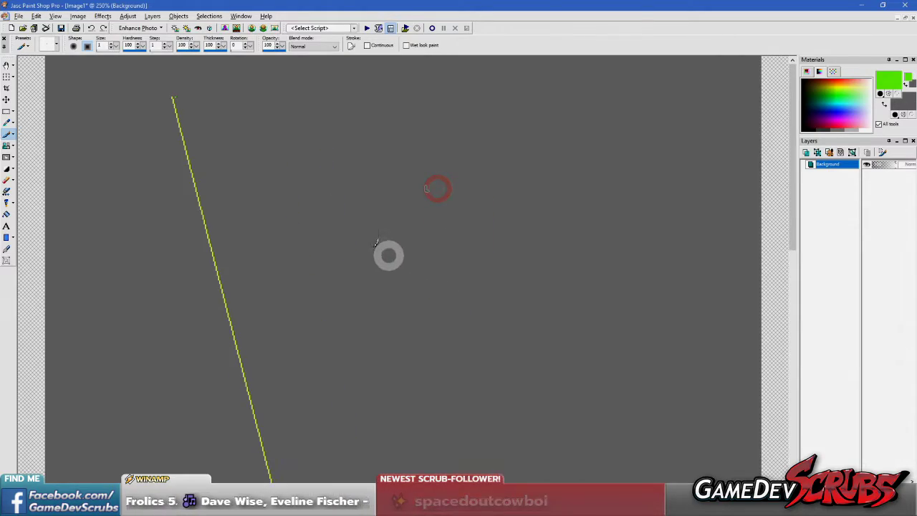
scroll(376, 244, down, 3)
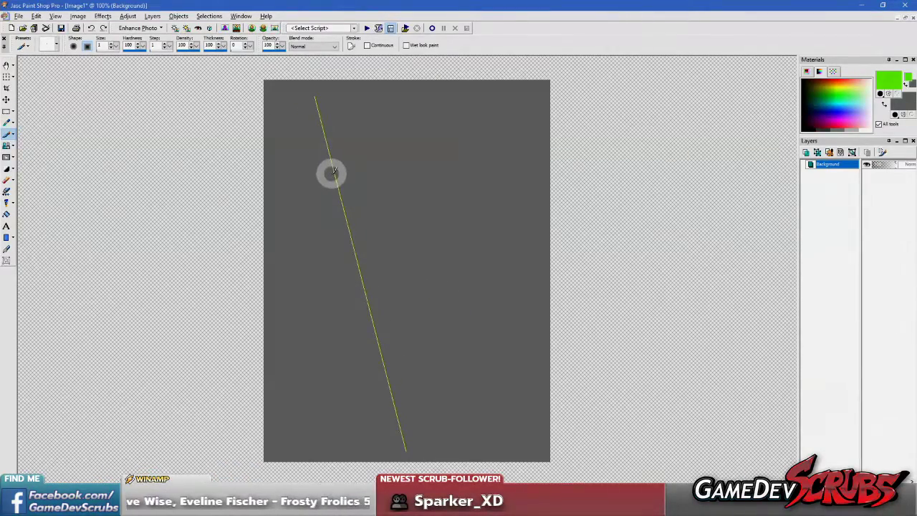
right_click(332, 172)
key(Escape)
- Draw connected straight green segments that zigzag across the upper part of the yellow slanted line
scroll(265, 153, up, 4)
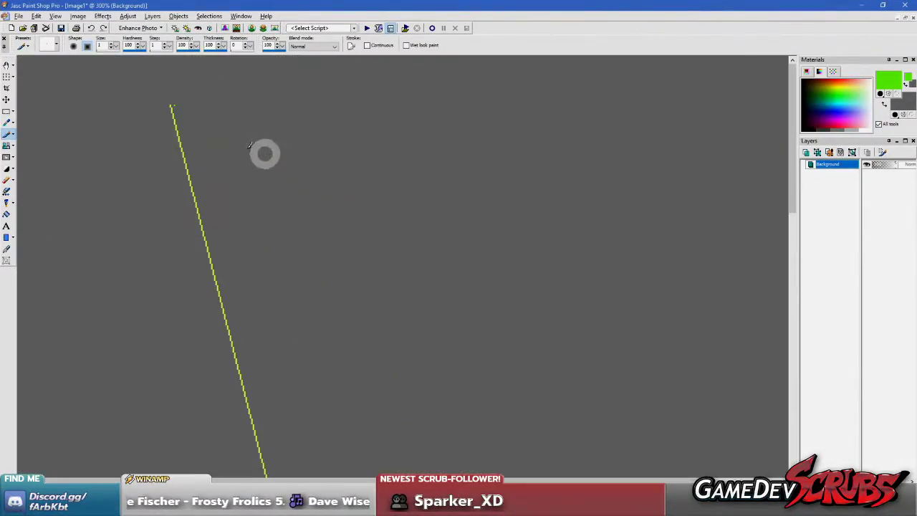
scroll(394, 337, down, 3)
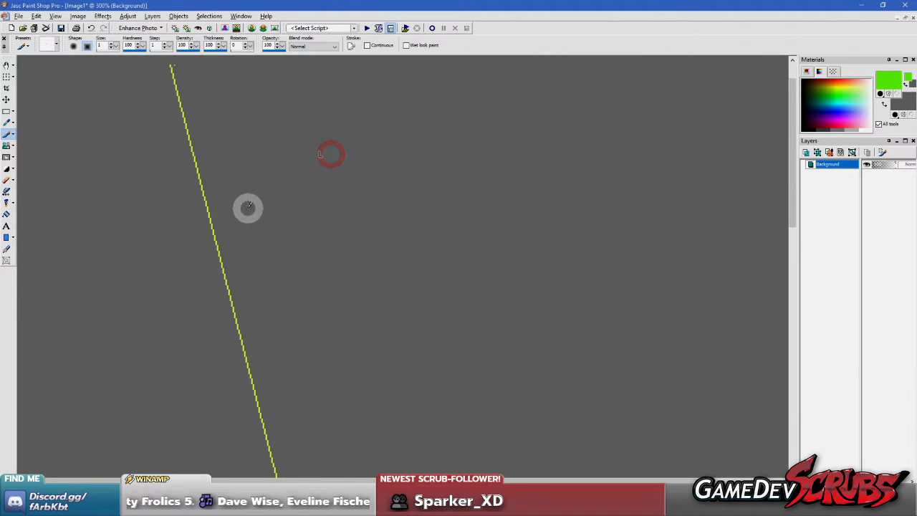
middle_click(385, 276)
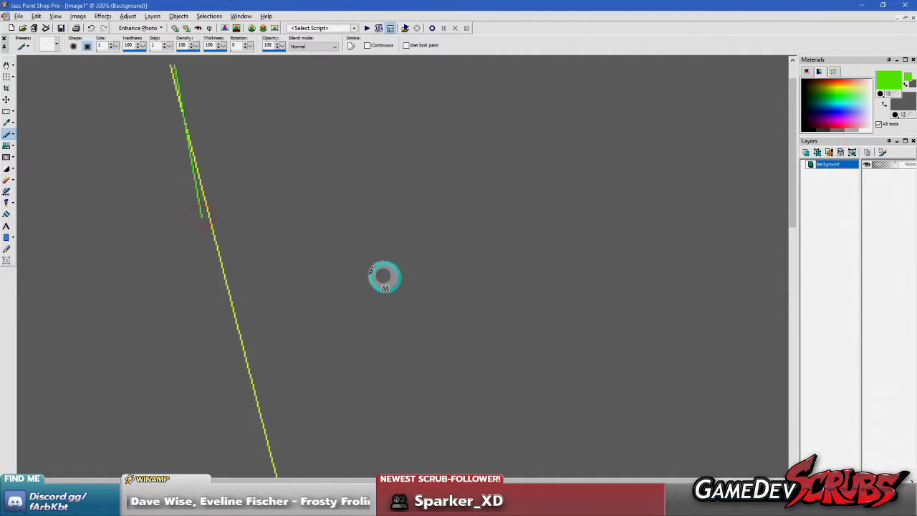
click(202, 216)
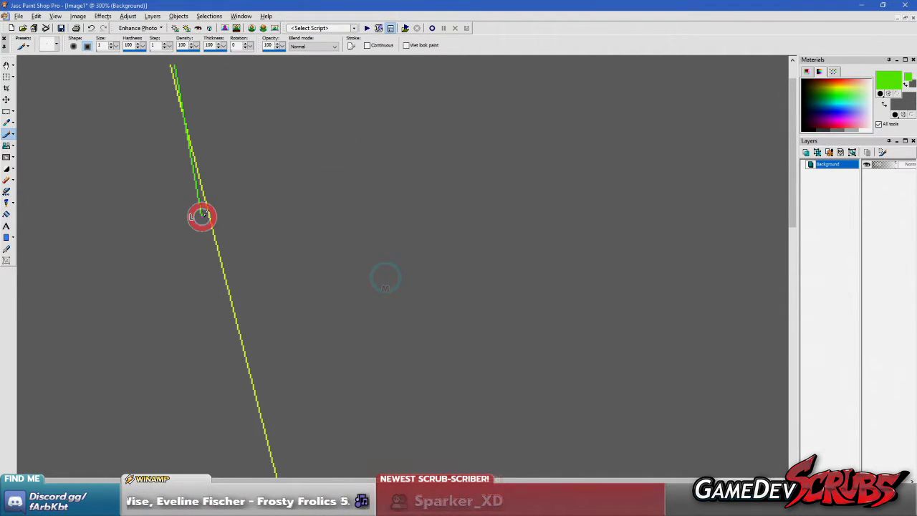
shift+click(242, 318)
shift+click(246, 382)
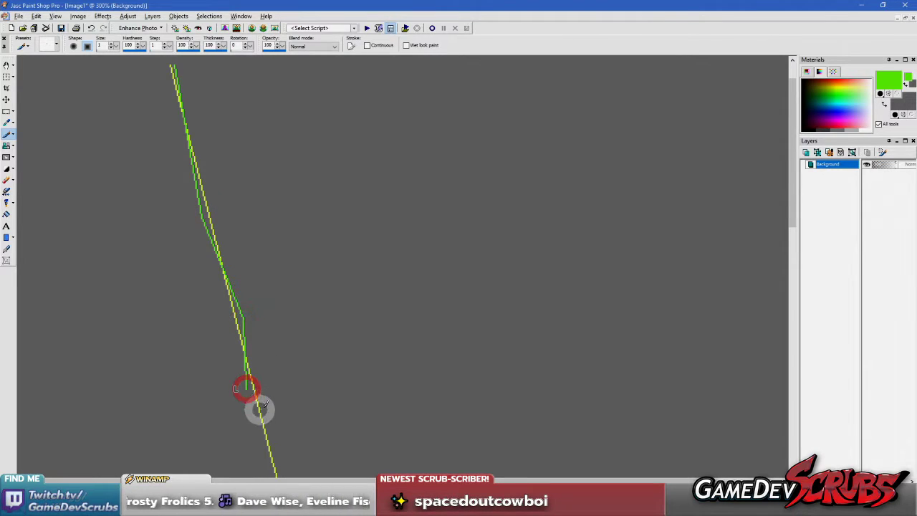
scroll(283, 394, up, 1)
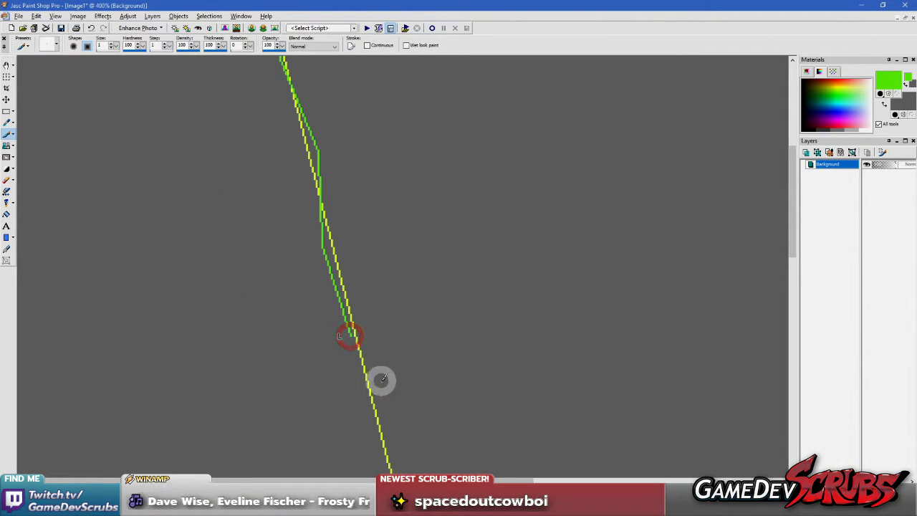
scroll(383, 455, down, 2)
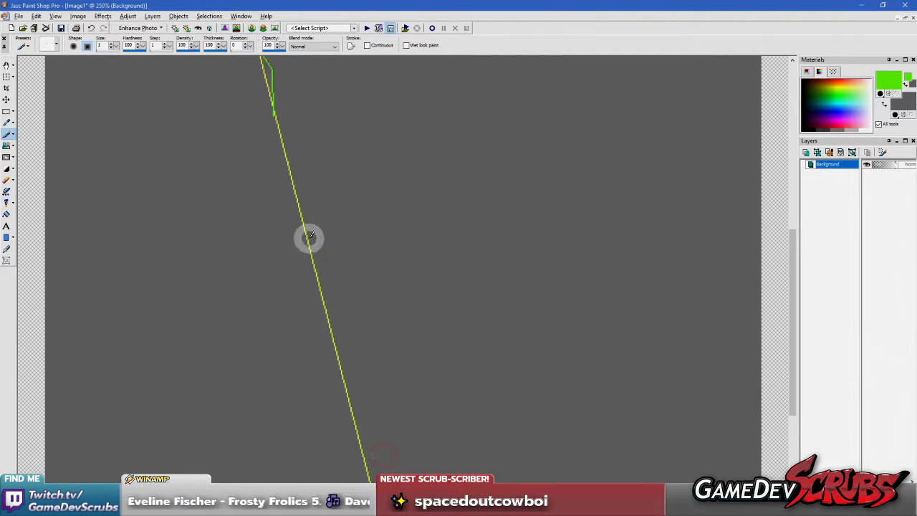
- Continue the green zigzag with wider straight segments crossing back and forth over the yellow line's middle part
shift+click(291, 146)
shift+click(291, 196)
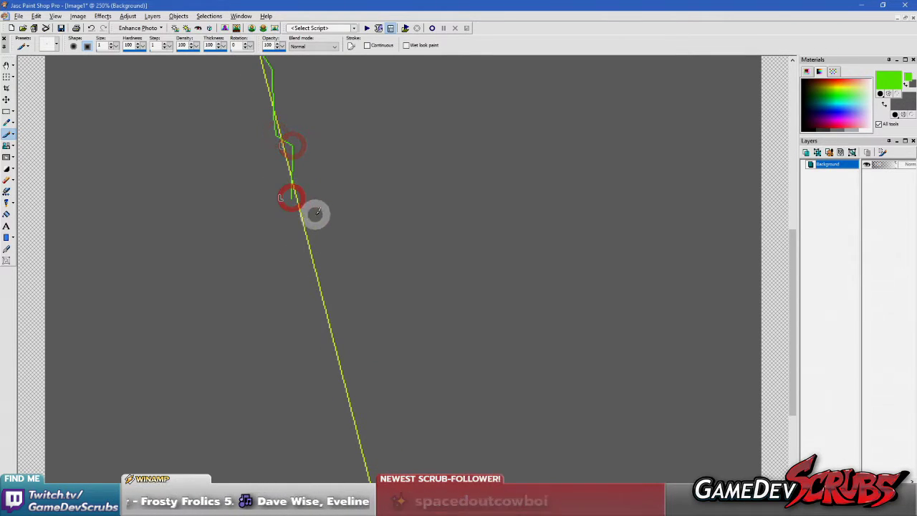
shift+click(312, 212)
shift+click(309, 261)
shift+click(349, 319)
shift+click(329, 348)
shift+click(346, 390)
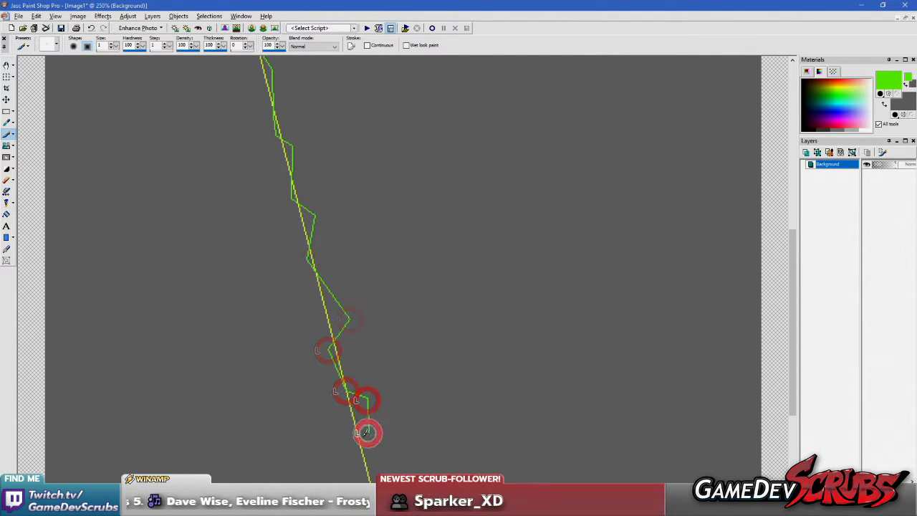
- Extend the green zigzag down to the yellow line's lower end and scribble a dense green blob there
scroll(362, 455, down, 1)
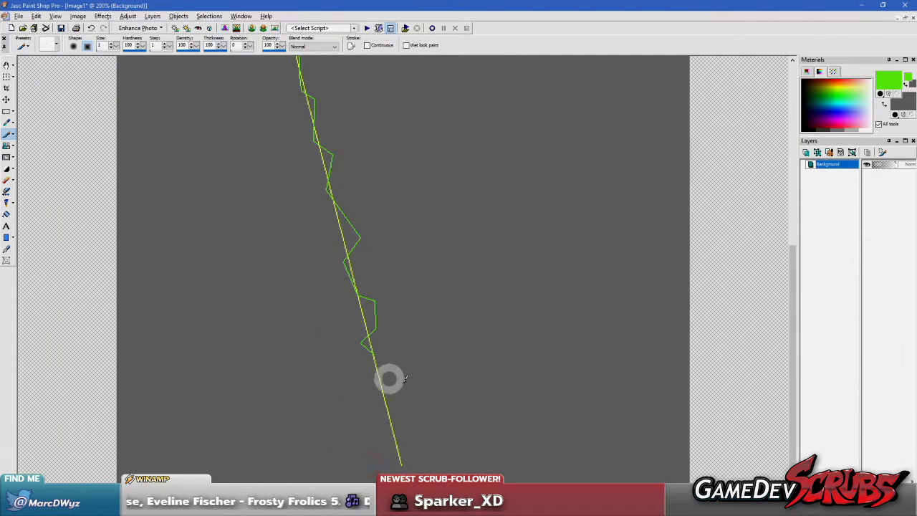
shift+click(390, 394)
shift+click(390, 421)
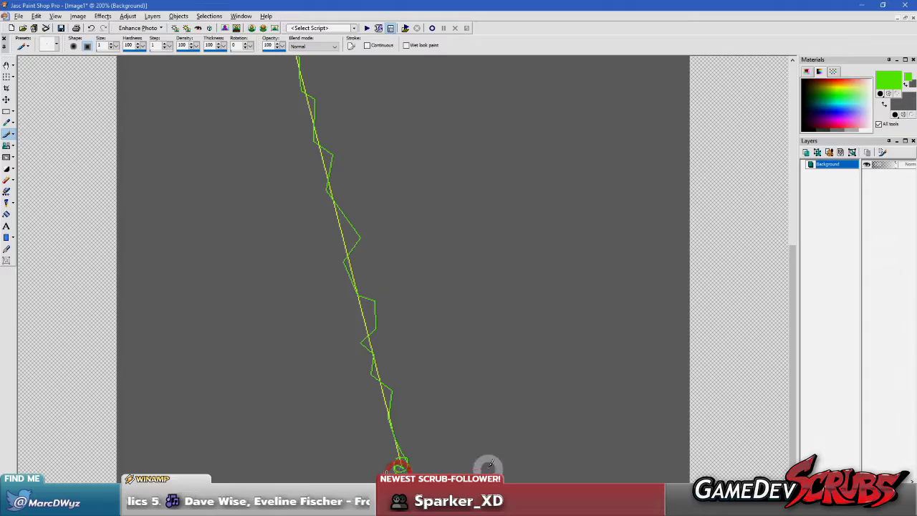
scroll(437, 380, down, 3)
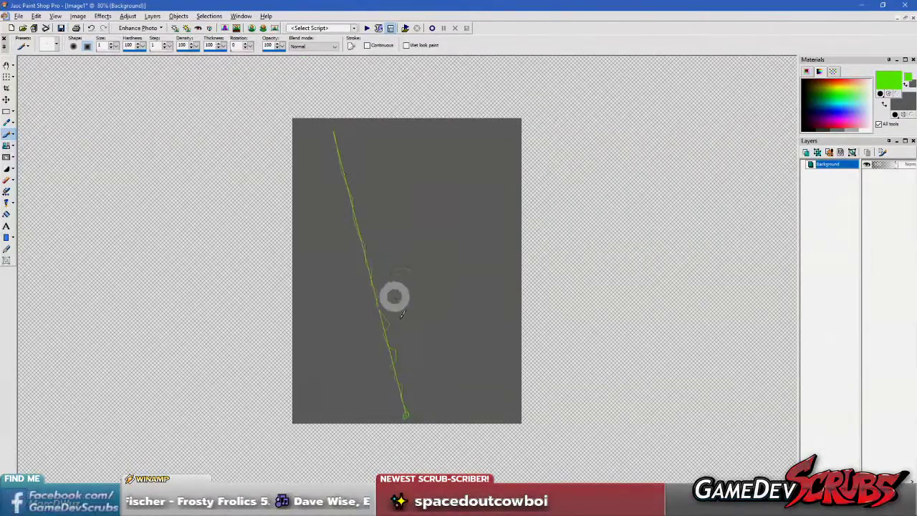
scroll(419, 396, up, 3)
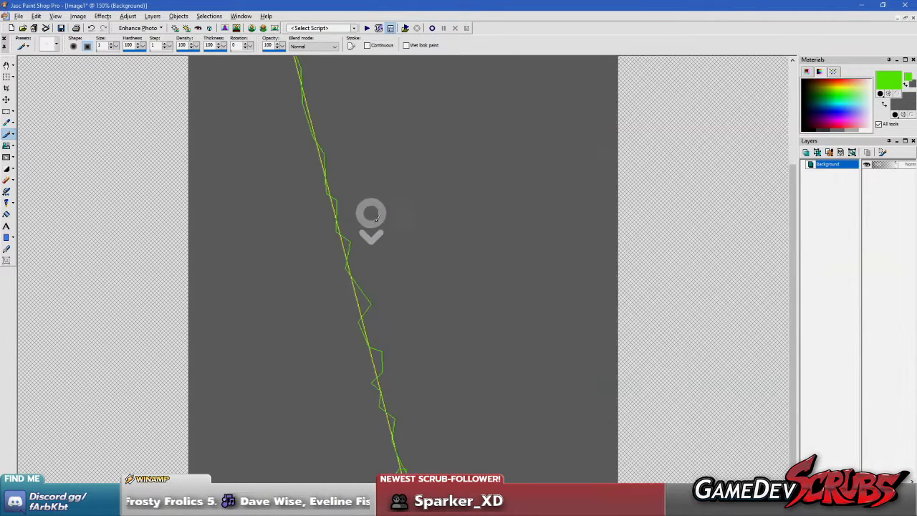
drag(401, 463, 399, 464)
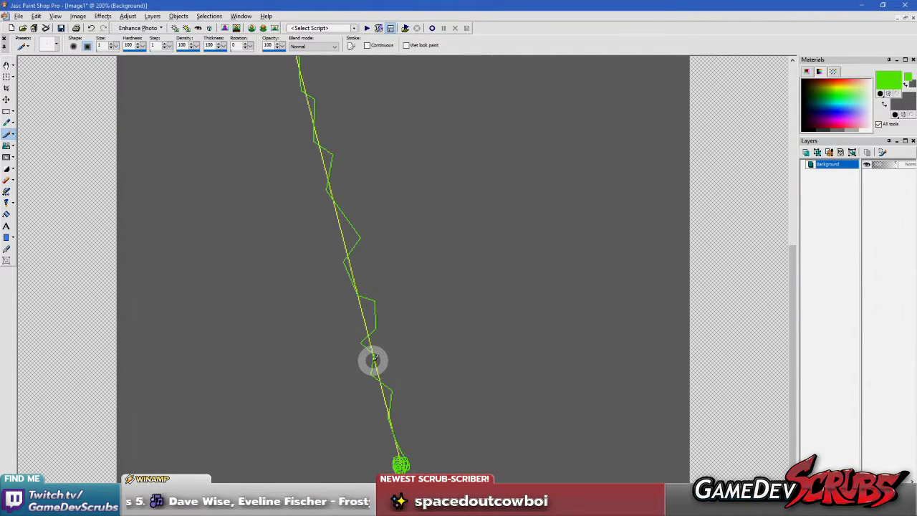
- Examine how the green zigzag crosses the yellow slanted line from its upper end down to the blob
scroll(374, 363, down, 2)
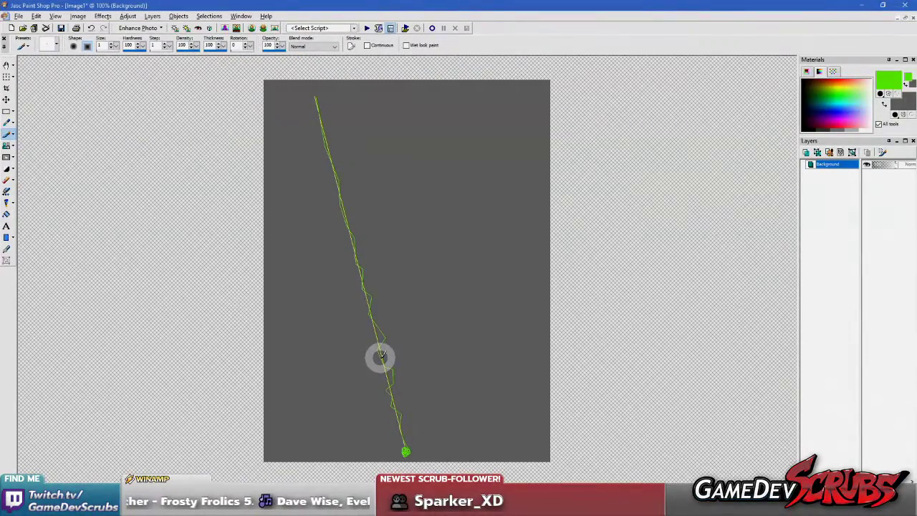
scroll(382, 387, up, 1)
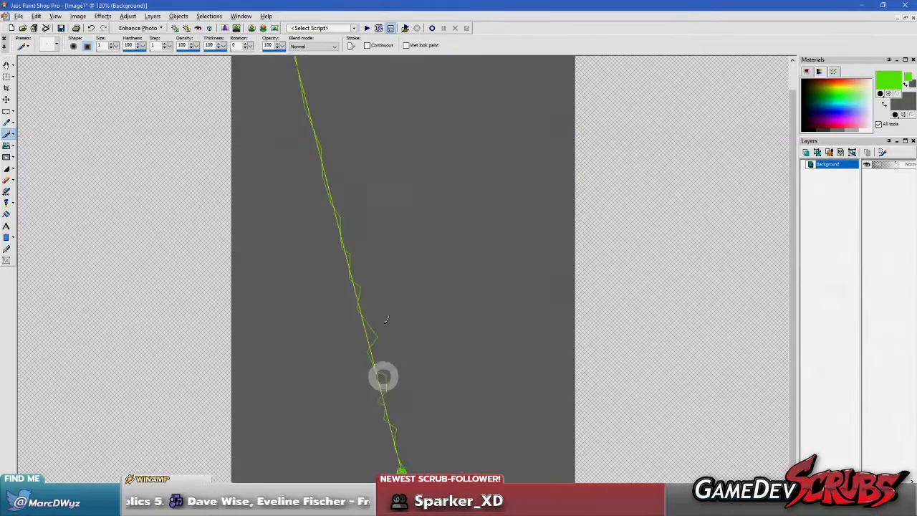
scroll(389, 380, up, 1)
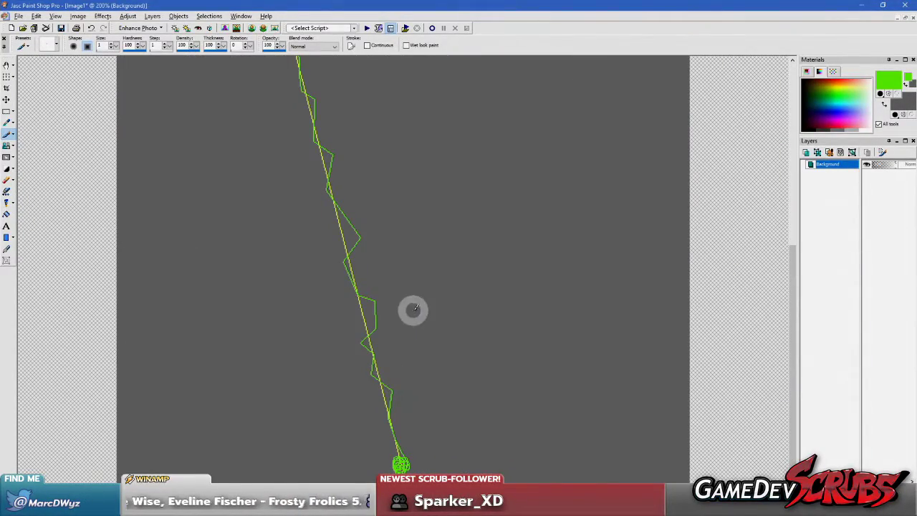
scroll(401, 265, down, 2)
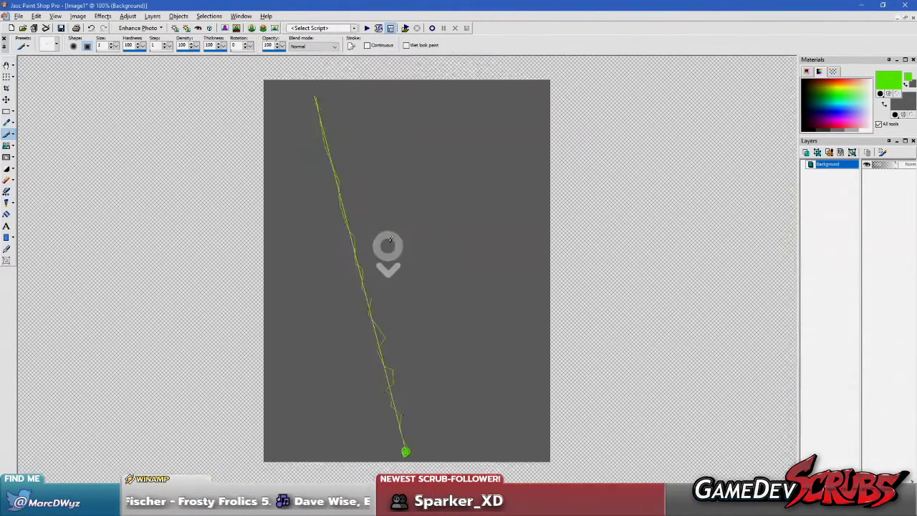
scroll(317, 122, up, 3)
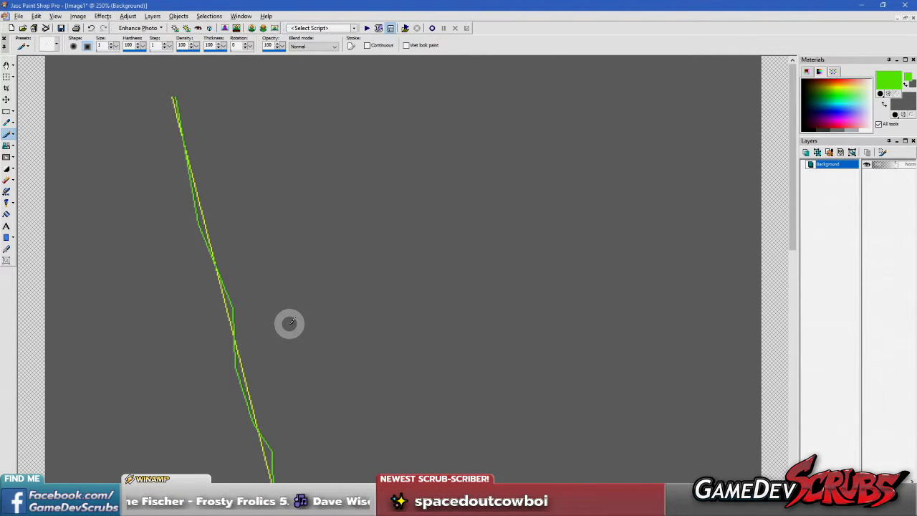
scroll(290, 323, down, 2)
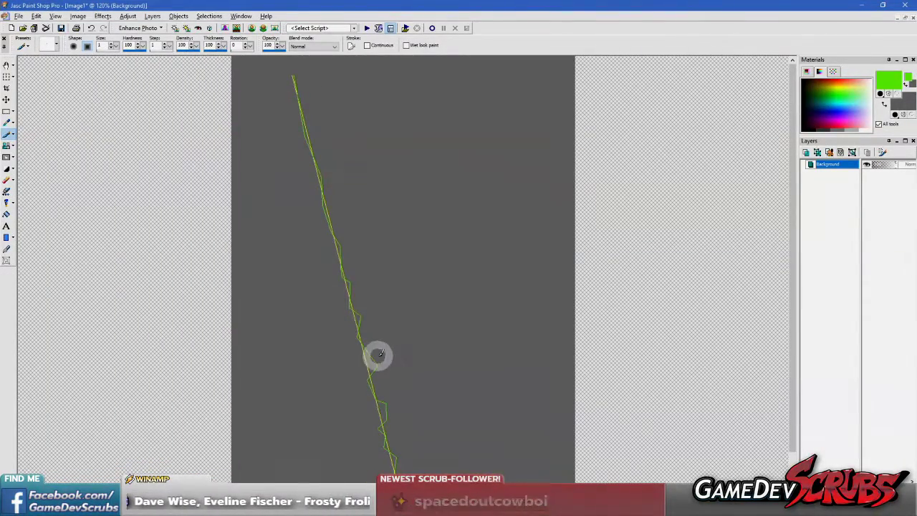
- Draw straight green lines down from the zigzag's right-hand corners, running beside the middle part of the yellow line
scroll(346, 339, up, 2)
scroll(344, 337, up, 2)
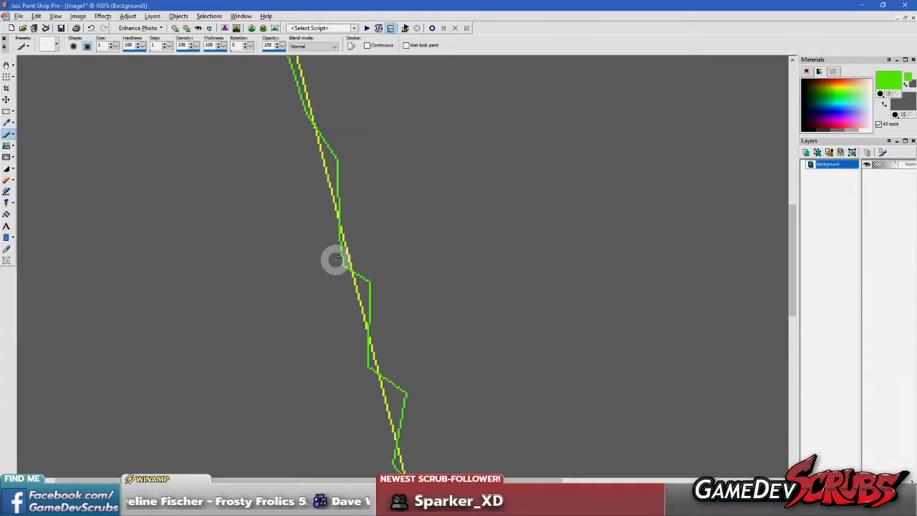
click(339, 158)
shift+click(423, 433)
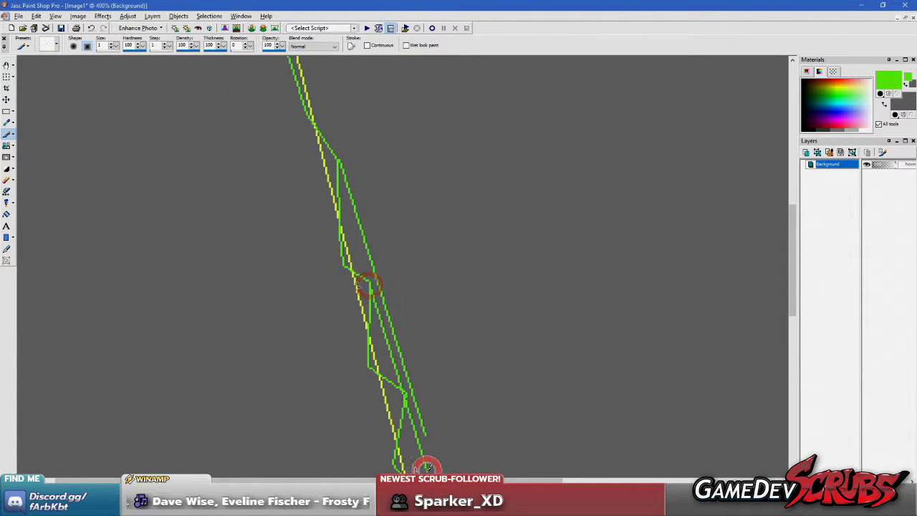
scroll(358, 284, down, 1)
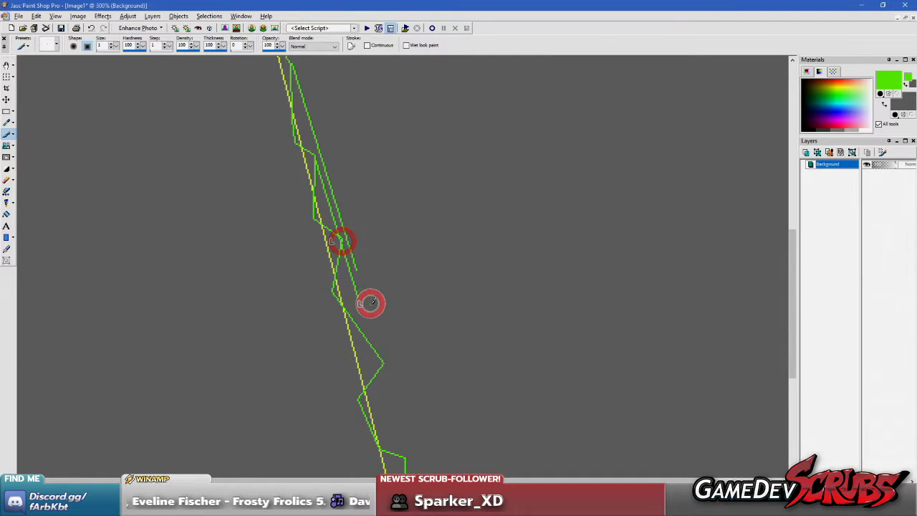
- Draw straight green lines down from the zigzag's left-hand corners, running along the left side of the yellow line
click(309, 219)
shift+click(342, 331)
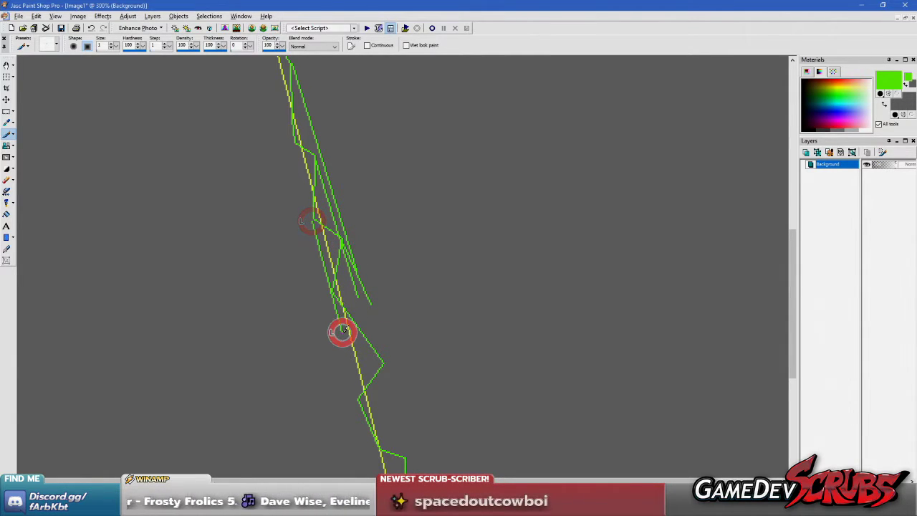
click(291, 146)
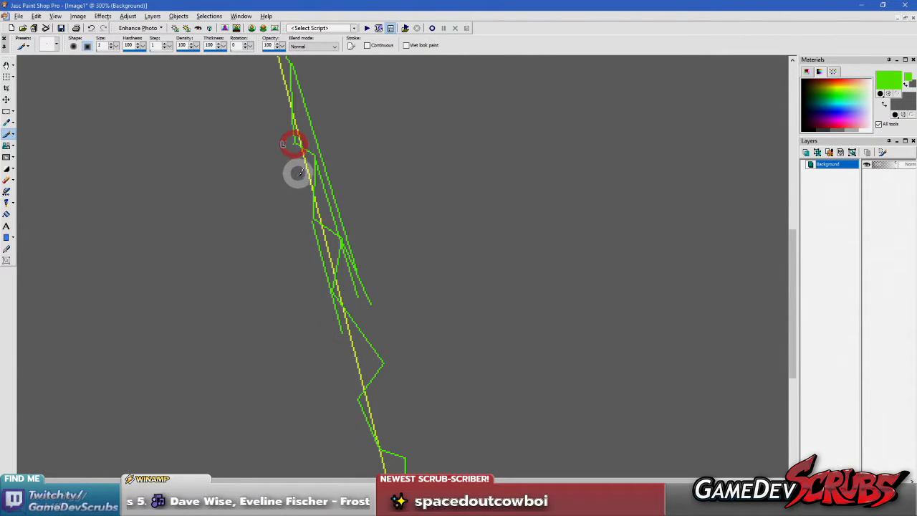
click(307, 193)
- Draw more straight green lines down from the corners of the zigzag's lower half, on both sides of the yellow line
scroll(366, 329, up, 1)
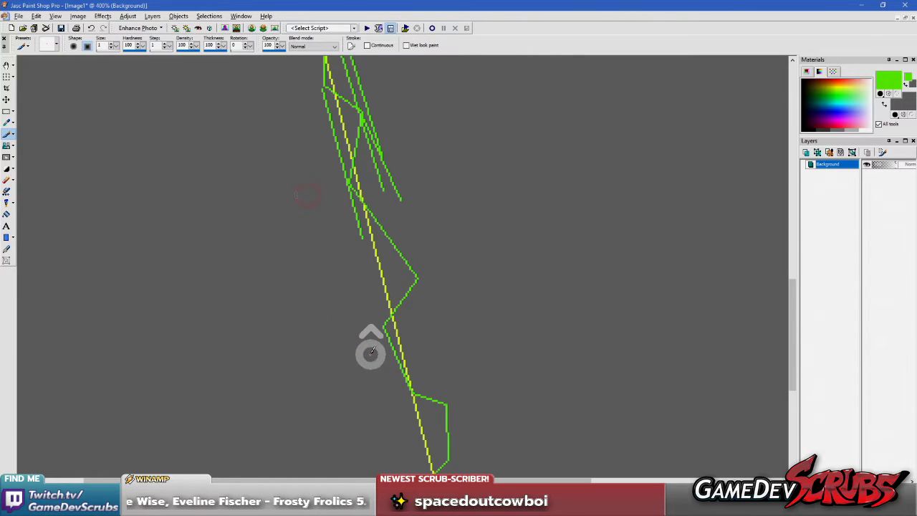
click(349, 180)
click(369, 274)
click(420, 273)
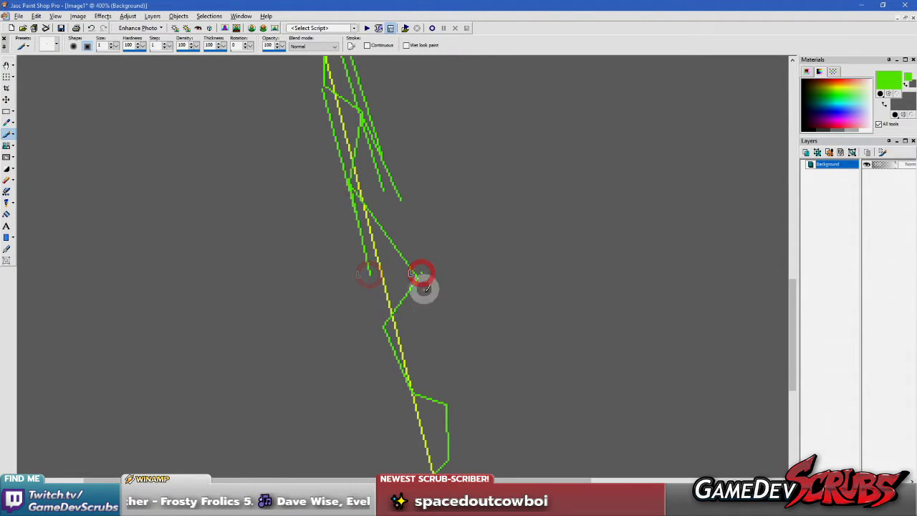
click(442, 338)
click(379, 326)
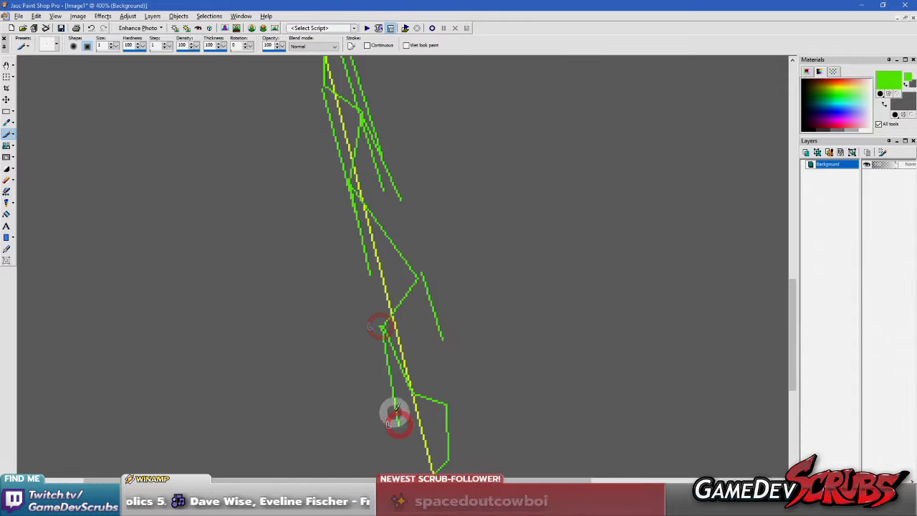
- Examine the full length of the yellow line together with the added green ray lines
scroll(395, 414, down, 1)
scroll(436, 379, down, 1)
scroll(436, 379, down, 1)
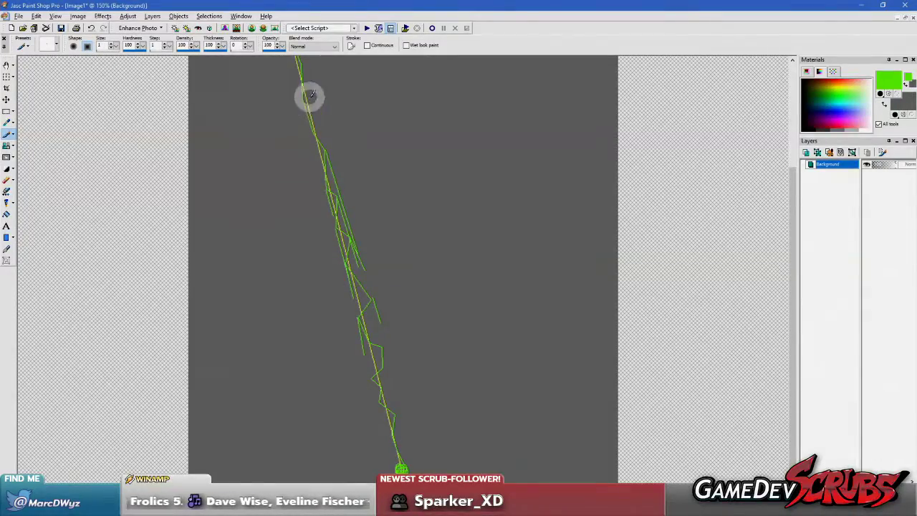
scroll(335, 203, down, 1)
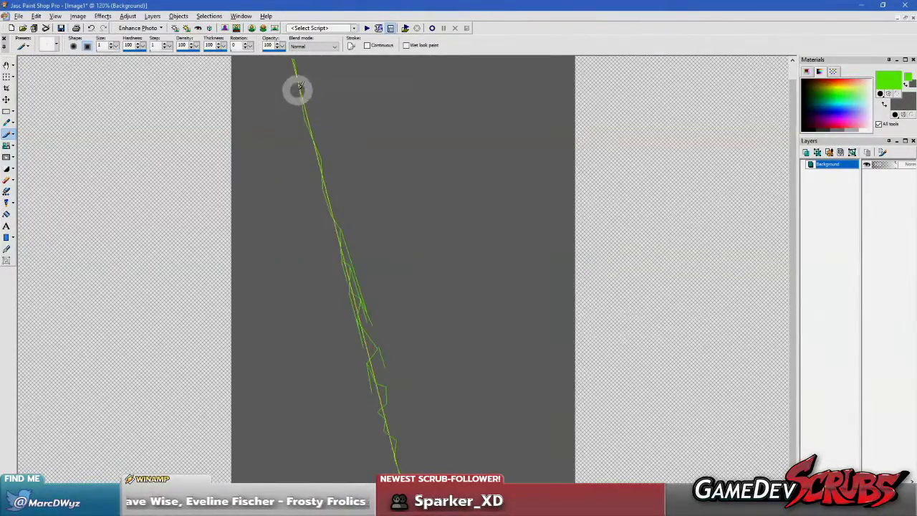
scroll(414, 452, down, 1)
scroll(414, 453, up, 2)
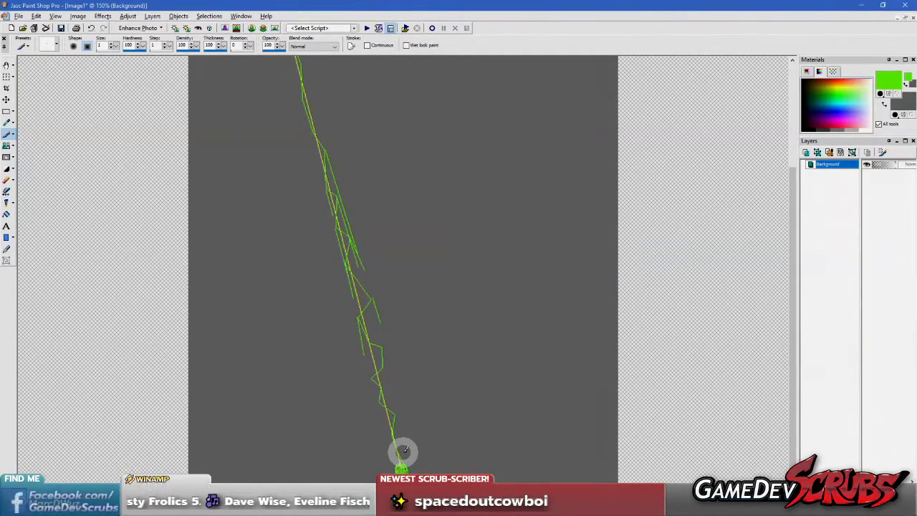
- Scribble green strokes across the blob at the yellow line's lower end and cut diagonal strokes through it in the grey background colour
scroll(403, 450, up, 1)
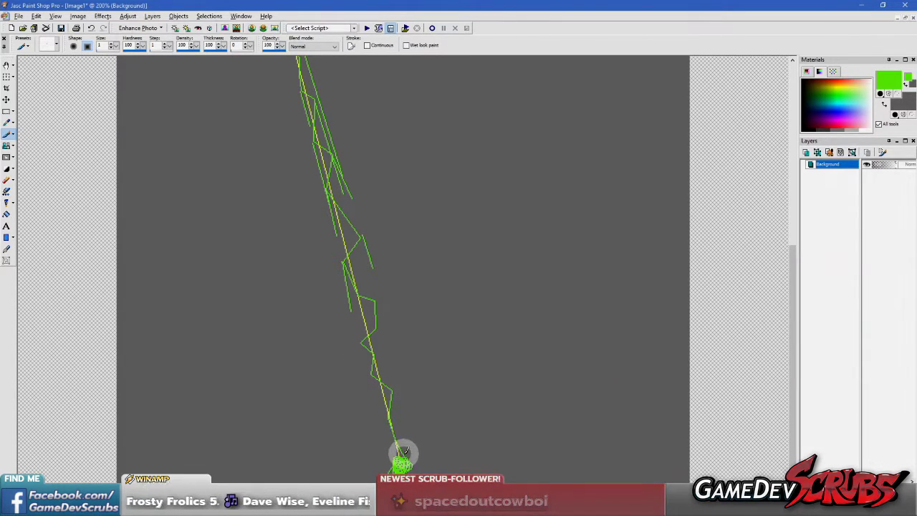
scroll(403, 451, up, 5)
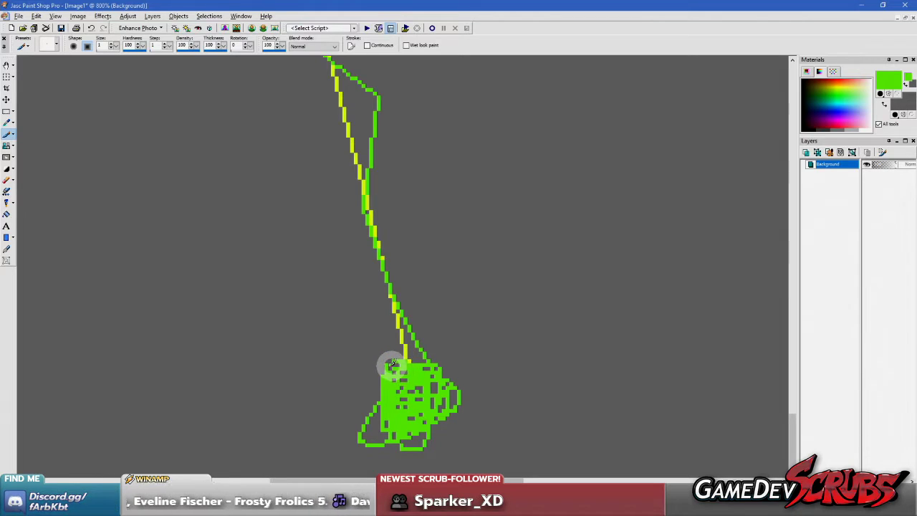
drag(392, 365, 433, 415)
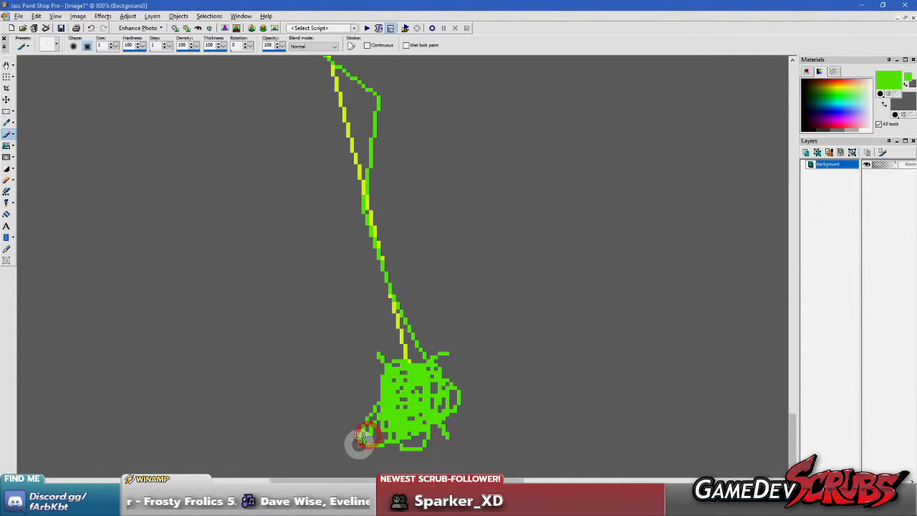
mouse_move(361, 438)
mouse_down()
mouse_move(436, 365)
mouse_move(389, 348)
mouse_move(454, 438)
mouse_move(389, 426)
mouse_move(442, 352)
mouse_move(418, 405)
mouse_up()
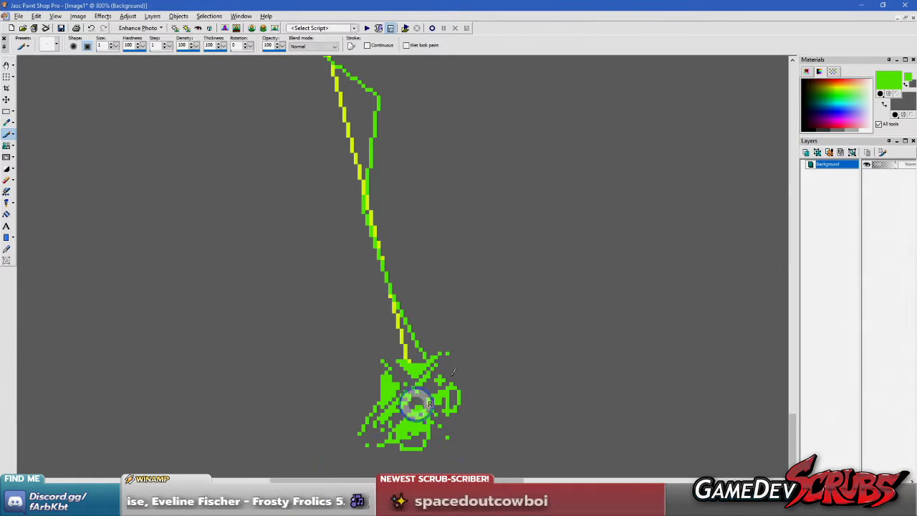
scroll(356, 452, down, 7)
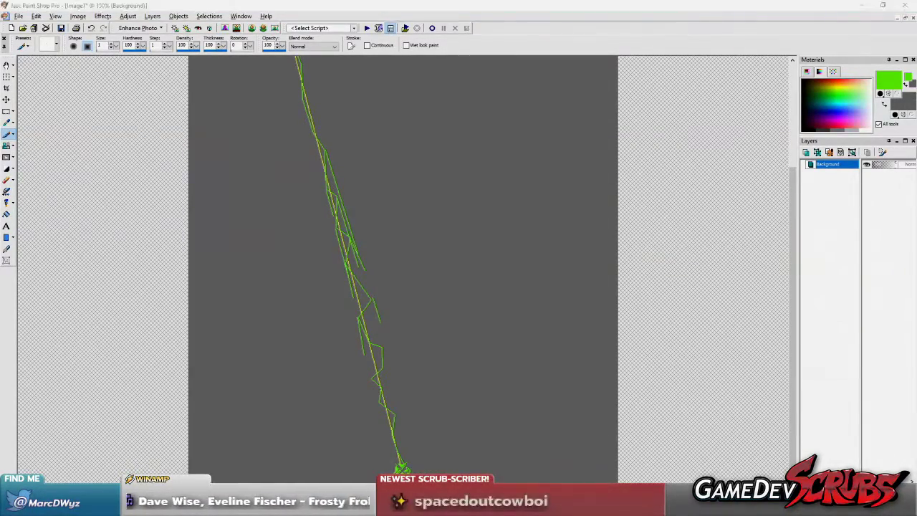
- Switch to Aseprite and examine the backpack character sprites in Ricky Backpack 2.aseprite, comparing the green-haired, red-haired and purple-haired characters
key(alt+Tab)
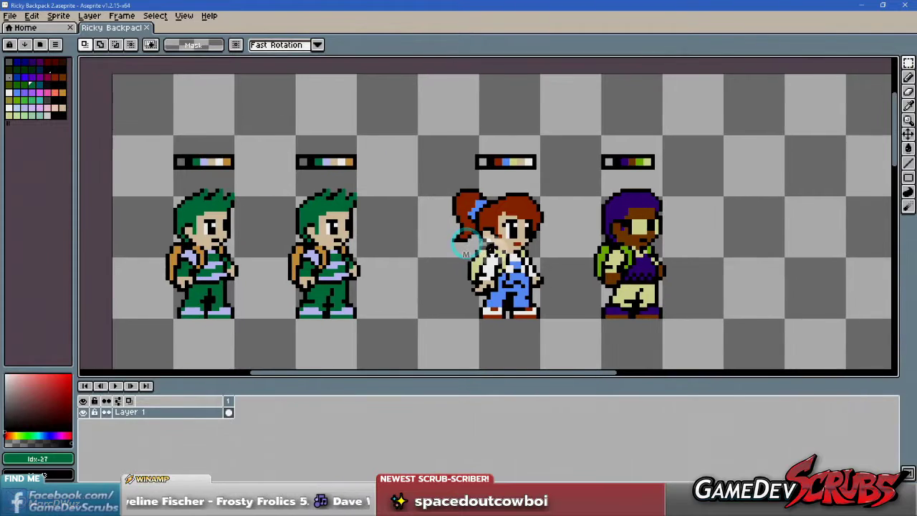
scroll(487, 251, down, 4)
drag(554, 284, 612, 301)
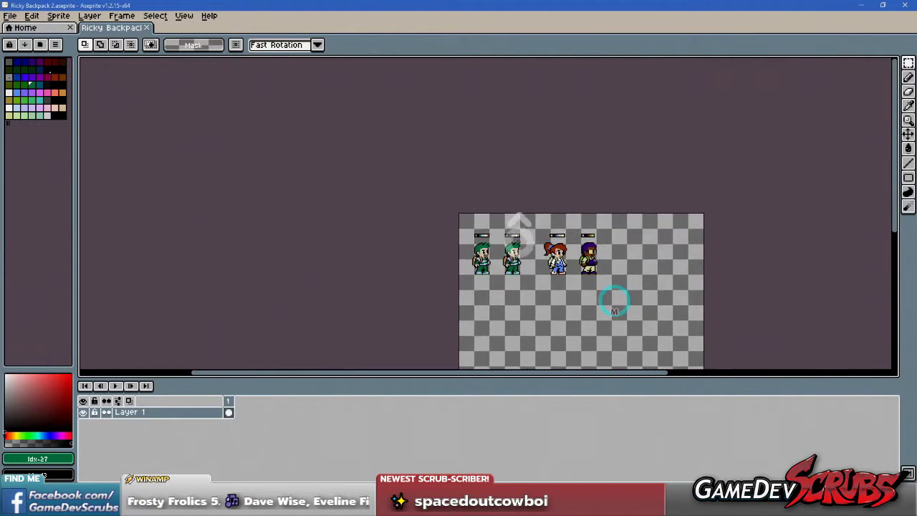
scroll(507, 255, up, 4)
drag(507, 255, 449, 193)
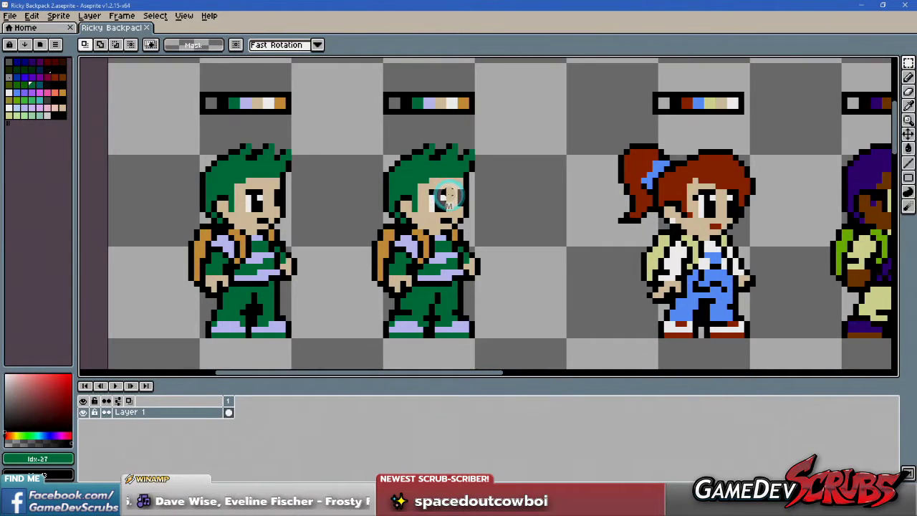
scroll(513, 204, up, 2)
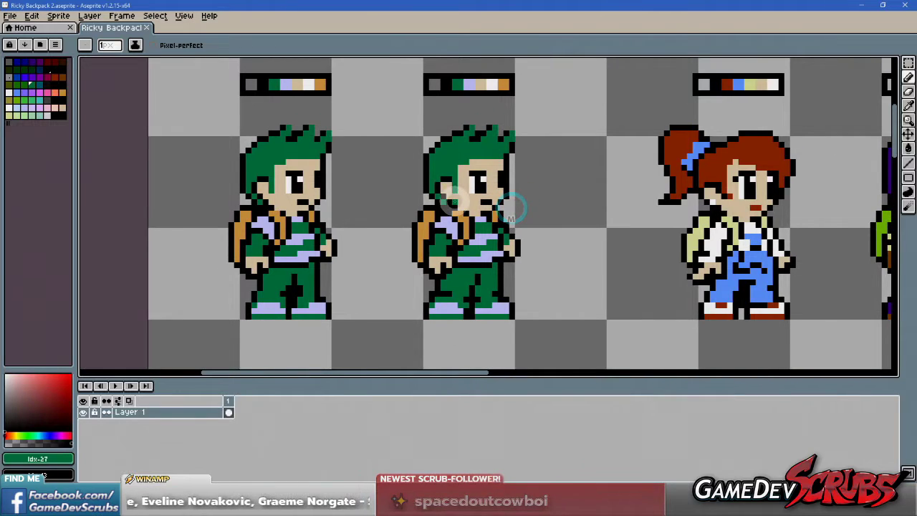
scroll(244, 228, down, 1)
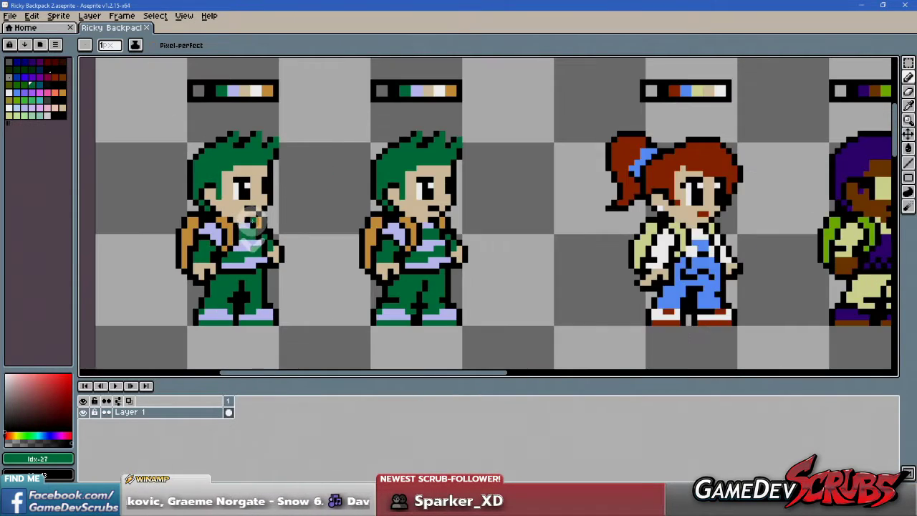
drag(445, 301, 321, 303)
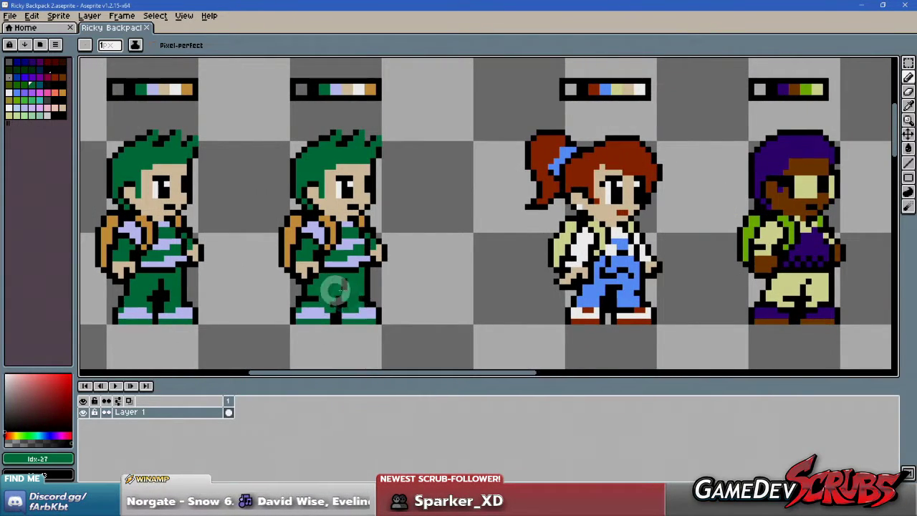
scroll(401, 294, right, 2)
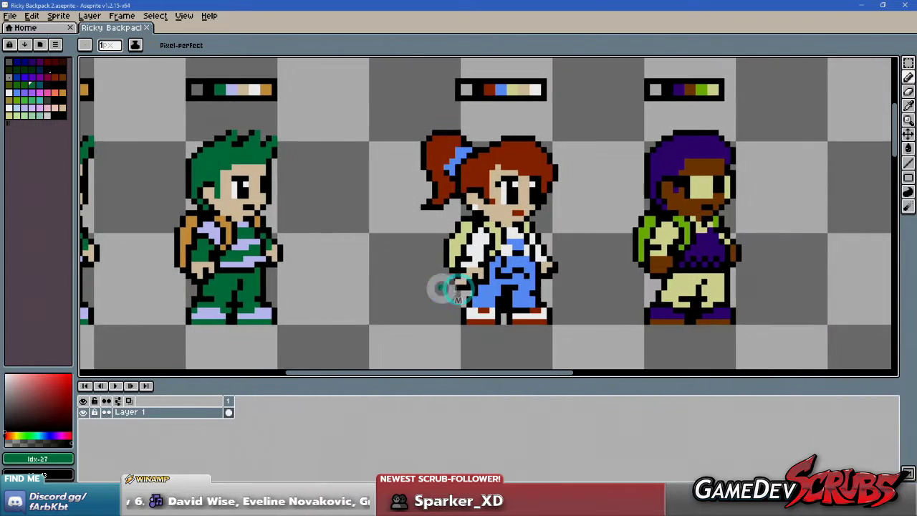
- Sample the pale yellow of the purple-haired character's trousers, try to circle the lower body with the Pencil, and undo the stroke
mouse_move(662, 262)
mouse_down()
mouse_move(743, 320)
mouse_move(707, 259)
mouse_move(638, 266)
mouse_move(682, 283)
mouse_move(663, 261)
mouse_move(660, 337)
mouse_move(748, 312)
mouse_move(634, 255)
mouse_up()
key(v)
key(b)
alt+click(686, 280)
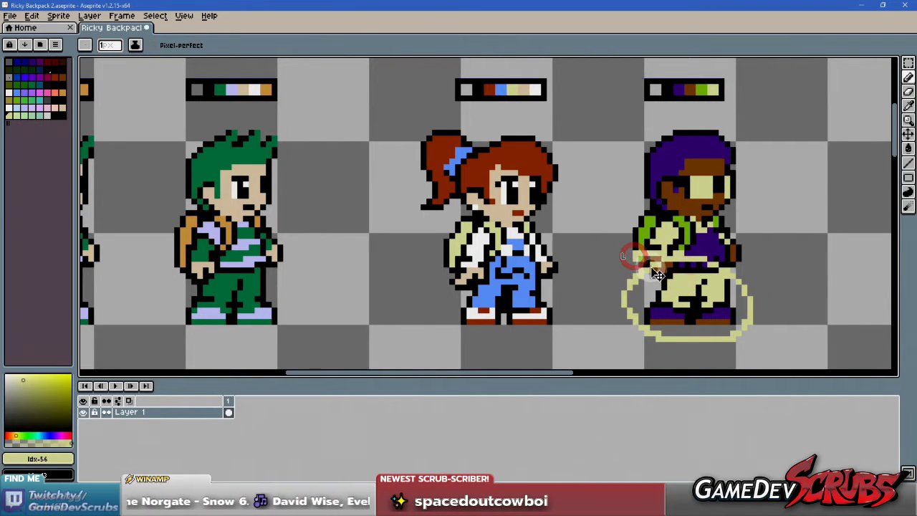
key(ctrl+z)
- Sample the red-haired character's hair colour, try to mark the purple-haired character's lower body with it, and undo the stroke
key(i)
click(531, 158)
key(b)
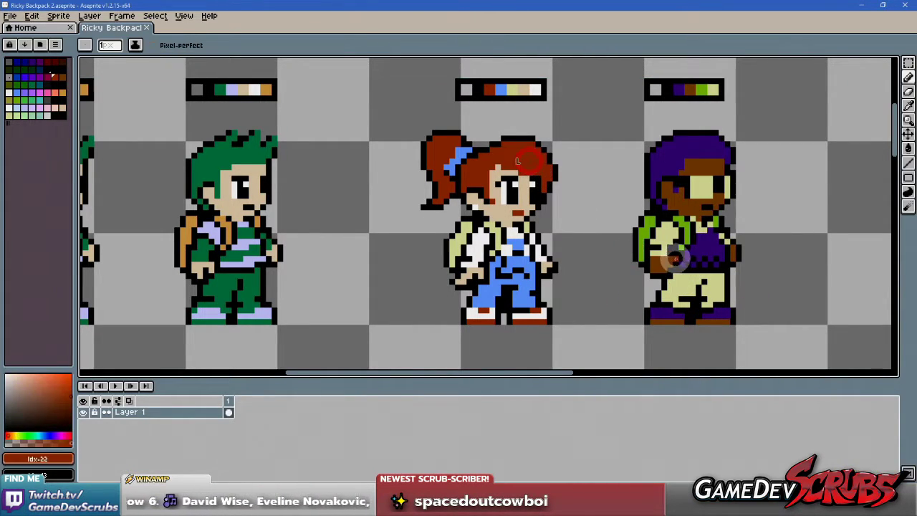
mouse_move(681, 253)
mouse_down()
mouse_move(640, 303)
mouse_move(762, 303)
mouse_move(632, 282)
mouse_move(741, 323)
mouse_move(721, 317)
mouse_up()
key(ctrl+z)
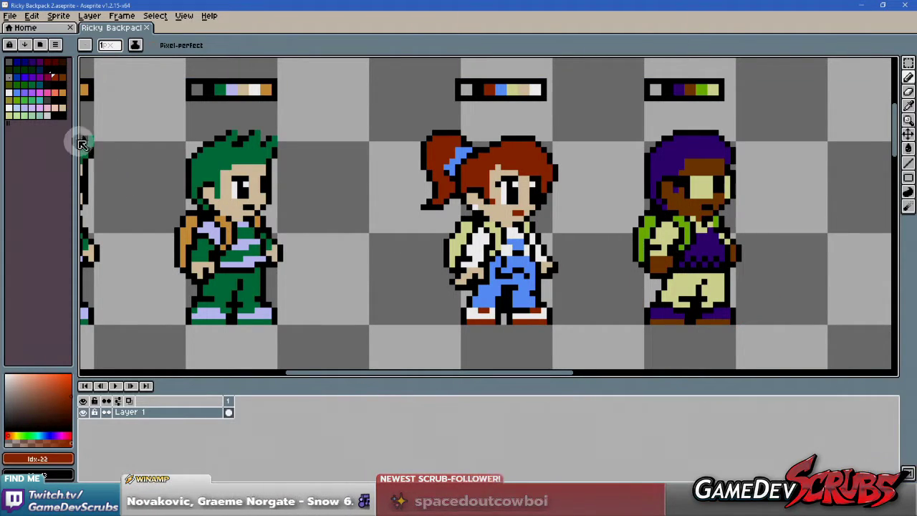
- Circle the purple-haired character's lower body in light blue (Idx-49) and draw vertical lines on both sides of the red-haired character's feet
click(22, 111)
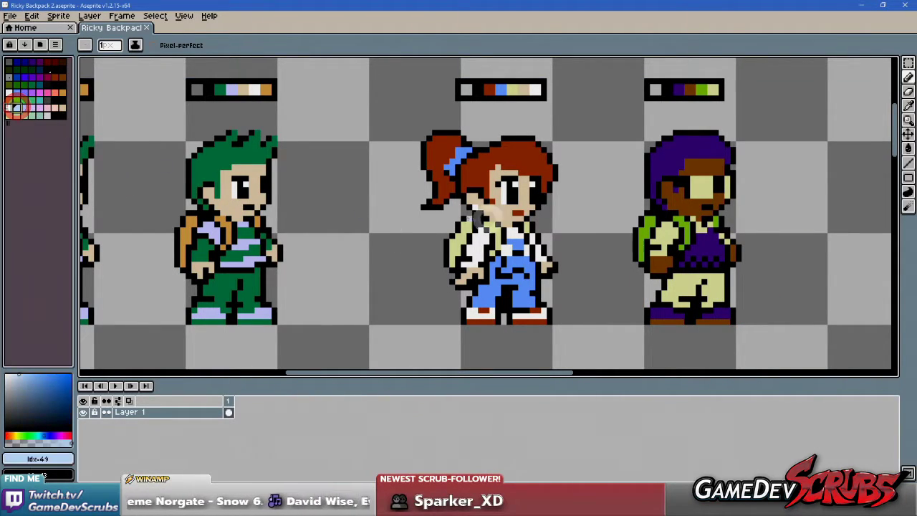
mouse_move(658, 256)
mouse_down()
mouse_move(619, 296)
mouse_move(709, 345)
mouse_move(747, 279)
mouse_move(645, 257)
mouse_up()
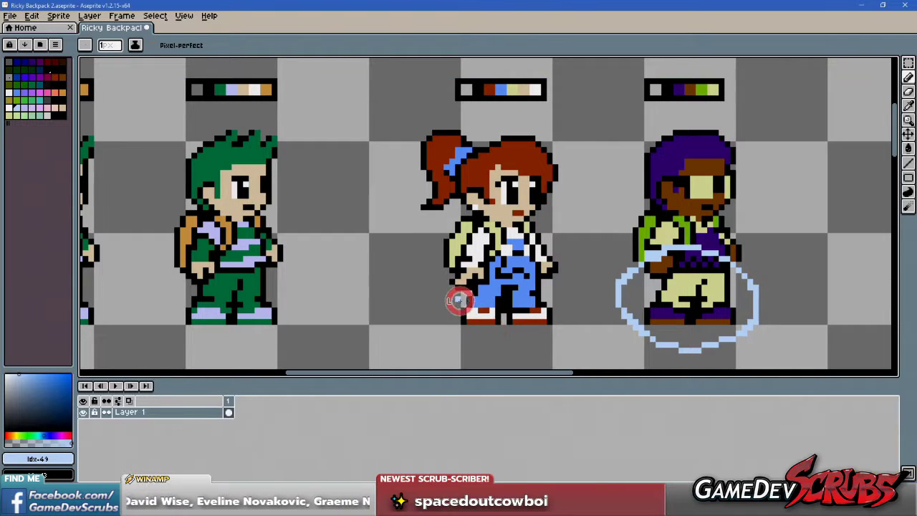
drag(553, 296, 554, 346)
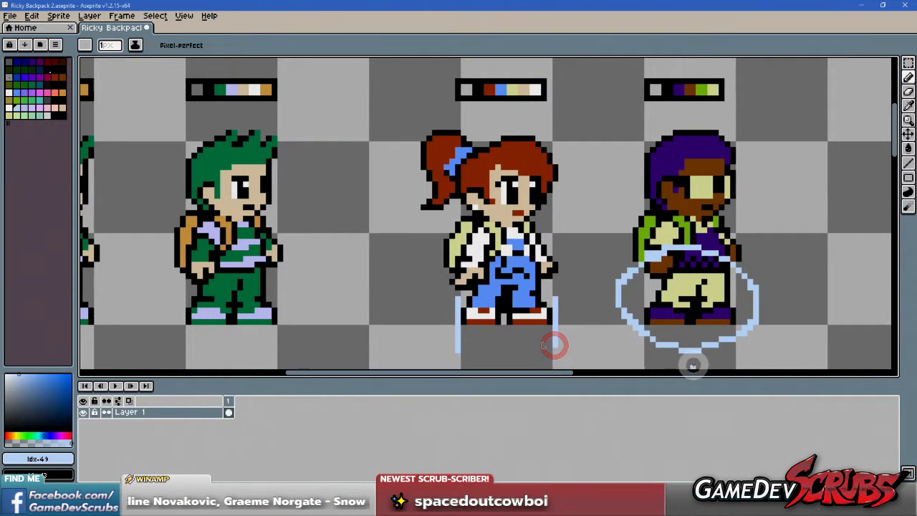
- Undo the light blue circle around the purple-haired character and the lines beside the red-haired character's feet, and return to the Pencil
scroll(430, 262, down, 1)
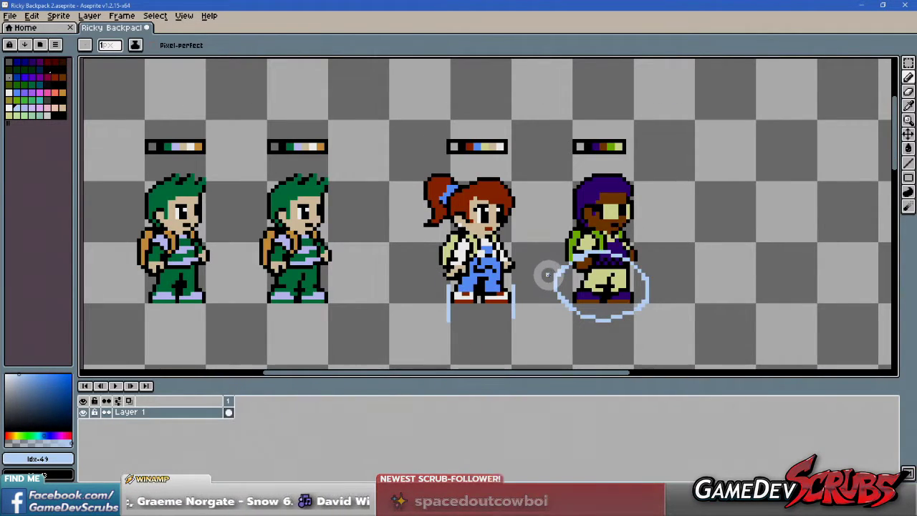
key(ctrl+z)
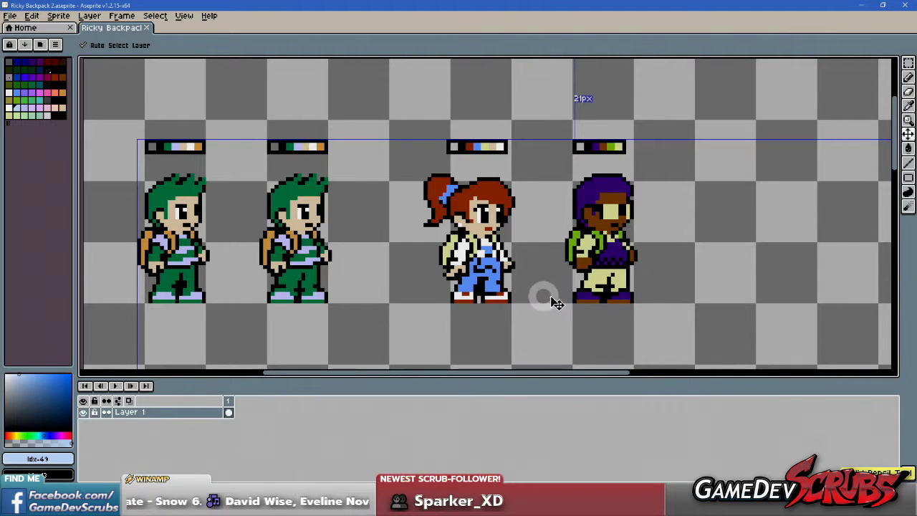
key(b)
- Draw light blue vertical lines on both sides of the first green-haired character's feet with the Pencil
scroll(381, 268, up, 1)
scroll(280, 280, up, 2)
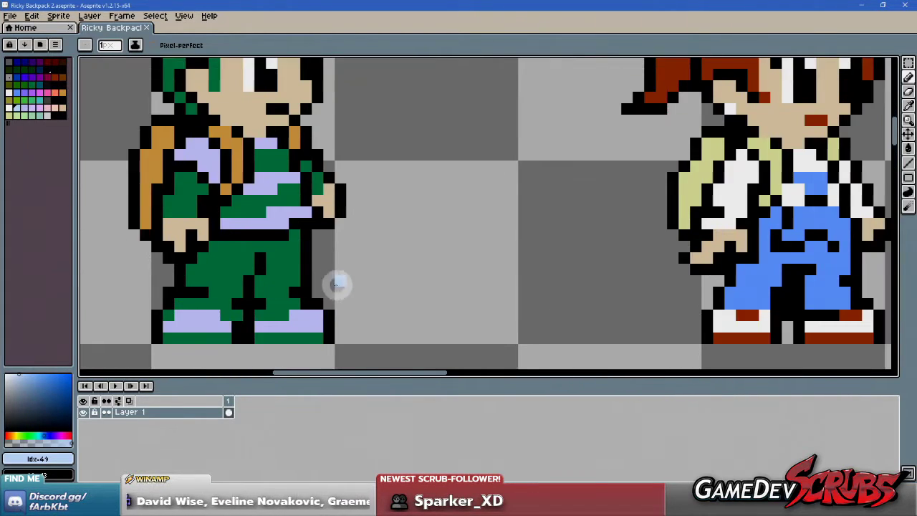
scroll(338, 286, down, 4)
scroll(280, 262, up, 5)
scroll(232, 301, down, 3)
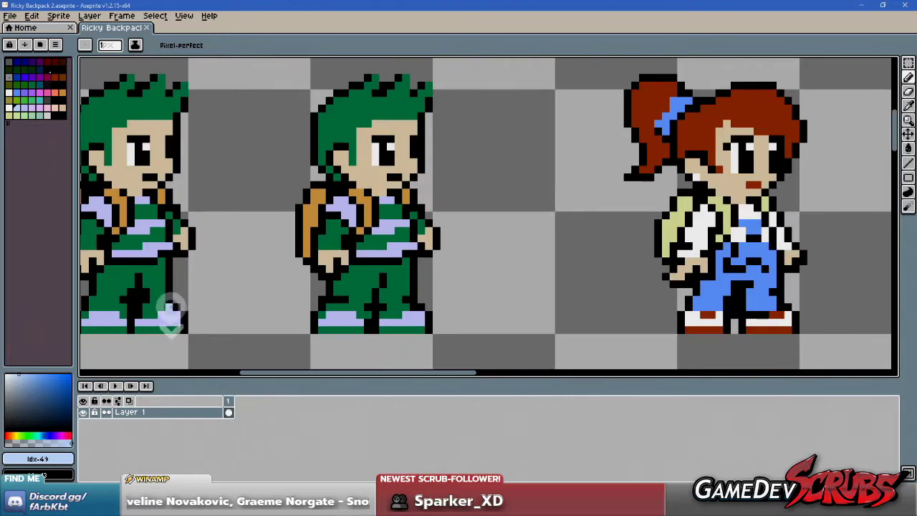
scroll(215, 297, up, 3)
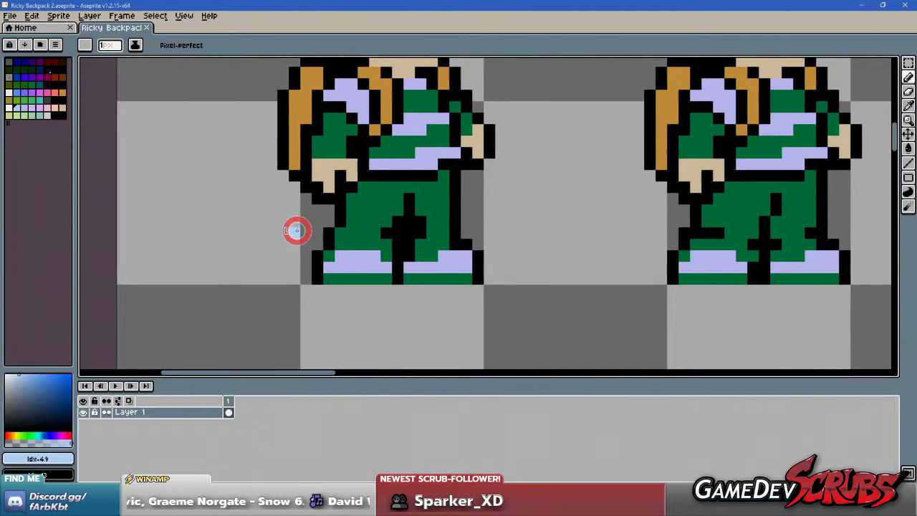
drag(296, 230, 293, 308)
drag(491, 220, 492, 301)
- Undo both vertical lines beside the first green-haired character's feet
scroll(491, 301, down, 1)
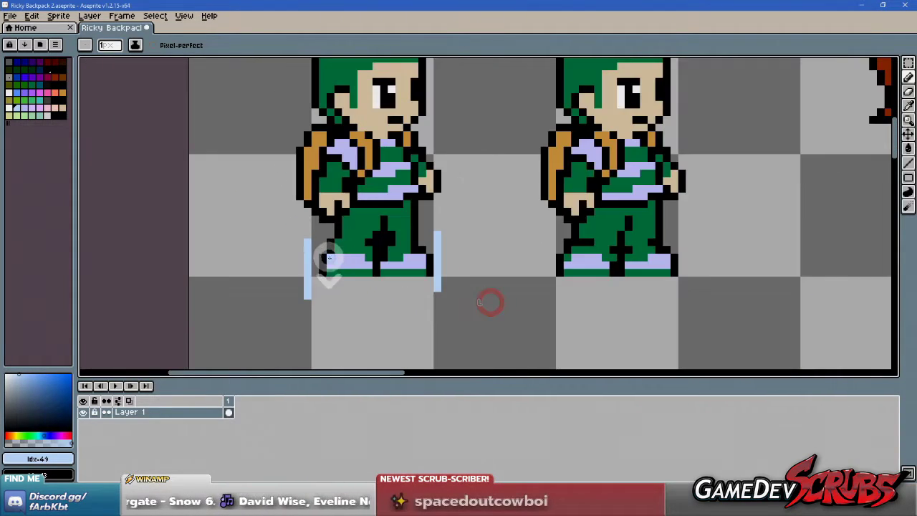
scroll(314, 256, down, 1)
drag(533, 245, 421, 308)
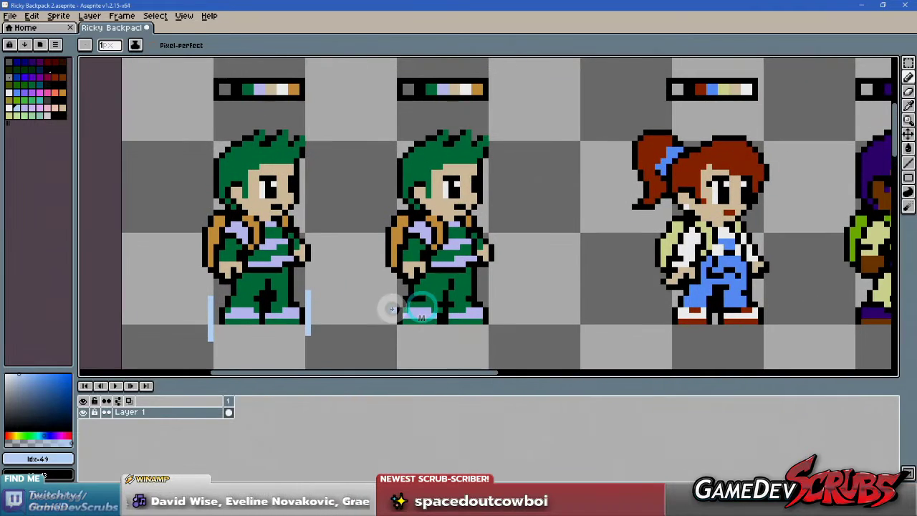
scroll(437, 303, up, 1)
key(ctrl+z)
key(ctrl+z)
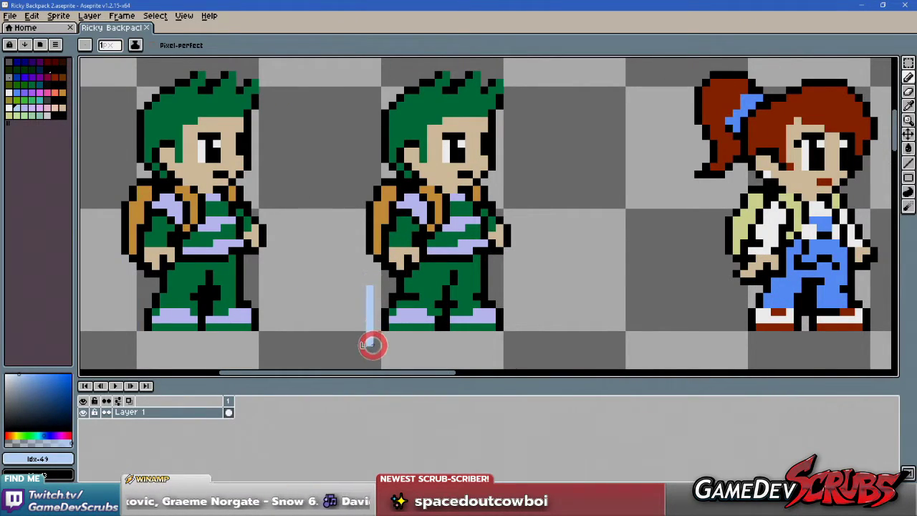
- Draw light blue vertical lines on both sides of the second green-haired character's feet
drag(374, 341, 369, 288)
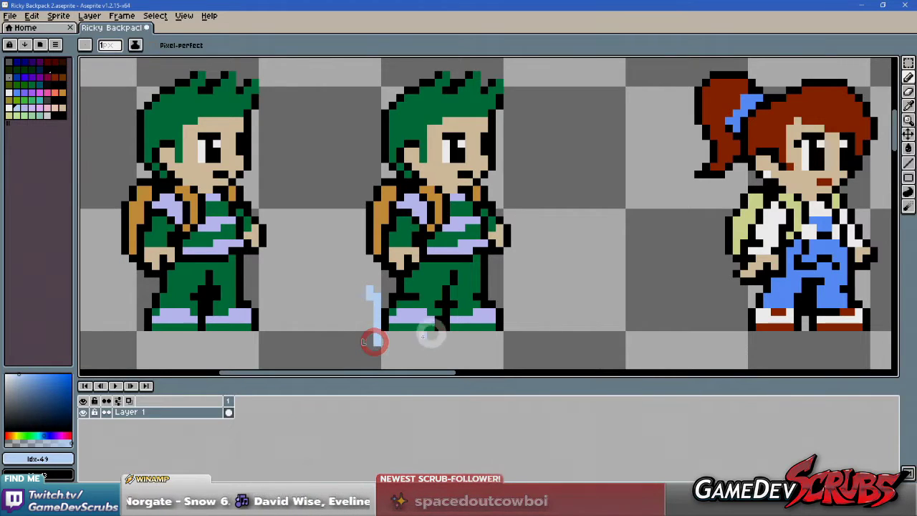
drag(512, 279, 512, 349)
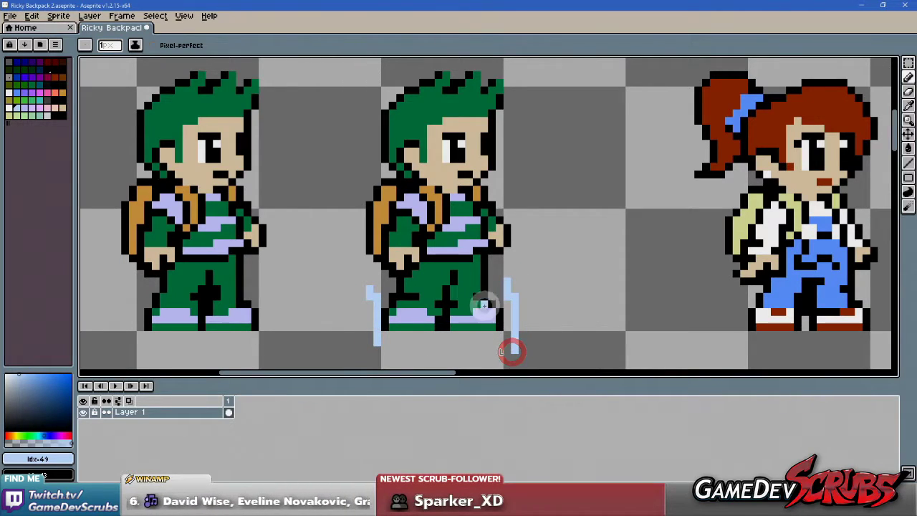
scroll(502, 338, down, 1)
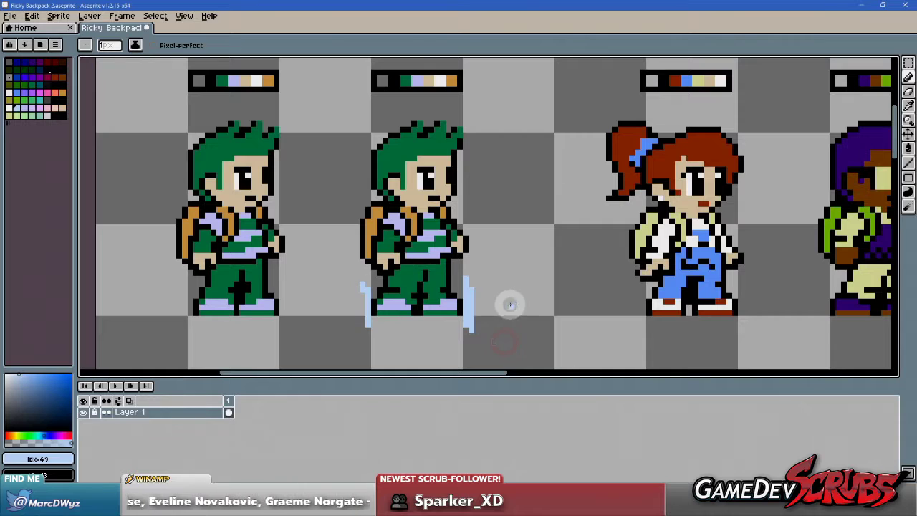
- Examine the second green-haired character's feet against the light blue lines and beside the first green-haired character
scroll(365, 273, up, 1)
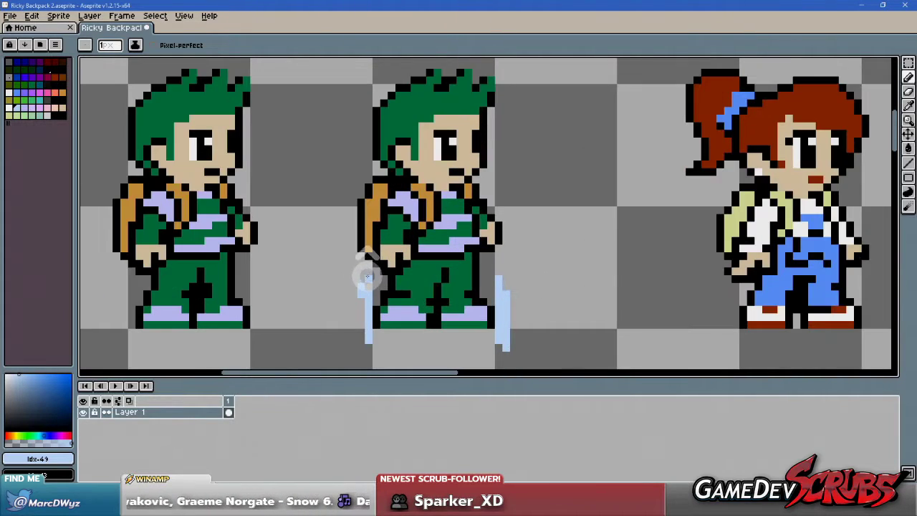
scroll(491, 286, up, 1)
scroll(430, 282, down, 1)
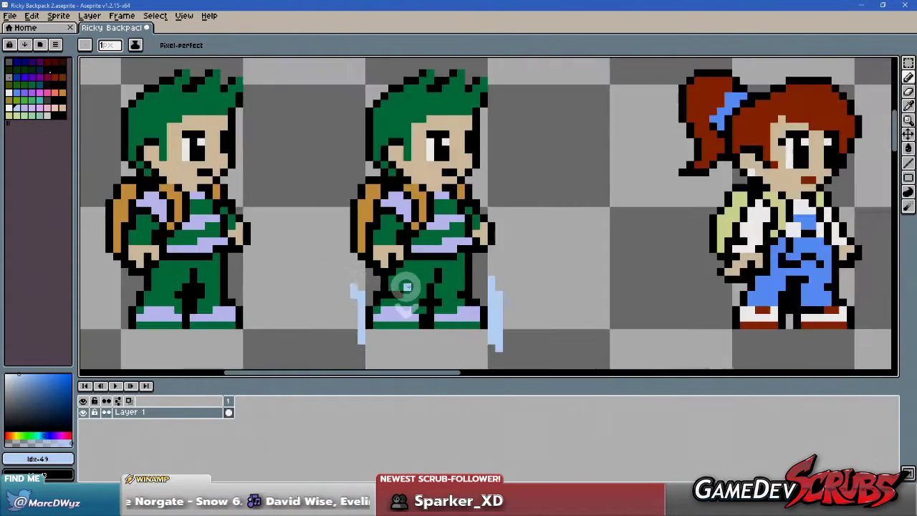
scroll(406, 286, down, 1)
scroll(389, 297, up, 1)
scroll(240, 290, up, 1)
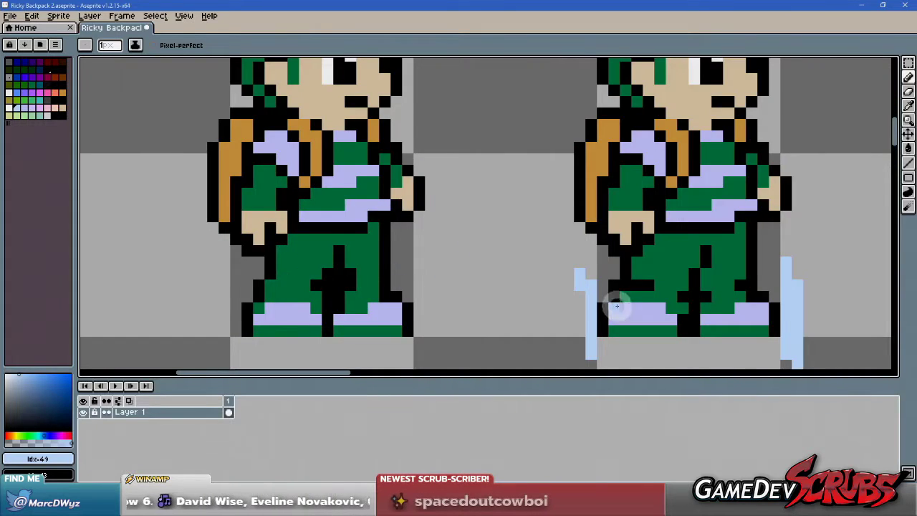
scroll(549, 298, down, 1)
scroll(665, 277, down, 3)
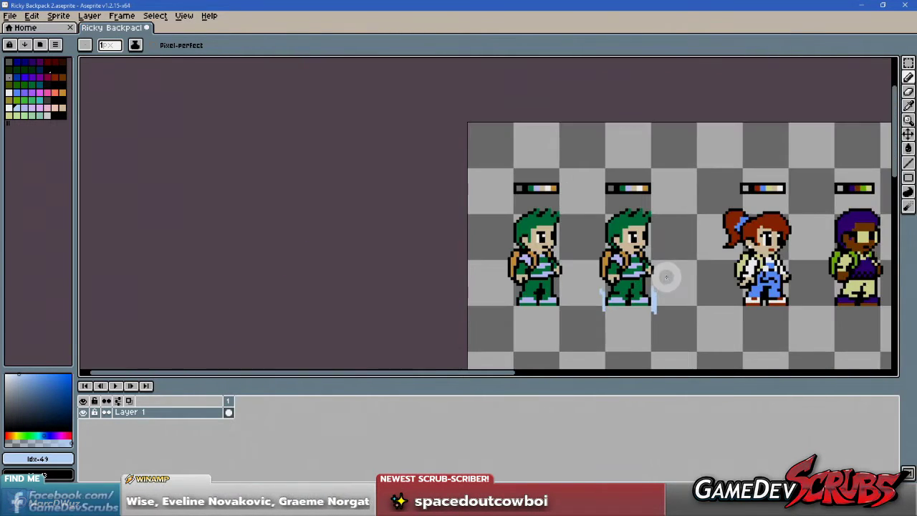
- Compare the leg and foot widths of the red-haired and purple-haired characters with those of the two green-haired characters
scroll(746, 278, up, 3)
drag(788, 279, 332, 280)
click(531, 288)
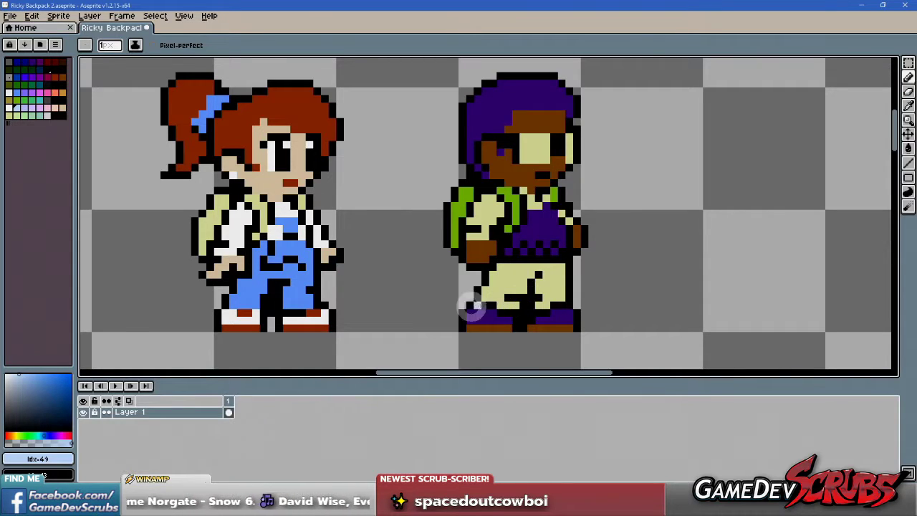
scroll(401, 301, down, 2)
drag(387, 296, 708, 296)
scroll(365, 304, up, 3)
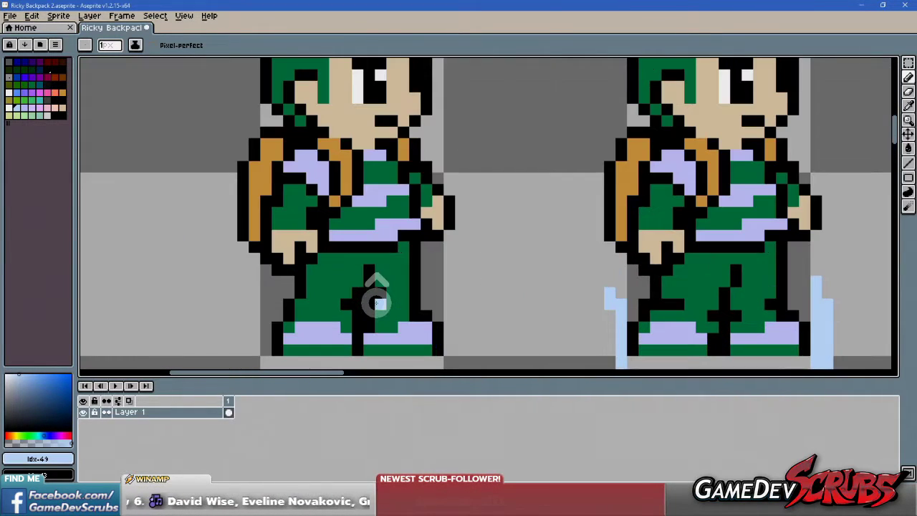
scroll(485, 287, down, 3)
drag(485, 286, 370, 282)
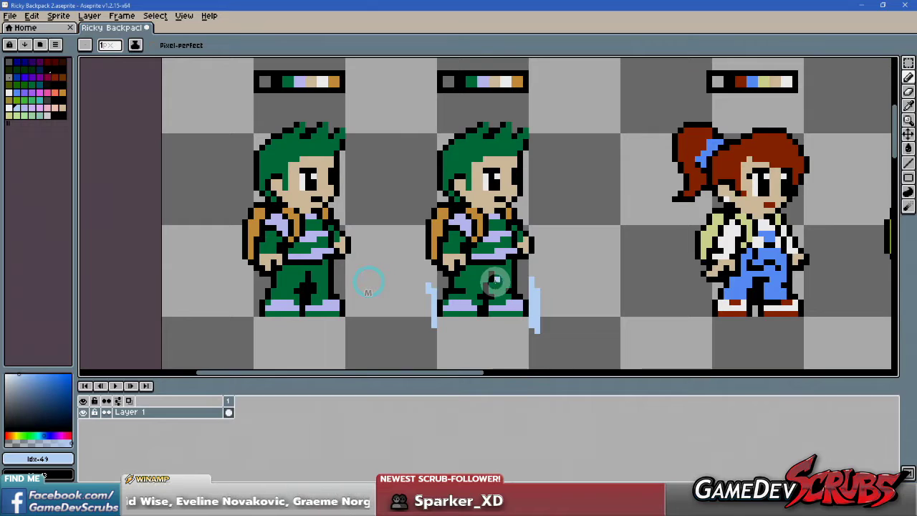
scroll(494, 283, up, 1)
scroll(413, 304, up, 1)
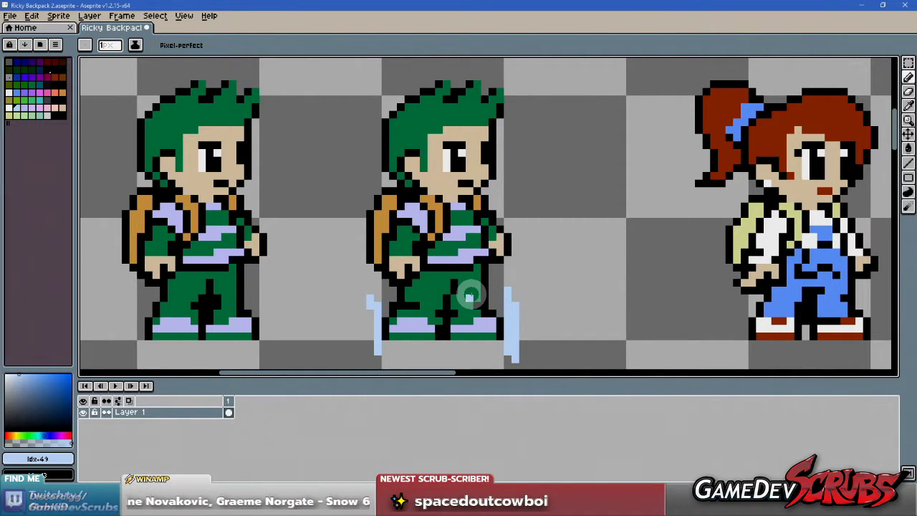
scroll(467, 291, down, 1)
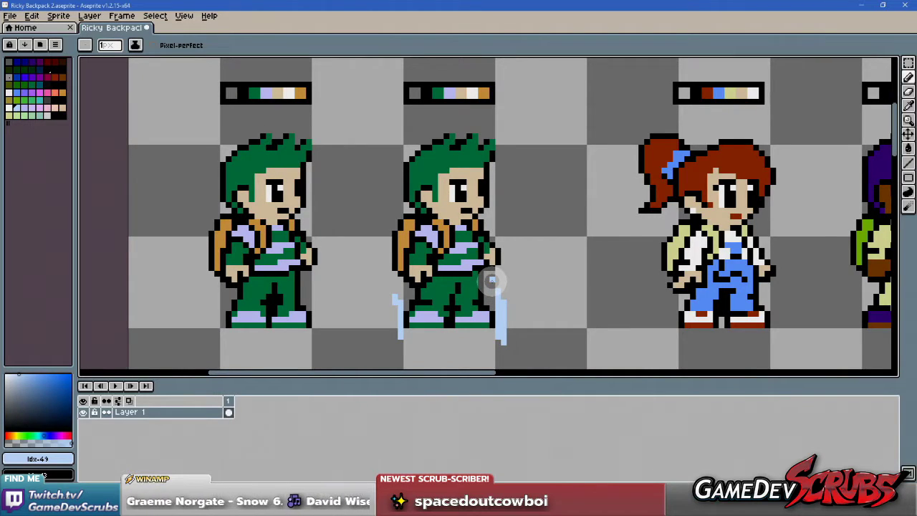
scroll(491, 281, down, 1)
scroll(483, 279, right, 3)
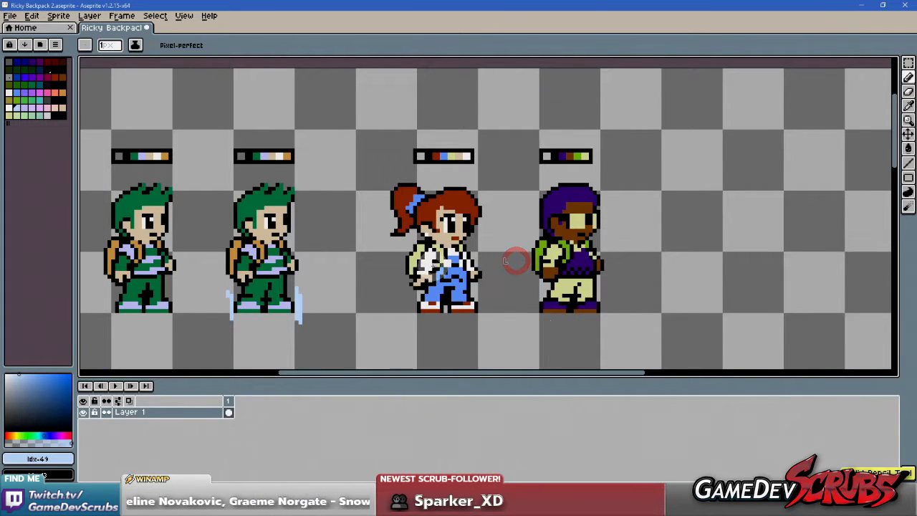
- Try to circle the red-haired character's body in light blue and undo the strokes
scroll(473, 247, up, 1)
drag(479, 235, 502, 209)
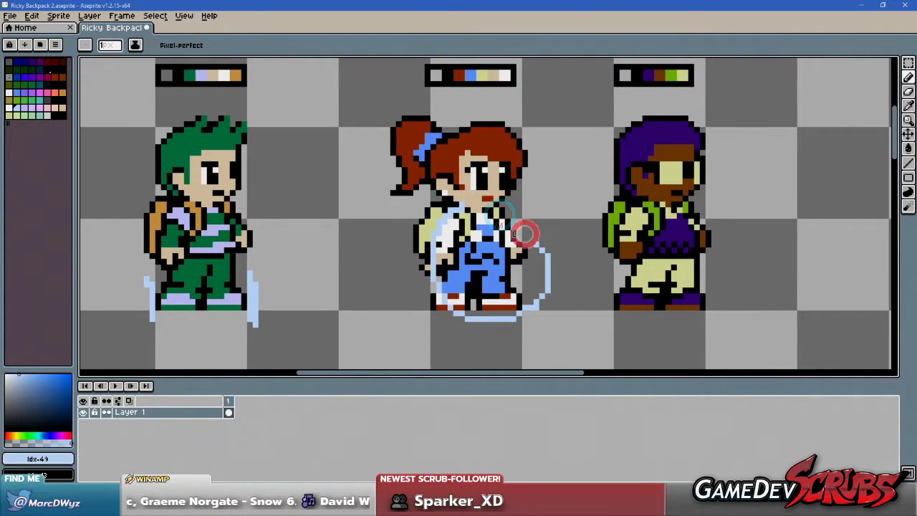
key(v)
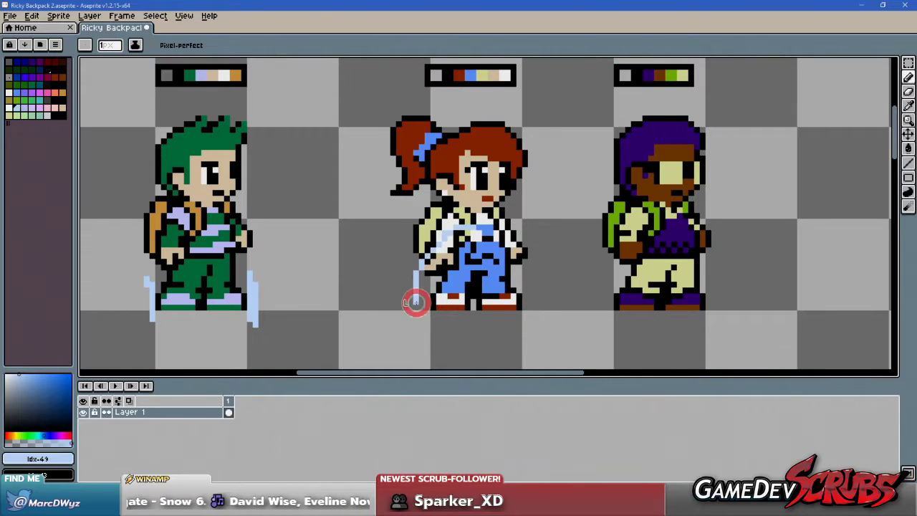
key(b)
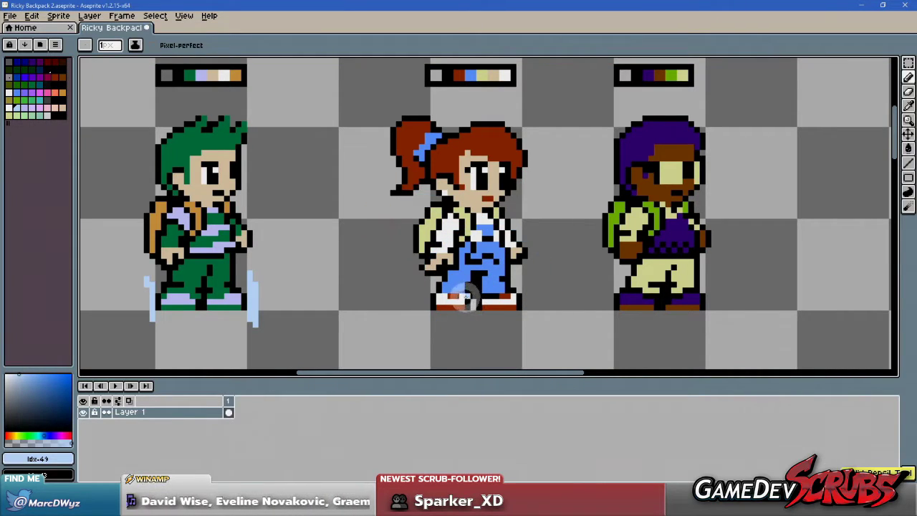
scroll(465, 297, down, 2)
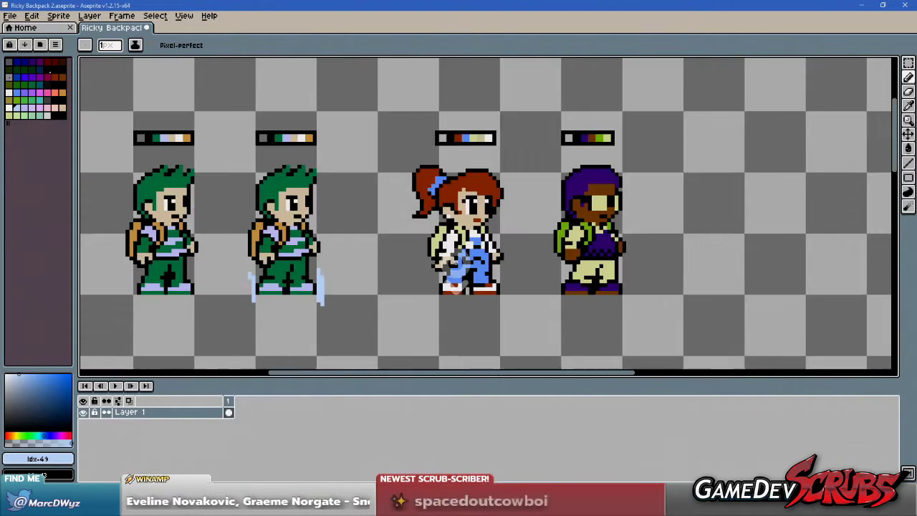
- Circle the second green-haired character's lower body in light blue, and undo the circle together with the lines beside the feet
drag(406, 241, 469, 250)
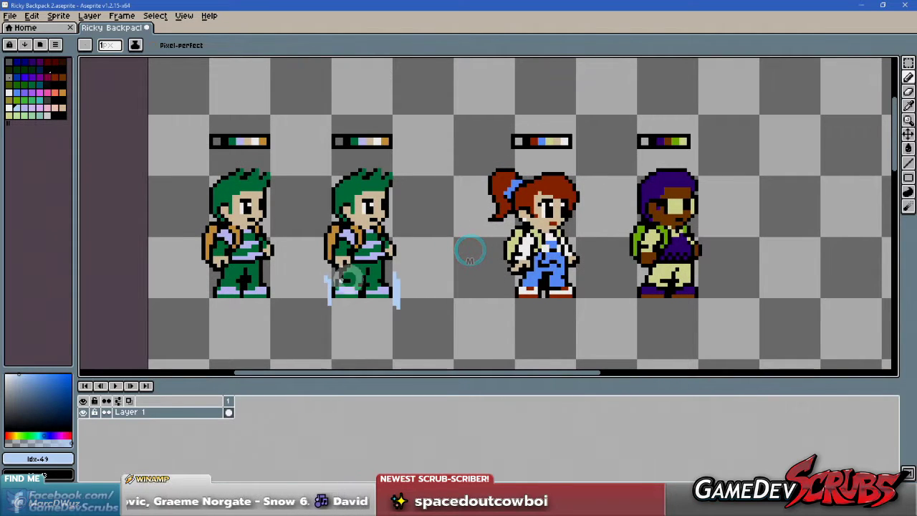
scroll(404, 260, up, 2)
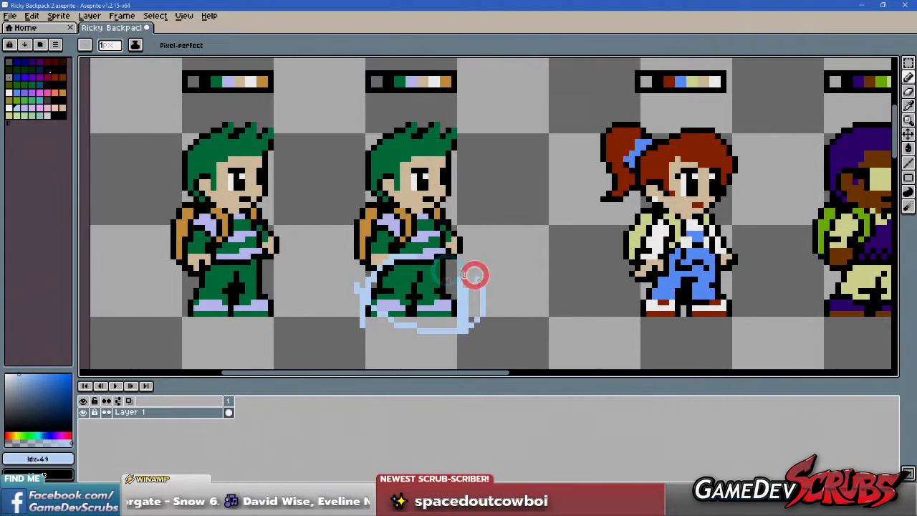
click(373, 293)
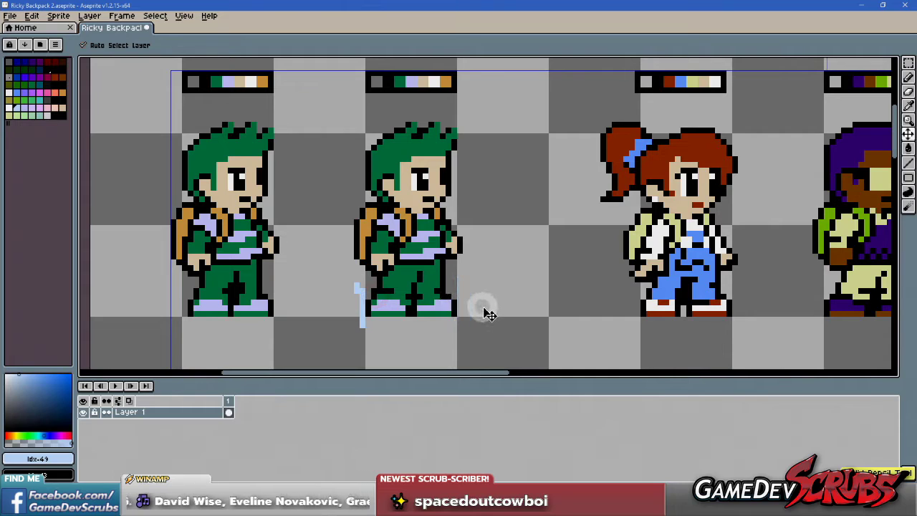
click(373, 307)
- Try to mark both sides of the second green-haired character's feet with new light blue vertical lines and undo them
click(358, 293)
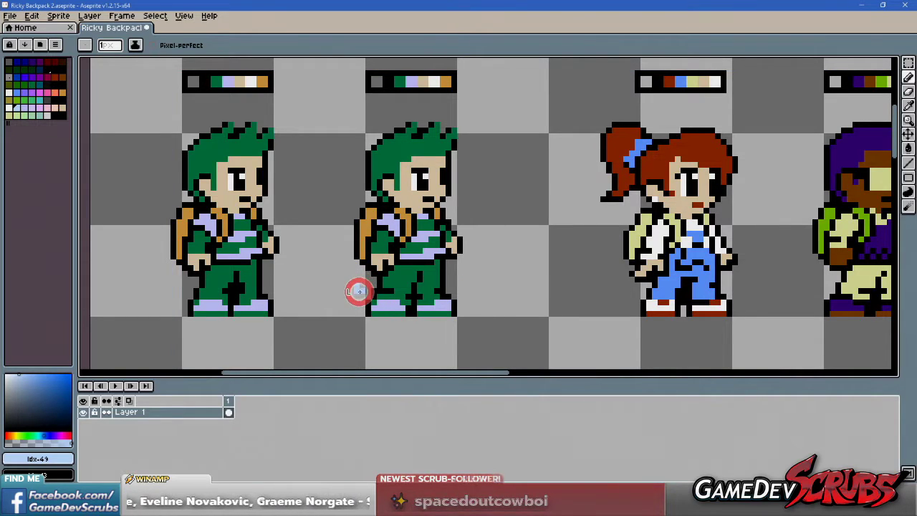
click(363, 323)
click(461, 287)
click(461, 318)
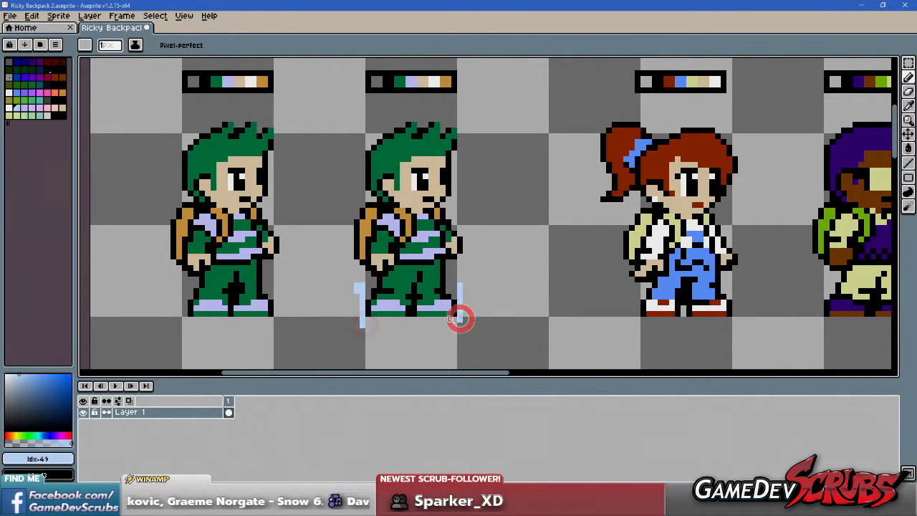
key(ctrl+z)
key(ctrl+z)
key(ctrl+z)
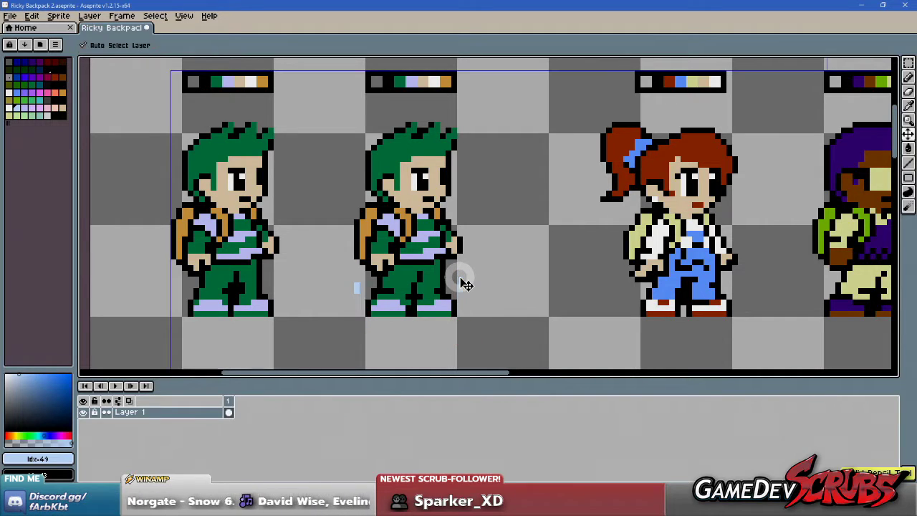
- Try to fill the second green-haired character's trousers with the light lavender of his shirt stripes and undo the fill
scroll(369, 252, down, 3)
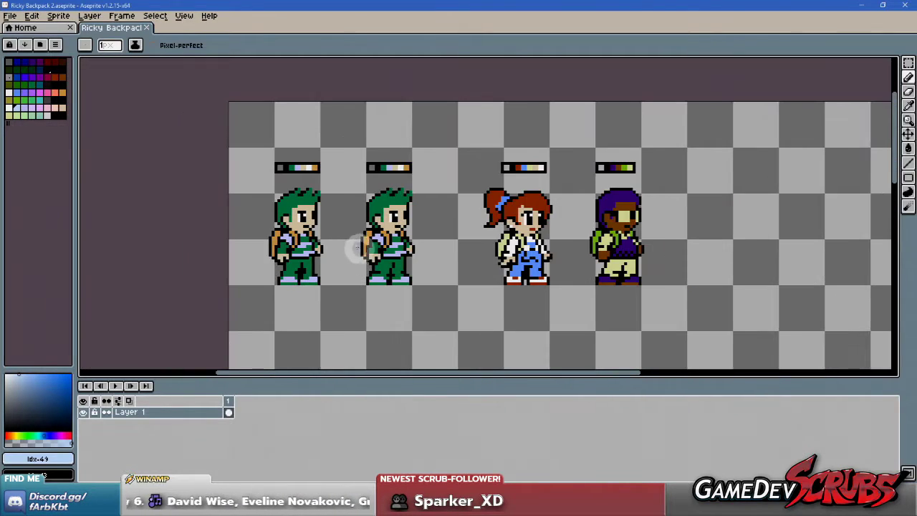
scroll(356, 250, up, 4)
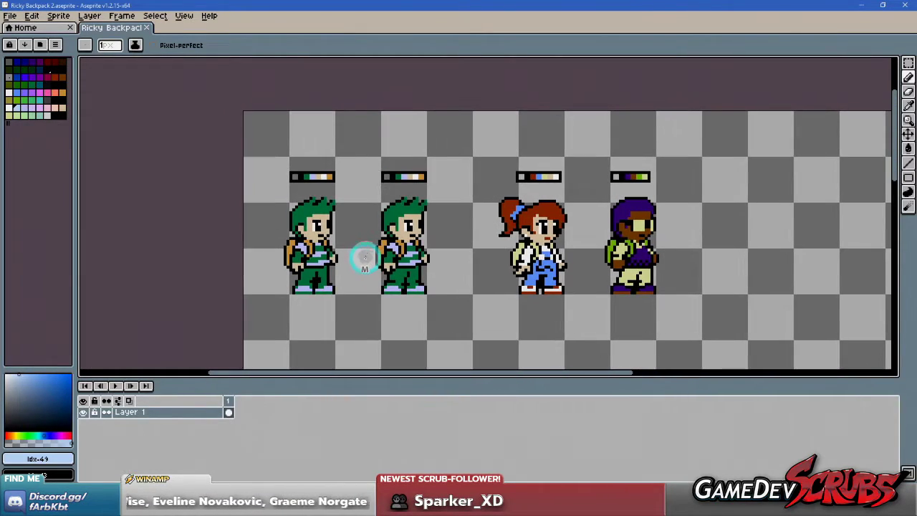
scroll(427, 204, down, 1)
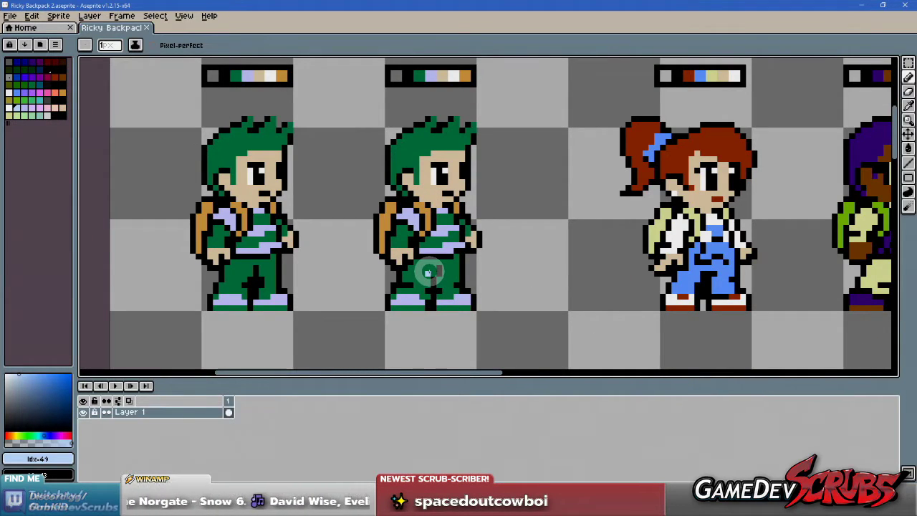
key(g)
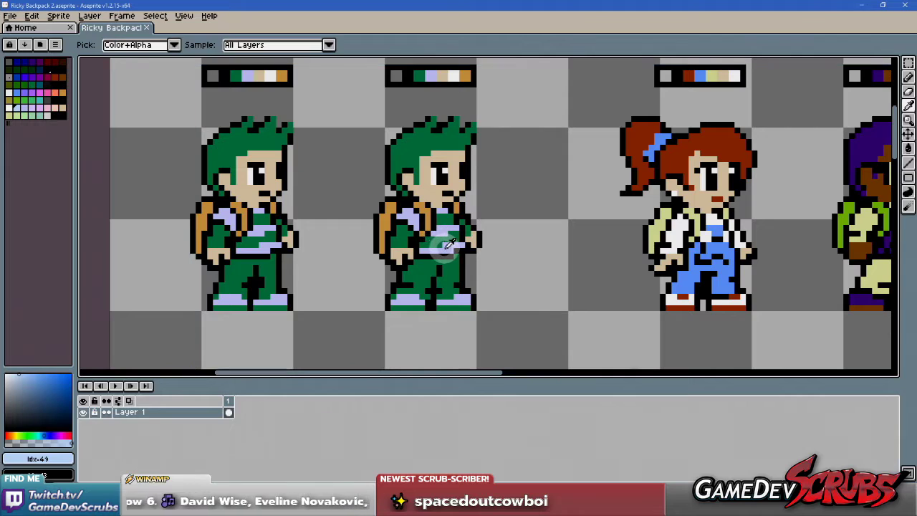
alt+click(442, 248)
click(444, 279)
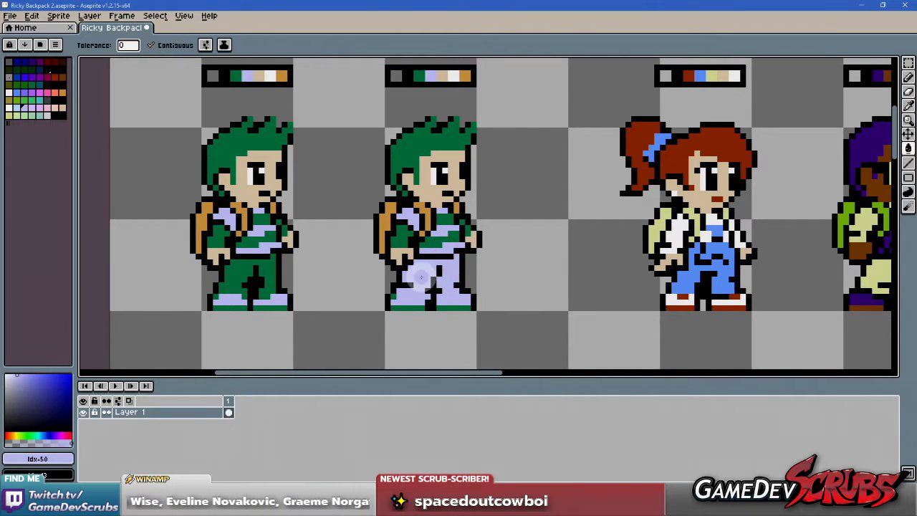
key(v)
key(ctrl+z)
key(g)
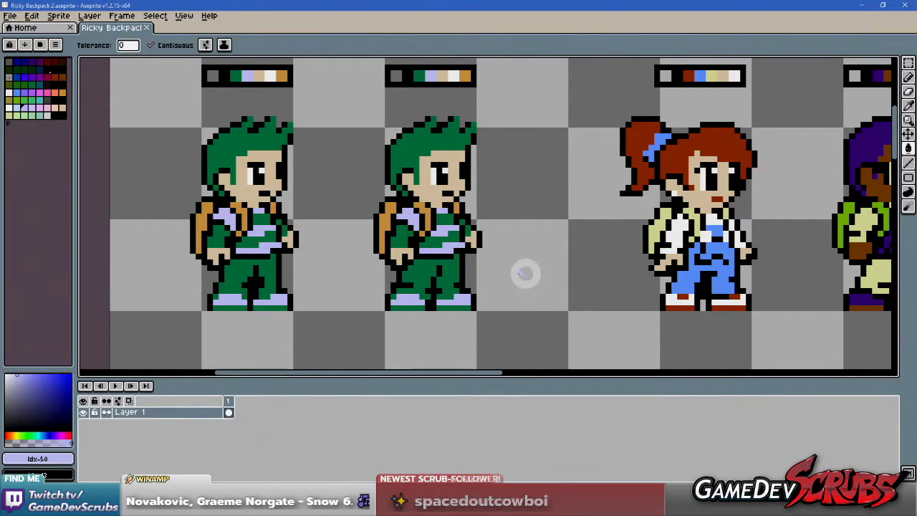
- Try to fill the second green-haired character's trousers with the blue of the red-haired character's overalls and undo the fill
drag(524, 270, 426, 277)
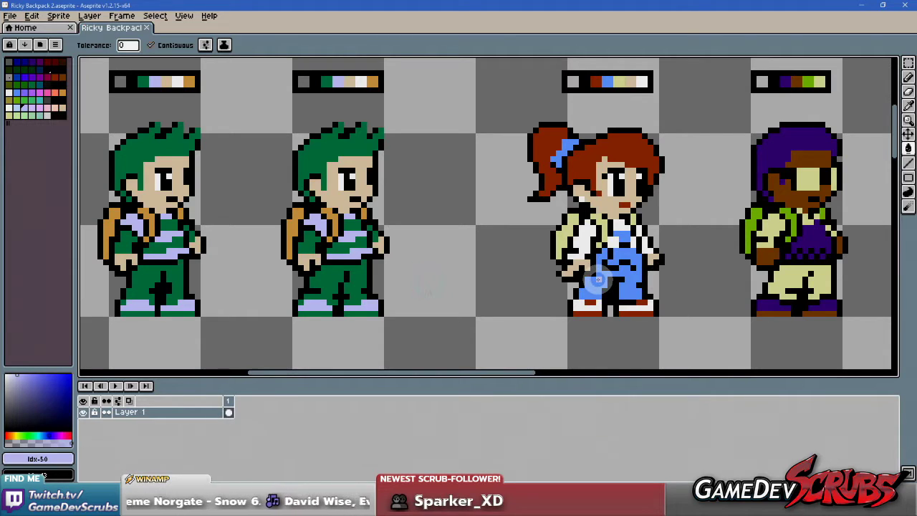
alt+click(602, 271)
click(356, 283)
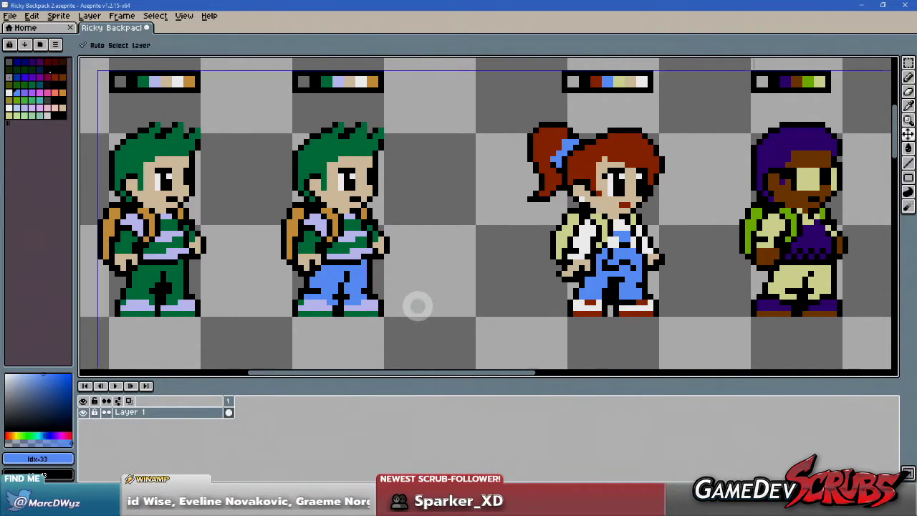
key(ctrl+z)
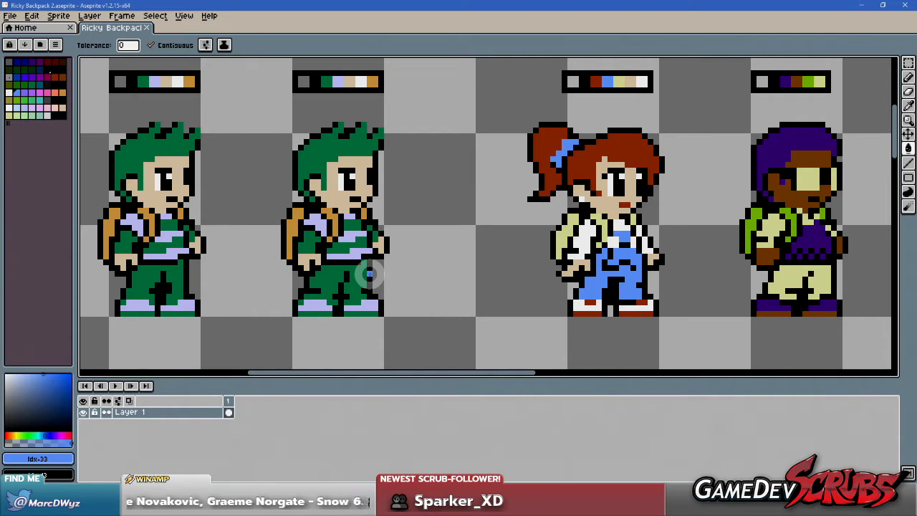
- Compare the clothing and body proportions of the green-haired, red-haired and purple-haired character sprites
drag(376, 262, 262, 276)
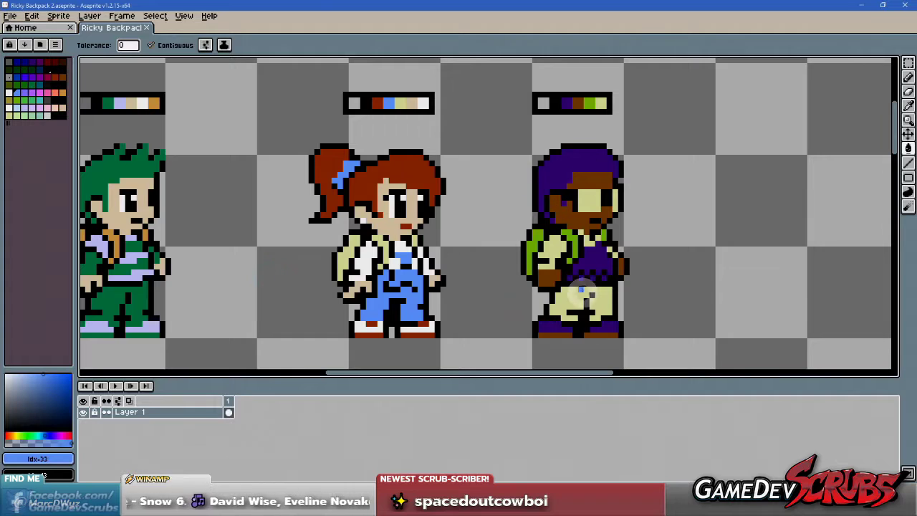
drag(379, 223, 477, 209)
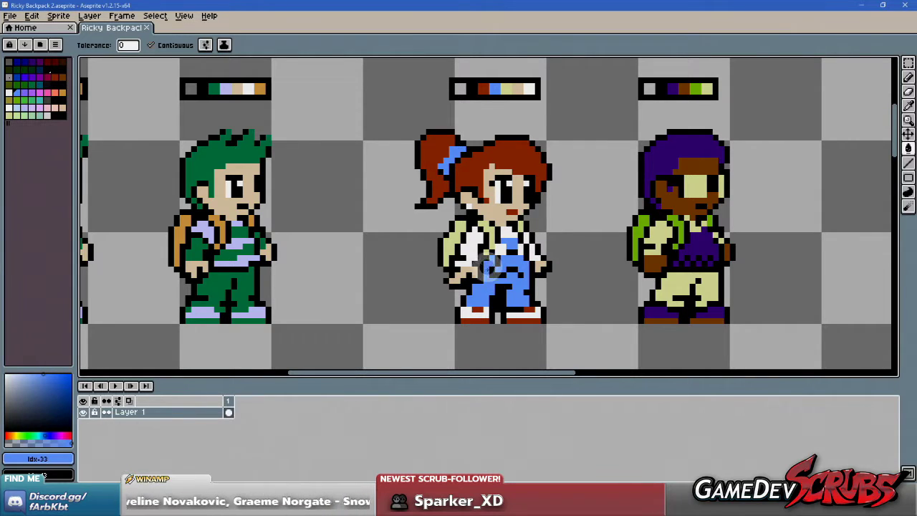
scroll(467, 244, down, 1)
drag(453, 241, 532, 253)
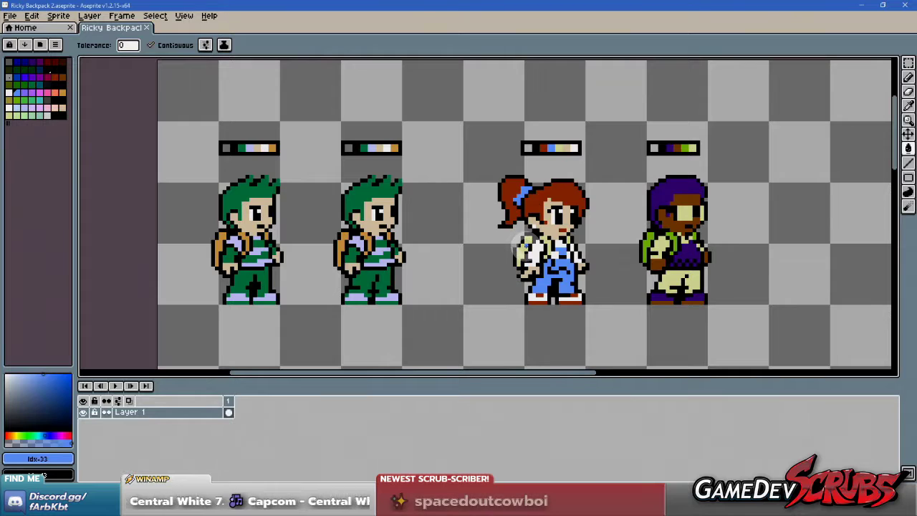
scroll(551, 237, up, 2)
scroll(645, 225, down, 3)
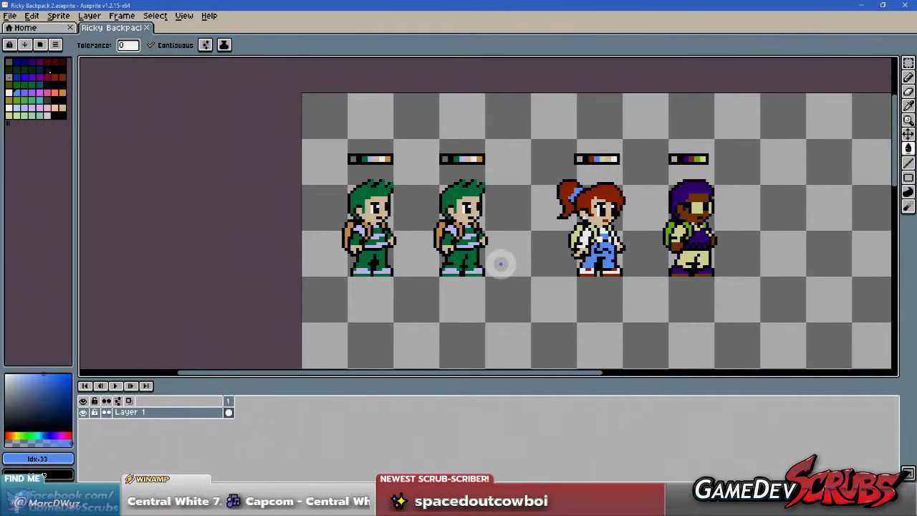
scroll(515, 238, up, 1)
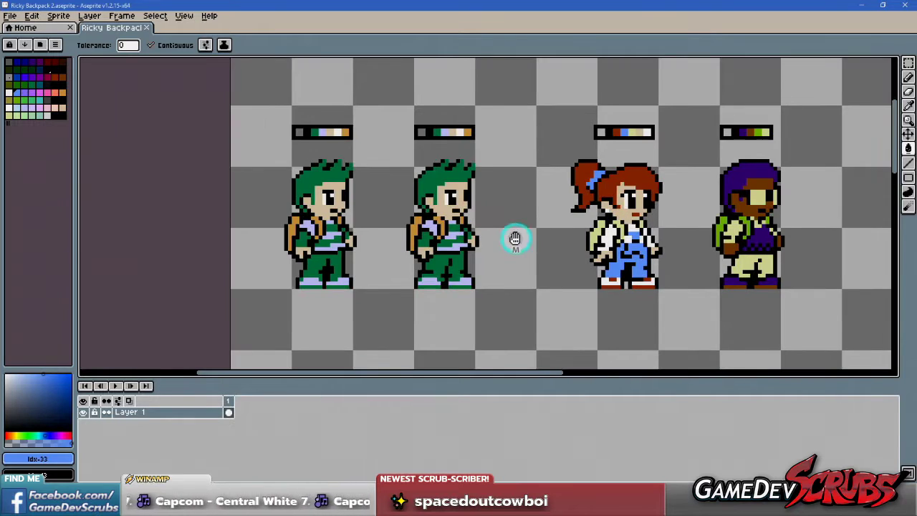
drag(514, 238, 466, 236)
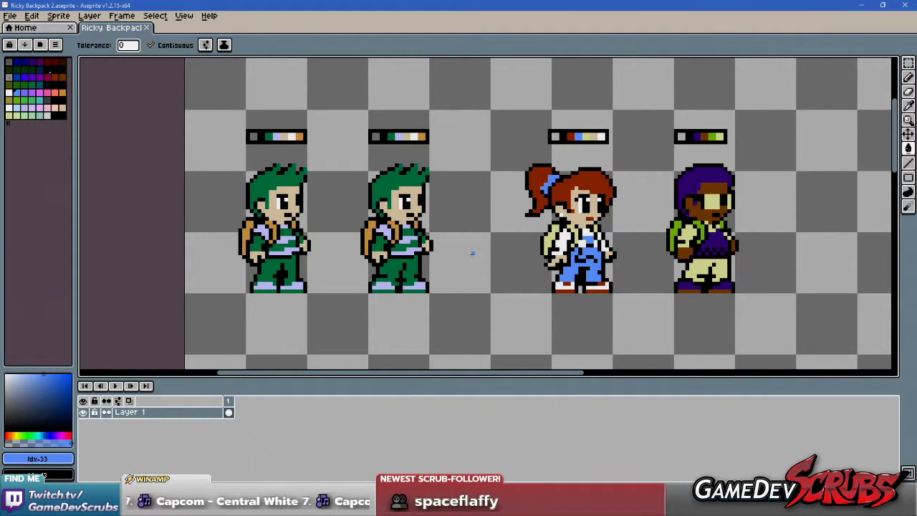
scroll(430, 277, down, 1)
scroll(436, 215, up, 1)
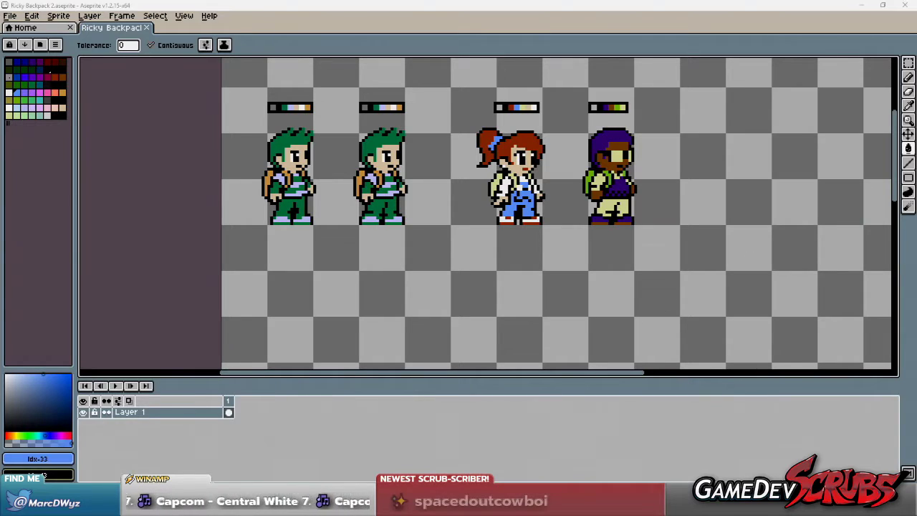
- Switch to Microsoft Edge, bring up the Super Mario World page of The Spriters Resource and maximize the window
key(super)
text(edge)
key(Return)
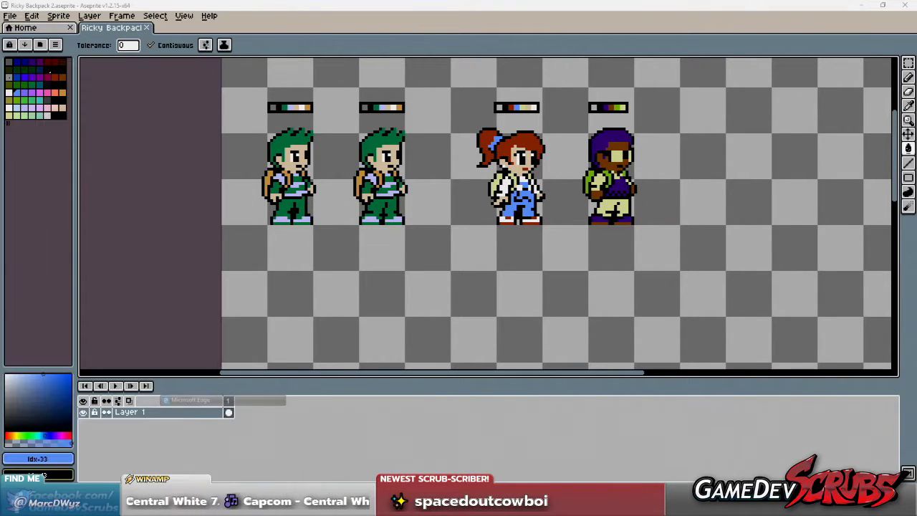
drag(916, 36, 916, 72)
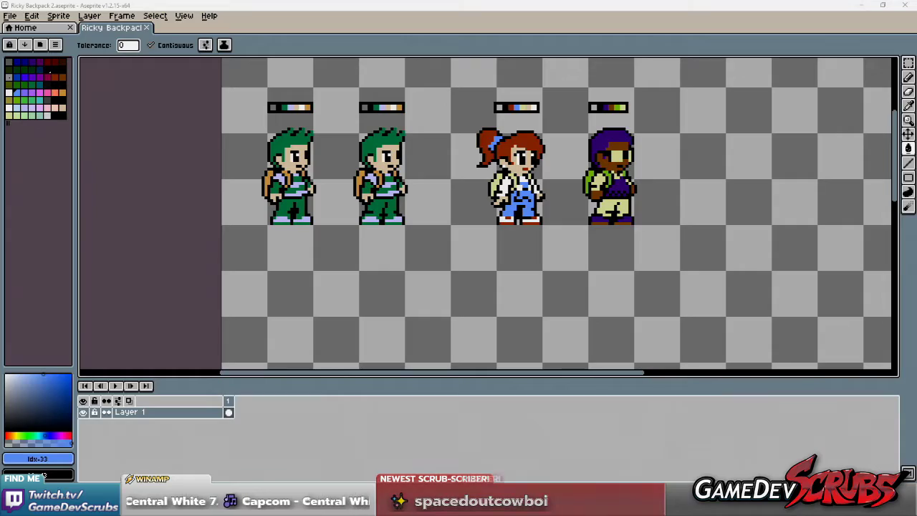
key(alt+Tab)
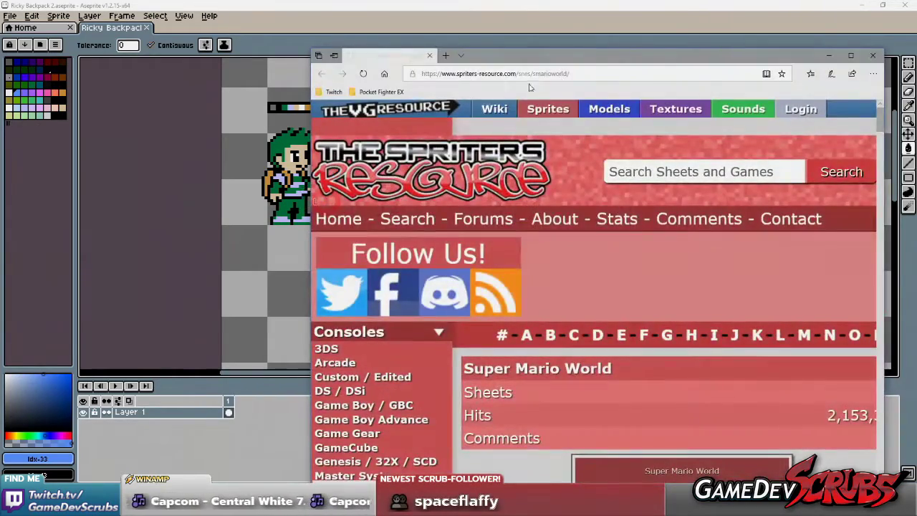
double_click(528, 56)
- Open the Mario and Luigi (All-Stars) sprite sheets from the Playable Characters section in separate background tabs
scroll(446, 269, down, 5)
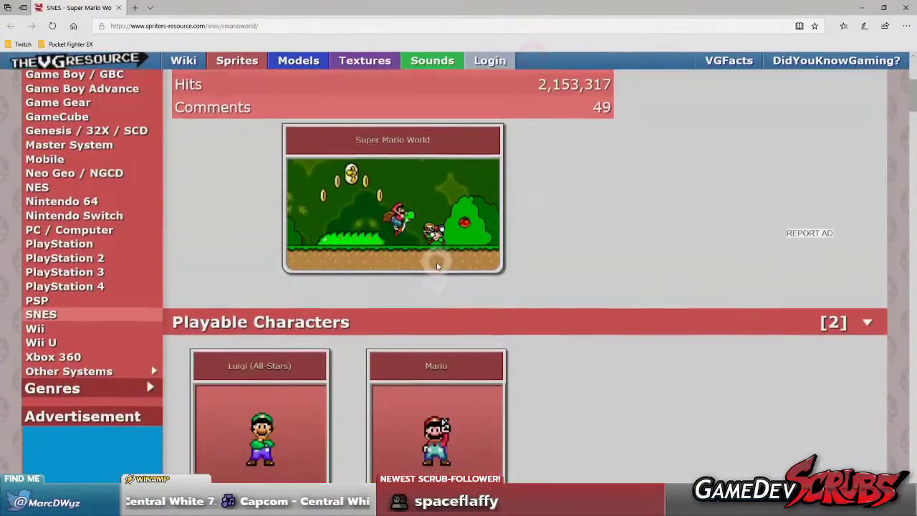
scroll(645, 354, down, 2)
scroll(633, 362, down, 1)
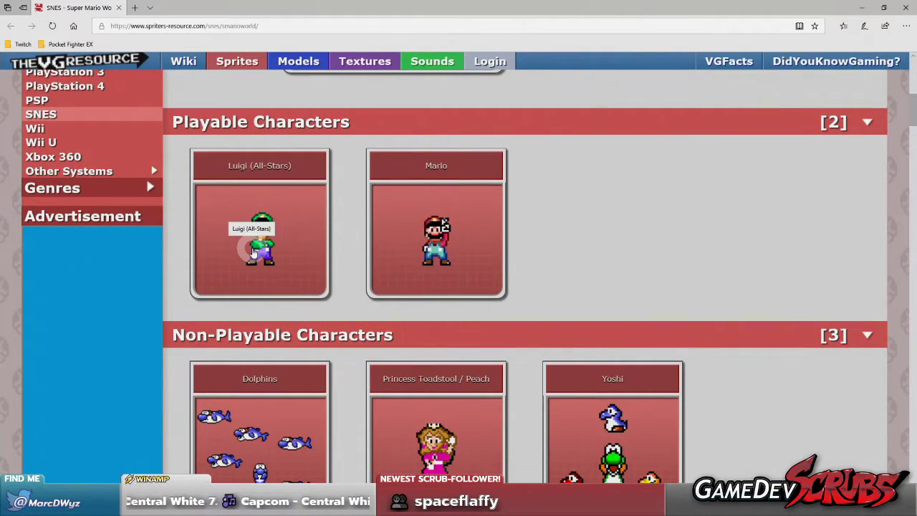
middle_click(420, 225)
middle_click(253, 225)
middle_click(293, 220)
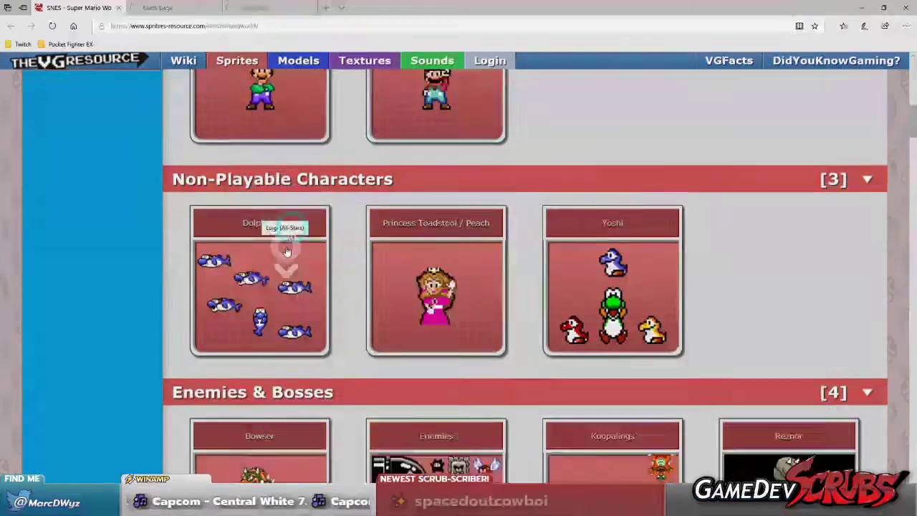
scroll(286, 250, down, 3)
scroll(548, 231, up, 7)
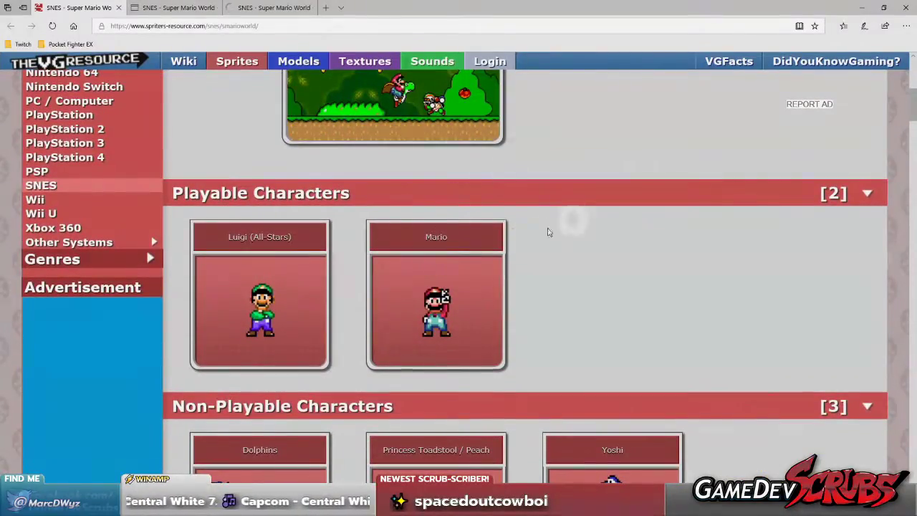
scroll(548, 231, up, 2)
- Go to the Luigi (All-Stars) sheet, dismiss its video advertisement and open the full-sized sprite sheet image
click(251, 11)
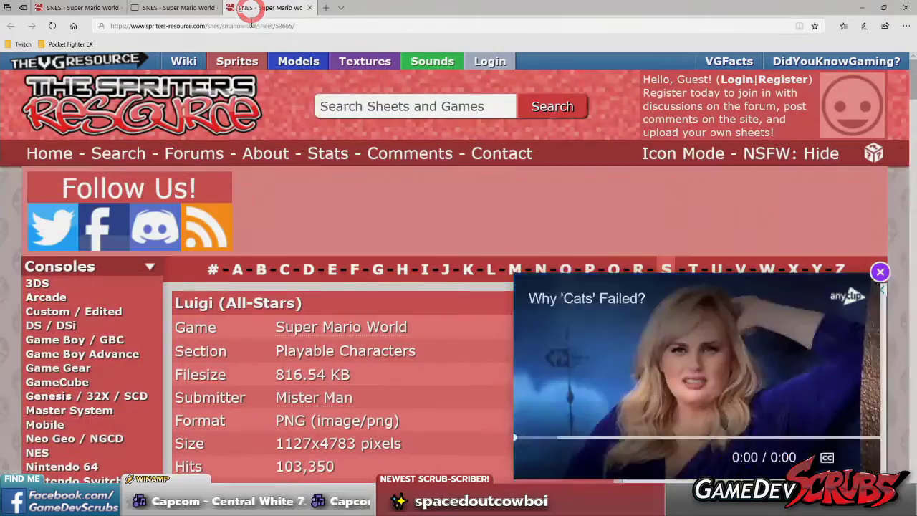
click(881, 272)
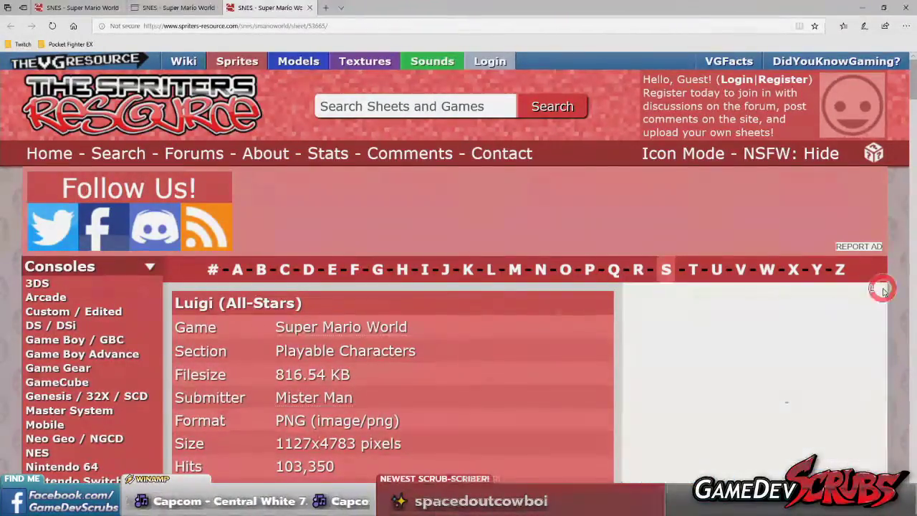
scroll(441, 279, down, 2)
scroll(441, 280, down, 4)
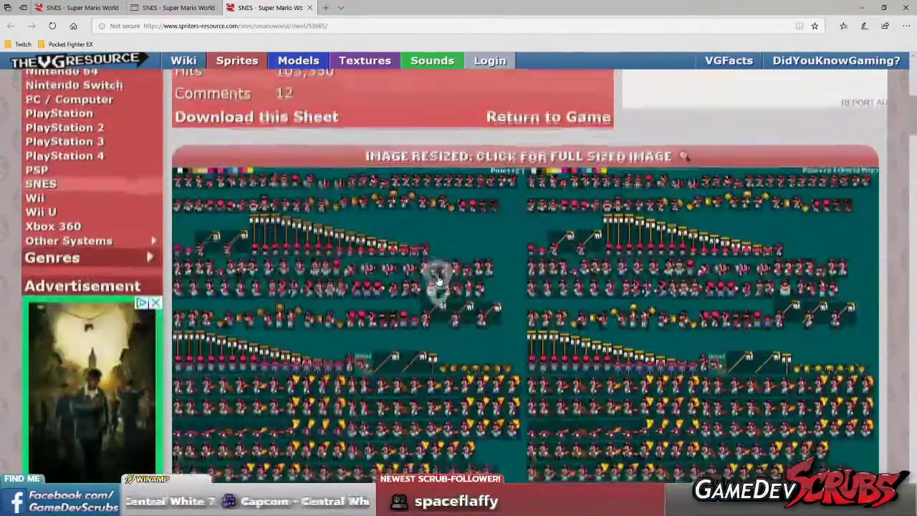
click(456, 267)
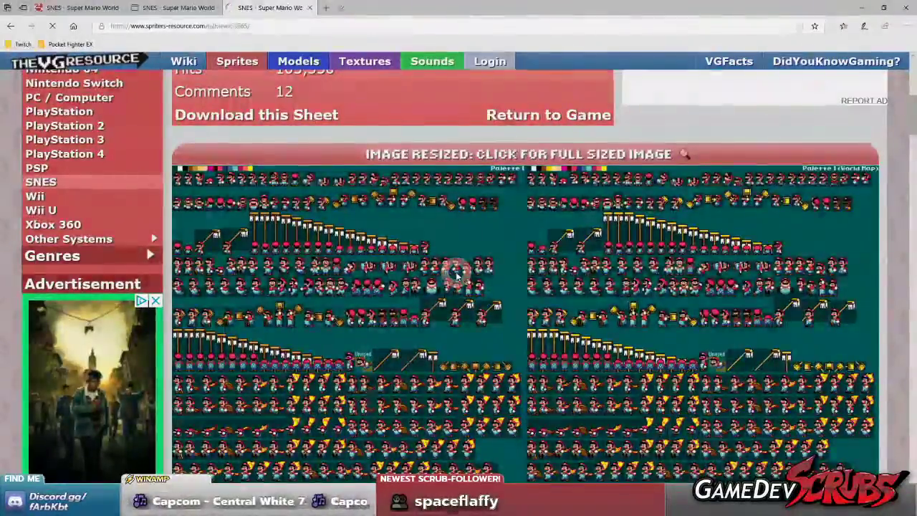
- Copy the full-sized Luigi (All-Stars) sprite sheet image and paste it into Paint Shop Pro as a new image
scroll(437, 258, down, 4)
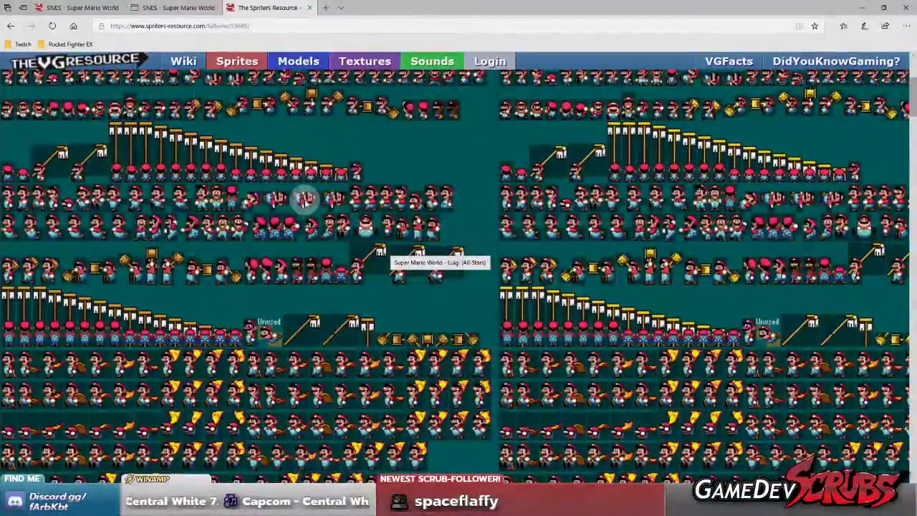
scroll(287, 207, up, 1)
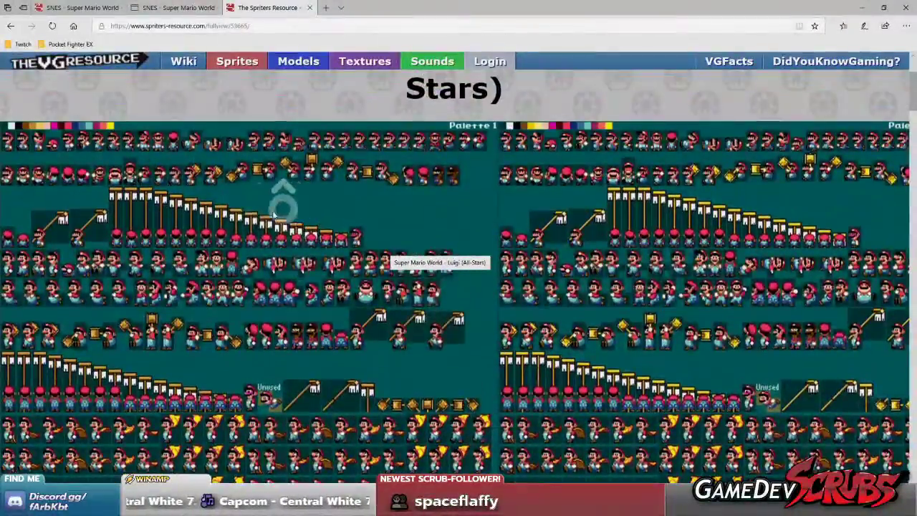
right_click(179, 200)
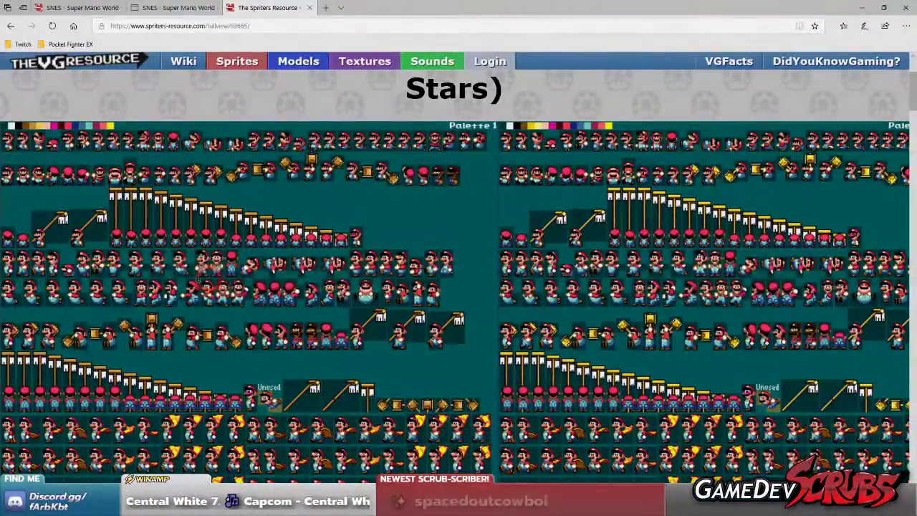
key(alt+Tab)
key(ctrl+v)
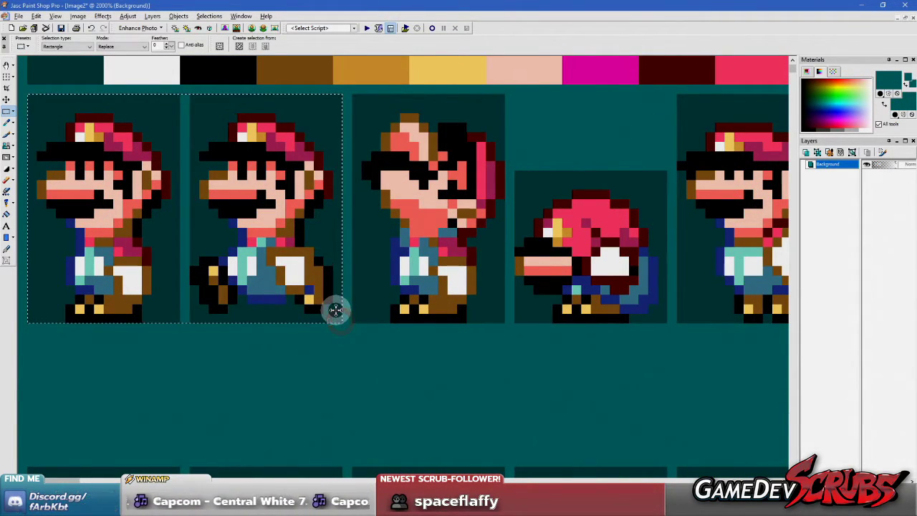
- Examine the rows of Mario sprites across the pasted sheet, including the Palette 1 (World Map) section
scroll(336, 309, down, 3)
scroll(303, 294, down, 3)
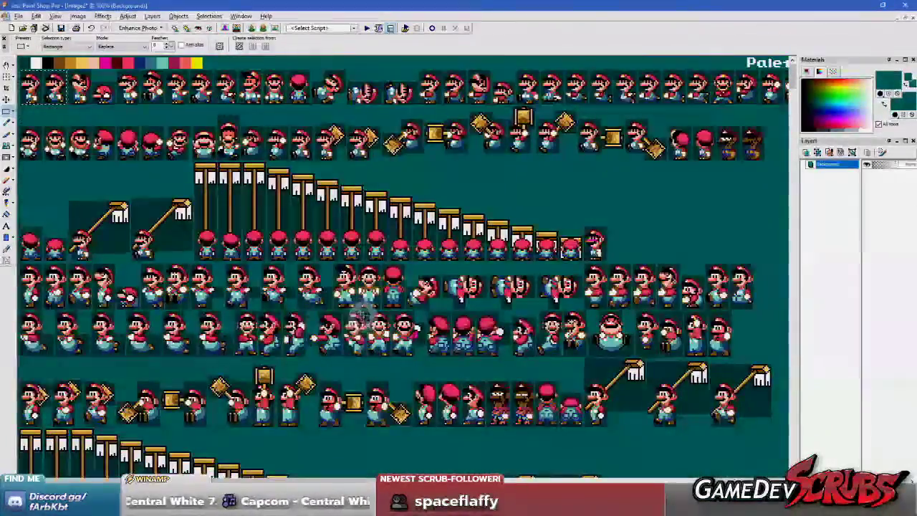
scroll(162, 186, up, 1)
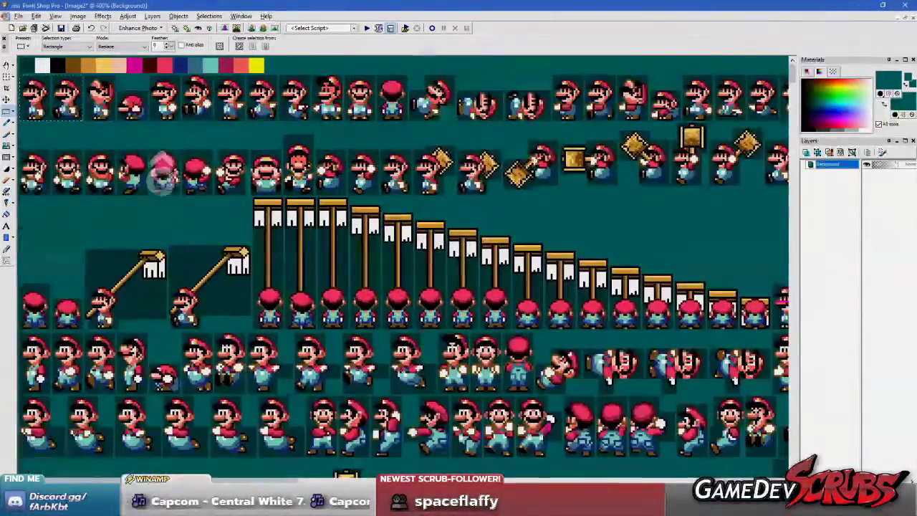
scroll(624, 152, down, 2)
scroll(625, 152, up, 2)
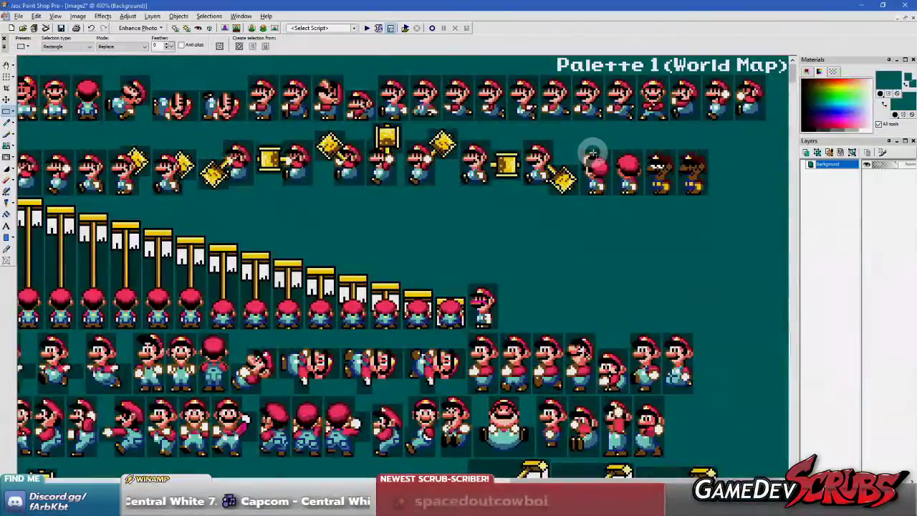
scroll(593, 154, up, 1)
scroll(272, 222, down, 6)
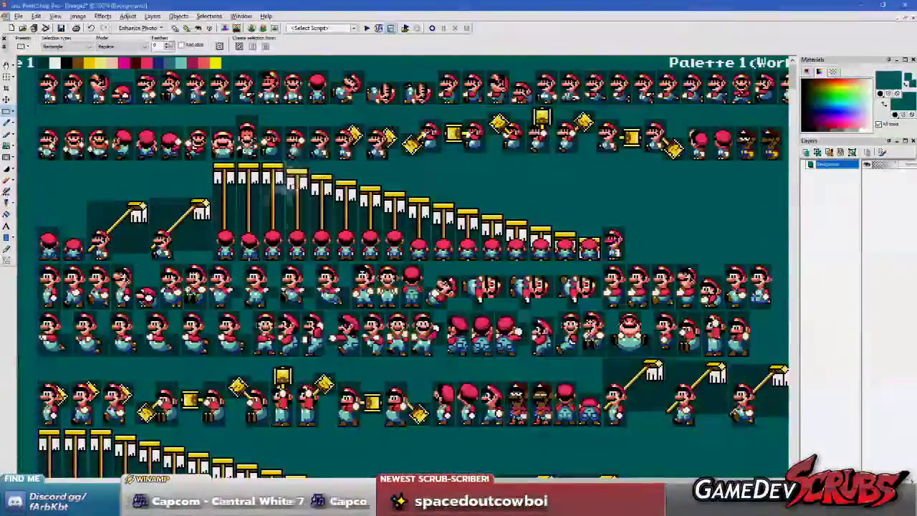
- Switch to the browser and open the full-sized sprite sheet from the Super Mario World Mario page
scroll(261, 293, up, 2)
scroll(259, 292, down, 2)
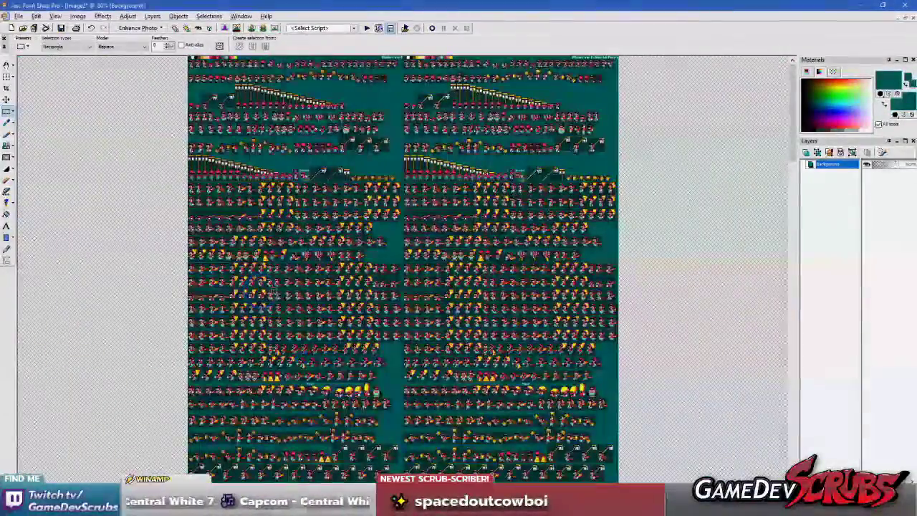
key(alt+Tab)
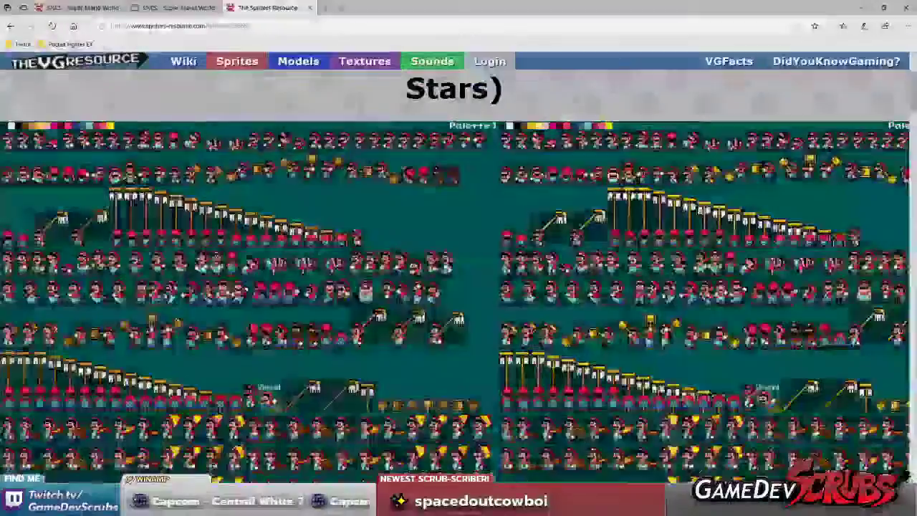
click(176, 5)
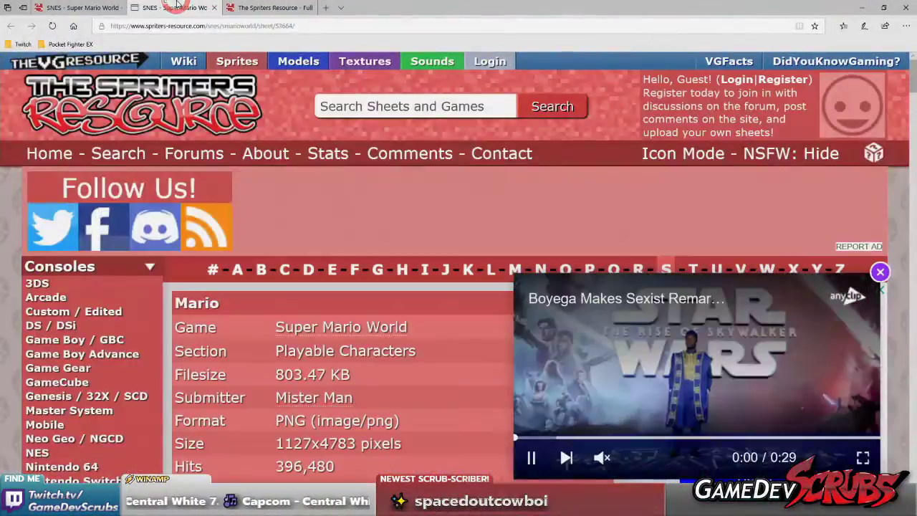
scroll(385, 241, down, 3)
scroll(385, 240, down, 3)
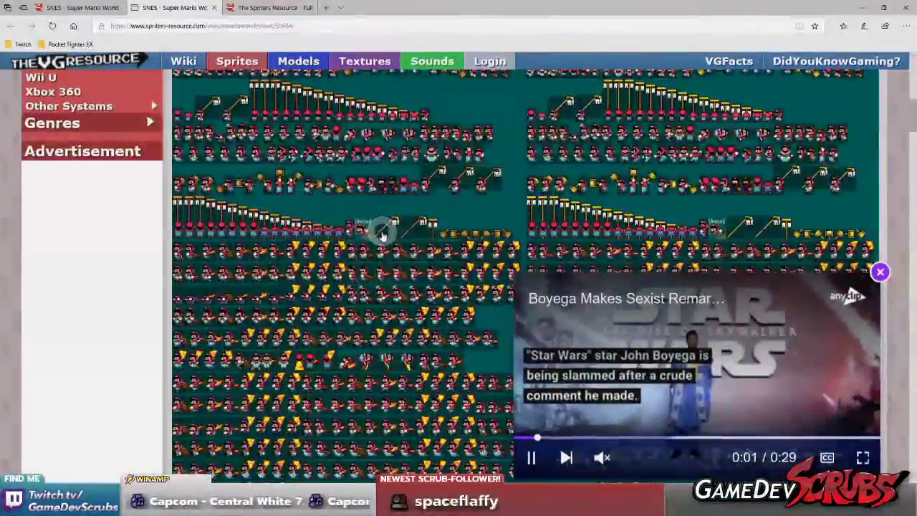
right_click(340, 188)
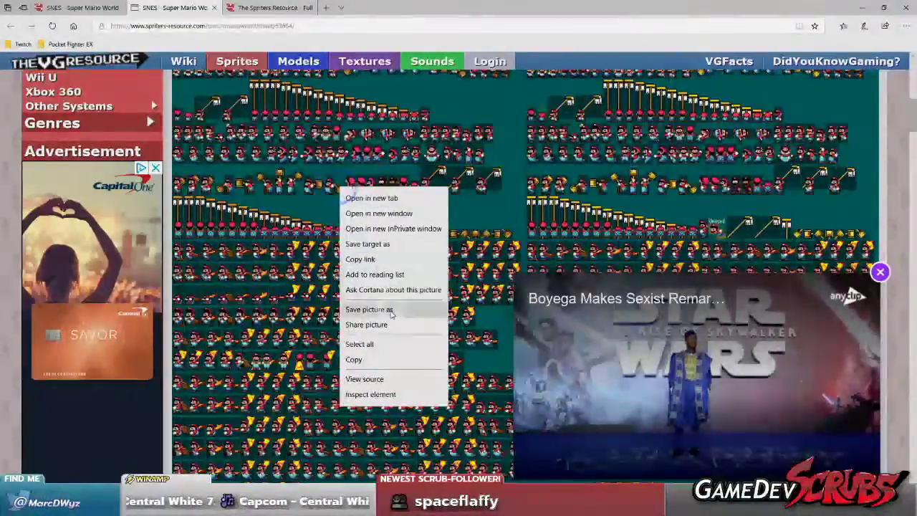
click(345, 170)
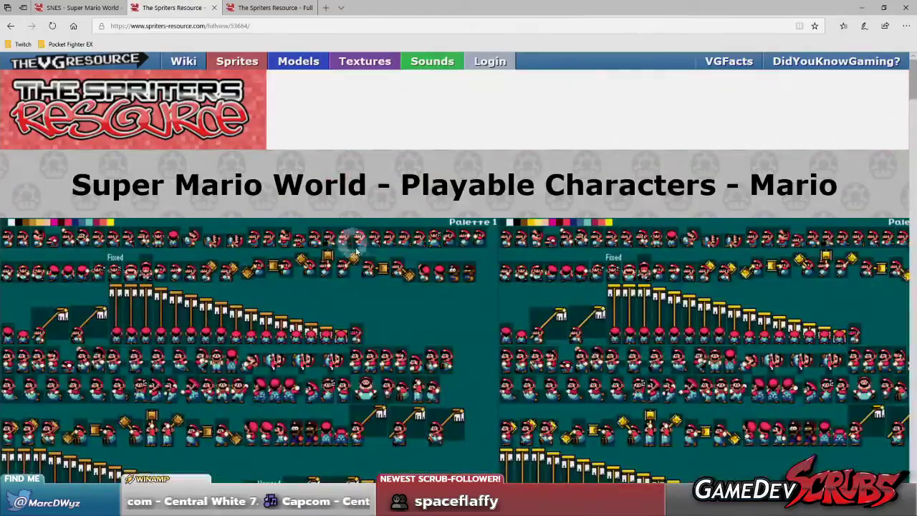
- Copy the full-sized Mario sprite sheet image and paste it into Paint Shop Pro as a new image
scroll(356, 250, down, 2)
right_click(322, 208)
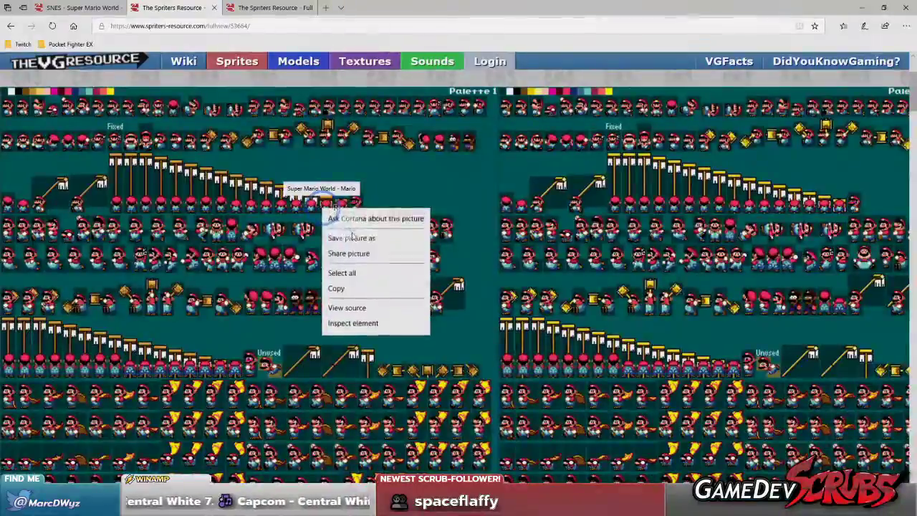
click(361, 288)
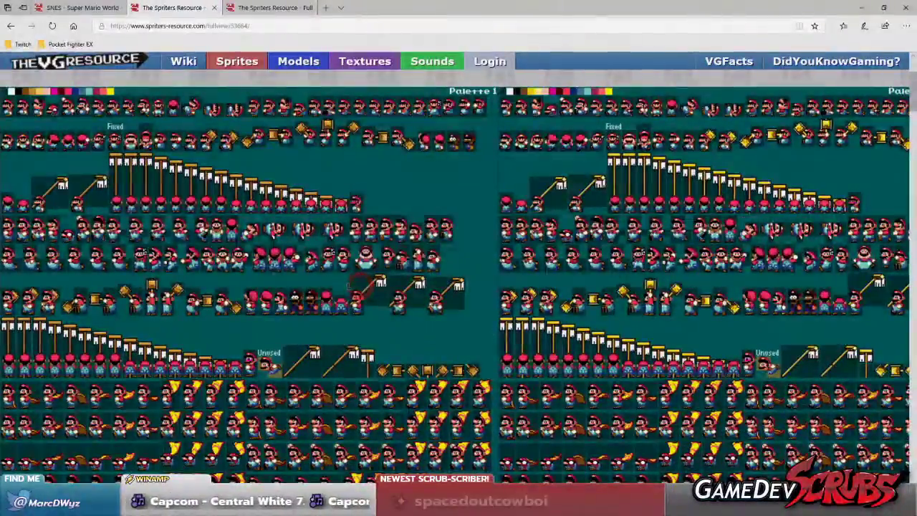
key(alt+Tab)
key(ctrl+v)
key(ctrl+v)
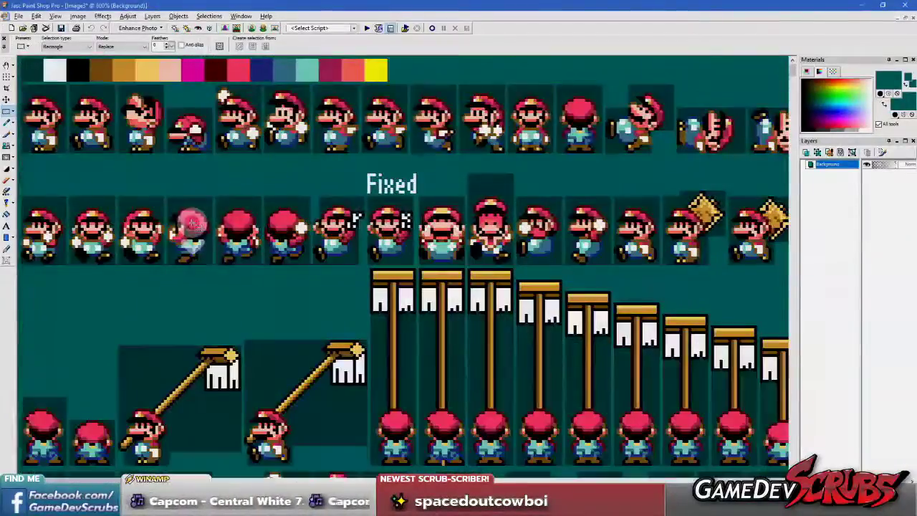
- Outline the first two small Mario sprites below the palette swatches with a rectangular selection
scroll(197, 222, up, 5)
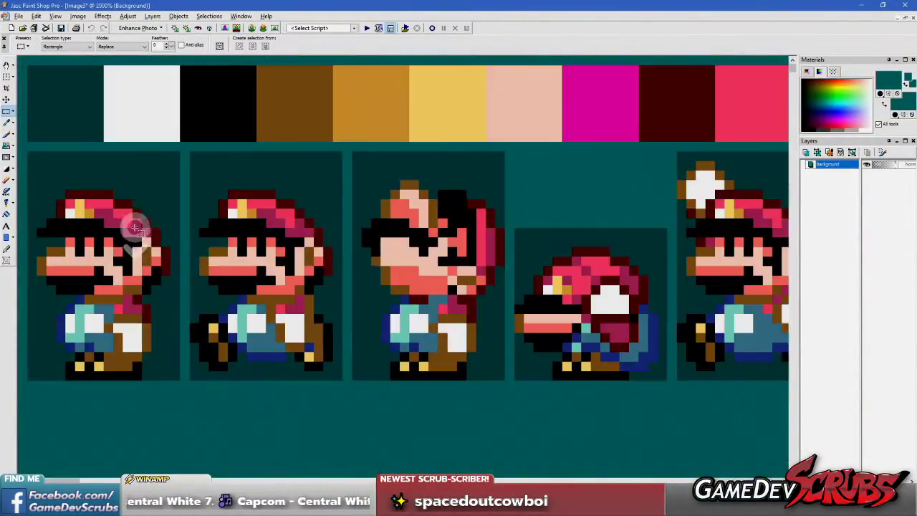
scroll(129, 227, up, 1)
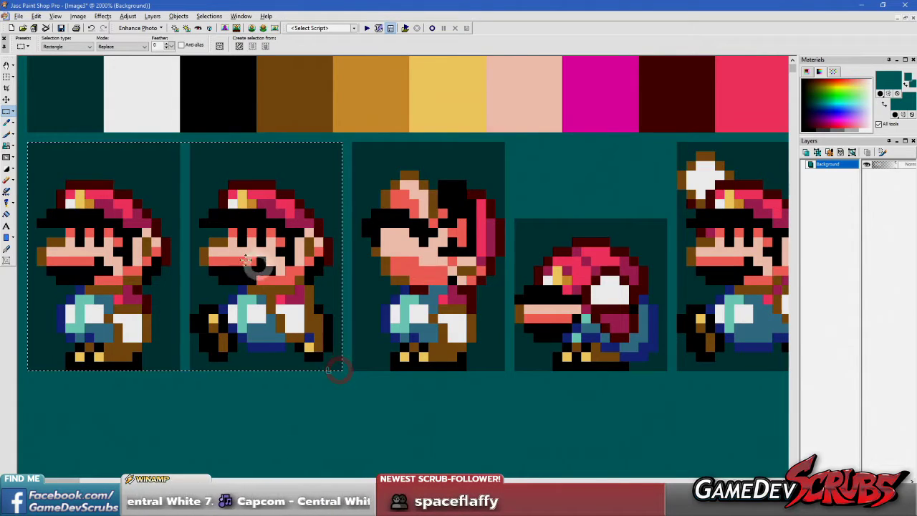
scroll(188, 259, down, 2)
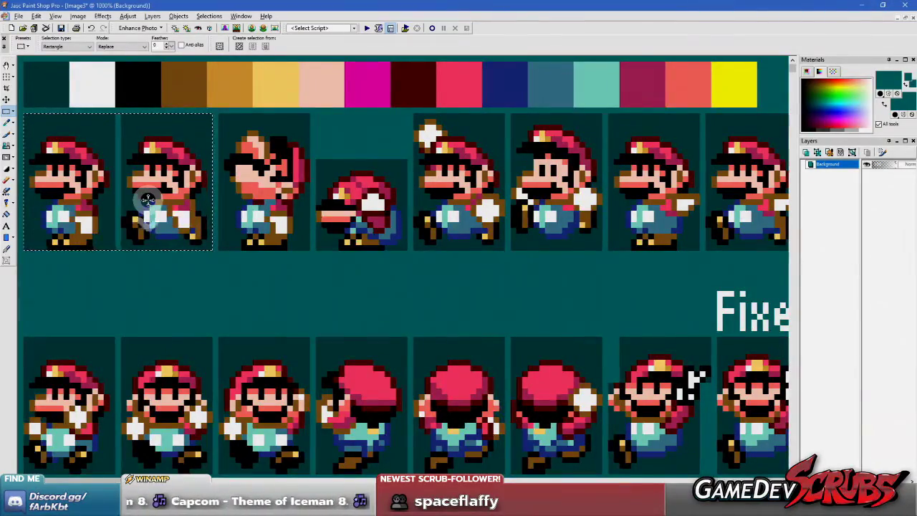
- Look over the sheet and outline the first three big Mario sprites, standing and walking, with a rectangular selection
scroll(147, 201, down, 4)
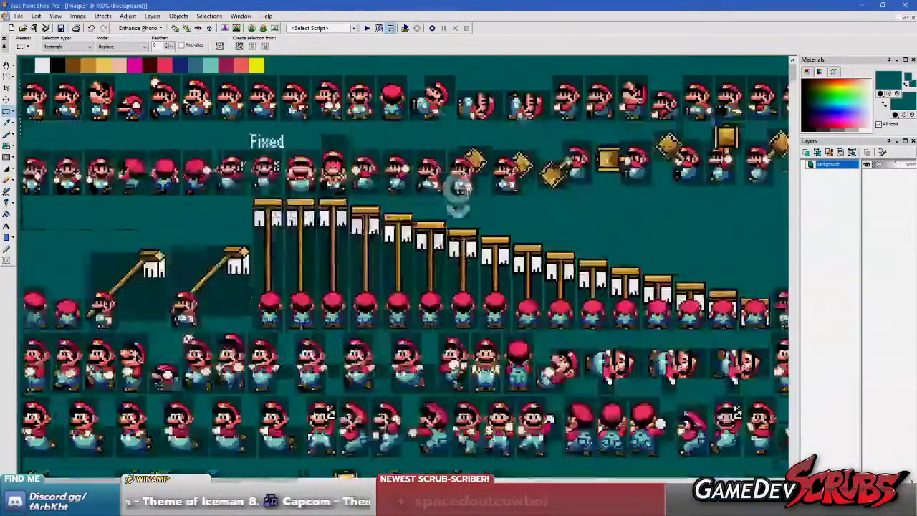
scroll(458, 188, down, 3)
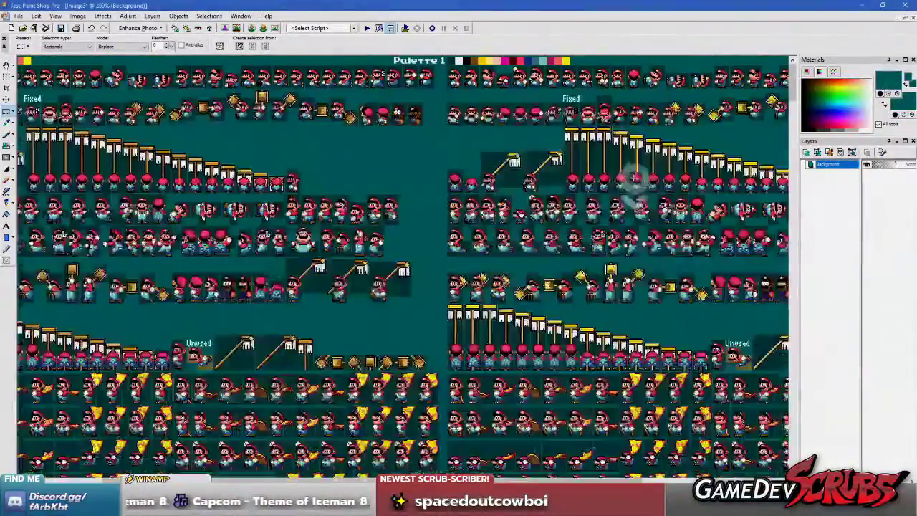
scroll(545, 172, up, 3)
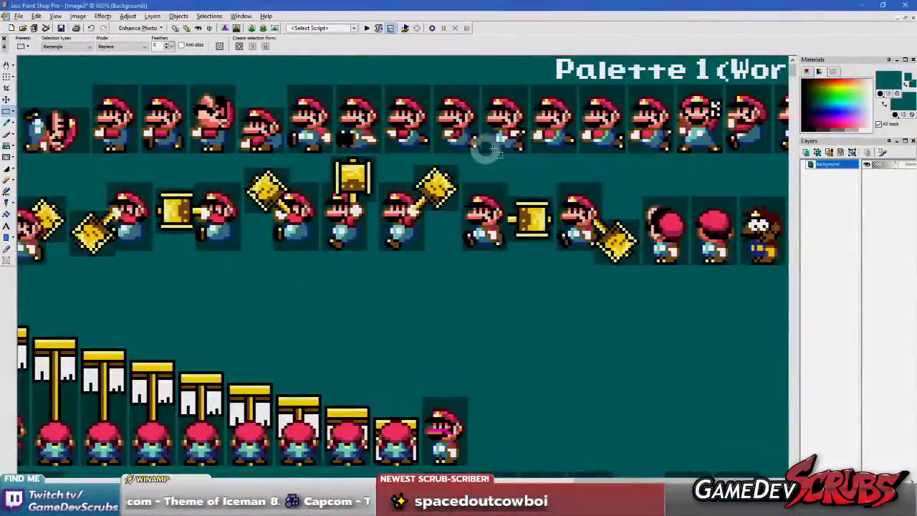
scroll(660, 147, up, 2)
scroll(148, 174, down, 4)
scroll(127, 266, up, 3)
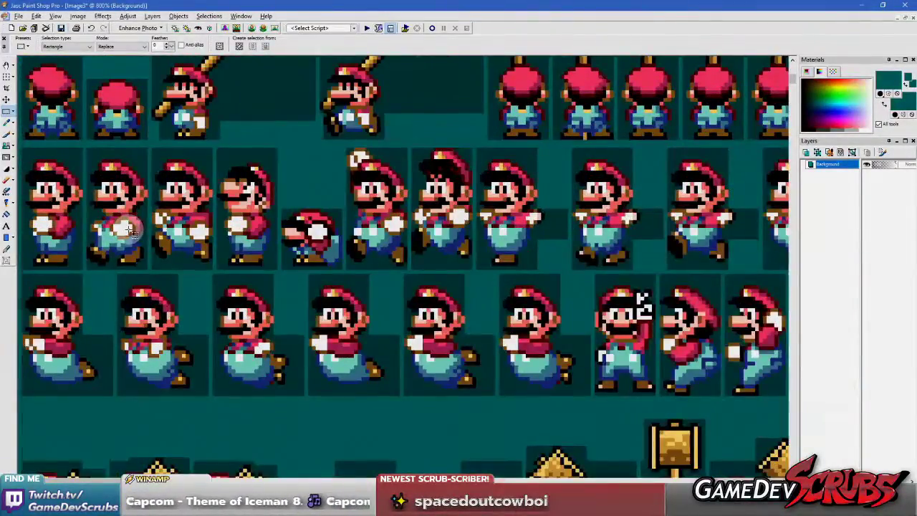
scroll(130, 241, up, 2)
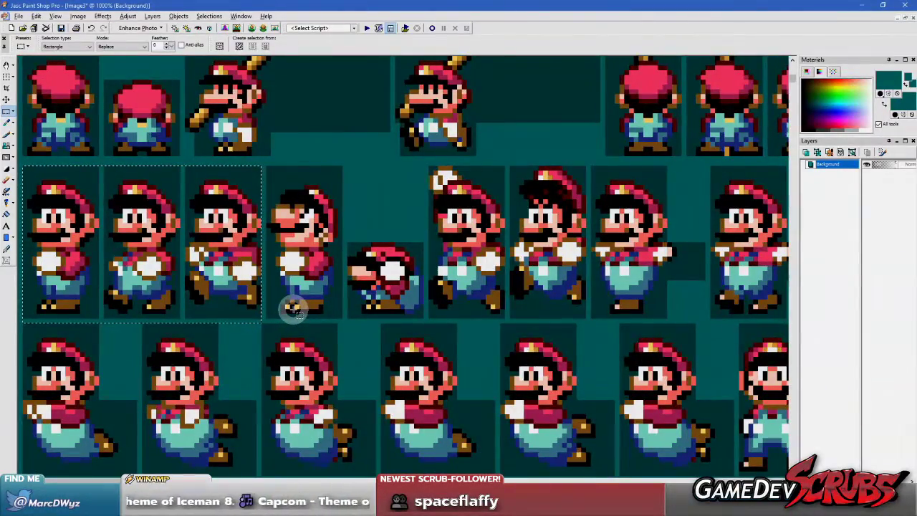
- Return to the small Mario sprites and draw a slightly larger rectangular selection around the standing and walking frames
scroll(301, 307, down, 4)
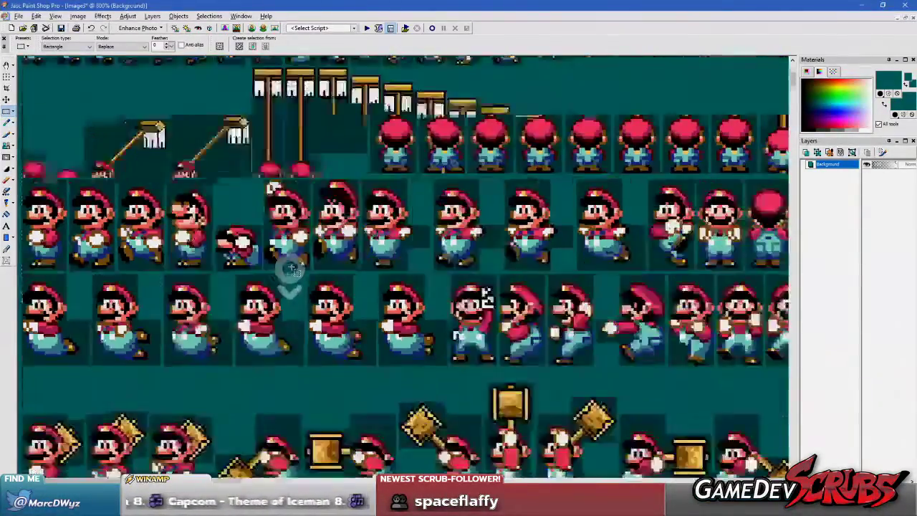
scroll(225, 265, down, 2)
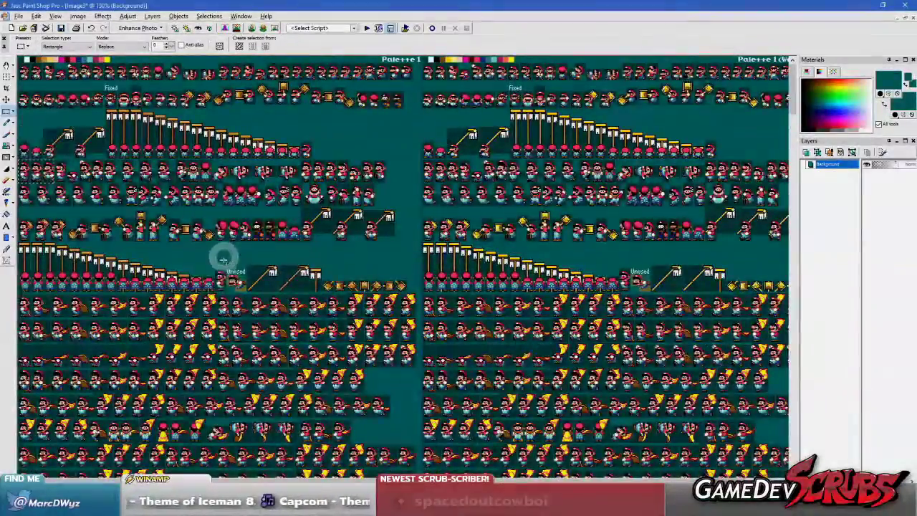
scroll(232, 273, up, 4)
scroll(144, 197, down, 3)
scroll(144, 196, up, 4)
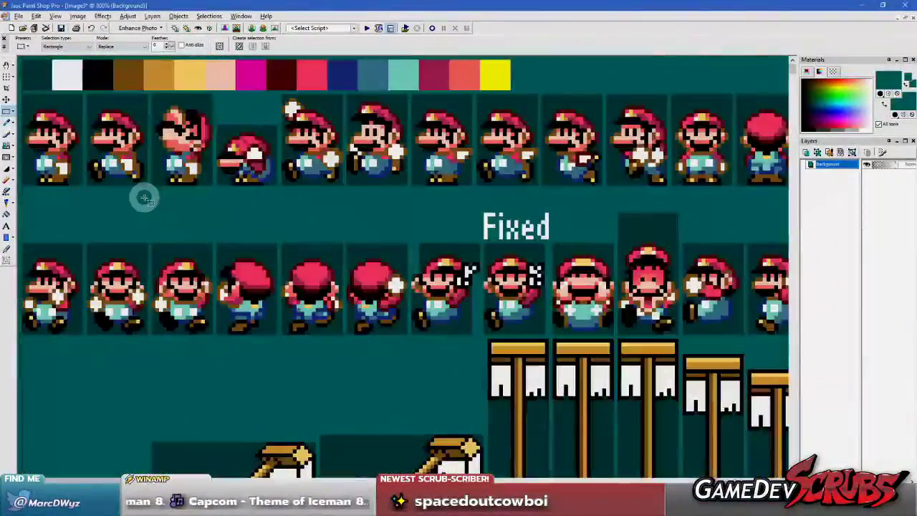
scroll(143, 196, up, 1)
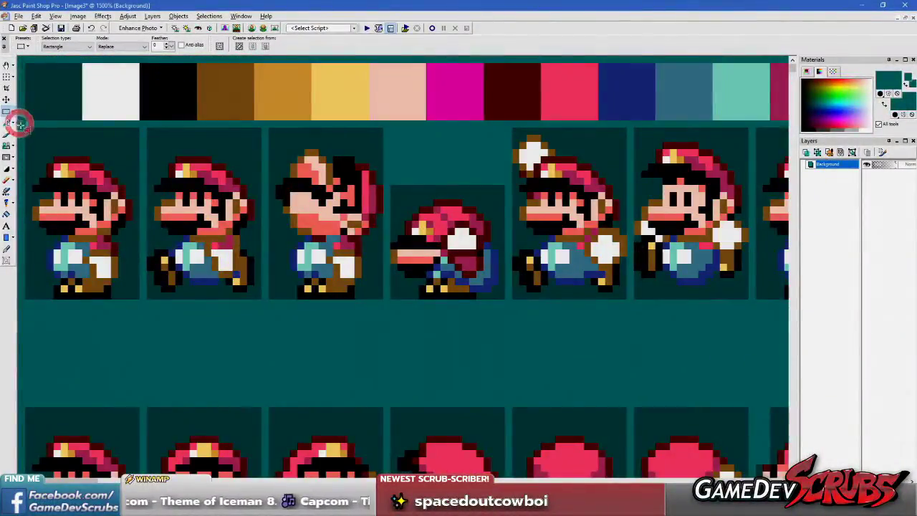
drag(20, 123, 266, 307)
scroll(255, 294, up, 2)
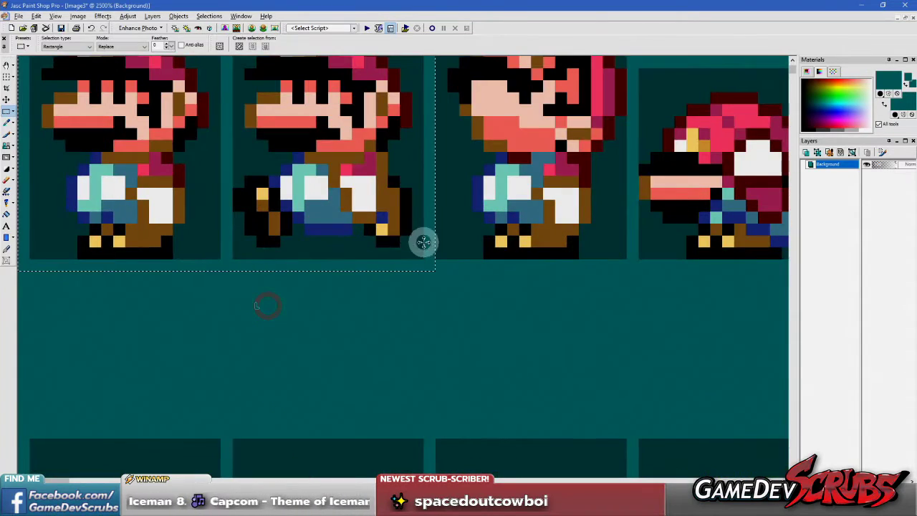
- Examine the feet and body widths of the small Mario standing and walking sprites, and clear the selection
key(alt+Tab)
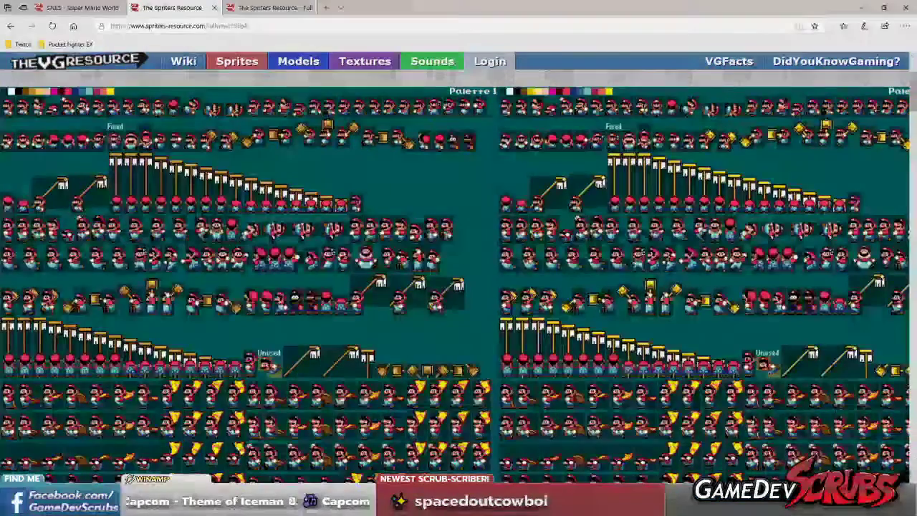
key(alt+Tab)
scroll(250, 273, up, 2)
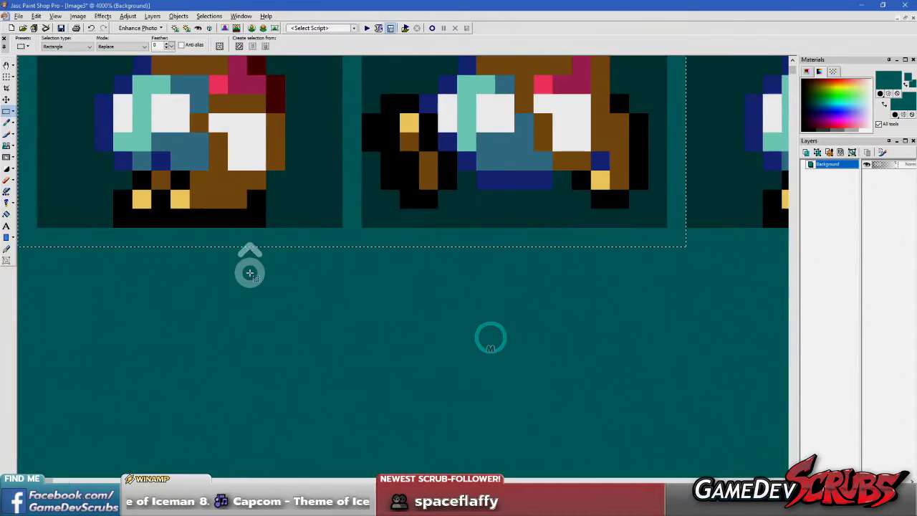
scroll(250, 273, down, 3)
scroll(262, 323, up, 2)
scroll(432, 303, up, 1)
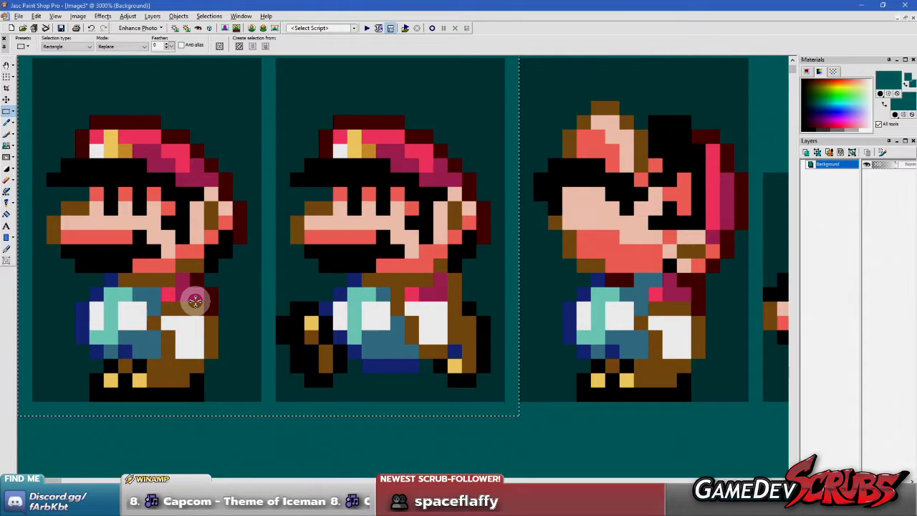
scroll(480, 346, down, 1)
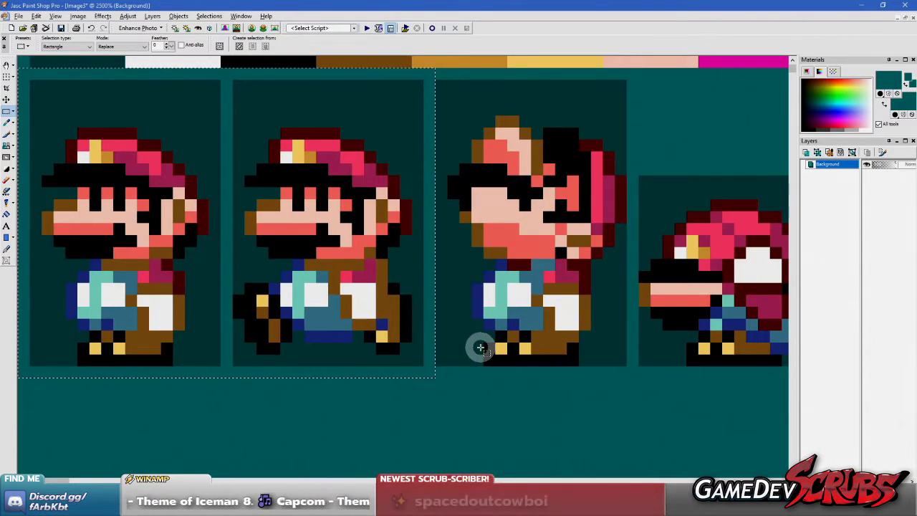
scroll(480, 346, down, 2)
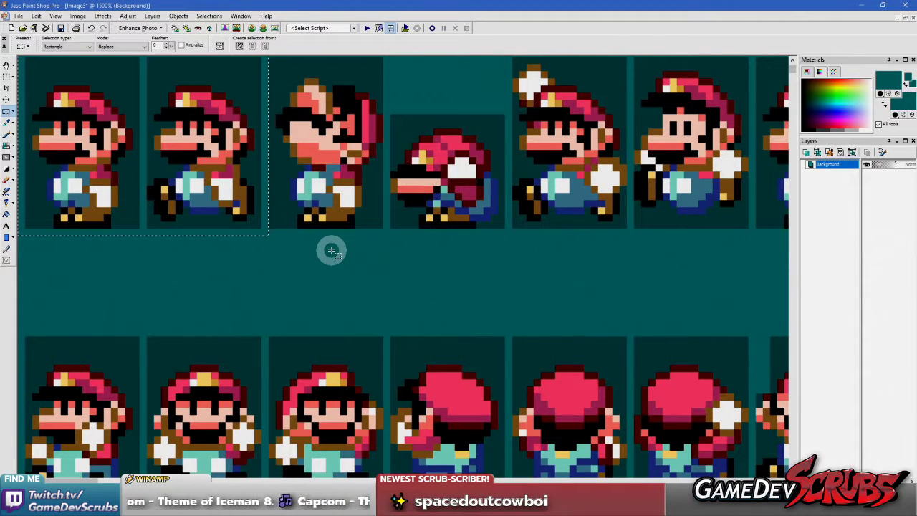
scroll(215, 208, down, 1)
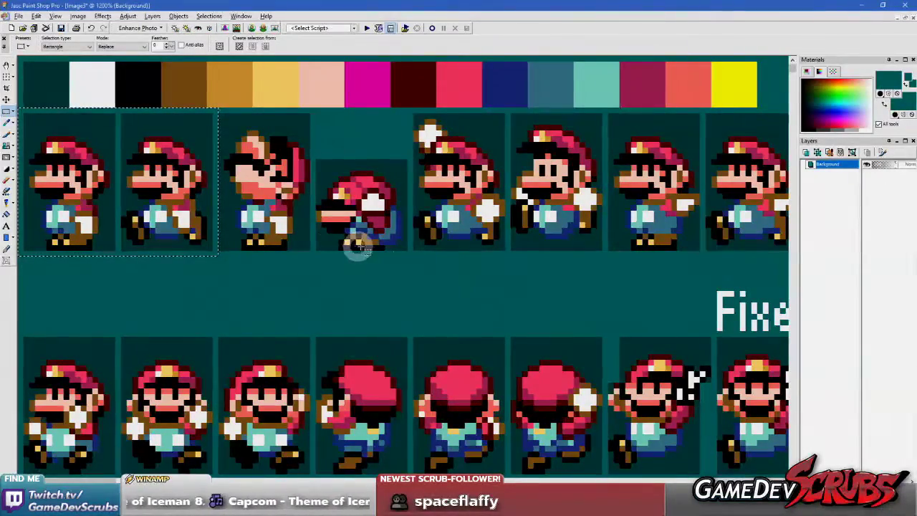
scroll(466, 272, down, 2)
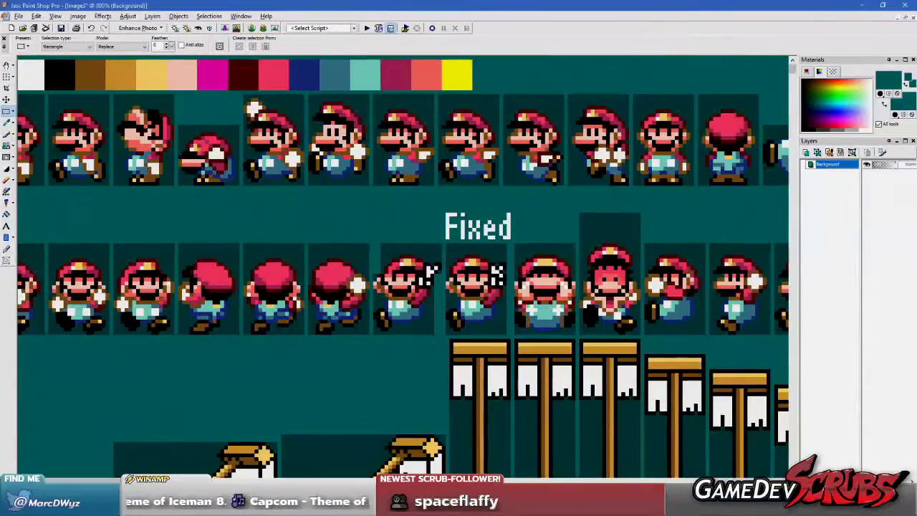
scroll(144, 246, up, 5)
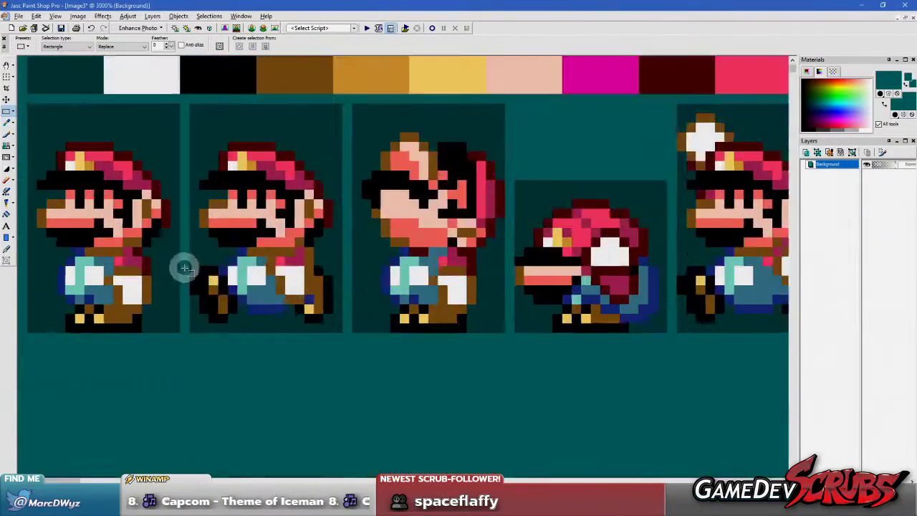
scroll(185, 268, up, 1)
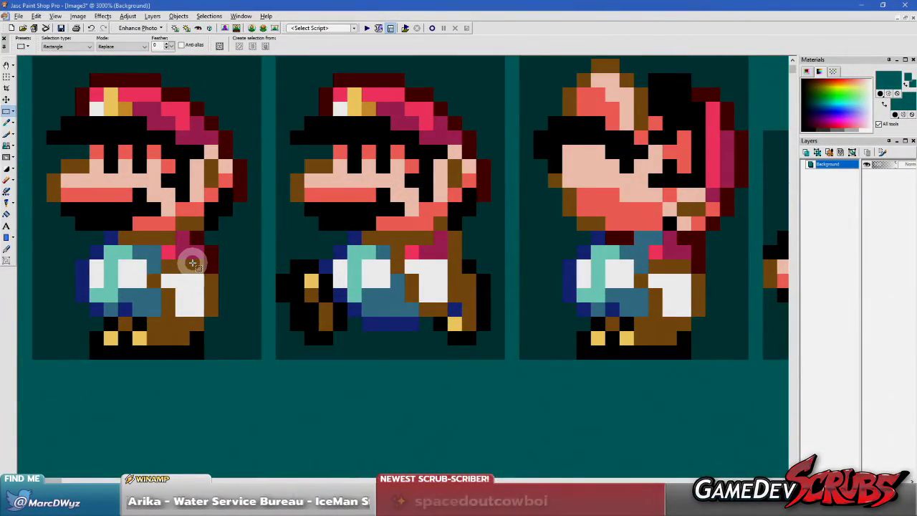
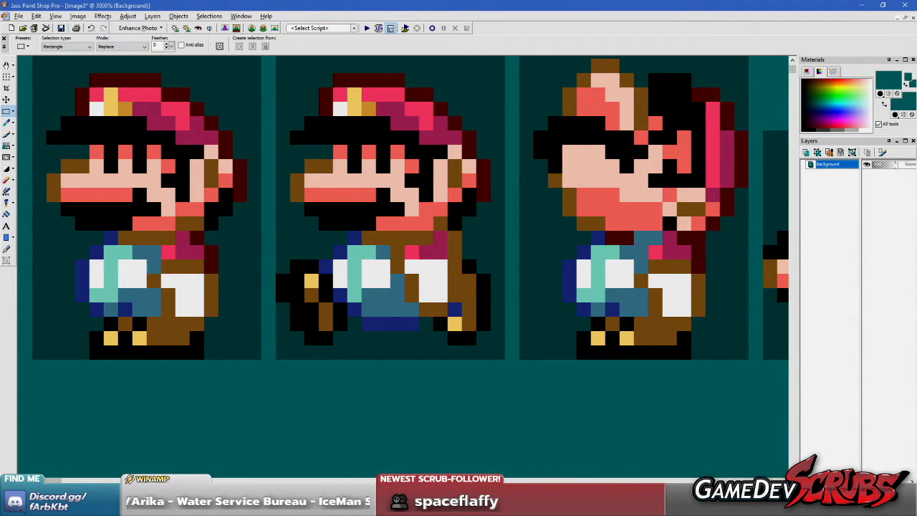
- Switch to Aseprite, marquee-select the second green-haired character and clear the selection
key(alt+Tab)
scroll(317, 225, up, 2)
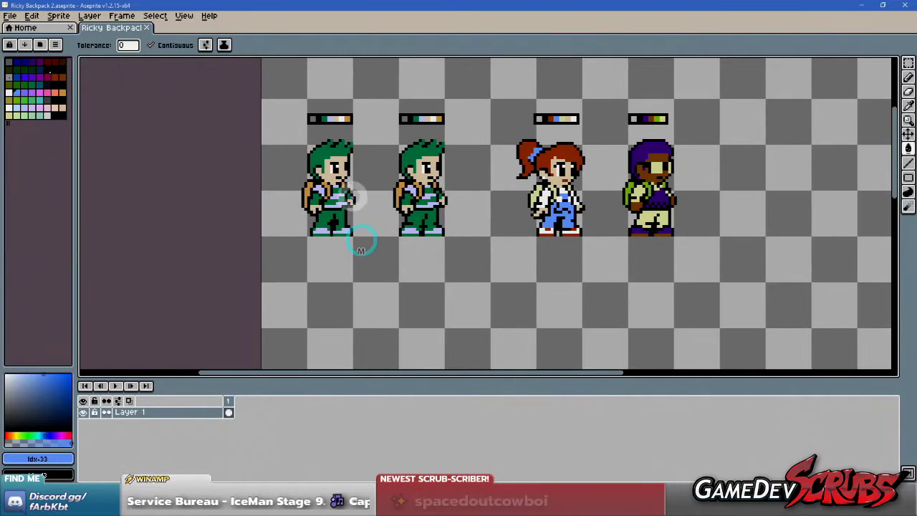
key(m)
drag(377, 111, 496, 274)
click(528, 148)
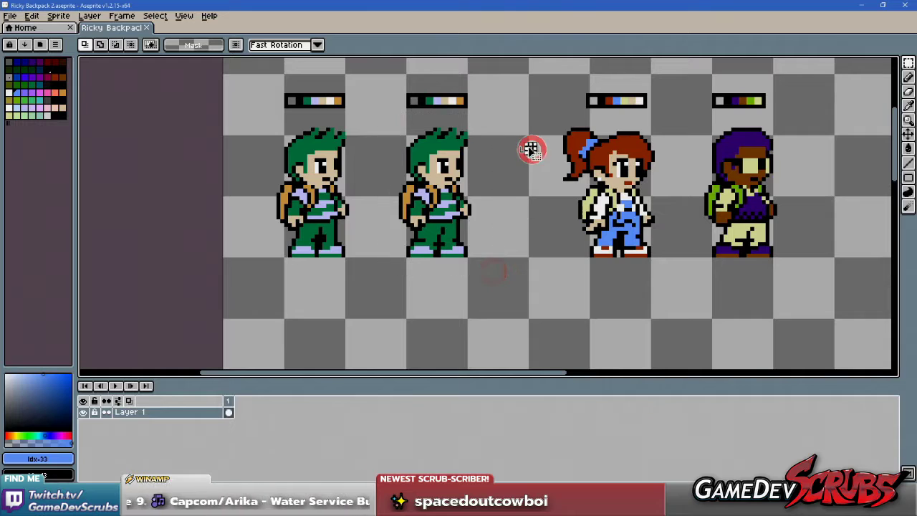
- Create a new 64 by 64 px sprite in indexed color mode with a transparent background
click(12, 16)
click(21, 29)
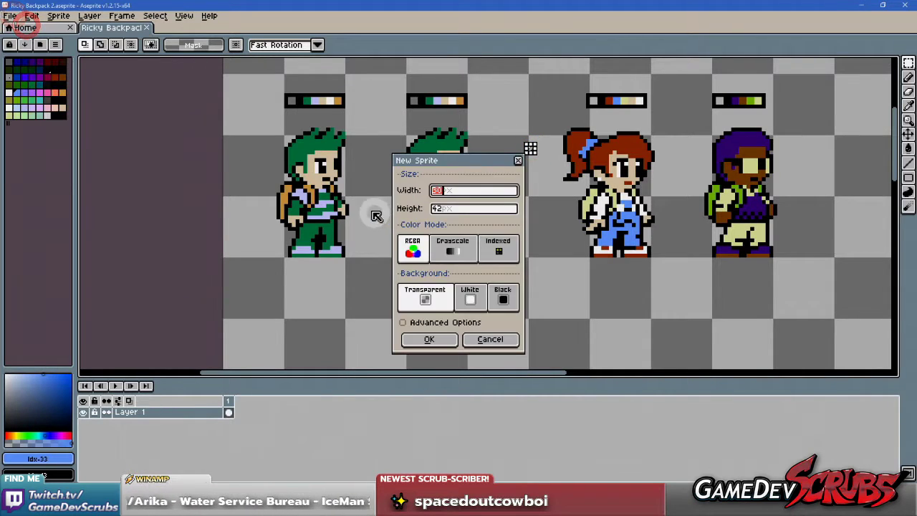
click(494, 251)
click(419, 253)
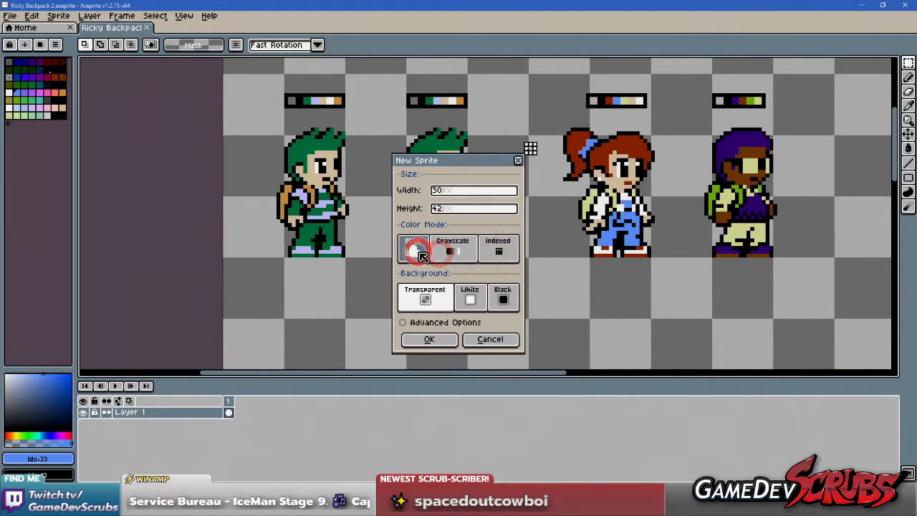
click(505, 250)
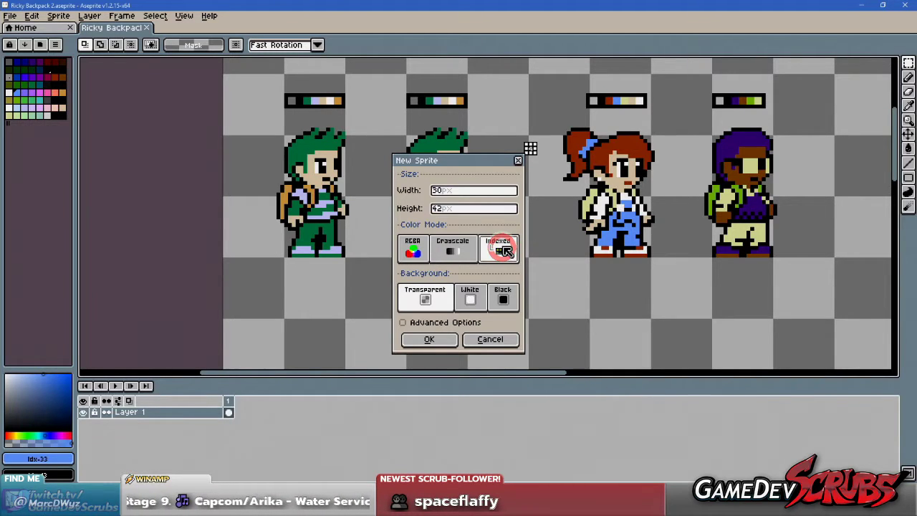
click(456, 192)
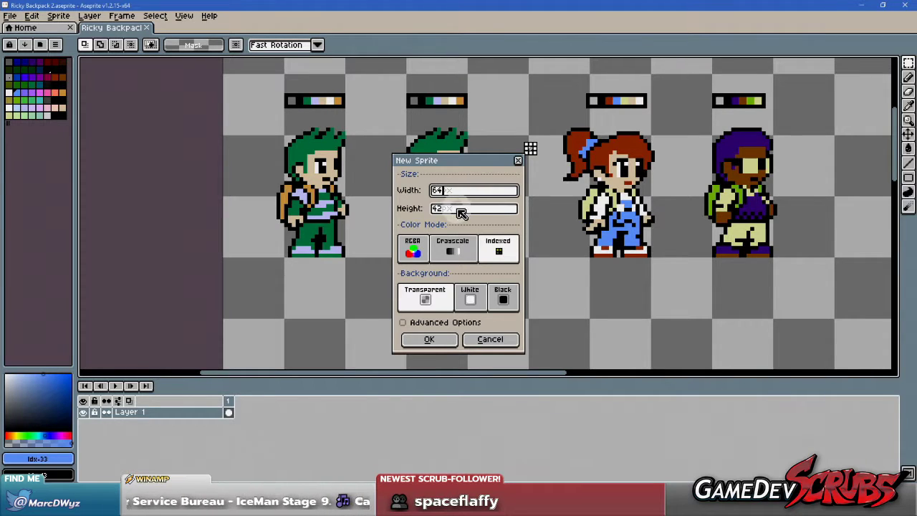
drag(461, 214, 391, 206)
text(64)
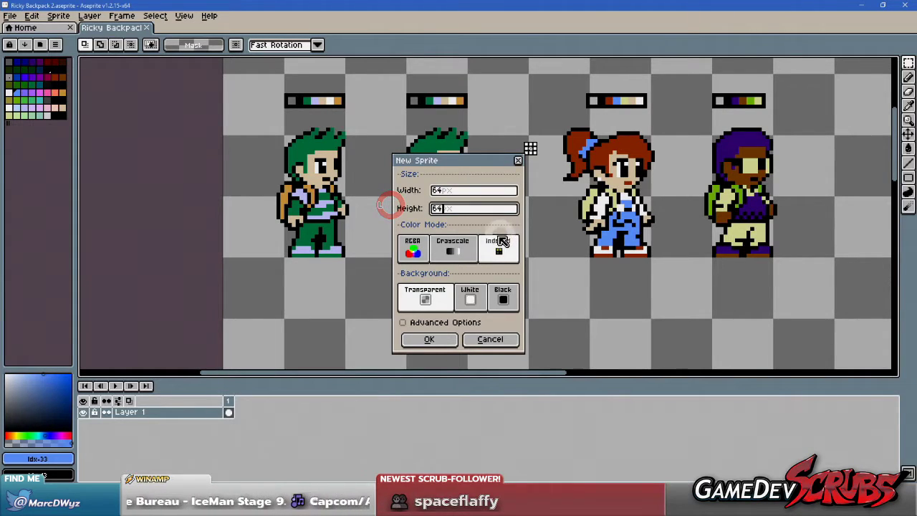
click(428, 299)
click(429, 338)
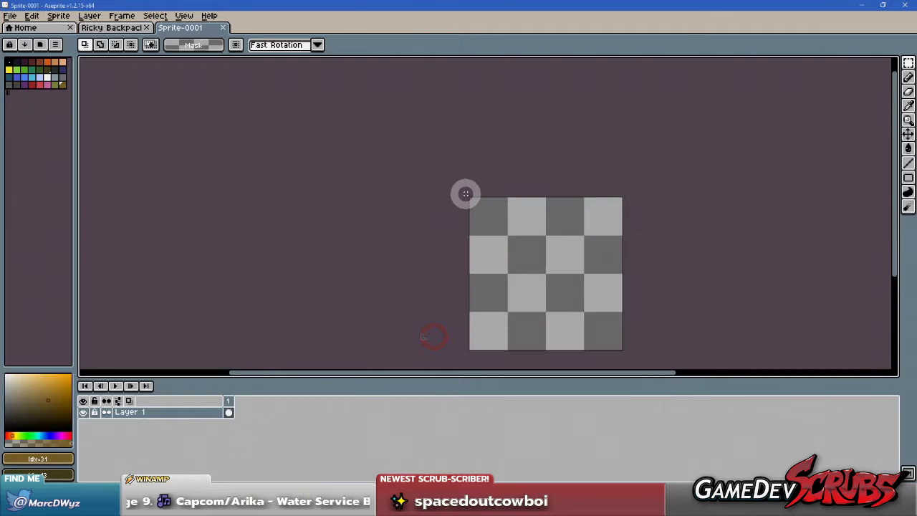
- Try pasting the copied green-haired character into the new sprite and compare its colors with the original sheet
key(ctrl+v)
drag(623, 296, 578, 262)
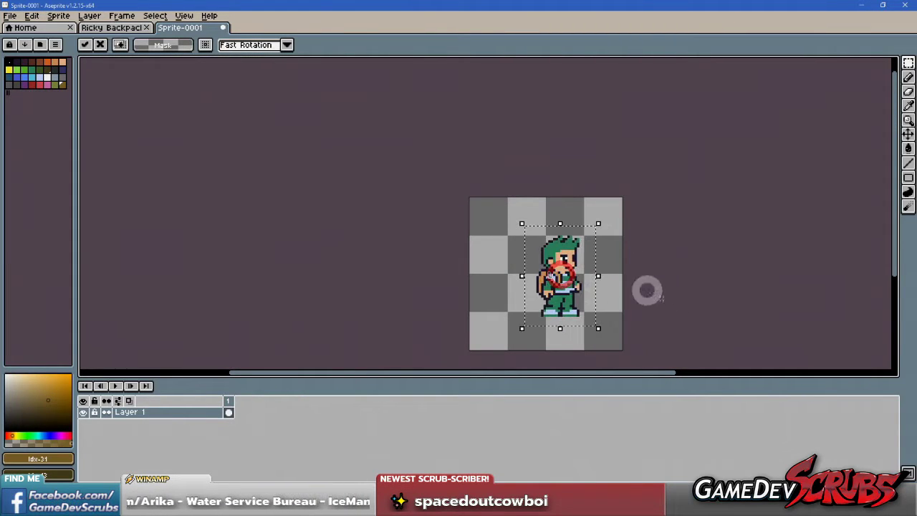
scroll(573, 264, up, 6)
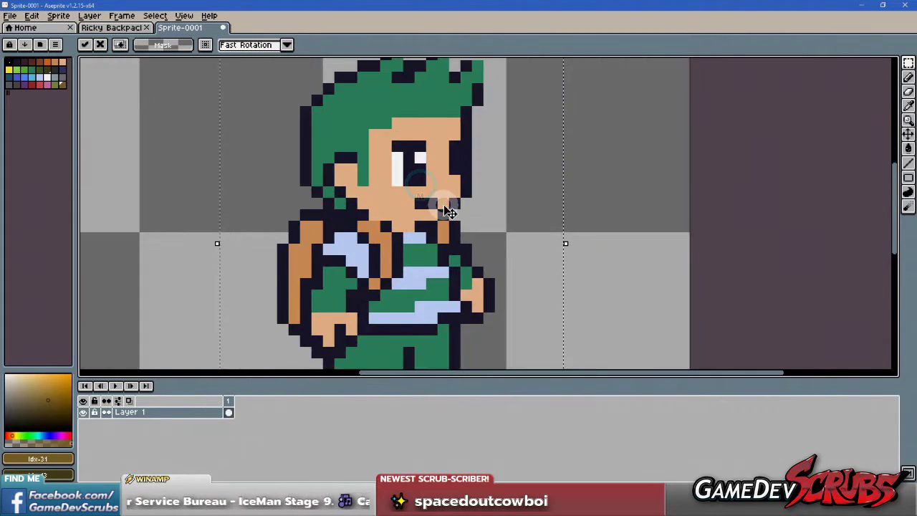
scroll(448, 211, down, 5)
click(131, 28)
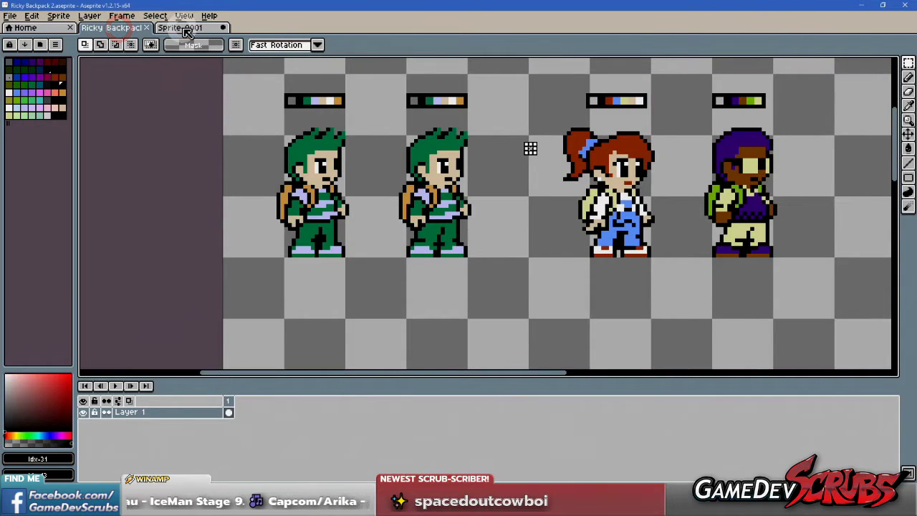
click(181, 27)
scroll(280, 179, down, 1)
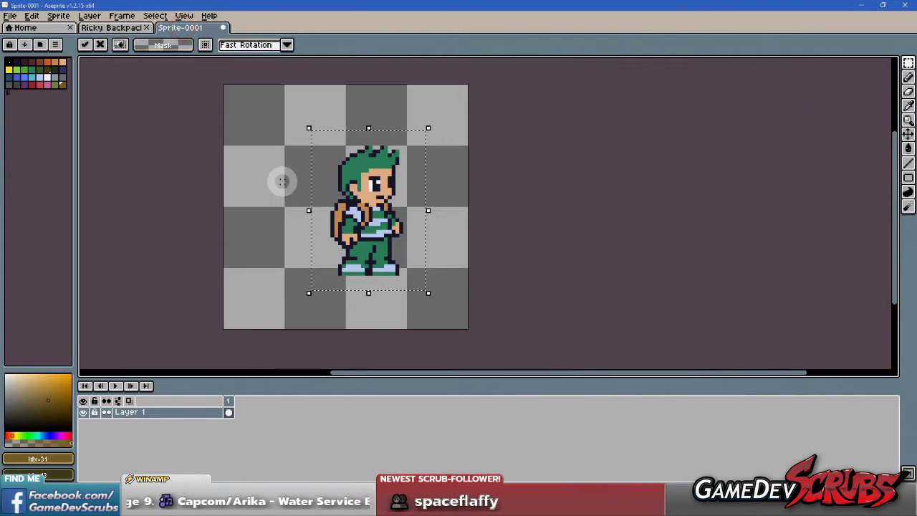
drag(350, 186, 312, 185)
key(Escape)
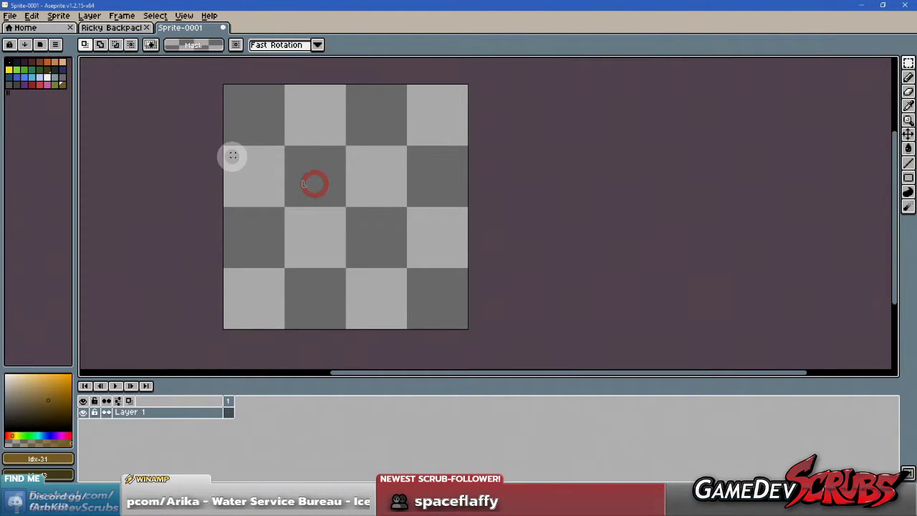
- Try loading the default palette into the new sprite
click(60, 16)
mouse_move(34, 18)
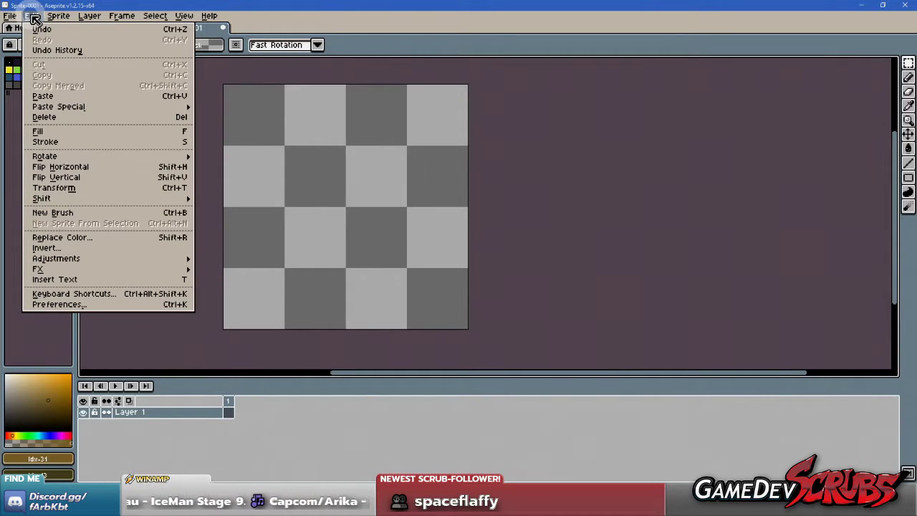
click(34, 18)
click(55, 44)
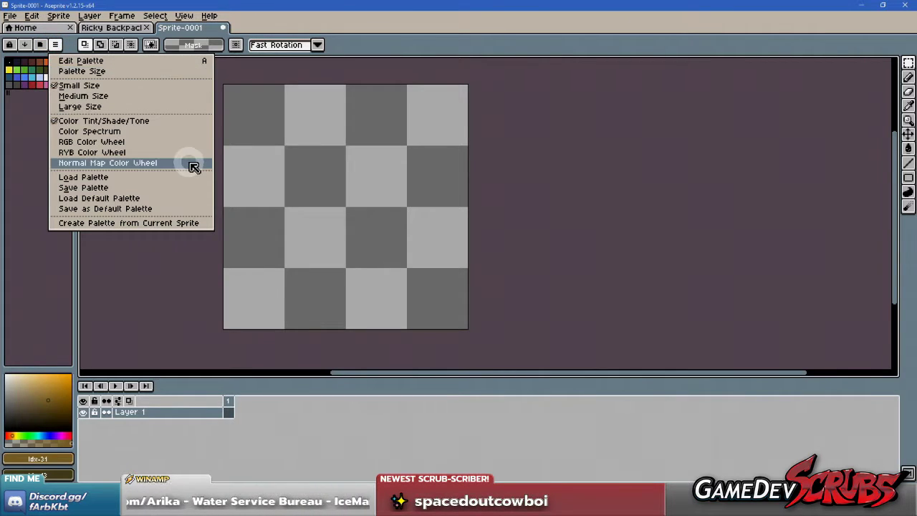
click(147, 181)
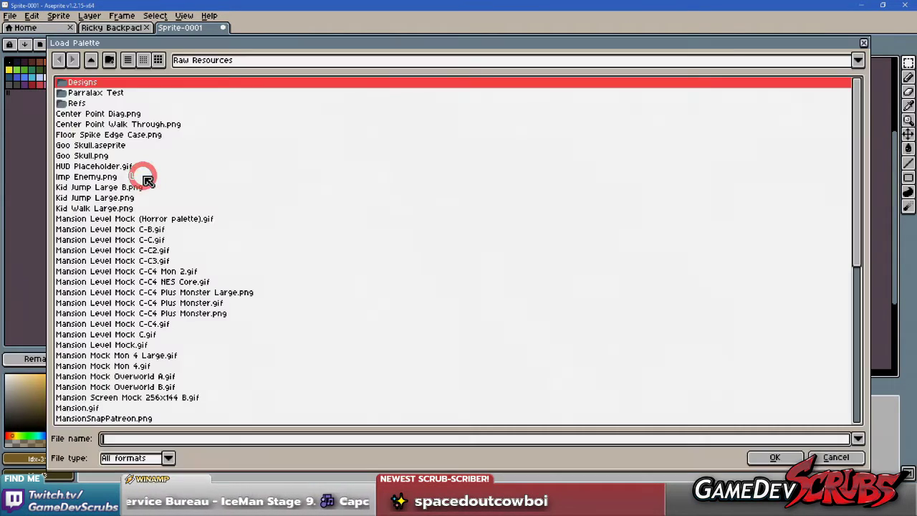
click(862, 47)
click(55, 44)
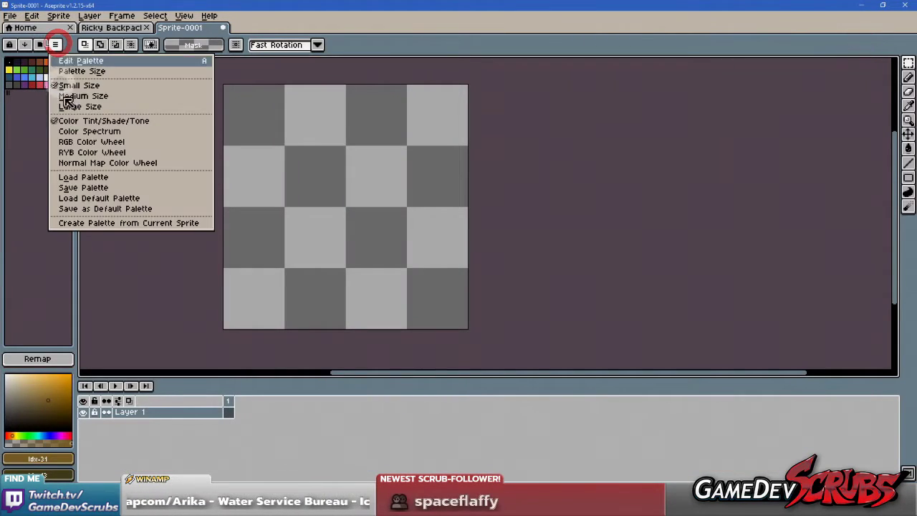
click(140, 198)
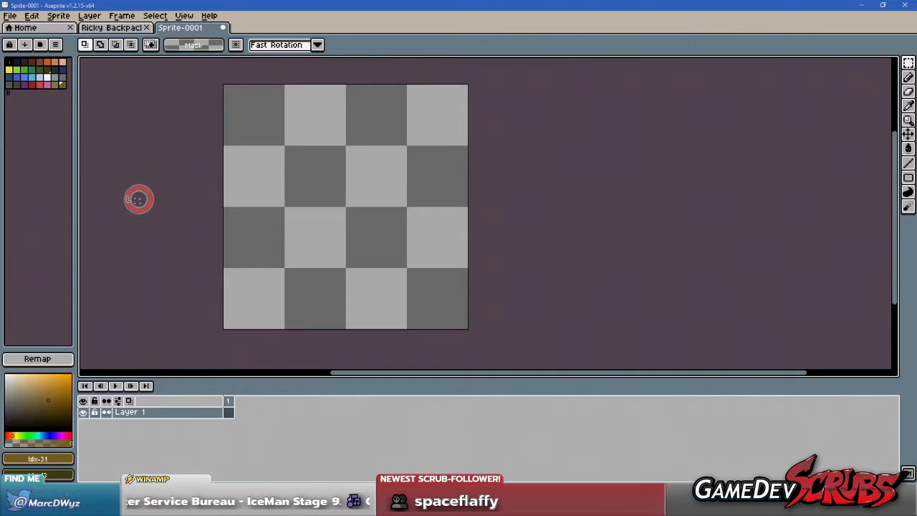
click(57, 16)
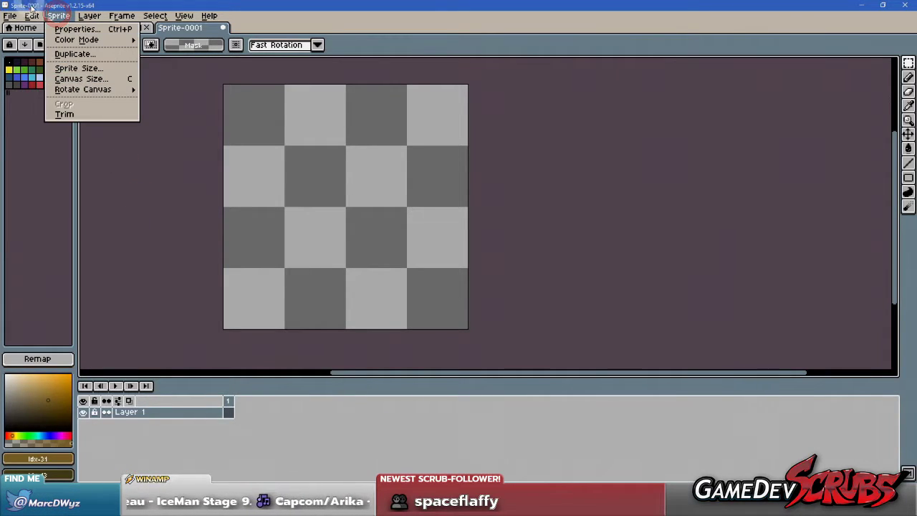
click(31, 16)
click(70, 202)
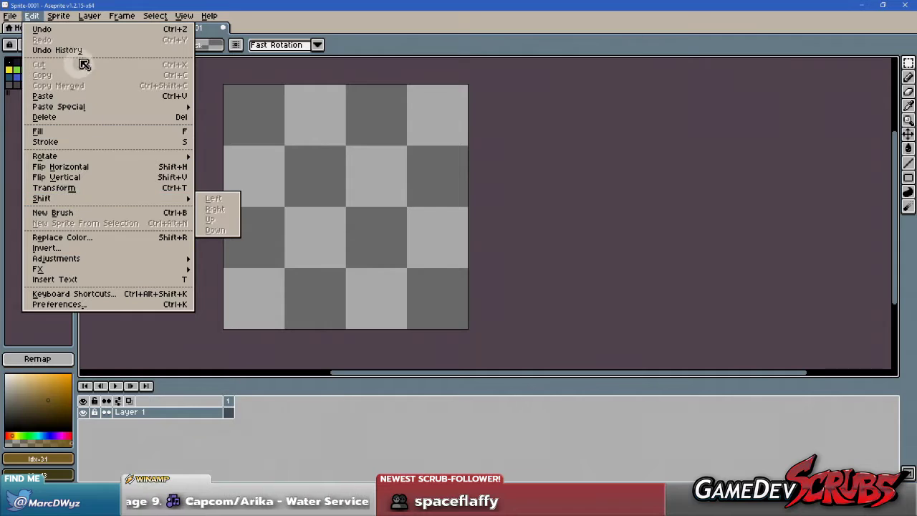
click(82, 16)
click(66, 15)
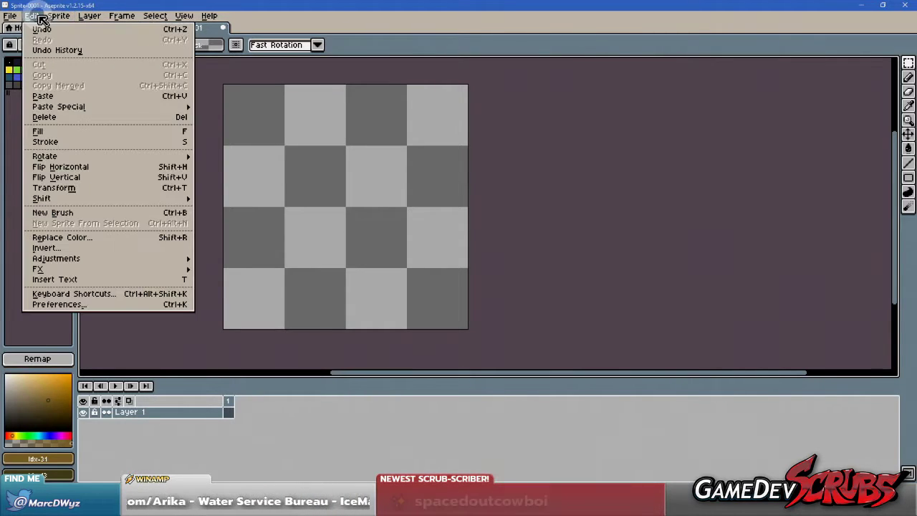
click(31, 16)
click(57, 45)
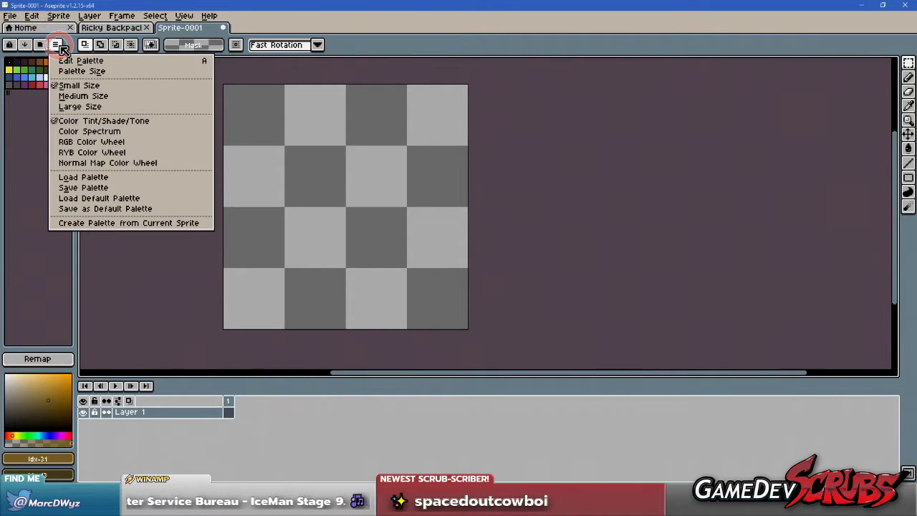
- Save the Ricky Backpack sheet's palette as the default palette and load that default into the new sprite
click(111, 29)
click(112, 30)
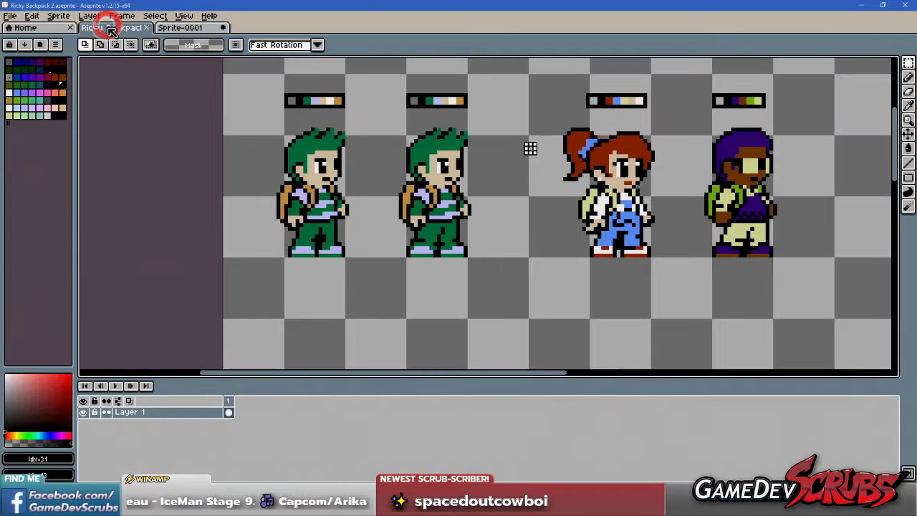
click(55, 45)
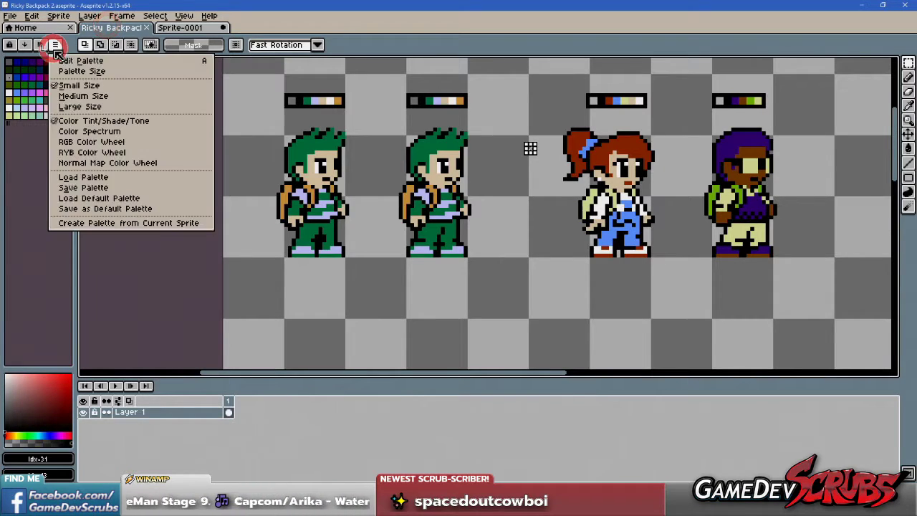
click(97, 208)
click(183, 27)
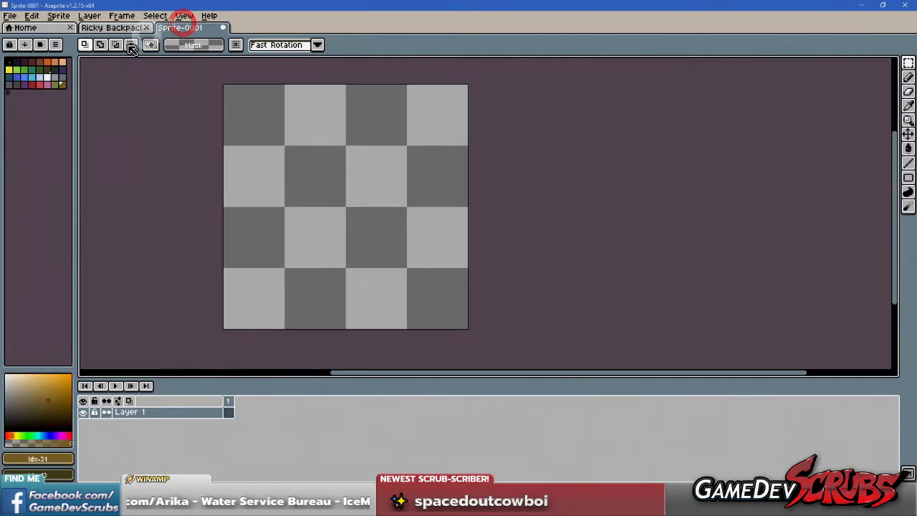
click(55, 44)
click(88, 199)
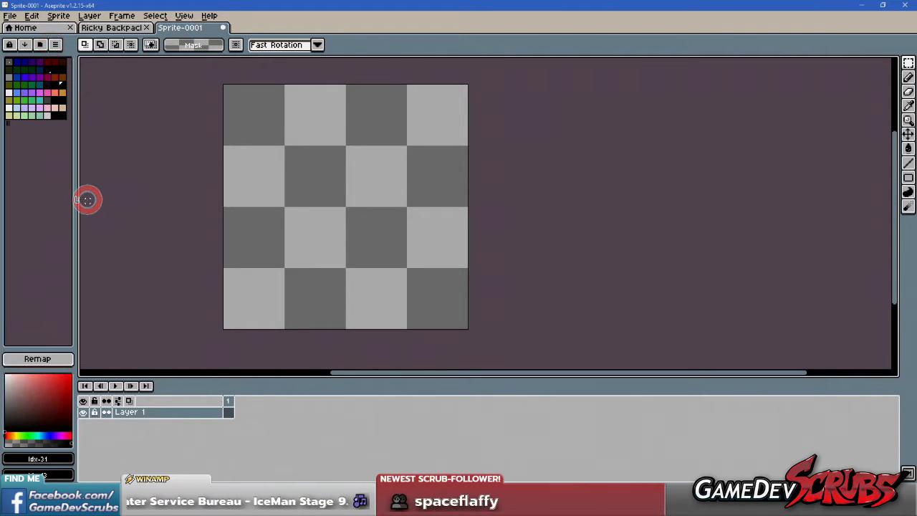
- Paste the green-haired character near the center of the new sprite and check the original sheet's palette for its transparent entry
key(ctrl+v)
drag(395, 231, 346, 192)
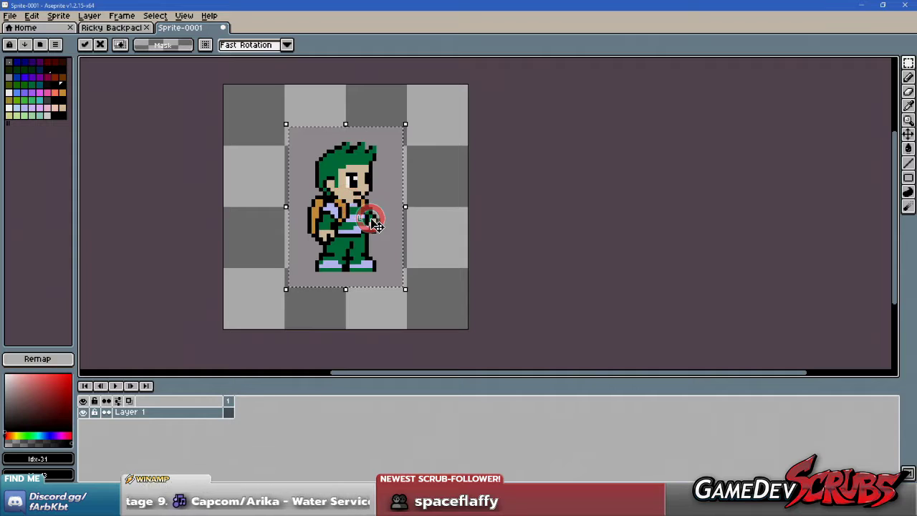
click(108, 28)
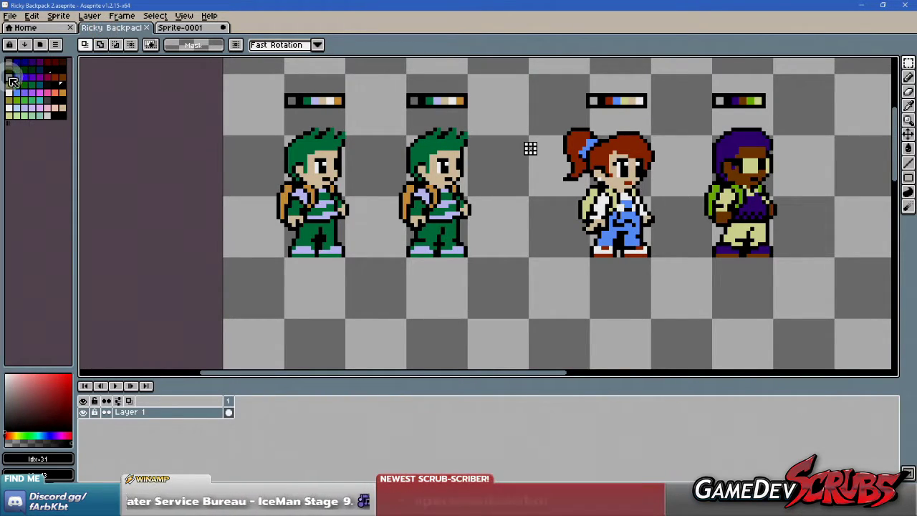
click(164, 29)
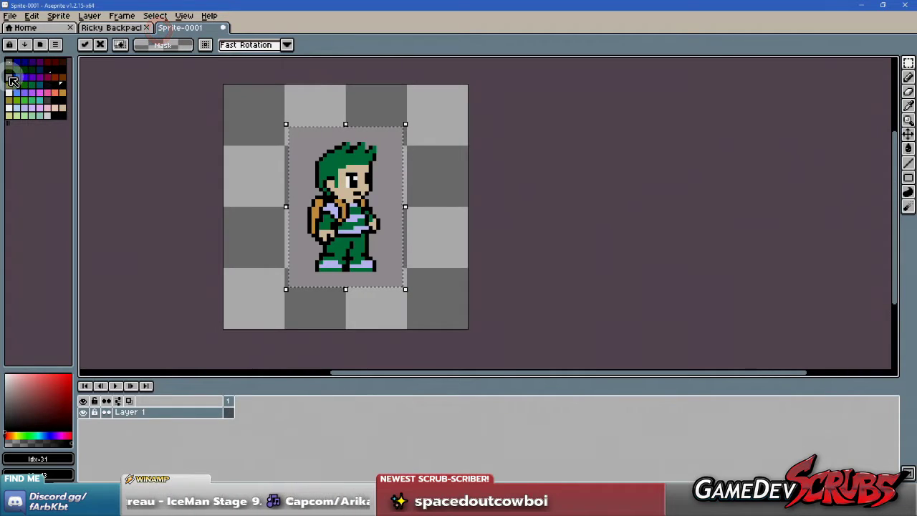
- Make the light gray palette entry at index 16 the transparent color and drop the pasted character onto the canvas
click(22, 76)
click(10, 78)
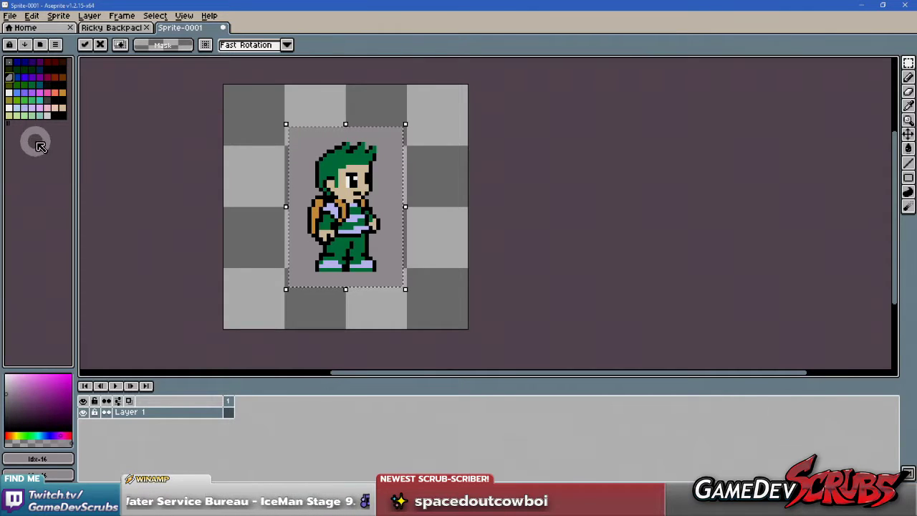
click(60, 43)
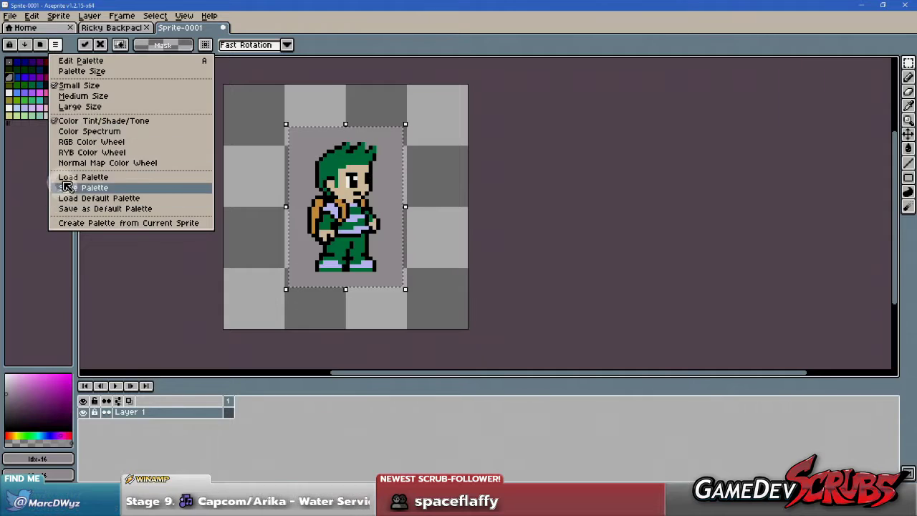
click(53, 276)
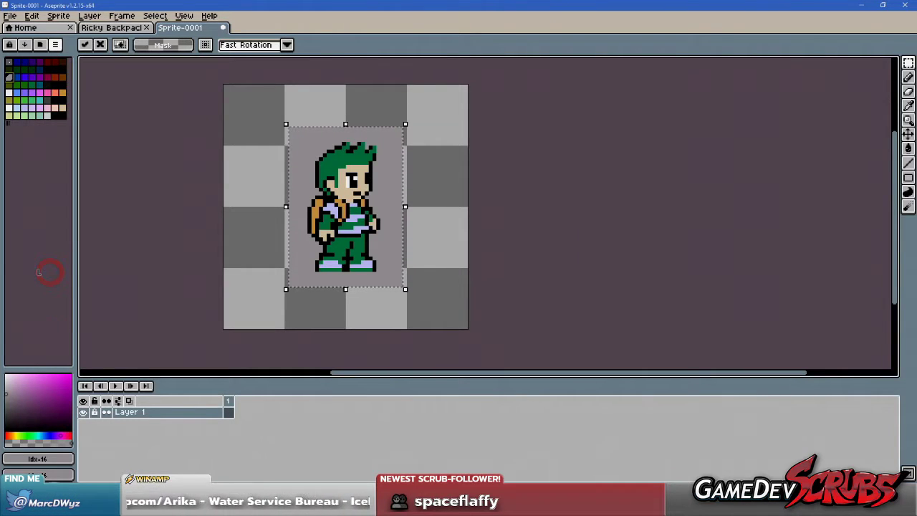
click(49, 460)
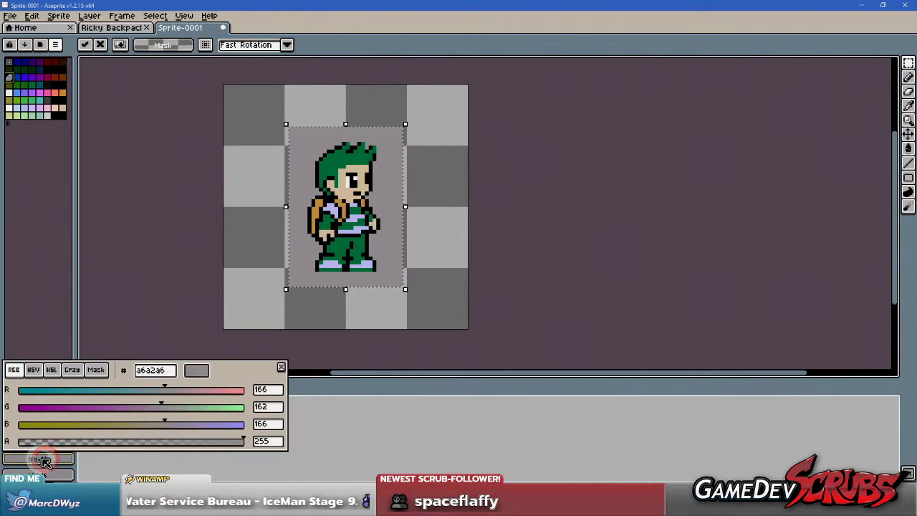
click(47, 317)
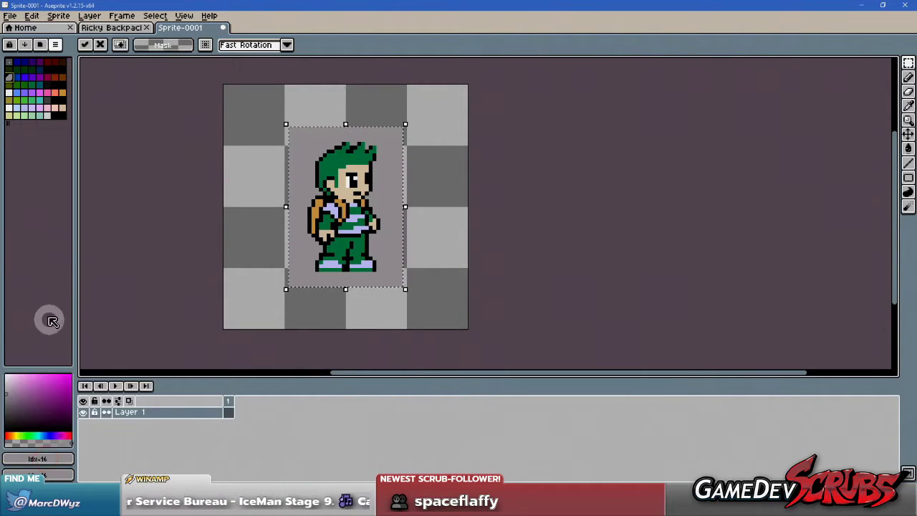
click(24, 90)
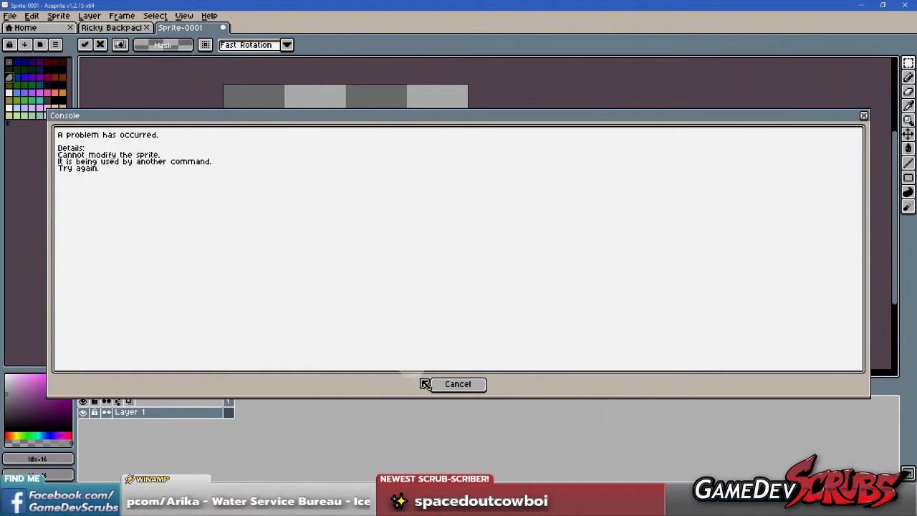
click(466, 387)
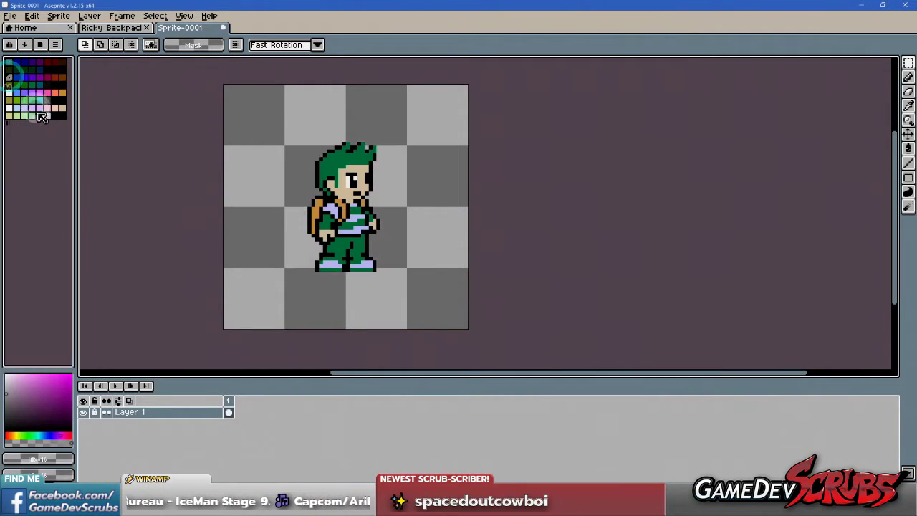
drag(354, 186, 378, 186)
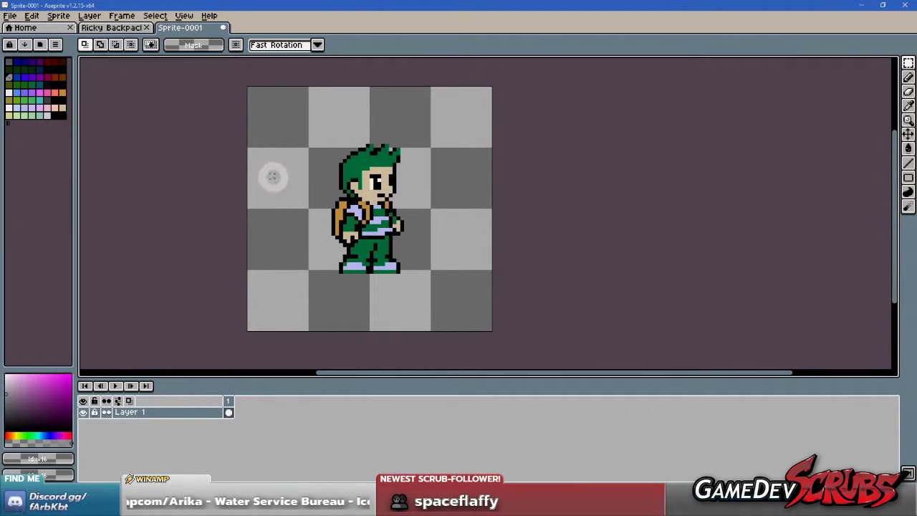
- Reduce the canvas width to 48 px by cropping 16 px off the empty right side, keeping the height at 64 px
drag(375, 213, 346, 215)
key(v)
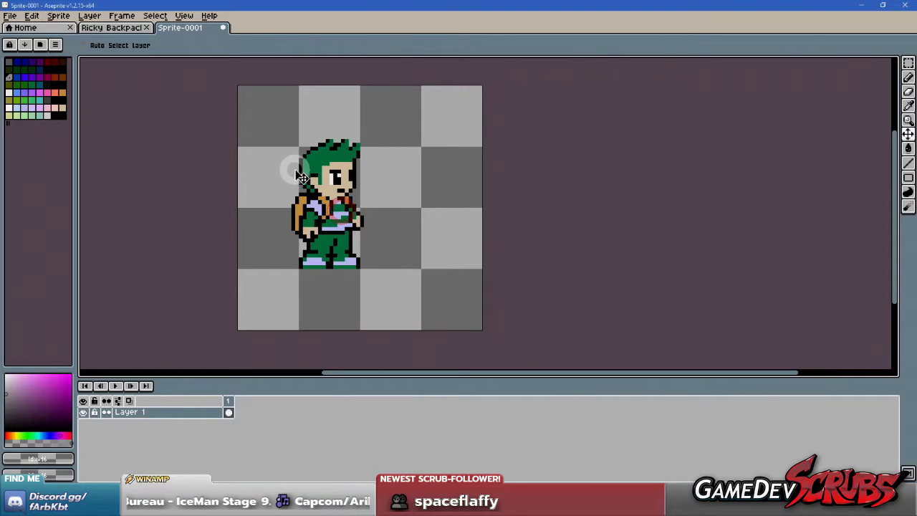
click(89, 16)
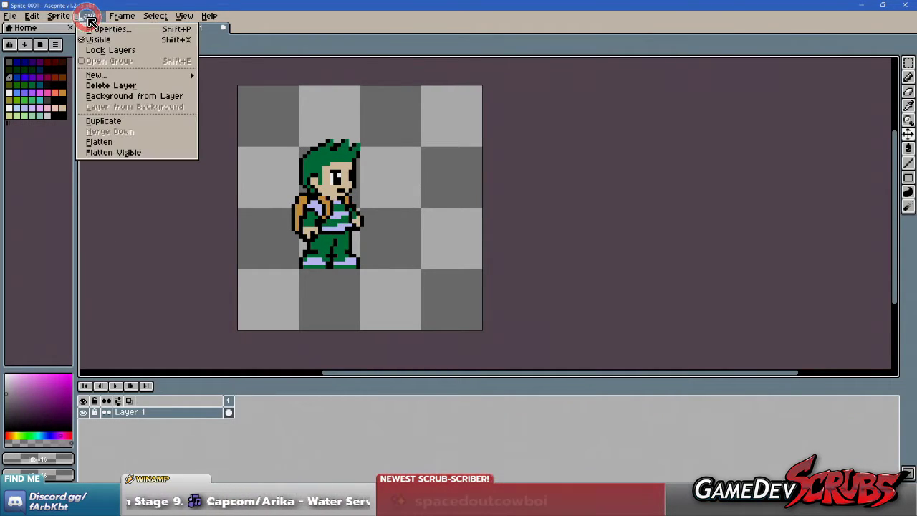
mouse_move(69, 21)
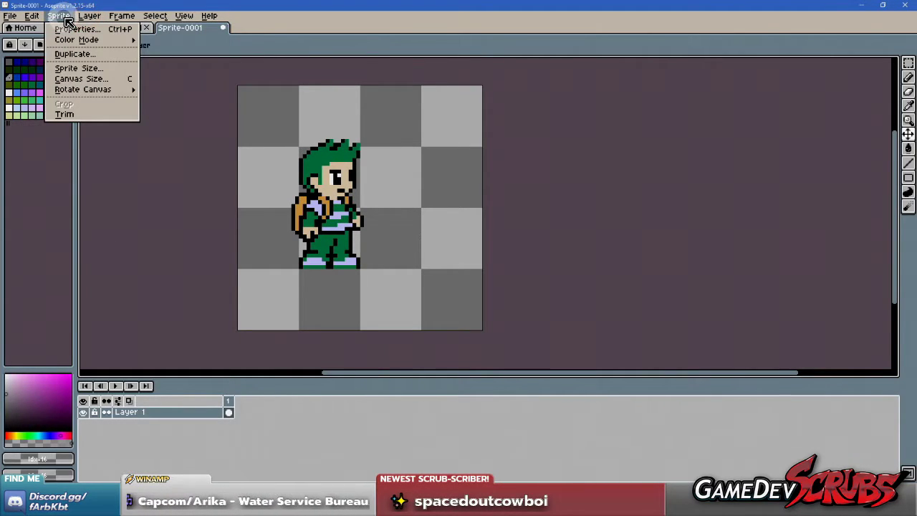
click(79, 79)
drag(315, 99, 671, 95)
drag(483, 164, 423, 169)
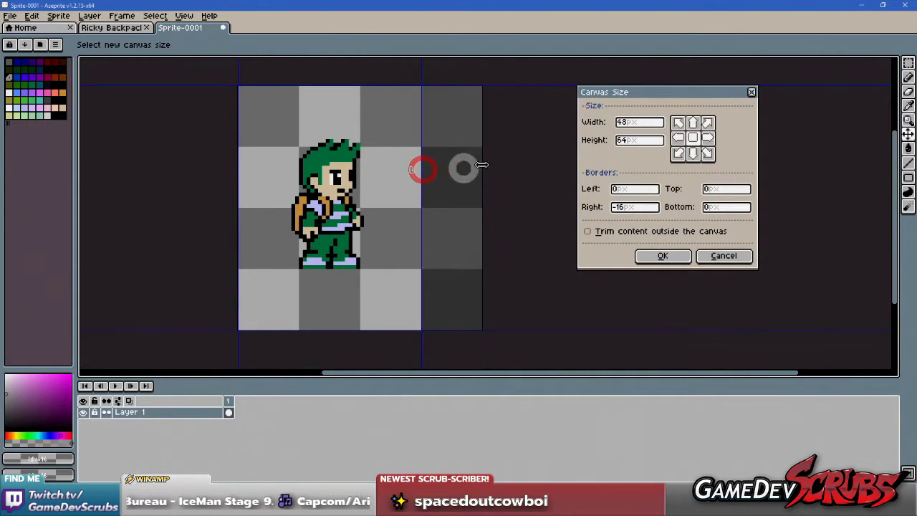
click(663, 255)
- Add a second animation frame that duplicates the green-haired character
scroll(437, 240, up, 1)
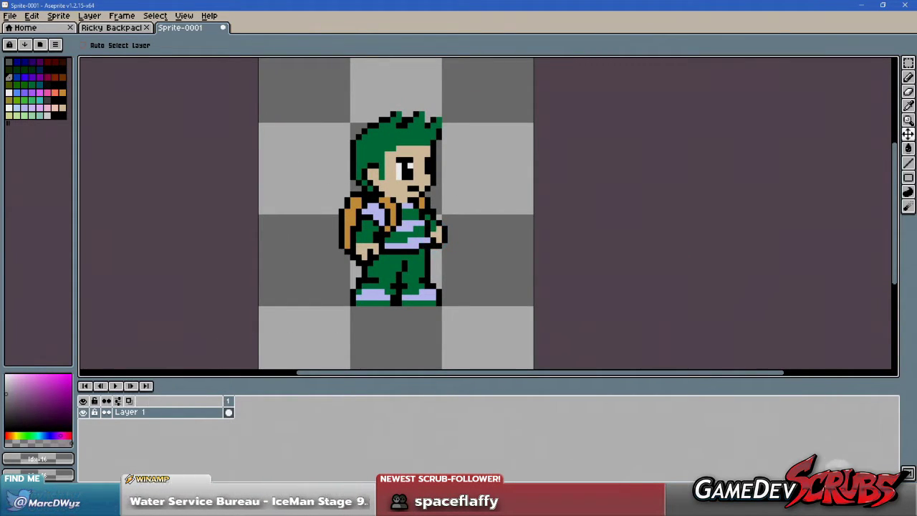
click(228, 412)
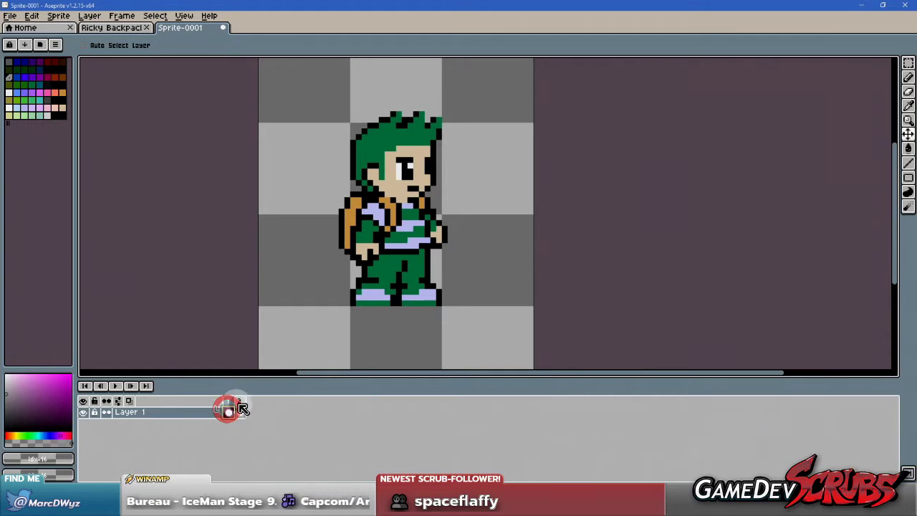
click(239, 402)
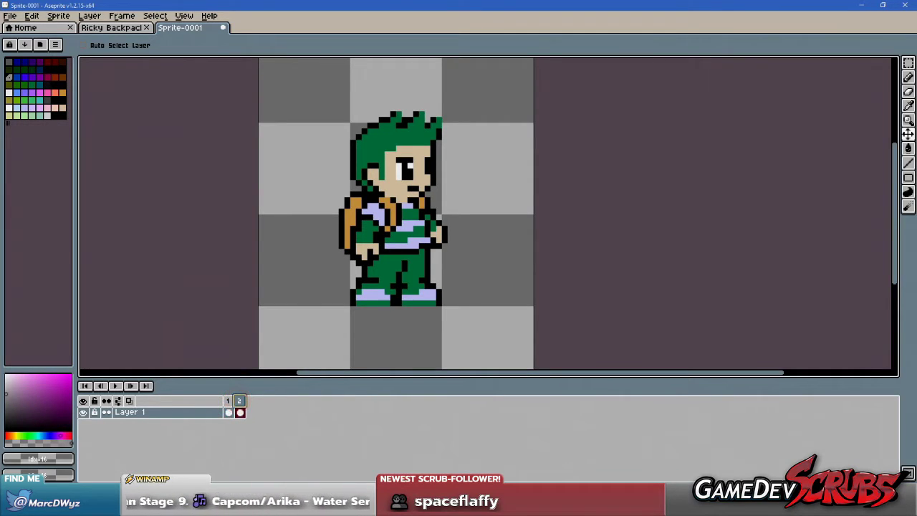
- Switch to Paint Shop Pro, outline the first two Mario poses with a selection, and compare them with the green-haired character in Aseprite
key(alt+Tab)
scroll(294, 304, down, 1)
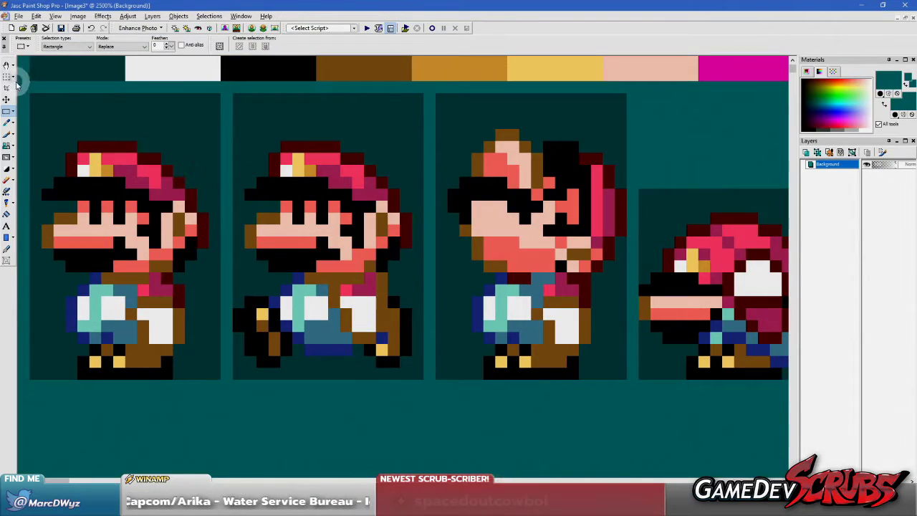
drag(30, 94, 416, 379)
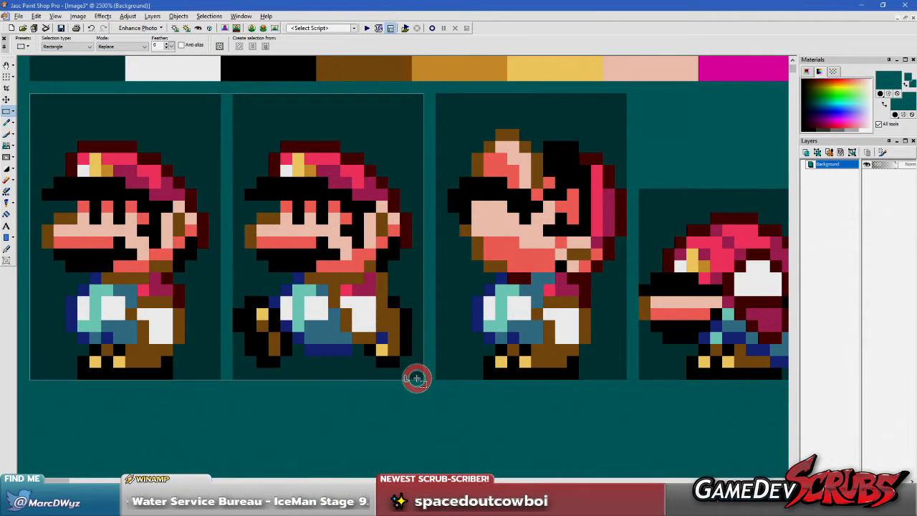
scroll(256, 276, up, 1)
scroll(256, 276, down, 1)
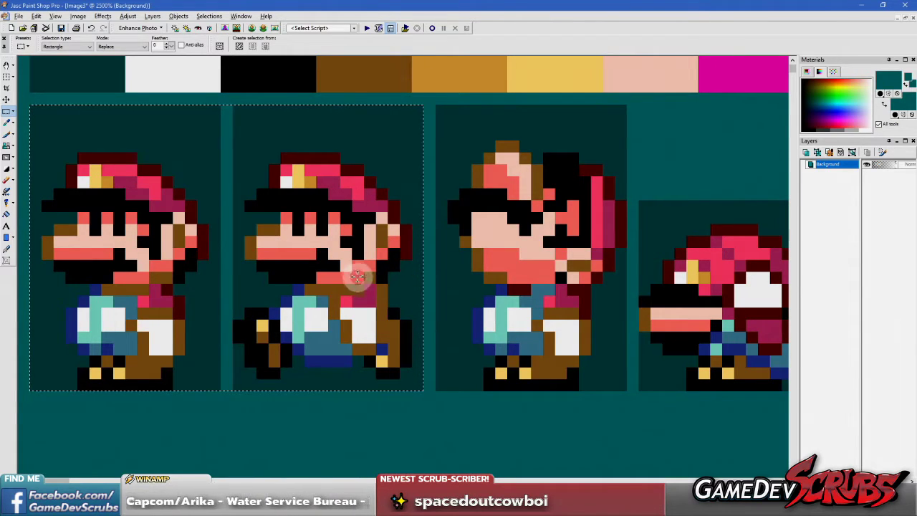
scroll(123, 277, down, 1)
scroll(83, 219, up, 1)
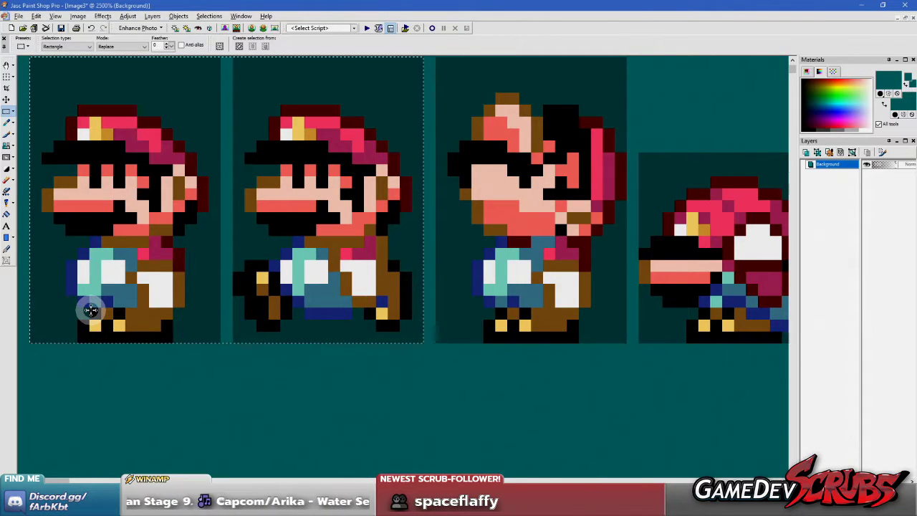
key(alt+Tab)
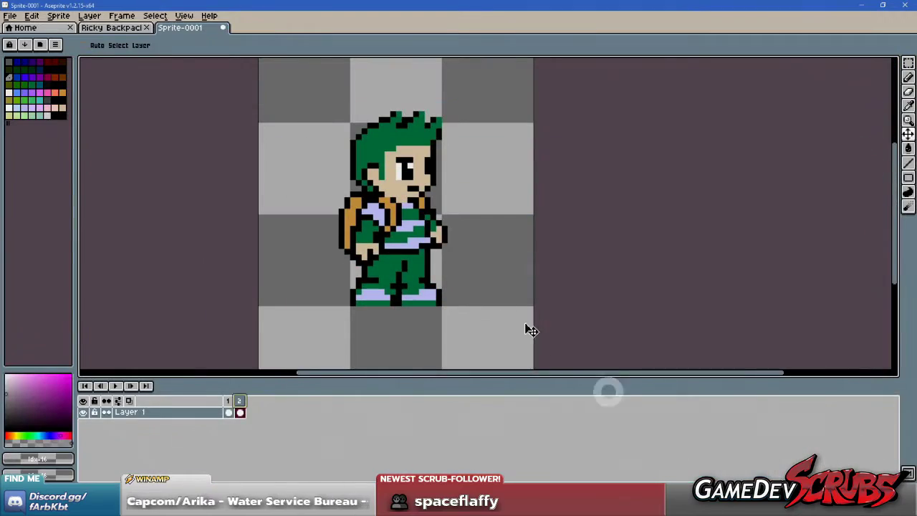
key(alt+Tab)
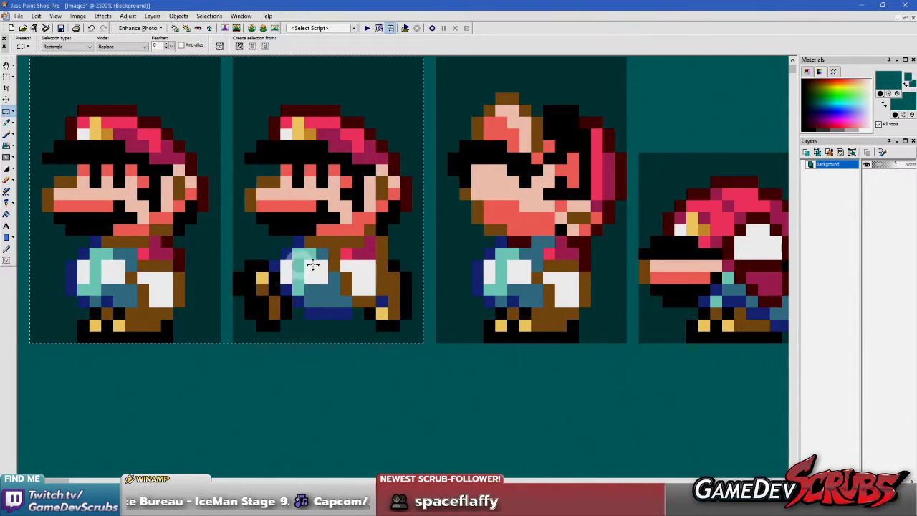
key(alt+Tab)
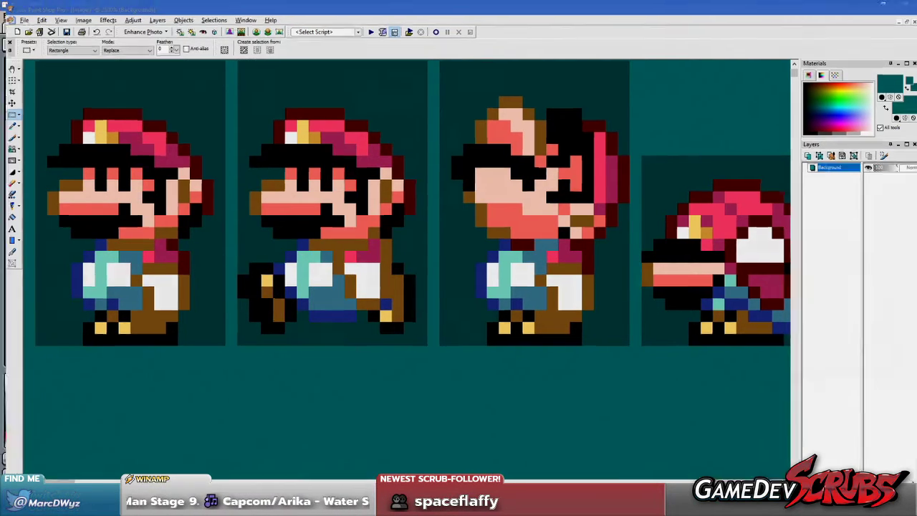
- Clear the character from frame 2 on Layer 1 and turn on onion skinning
drag(414, 258, 394, 254)
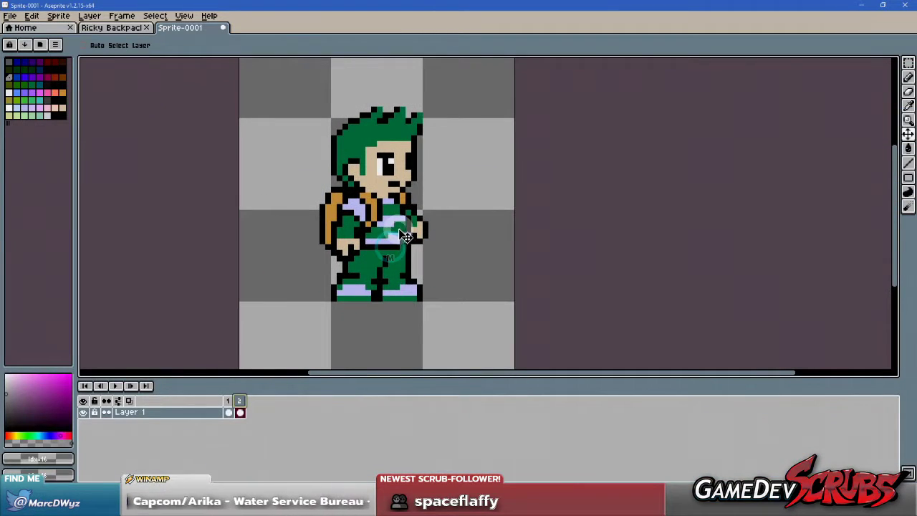
scroll(405, 237, down, 1)
scroll(420, 236, up, 1)
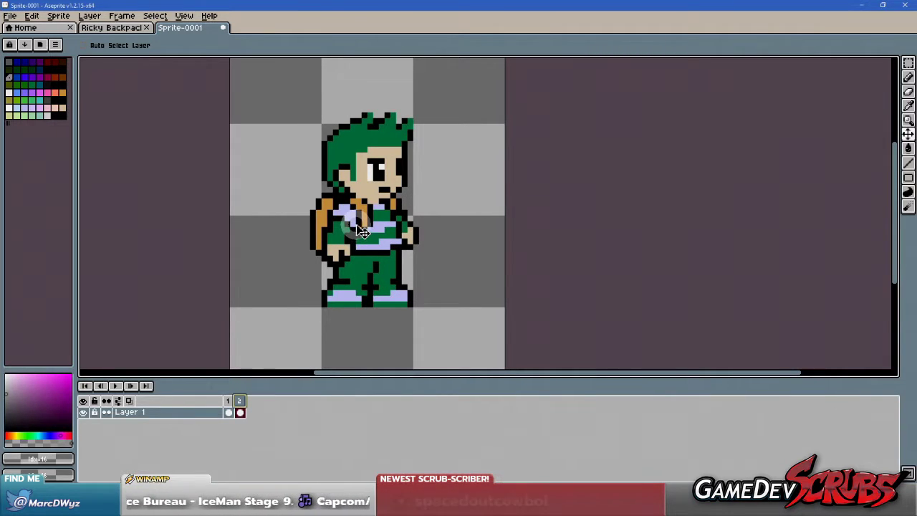
key(b)
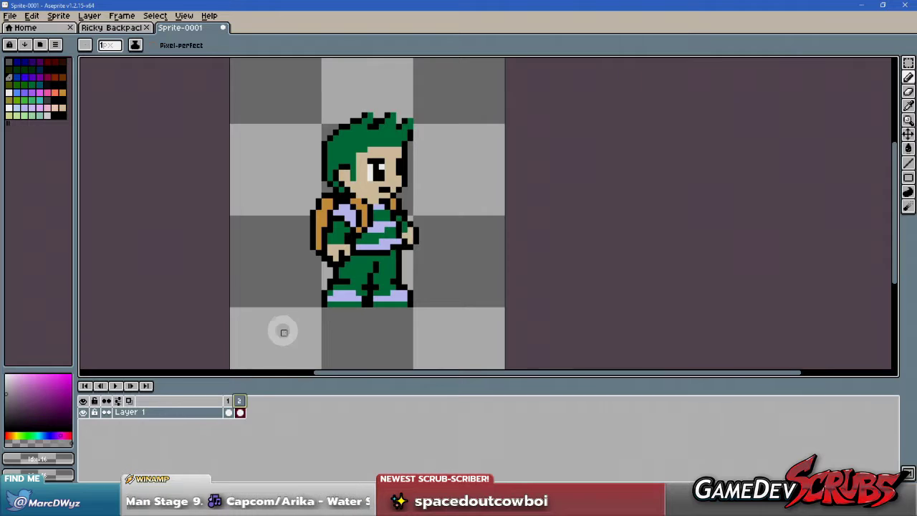
click(238, 412)
key(Delete)
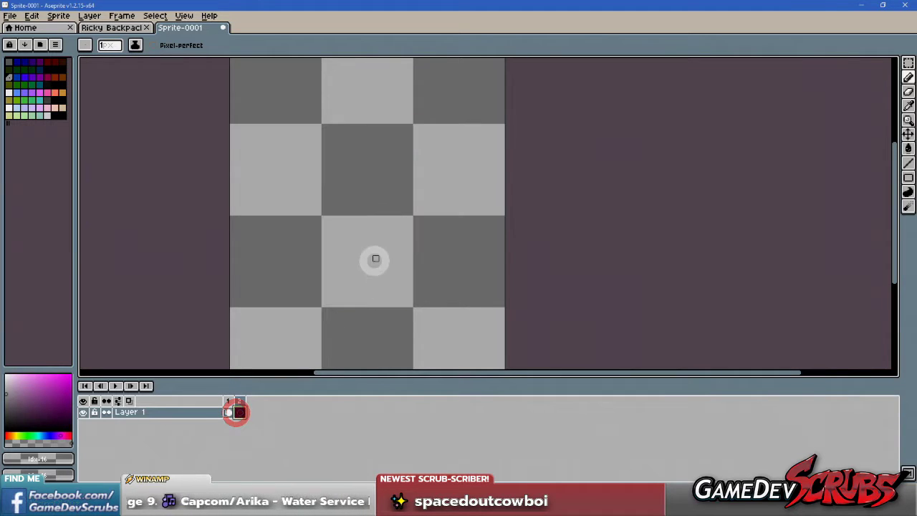
click(128, 402)
scroll(402, 234, up, 1)
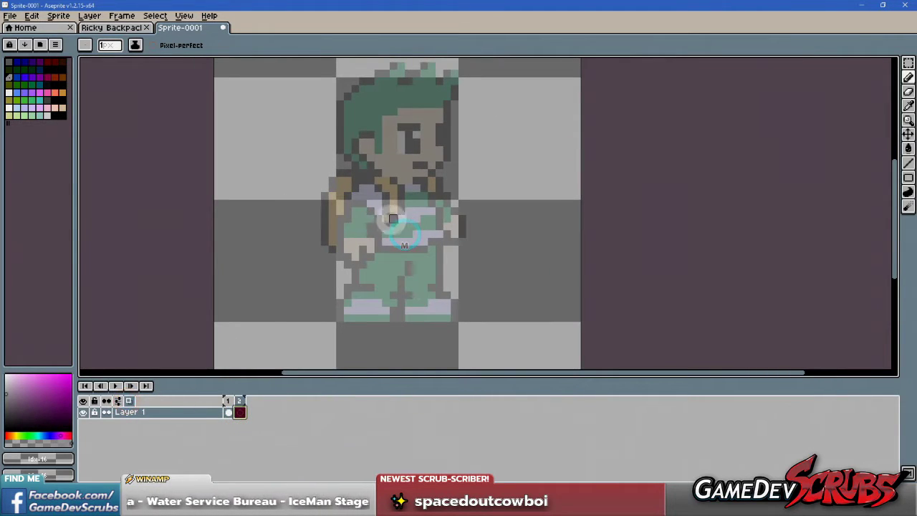
drag(358, 205, 320, 213)
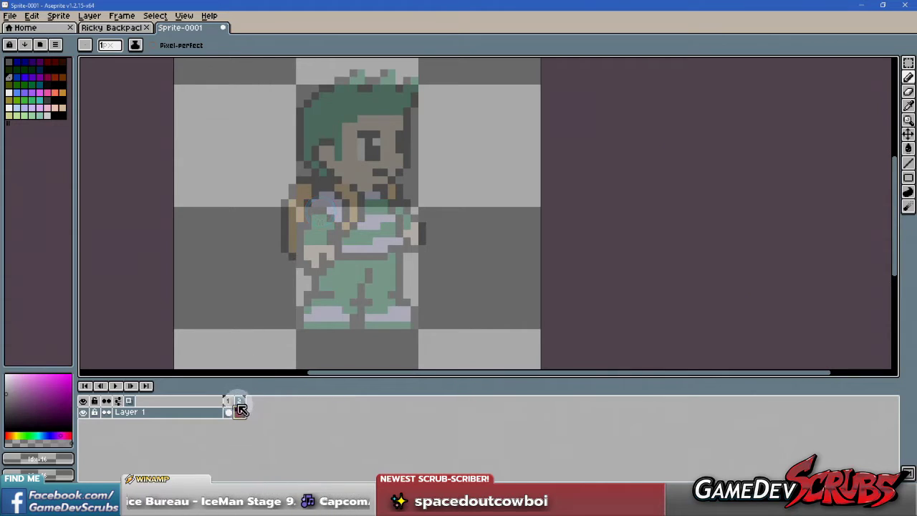
click(229, 400)
click(240, 400)
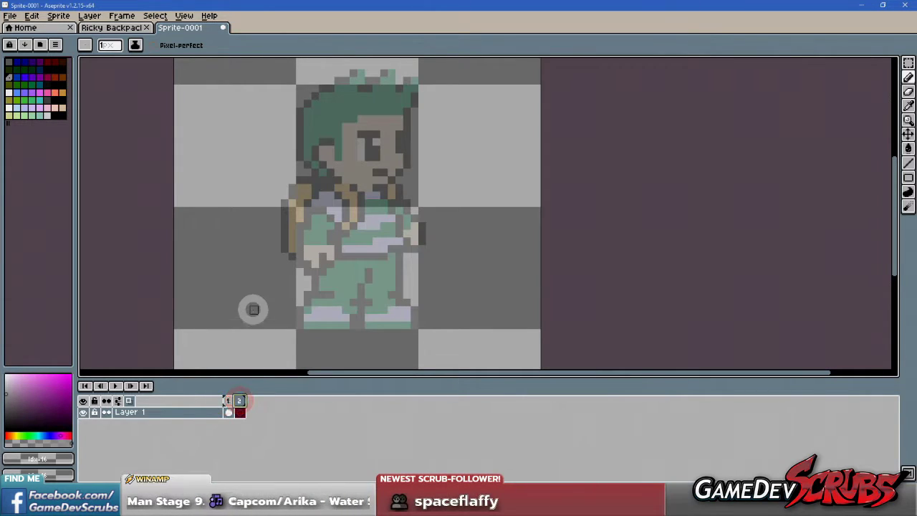
click(368, 230)
click(450, 200)
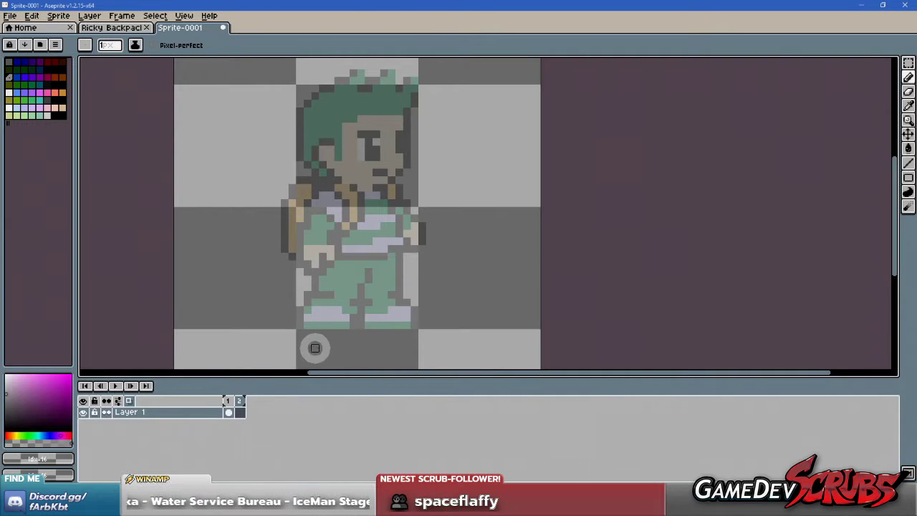
click(456, 206)
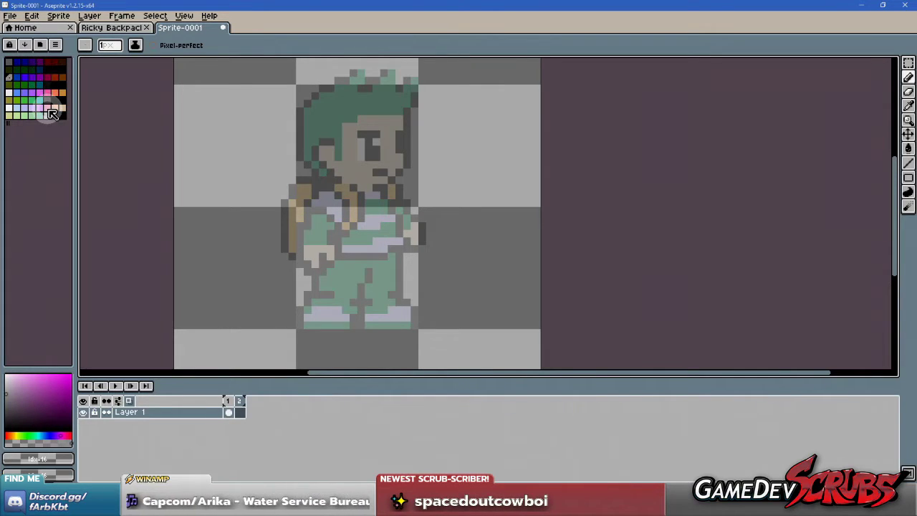
- Pick the skin color from the character's hand in frame 1 for the Pencil tool and return to frame 2
click(229, 411)
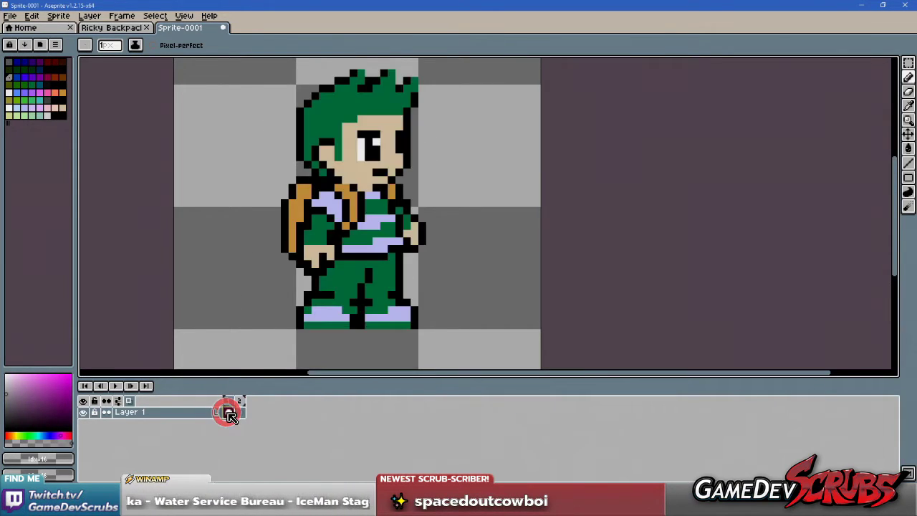
key(i)
click(318, 258)
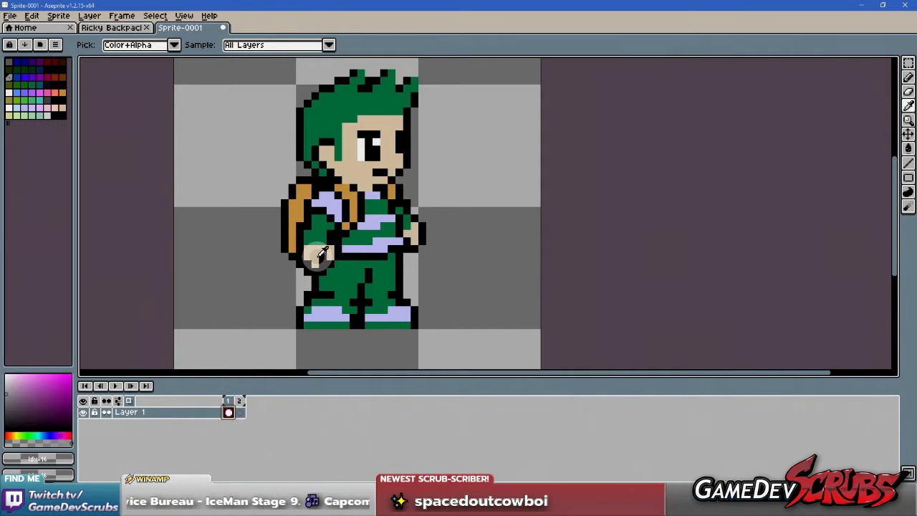
key(b)
click(239, 412)
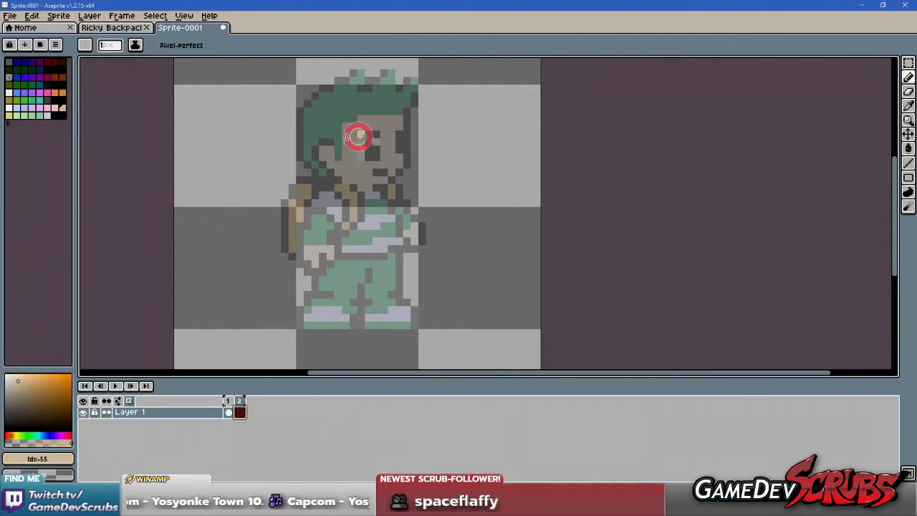
- Scribble skin-colored test strokes over the onion skin on frame 2, compare with frame 1, and undo them
mouse_move(356, 138)
mouse_down()
mouse_move(443, 174)
mouse_move(386, 238)
mouse_up()
click(242, 232)
key(ctrl+z)
key(ctrl+z)
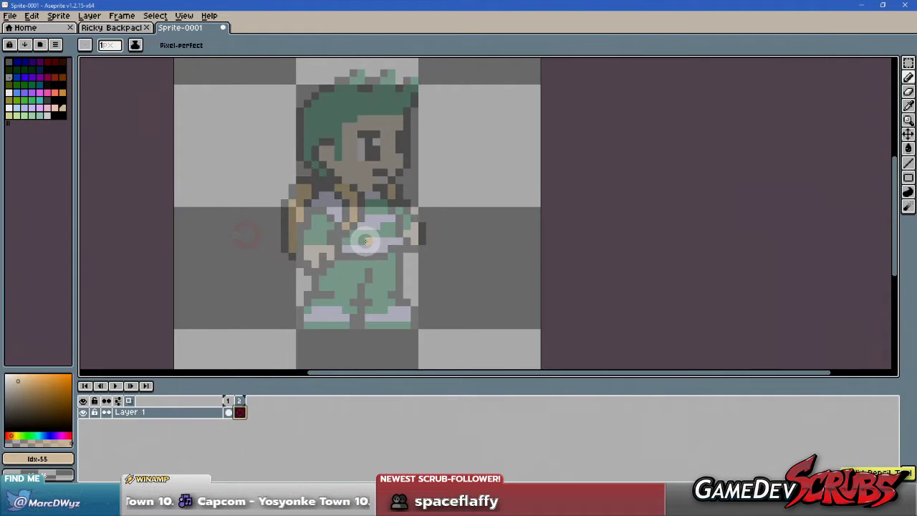
mouse_move(425, 117)
mouse_down()
mouse_move(394, 107)
mouse_move(422, 131)
mouse_move(369, 198)
mouse_move(395, 225)
mouse_move(376, 251)
mouse_up()
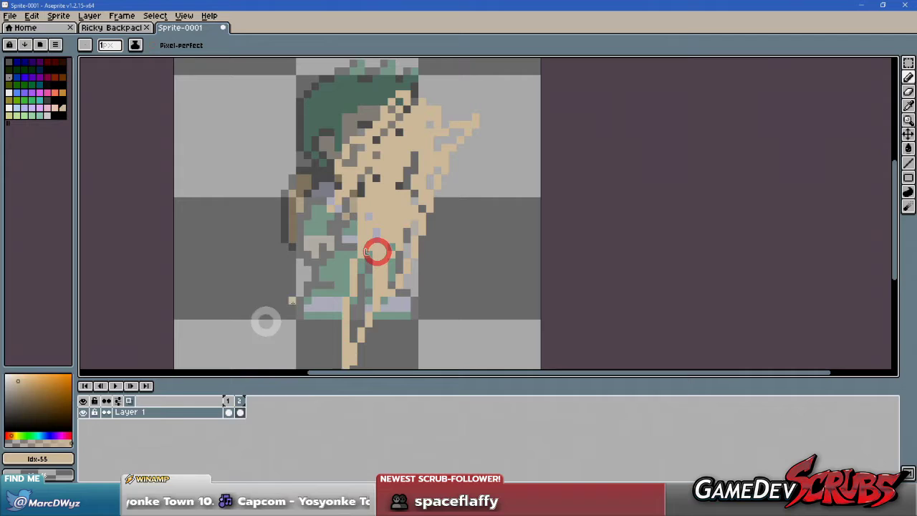
click(223, 402)
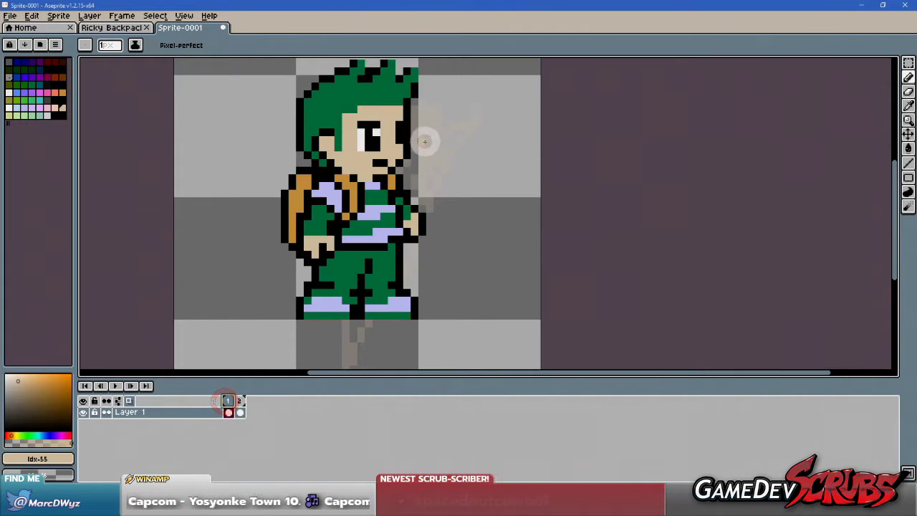
click(239, 402)
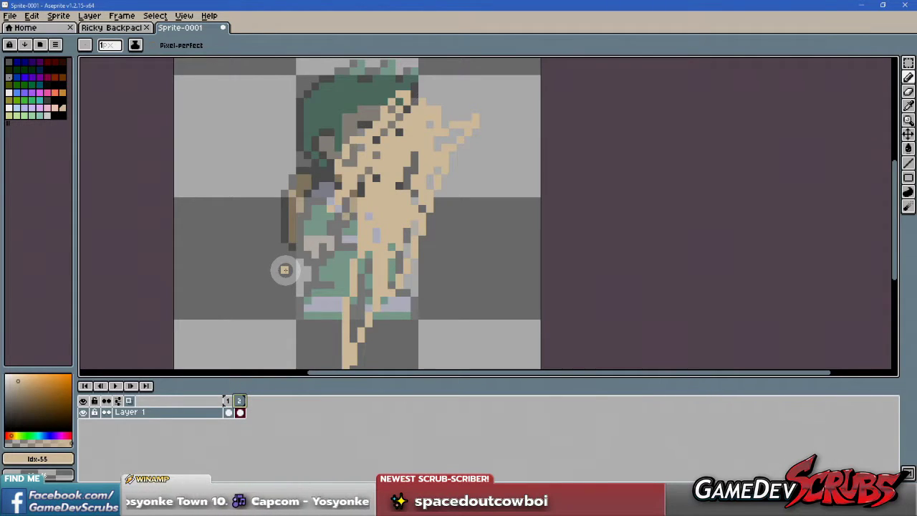
key(ctrl+z)
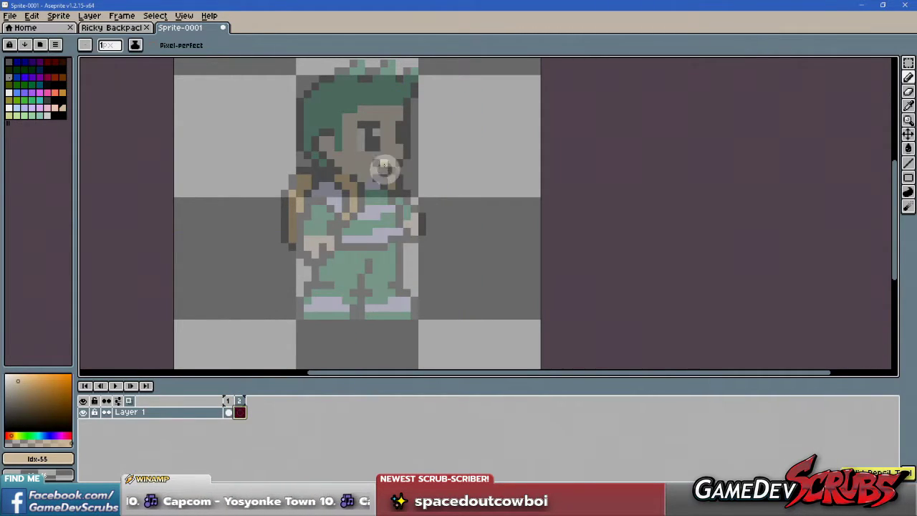
- Paint two skin-colored hands on frame 2, one over the middle of the chest and one by the front shoulder
drag(386, 180, 387, 195)
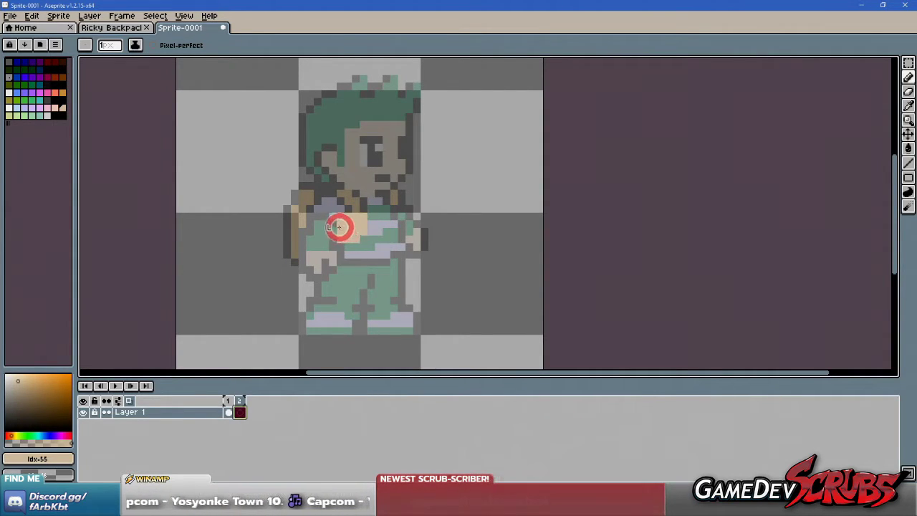
click(398, 209)
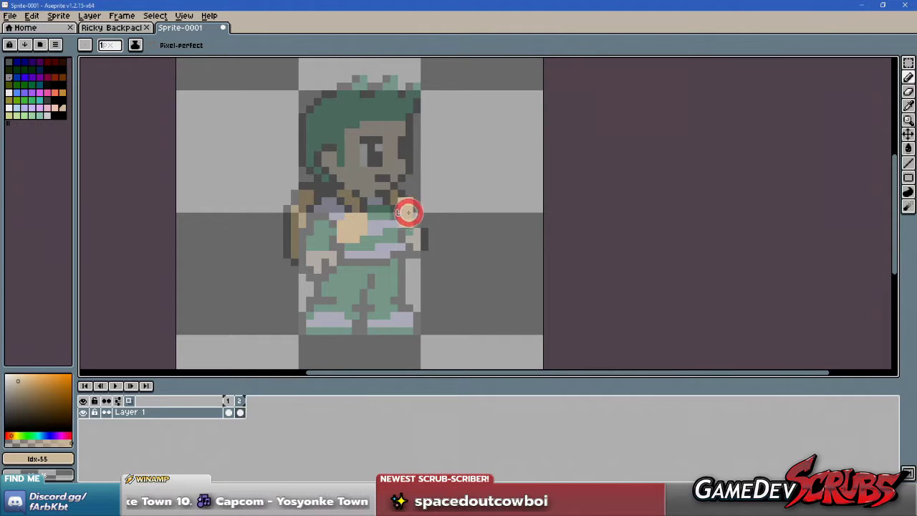
click(407, 211)
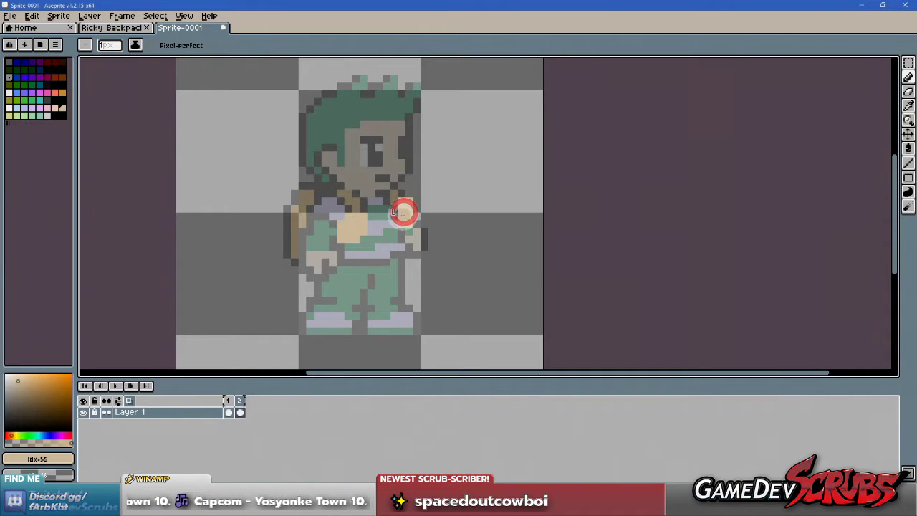
- Pick the sleeve green from frame 1 and paint the green forearm sleeves behind both hands on frame 2
click(229, 413)
key(i)
click(319, 240)
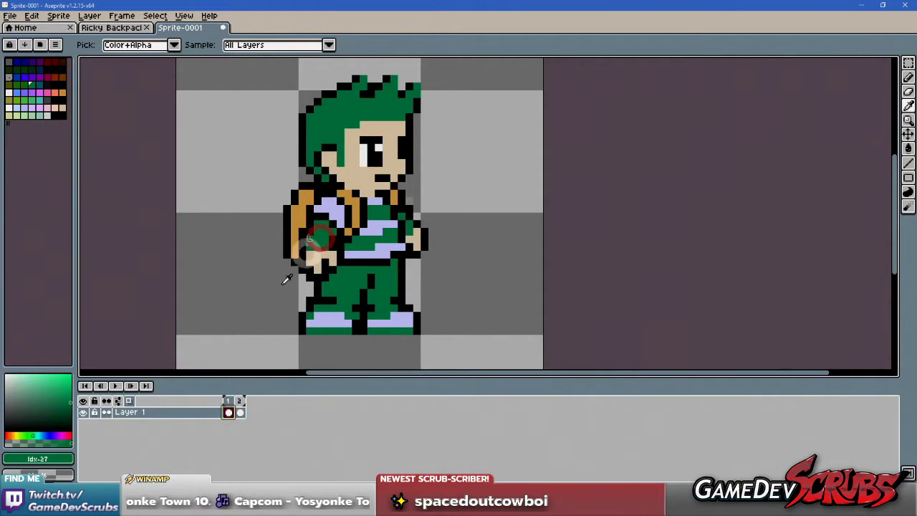
click(241, 412)
click(241, 413)
key(b)
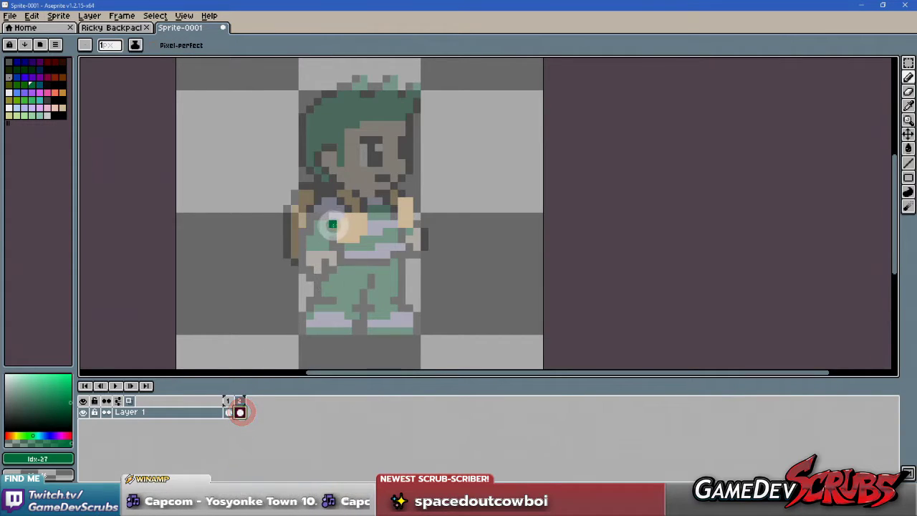
click(306, 212)
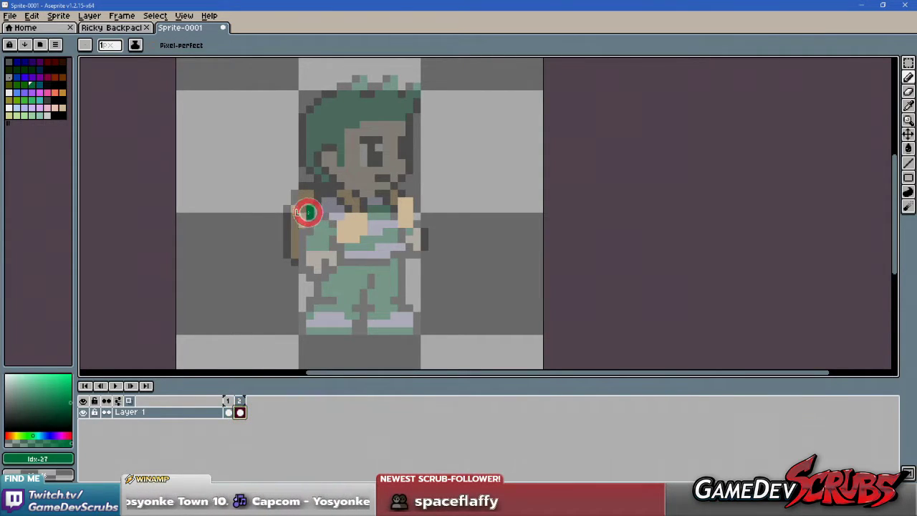
drag(321, 235, 330, 245)
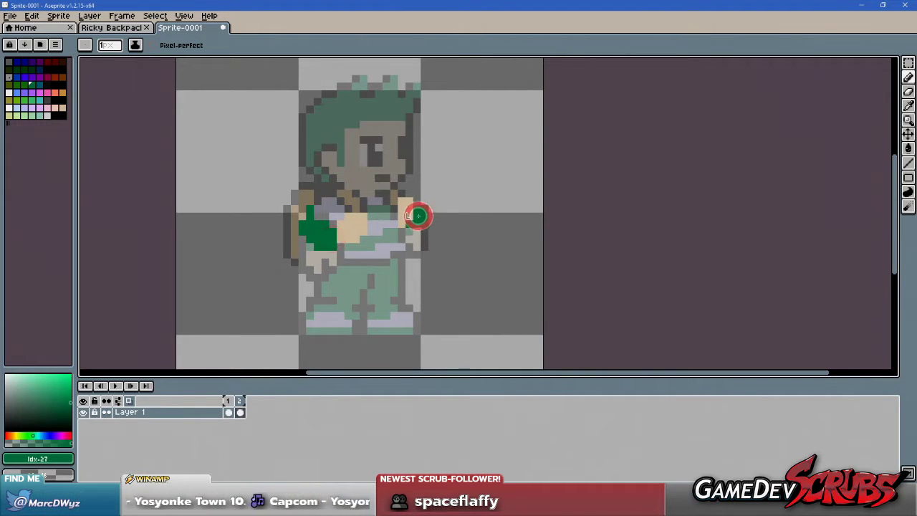
- Paint the near arm's shoulder in the shirt's lavender on frame 2 and widen the green sleeve below it
click(227, 401)
click(240, 401)
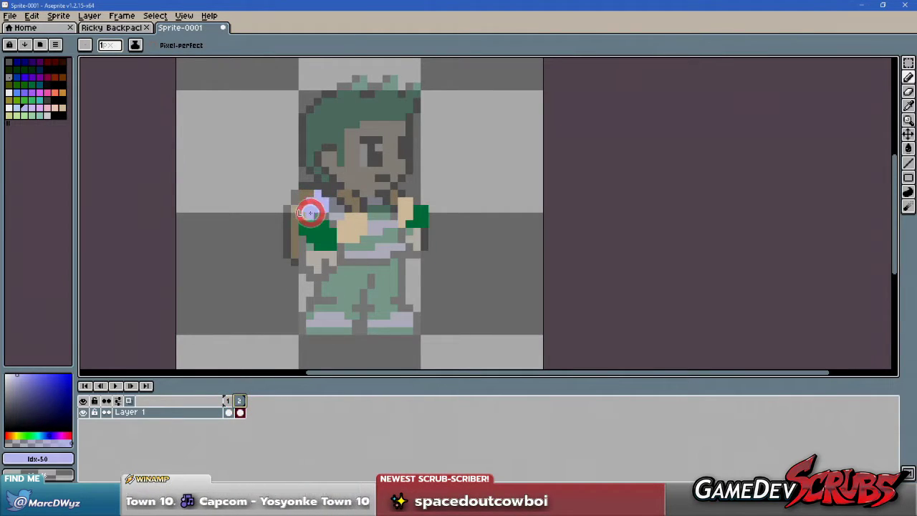
drag(310, 212, 326, 200)
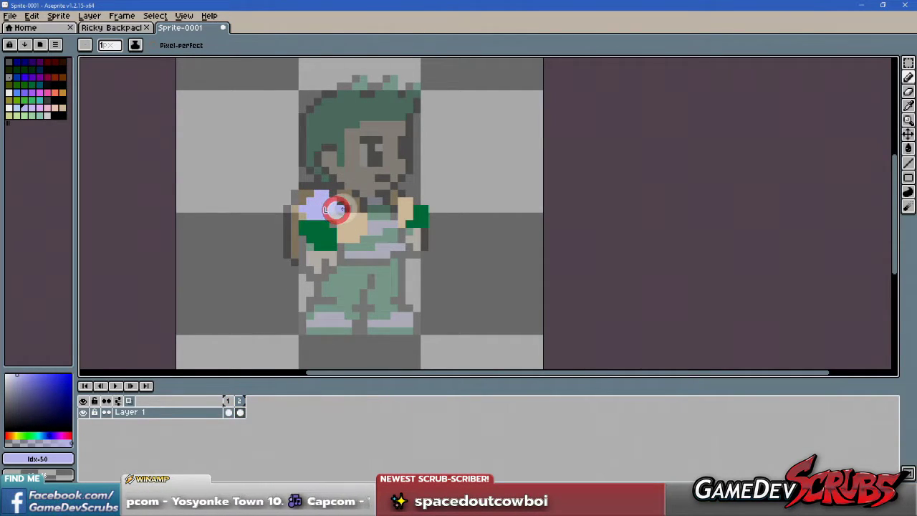
scroll(301, 215, up, 1)
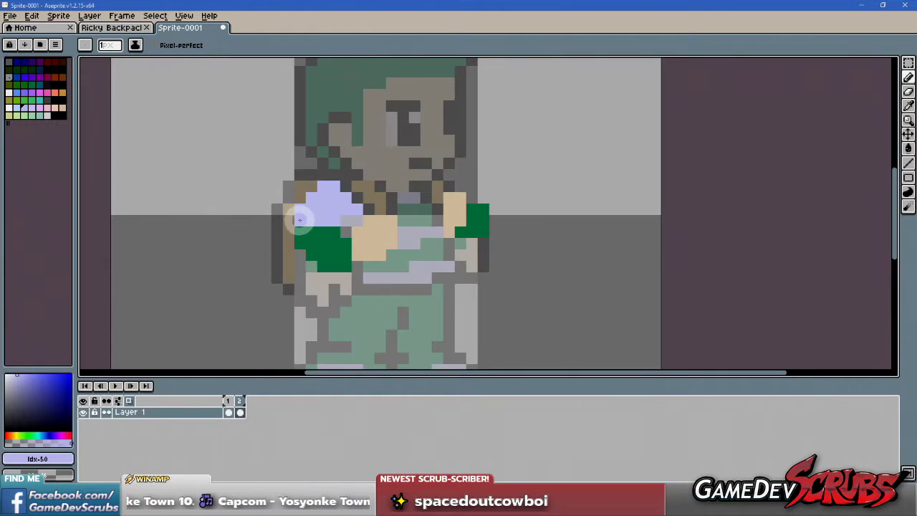
scroll(462, 250, down, 1)
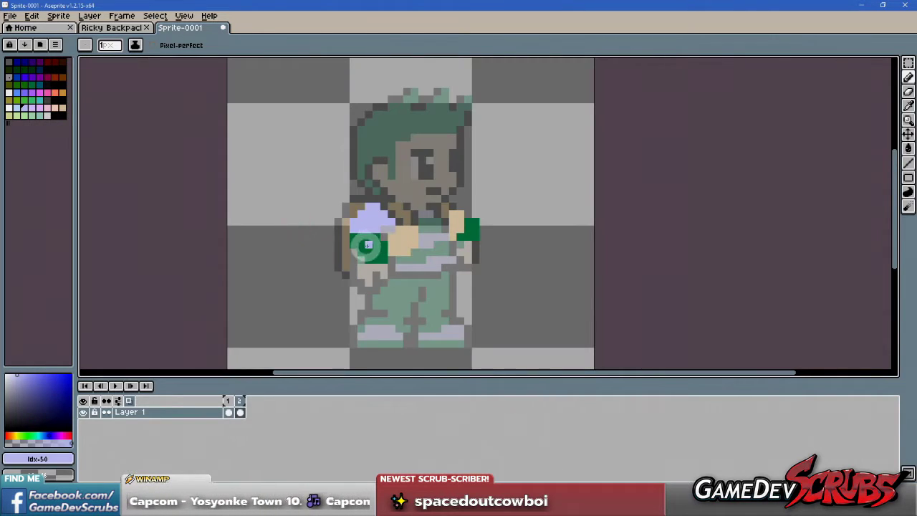
alt+click(364, 241)
mouse_move(358, 245)
mouse_down()
mouse_move(342, 248)
mouse_move(372, 258)
mouse_up()
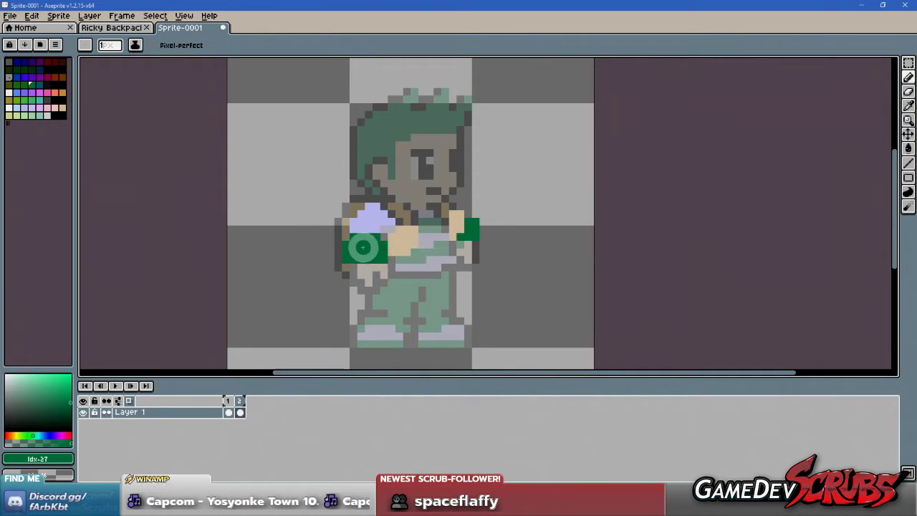
- Pick black from frame 1 and outline the shoulder strap, the top of the shoulder and the backpack's rear edge on frame 2
scroll(409, 218, up, 1)
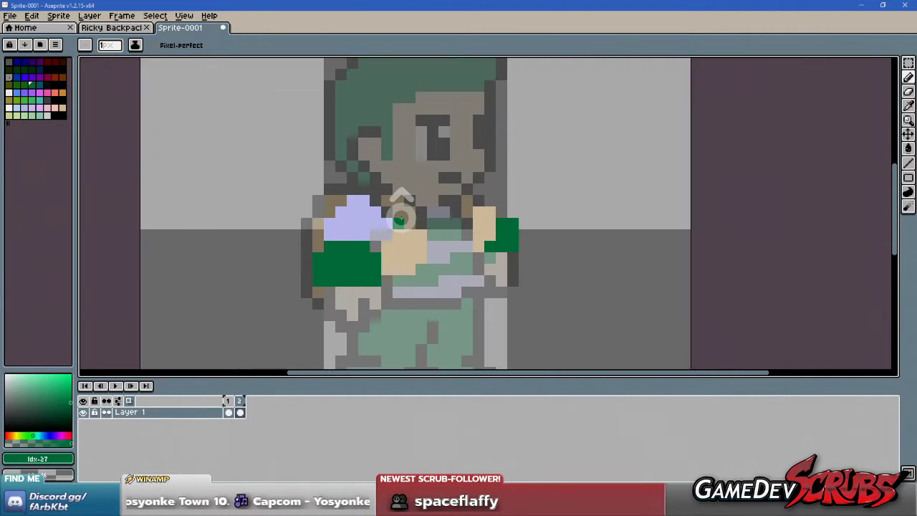
click(228, 399)
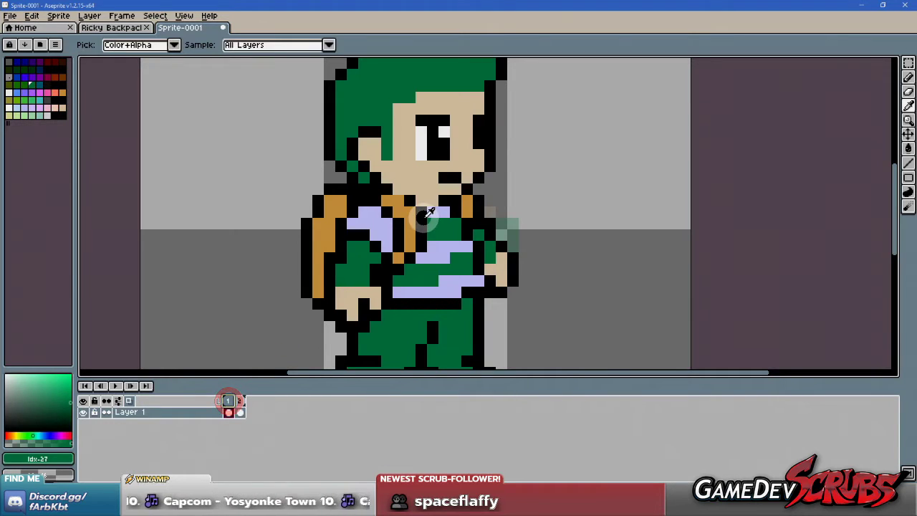
click(240, 400)
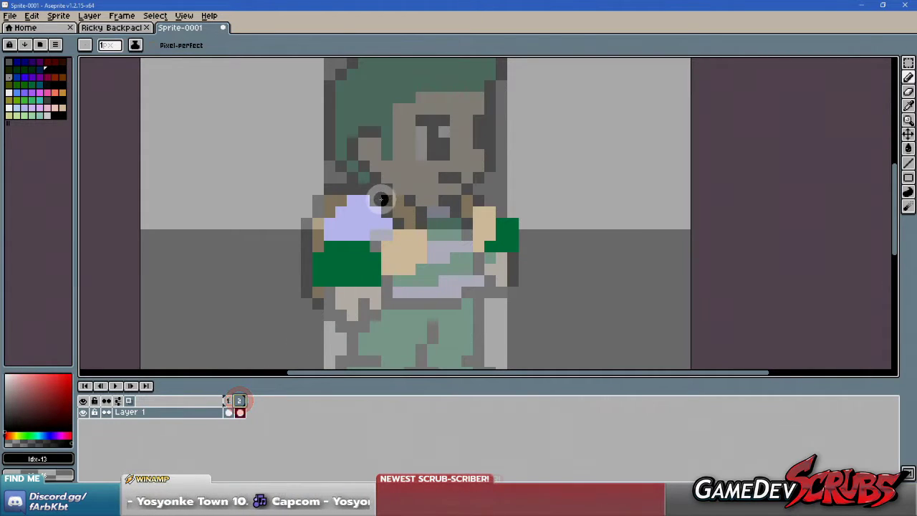
click(374, 200)
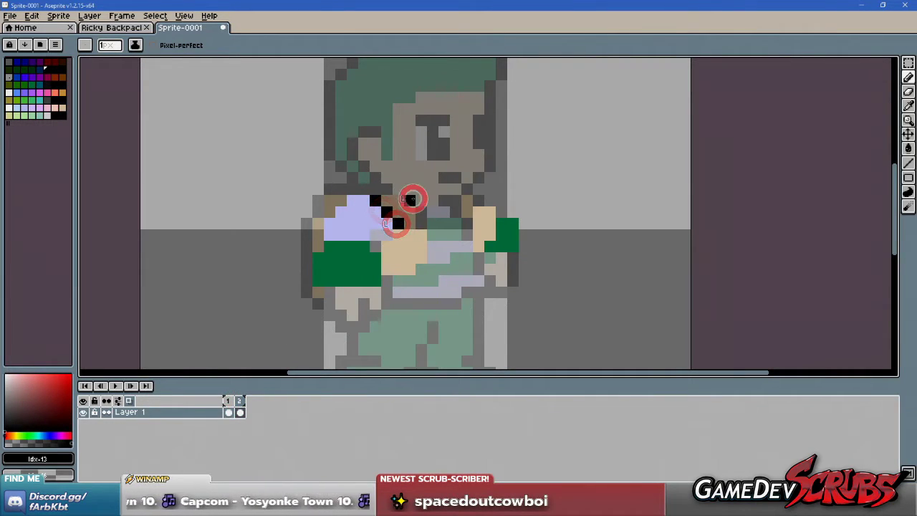
click(419, 212)
click(420, 223)
drag(367, 188, 330, 188)
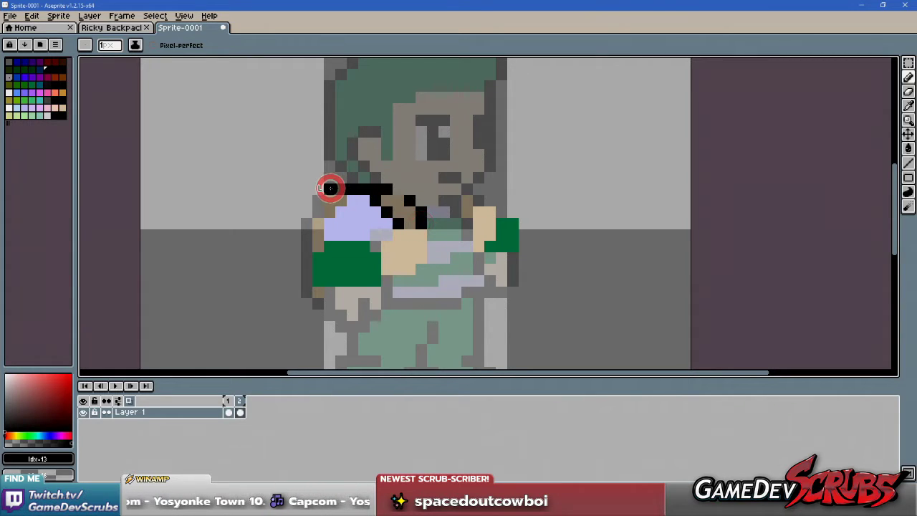
drag(306, 224, 304, 290)
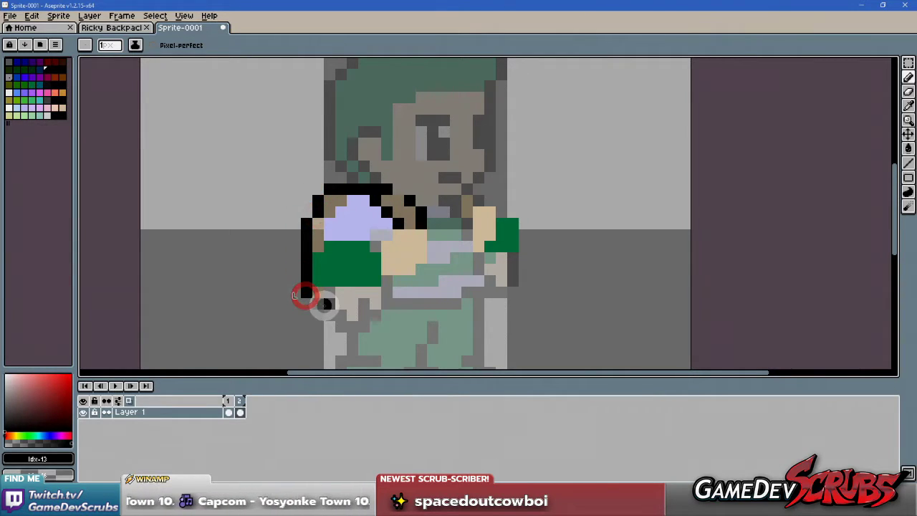
- Outline the underside of the near sleeve and the hand on the chest in black
scroll(380, 301, down, 1)
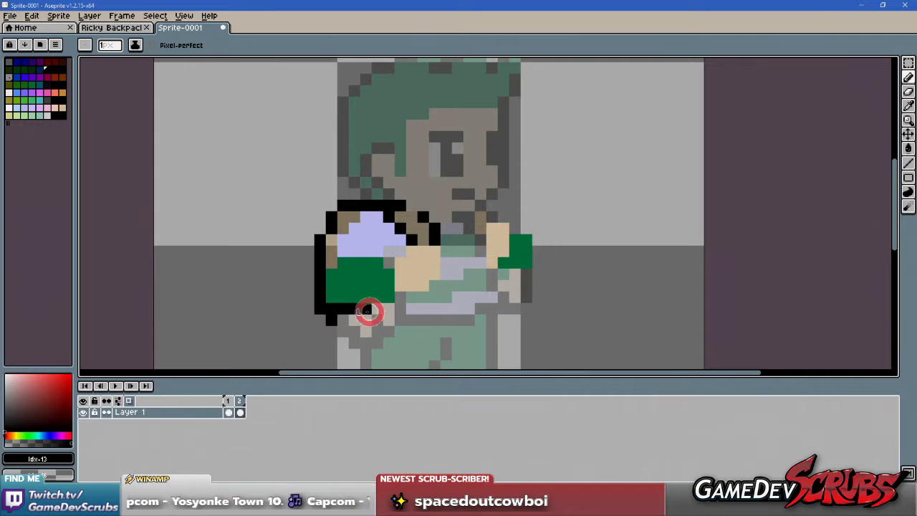
drag(367, 310, 421, 298)
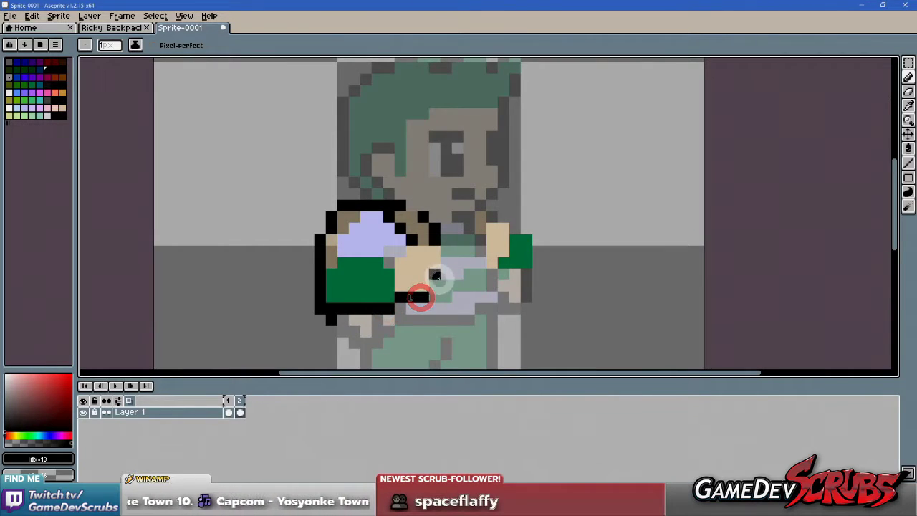
drag(444, 261, 442, 278)
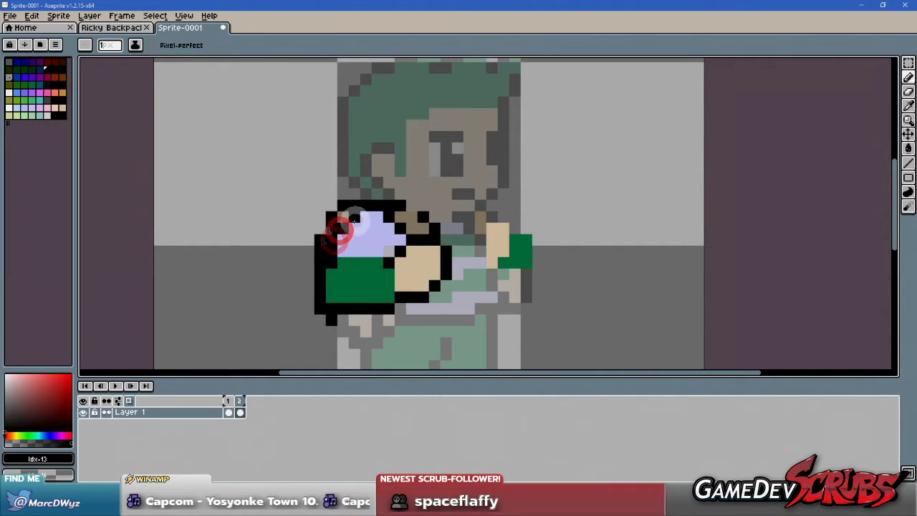
scroll(410, 258, down, 2)
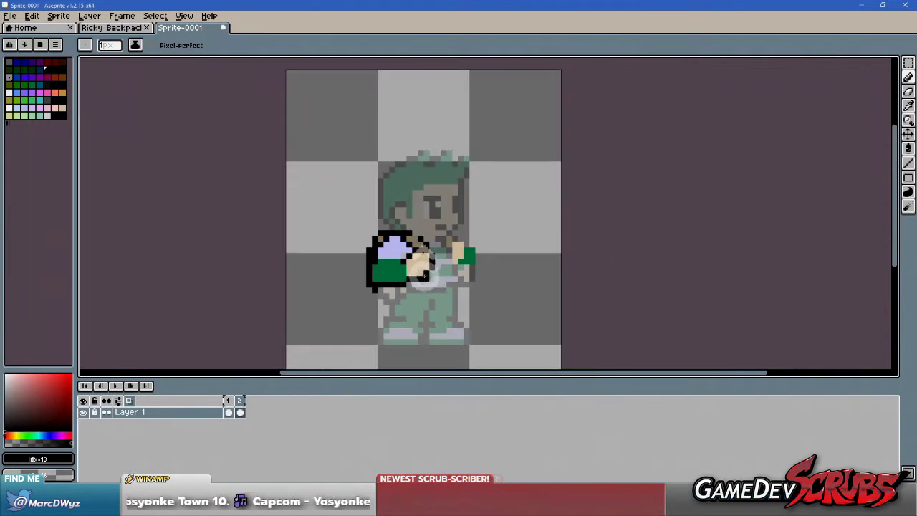
scroll(379, 271, up, 2)
- Draw a black vertical border between the backpack and the near arm, and erase the strip inside the backpack's outline
scroll(354, 238, up, 1)
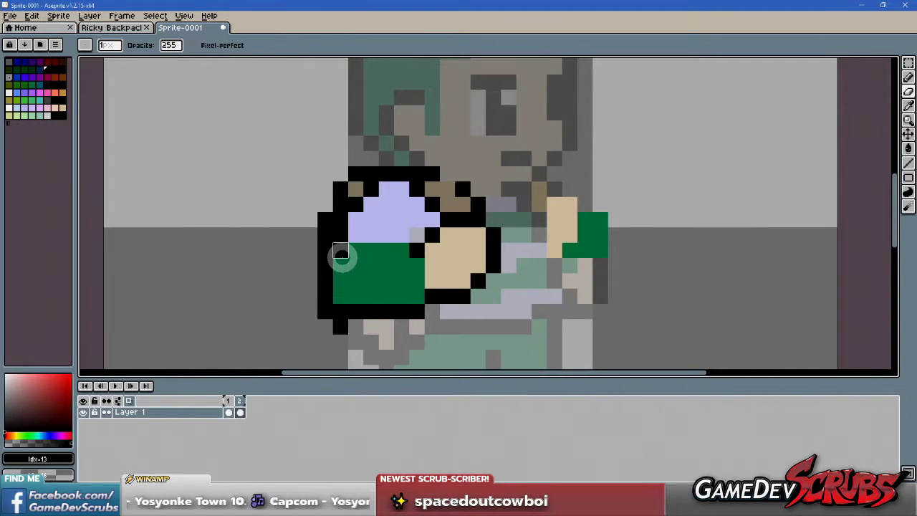
click(343, 241)
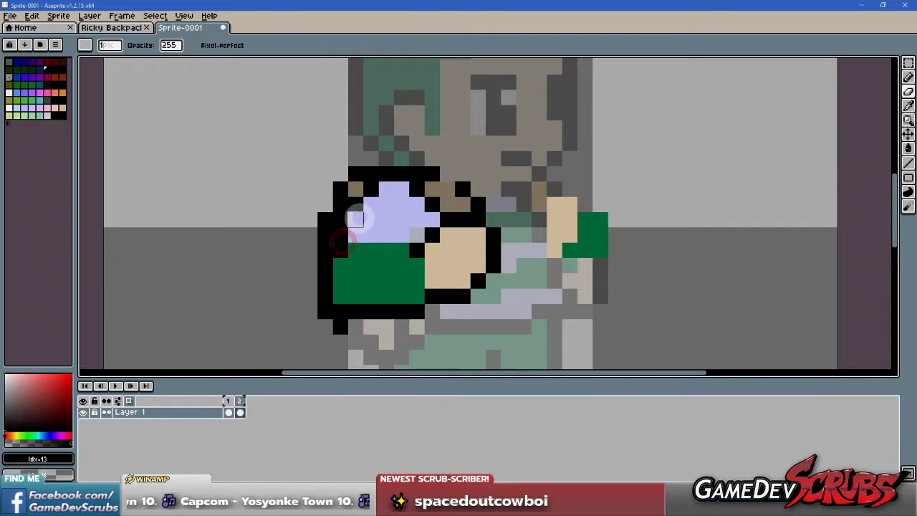
key(e)
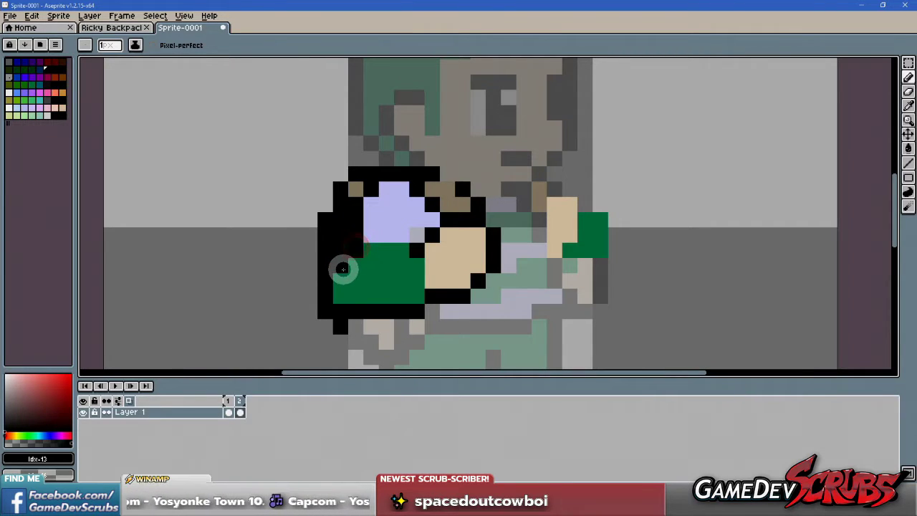
drag(342, 266, 341, 300)
drag(356, 253, 361, 300)
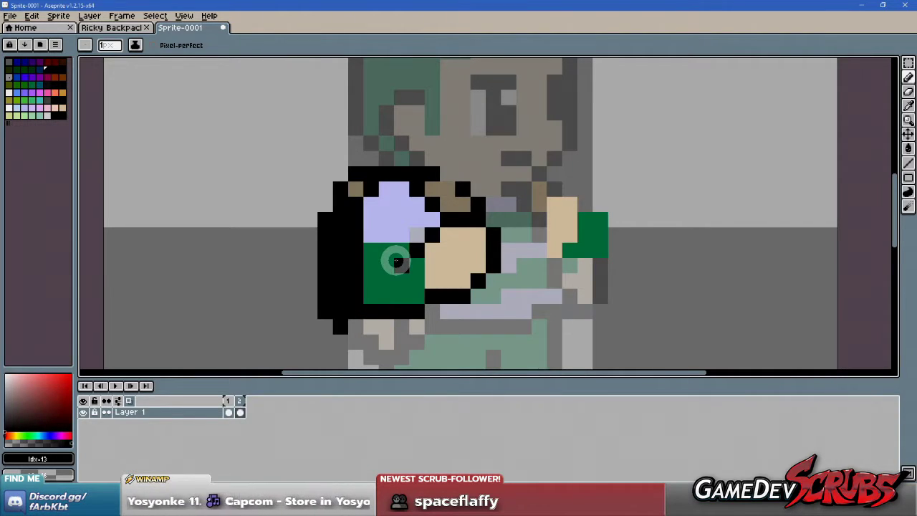
key(b)
drag(341, 222, 342, 303)
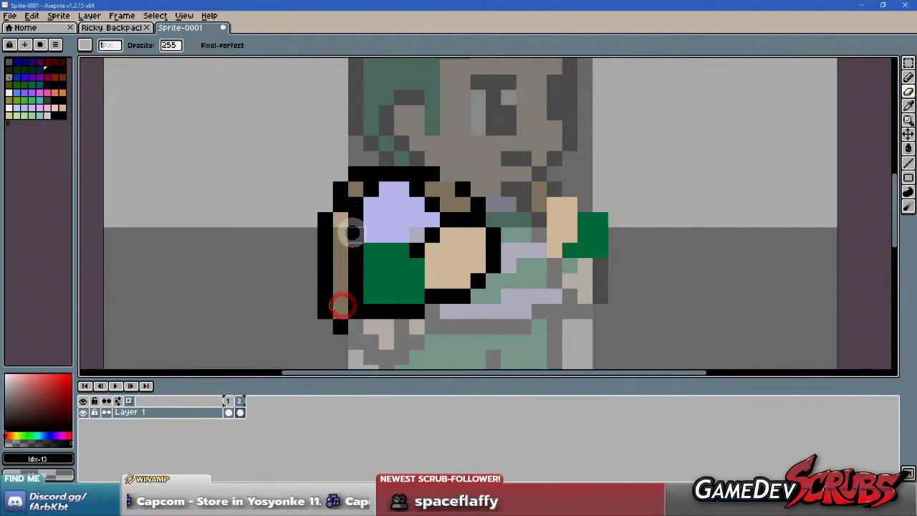
alt+click(373, 189)
click(372, 207)
scroll(444, 215, down, 1)
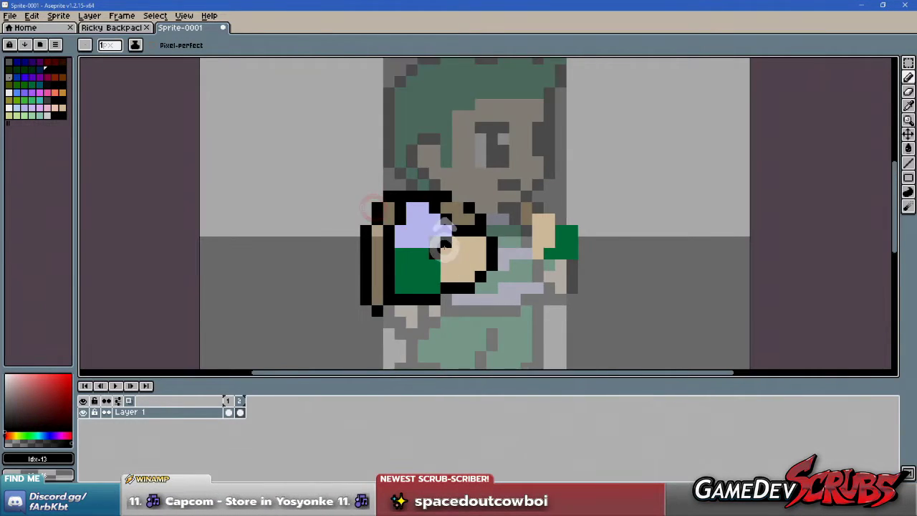
- Pick the lavender from the near shoulder and fill the remaining gap pixel beside the hand
scroll(429, 222, up, 1)
alt+click(420, 224)
click(430, 237)
scroll(586, 306, down, 2)
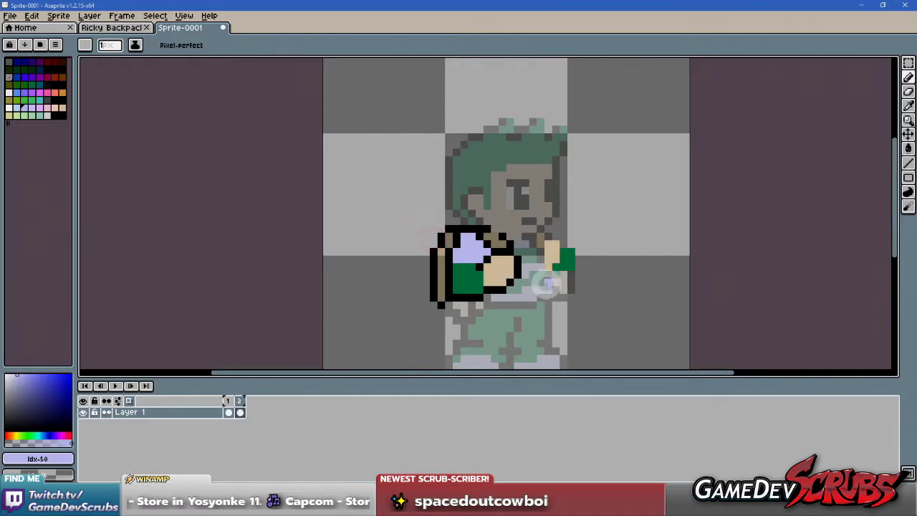
scroll(453, 305, up, 1)
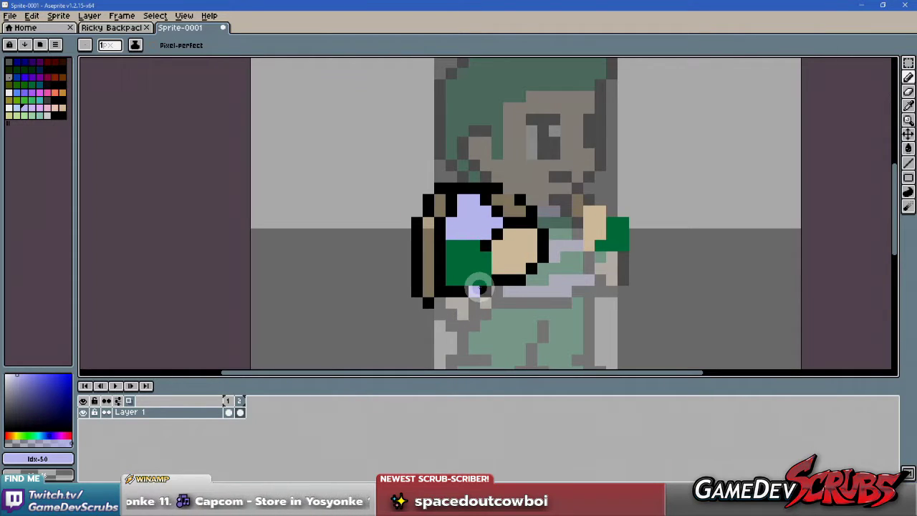
- Compare with frame 1 and draw the backpack's bottom edge in black below the near arm on frame 2
scroll(477, 301, up, 4)
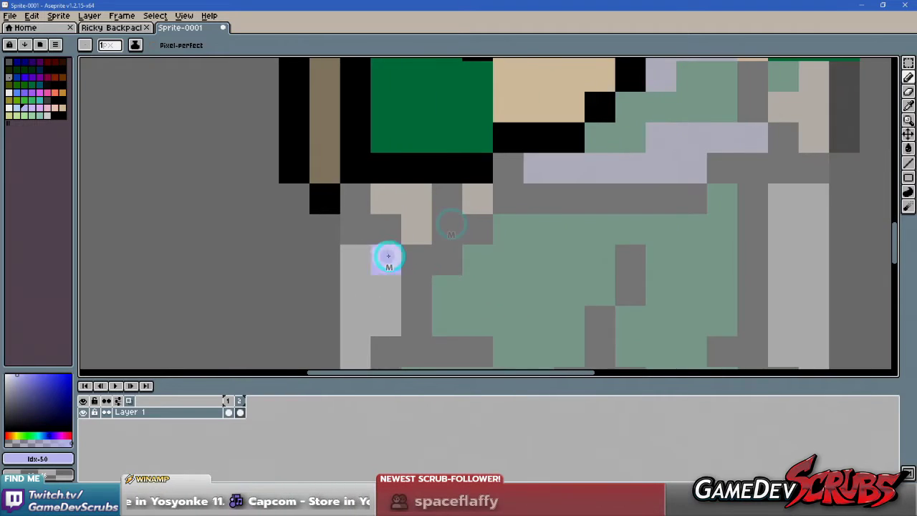
click(228, 405)
click(242, 406)
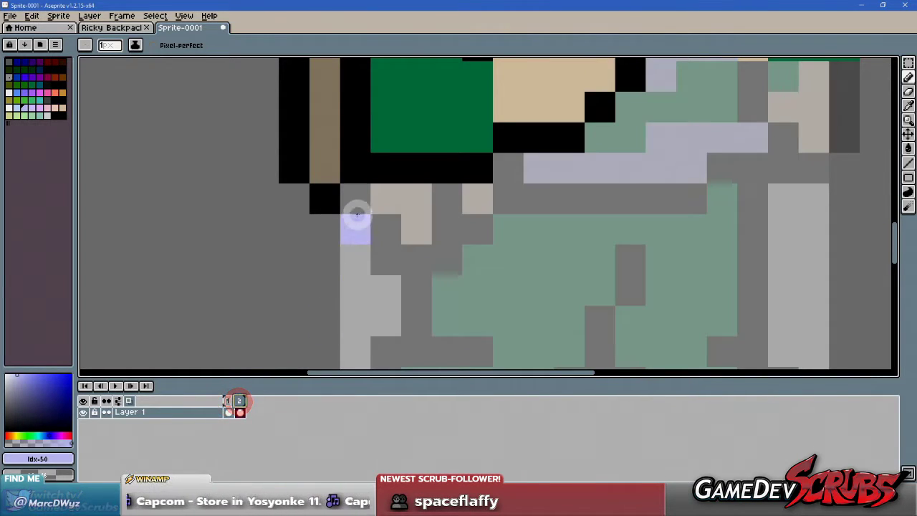
alt+click(328, 199)
mouse_move(349, 199)
mouse_down()
mouse_move(357, 224)
mouse_move(436, 224)
mouse_up()
key(ctrl+z)
scroll(436, 224, down, 4)
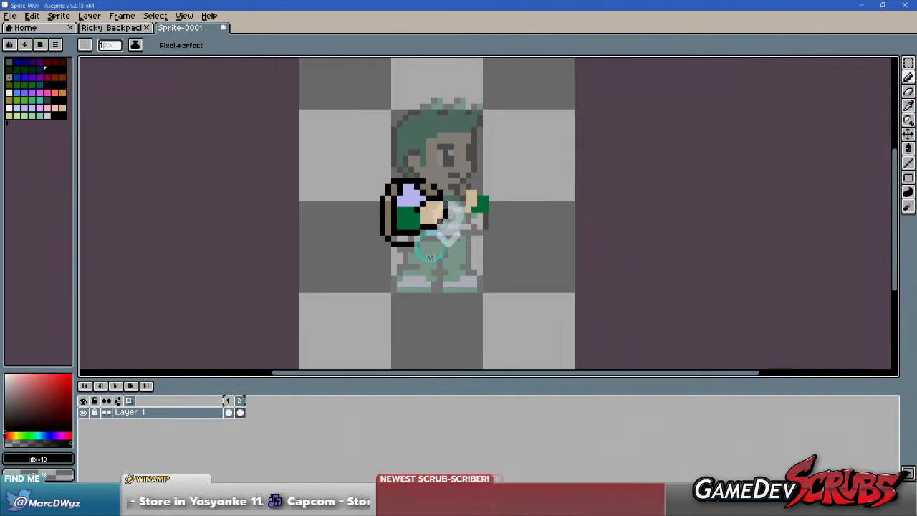
- Trace the back of the head and the nape in black over the onion skin
scroll(449, 217, up, 1)
scroll(458, 225, up, 4)
scroll(416, 207, up, 1)
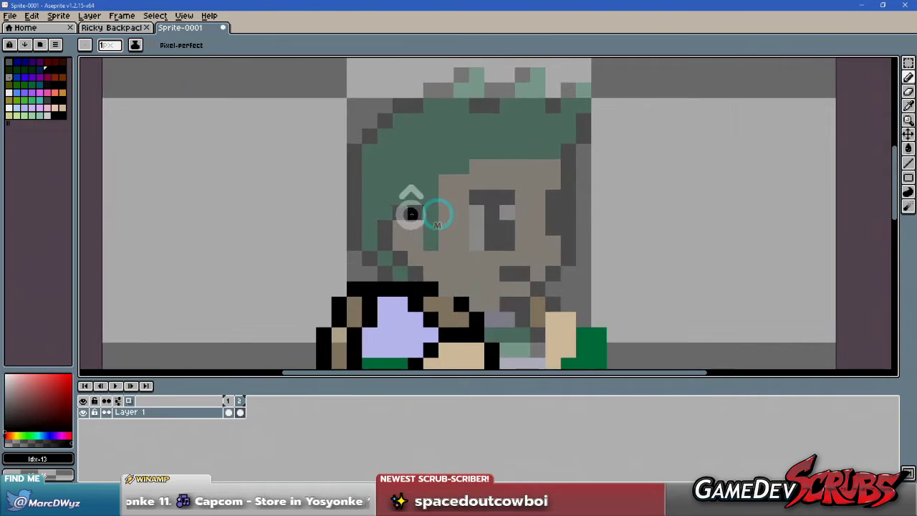
drag(352, 164, 357, 245)
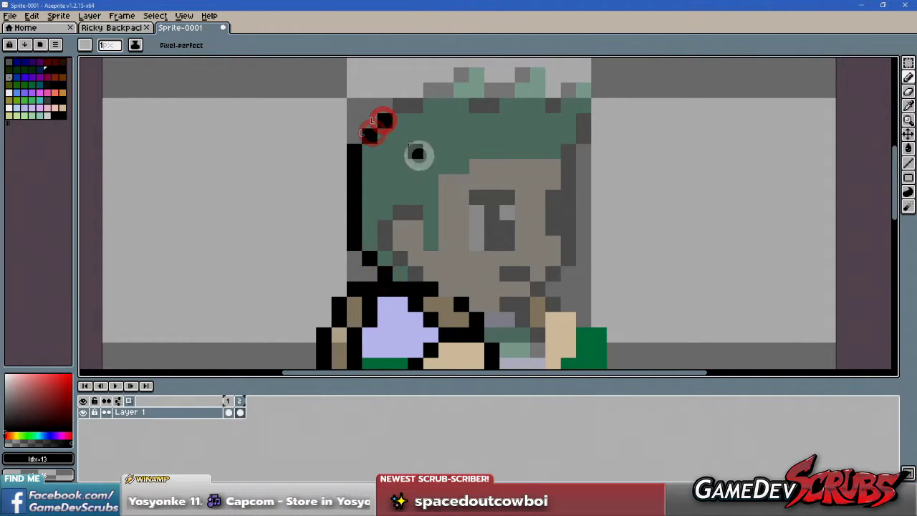
- Outline the collar, the chin and the front backpack strap in black beside the far hand
scroll(379, 117, down, 4)
scroll(318, 210, up, 4)
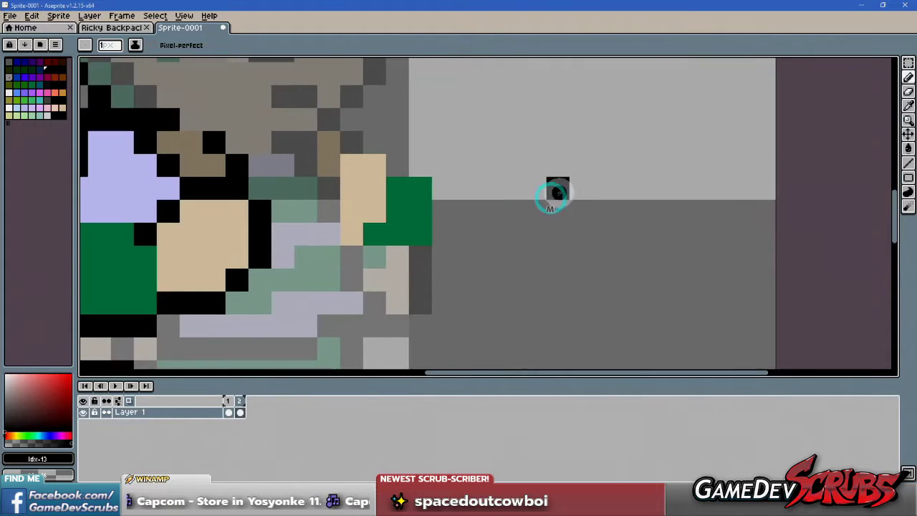
drag(426, 193, 526, 193)
click(410, 162)
click(387, 136)
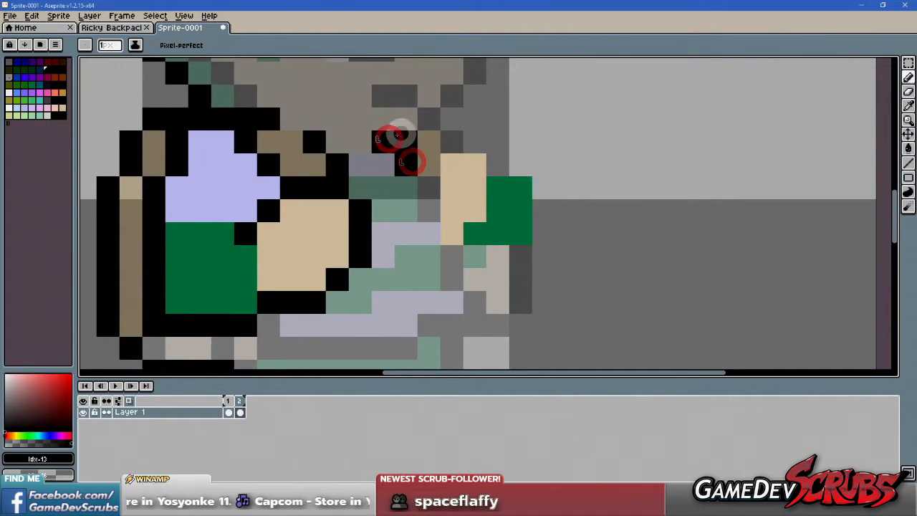
click(429, 119)
click(451, 96)
click(451, 142)
click(429, 188)
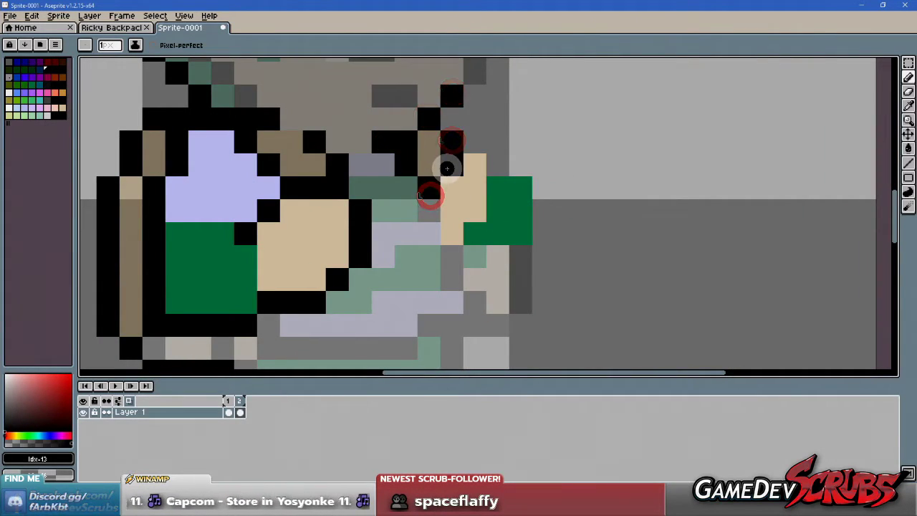
- Outline the far hand in black on all sides, closing it off from the torso and the green sleeve
click(448, 168)
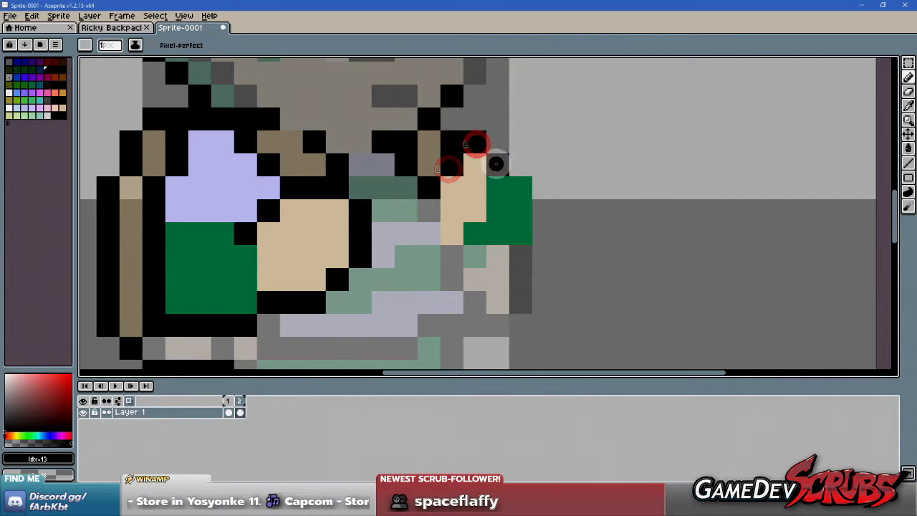
drag(495, 164, 495, 208)
click(471, 233)
click(434, 215)
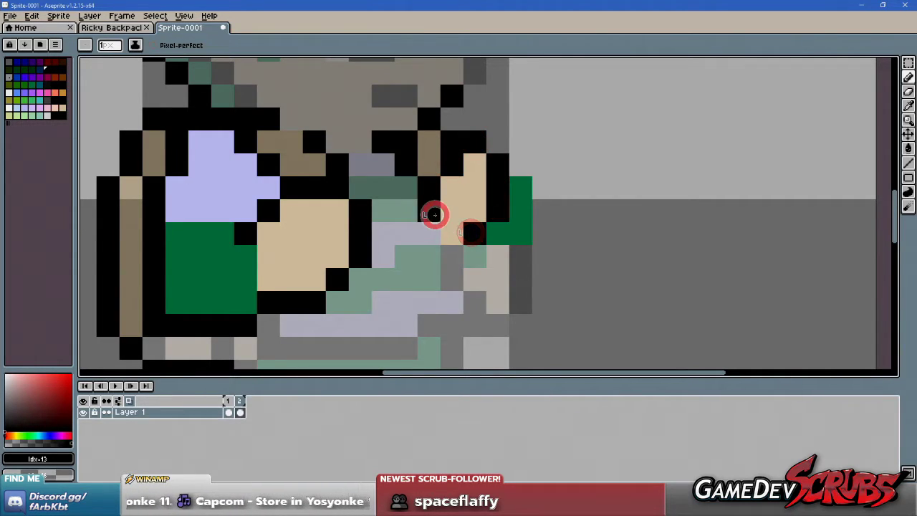
click(430, 232)
click(452, 252)
- Try outlining the green far sleeve in black around the outer side of the far hand
scroll(501, 250, down, 1)
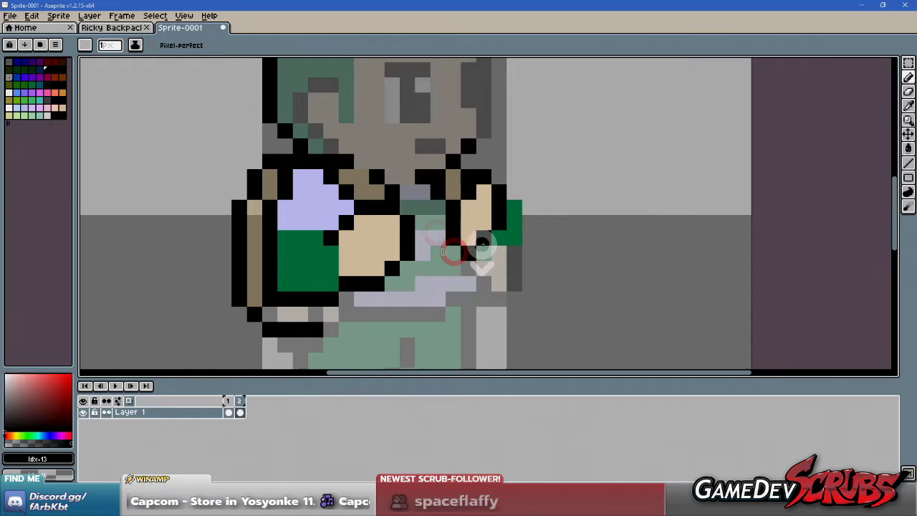
click(511, 190)
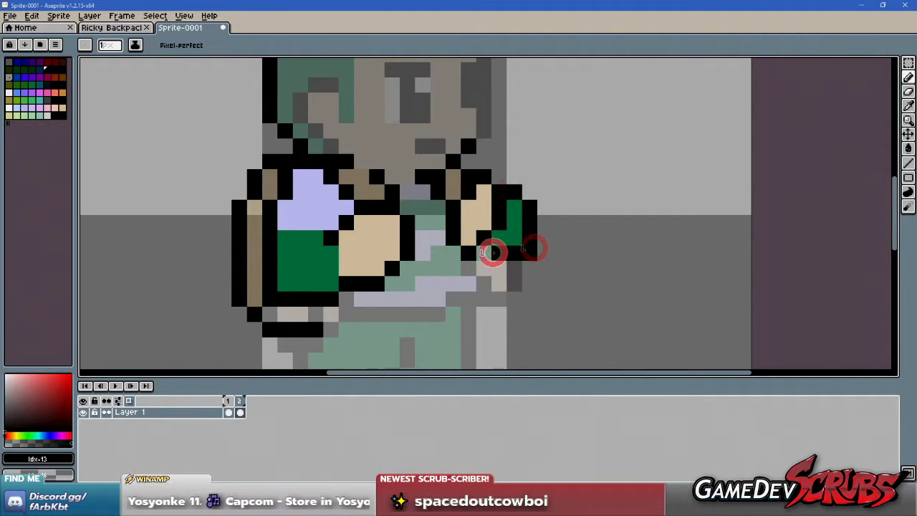
scroll(534, 258, down, 5)
scroll(502, 260, up, 6)
drag(497, 260, 573, 245)
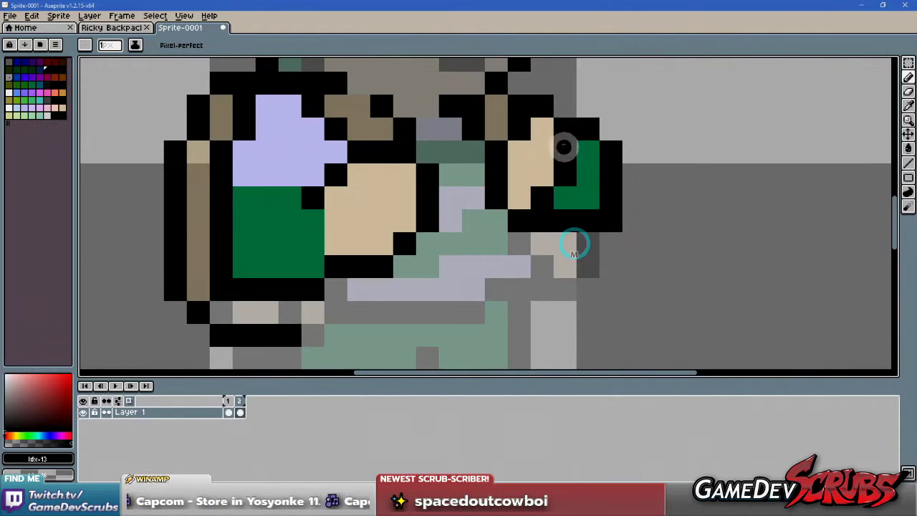
key(v)
scroll(573, 245, down, 3)
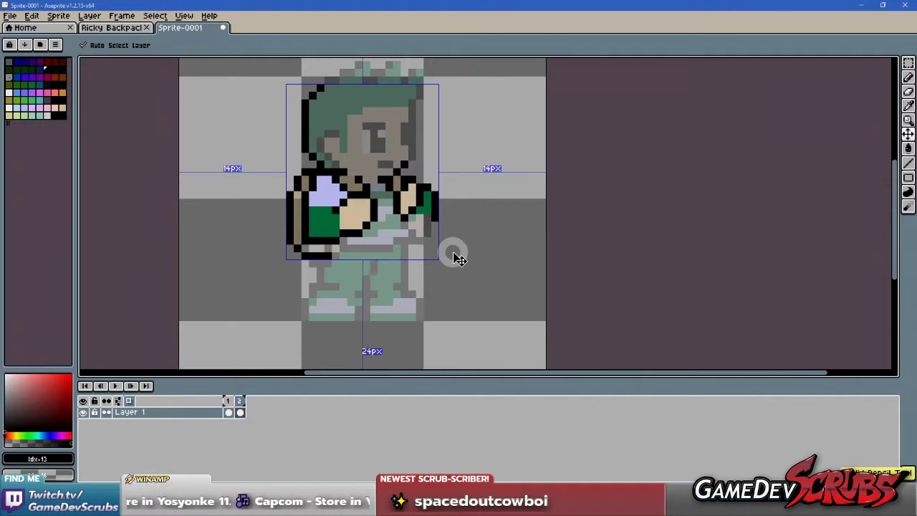
- Pick the sleeve green and extend the far sleeve downward below the far hand
key(b)
scroll(518, 239, up, 4)
alt+click(484, 156)
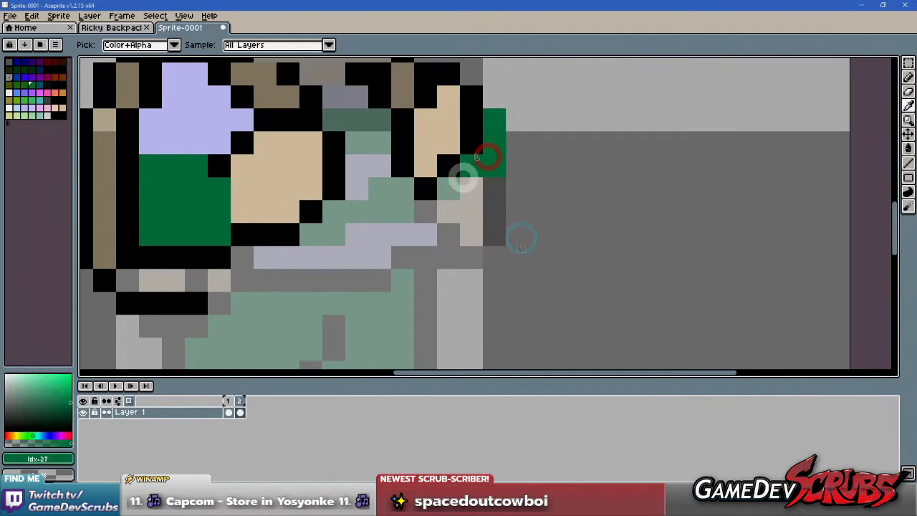
click(474, 192)
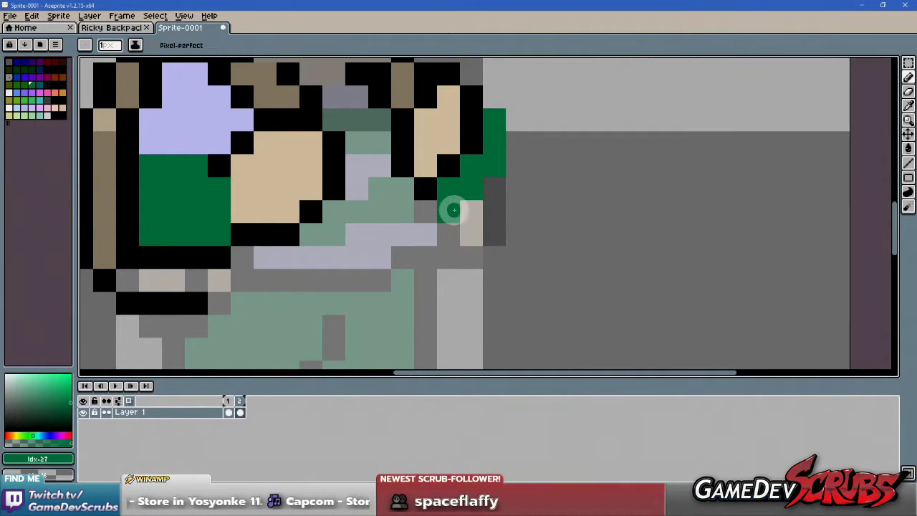
- Pick black, outline the outer and lower edges of the far sleeve, and erase the surplus corner pixel
alt+click(476, 133)
mouse_move(493, 120)
mouse_down()
mouse_move(496, 203)
mouse_move(477, 231)
mouse_move(482, 241)
mouse_move(518, 240)
mouse_up()
click(472, 234)
scroll(485, 240, down, 4)
scroll(523, 238, up, 4)
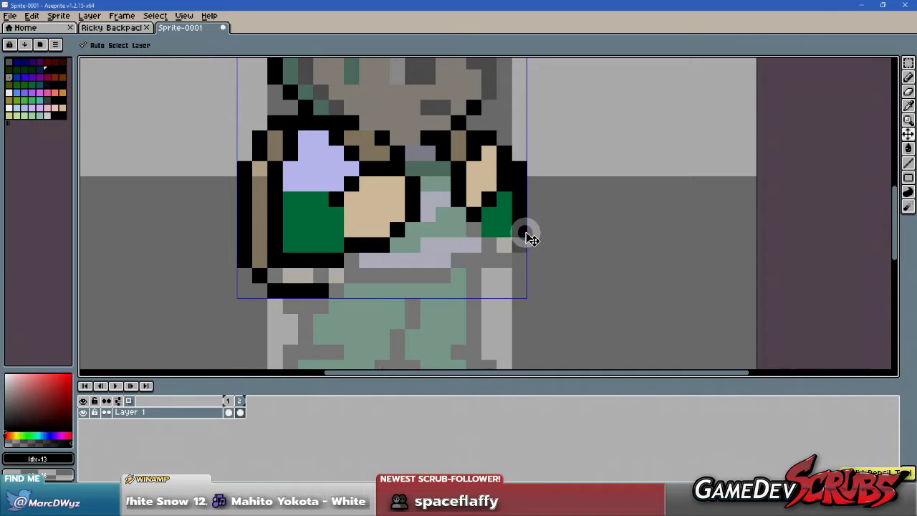
click(504, 231)
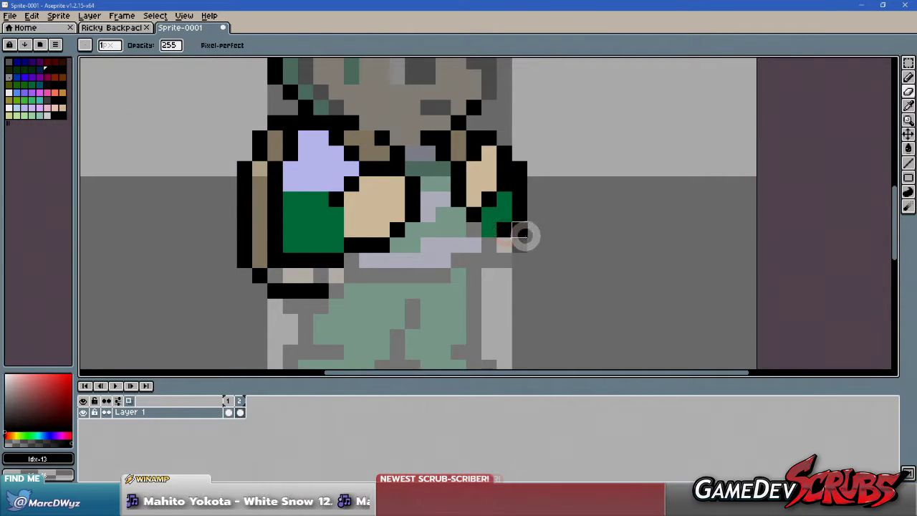
click(524, 236)
- Select the far hand with its sleeve, move it one pixel to the right, and clear the selection
scroll(563, 246, down, 1)
scroll(545, 237, down, 1)
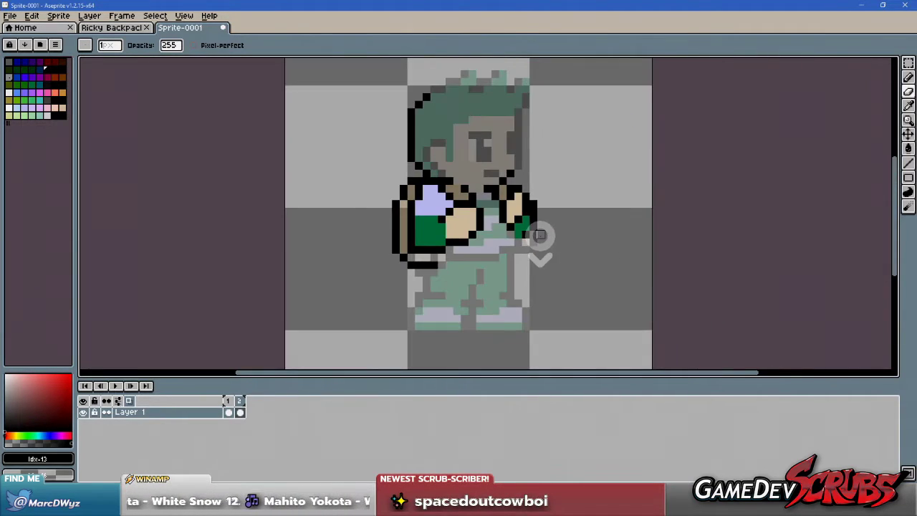
scroll(527, 240, up, 1)
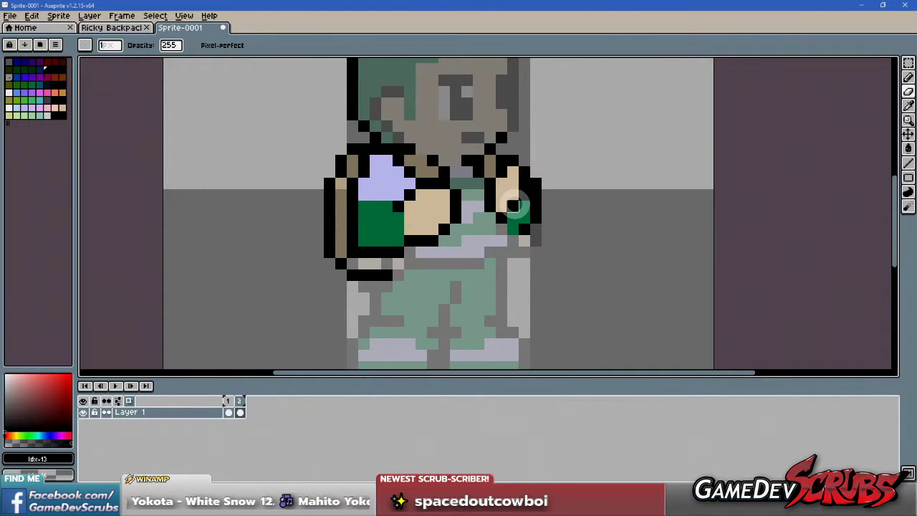
key(m)
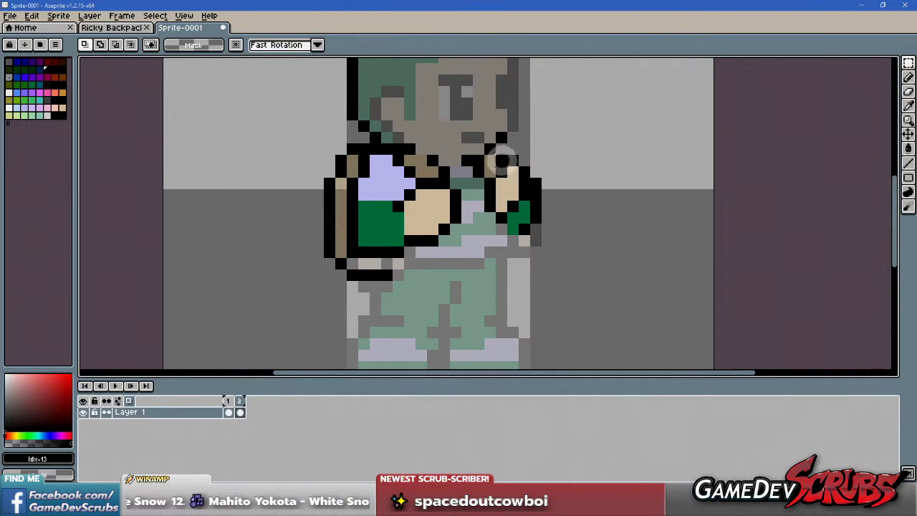
drag(504, 159, 538, 224)
click(514, 234)
click(625, 212)
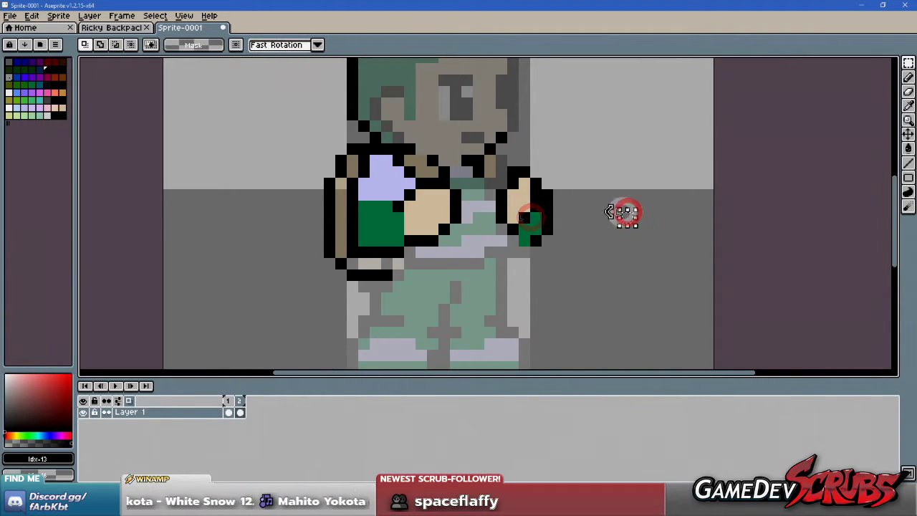
- Lower the far hand's top outline with a black line across the chest and blacken the pixels along its lower edge
scroll(529, 212, up, 1)
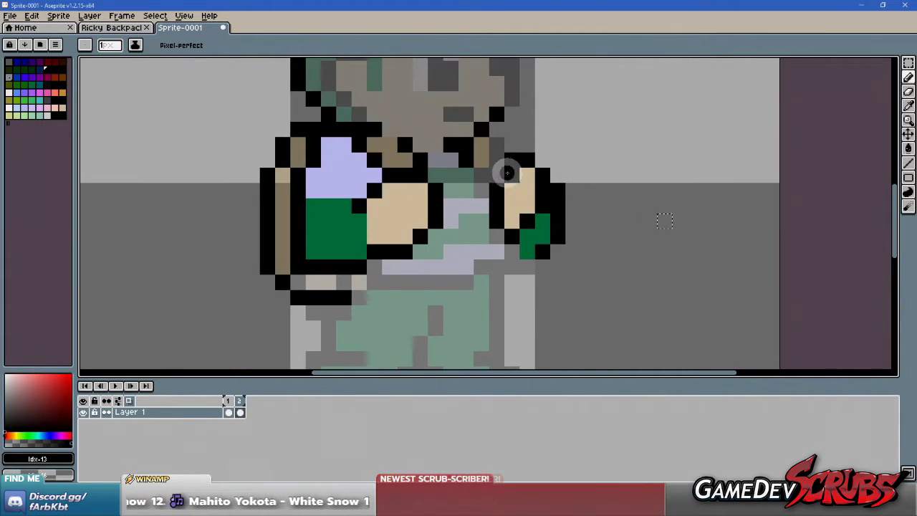
key(i)
click(513, 180)
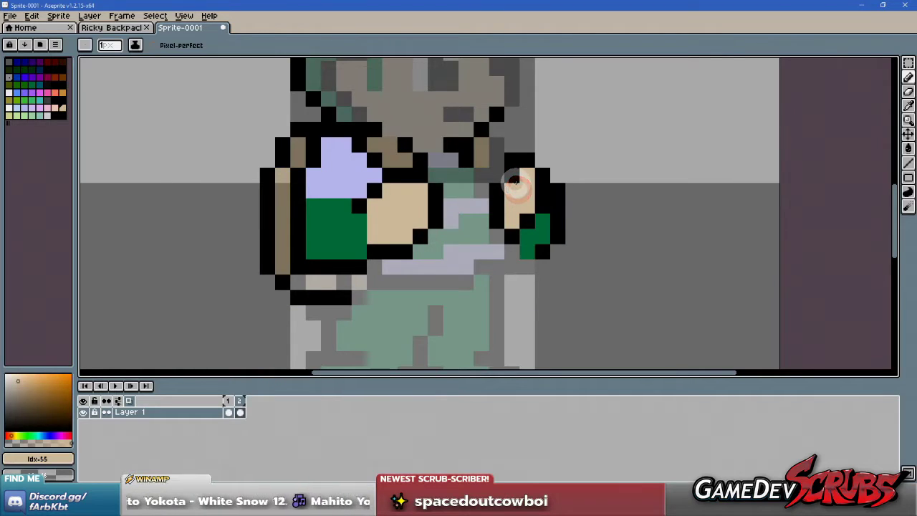
key(b)
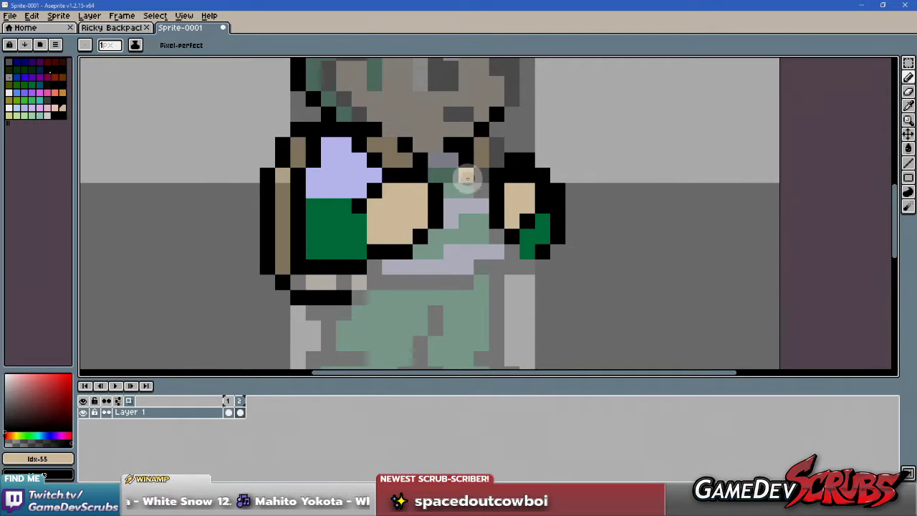
drag(394, 178, 587, 179)
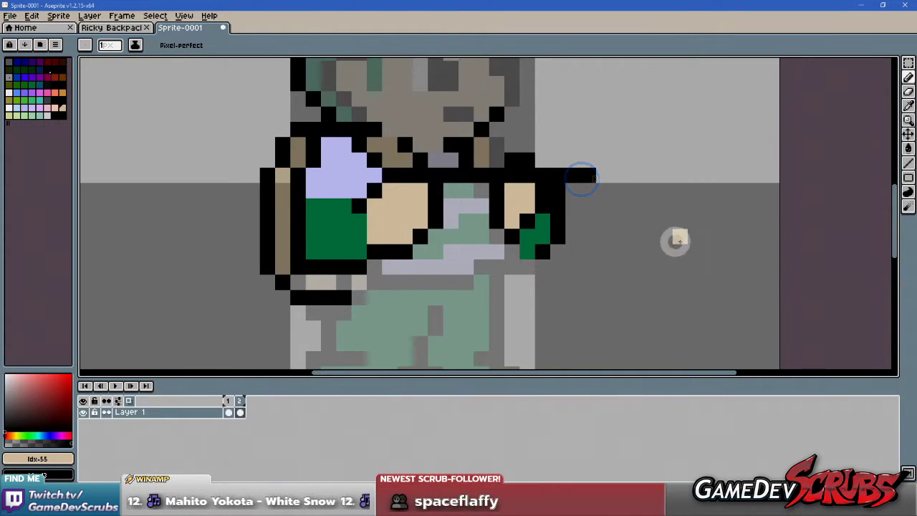
click(528, 225)
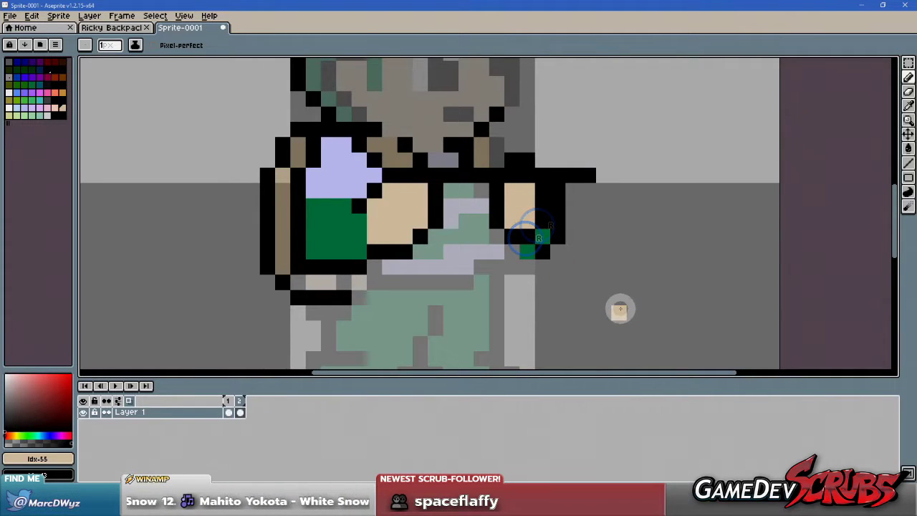
- Erase the surplus black line across the chest and beyond the arm, plus the old outline above the far hand
key(e)
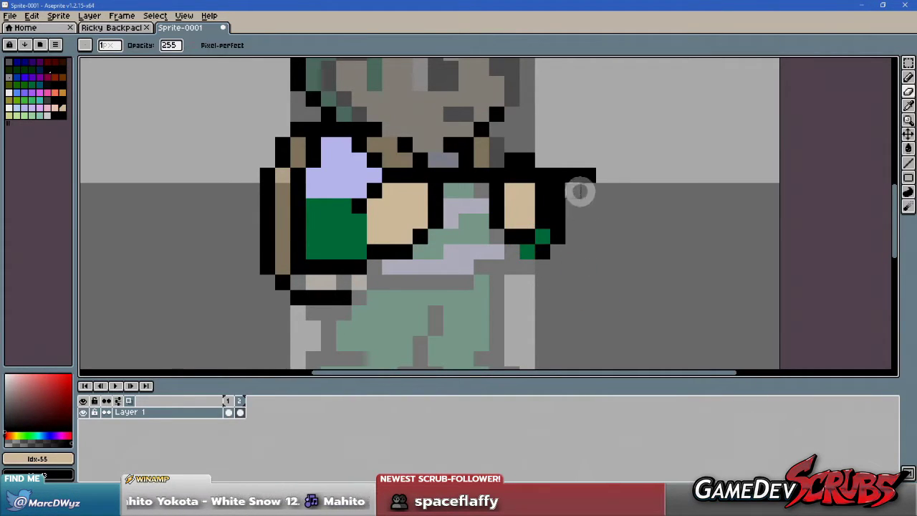
click(559, 157)
drag(451, 184, 473, 177)
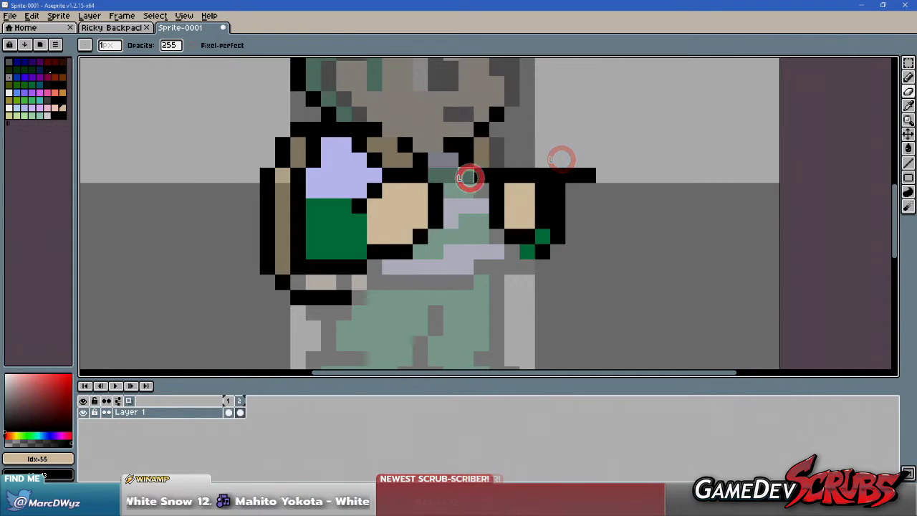
drag(553, 178, 595, 178)
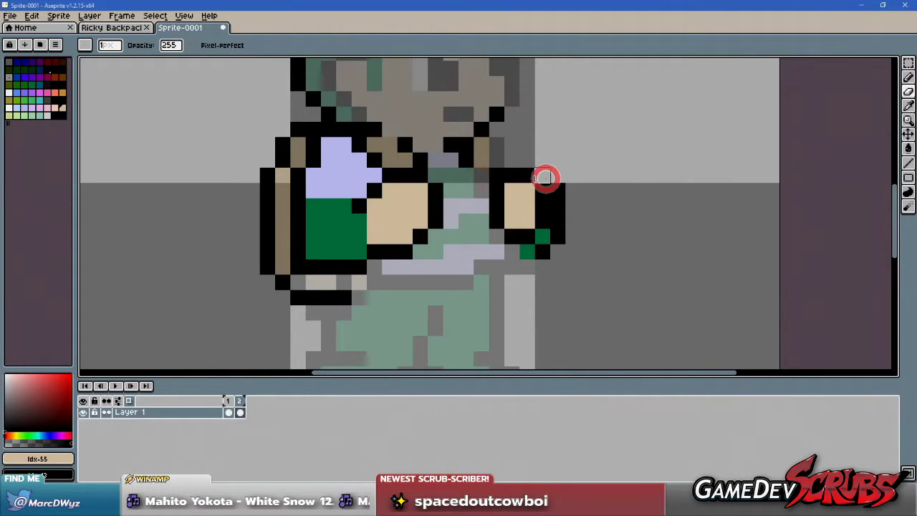
drag(629, 262, 513, 208)
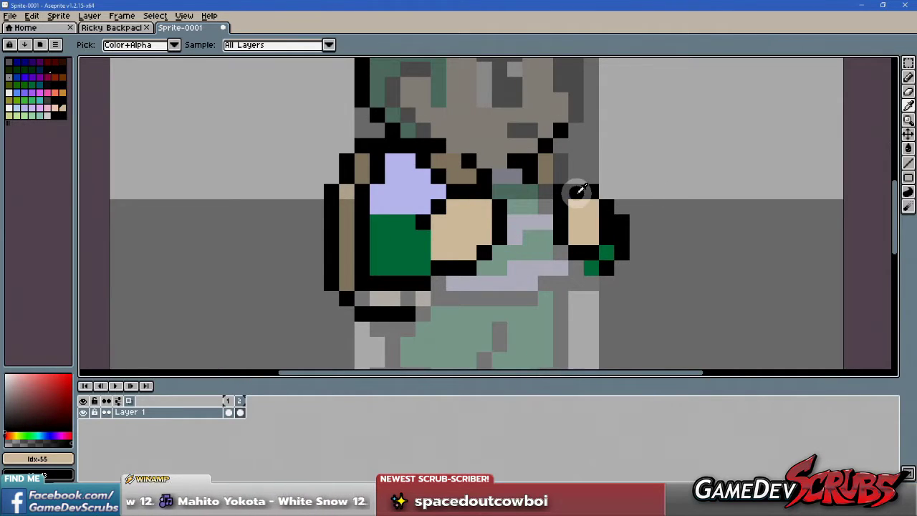
- Outline the front backpack strap in black and fill both visible strap pieces on frame 2 with the orange from frame 1
alt+click(577, 192)
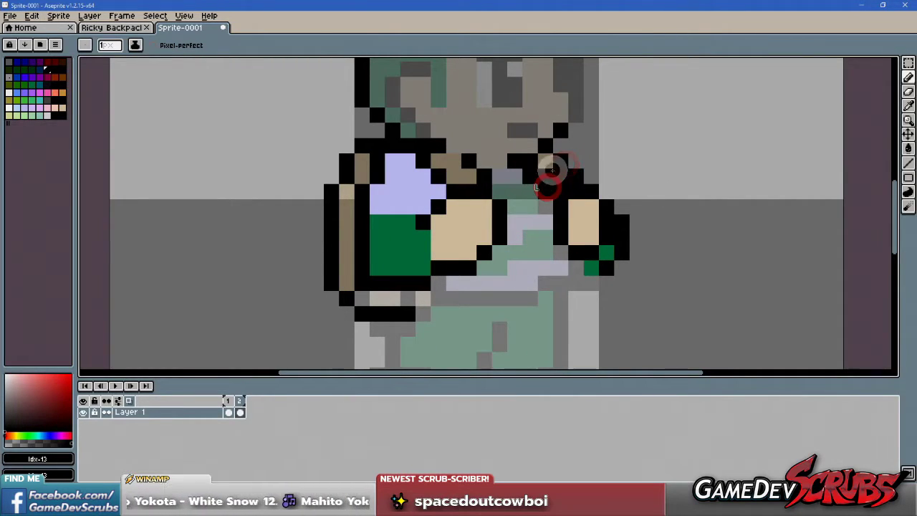
click(227, 412)
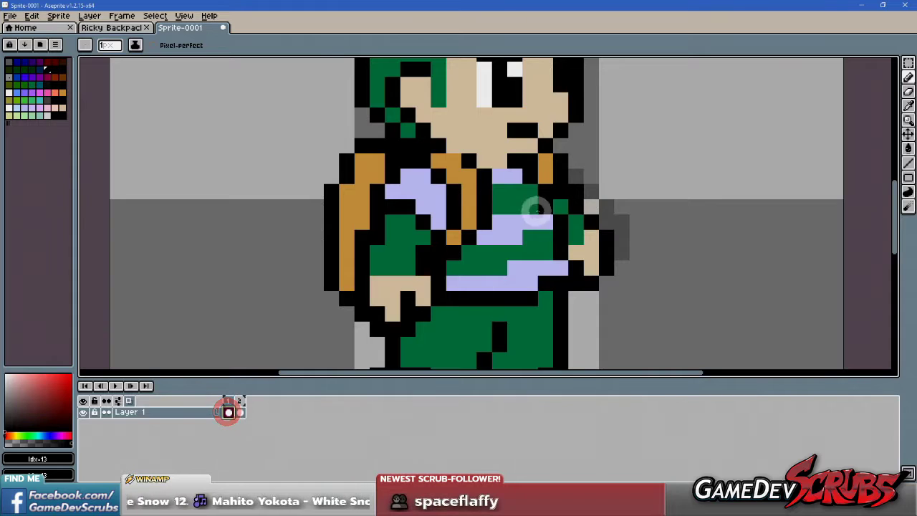
alt+click(469, 192)
click(239, 413)
click(466, 217)
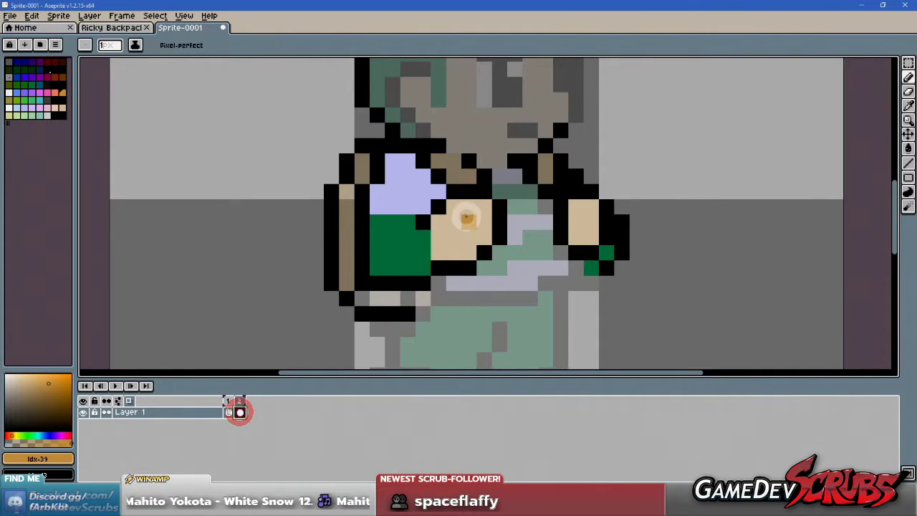
click(439, 161)
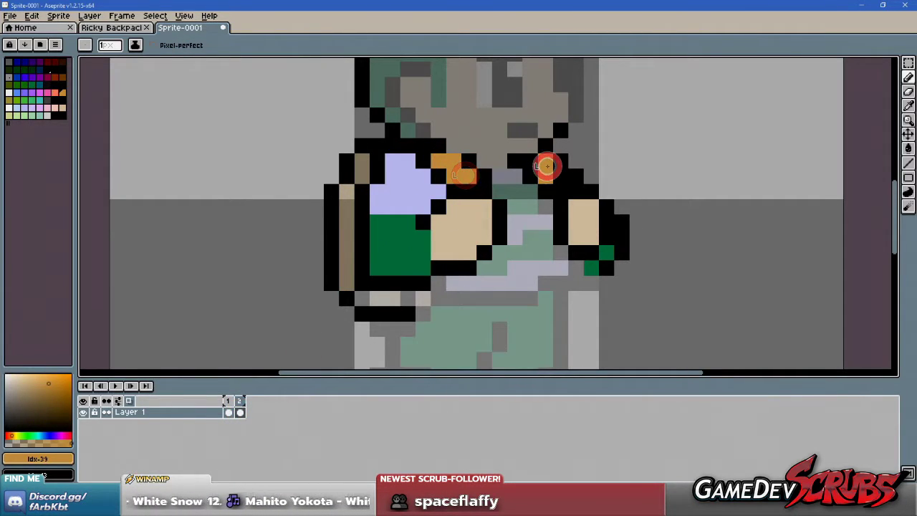
click(229, 401)
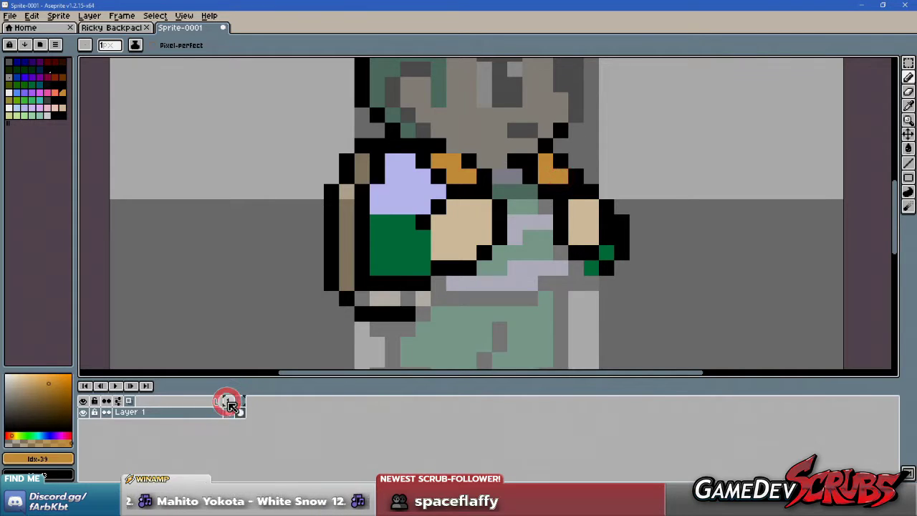
click(239, 406)
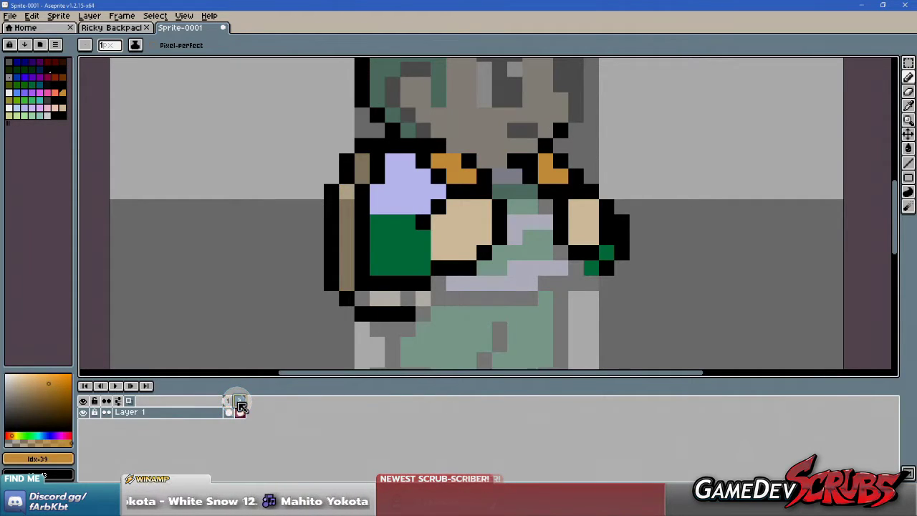
- Pick the sleeve green, touch up the bottom of the far sleeve, and outline its underside in black
scroll(425, 283, down, 3)
scroll(424, 268, up, 3)
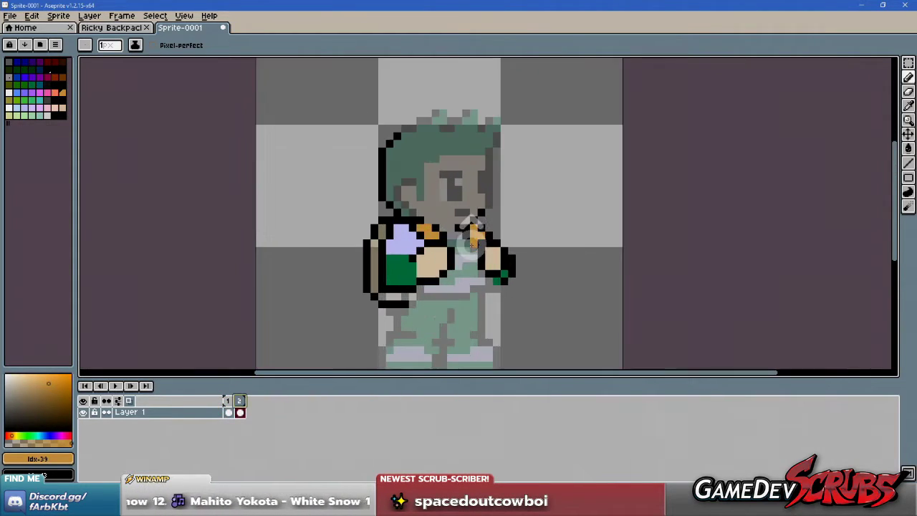
scroll(506, 226, up, 3)
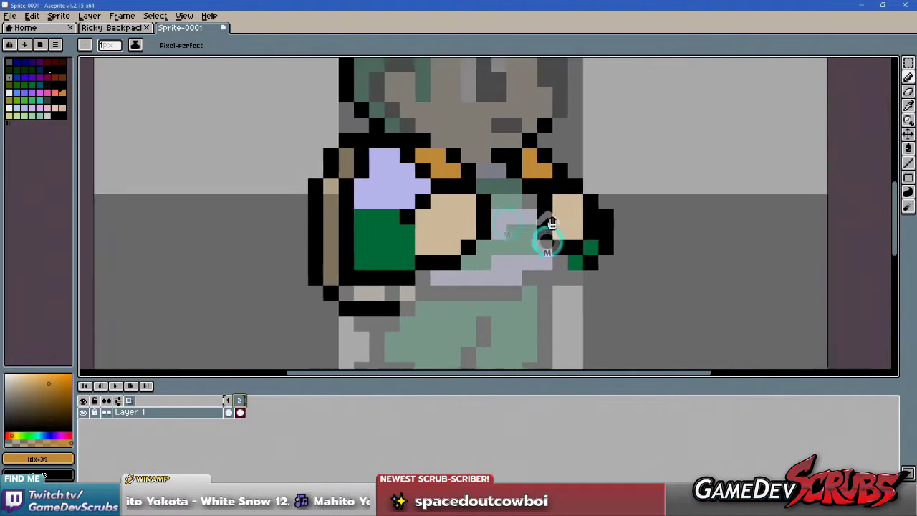
alt+click(610, 194)
click(588, 200)
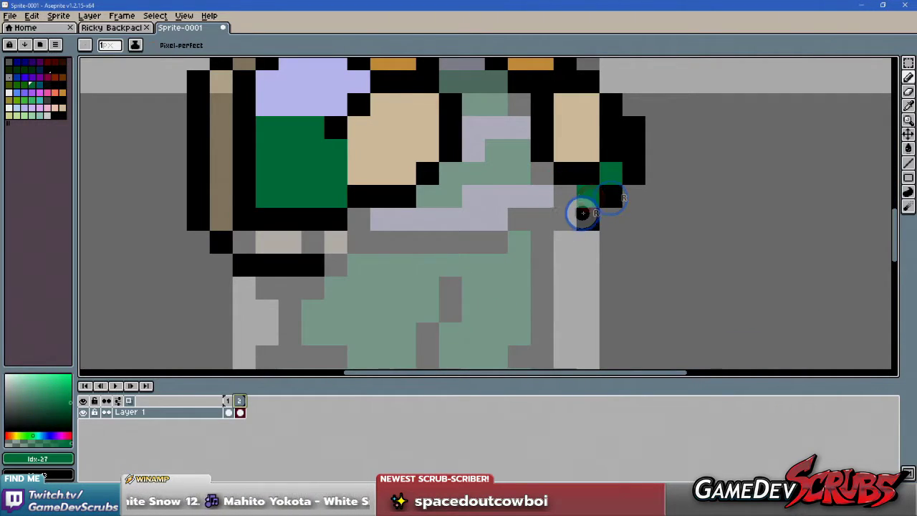
- Draw the black outline along the shirt's lower hem from the front arm back to the backpack
mouse_move(562, 199)
mouse_down()
mouse_move(535, 225)
mouse_move(492, 238)
mouse_move(358, 238)
mouse_move(364, 220)
mouse_move(359, 243)
mouse_move(375, 264)
mouse_move(375, 251)
mouse_move(466, 245)
mouse_up()
scroll(373, 256, down, 1)
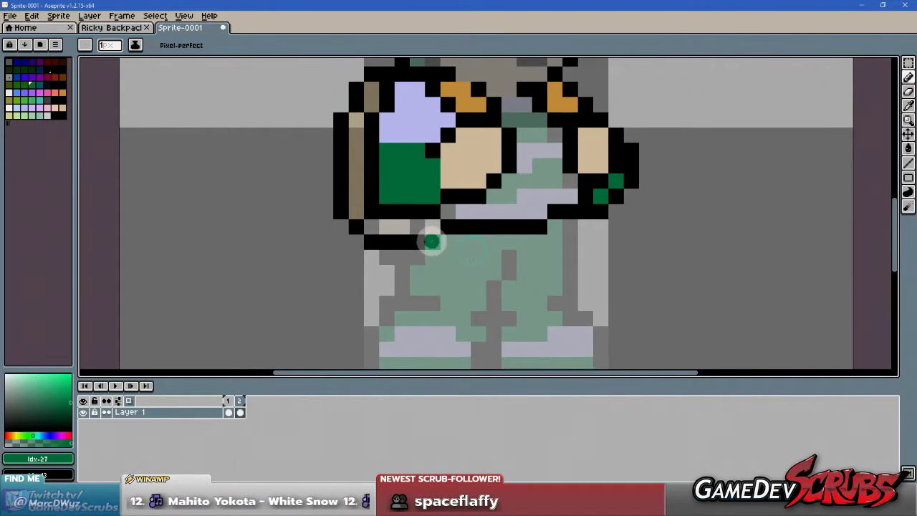
scroll(432, 242, down, 2)
scroll(513, 256, up, 1)
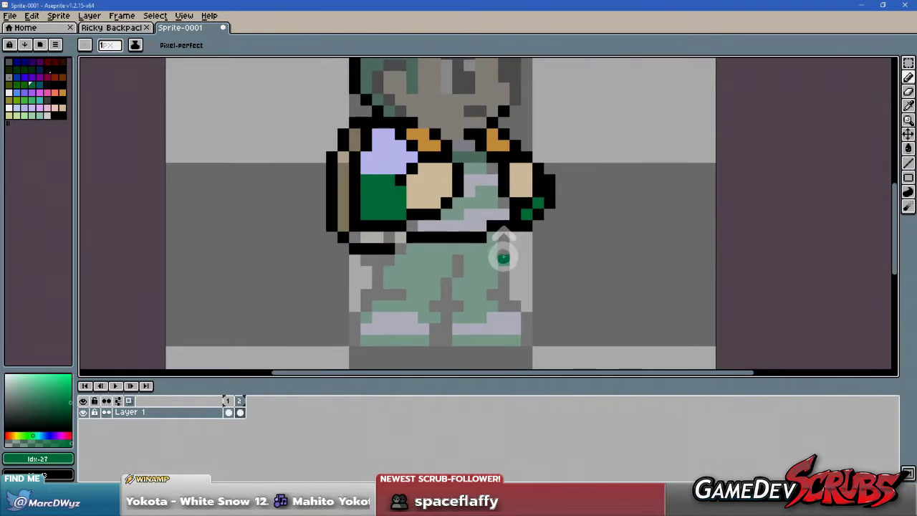
scroll(479, 226, down, 1)
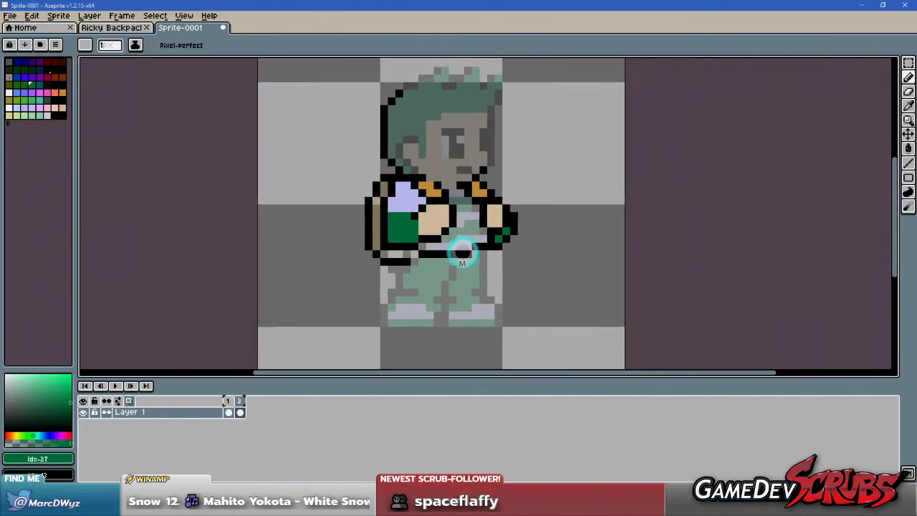
- Switch to Paint Shop Pro to examine Mario's walking frame, and clear the selection around the first two frames
key(alt+Tab)
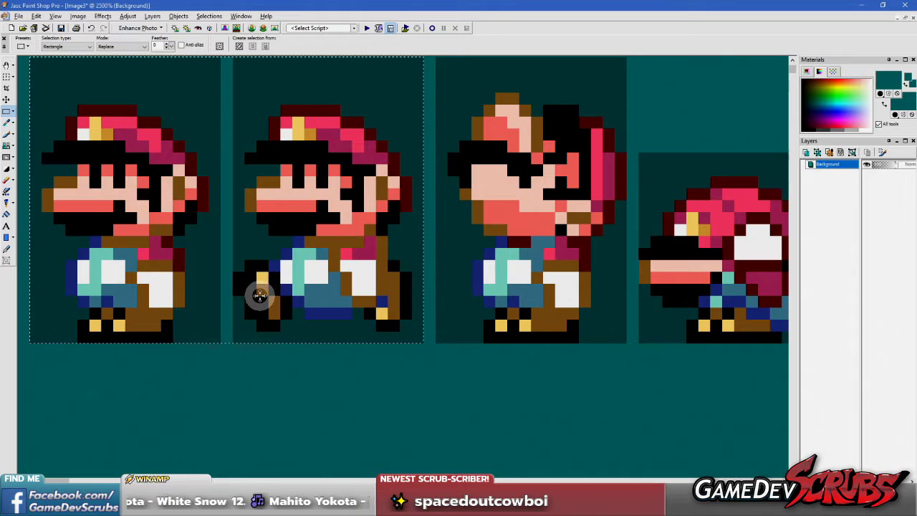
click(341, 349)
key(ctrl+d)
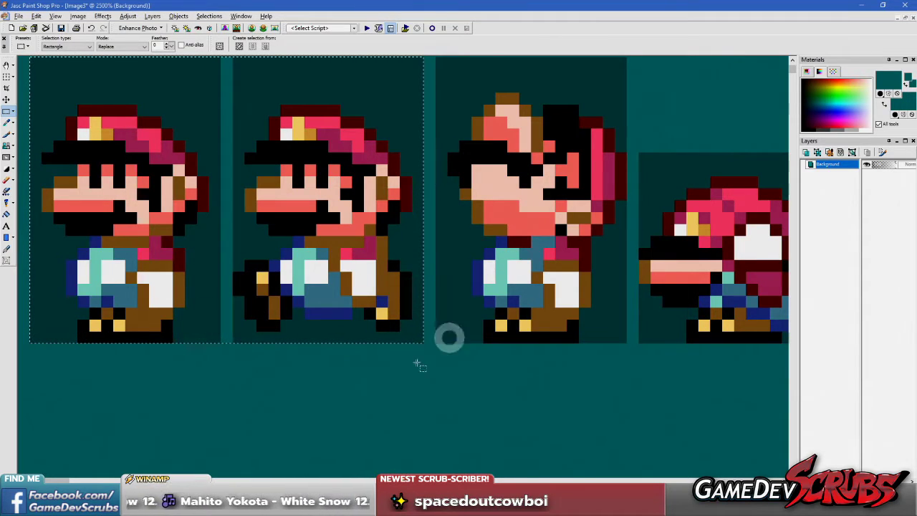
- Switch back to Aseprite and paint the backpack's dimmed back edge and underside in the shoulder strap's orange (index 39)
key(alt+Tab)
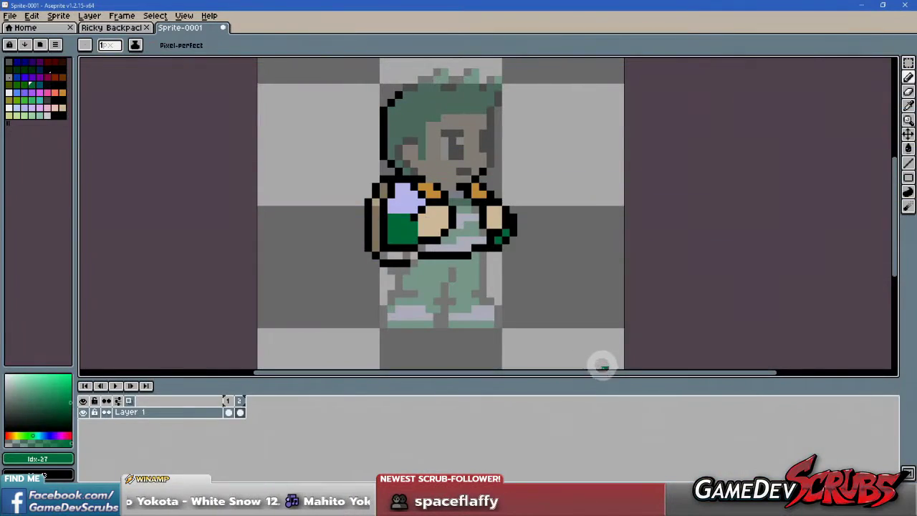
scroll(490, 294, up, 3)
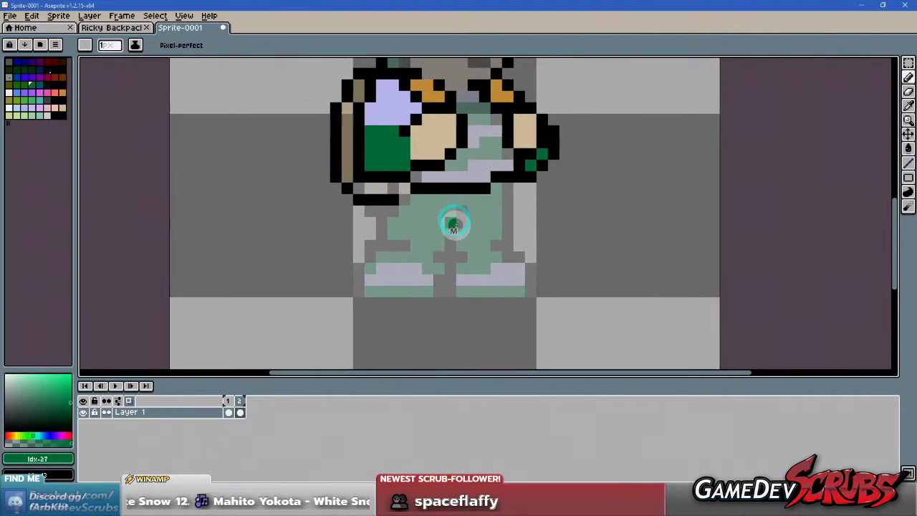
scroll(459, 226, down, 1)
scroll(457, 219, up, 1)
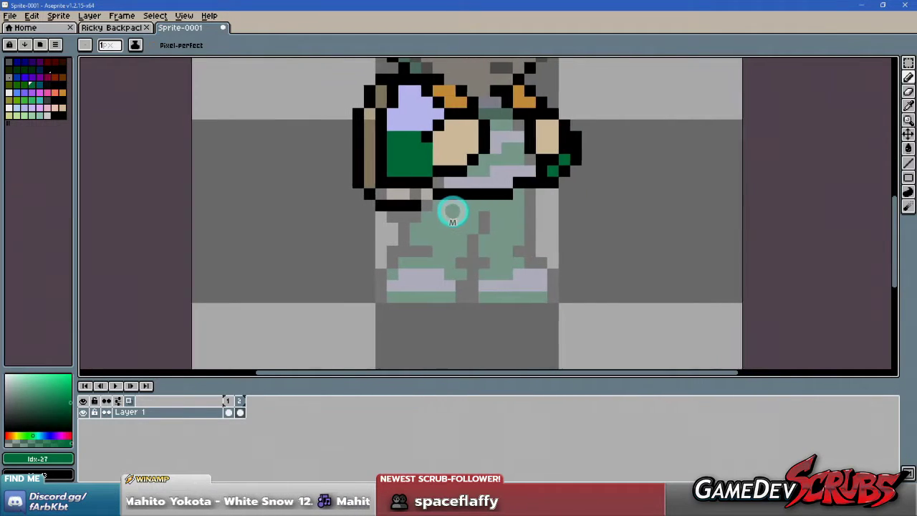
alt+click(449, 95)
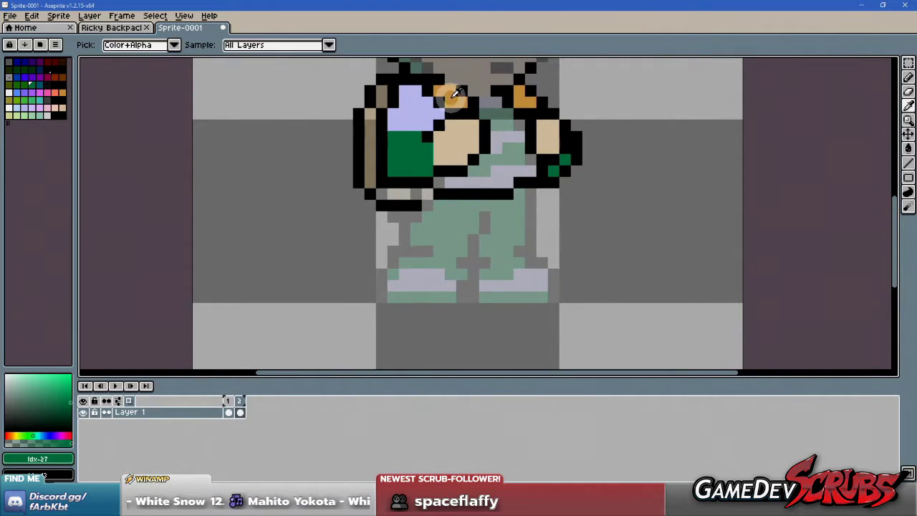
mouse_move(370, 98)
mouse_down()
mouse_move(372, 178)
mouse_move(383, 191)
mouse_move(423, 194)
mouse_up()
scroll(430, 201, down, 1)
scroll(459, 215, up, 1)
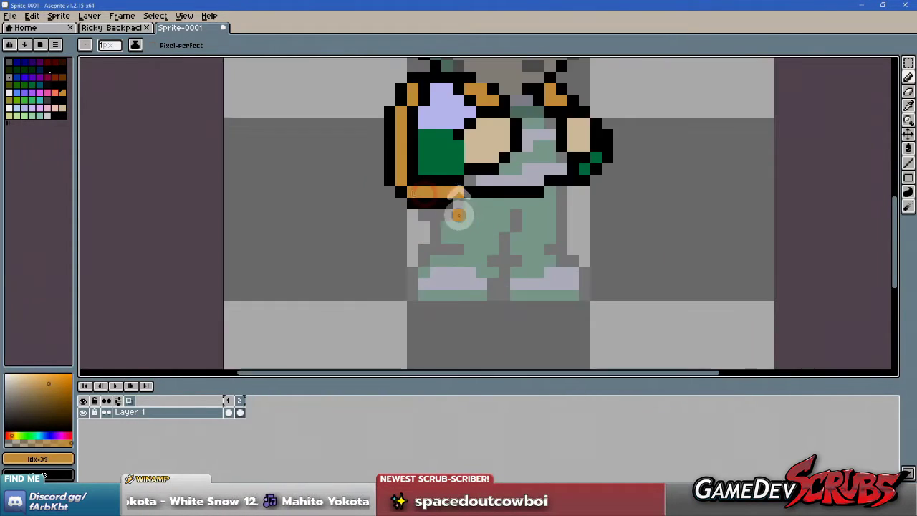
scroll(493, 250, down, 2)
scroll(493, 251, up, 2)
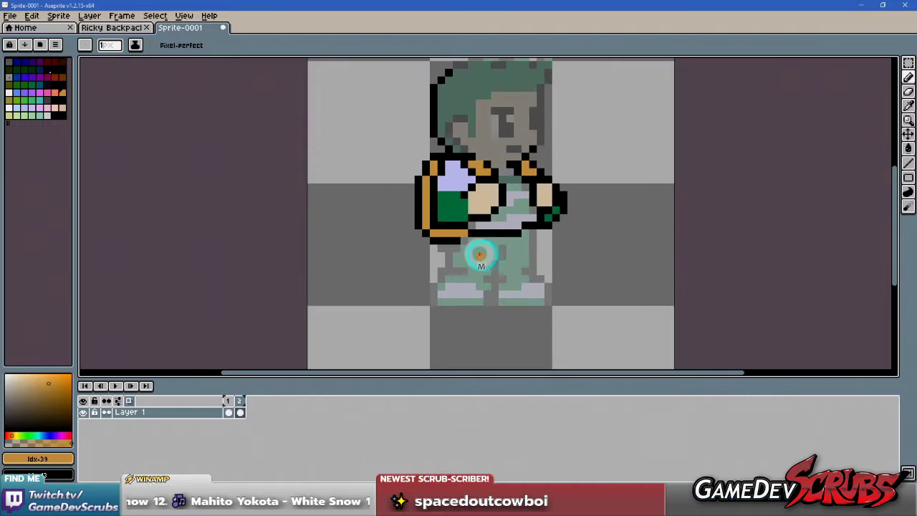
- Fill the dimmed green areas of the shirt's front, between the two arms, with the sleeve's green (index 27)
scroll(497, 227, up, 2)
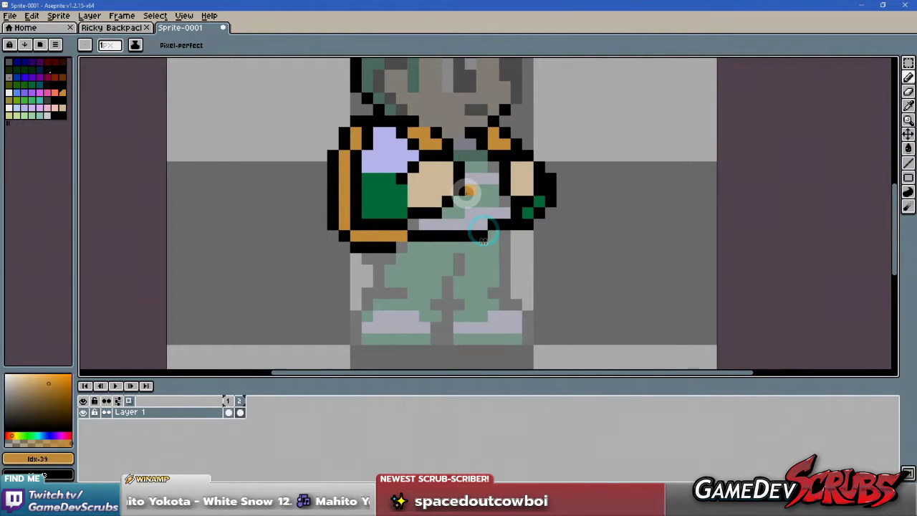
scroll(466, 191, up, 1)
alt+click(349, 202)
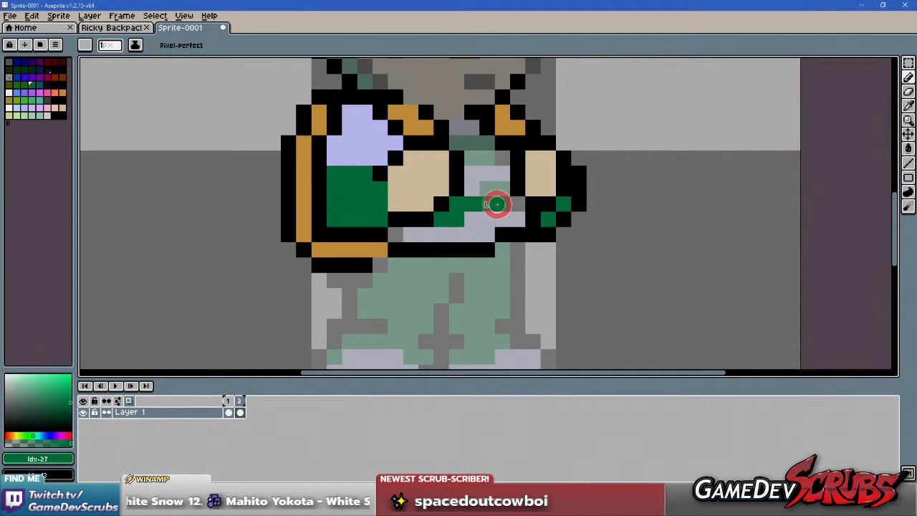
drag(497, 205, 492, 194)
scroll(495, 197, down, 1)
scroll(497, 186, up, 1)
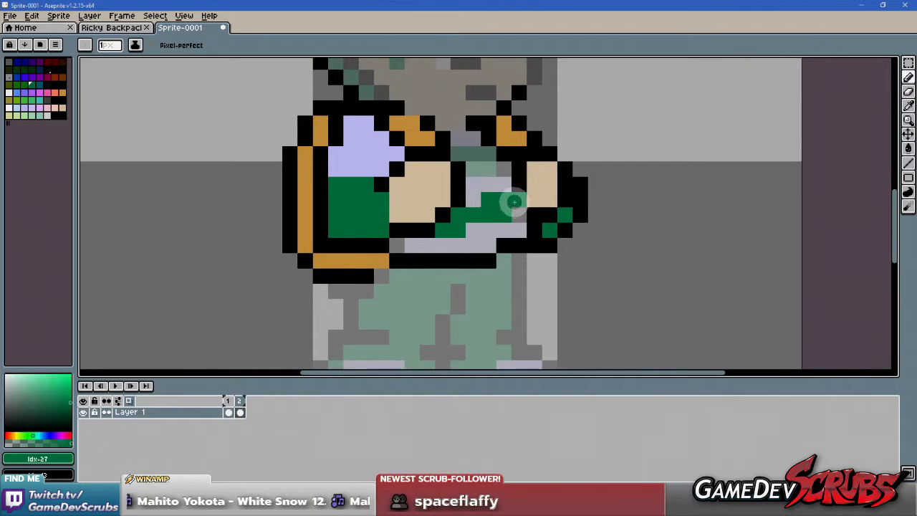
scroll(518, 209, down, 1)
scroll(481, 215, up, 3)
mouse_move(494, 208)
mouse_down()
mouse_move(451, 207)
mouse_move(482, 211)
mouse_up()
scroll(505, 227, down, 3)
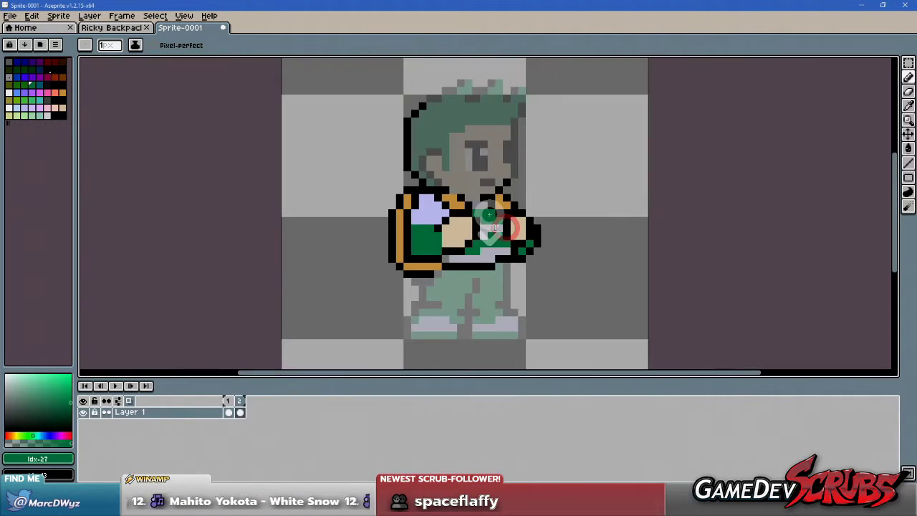
- Paint the shirt collar and the pale chest stripe in the sleeve's lavender (index 50)
scroll(476, 234, up, 3)
alt+click(338, 234)
drag(457, 211, 485, 209)
scroll(497, 290, down, 1)
scroll(497, 290, up, 1)
drag(497, 289, 546, 282)
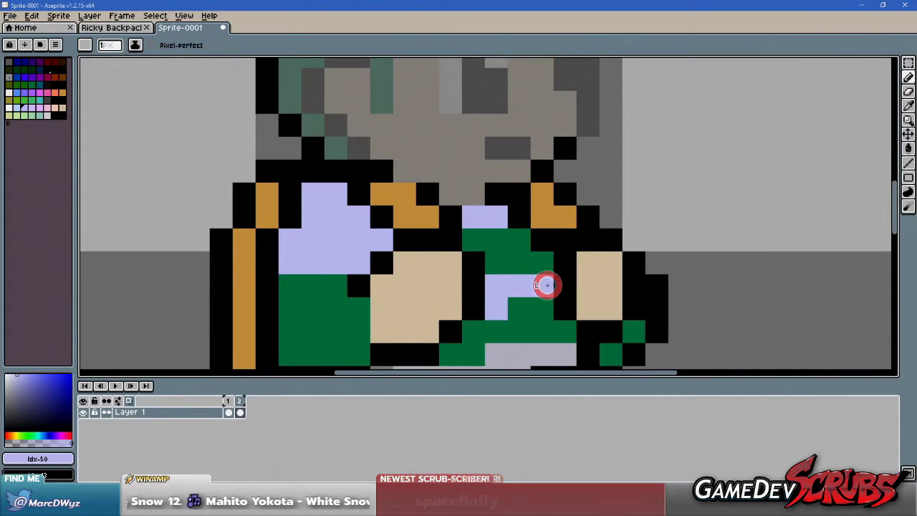
- Paint the pale band above the shirt's lower hem in the same lavender
scroll(547, 283, down, 2)
drag(508, 329, 483, 215)
scroll(484, 249, up, 1)
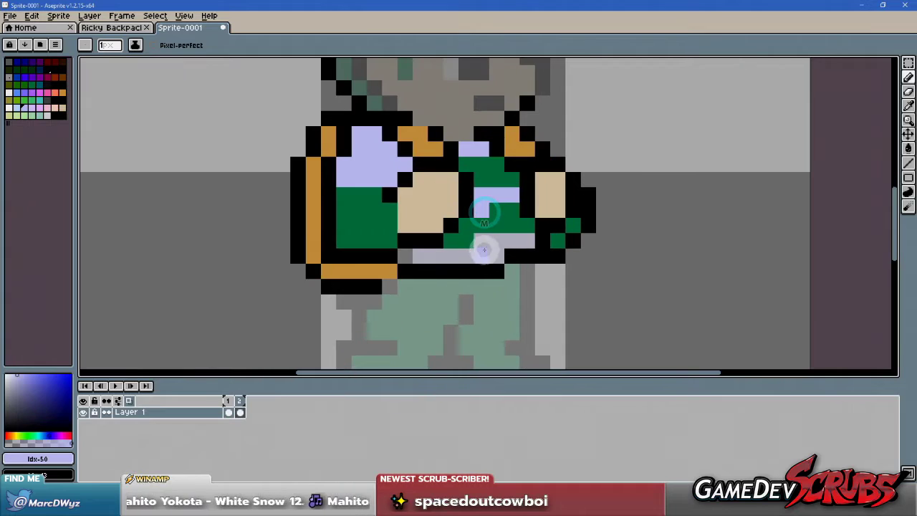
drag(493, 250, 518, 241)
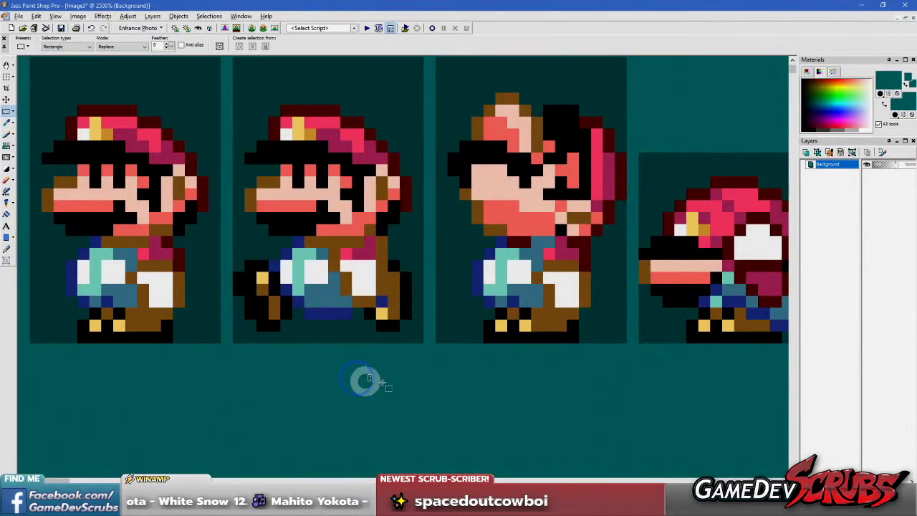
- Examine the first two Mario frames in Paint Shop Pro and the Super Mario World sprite sheet in the browser
drag(436, 378, 71, 112)
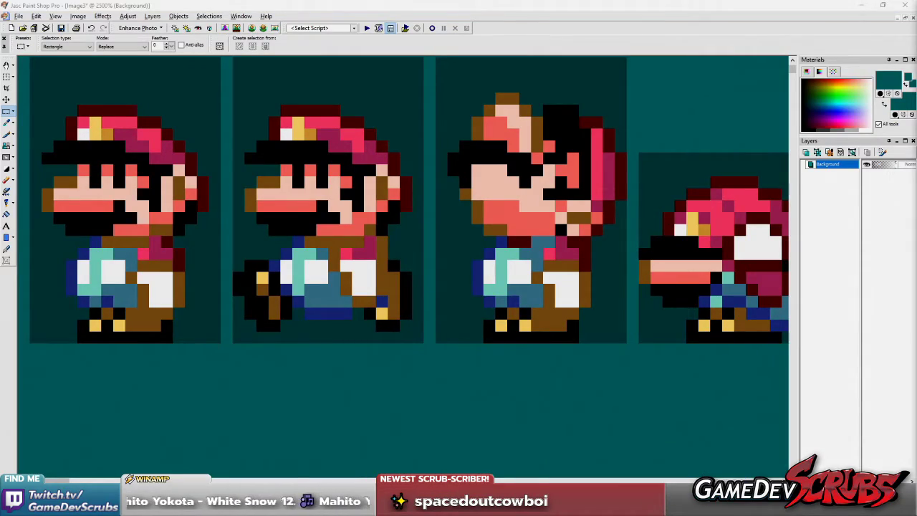
key(alt+Tab)
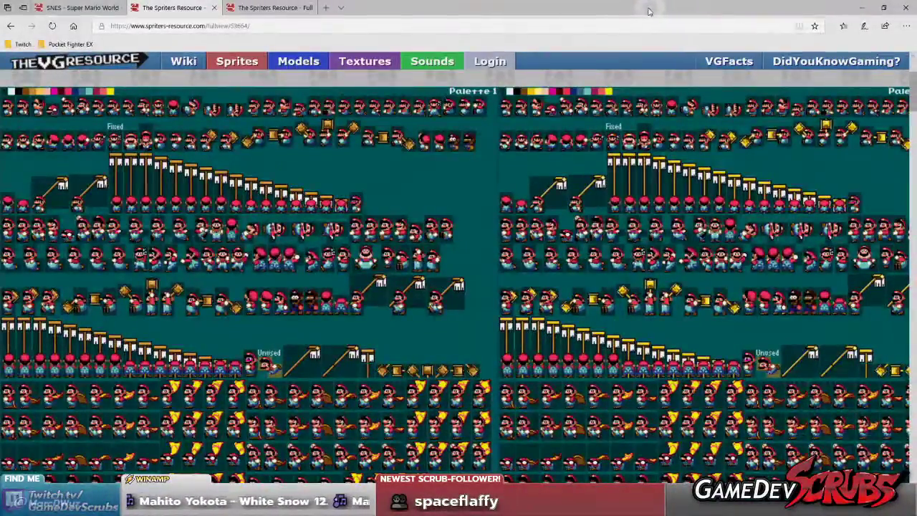
key(alt+Tab)
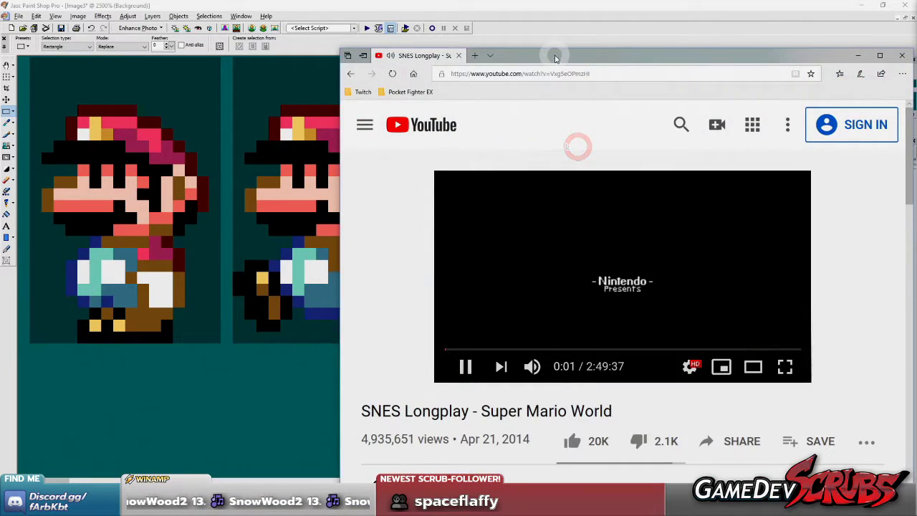
- Enlarge the Super Mario World longplay to theater mode in a maximized, muted browser window, and skip to about 0:50
double_click(549, 58)
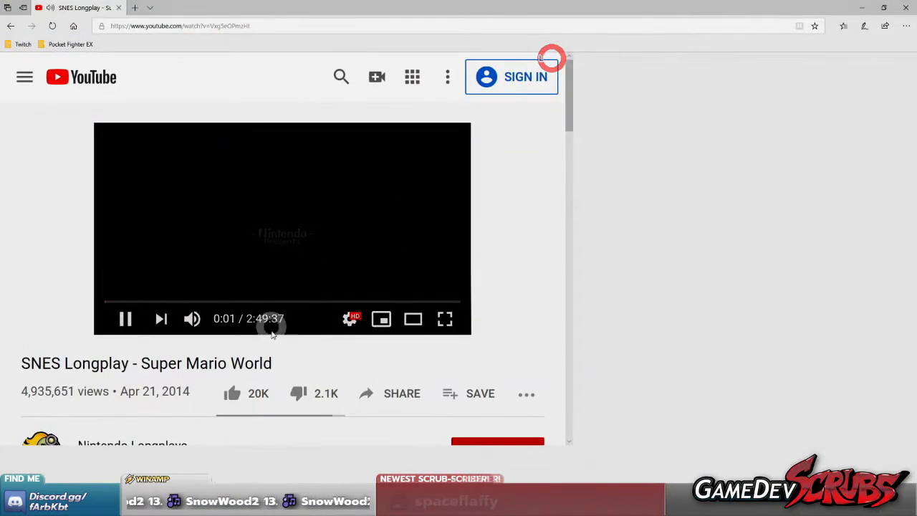
click(118, 425)
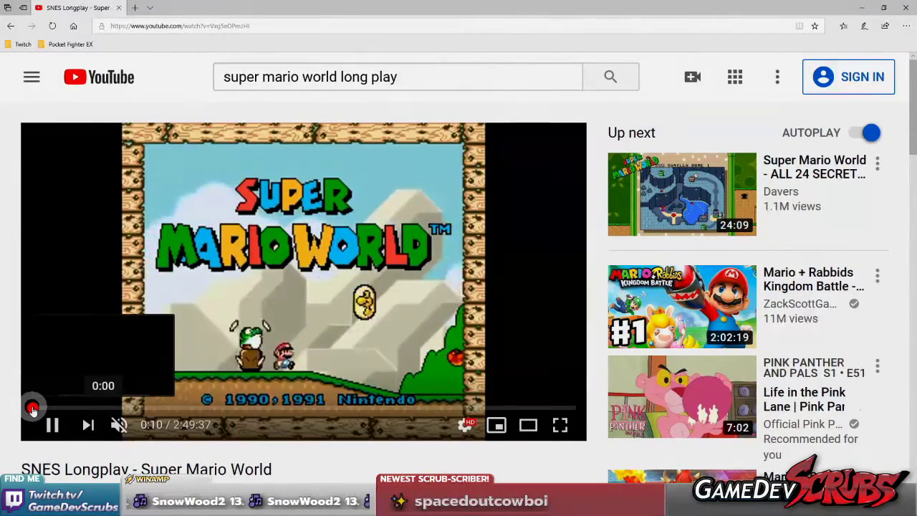
click(29, 407)
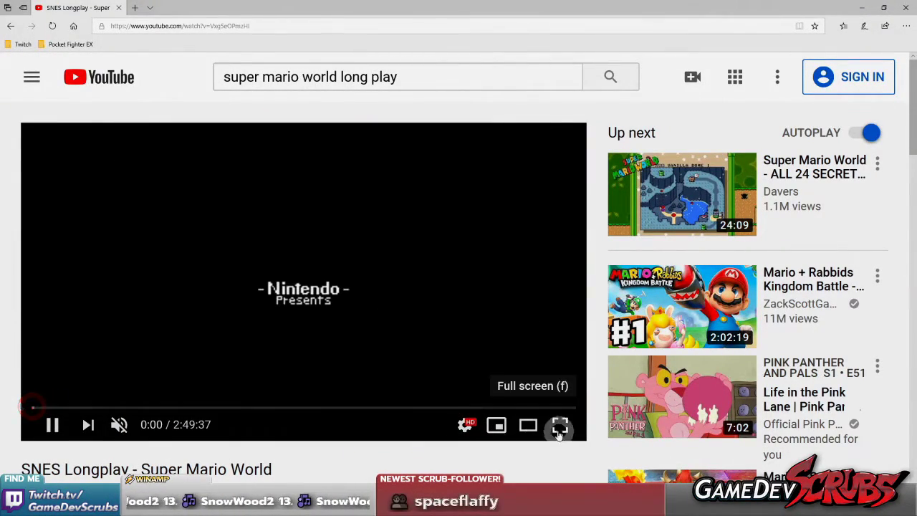
drag(32, 409, 34, 409)
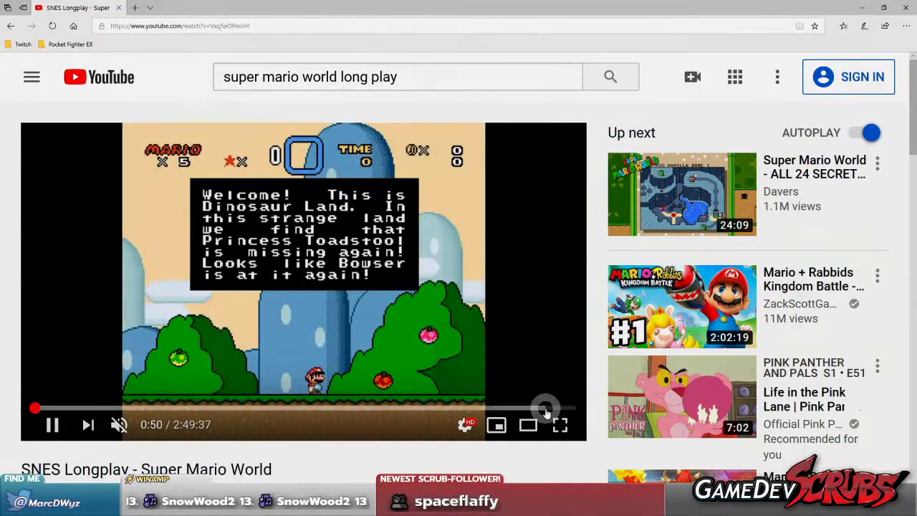
click(528, 426)
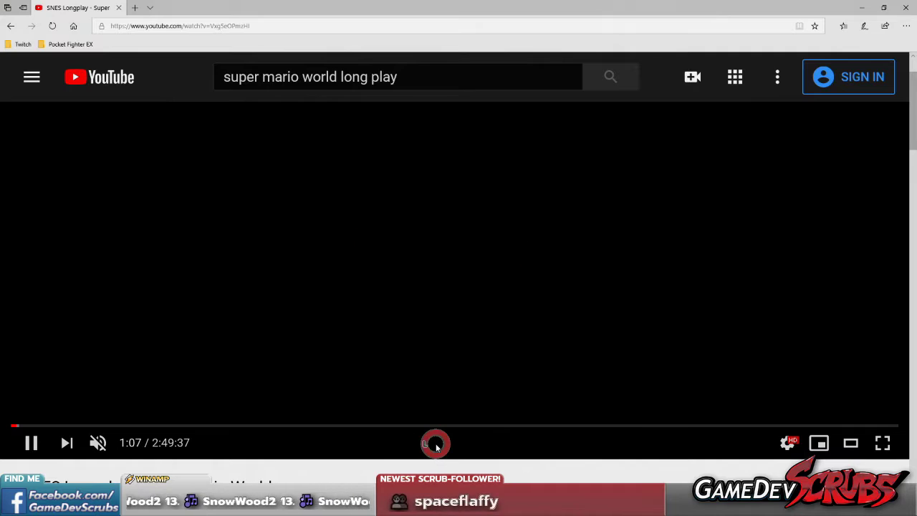
- Pause the longplay at 1:09 and step through single frames around 1:08 to examine Mario's walk cycle
key(space)
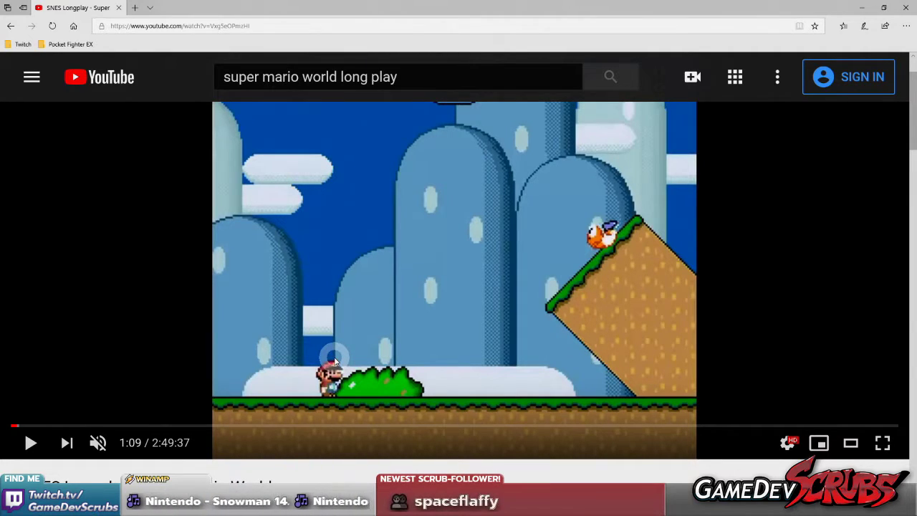
key(comma)
key(comma)
key(comma)
key(comma)
key(comma)
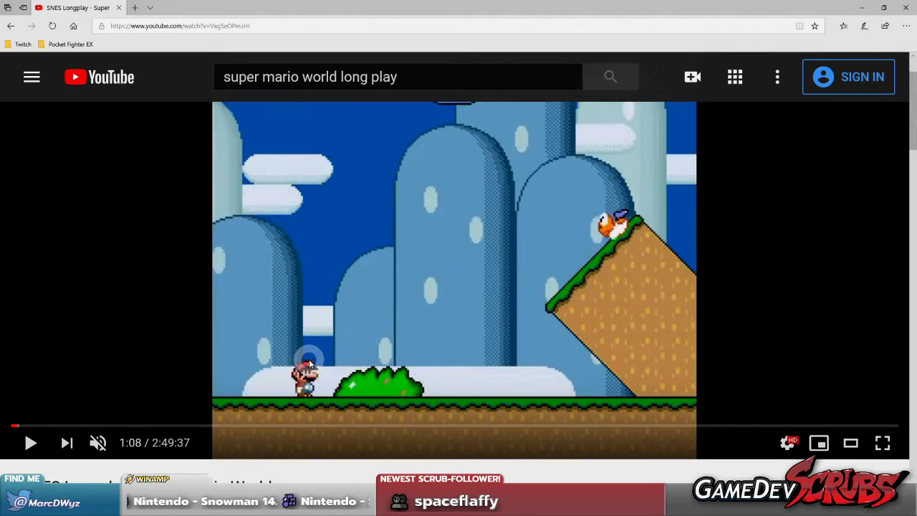
key(period)
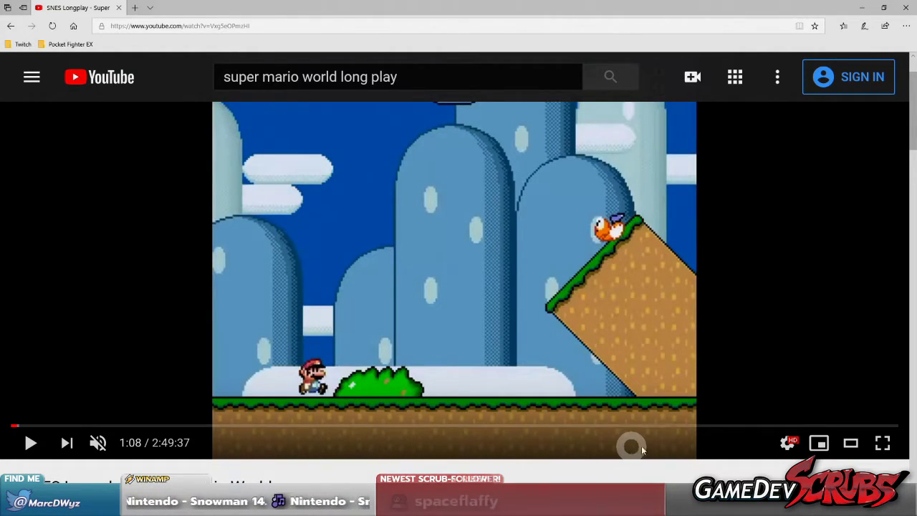
- Switch to Paint Shop Pro and mark out the standing and walking Mario frames with rectangular selections for comparison
key(alt+Tab)
scroll(333, 215, down, 1)
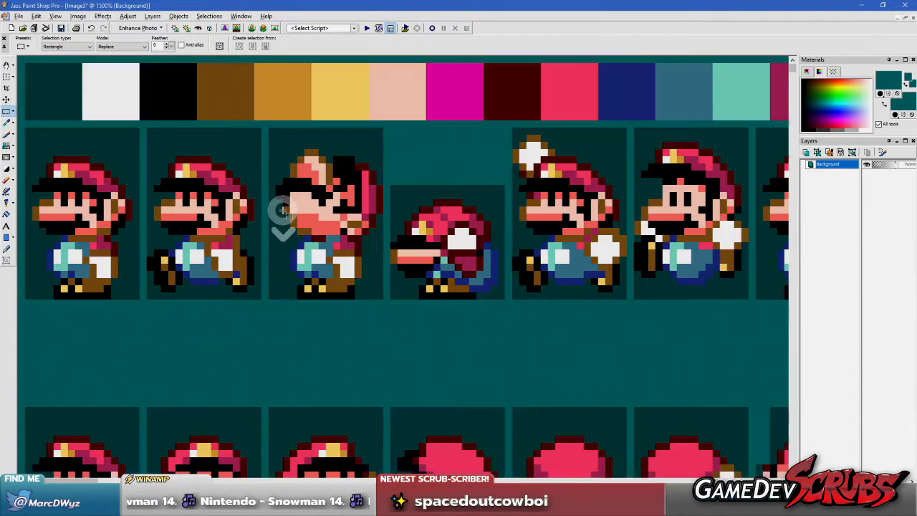
scroll(272, 179, up, 1)
drag(74, 213, 212, 434)
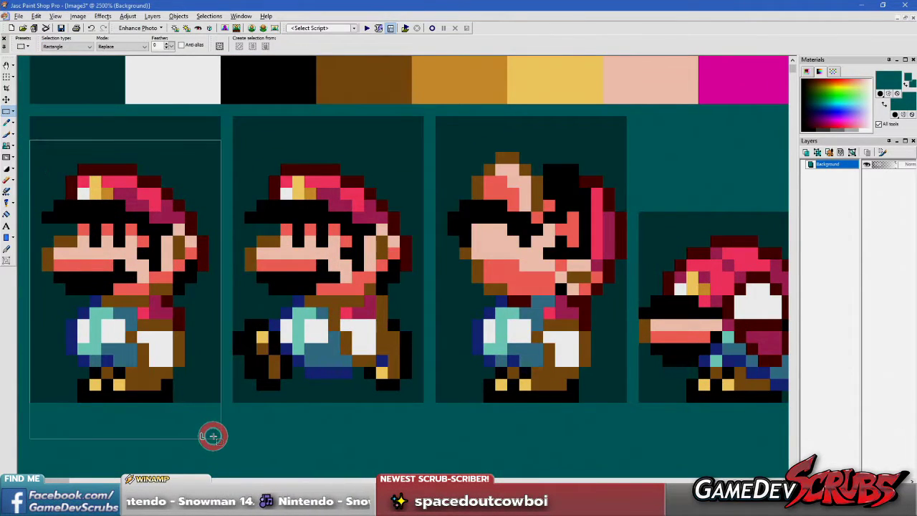
drag(233, 152, 414, 397)
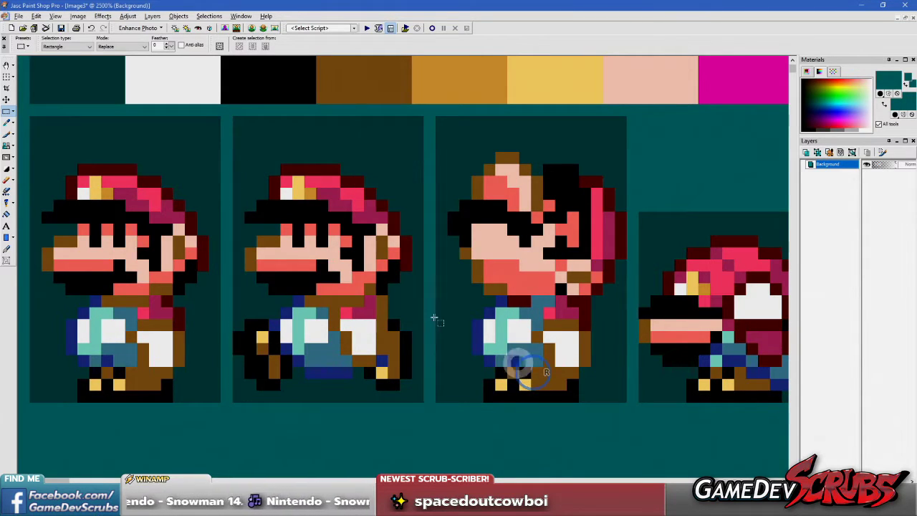
- Compare the heads of the first two Mario frames with a selection across both, clear it, and mark the walking frame
drag(341, 247, 62, 170)
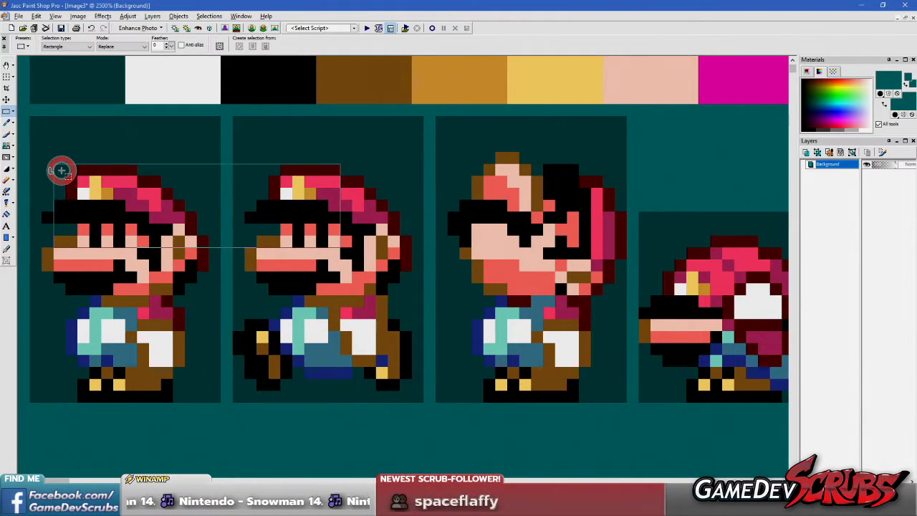
drag(61, 169, 61, 170)
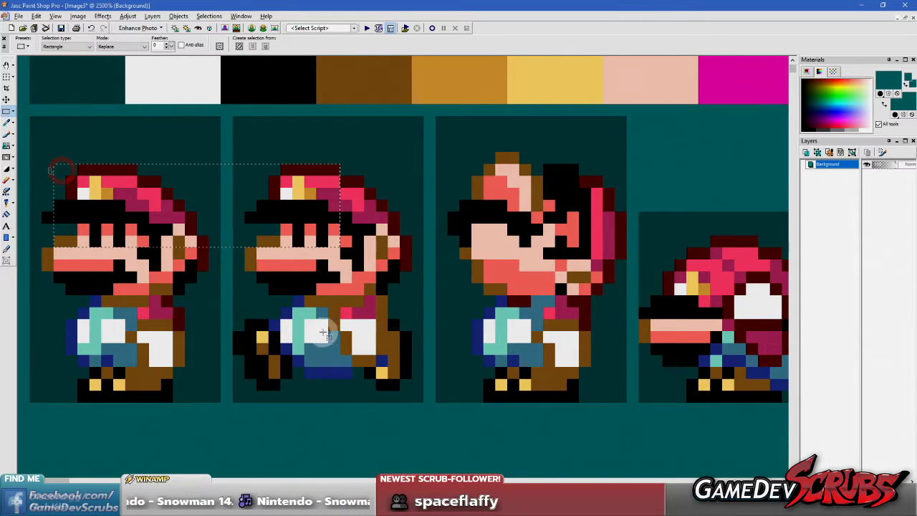
right_click(319, 329)
drag(233, 126, 419, 395)
click(374, 367)
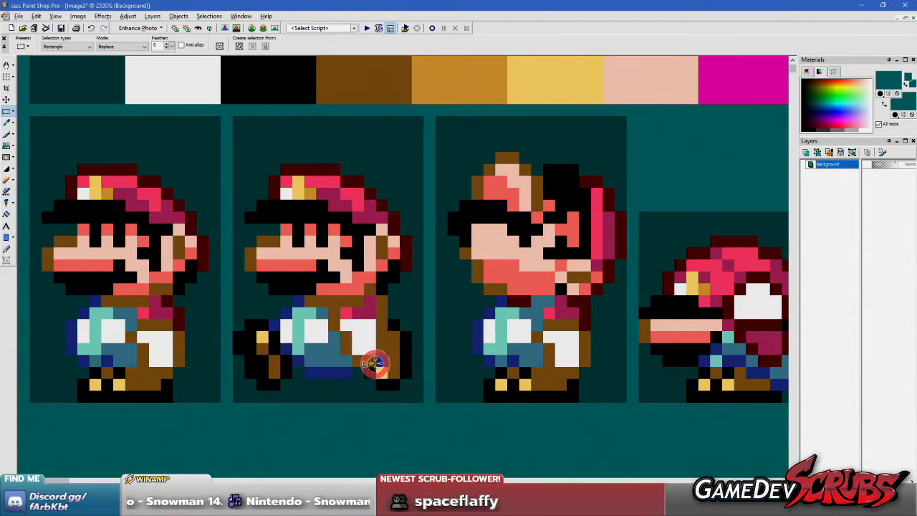
- Try raising the walking Mario frame by one pixel, mark across the first two heads to compare them, and undo the move
drag(374, 364, 374, 351)
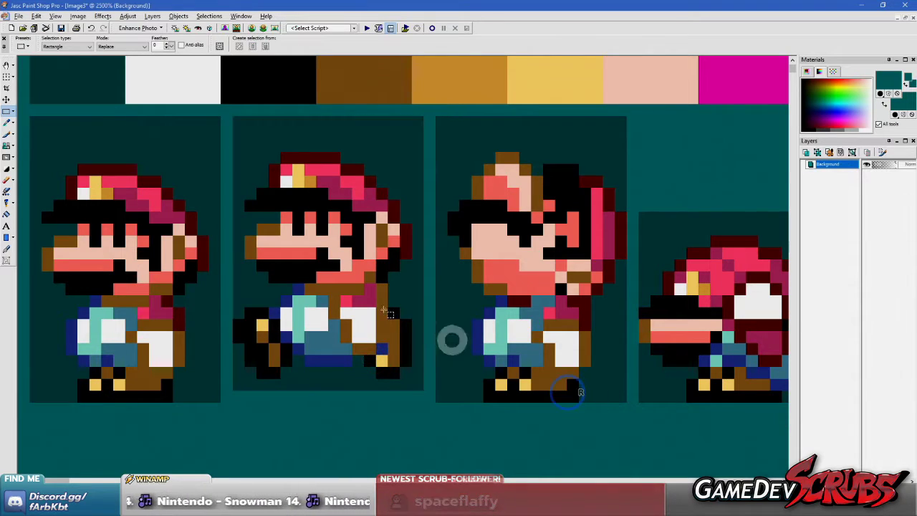
drag(66, 176, 375, 235)
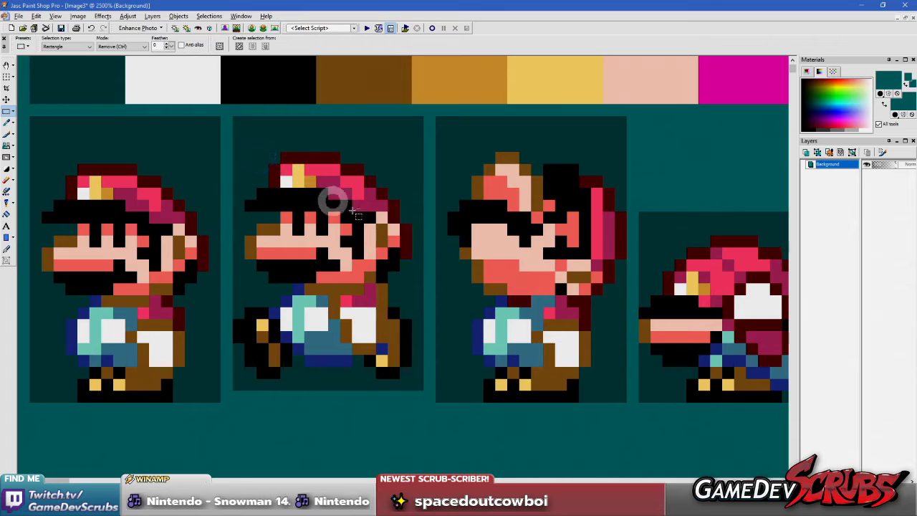
key(ctrl+d)
key(ctrl+z)
key(ctrl+z)
key(ctrl+z)
right_click(139, 135)
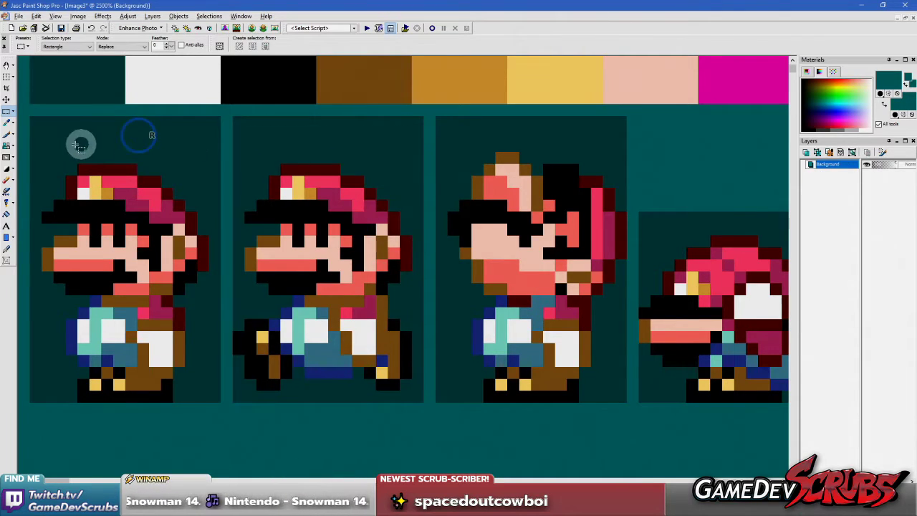
- Mark a line above the Mario heads, raise the walking frame one pixel to compare it with the standing frame, and undo the shift
mouse_move(42, 141)
mouse_down()
mouse_move(475, 164)
mouse_move(476, 173)
mouse_up()
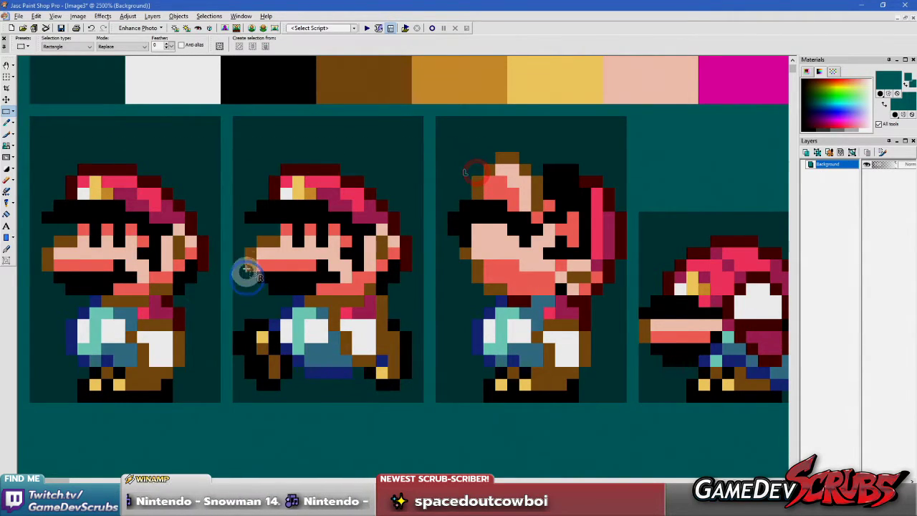
drag(234, 164, 415, 403)
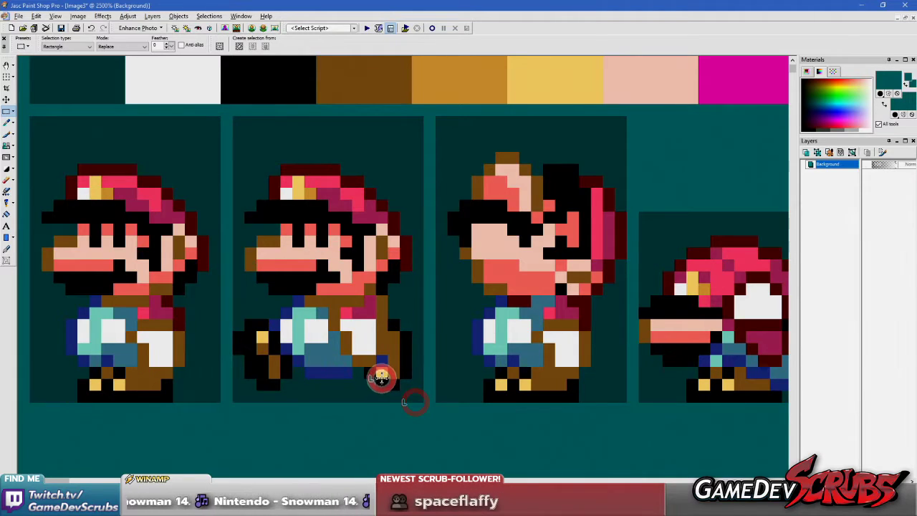
drag(379, 374, 379, 363)
click(566, 290)
drag(579, 390, 424, 407)
right_click(484, 423)
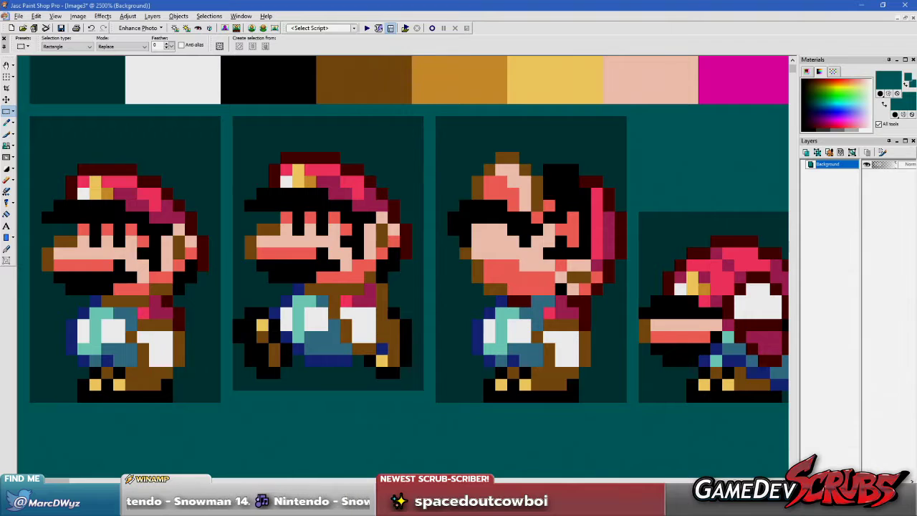
key(alt+Tab)
key(alt+Tab)
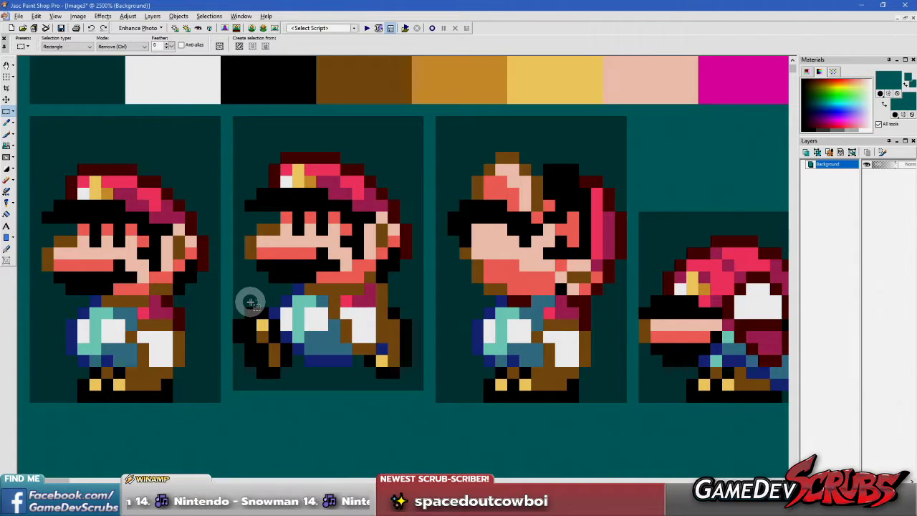
key(ctrl+z)
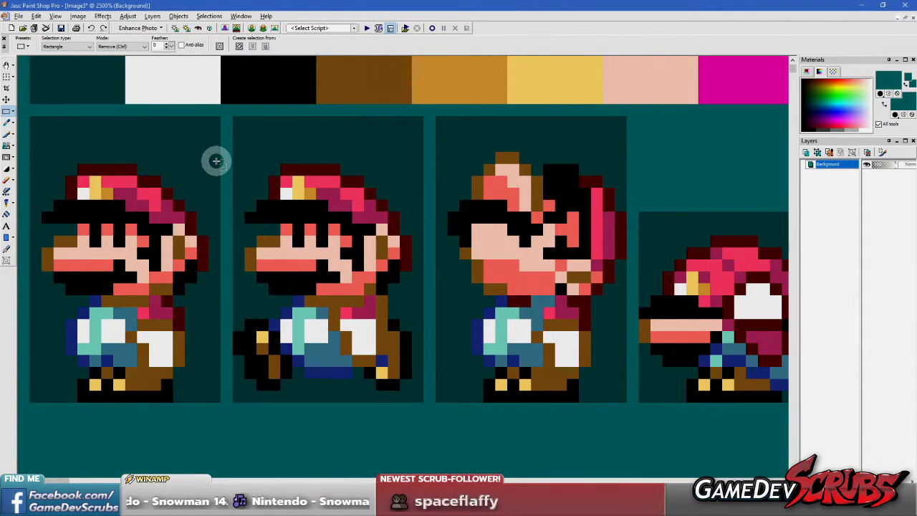
- Show the grid over the sprite sheet and set the current image's grid spacing to 8 pixels
click(55, 16)
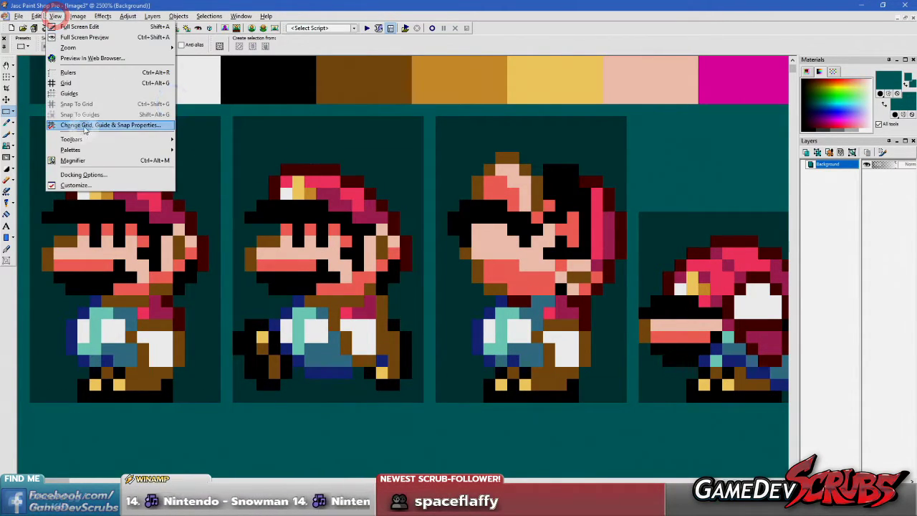
click(68, 83)
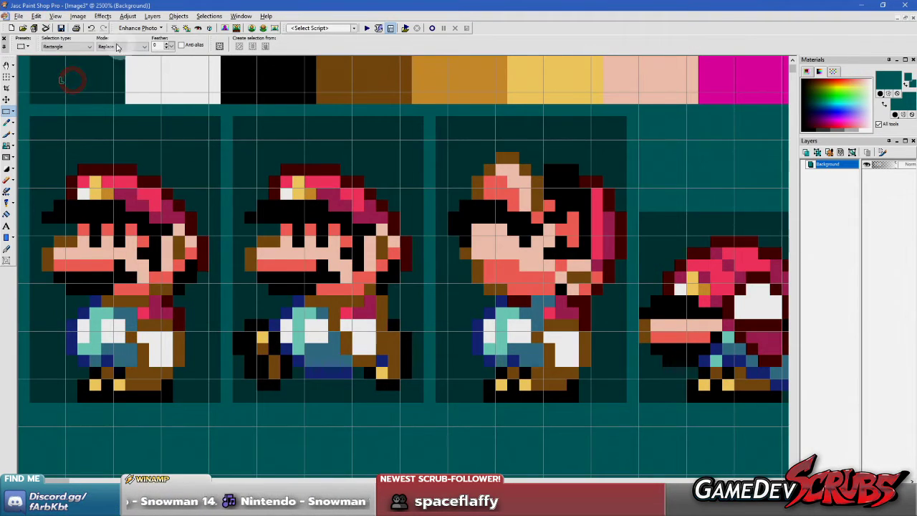
click(36, 16)
mouse_move(55, 16)
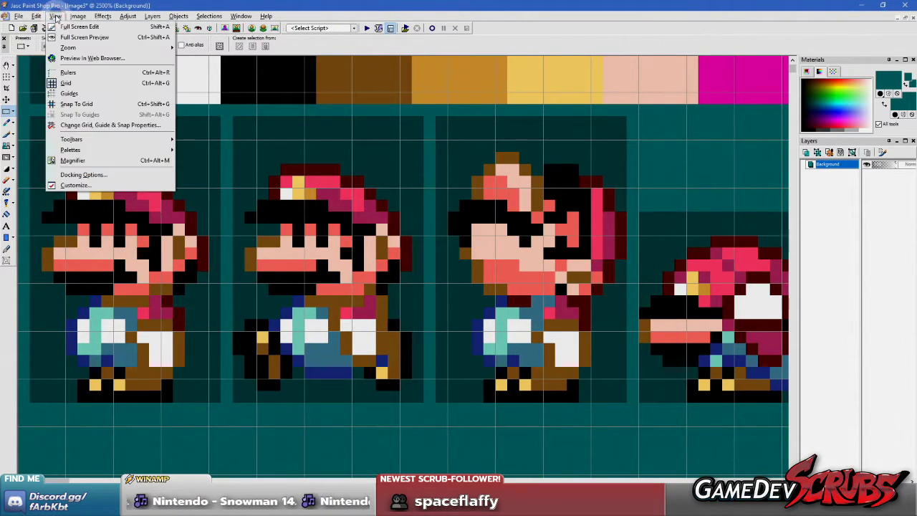
click(97, 125)
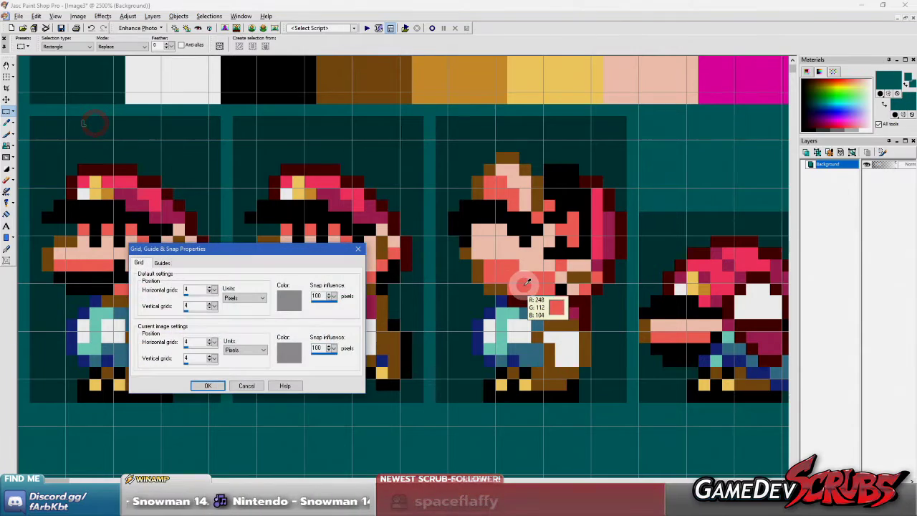
key(Return)
click(80, 16)
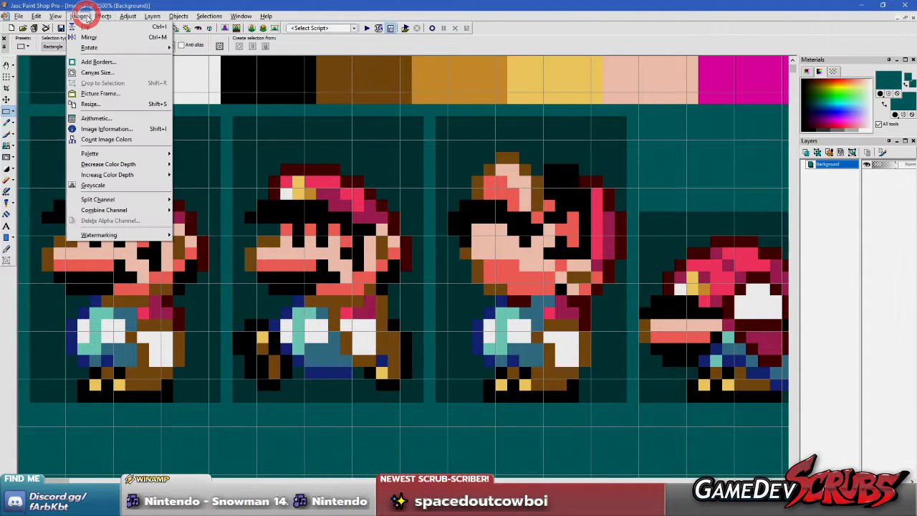
mouse_move(55, 15)
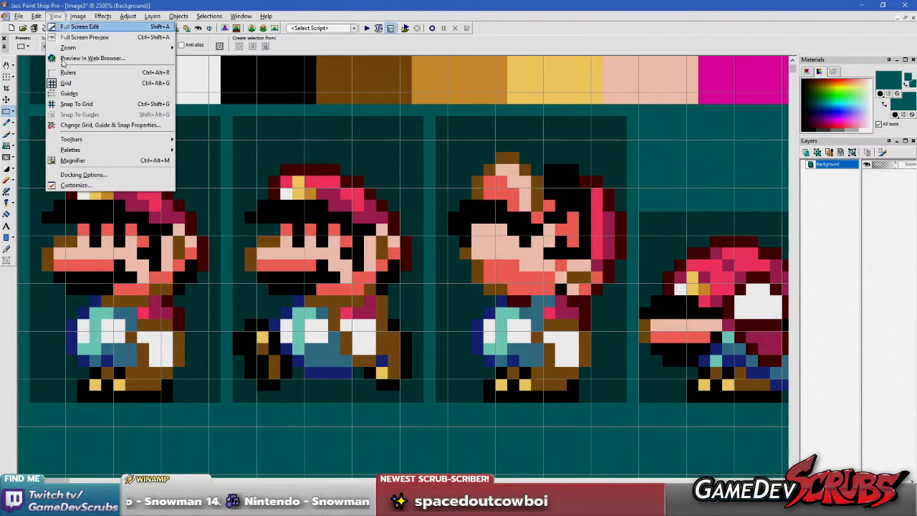
click(82, 125)
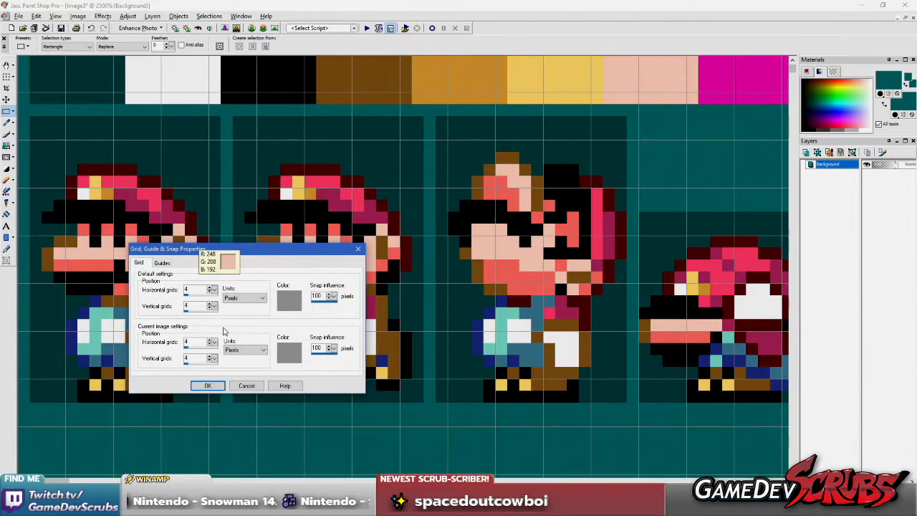
click(208, 385)
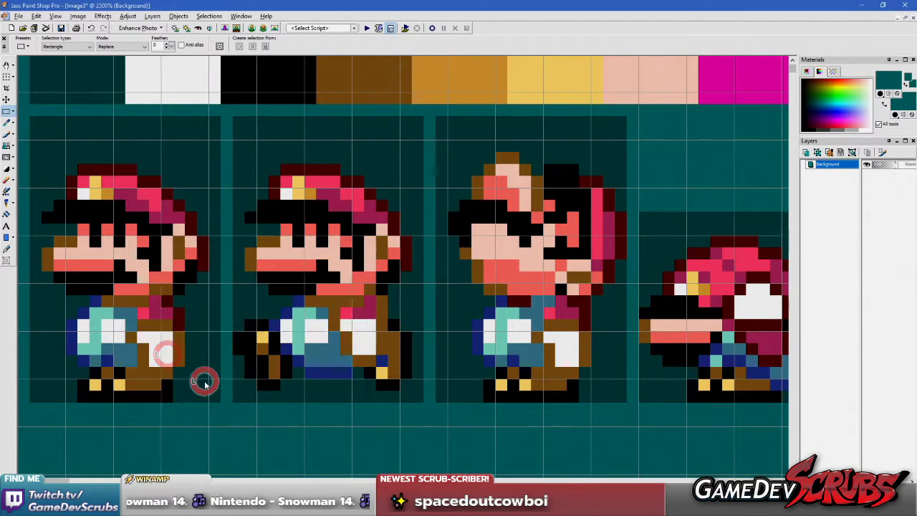
- Sample the dark teal behind the sprites and flood-fill the lighter teal sheet background with it
scroll(315, 279, down, 2)
key(e)
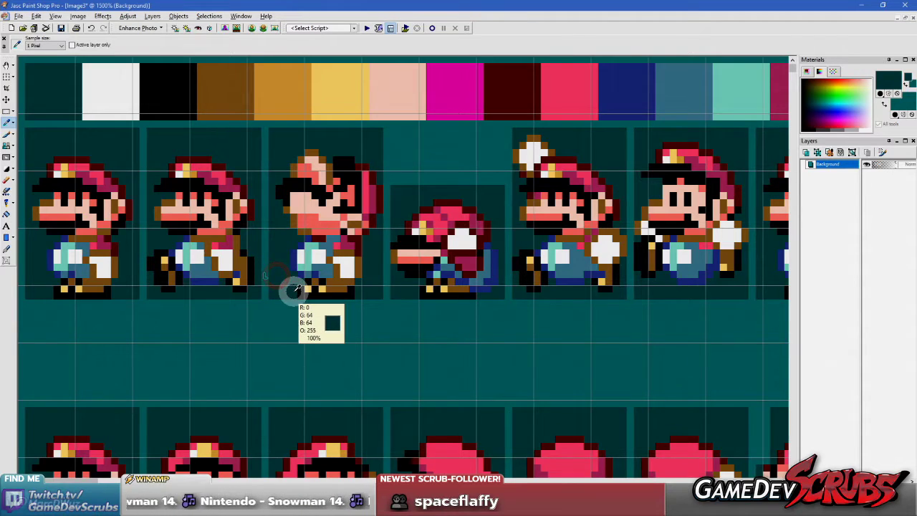
key(b)
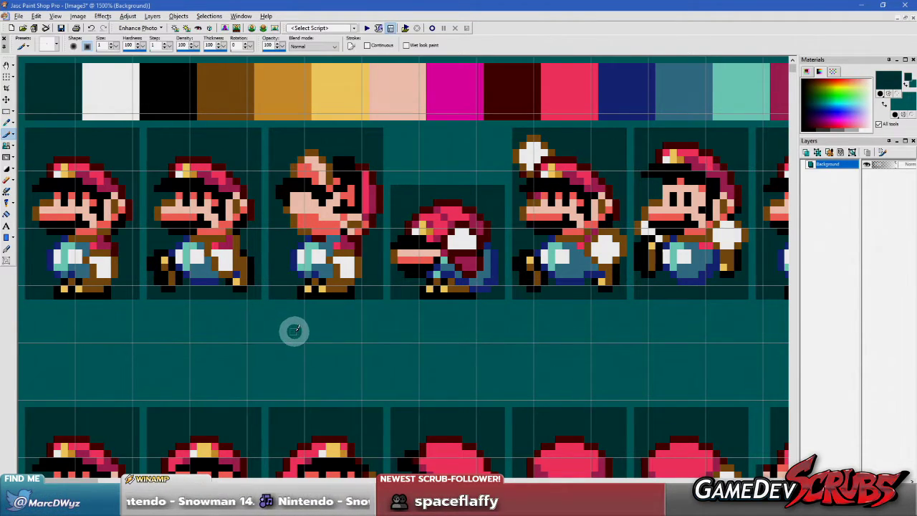
key(f)
click(266, 321)
scroll(266, 321, up, 1)
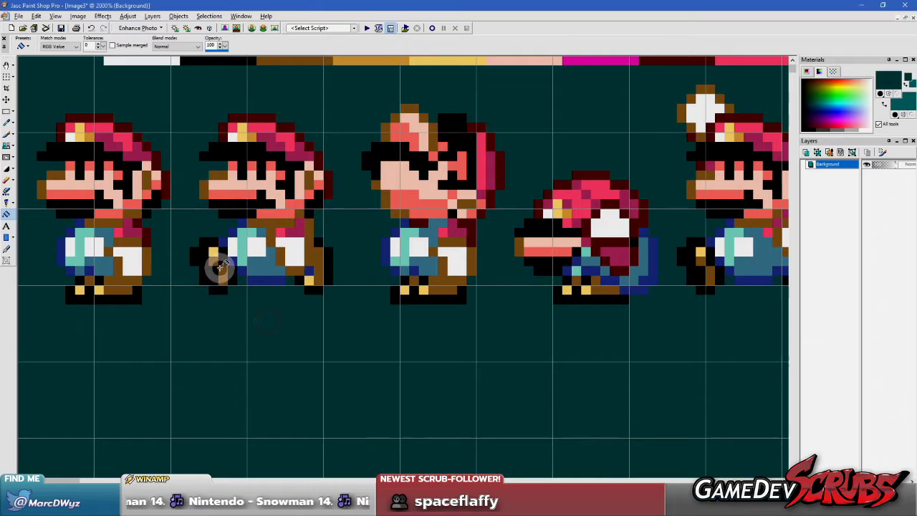
- Sample the dark teal as the background color, select the top-row sprites after the first two Mario frames, and delete them
key(e)
click(180, 127)
key(s)
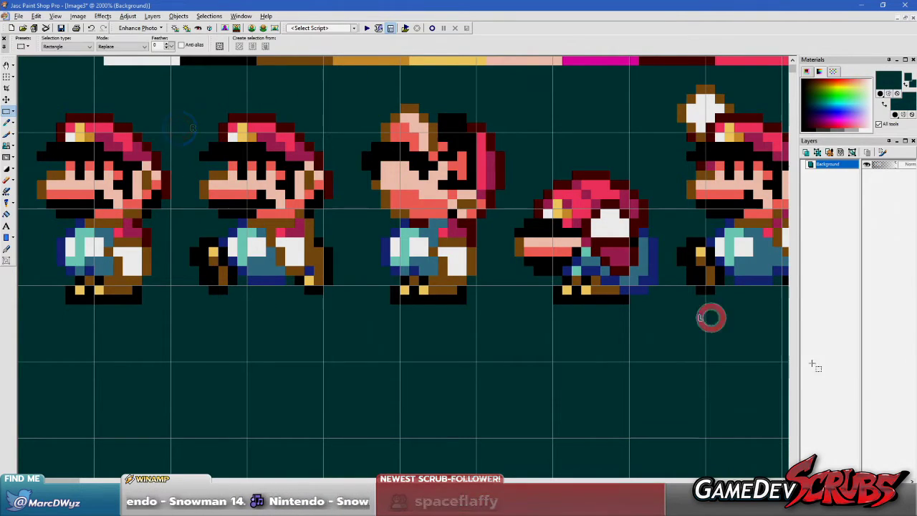
scroll(711, 318, down, 5)
scroll(81, 311, down, 3)
drag(788, 83, 148, 194)
key(Delete)
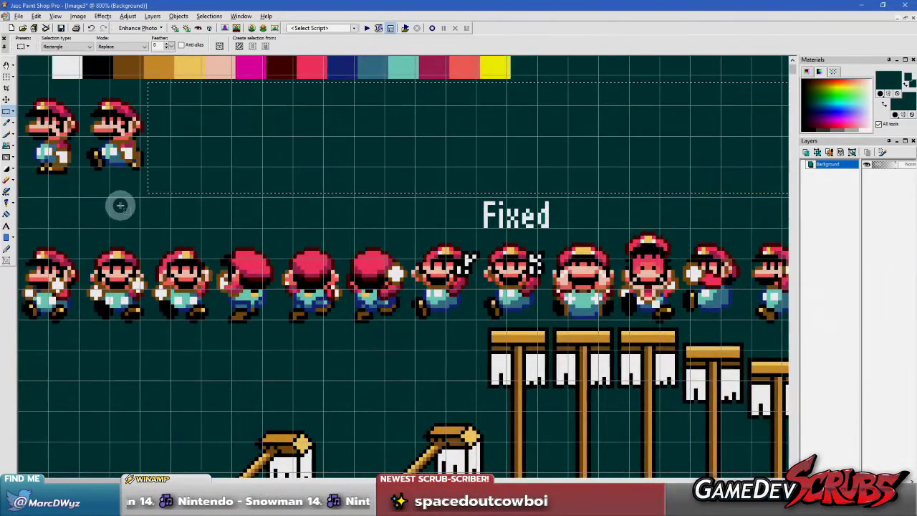
- Select the standing and walking Mario frames together and move them so the standing one lines up with the grid
scroll(120, 205, up, 3)
drag(31, 127, 421, 370)
drag(260, 291, 335, 306)
key(ctrl+d)
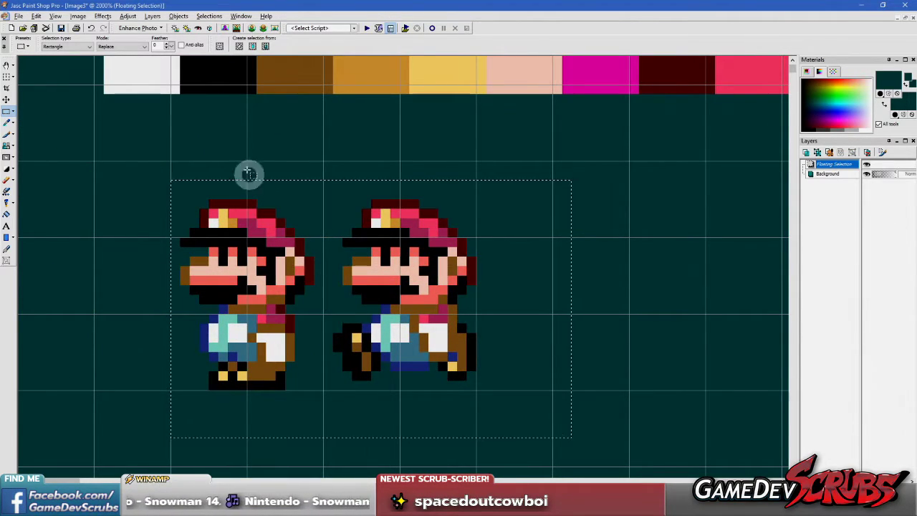
- Move the walking Mario frame farther right so it occupies its own grid cells apart from the standing one
drag(323, 190, 511, 418)
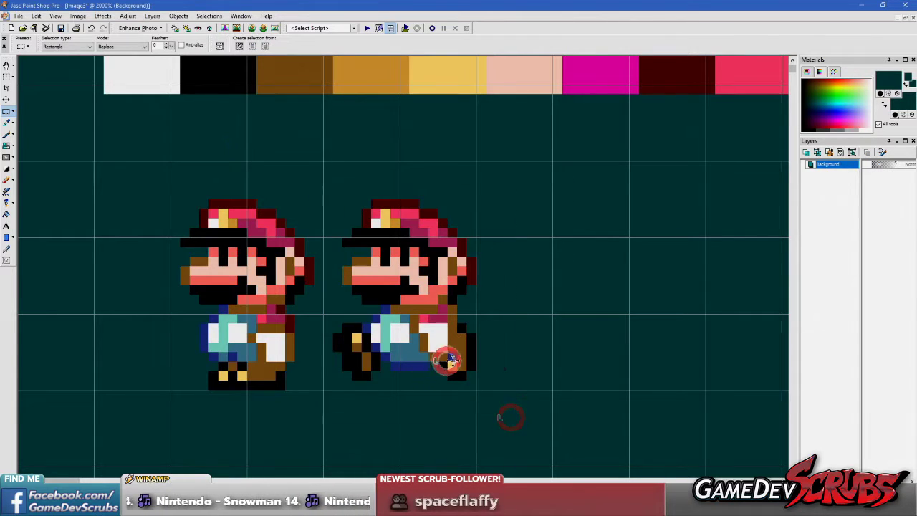
drag(448, 363, 588, 366)
right_click(340, 250)
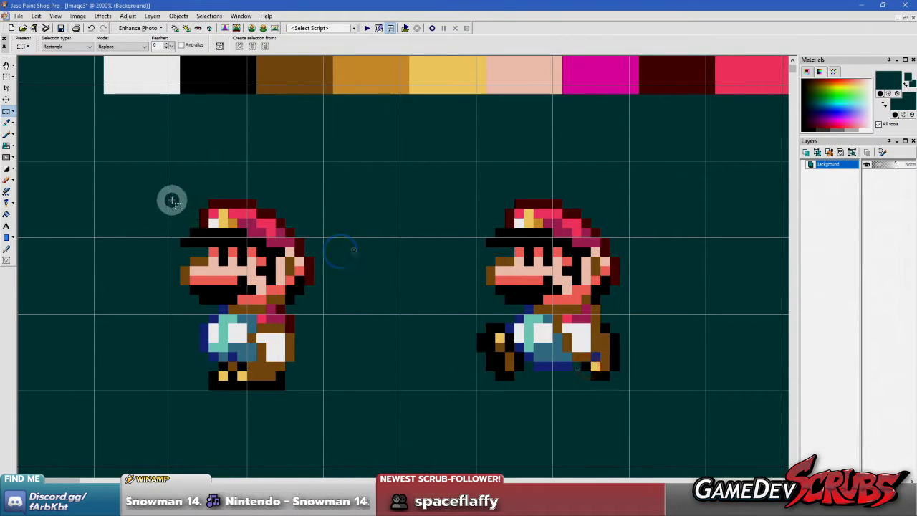
- Copy the grid tile holding the back of the standing Mario's head and paste it at the same place on the walking Mario
drag(171, 201, 316, 308)
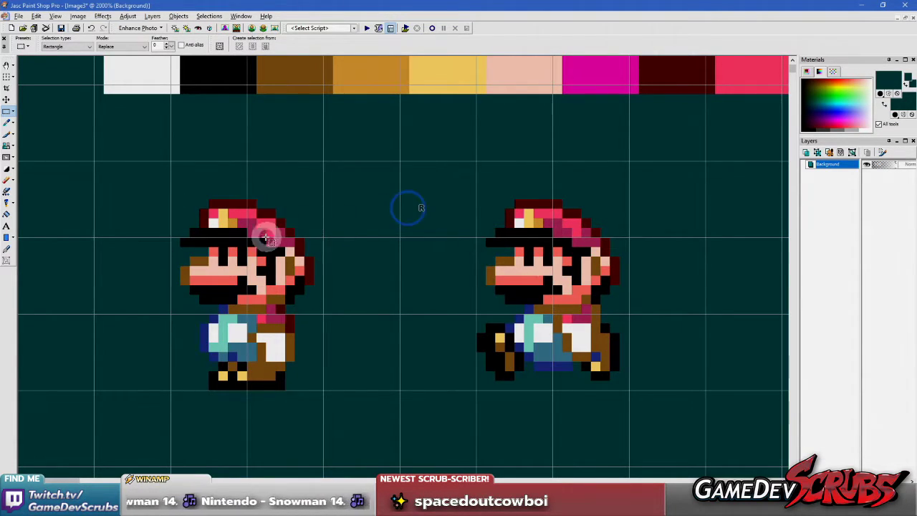
drag(266, 239, 319, 313)
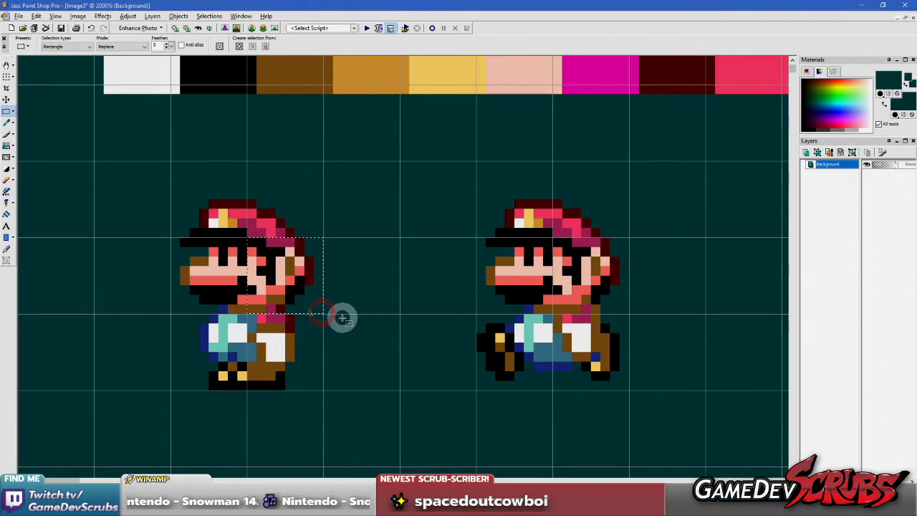
key(ctrl+c)
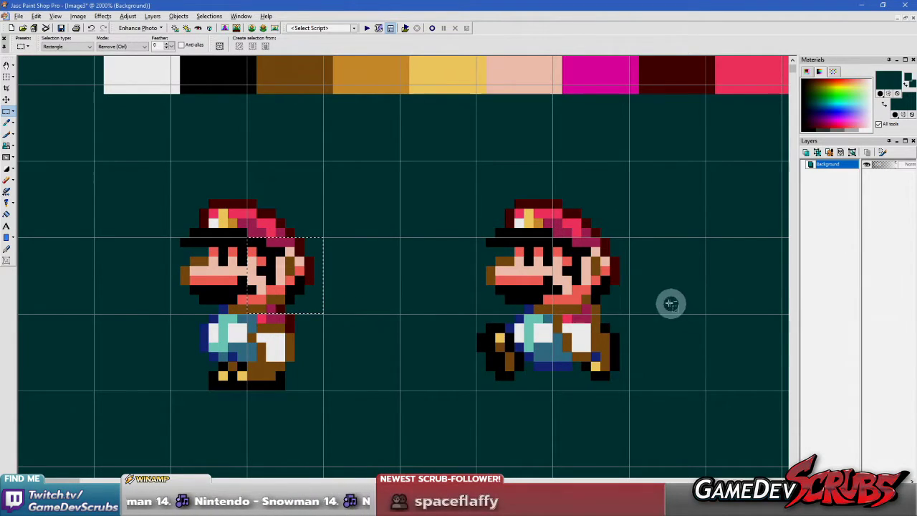
key(ctrl+e)
click(592, 277)
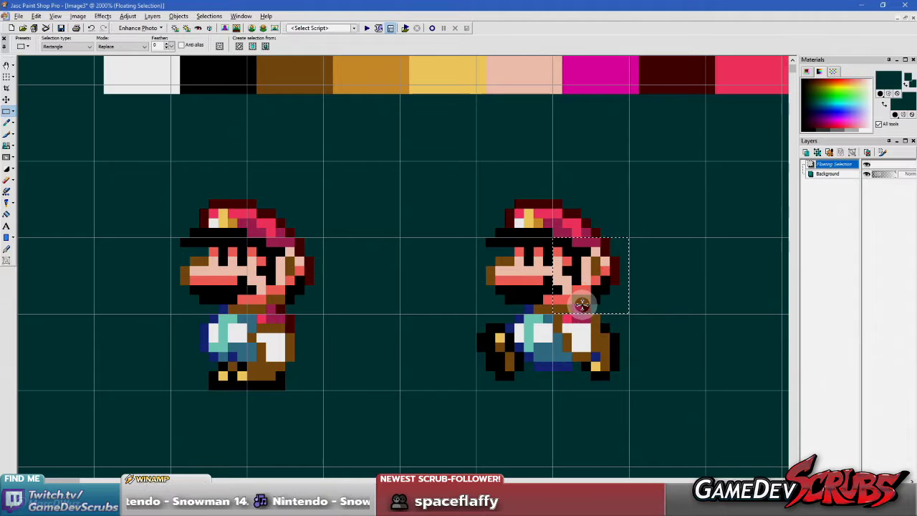
click(741, 390)
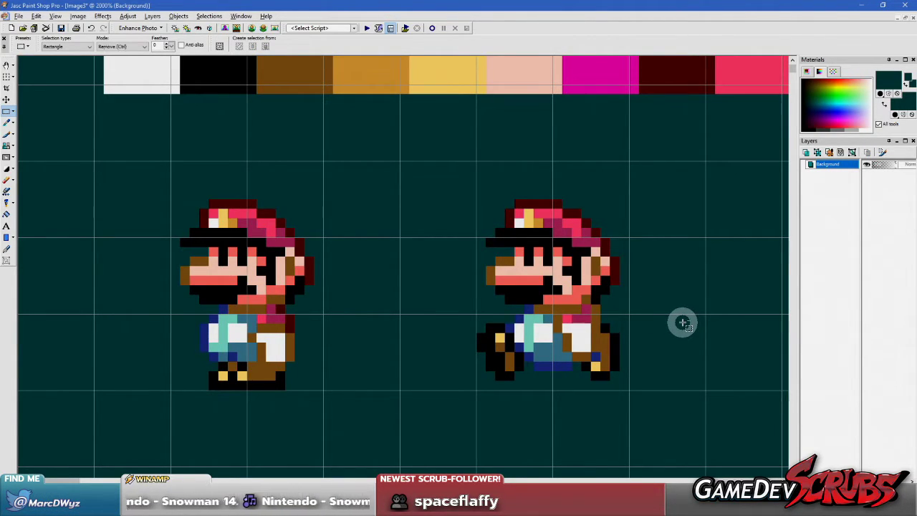
key(ctrl+z)
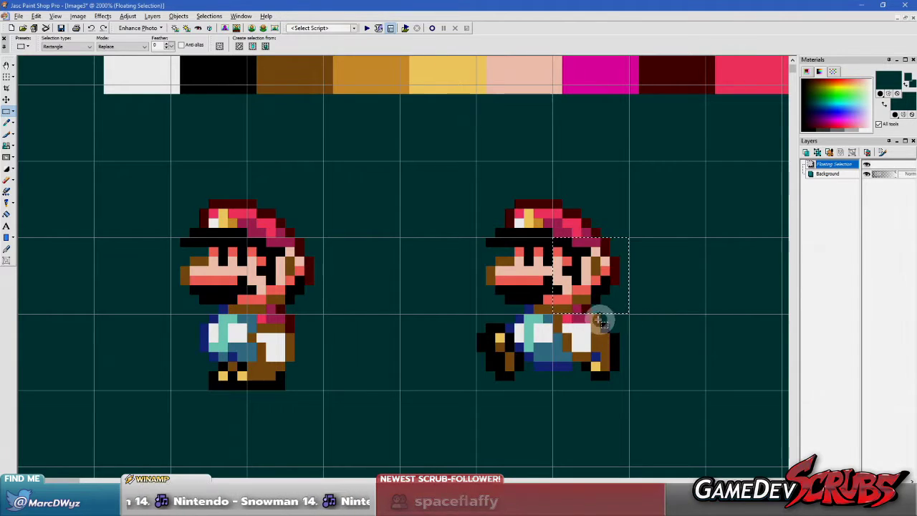
click(581, 304)
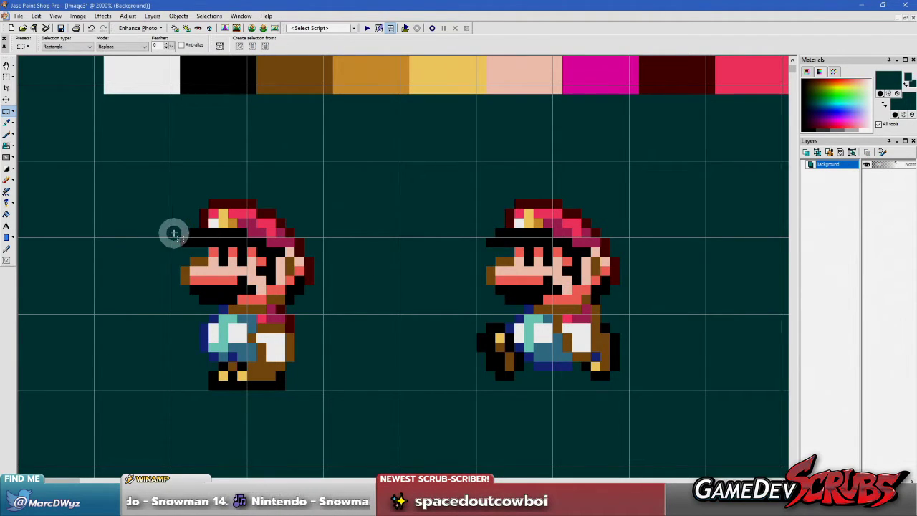
- Mark and clear the tiles over the front of the standing Mario's head, and raise the walking Mario by one pixel
drag(172, 164, 244, 310)
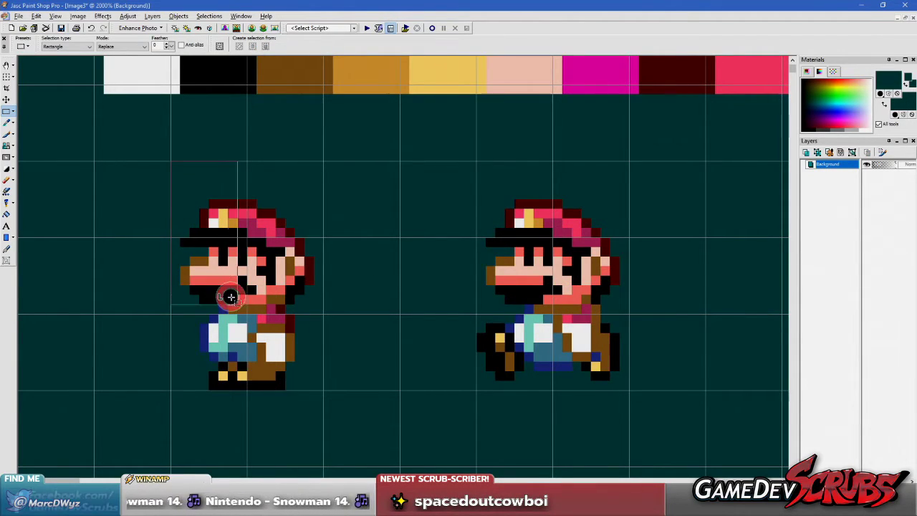
click(267, 196)
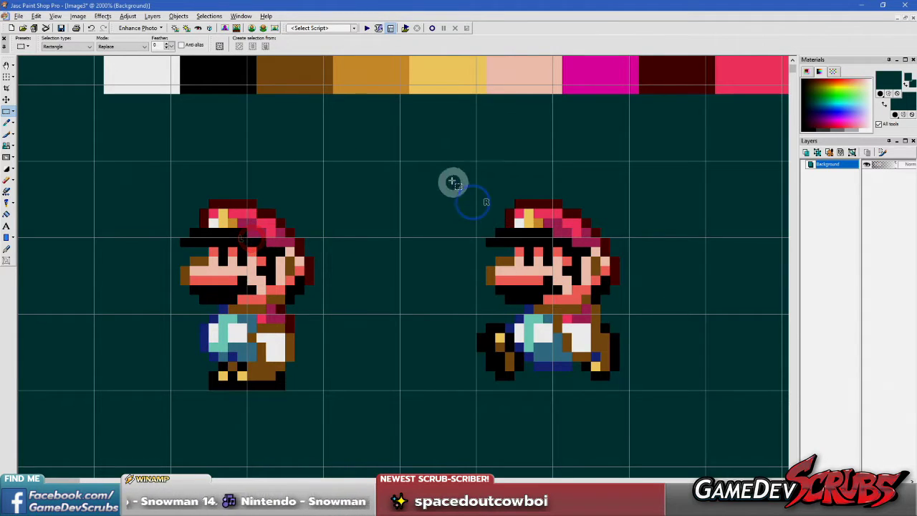
drag(453, 182, 645, 389)
drag(565, 342, 565, 332)
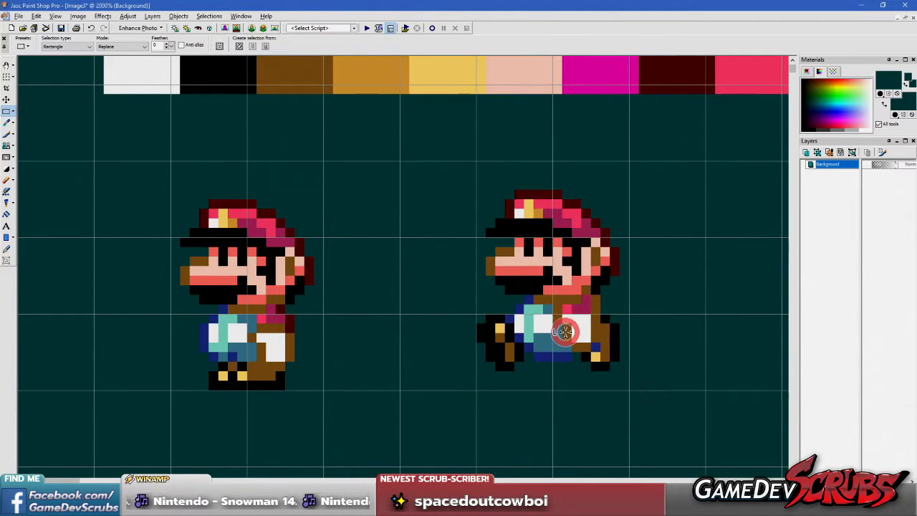
- Try lifting the hat tiles off the standing Mario, and undo both that move and the walking Mario's one-pixel raise
click(317, 219)
mouse_move(167, 201)
mouse_down()
mouse_move(301, 231)
mouse_move(176, 198)
mouse_up()
click(322, 237)
mouse_move(296, 229)
mouse_down()
mouse_move(542, 169)
mouse_move(463, 217)
mouse_move(464, 228)
mouse_move(423, 228)
mouse_up()
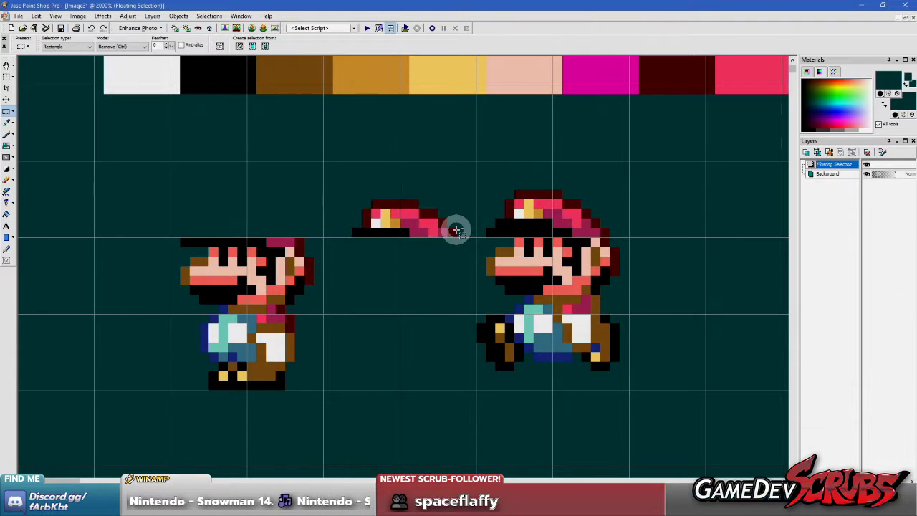
key(ctrl+z)
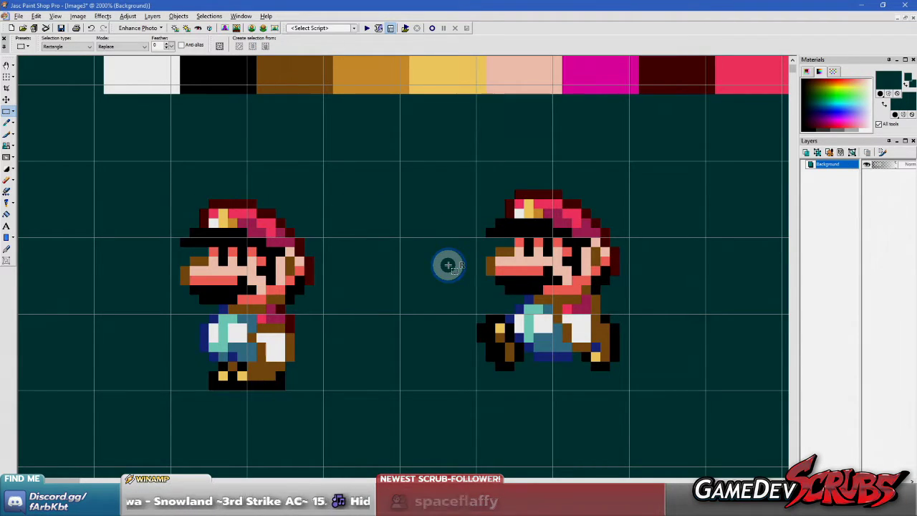
key(ctrl+z)
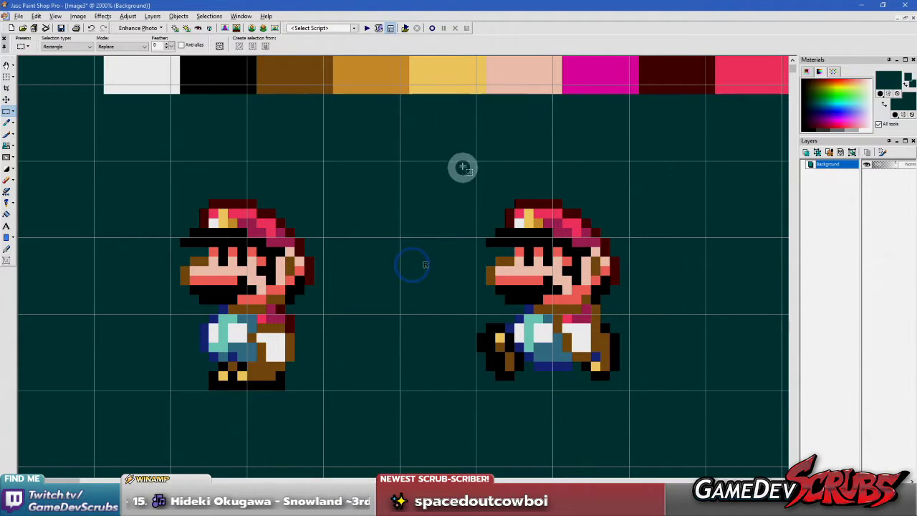
- Select the walking Mario and the standing Mario in turn and lower each by one pixel
drag(438, 171, 647, 301)
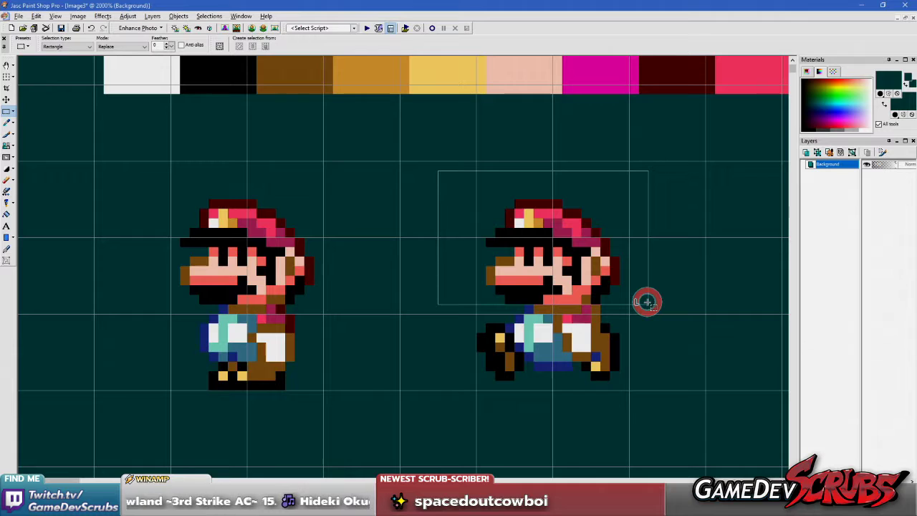
drag(648, 398, 452, 163)
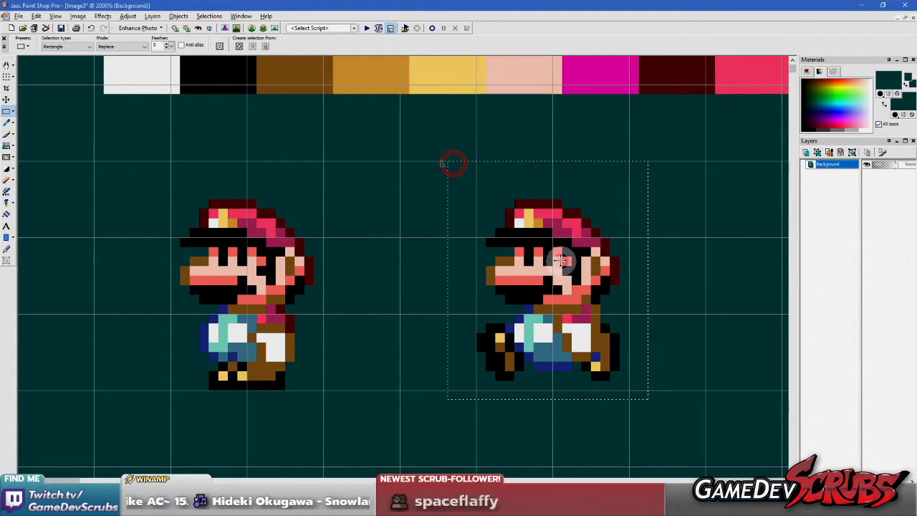
drag(558, 261, 558, 269)
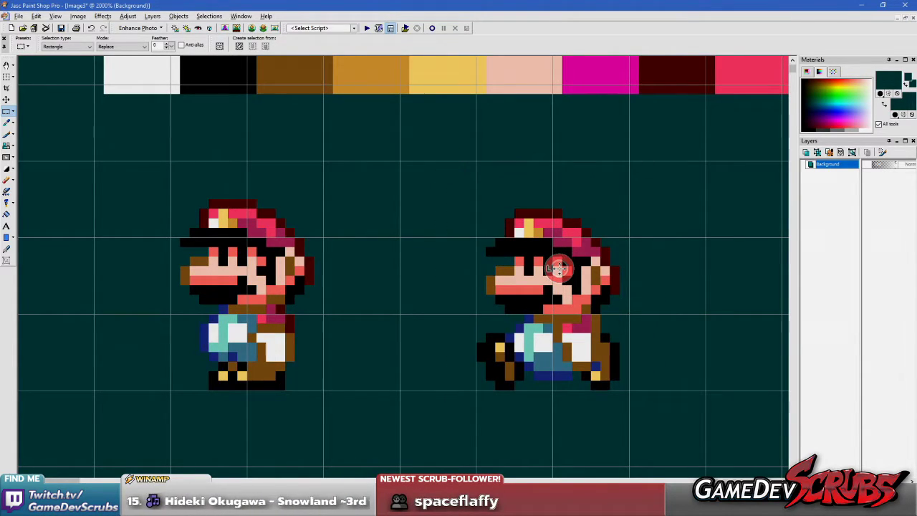
drag(151, 148, 349, 404)
click(274, 329)
drag(274, 329, 275, 338)
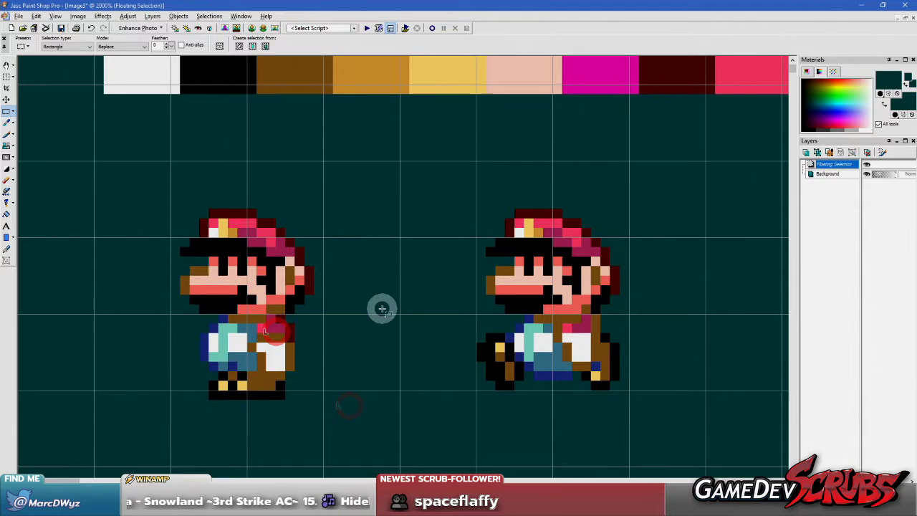
right_click(380, 307)
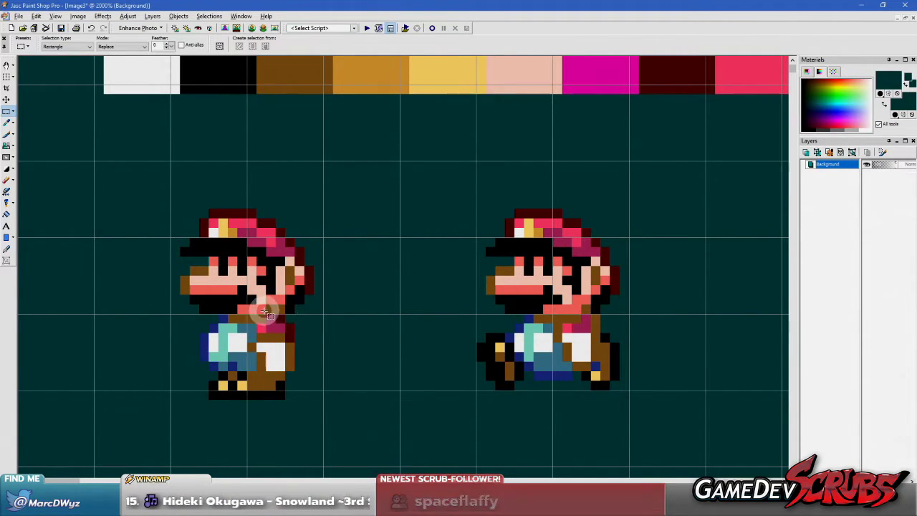
- Mark the neck pixels just above the grid line on the lowered Marios, and undo the lowering of both sprites
drag(267, 303, 293, 311)
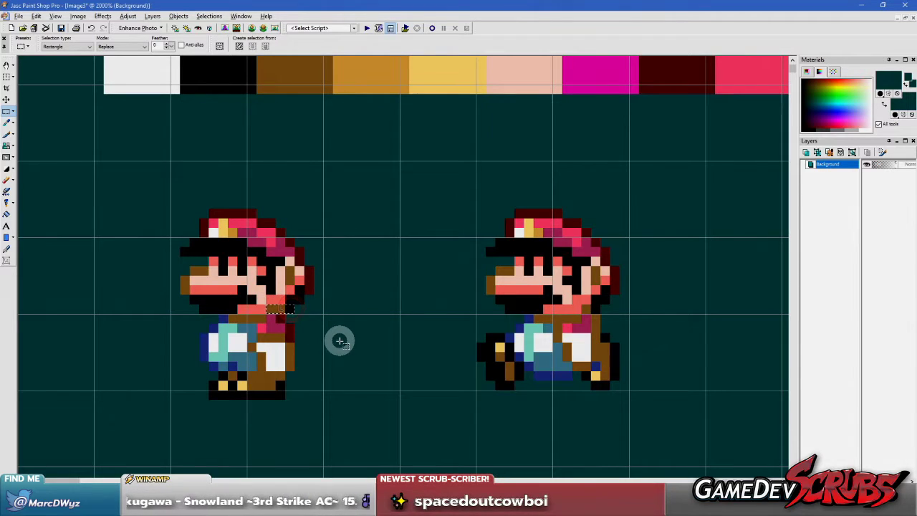
click(599, 310)
right_click(624, 351)
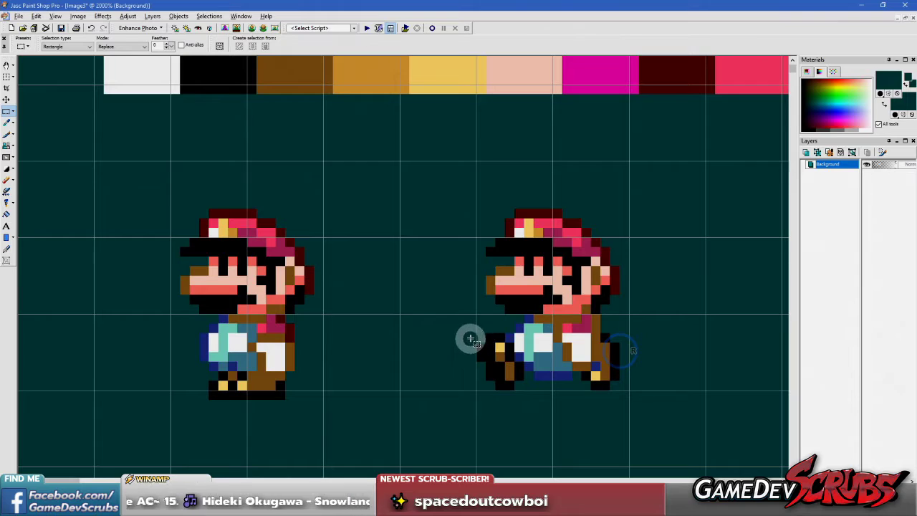
key(ctrl+z)
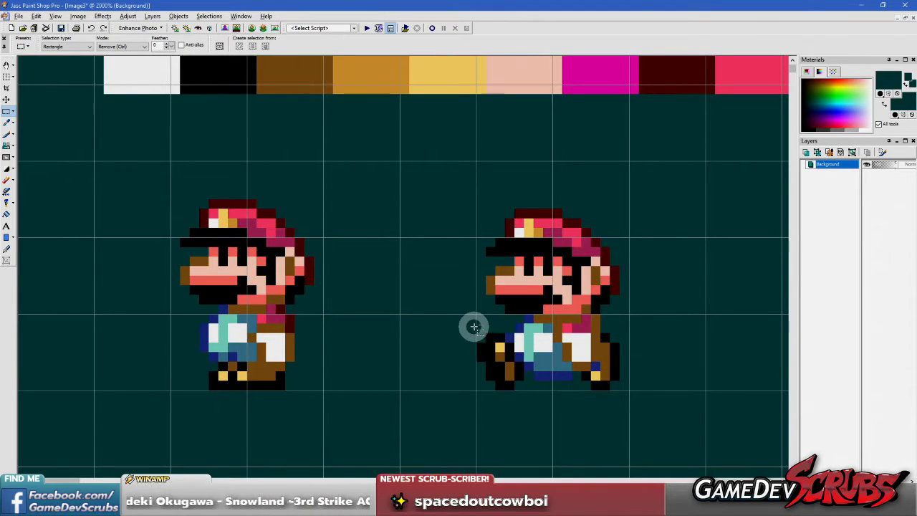
key(ctrl+z)
key(ctrl+z)
right_click(381, 314)
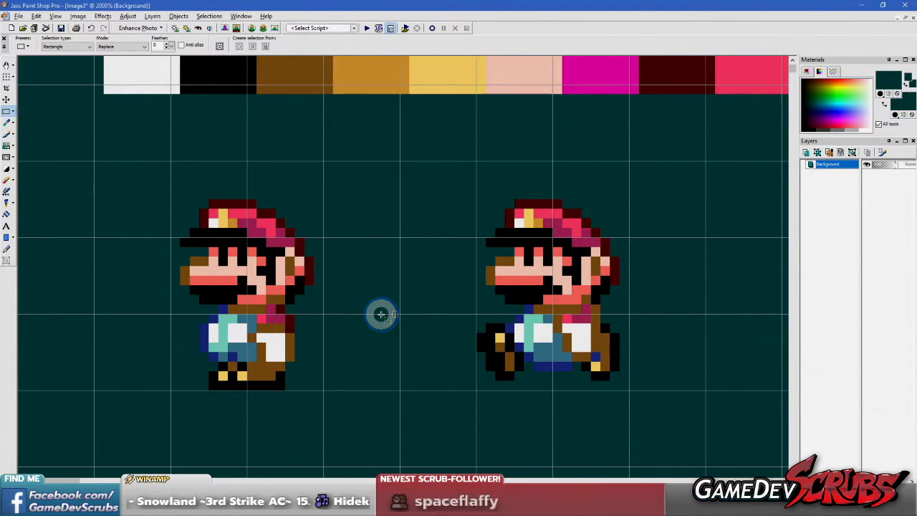
- Mark the grid tiles over the Marios' heads, and select the walking Mario and raise it by one pixel
drag(123, 162, 636, 199)
right_click(606, 272)
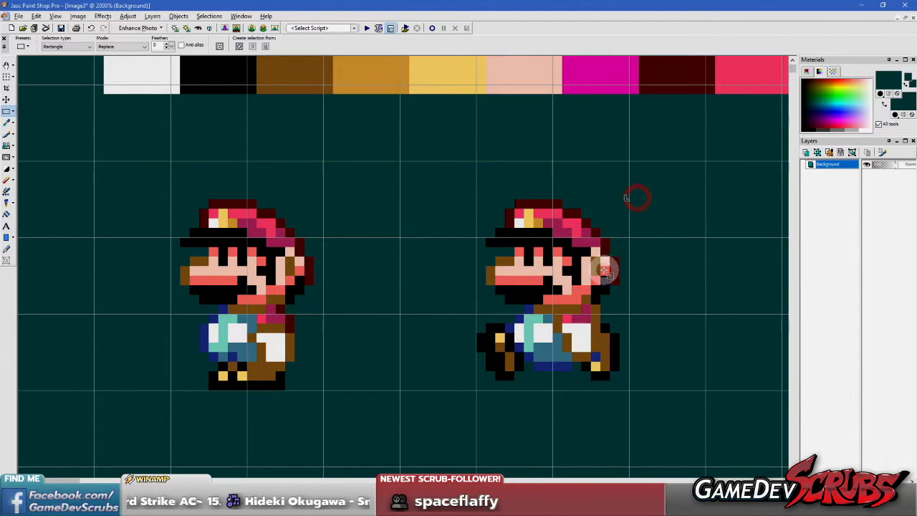
drag(458, 189, 706, 415)
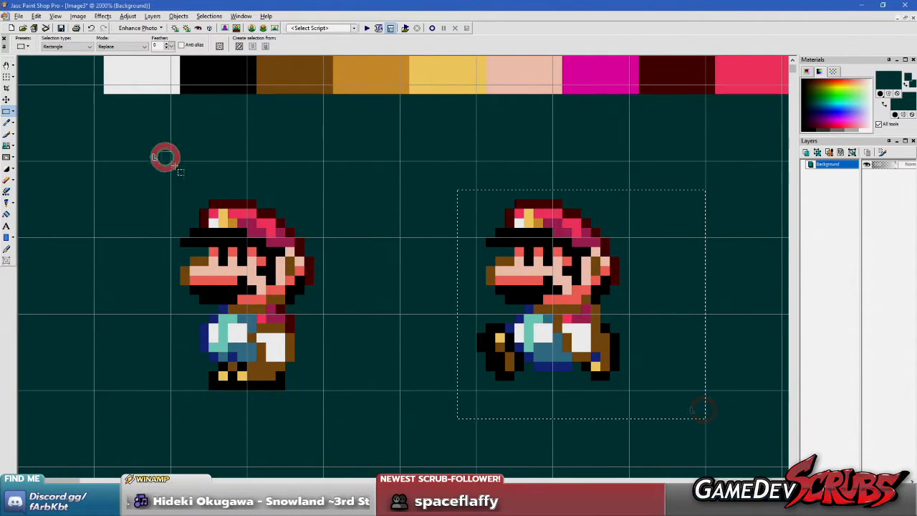
drag(165, 157, 313, 241)
drag(220, 161, 322, 233)
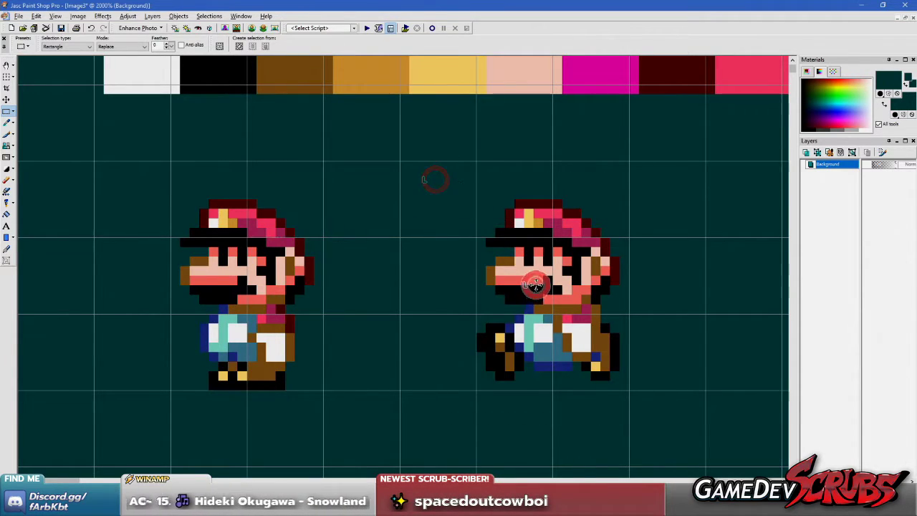
key(ctrl+e)
click(536, 287)
click(403, 386)
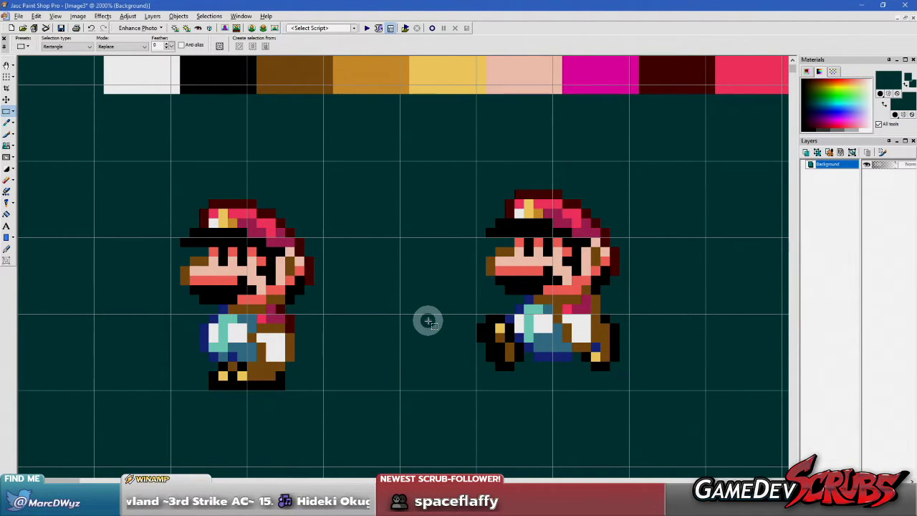
- Look over the Mario sheet, switch back to Aseprite and examine frame 2's torso against the onion-skinned first frame
scroll(339, 280, down, 3)
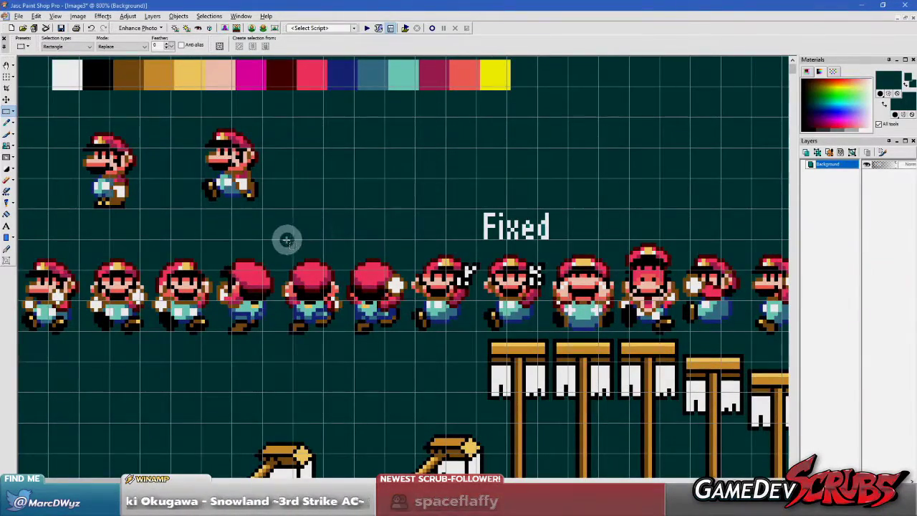
scroll(272, 237, up, 2)
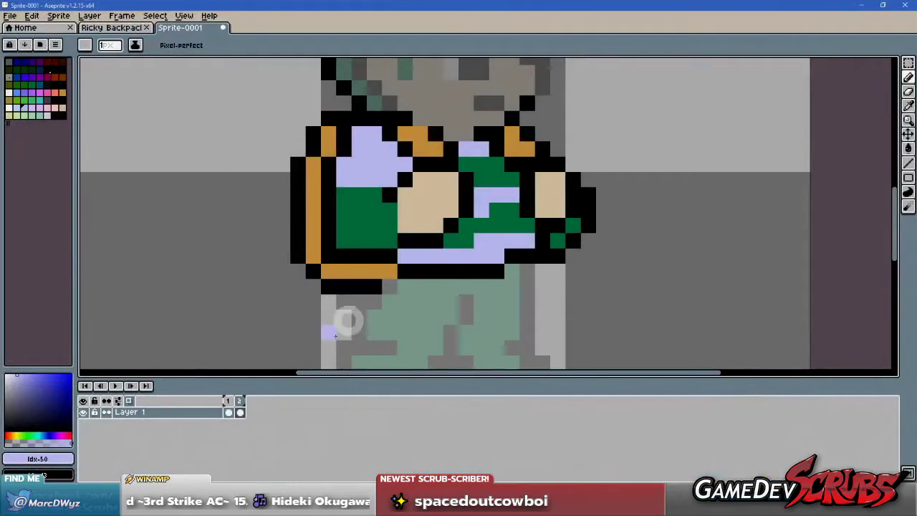
scroll(430, 245, down, 3)
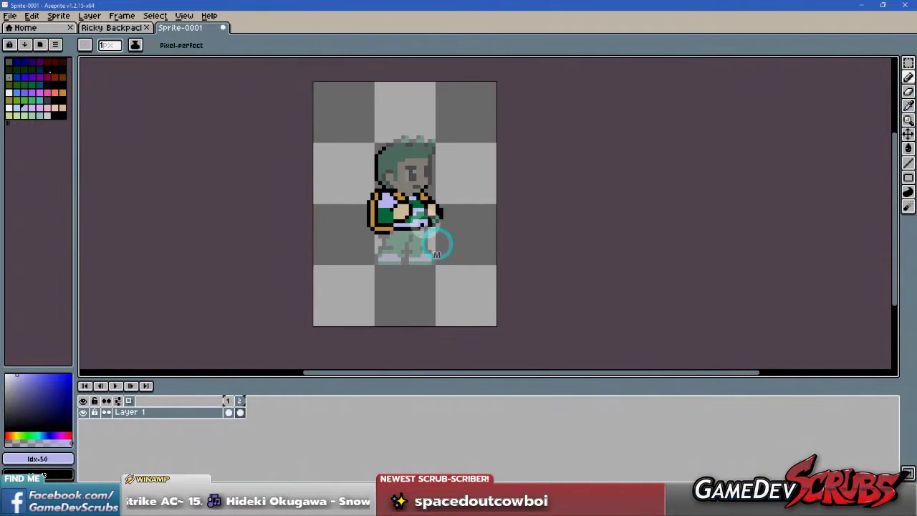
scroll(437, 244, up, 3)
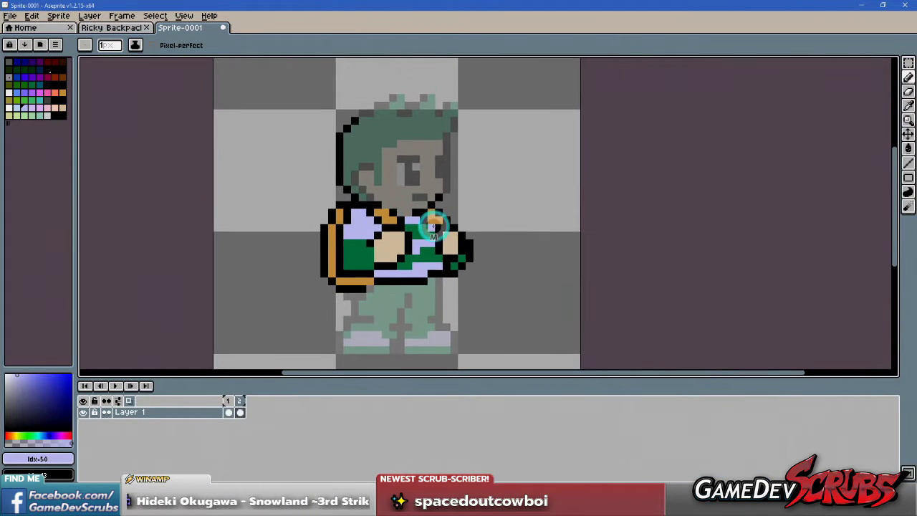
scroll(433, 226, up, 1)
scroll(431, 237, down, 2)
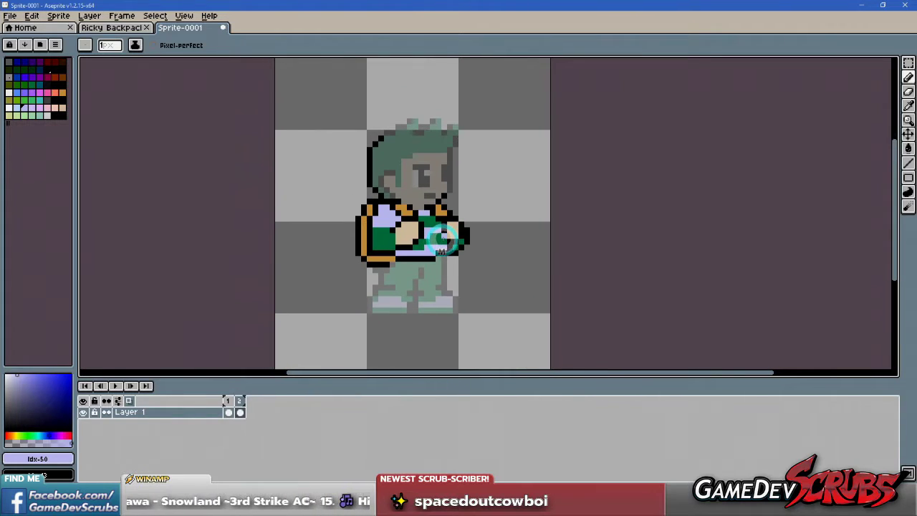
scroll(441, 241, up, 1)
scroll(440, 243, up, 1)
scroll(437, 245, down, 1)
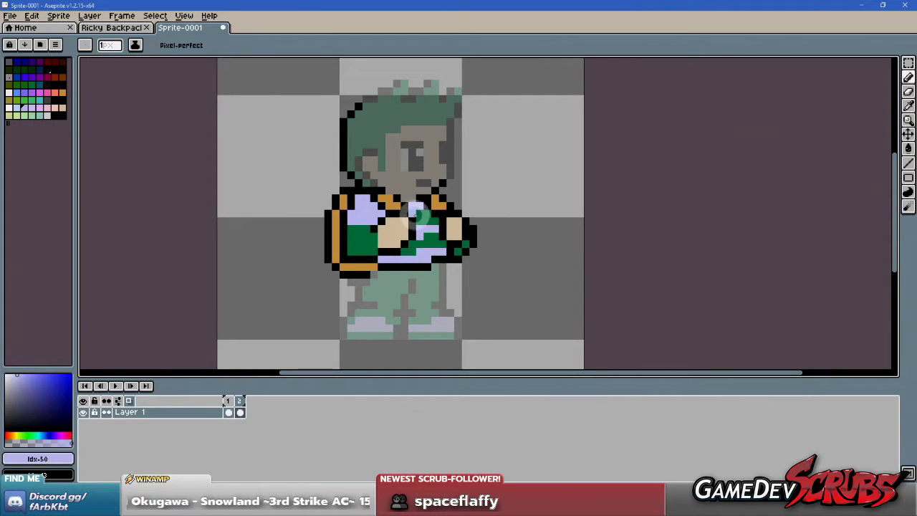
- Copy the boy's head from frame 1 and paste it at the same place in frame 2
click(227, 400)
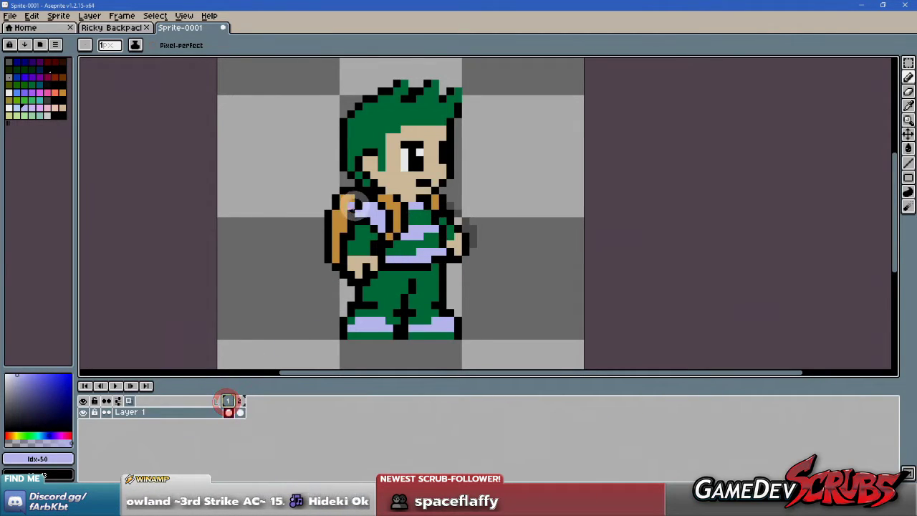
drag(351, 201, 351, 247)
key(m)
drag(284, 94, 486, 242)
drag(292, 94, 578, 236)
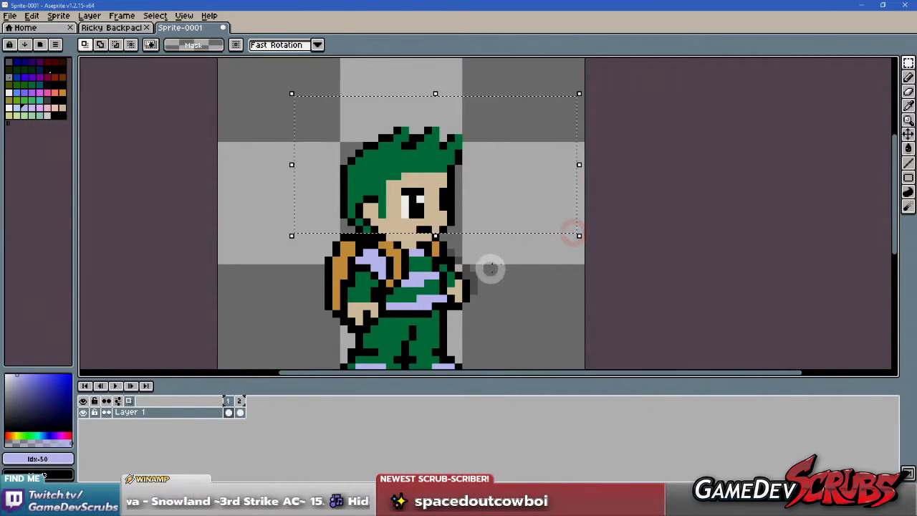
click(240, 413)
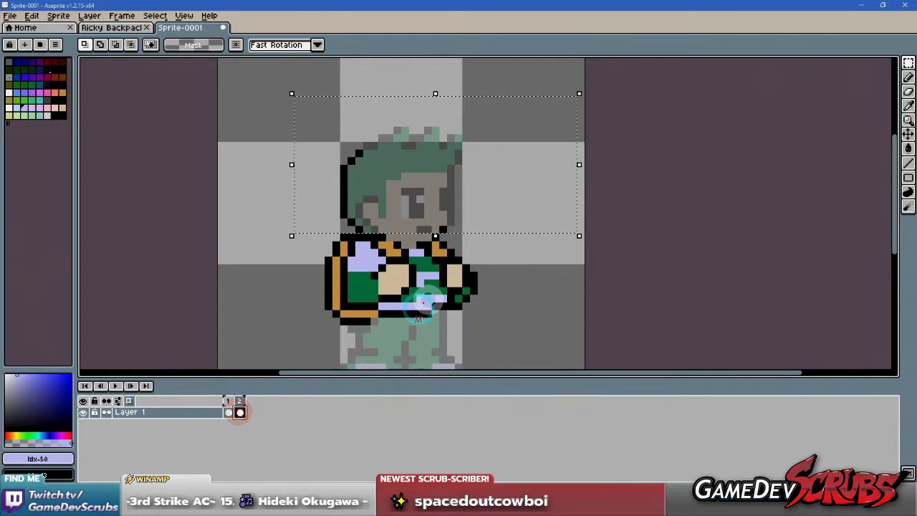
key(ctrl+v)
click(512, 280)
- Pick the face's skin colour and fill the empty chin and neck pixels between head and shirt in frame 2
scroll(420, 245, up, 1)
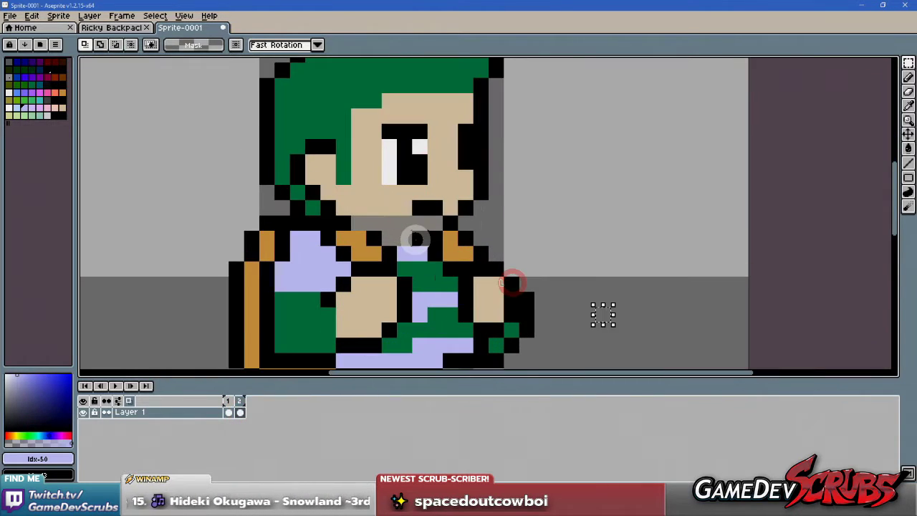
key(i)
scroll(419, 244, up, 1)
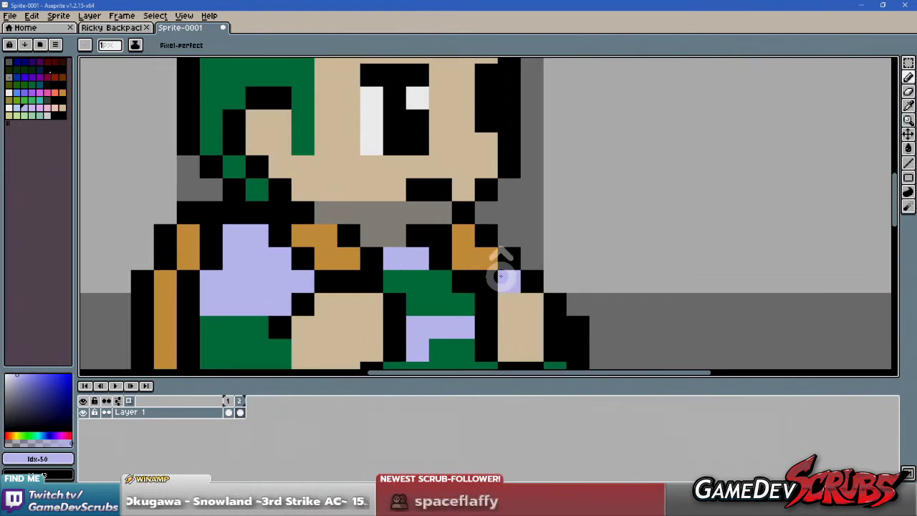
click(363, 180)
key(b)
drag(331, 205, 426, 205)
click(436, 205)
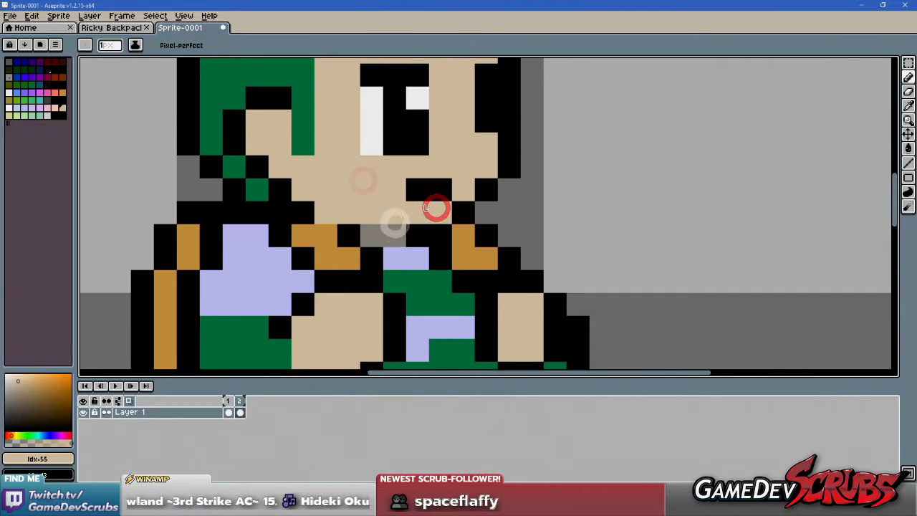
click(385, 236)
- Examine the assembled head and torso in frame 2 and the onion-skinned legs beneath them
scroll(385, 235, down, 4)
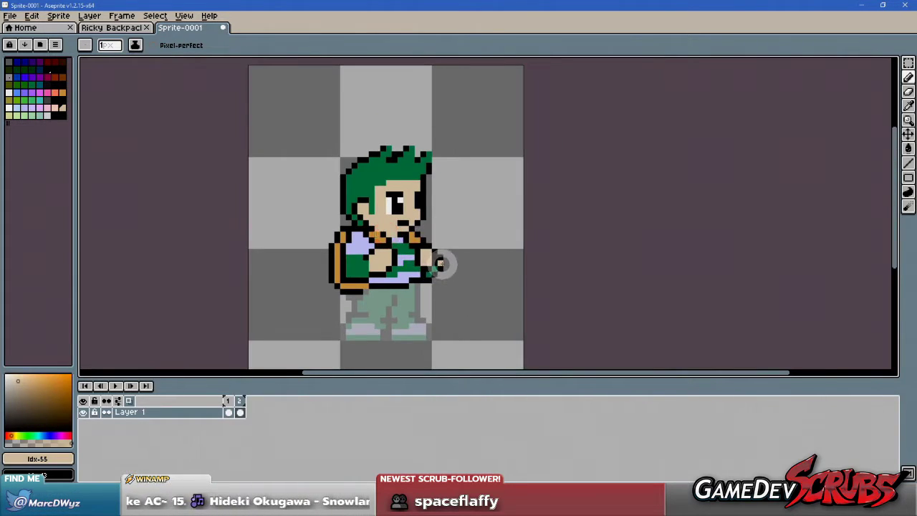
scroll(441, 263, down, 1)
scroll(433, 266, up, 2)
scroll(426, 270, down, 1)
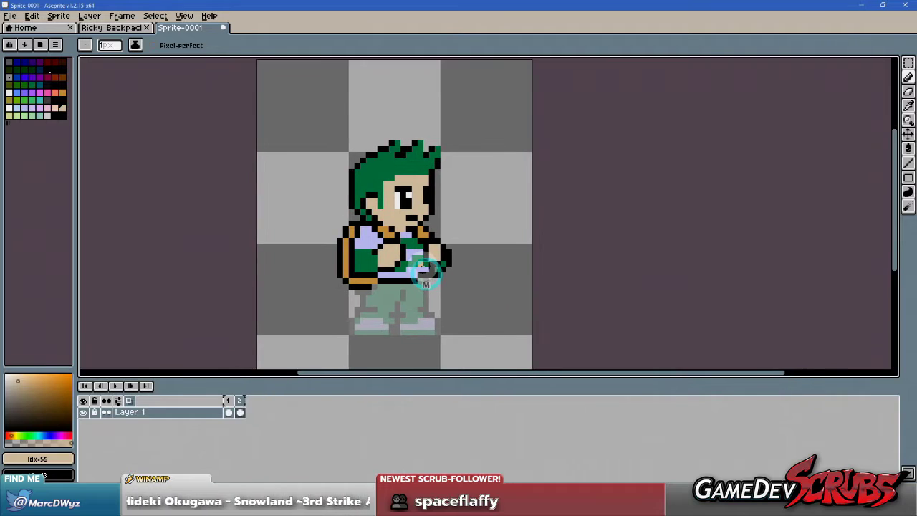
scroll(425, 267, up, 1)
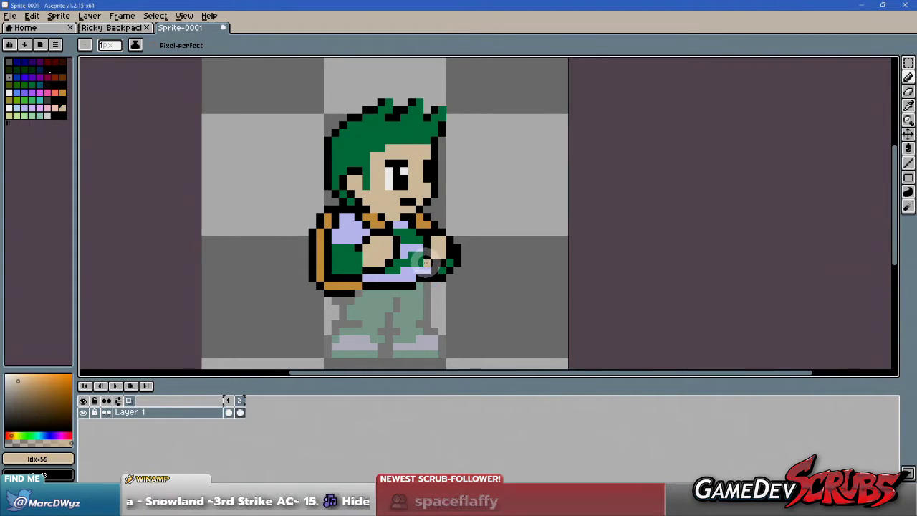
drag(412, 290, 430, 285)
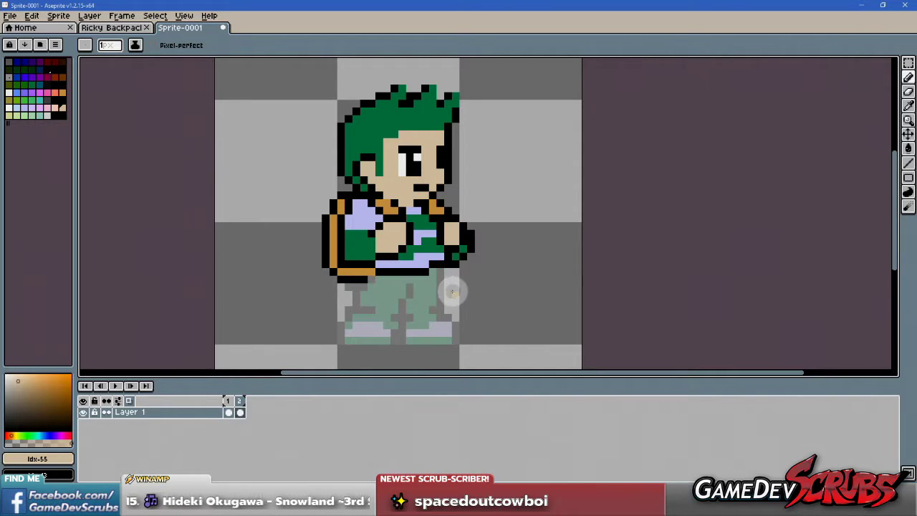
scroll(444, 287, down, 1)
scroll(382, 278, down, 1)
scroll(376, 262, up, 1)
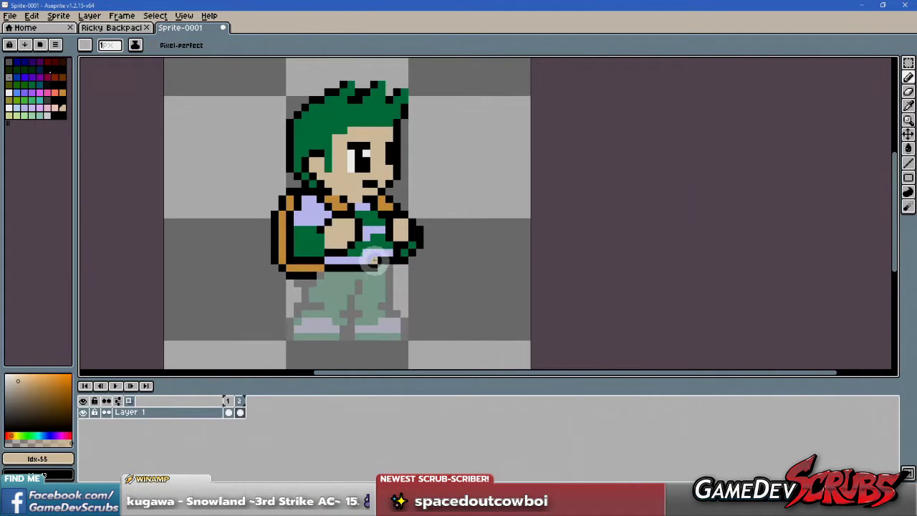
drag(373, 264, 419, 261)
scroll(394, 258, up, 2)
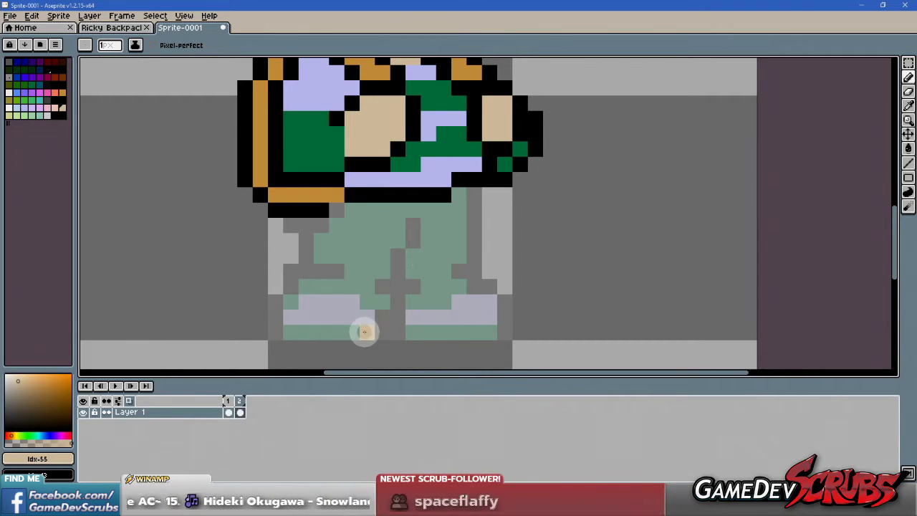
scroll(332, 290, down, 1)
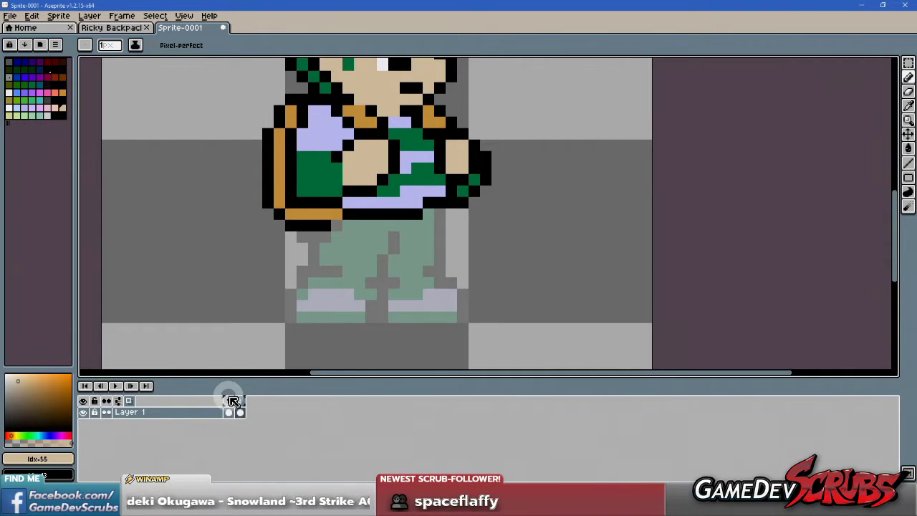
- Pick the shoes' lavender colour from frame 1 and add a third frame that duplicates frame 2
click(230, 400)
key(i)
click(329, 293)
click(240, 400)
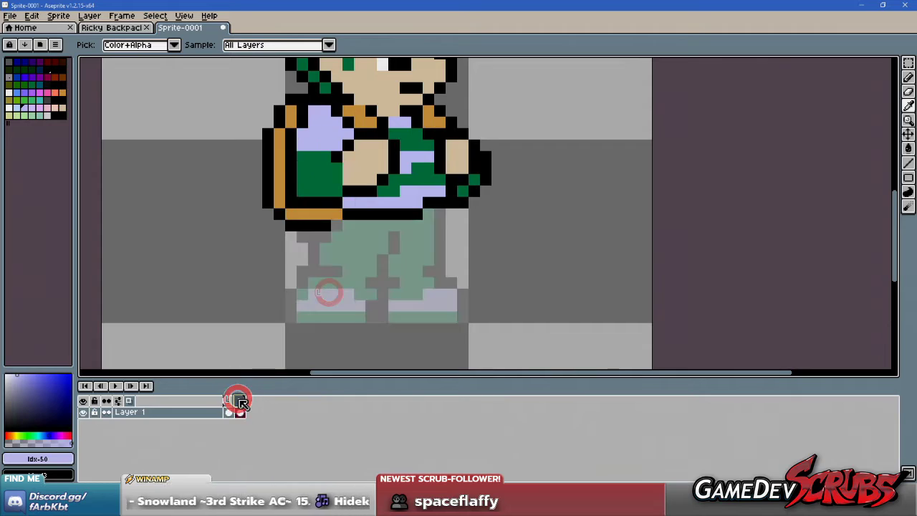
key(b)
key(minus)
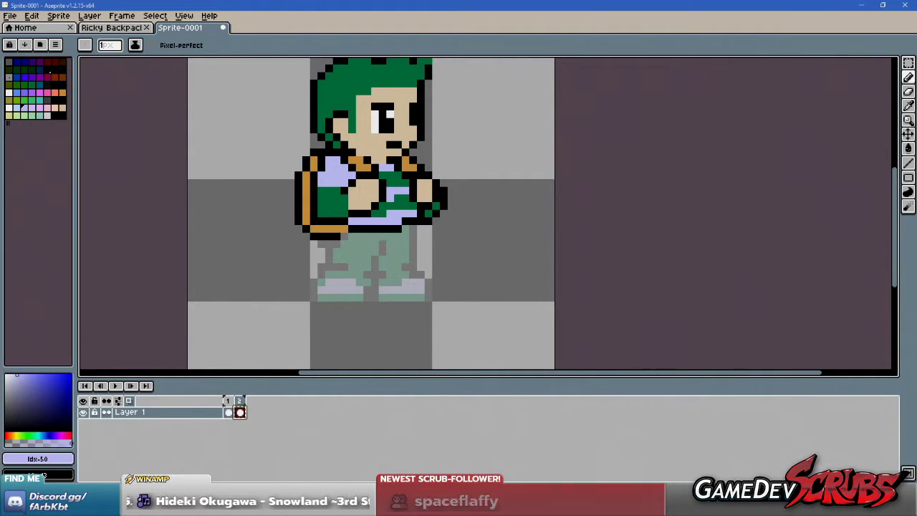
key(alt+n)
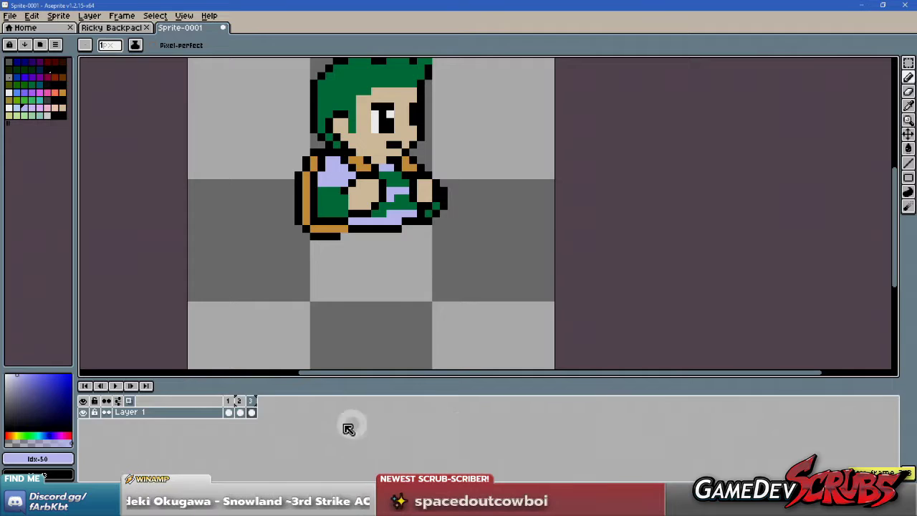
click(242, 414)
click(252, 414)
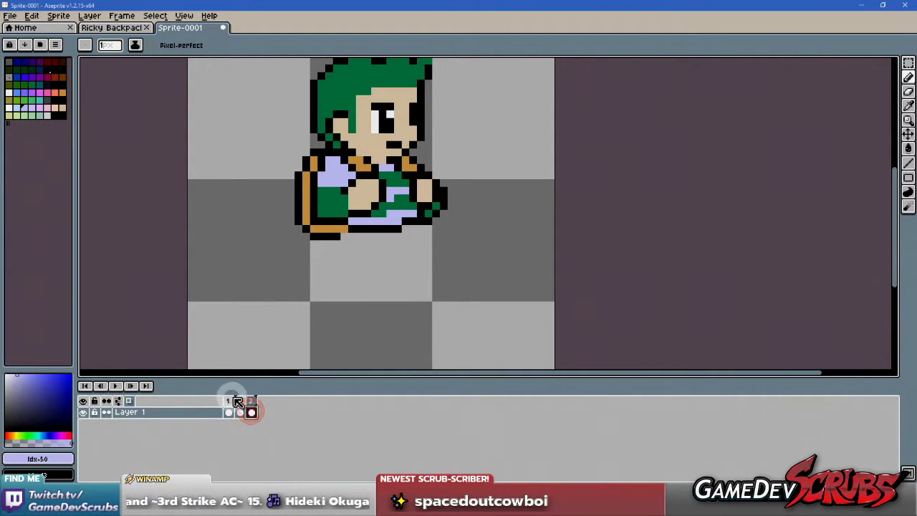
- Block in rough lavender feet, close together under the body in frame 2 and spread wide apart in frame 3, and preview the walk
click(242, 413)
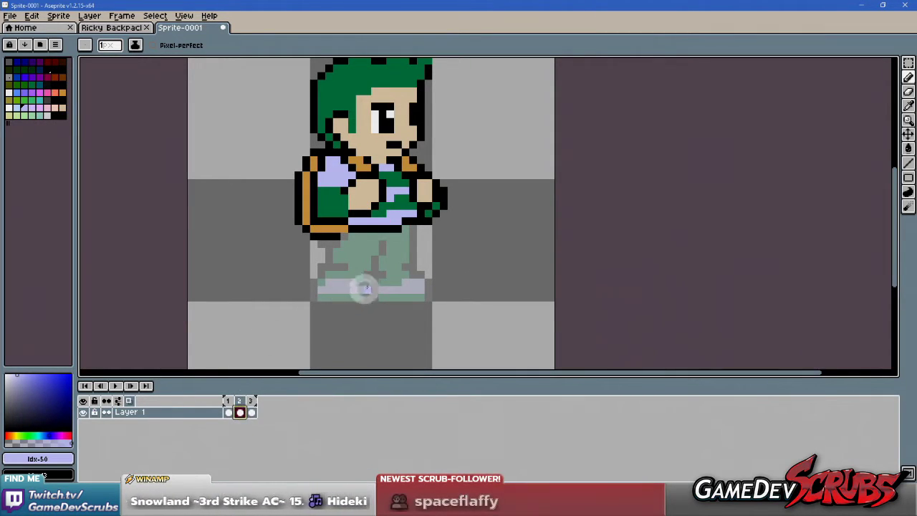
mouse_move(362, 286)
mouse_down()
mouse_move(385, 286)
mouse_move(332, 295)
mouse_move(371, 289)
mouse_up()
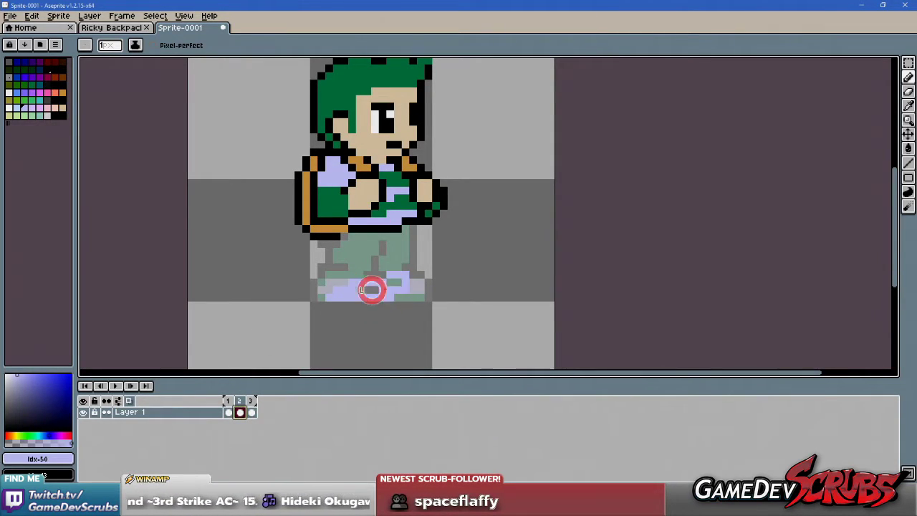
click(251, 414)
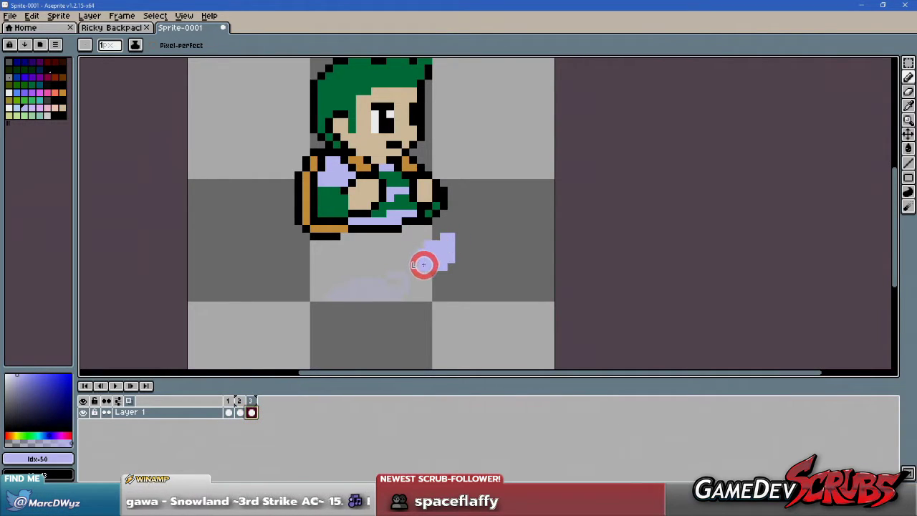
scroll(430, 268, up, 1)
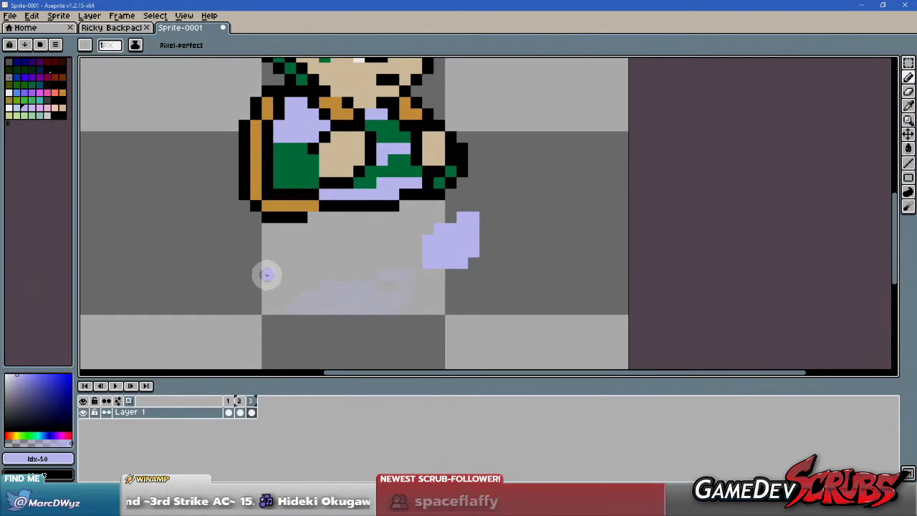
mouse_move(245, 251)
mouse_down()
mouse_move(248, 286)
mouse_move(295, 271)
mouse_up()
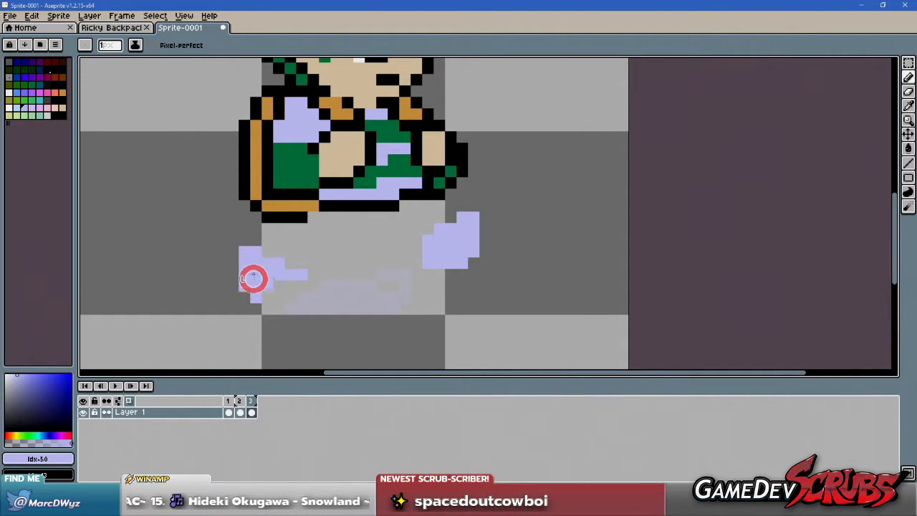
scroll(278, 264, down, 3)
scroll(412, 259, up, 1)
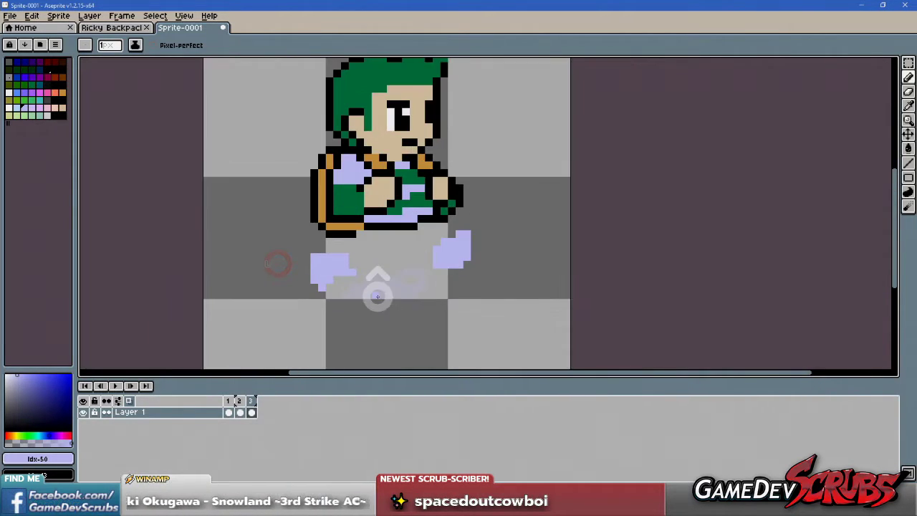
click(240, 401)
key(Return)
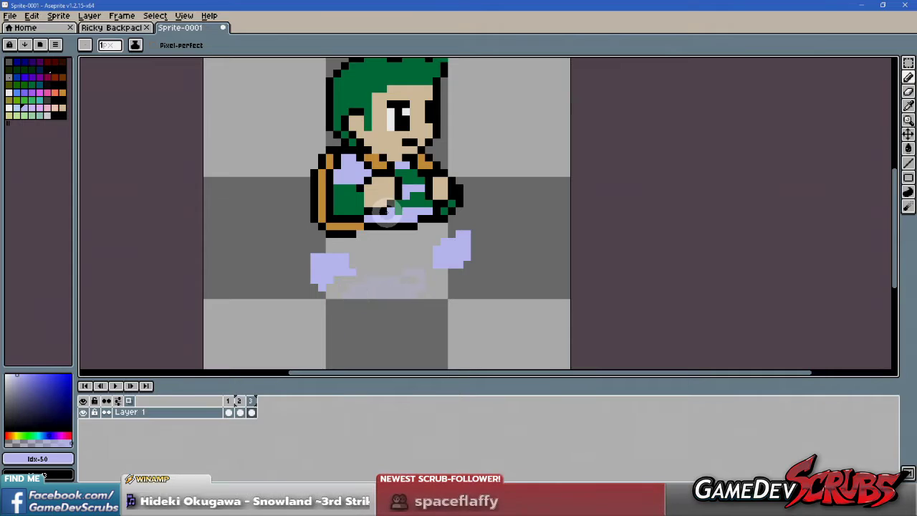
- Fill the rough feet in frames 3 and 2 with the sleeve's green
key(g)
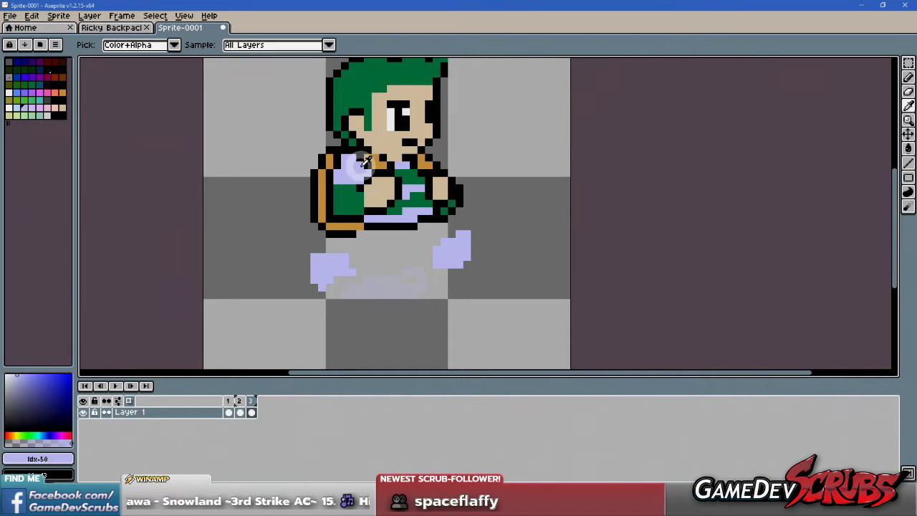
alt+click(351, 206)
click(327, 272)
click(462, 251)
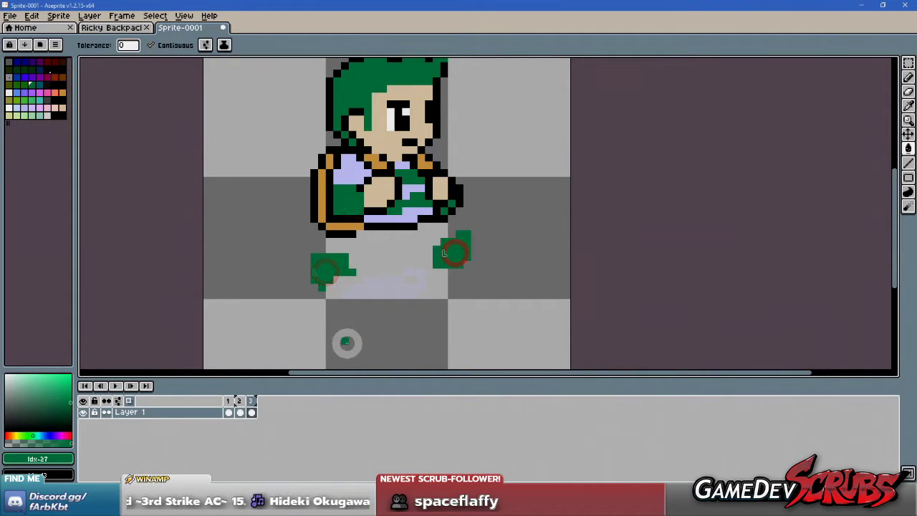
click(240, 400)
click(378, 286)
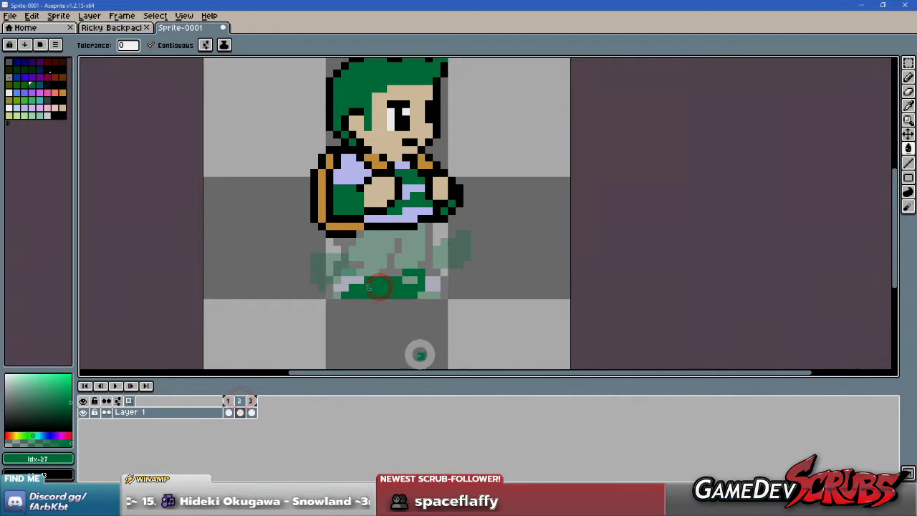
- Turn off onion skinning and play the walk animation to check the foot movement against frame 1
click(128, 401)
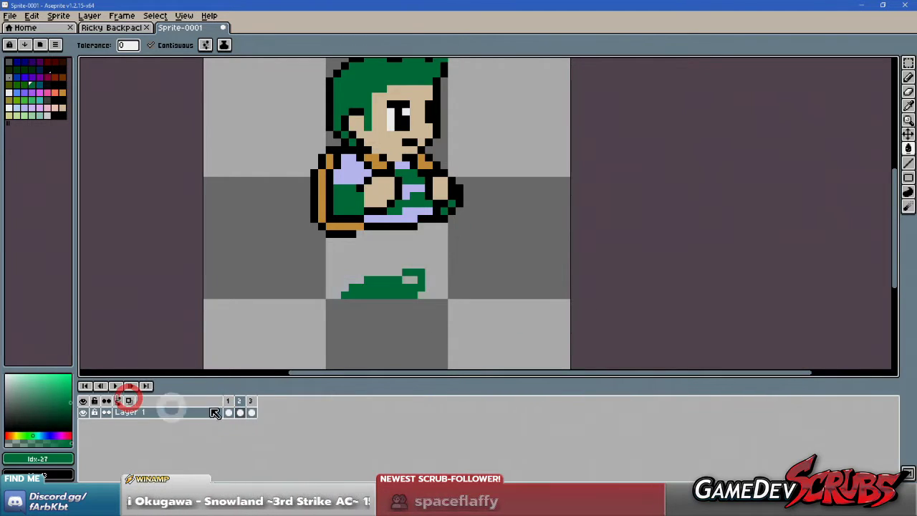
click(239, 401)
key(Return)
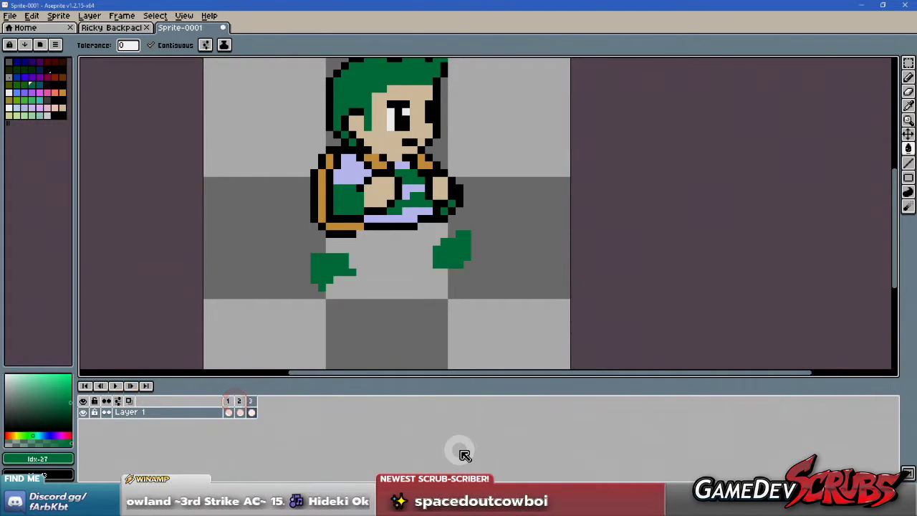
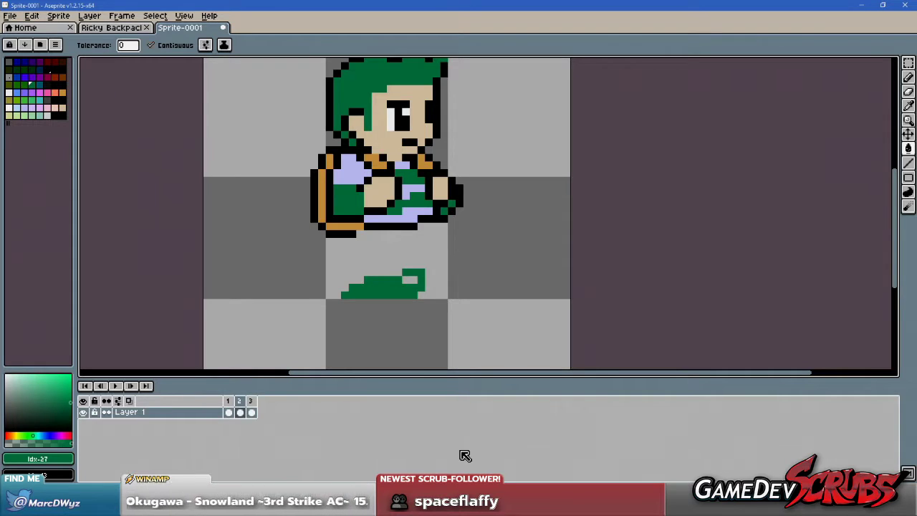
click(228, 402)
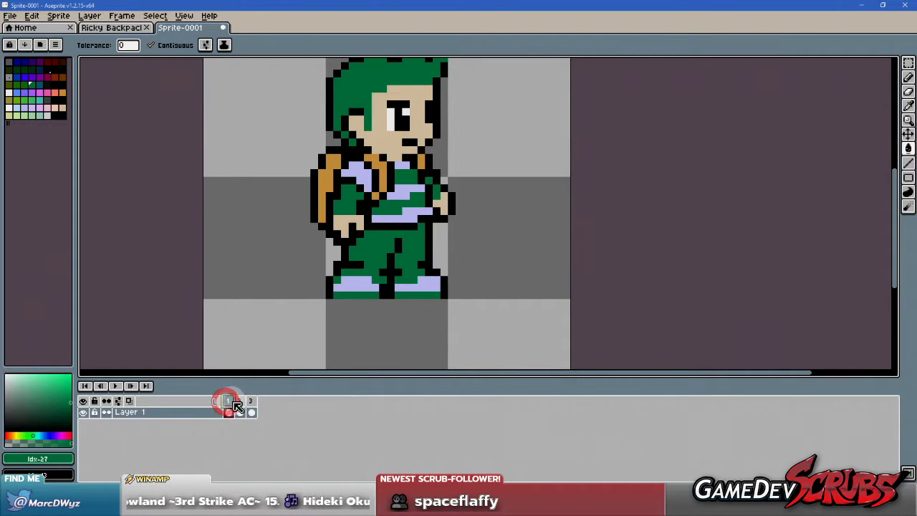
click(240, 401)
- Set lavender as foreground and green as background colour, and paint frame 2's green trousers from the shirt hem down to the feet
scroll(414, 273, up, 1)
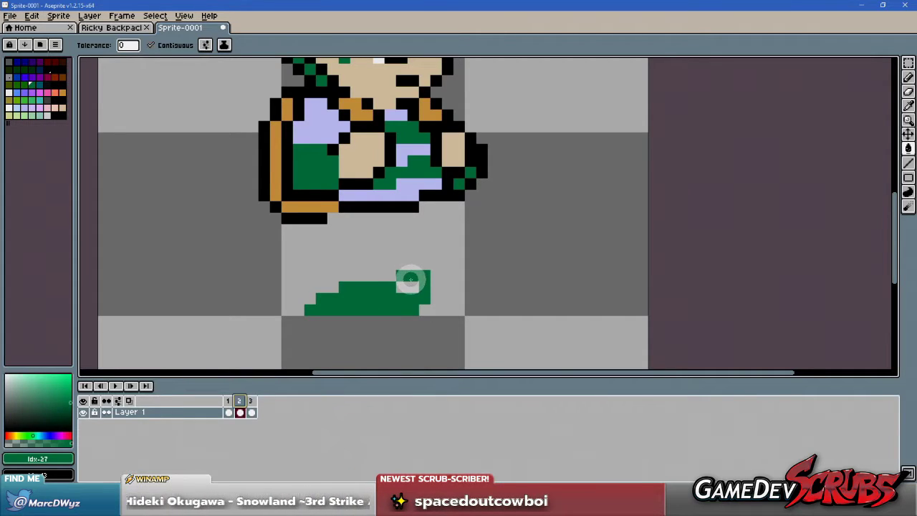
key(b)
click(403, 262)
alt+click(379, 197)
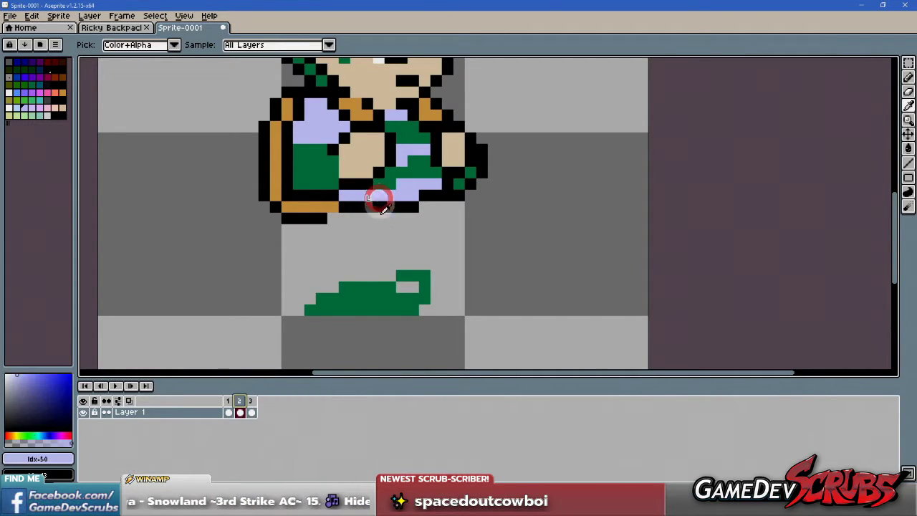
alt+click(358, 282)
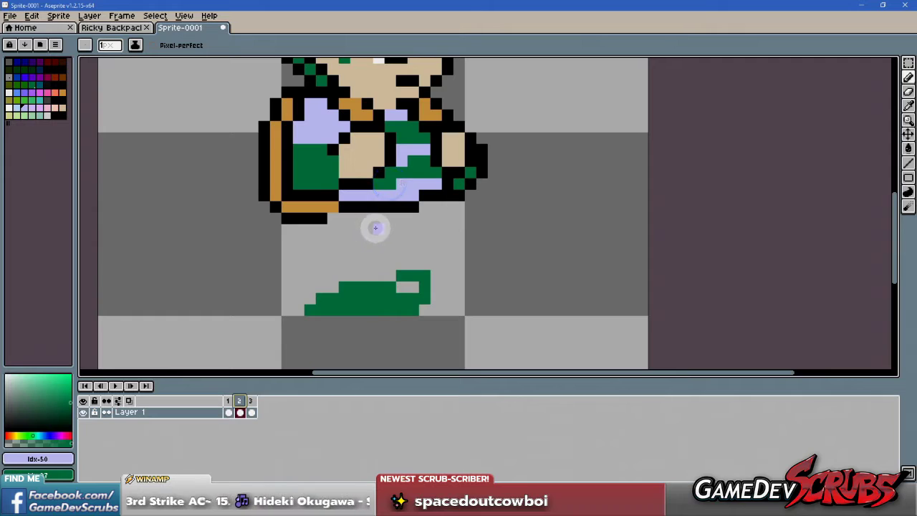
mouse_move(385, 222)
mouse_down()
mouse_move(420, 265)
mouse_move(379, 220)
mouse_move(403, 279)
mouse_move(388, 234)
mouse_move(419, 250)
mouse_move(380, 288)
mouse_move(382, 275)
mouse_move(402, 280)
mouse_move(387, 305)
mouse_move(413, 273)
mouse_move(383, 299)
mouse_up()
mouse_move(342, 222)
mouse_down()
mouse_move(355, 265)
mouse_move(332, 222)
mouse_move(330, 238)
mouse_move(349, 268)
mouse_move(322, 228)
mouse_up()
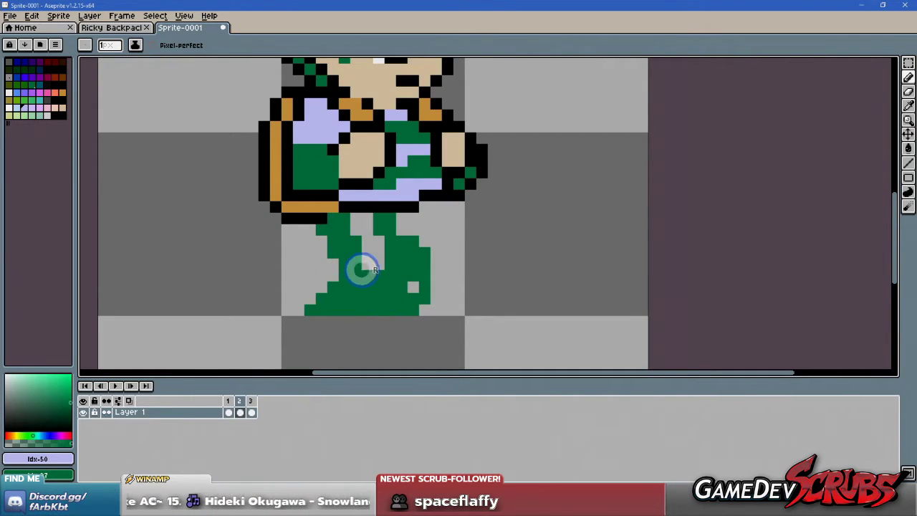
mouse_move(362, 269)
mouse_down()
mouse_move(351, 223)
mouse_move(369, 233)
mouse_move(380, 270)
mouse_move(372, 224)
mouse_up()
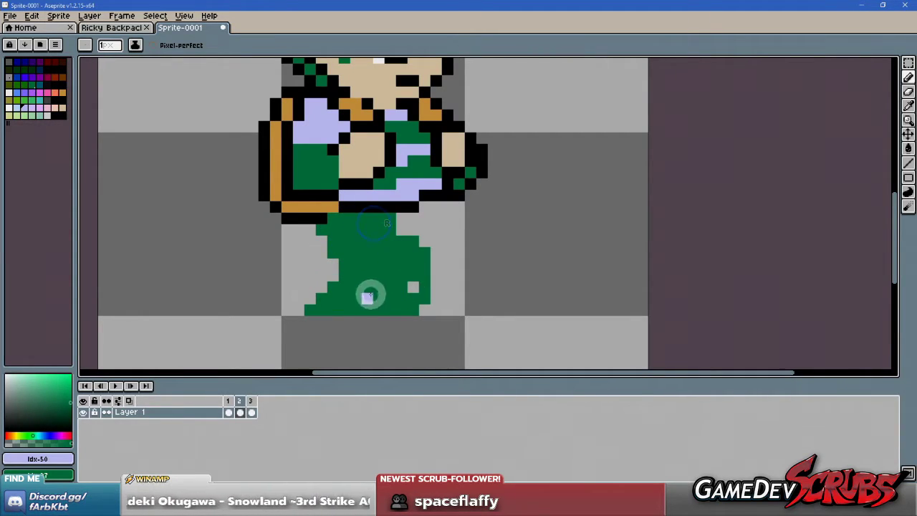
- Paint a lavender shoe over the lower part of the green legs in frame 2, using frame 1's shoes as reference
mouse_move(407, 308)
mouse_down()
mouse_move(360, 299)
mouse_move(415, 299)
mouse_move(410, 308)
mouse_move(424, 310)
mouse_move(355, 296)
mouse_up()
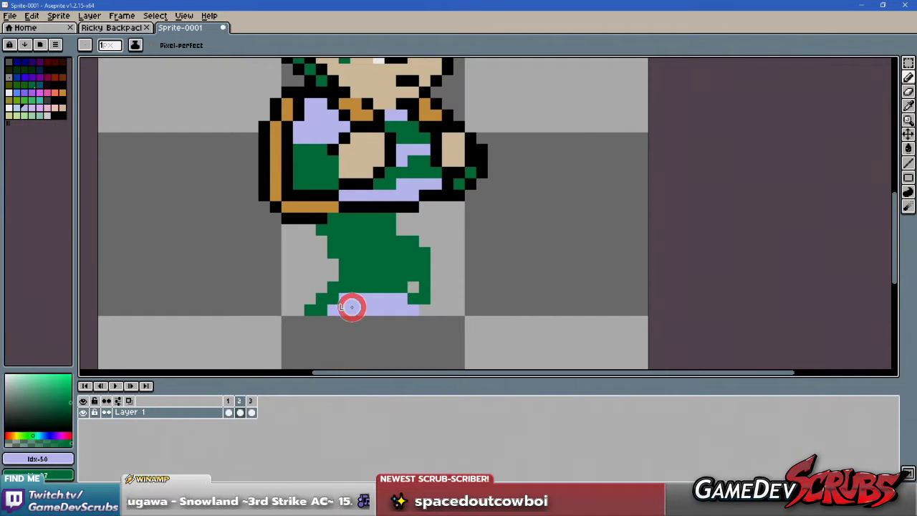
click(227, 401)
click(239, 401)
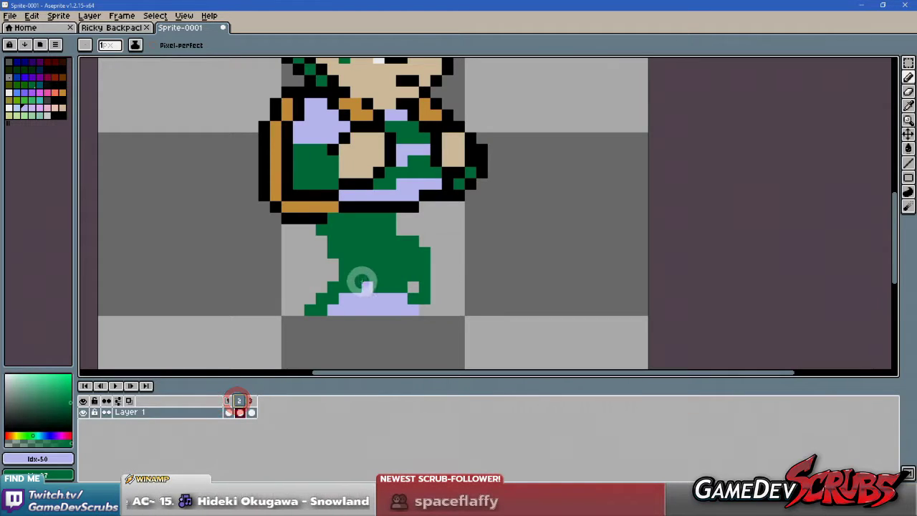
drag(362, 281, 398, 283)
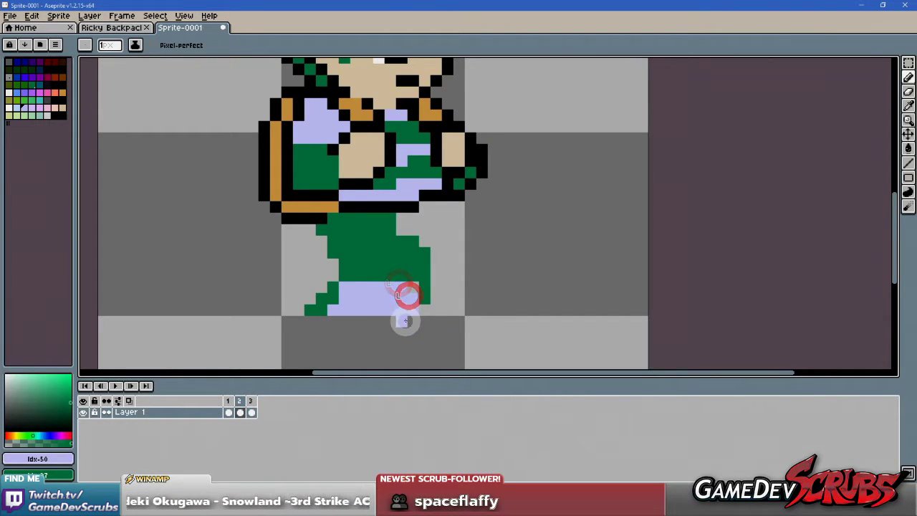
click(323, 308)
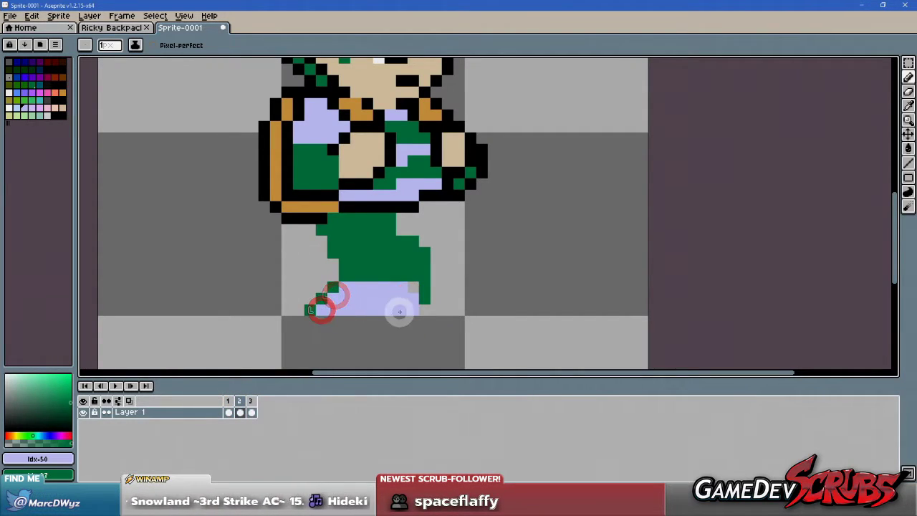
- Pick the outline black and outline the front and back edges of the trousers and the shoe's heel in frame 2
scroll(395, 260, down, 1)
scroll(406, 254, up, 1)
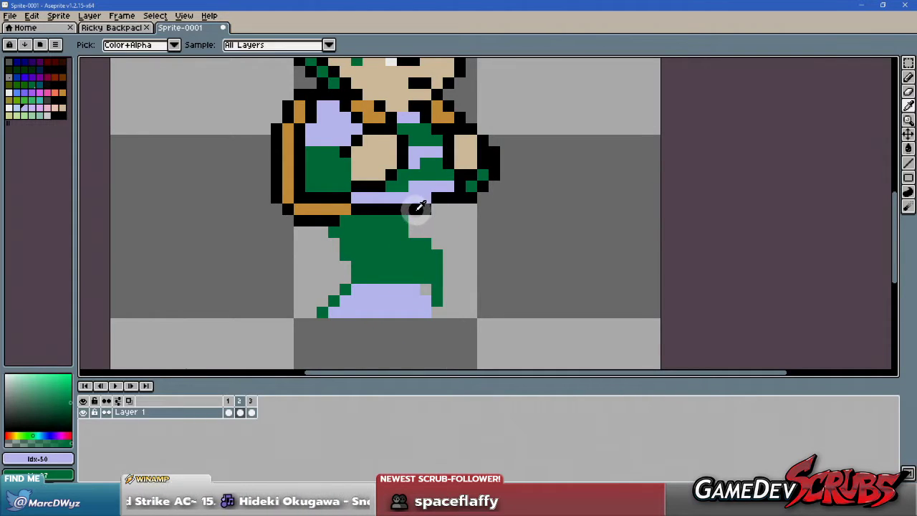
alt+click(413, 208)
mouse_move(413, 229)
mouse_down()
mouse_move(434, 268)
mouse_move(424, 285)
mouse_up()
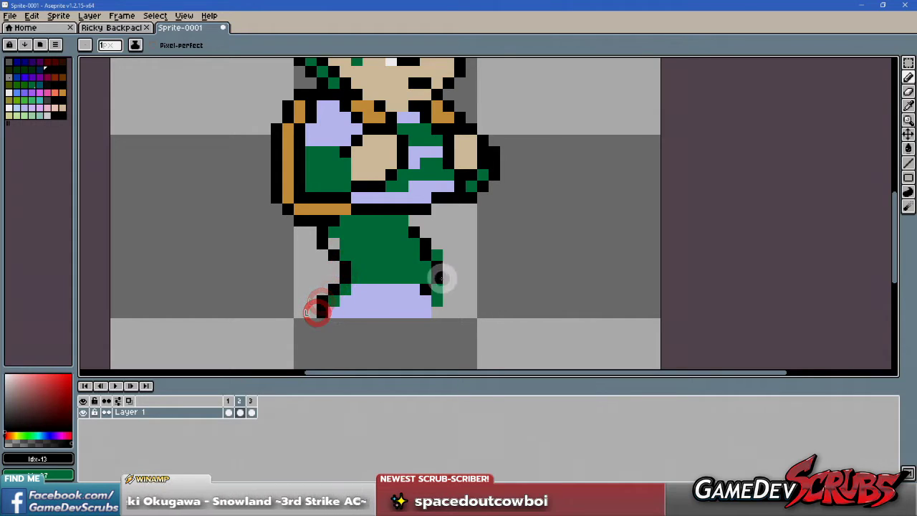
scroll(440, 272, down, 2)
scroll(449, 254, up, 2)
scroll(449, 255, down, 1)
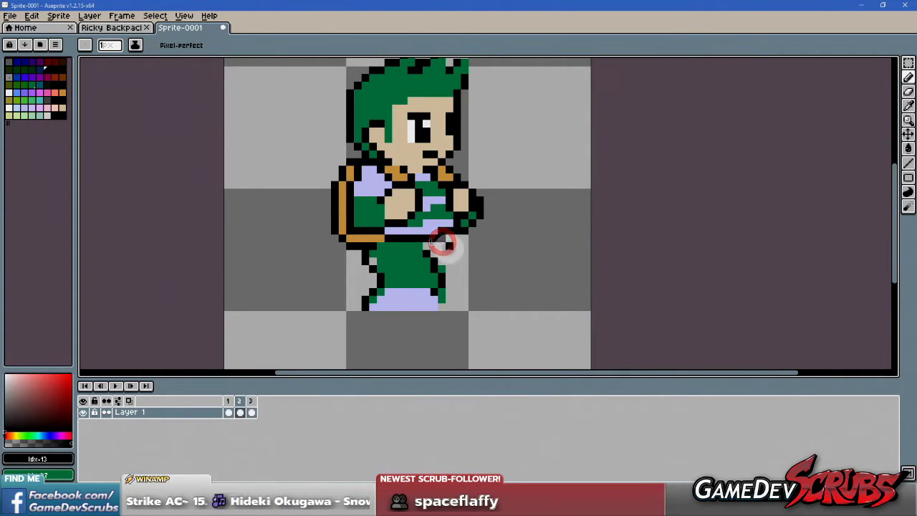
scroll(445, 247, up, 1)
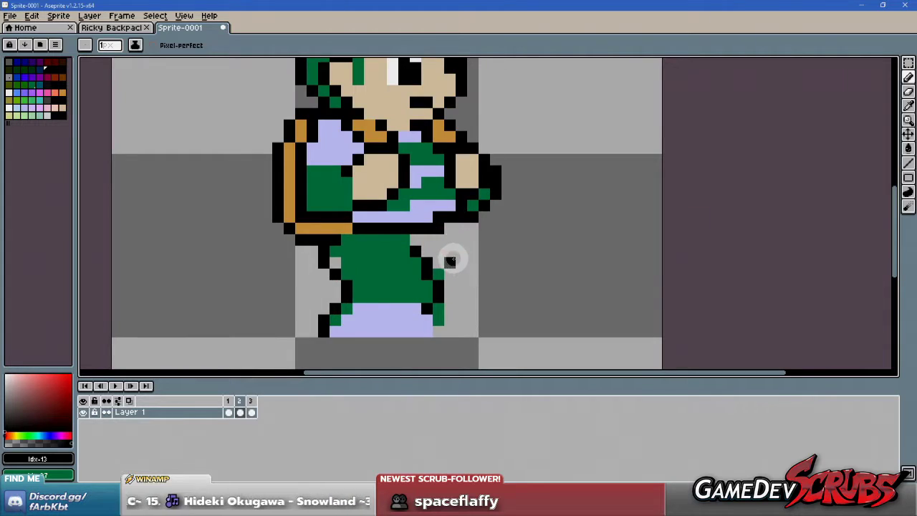
- Compare with frame 1's legs and draw a wider black front-leg outline in frame 2, curving from the shirt hem down towards the shoe
click(227, 400)
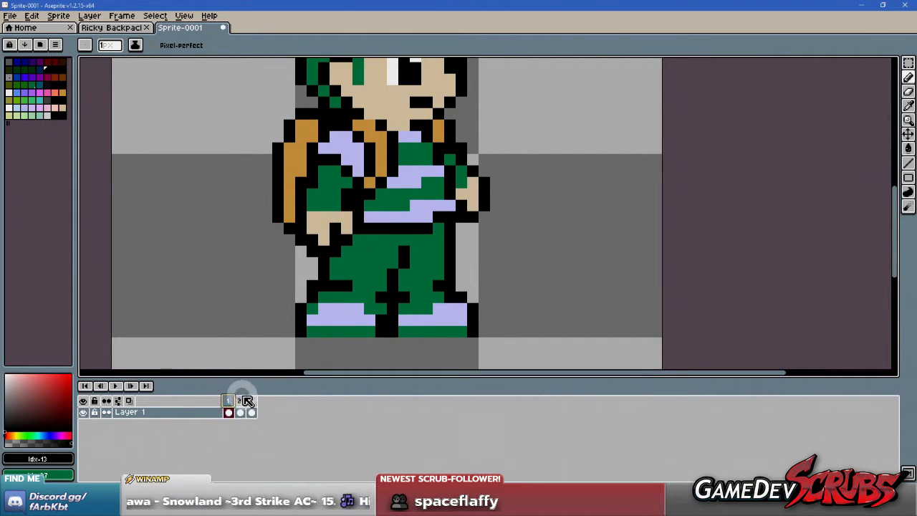
click(239, 401)
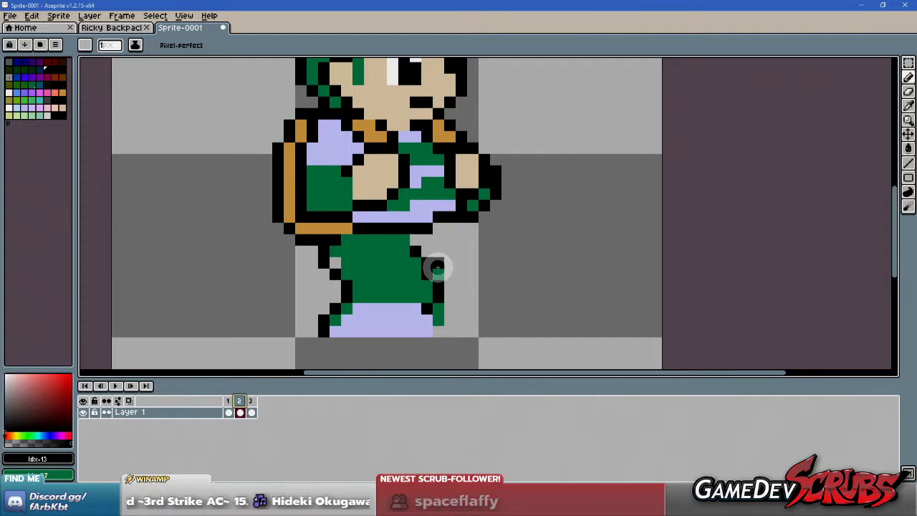
click(439, 229)
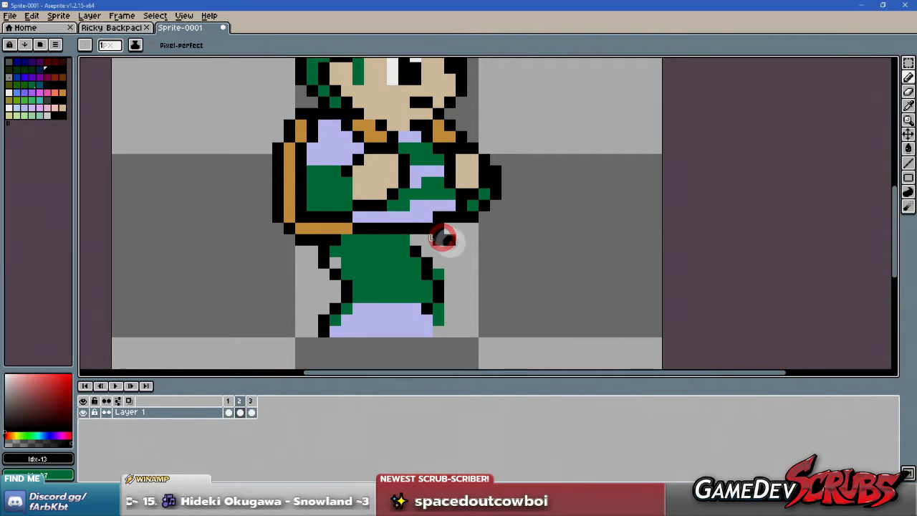
drag(454, 250, 460, 284)
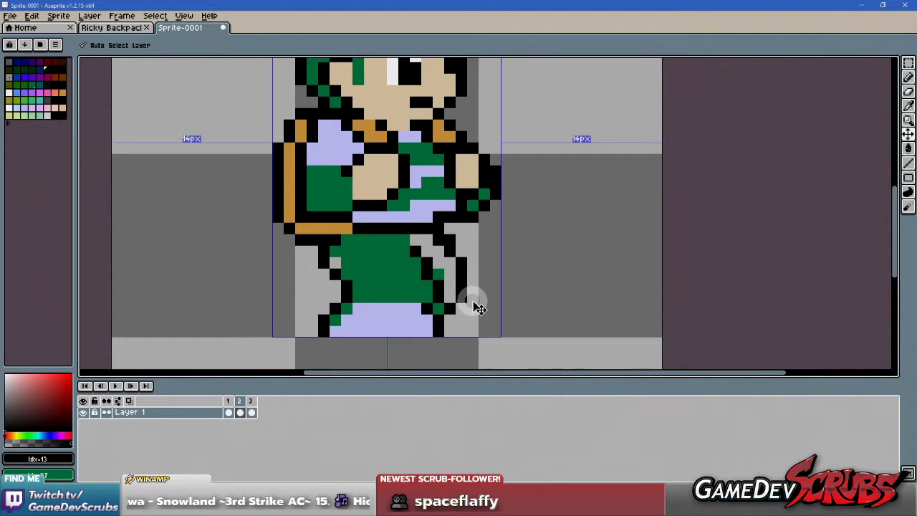
- Extend frame 2's front-leg black outline down to the shoe tip, widen its knee by one pixel and fill the leg with green
click(442, 320)
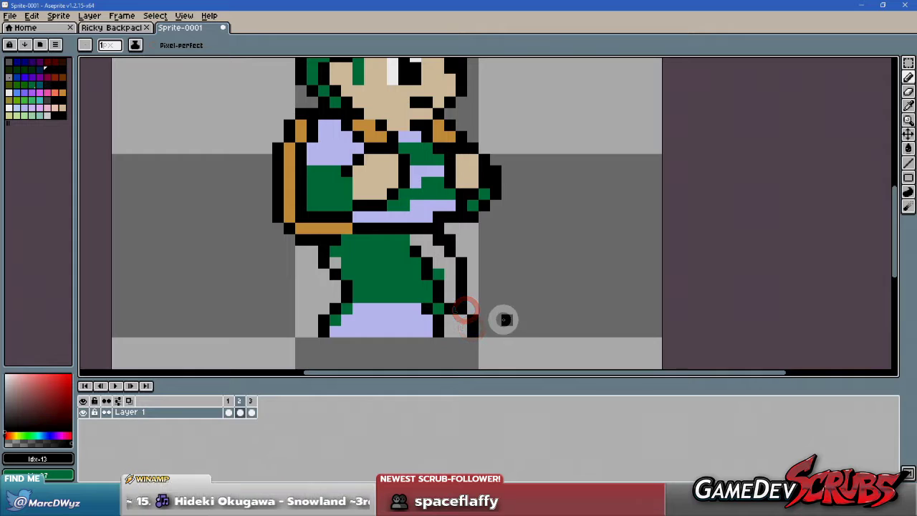
mouse_move(469, 277)
mouse_down()
mouse_move(459, 252)
mouse_move(418, 240)
mouse_move(440, 268)
mouse_up()
alt+click(395, 282)
click(418, 239)
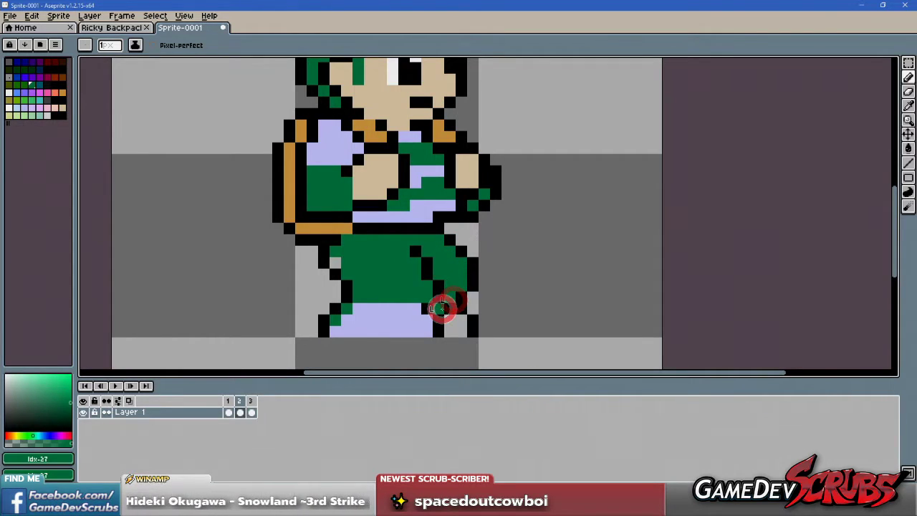
- Paint the front shoe lavender inside its outline in frame 2 and pick the outline black again
alt+click(402, 319)
drag(455, 327, 450, 329)
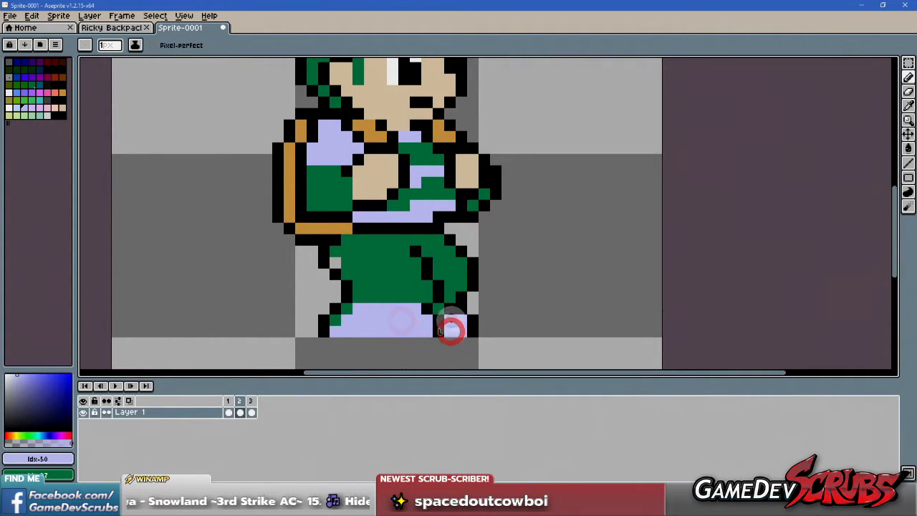
alt+click(424, 310)
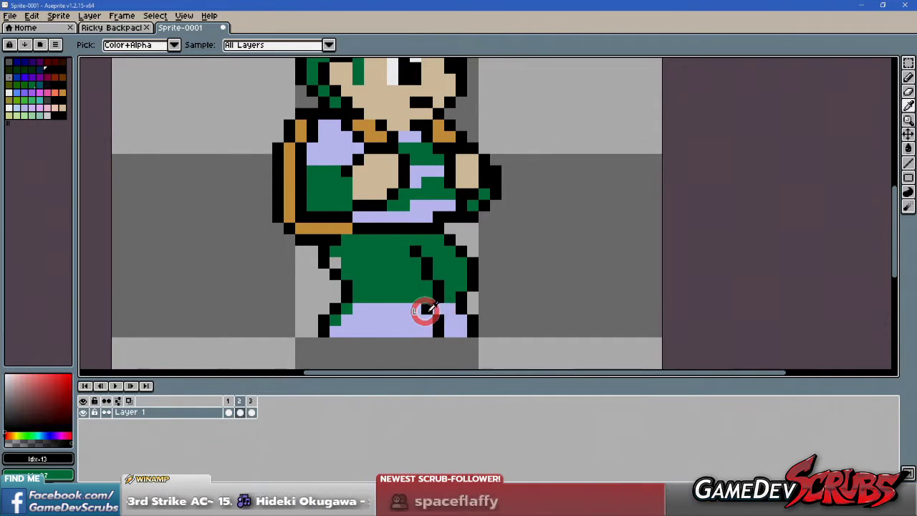
scroll(477, 296, down, 3)
scroll(435, 251, up, 2)
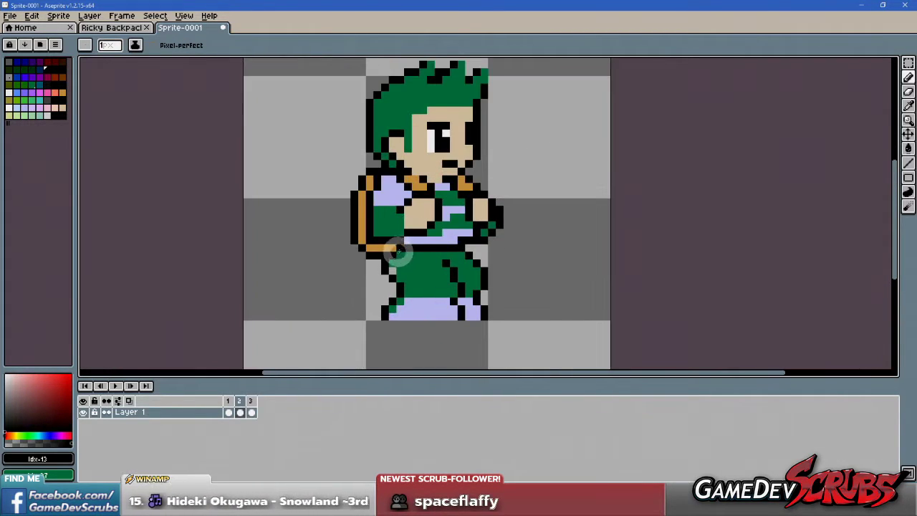
scroll(483, 242, up, 1)
scroll(491, 275, down, 1)
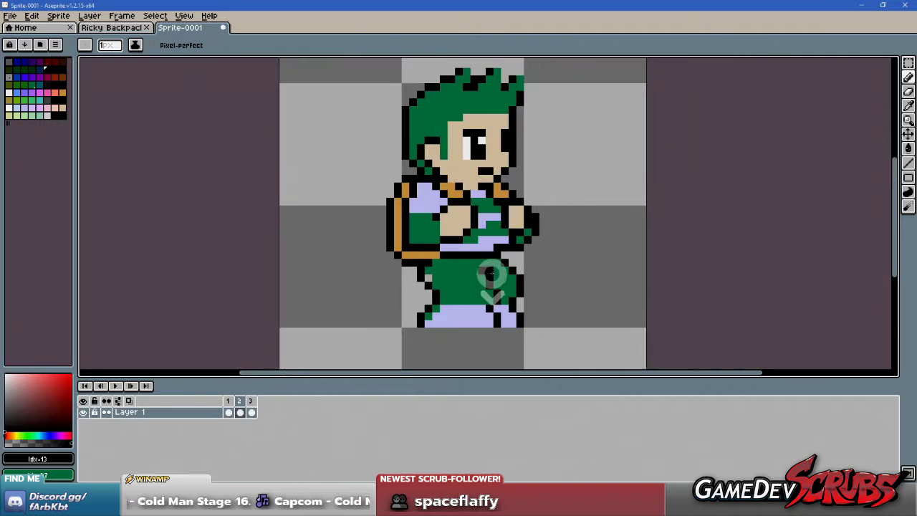
- Shift frame 2's front leg and shoe one pixel back towards the rear leg
key(m)
drag(549, 365, 460, 256)
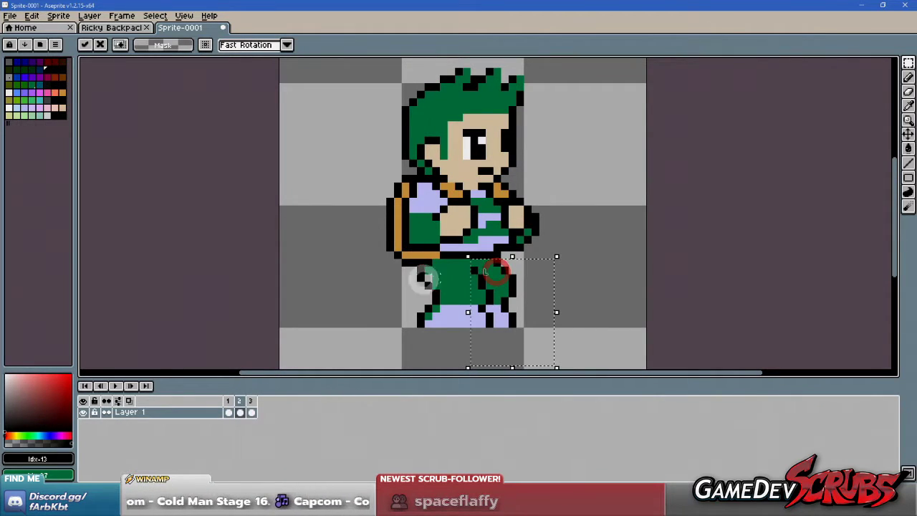
key(u)
mouse_move(381, 349)
mouse_down()
mouse_move(566, 291)
mouse_move(573, 277)
mouse_up()
click(483, 292)
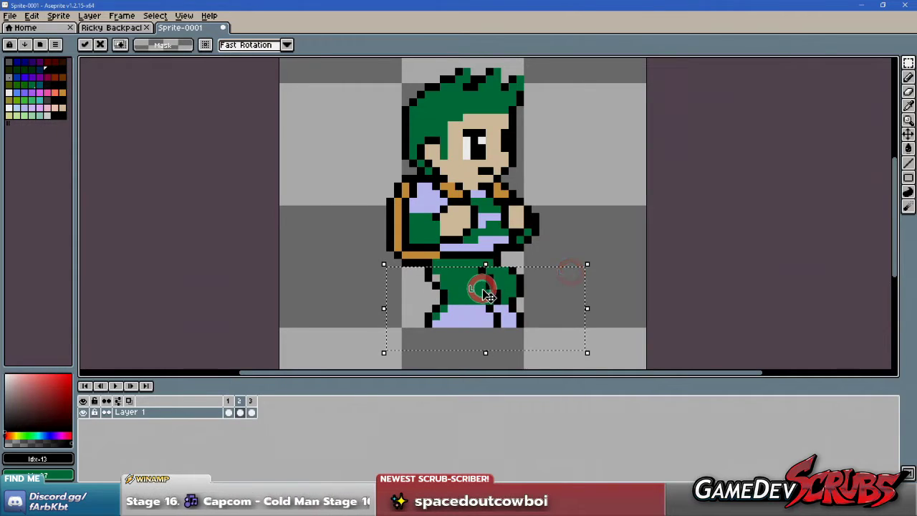
drag(486, 294, 477, 288)
click(603, 261)
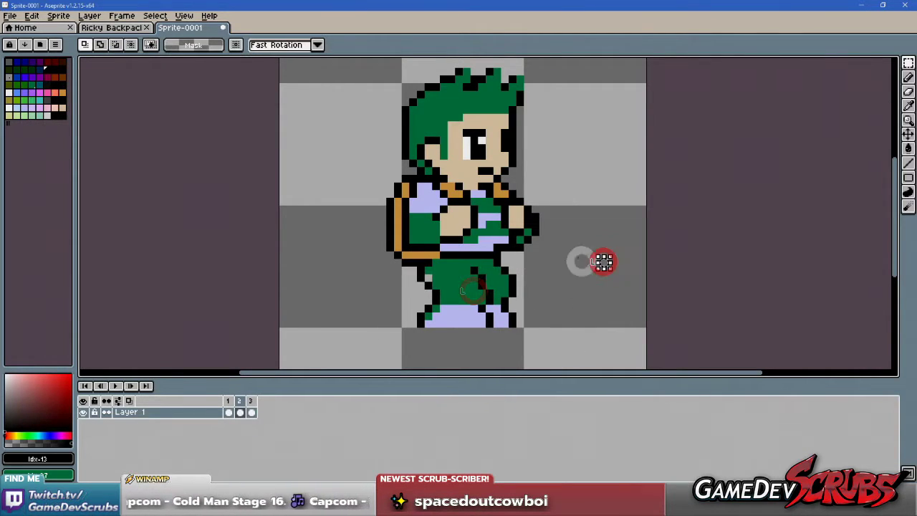
- Try shifting both of frame 2's legs one pixel back under the shirt and moving the front leg separately
scroll(469, 290, up, 1)
drag(411, 270, 432, 292)
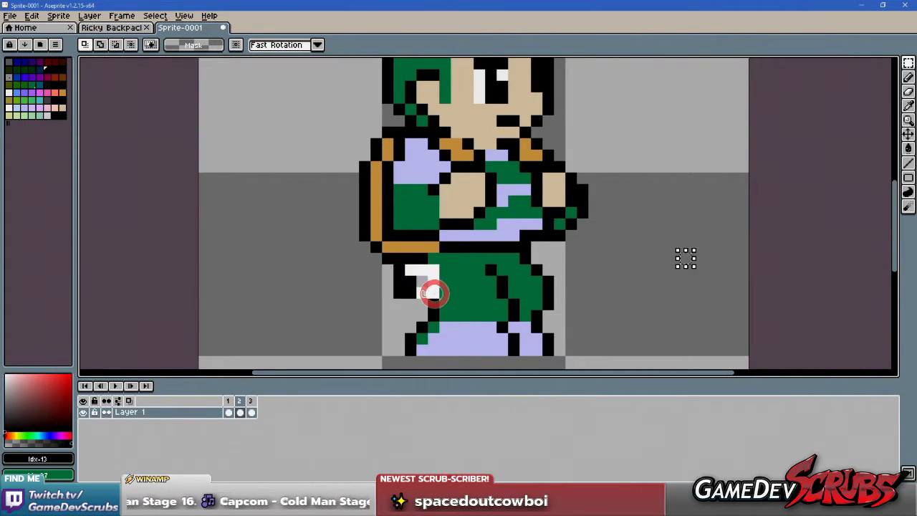
scroll(584, 322, down, 1)
drag(581, 361, 446, 279)
drag(520, 298, 513, 297)
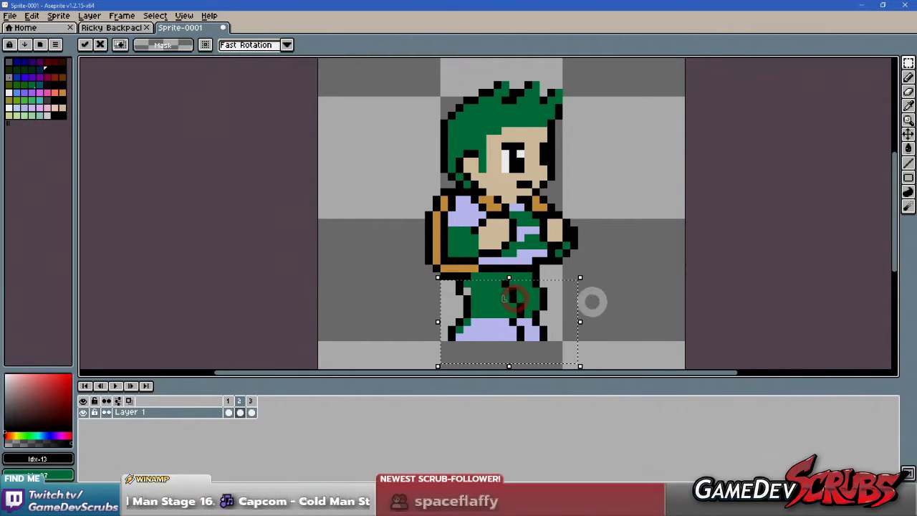
click(623, 306)
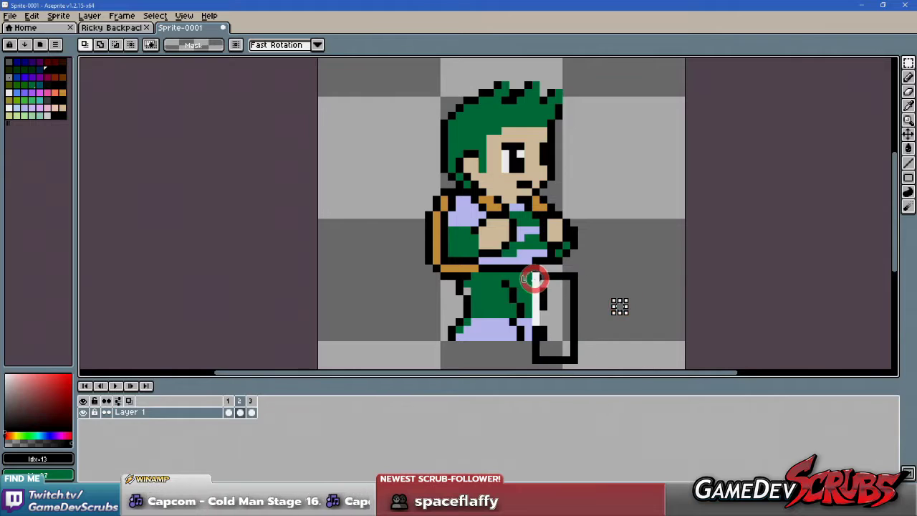
key(ctrl+z)
click(539, 298)
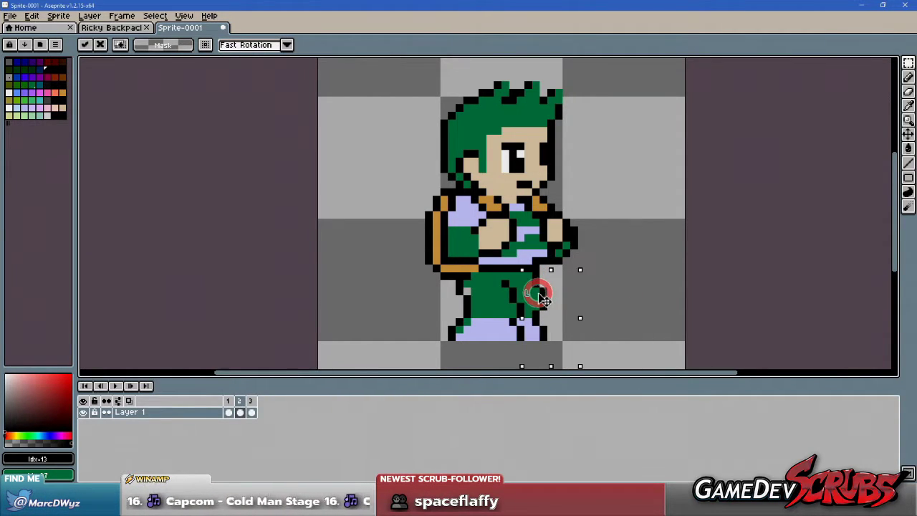
click(621, 300)
key(ctrl+z)
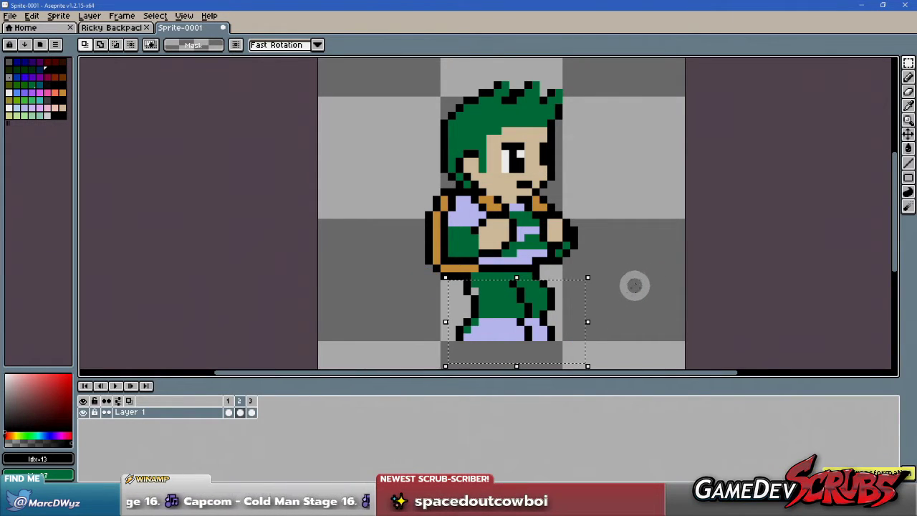
drag(590, 351, 427, 283)
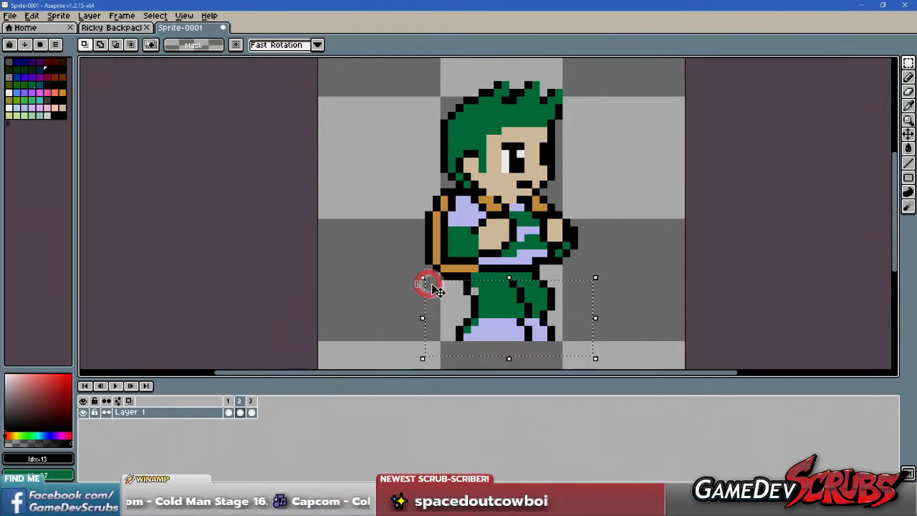
drag(548, 290, 530, 322)
click(654, 326)
scroll(655, 324, up, 1)
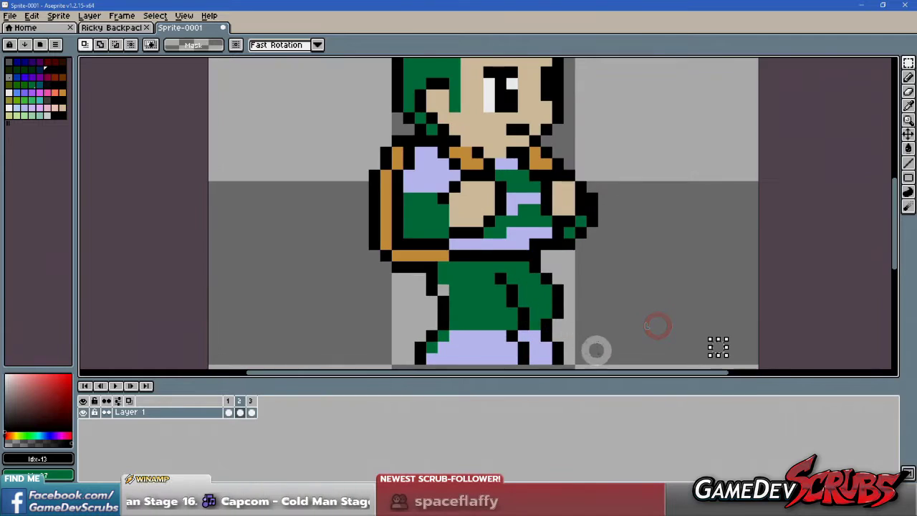
scroll(662, 333, down, 1)
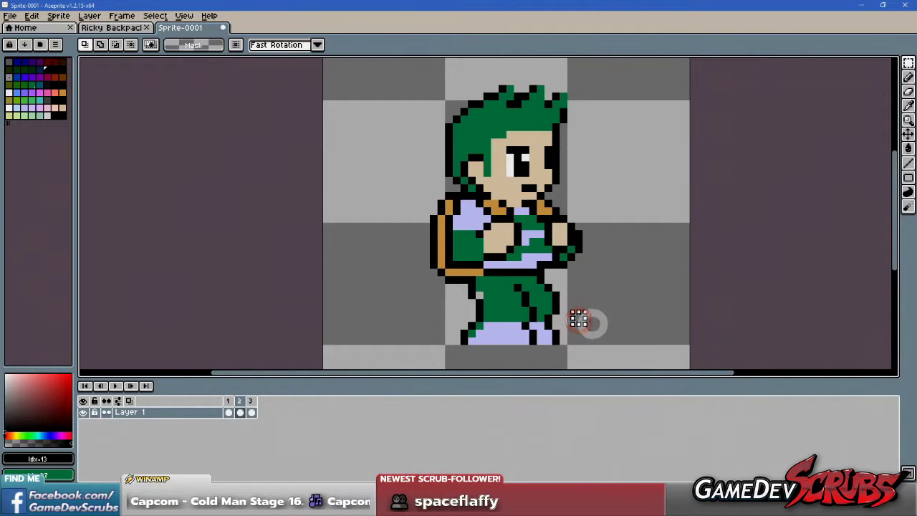
- Pick green and black, fill the gap at the back of frame 2's trousers and move their rear outline one pixel outward
key(i)
scroll(522, 292, up, 1)
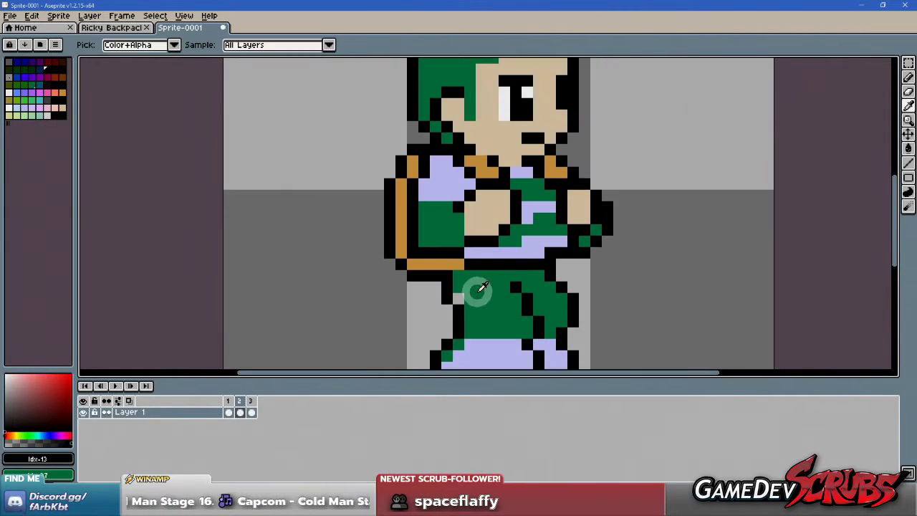
click(479, 290)
scroll(459, 294, down, 1)
scroll(585, 290, up, 2)
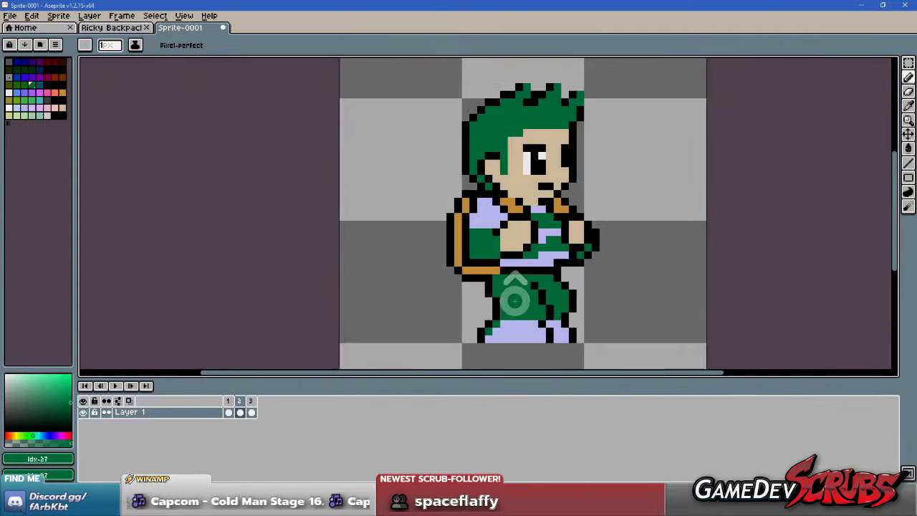
key(i)
click(493, 224)
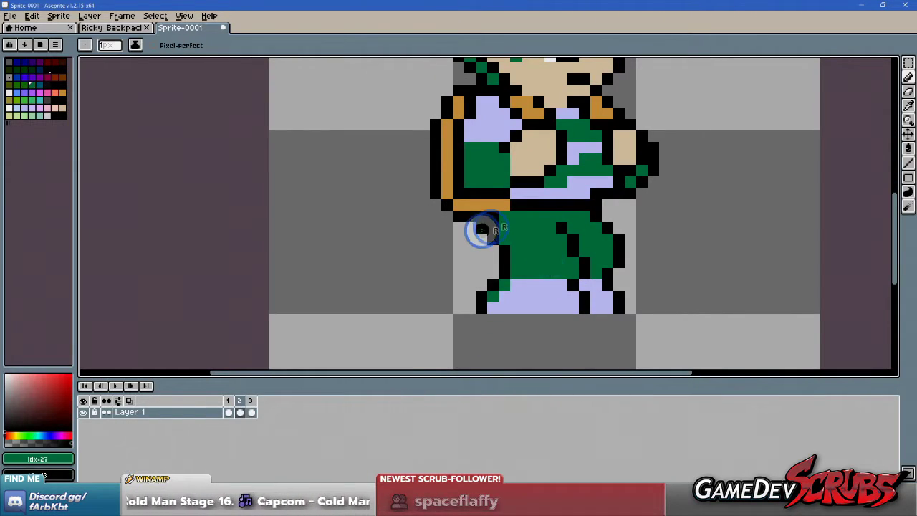
drag(497, 232, 497, 240)
scroll(550, 283, down, 1)
scroll(559, 262, up, 1)
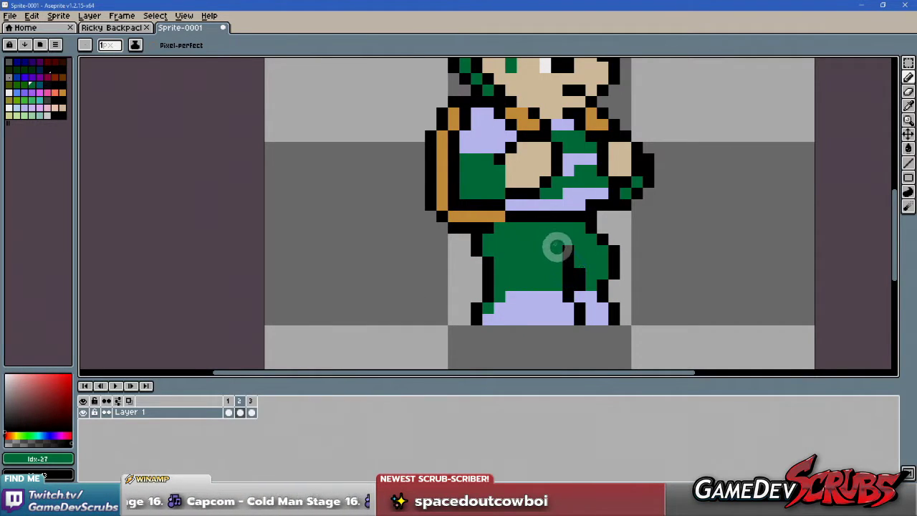
- Redraw the crease between frame 2's legs as a short vertical black line, and paint over its surplus pixels with green
drag(557, 247, 557, 289)
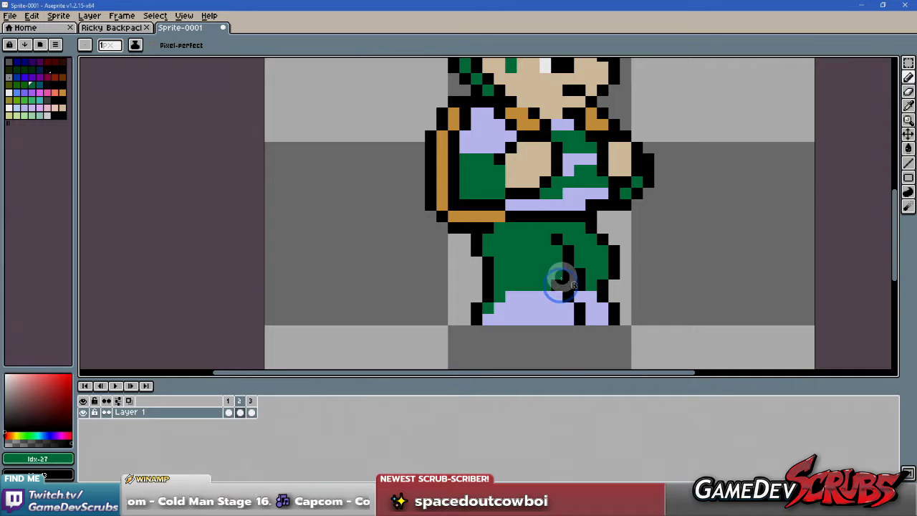
mouse_move(579, 272)
mouse_down()
mouse_move(579, 284)
mouse_move(569, 280)
mouse_up()
scroll(593, 261, down, 1)
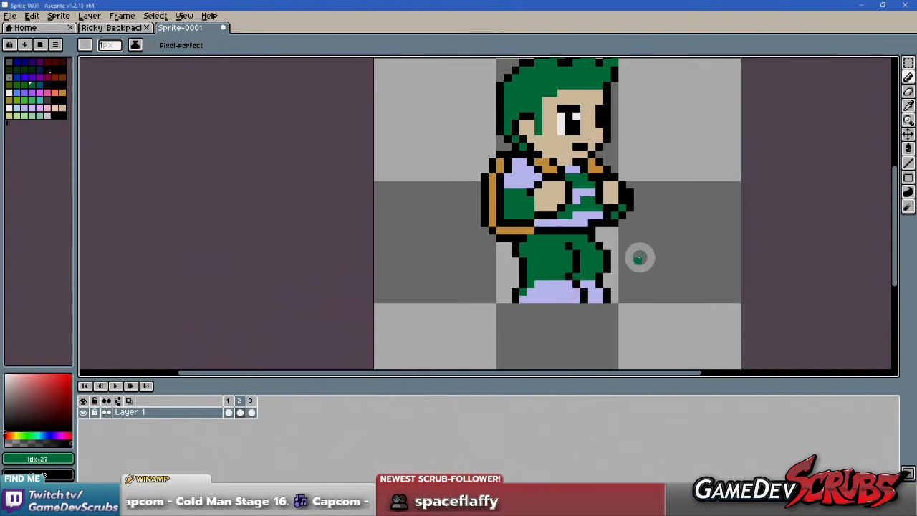
right_click(567, 246)
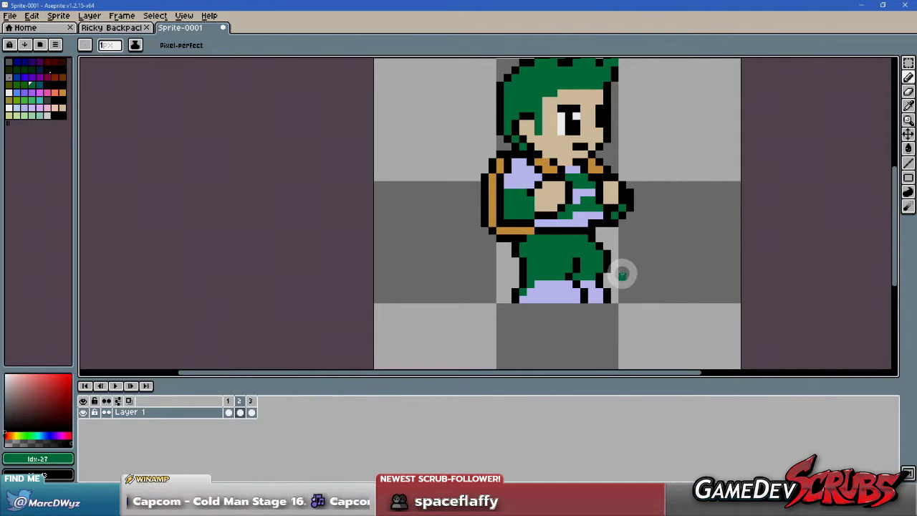
- Extend frame 2's front hip in green up to the shirt and redraw its black hem and hip outline, using frame 1 as reference
scroll(584, 253, up, 1)
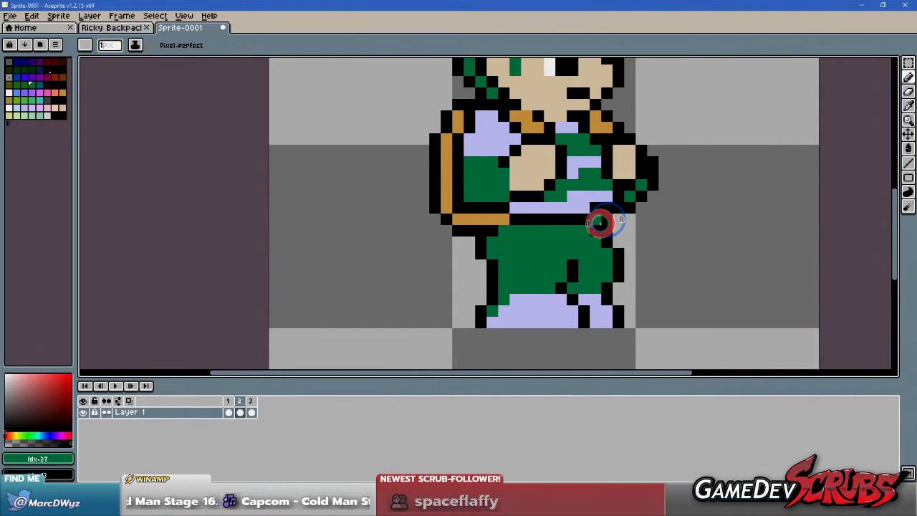
scroll(638, 262, down, 2)
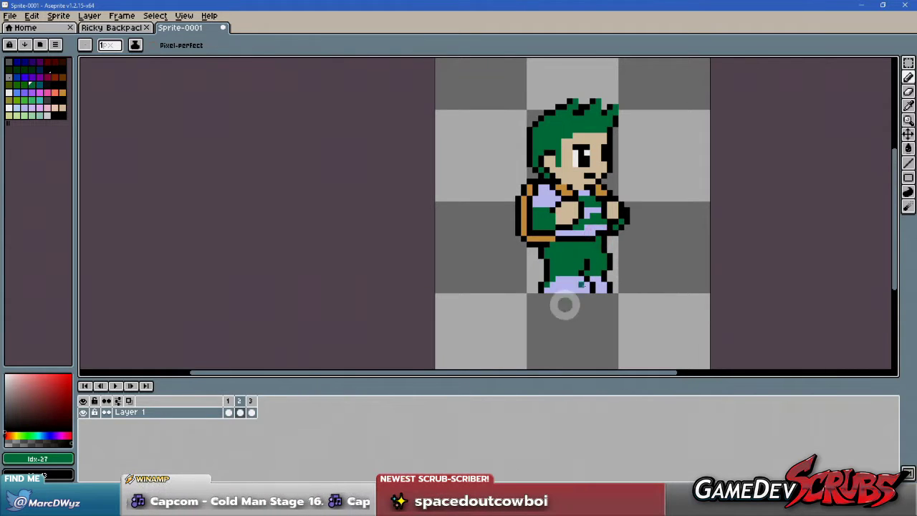
click(228, 400)
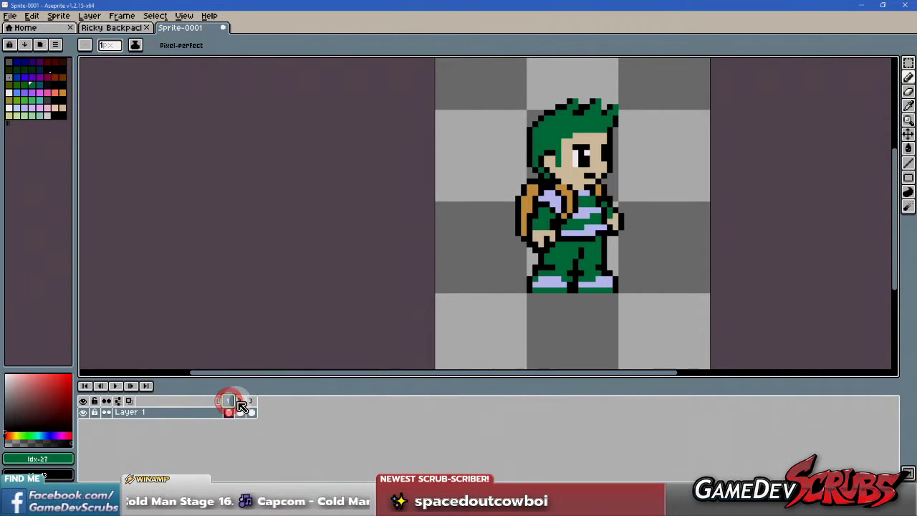
click(240, 401)
scroll(589, 235, up, 3)
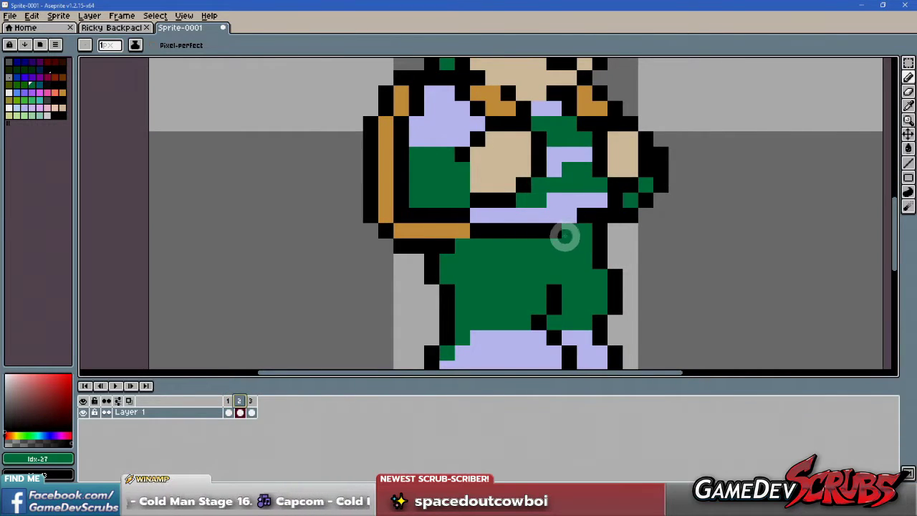
alt+click(566, 235)
alt+click(551, 233)
click(565, 218)
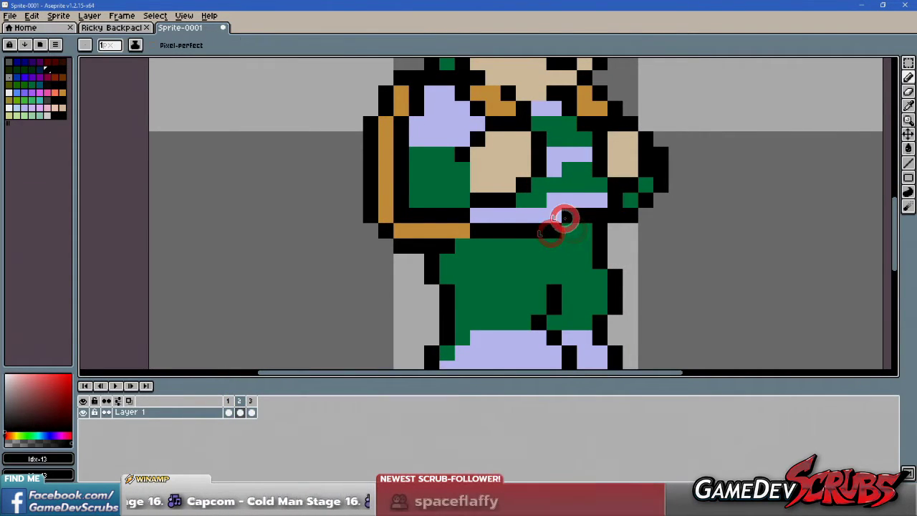
click(598, 220)
click(586, 225)
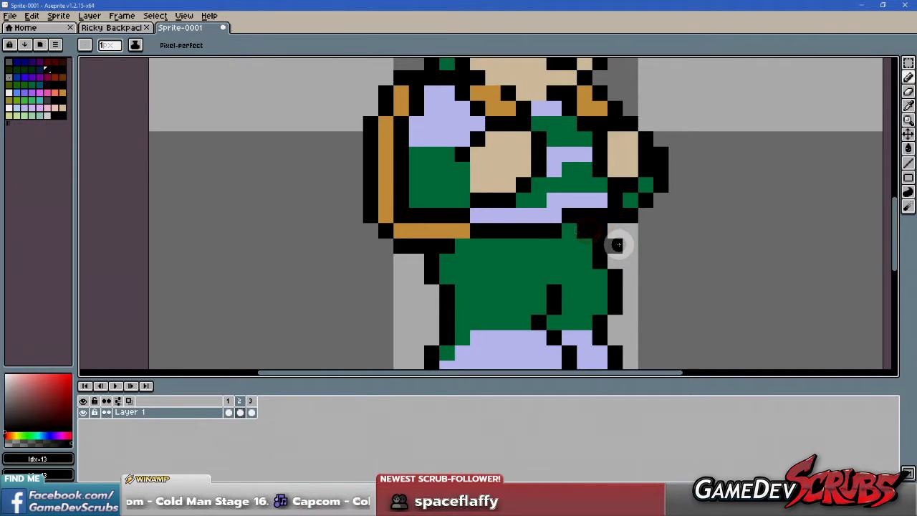
click(605, 233)
- Round off frame 2's front thigh by erasing surplus outline pixels, redrawing the black edge and filling inside it with green
scroll(594, 265, down, 3)
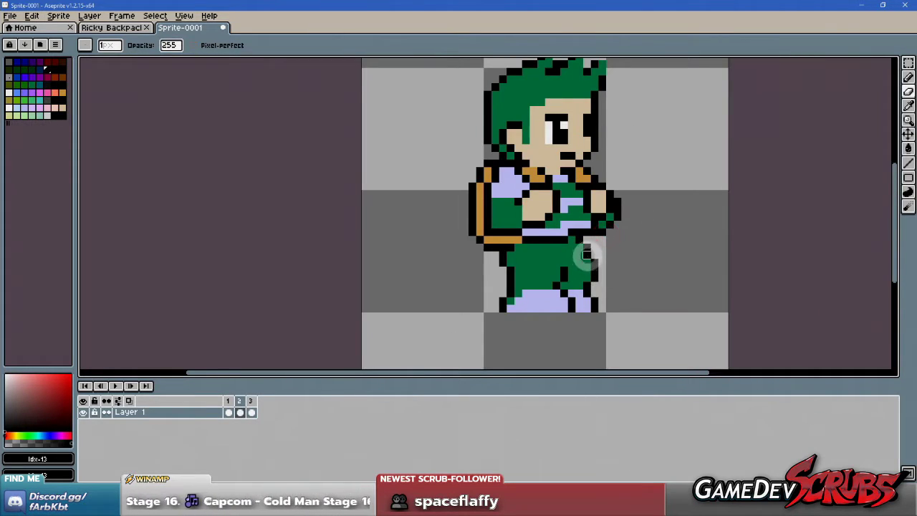
scroll(586, 254, up, 2)
alt+click(590, 253)
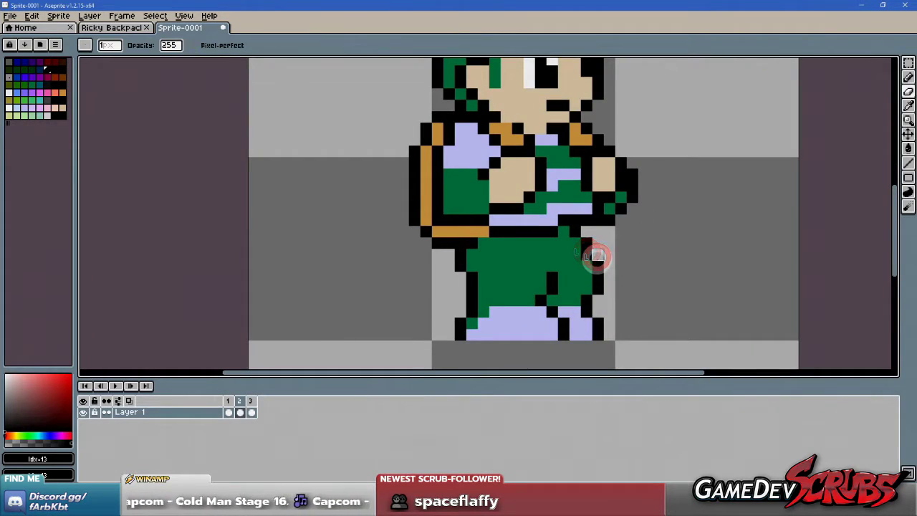
scroll(594, 255, down, 2)
scroll(594, 244, up, 2)
alt+click(588, 245)
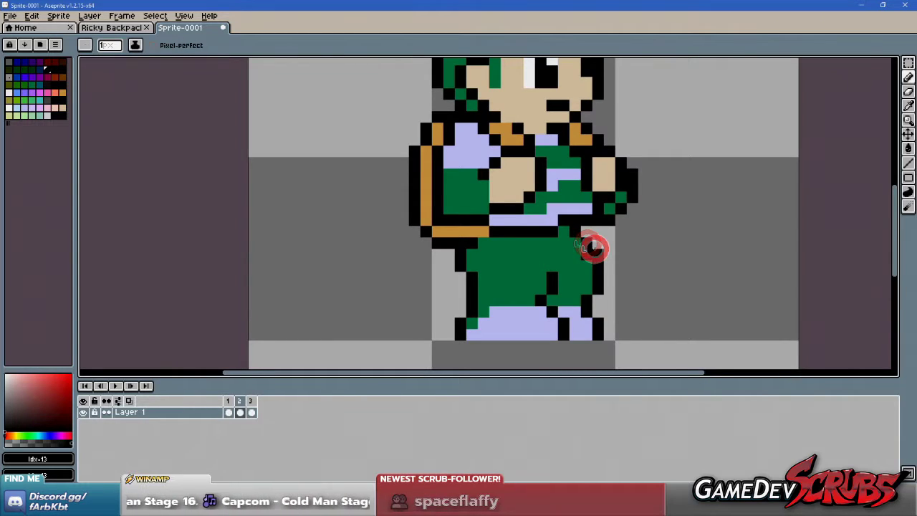
alt+click(589, 264)
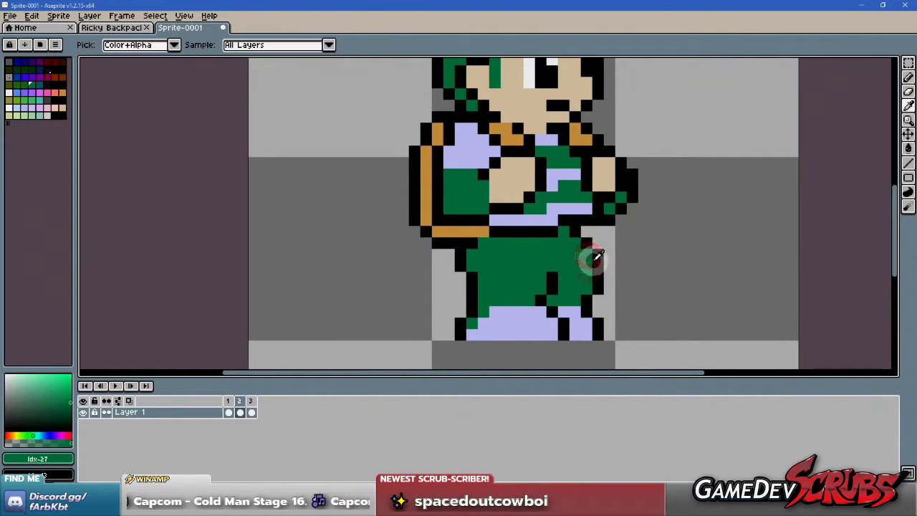
key(x)
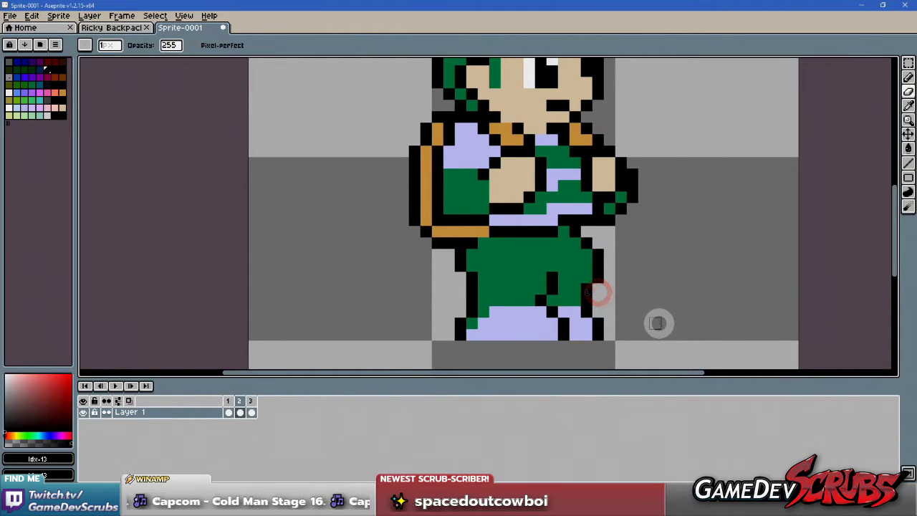
- Widen frame 2's front knee by one pixel, filling it with green and moving its black outline outward
click(592, 288)
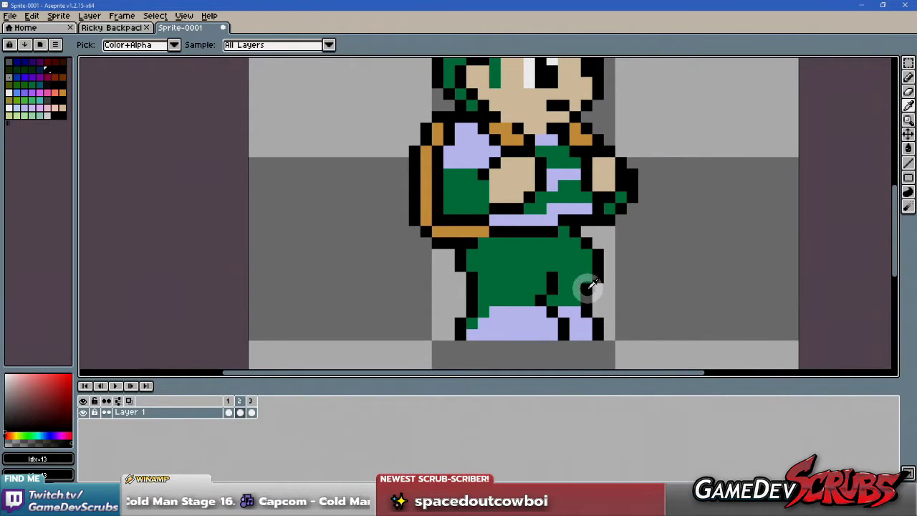
click(577, 311)
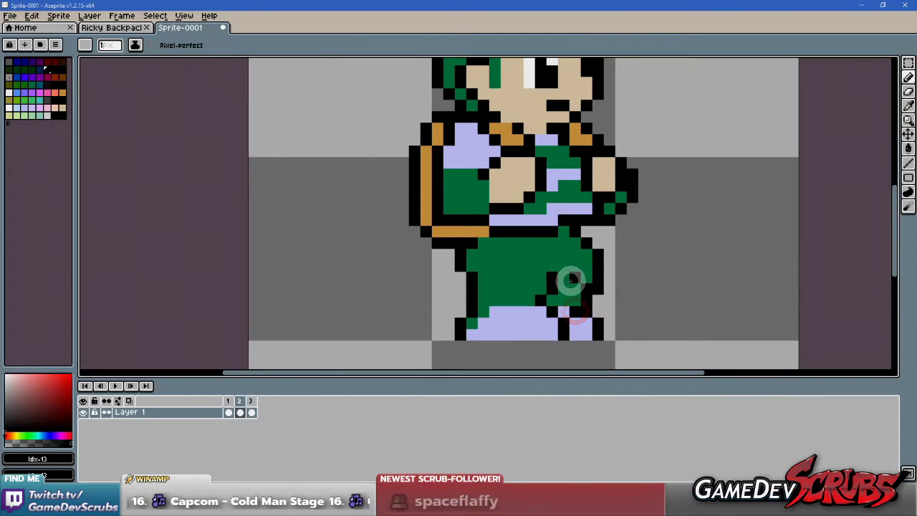
key(e)
key(i)
click(585, 273)
key(b)
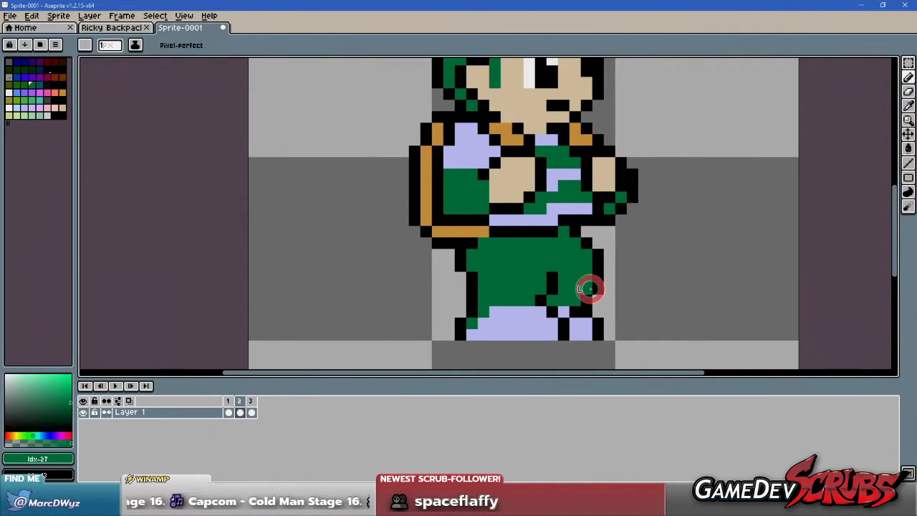
scroll(624, 322, down, 2)
scroll(595, 293, up, 2)
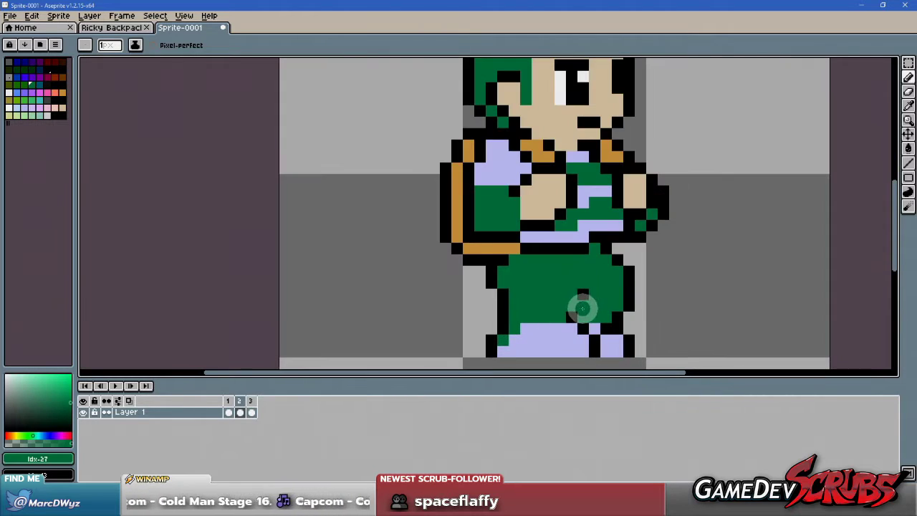
- Redraw the crease between frame 2's legs as a longer black line one pixel further forward, covering its old pixels with green
alt+click(582, 308)
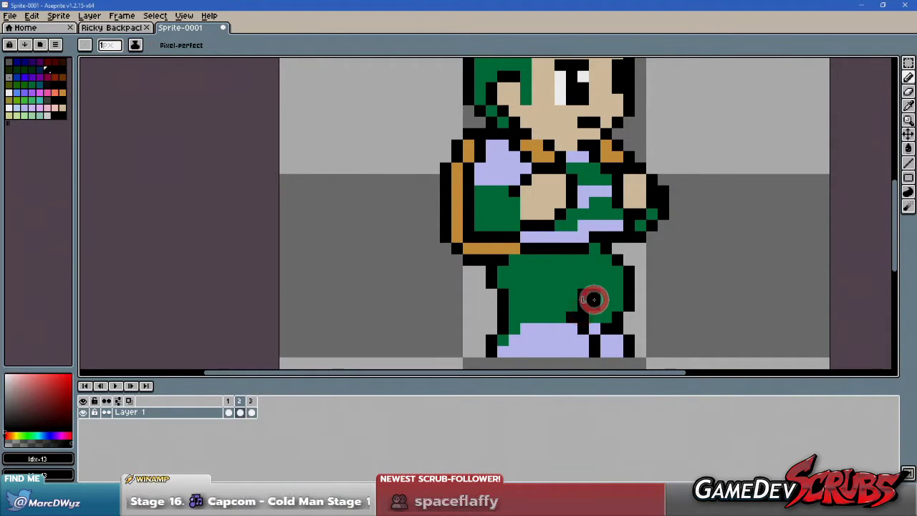
alt+click(573, 287)
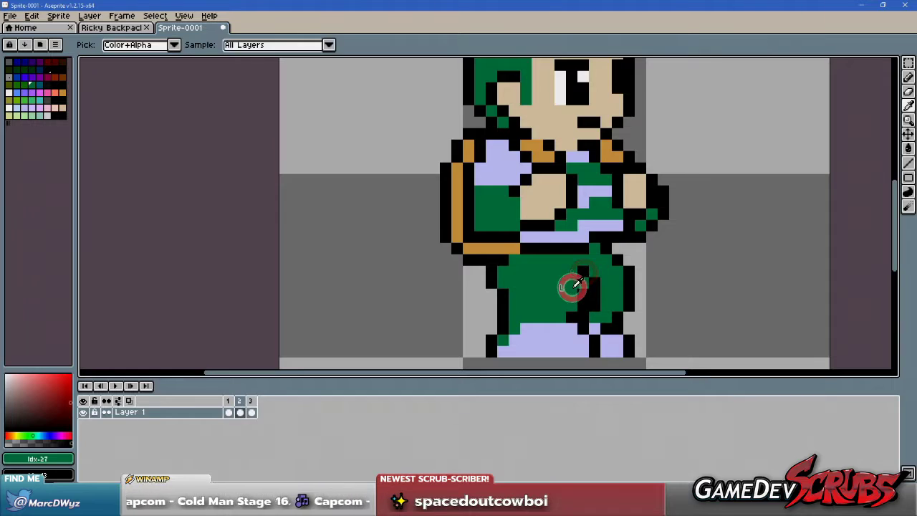
scroll(584, 312, down, 2)
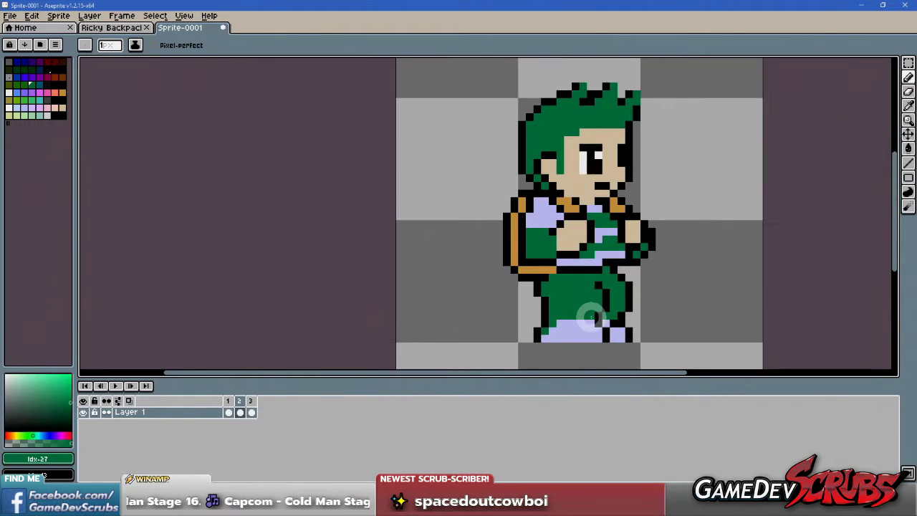
scroll(585, 315, up, 3)
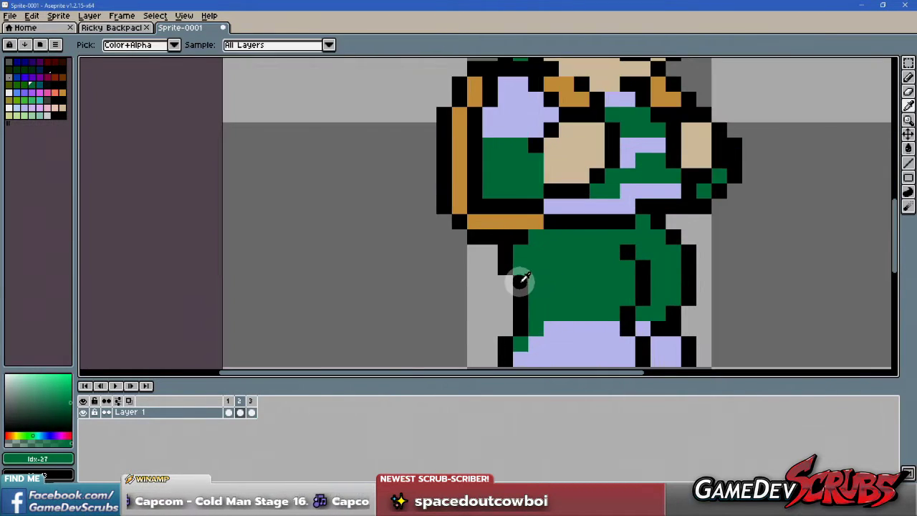
- Pick black and draw a small fold behind frame 2's rear knee, extending inward from the back outline
alt+click(517, 277)
click(548, 295)
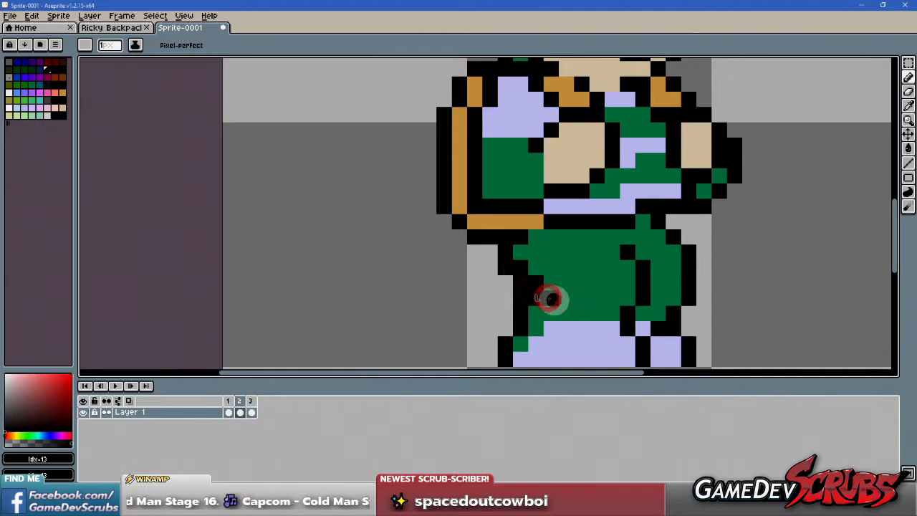
scroll(699, 301, down, 3)
scroll(697, 316, down, 1)
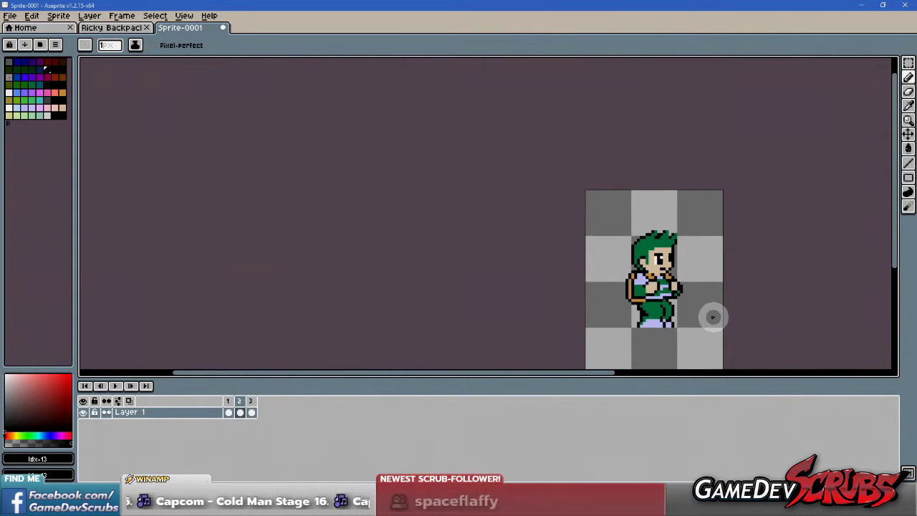
drag(713, 316, 614, 299)
scroll(594, 290, up, 3)
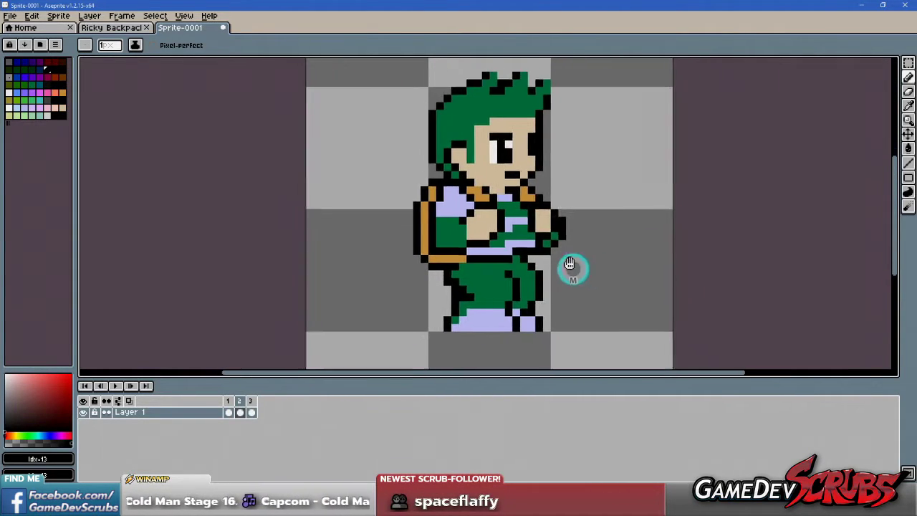
scroll(537, 269, up, 1)
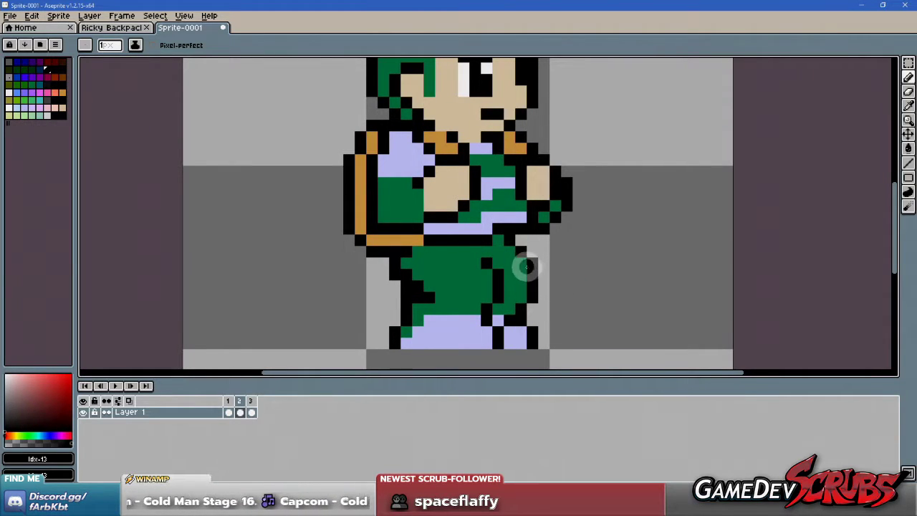
- Slim frame 2's front leg by redrawing its black outline one pixel inward and erasing the surplus outer pixels
drag(524, 260, 524, 301)
alt+click(542, 256)
alt+click(540, 252)
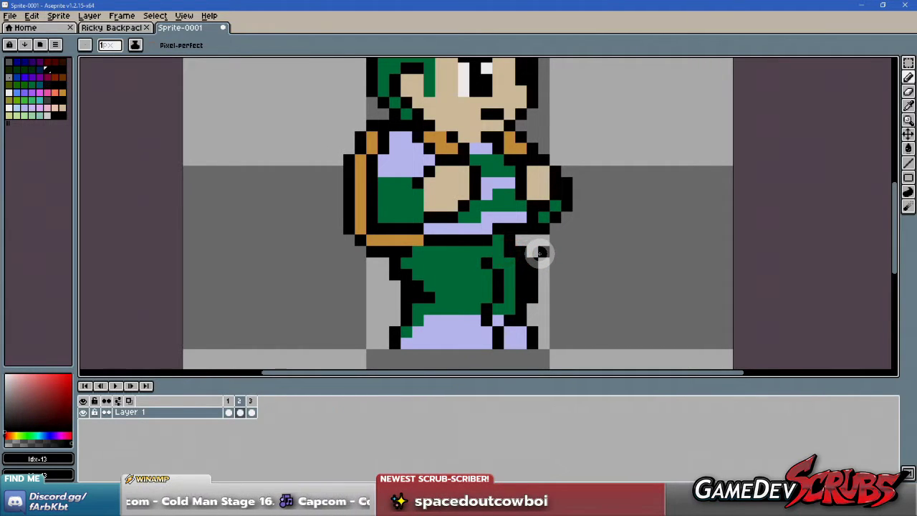
scroll(600, 336, down, 2)
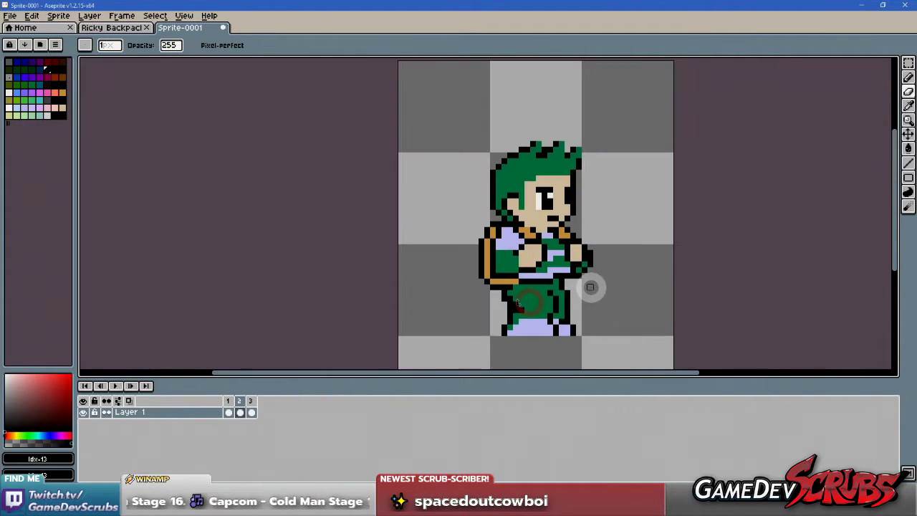
scroll(589, 299, up, 1)
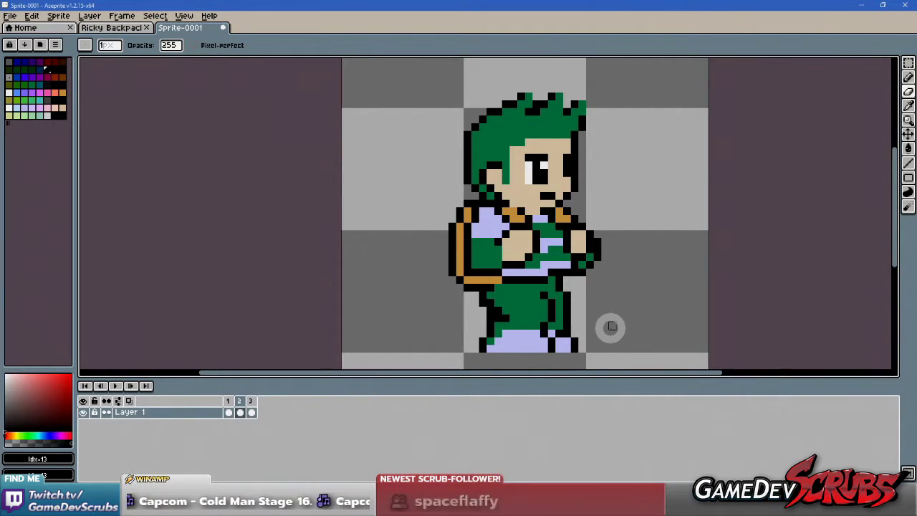
- Shift the front half of frame 2's legs one pixel forward, followed by the lower part of the rear leg
key(m)
drag(596, 365, 548, 308)
click(636, 308)
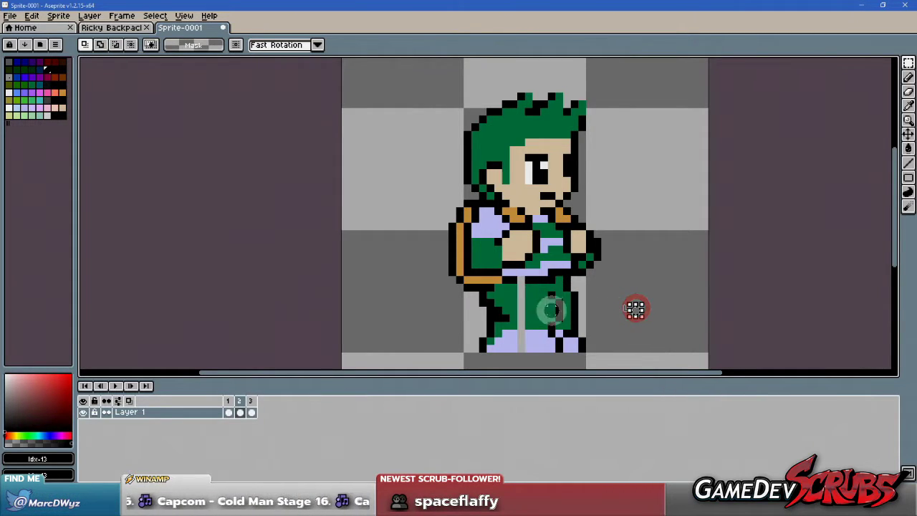
click(574, 348)
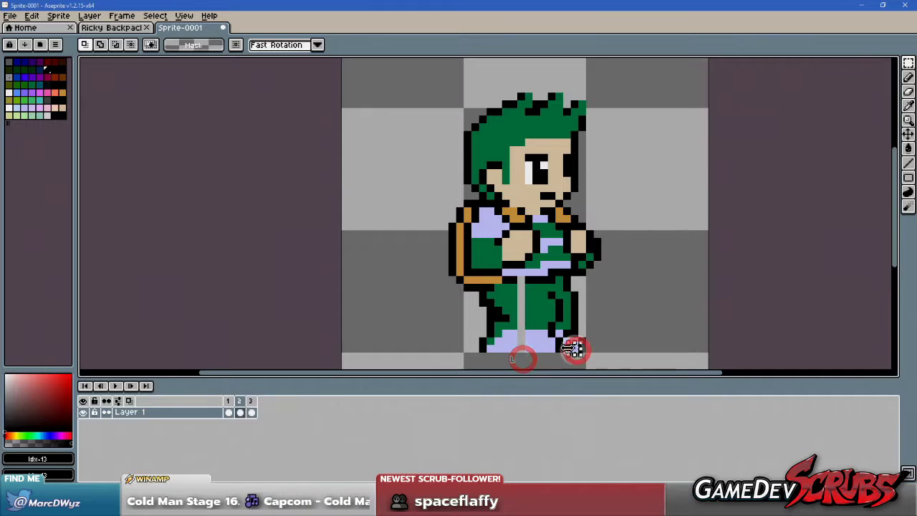
drag(500, 349, 498, 323)
click(589, 323)
click(589, 309)
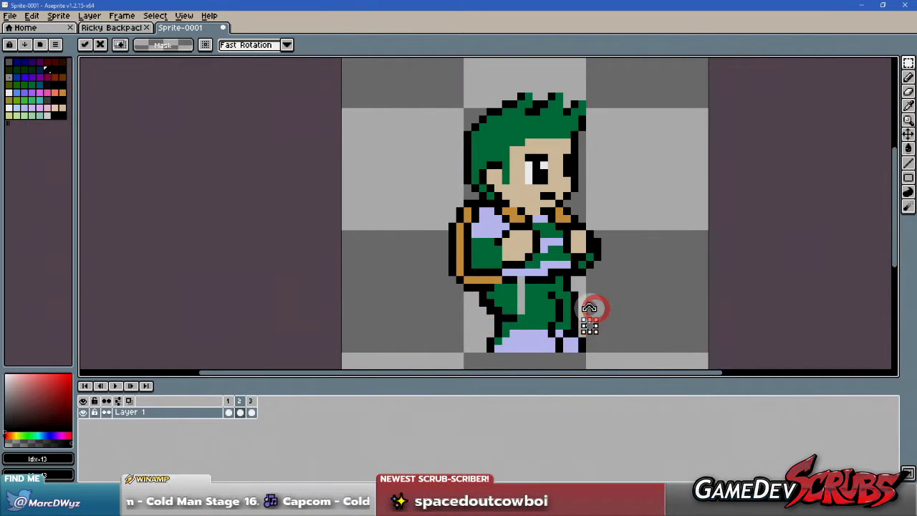
- Thicken the black outline along frame 2's front shin and shoe tip, with green and black as the drawing colours
scroll(589, 308, up, 2)
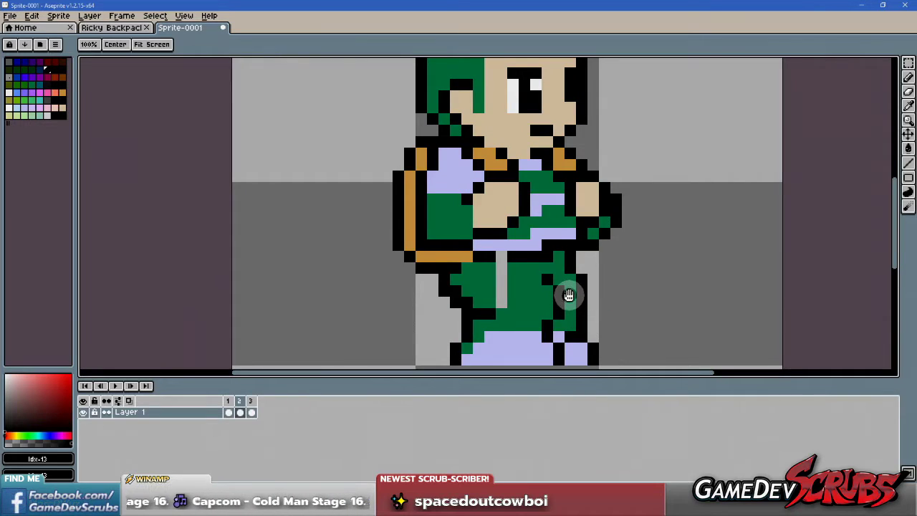
key(alt+space)
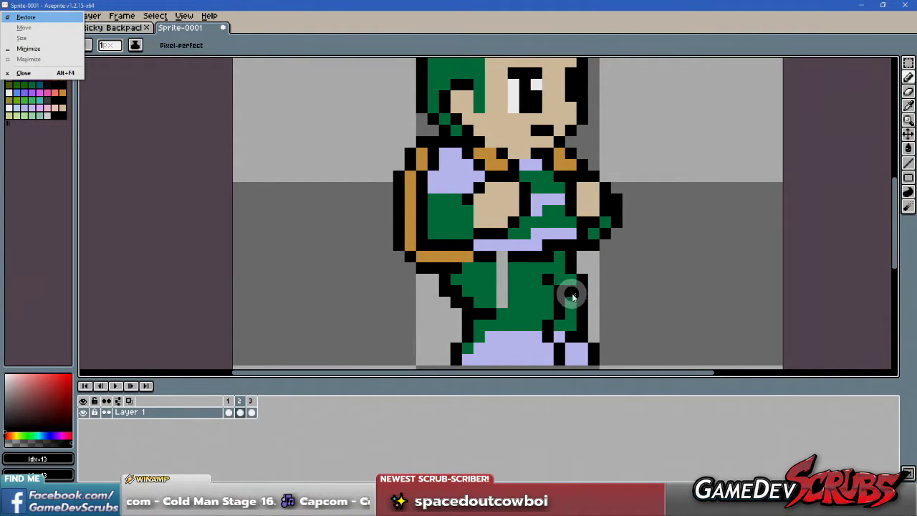
key(Escape)
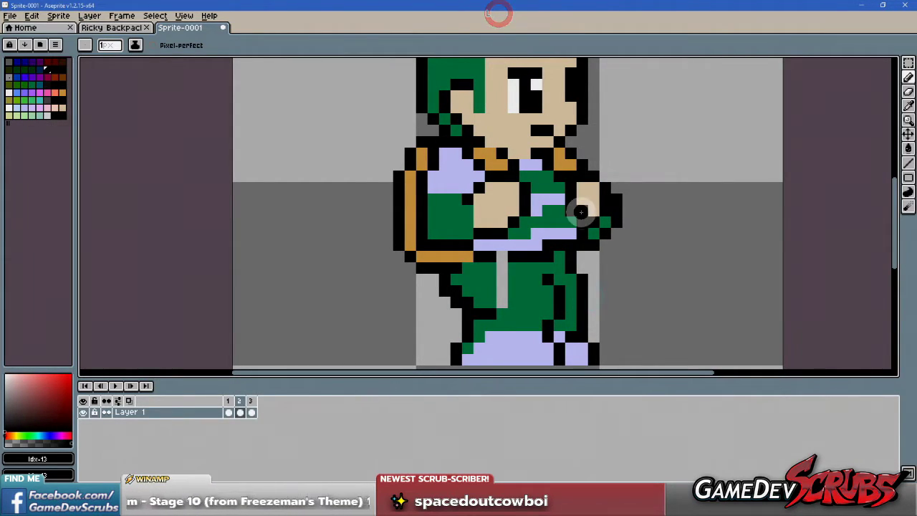
key(alt)
alt+click(584, 297)
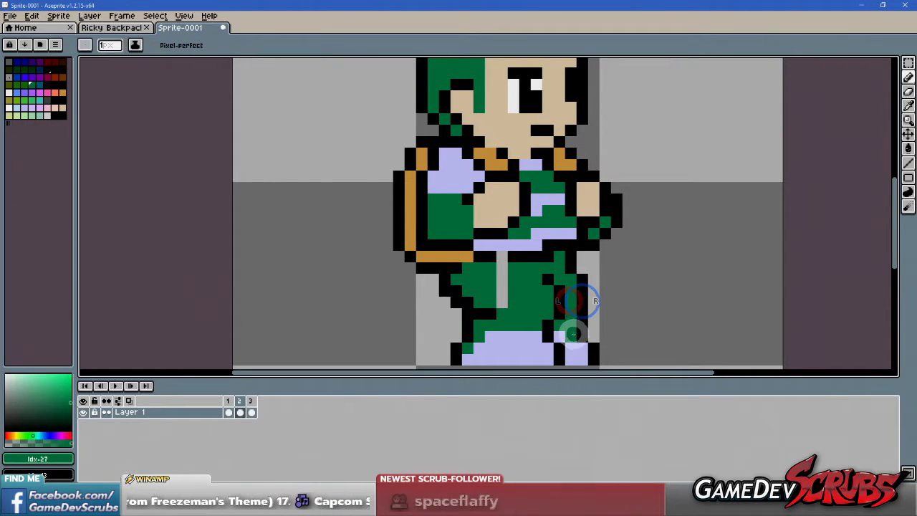
scroll(584, 337, down, 1)
scroll(577, 315, up, 2)
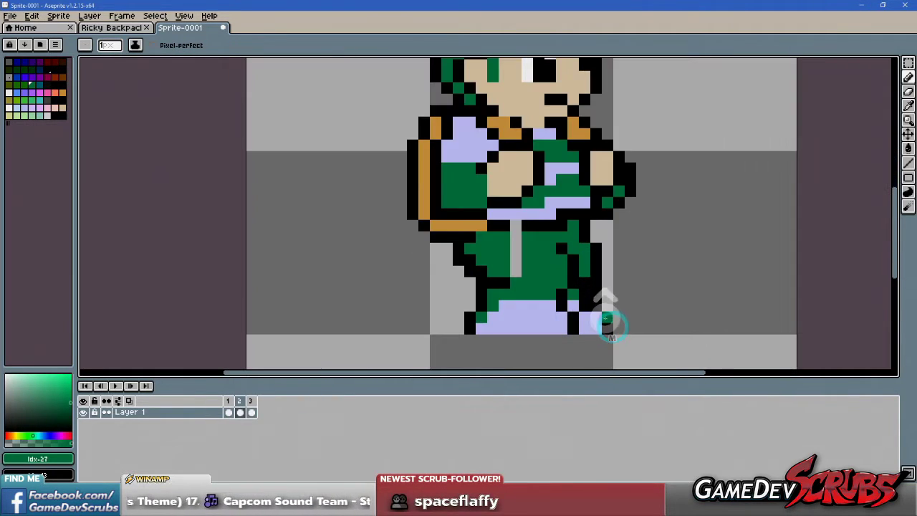
right_click(596, 322)
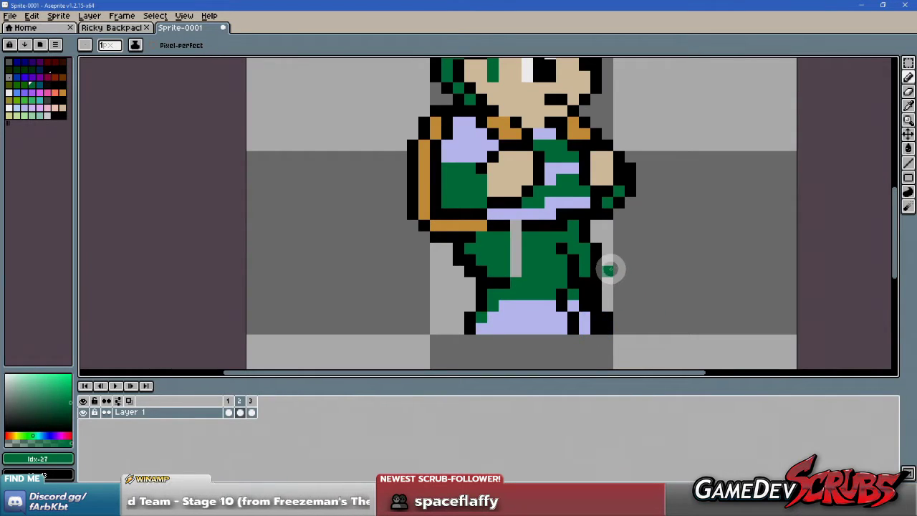
- Close the vertical gap in frame 2's trousers with green, restore the black hem above it and touch up the front shin
click(528, 239)
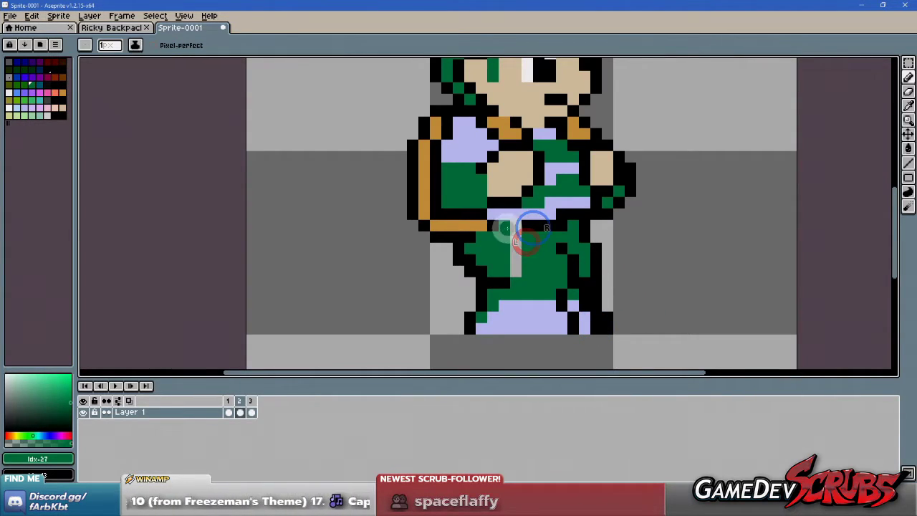
right_click(516, 224)
click(517, 267)
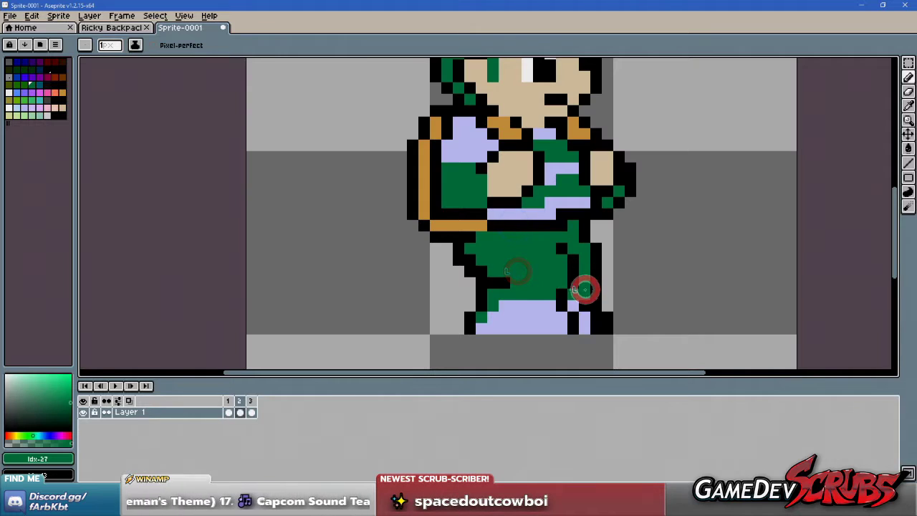
scroll(645, 333, down, 1)
right_click(602, 299)
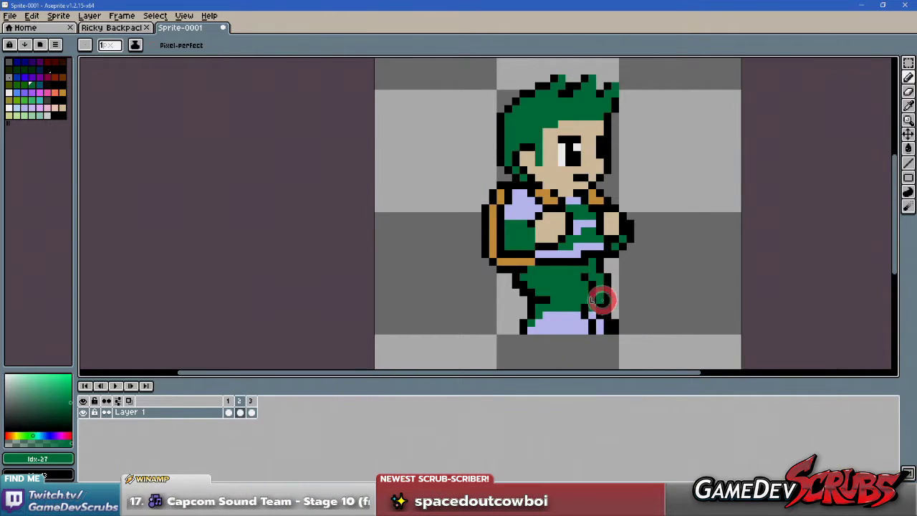
scroll(694, 321, down, 1)
scroll(672, 328, up, 1)
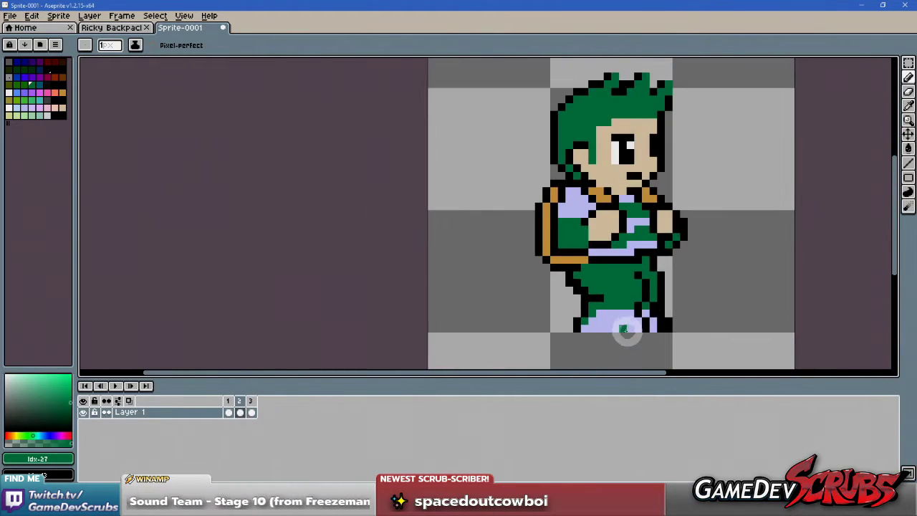
- Select the strip of frame 2's trousers and shoe containing the leg crease and shift it one pixel back
key(m)
scroll(583, 314, up, 1)
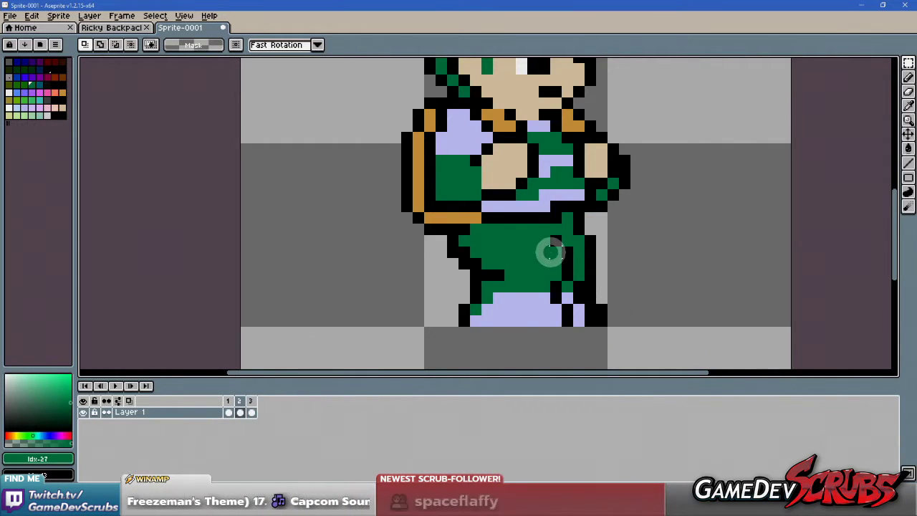
key(b)
key(i)
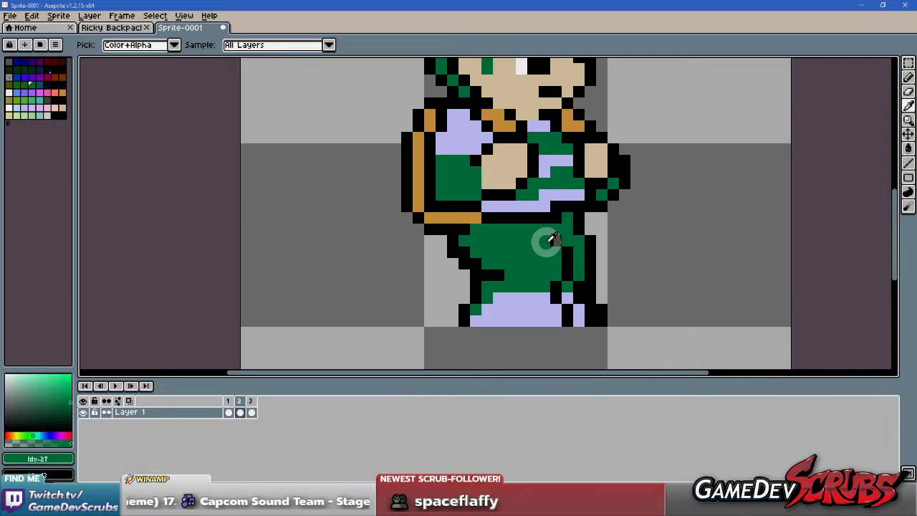
key(m)
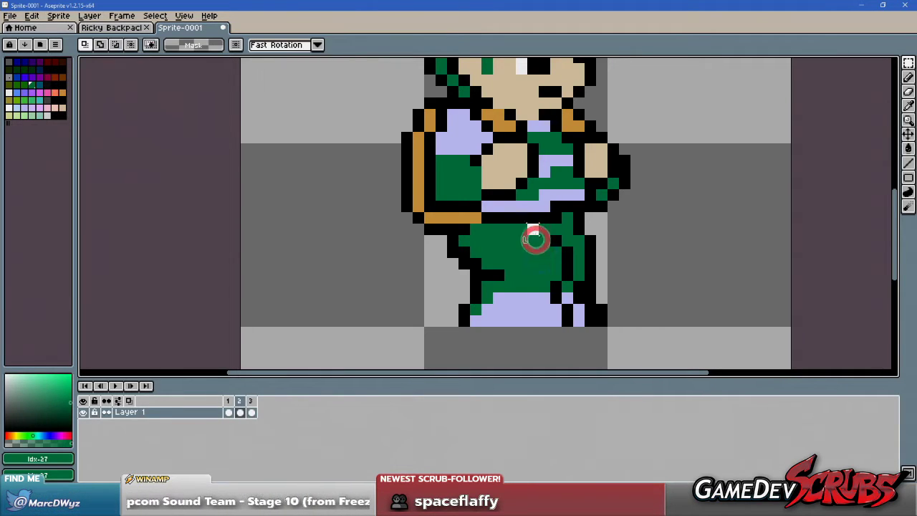
drag(534, 239, 565, 318)
key(Left)
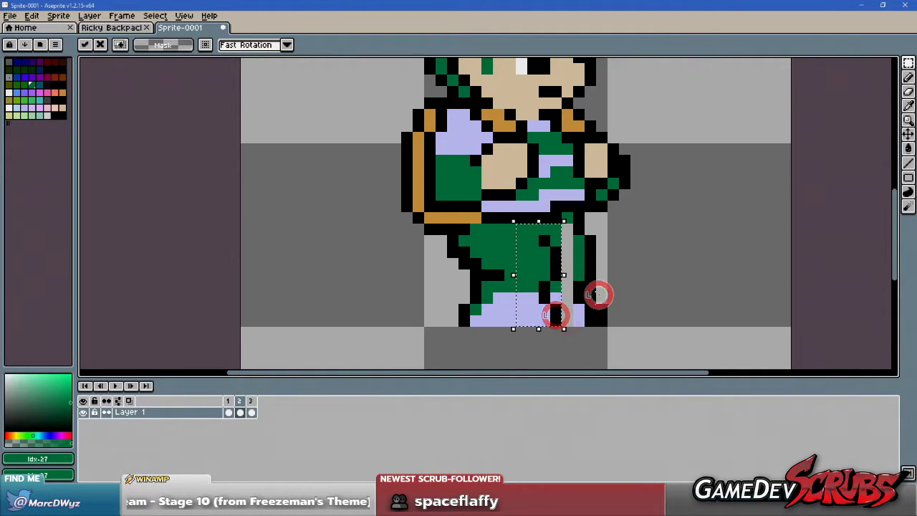
click(595, 292)
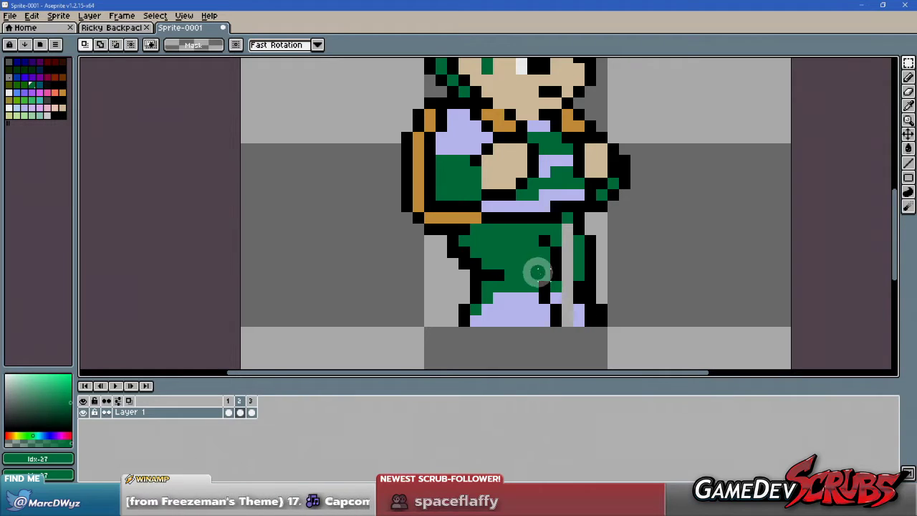
- Pick green and black, and paint over the top pixel of frame 2's leg crease with green
key(i)
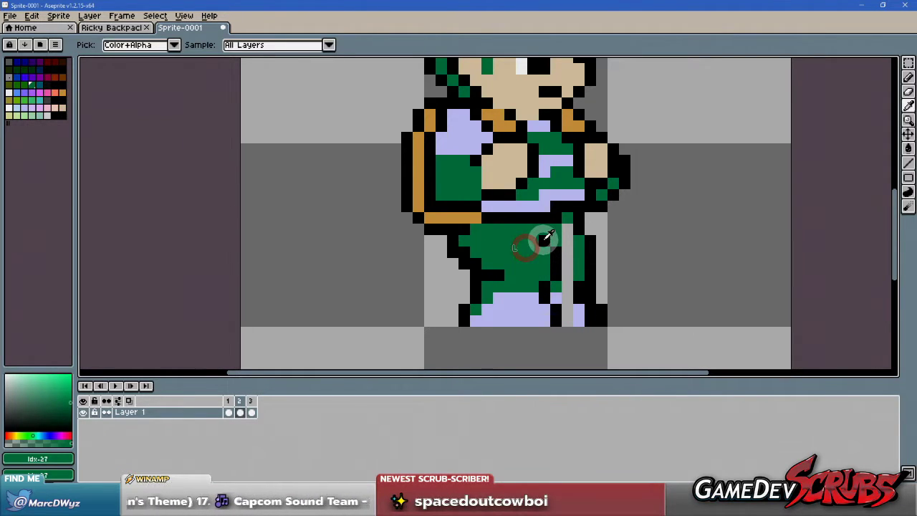
click(543, 242)
key(b)
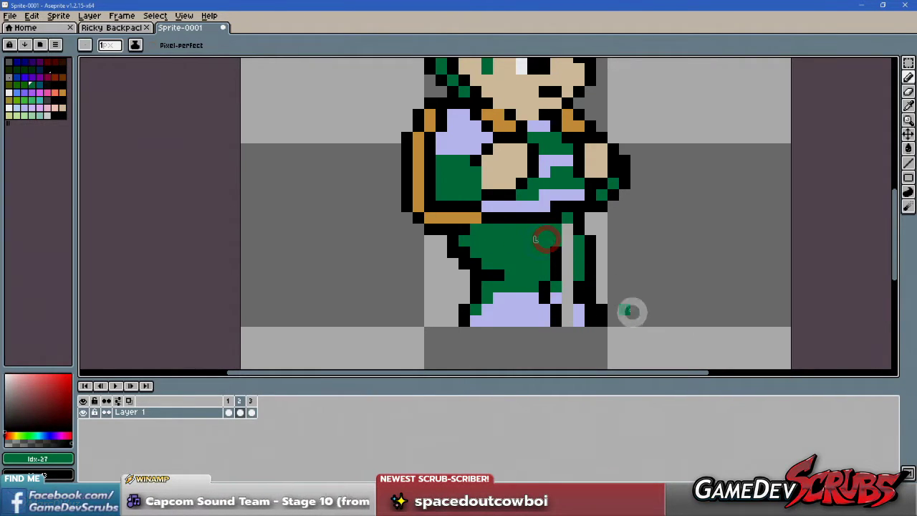
- Fill the vertical gap in frame 2's front leg and shoe with green and lavender, and thicken the front leg's black outline inward
drag(567, 229, 569, 282)
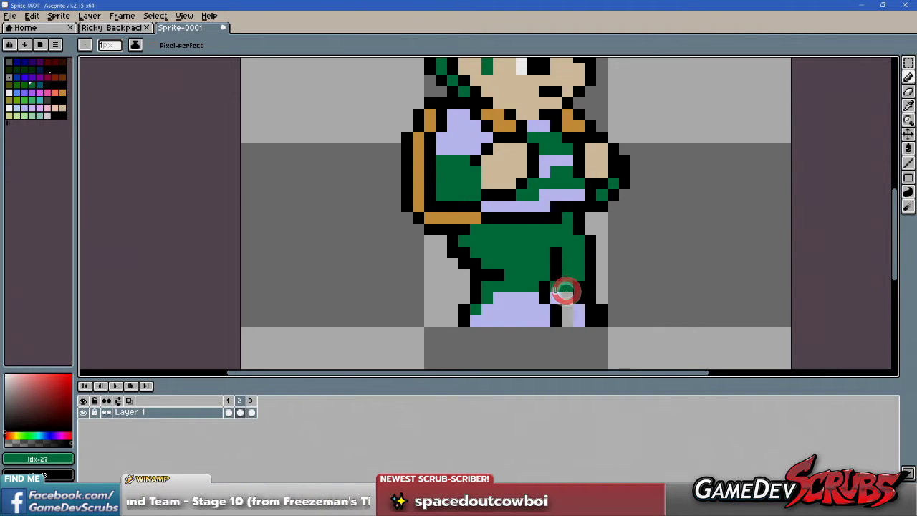
alt+click(549, 299)
click(567, 315)
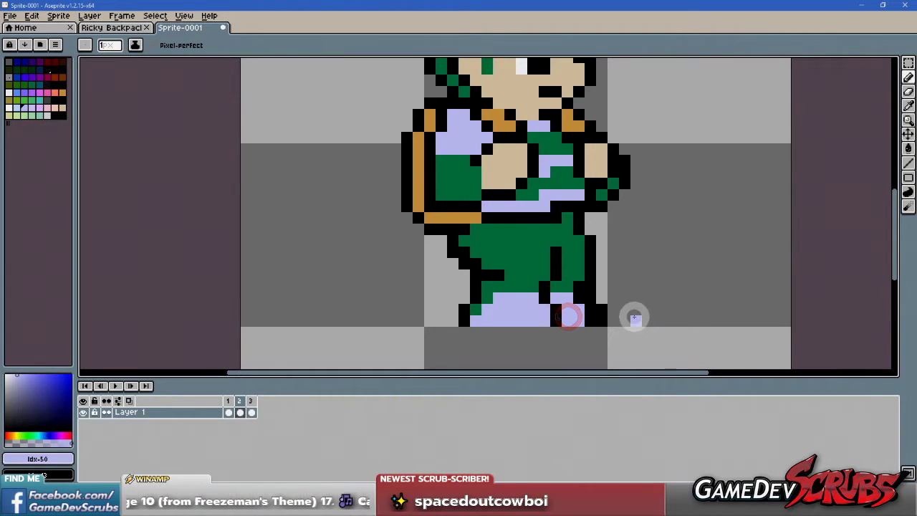
key(alt)
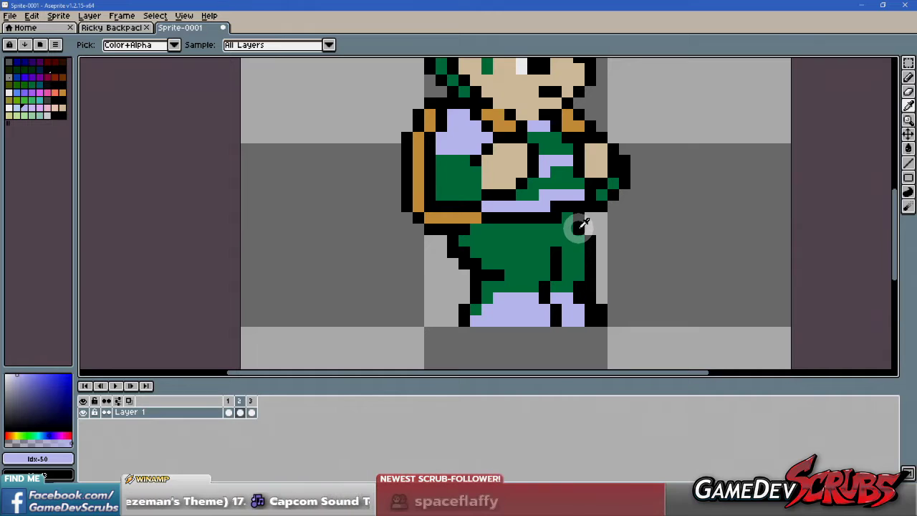
alt+click(582, 225)
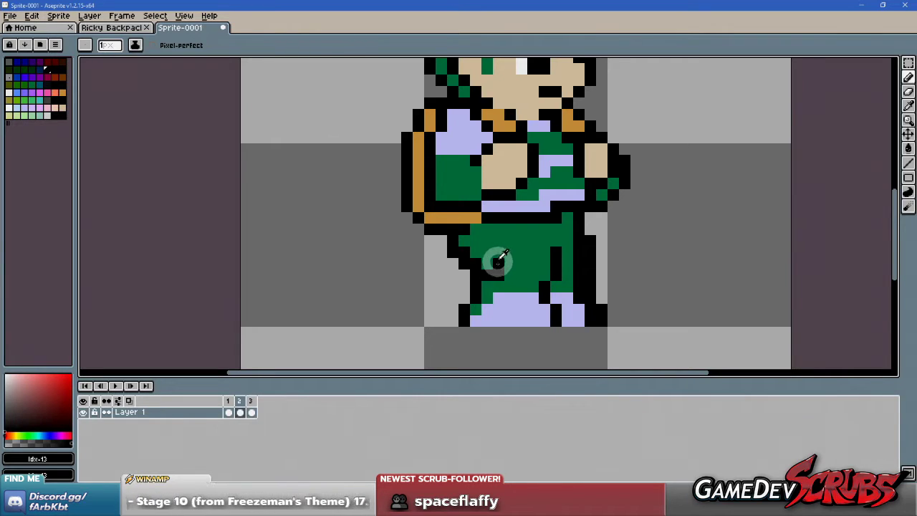
- Paint over the black knee stub in frame 2's back leg with green, and trim the outline behind the thigh using transparent and black
alt+click(495, 275)
scroll(488, 255, down, 1)
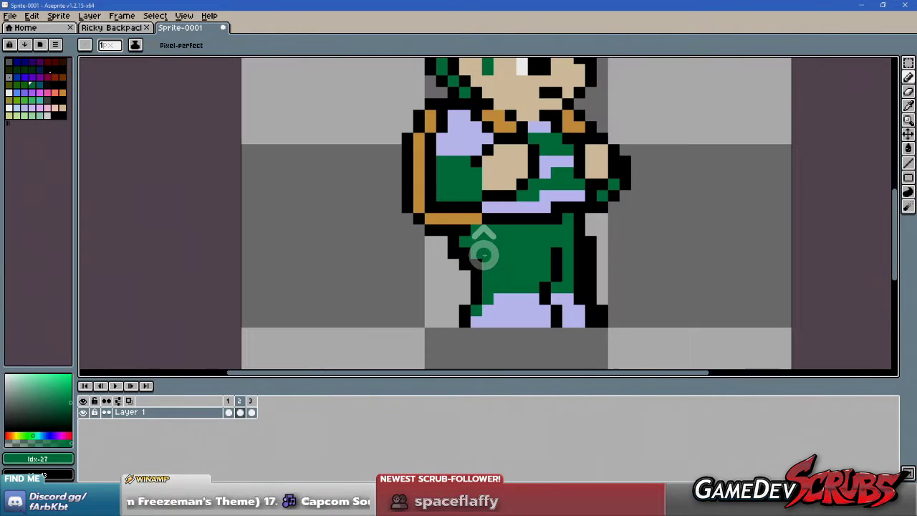
scroll(500, 242, down, 1)
scroll(502, 241, up, 1)
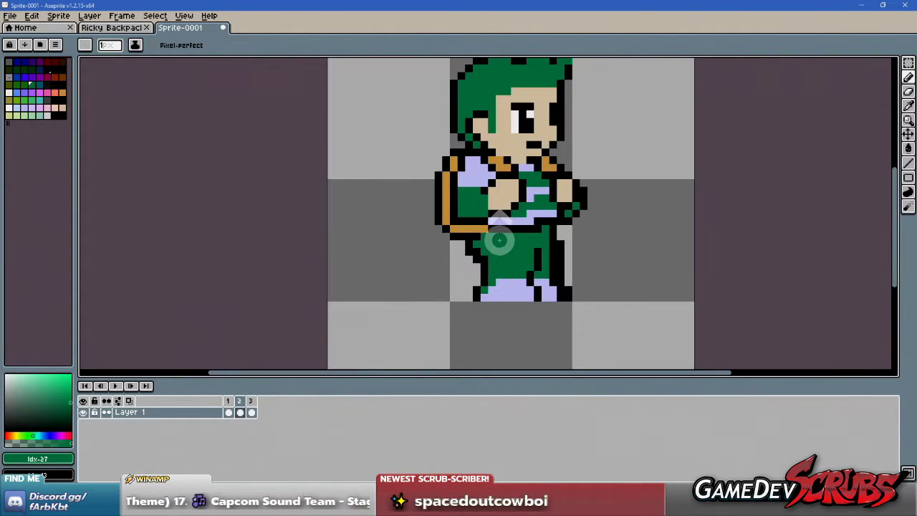
scroll(512, 265, up, 1)
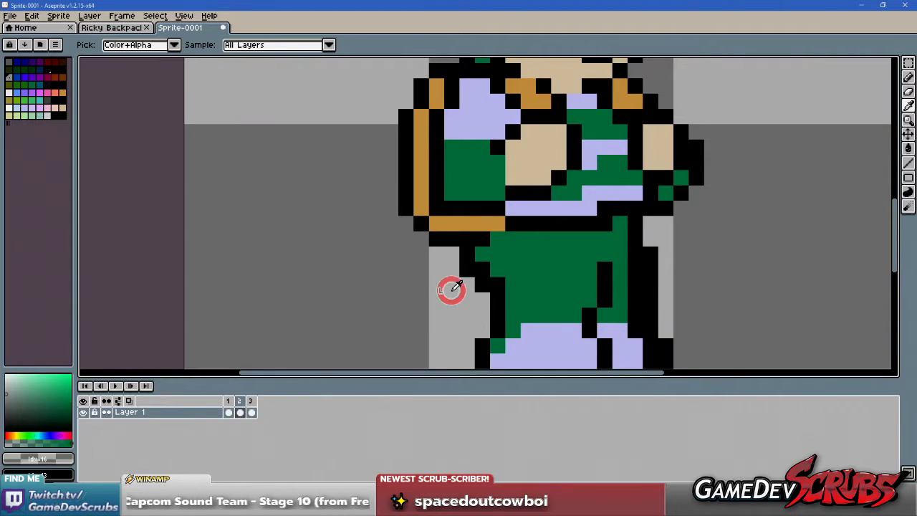
alt+click(459, 278)
alt+click(467, 258)
scroll(552, 318, down, 2)
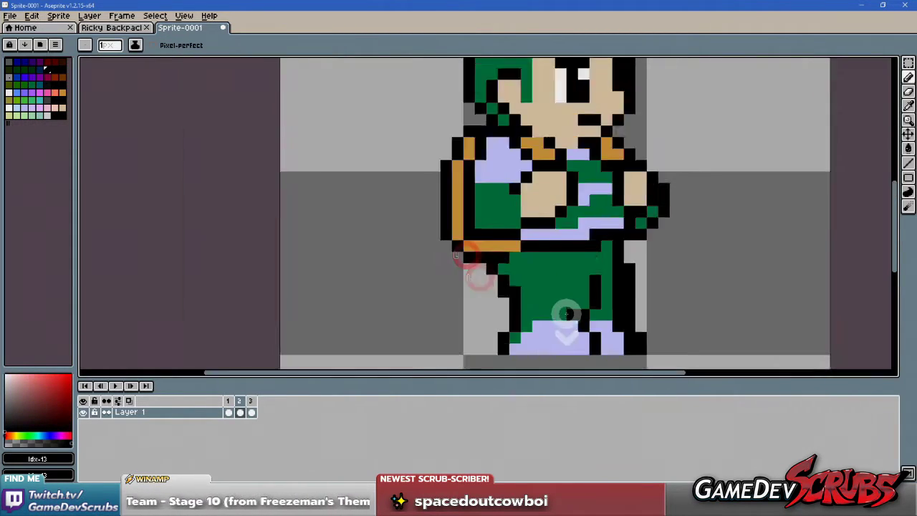
scroll(580, 302, up, 1)
scroll(566, 301, up, 1)
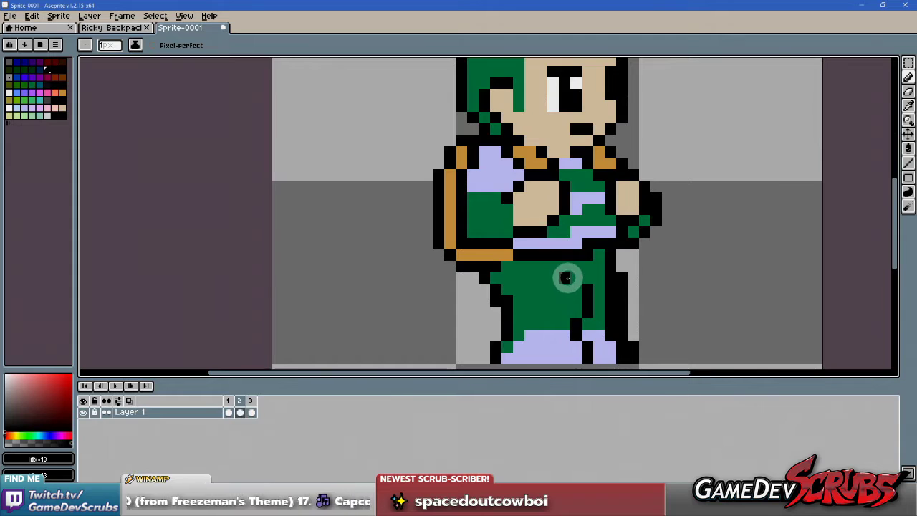
- Redraw frame 2's black leg crease one pixel further back with a slanted top, covering the old line with green
mouse_move(571, 282)
mouse_down()
mouse_move(584, 311)
mouse_move(594, 273)
mouse_move(588, 312)
mouse_move(591, 279)
mouse_move(589, 313)
mouse_up()
alt+click(588, 278)
scroll(589, 313, down, 2)
alt+click(514, 301)
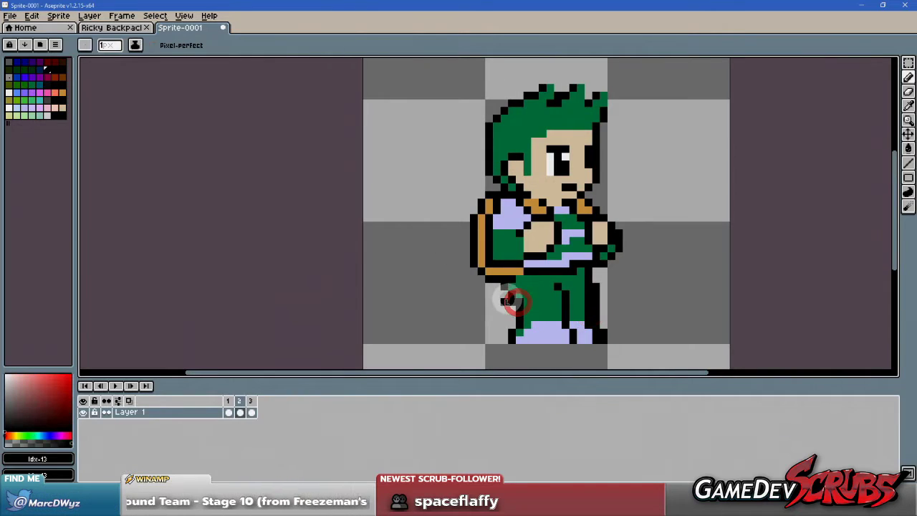
mouse_move(514, 301)
mouse_down()
mouse_move(572, 328)
mouse_move(680, 300)
mouse_up()
key(ctrl+z)
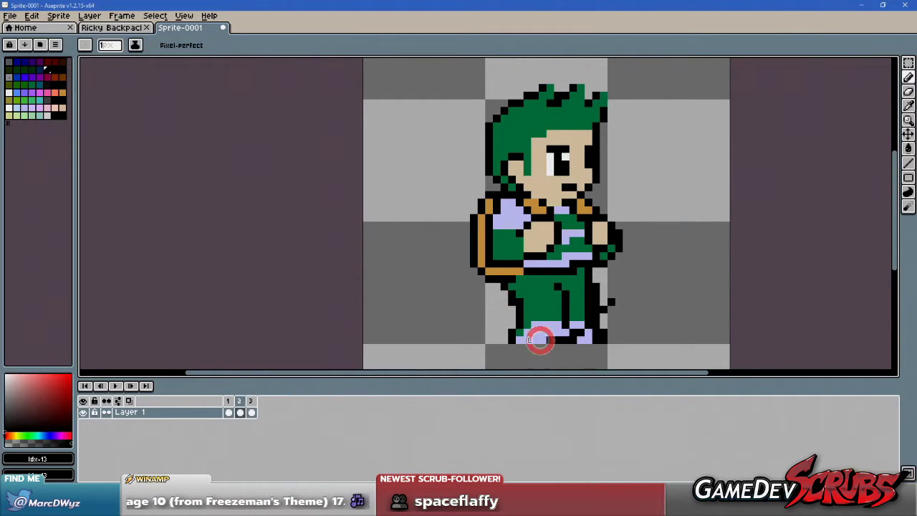
drag(513, 333, 442, 319)
key(v)
key(ctrl+z)
key(ctrl+z)
- Select frame 2's legs and shoes below the hem and shift them one pixel back
scroll(553, 320, up, 1)
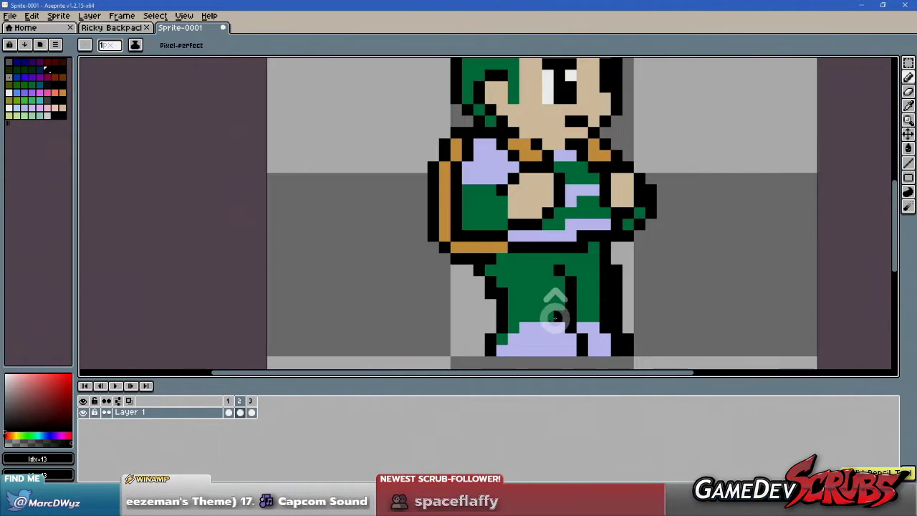
drag(633, 289, 615, 262)
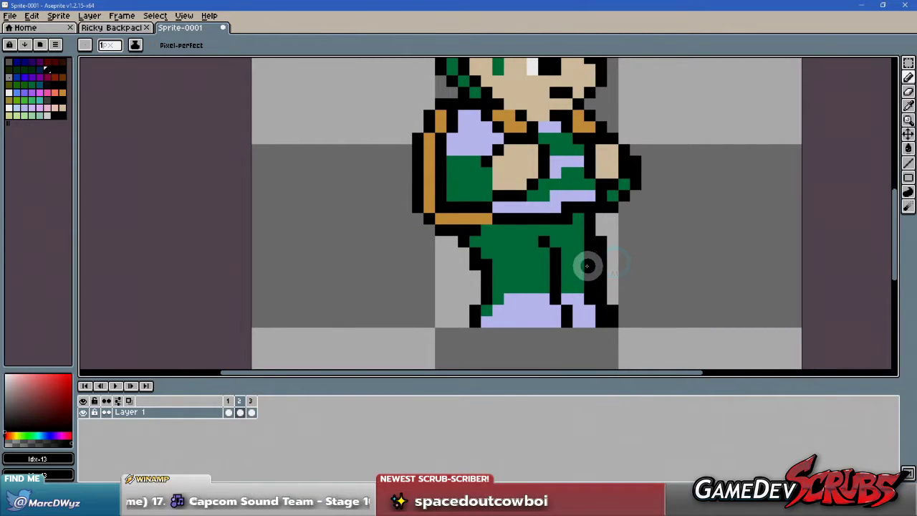
key(m)
drag(672, 346, 409, 240)
click(505, 258)
drag(510, 264, 500, 261)
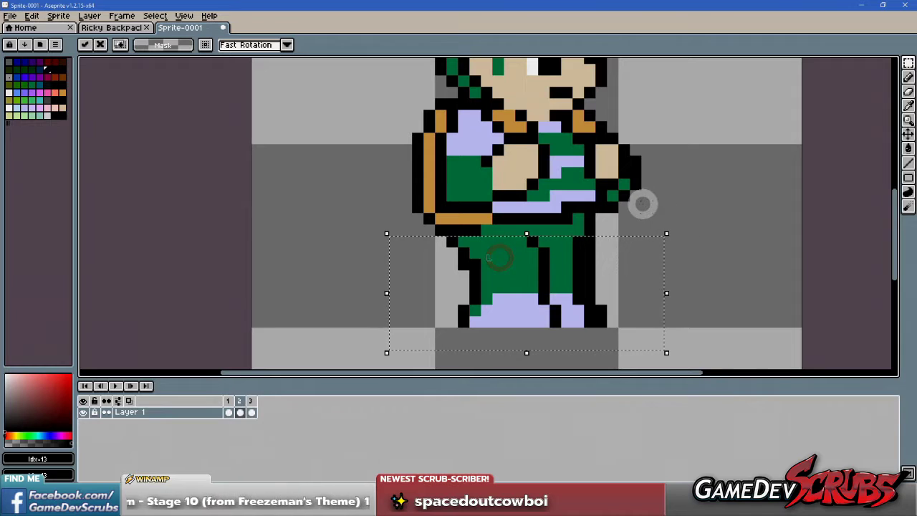
click(642, 206)
key(b)
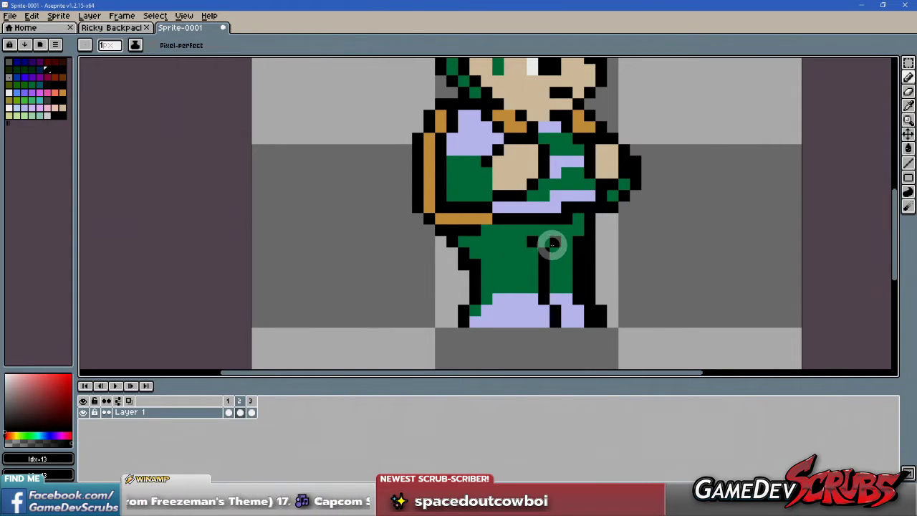
- Reshape the top of frame 2's leg crease into a two-pixel black segment, covering the pixel in front with green
scroll(543, 248, up, 1)
alt+click(528, 240)
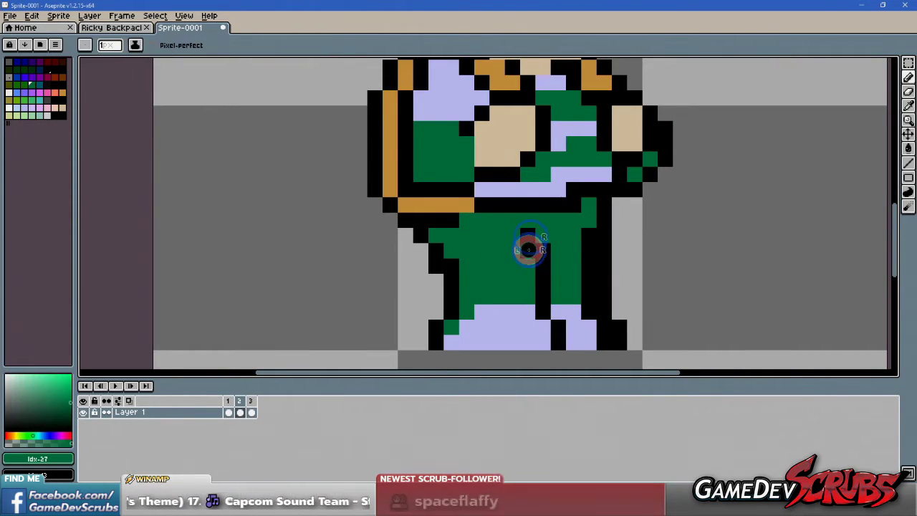
scroll(580, 308, down, 2)
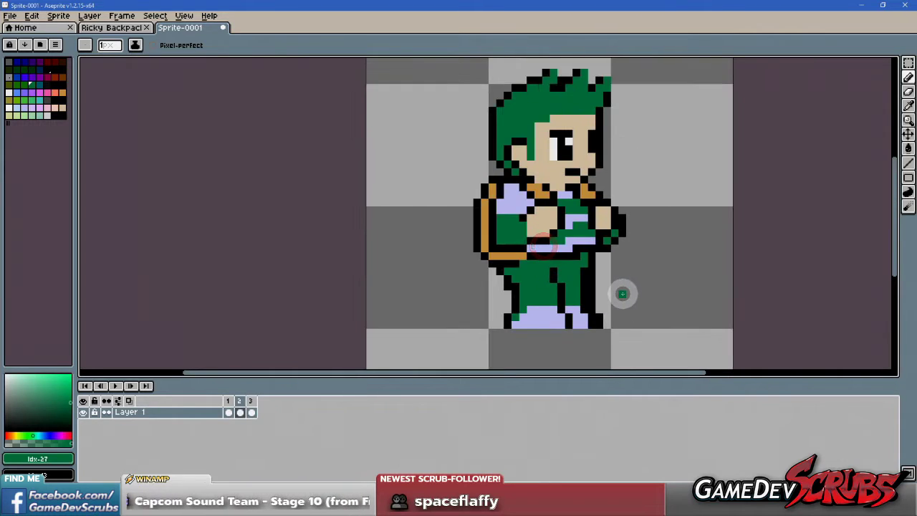
scroll(607, 300, up, 1)
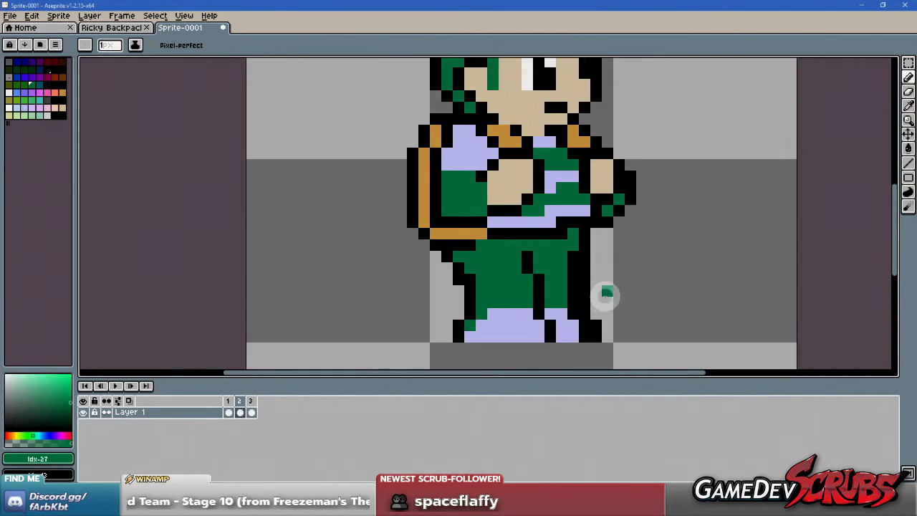
scroll(579, 294, up, 1)
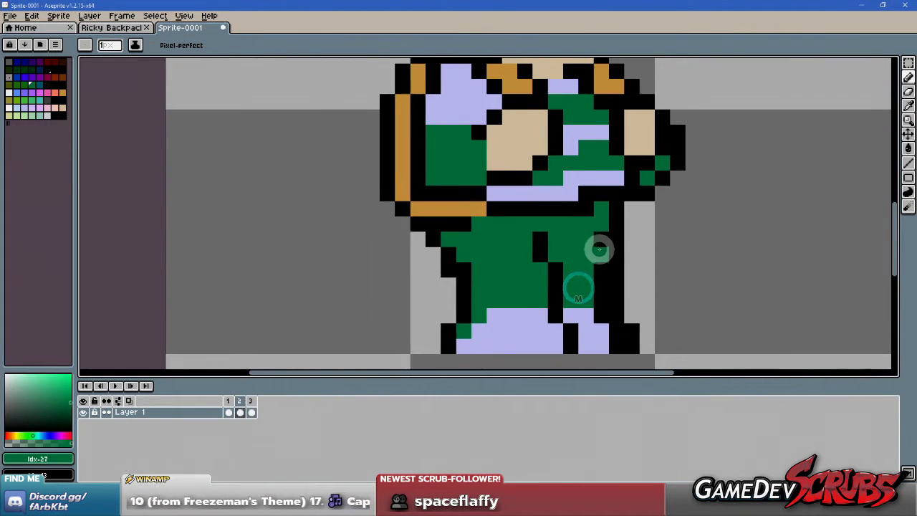
- Widen frame 2's front thigh with green up to its outline, and thicken the black between the shin and the front shoe
key(alt)
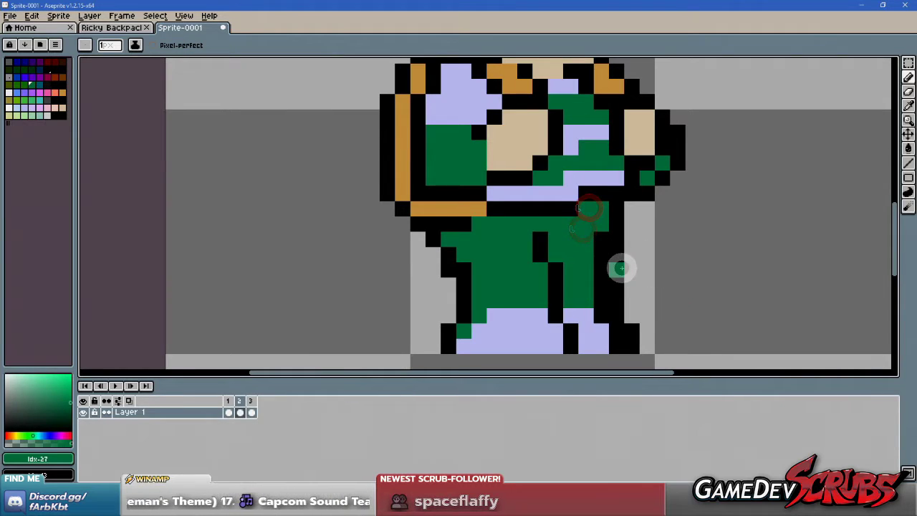
key(alt)
alt+click(599, 224)
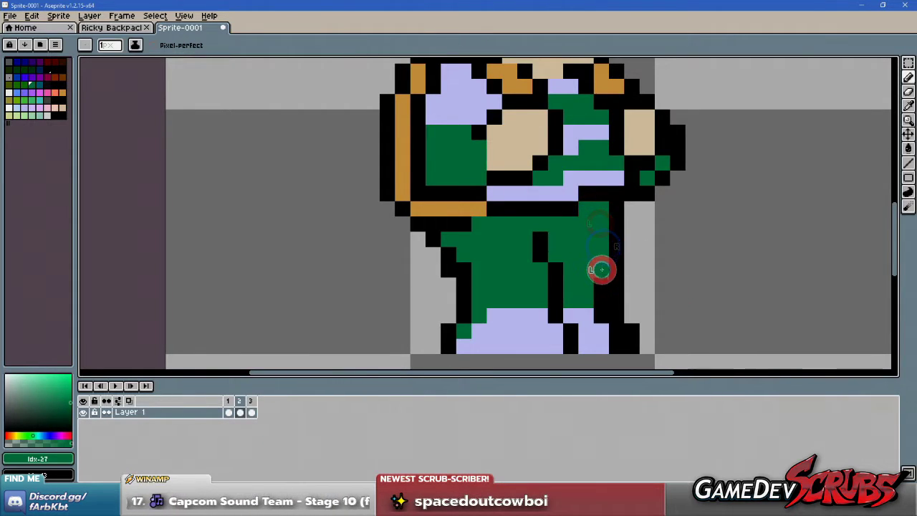
scroll(631, 281, down, 1)
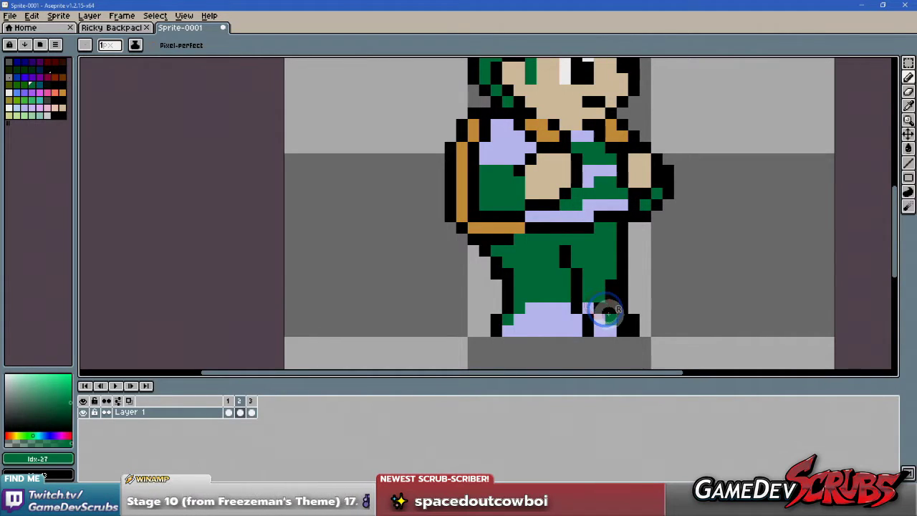
alt+click(611, 320)
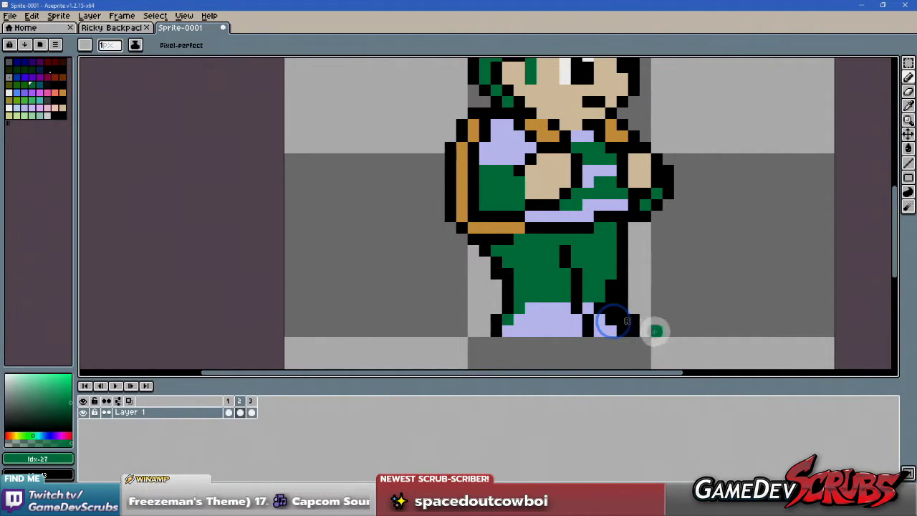
scroll(611, 315, up, 1)
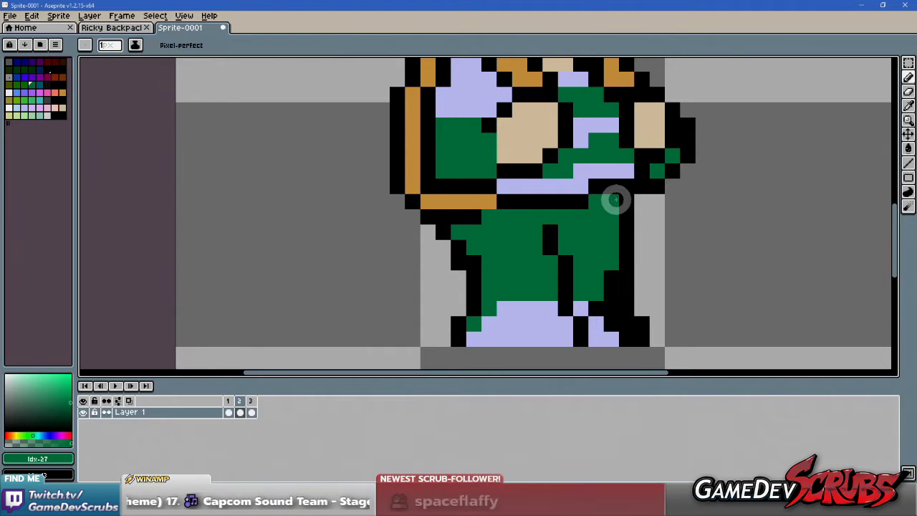
drag(707, 203, 710, 278)
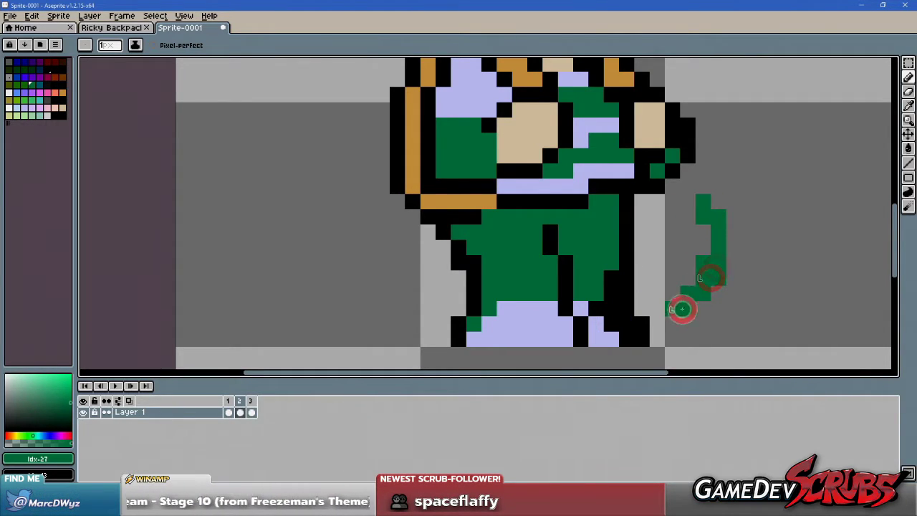
mouse_move(683, 309)
mouse_down()
mouse_move(724, 326)
mouse_move(690, 314)
mouse_move(706, 333)
mouse_move(731, 340)
mouse_up()
key(ctrl+z)
key(ctrl+z)
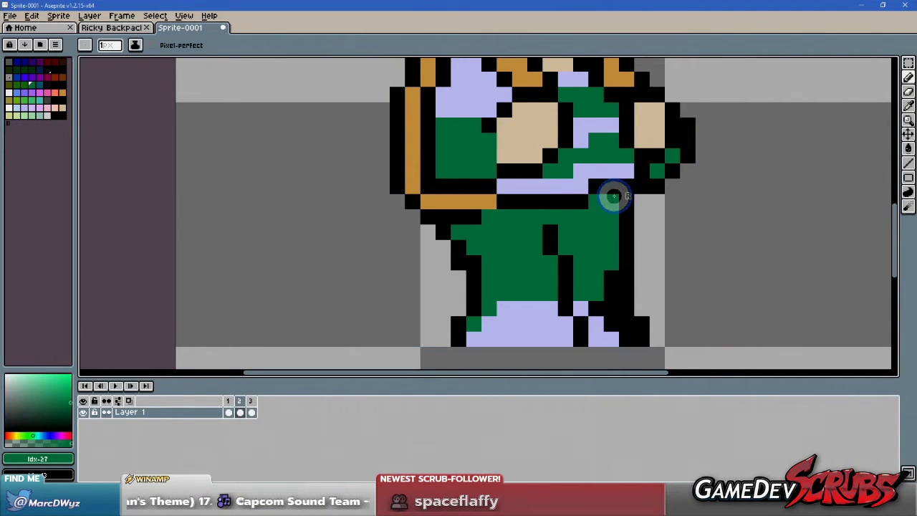
- Restore the black hem pixel above frame 2's front thigh, and erase the surplus black along the front shin and shoe
scroll(733, 293, down, 2)
scroll(654, 294, up, 2)
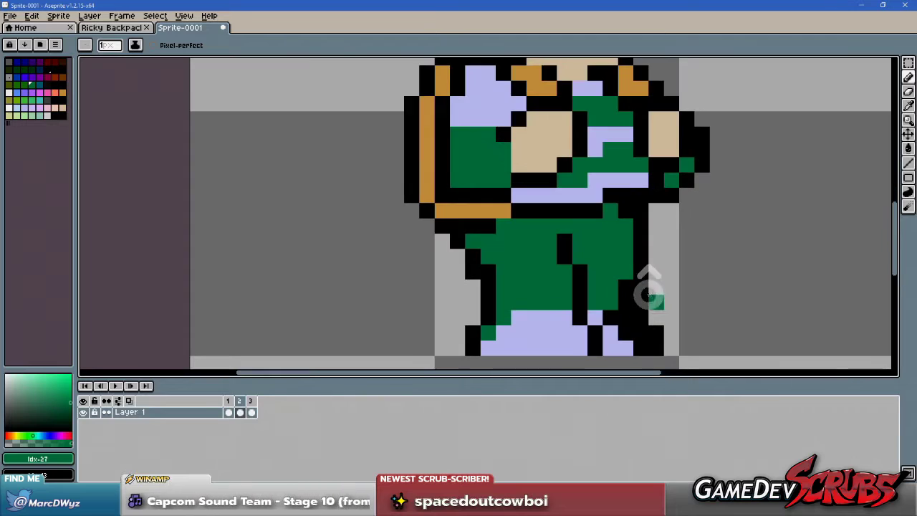
key(e)
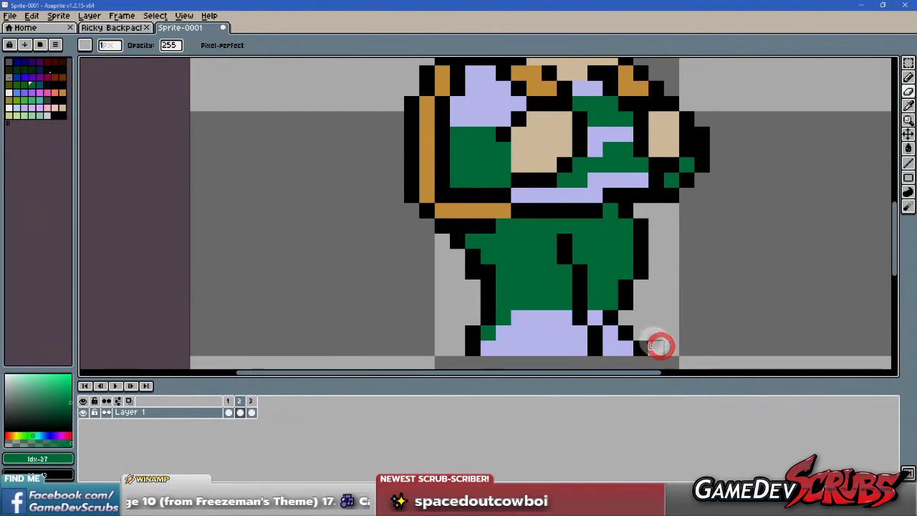
scroll(656, 340, down, 2)
scroll(650, 333, up, 2)
- Rebuild frame 2's front shoe with a lavender fill and a straight black outline at the ankle and toe
key(b)
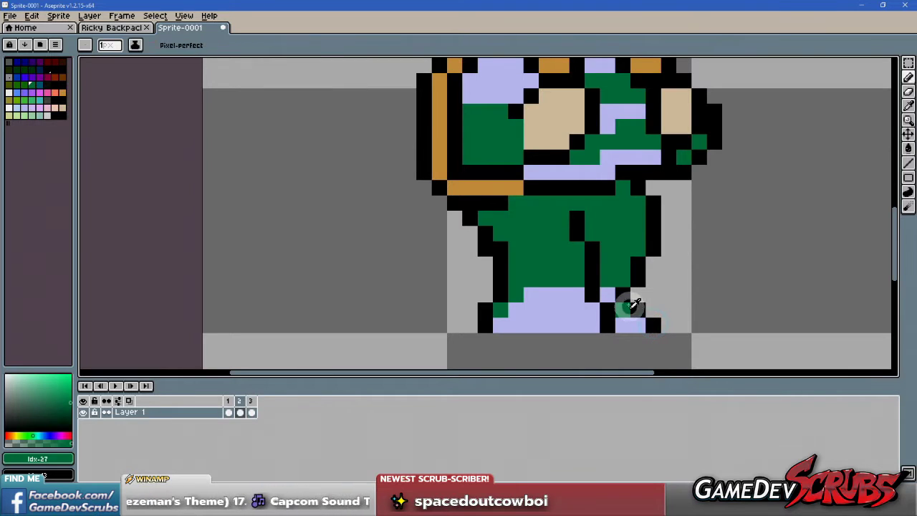
alt+click(629, 311)
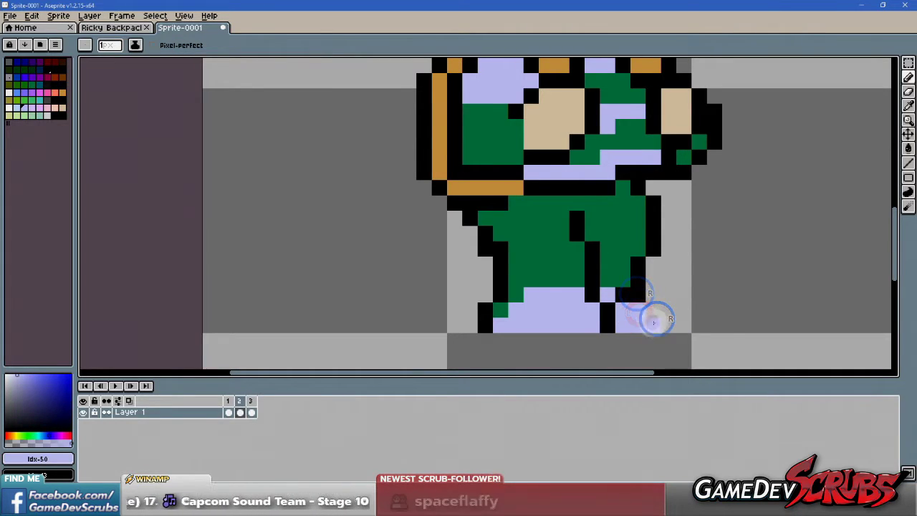
click(614, 291)
scroll(702, 337, down, 2)
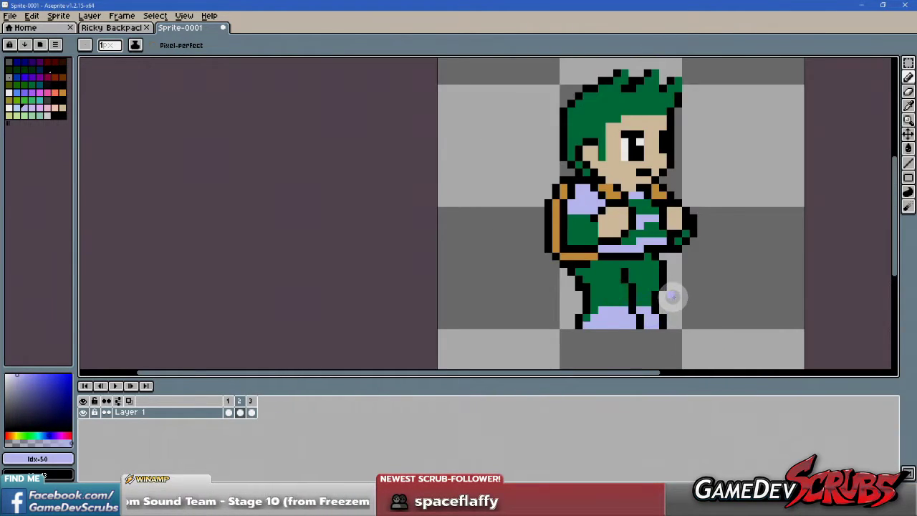
scroll(672, 296, down, 1)
scroll(687, 282, up, 3)
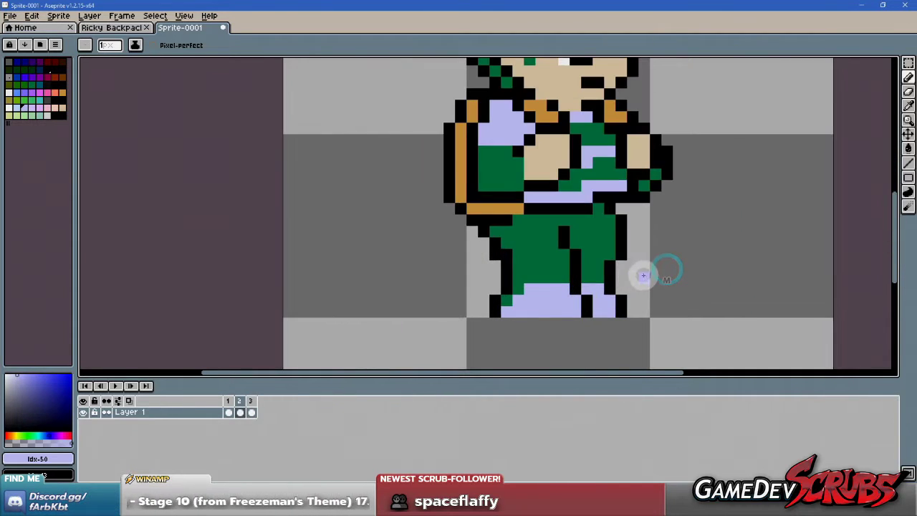
- Select frame 2's trousers and shoes below the hem and try shifting them slightly back
key(m)
drag(686, 342, 459, 215)
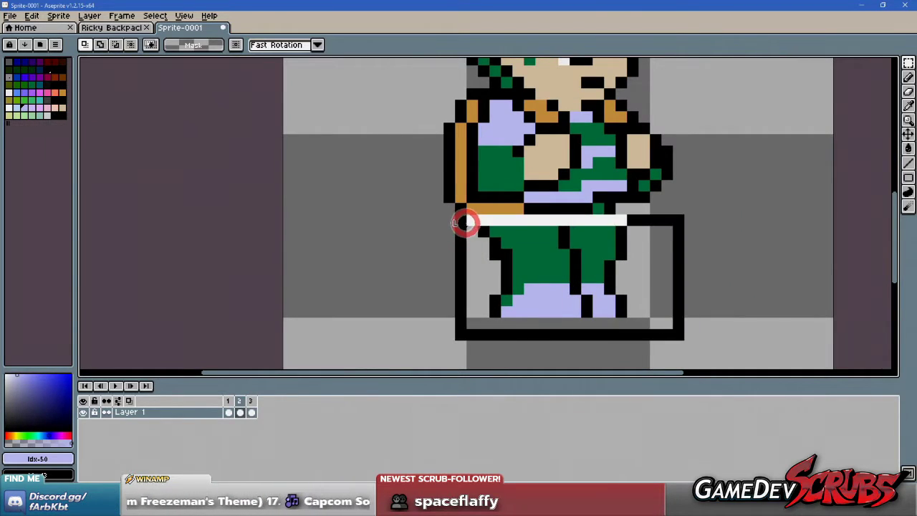
click(512, 239)
drag(519, 245, 511, 240)
scroll(594, 229, down, 3)
click(626, 194)
scroll(679, 144, up, 2)
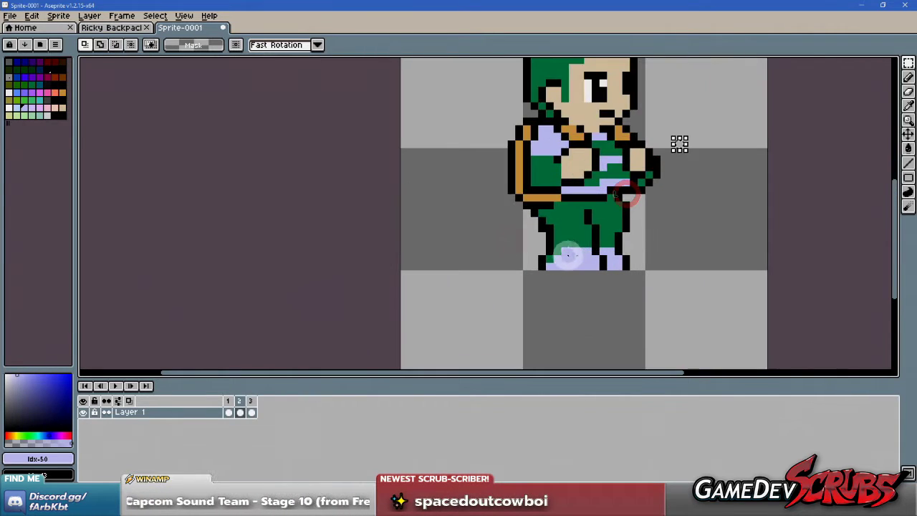
scroll(621, 221, up, 1)
drag(608, 224, 564, 251)
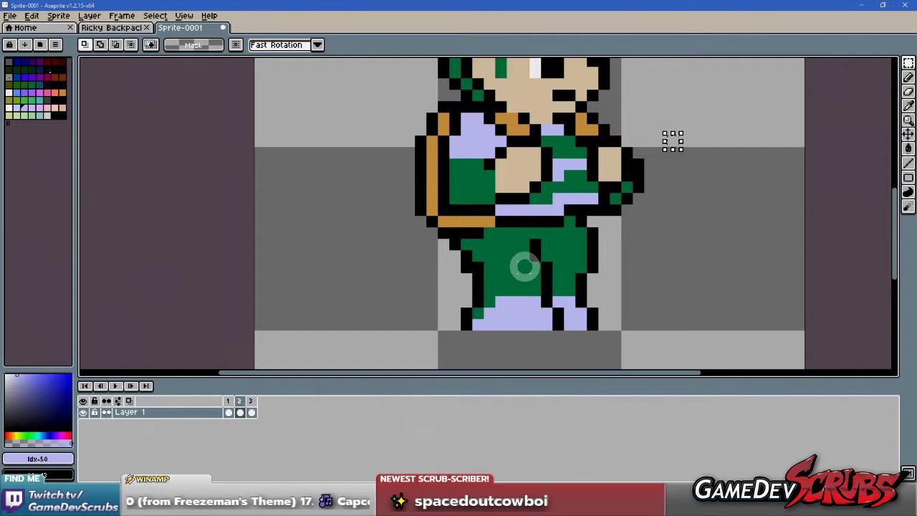
scroll(525, 266, up, 1)
alt+click(471, 251)
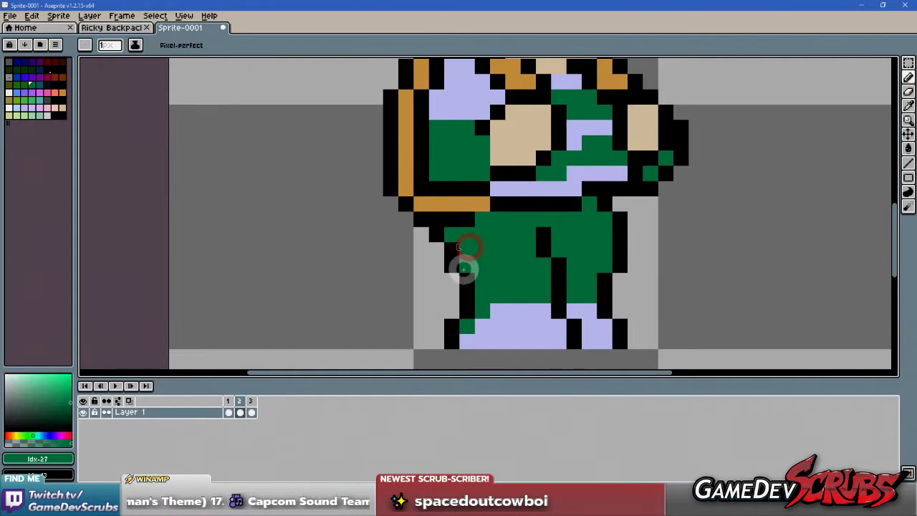
scroll(464, 266, down, 1)
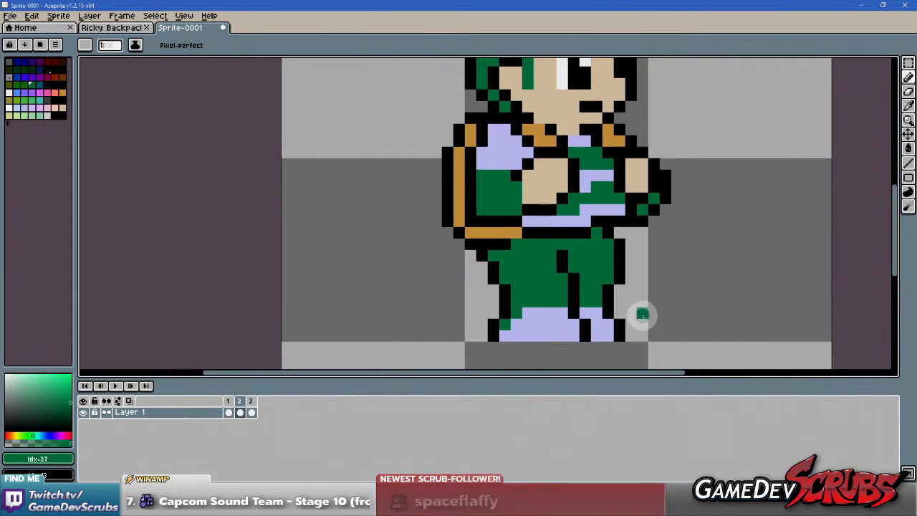
scroll(640, 299, down, 3)
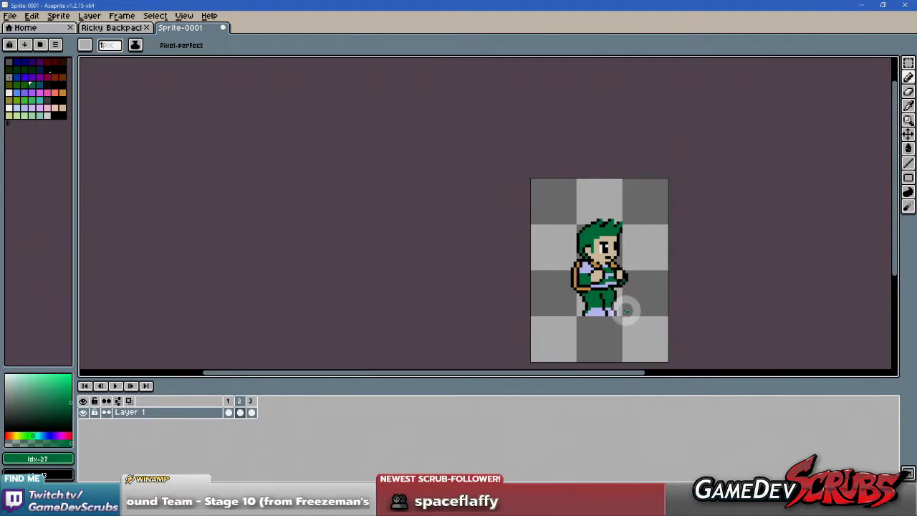
scroll(625, 310, up, 4)
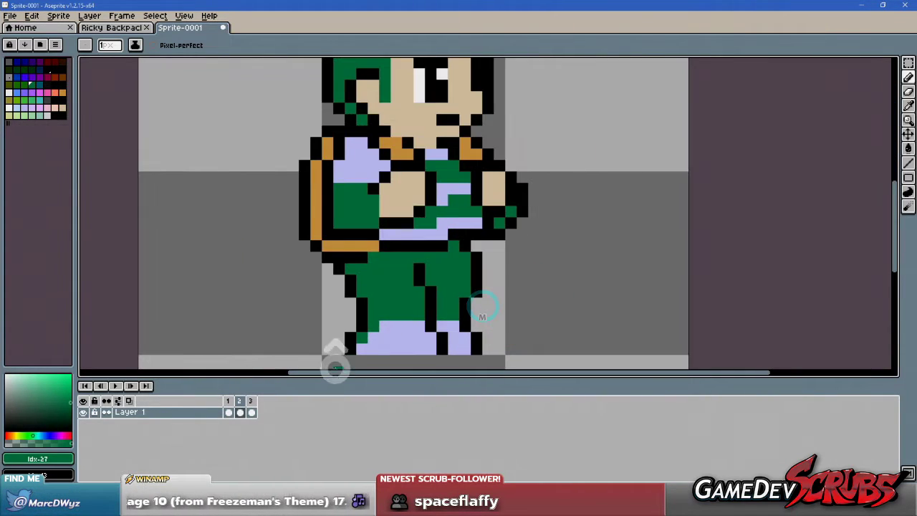
- Recolour both of frame 3's green feet with the lavender used on the shirt
click(250, 402)
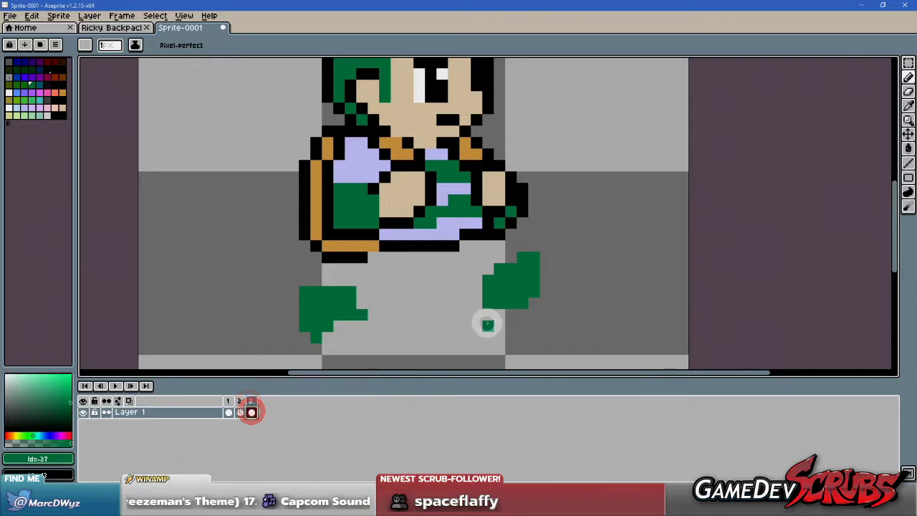
drag(528, 259, 528, 236)
drag(393, 283, 463, 278)
alt+click(488, 207)
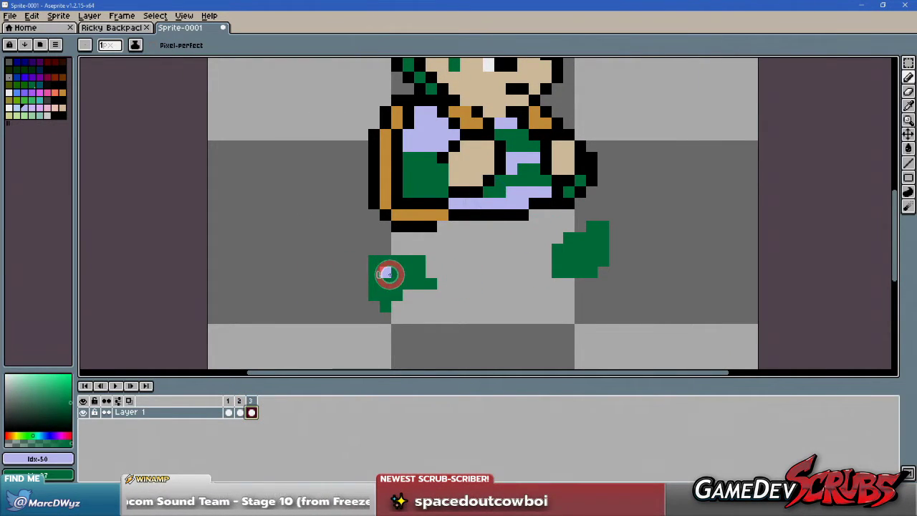
key(g)
click(389, 271)
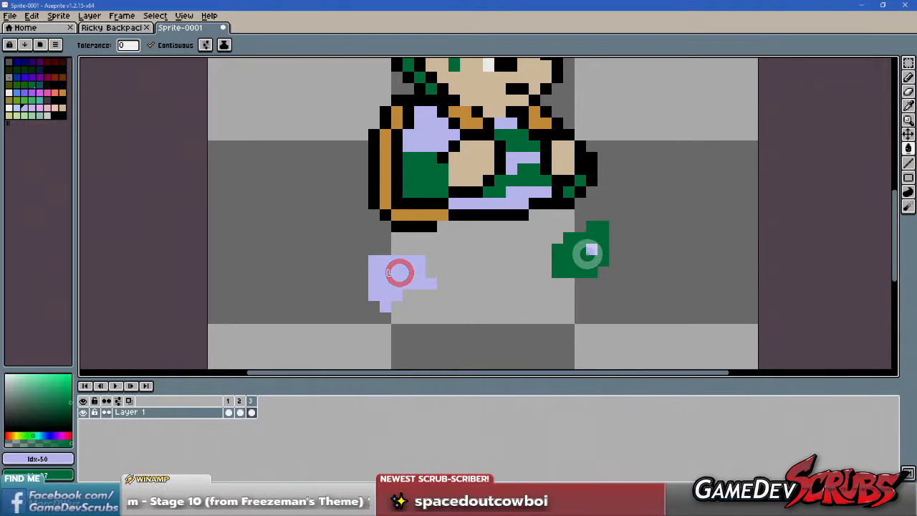
click(586, 252)
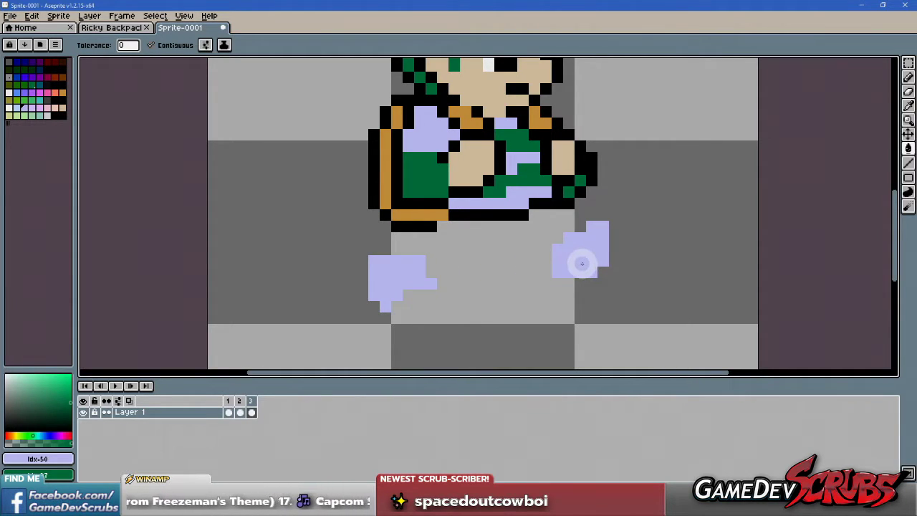
- Paint a green sole along the bottom edge of both of frame 2's shoes
key(b)
click(239, 401)
alt+click(469, 266)
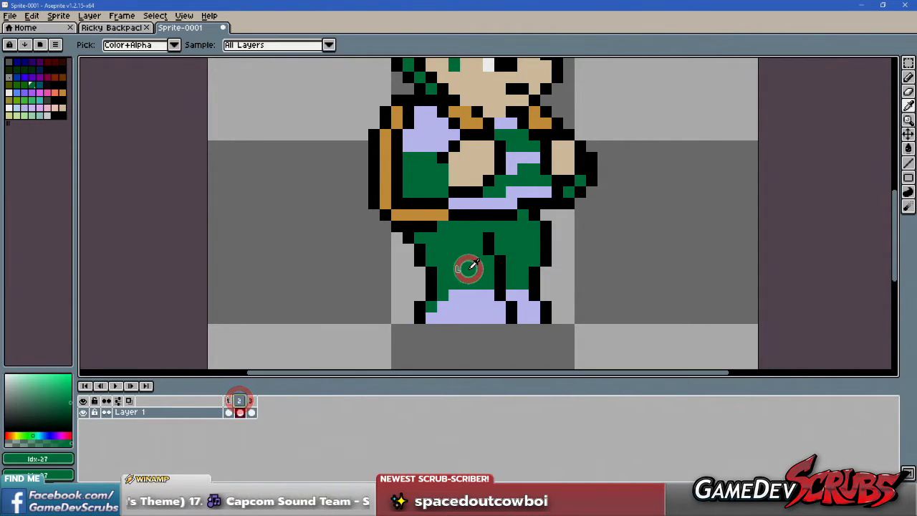
drag(437, 314, 541, 316)
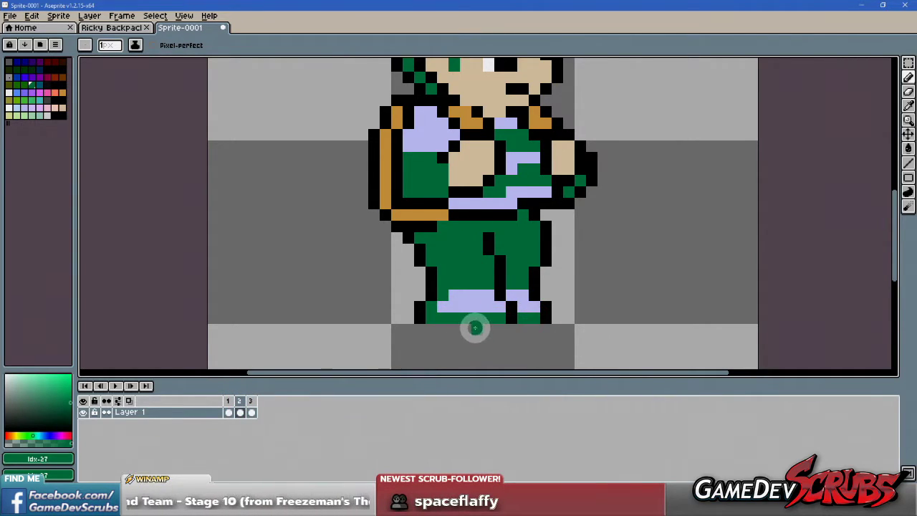
alt+click(466, 303)
drag(441, 317, 499, 319)
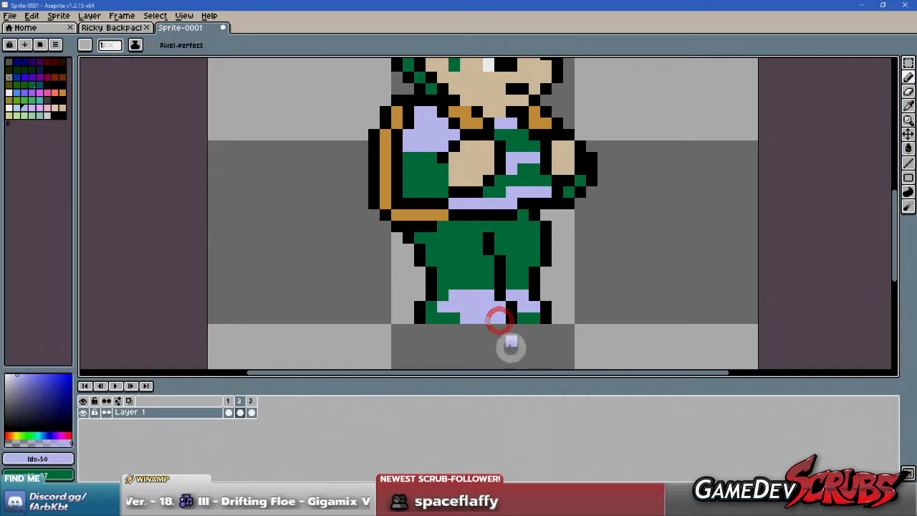
key(ctrl+z)
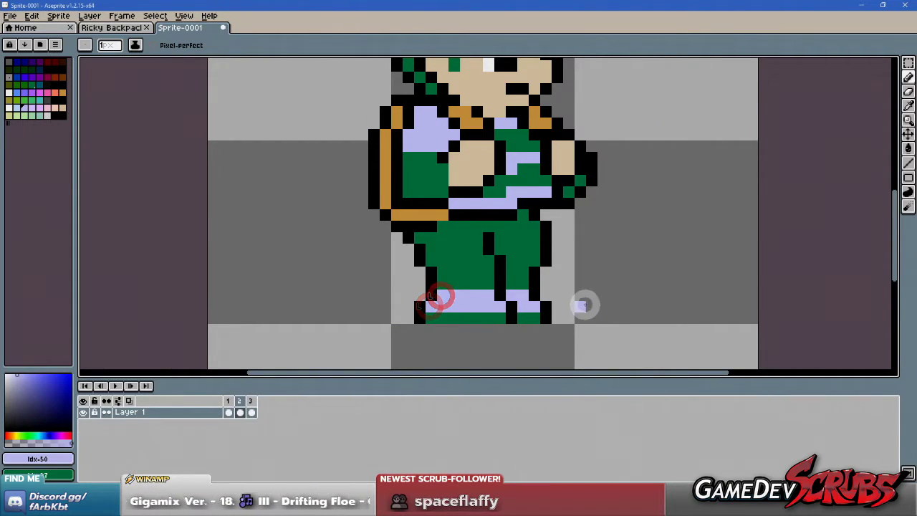
key(v)
key(b)
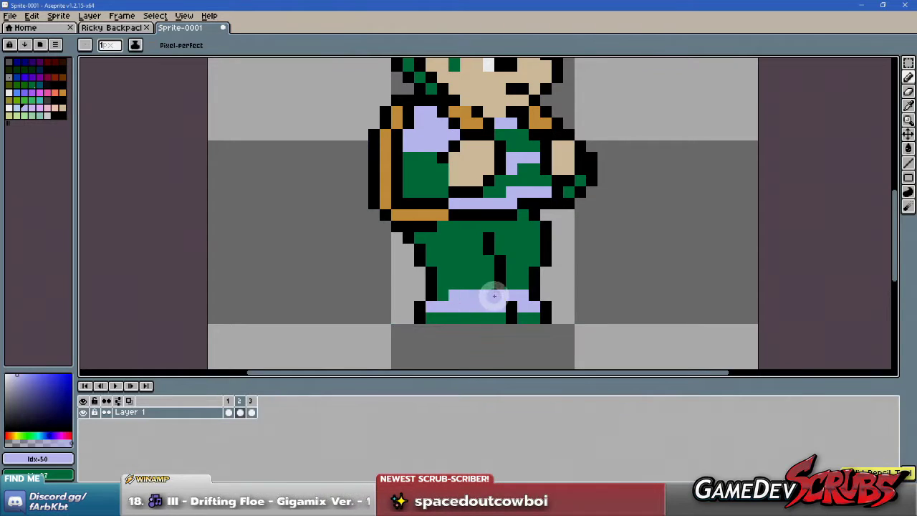
- Adjust frame 2's back trouser cuff with green at the heel and extend the black outline behind it
alt+click(451, 283)
scroll(452, 290, down, 1)
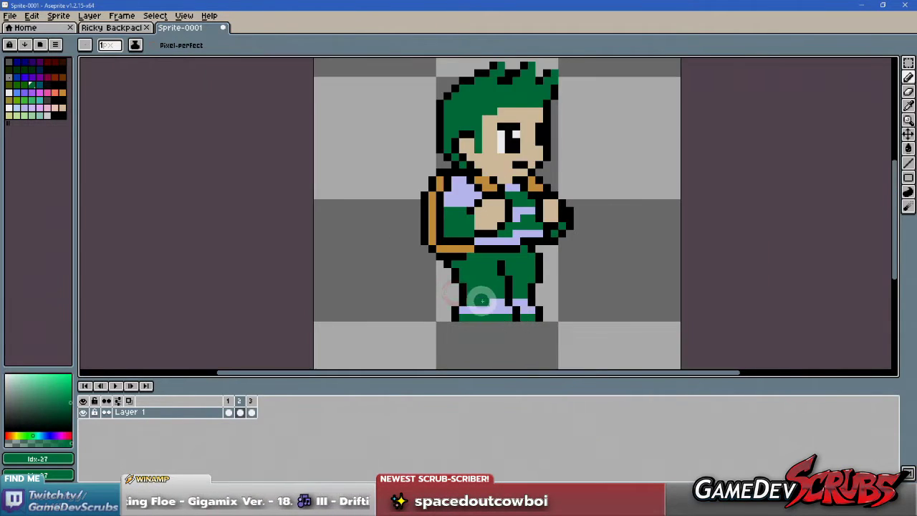
scroll(450, 293, up, 1)
alt+click(441, 281)
alt+click(459, 297)
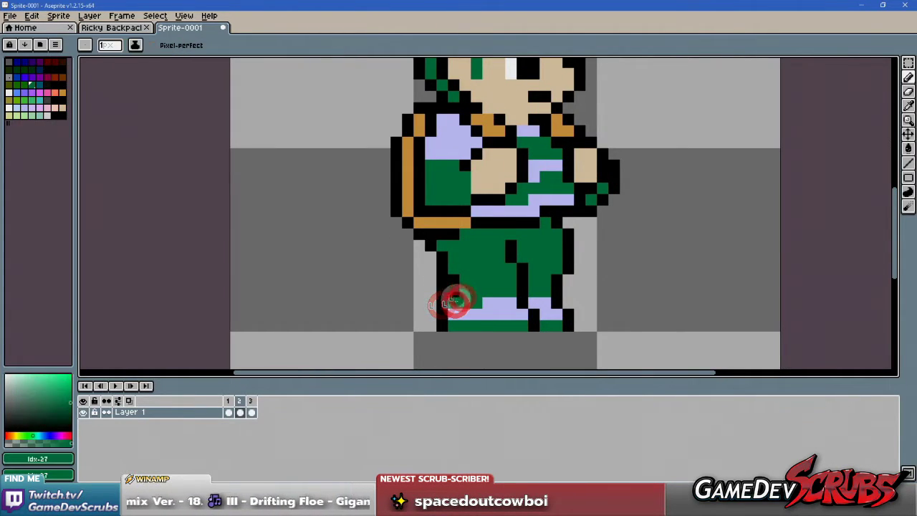
scroll(652, 287, down, 1)
scroll(624, 279, down, 1)
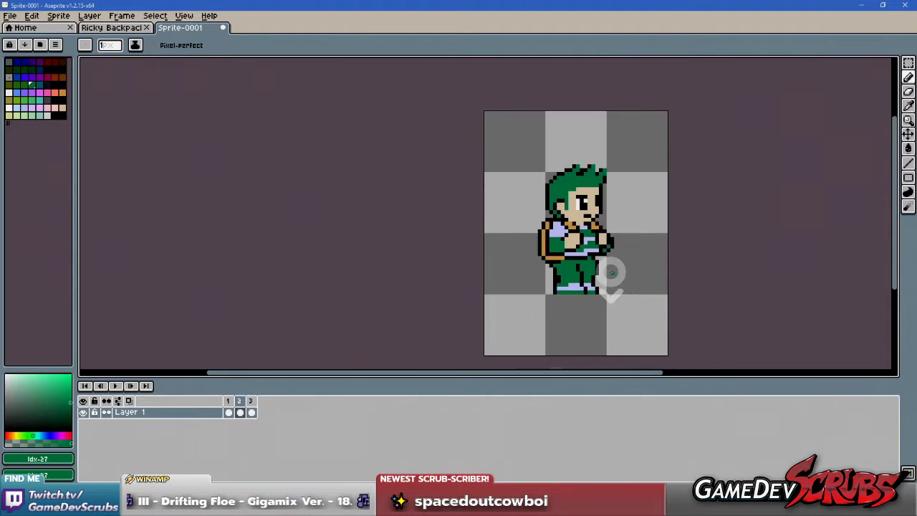
drag(610, 266, 528, 280)
scroll(501, 269, up, 1)
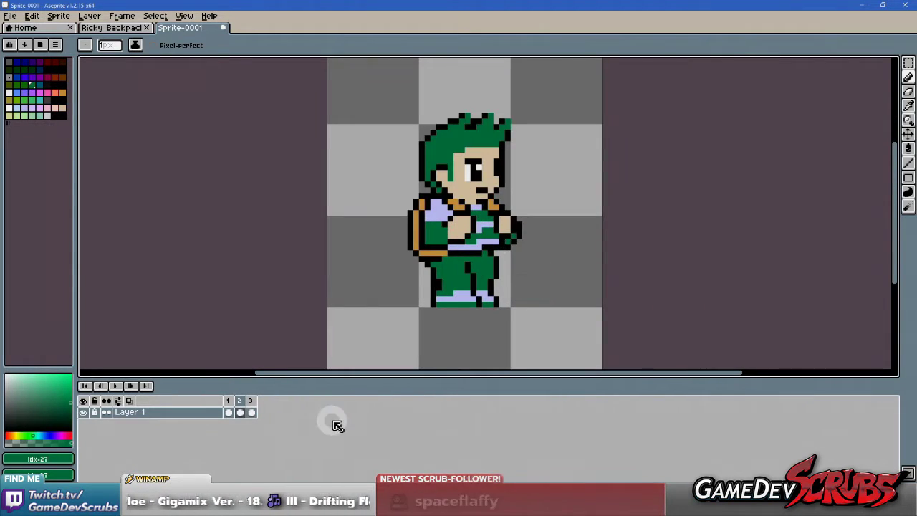
- Move frame 3's entire drawing up by one pixel
click(254, 414)
scroll(457, 267, up, 1)
scroll(455, 269, down, 1)
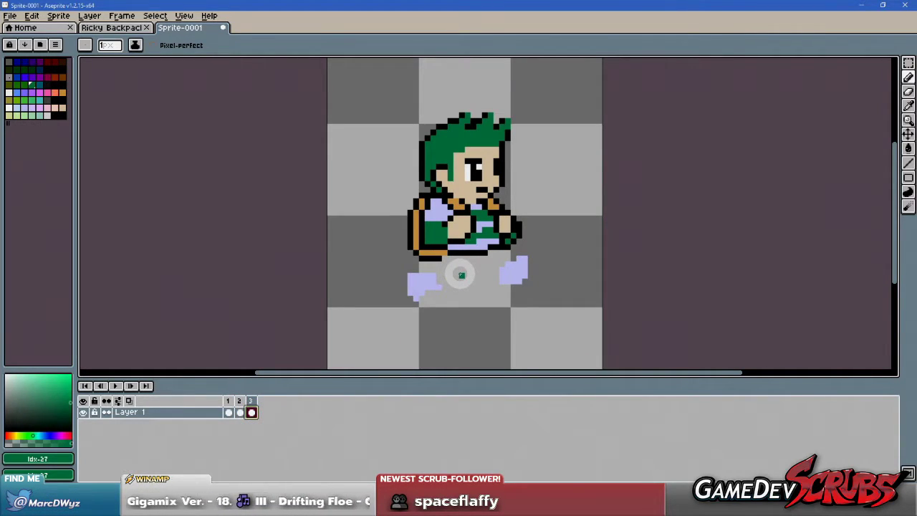
key(v)
drag(485, 293, 485, 288)
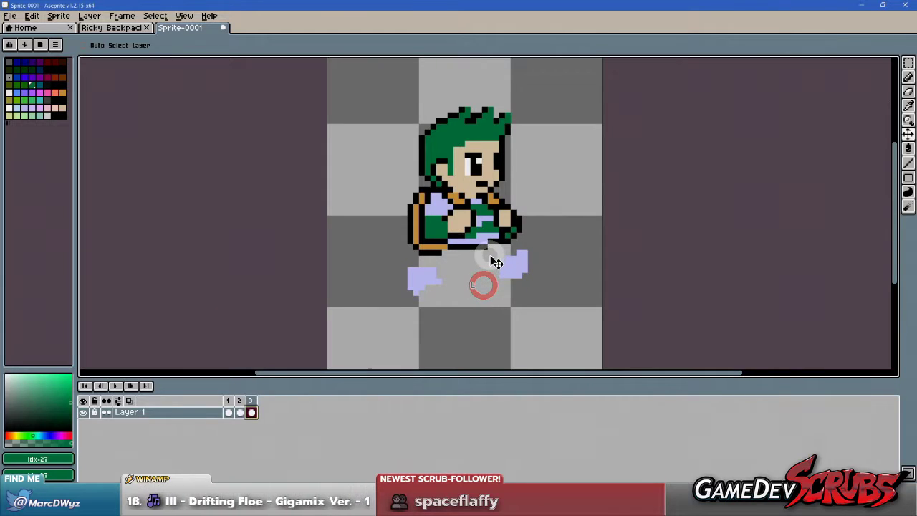
key(b)
- Rough in frame 3's spread legs in green up to the shirt hem and extend both feet in lavender
scroll(465, 247, up, 3)
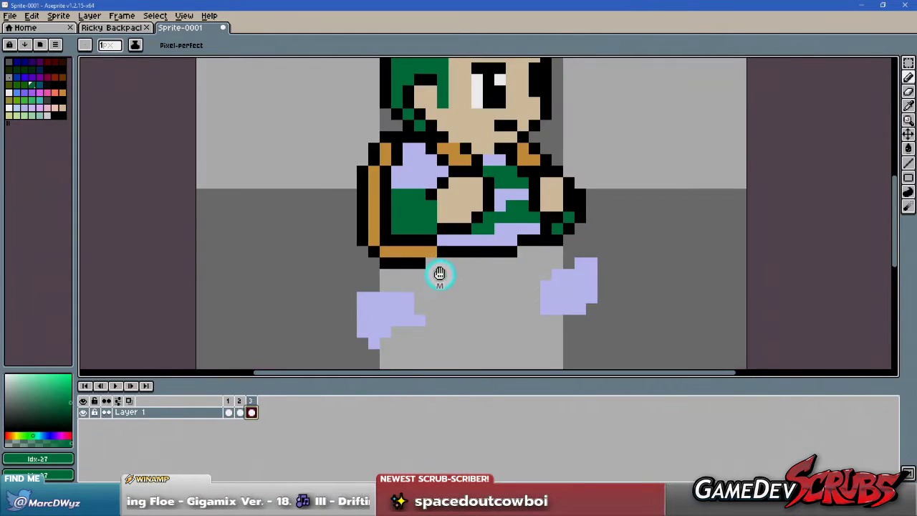
alt+click(376, 271)
click(368, 282)
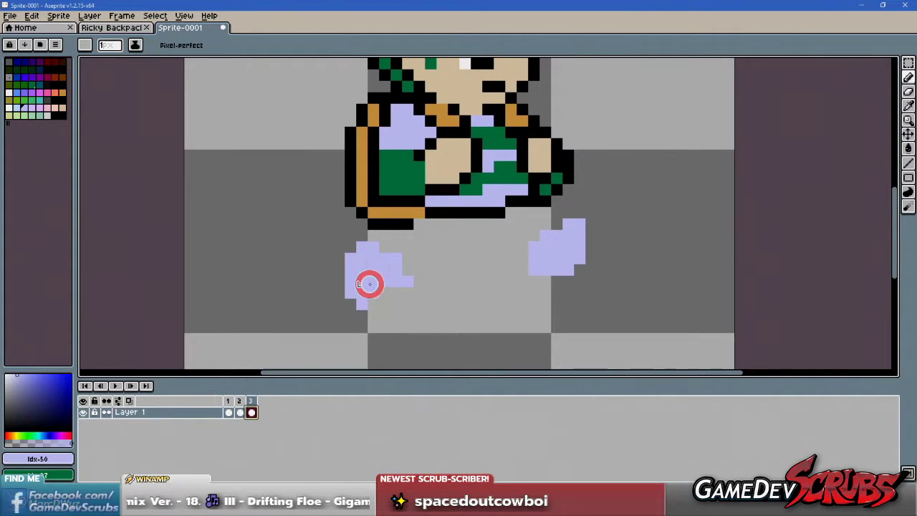
key(alt)
alt+click(470, 185)
mouse_move(379, 256)
mouse_down()
mouse_move(382, 283)
mouse_move(368, 272)
mouse_move(373, 252)
mouse_move(372, 278)
mouse_move(383, 250)
mouse_move(391, 277)
mouse_move(403, 255)
mouse_move(404, 276)
mouse_move(428, 287)
mouse_move(423, 275)
mouse_move(478, 240)
mouse_move(441, 282)
mouse_move(452, 266)
mouse_move(428, 277)
mouse_move(468, 259)
mouse_move(467, 242)
mouse_move(402, 260)
mouse_move(434, 254)
mouse_move(442, 227)
mouse_move(419, 250)
mouse_move(425, 228)
mouse_move(406, 253)
mouse_move(451, 237)
mouse_up()
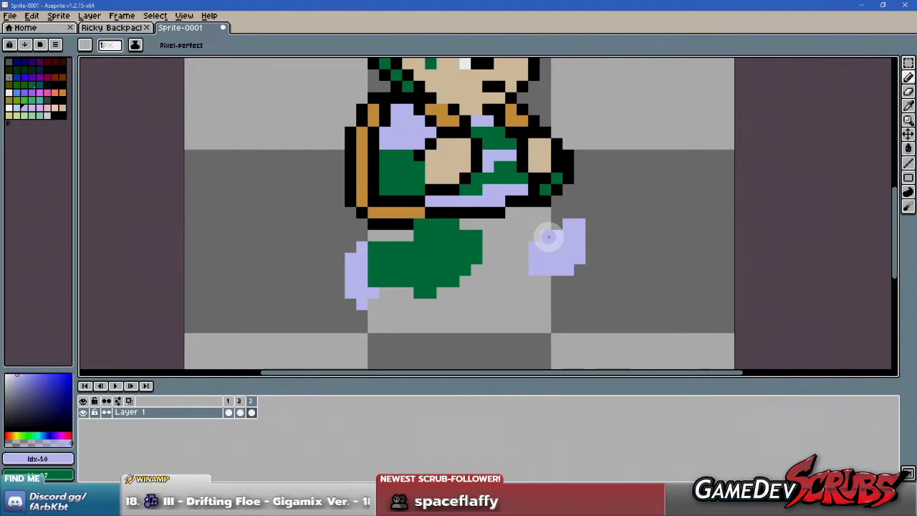
mouse_move(579, 280)
mouse_down()
mouse_move(580, 256)
mouse_move(566, 277)
mouse_move(600, 246)
mouse_move(574, 269)
mouse_move(596, 271)
mouse_move(559, 224)
mouse_move(578, 249)
mouse_move(573, 225)
mouse_move(518, 221)
mouse_move(530, 214)
mouse_move(511, 231)
mouse_move(538, 210)
mouse_move(483, 228)
mouse_move(496, 234)
mouse_move(497, 250)
mouse_move(546, 230)
mouse_move(566, 250)
mouse_move(551, 264)
mouse_move(535, 248)
mouse_move(556, 271)
mouse_move(609, 257)
mouse_move(612, 268)
mouse_move(559, 280)
mouse_move(613, 280)
mouse_move(614, 247)
mouse_up()
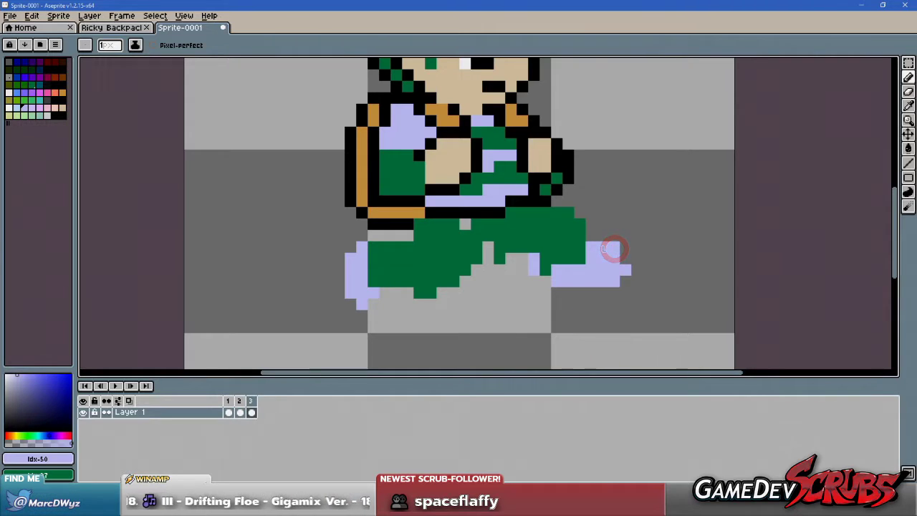
- Check the Mario walk sprite in Paint Shop Pro, and refine frame 3's front foot with a deeper lavender underside and green ankle pixels
key(alt+Tab)
scroll(307, 243, up, 2)
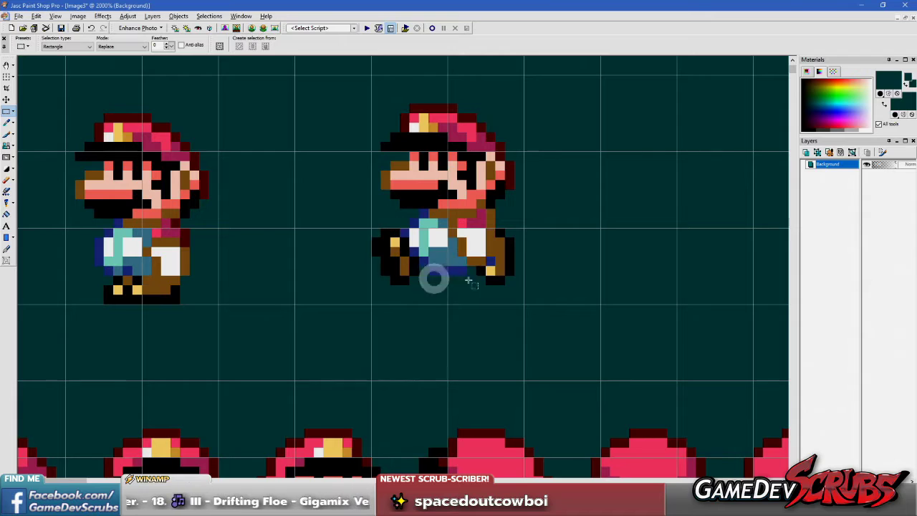
key(alt+Tab)
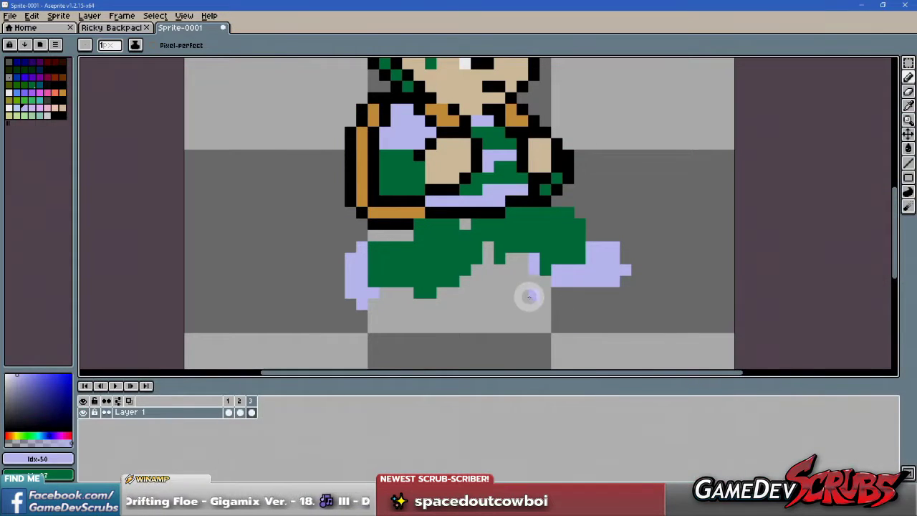
scroll(563, 275, up, 1)
mouse_move(573, 276)
mouse_down()
mouse_move(599, 268)
mouse_move(554, 297)
mouse_move(619, 275)
mouse_move(597, 300)
mouse_move(604, 266)
mouse_up()
right_click(601, 236)
right_click(561, 260)
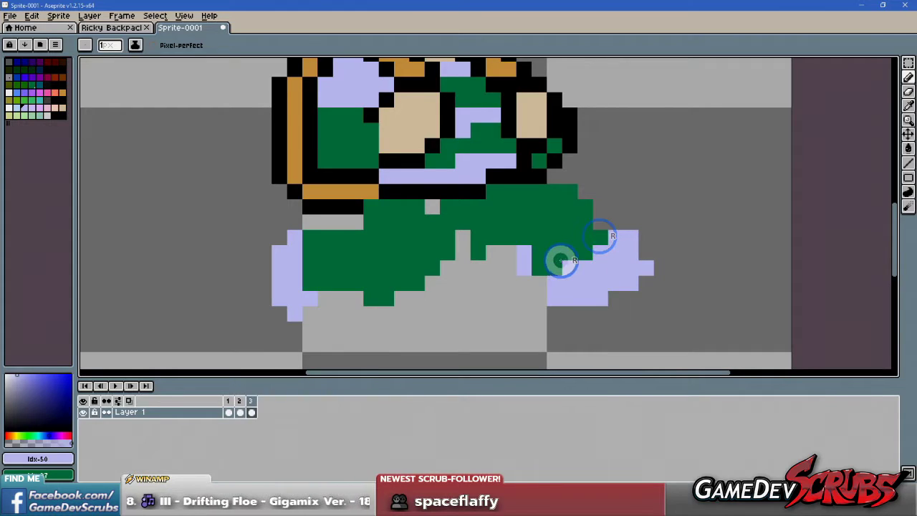
- Fill the gap below frame 3's shirt hem with green and thicken the underside of the back shin
scroll(491, 265, down, 4)
scroll(447, 266, up, 3)
middle_click(519, 274)
right_click(435, 276)
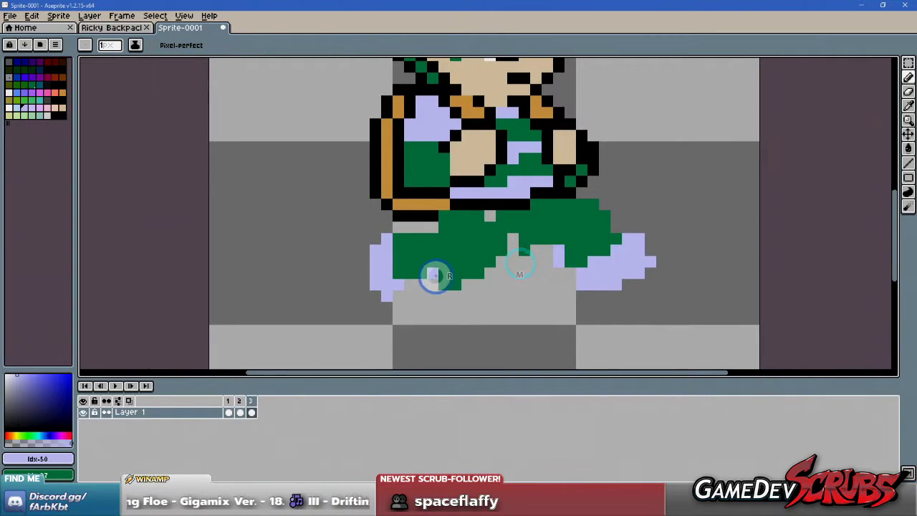
right_click(521, 223)
right_click(489, 215)
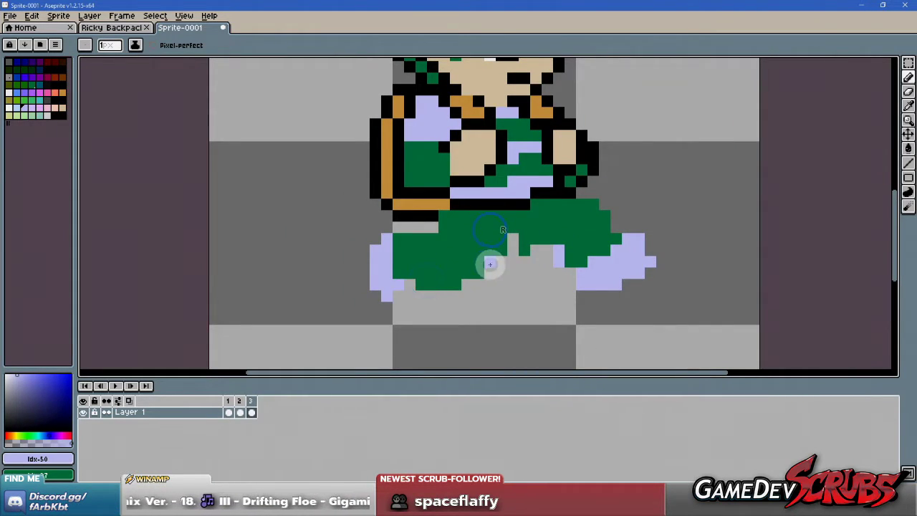
- Outline frame 3's back leg in black from the crotch along its underside, and add black between the backpack and the calf
alt+click(478, 199)
mouse_move(508, 236)
mouse_down()
mouse_move(476, 278)
mouse_move(511, 248)
mouse_move(487, 284)
mouse_move(466, 296)
mouse_move(421, 294)
mouse_up()
key(ctrl+z)
click(429, 286)
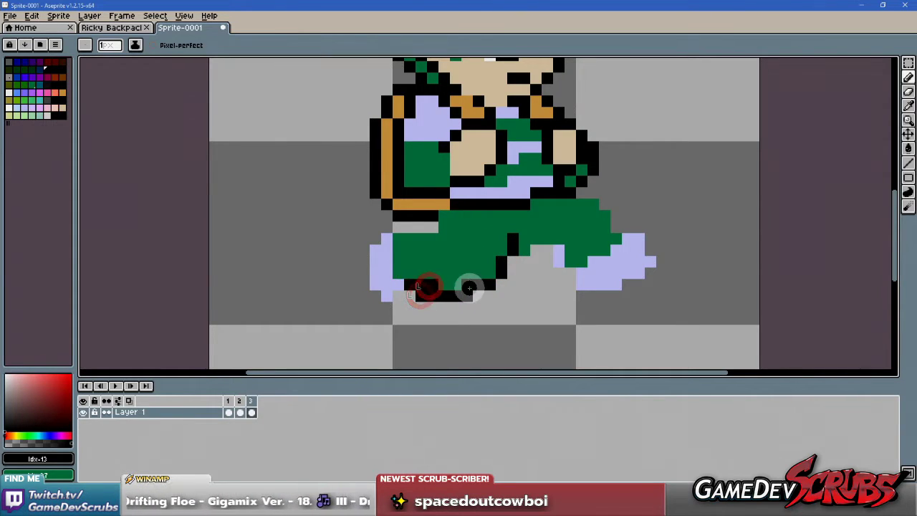
drag(404, 229, 441, 227)
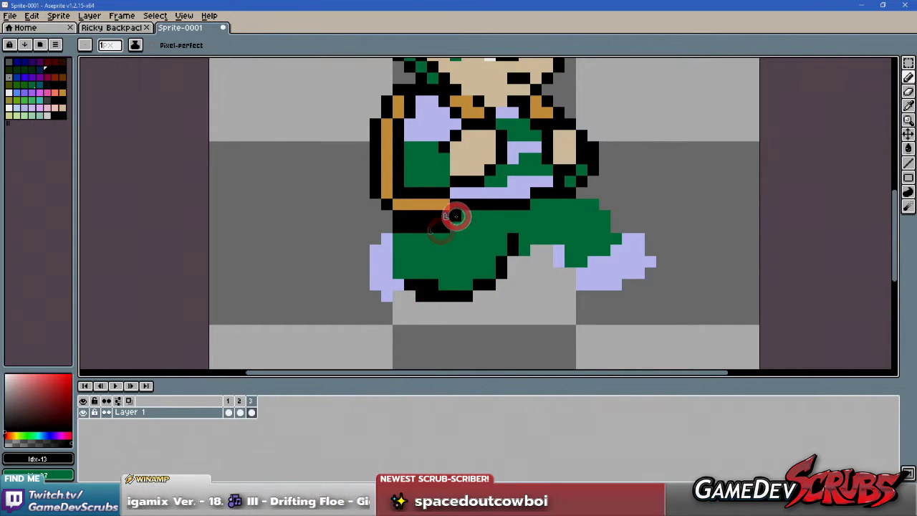
click(449, 236)
- Widen frame 3's back foot with lavender towards the shin and add a green sole along its rear edge
key(i)
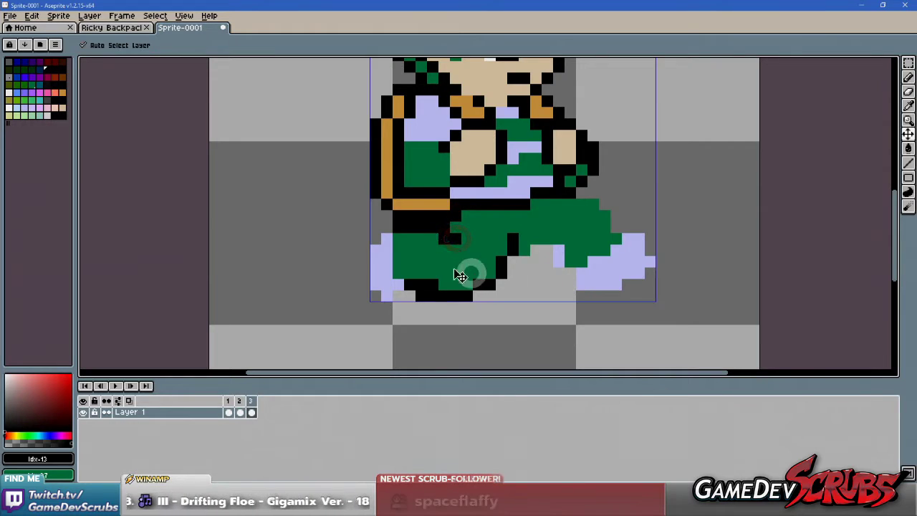
click(387, 261)
key(b)
click(409, 242)
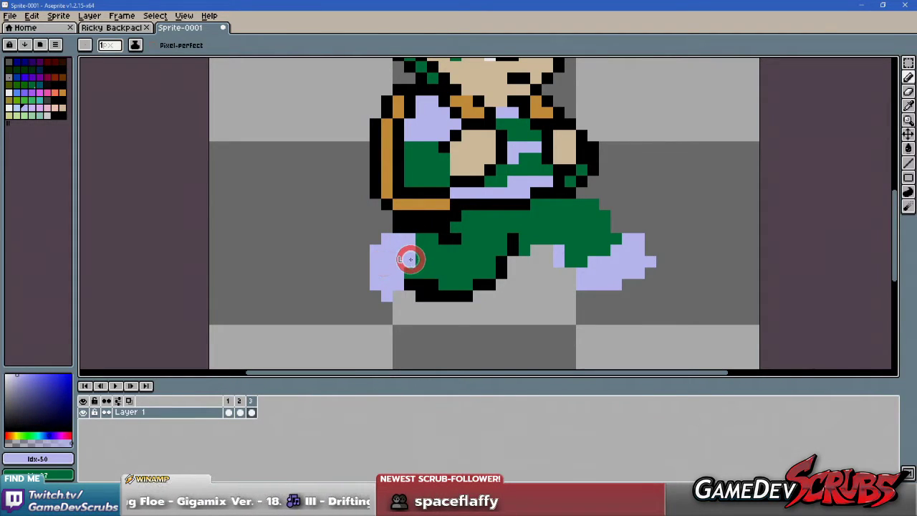
alt+click(407, 225)
alt+click(423, 251)
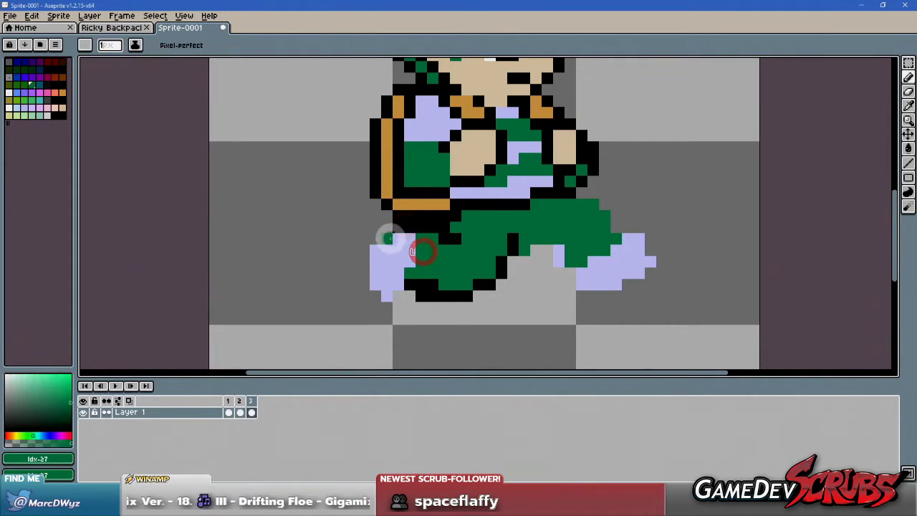
- Outline frame 3's back foot in black from below the backpack, down the green sole's rear edge and around the toe to the shin
alt+click(410, 227)
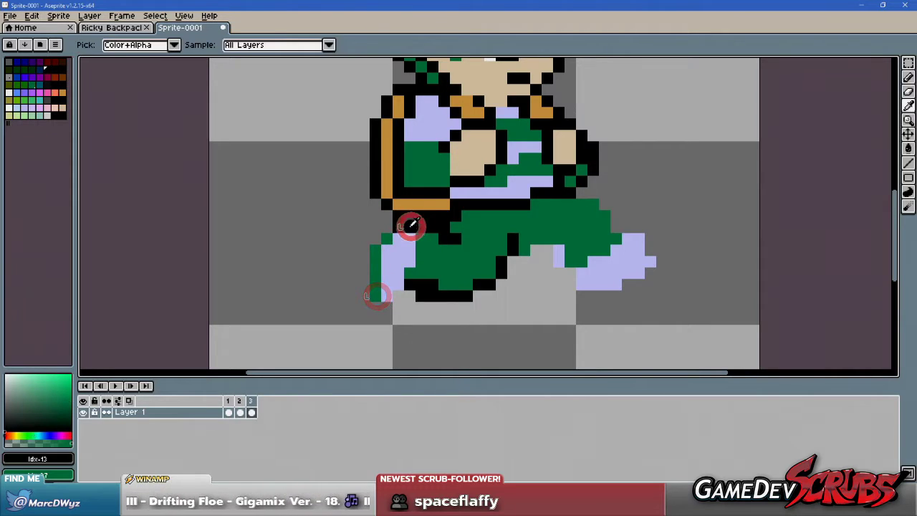
click(385, 227)
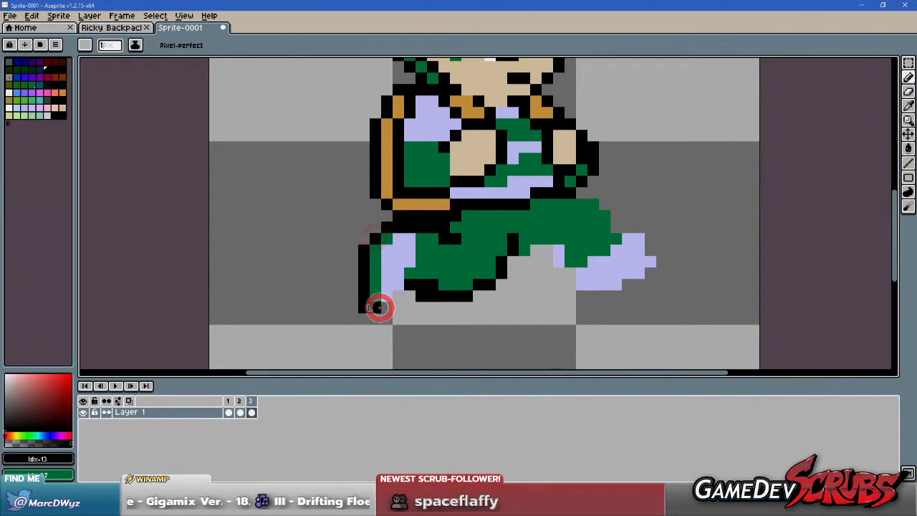
drag(379, 307, 406, 297)
scroll(583, 235, down, 1)
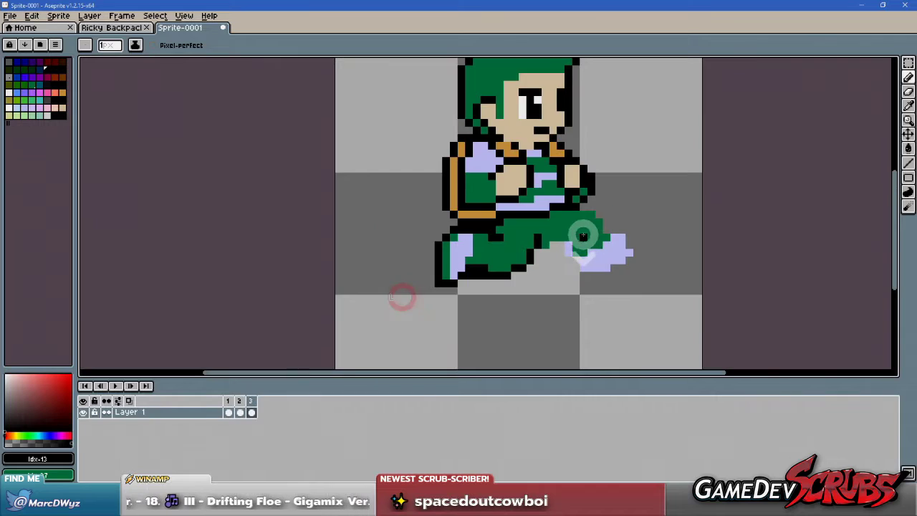
scroll(583, 236, up, 1)
- Outline the front of frame 3's leading leg in black down to the toe, and add a green sole under the front foot
click(517, 246)
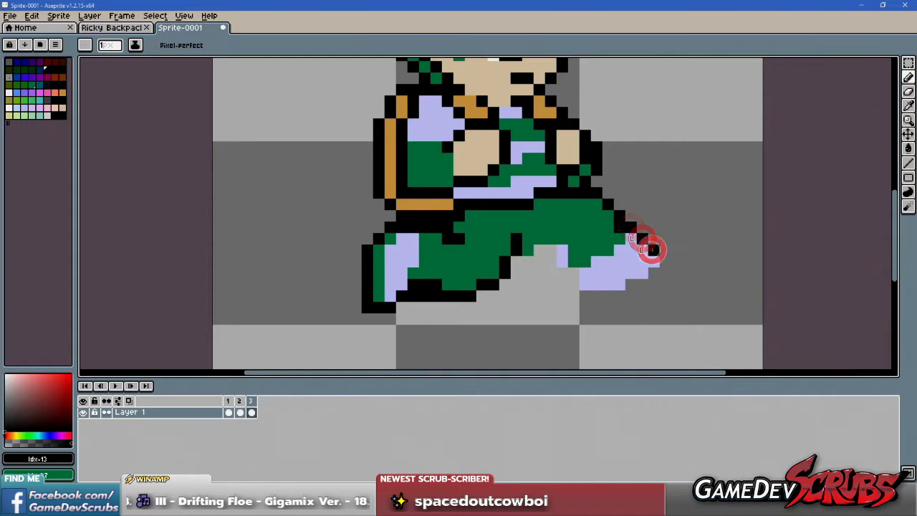
alt+click(589, 215)
click(651, 266)
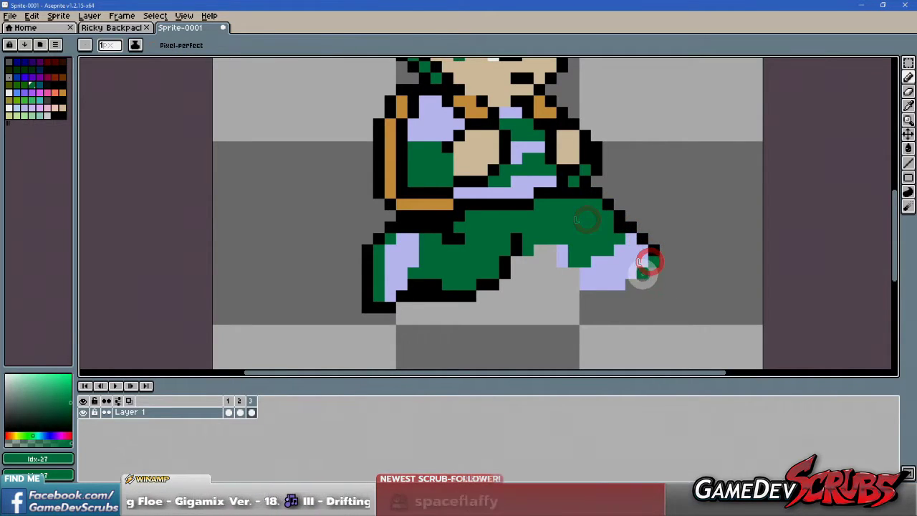
click(625, 276)
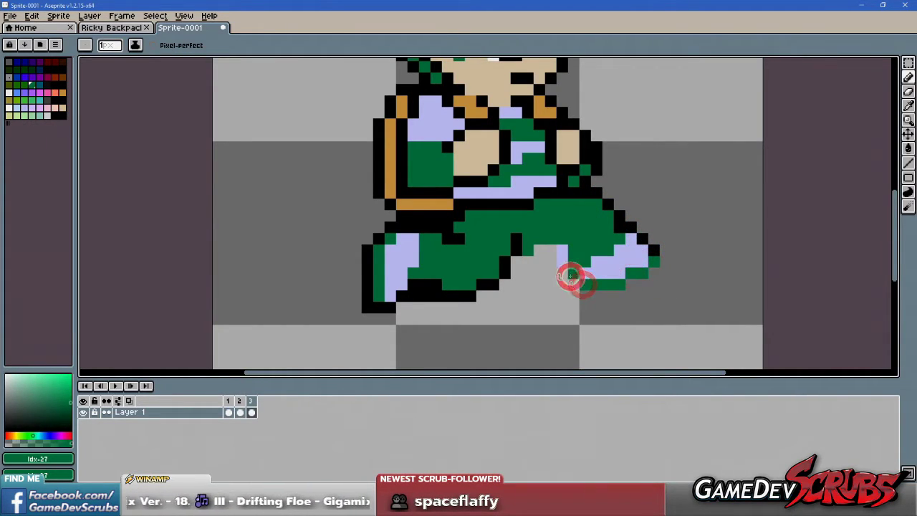
- Outline the front foot's sole, heel and toe in black, and close the black outline across the crotch
alt+click(624, 228)
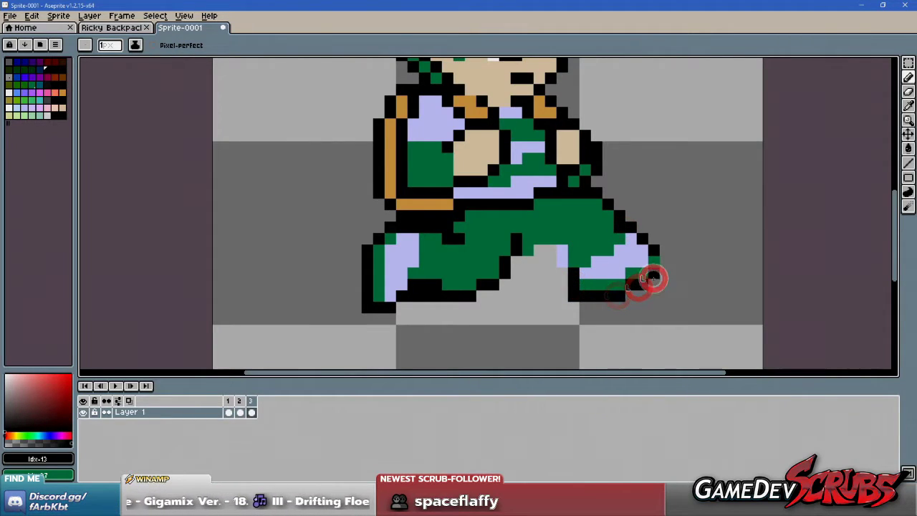
click(542, 249)
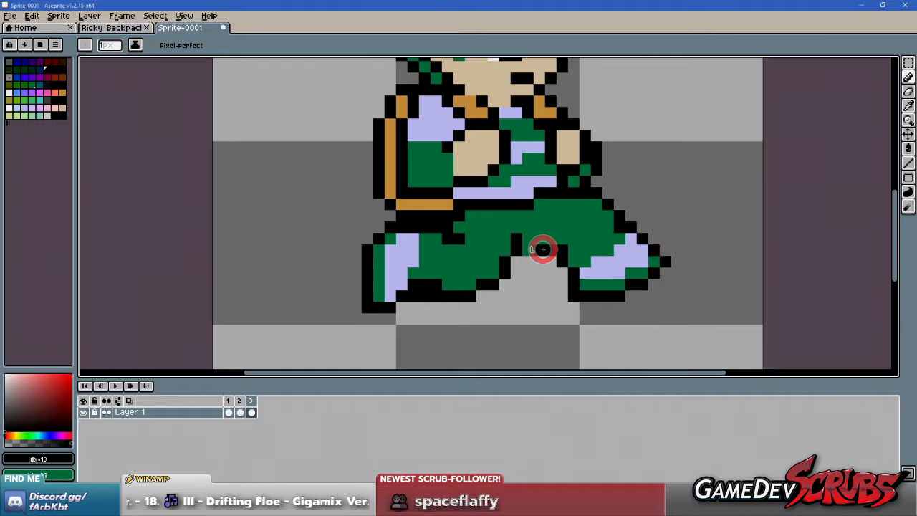
click(527, 260)
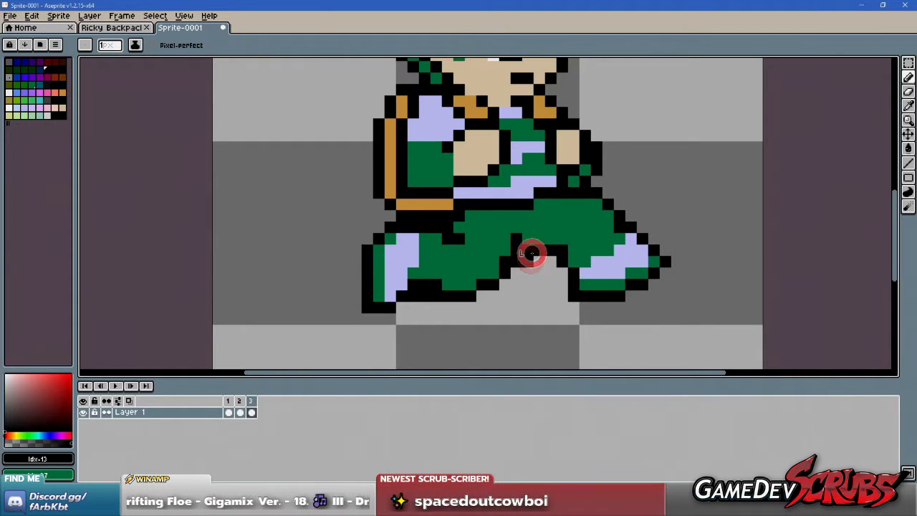
- Compare frame 3's stride with frame 2 and preview the walk animation
scroll(532, 255, down, 5)
scroll(651, 293, up, 3)
drag(680, 274, 587, 280)
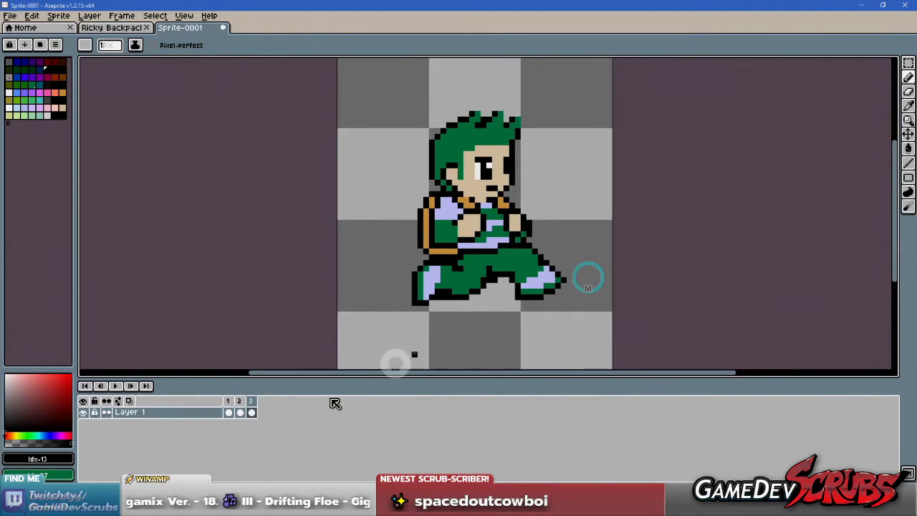
click(239, 400)
key(Return)
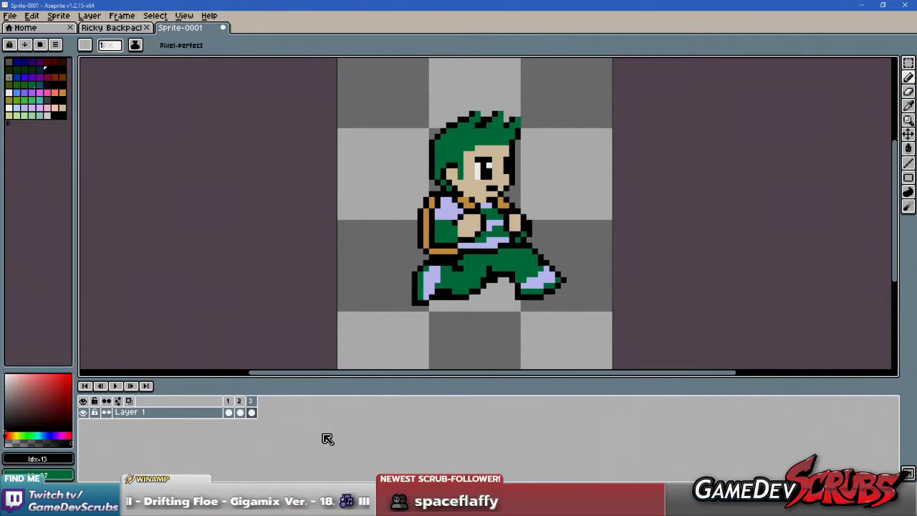
- Select frame 3's back foot and shin and shift them one pixel in towards the body
scroll(397, 319, up, 3)
key(m)
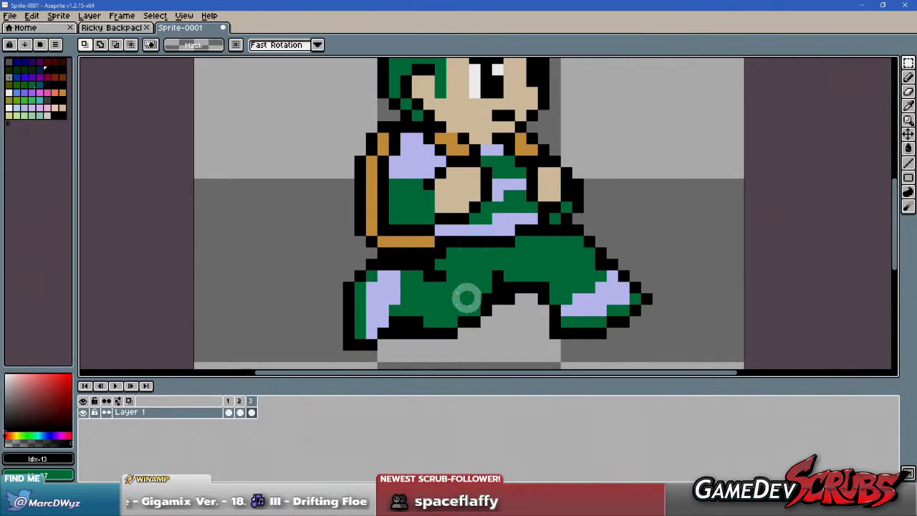
drag(465, 296, 417, 255)
drag(292, 227, 360, 328)
click(320, 288)
click(493, 293)
click(283, 320)
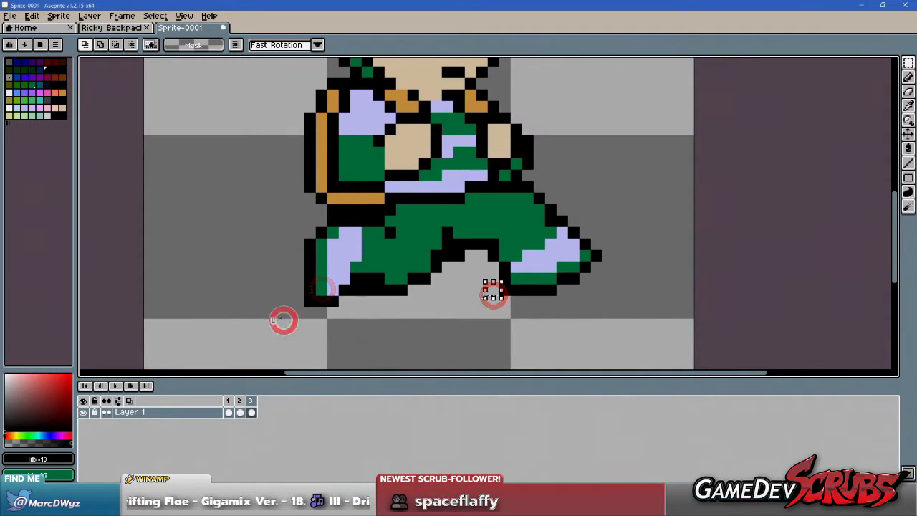
drag(283, 320, 398, 213)
mouse_move(362, 243)
mouse_down()
mouse_move(374, 252)
mouse_move(352, 247)
mouse_up()
drag(401, 265, 412, 292)
mouse_move(349, 271)
mouse_down()
mouse_move(374, 283)
mouse_move(359, 277)
mouse_up()
click(487, 274)
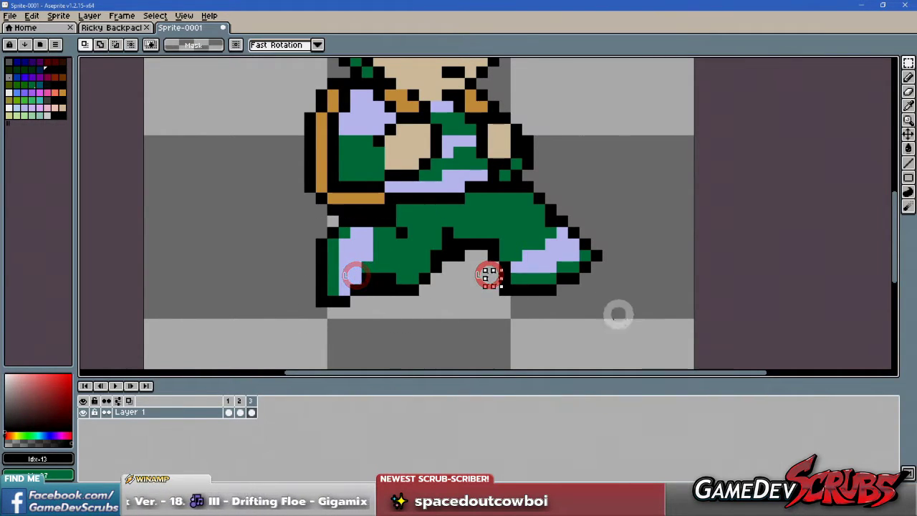
- Select frame 3's front knee and foot and move them two pixels back and one pixel up to shorten the stride
drag(616, 317, 499, 204)
drag(524, 237, 525, 238)
mouse_move(499, 205)
mouse_down()
mouse_move(489, 185)
mouse_move(510, 227)
mouse_move(500, 219)
mouse_up()
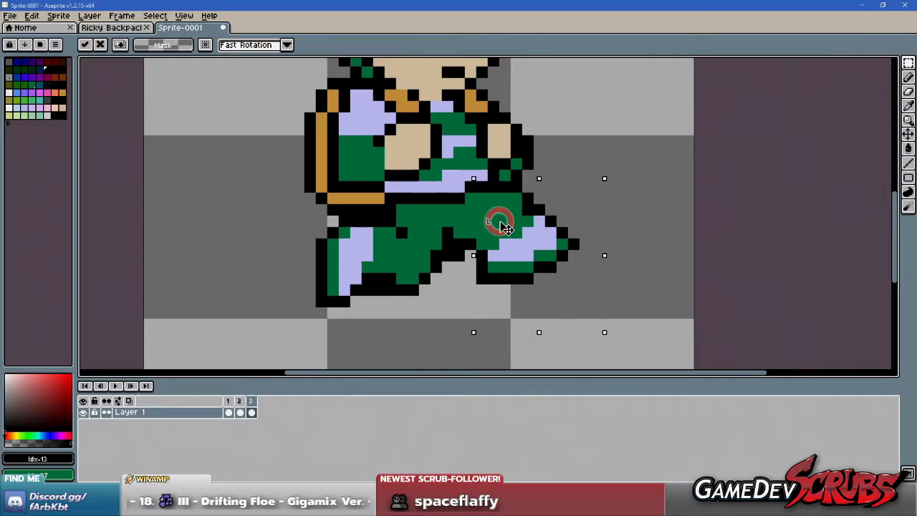
key(Return)
scroll(587, 236, down, 1)
scroll(645, 222, up, 1)
key(ctrl+z)
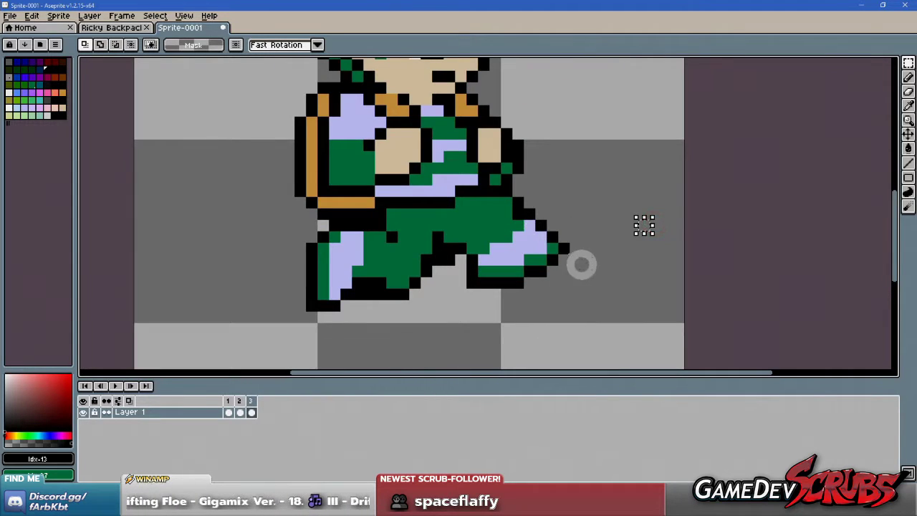
drag(534, 228, 465, 224)
drag(506, 251, 525, 263)
right_click(567, 186)
click(554, 177)
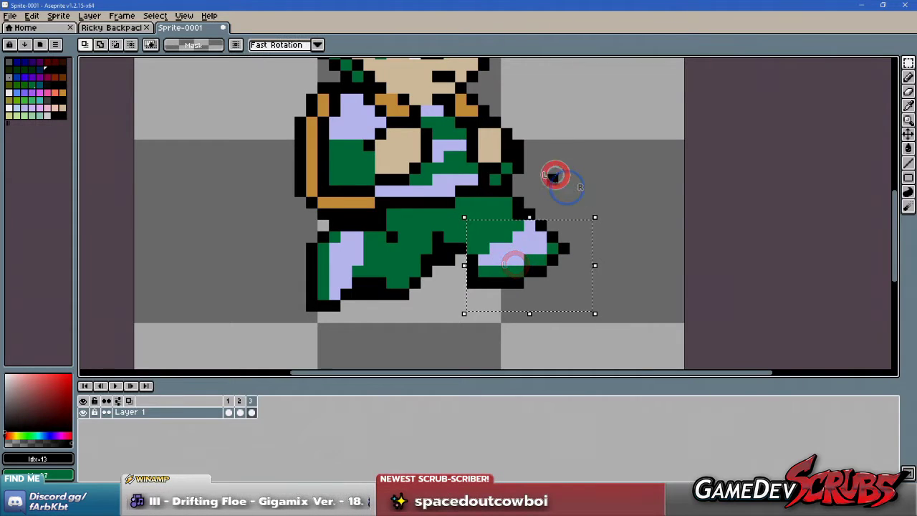
- Shorten frame 3's front foot by shifting the knee edge and toe part one pixel back towards the heel
mouse_move(606, 316)
mouse_down()
mouse_move(515, 199)
mouse_move(517, 225)
mouse_up()
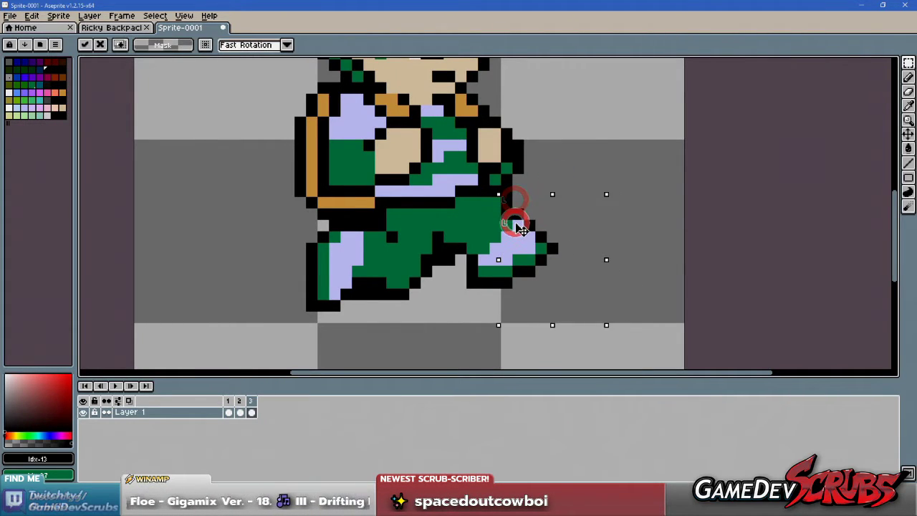
click(566, 144)
scroll(494, 209, down, 4)
scroll(498, 179, up, 2)
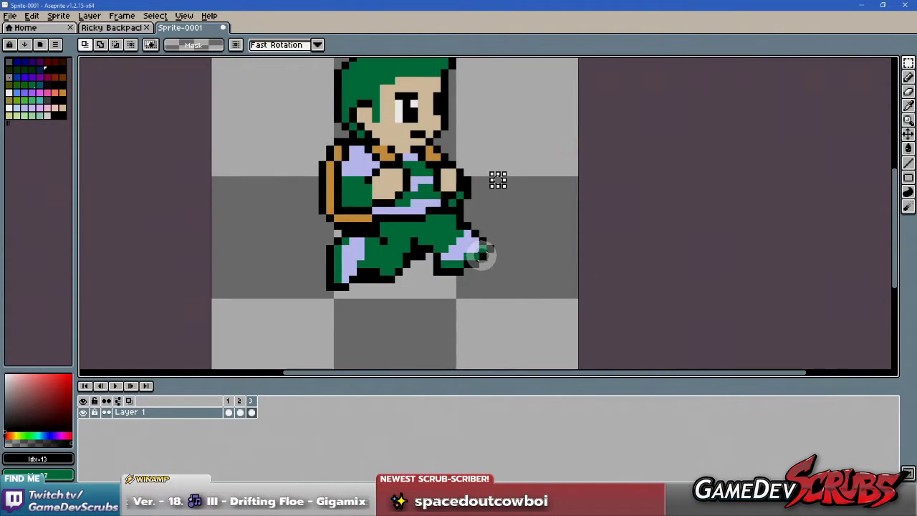
- Check frame 3 against frame 2, and shift frame 3's lower legs one pixel towards the back
click(240, 401)
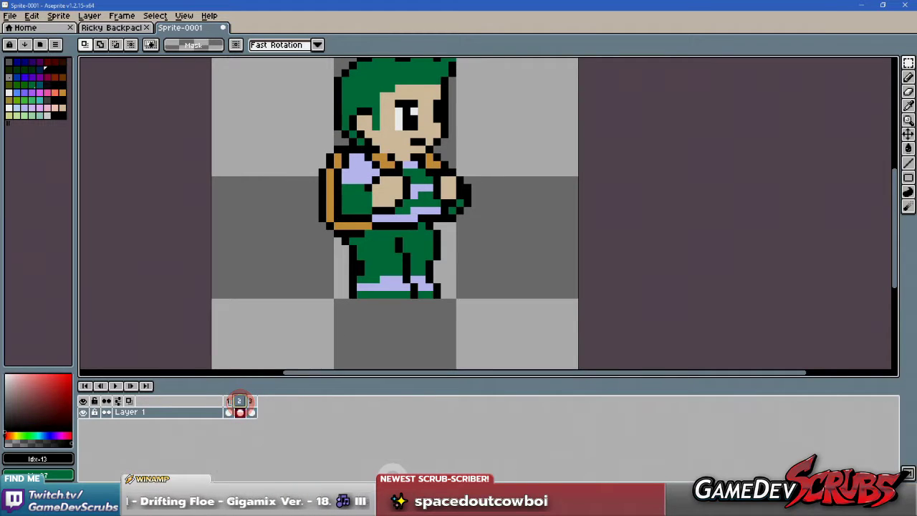
key(Right)
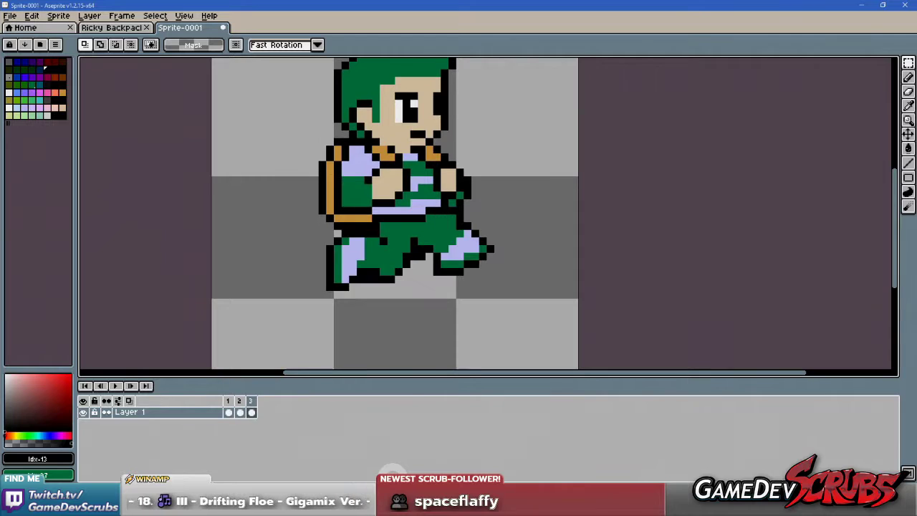
drag(534, 303, 299, 231)
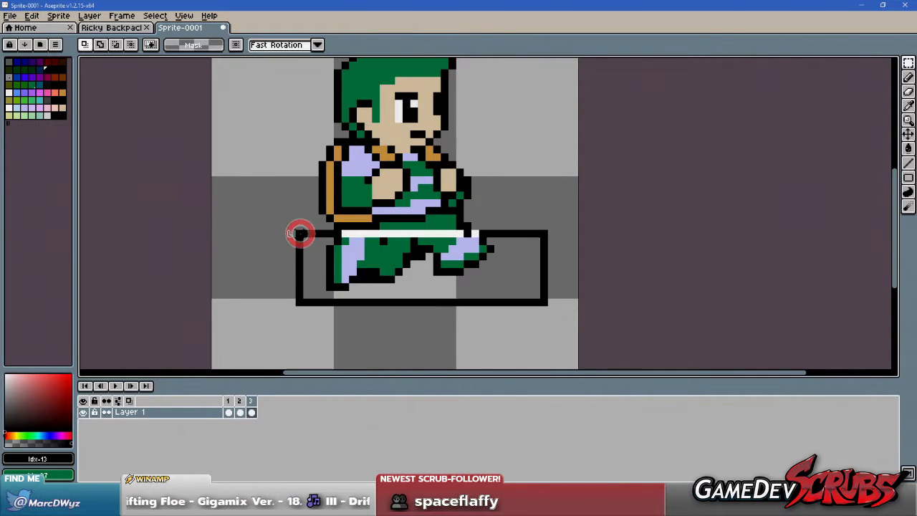
scroll(466, 263, up, 1)
drag(470, 263, 454, 262)
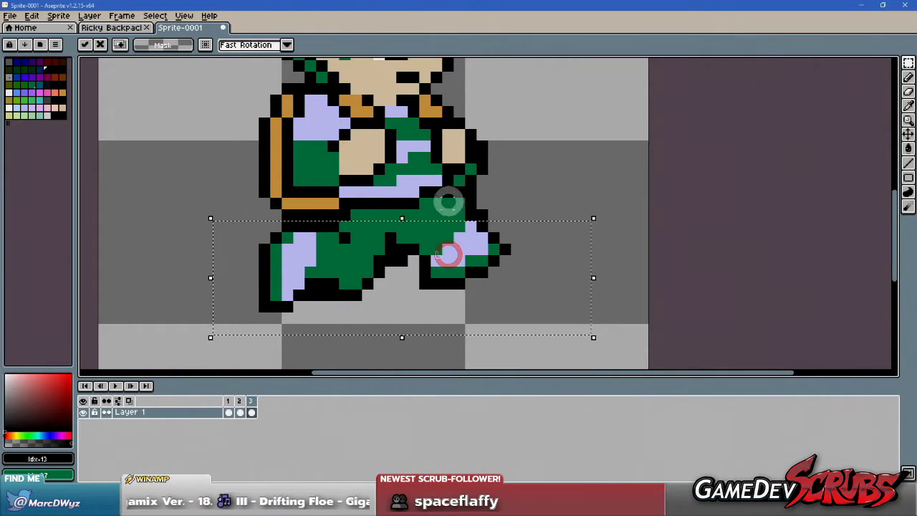
- Rework frame 3's front knee with green fill and a straight black outline running from the hand down to the shoe
drag(479, 197, 428, 223)
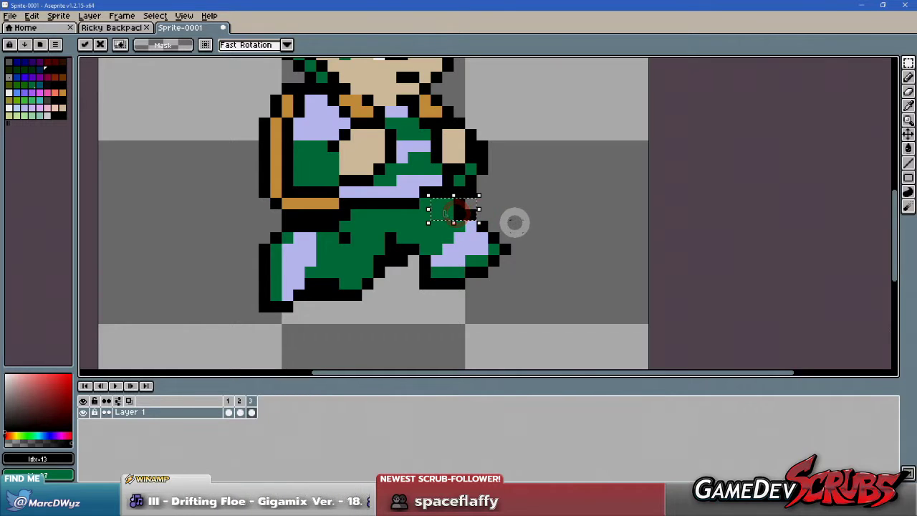
key(ctrl+d)
key(b)
scroll(455, 222, up, 1)
alt+click(421, 218)
click(464, 212)
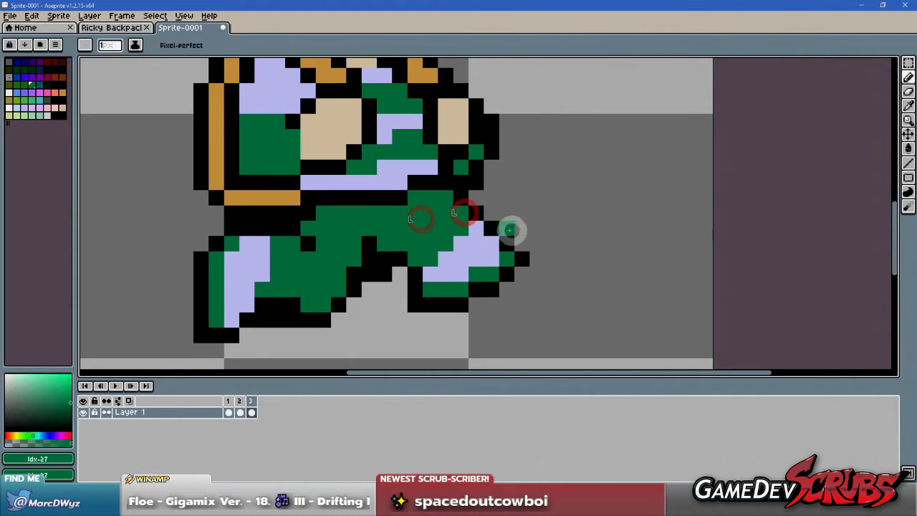
scroll(467, 201, down, 1)
right_click(474, 202)
alt+click(462, 198)
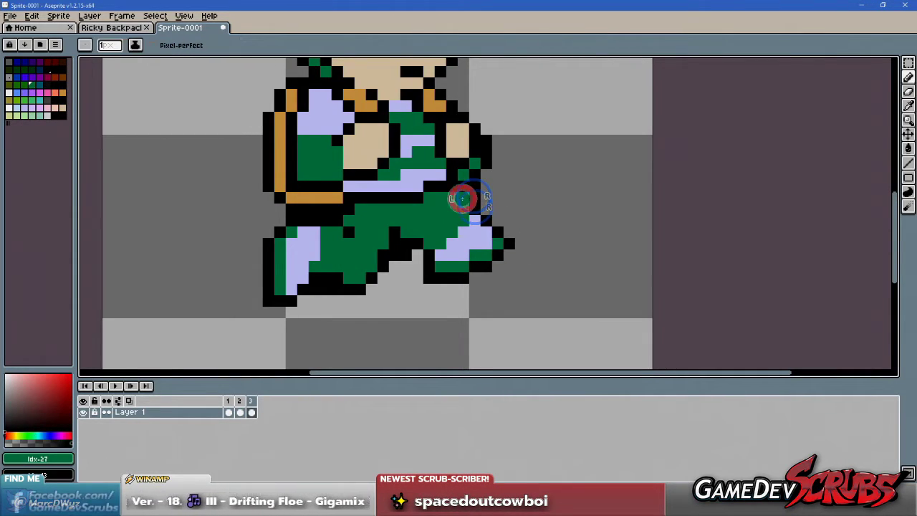
scroll(501, 242, up, 1)
scroll(466, 243, down, 2)
- Cover the extra black on the back calf's underside and the black notch below the backpack with green
drag(436, 242, 521, 237)
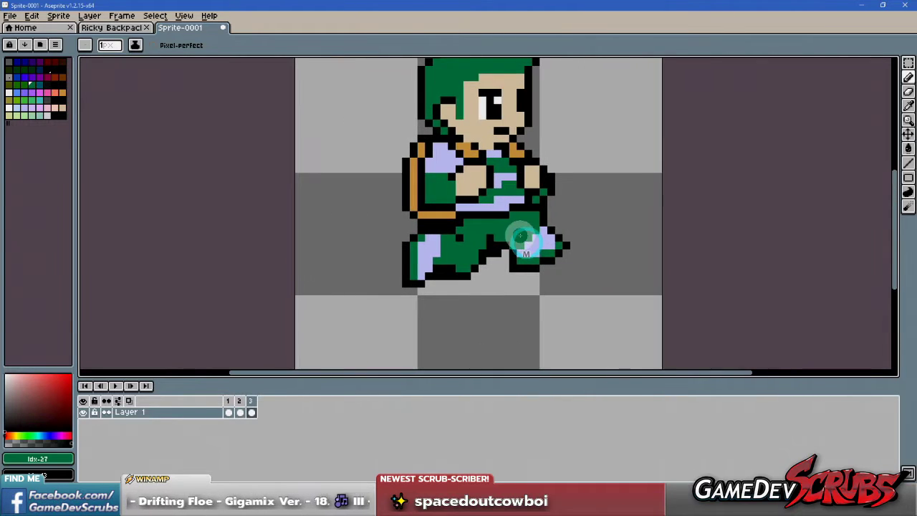
scroll(521, 237, up, 1)
drag(476, 256, 465, 264)
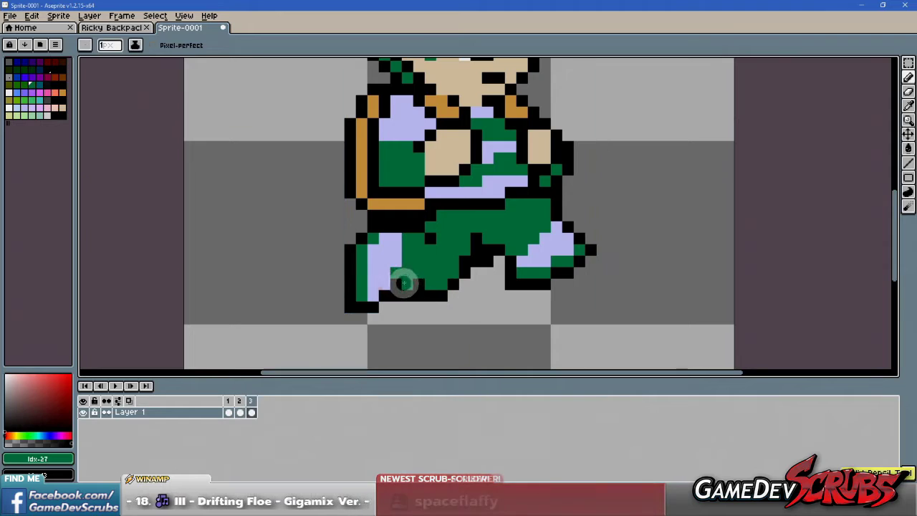
click(425, 284)
scroll(573, 256, down, 3)
scroll(508, 262, up, 2)
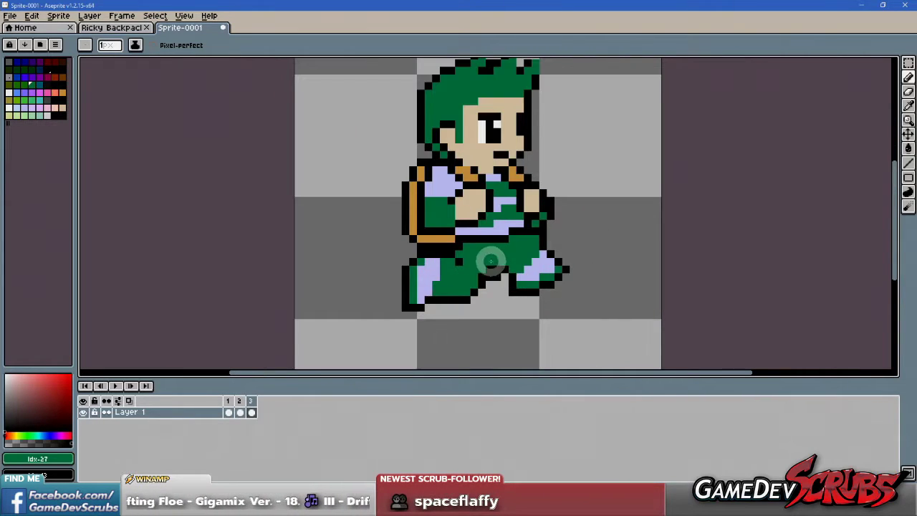
scroll(459, 261, up, 1)
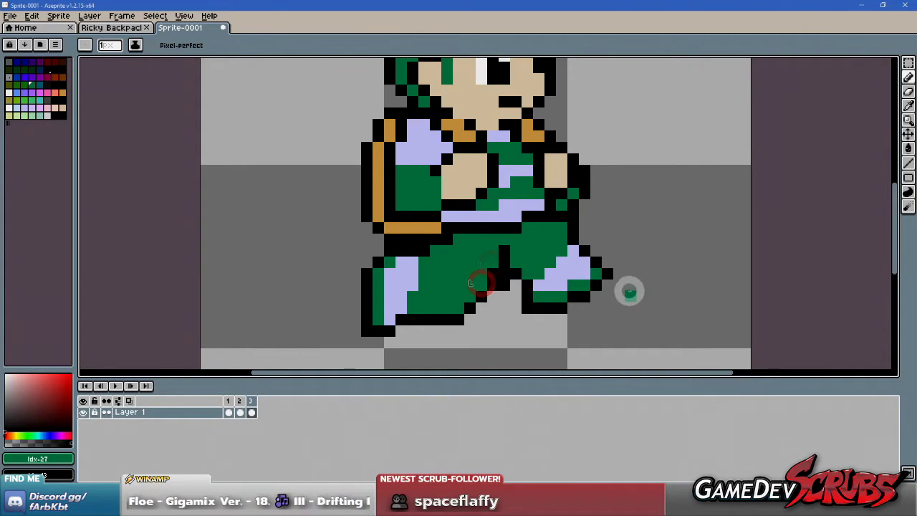
scroll(534, 283, down, 1)
scroll(485, 299, up, 1)
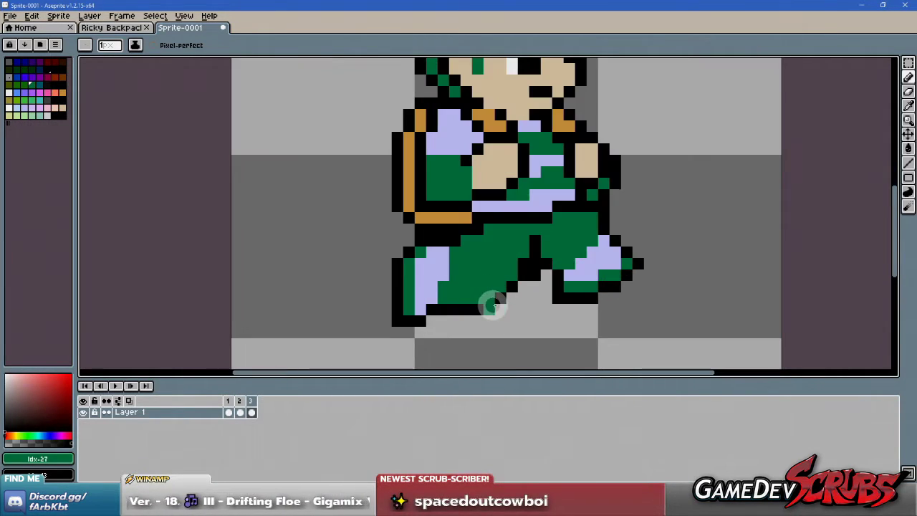
- Slim frame 3's back shin by raising its black underside one pixel
mouse_move(445, 297)
mouse_down()
mouse_move(487, 296)
mouse_move(454, 318)
mouse_move(503, 310)
mouse_up()
scroll(587, 295, down, 2)
scroll(571, 277, up, 2)
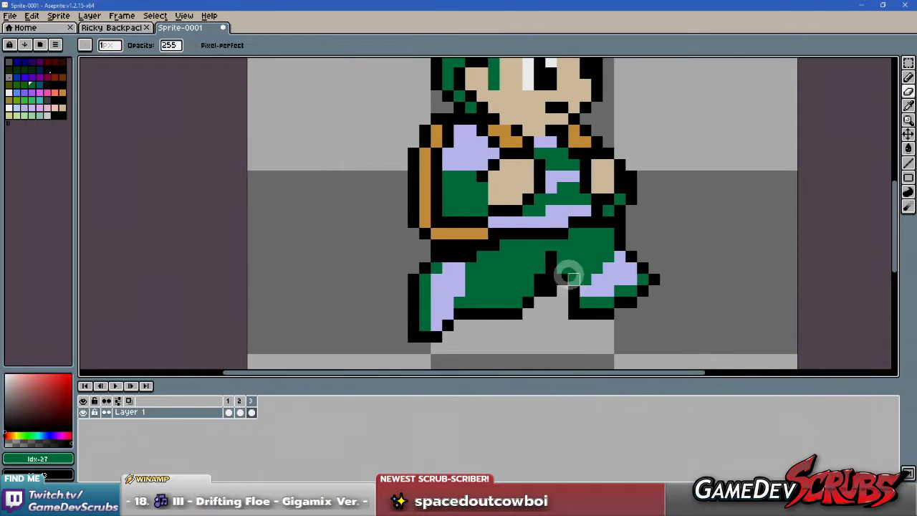
- Shift the black inner outline of frame 3's back thigh one pixel towards the back, and erase the extra black below it
alt+click(549, 258)
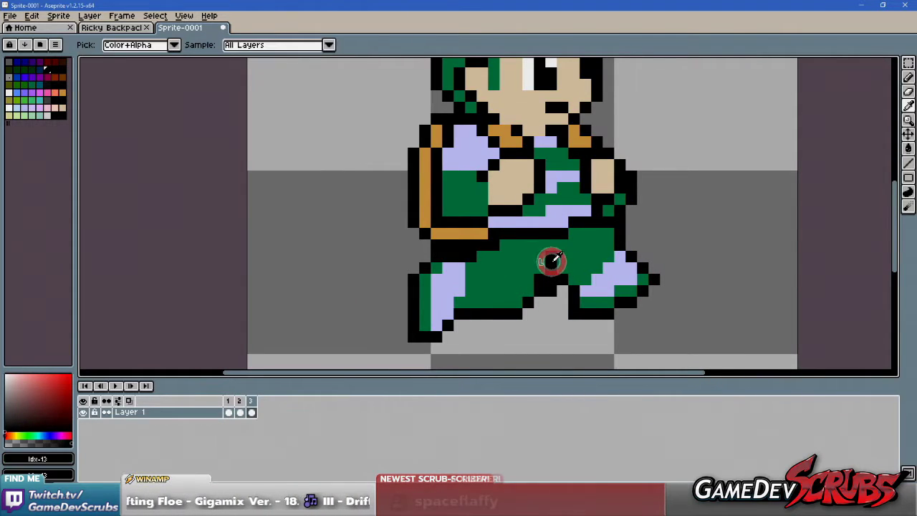
drag(516, 294, 553, 298)
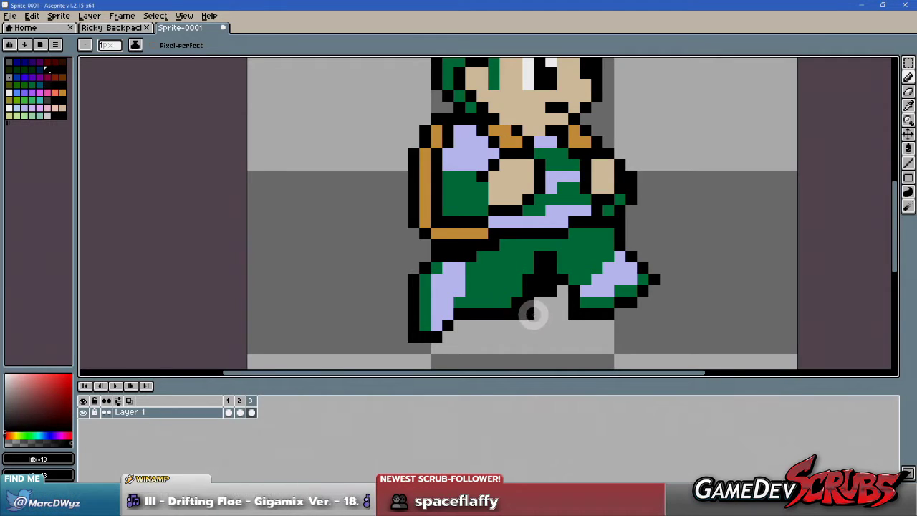
drag(535, 313, 525, 310)
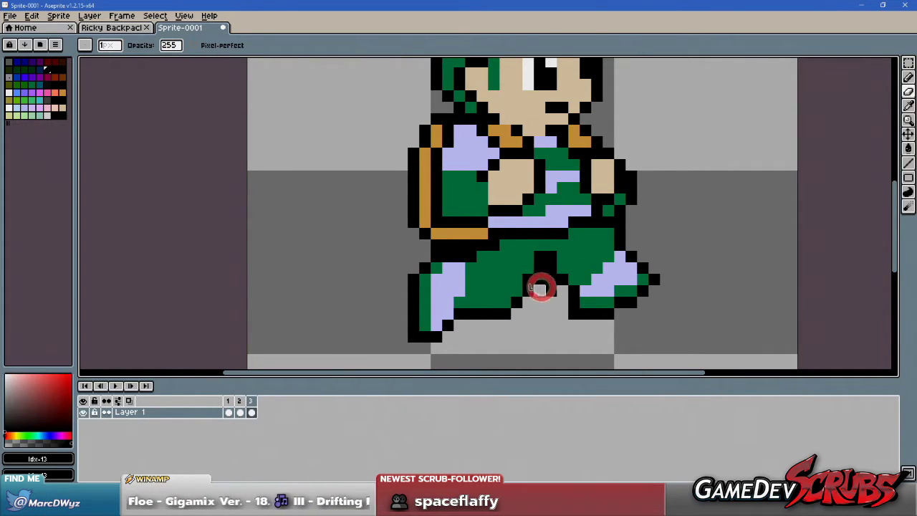
scroll(609, 301, down, 1)
scroll(621, 269, up, 1)
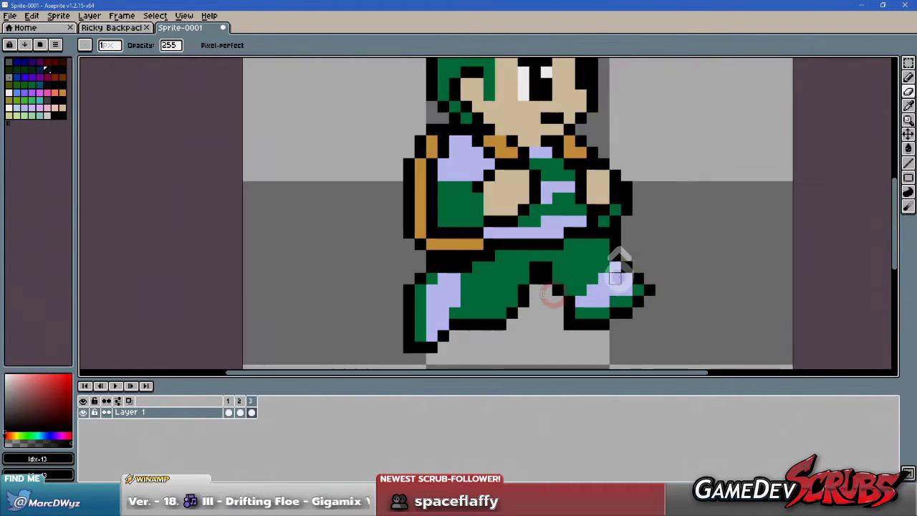
- Fill frame 3's front inner thigh with green, thinning the black line between the thighs to one pixel
key(b)
key(alt)
alt+click(582, 257)
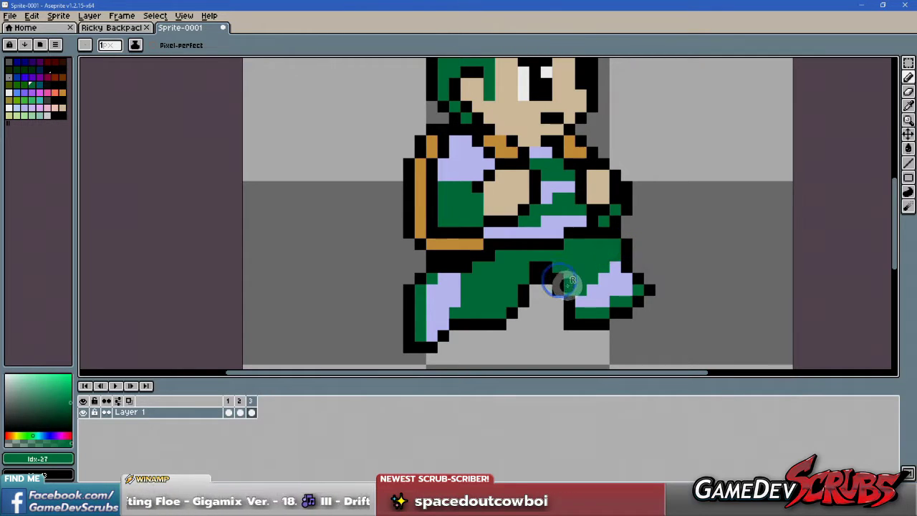
scroll(644, 319, down, 1)
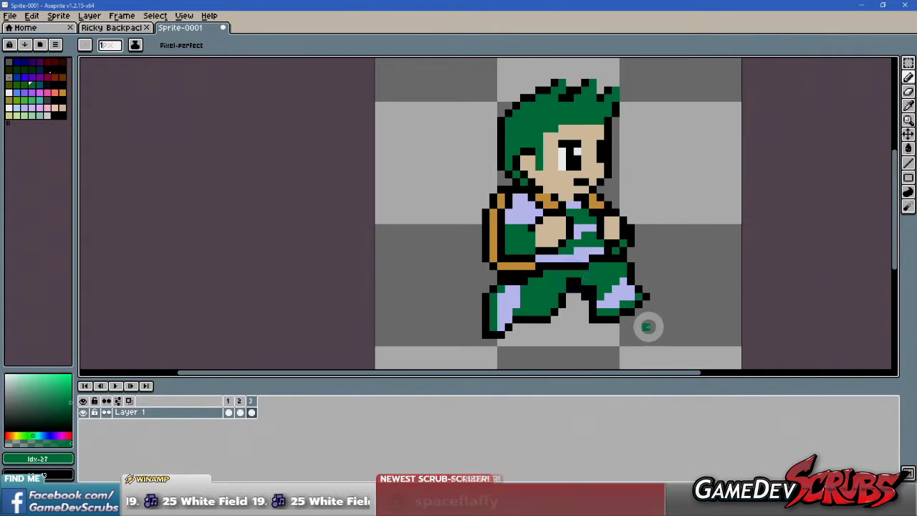
scroll(567, 274, up, 1)
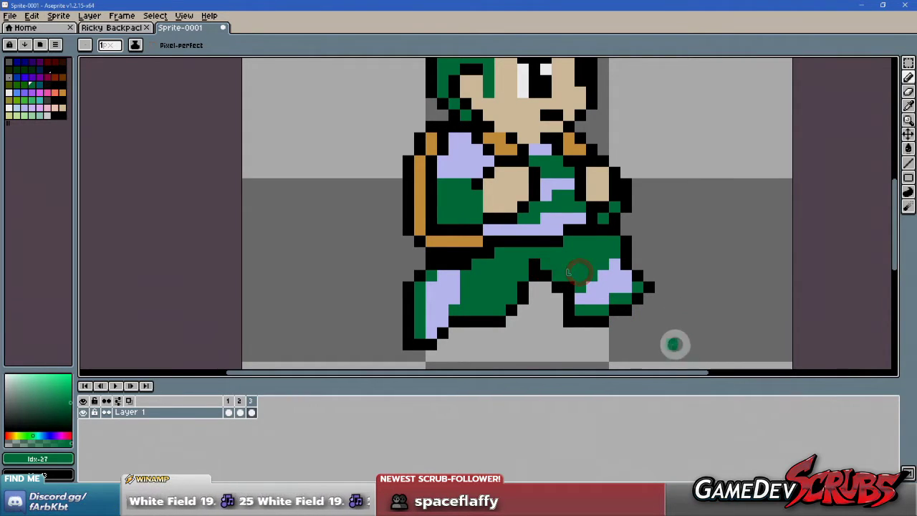
- Reshape frame 3's front shoe: cover its lavender peak with green, extend the lavender towards the toe, and outline the tip in black
scroll(620, 337, down, 2)
scroll(557, 311, up, 1)
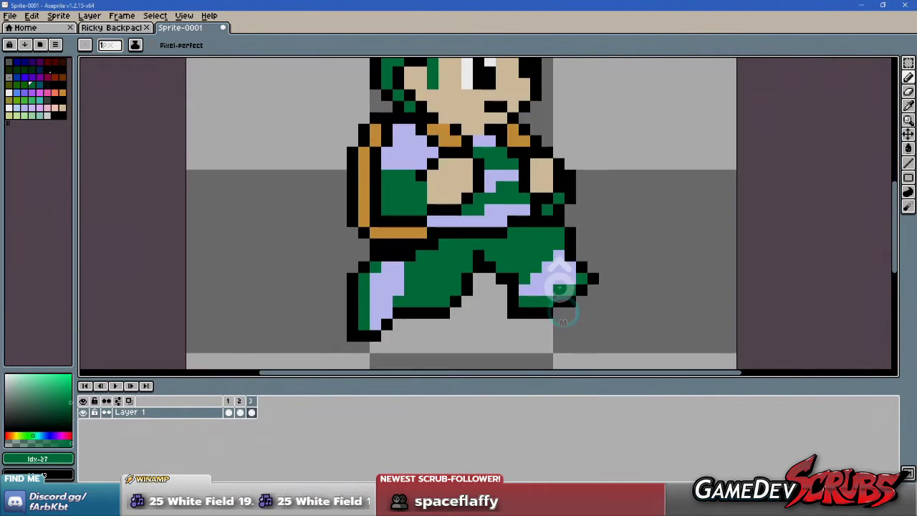
alt+click(542, 280)
alt+click(553, 248)
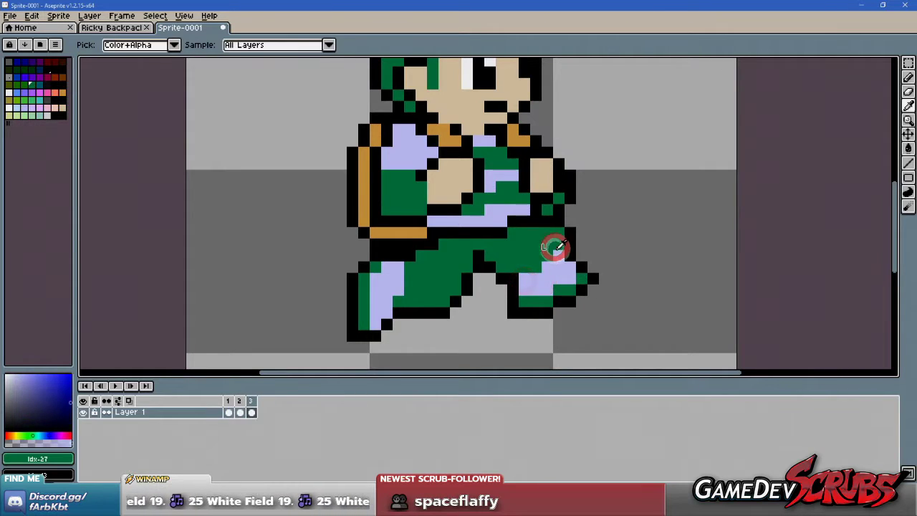
alt+click(571, 267)
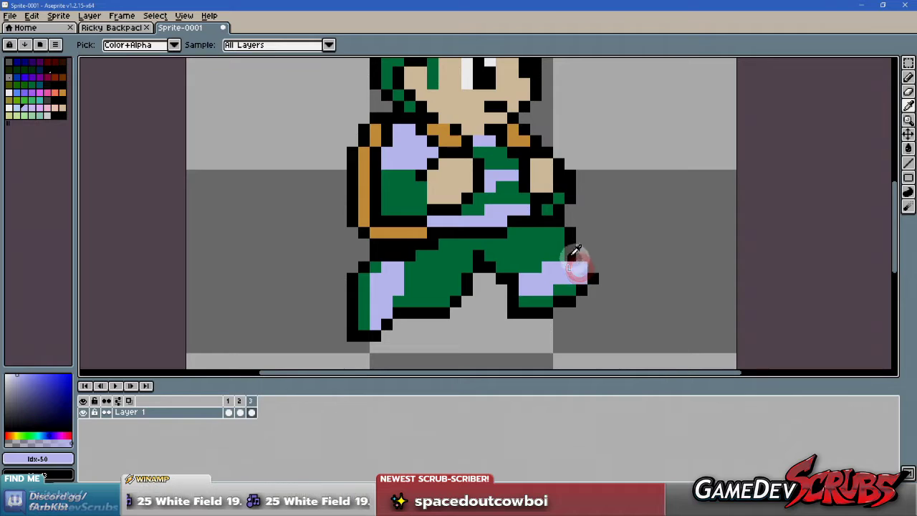
alt+click(591, 279)
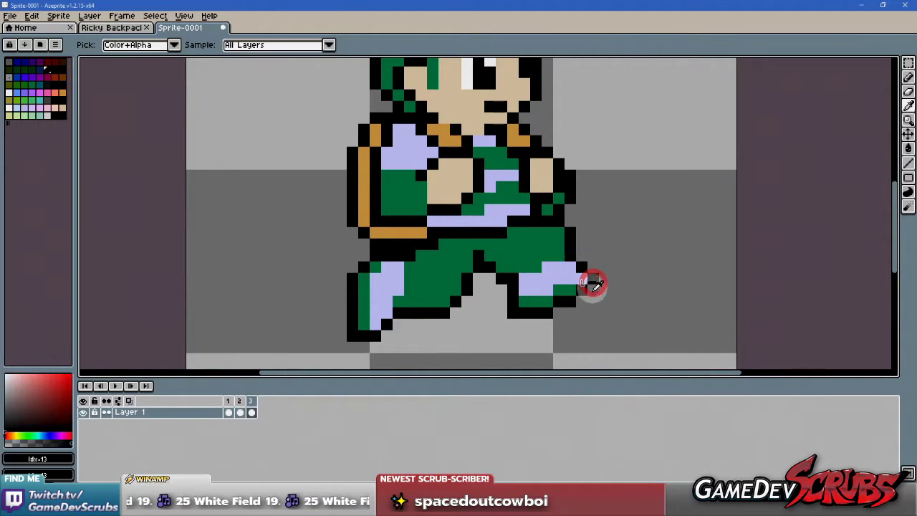
- Raise the black outline under frame 3's front thigh by one pixel, and restore green to one pixel in its middle
scroll(658, 333, down, 2)
scroll(655, 335, up, 4)
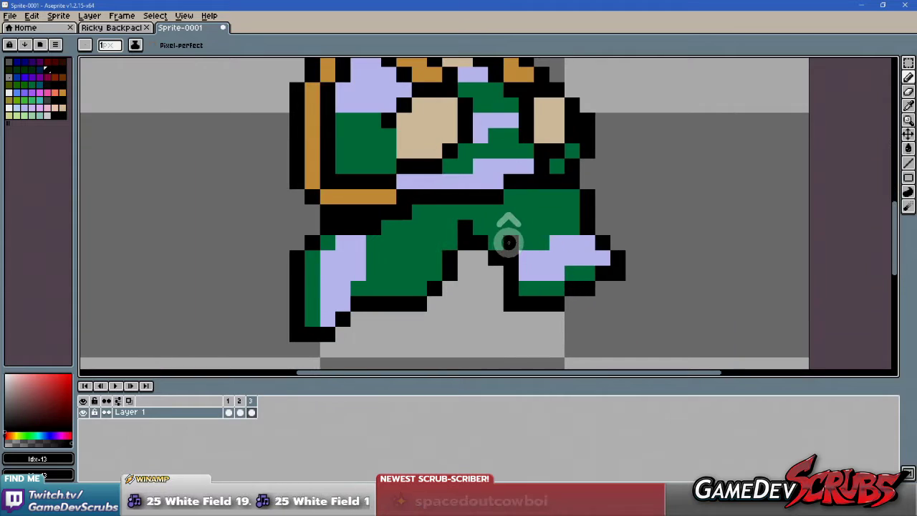
click(508, 244)
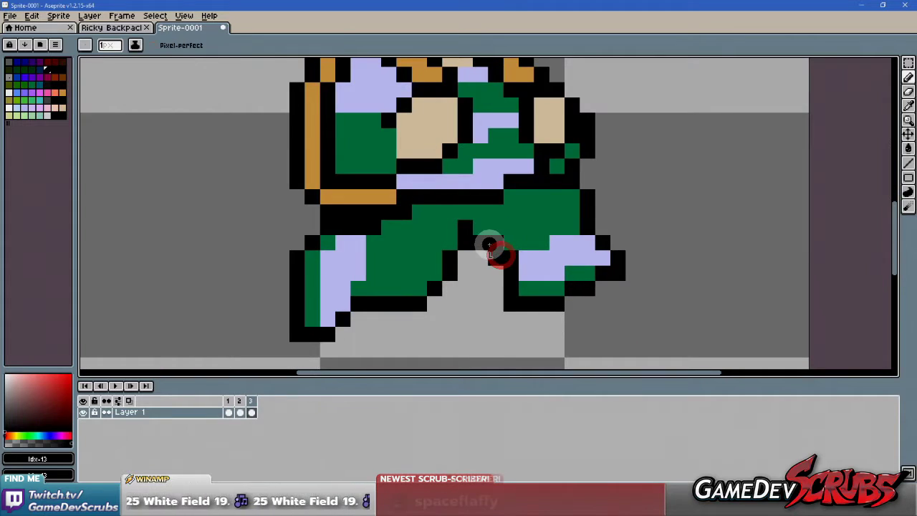
scroll(520, 244, down, 3)
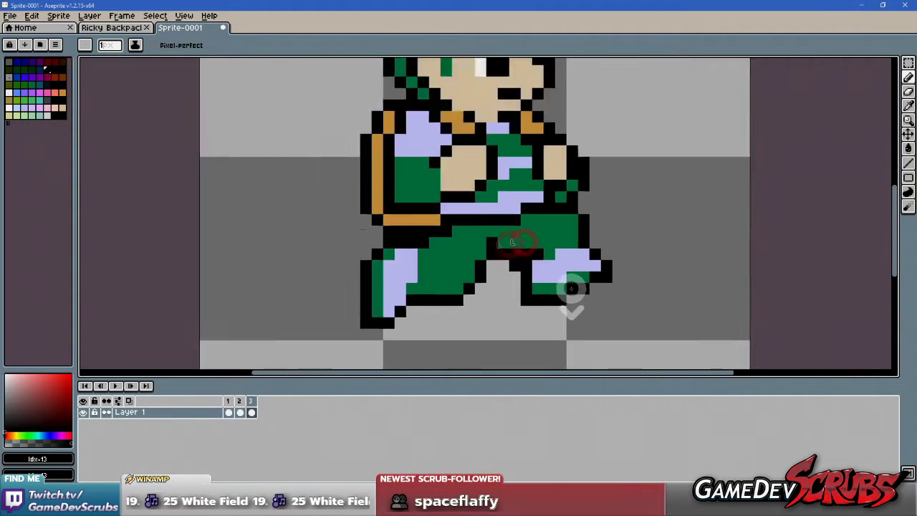
scroll(550, 274, up, 2)
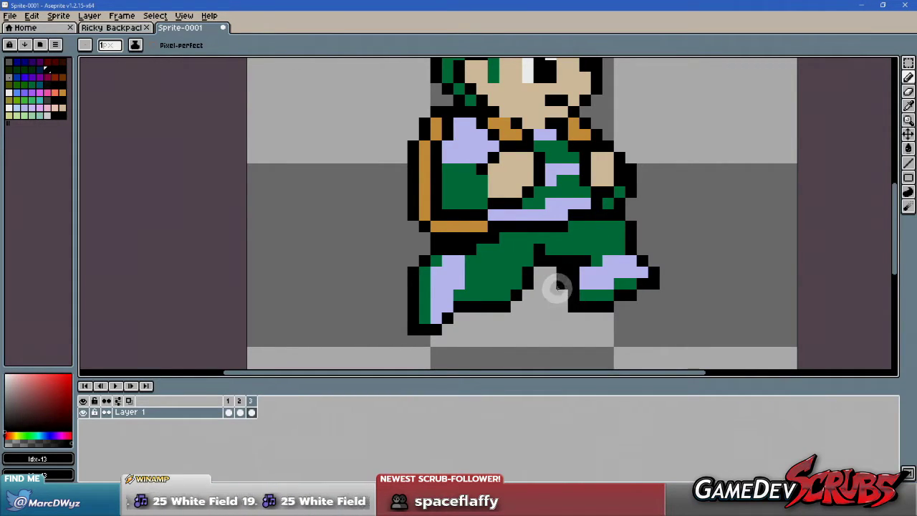
alt+click(572, 231)
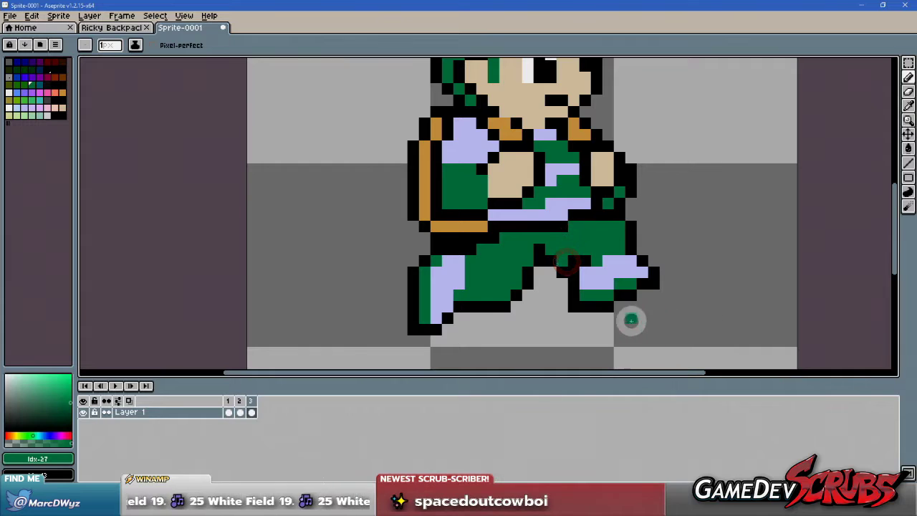
scroll(654, 330, down, 1)
scroll(594, 317, down, 1)
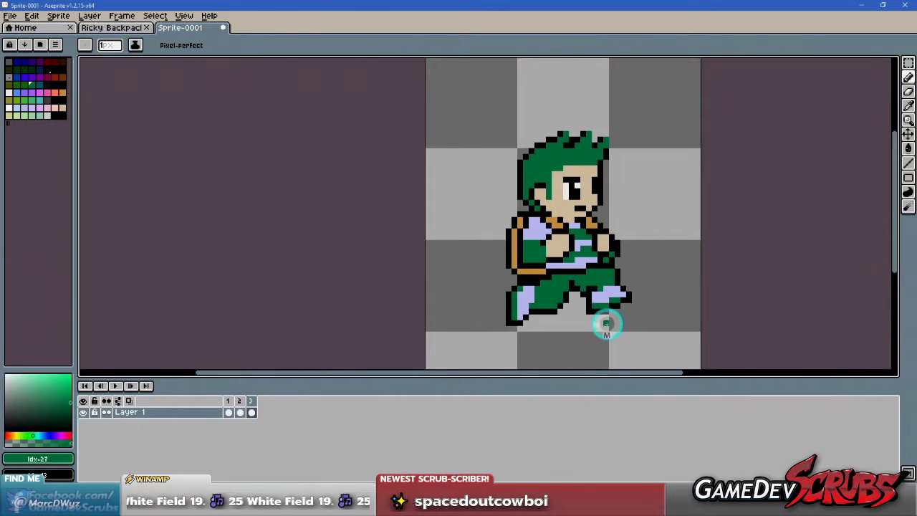
scroll(606, 323, up, 2)
scroll(555, 295, up, 1)
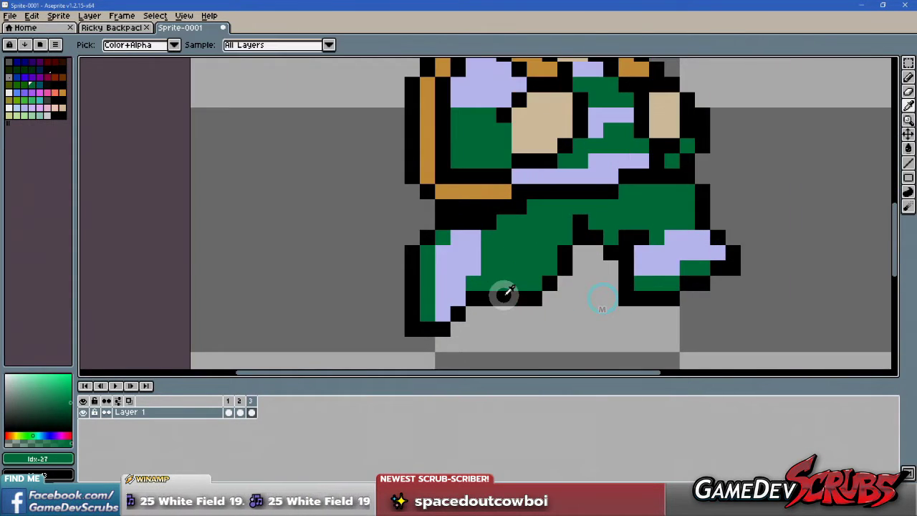
- Round the underside of frame 3's back knee by raising its black outline one pixel and erasing the leftover corner
alt+click(516, 294)
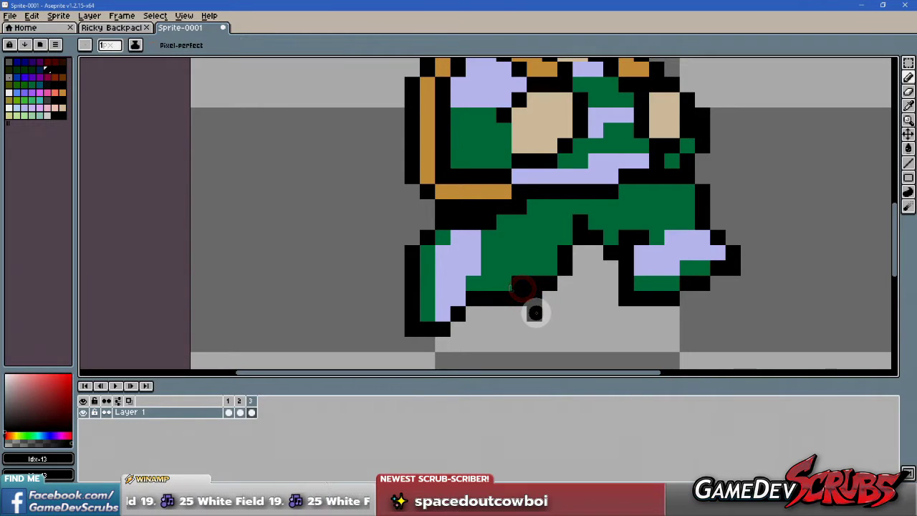
click(521, 301)
scroll(521, 301, down, 5)
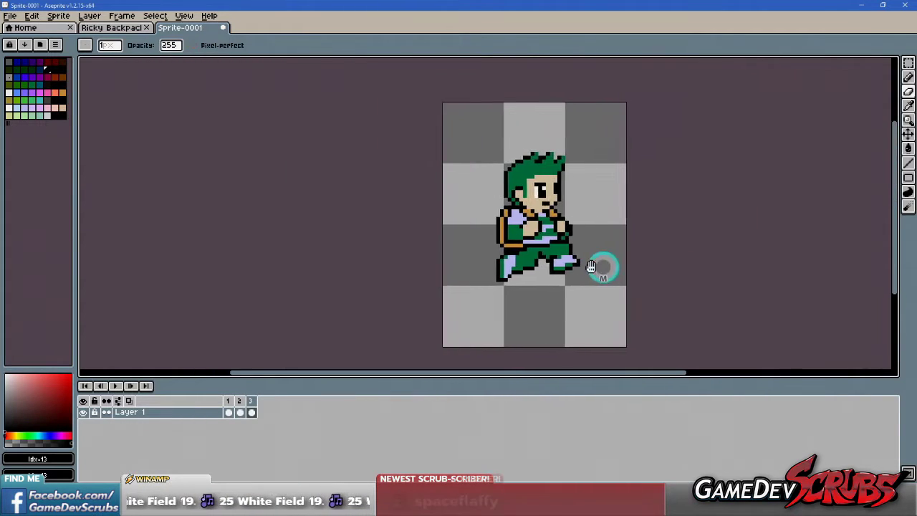
- Play the animation from frame 2, and set frames 2 and 3 as the loop section
click(241, 406)
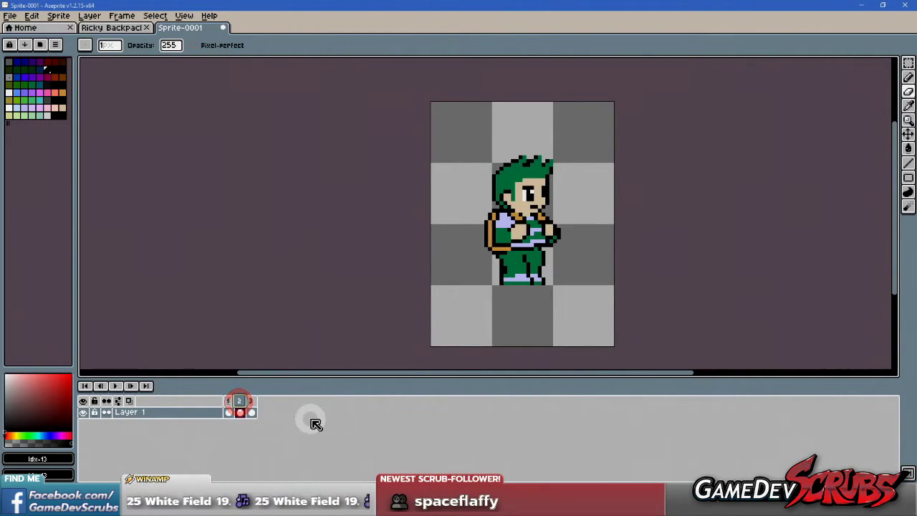
key(Return)
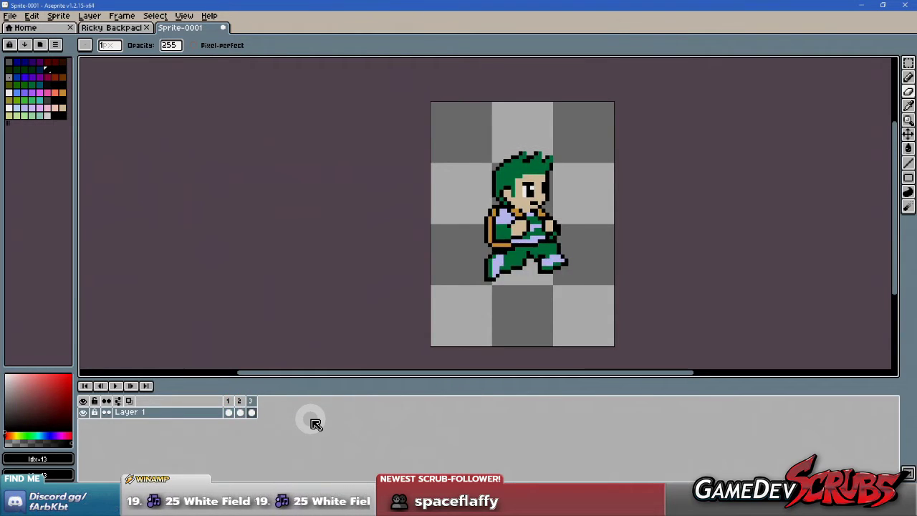
click(251, 403)
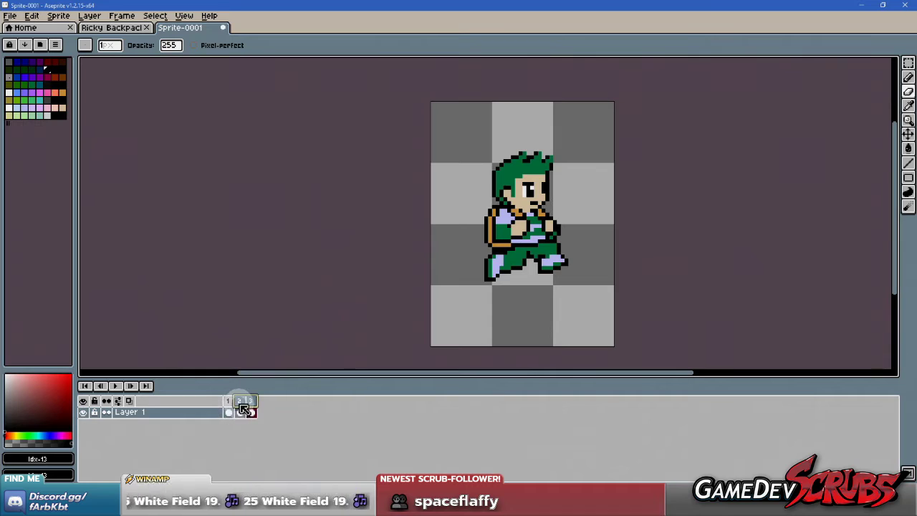
right_click(241, 403)
click(212, 435)
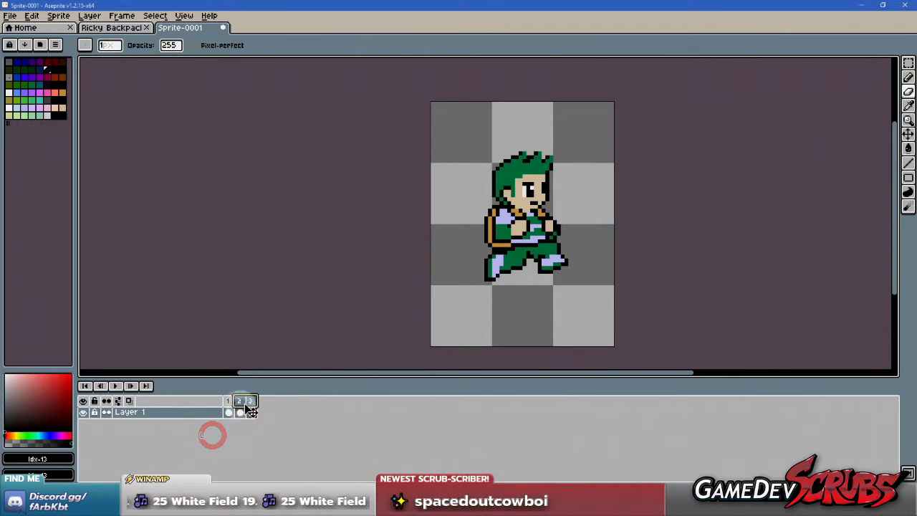
right_click(242, 403)
click(215, 433)
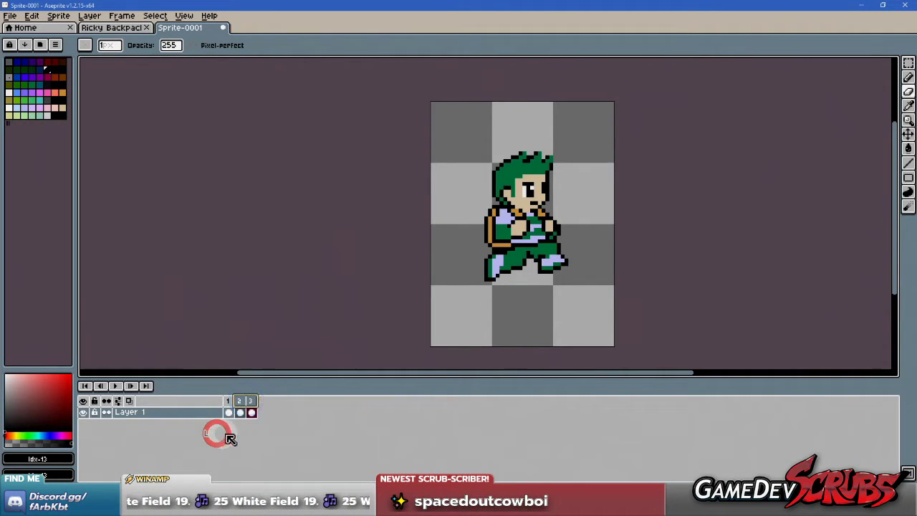
right_click(241, 402)
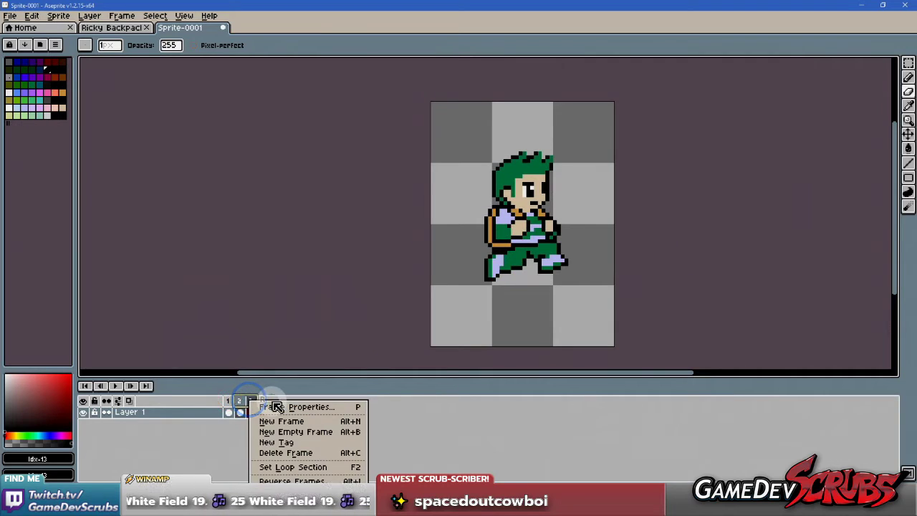
click(334, 466)
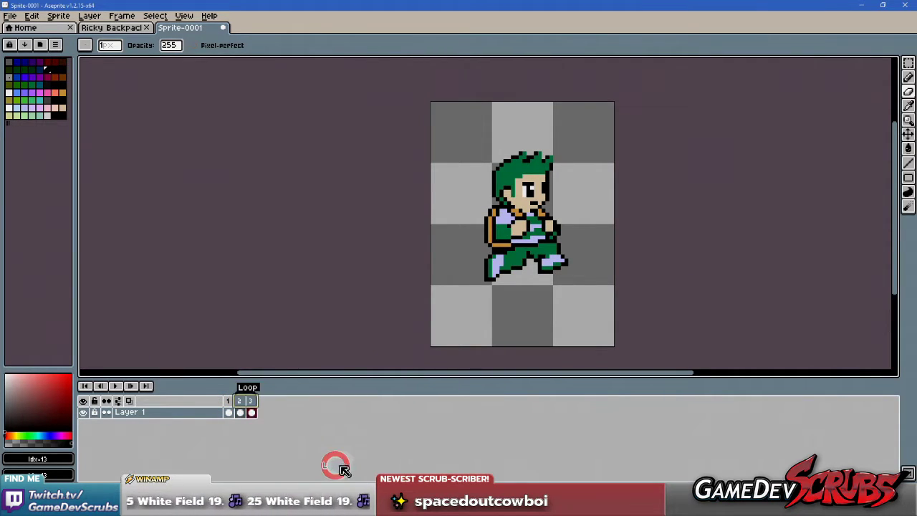
- Play the loop of frames 2 and 3, examine the leg motion at different zoom levels, and stop playback
click(116, 386)
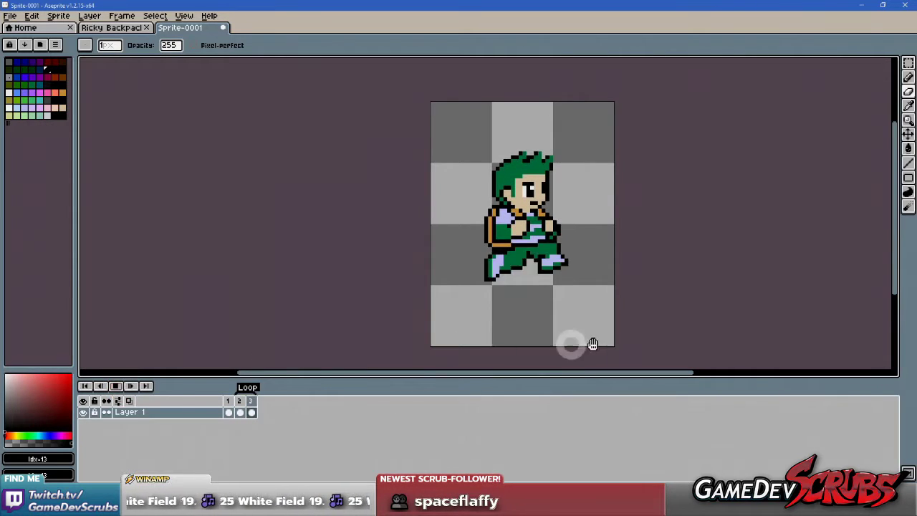
scroll(602, 274, up, 1)
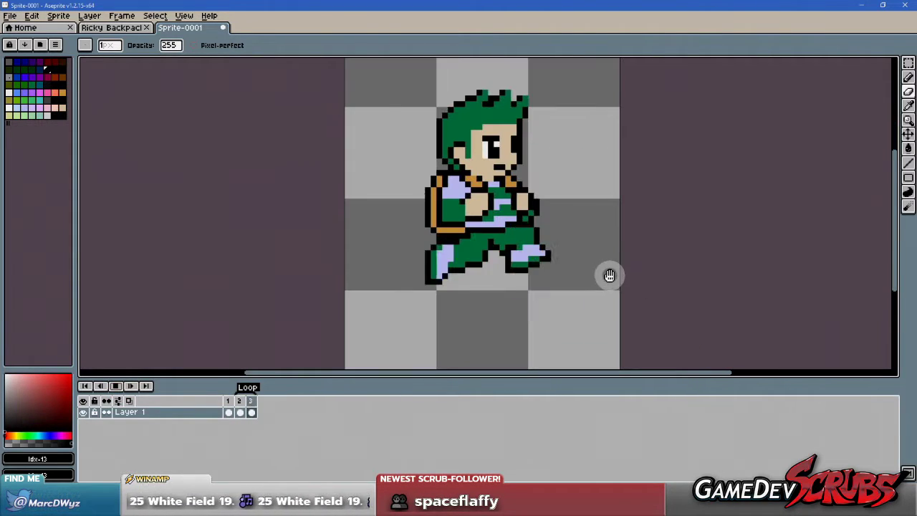
drag(576, 260, 518, 292)
scroll(561, 260, down, 1)
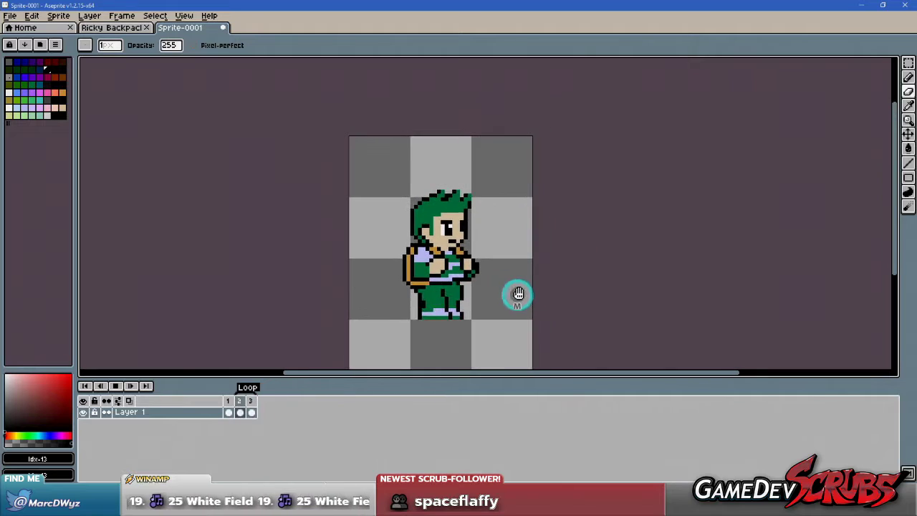
scroll(518, 288, up, 1)
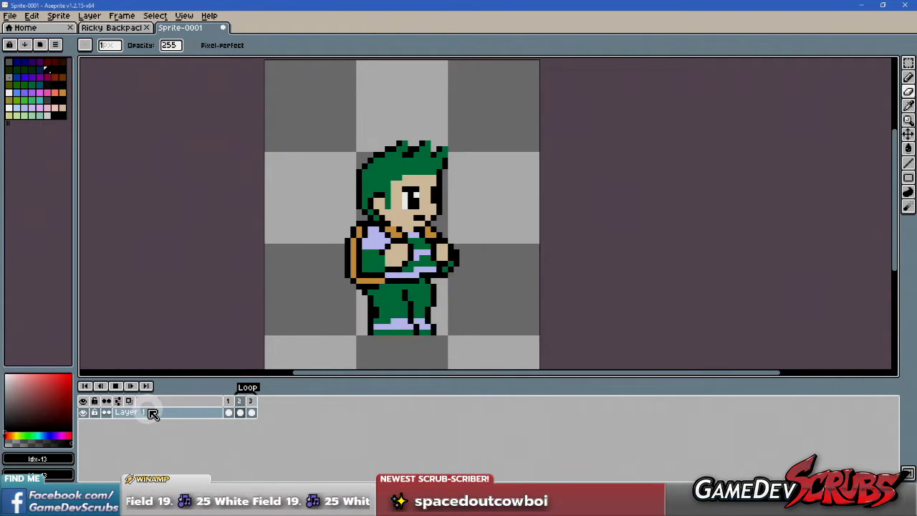
click(122, 391)
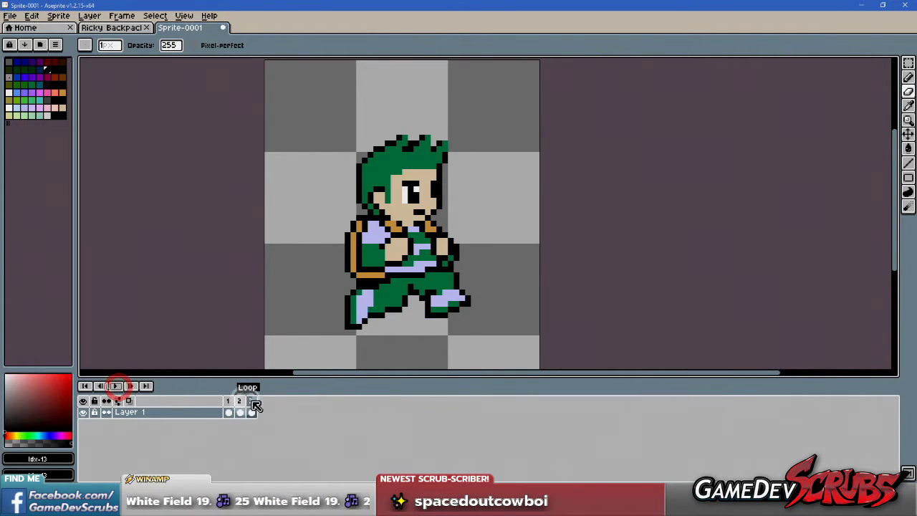
- Open the frame properties of frame 2 with its duration ready for editing
click(237, 401)
right_click(237, 400)
click(291, 409)
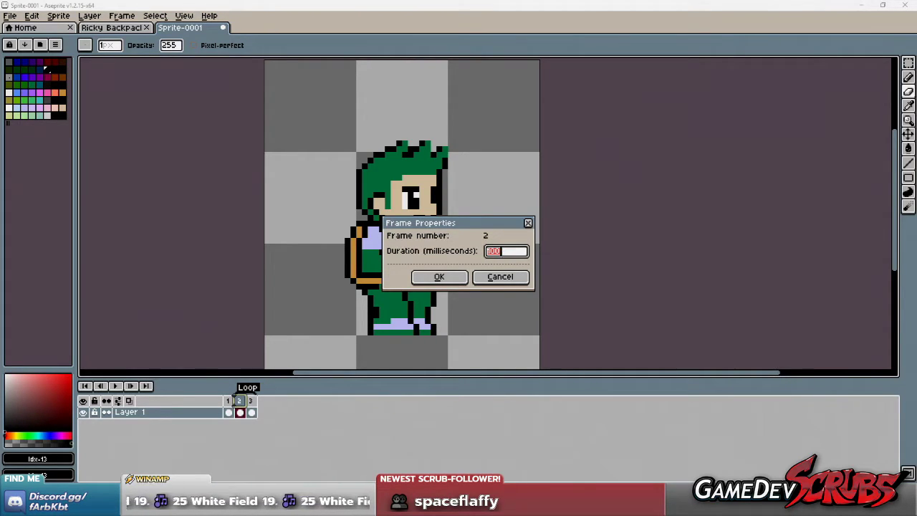
click(443, 225)
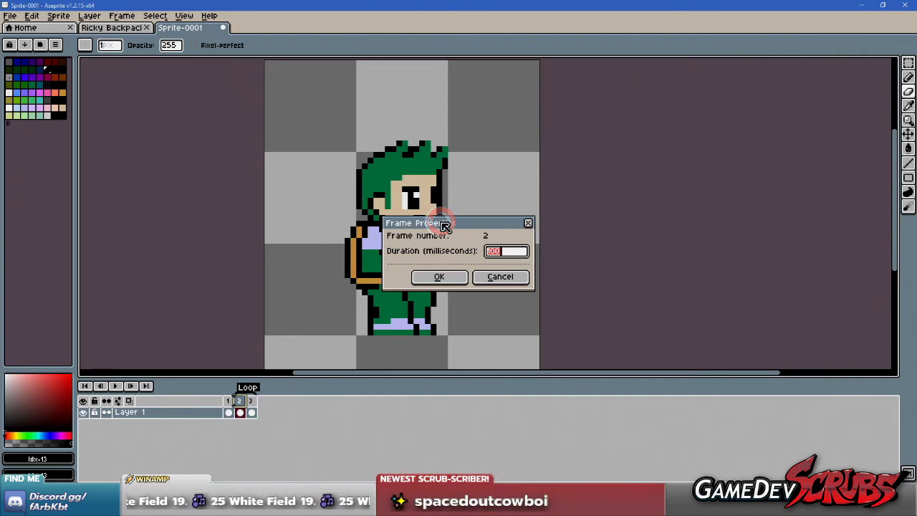
- Launch the Windows Calculator with the run command calc
key(super+r)
text(calc)
key(Return)
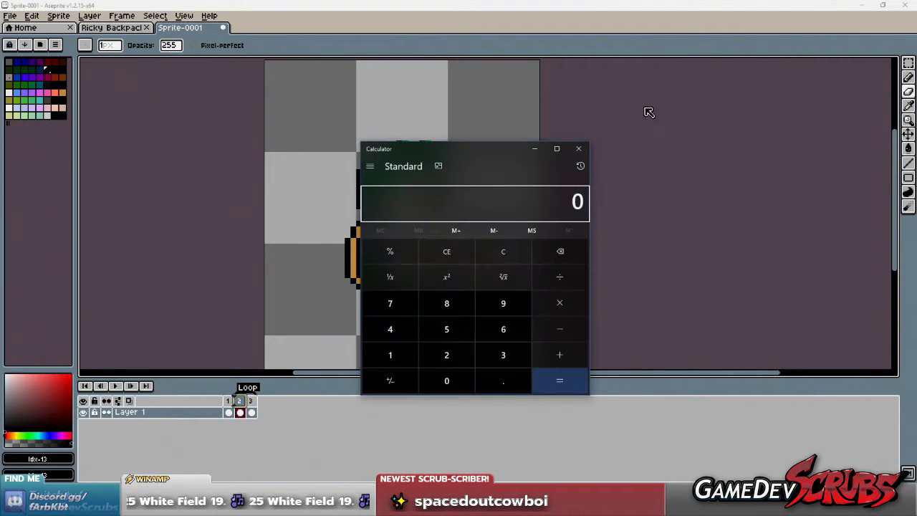
- Calculate 16 × 6 in the Calculator
click(391, 353)
click(493, 332)
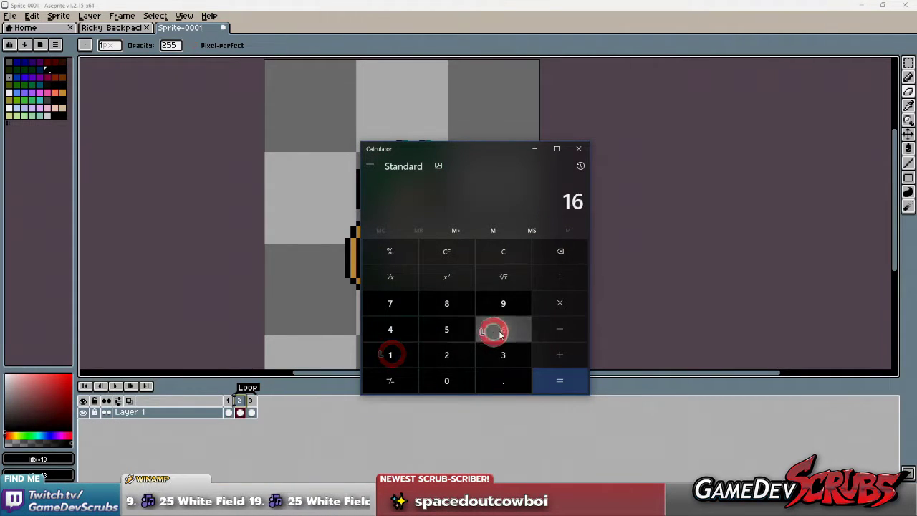
click(553, 304)
click(502, 328)
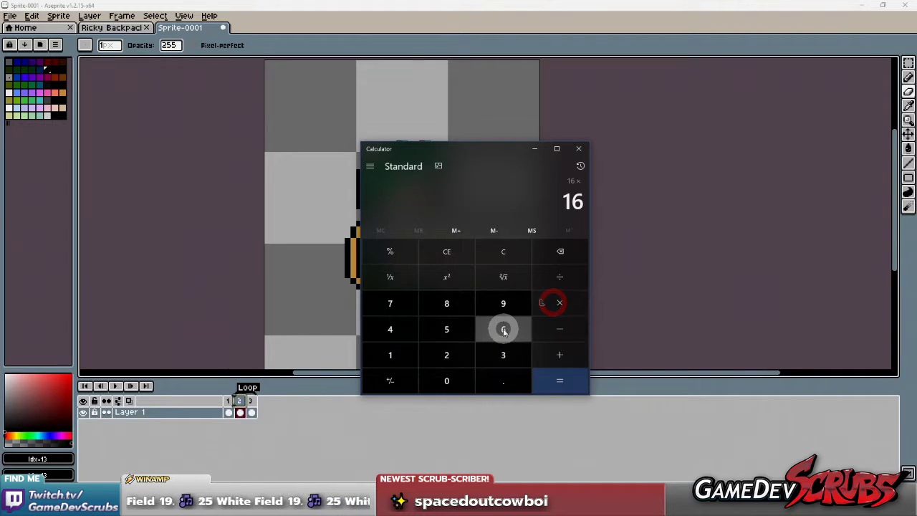
click(555, 380)
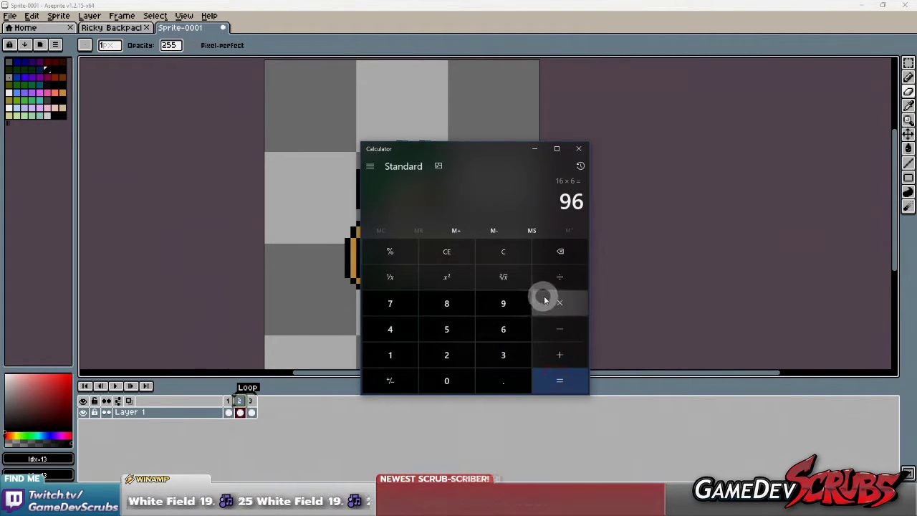
- Subtract 16 from the calculated product and close the Calculator
click(558, 332)
click(375, 354)
click(494, 332)
click(550, 389)
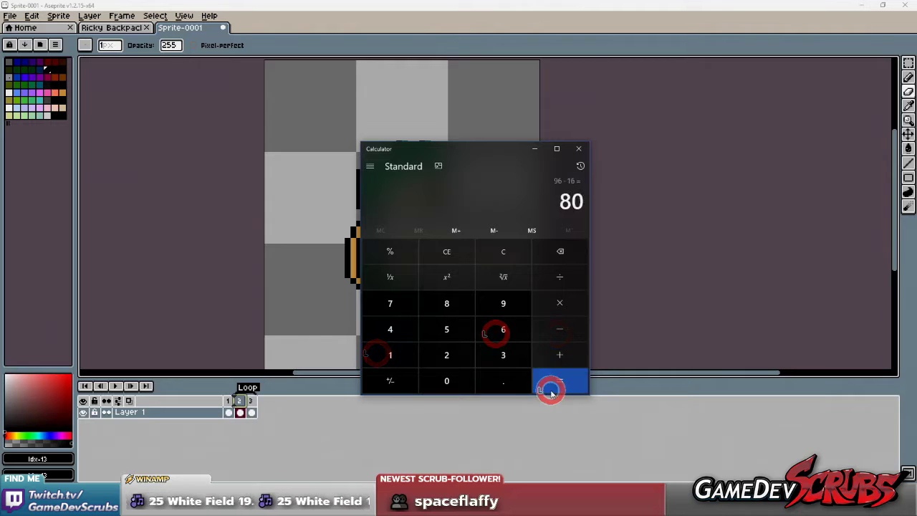
click(578, 148)
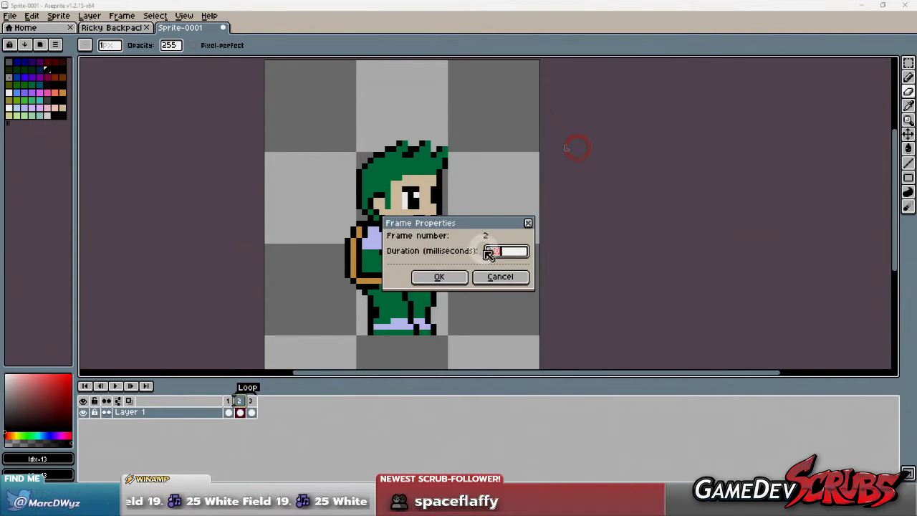
- Apply the duration in frame 2's properties, and open and apply the frame properties of frame 3
click(508, 256)
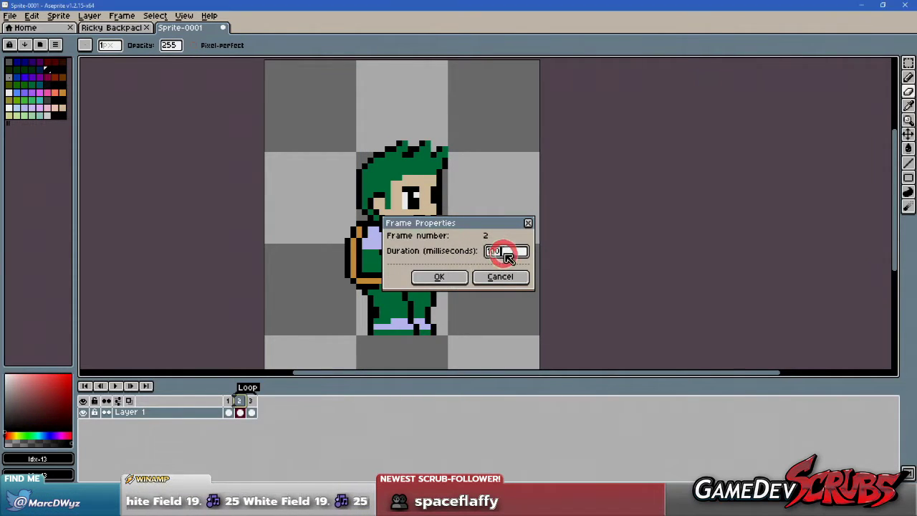
click(440, 276)
right_click(251, 400)
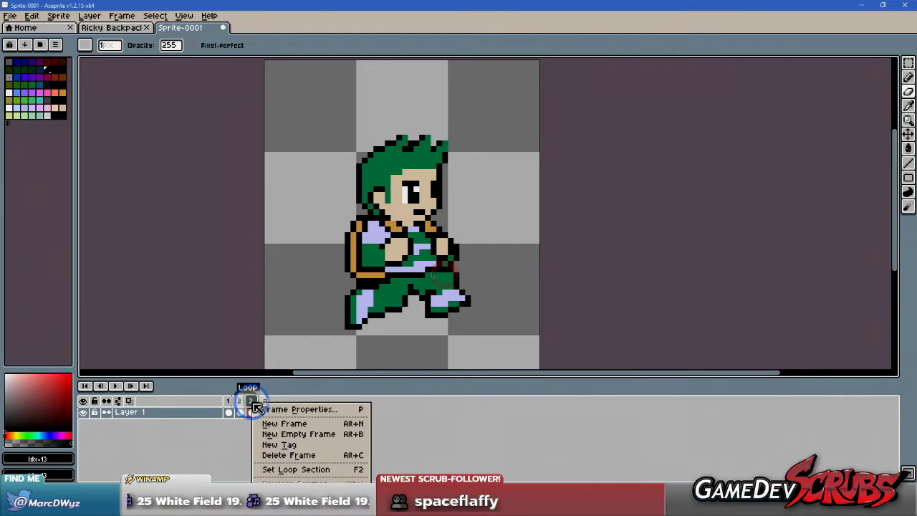
click(273, 412)
click(441, 278)
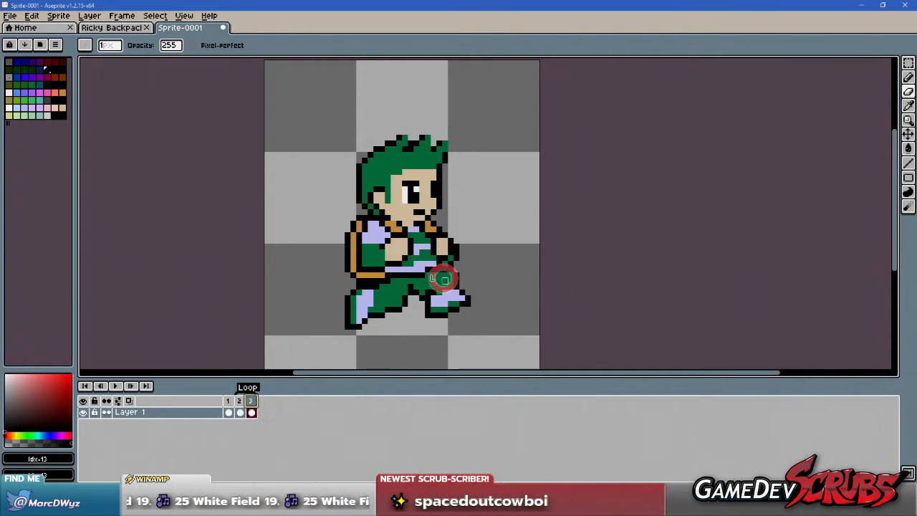
- Play the loop of frames 2 and 3 again, examine the walk timing at different zoom levels, and stop playback
click(132, 387)
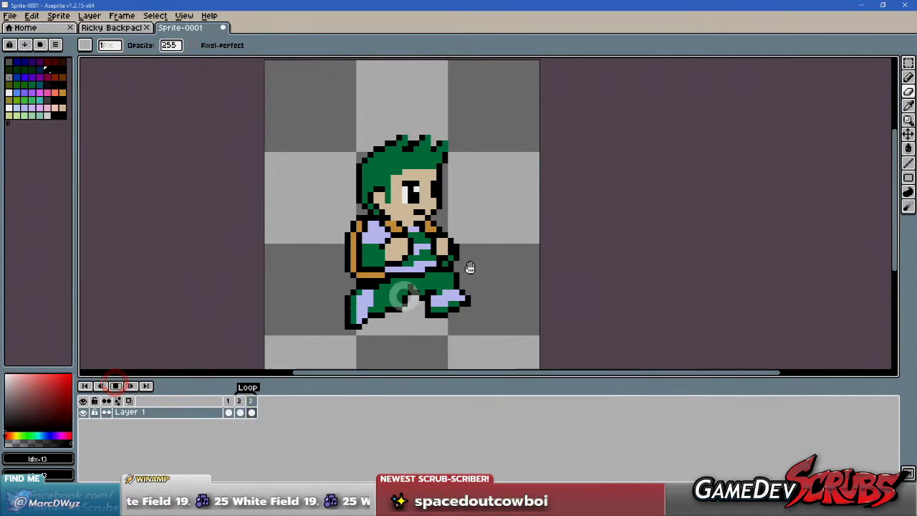
scroll(537, 241, down, 1)
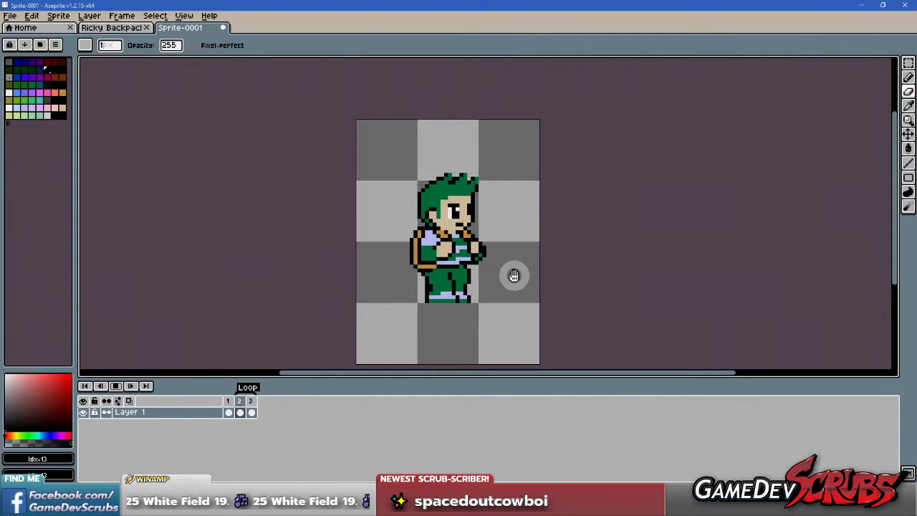
scroll(510, 274, up, 1)
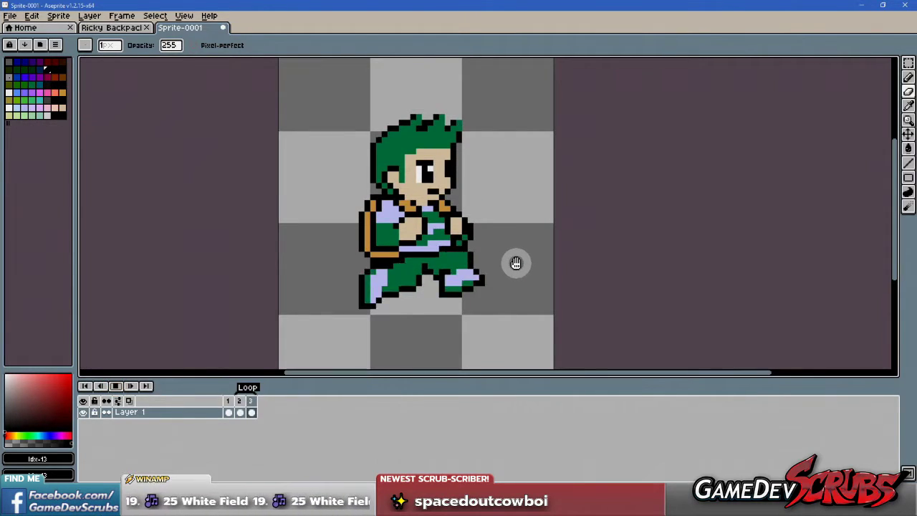
scroll(519, 262, down, 1)
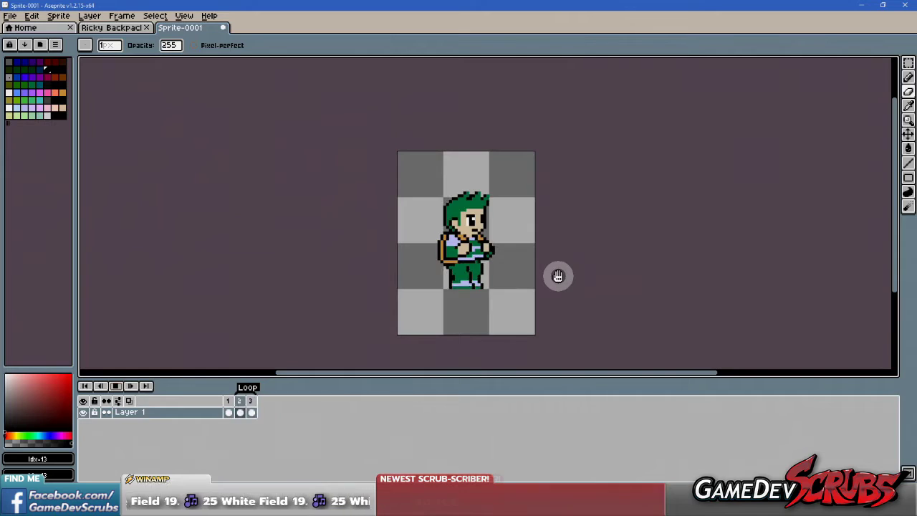
scroll(516, 273, up, 1)
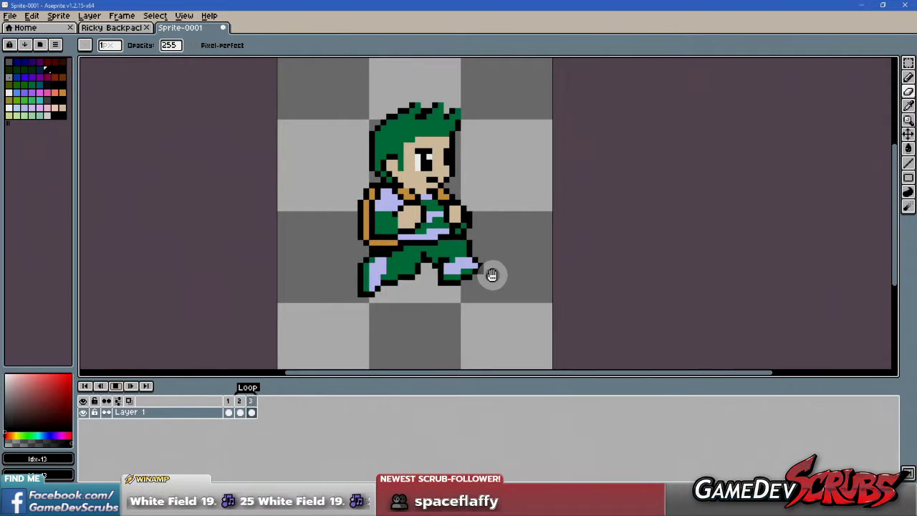
click(116, 385)
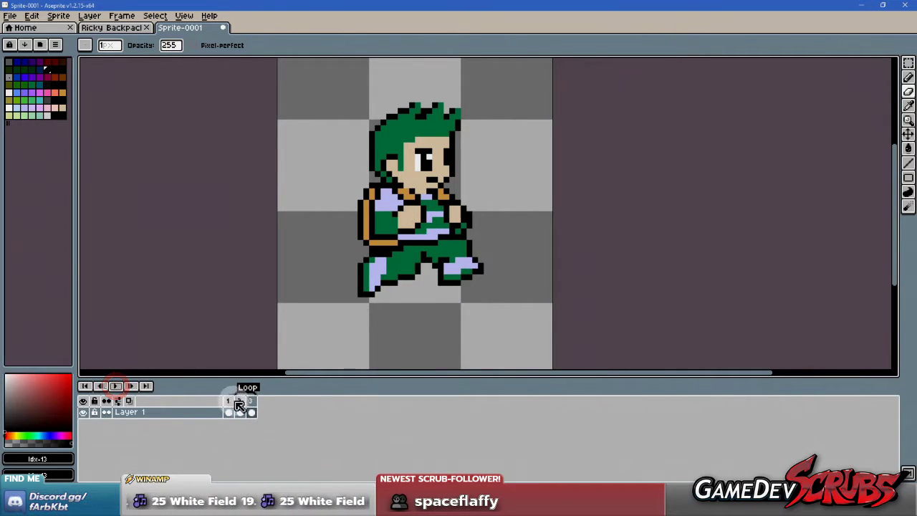
- Compare the poses of frames 3 and 2, and turn on onion skinning with frame 2 active
click(250, 402)
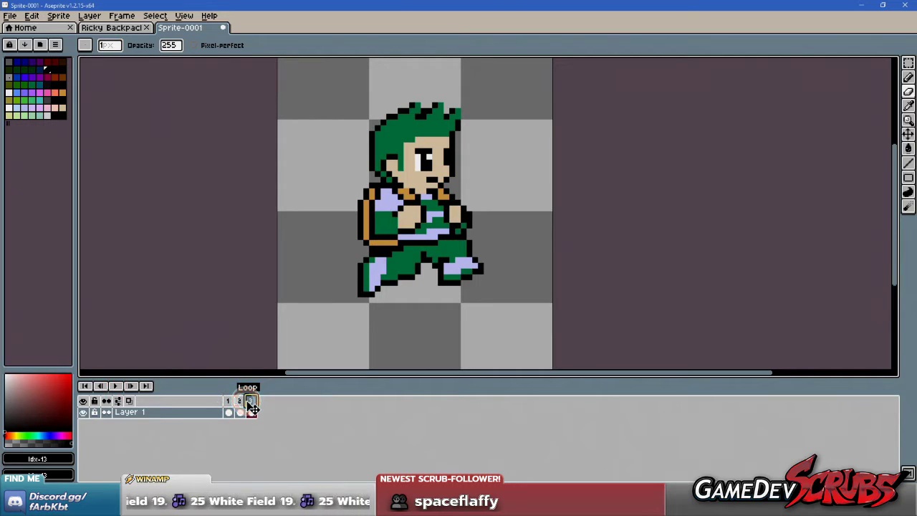
drag(443, 299, 466, 300)
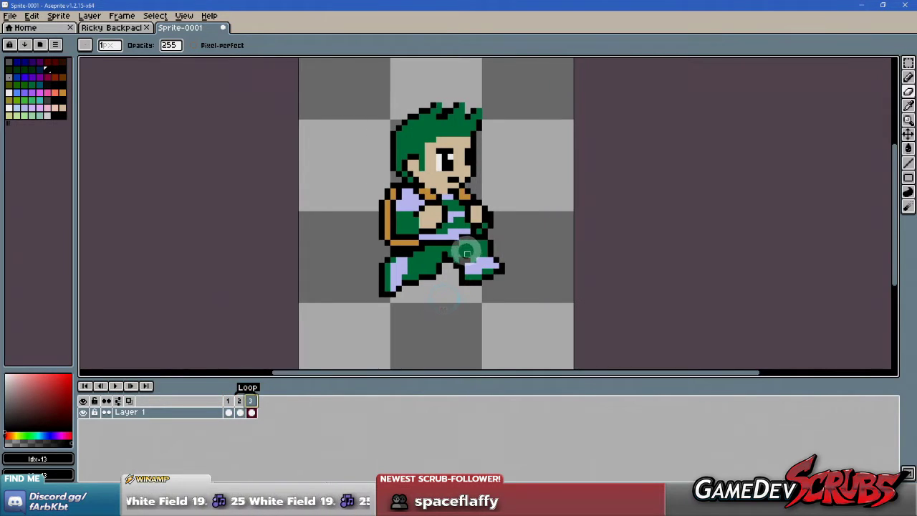
click(239, 402)
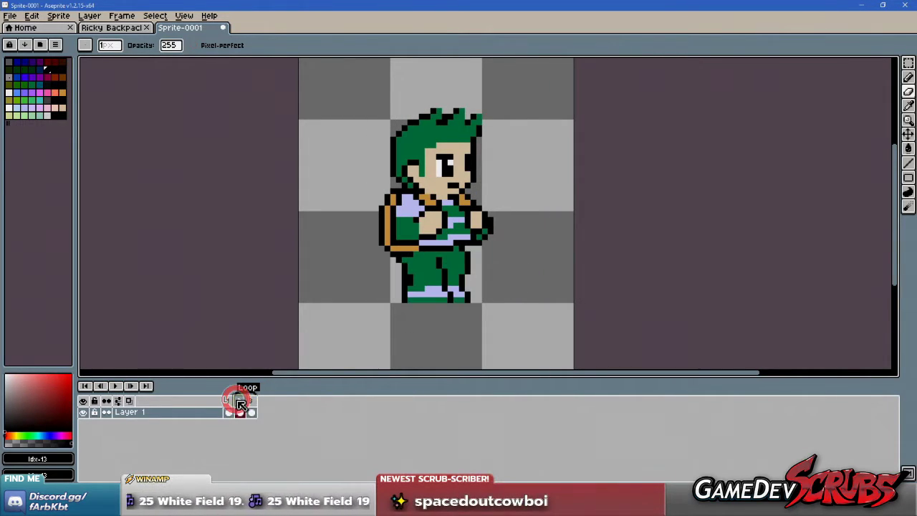
click(128, 401)
scroll(396, 281, up, 1)
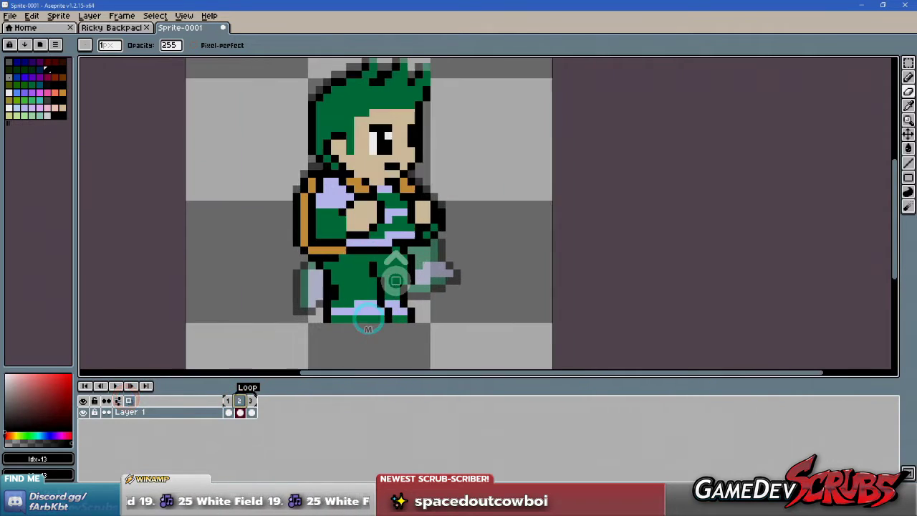
scroll(396, 280, up, 1)
scroll(389, 280, down, 1)
drag(412, 286, 436, 279)
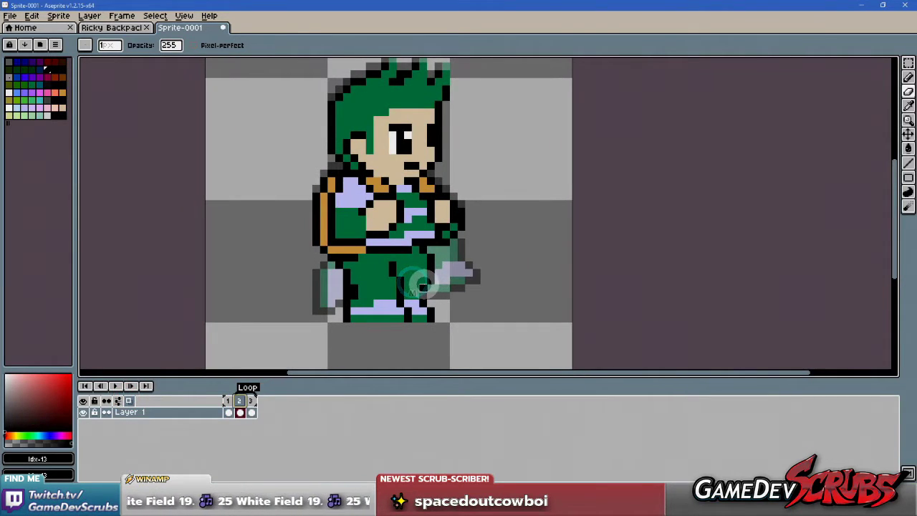
- Select frame 2's front leg to try a shift, and move the rear leg one pixel to the right with a rectangular selection
key(m)
scroll(428, 286, up, 1)
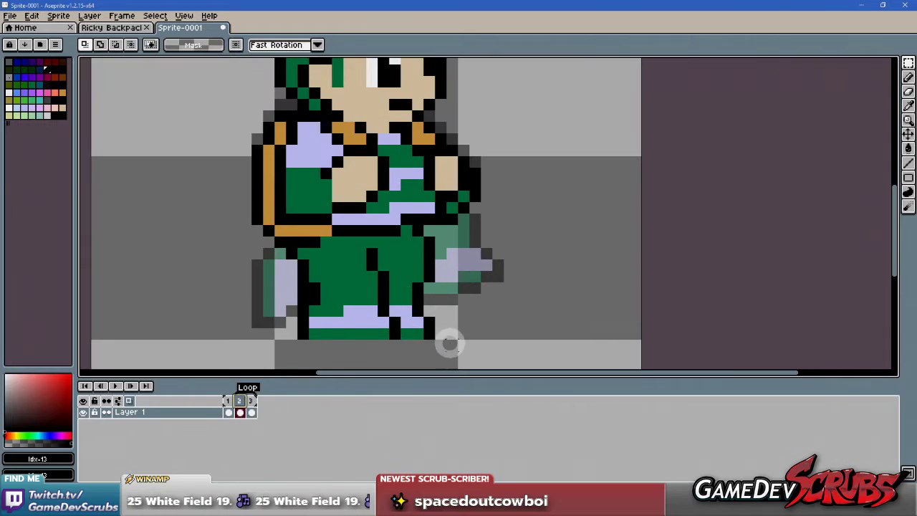
drag(451, 349, 407, 227)
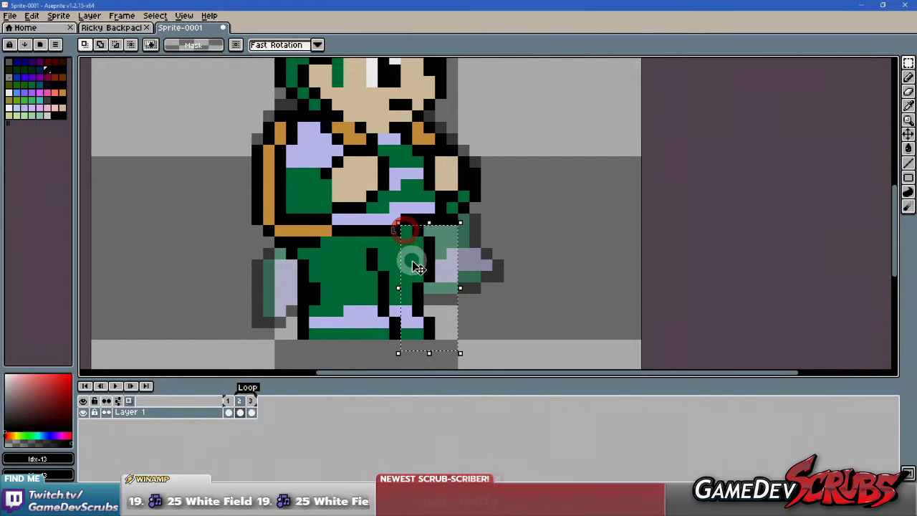
mouse_move(418, 263)
mouse_down()
mouse_move(424, 267)
mouse_move(409, 263)
mouse_up()
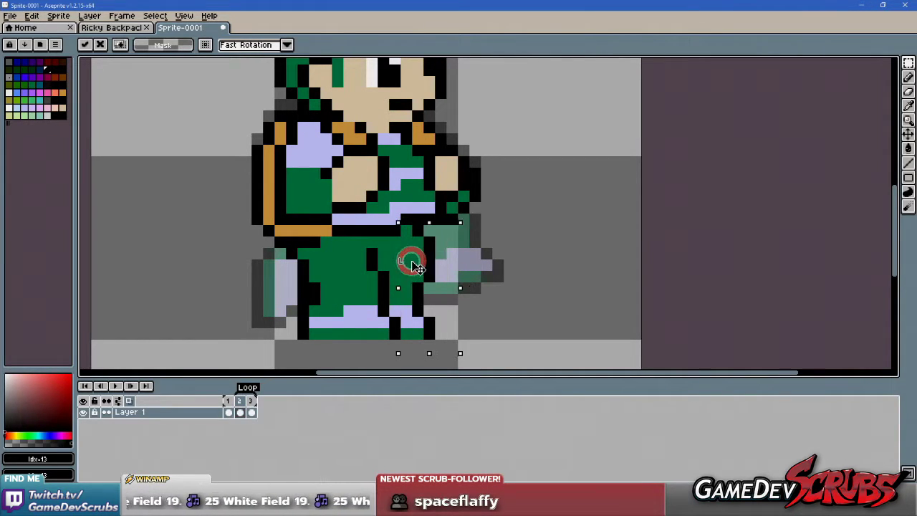
drag(284, 253, 381, 358)
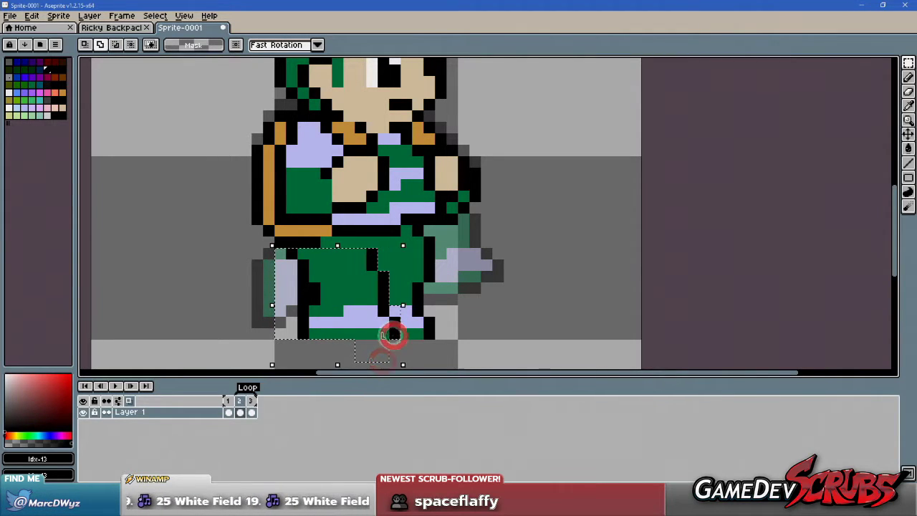
drag(342, 321, 352, 328)
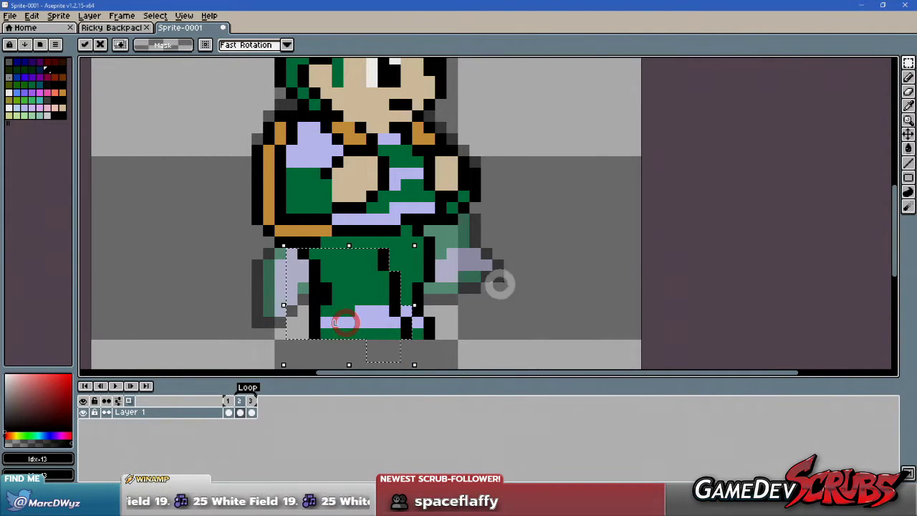
click(500, 284)
- Select both legs of the boy in frame 2 and move them one pixel to the right
scroll(474, 282, down, 3)
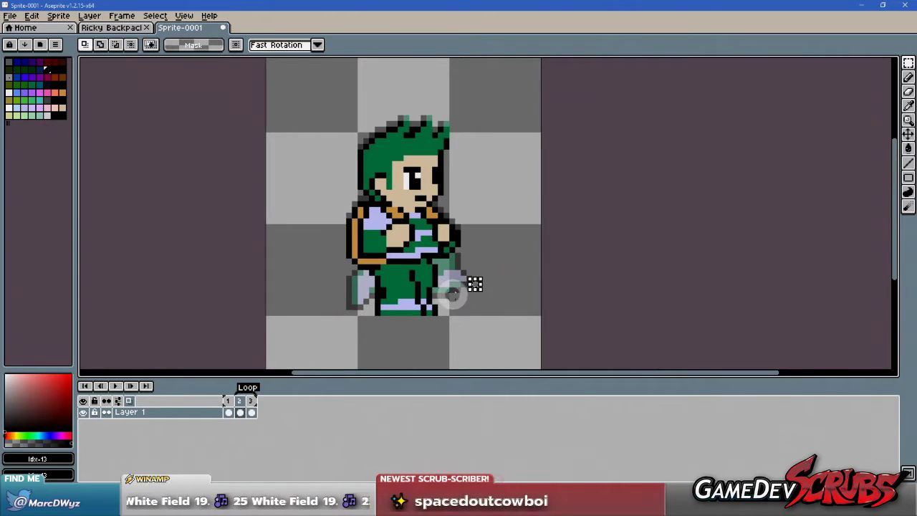
scroll(424, 286, up, 1)
drag(493, 360, 428, 243)
shift+drag(352, 265, 470, 347)
drag(422, 317, 428, 317)
click(338, 311)
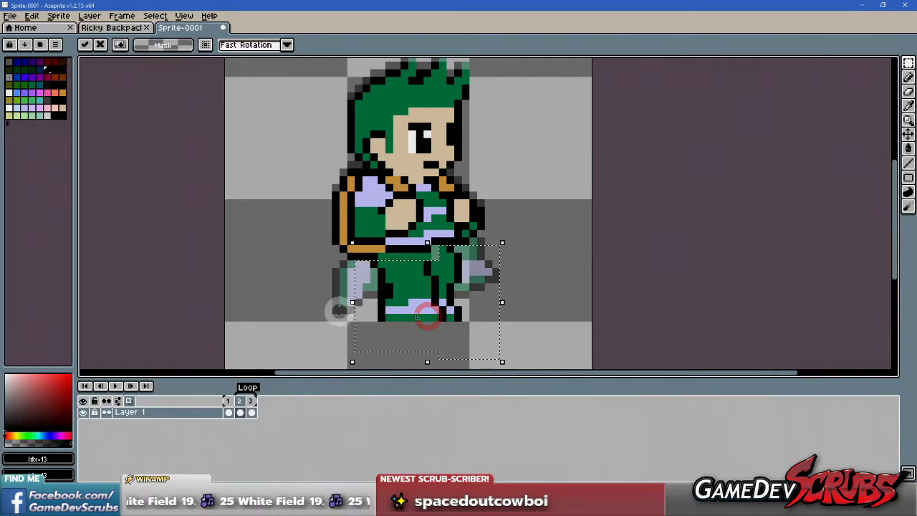
- Select the boy's rear leg in frame 2, move it one pixel to the left, and drop the selection
drag(387, 354, 366, 271)
drag(415, 343, 349, 260)
click(384, 301)
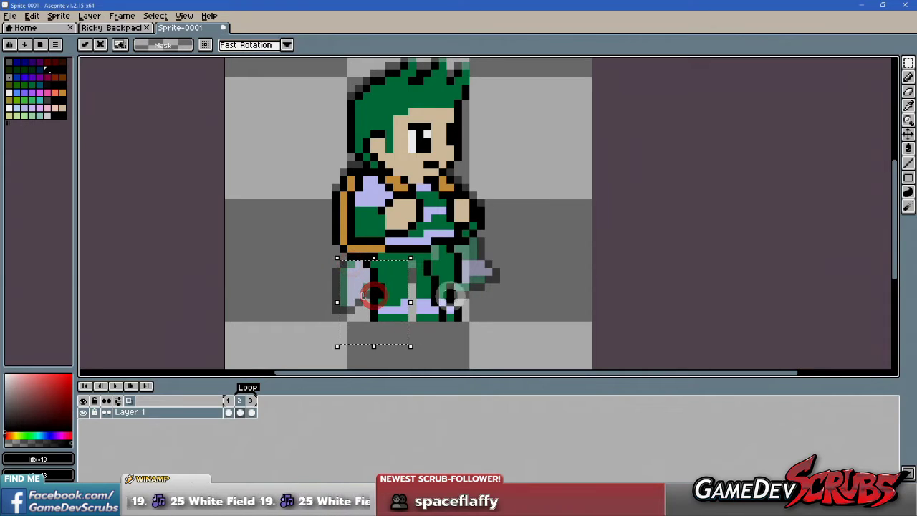
click(460, 297)
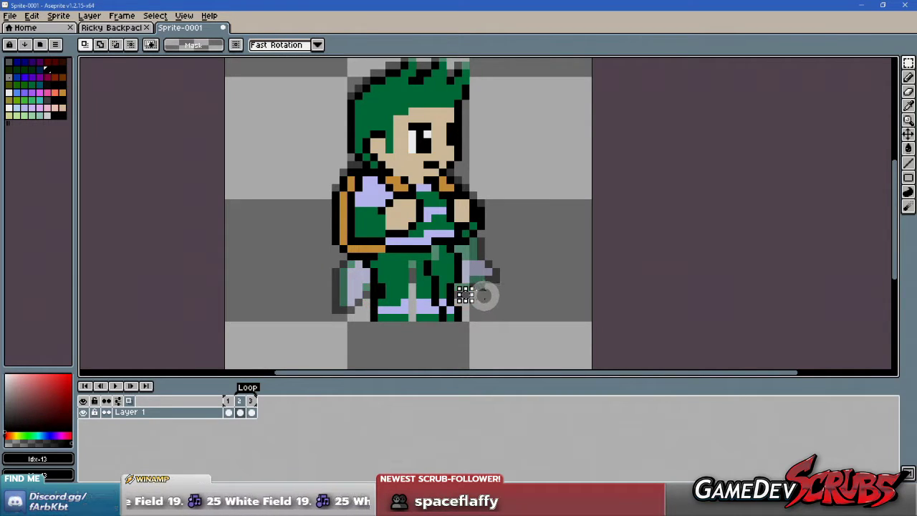
- Switch to the Pencil tool to touch up the gap between frame 2's legs
scroll(411, 286, up, 2)
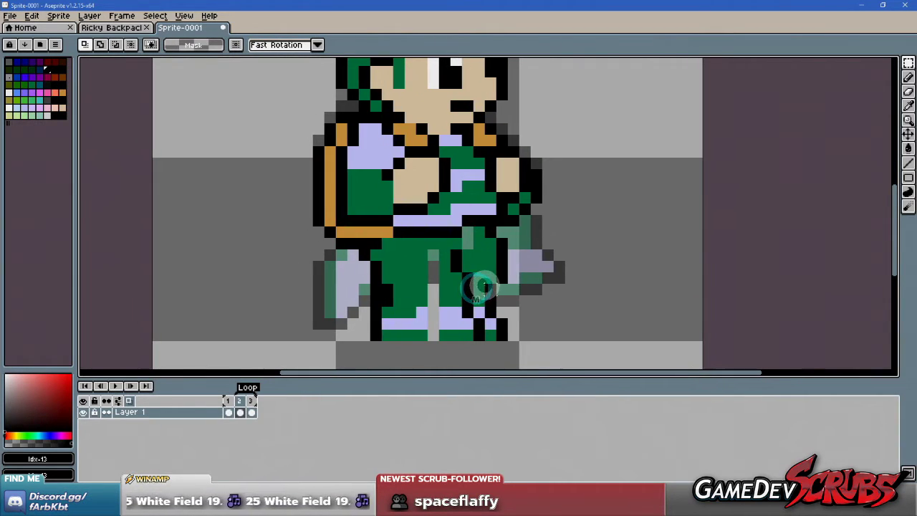
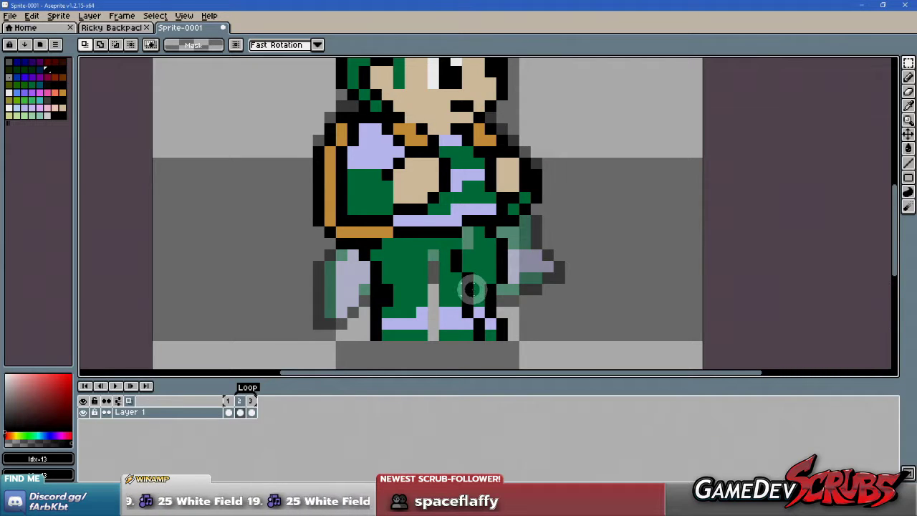
key(b)
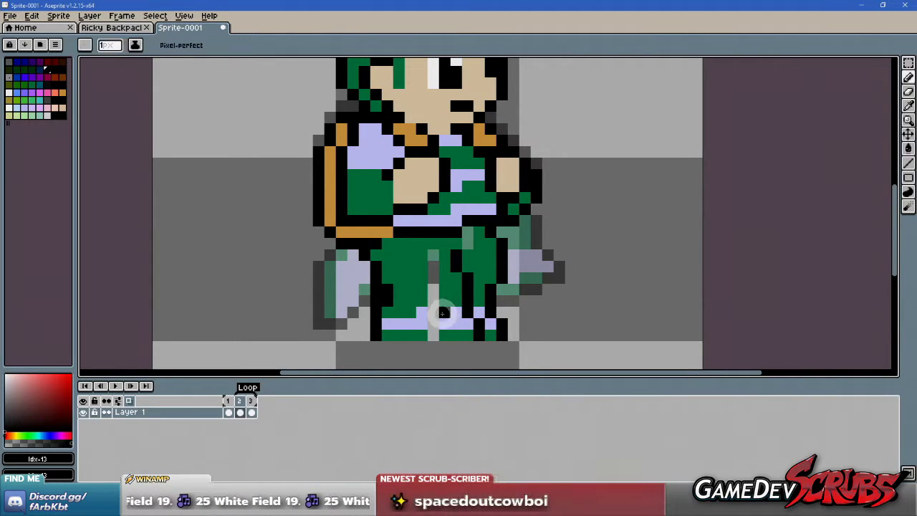
- Select the inner part of the front boot and move its pixels sideways to close the gap between the boots
key(m)
mouse_move(453, 320)
mouse_down()
mouse_move(475, 334)
mouse_move(452, 330)
mouse_up()
click(486, 325)
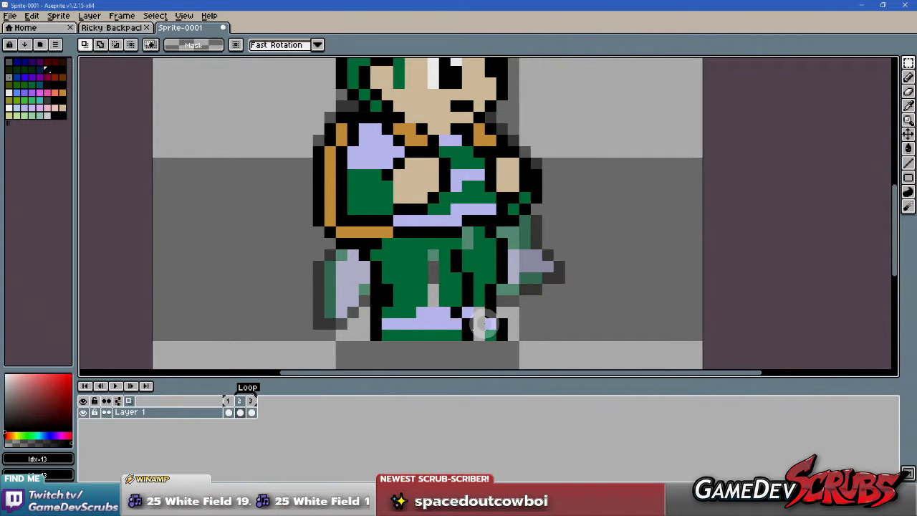
- Sample the trouser green and paint over the empty gap and the stray black outline pixels in the rear leg
key(b)
alt+click(385, 271)
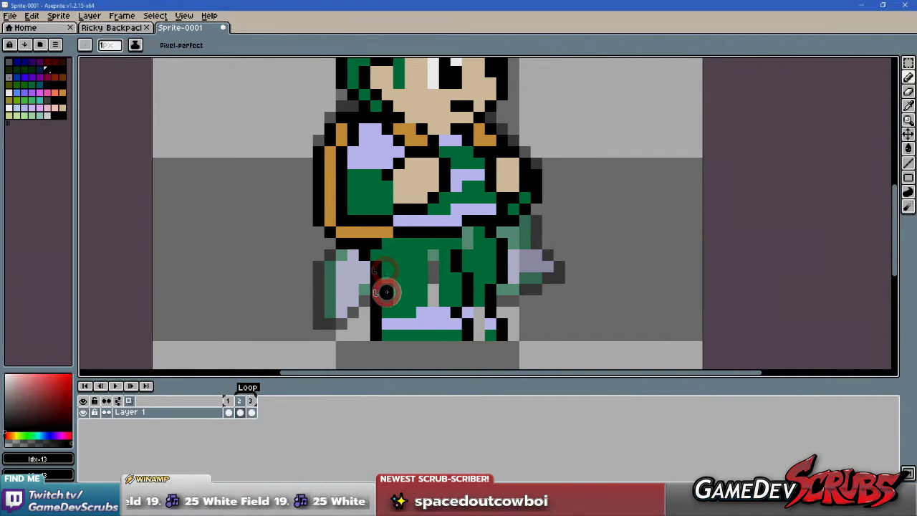
alt+click(387, 289)
click(387, 265)
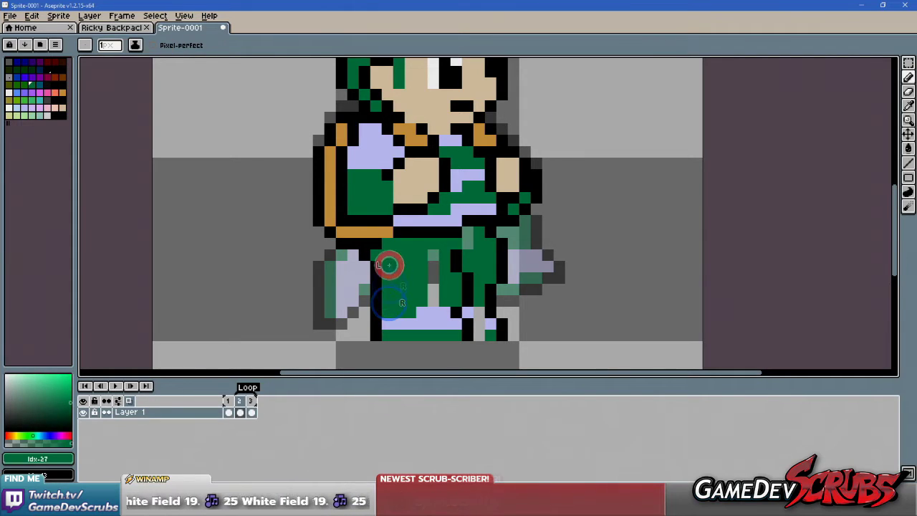
click(429, 292)
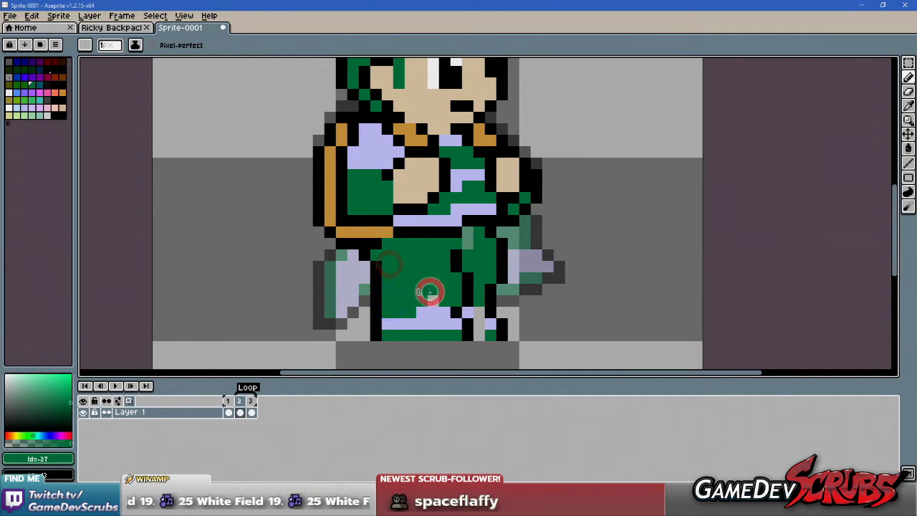
- Fill the empty column in the front boot with the lavender band colour and the green sole colour
alt+click(477, 313)
click(475, 322)
alt+click(491, 332)
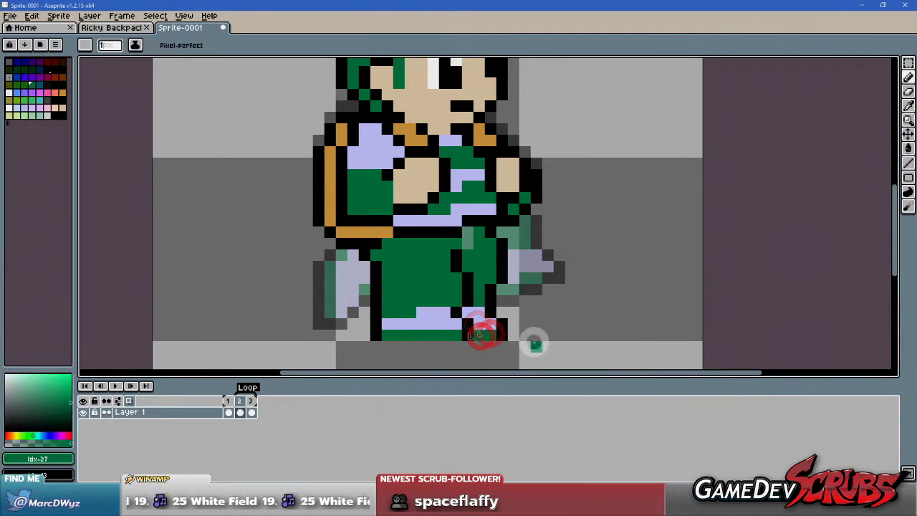
scroll(535, 344, down, 1)
scroll(487, 265, up, 1)
- Paint the gap below the belt green and round off the front thigh's outline at the hip with black pixels
alt+click(490, 264)
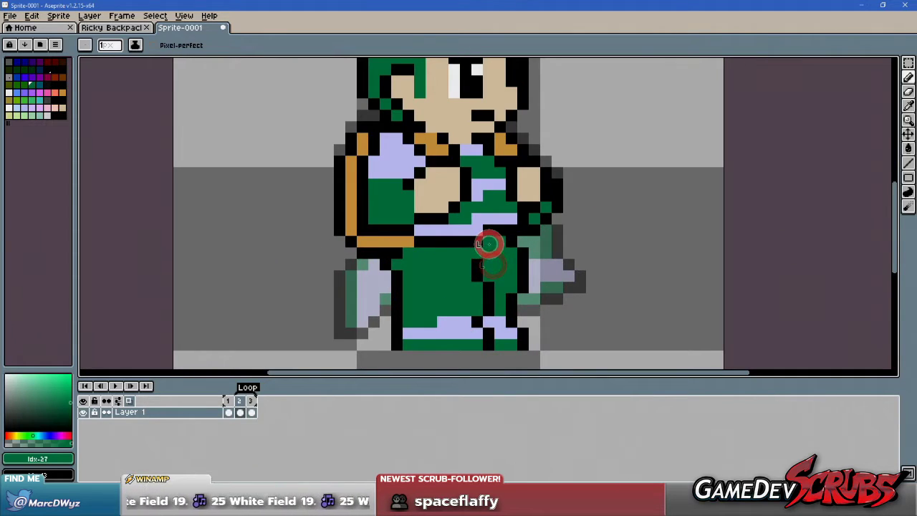
scroll(495, 248, down, 1)
scroll(544, 273, up, 1)
alt+click(526, 263)
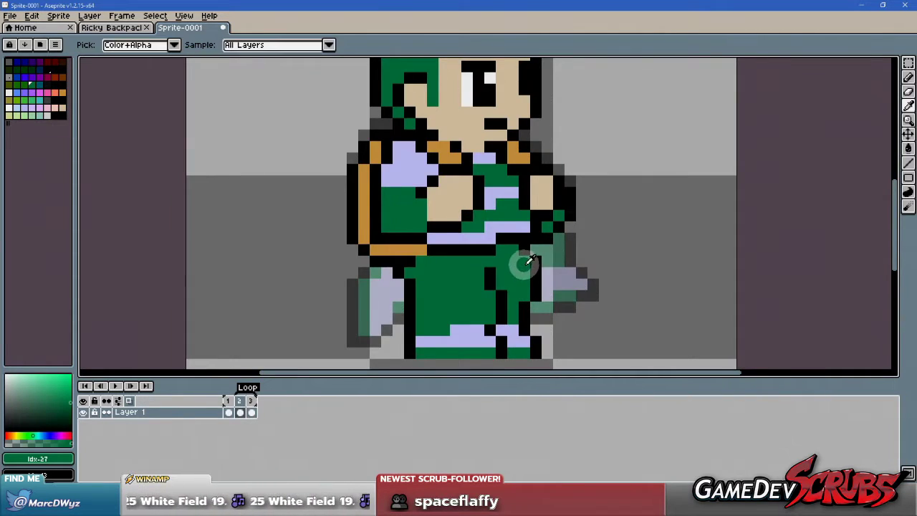
alt+click(534, 258)
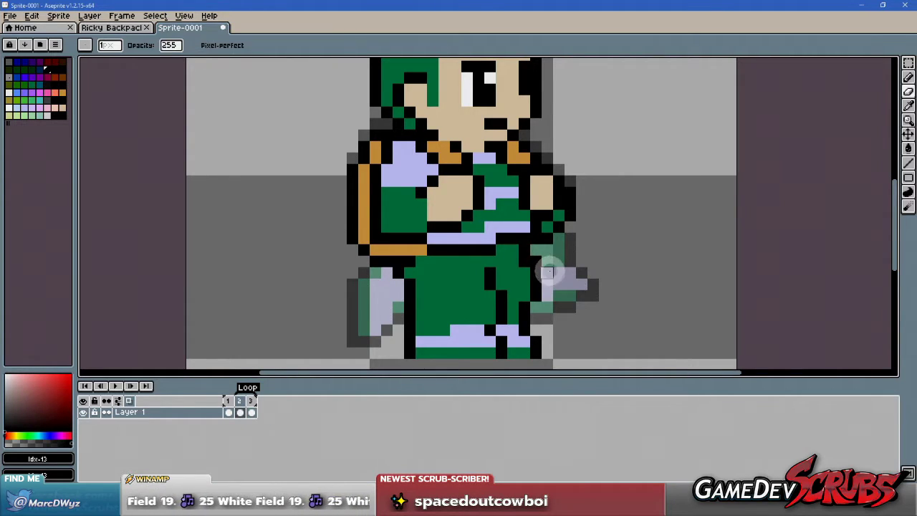
- Add black outline pixels where the front of the belt meets the top of the front thigh
scroll(580, 318, down, 2)
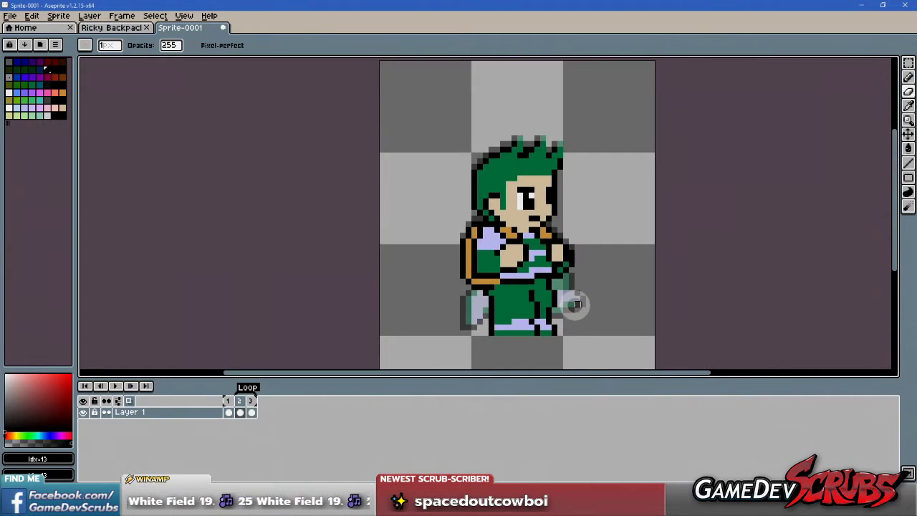
scroll(576, 301, up, 1)
alt+click(539, 276)
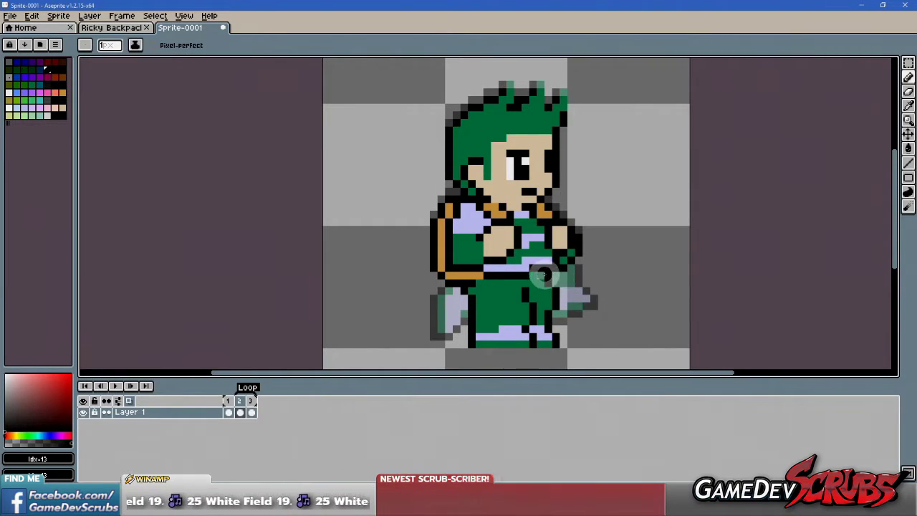
scroll(559, 279, up, 1)
alt+click(541, 276)
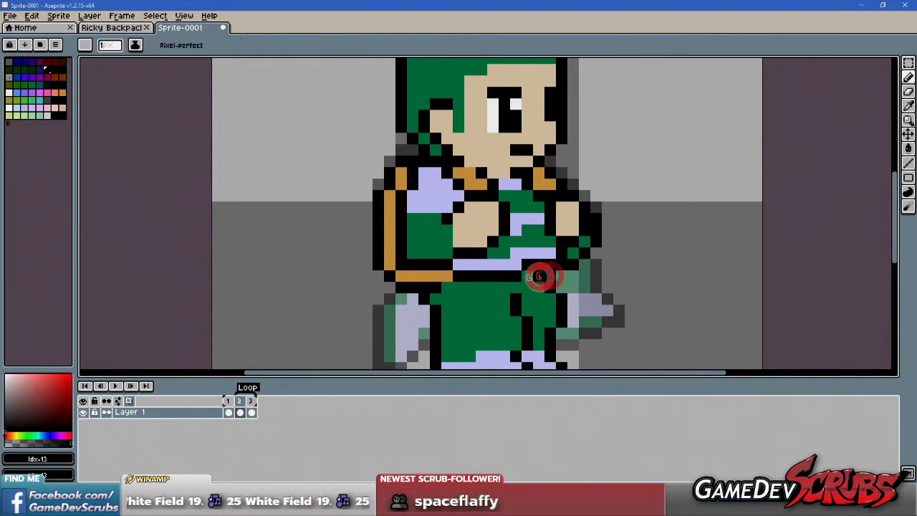
scroll(552, 278, down, 1)
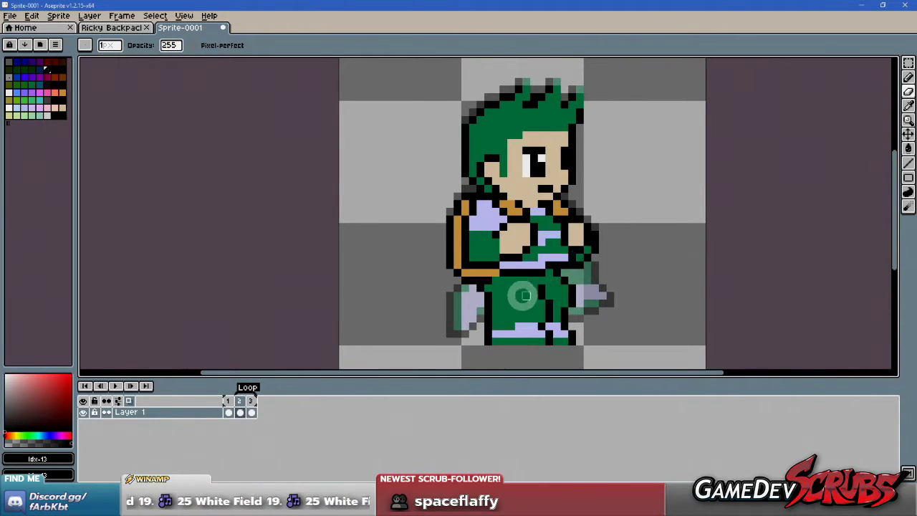
- Redraw the black line dividing the legs slightly further back, down to the boots, and repaint its surroundings trouser green
scroll(525, 296, up, 1)
alt+click(568, 258)
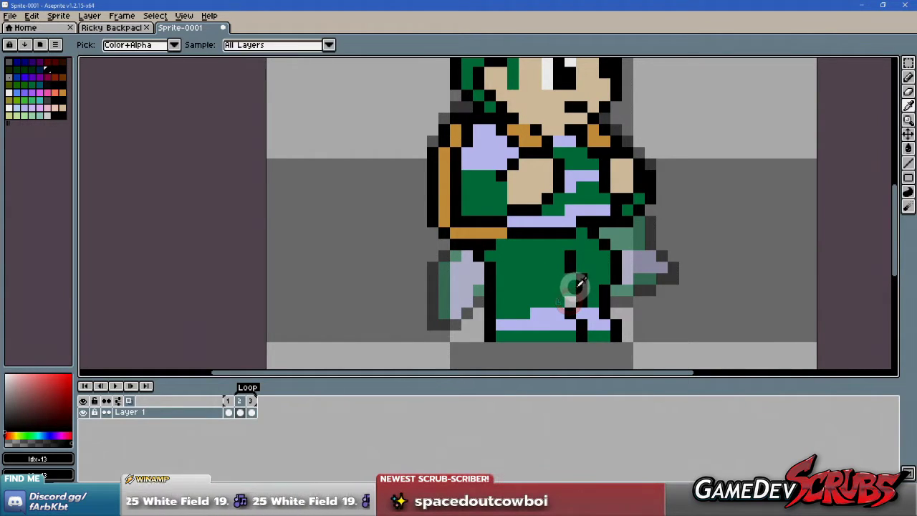
alt+click(573, 288)
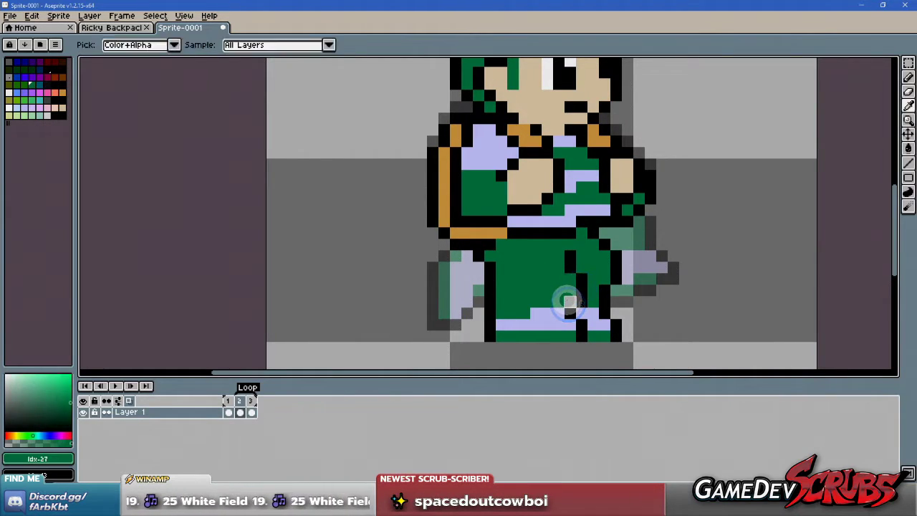
alt+click(566, 300)
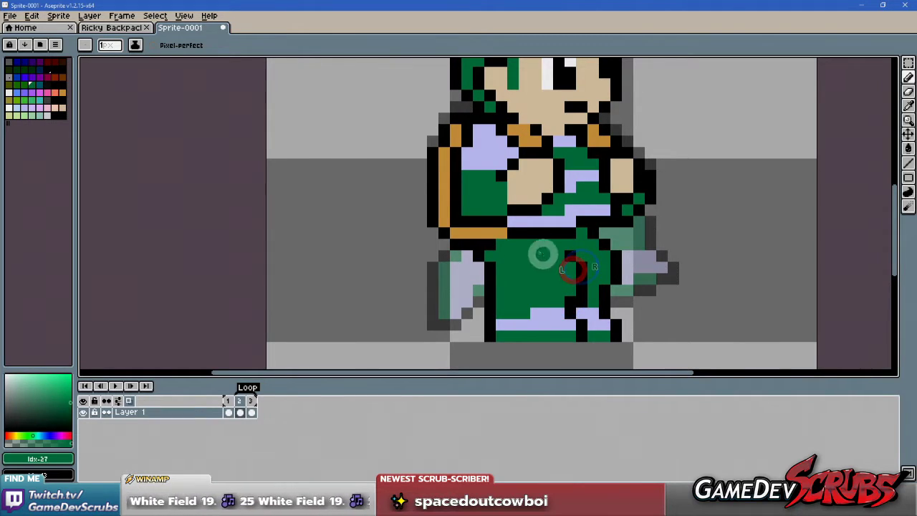
scroll(630, 305, down, 1)
scroll(588, 286, up, 1)
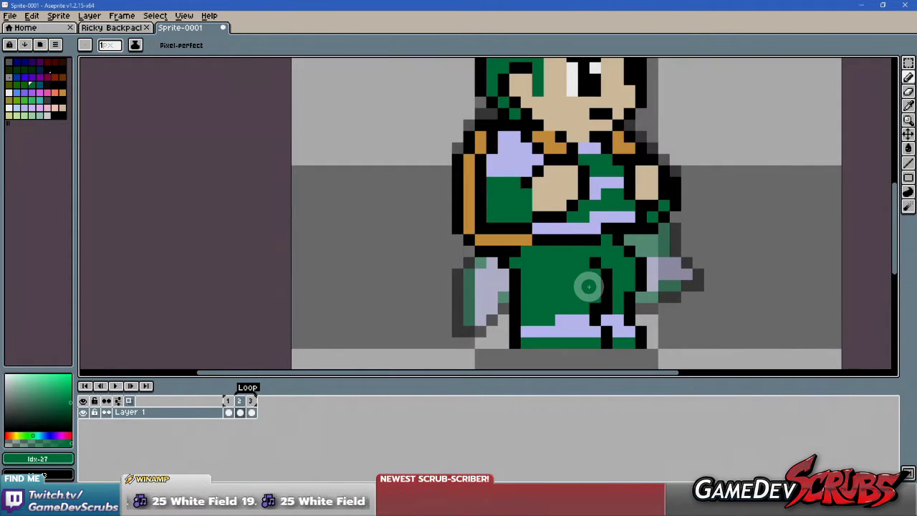
right_click(592, 276)
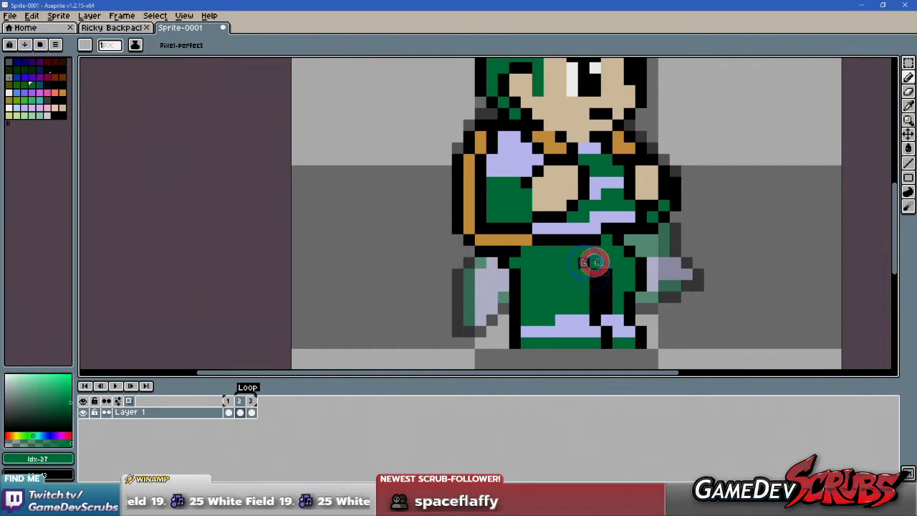
scroll(647, 304, down, 2)
scroll(652, 308, up, 1)
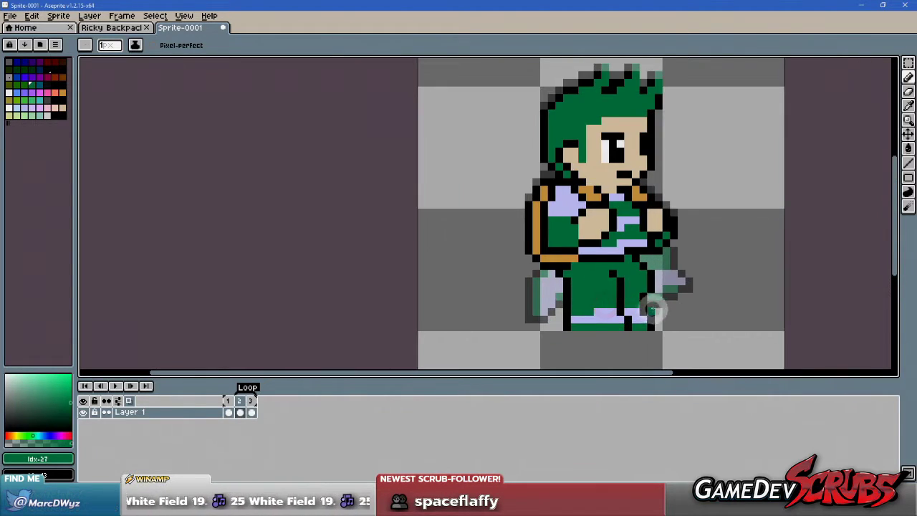
scroll(573, 277, up, 3)
scroll(569, 262, down, 1)
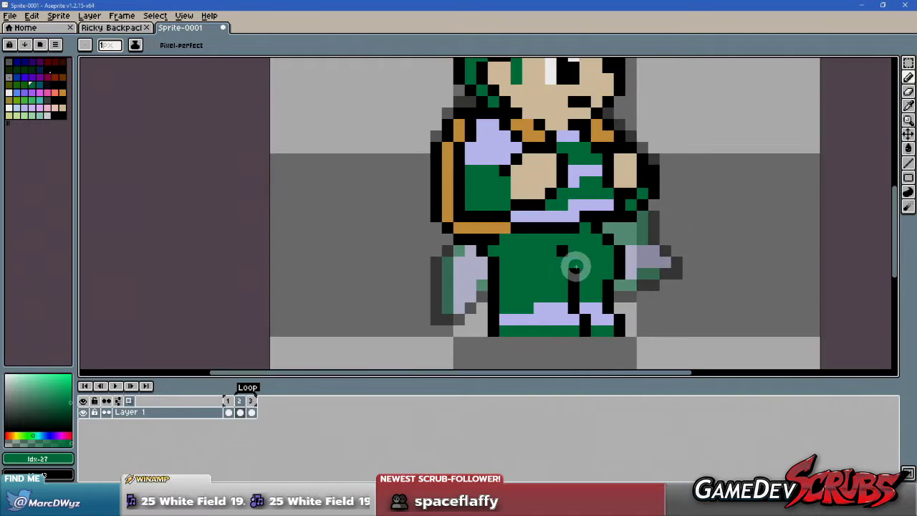
key(m)
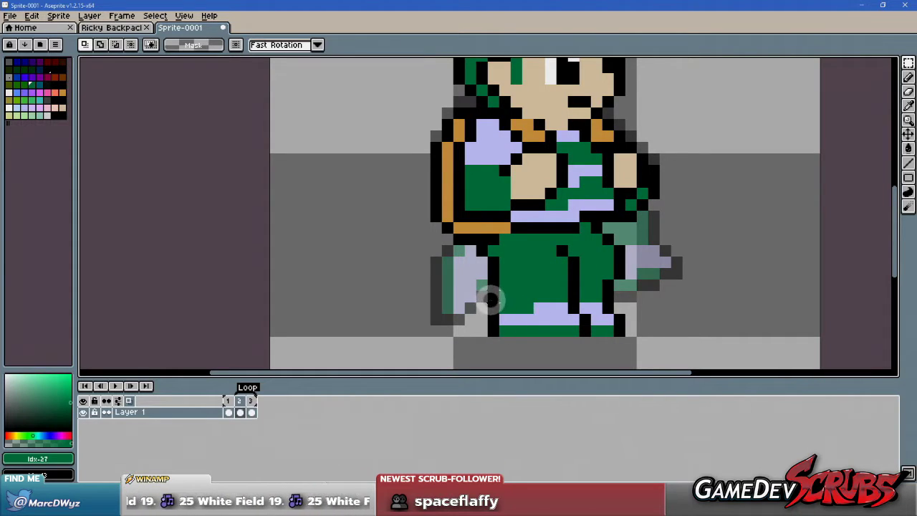
drag(476, 289, 579, 337)
key(b)
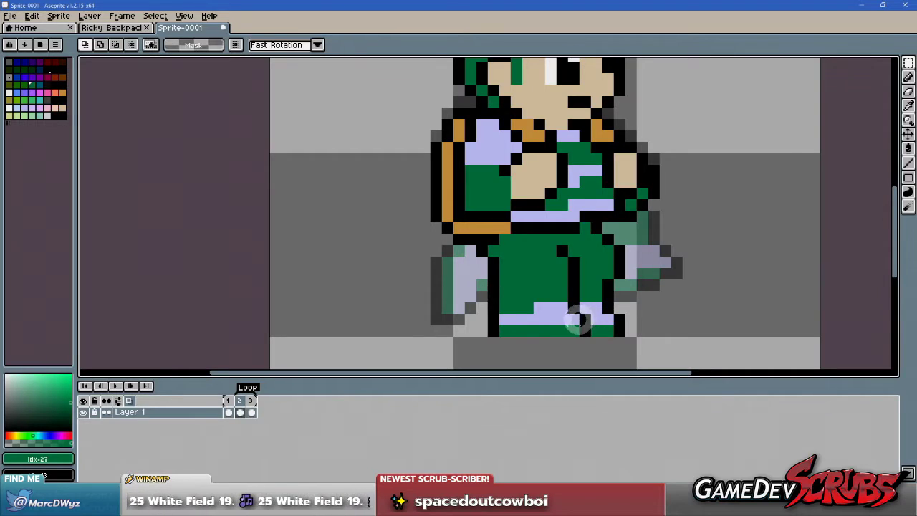
- Reshape the rear boot with a lavender band raised at the back, a black heel outline and a green heel pixel
alt+click(522, 314)
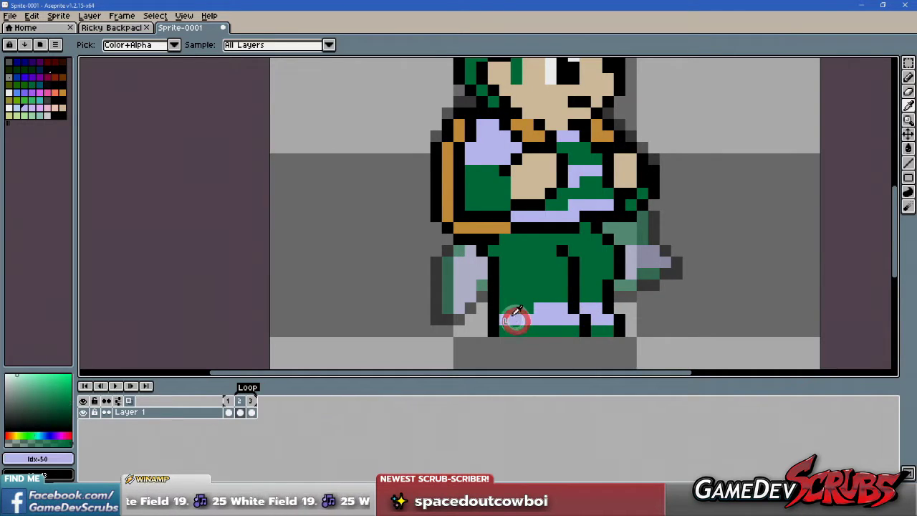
alt+right_click(551, 301)
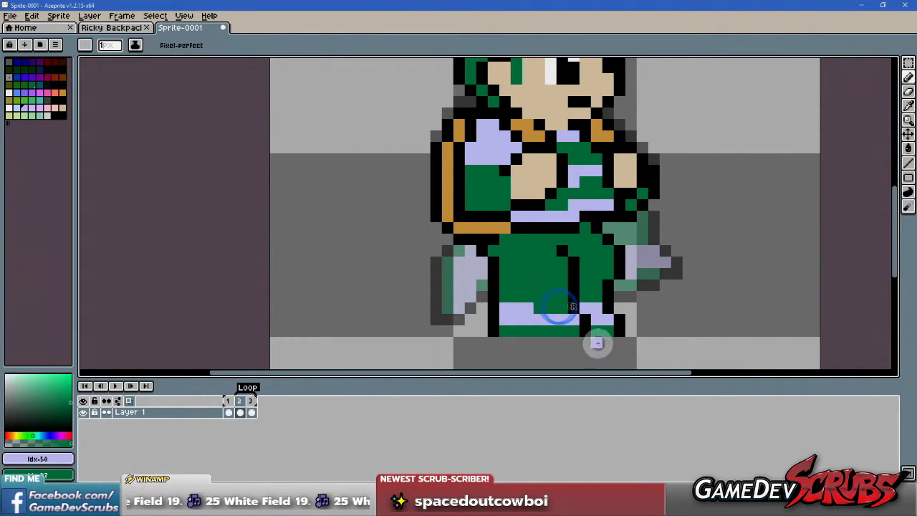
click(543, 324)
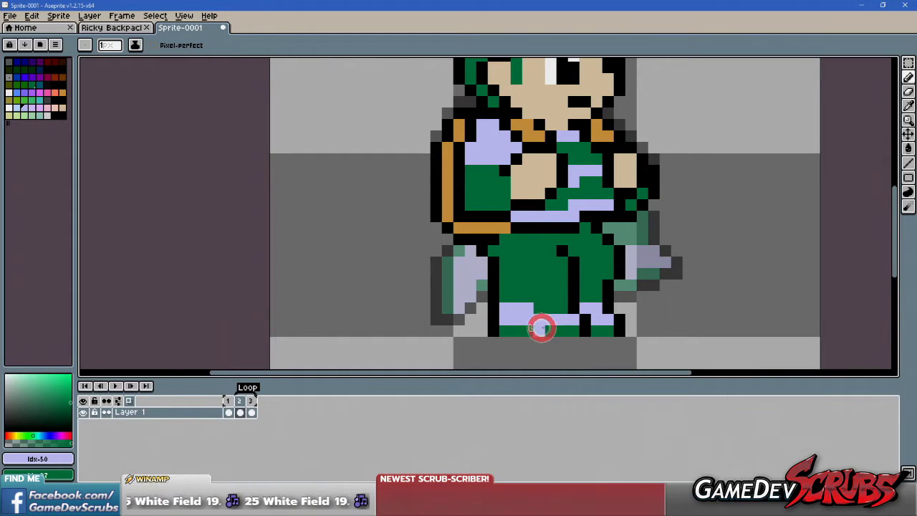
click(579, 327)
key(ctrl)
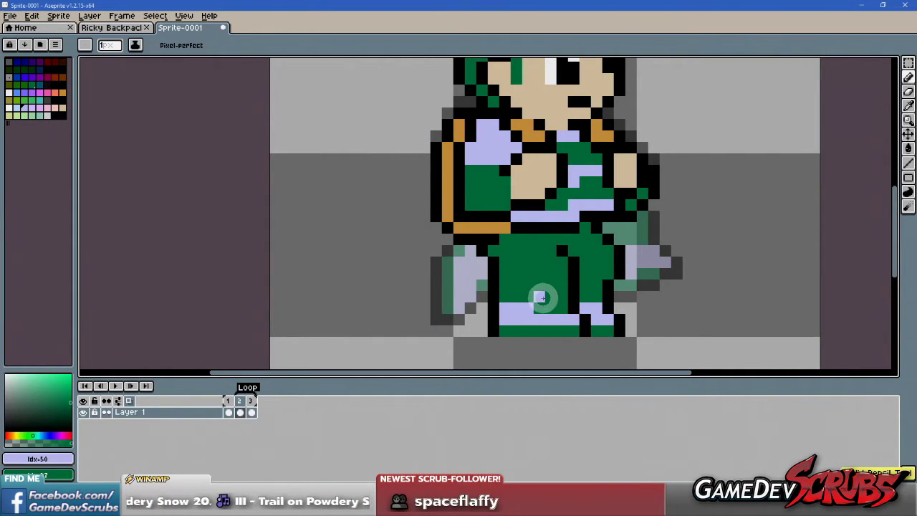
right_click(508, 300)
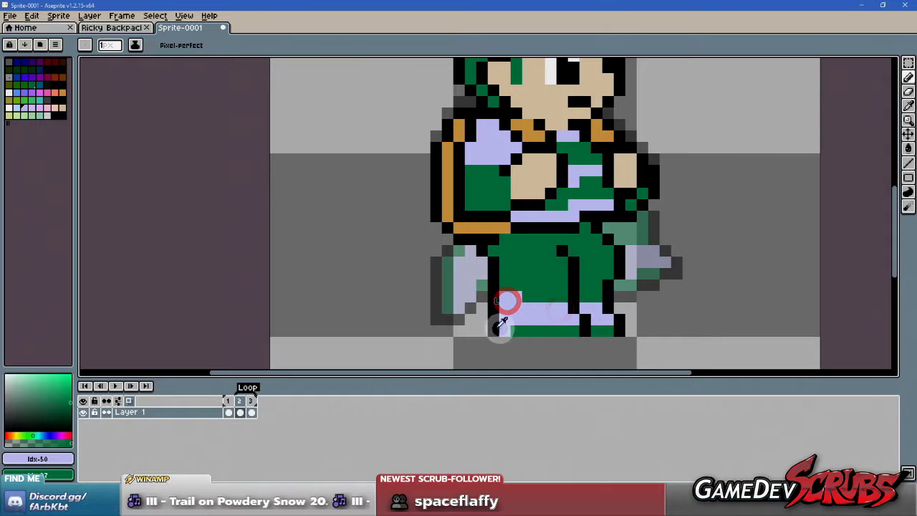
alt+right_click(492, 324)
alt+right_click(513, 326)
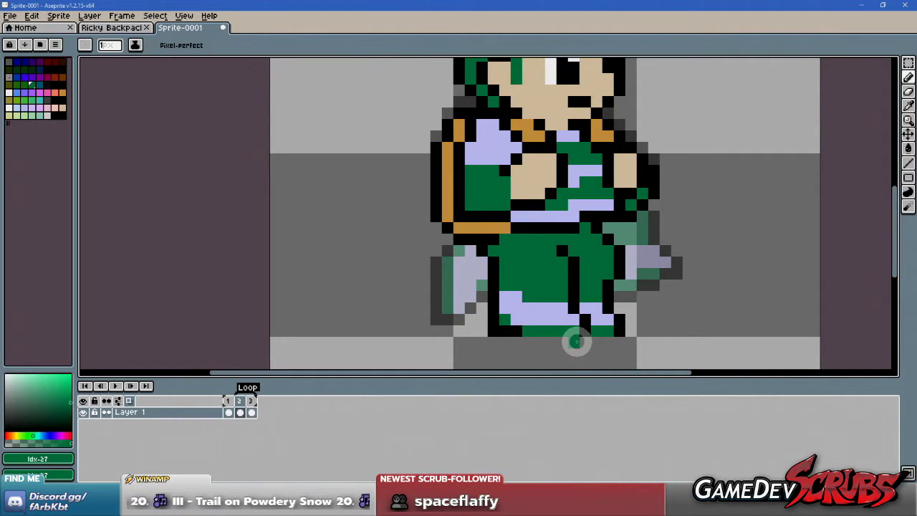
- Add a black pixel at the base of the leg divider, and extend the front boot's lavender band and black toe outline
alt+right_click(496, 265)
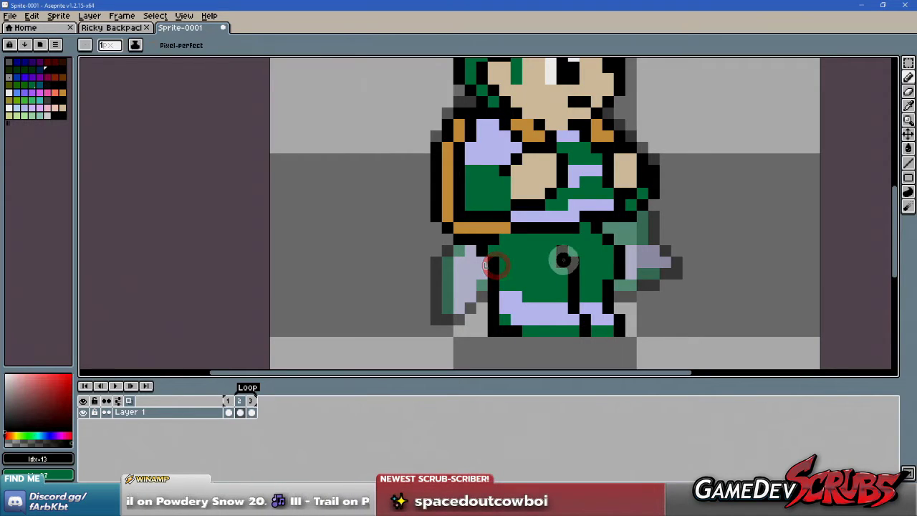
scroll(553, 294, down, 4)
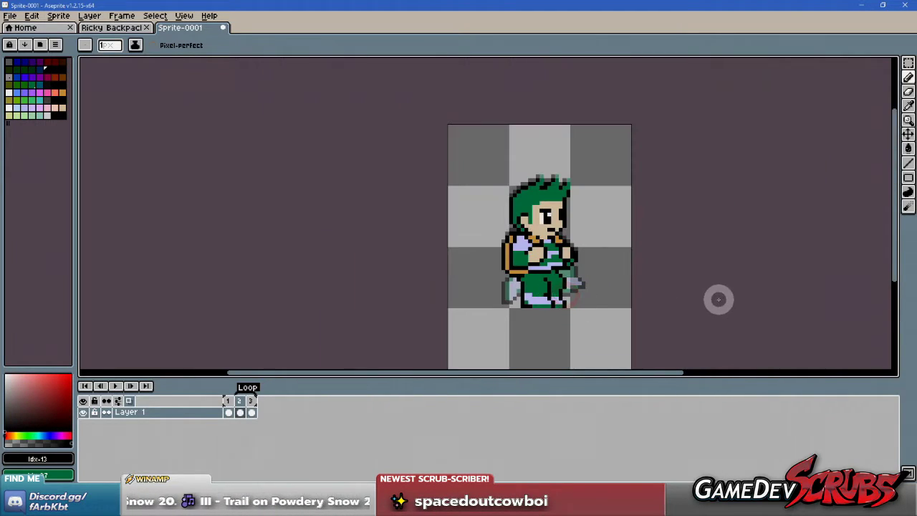
scroll(571, 294, up, 3)
scroll(571, 294, up, 3)
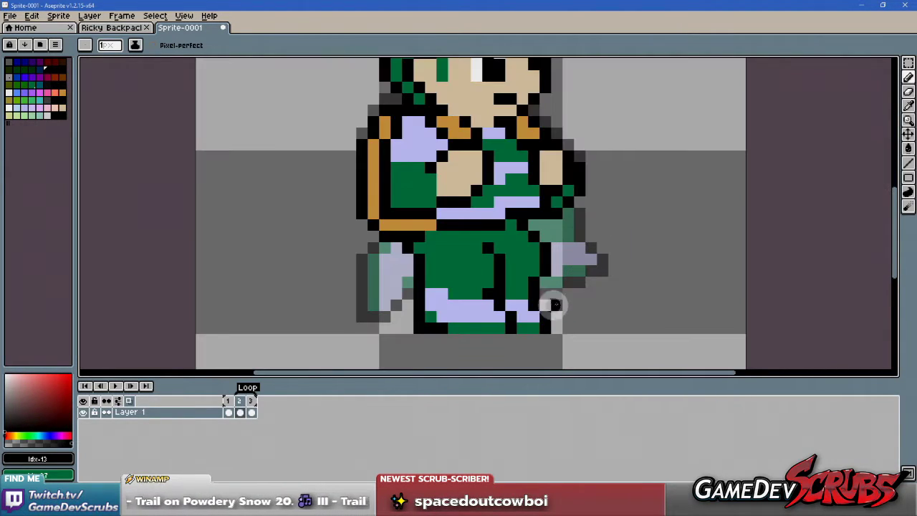
alt+click(563, 294)
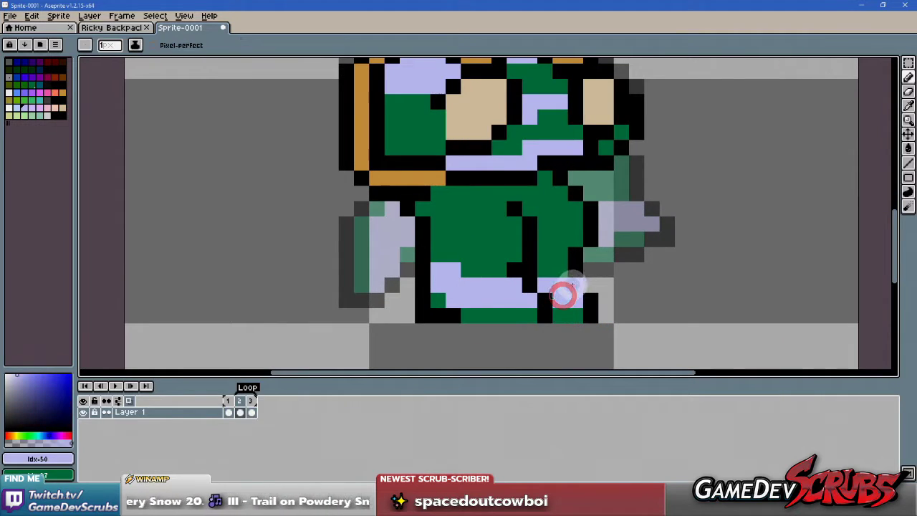
alt+click(573, 283)
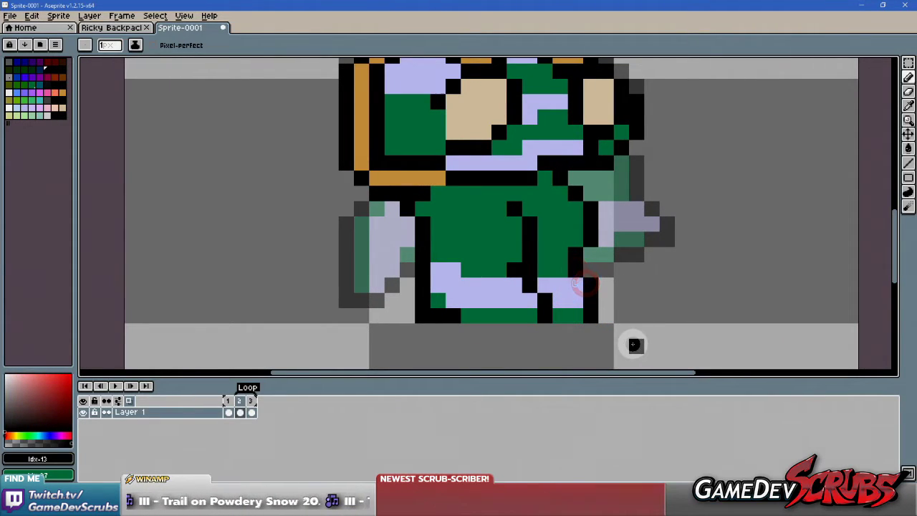
- Touch up the top of the front thigh, filling it with trouser green and adjusting its black hip outline
scroll(536, 283, down, 1)
scroll(545, 265, up, 2)
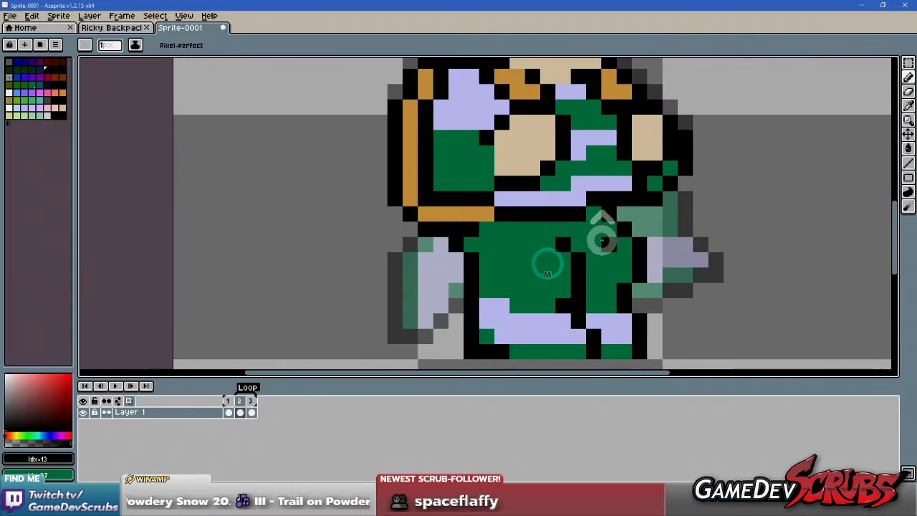
alt+click(602, 249)
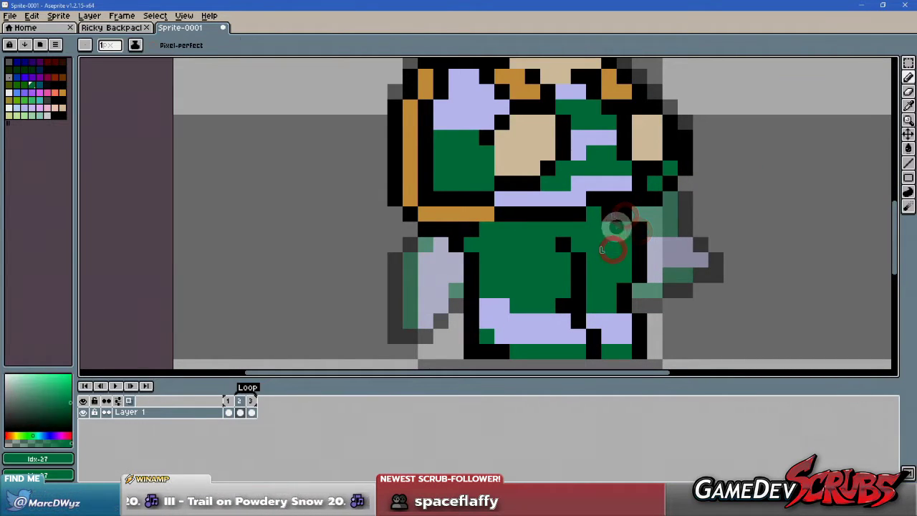
scroll(623, 296, down, 1)
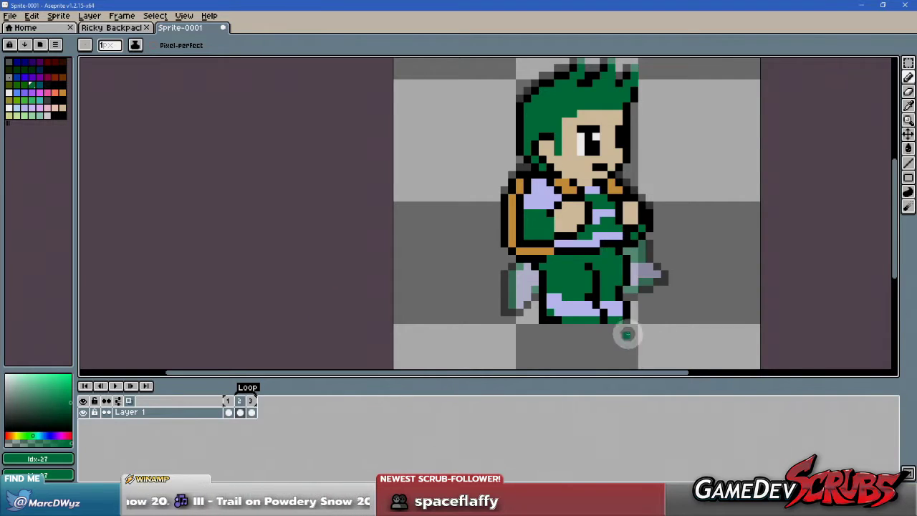
- Pick the outline black and paint over the two orange pixels at the front end of the backpack's bottom edge
scroll(627, 334, down, 1)
scroll(579, 277, up, 3)
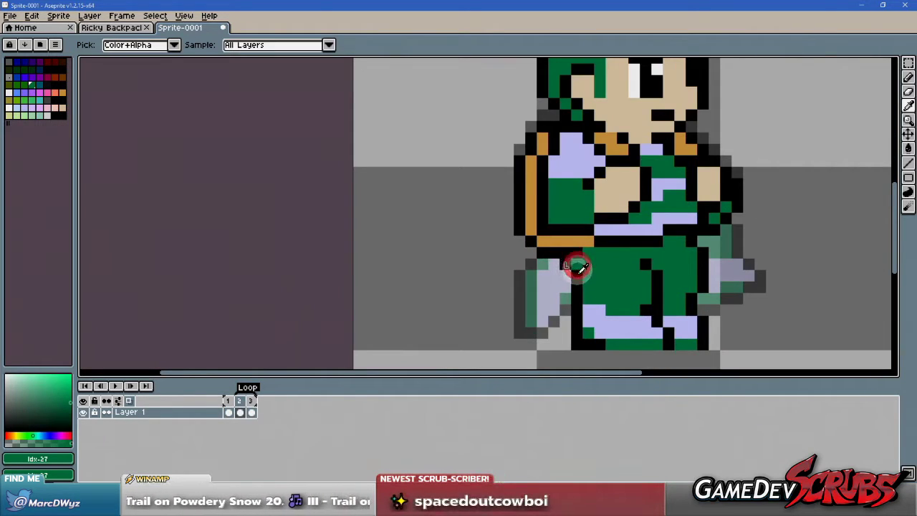
alt+click(566, 266)
scroll(645, 331, down, 3)
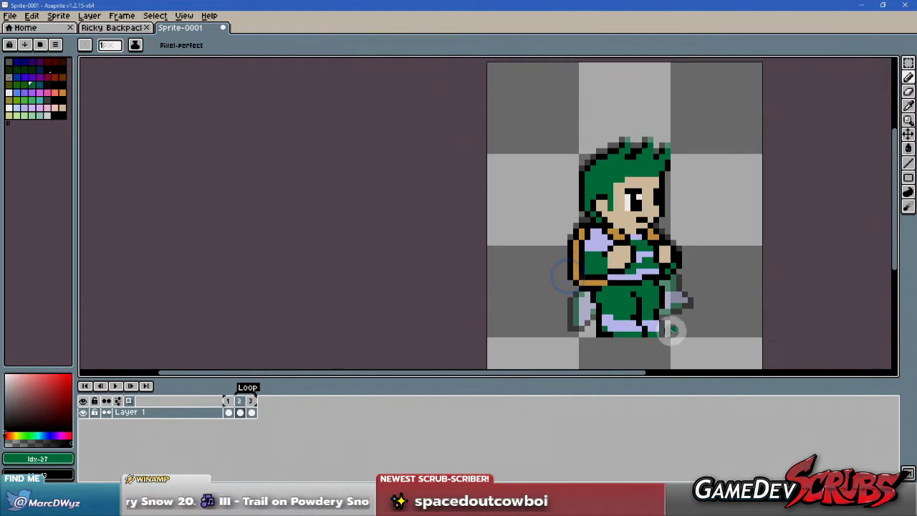
scroll(569, 268, up, 2)
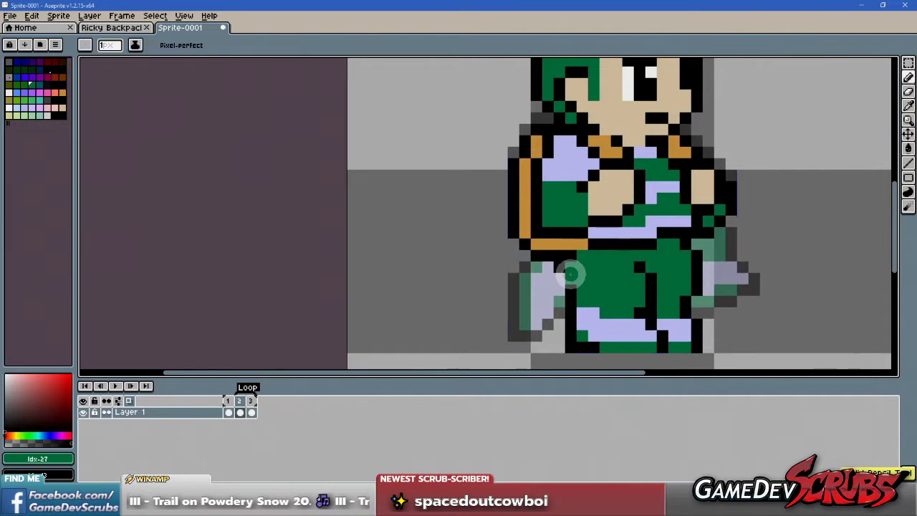
scroll(660, 346, down, 2)
scroll(635, 276, up, 2)
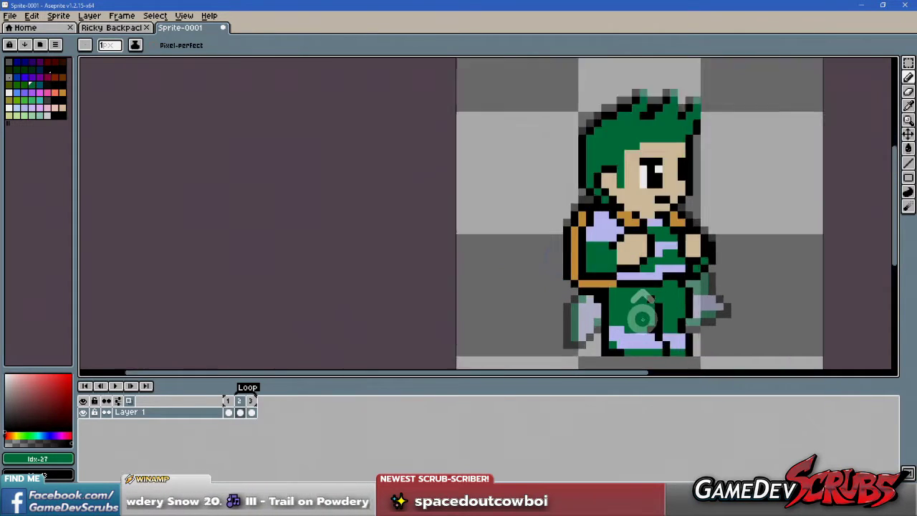
scroll(605, 279, down, 2)
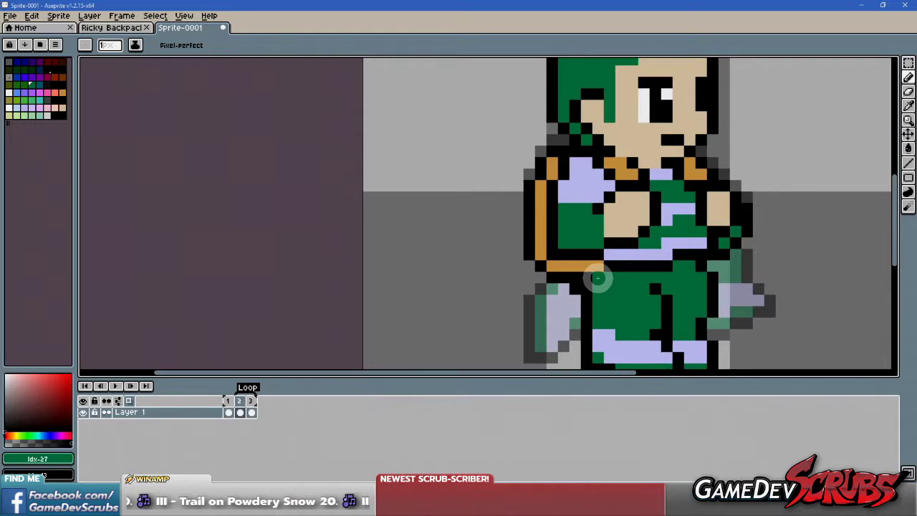
scroll(596, 274, up, 2)
scroll(600, 278, down, 3)
scroll(594, 283, up, 2)
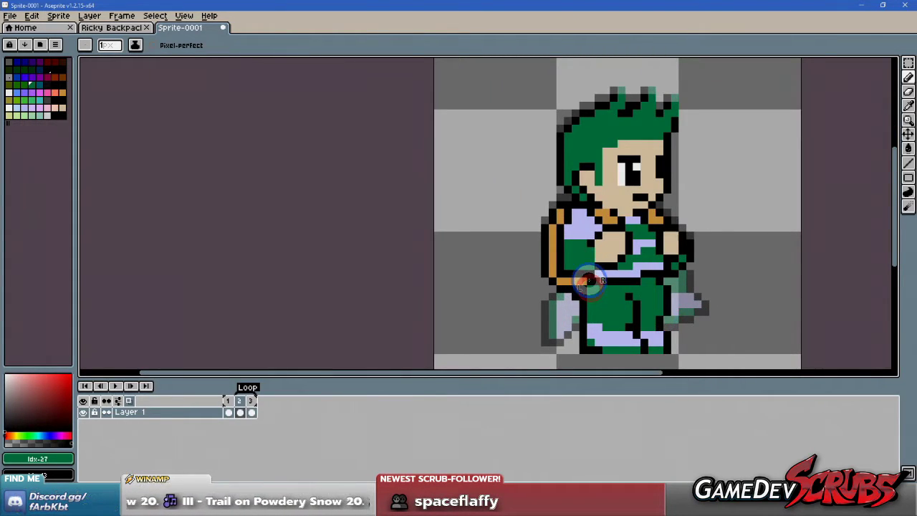
scroll(584, 281, up, 1)
scroll(582, 280, down, 2)
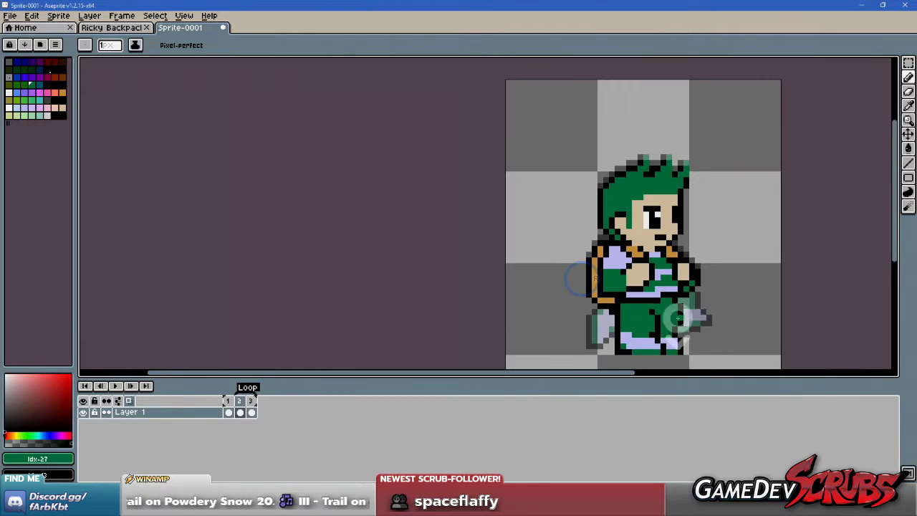
- Move the black outline behind the rear thigh one pixel inward, erasing the leftover outer pixels above the boot
drag(691, 319, 599, 293)
scroll(533, 293, up, 2)
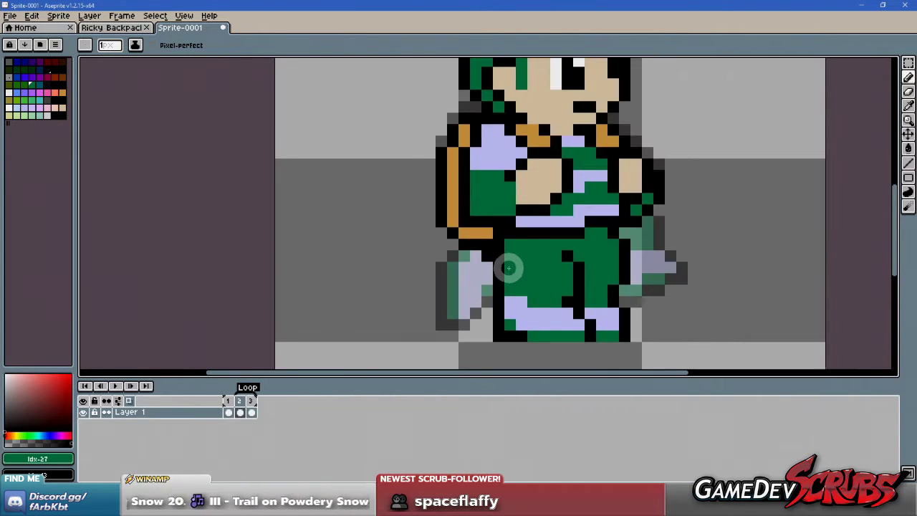
scroll(621, 330, down, 1)
scroll(620, 330, down, 1)
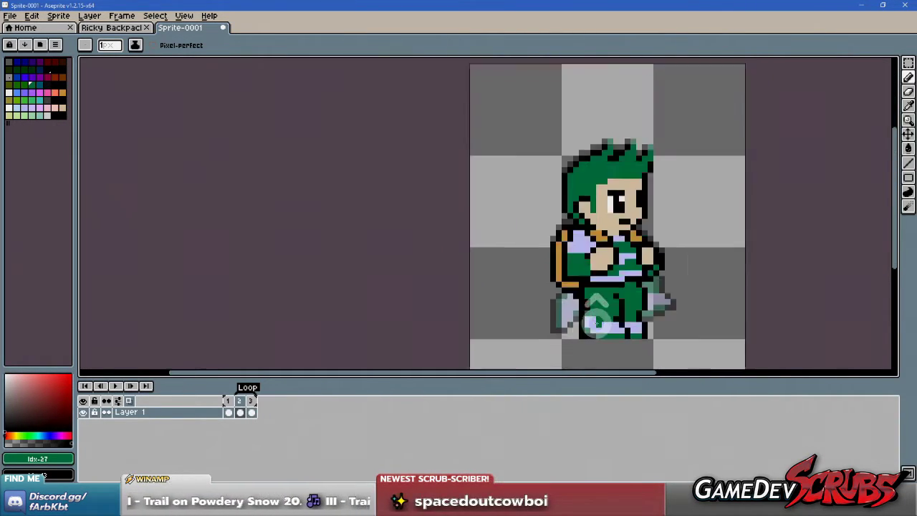
scroll(555, 288, up, 3)
key(b)
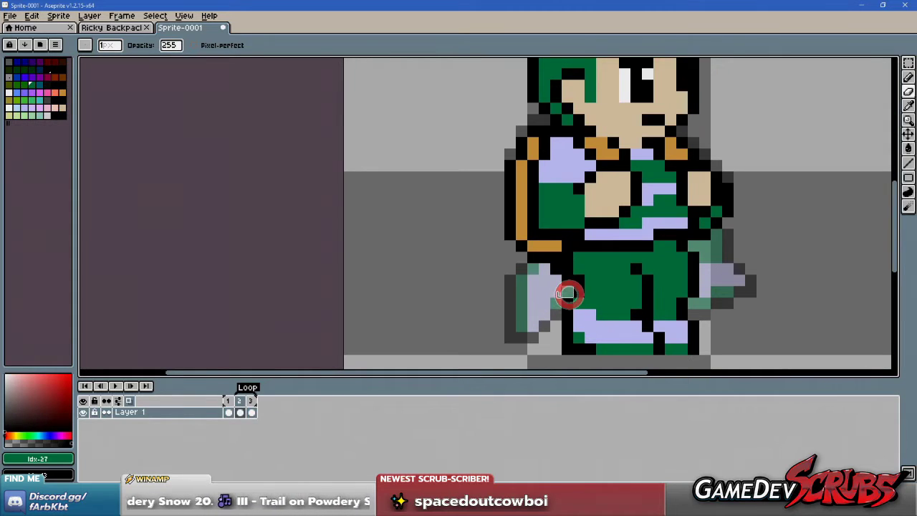
click(569, 285)
click(557, 272)
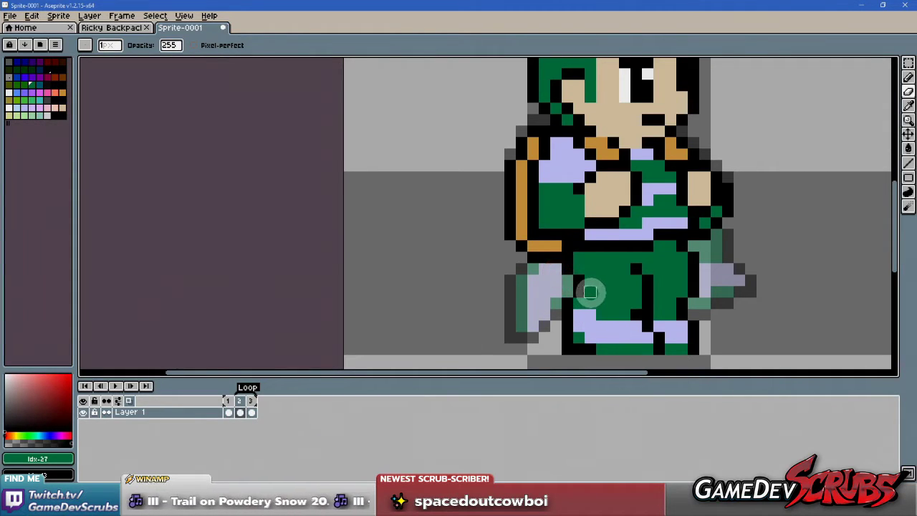
alt+click(579, 305)
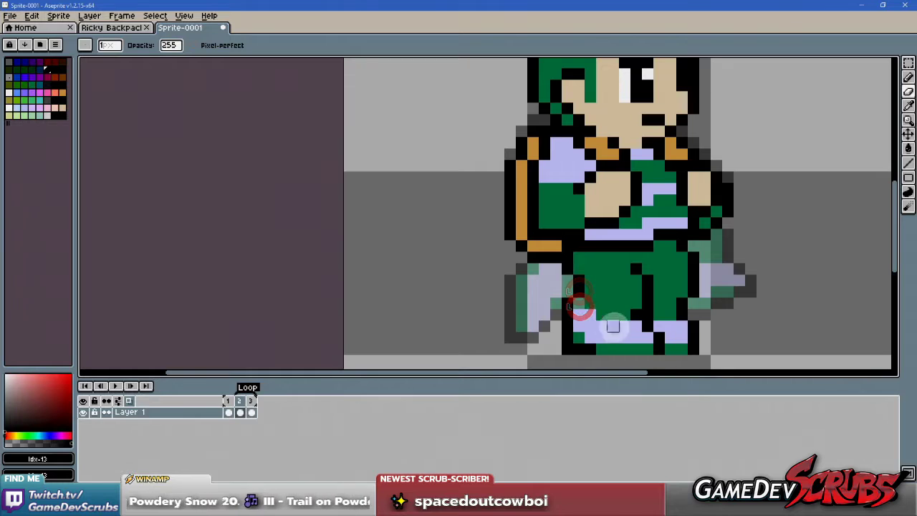
key(alt)
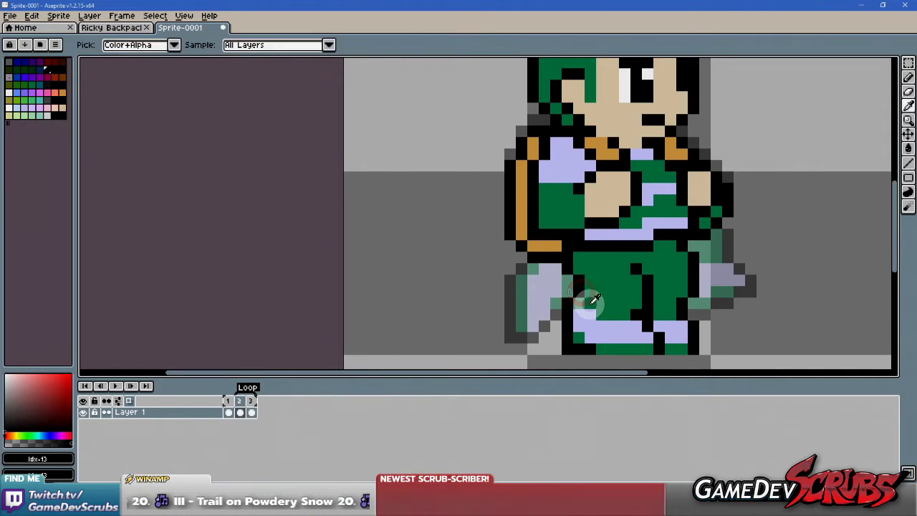
key(alt)
alt+click(583, 291)
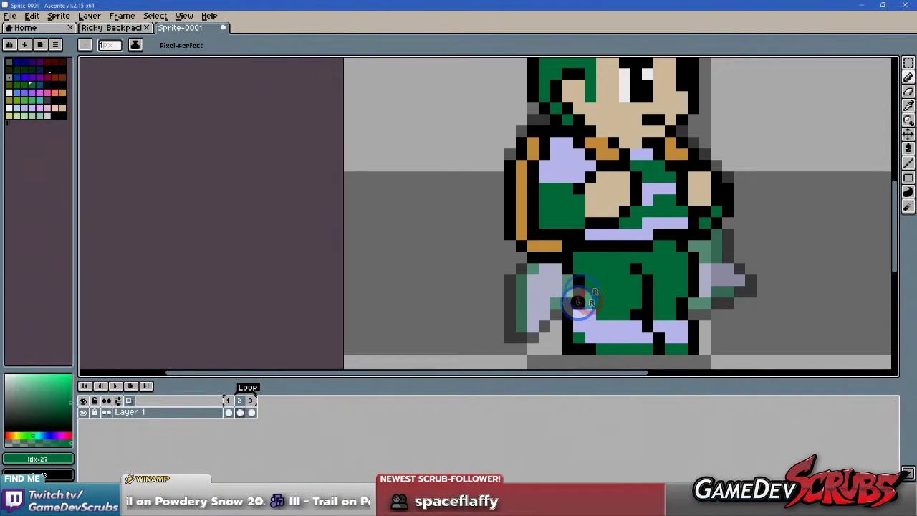
- Play the three-frame loop and examine the character's leg movement at several zoom levels
scroll(577, 304, down, 2)
scroll(624, 337, up, 1)
scroll(661, 316, down, 3)
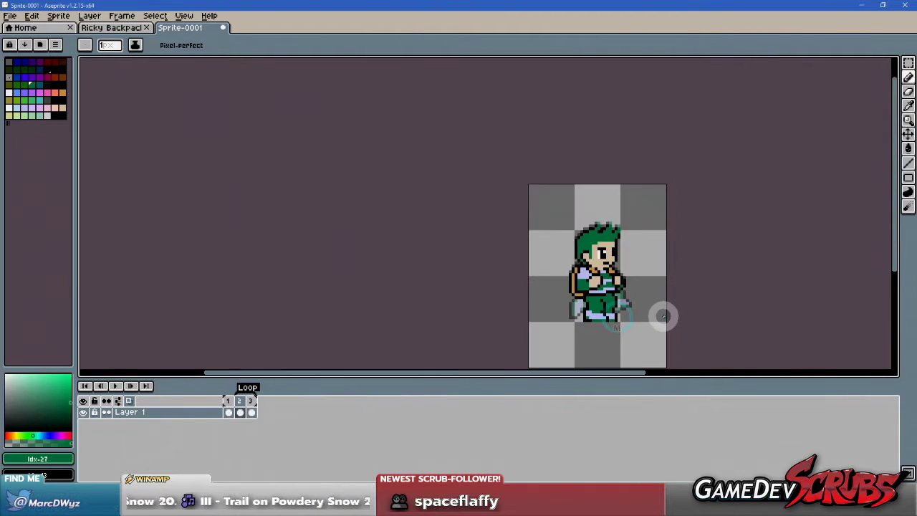
scroll(657, 308, up, 2)
drag(657, 307, 607, 310)
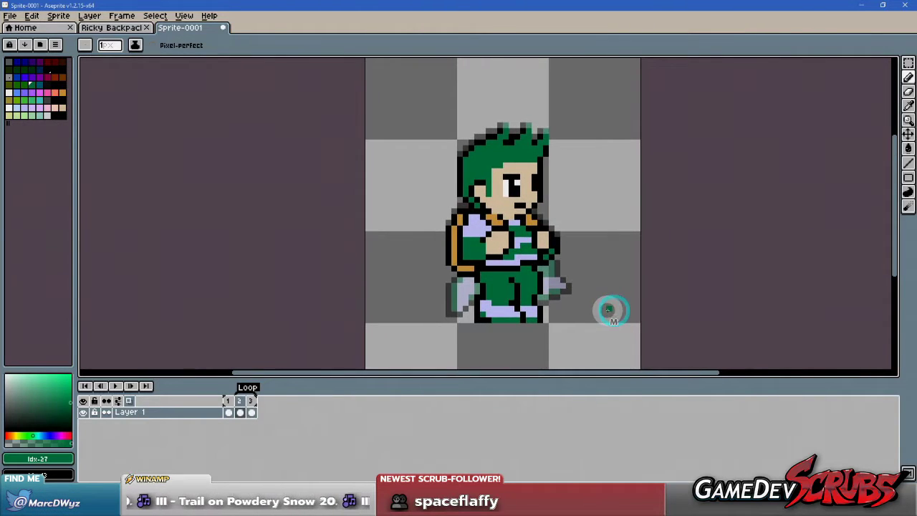
click(119, 386)
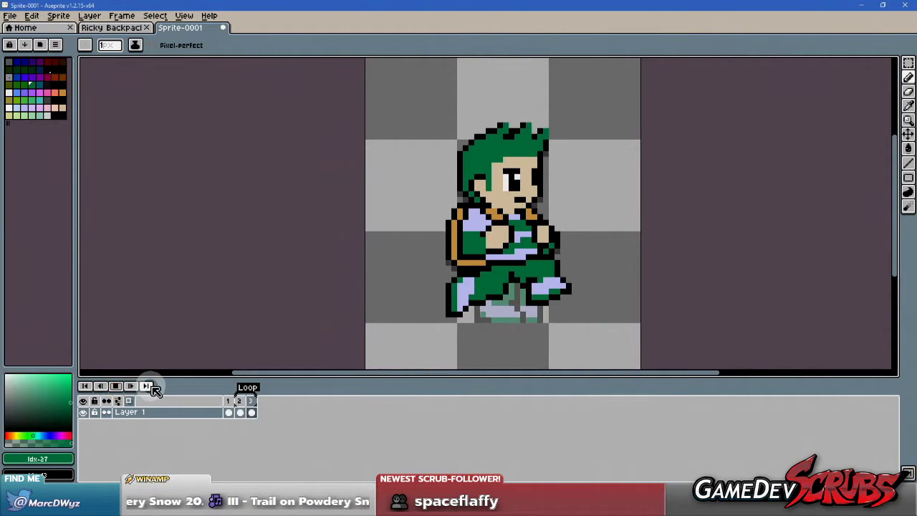
drag(213, 289, 215, 281)
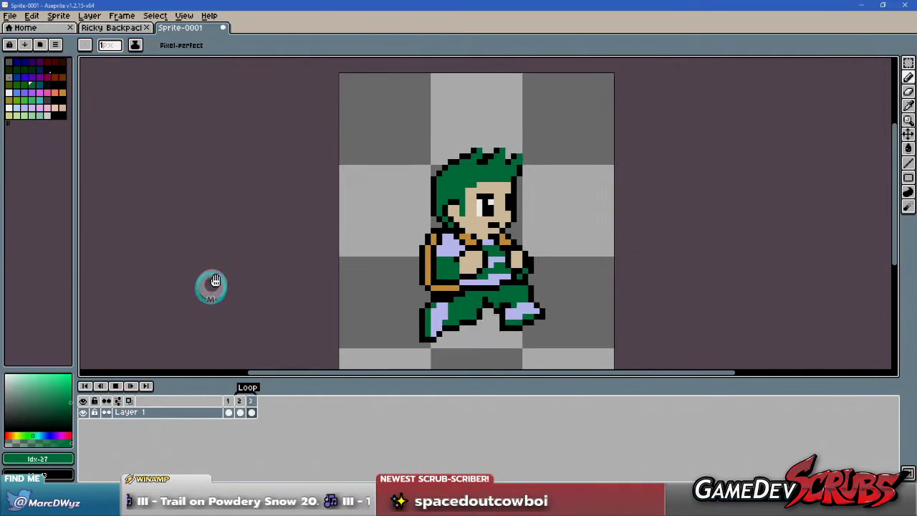
scroll(215, 281, down, 1)
drag(258, 250, 309, 246)
scroll(309, 245, up, 1)
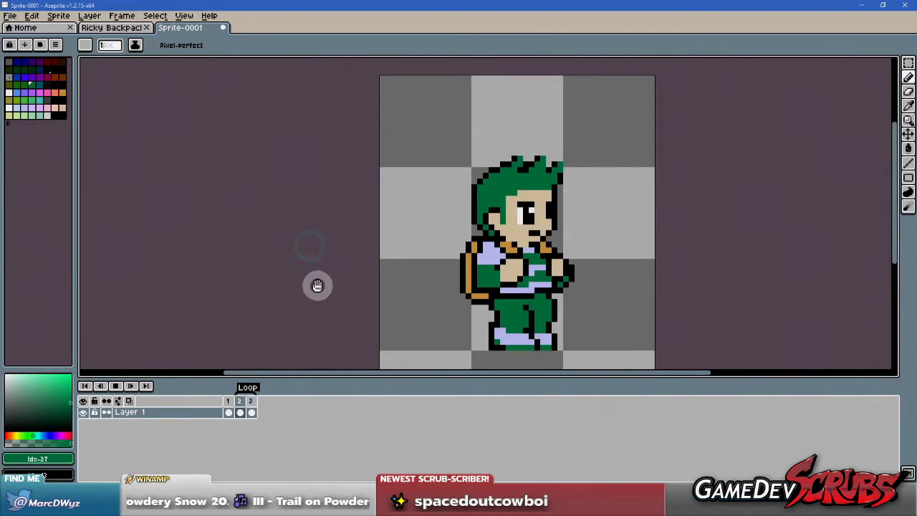
drag(317, 285, 301, 272)
scroll(333, 248, down, 1)
scroll(381, 275, up, 1)
scroll(285, 262, down, 1)
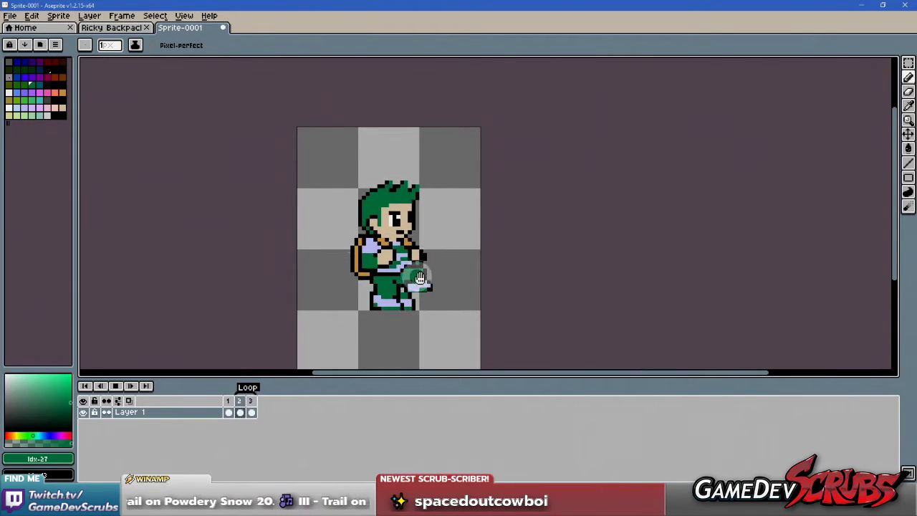
scroll(439, 282, down, 2)
scroll(441, 286, up, 4)
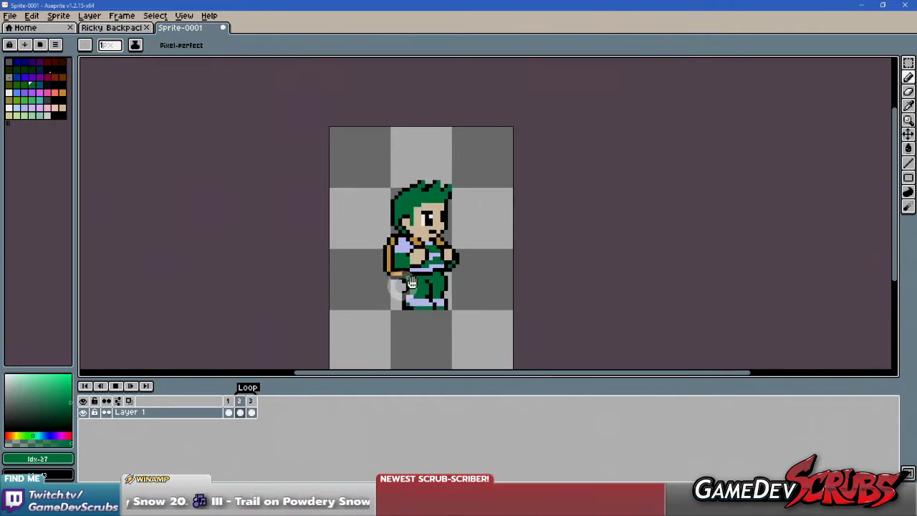
scroll(497, 284, down, 2)
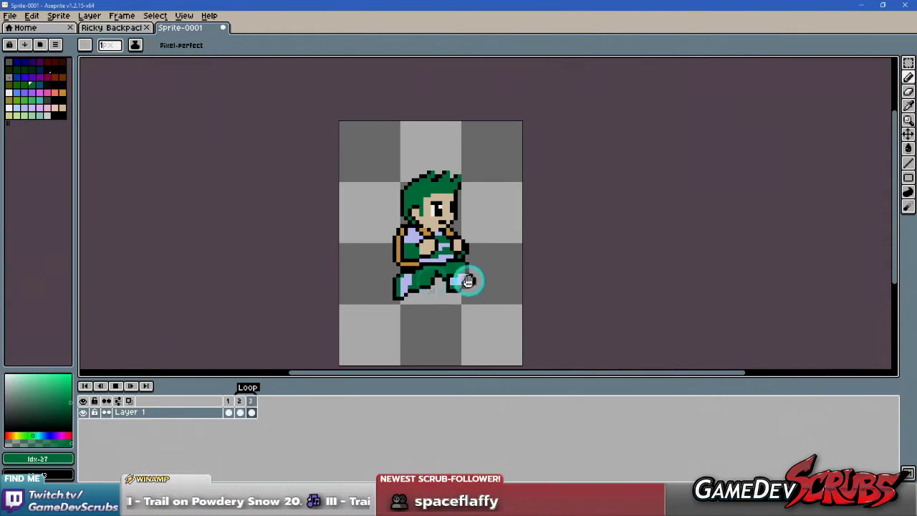
scroll(467, 280, up, 1)
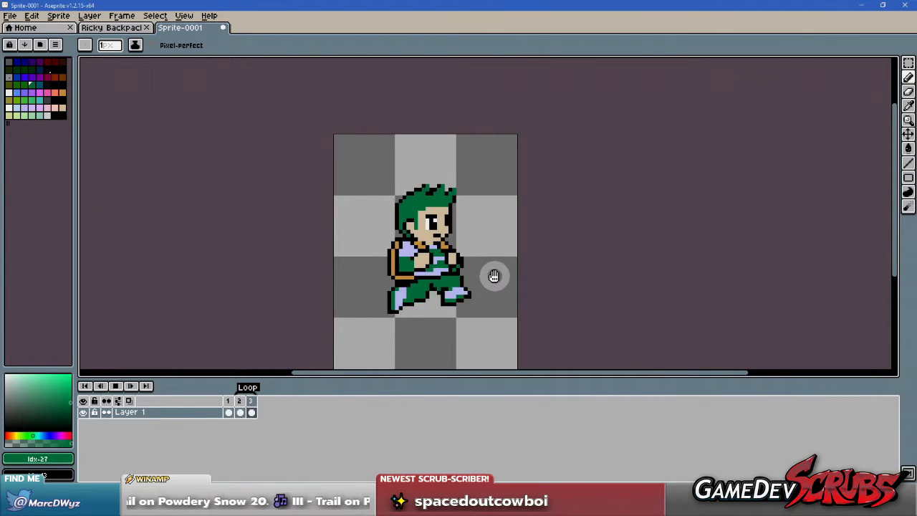
drag(492, 274, 342, 249)
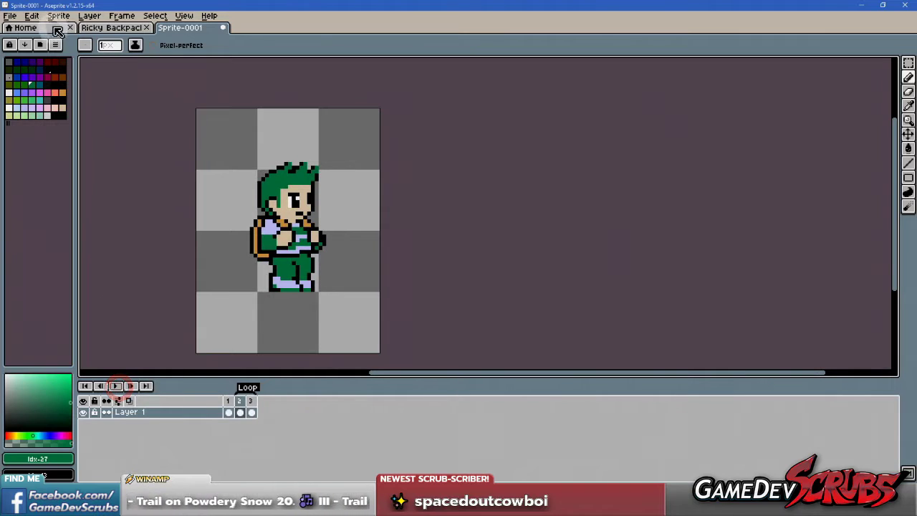
- Widen the canvas to 88 px by adding 40 px on its right side
click(32, 17)
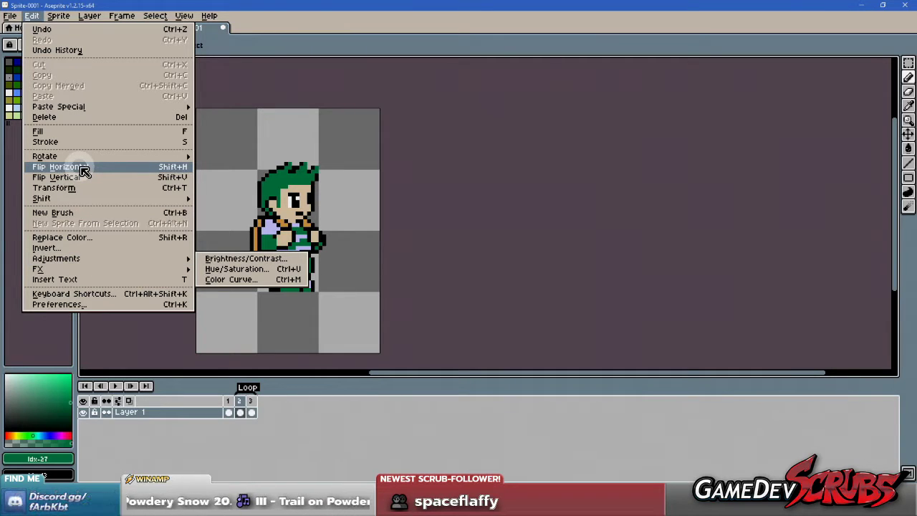
mouse_move(70, 23)
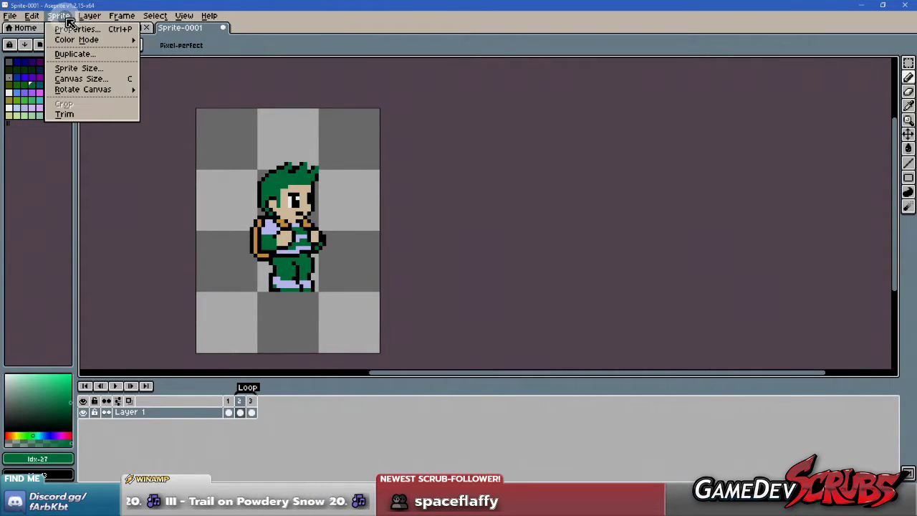
click(80, 79)
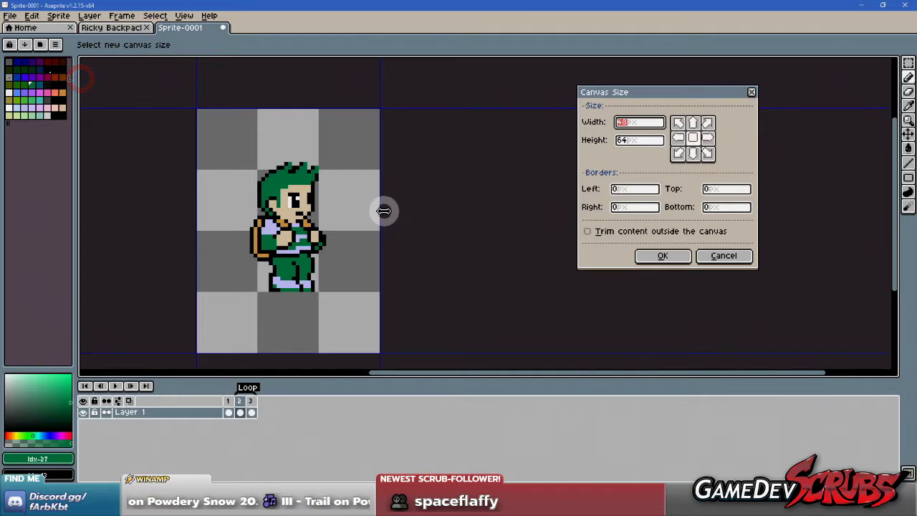
drag(384, 211, 533, 216)
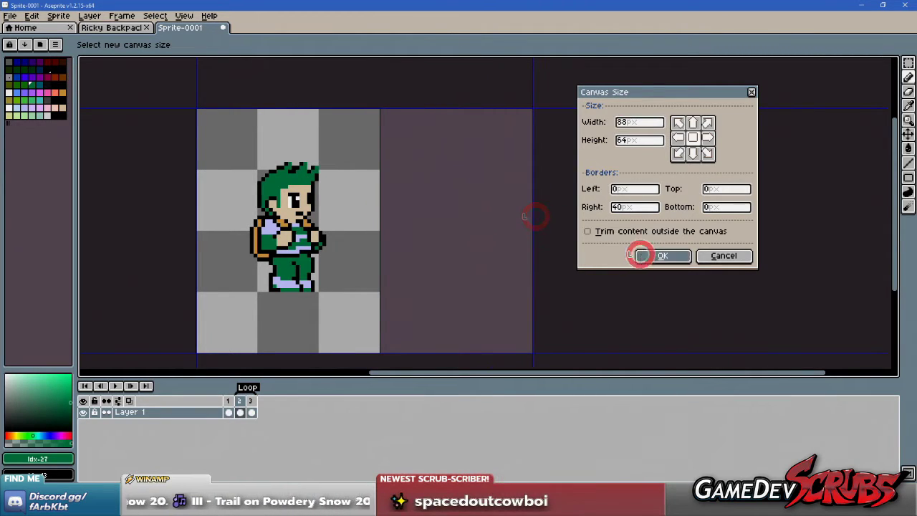
click(642, 256)
drag(399, 248, 538, 247)
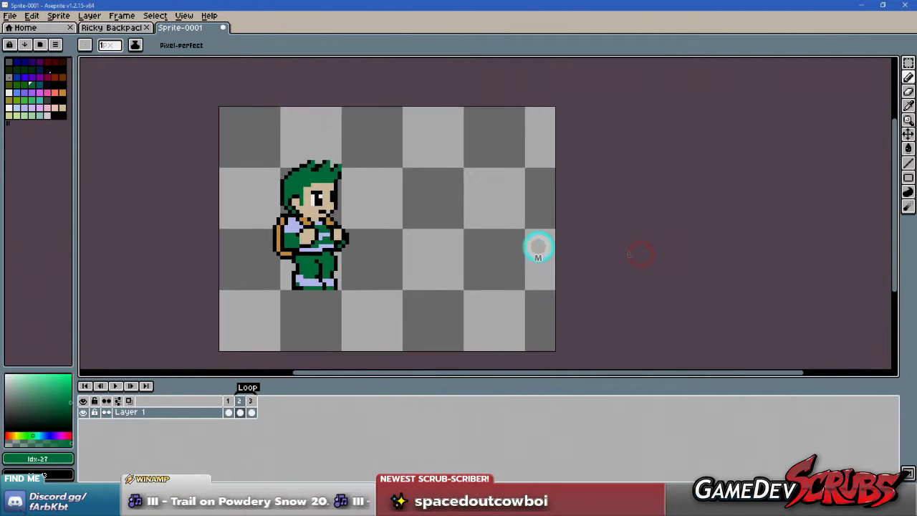
- Reduce the canvas width to 80 px by removing 8 px from its right side, and select the frame 2 cel
click(58, 15)
click(79, 79)
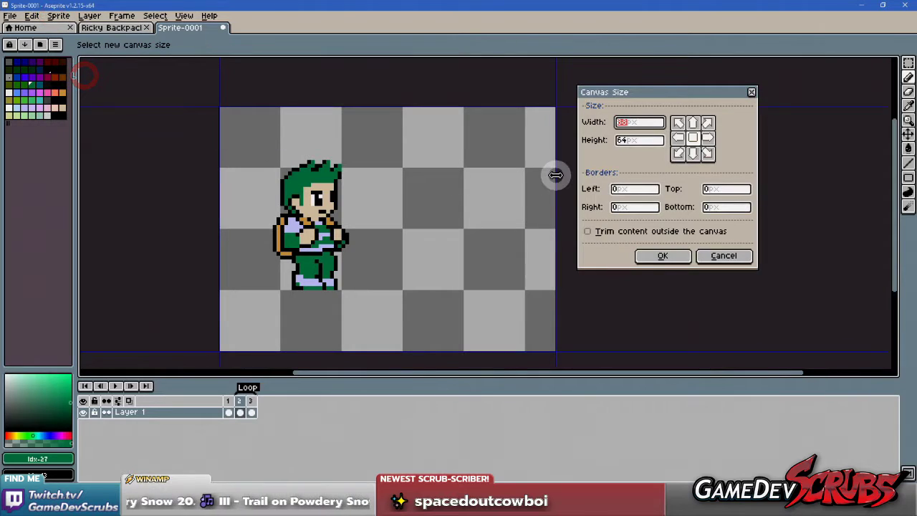
drag(556, 174, 525, 179)
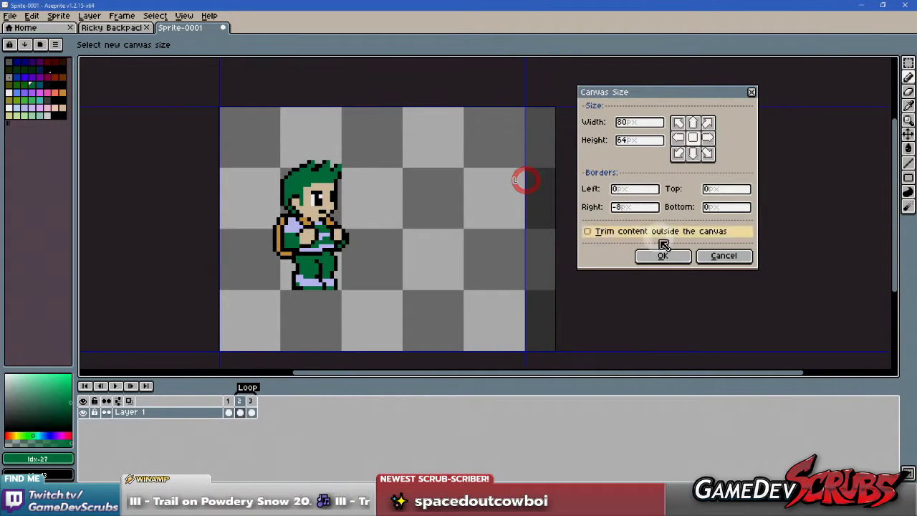
click(660, 258)
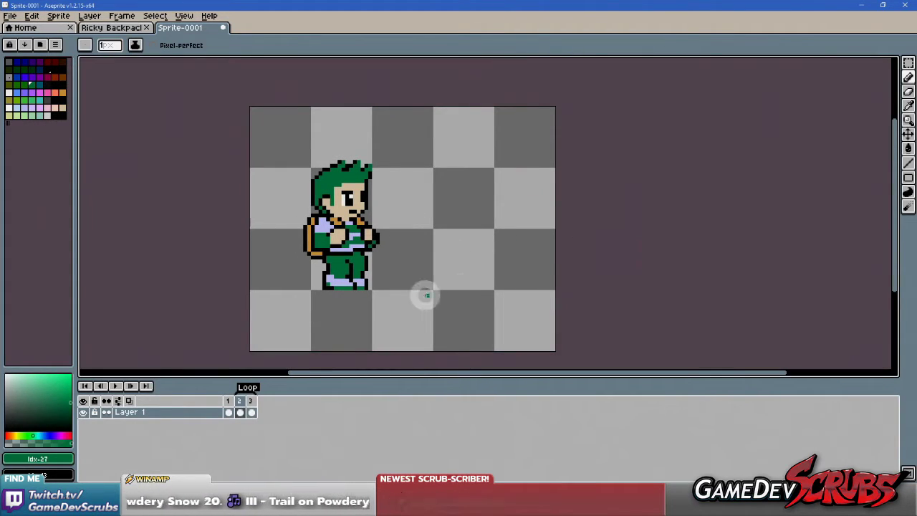
click(241, 413)
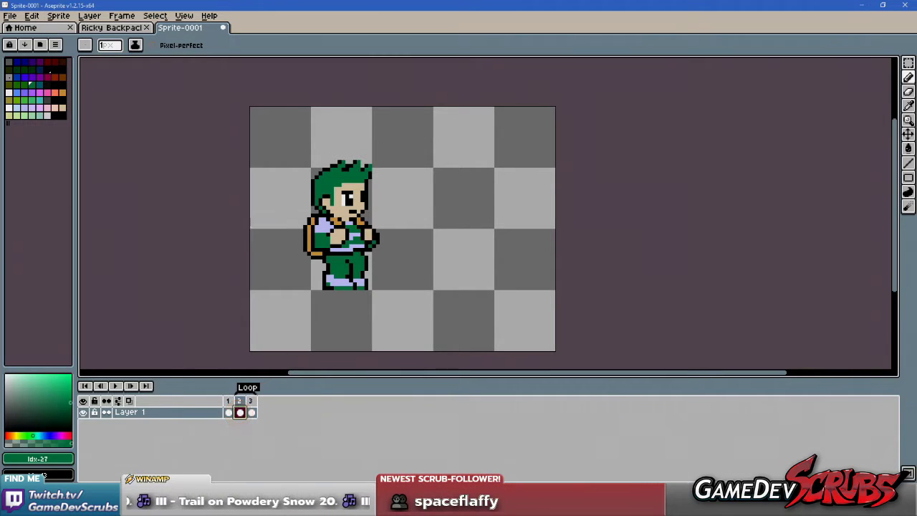
- Switch to Paint Shop Pro and mirror the standing Mario sprite horizontally within a rectangular selection
key(alt+Tab)
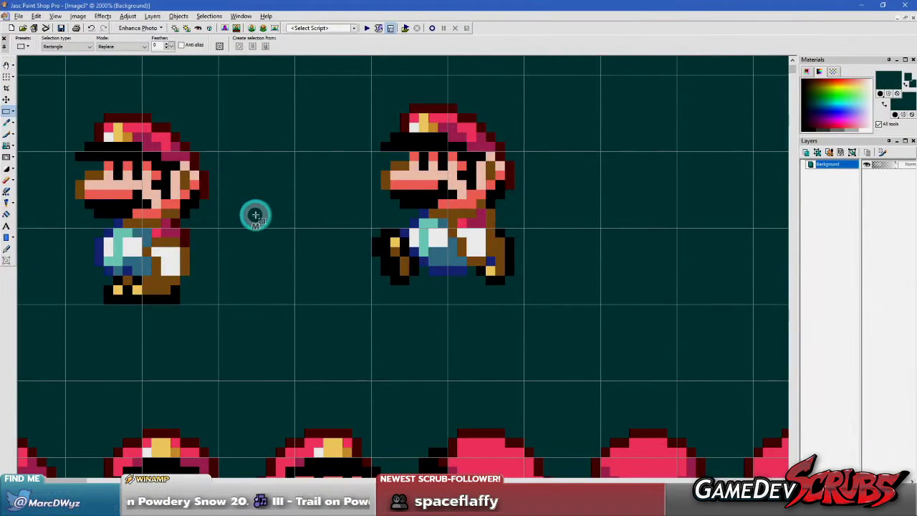
drag(57, 97, 221, 306)
key(ctrl+m)
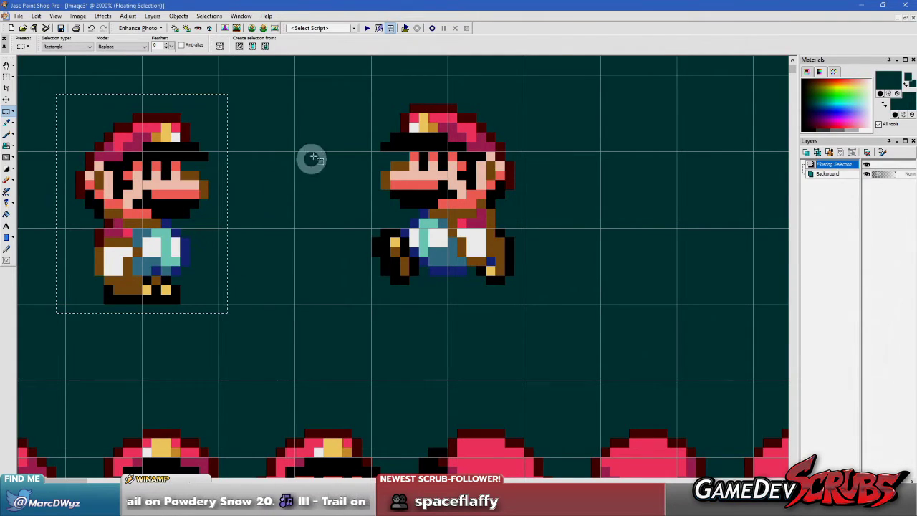
- Mirror the running Mario sprite horizontally within a rectangular selection
drag(362, 101, 576, 342)
key(ctrl+m)
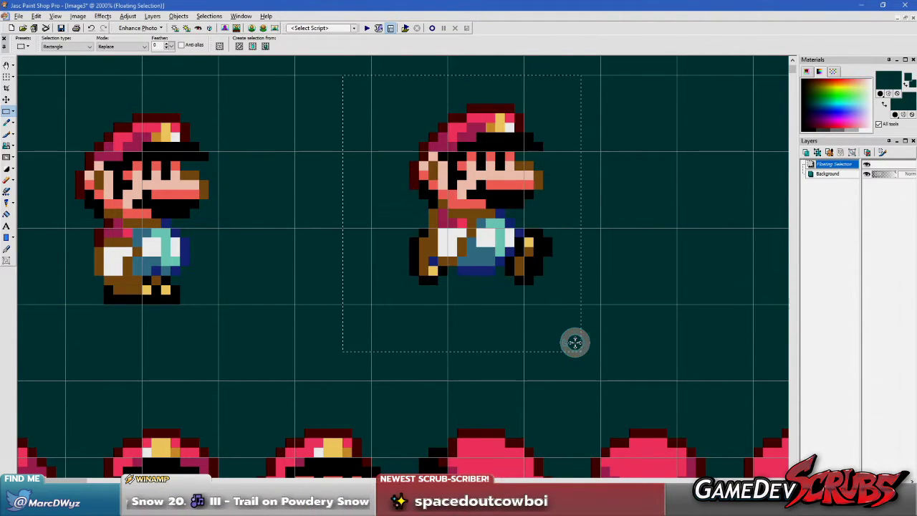
- Copy the standing Mario sprite, switch to Aseprite, and paste it into frame 2 to the right of the green-haired character at foot level
drag(66, 85, 225, 314)
key(alt+Tab)
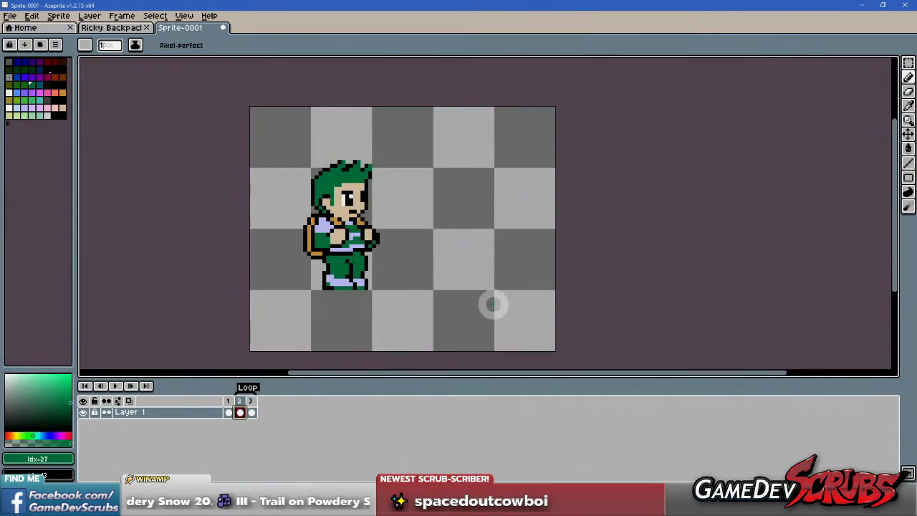
key(ctrl+v)
mouse_move(480, 296)
mouse_down()
mouse_move(435, 222)
mouse_move(511, 249)
mouse_move(496, 250)
mouse_move(492, 280)
mouse_move(488, 263)
mouse_up()
scroll(475, 252, up, 1)
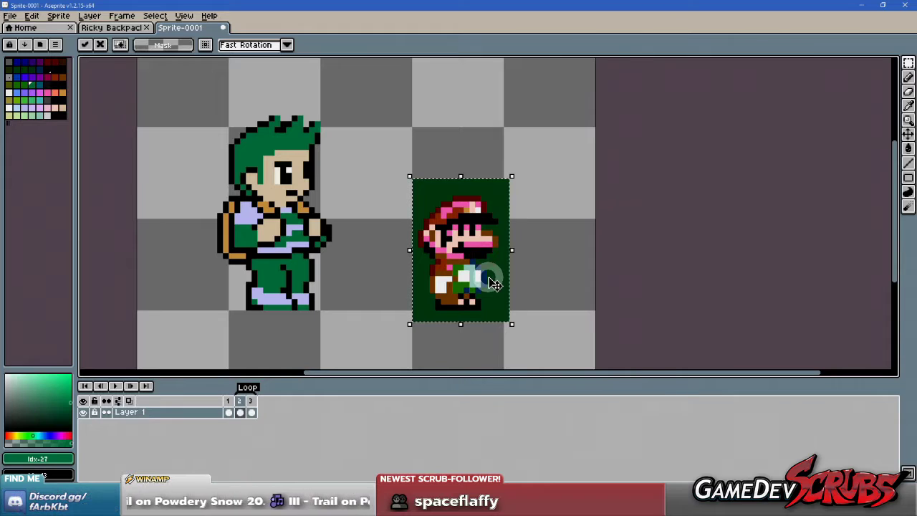
click(294, 172)
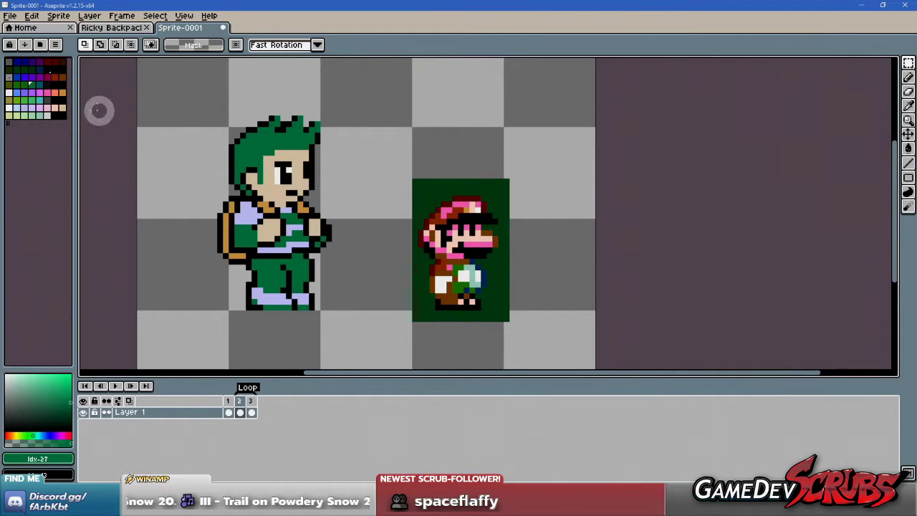
- Remove the dark green background around the standing Mario in frame 2 using the Magic Wand
drag(908, 63, 888, 62)
click(430, 191)
key(Delete)
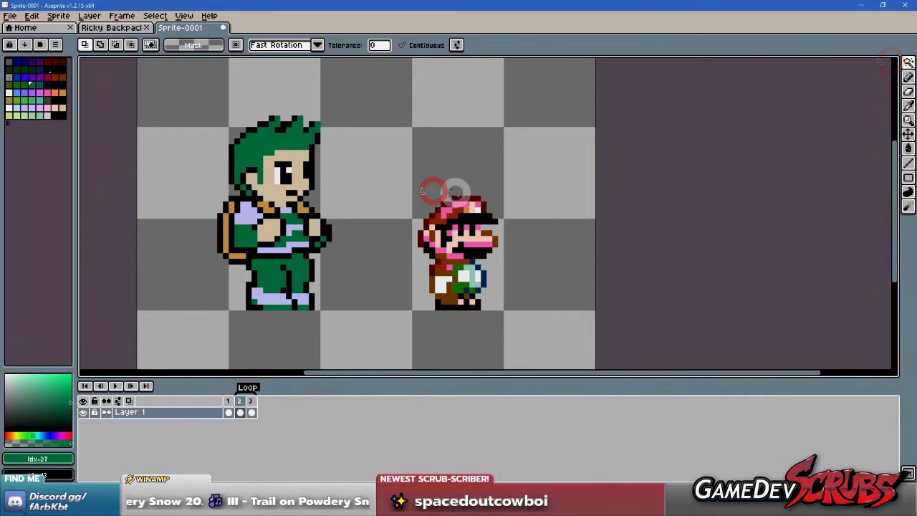
- Copy the running Mario sprite from Paint Shop Pro into frame 3 in Aseprite, placing it to the right of the green-haired character
click(251, 402)
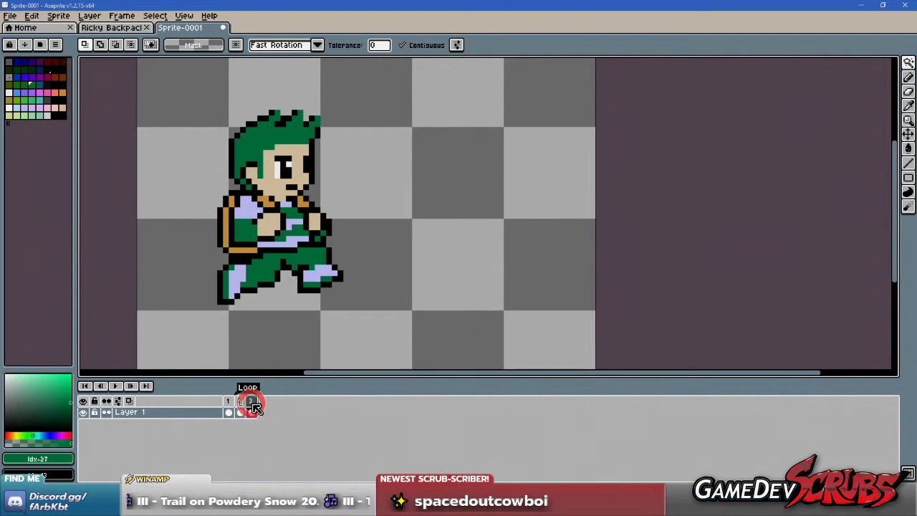
key(alt+Tab)
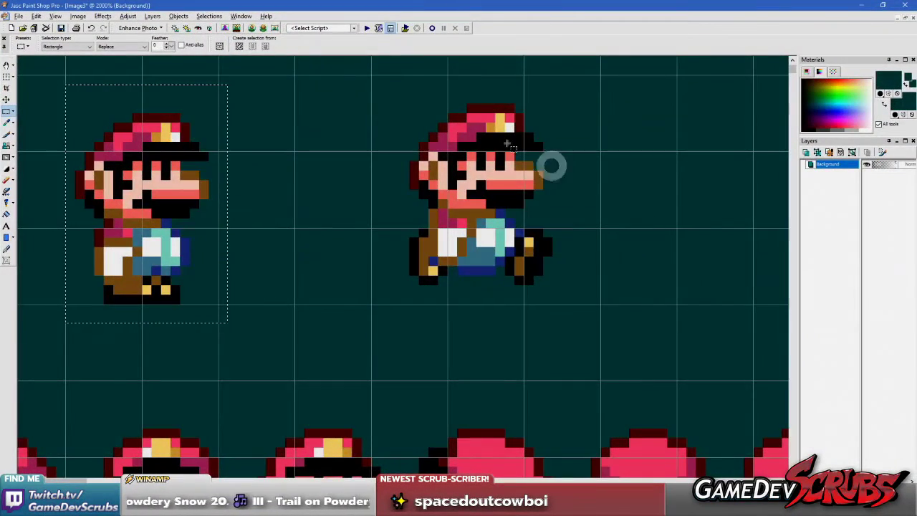
drag(393, 88, 564, 301)
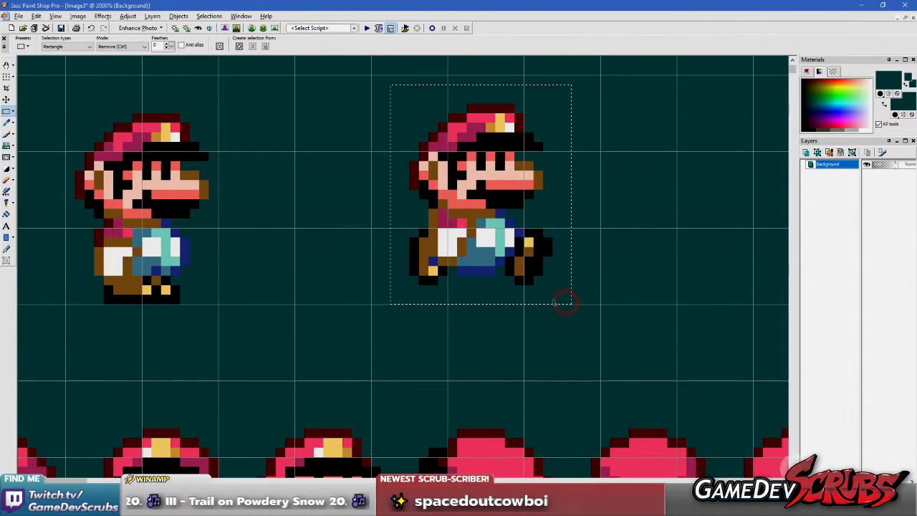
key(ctrl+c)
key(alt+Tab)
key(ctrl+v)
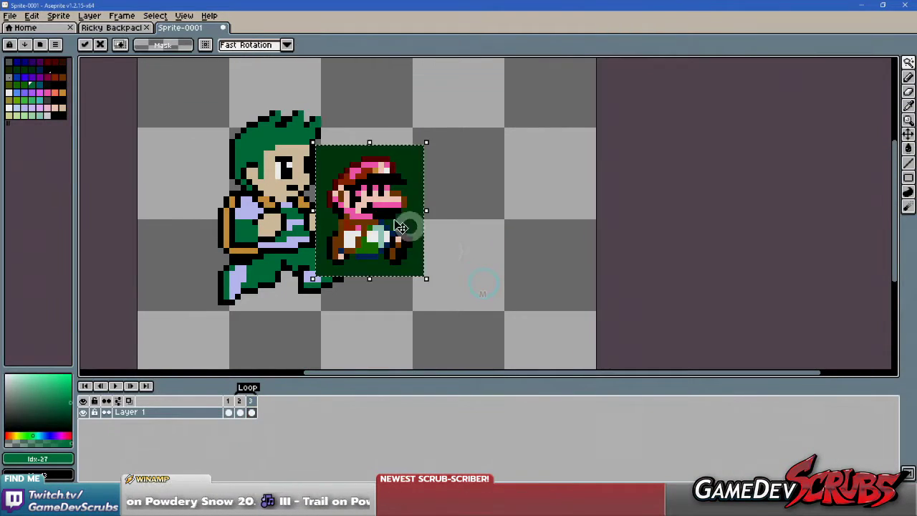
drag(405, 222, 479, 260)
click(547, 246)
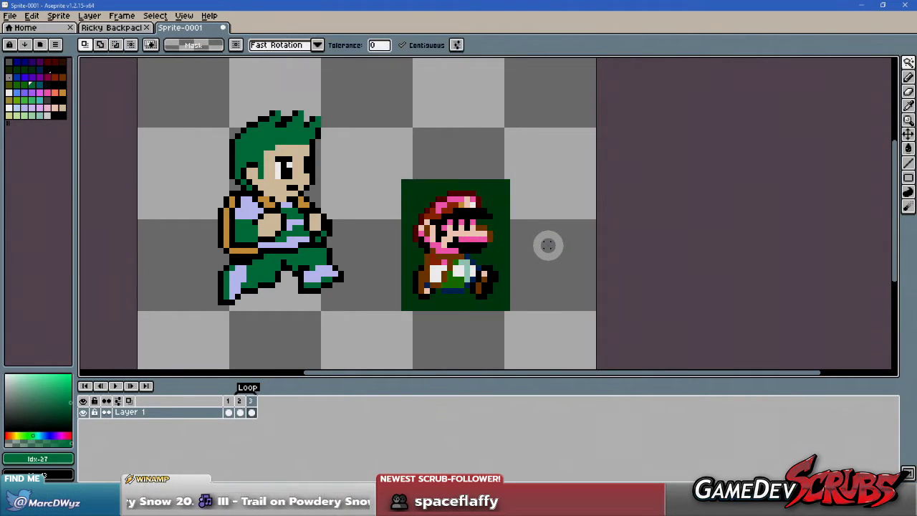
- Remove the dark green background around the running Mario in frame 3
click(404, 179)
click(526, 311)
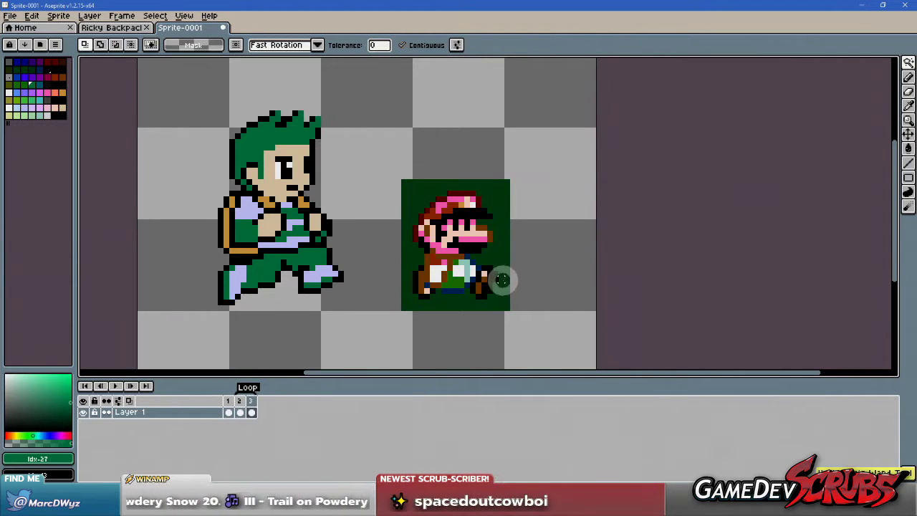
click(502, 247)
key(Delete)
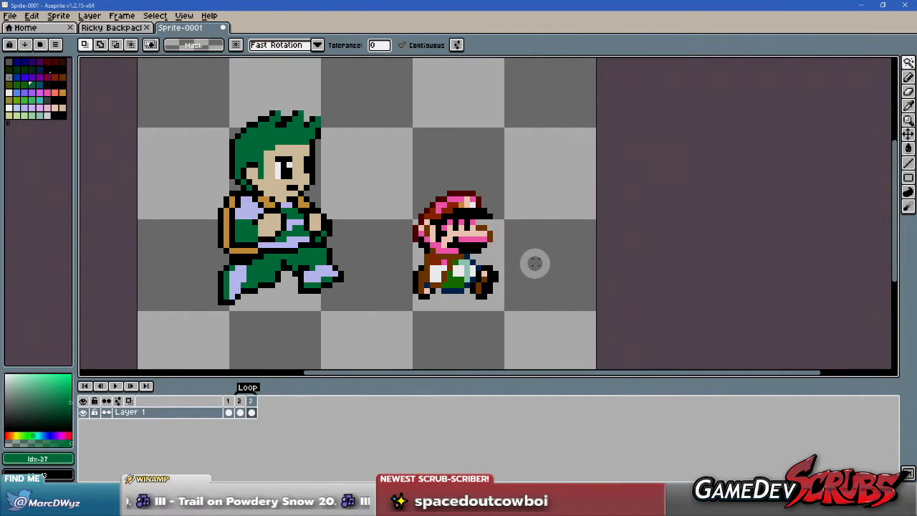
- Select the running Mario in frame 3 with a rectangular marquee and shift it about 1 px to the right
key(v)
drag(459, 263, 461, 264)
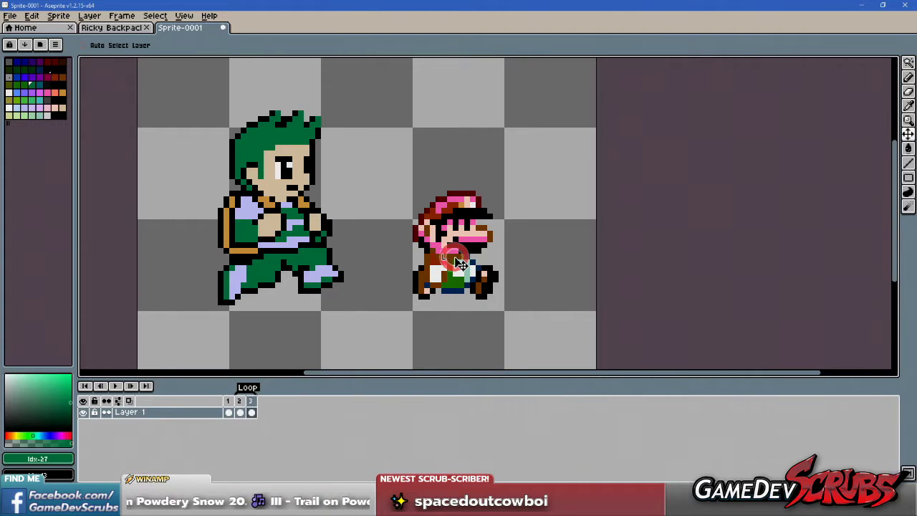
key(m)
drag(387, 162, 536, 319)
drag(464, 280, 469, 279)
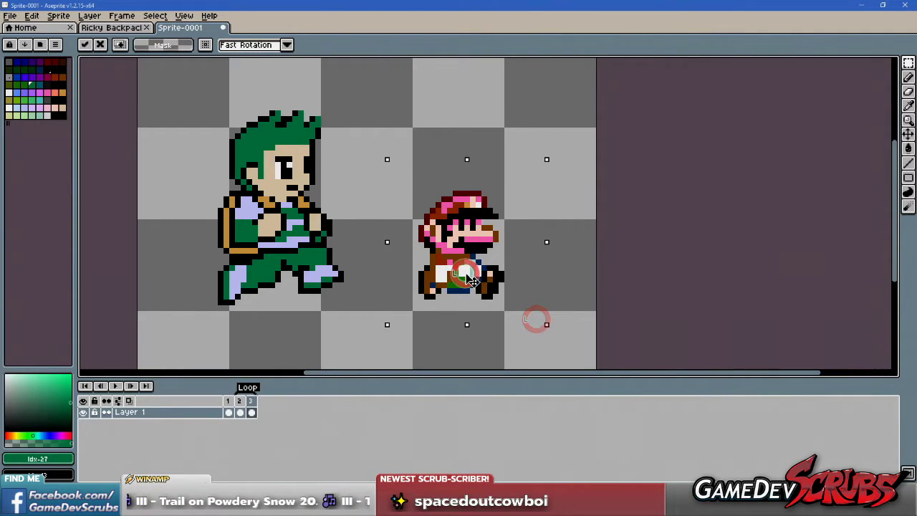
- Alternate between frames 2 and 3 to compare the alignment and motion of both characters
click(239, 403)
click(250, 403)
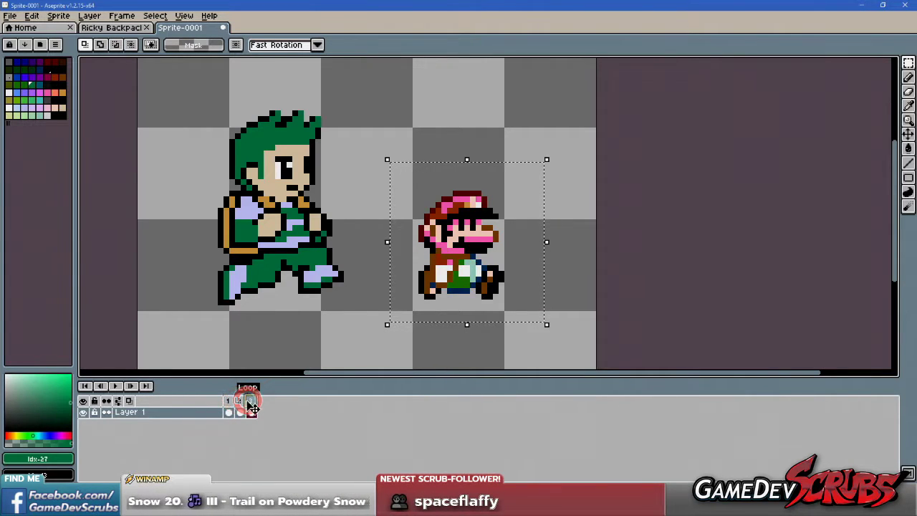
click(240, 403)
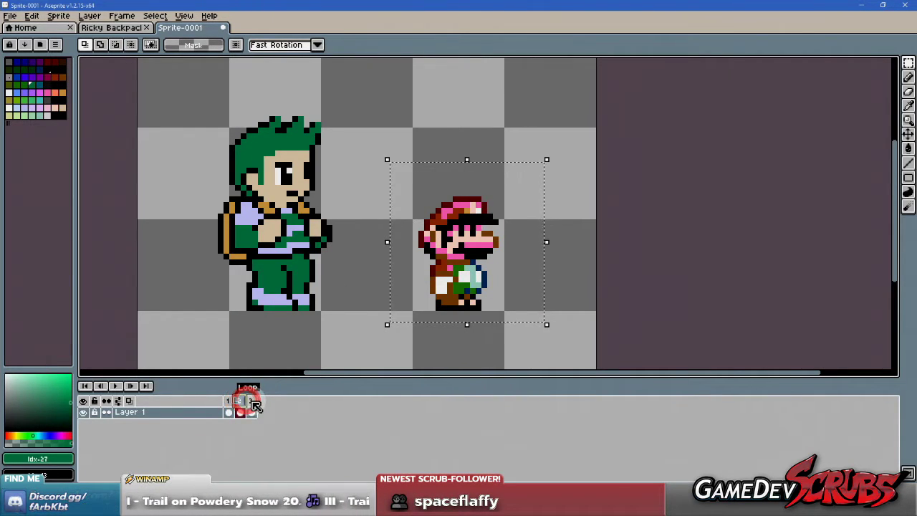
click(251, 404)
click(240, 403)
click(251, 403)
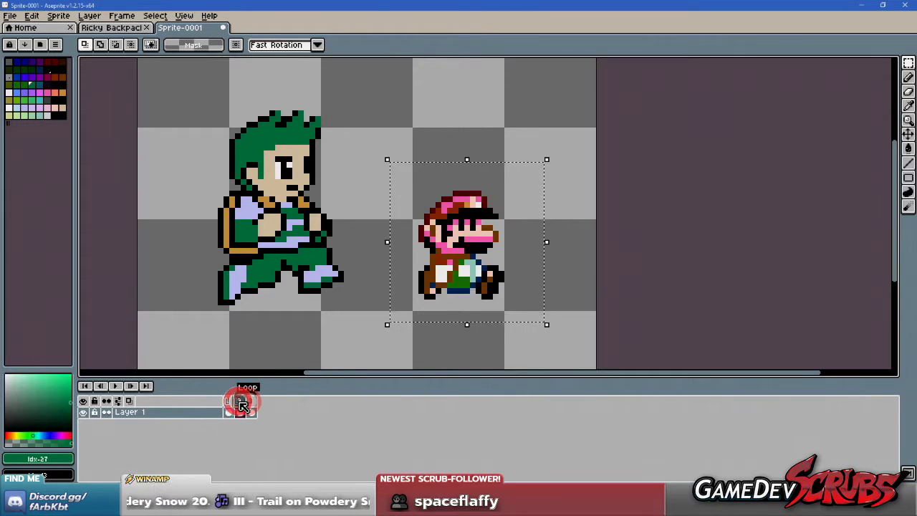
click(241, 402)
- Clear the selection, then play and stop the loop to compare the green-haired character's run with Mario's
scroll(307, 311, down, 3)
scroll(339, 271, up, 1)
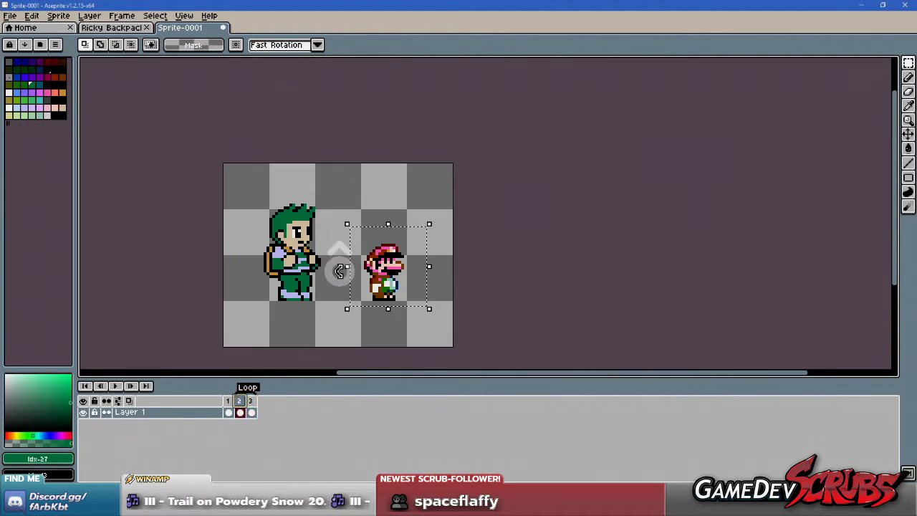
click(340, 271)
click(116, 385)
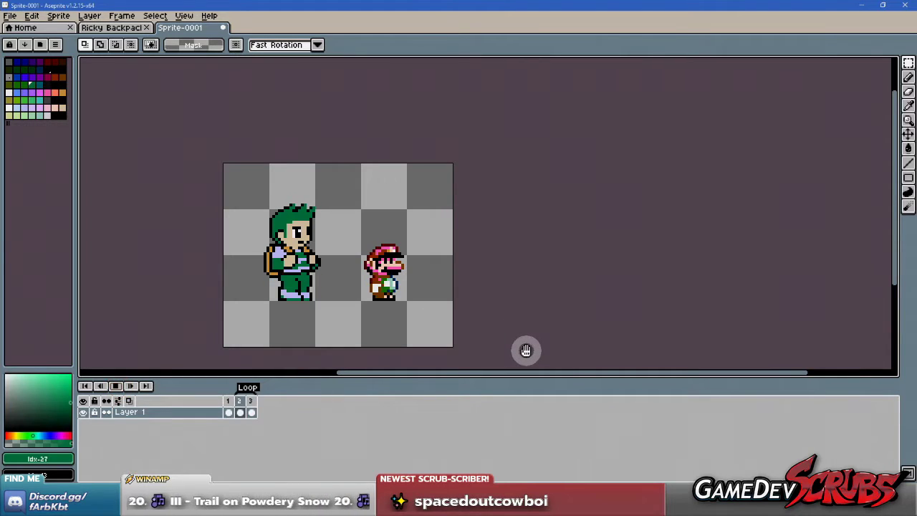
drag(526, 350, 539, 301)
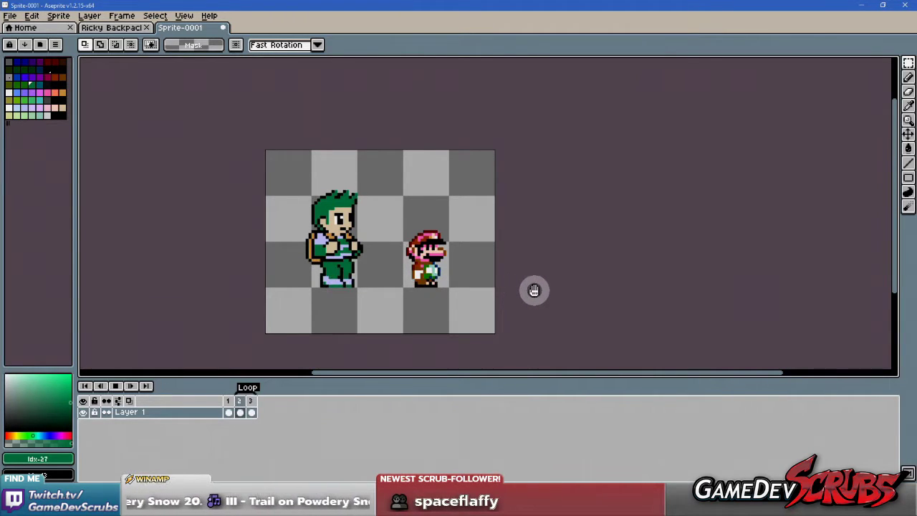
mouse_move(559, 293)
mouse_down()
mouse_move(575, 291)
mouse_move(553, 290)
mouse_up()
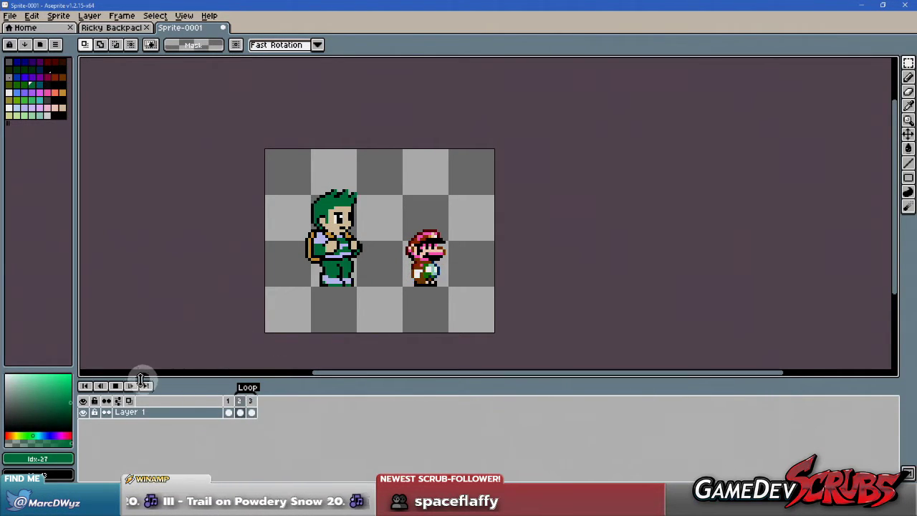
click(115, 386)
- Save the sprite as "Ricky Run 2frame" in the Raw Resources folder
click(10, 15)
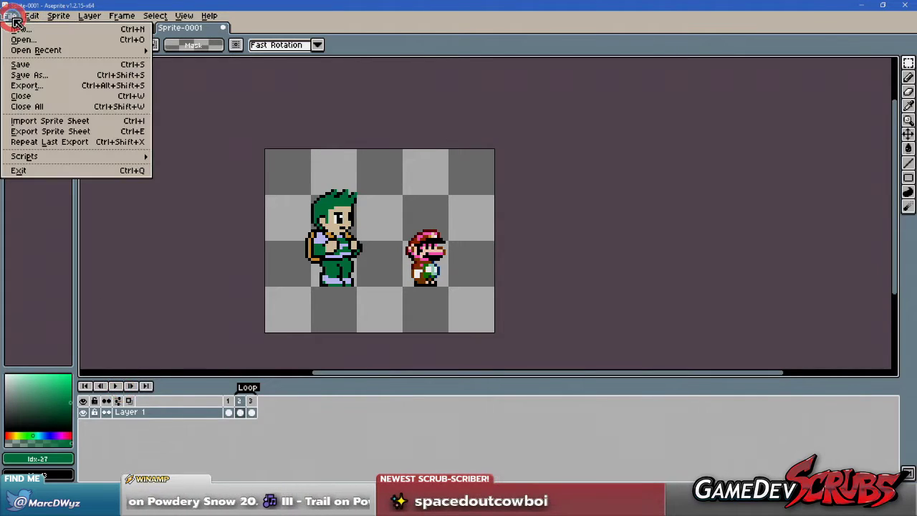
click(22, 74)
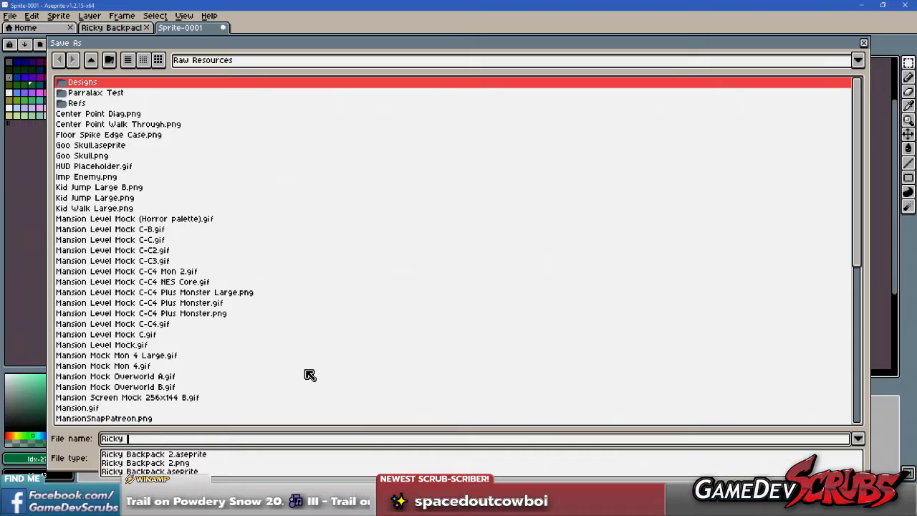
text(Run)
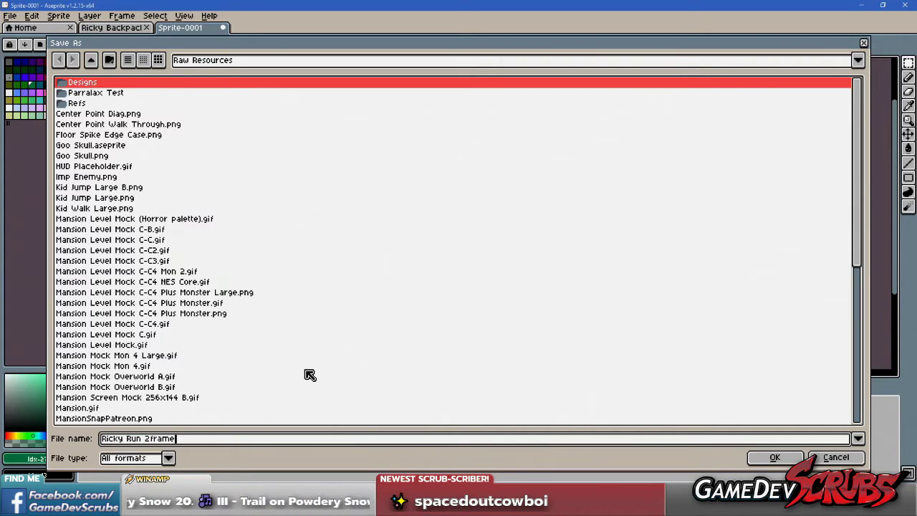
text( 2frame)
key(Return)
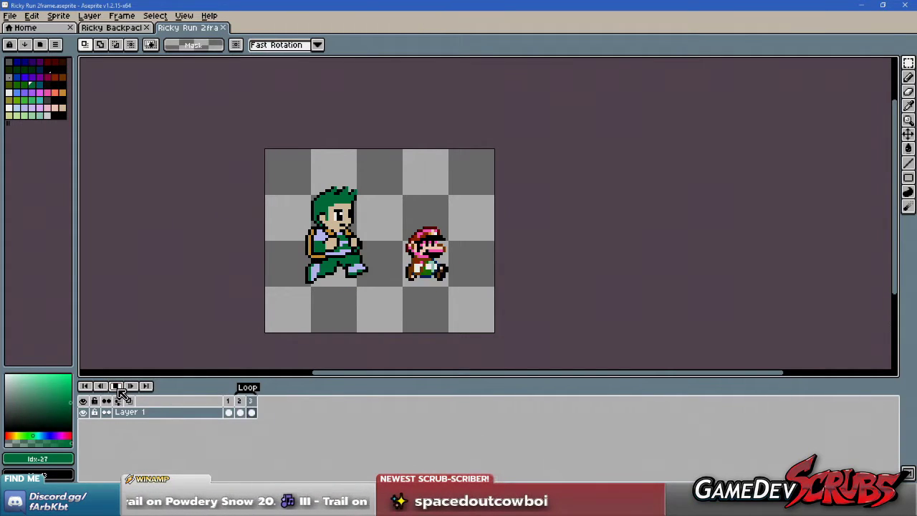
- Stop the animation playback, switch to the Unity editor and resume the paused game
click(118, 388)
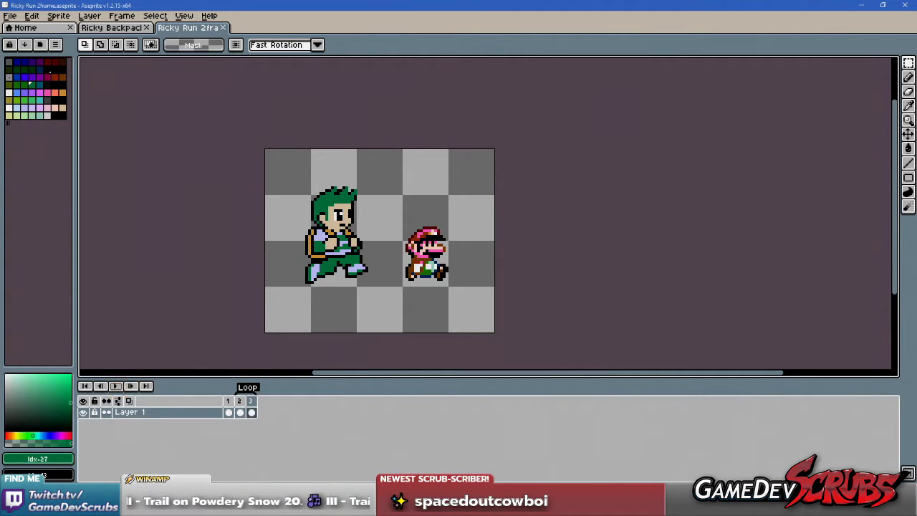
key(alt+Tab)
click(324, 448)
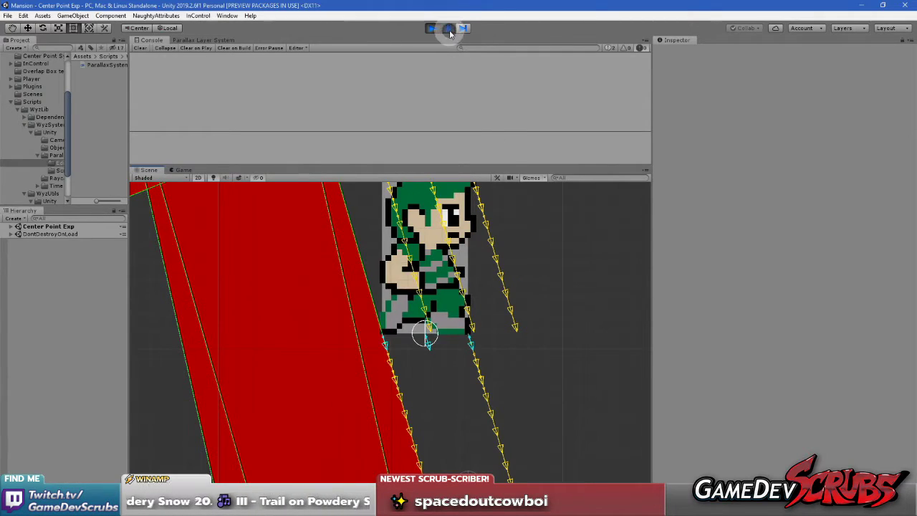
click(448, 28)
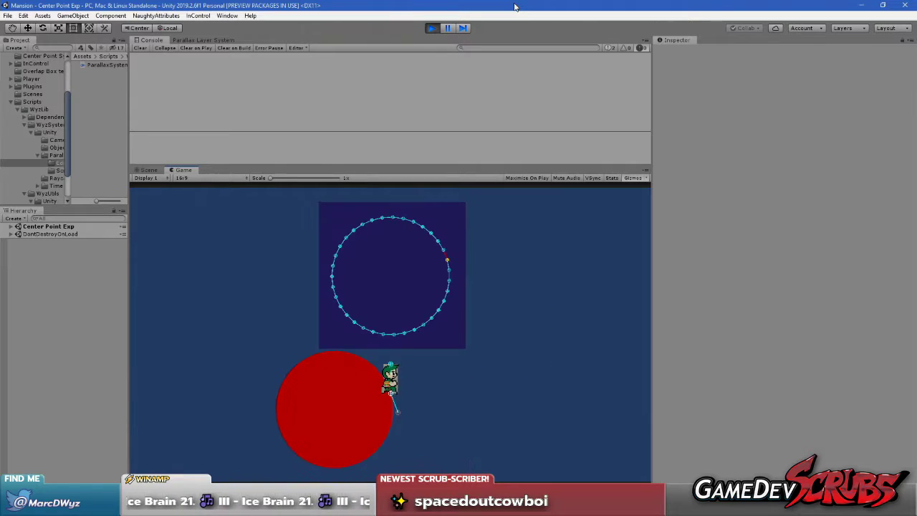
- Enable Rotate Body With Floor Angle on the Player in the Center Point Exp scene and return to the running game
click(18, 234)
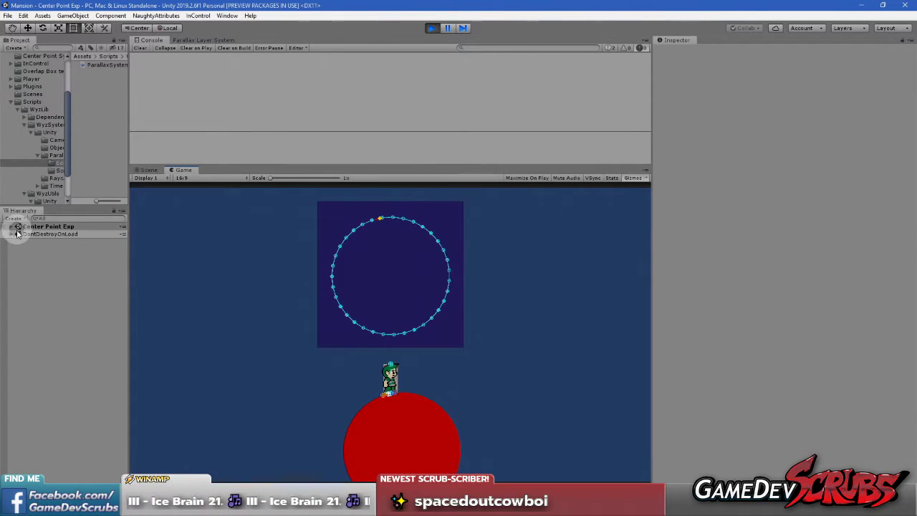
click(11, 226)
click(28, 242)
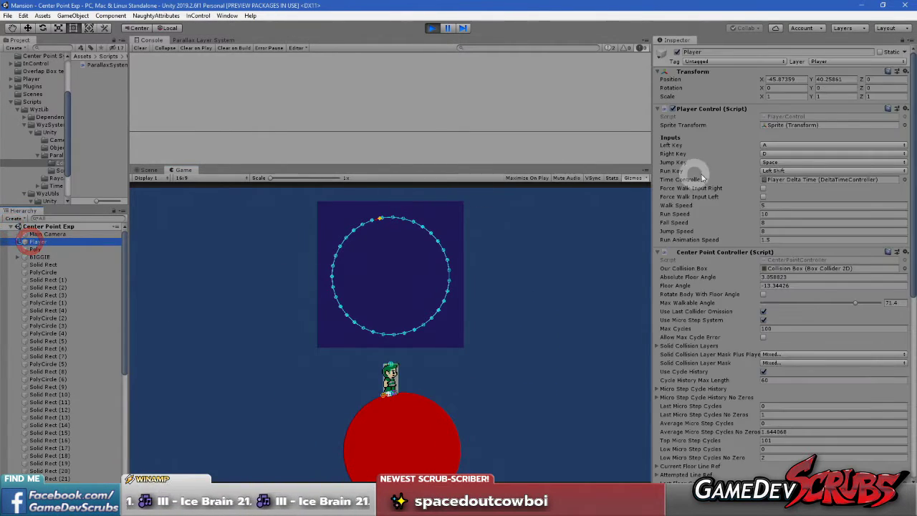
click(764, 294)
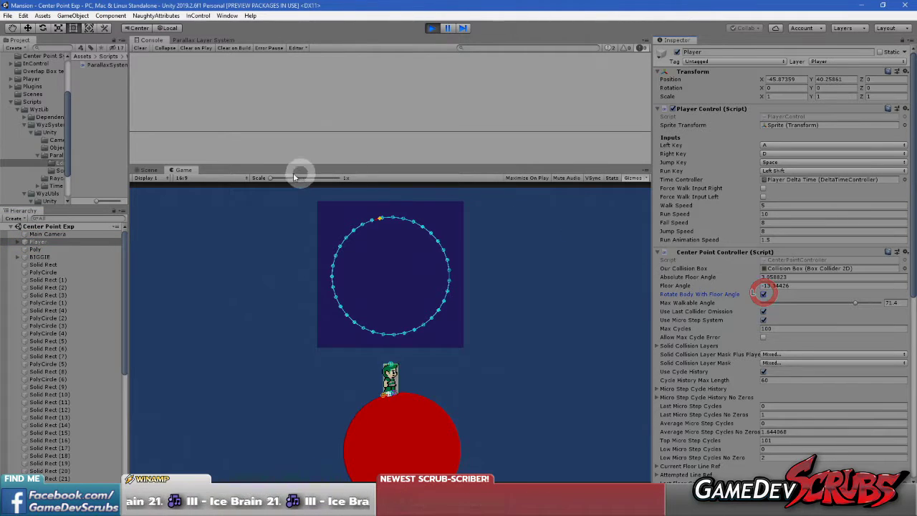
click(175, 170)
click(447, 266)
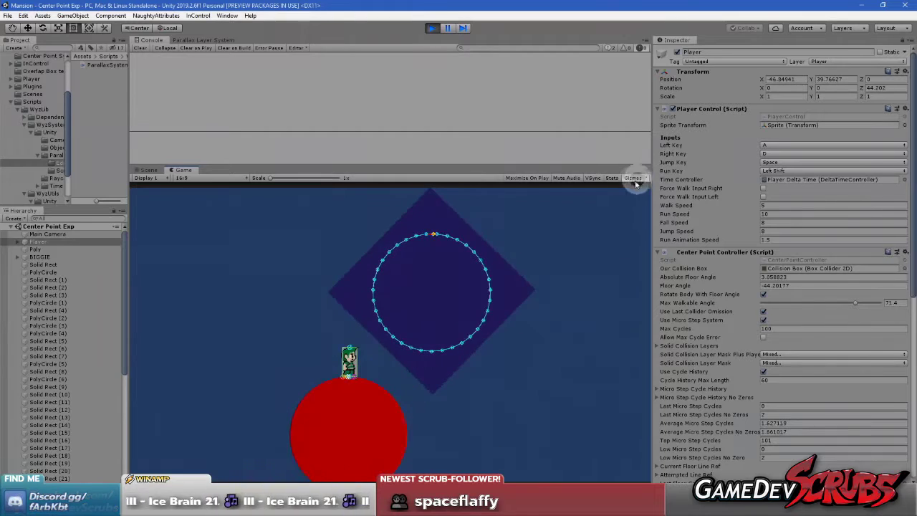
- Hide the Game view gizmos to watch the player move on the red circle, and turn the gizmos back on
click(632, 177)
click(543, 245)
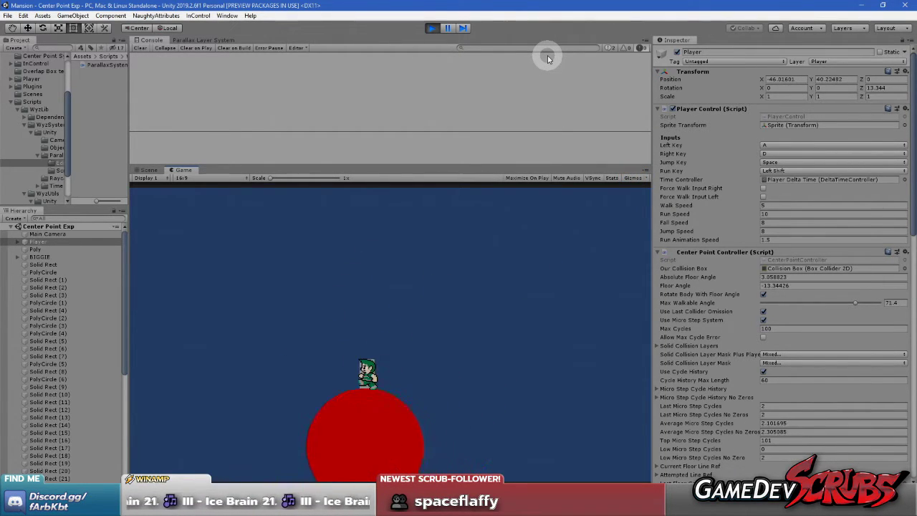
click(634, 178)
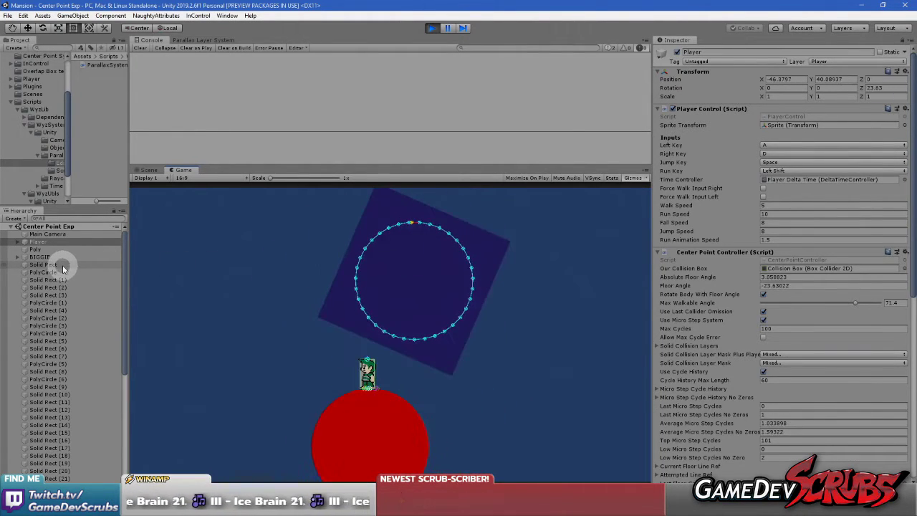
- Show the Scene view and frame the Player to watch it rotate with the slope on the red circle
click(147, 171)
scroll(333, 336, down, 10)
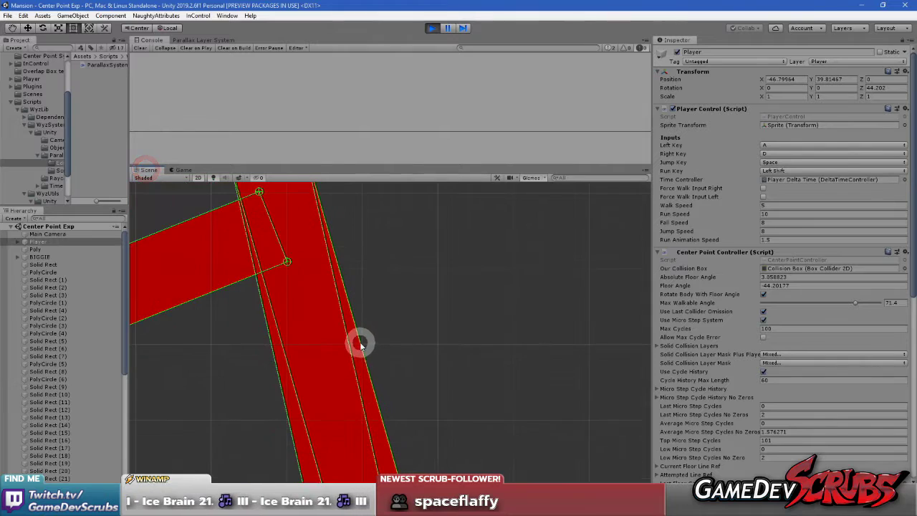
double_click(34, 242)
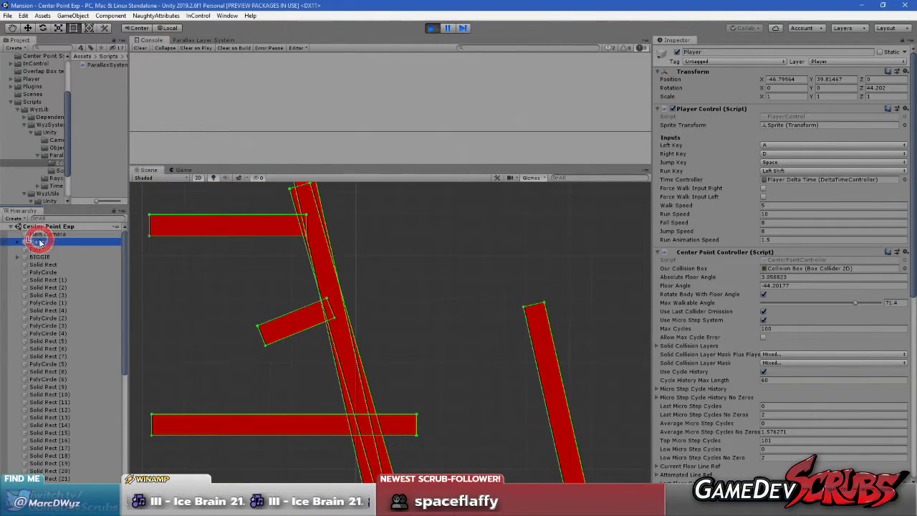
drag(502, 425, 284, 297)
scroll(285, 297, down, 6)
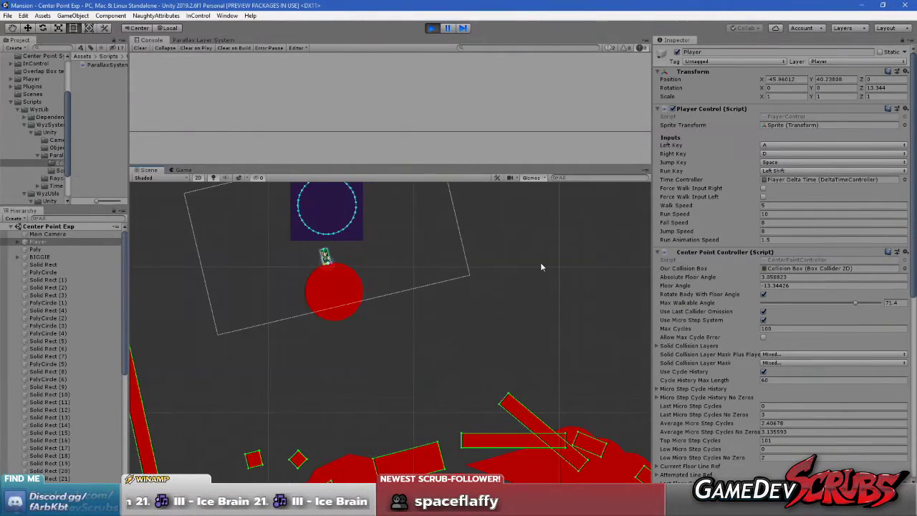
- End the game's play mode and switch to Aseprite with the Ricky Run 2frame sprite
click(431, 28)
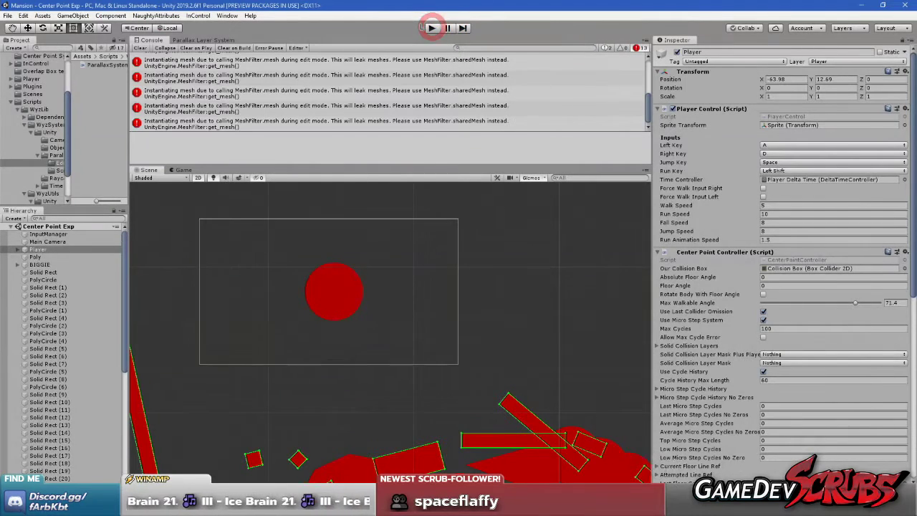
key(alt+Tab)
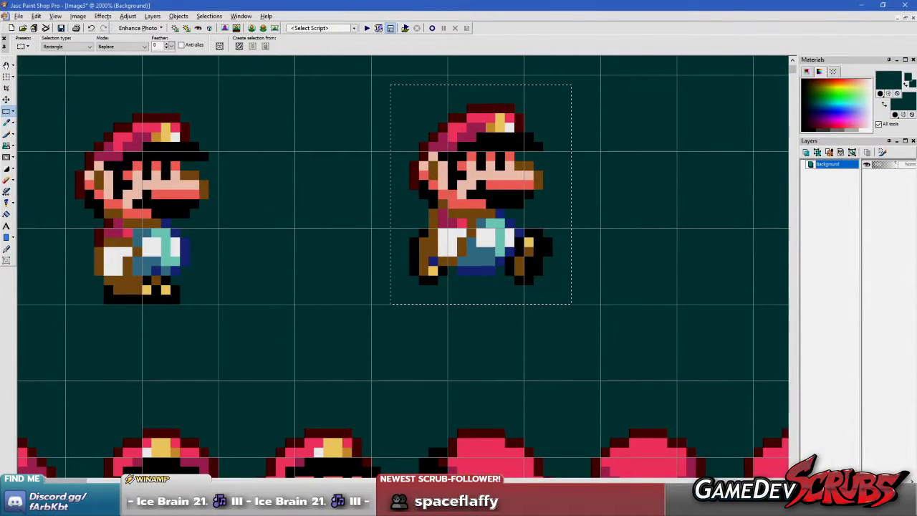
key(alt+Tab)
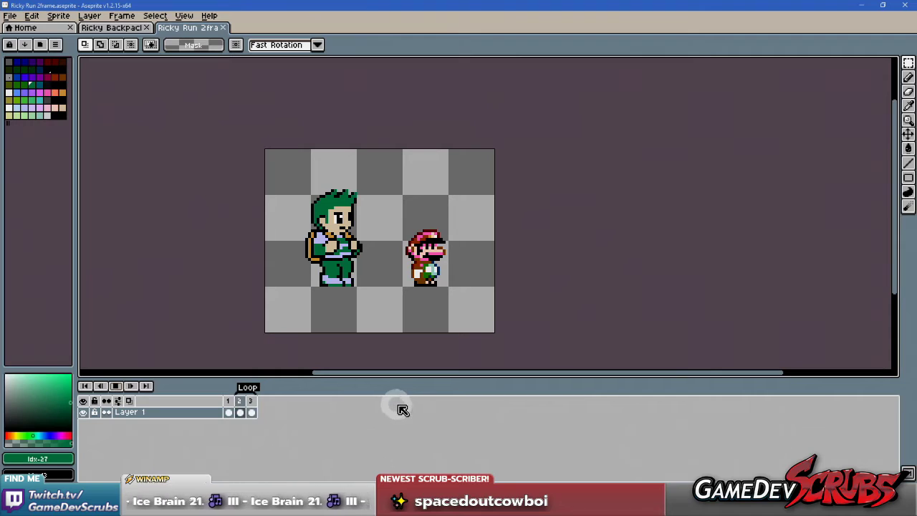
- Watch the green-haired character's run loop beside Mario's, stop the playback and examine frames 1 and 2
scroll(389, 285, up, 1)
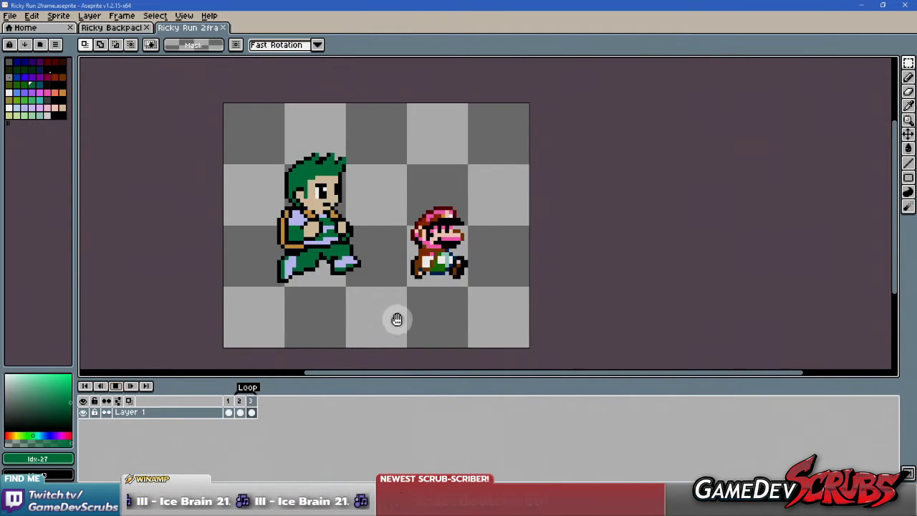
drag(401, 319, 389, 322)
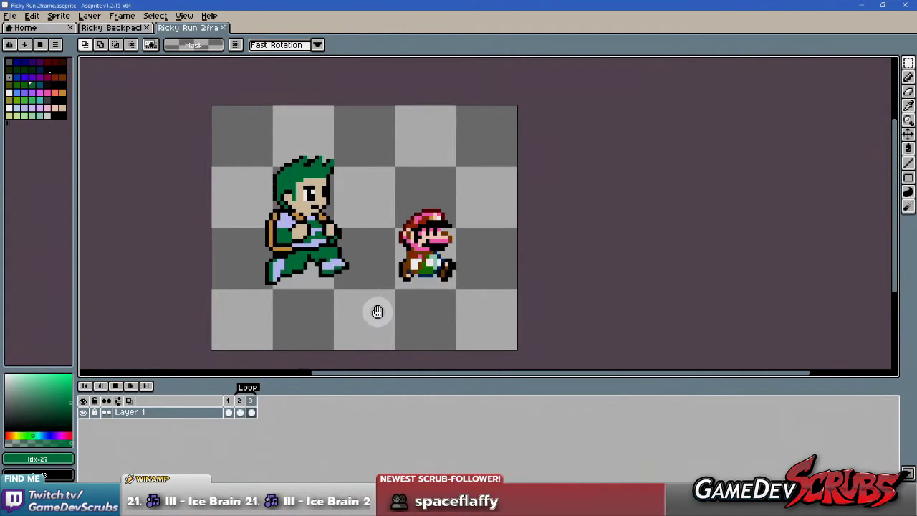
click(371, 309)
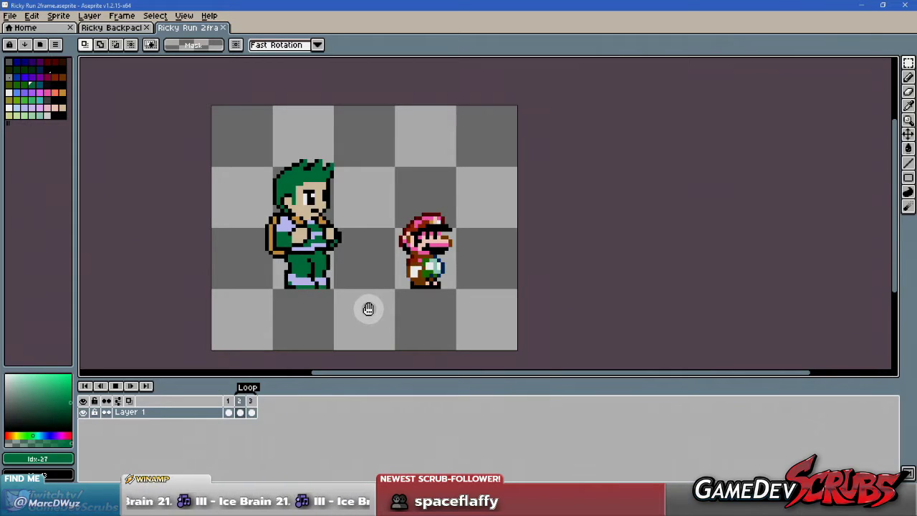
click(115, 387)
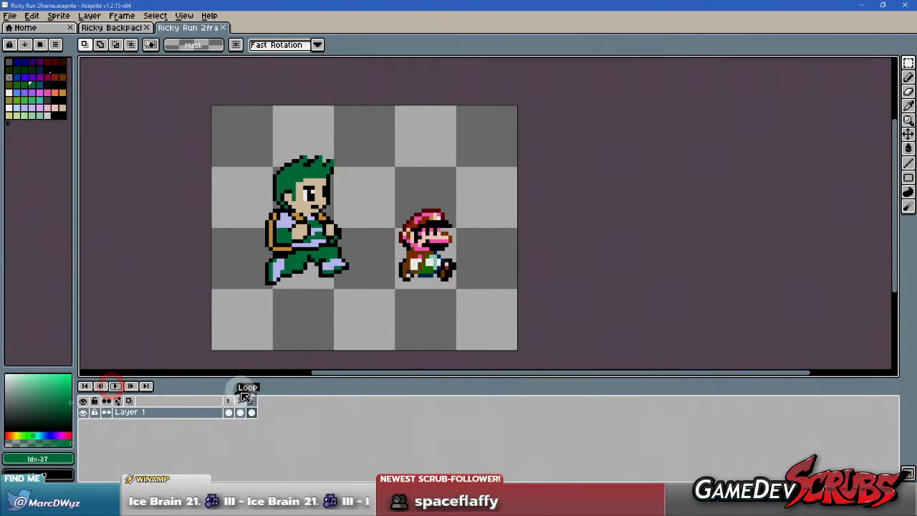
click(233, 400)
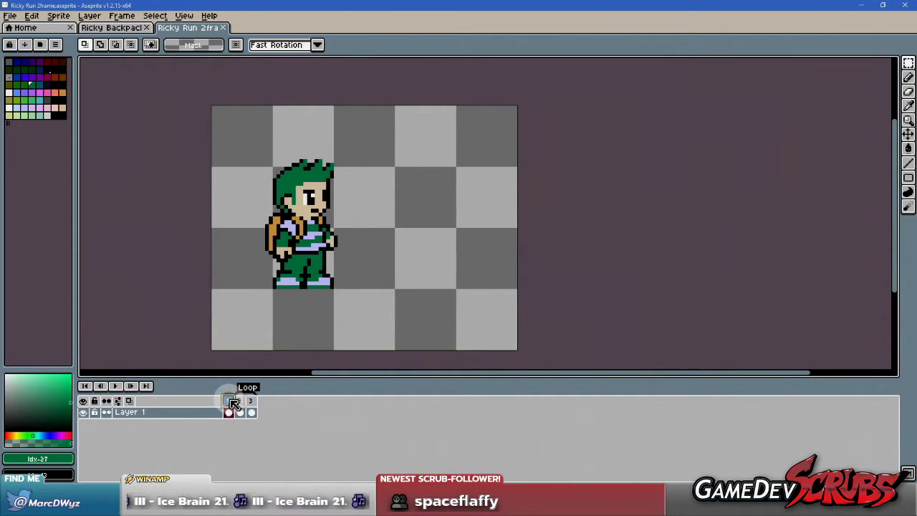
click(242, 402)
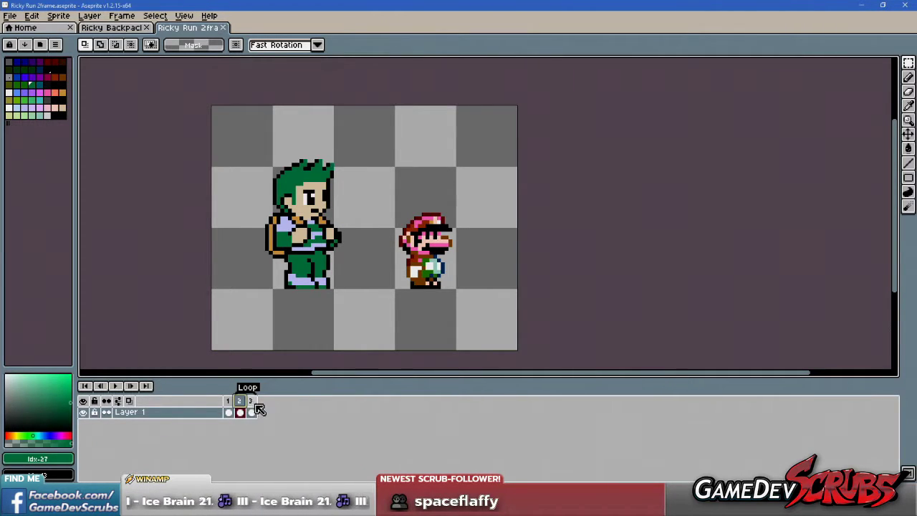
- Pick white and pencil a small dust puff of a few pixels behind the green-haired character's heel in frame 2
scroll(336, 287, up, 1)
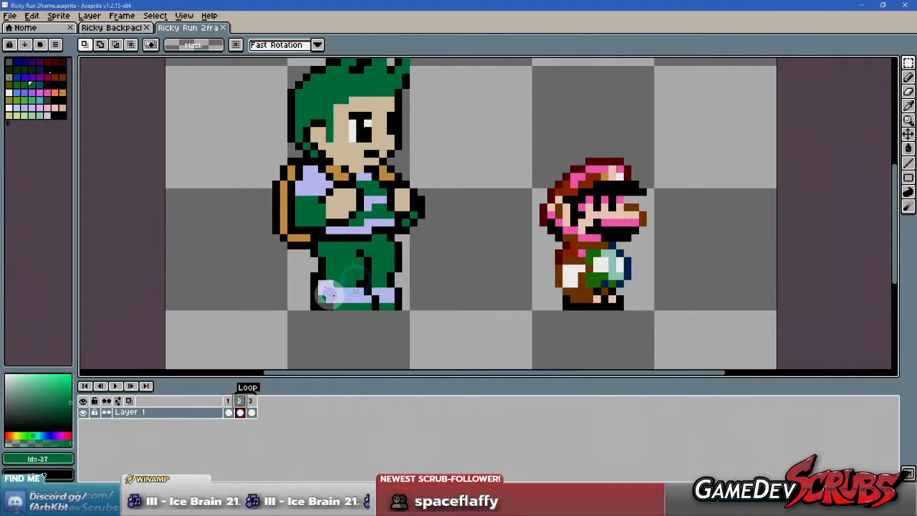
key(b)
scroll(330, 298, up, 1)
scroll(290, 315, down, 3)
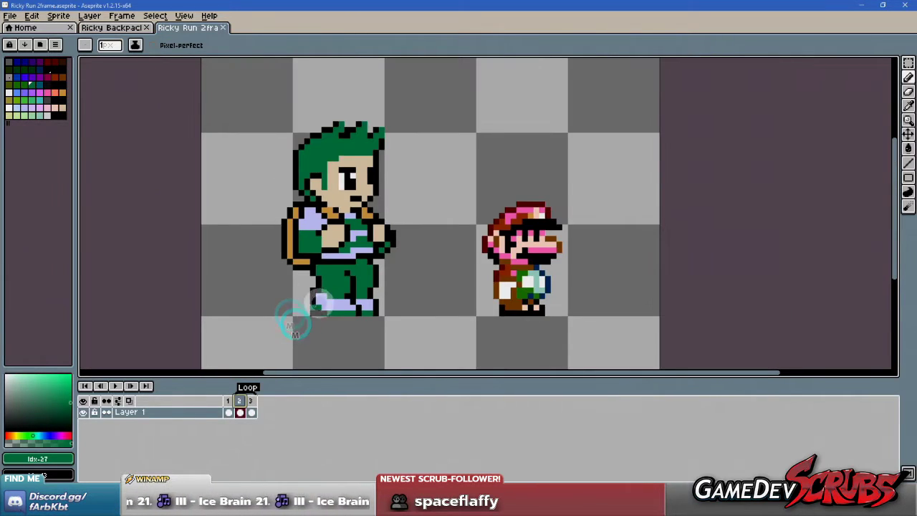
key(i)
scroll(317, 337, up, 1)
key(b)
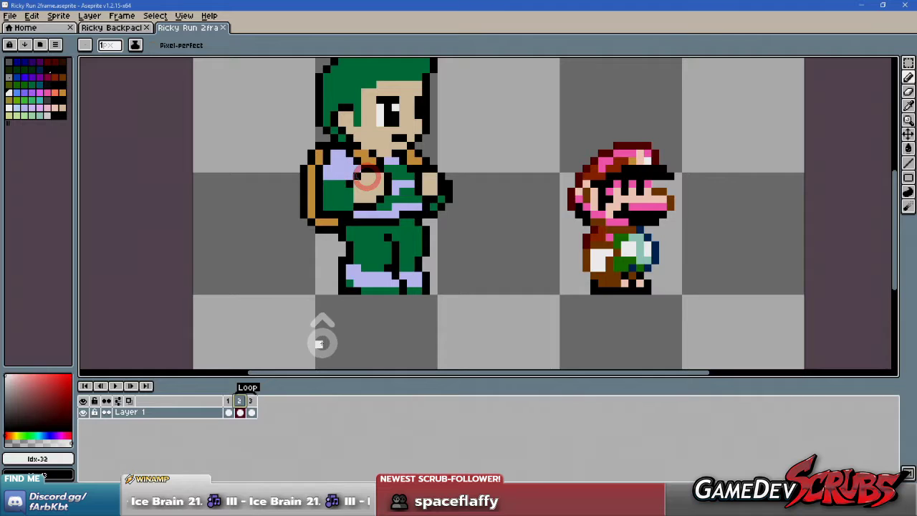
click(317, 275)
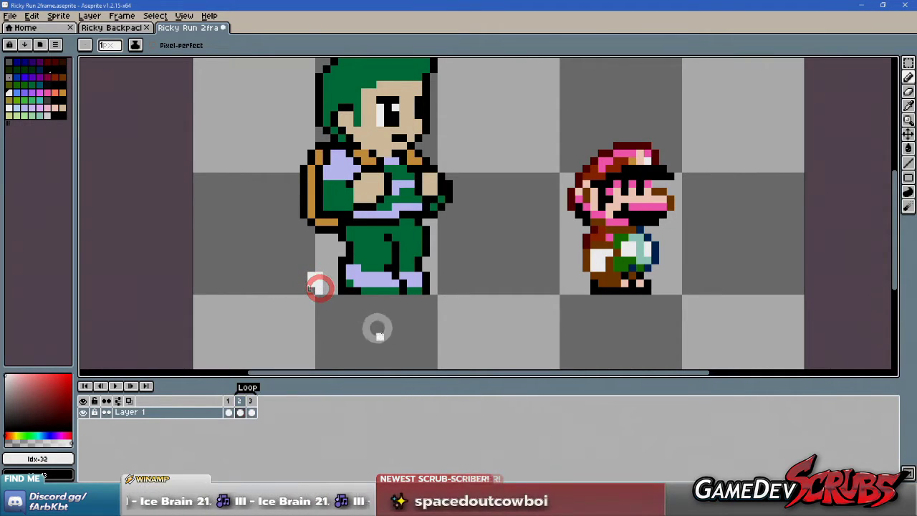
- Play the run loop to preview the dust puff in frame 2
scroll(337, 301, down, 3)
scroll(324, 307, up, 1)
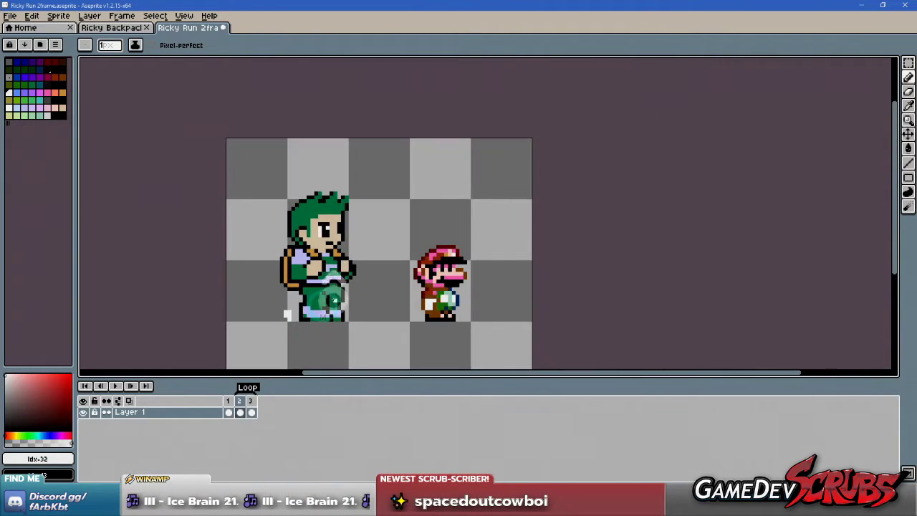
click(115, 386)
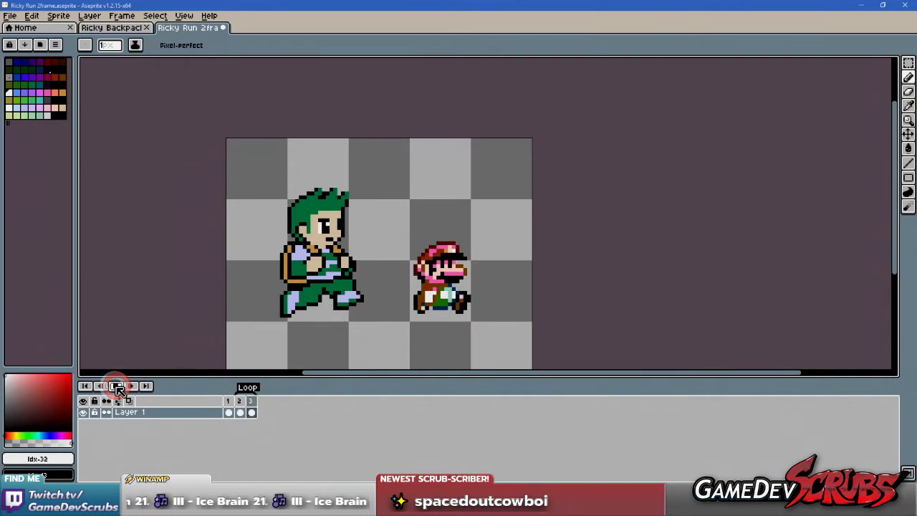
drag(285, 341, 299, 334)
- Remove the white dust puff from frame 2 and pencil one behind the rear foot in frame 3 instead
click(239, 402)
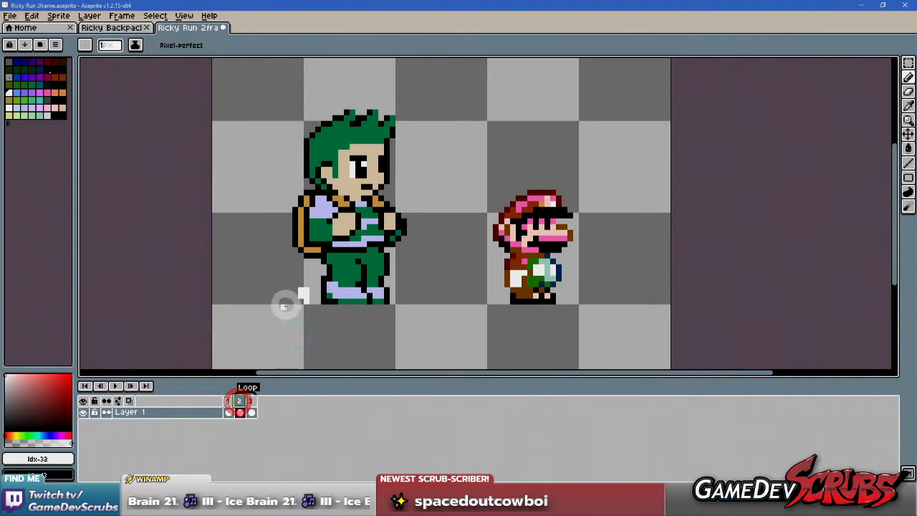
key(ctrl)
key(Right)
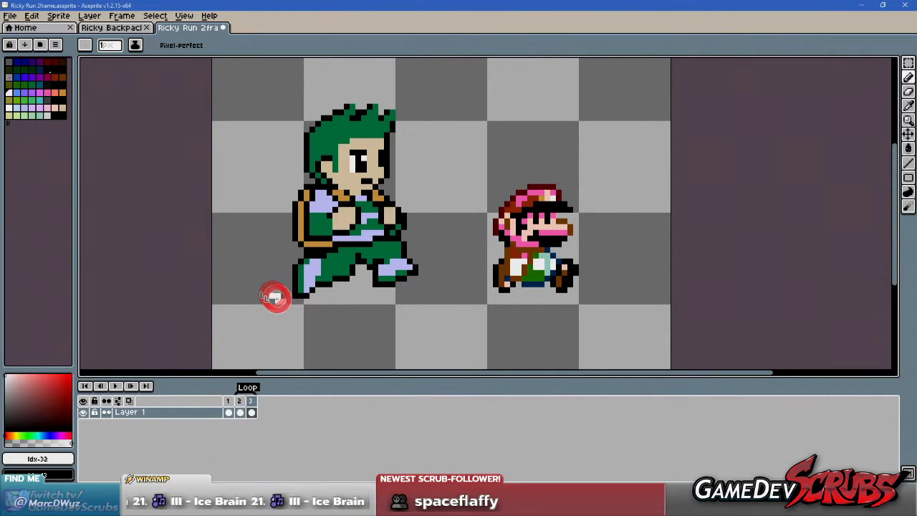
- Play the run loop to check the dust puff behind the rear foot in frame 3
scroll(382, 322, down, 2)
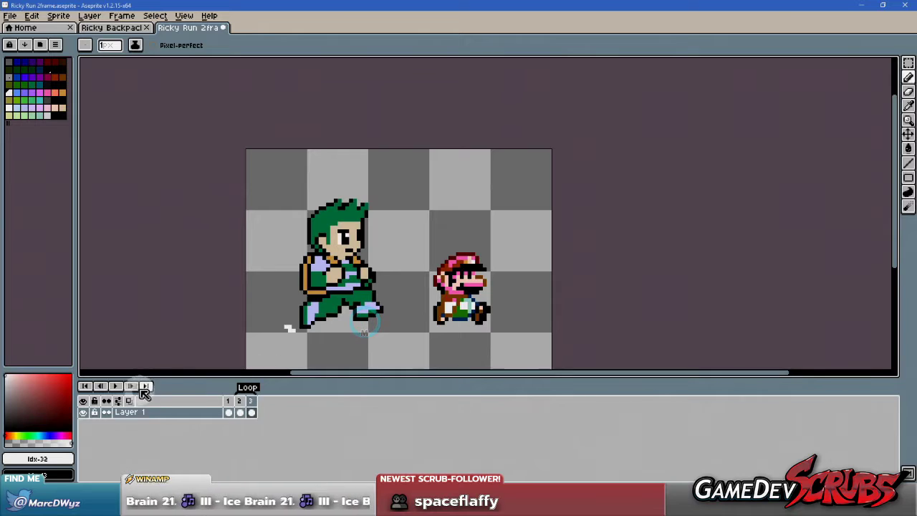
click(115, 385)
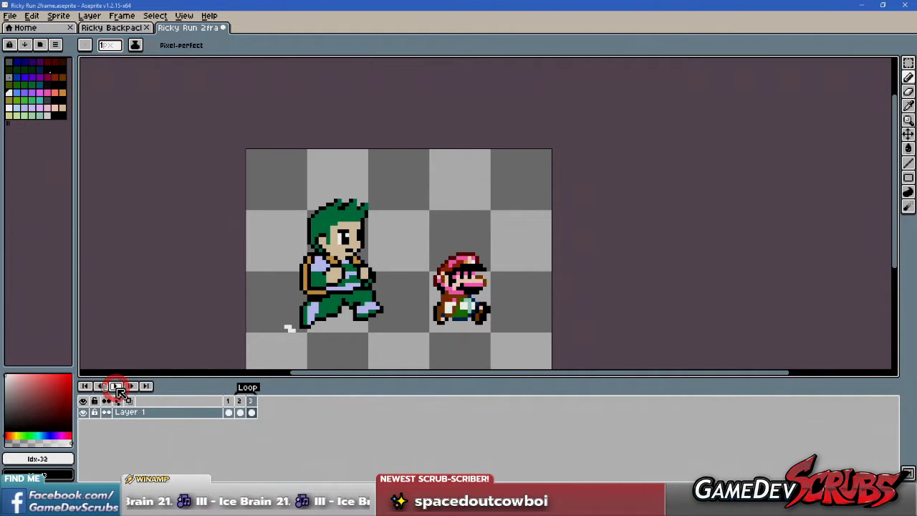
click(117, 387)
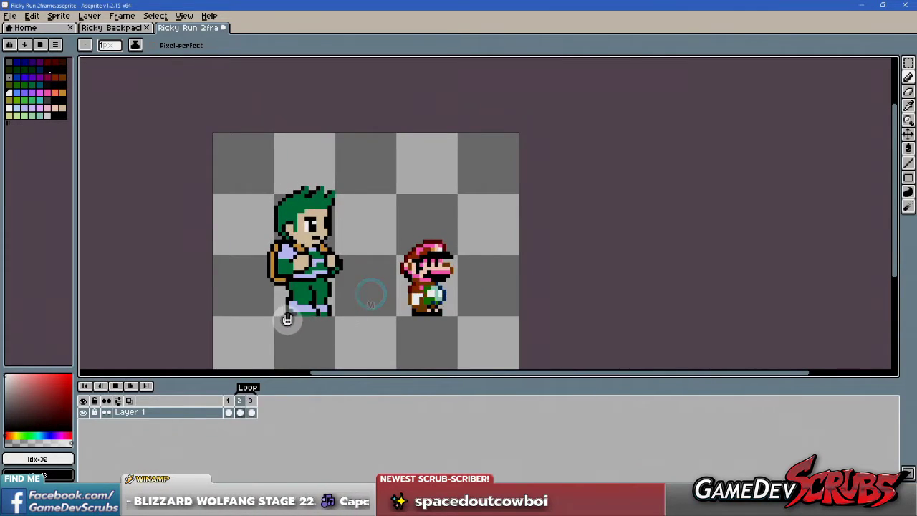
- Redraw the white dust behind the rear foot in frame 3 as a small L-shaped puff, erasing stray pixels
scroll(289, 316, up, 1)
scroll(297, 321, up, 1)
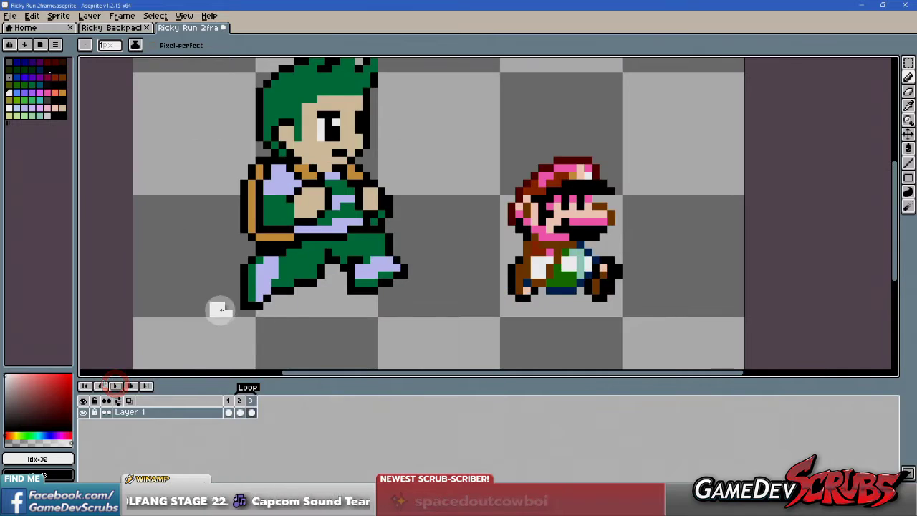
click(214, 312)
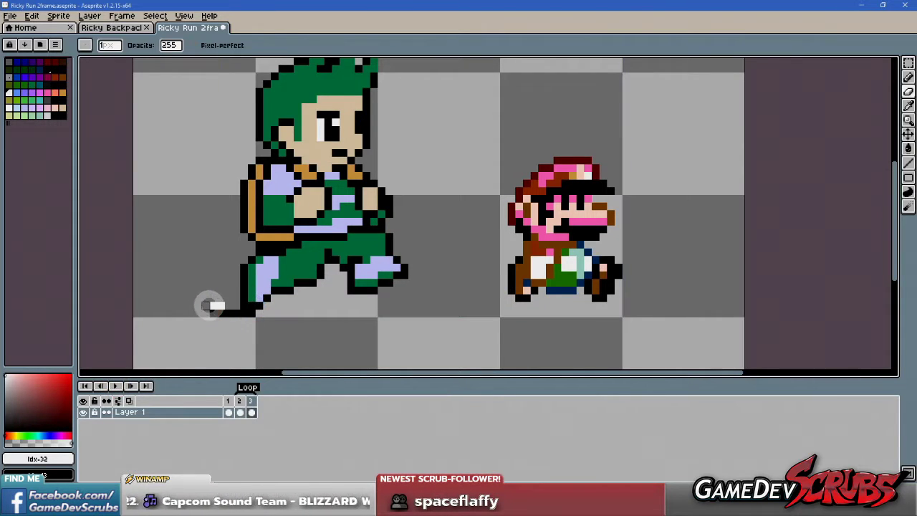
right_click(232, 314)
right_click(253, 314)
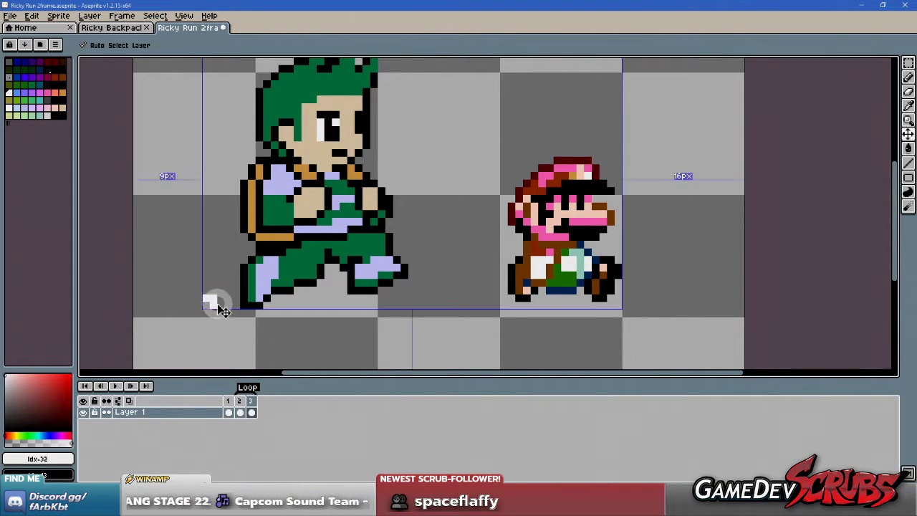
right_click(207, 298)
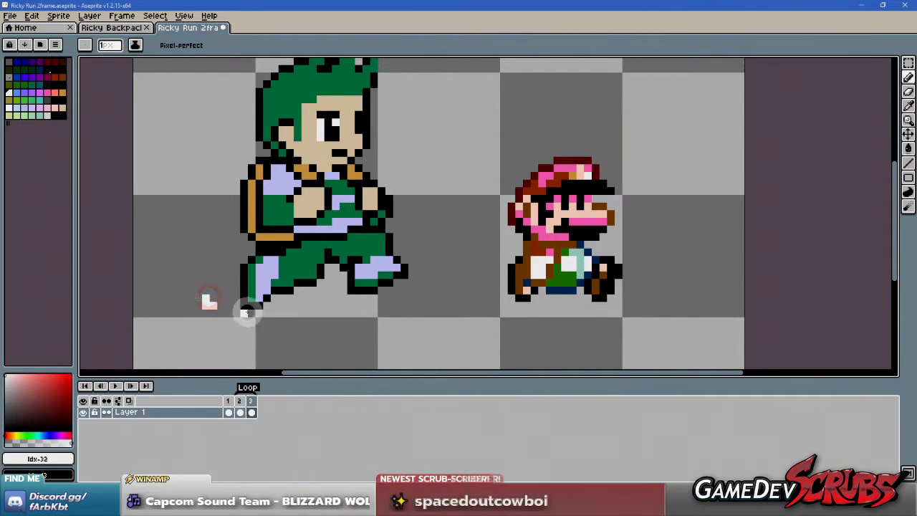
click(220, 306)
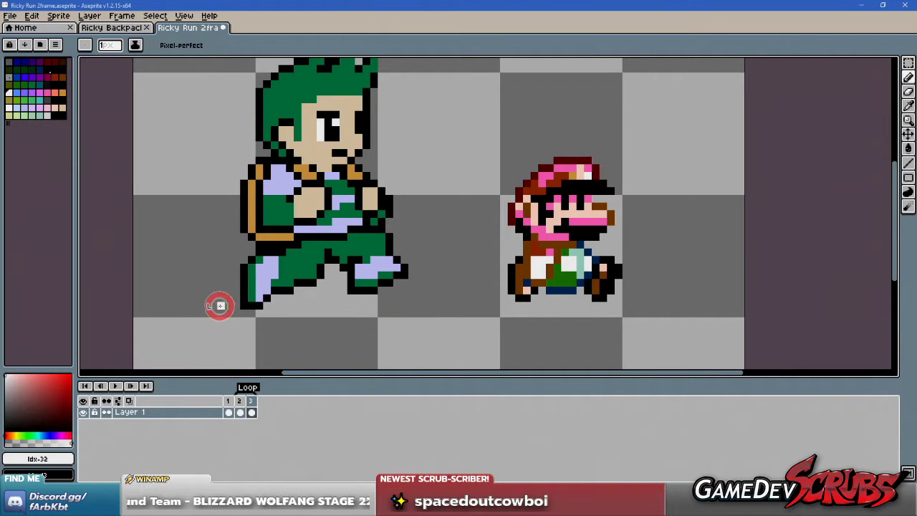
- Preview the run loop with the L-shaped dust puff and stop the playback
scroll(293, 308, down, 2)
scroll(293, 311, up, 1)
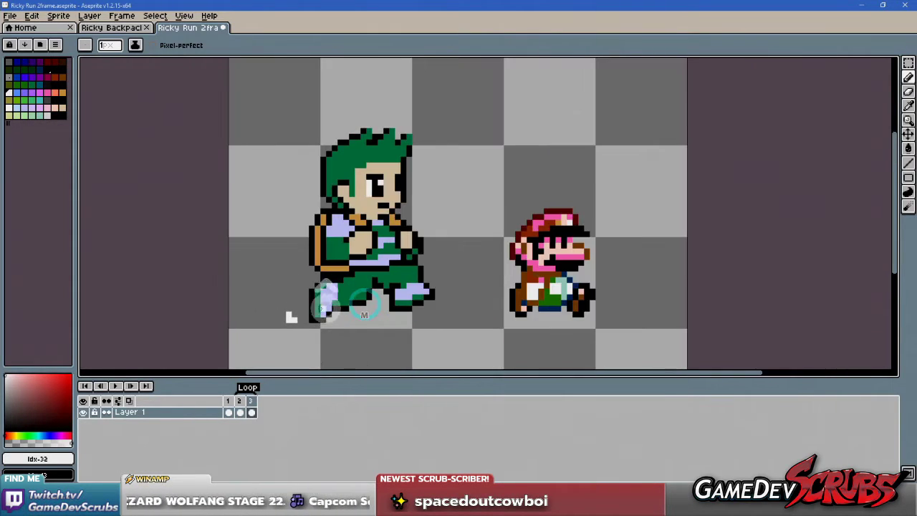
click(117, 386)
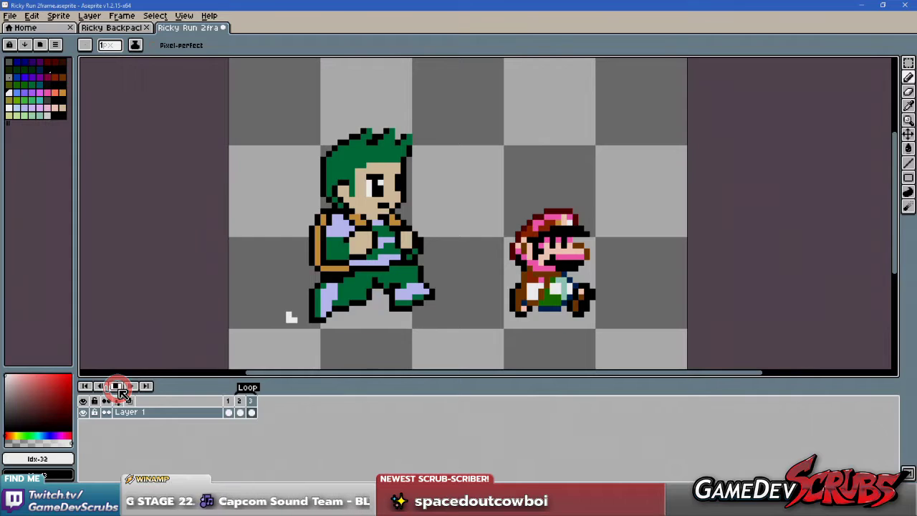
click(118, 386)
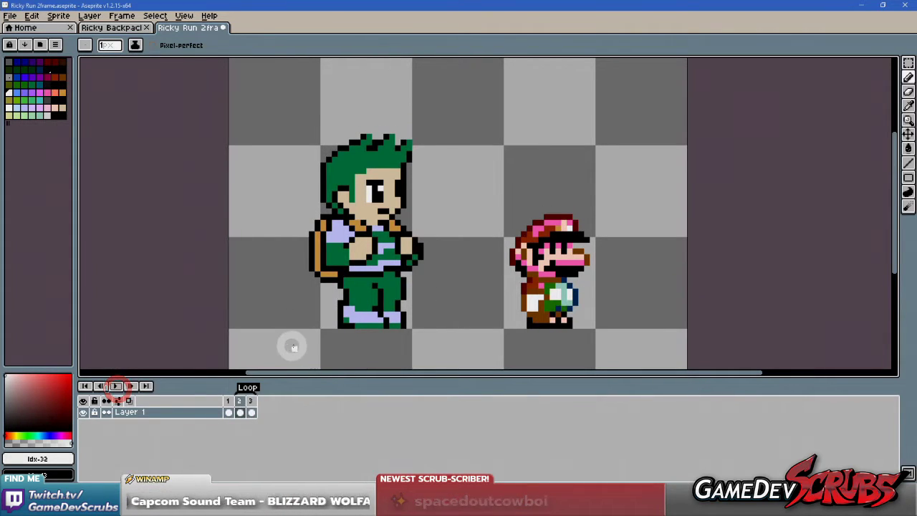
- Return to frame 3 and remove the white dust puff behind the rear foot
key(v)
key(Right)
key(b)
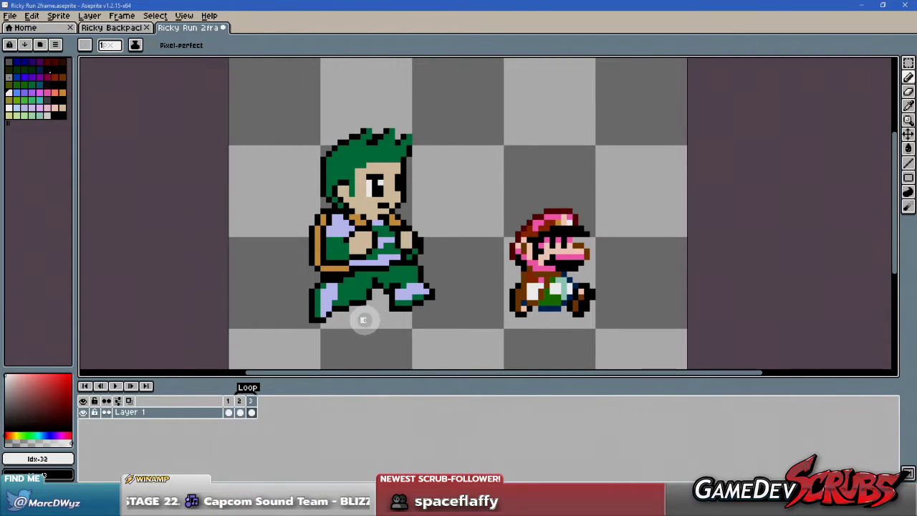
- Play the run loop without the dust puff, with both characters centred in view
drag(414, 295, 347, 308)
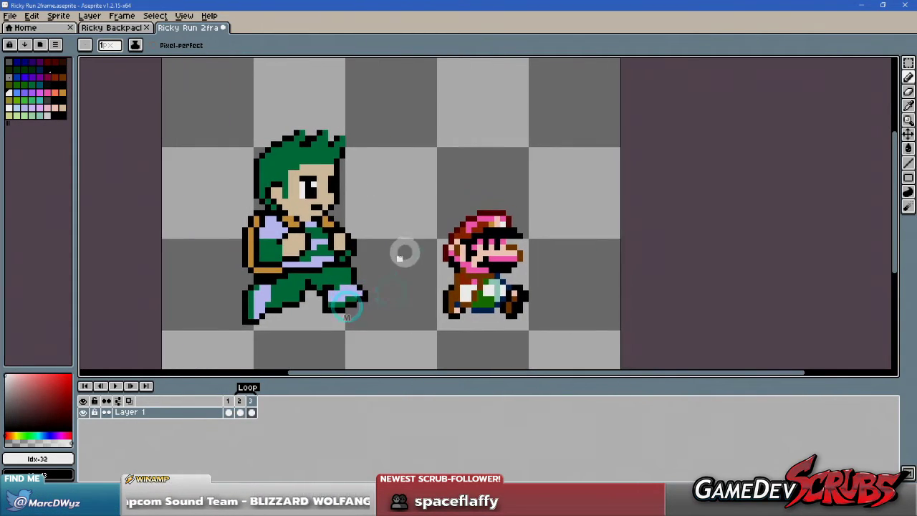
drag(400, 257, 379, 258)
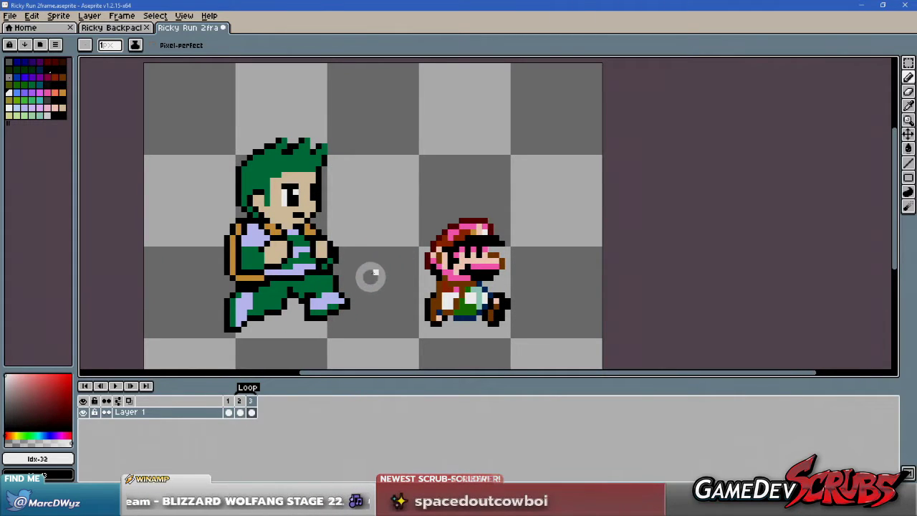
click(114, 386)
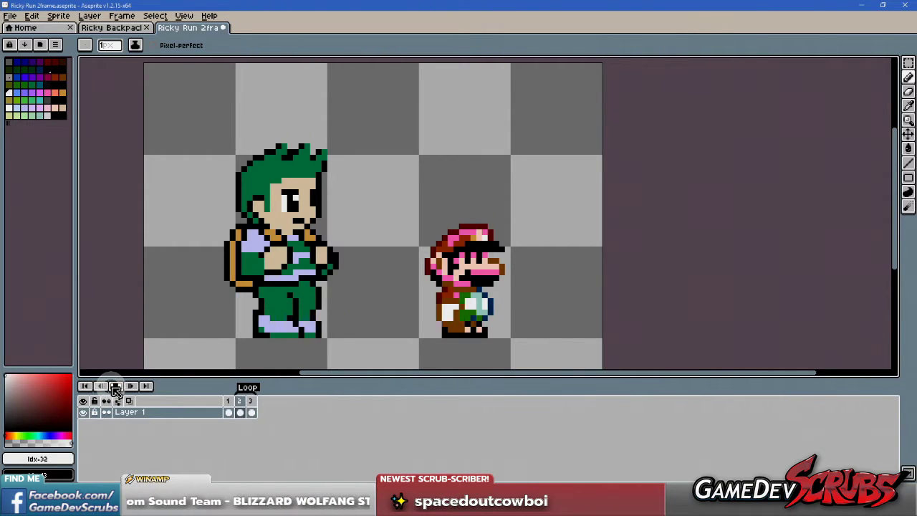
- Preview the run loop of both characters at closer and wider views, stopping and replaying it before a final stop
scroll(316, 254, down, 2)
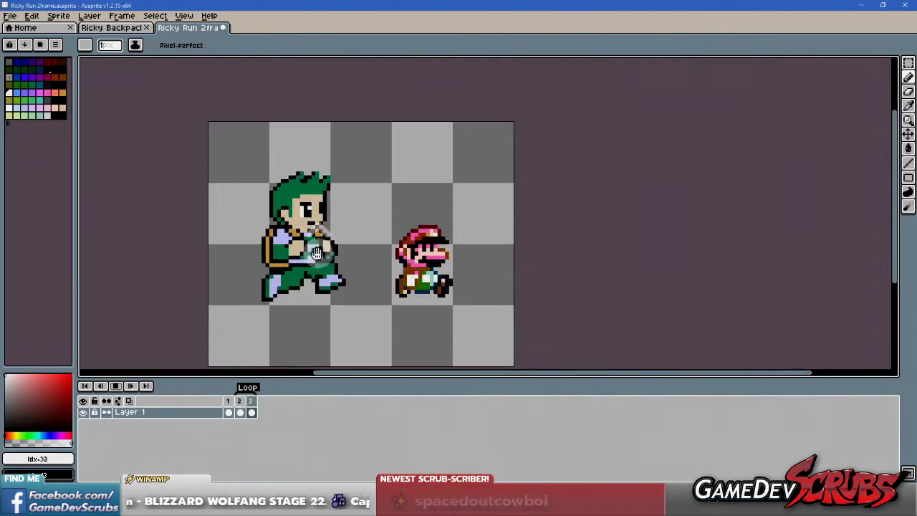
scroll(313, 263, up, 2)
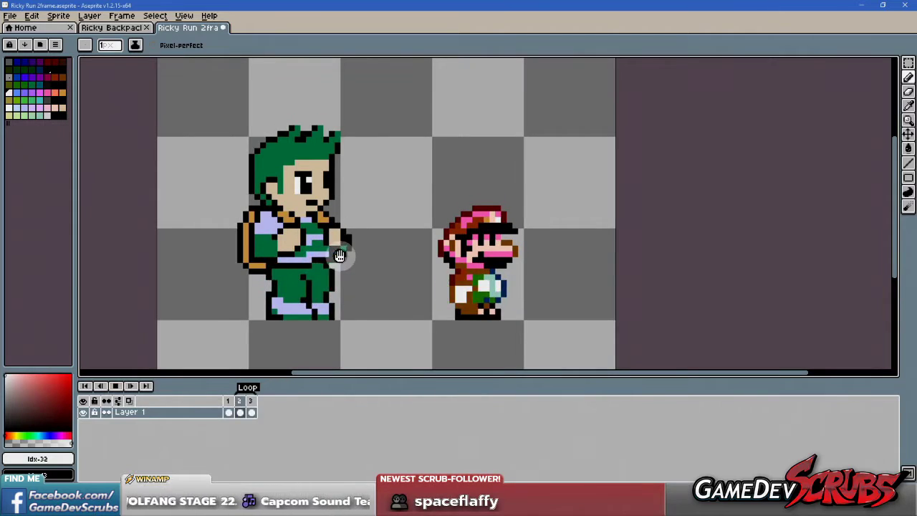
scroll(377, 280, down, 1)
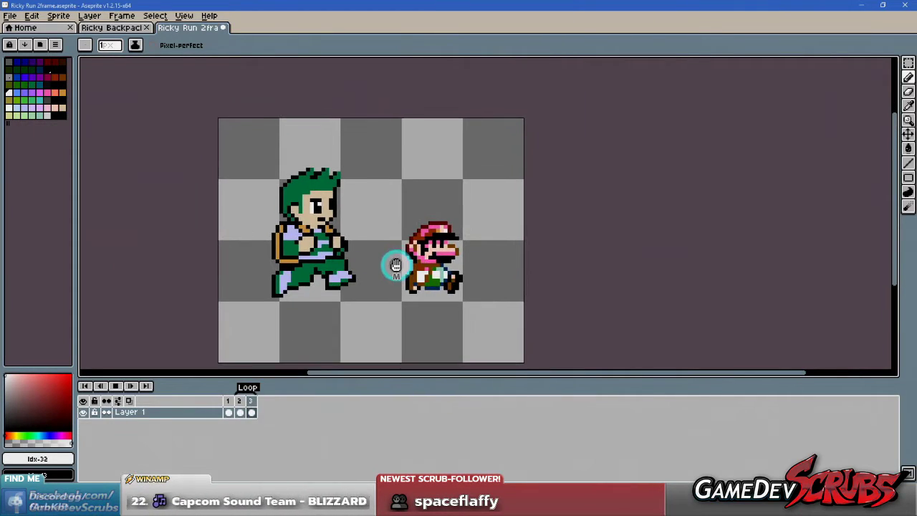
click(117, 387)
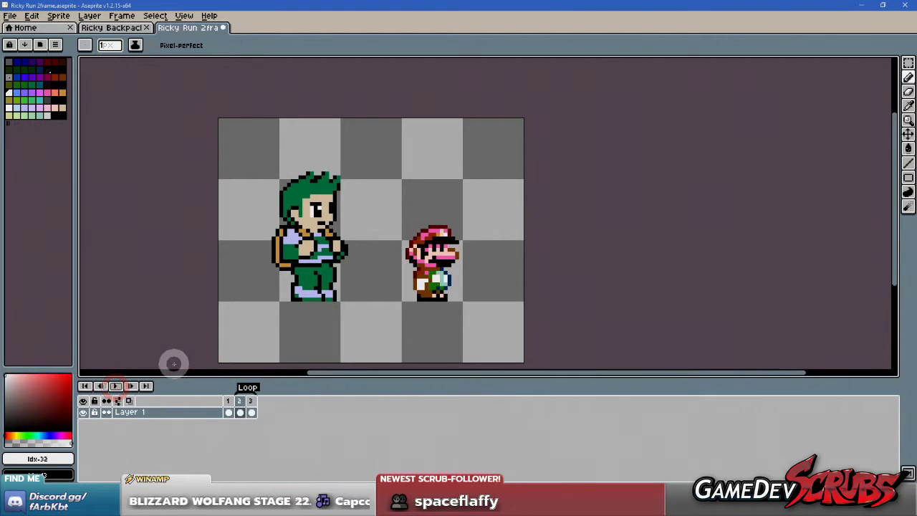
click(117, 386)
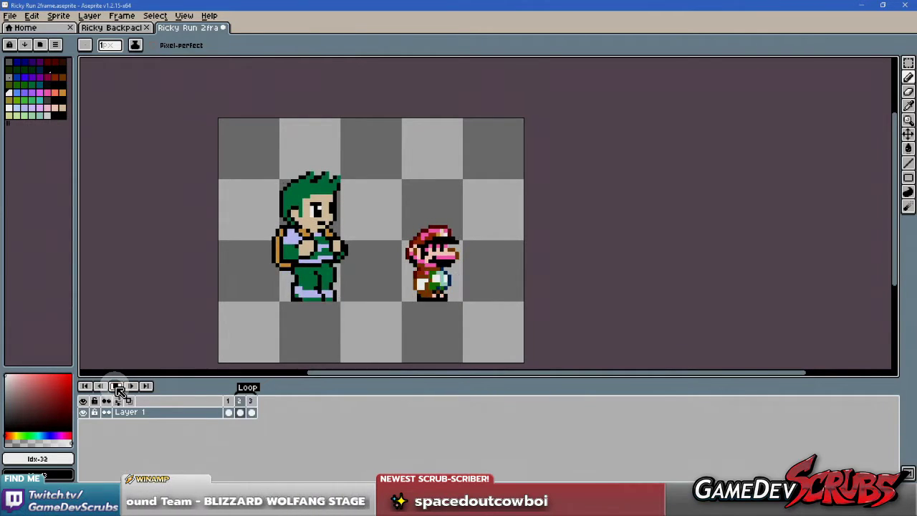
click(117, 386)
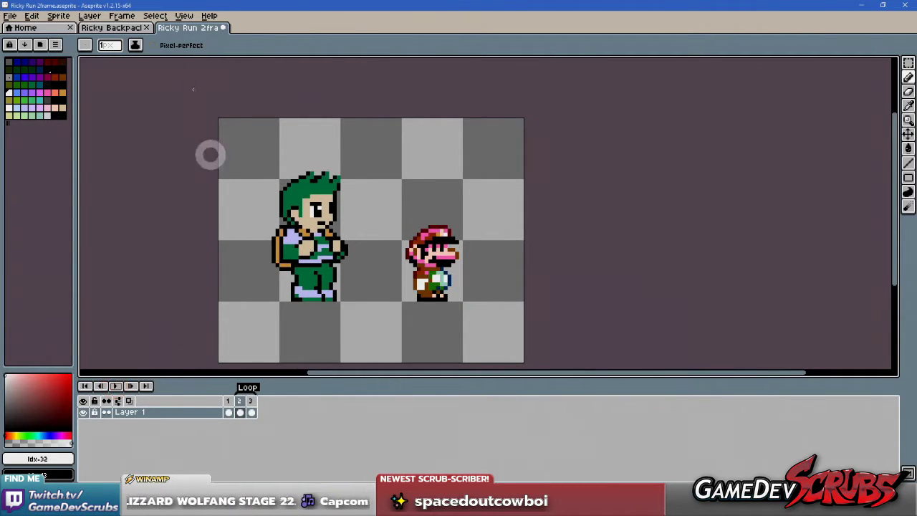
- Clear the running artwork from frames 2 and 3, keeping only the standing pose in frame 1
click(247, 412)
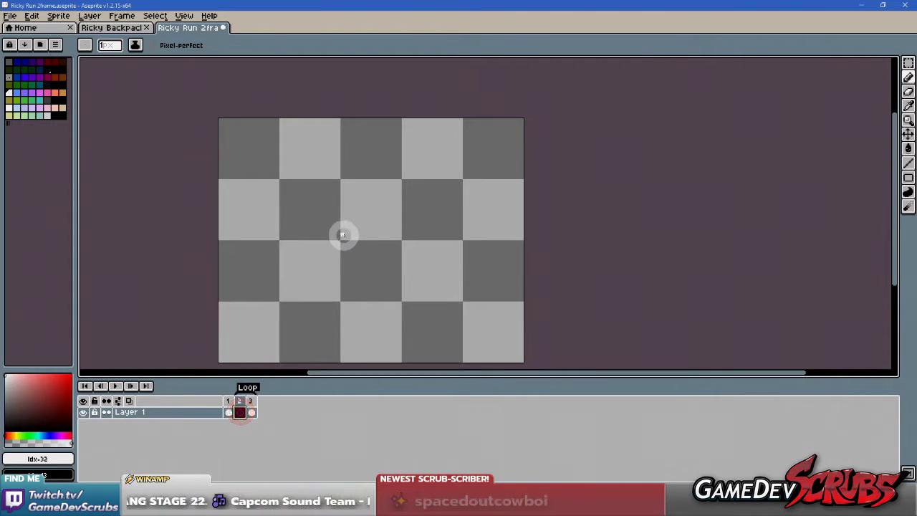
click(229, 414)
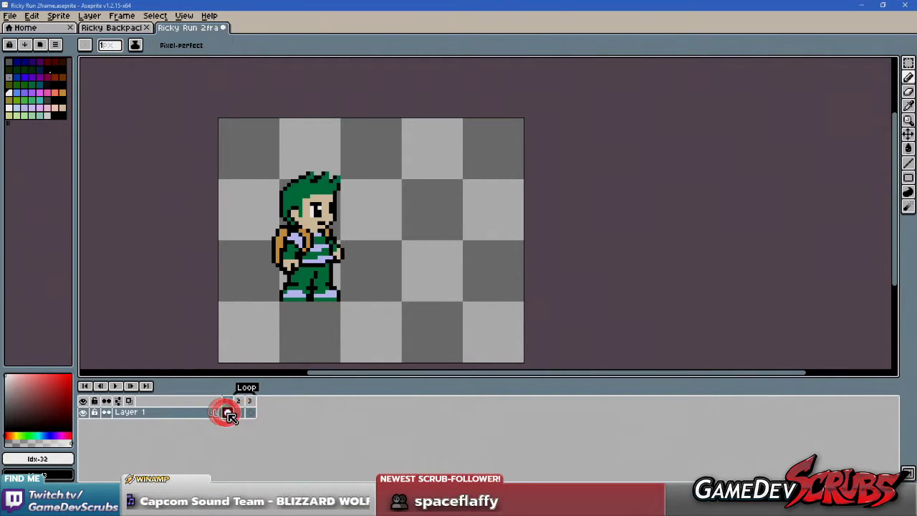
key(ctrl)
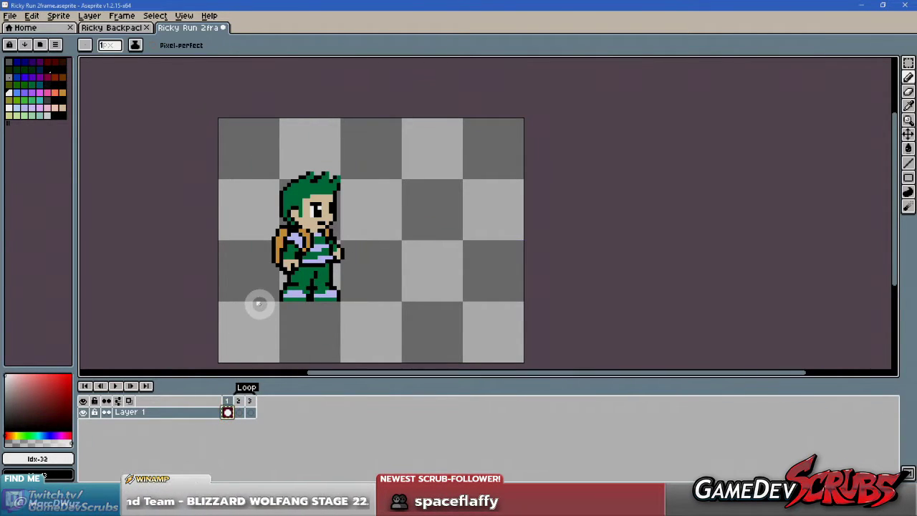
key(ctrl)
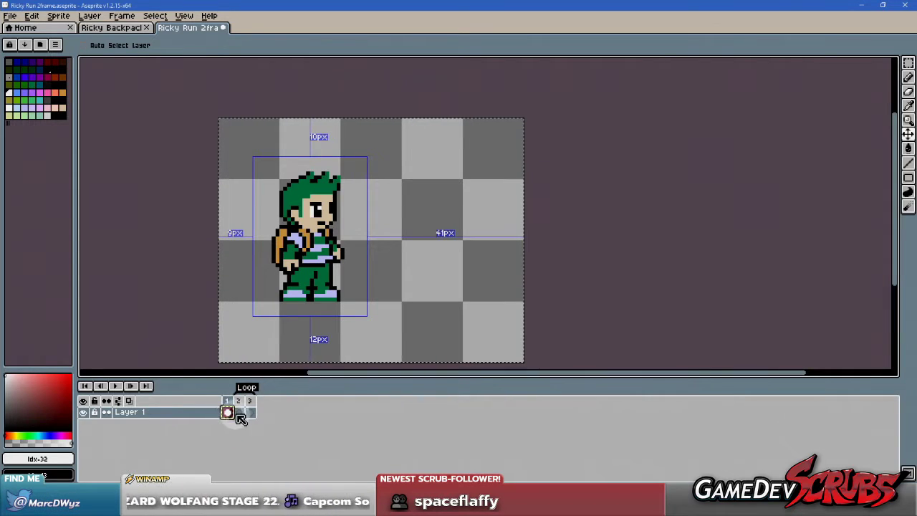
click(241, 414)
key(b)
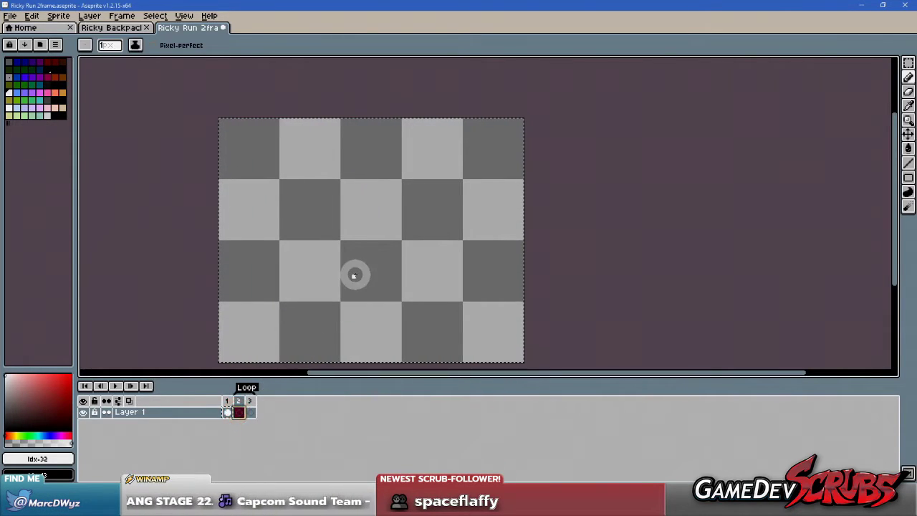
click(129, 401)
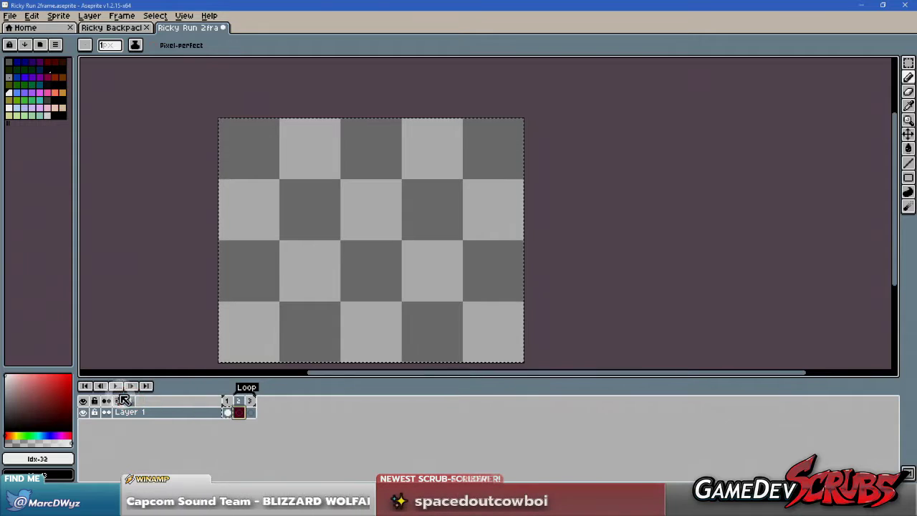
key(v)
click(228, 401)
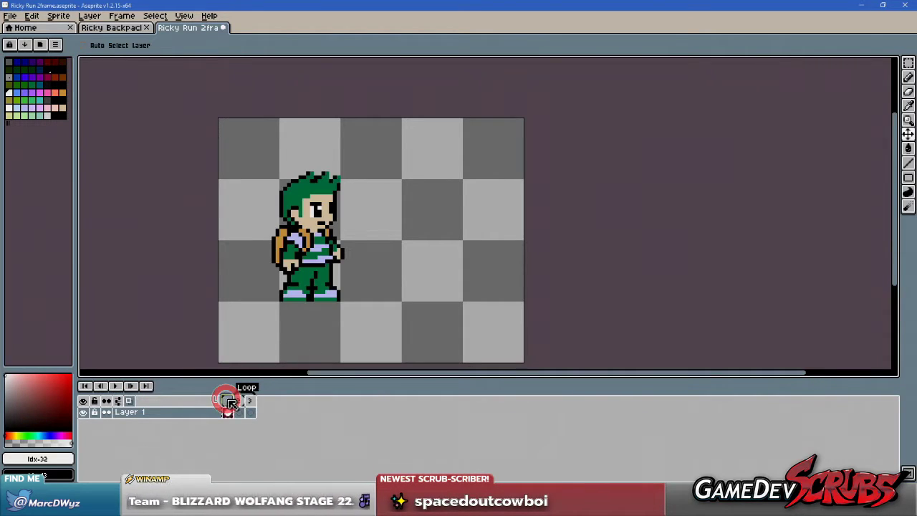
key(b)
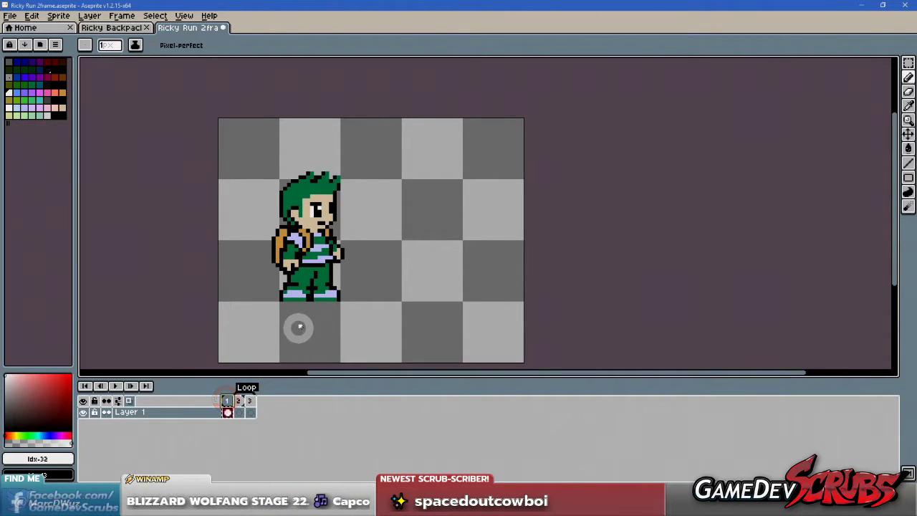
click(249, 402)
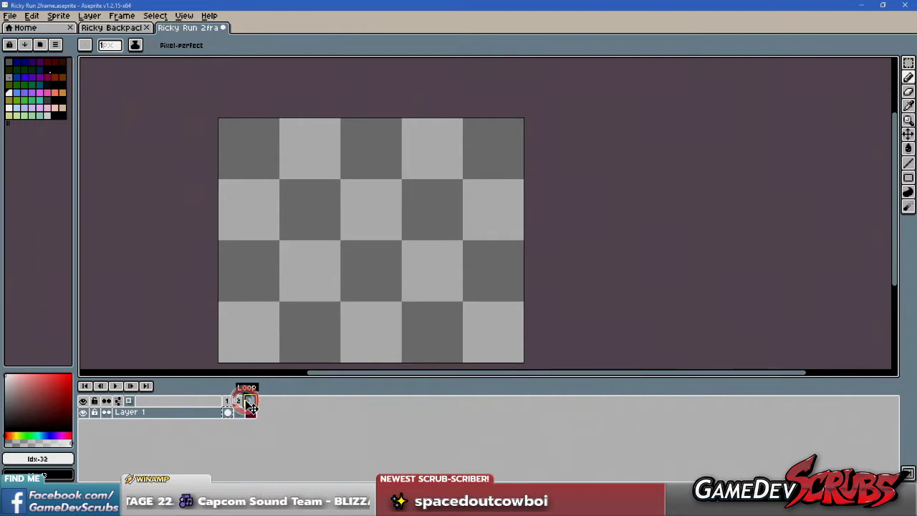
click(129, 401)
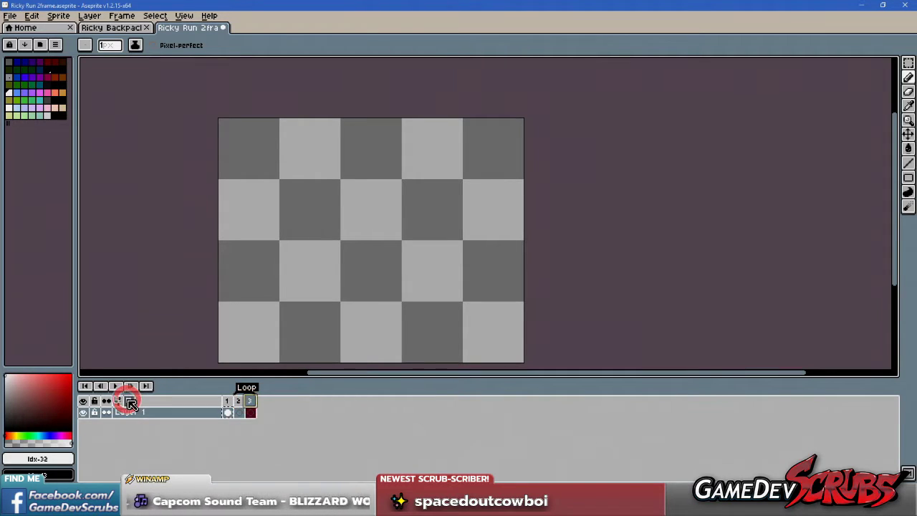
click(238, 410)
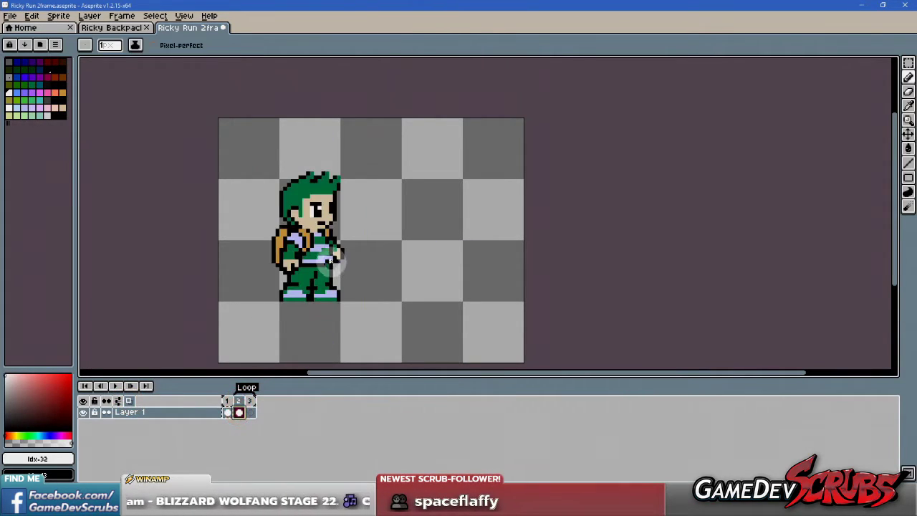
scroll(337, 281, up, 1)
key(Delete)
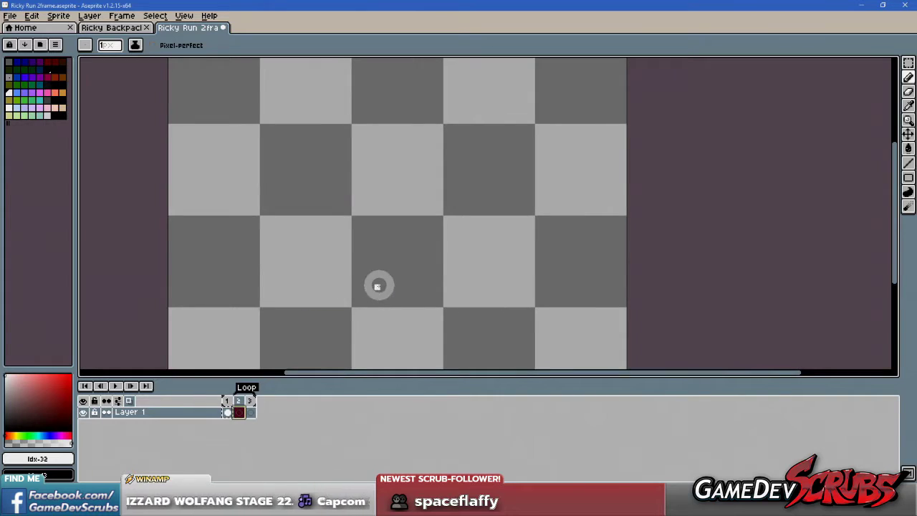
- Set up onion skinning on empty frame 2 with the standing pose from frame 1 as the ghosted guide
click(227, 401)
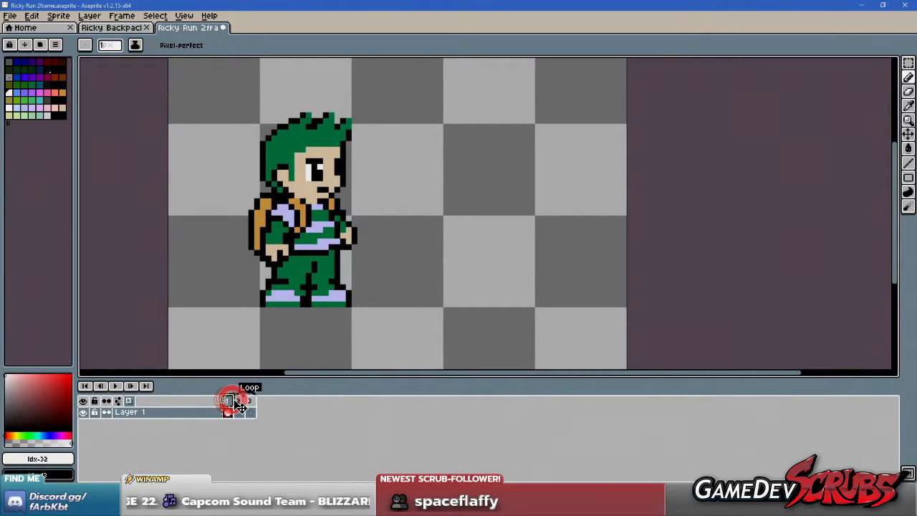
click(128, 401)
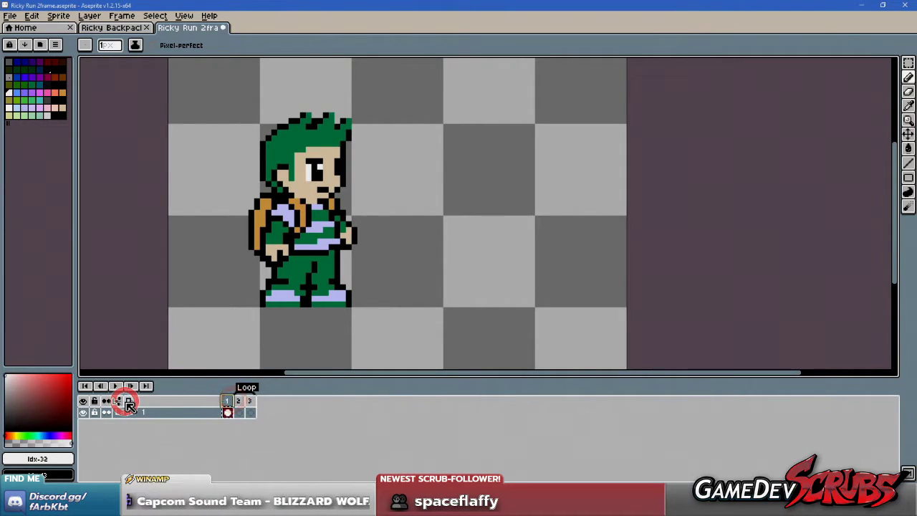
click(239, 405)
click(127, 400)
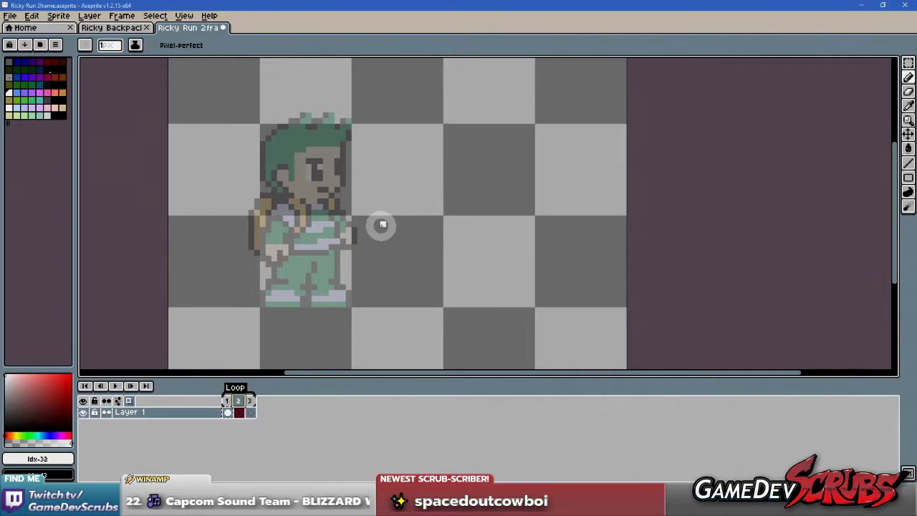
scroll(351, 230, down, 1)
scroll(340, 229, up, 1)
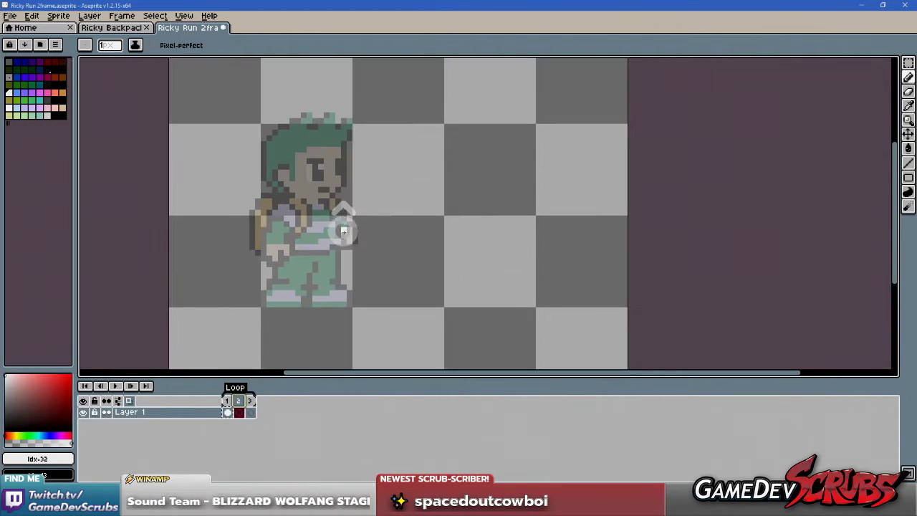
- Sample the black outline colour and the trouser green from the character in frame 1, returning to empty frame 2
click(227, 401)
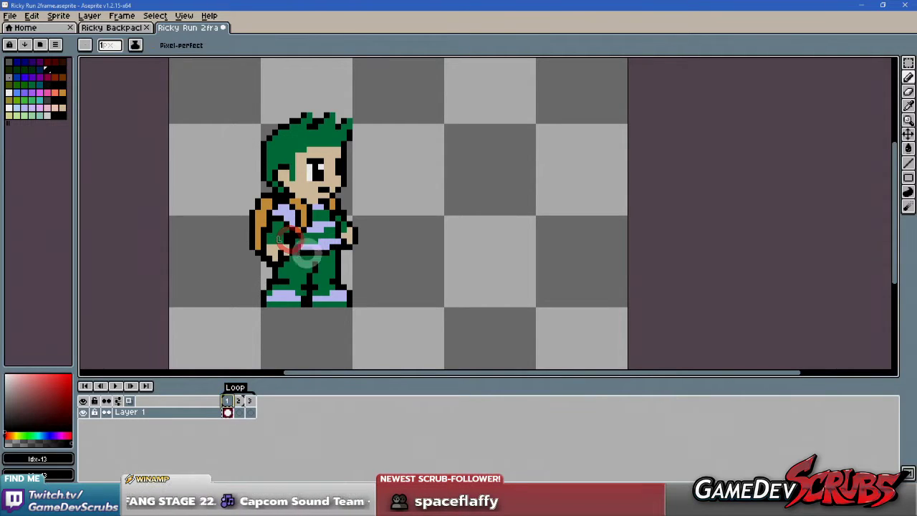
click(239, 401)
scroll(298, 281, up, 1)
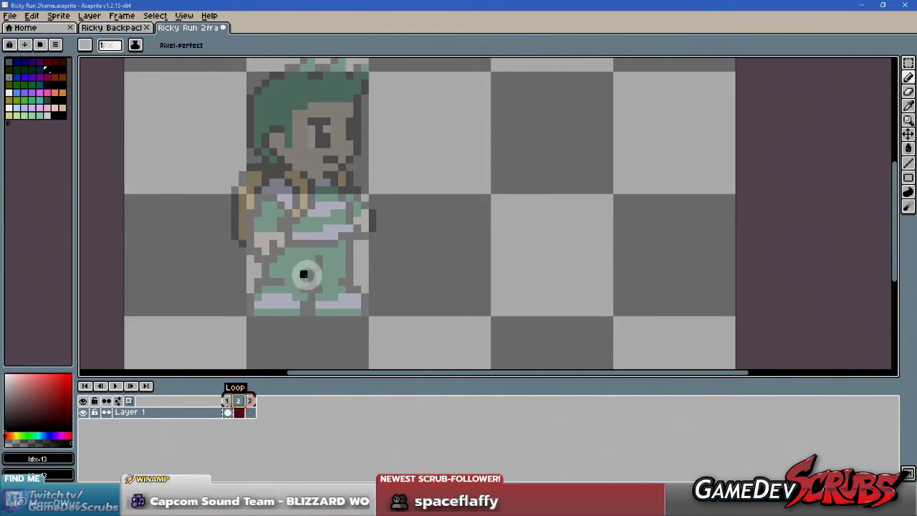
scroll(303, 270, down, 1)
scroll(318, 284, up, 1)
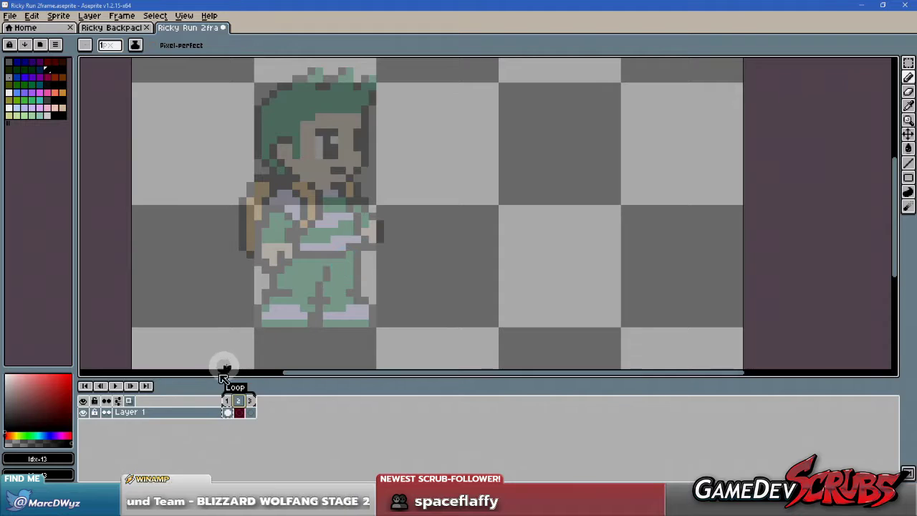
click(225, 401)
alt+click(296, 286)
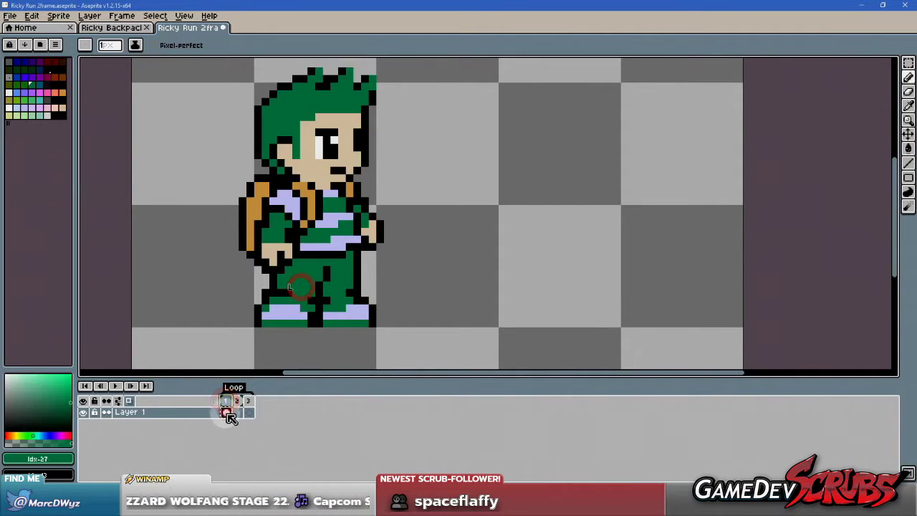
click(242, 402)
scroll(352, 256, down, 1)
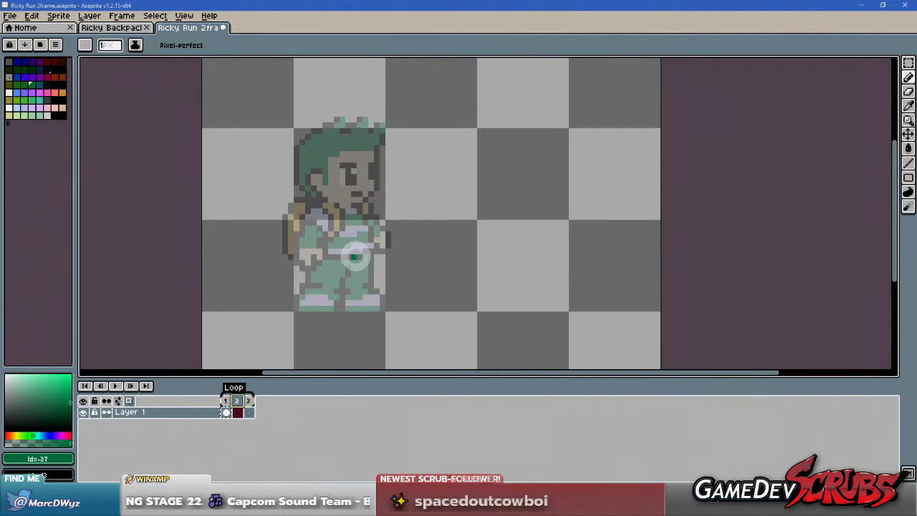
key(v)
click(225, 412)
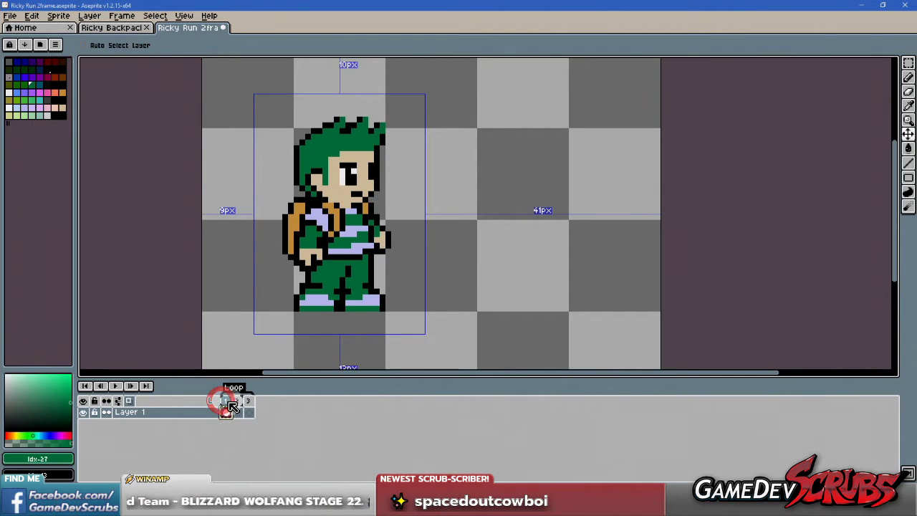
click(229, 402)
click(228, 413)
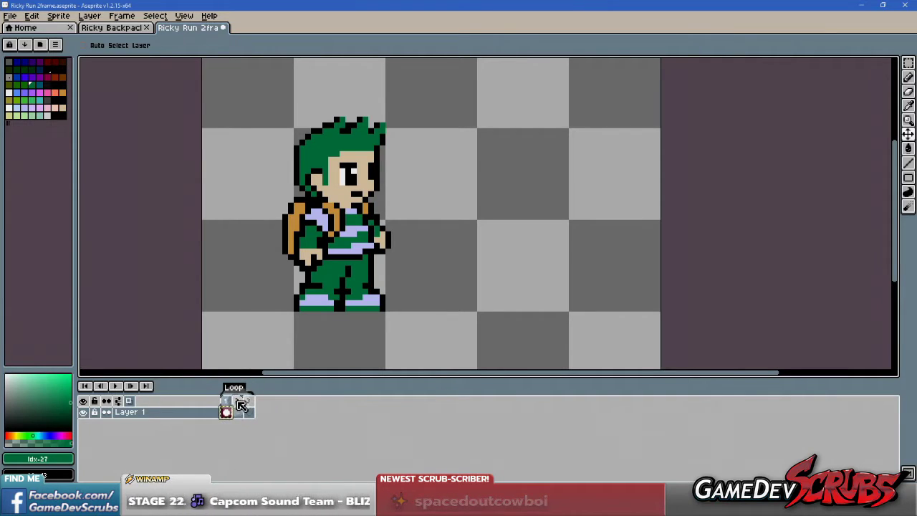
click(237, 413)
key(b)
- Block in a single bent leg and foot in solid green over the ghosted trousers in frame 2
scroll(415, 250, up, 1)
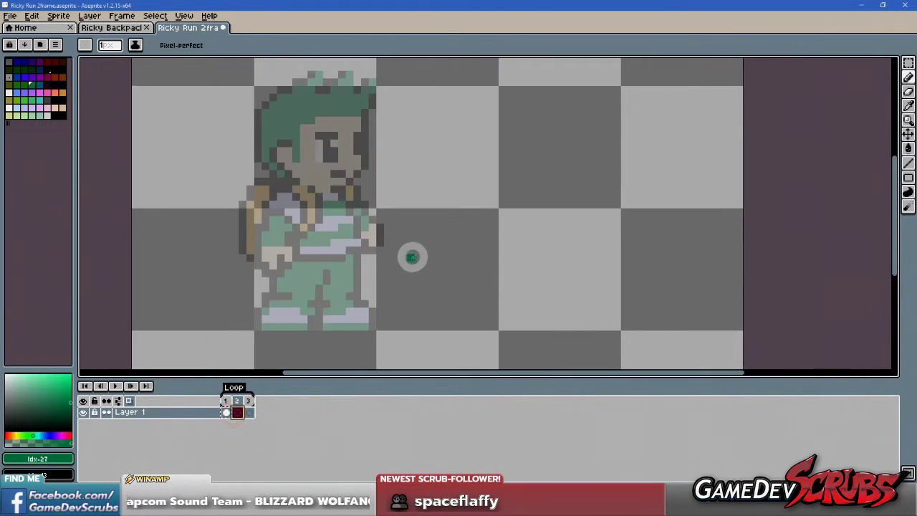
scroll(394, 244, down, 1)
scroll(408, 272, up, 1)
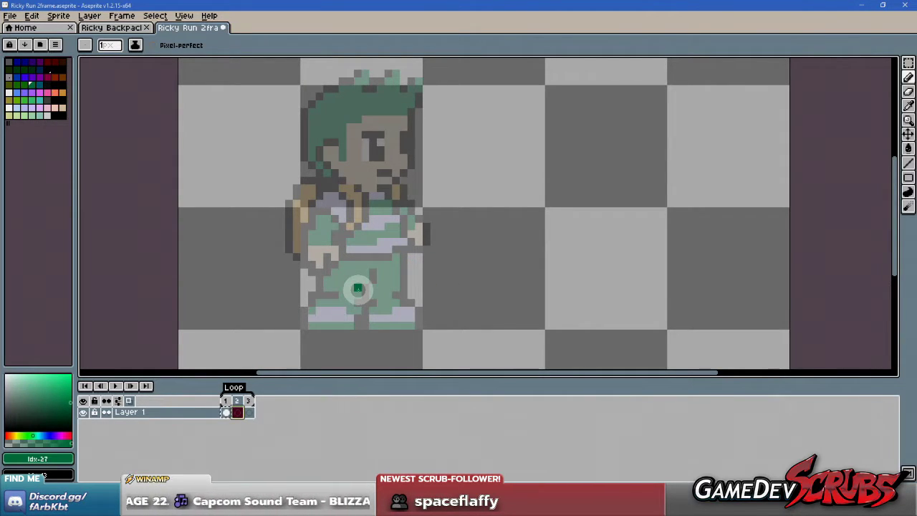
click(358, 266)
mouse_move(369, 272)
mouse_down()
mouse_move(368, 302)
mouse_move(354, 314)
mouse_move(393, 293)
mouse_move(373, 261)
mouse_move(370, 269)
mouse_move(395, 291)
mouse_move(378, 279)
mouse_move(362, 327)
mouse_move(342, 316)
mouse_move(353, 328)
mouse_move(398, 331)
mouse_move(353, 317)
mouse_move(380, 323)
mouse_up()
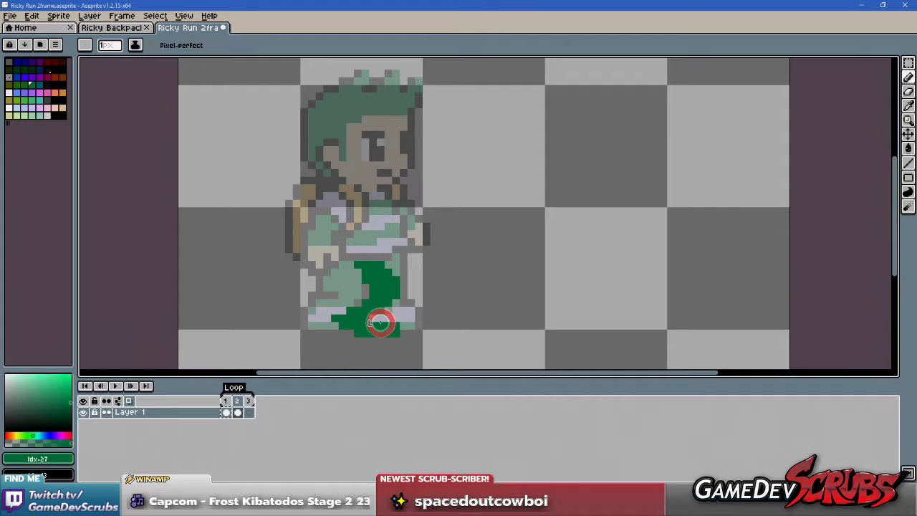
- Compare the green leg sketch in frame 2 with its ghost in frame 3, ending on empty frame 3
click(250, 402)
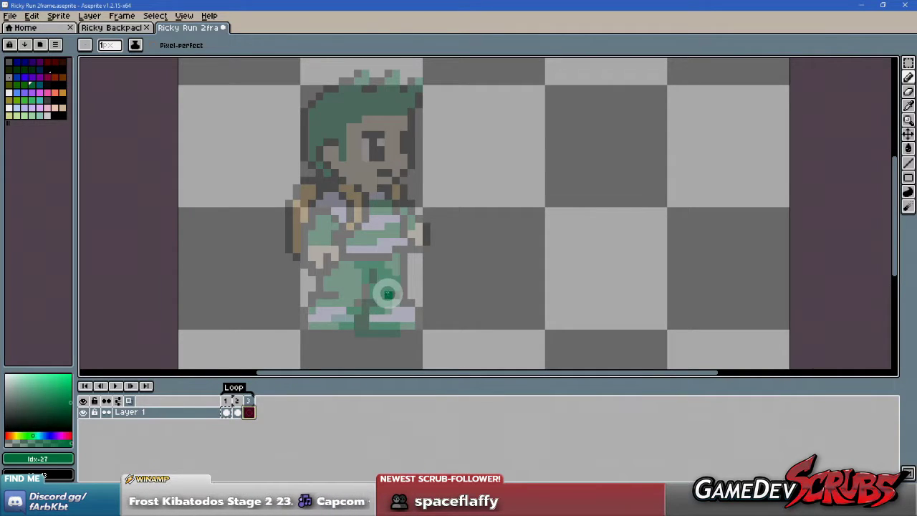
click(239, 413)
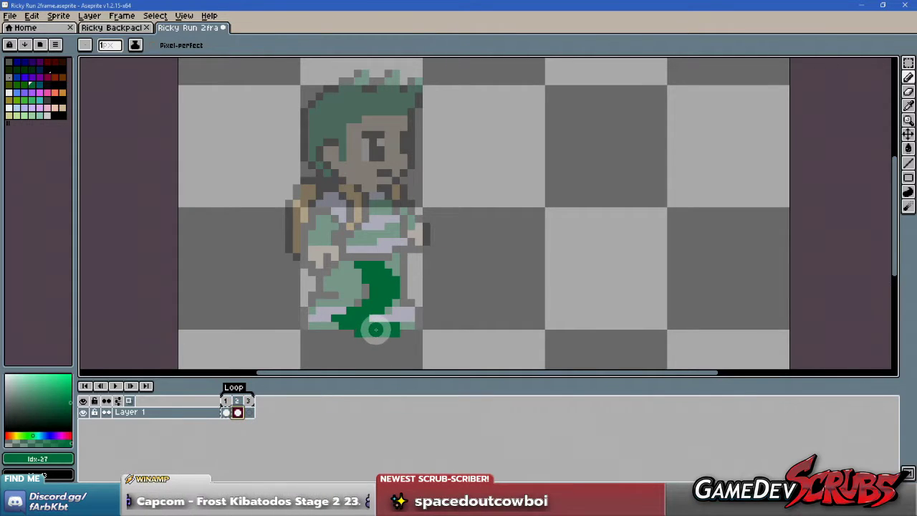
click(250, 412)
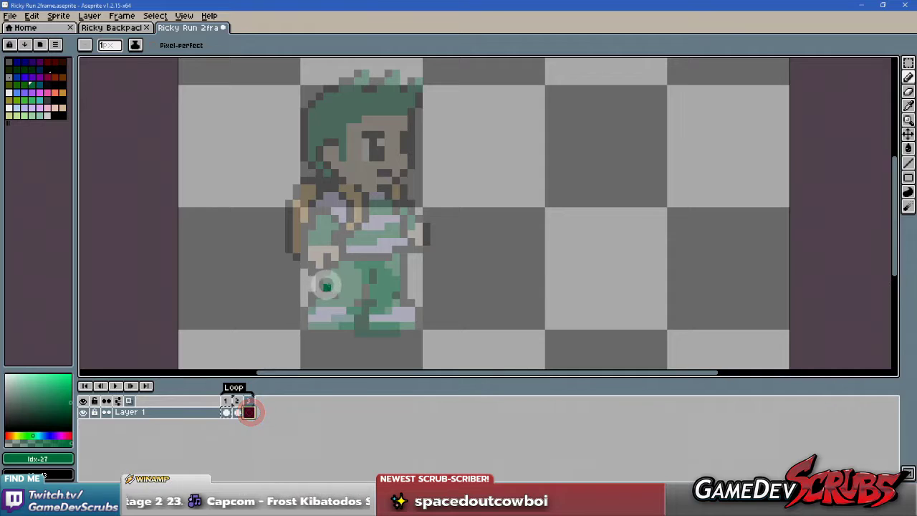
- Block in a trailing rear leg and a raised front leg in solid green over the ghosted standing pose in frame 3
mouse_move(281, 288)
mouse_down()
mouse_move(322, 306)
mouse_move(349, 273)
mouse_move(315, 298)
mouse_move(285, 283)
mouse_move(267, 304)
mouse_move(279, 288)
mouse_move(279, 306)
mouse_move(284, 283)
mouse_move(275, 307)
mouse_move(297, 289)
mouse_move(316, 304)
mouse_move(279, 288)
mouse_move(316, 298)
mouse_move(349, 271)
mouse_move(330, 296)
mouse_move(292, 283)
mouse_move(313, 301)
mouse_move(337, 304)
mouse_up()
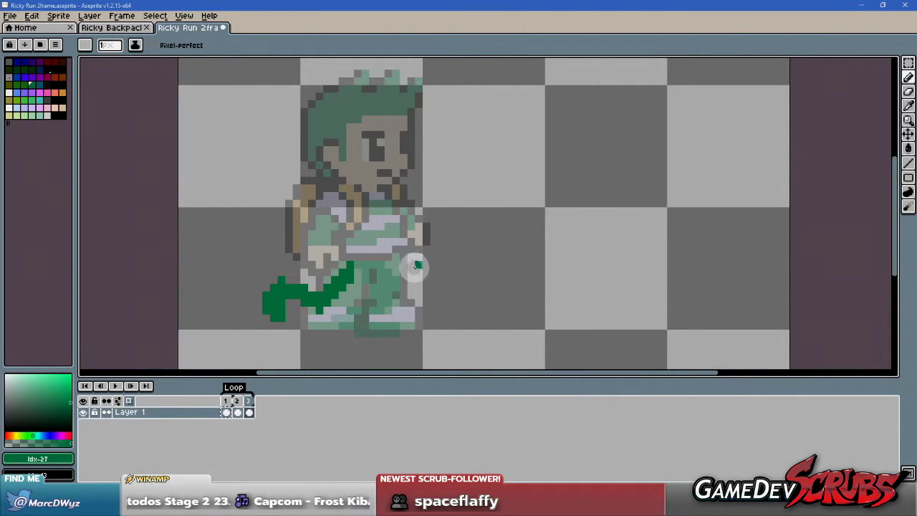
mouse_move(396, 264)
mouse_down()
mouse_move(428, 256)
mouse_move(398, 261)
mouse_move(446, 278)
mouse_move(438, 265)
mouse_move(453, 295)
mouse_move(431, 273)
mouse_move(436, 287)
mouse_move(457, 290)
mouse_move(437, 302)
mouse_move(468, 282)
mouse_move(433, 299)
mouse_up()
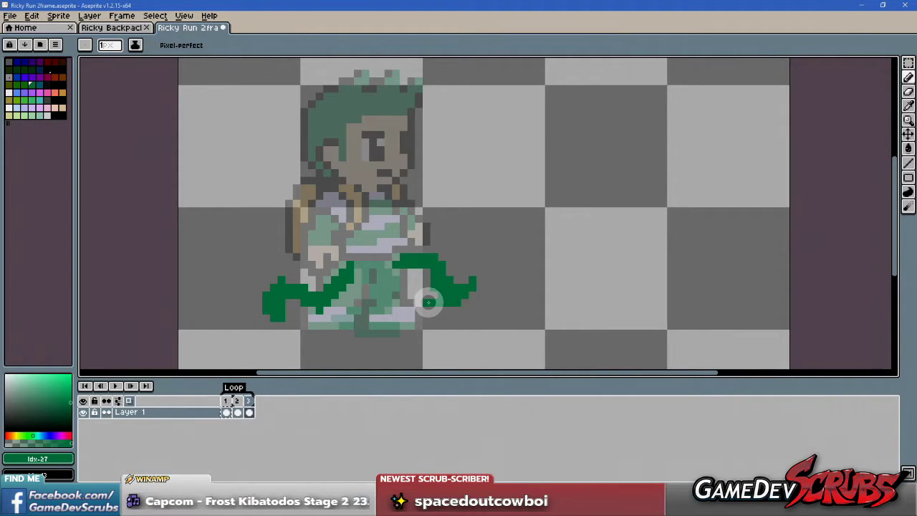
mouse_move(274, 311)
mouse_down()
mouse_move(327, 244)
mouse_move(262, 270)
mouse_up()
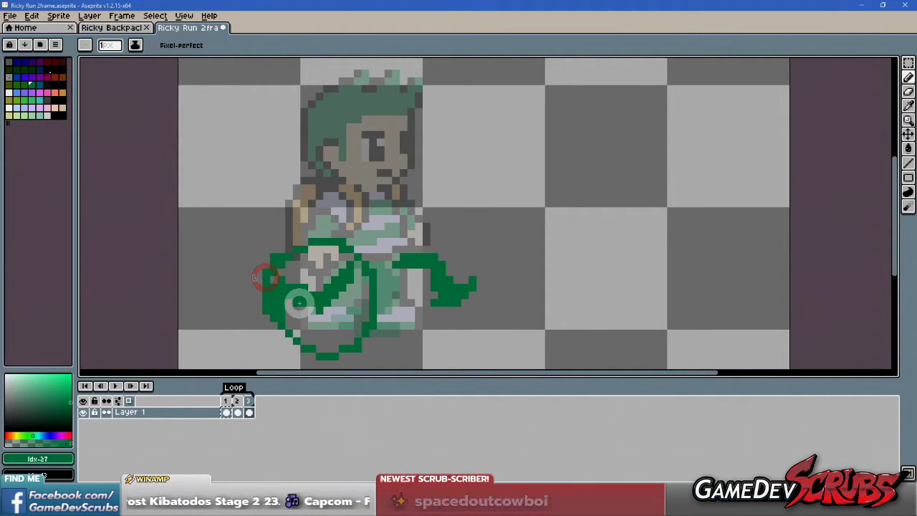
key(ctrl)
key(ctrl+z)
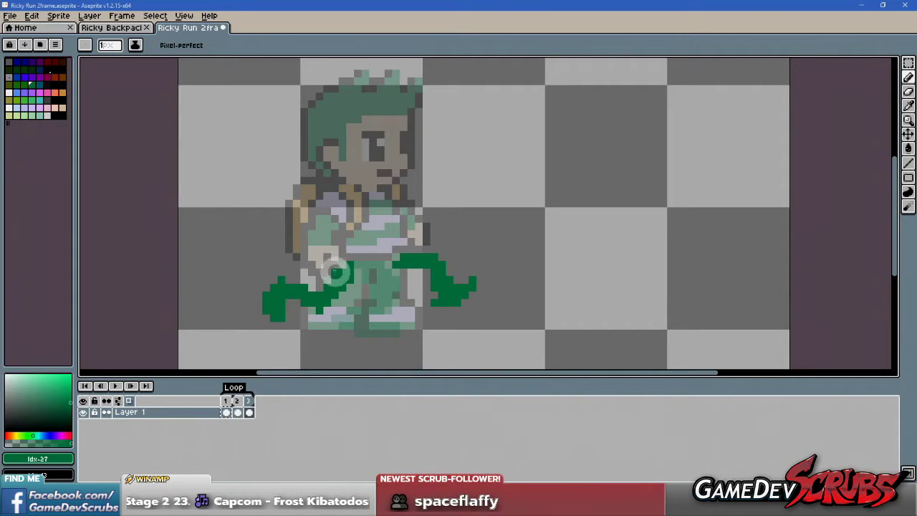
drag(403, 287, 380, 242)
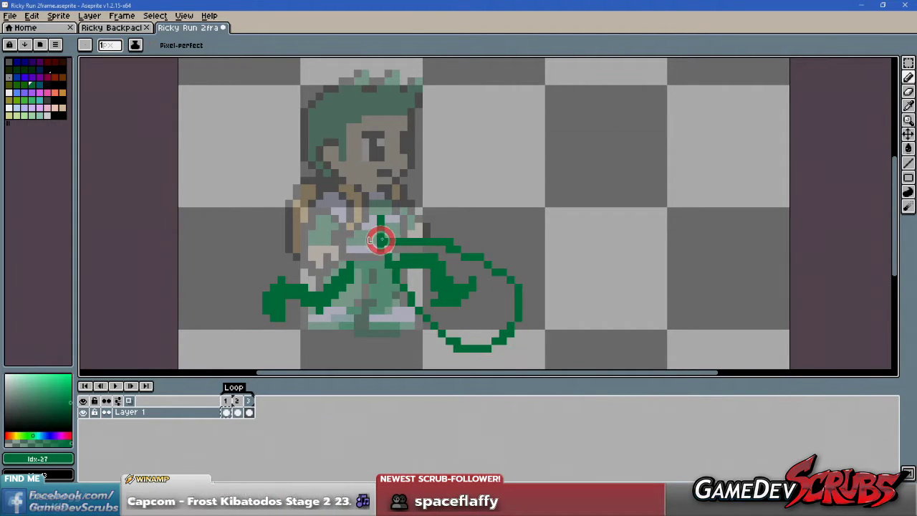
key(ctrl+z)
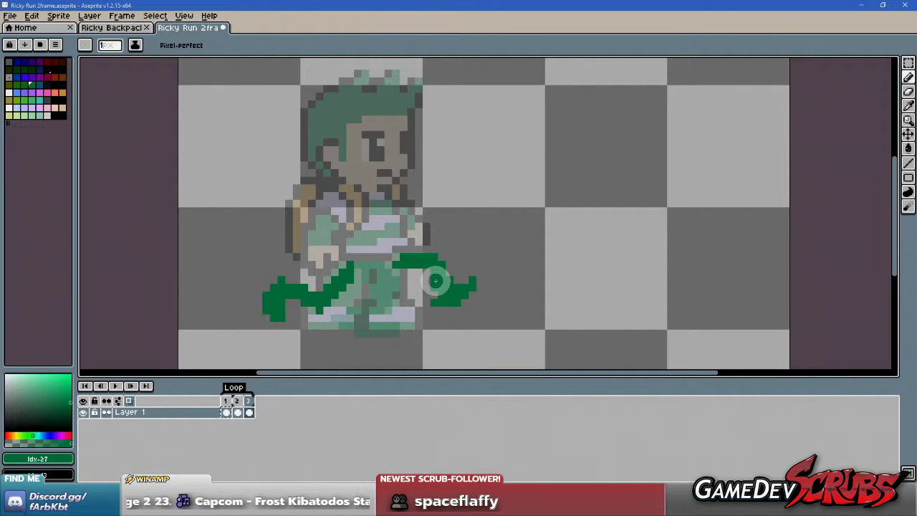
- Duplicate frame 2 with its bent green leg sketch as a new frame directly after it
click(241, 404)
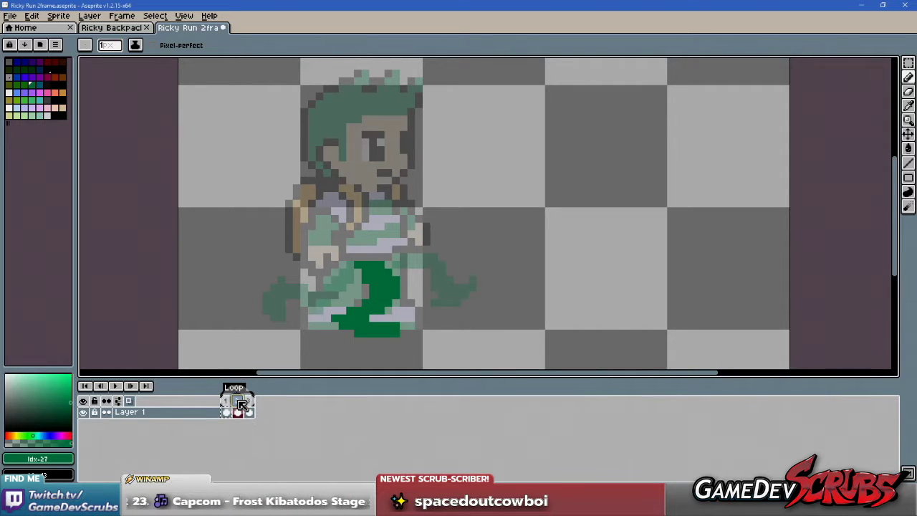
right_click(242, 405)
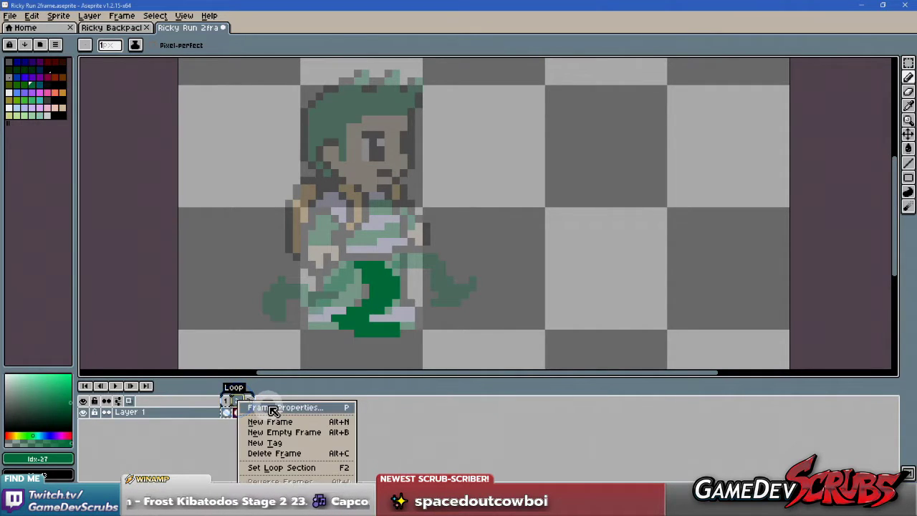
key(Escape)
key(alt+n)
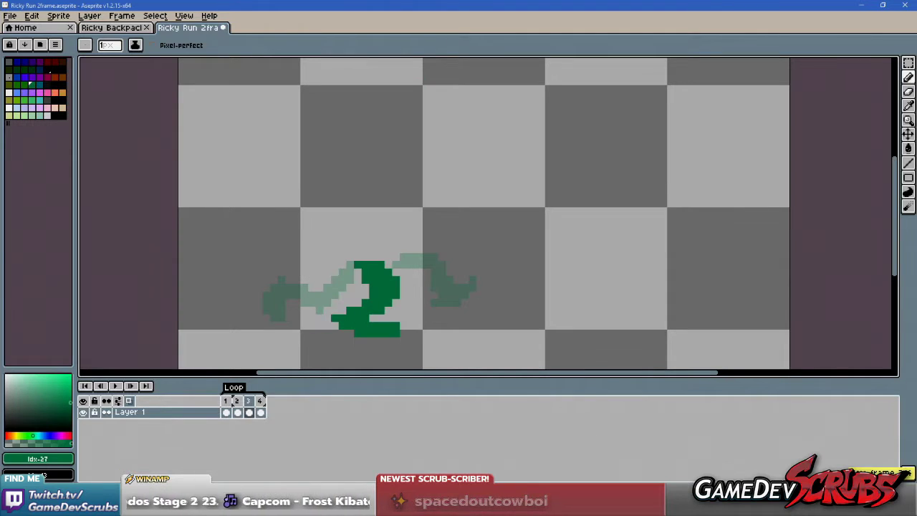
- Look through frames 1 to 4, comparing the standing pose with the green leg sketches on Layer 1
click(237, 412)
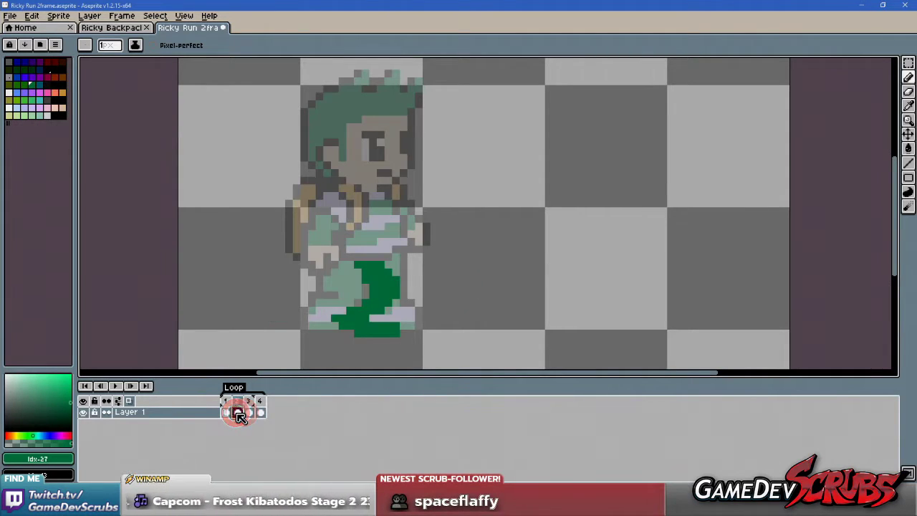
click(226, 414)
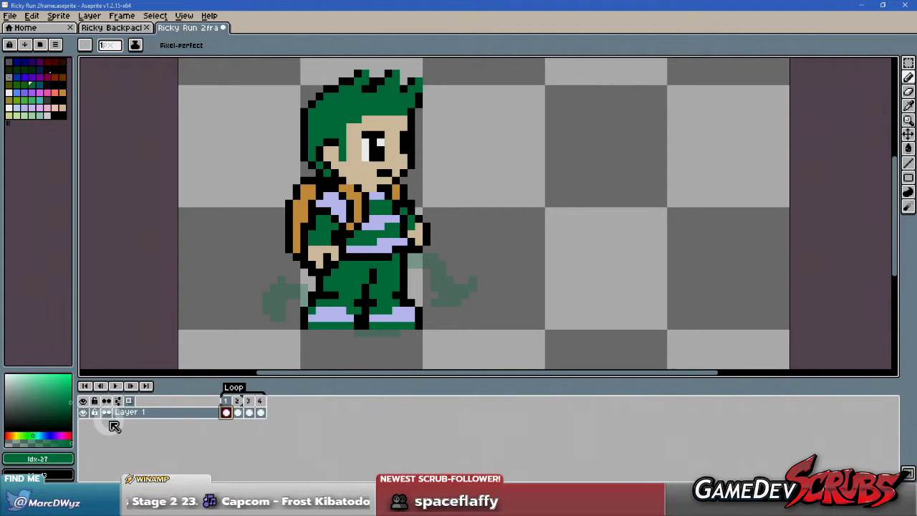
click(84, 414)
click(85, 415)
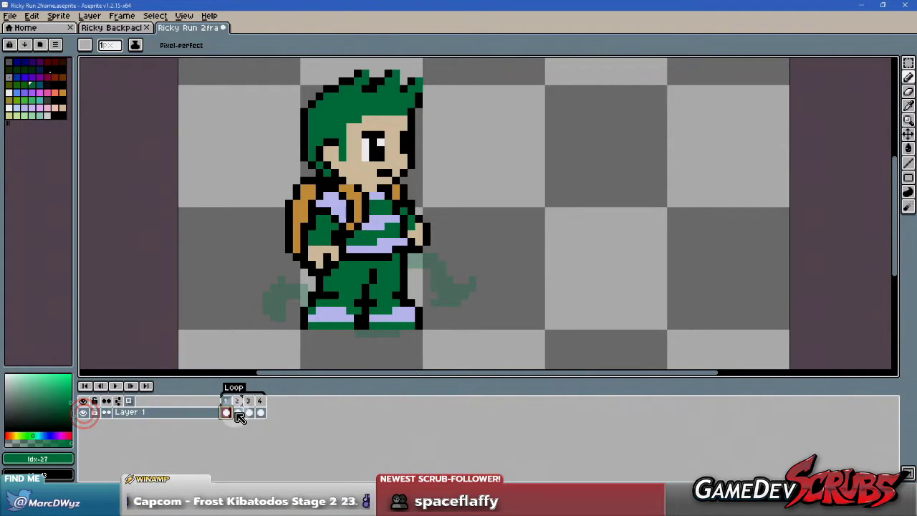
click(237, 414)
click(248, 414)
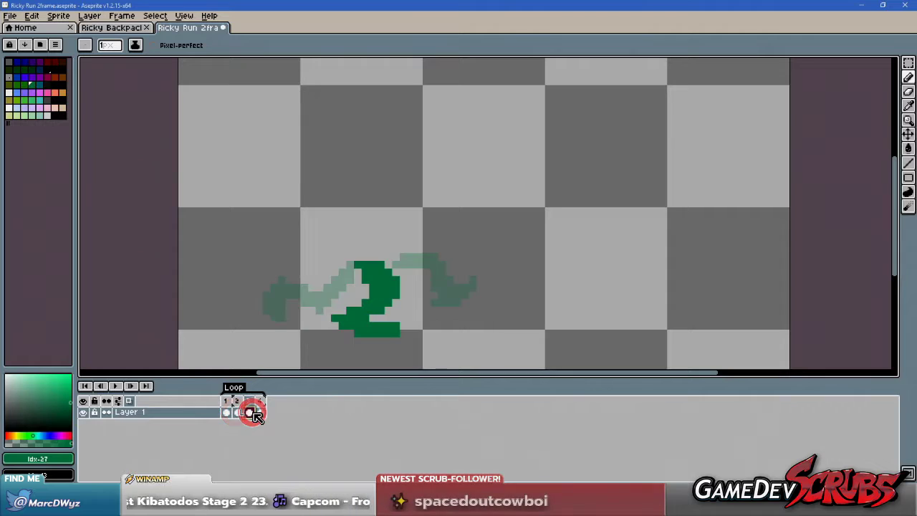
click(226, 412)
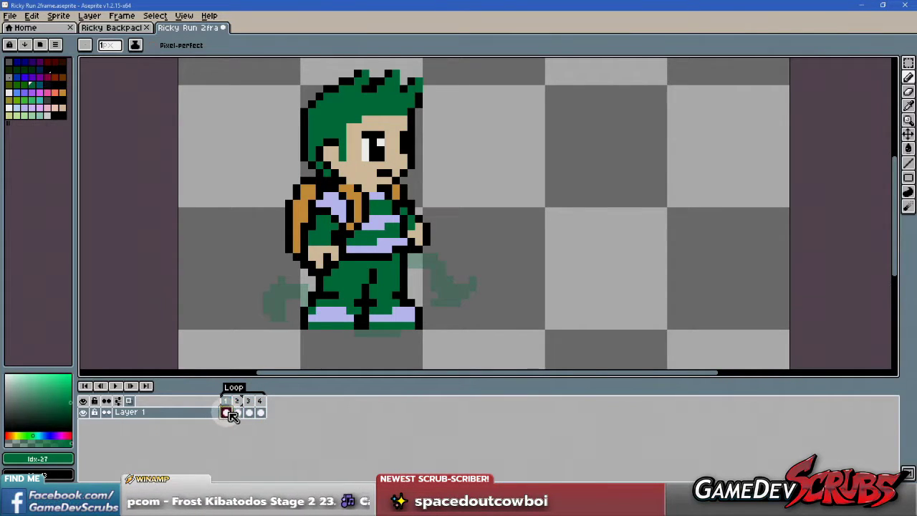
click(239, 413)
click(261, 413)
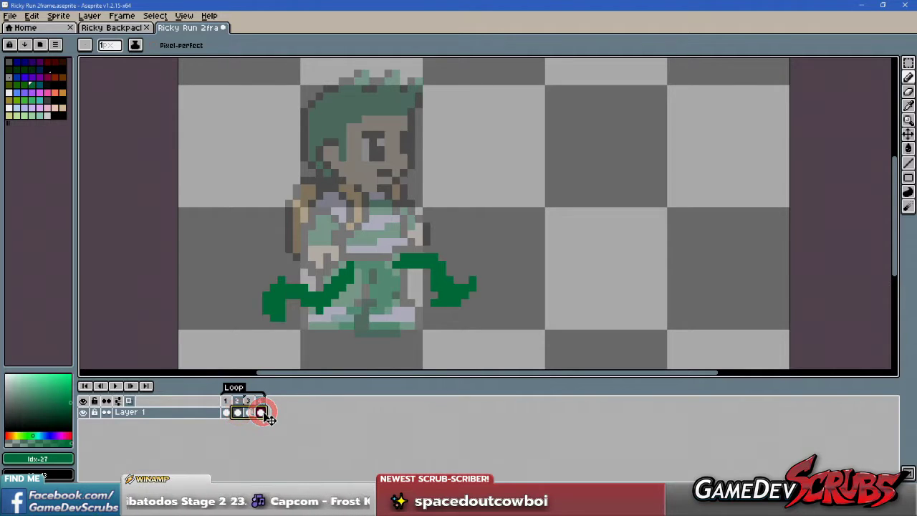
- Add a new layer above Layer 1 and check its empty cels in frames 1 and 2
right_click(144, 417)
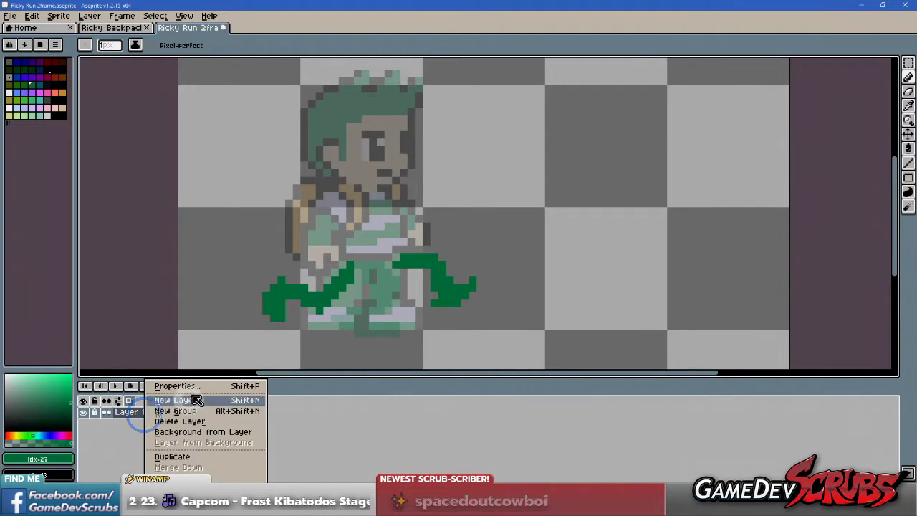
click(193, 402)
click(227, 412)
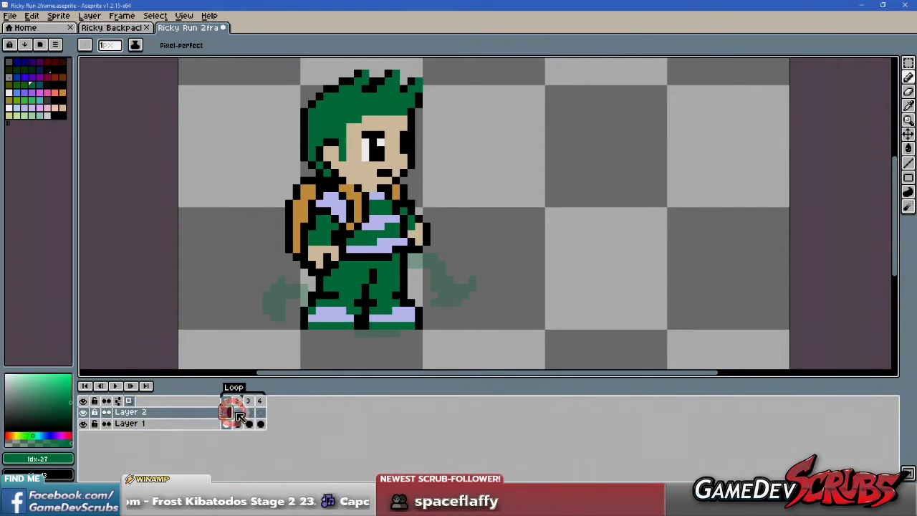
click(238, 413)
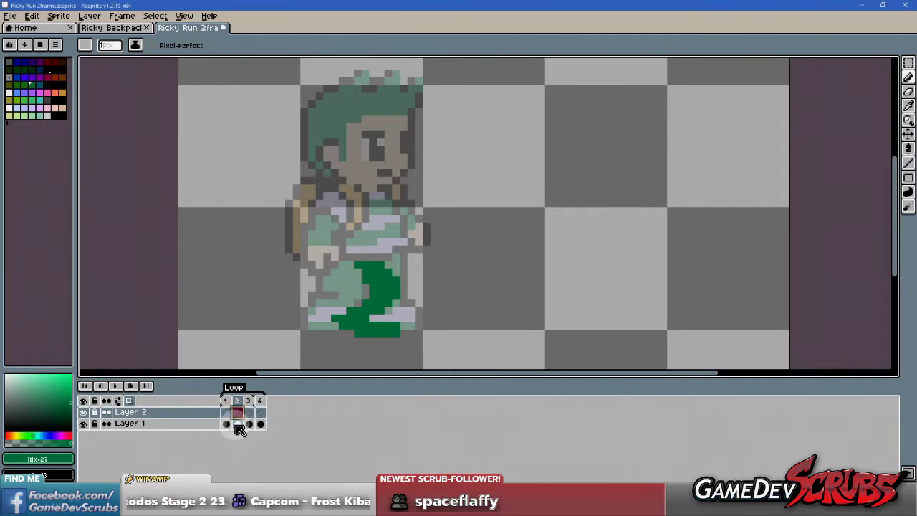
- Transfer the leg sketches in frames 2 to 4 from Layer 1 to Layer 2, and hide Layer 1
click(260, 425)
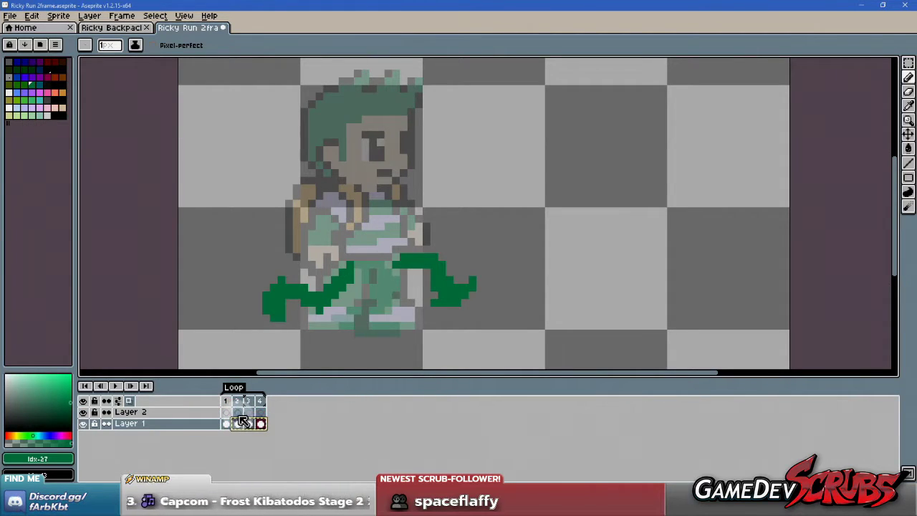
click(238, 412)
click(238, 423)
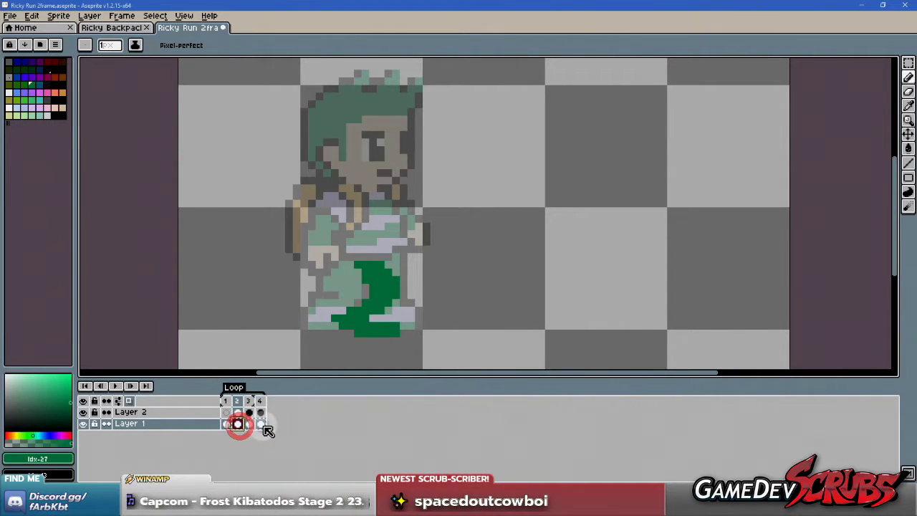
shift+click(260, 424)
click(293, 432)
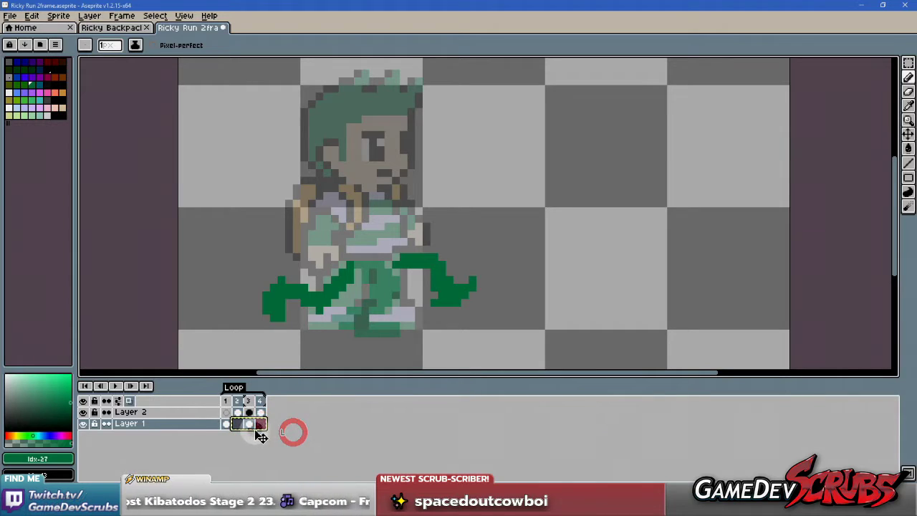
click(248, 424)
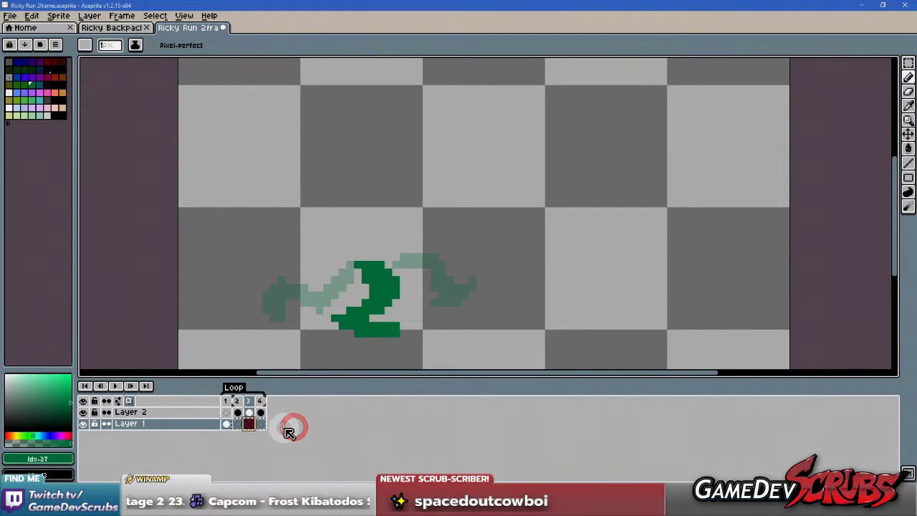
click(238, 413)
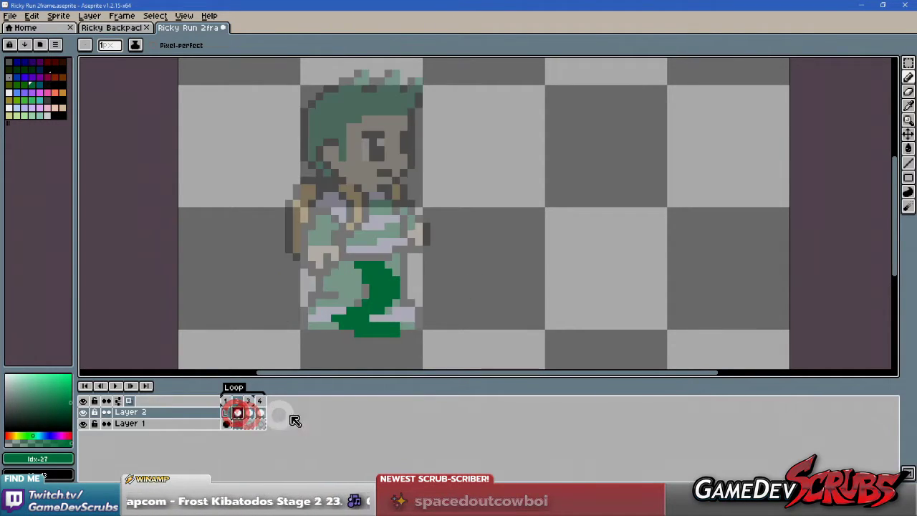
click(83, 423)
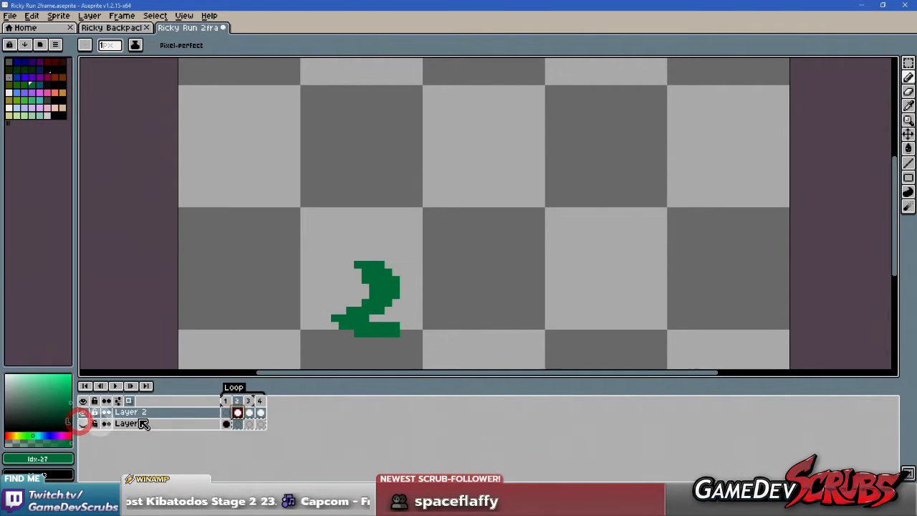
- Step back and forth through frames 2 to 4 to compare the bent-leg pose with the split-leg pose
click(250, 404)
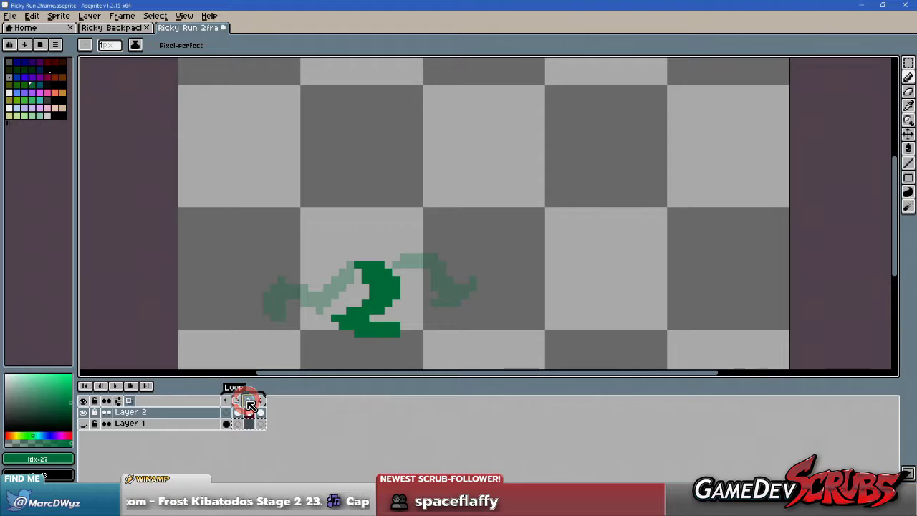
click(261, 402)
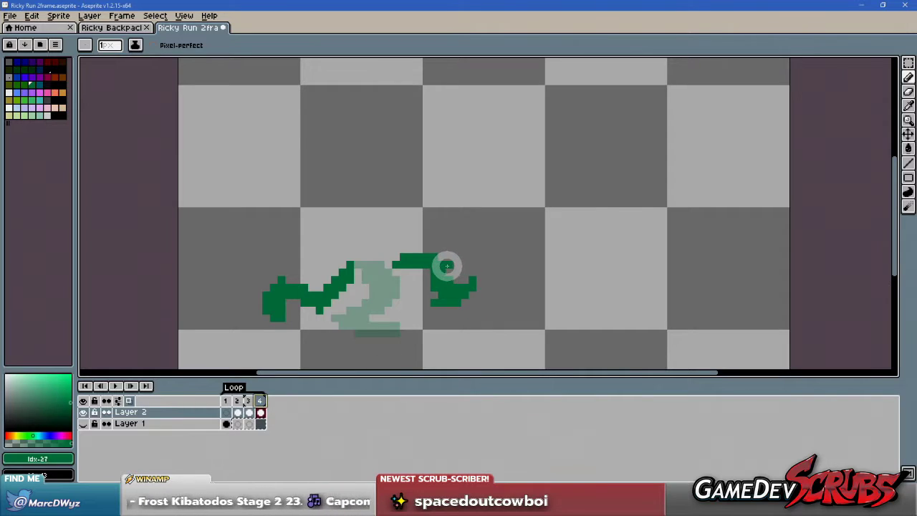
click(236, 401)
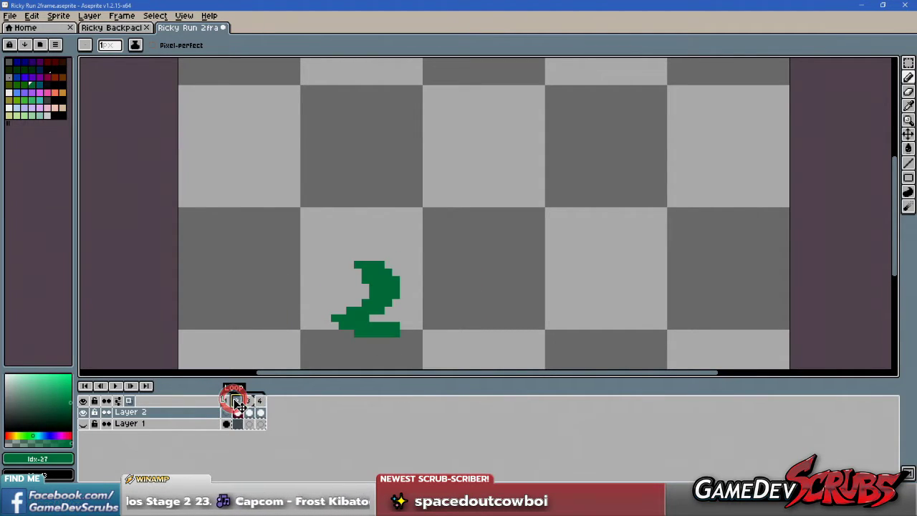
click(250, 402)
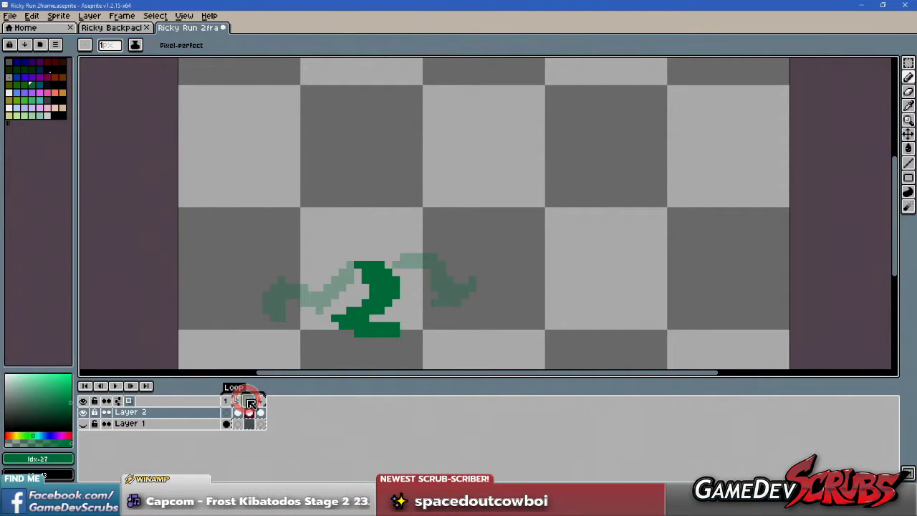
click(261, 402)
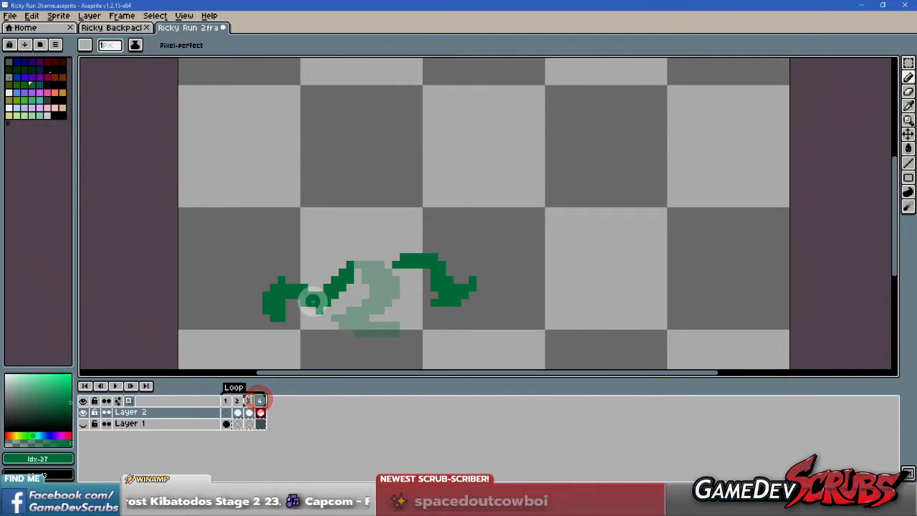
click(248, 406)
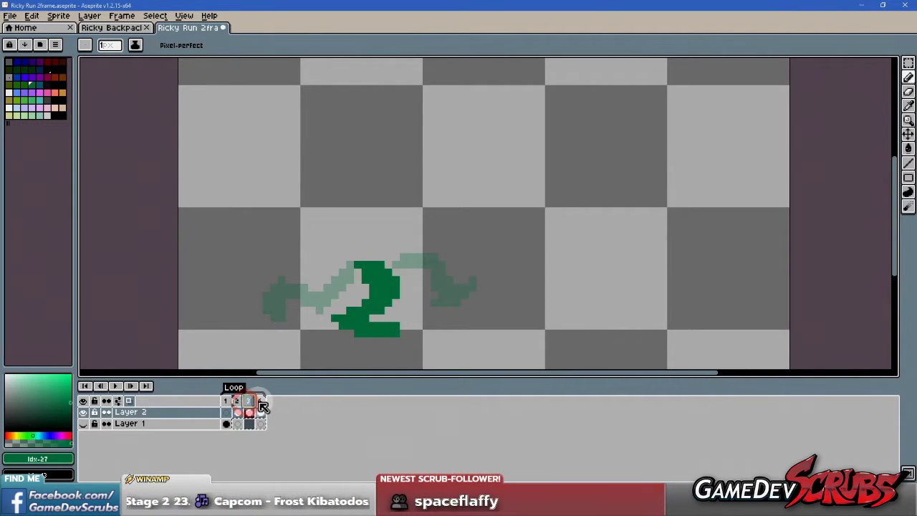
click(262, 405)
click(250, 405)
click(239, 405)
click(250, 407)
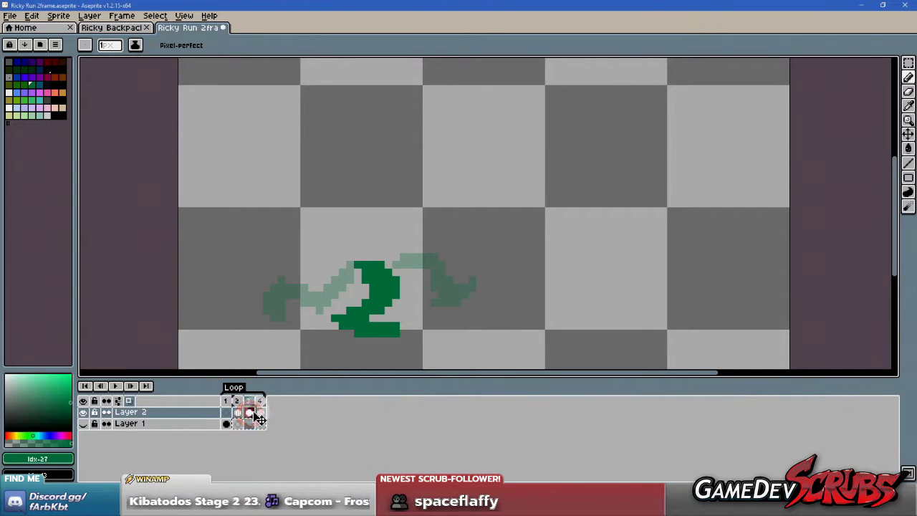
- Clear the leg sketch from frame 2 on Layer 2 and check it against the sketches in frames 3 and 4
click(238, 412)
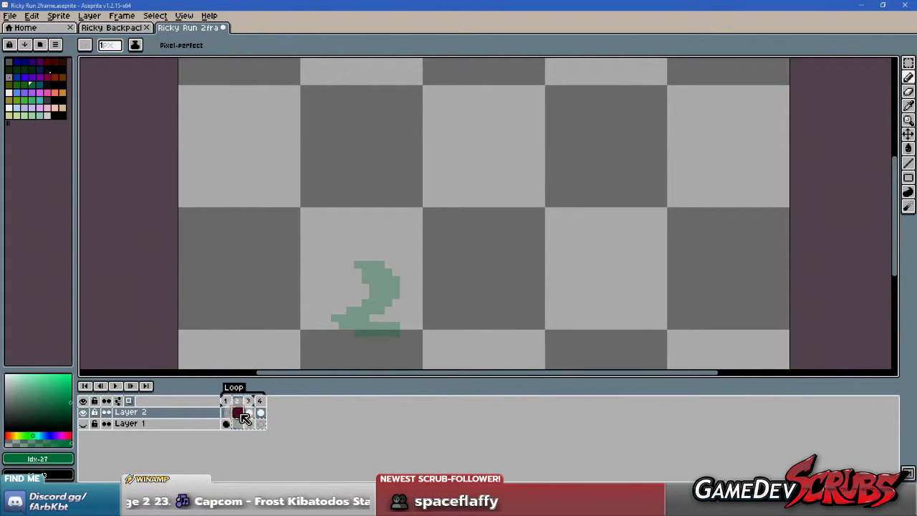
click(250, 413)
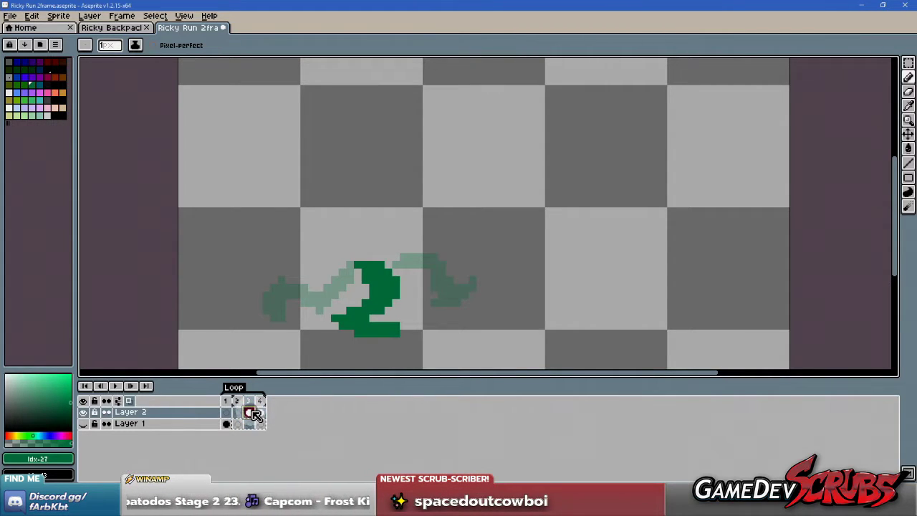
click(239, 413)
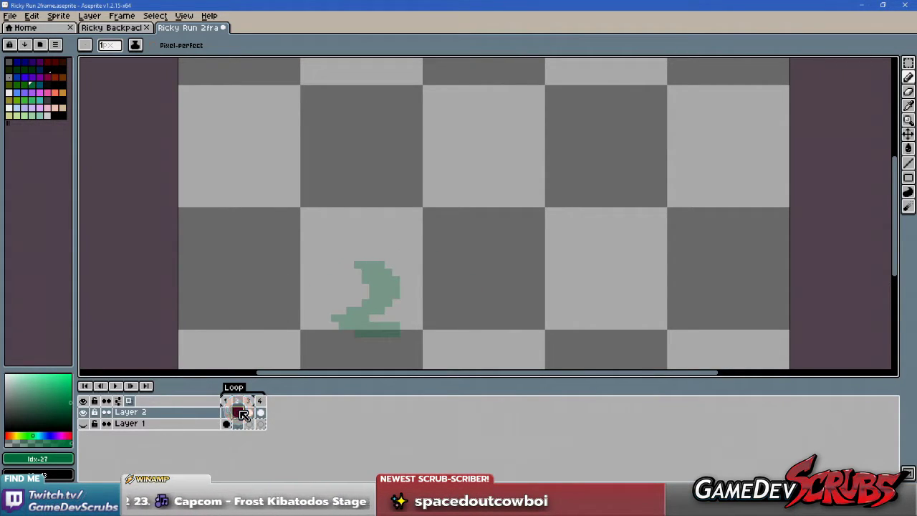
click(259, 412)
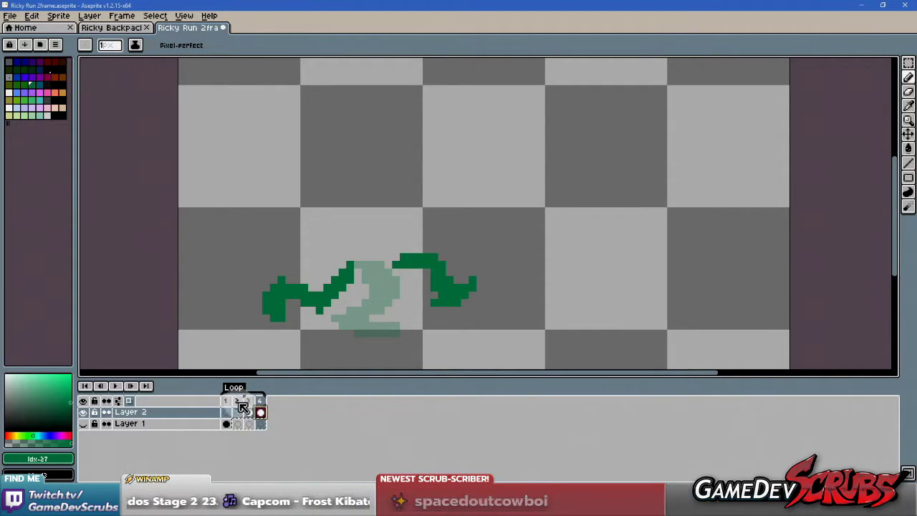
- Insert a new empty frame after frame 2 and check the Layer 2 cels in frames 2 to 4
click(240, 405)
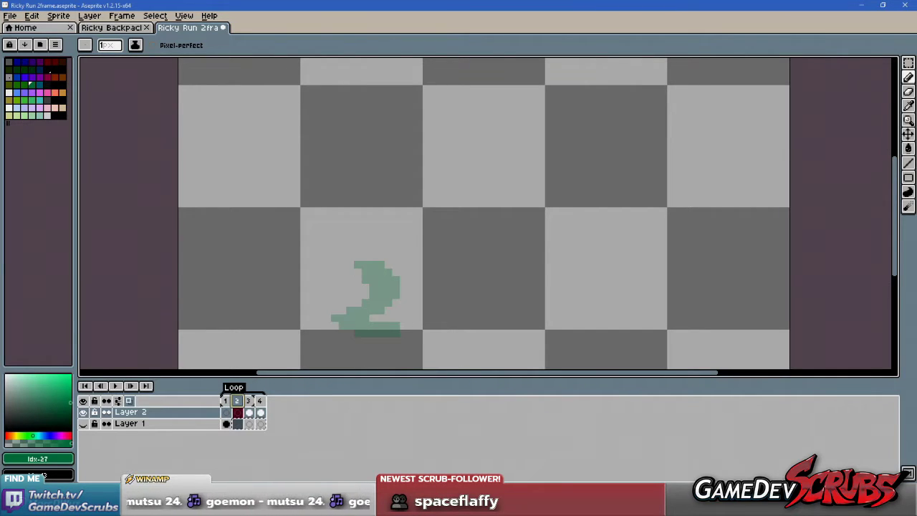
key(alt+b)
click(237, 412)
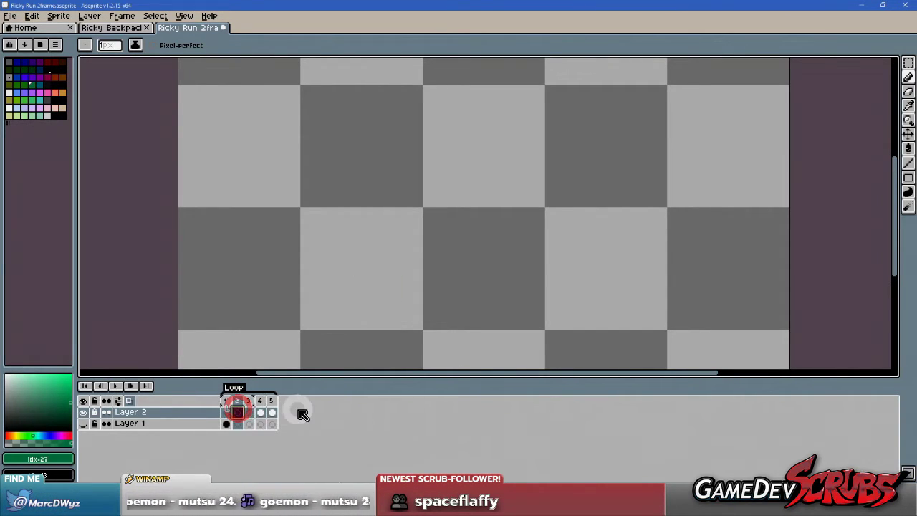
click(249, 412)
click(261, 412)
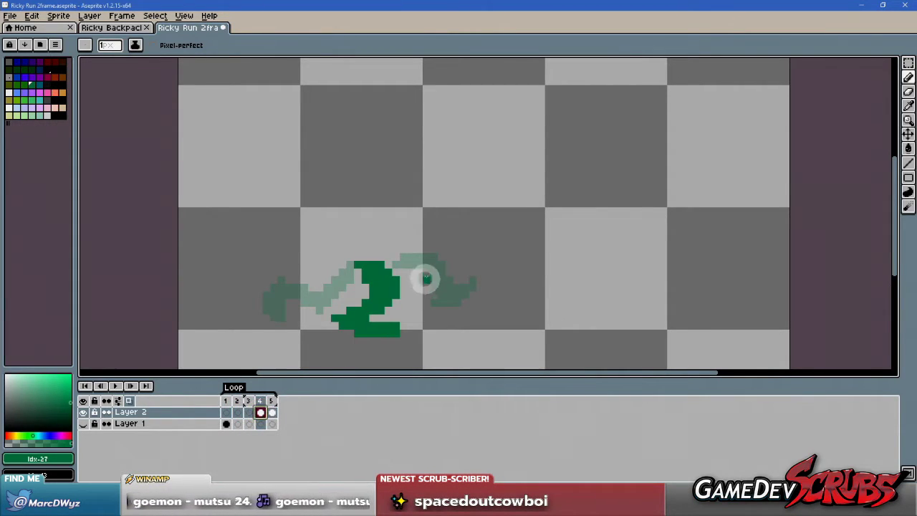
mouse_move(420, 302)
mouse_down()
mouse_move(416, 289)
mouse_move(416, 311)
mouse_move(439, 298)
mouse_up()
mouse_move(257, 322)
mouse_down()
mouse_move(318, 320)
mouse_move(313, 354)
mouse_up()
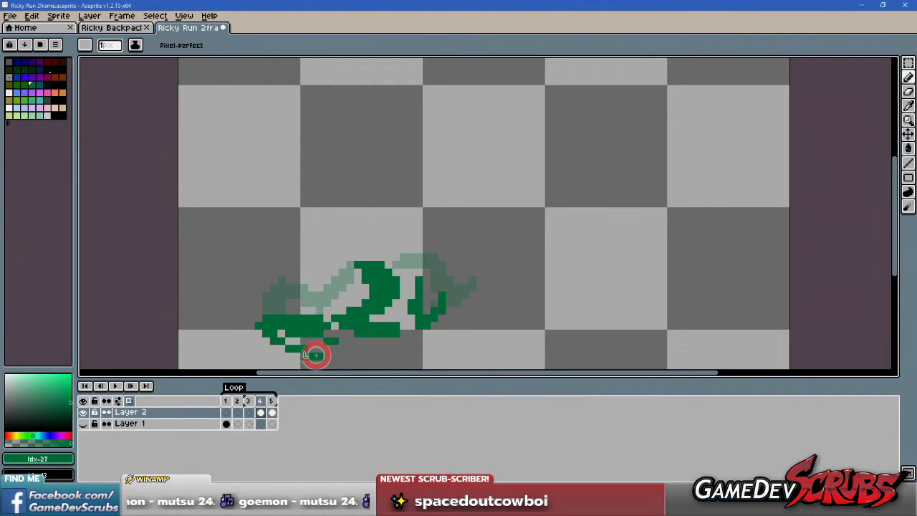
key(ctrl+z)
key(ctrl+z)
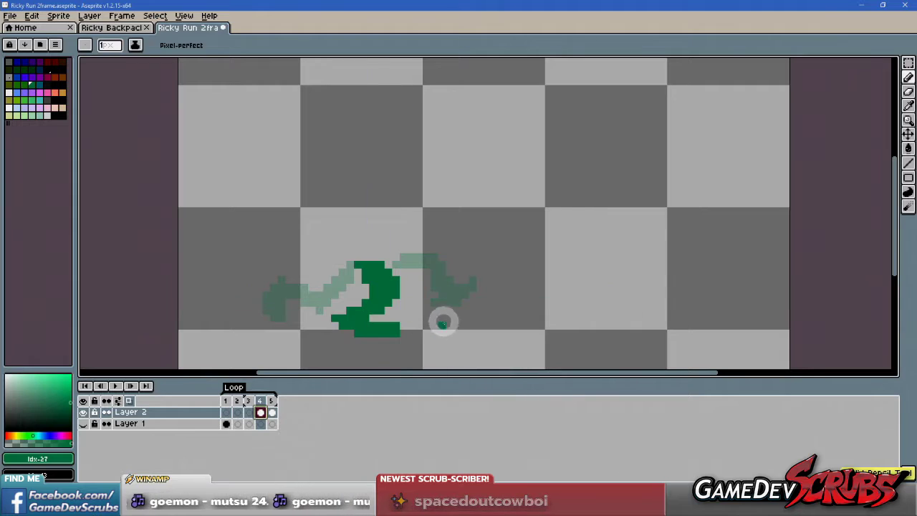
mouse_move(434, 287)
mouse_down()
mouse_move(418, 312)
mouse_move(301, 319)
mouse_move(284, 304)
mouse_up()
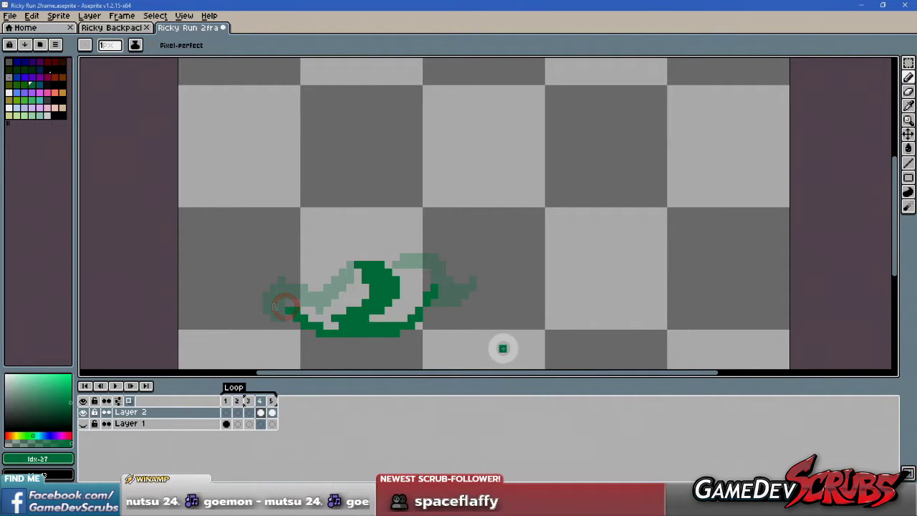
key(ctrl+z)
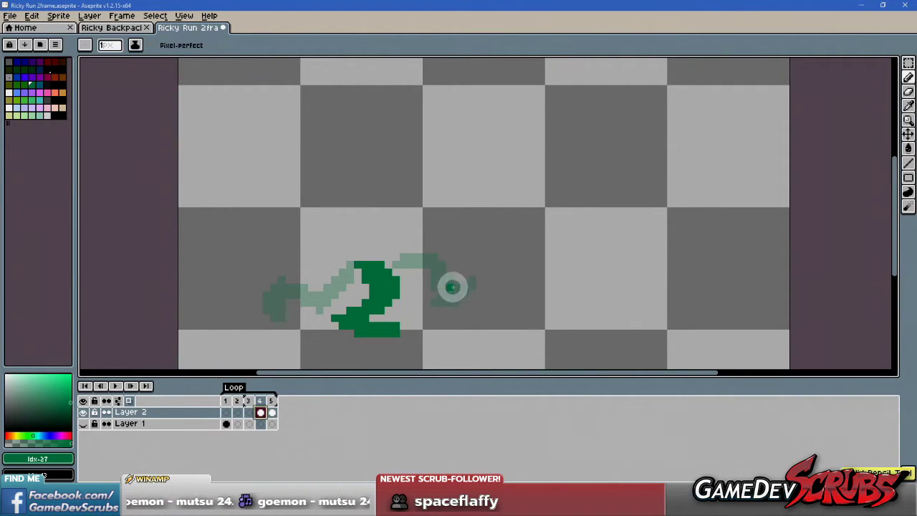
mouse_move(451, 286)
mouse_down()
mouse_move(250, 318)
mouse_move(238, 304)
mouse_move(398, 333)
mouse_move(462, 293)
mouse_up()
key(ctrl+z)
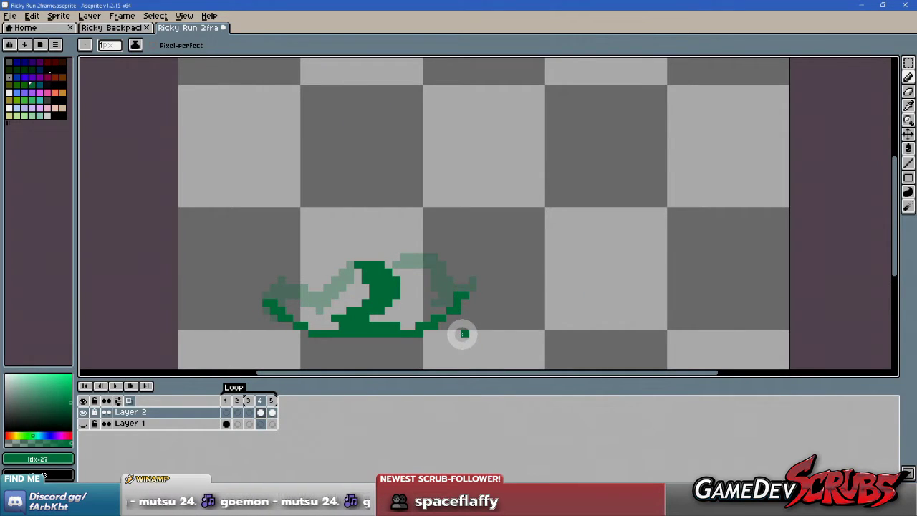
key(ctrl+z)
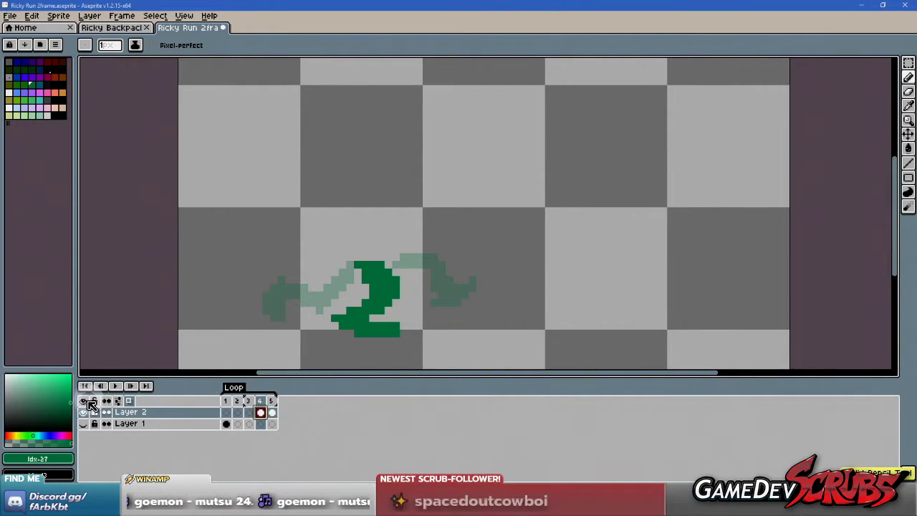
- Add a new layer above Layer 2
right_click(199, 419)
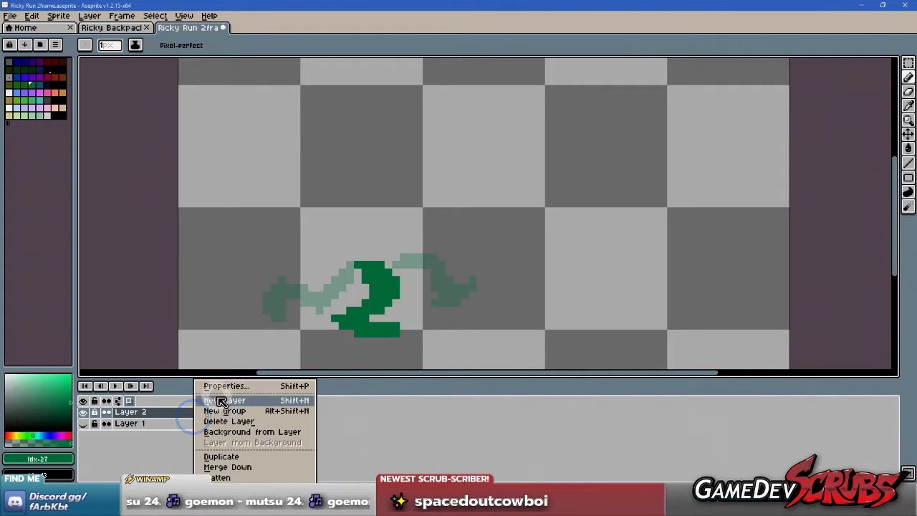
click(215, 399)
mouse_move(471, 278)
mouse_down()
mouse_move(411, 324)
mouse_move(344, 325)
mouse_move(271, 295)
mouse_move(288, 315)
mouse_move(356, 341)
mouse_move(417, 339)
mouse_move(488, 301)
mouse_move(497, 280)
mouse_move(398, 326)
mouse_move(339, 326)
mouse_move(262, 298)
mouse_move(290, 319)
mouse_move(404, 334)
mouse_move(488, 288)
mouse_move(419, 326)
mouse_move(352, 333)
mouse_move(308, 330)
mouse_move(269, 307)
mouse_move(324, 326)
mouse_move(385, 331)
mouse_move(471, 290)
mouse_up()
key(ctrl+z)
key(ctrl+z)
key(ctrl+z)
key(ctrl+z)
click(479, 289)
key(ctrl+z)
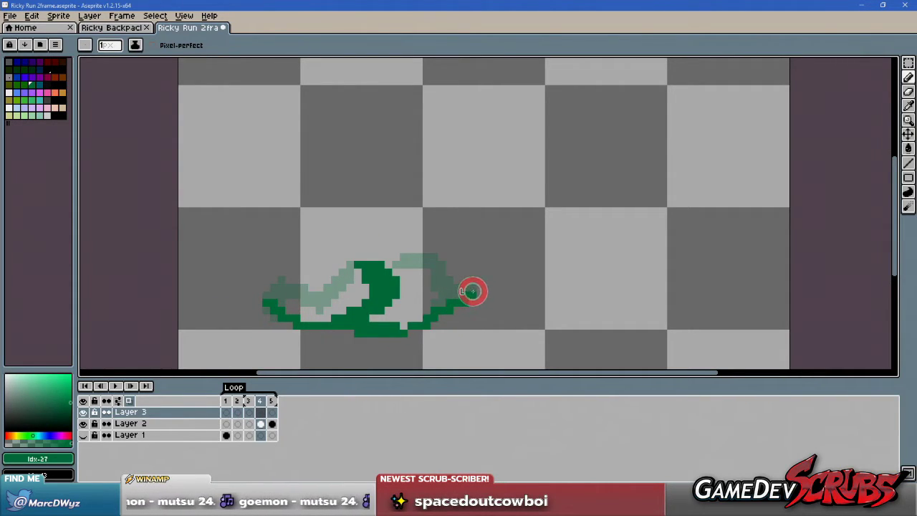
key(ctrl+z)
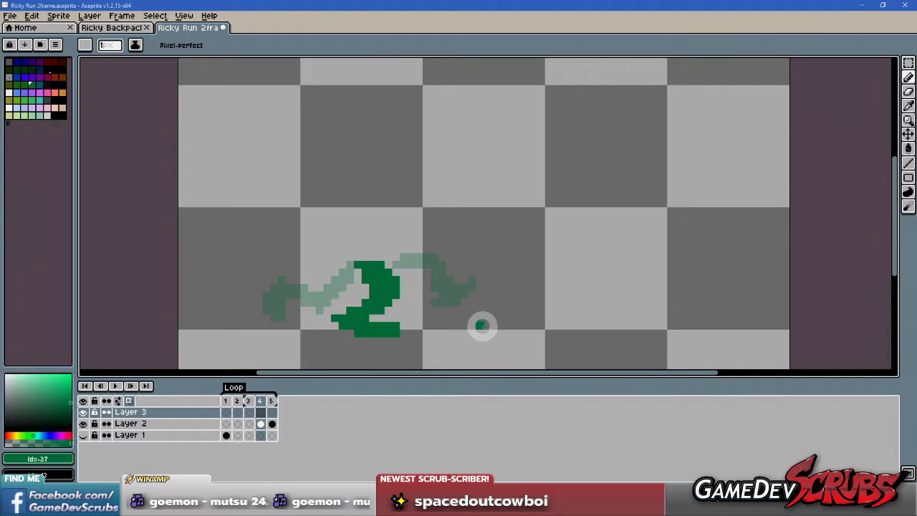
mouse_move(266, 303)
mouse_down()
mouse_move(282, 318)
mouse_move(374, 330)
mouse_move(417, 323)
mouse_move(473, 283)
mouse_move(423, 331)
mouse_move(387, 336)
mouse_move(309, 334)
mouse_move(257, 307)
mouse_move(303, 332)
mouse_move(377, 335)
mouse_move(420, 327)
mouse_move(473, 289)
mouse_up()
key(ctrl+z)
key(ctrl+z)
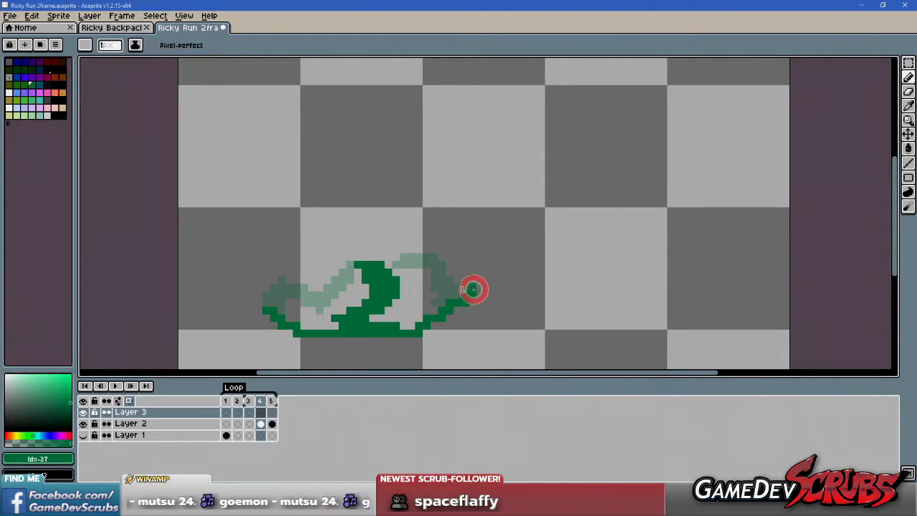
key(ctrl+z)
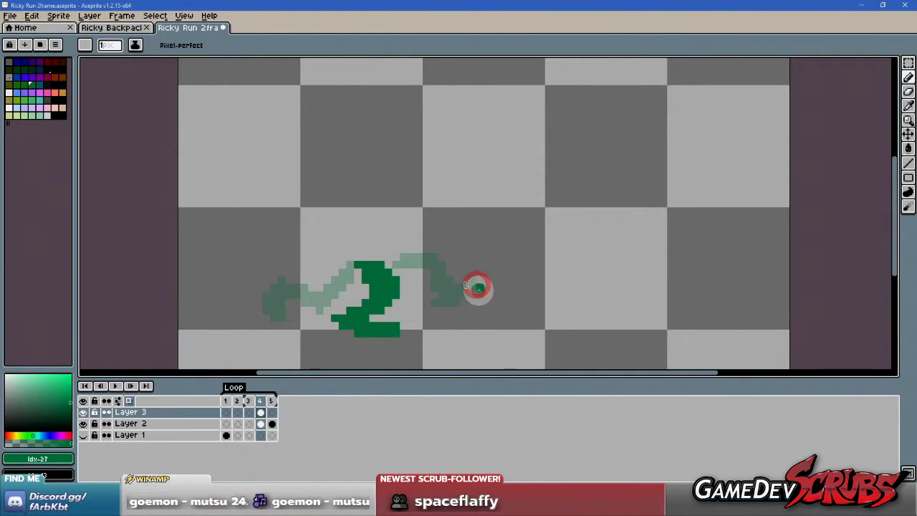
- Draw a shallow green foot-path arc under the legs in frame 4 on Layer 3, and compare it with Layer 2's leg sketch
mouse_move(473, 282)
mouse_down()
mouse_move(425, 322)
mouse_move(385, 330)
mouse_move(318, 329)
mouse_move(264, 310)
mouse_up()
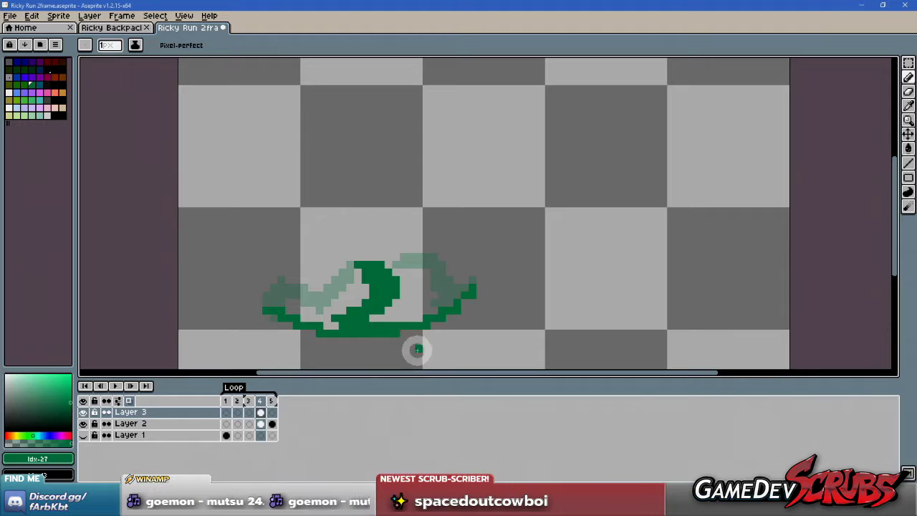
click(250, 424)
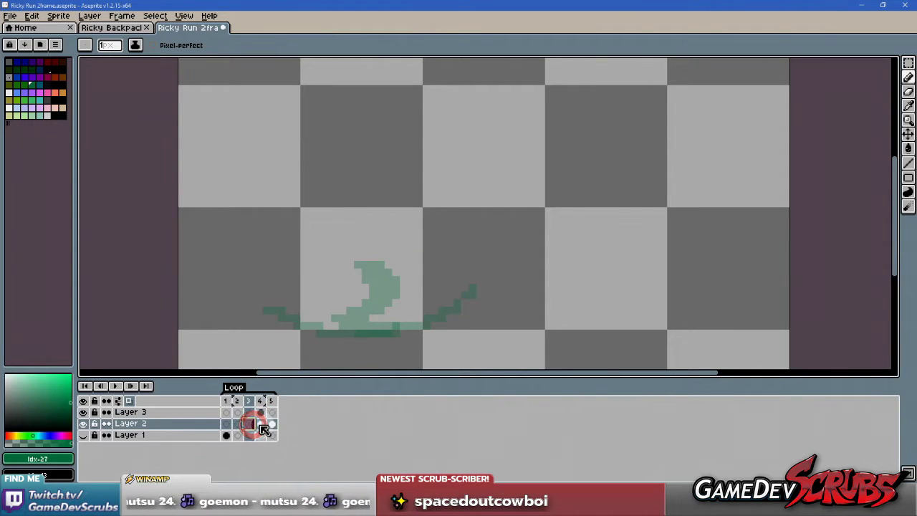
click(261, 424)
scroll(388, 309, up, 1)
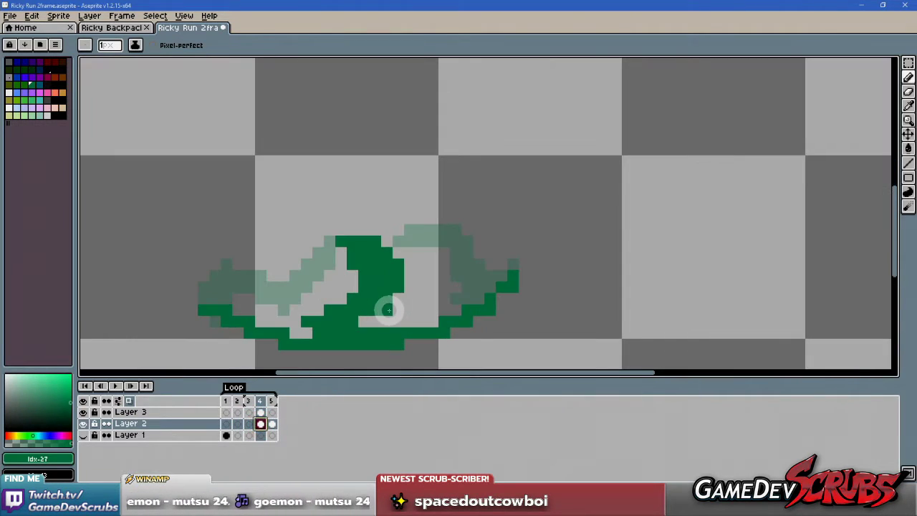
scroll(387, 310, down, 1)
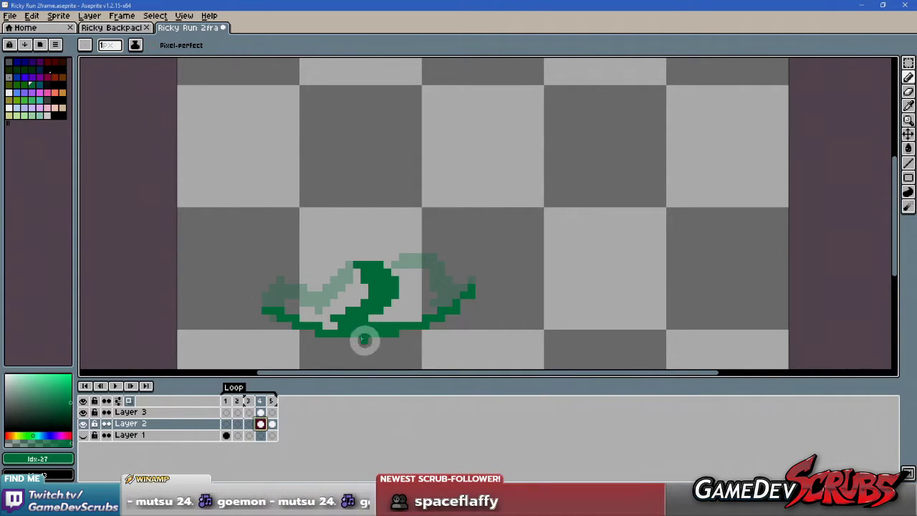
- Step through frames 2 to 5 to examine the order of the leg poses and the foot-path arc
click(249, 402)
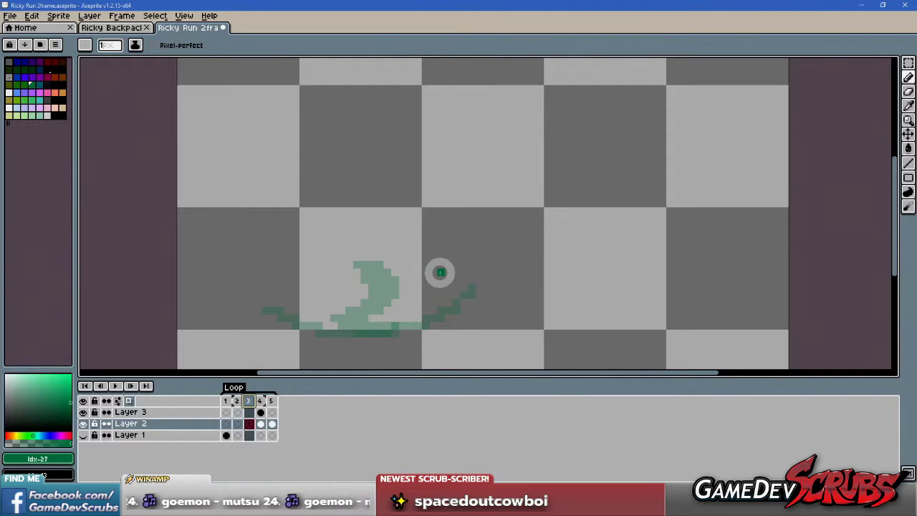
click(237, 401)
click(249, 401)
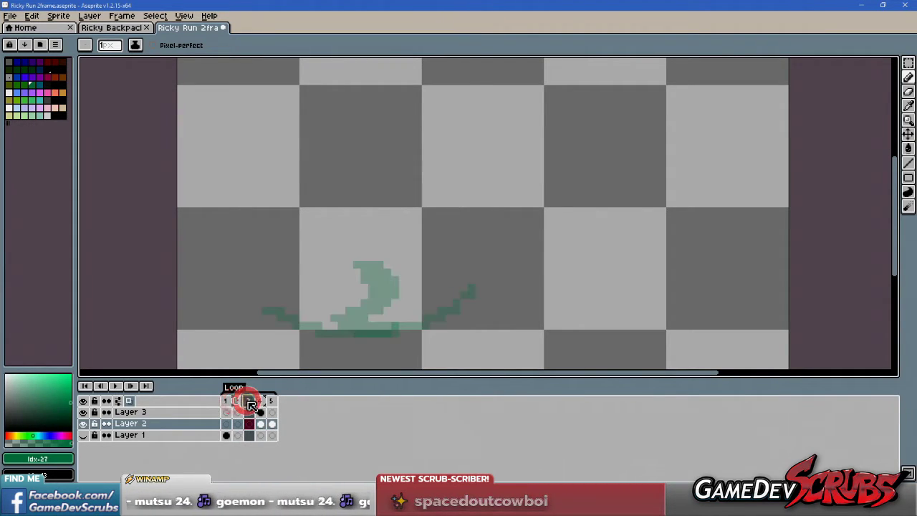
click(260, 401)
click(272, 401)
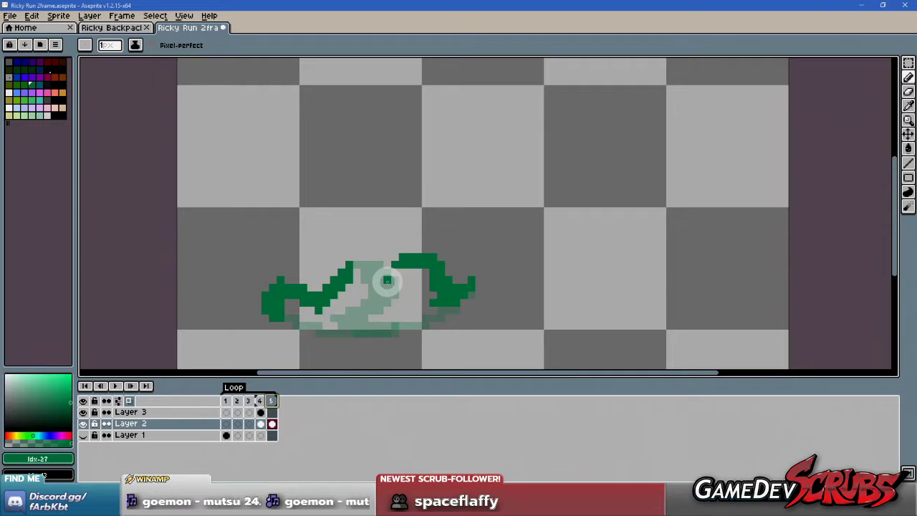
click(239, 401)
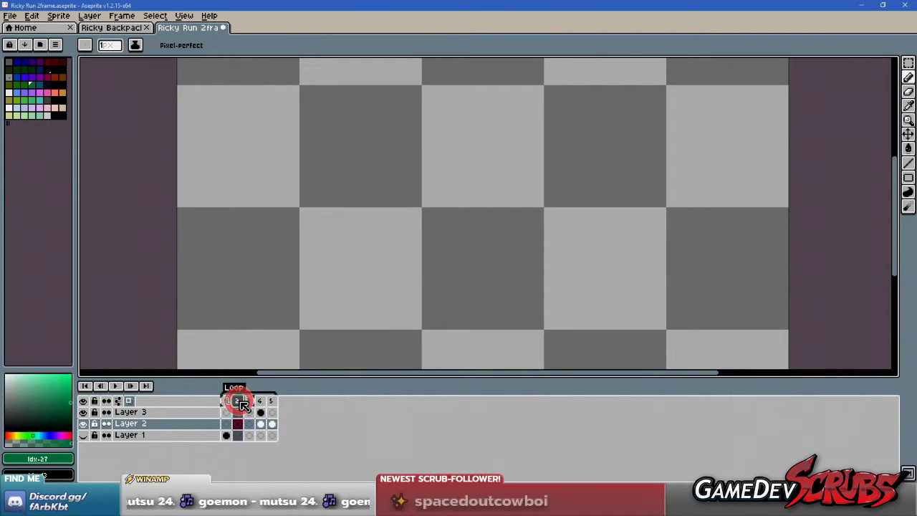
click(248, 400)
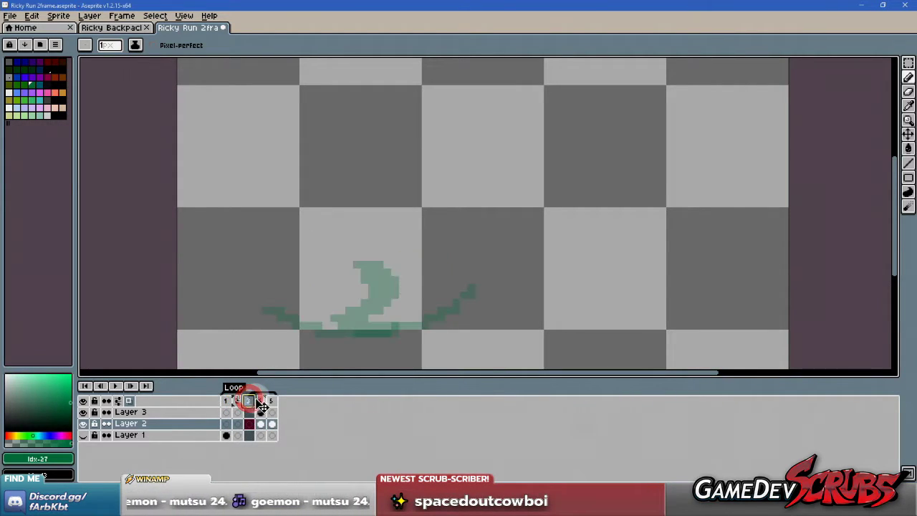
click(260, 402)
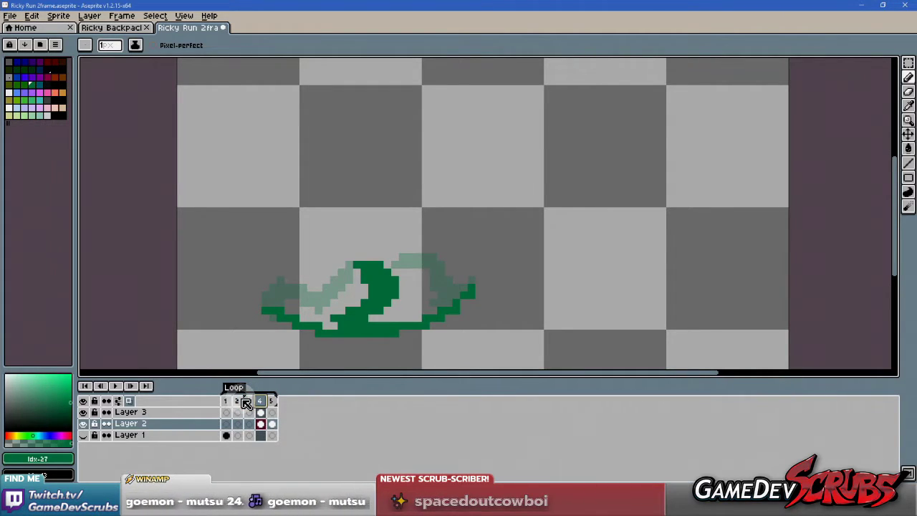
- Sketch a planted, slightly bent green leg with its foot pointing forward in frame 2 on Layer 2, erasing stray pixels along its back
click(237, 400)
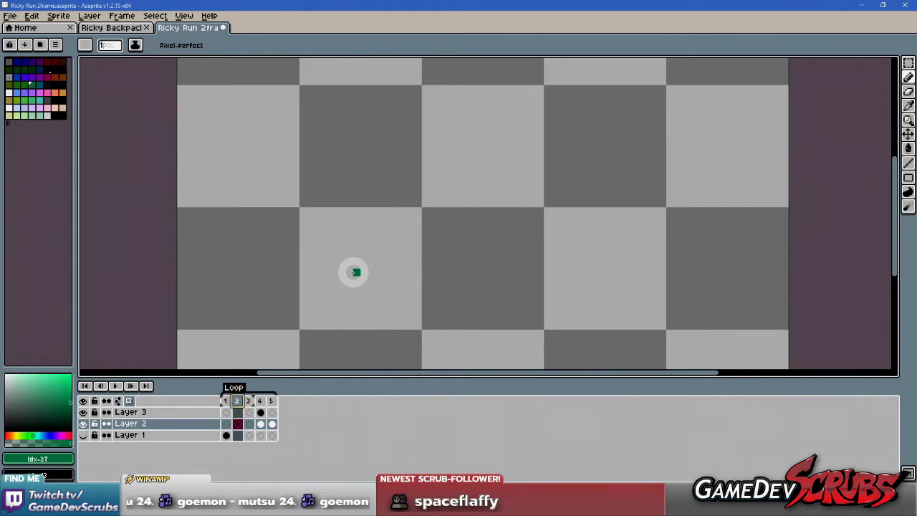
mouse_move(355, 272)
mouse_down()
mouse_move(378, 304)
mouse_move(364, 324)
mouse_move(380, 291)
mouse_move(364, 274)
mouse_move(388, 290)
mouse_move(394, 320)
mouse_move(411, 311)
mouse_move(370, 324)
mouse_move(406, 326)
mouse_up()
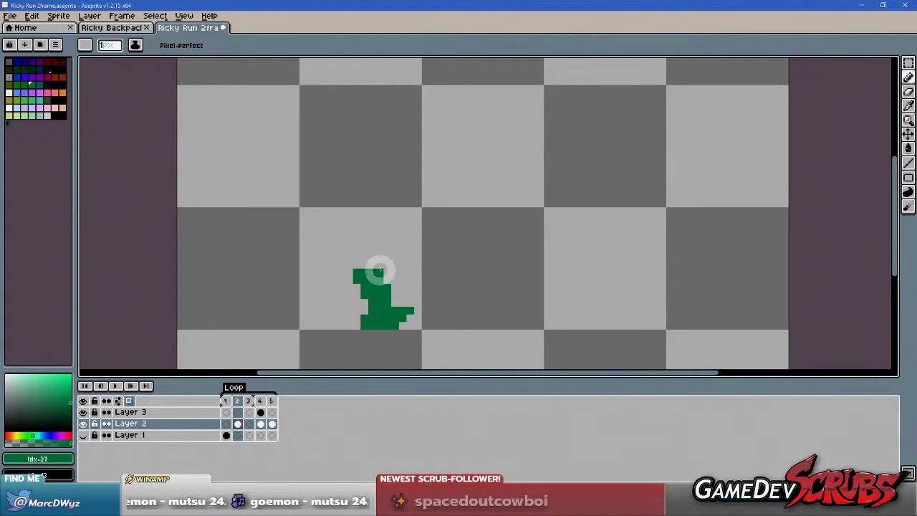
mouse_move(380, 268)
mouse_down()
mouse_move(393, 285)
mouse_move(383, 301)
mouse_up()
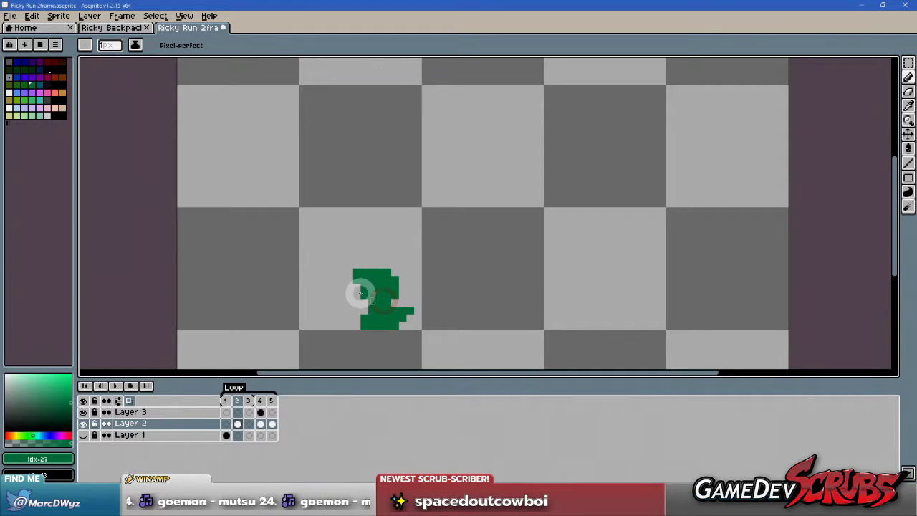
key(b)
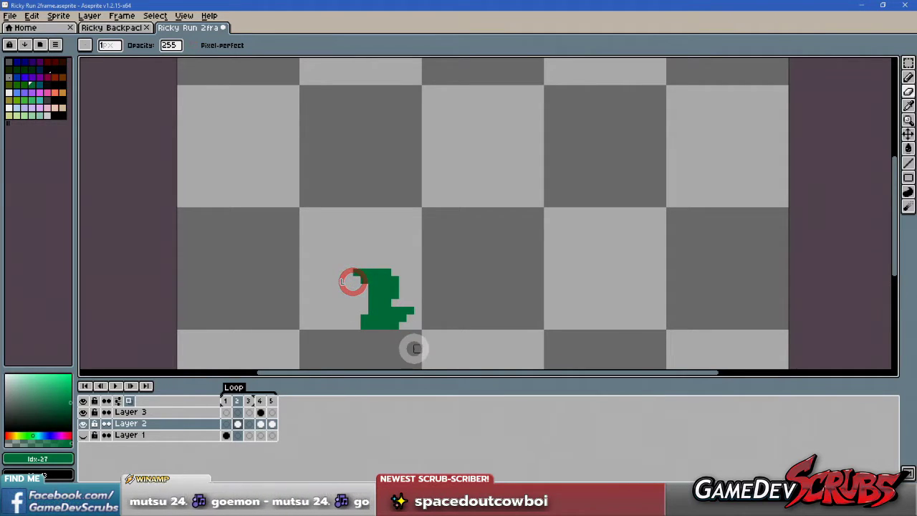
mouse_move(372, 301)
mouse_down()
mouse_move(394, 295)
mouse_move(369, 304)
mouse_up()
key(b)
drag(383, 266, 380, 276)
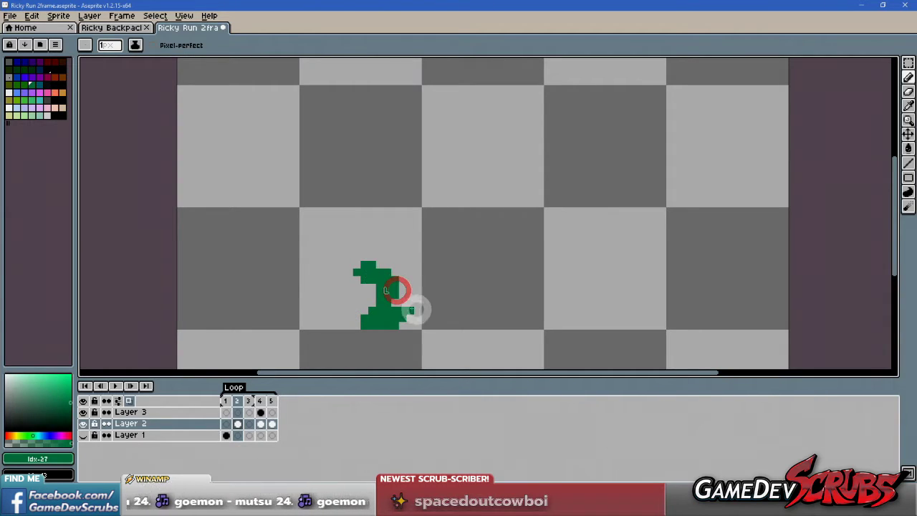
- Sketch a green leg reaching forward with its foot ending at the arc's front end, in frame 3 on Layer 2
click(249, 401)
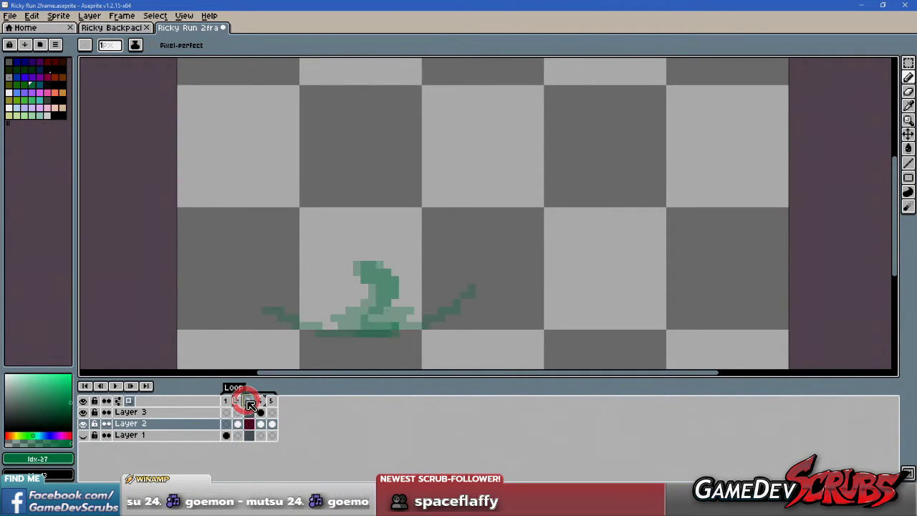
click(380, 265)
mouse_move(386, 265)
mouse_down()
mouse_move(422, 287)
mouse_move(404, 271)
mouse_move(424, 275)
mouse_move(450, 296)
mouse_move(466, 285)
mouse_move(448, 307)
mouse_move(431, 292)
mouse_move(458, 302)
mouse_up()
key(e)
click(493, 279)
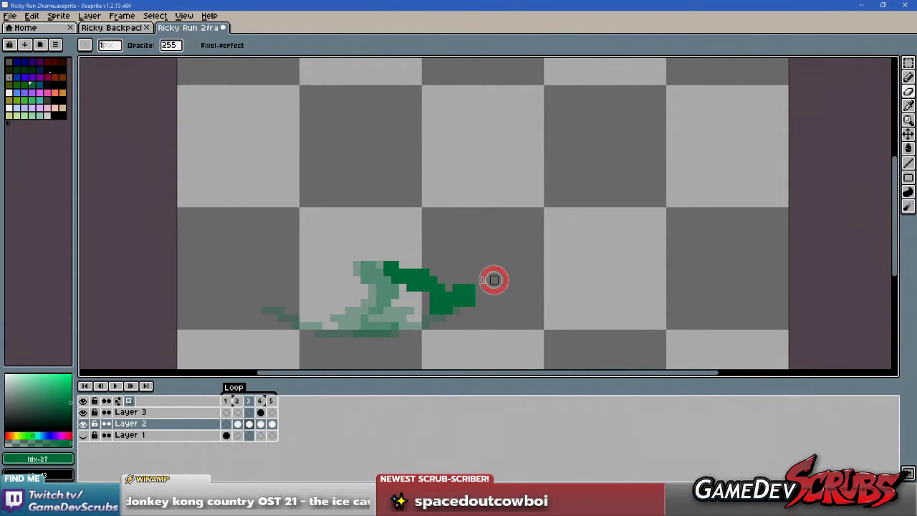
- Thicken the upper edge of the forward leg's thigh in frame 3 and erase excess pixels along its underside
key(b)
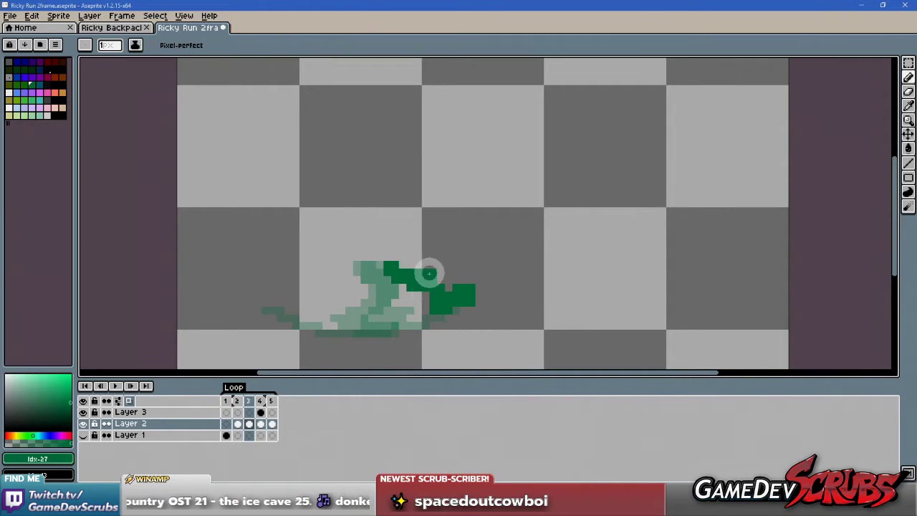
click(402, 265)
mouse_move(402, 265)
mouse_down()
mouse_move(442, 292)
mouse_move(422, 272)
mouse_move(430, 294)
mouse_up()
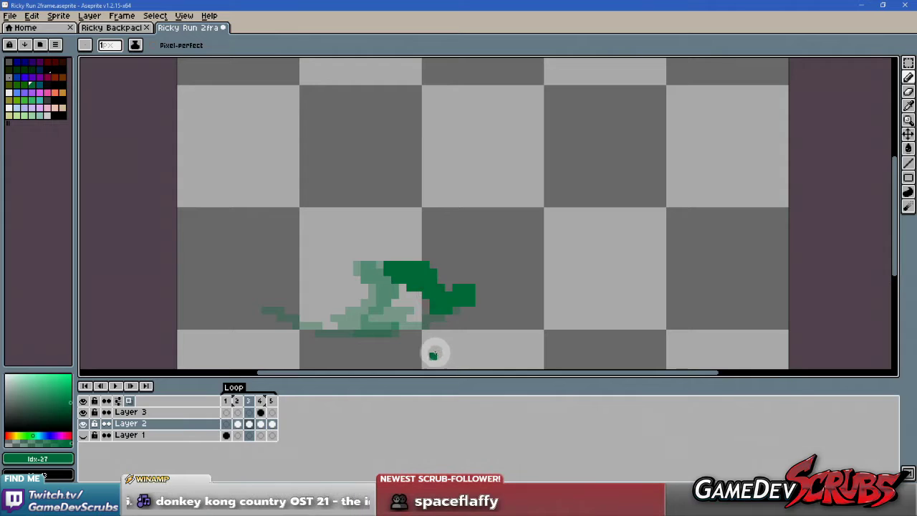
key(e)
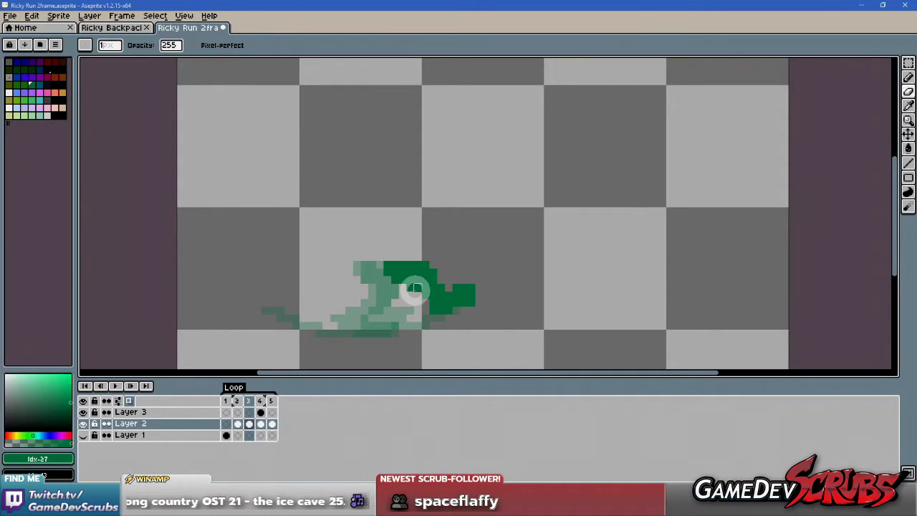
click(410, 290)
click(396, 278)
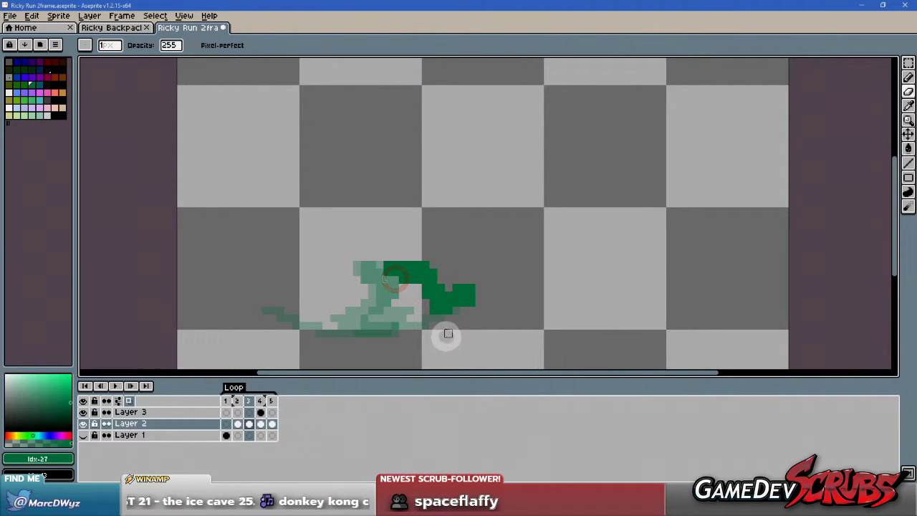
- Fill out the shin and foot of the forward leg in frame 3 and trim the pixels beneath its toe
key(b)
click(421, 279)
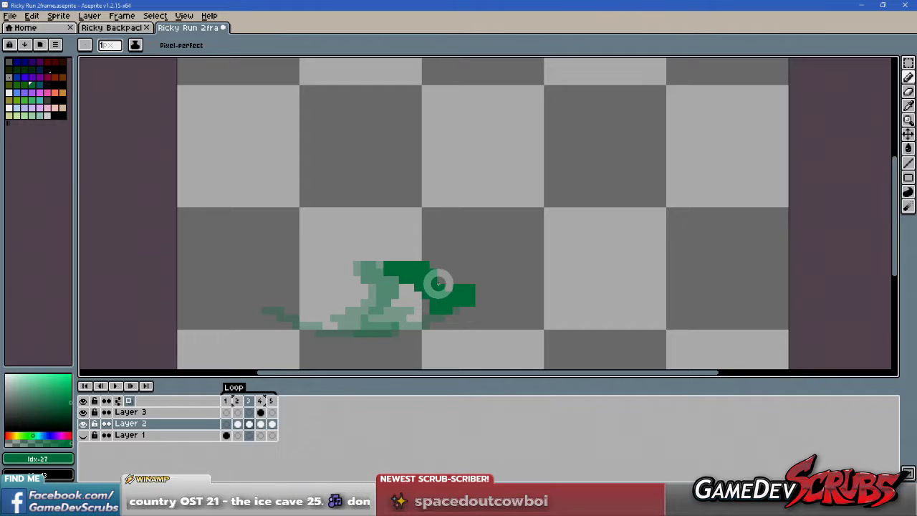
mouse_move(467, 288)
mouse_down()
mouse_move(471, 307)
mouse_move(433, 313)
mouse_move(451, 315)
mouse_up()
key(e)
key(b)
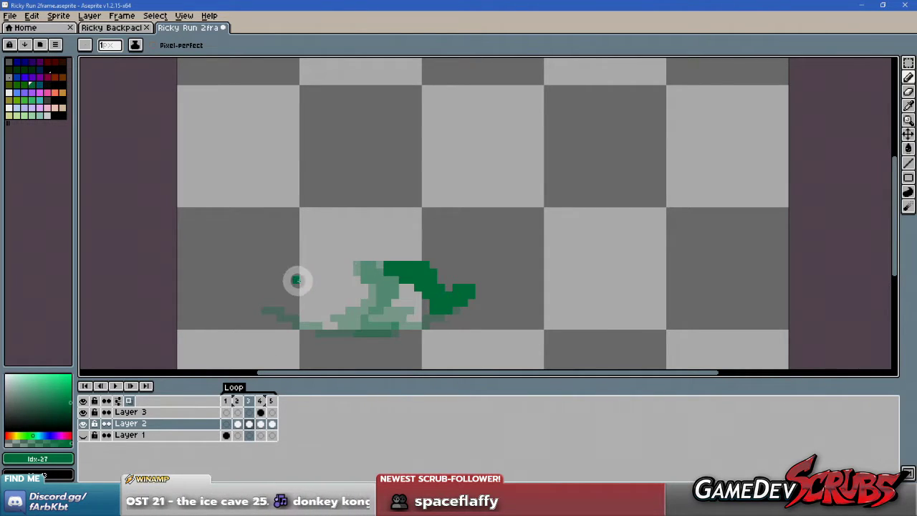
- Sketch a green trailing leg in frame 3 on Layer 2, with its thigh angled back, knee bent low and foot raised behind
click(295, 272)
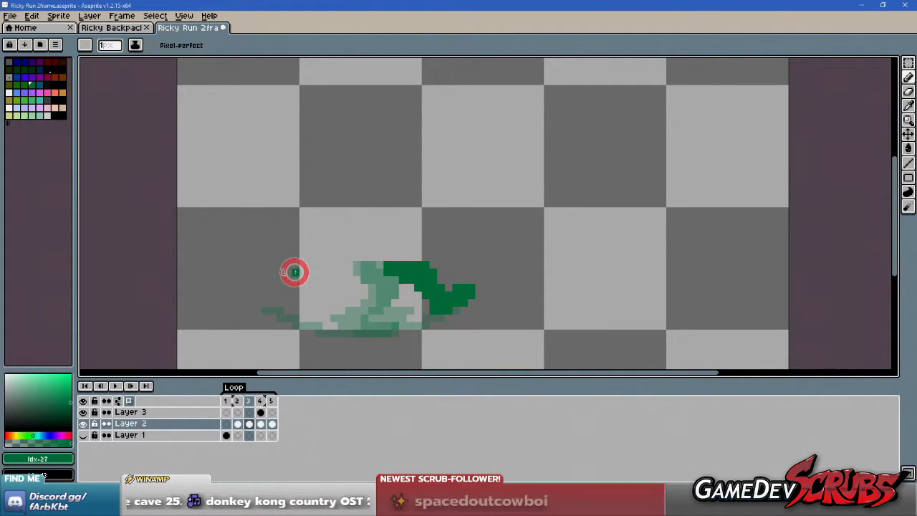
mouse_move(295, 272)
mouse_down()
mouse_move(274, 299)
mouse_move(295, 273)
mouse_move(293, 296)
mouse_move(350, 293)
mouse_move(356, 274)
mouse_move(347, 295)
mouse_move(315, 304)
mouse_move(301, 285)
mouse_move(341, 316)
mouse_up()
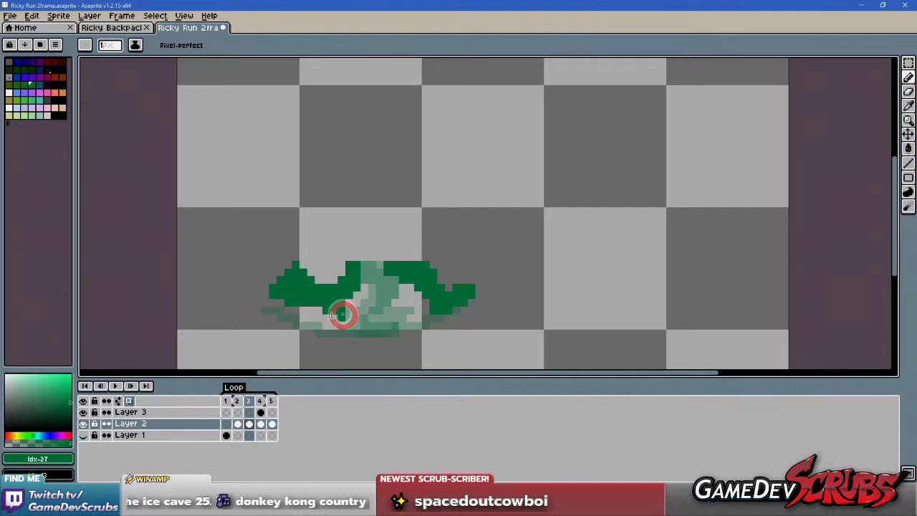
click(362, 308)
click(363, 309)
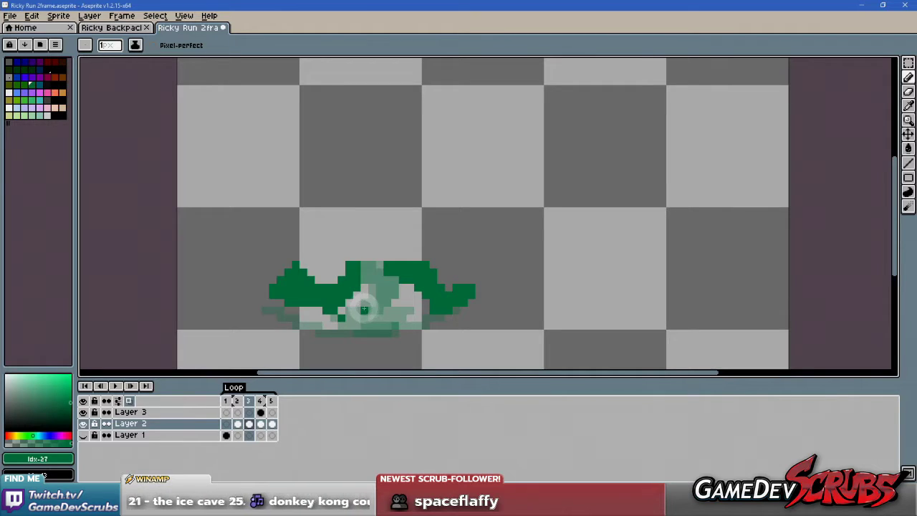
click(362, 268)
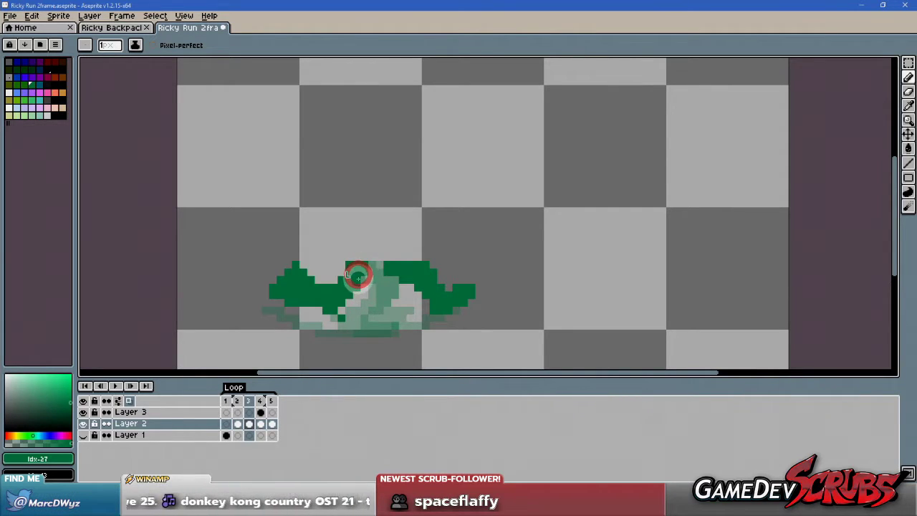
- Erase the stray pixels below the knee and along the underside of the trailing leg in frame 3
click(342, 318)
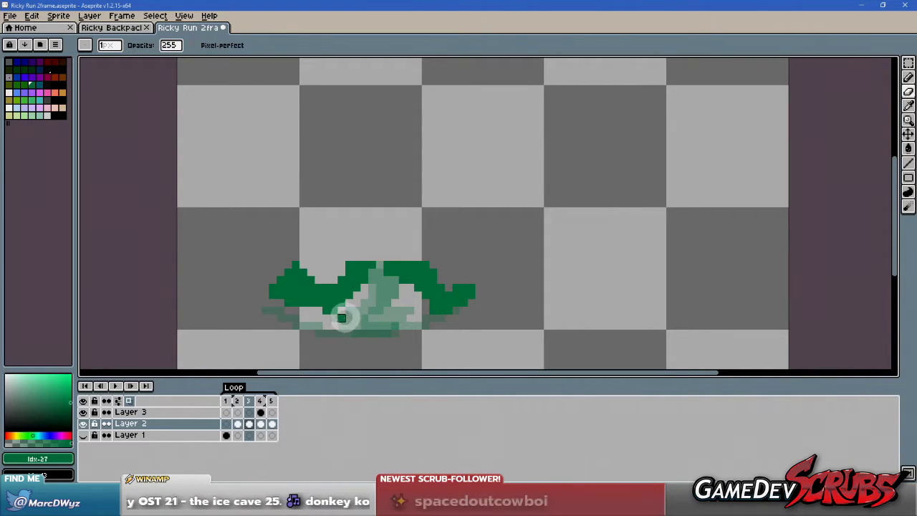
right_click(341, 318)
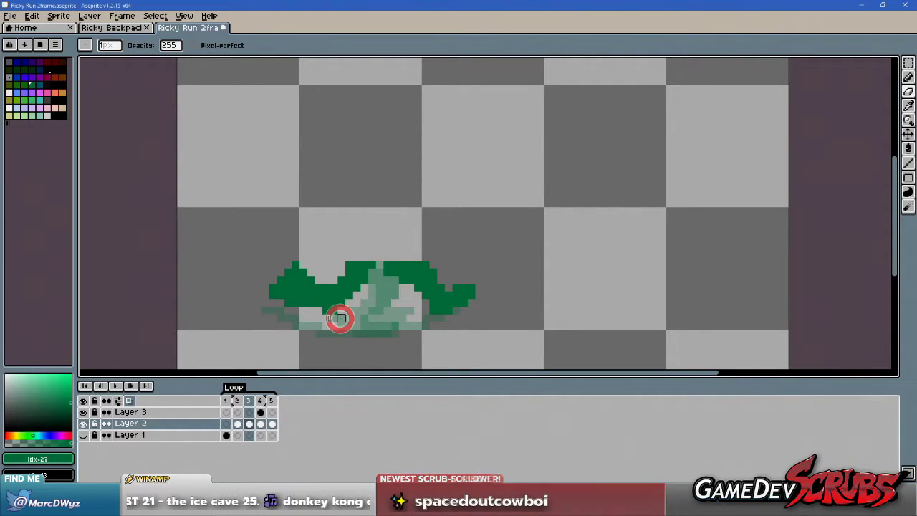
right_click(294, 304)
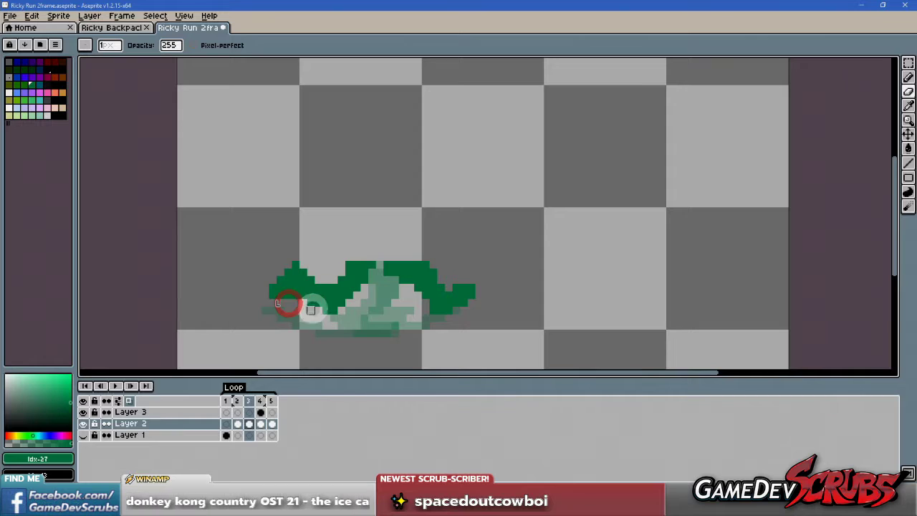
click(326, 311)
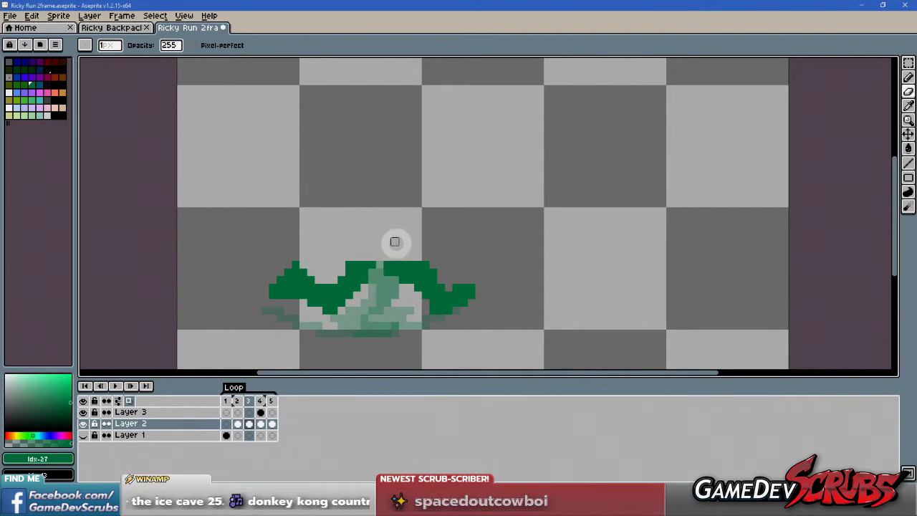
- Compare the leg poses in frames 2 and 3 and play the animation to check the movement between them
click(236, 402)
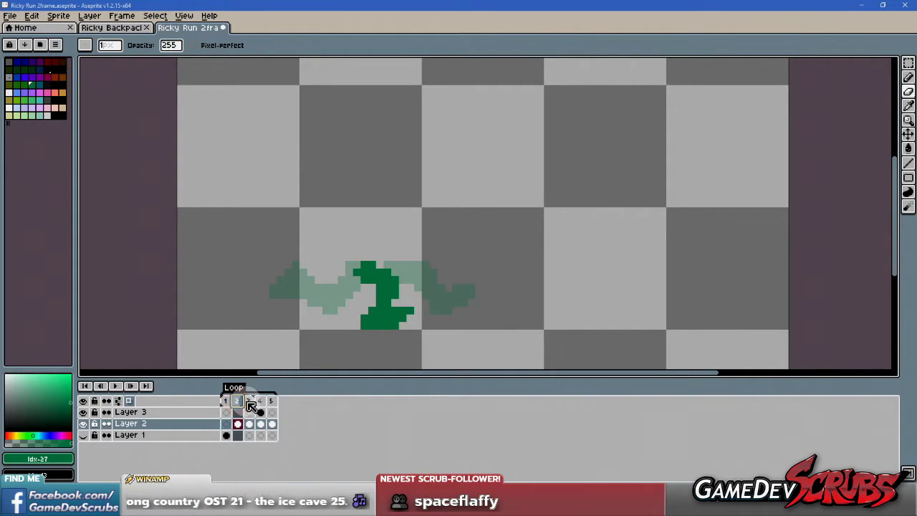
click(248, 401)
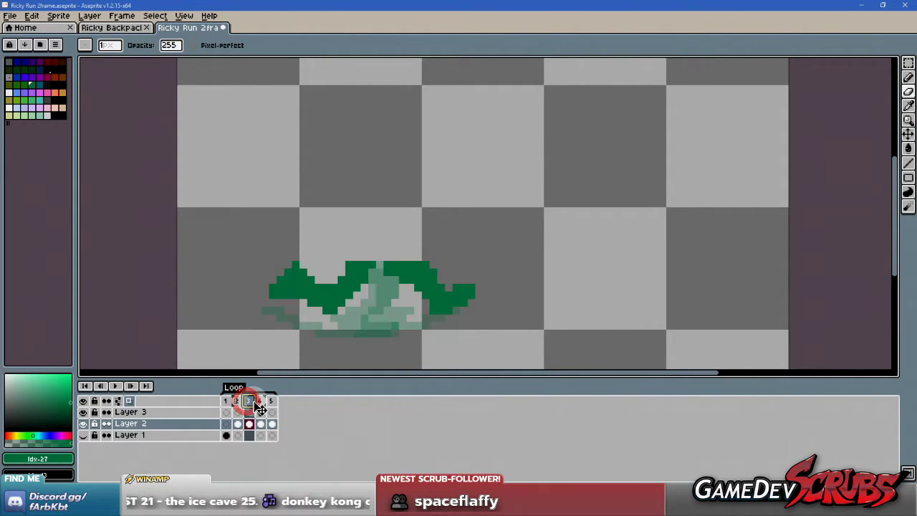
click(237, 402)
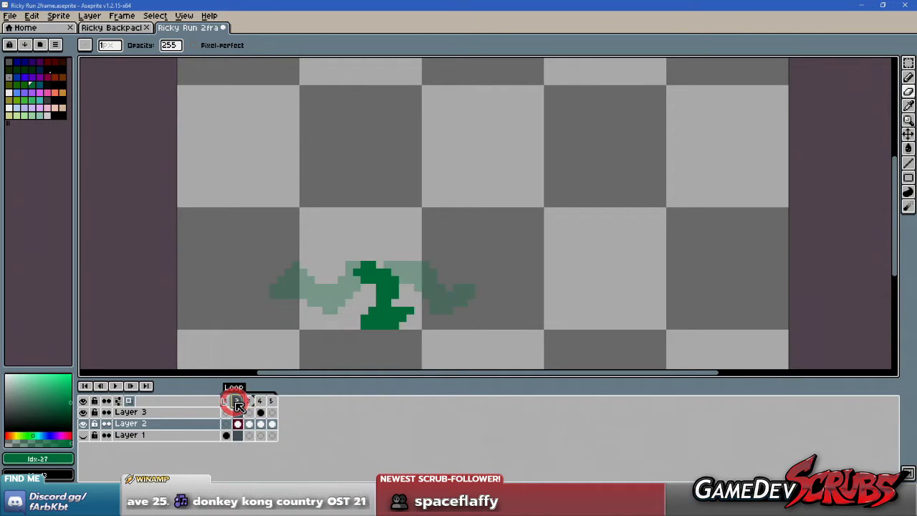
click(115, 386)
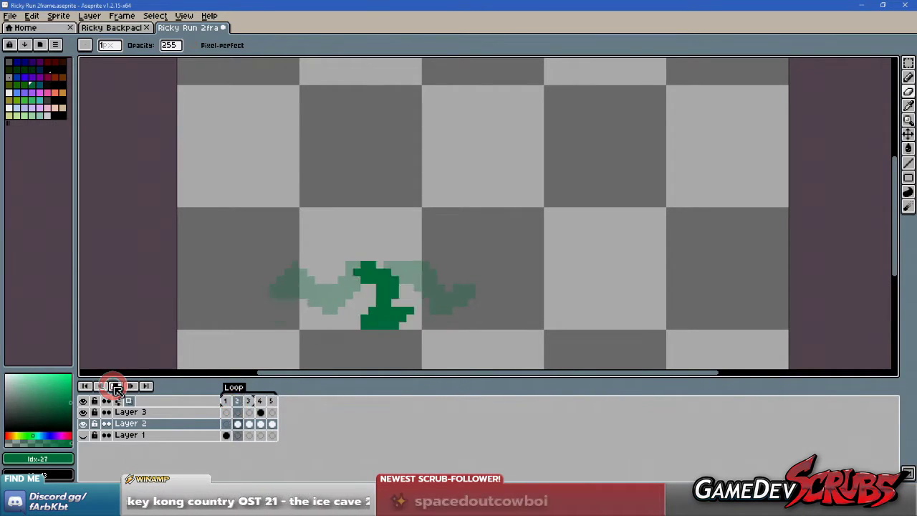
click(129, 401)
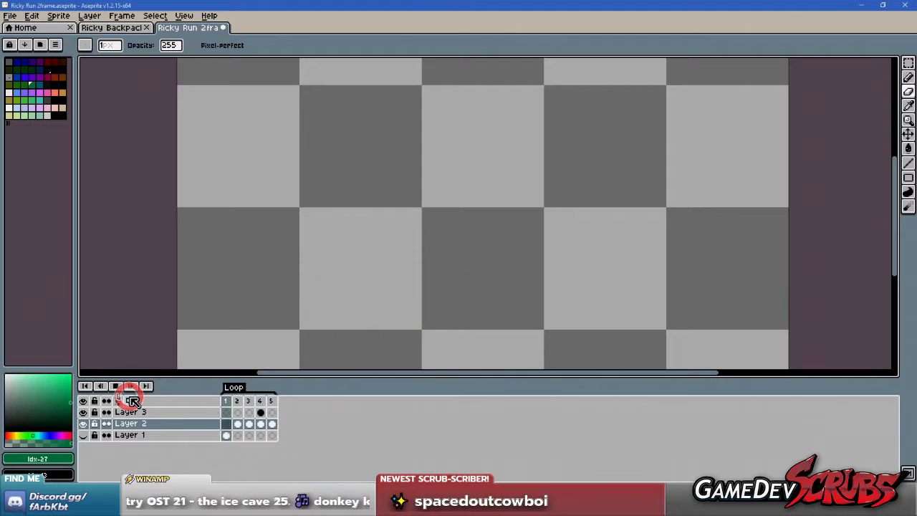
click(130, 401)
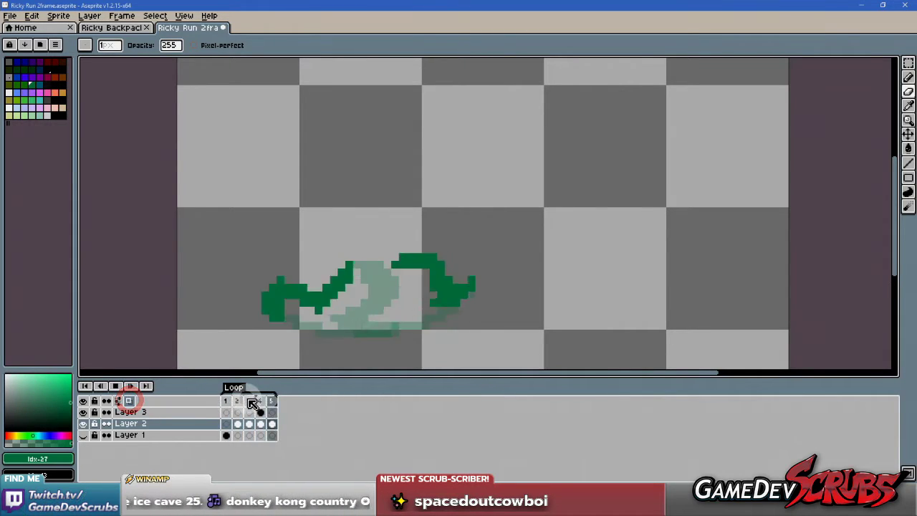
click(114, 385)
click(236, 400)
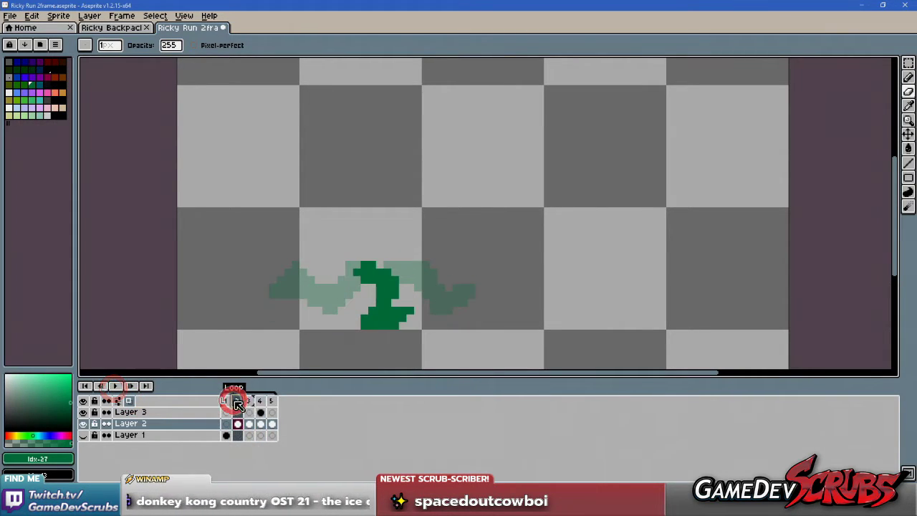
click(249, 401)
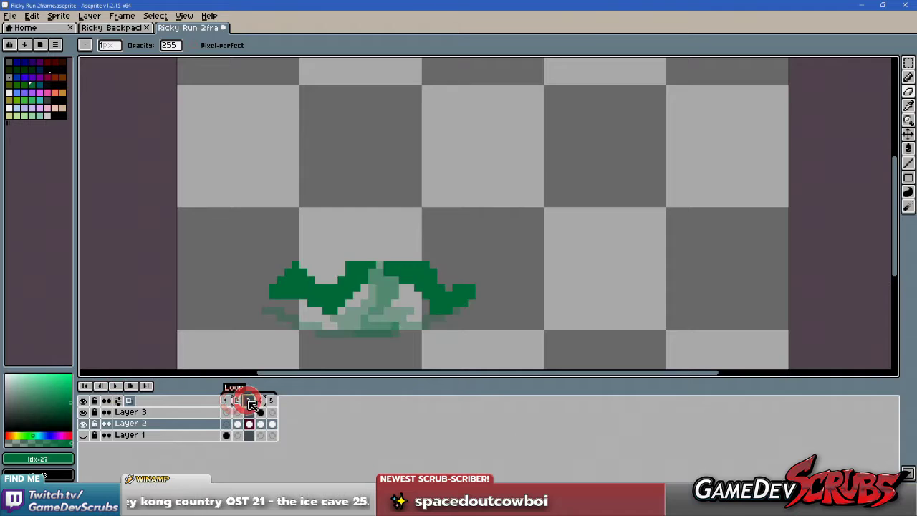
- Turn off onion skinning and flip between frames 2 and 3 to compare the clean leg poses
click(131, 401)
click(238, 401)
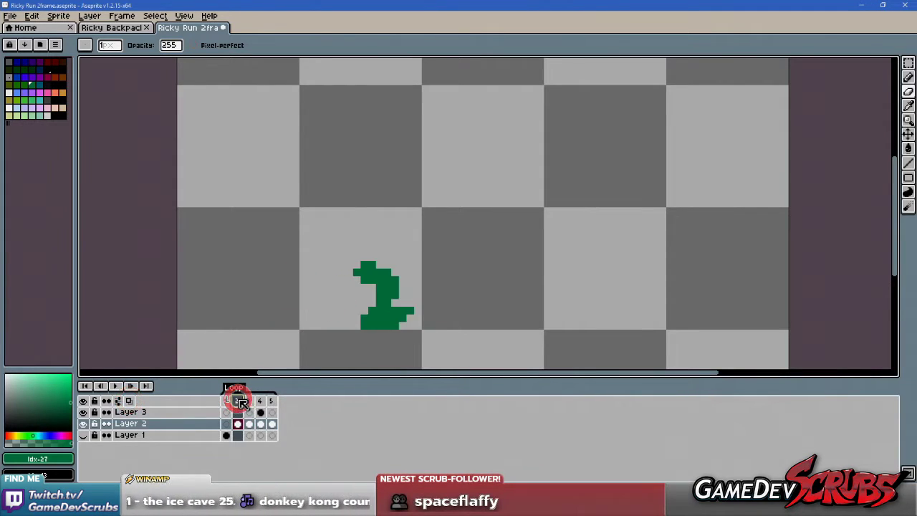
click(250, 400)
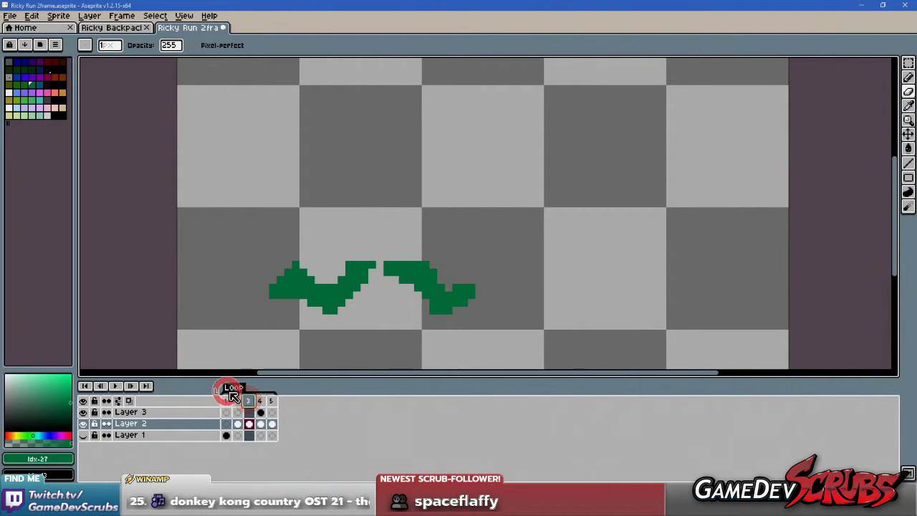
click(238, 402)
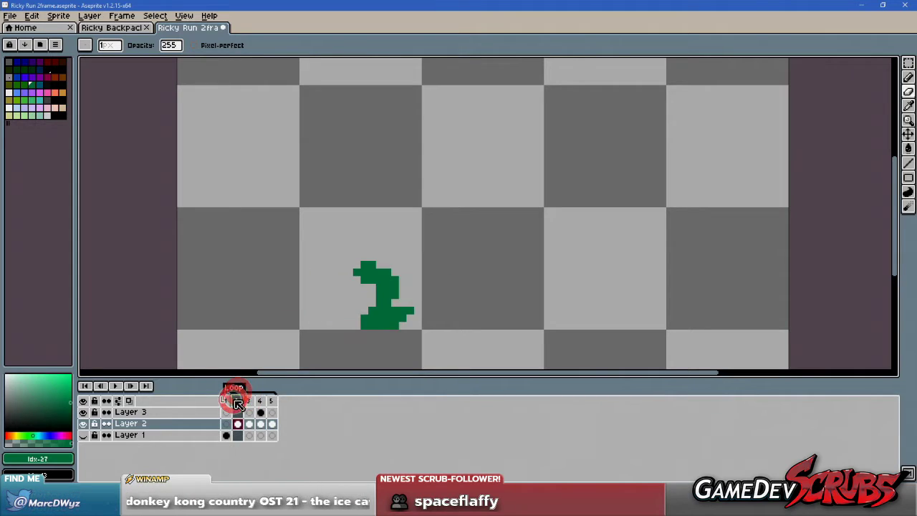
- Set the loop section to frames 2 to 5 and preview it with Layer 3 hidden
right_click(276, 404)
click(313, 467)
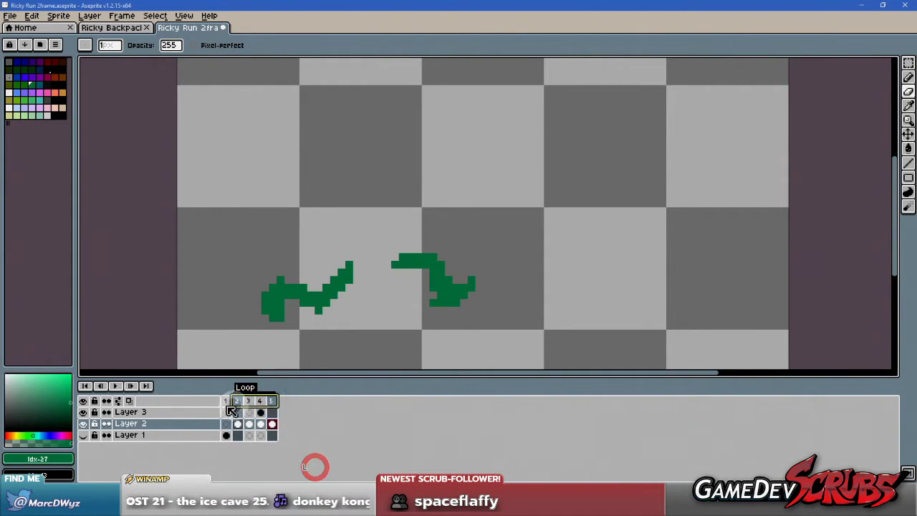
click(119, 388)
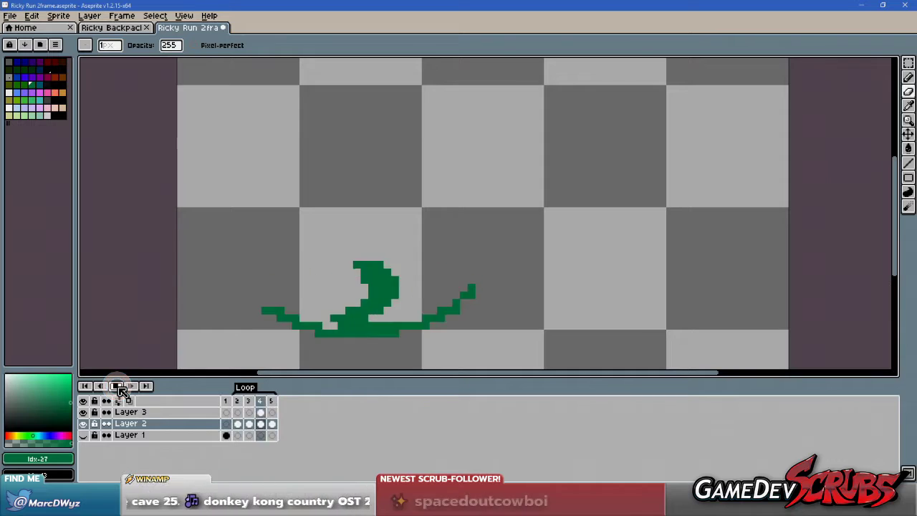
click(83, 413)
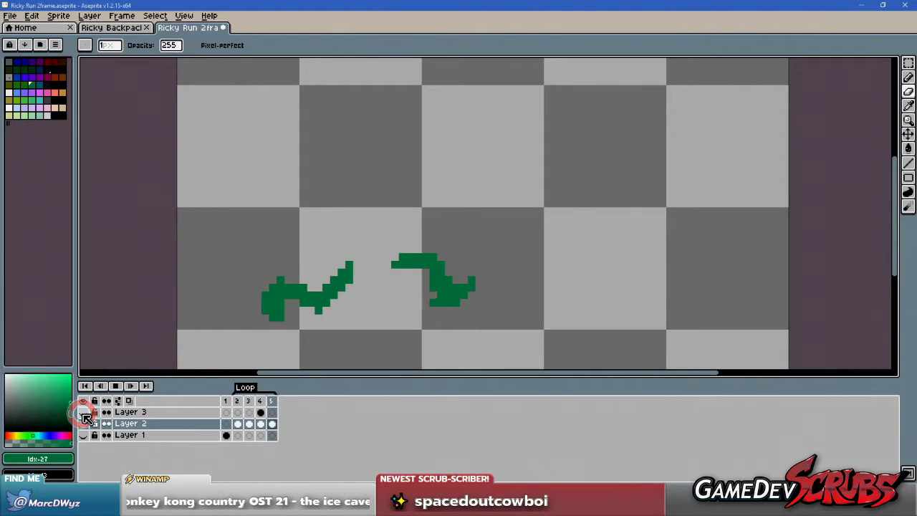
click(382, 427)
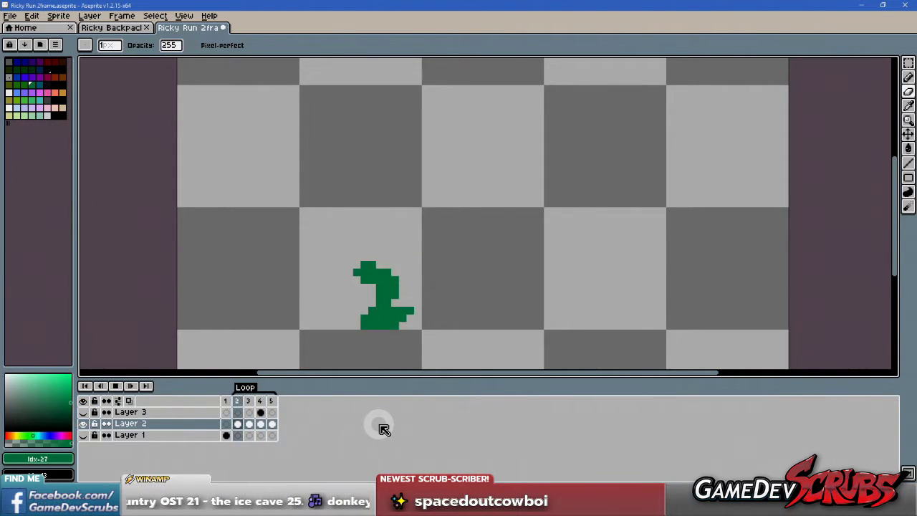
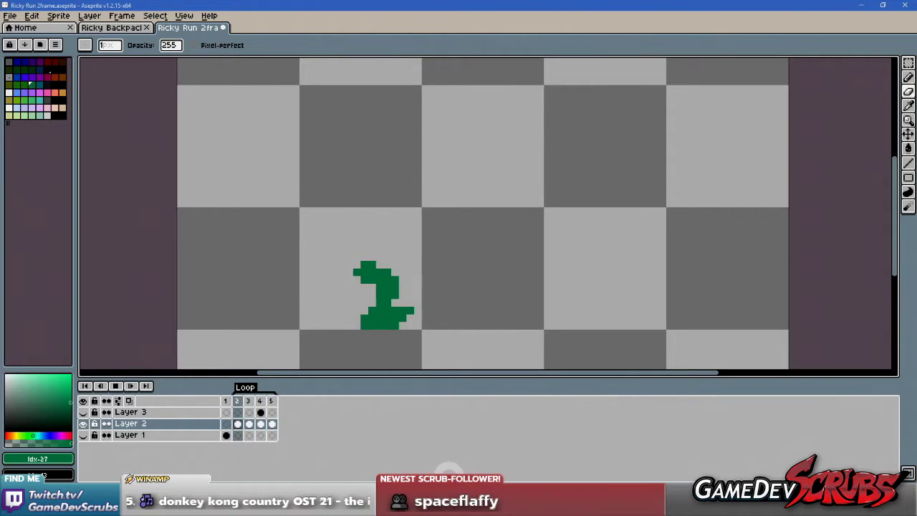
click(116, 386)
- Sketch a solid green, forward-leaning torso above the two legs in frame 3 on Layer 2, joining them at the hips
click(249, 423)
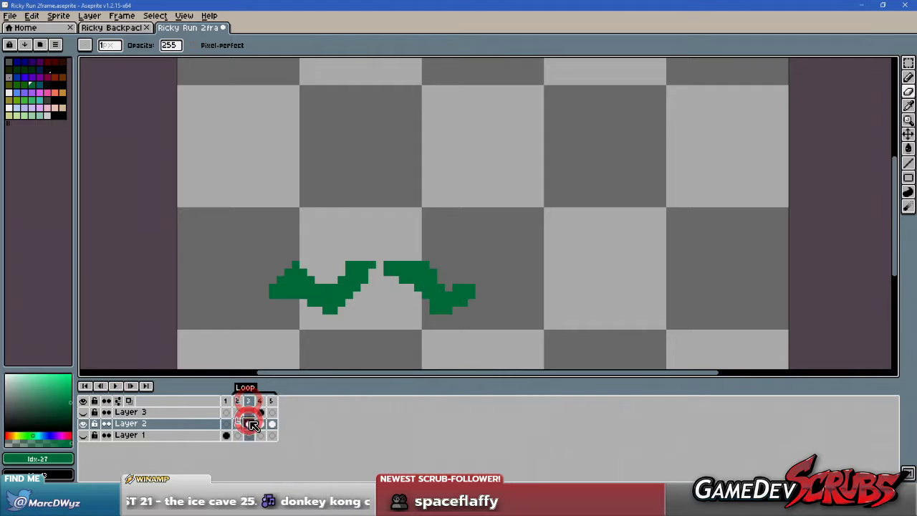
click(238, 423)
click(250, 423)
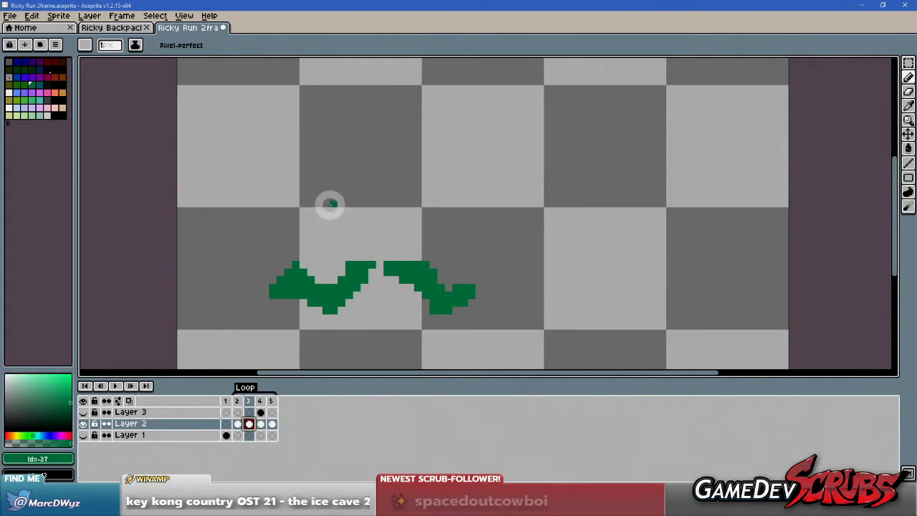
mouse_move(358, 267)
mouse_down()
mouse_move(391, 208)
mouse_move(366, 253)
mouse_move(383, 201)
mouse_move(404, 210)
mouse_move(369, 267)
mouse_move(416, 195)
mouse_move(383, 251)
mouse_move(409, 218)
mouse_move(397, 235)
mouse_move(376, 233)
mouse_move(386, 223)
mouse_move(354, 262)
mouse_move(359, 241)
mouse_move(399, 258)
mouse_up()
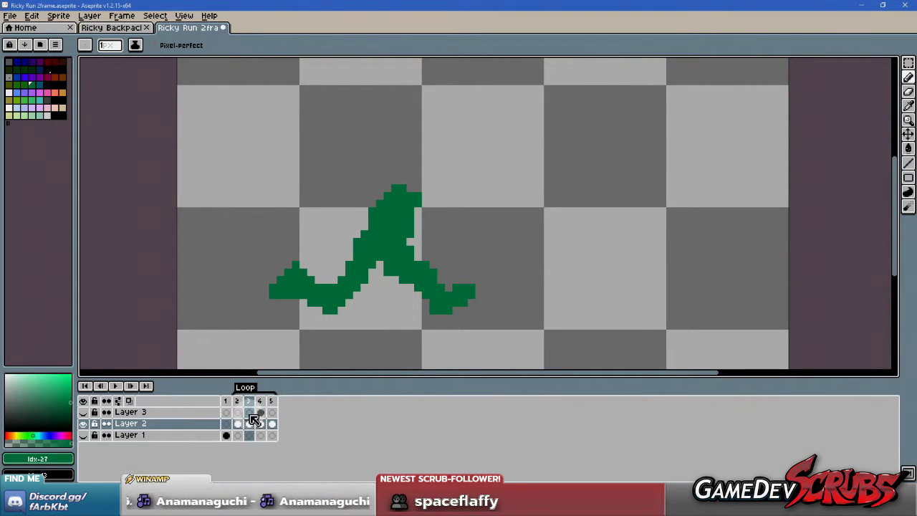
- Try to mark the top of the forward thigh in frame 3 with a darker green
click(40, 86)
click(402, 255)
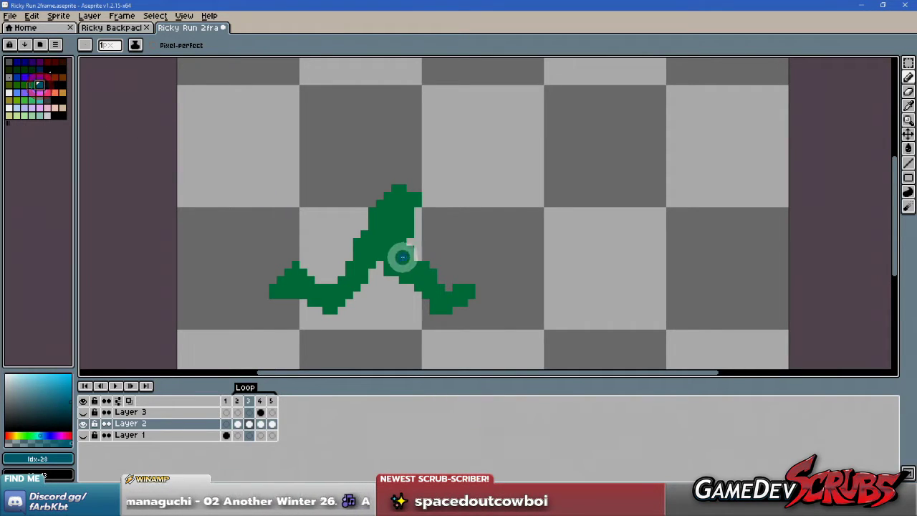
key(v)
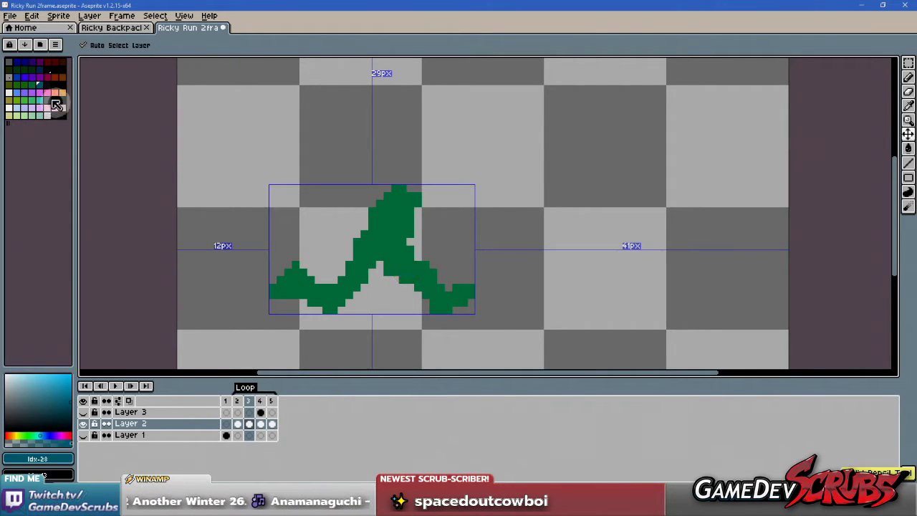
click(26, 73)
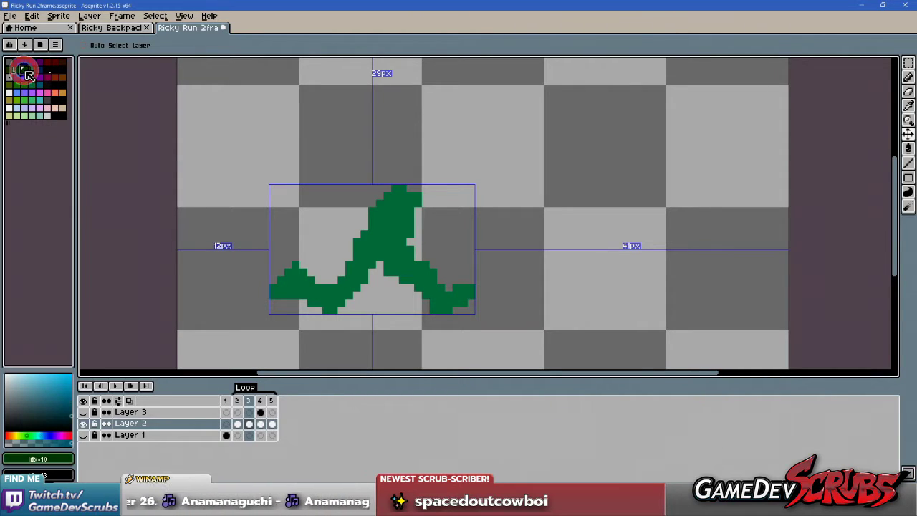
key(b)
click(387, 259)
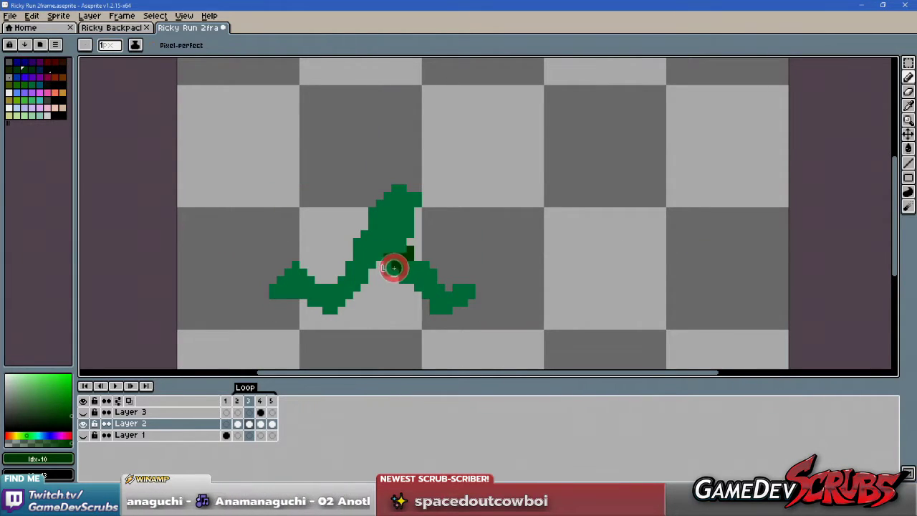
key(ctrl+z)
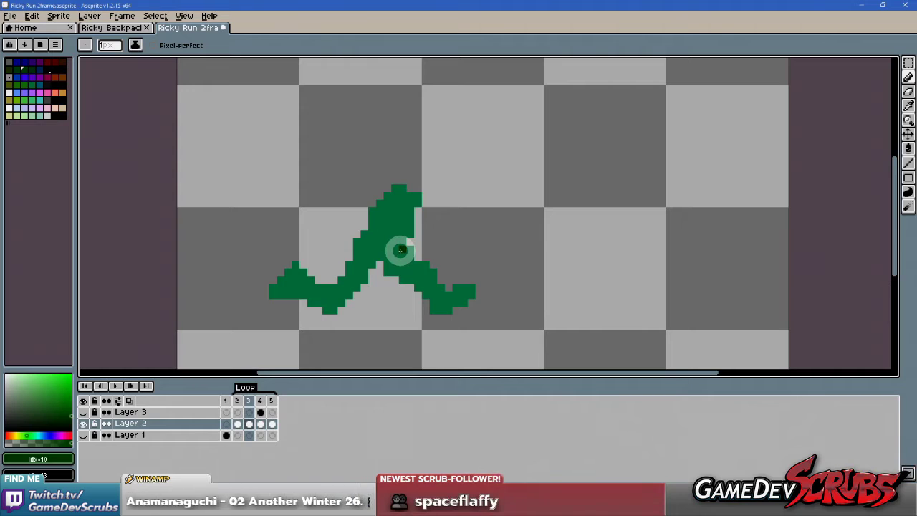
- Separate the trailing leg from the torso in frame 3 on Layer 2 and fill that leg with dark green
click(237, 400)
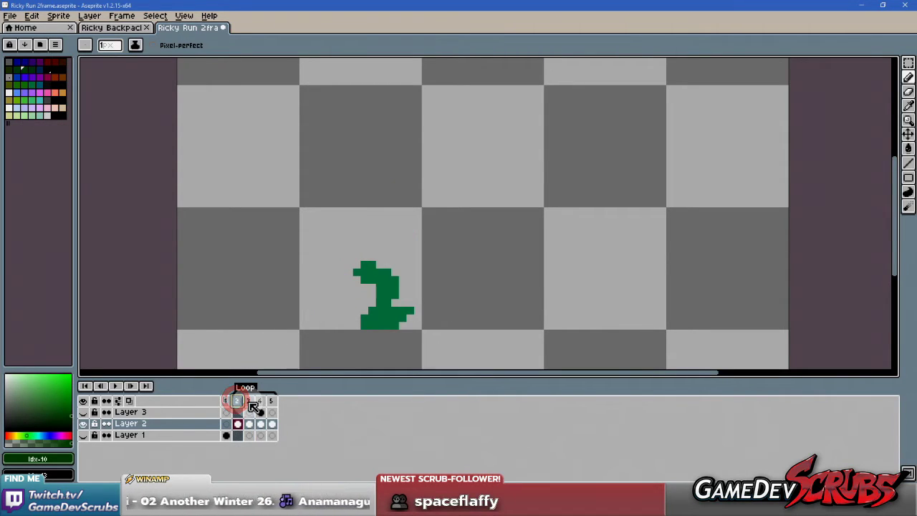
click(371, 293)
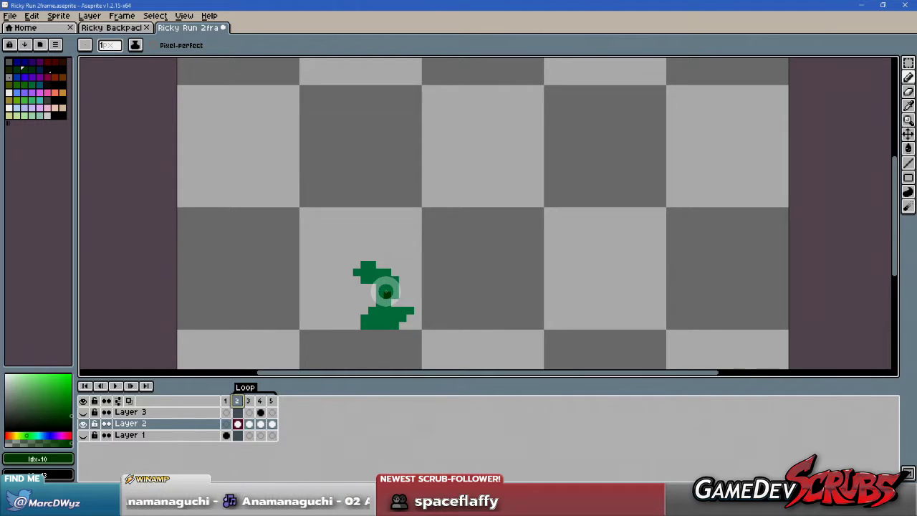
click(251, 402)
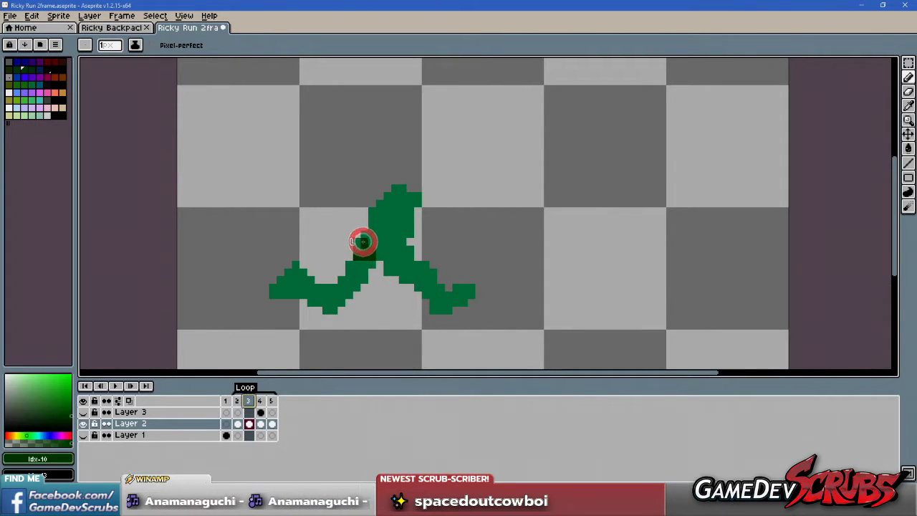
key(g)
click(353, 276)
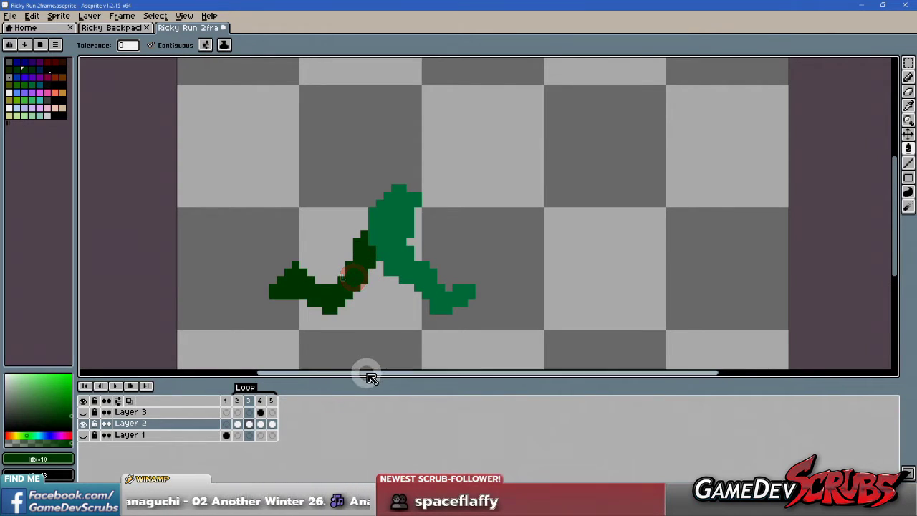
- Fill the forward leg in frame 5 with the same dark green and preview the loop
click(261, 401)
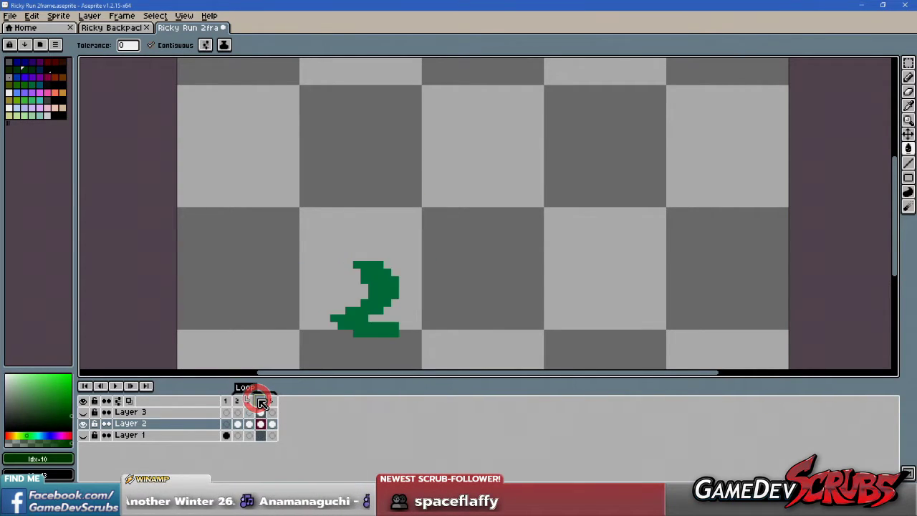
click(273, 401)
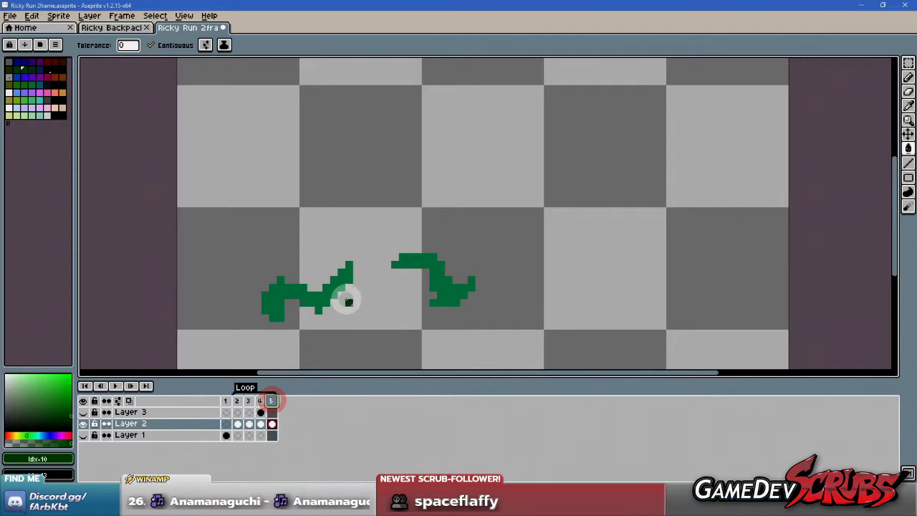
click(419, 259)
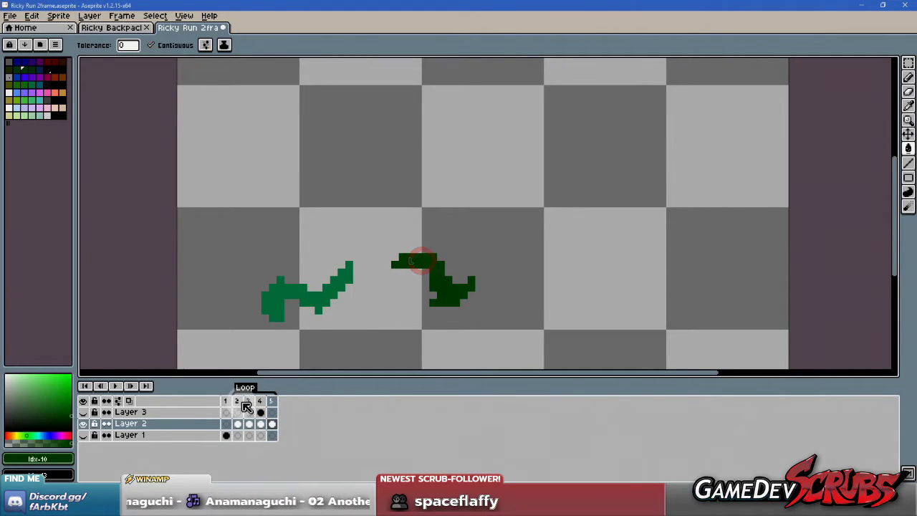
click(117, 387)
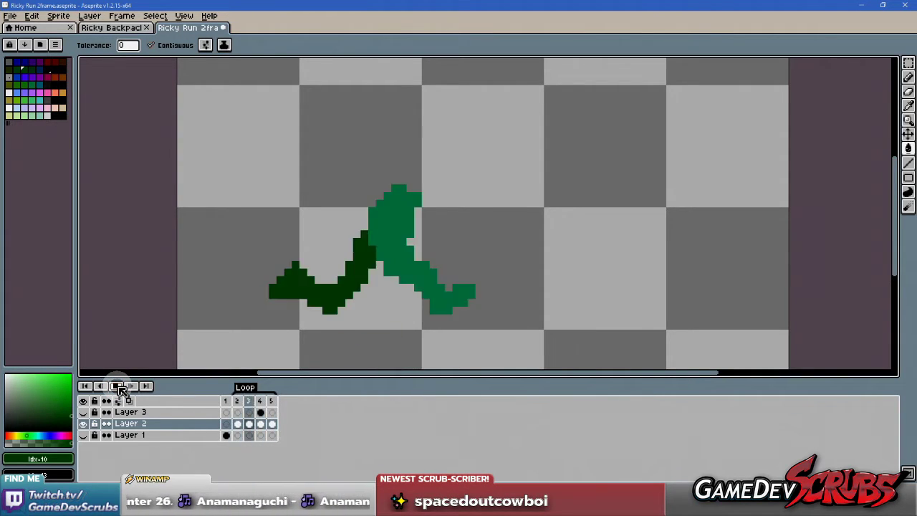
click(118, 386)
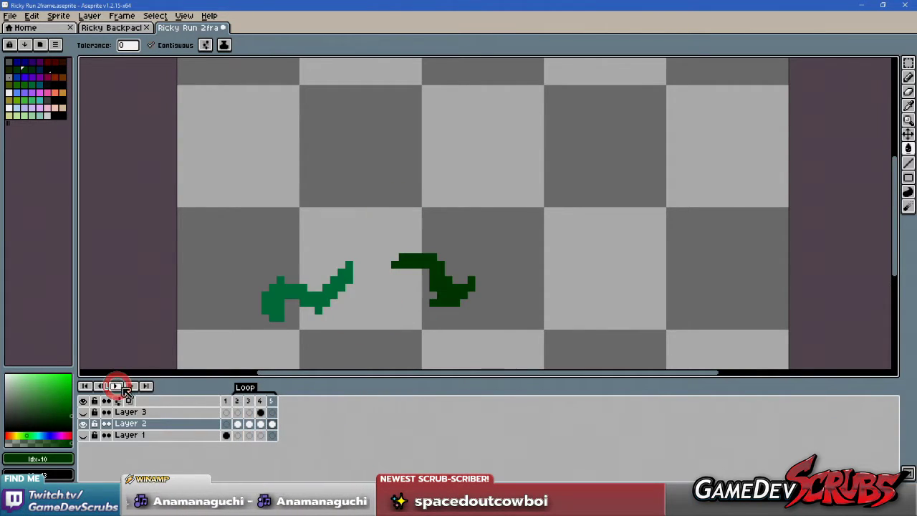
- Sketch the bent rear arm and the forward hand in frame 3 using the torso's green
click(239, 403)
click(250, 402)
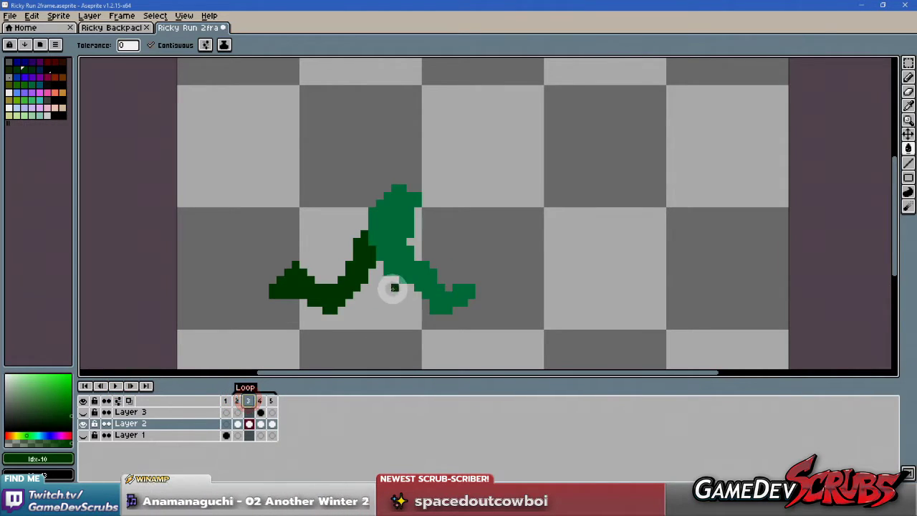
key(i)
click(400, 221)
key(b)
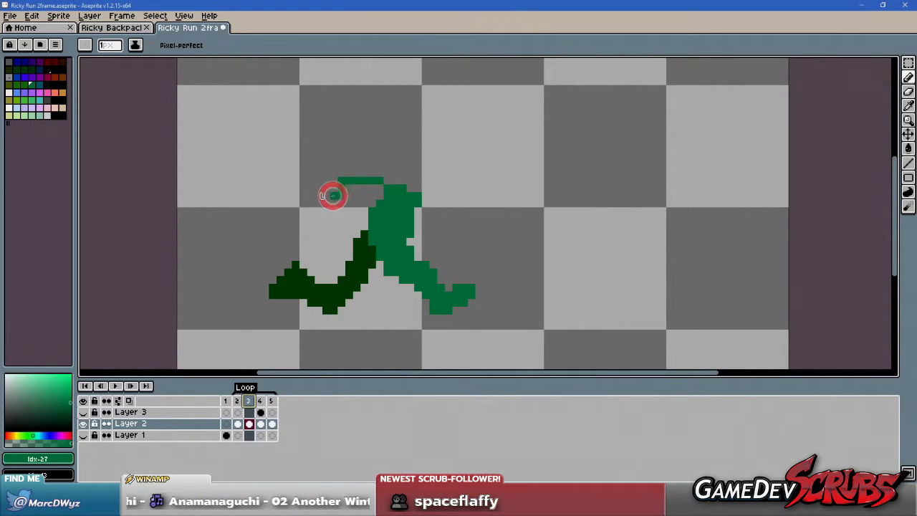
mouse_move(366, 176)
mouse_down()
mouse_move(354, 174)
mouse_move(332, 196)
mouse_move(353, 182)
mouse_move(375, 194)
mouse_move(354, 187)
mouse_up()
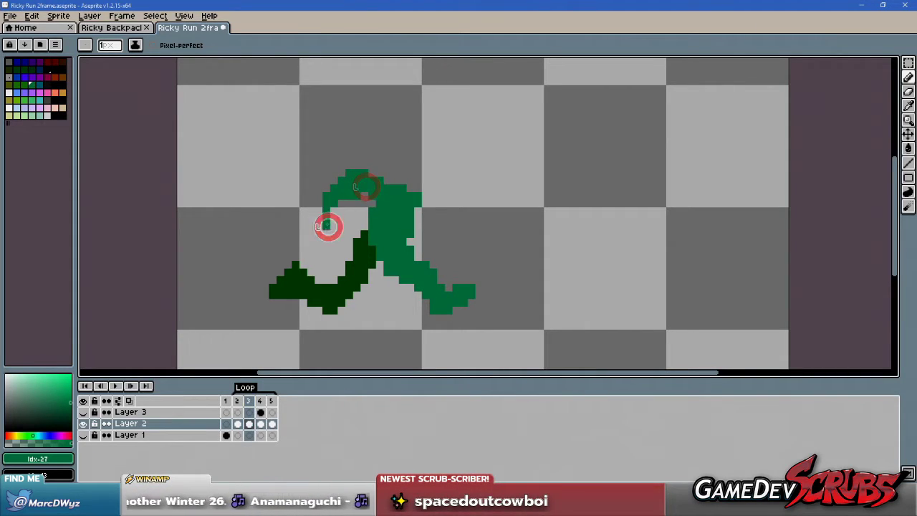
drag(336, 225, 338, 205)
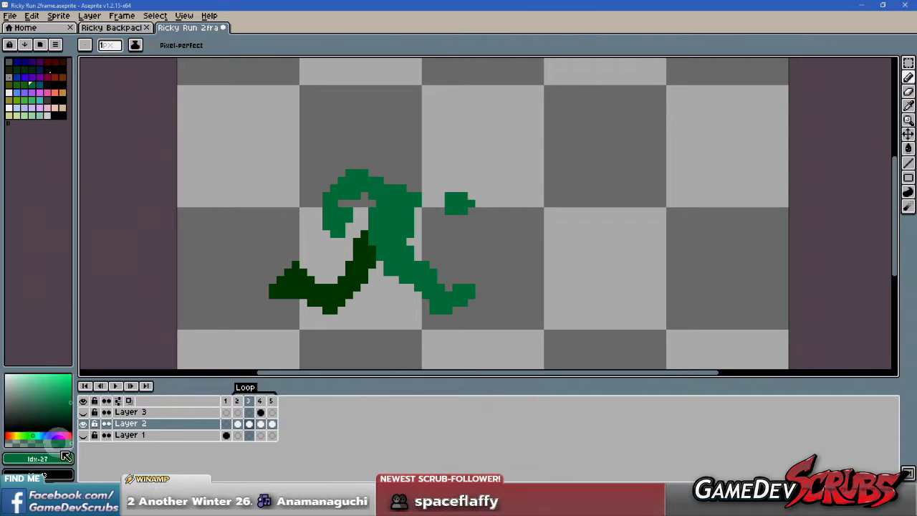
- Recolour the forward hand in frame 3 with the trailing leg's dark green and draw its bent arm back to the torso
click(248, 310)
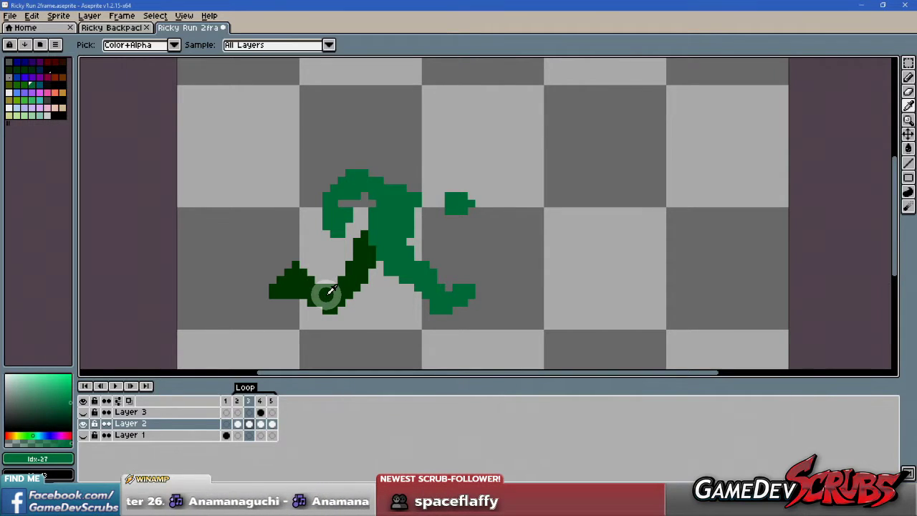
alt+click(326, 294)
click(457, 202)
mouse_move(457, 201)
mouse_down()
mouse_move(424, 215)
mouse_move(424, 228)
mouse_move(417, 211)
mouse_move(428, 229)
mouse_move(455, 221)
mouse_move(422, 223)
mouse_up()
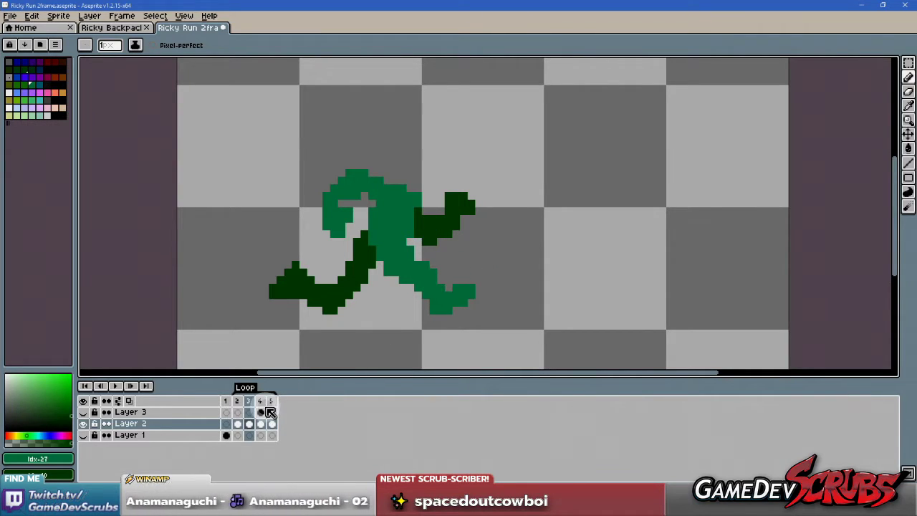
- Turn on onion skinning and sketch a solid green upright torso above the legs in frame 4
click(128, 401)
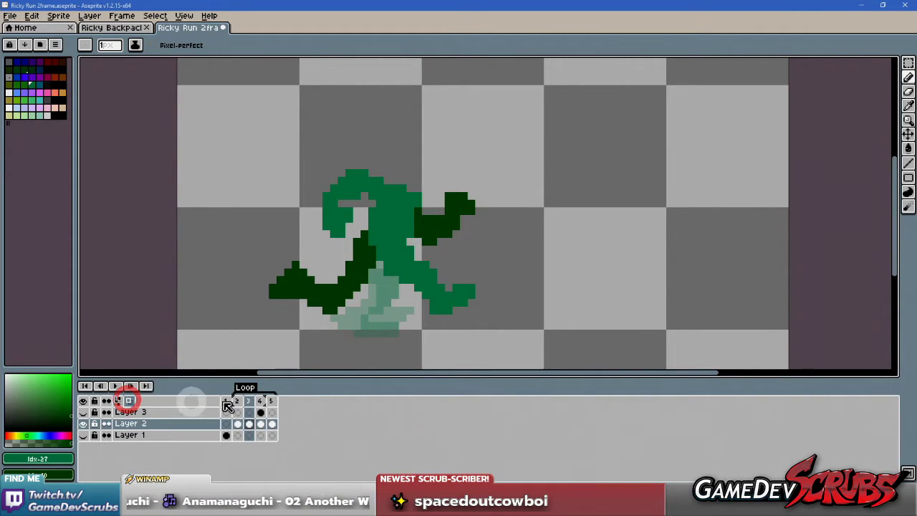
click(261, 402)
click(249, 402)
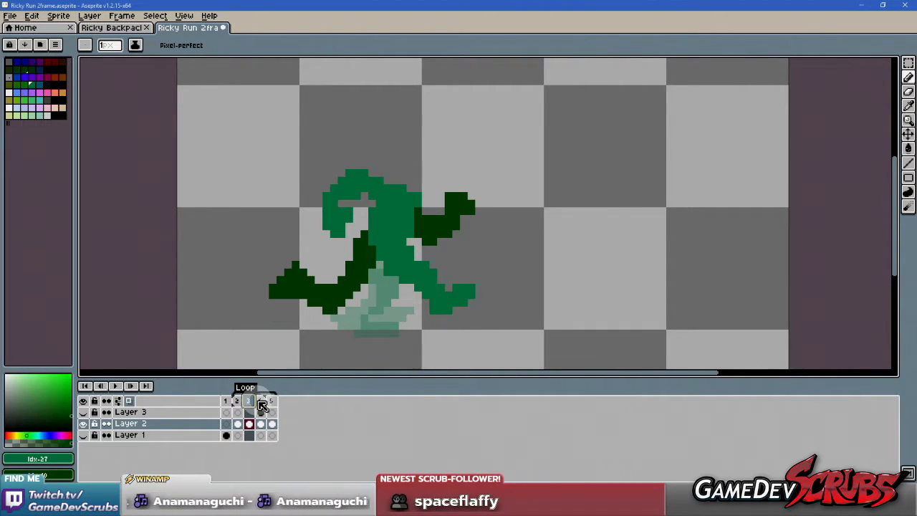
click(261, 402)
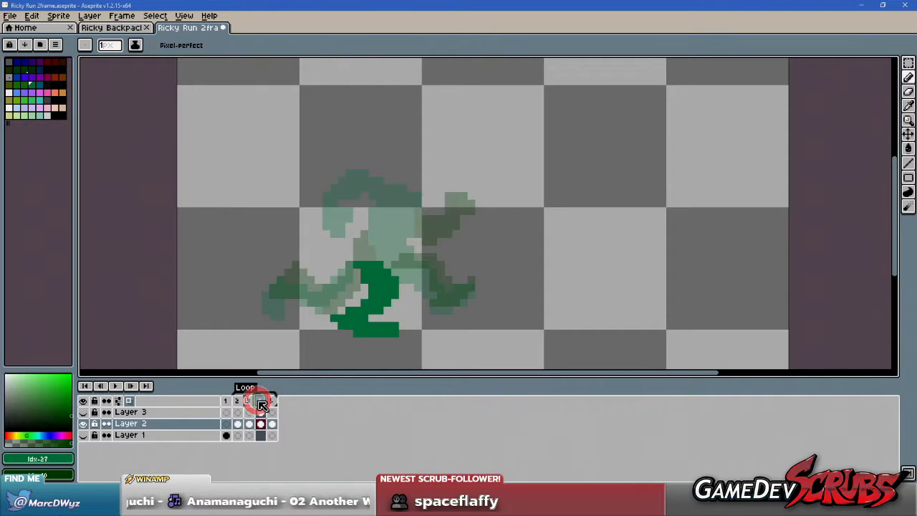
mouse_move(362, 237)
mouse_down()
mouse_move(361, 259)
mouse_move(369, 207)
mouse_move(399, 217)
mouse_move(392, 247)
mouse_move(369, 232)
mouse_move(391, 215)
mouse_move(388, 259)
mouse_move(379, 252)
mouse_move(380, 209)
mouse_move(374, 256)
mouse_move(381, 232)
mouse_up()
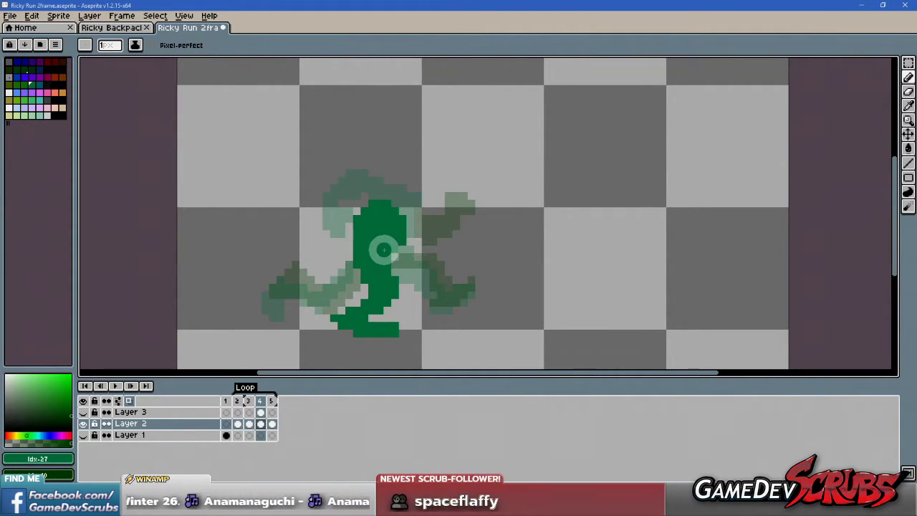
- Sketch a rounded solid green head above the torso in frame 3, tilted towards the running direction
click(238, 402)
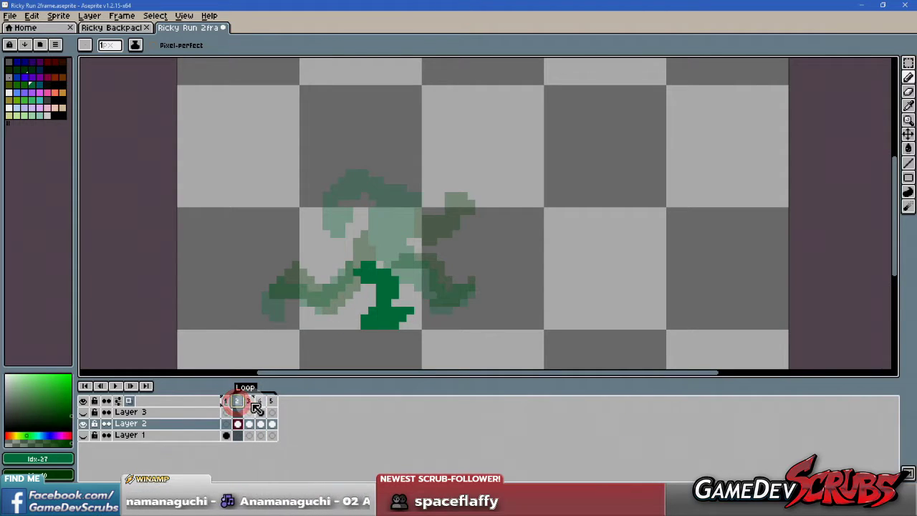
click(248, 401)
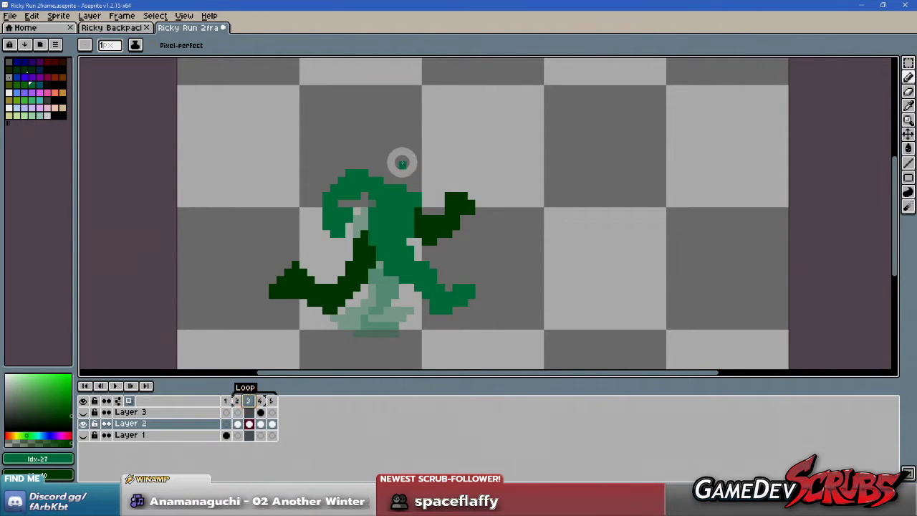
mouse_move(402, 163)
mouse_down()
mouse_move(440, 141)
mouse_move(430, 165)
mouse_move(410, 156)
mouse_move(434, 143)
mouse_move(408, 165)
mouse_move(429, 135)
mouse_move(443, 156)
mouse_move(422, 164)
mouse_move(445, 135)
mouse_move(422, 169)
mouse_move(447, 164)
mouse_move(412, 170)
mouse_move(438, 145)
mouse_move(414, 179)
mouse_up()
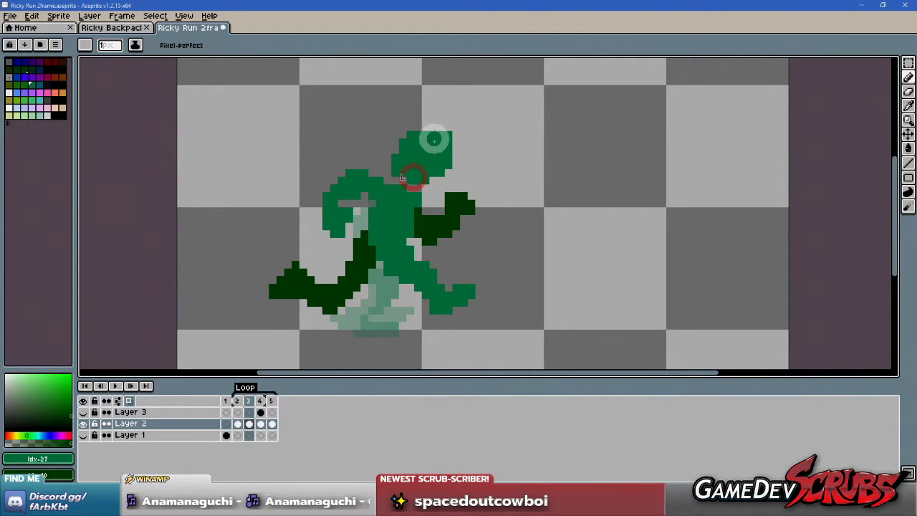
mouse_move(434, 135)
mouse_down()
mouse_move(456, 153)
mouse_move(446, 128)
mouse_move(434, 177)
mouse_up()
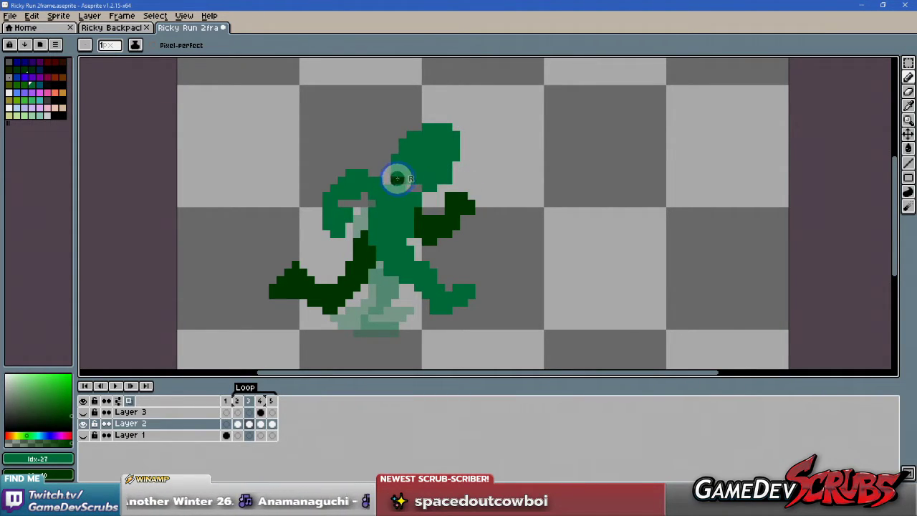
- Draw a dark green neckline under the head in frame 3 and mark the eye area on the face
drag(397, 179, 421, 188)
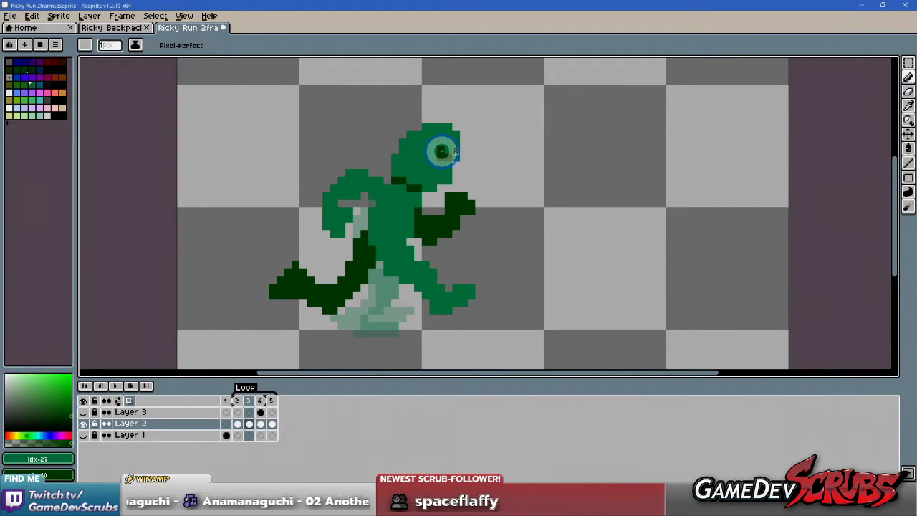
mouse_move(442, 151)
mouse_down()
mouse_move(434, 154)
mouse_move(445, 167)
mouse_up()
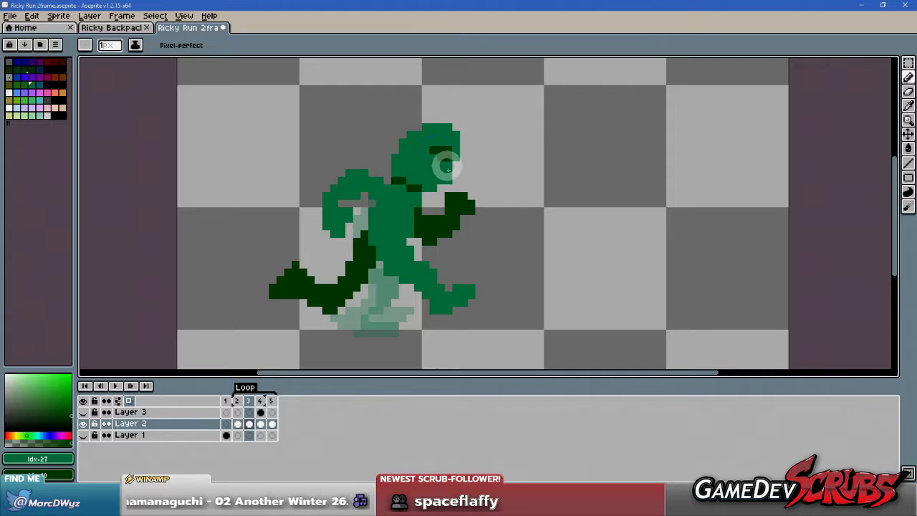
key(ctrl+z)
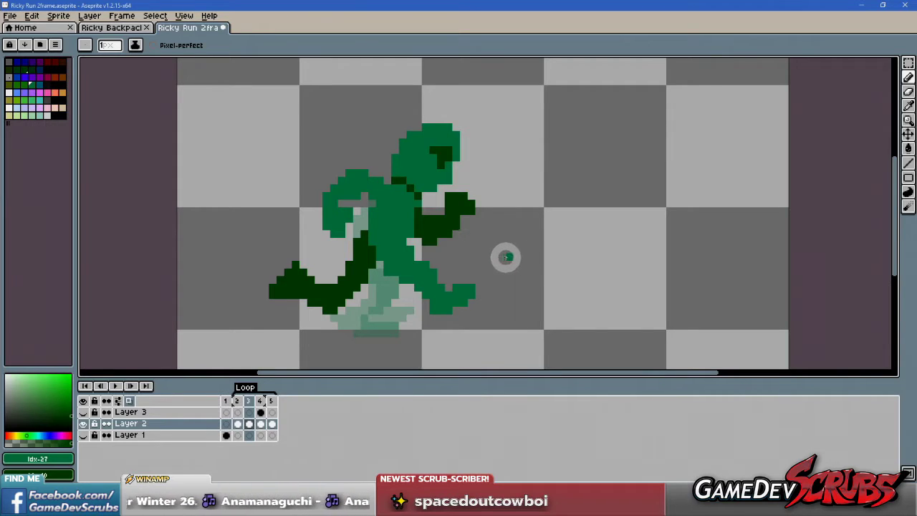
- Build up the top of the forward thigh and knee in frame 3 with green and trim the thigh's underside
click(408, 250)
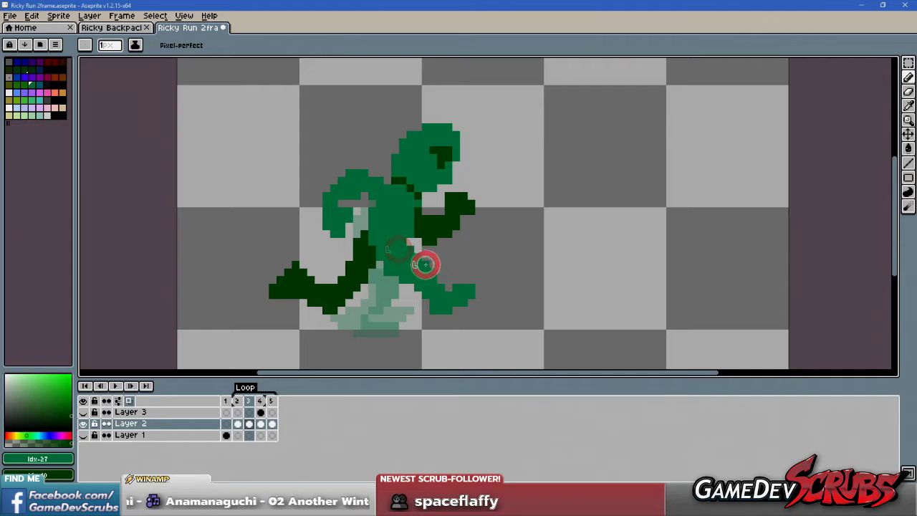
drag(425, 264, 412, 247)
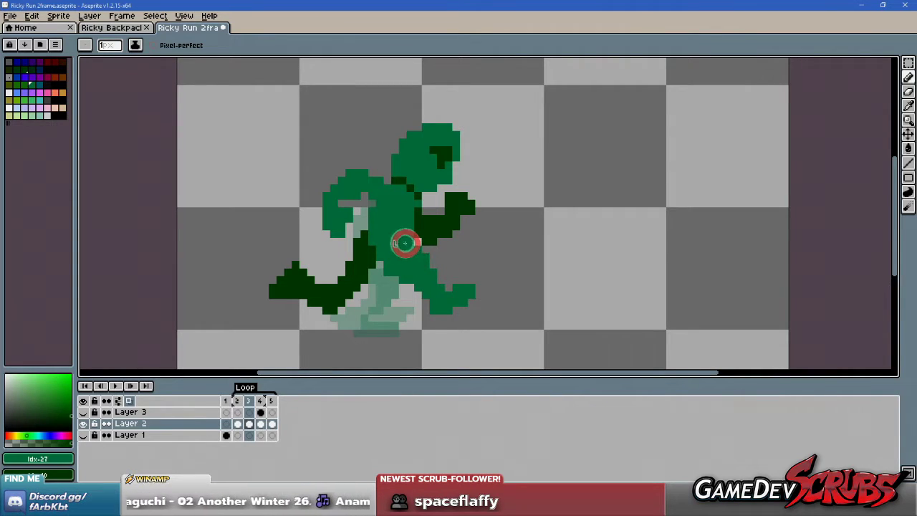
key(b)
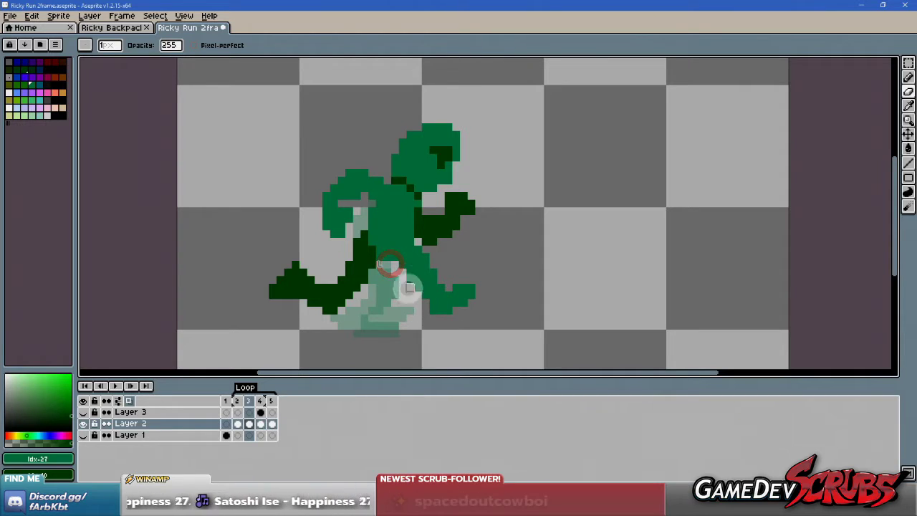
key(e)
click(396, 258)
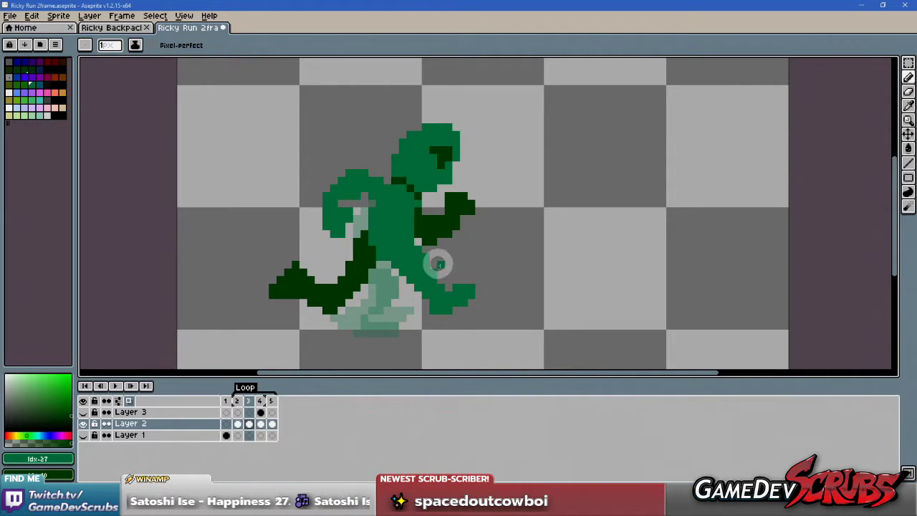
click(430, 260)
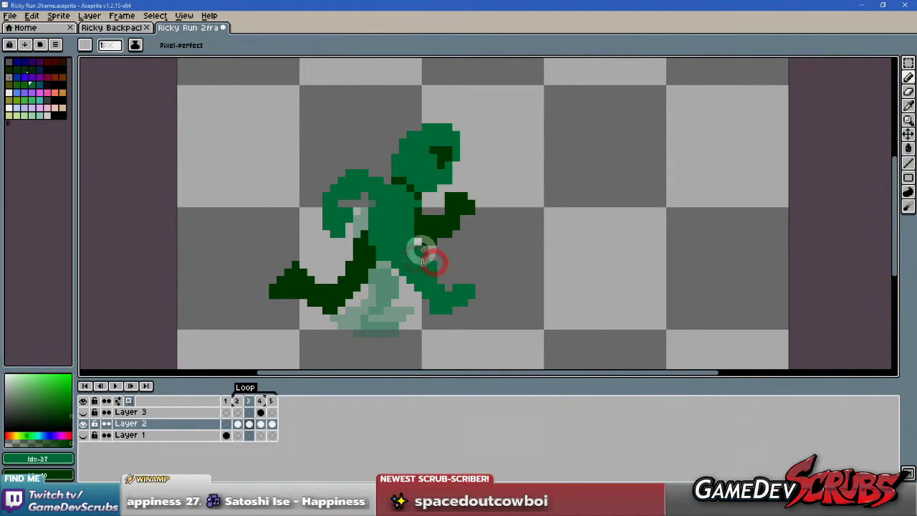
key(e)
click(418, 250)
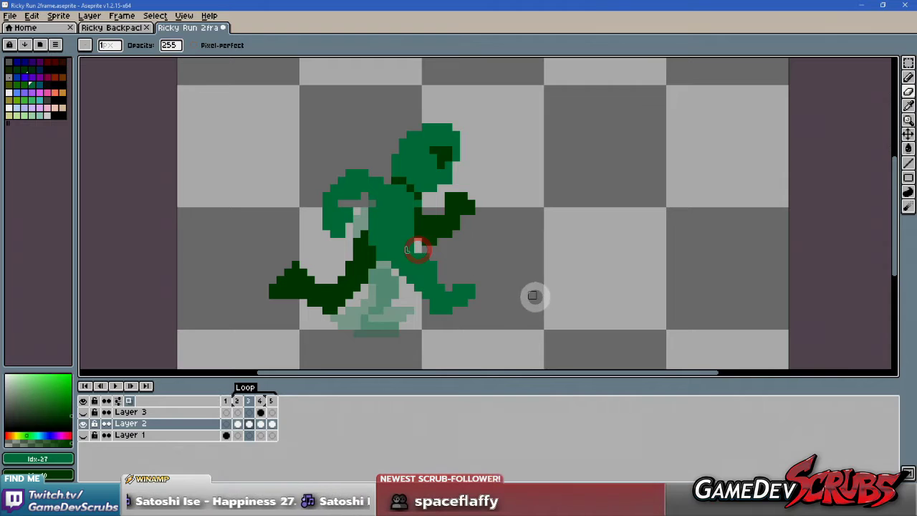
key(ctrl+z)
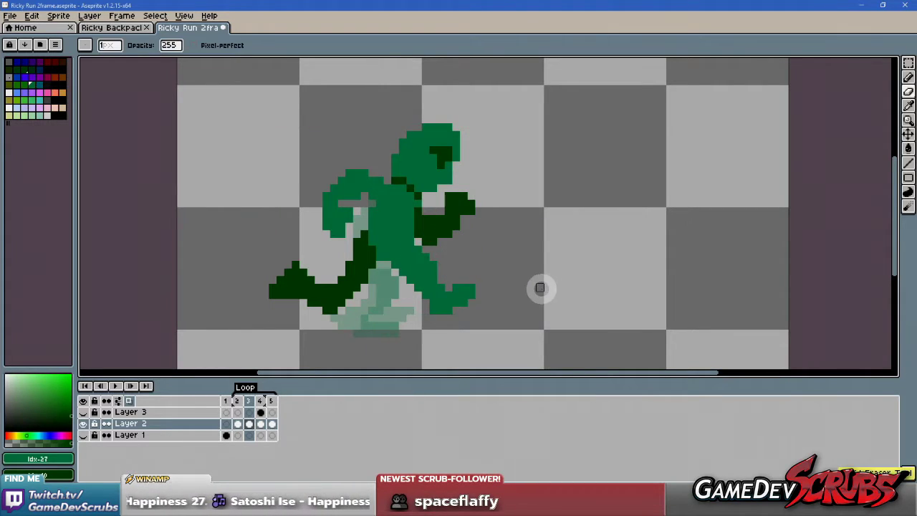
click(404, 279)
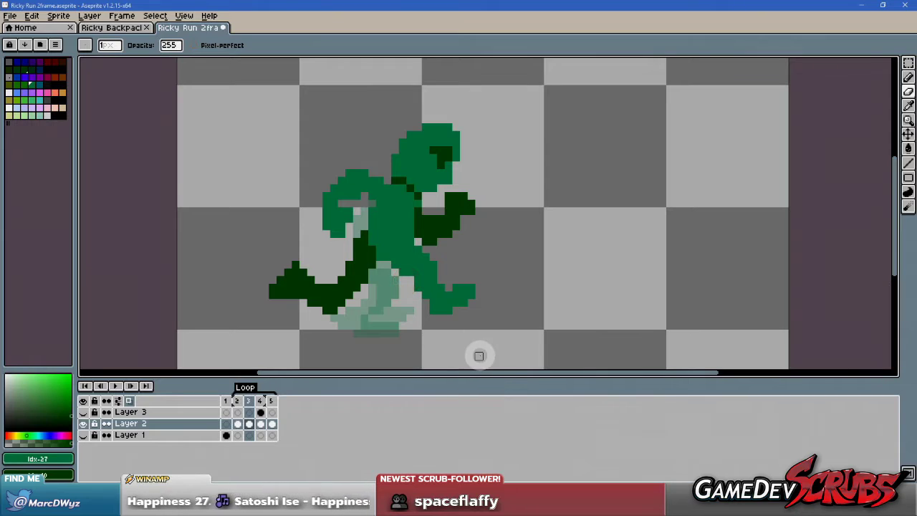
alt+click(427, 279)
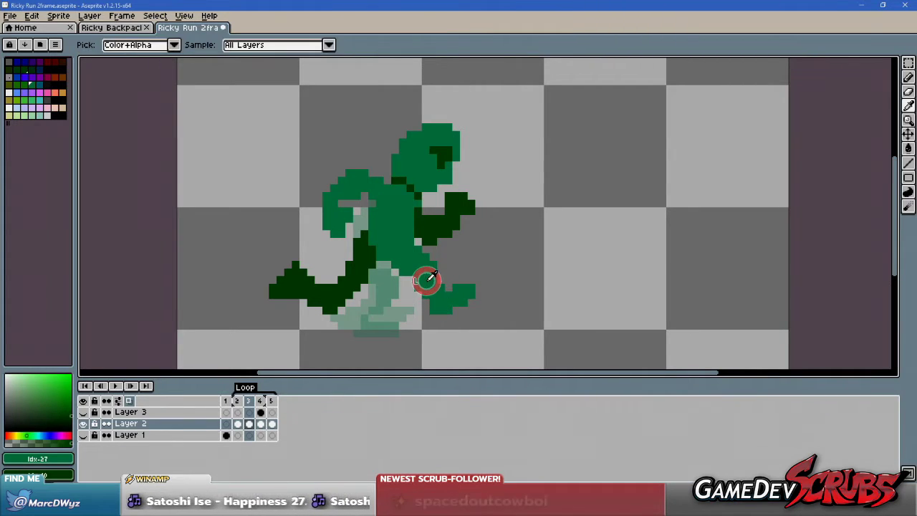
alt+click(383, 242)
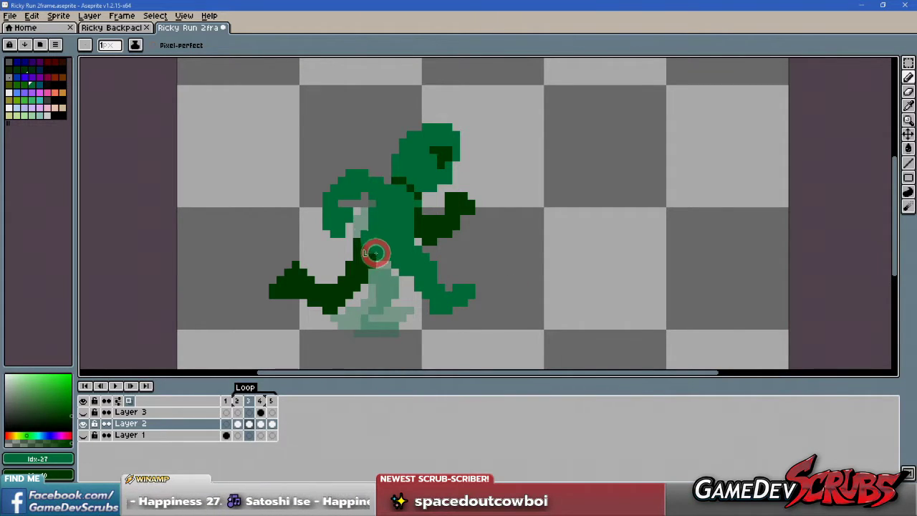
drag(376, 253, 382, 259)
key(ctrl+z)
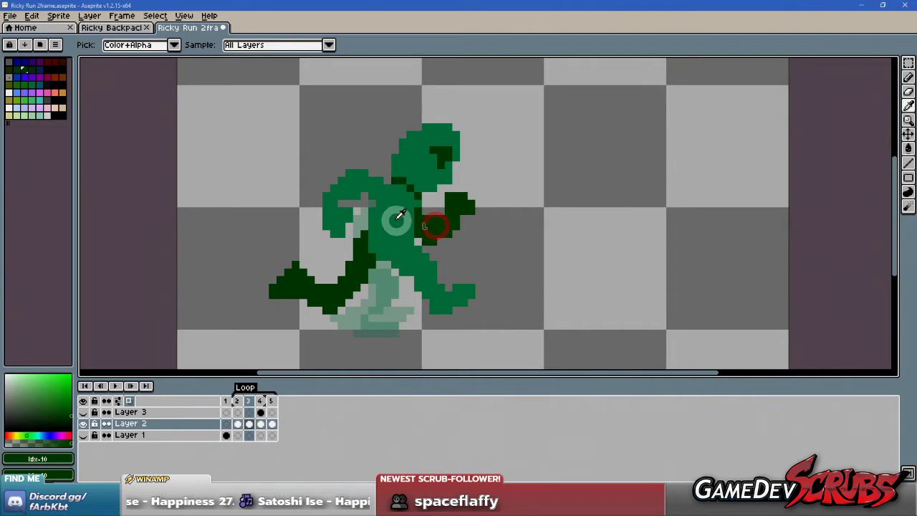
- Round out the shoulder and back of the solid green torso in frame 4
click(264, 402)
click(250, 401)
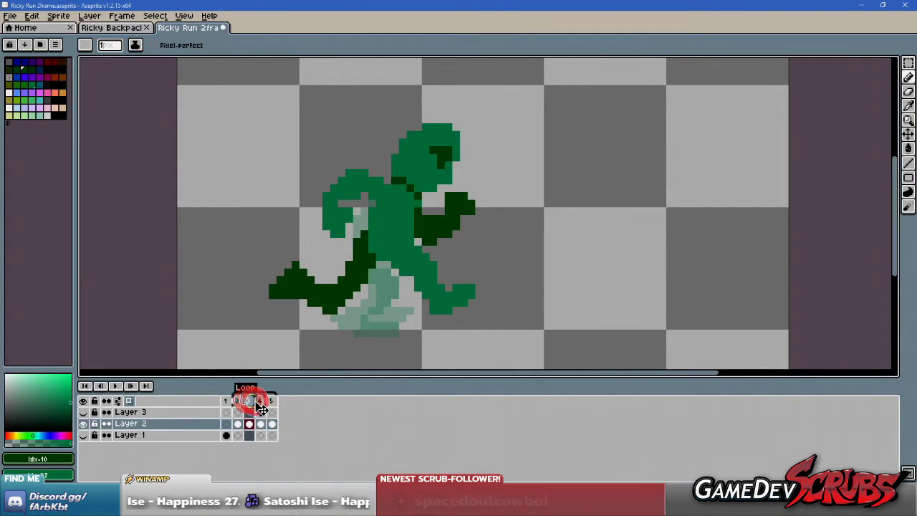
click(262, 403)
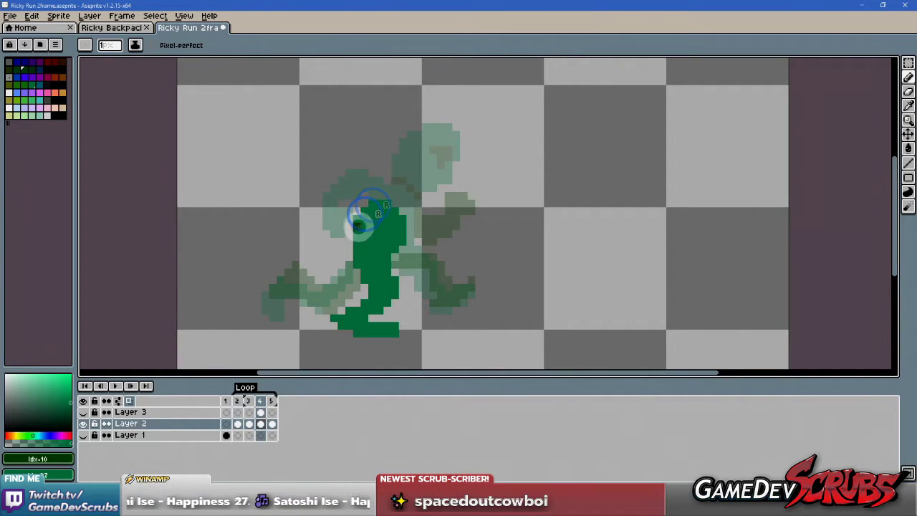
drag(369, 213, 365, 224)
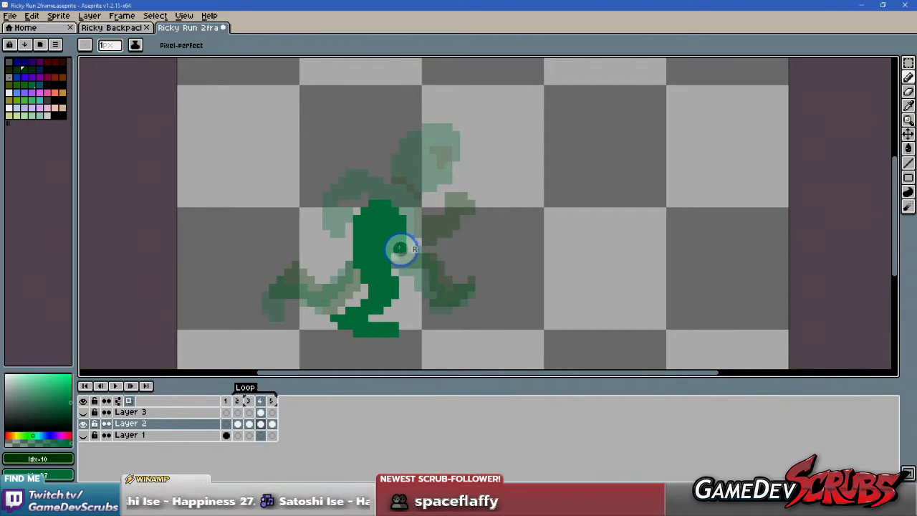
mouse_move(405, 221)
mouse_down()
mouse_move(466, 224)
mouse_move(415, 225)
mouse_up()
mouse_move(450, 243)
mouse_down()
mouse_move(432, 227)
mouse_move(425, 265)
mouse_move(446, 210)
mouse_up()
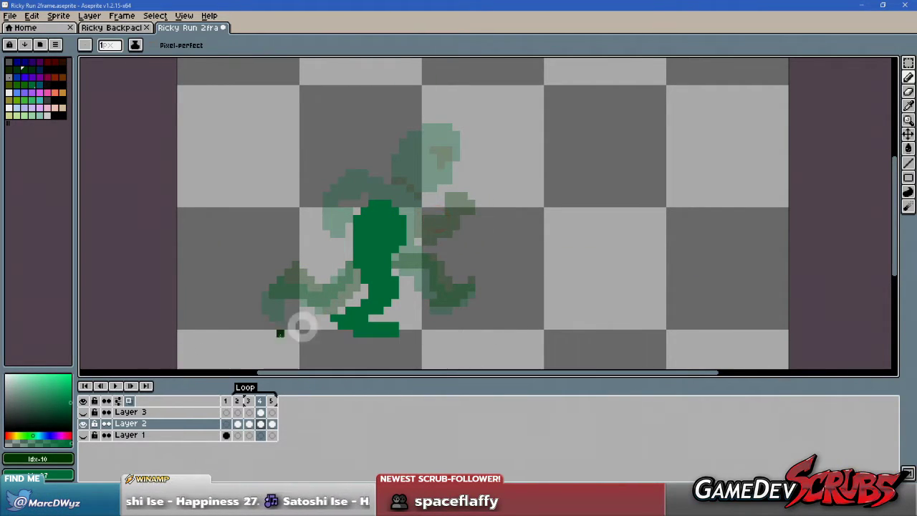
- Pick the two greens from frame 3 and sketch a bent near arm across the frame 4 torso, green with a dark green outline
click(248, 399)
key(i)
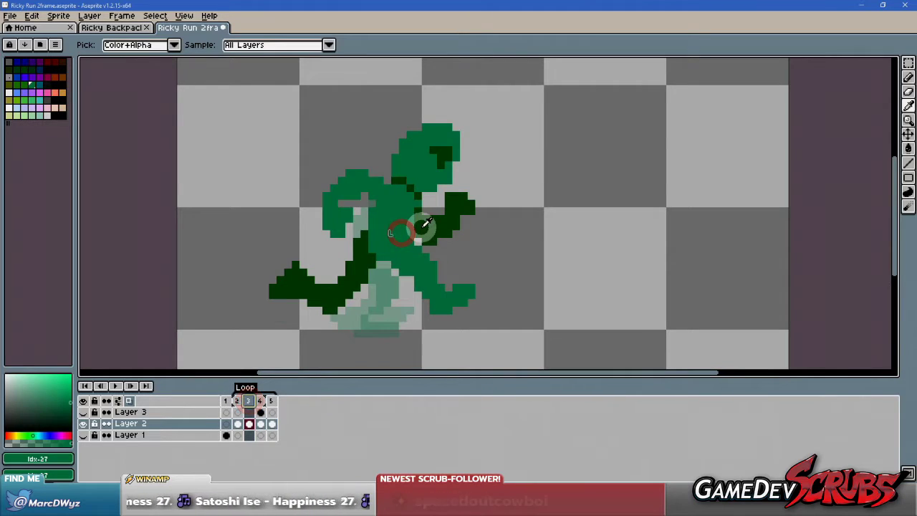
key(b)
click(259, 400)
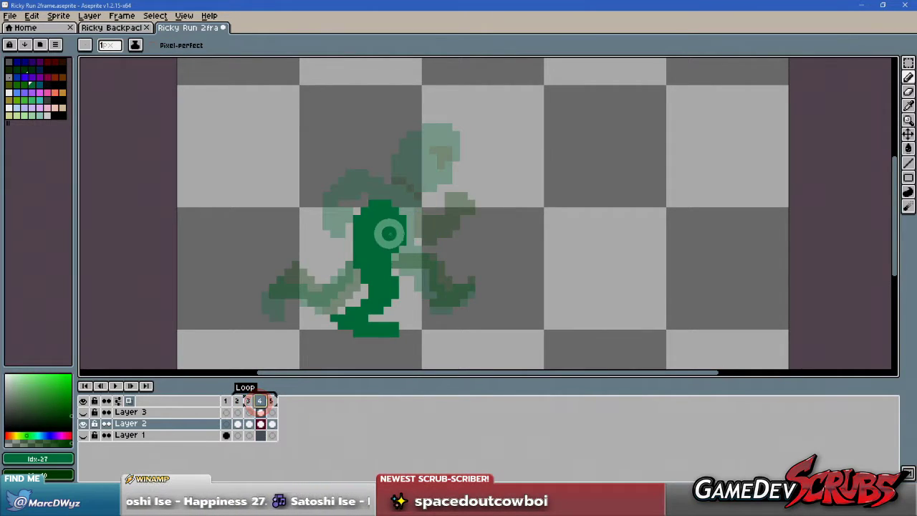
right_click(365, 206)
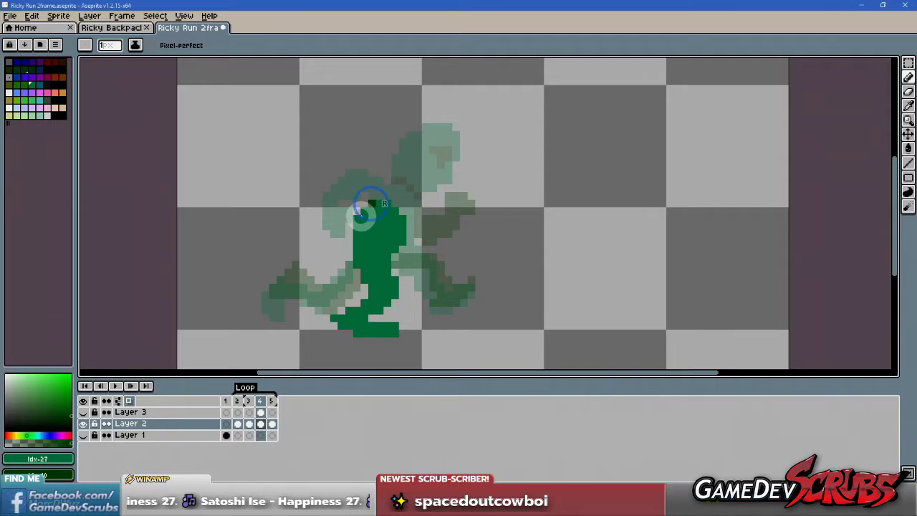
right_click(358, 243)
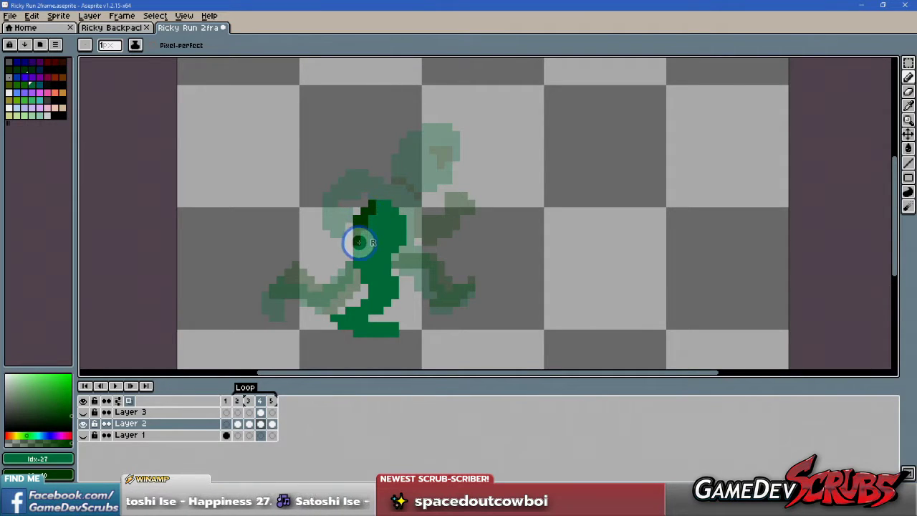
mouse_move(380, 244)
mouse_down()
mouse_move(364, 239)
mouse_move(376, 231)
mouse_move(406, 242)
mouse_move(418, 256)
mouse_move(405, 265)
mouse_up()
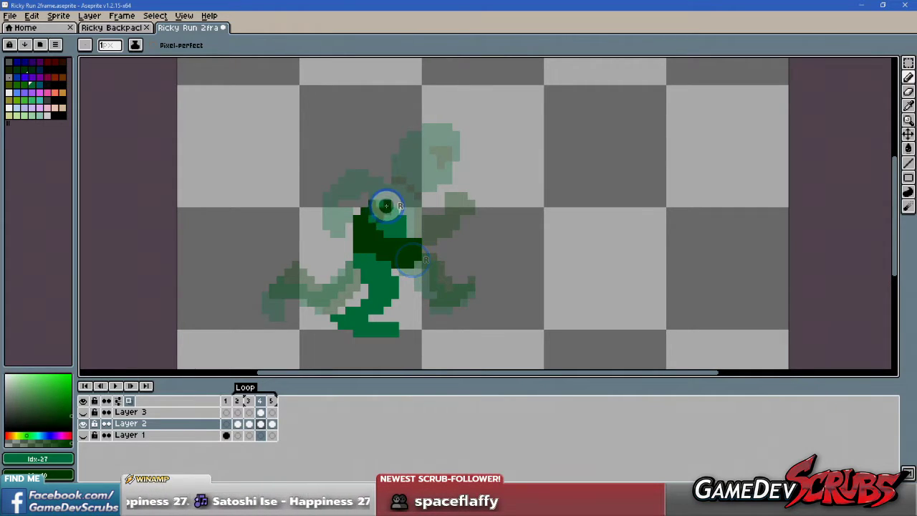
drag(370, 228, 381, 206)
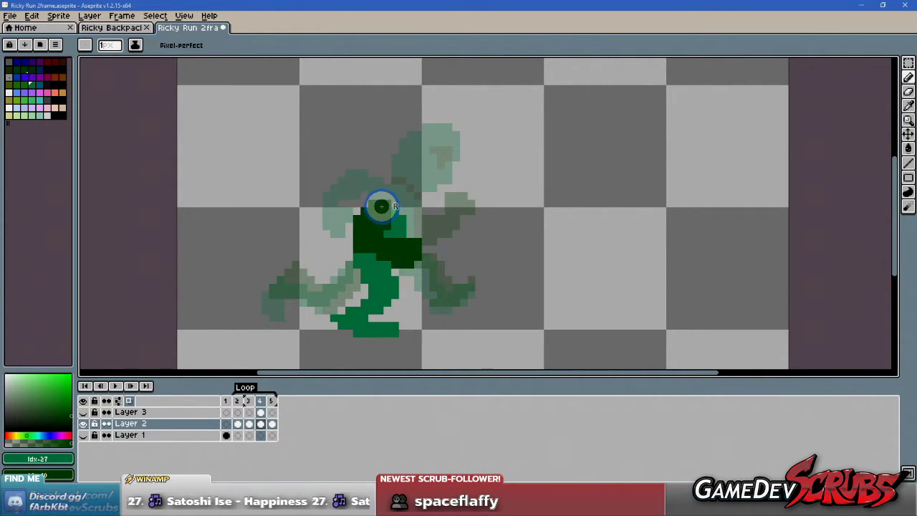
mouse_move(392, 239)
mouse_down()
mouse_move(418, 251)
mouse_move(410, 263)
mouse_move(410, 252)
mouse_move(425, 249)
mouse_move(404, 257)
mouse_up()
click(380, 251)
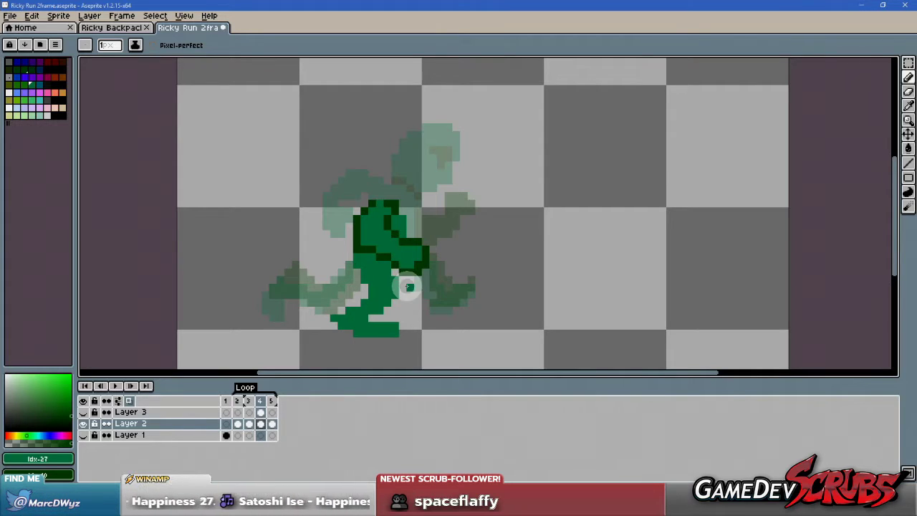
- Check the leg poses in frames 2 and 3 and sketch the far leg in dark green beside the near leg in frame 4
click(237, 400)
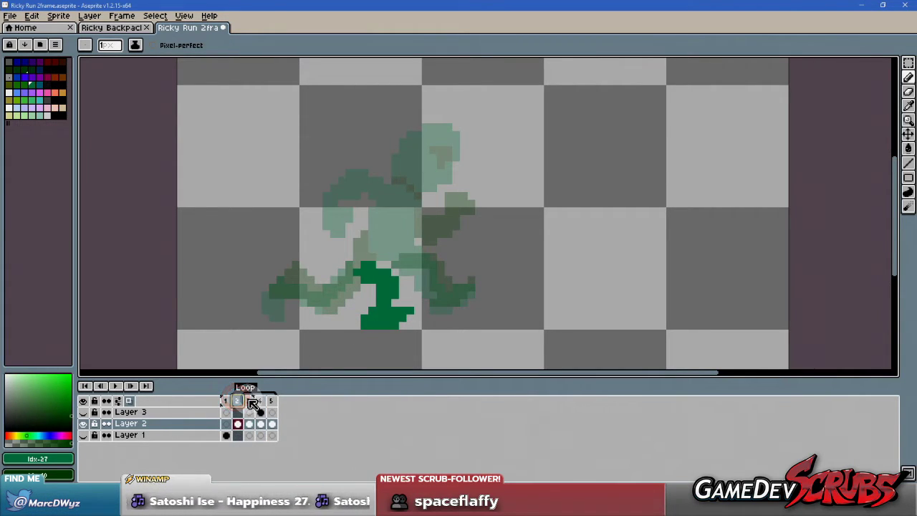
click(249, 401)
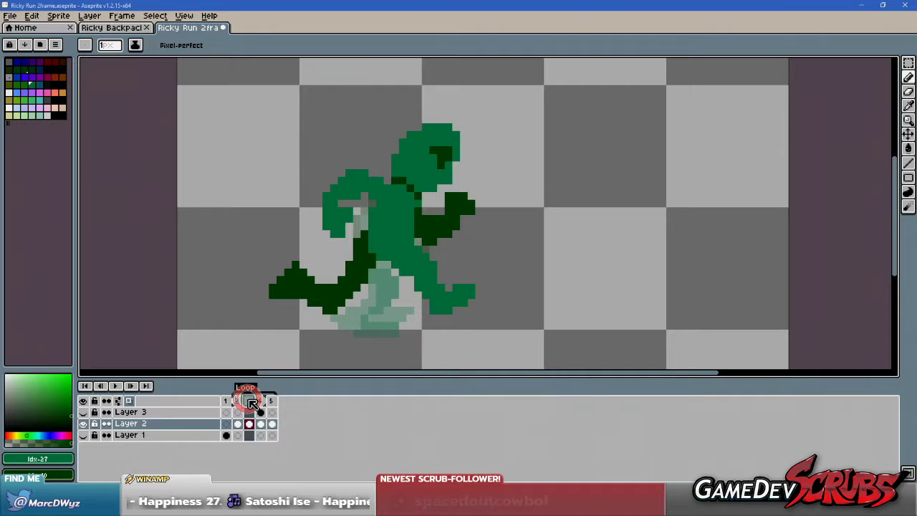
click(262, 401)
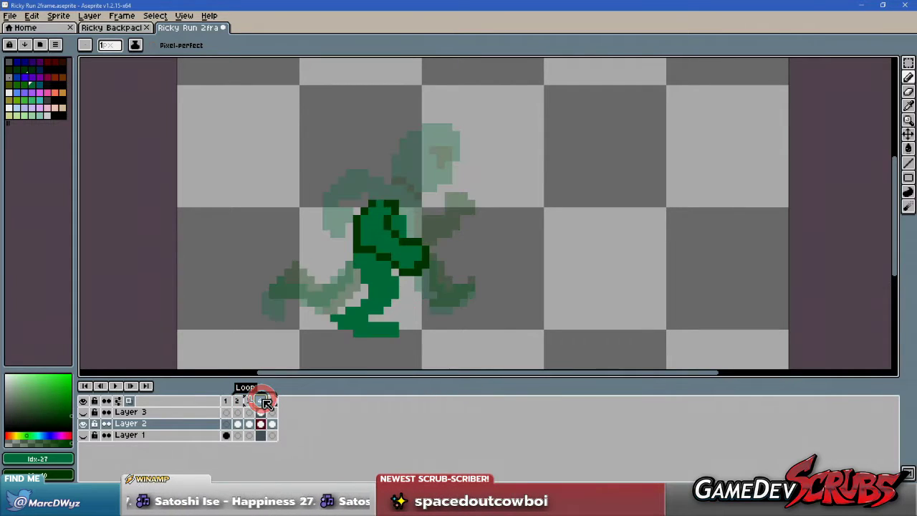
click(406, 287)
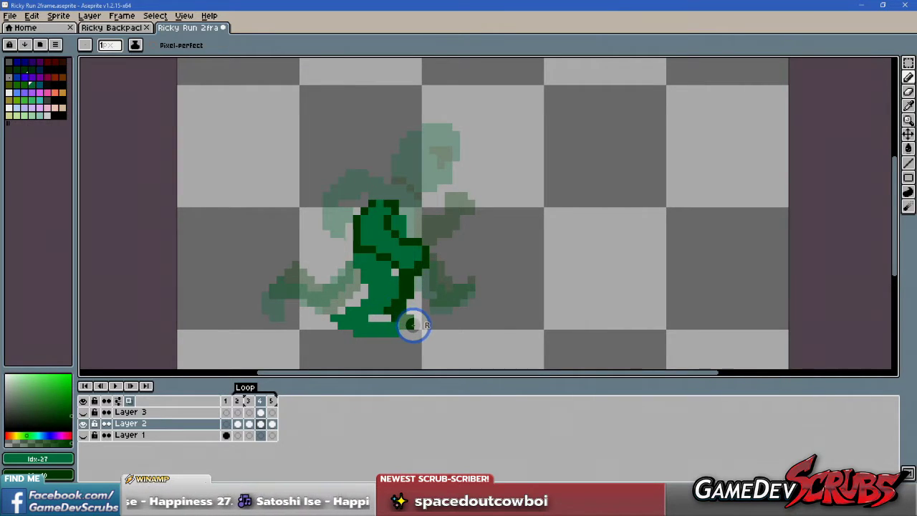
click(391, 317)
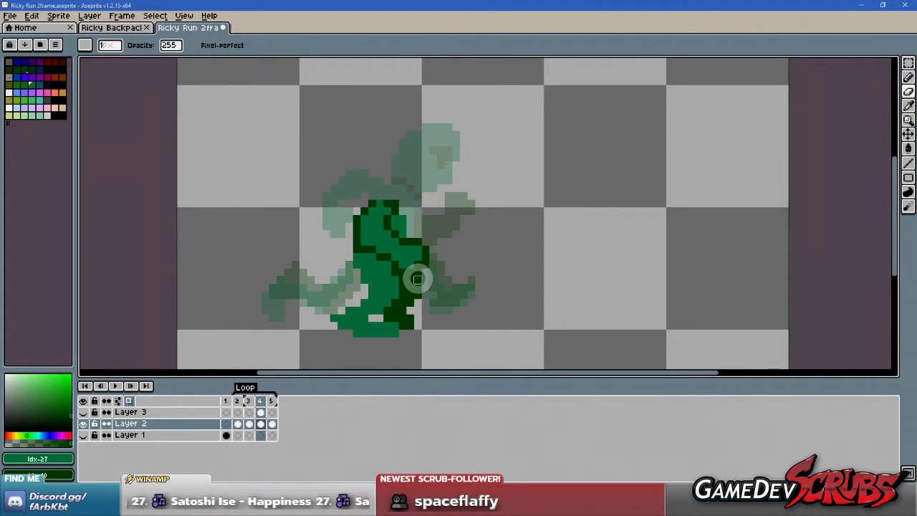
click(414, 279)
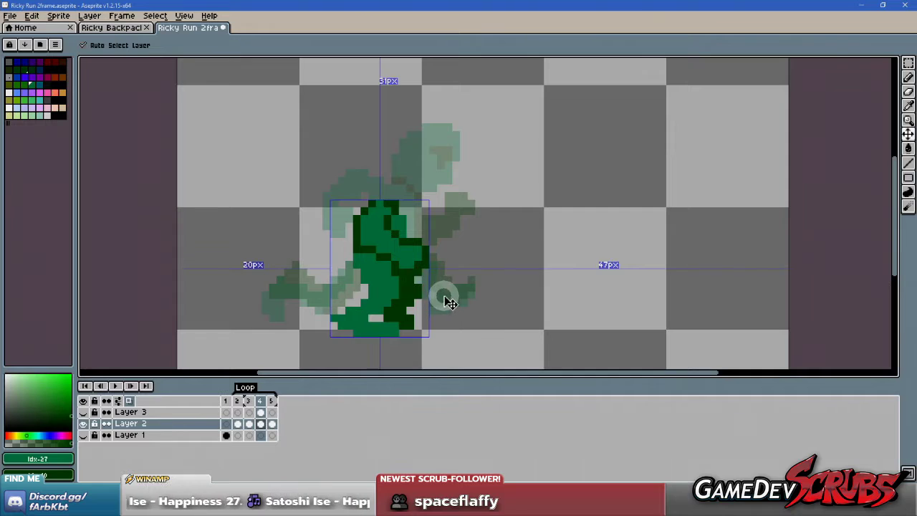
click(421, 272)
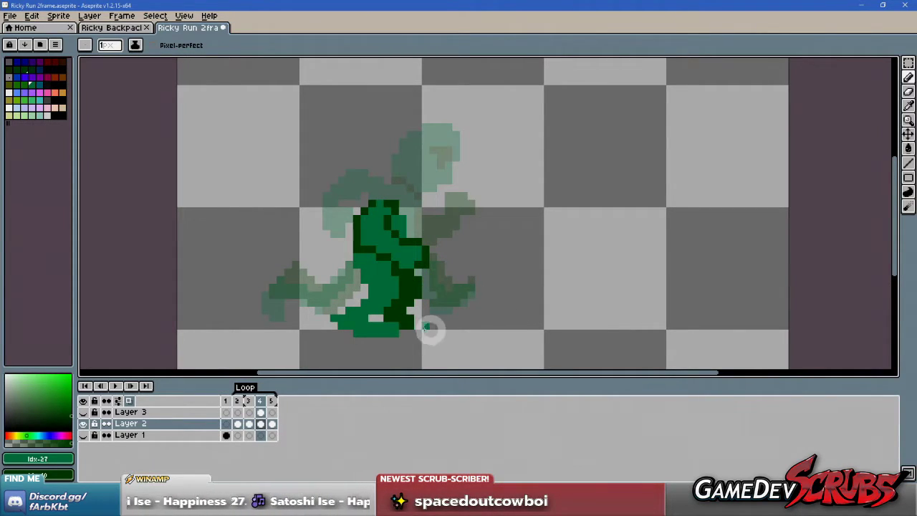
- Extend the far foot to the ground in dark green and thicken the dark edge around the near hand in frame 4
key(i)
click(381, 323)
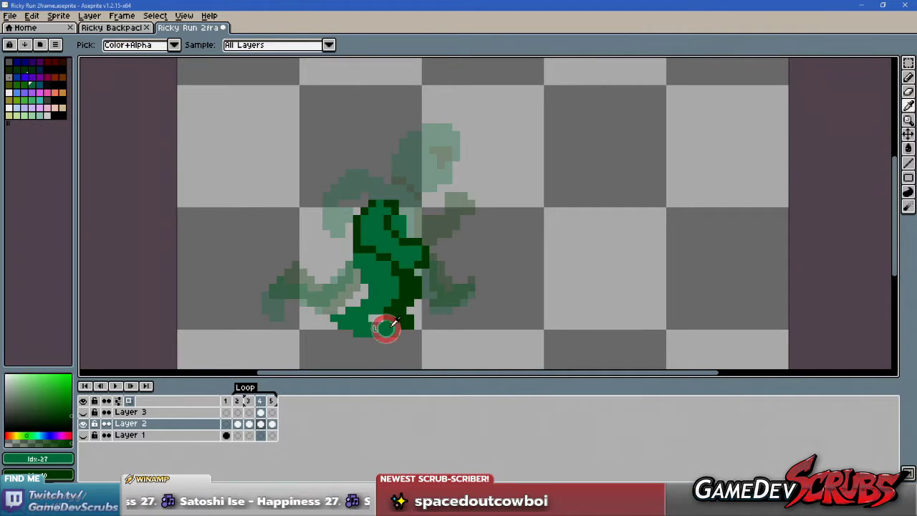
right_click(402, 317)
key(b)
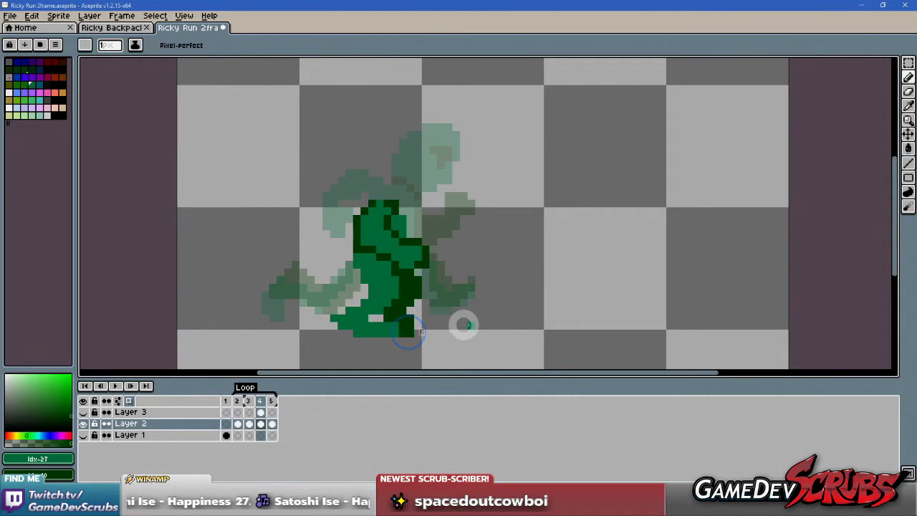
right_click(422, 241)
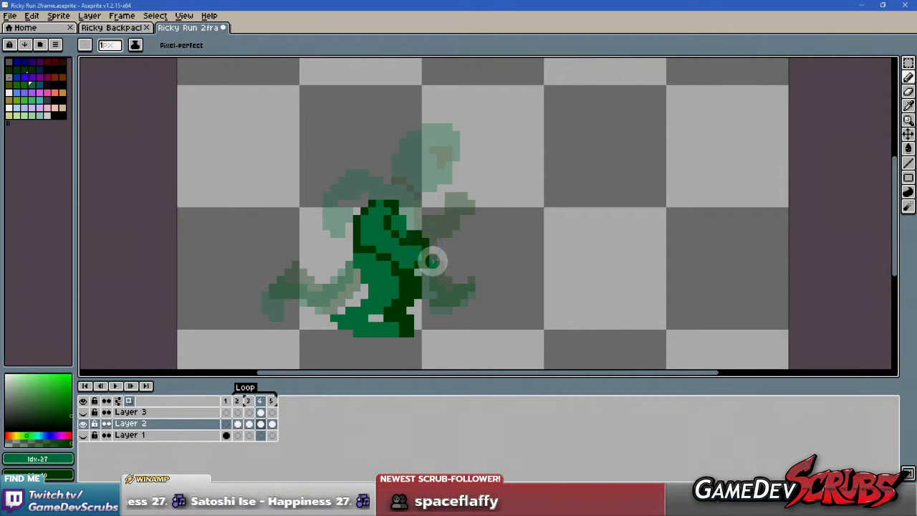
right_click(433, 256)
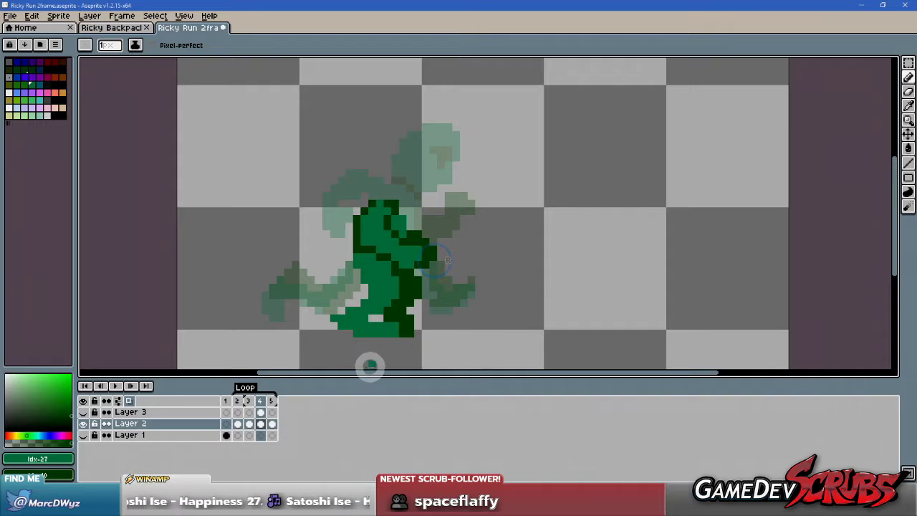
- Sketch a solid green head leaning forward above the frame 4 torso and add a dark green eye area and neckline
click(272, 401)
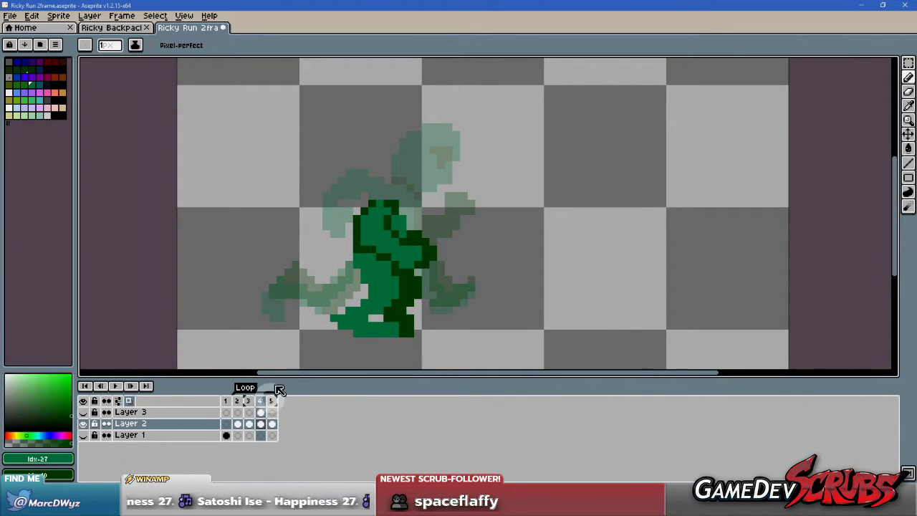
mouse_move(395, 189)
mouse_down()
mouse_move(406, 151)
mouse_move(436, 155)
mouse_move(392, 181)
mouse_move(427, 149)
mouse_move(427, 187)
mouse_move(413, 195)
mouse_move(439, 154)
mouse_move(420, 200)
mouse_move(389, 188)
mouse_move(420, 154)
mouse_move(400, 189)
mouse_move(438, 180)
mouse_move(402, 159)
mouse_move(419, 177)
mouse_move(423, 171)
mouse_move(431, 194)
mouse_up()
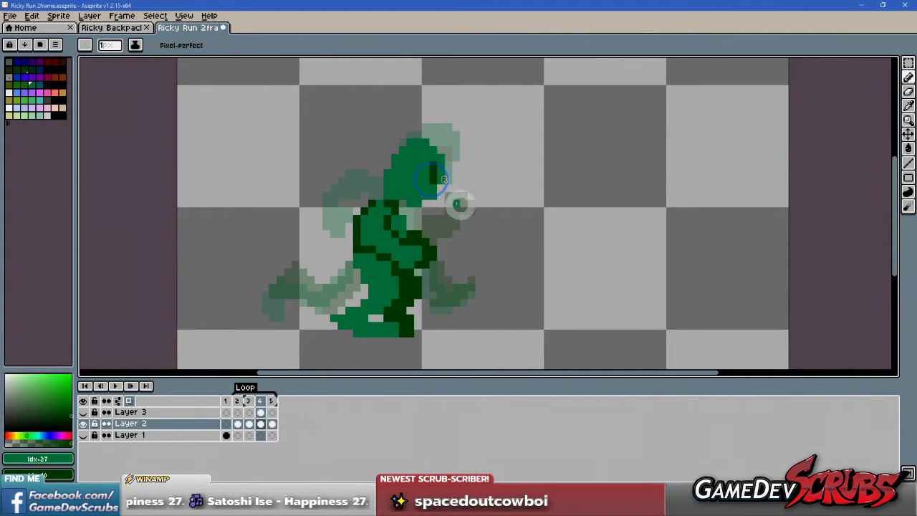
drag(423, 168, 430, 174)
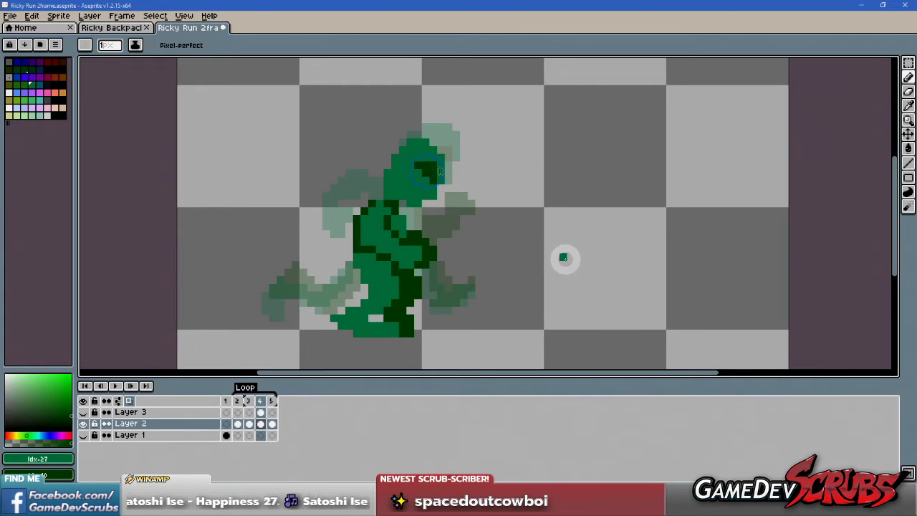
click(399, 210)
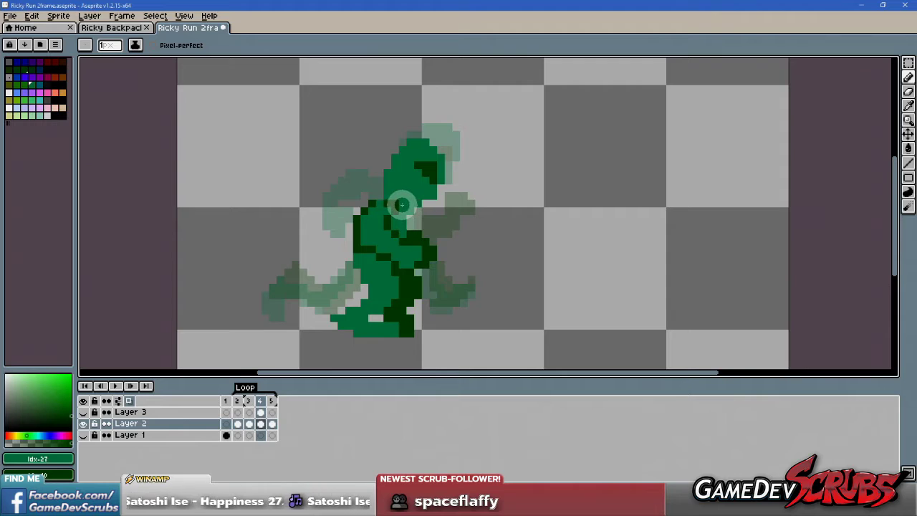
right_click(407, 209)
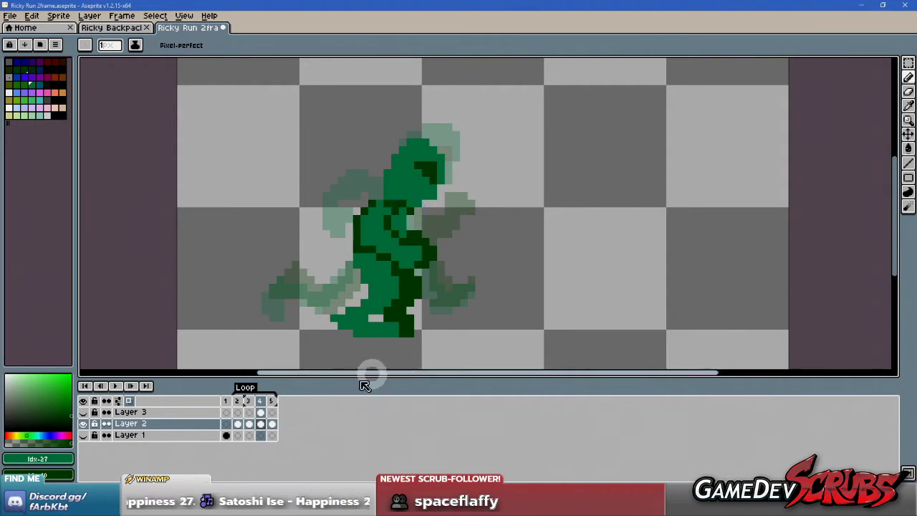
- Compare frames 3 and 4 and reshape the dark green eye area on the frame 4 head to match frame 3
click(249, 402)
click(261, 402)
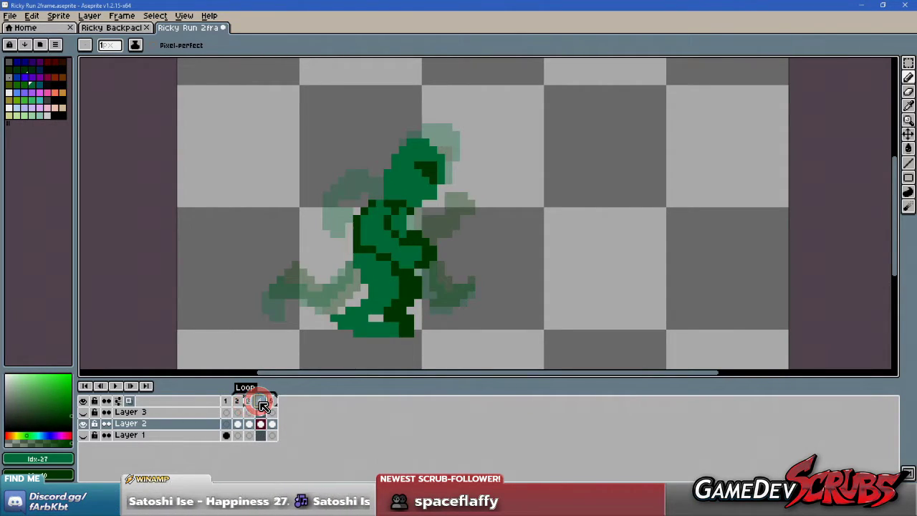
click(250, 402)
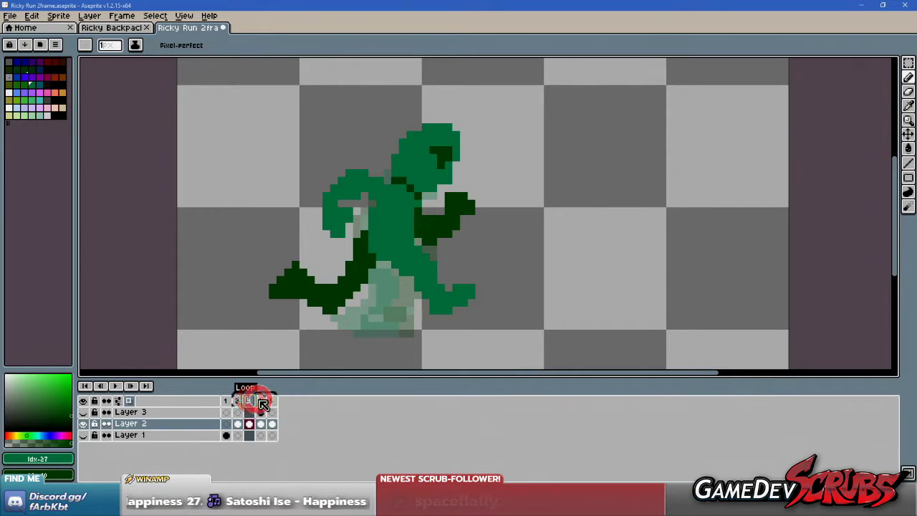
click(261, 402)
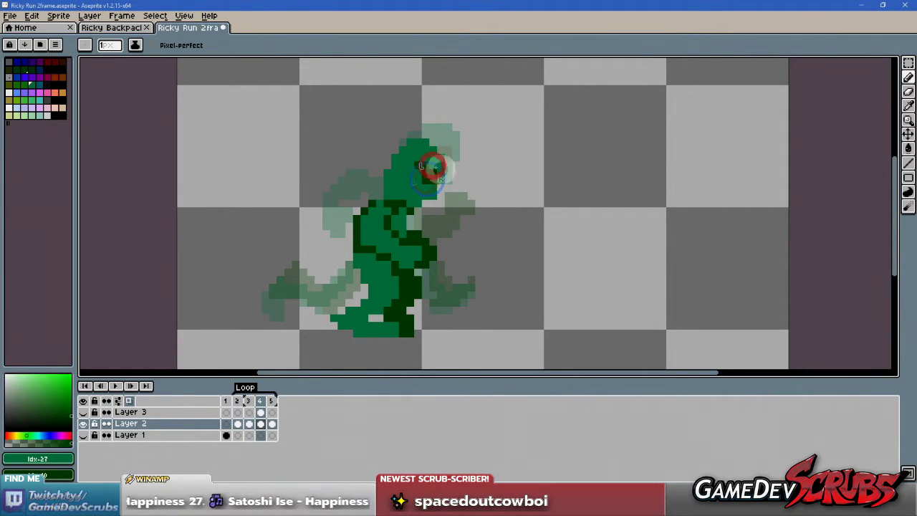
click(249, 401)
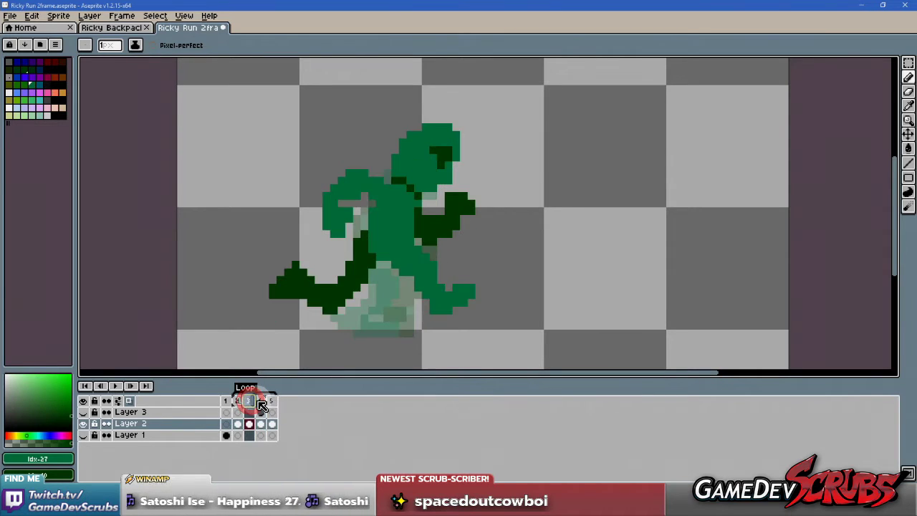
click(261, 402)
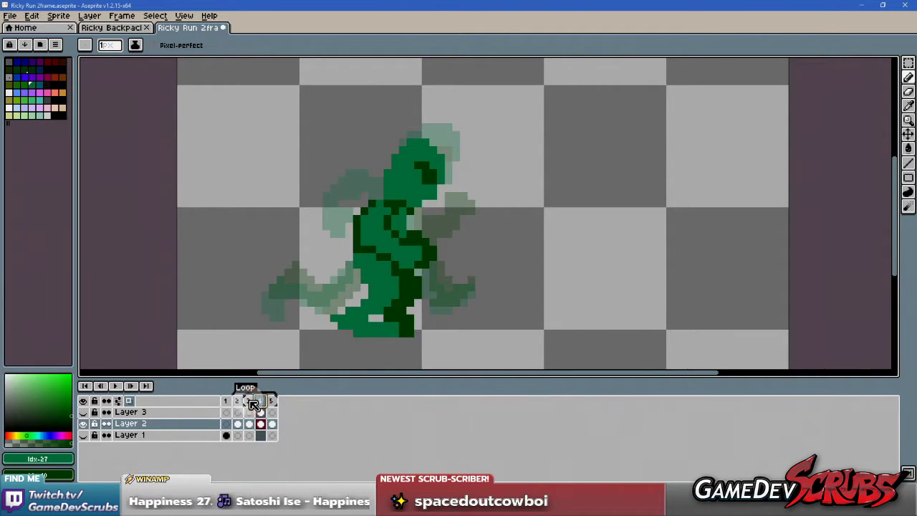
click(432, 177)
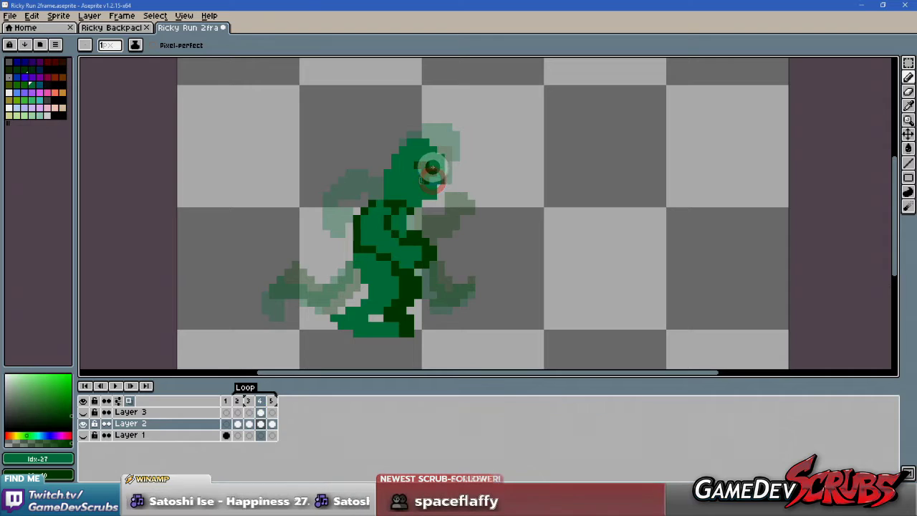
click(249, 401)
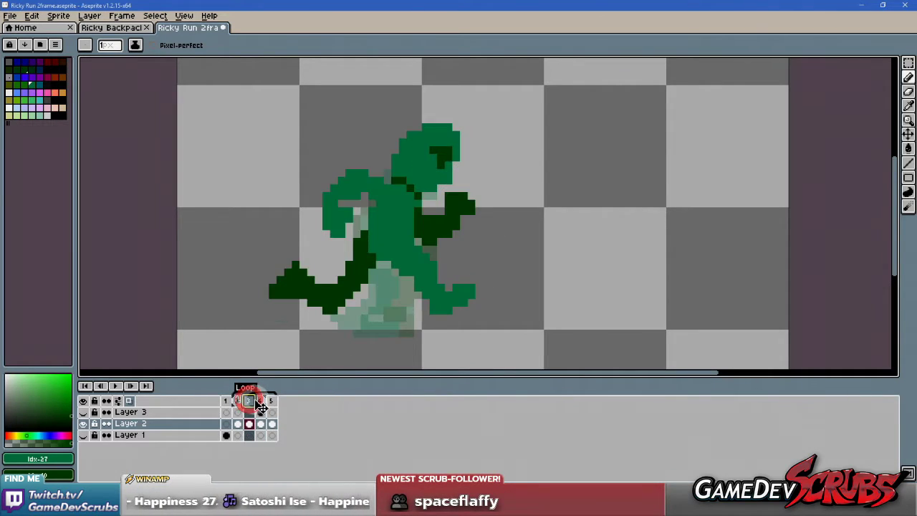
click(260, 402)
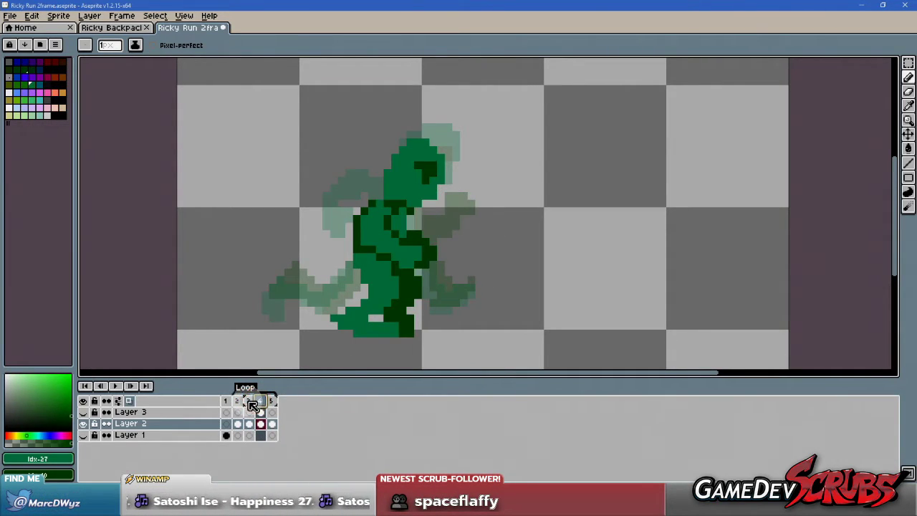
- Extend the forehead and face of the frame 4 head forward in green and compare it with frame 3
click(436, 145)
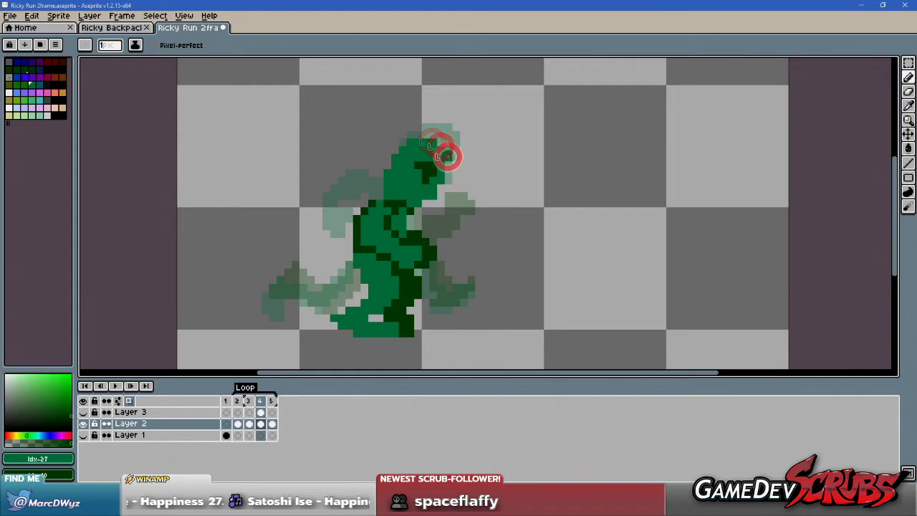
click(438, 139)
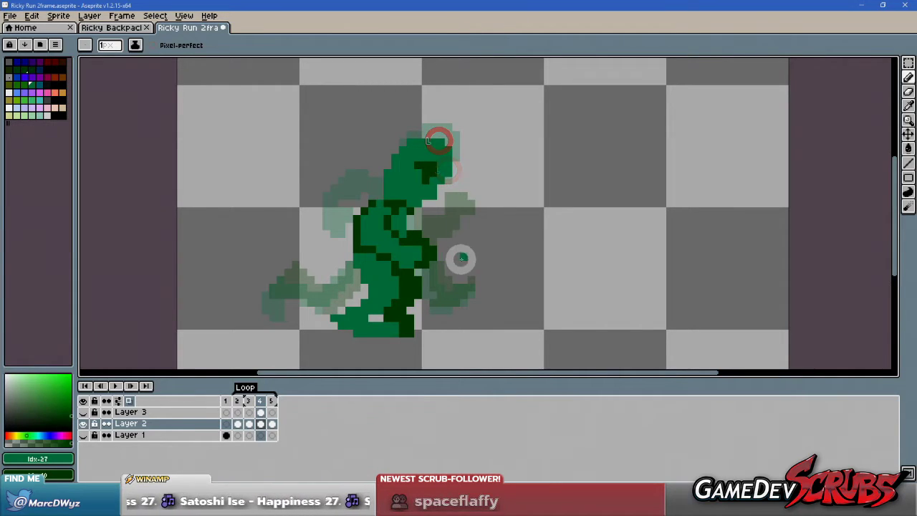
click(249, 400)
click(260, 401)
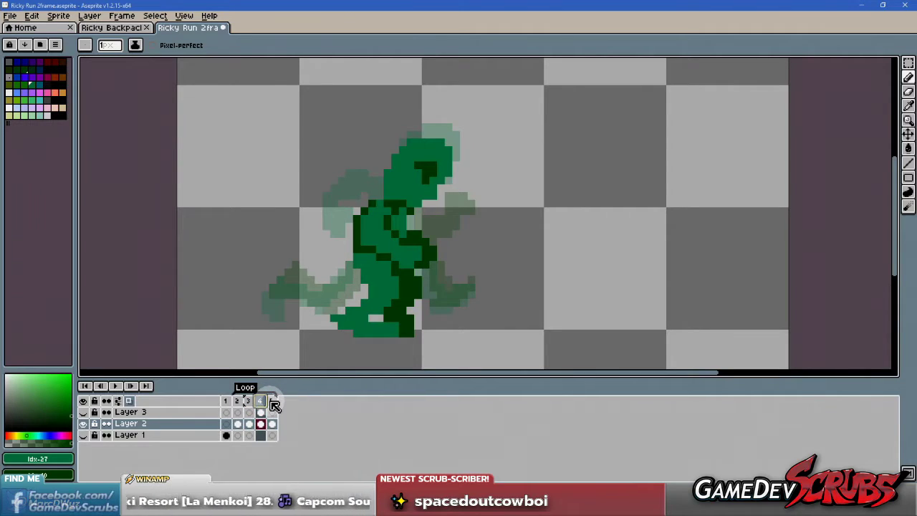
- Thicken the trailing near leg in green and the leading far leg in dark green in frame 5
click(272, 401)
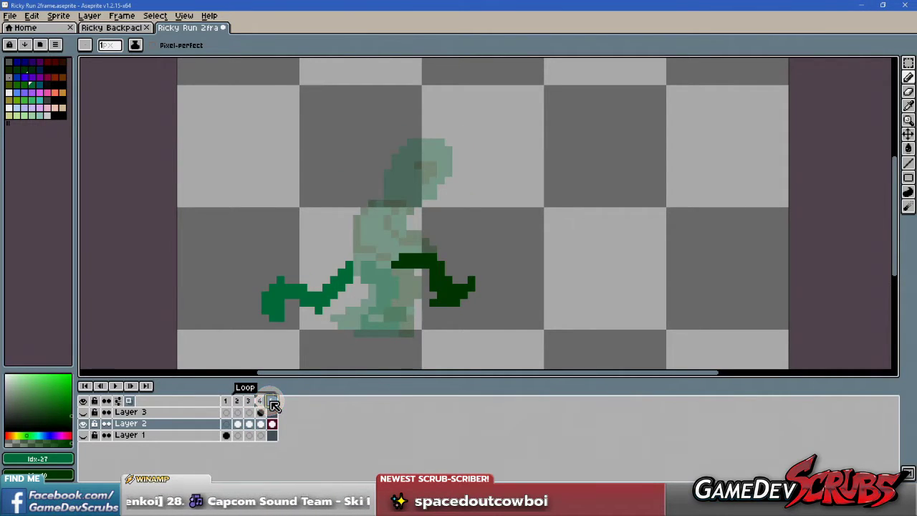
mouse_move(350, 270)
mouse_down()
mouse_move(341, 292)
mouse_move(354, 269)
mouse_move(352, 286)
mouse_move(320, 307)
mouse_move(290, 279)
mouse_move(321, 298)
mouse_move(289, 301)
mouse_up()
mouse_move(444, 293)
mouse_down()
mouse_move(412, 271)
mouse_move(430, 270)
mouse_move(432, 289)
mouse_move(428, 280)
mouse_up()
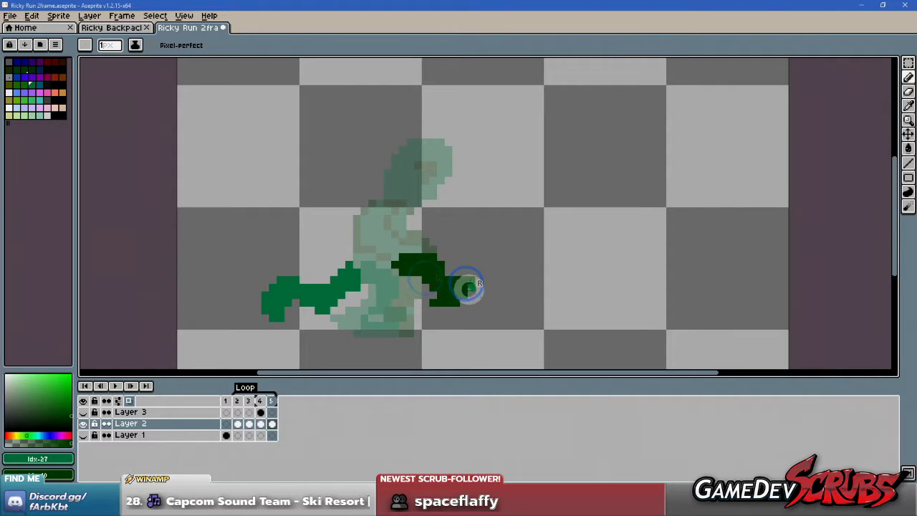
- Thicken the sole of the far foot in frame 5 with dark green and erase its raised toe tip
key(ctrl)
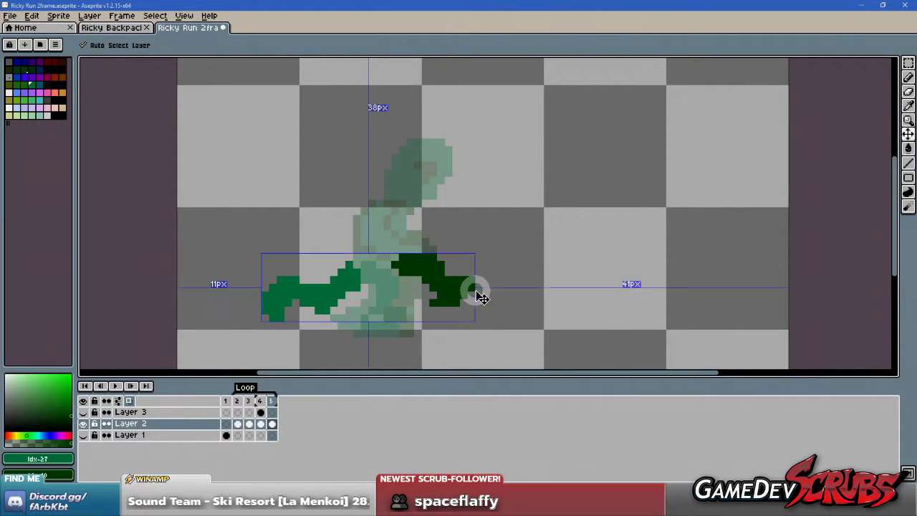
drag(482, 301, 450, 308)
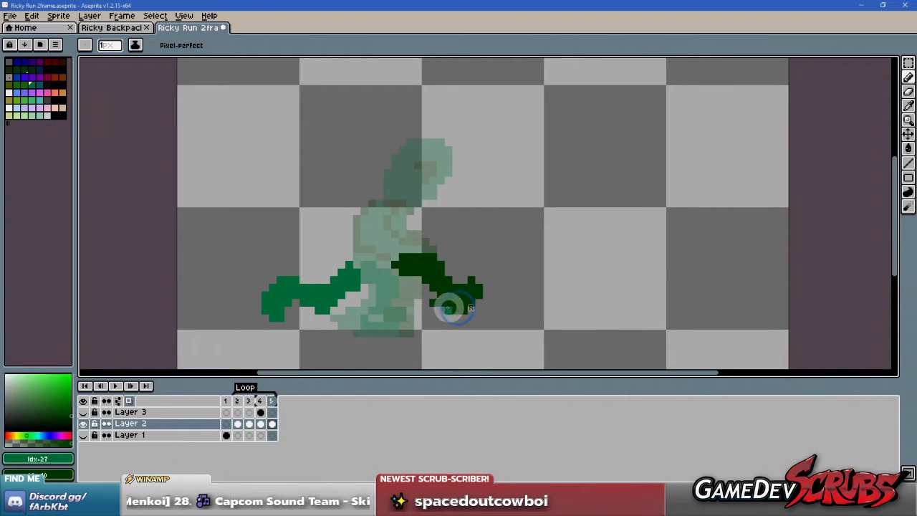
key(ctrl)
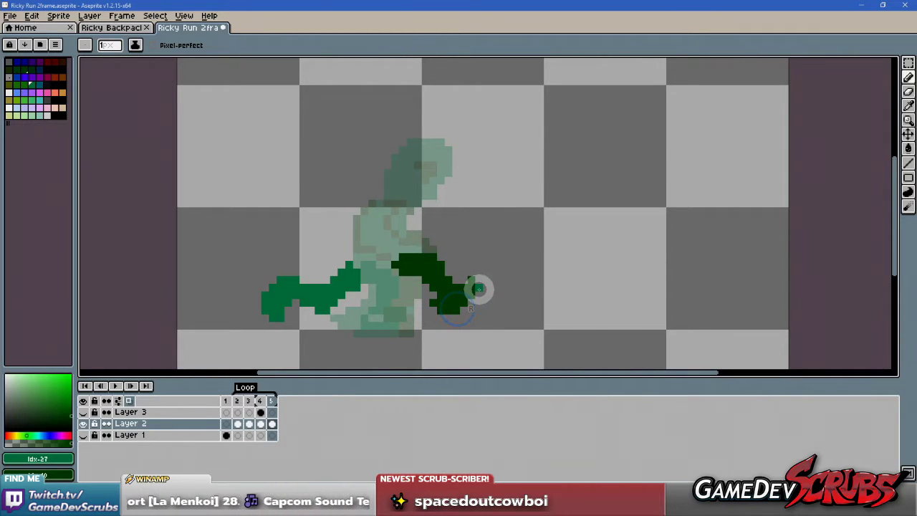
key(ctrl)
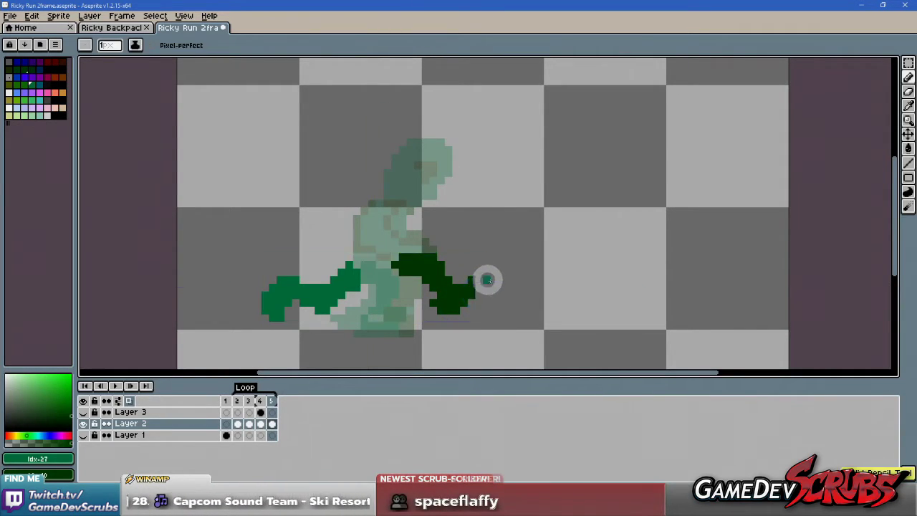
key(e)
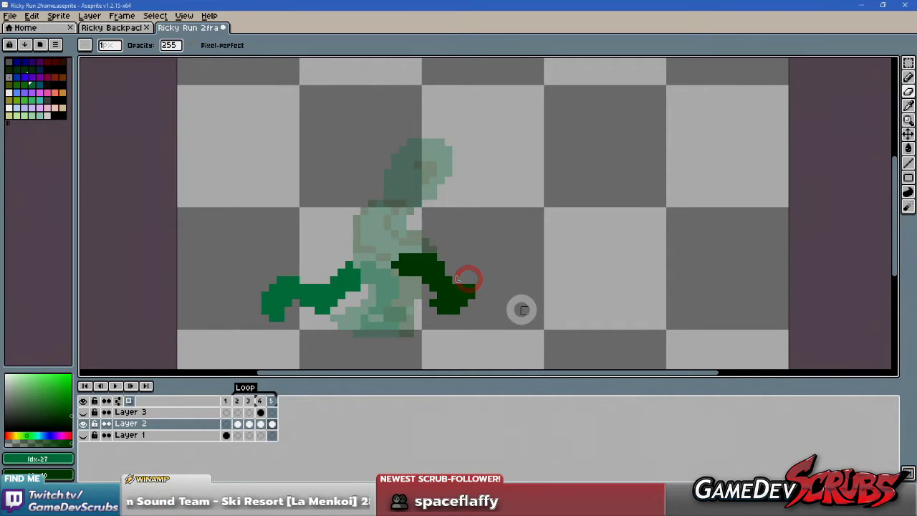
key(b)
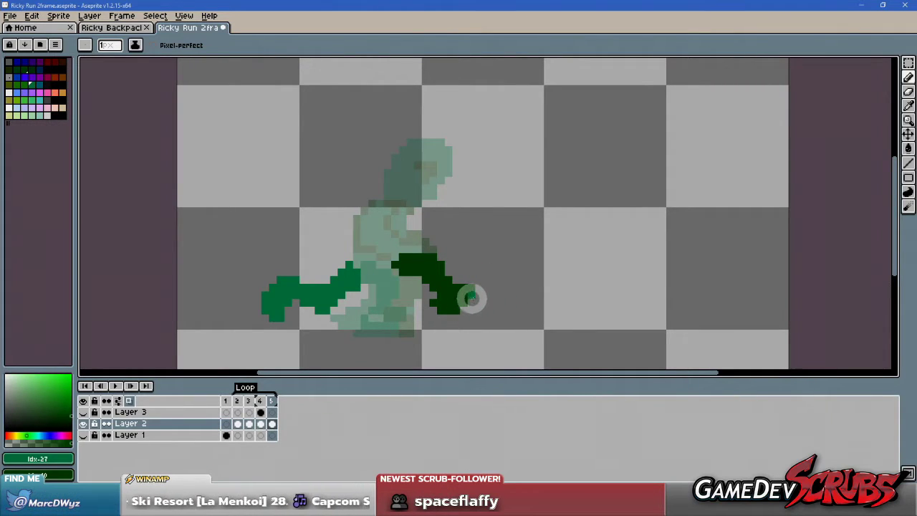
- Sample the dark green and green from the frame 5 legs, then widen the far knee and lengthen the far foot forward in dark green
key(alt)
alt+click(466, 296)
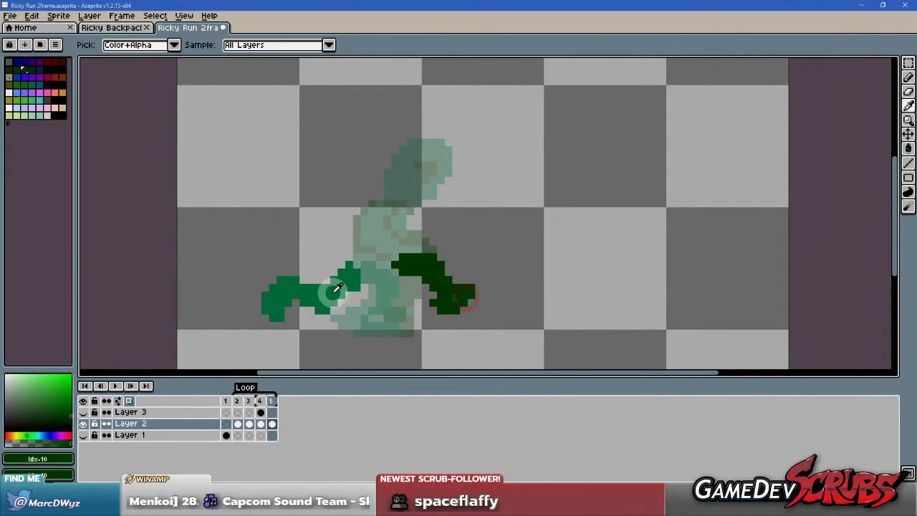
alt+click(337, 289)
mouse_move(437, 278)
mouse_down()
mouse_move(466, 298)
mouse_move(479, 288)
mouse_up()
click(480, 295)
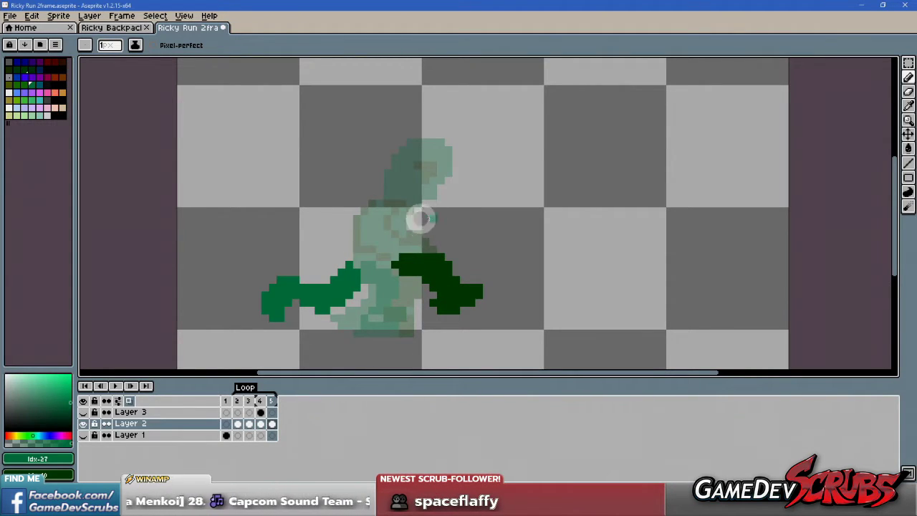
- Sketch the near arm in green in frame 5, bent at the elbow and reaching forward with the hand raised
click(409, 217)
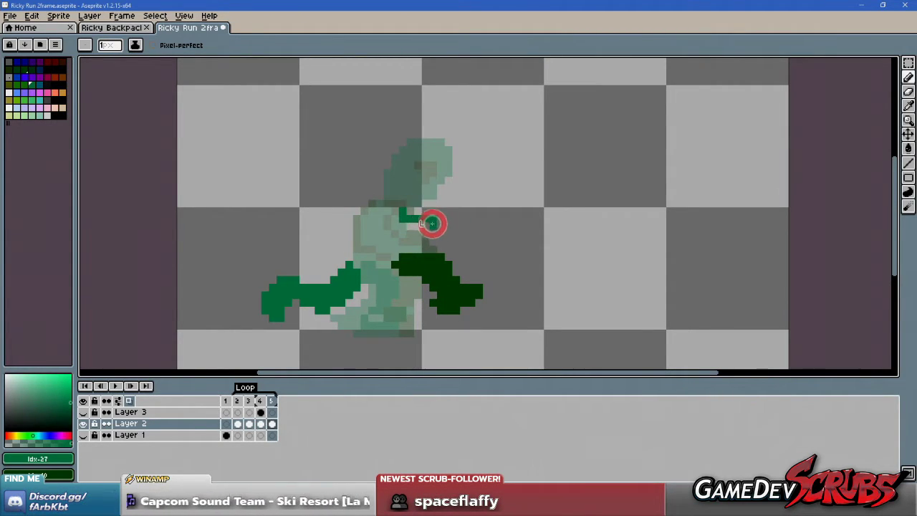
key(ctrl+z)
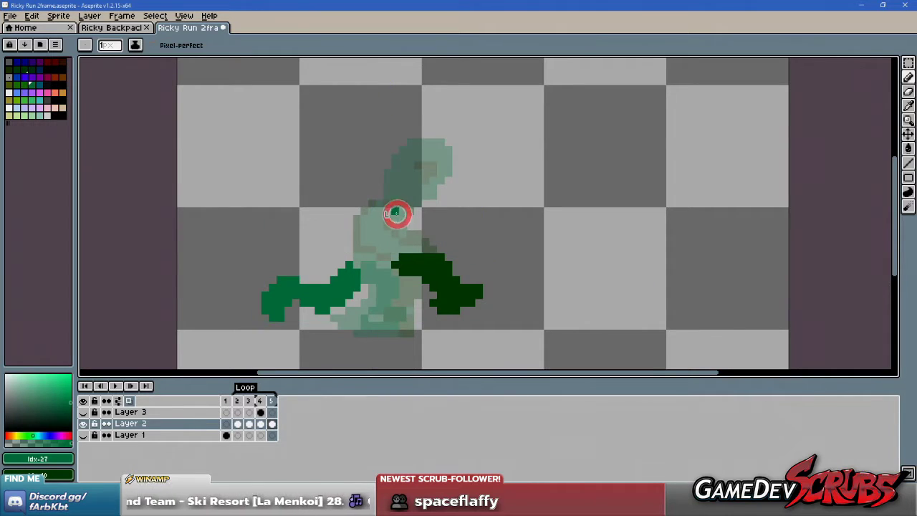
drag(395, 214, 423, 241)
mouse_move(460, 213)
mouse_down()
mouse_move(447, 213)
mouse_move(455, 205)
mouse_move(458, 220)
mouse_move(439, 238)
mouse_move(395, 237)
mouse_move(403, 242)
mouse_move(386, 217)
mouse_move(392, 213)
mouse_up()
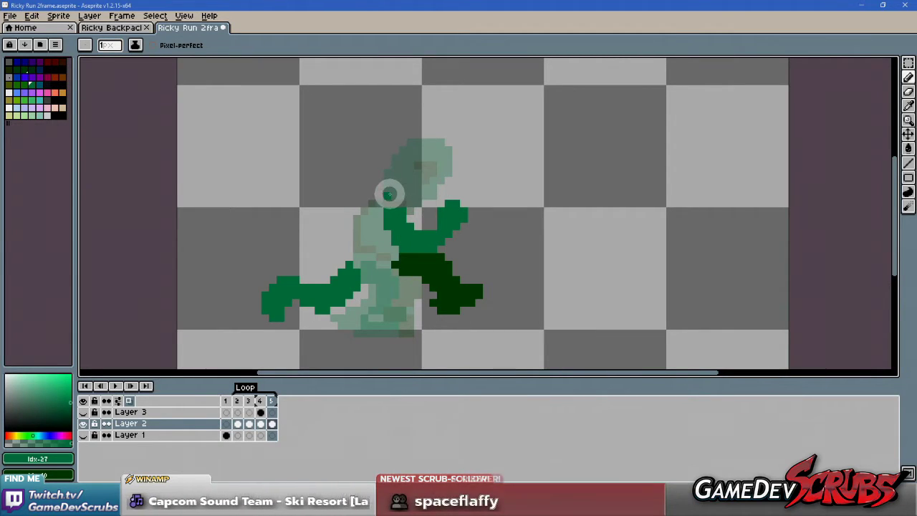
- Check the frame 4 head, then sketch a solid green head with a rounded back and a dark green eye area in frame 5
click(261, 400)
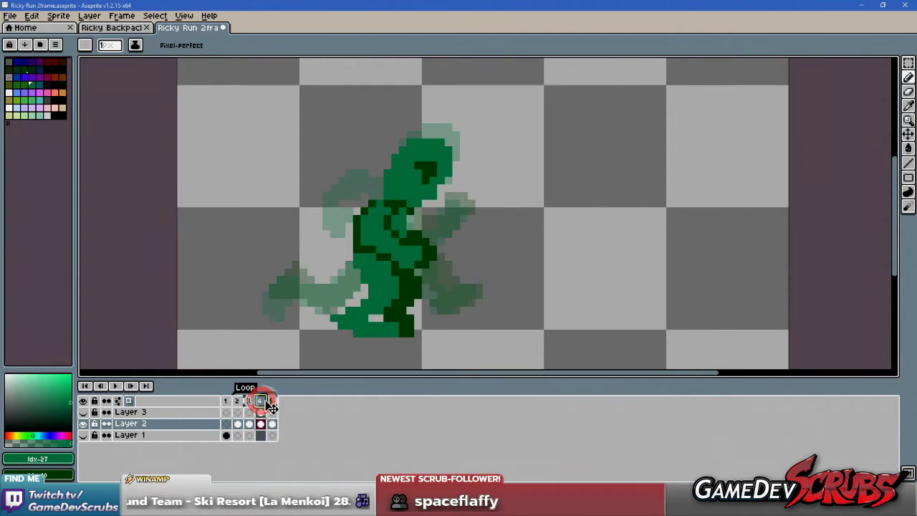
click(271, 400)
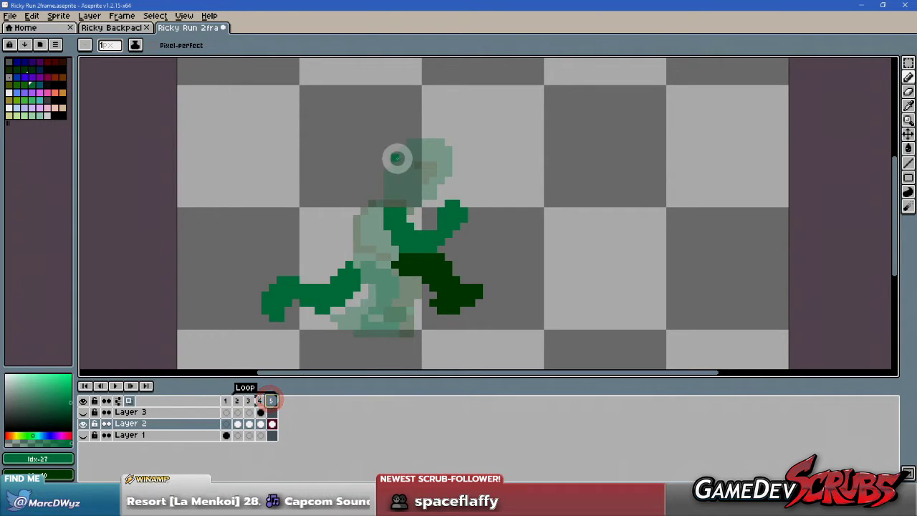
mouse_move(391, 140)
mouse_down()
mouse_move(392, 185)
mouse_move(398, 135)
mouse_move(434, 149)
mouse_move(433, 172)
mouse_move(413, 181)
mouse_move(420, 137)
mouse_move(437, 166)
mouse_move(418, 194)
mouse_move(405, 195)
mouse_move(418, 153)
mouse_move(431, 174)
mouse_move(409, 179)
mouse_move(422, 158)
mouse_move(417, 192)
mouse_move(422, 168)
mouse_move(423, 179)
mouse_move(397, 203)
mouse_move(394, 185)
mouse_move(404, 198)
mouse_move(387, 186)
mouse_move(421, 171)
mouse_move(409, 208)
mouse_up()
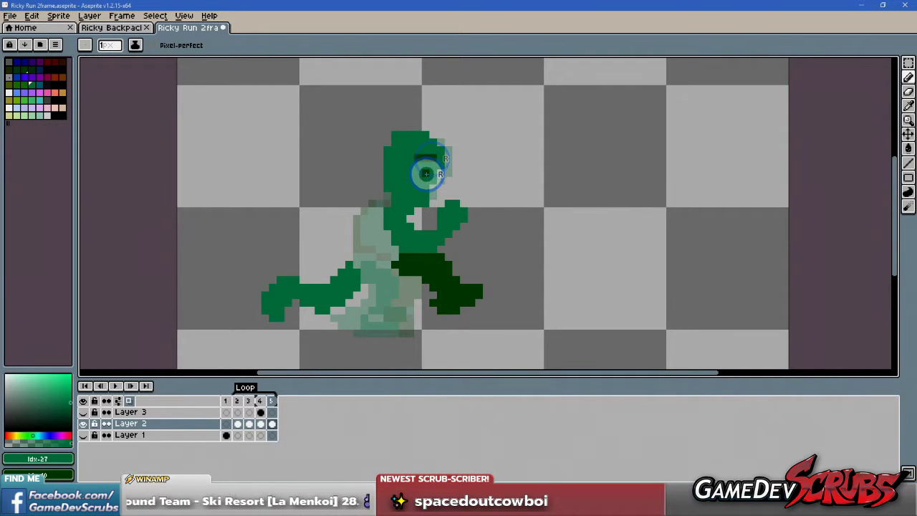
drag(426, 173, 425, 152)
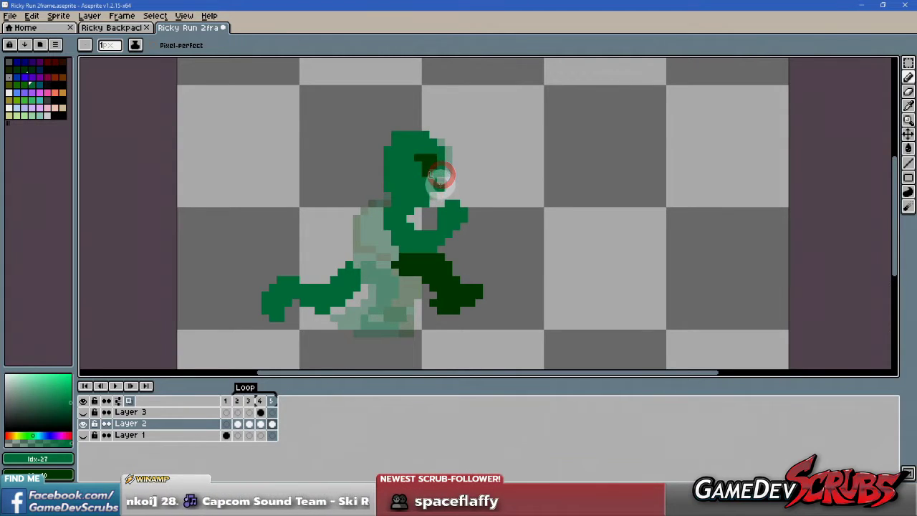
mouse_move(440, 184)
mouse_down()
mouse_move(436, 194)
mouse_move(452, 192)
mouse_up()
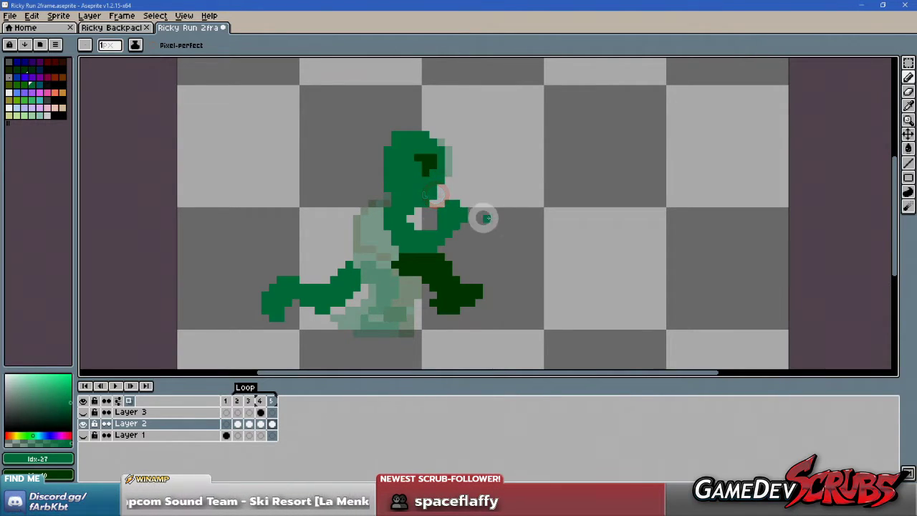
drag(383, 190, 379, 153)
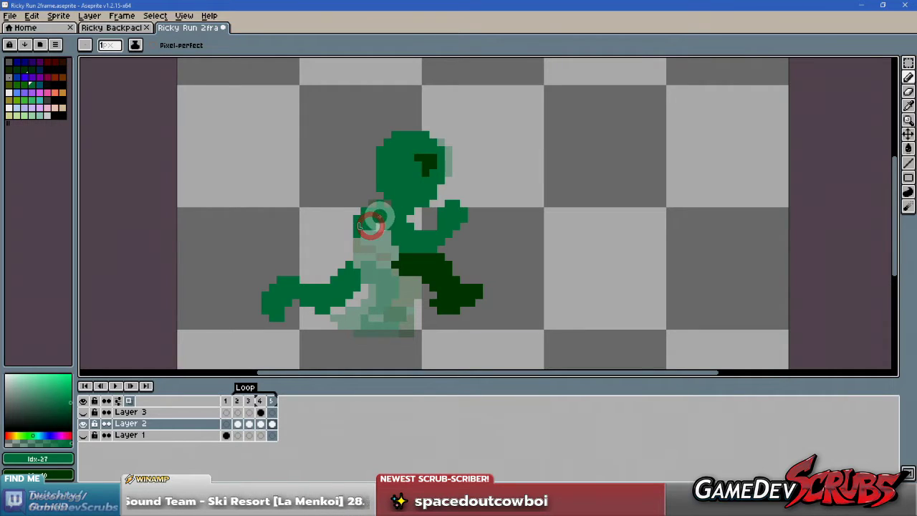
- Fill the frame 5 torso in green down to the near leg and outline the neckline, shoulder and hip in dark green
right_click(380, 227)
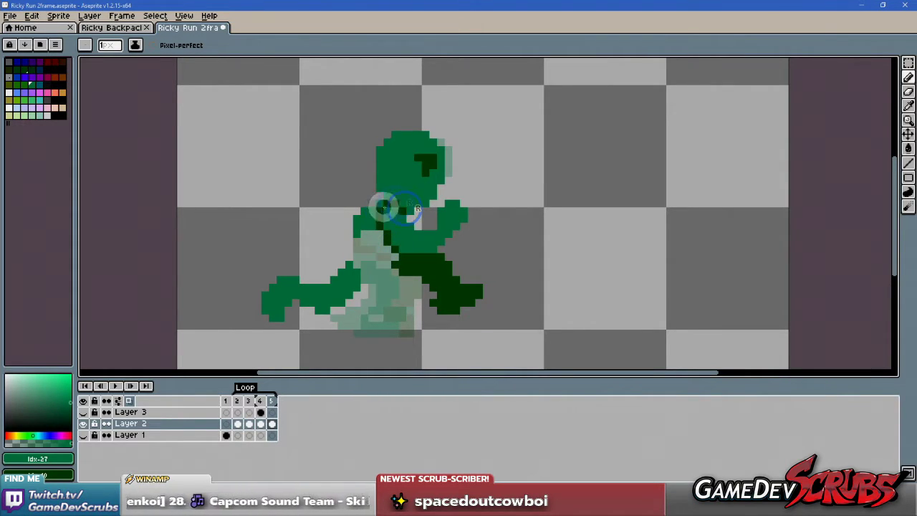
mouse_move(384, 208)
mouse_down()
mouse_move(357, 259)
mouse_move(362, 244)
mouse_move(364, 259)
mouse_move(385, 237)
mouse_move(387, 257)
mouse_move(367, 275)
mouse_move(388, 265)
mouse_up()
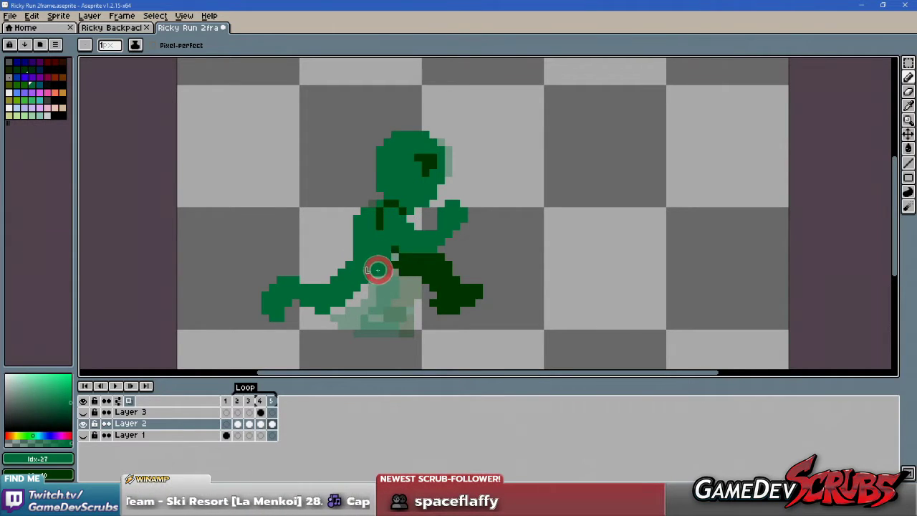
right_click(390, 270)
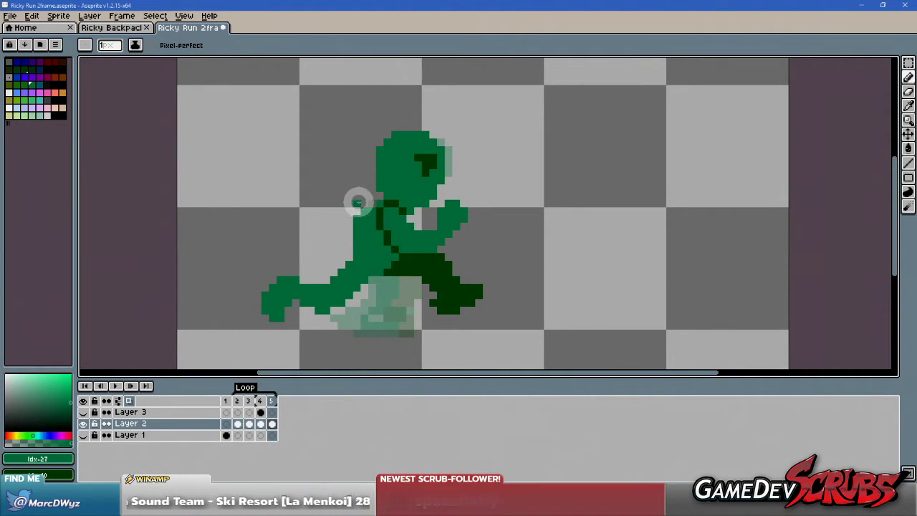
- Draw the runner's bent rear arm behind the torso in dark green on frame 5 of Layer 2
mouse_move(358, 198)
mouse_down()
mouse_move(335, 198)
mouse_move(321, 226)
mouse_move(338, 205)
mouse_move(370, 202)
mouse_move(328, 227)
mouse_move(345, 211)
mouse_up()
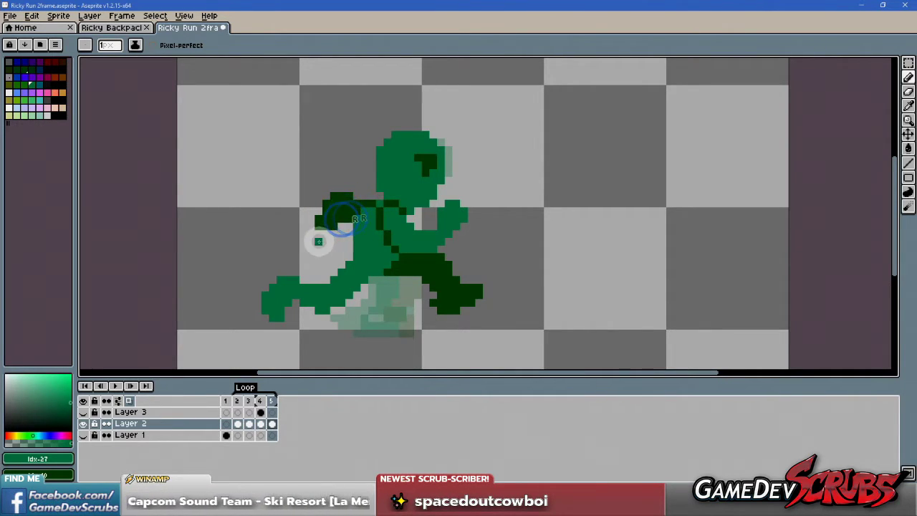
mouse_move(316, 241)
mouse_down()
mouse_move(334, 249)
mouse_move(327, 236)
mouse_move(350, 252)
mouse_up()
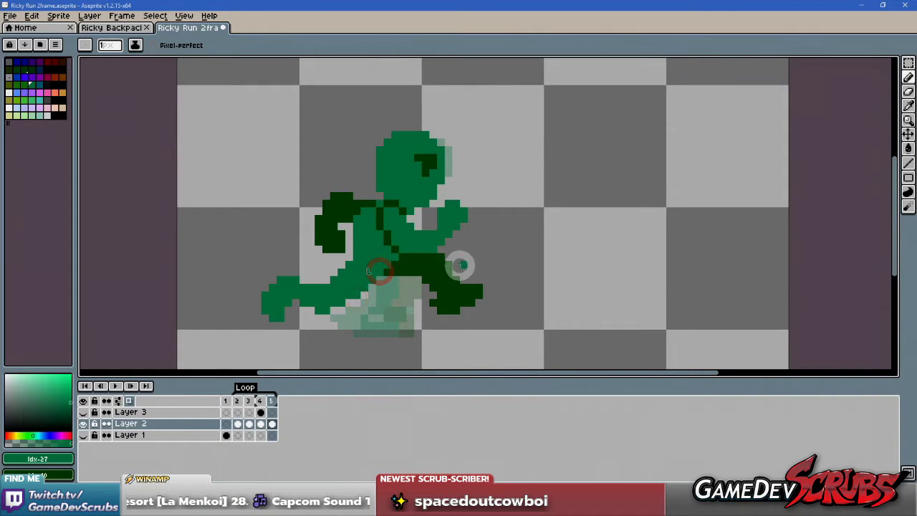
- Play back the run animation and step through frames 2 to 5 to compare the poses
click(117, 387)
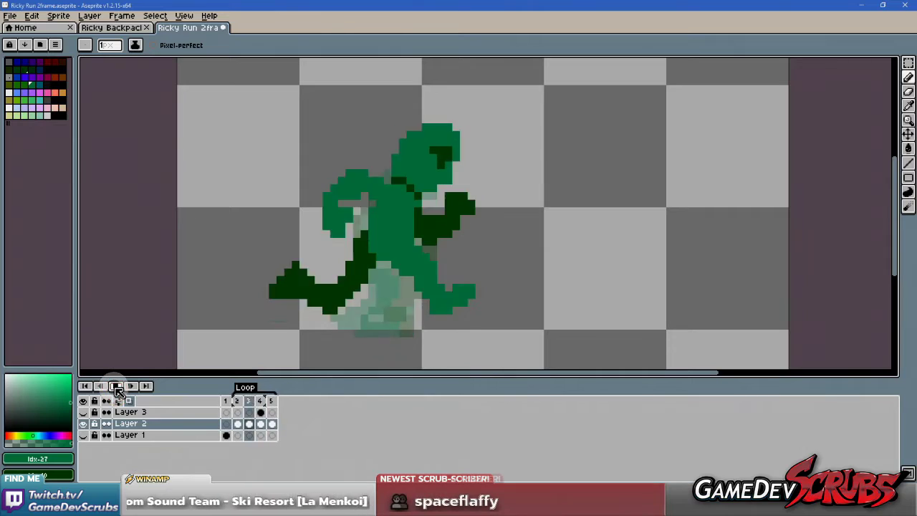
click(117, 387)
click(246, 402)
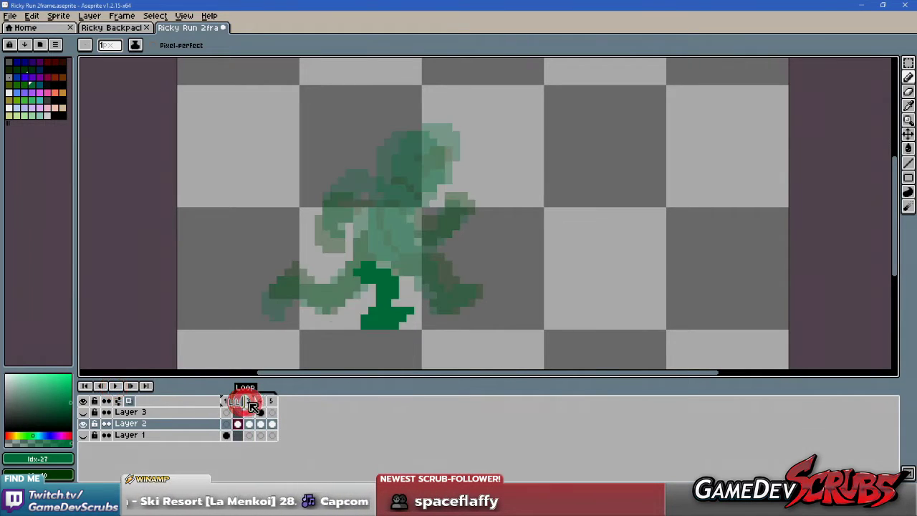
click(258, 402)
click(273, 401)
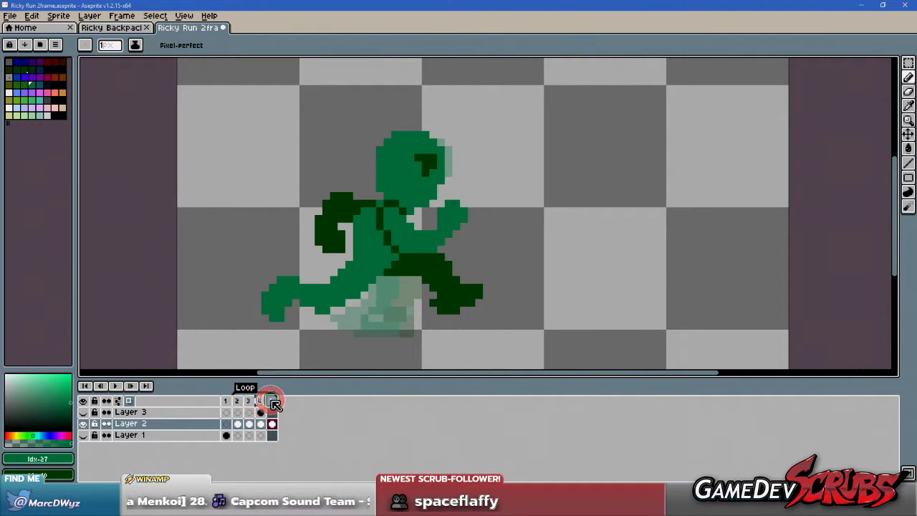
click(238, 402)
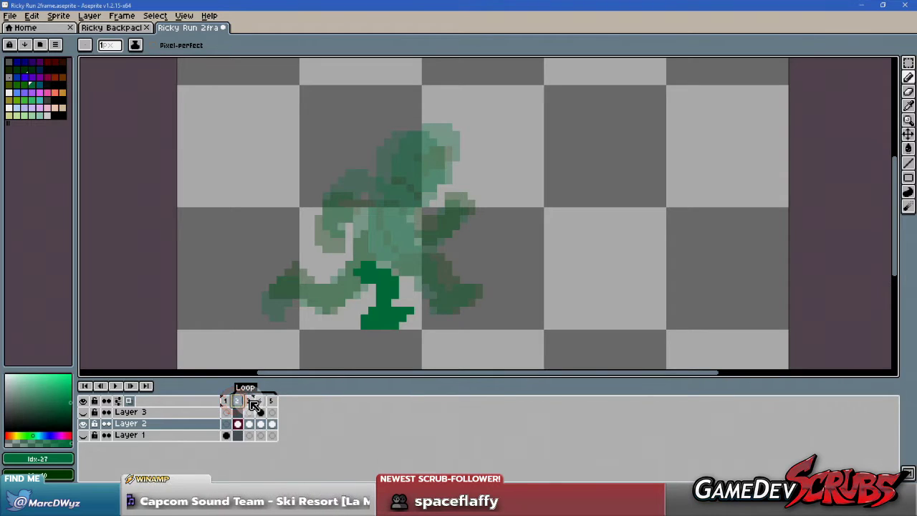
click(251, 402)
click(260, 401)
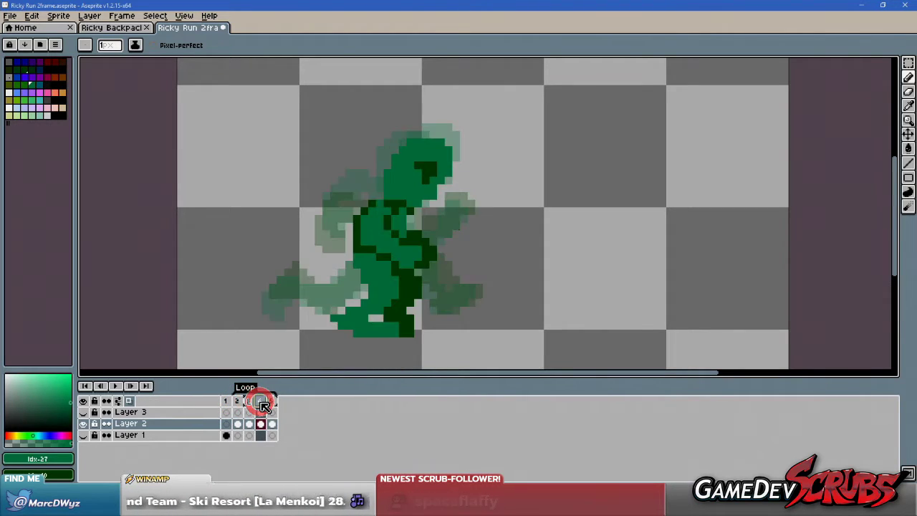
click(273, 401)
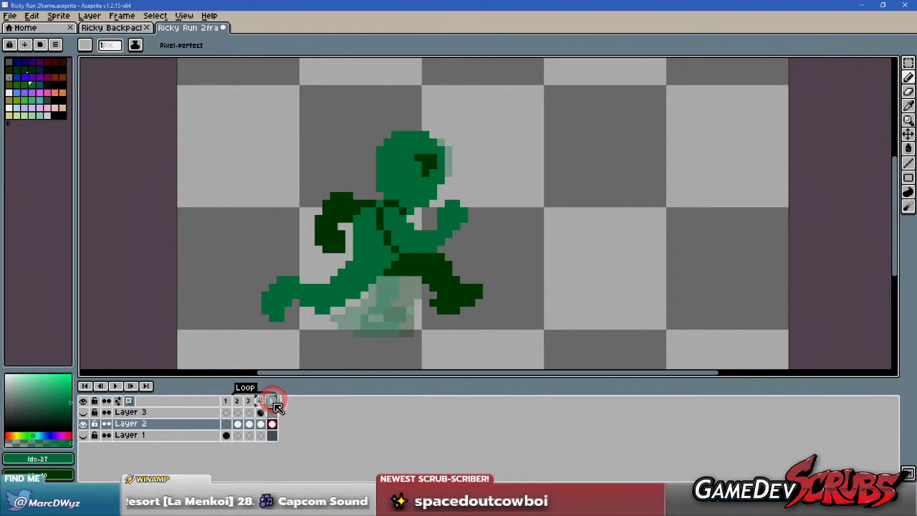
click(238, 403)
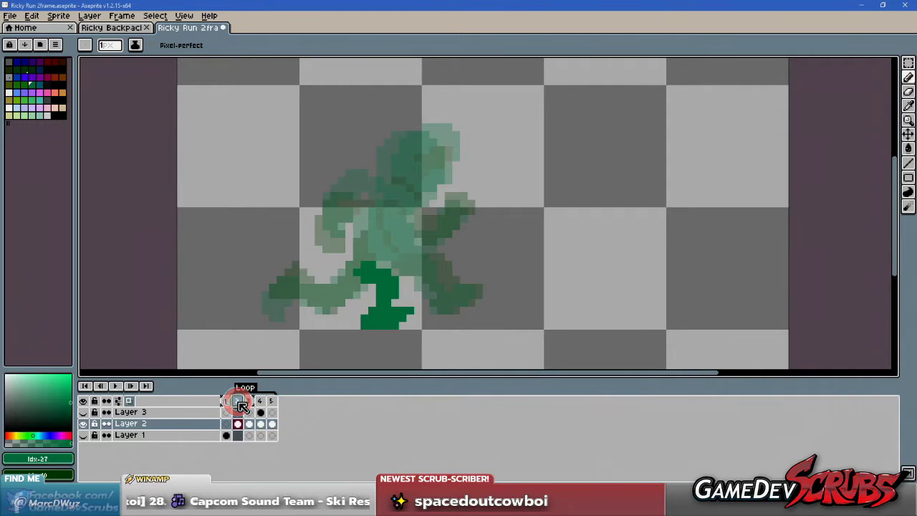
click(251, 403)
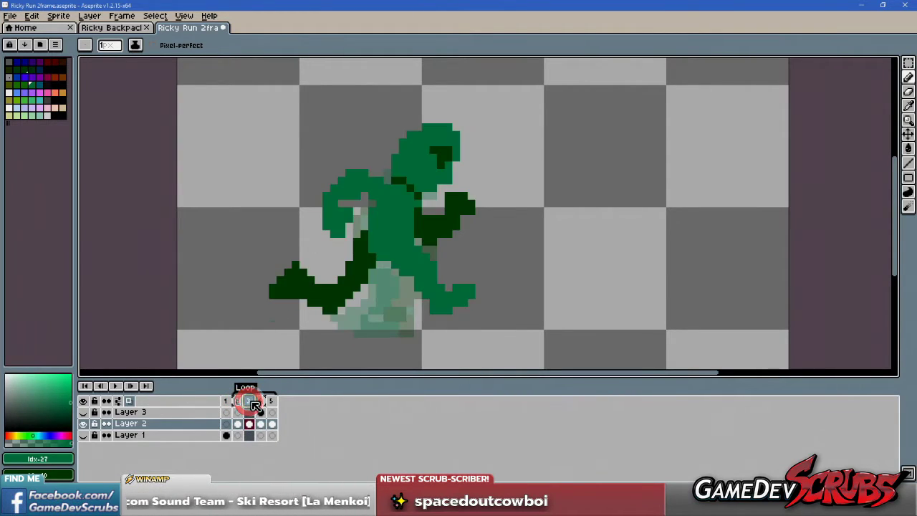
- Move the whole figure in frame 5 up by about 2 pixels and preview the run loop
key(period)
key(period)
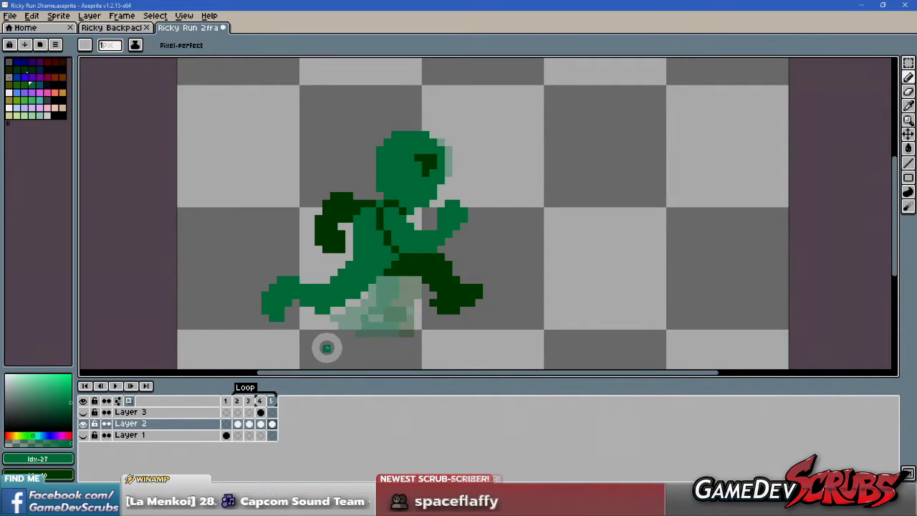
key(v)
drag(370, 252, 379, 246)
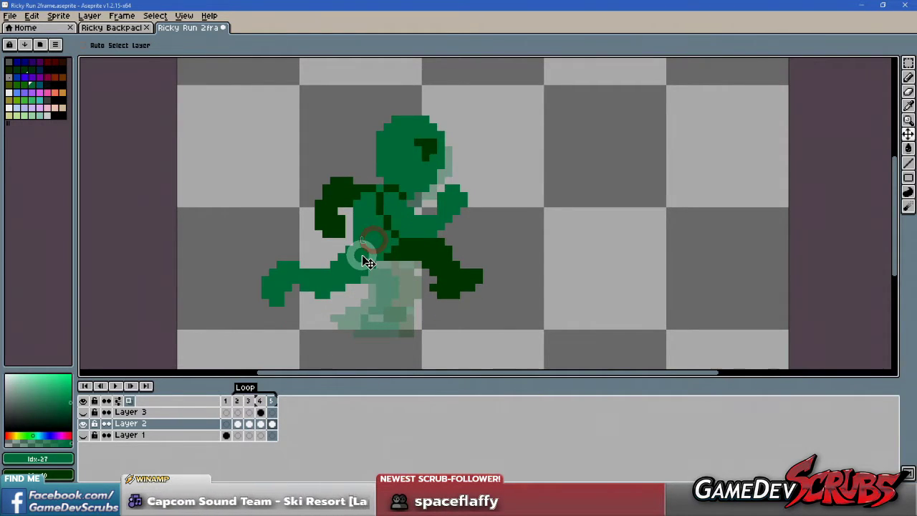
key(comma)
key(Return)
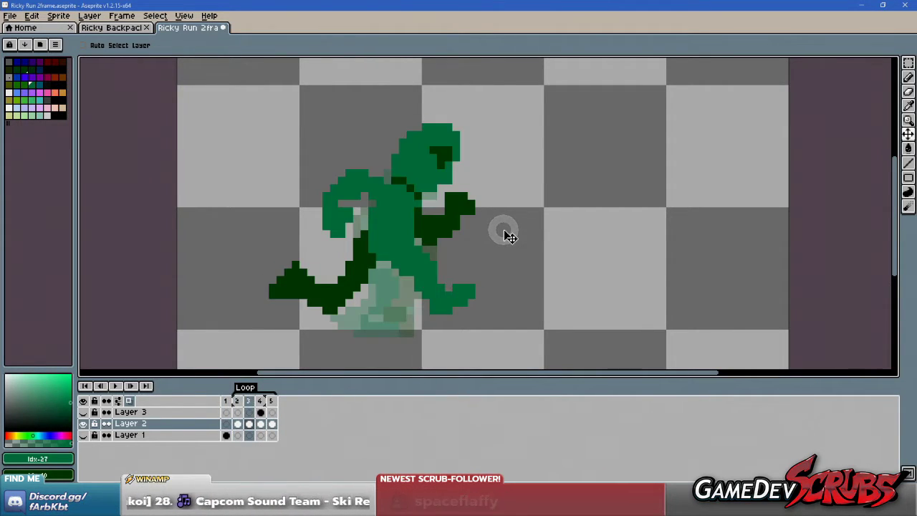
- In frame 2, thicken the green leg and its foot toward the front and erase the heel pixels at the back
click(398, 309)
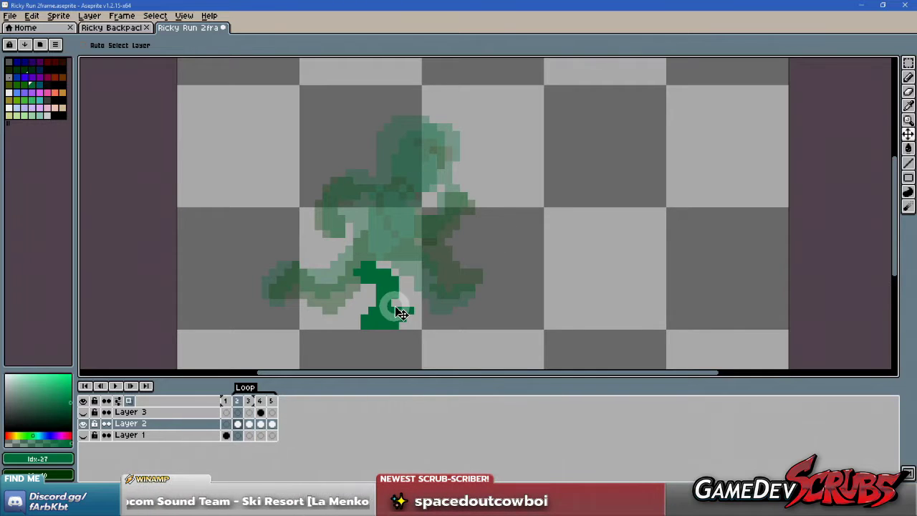
key(b)
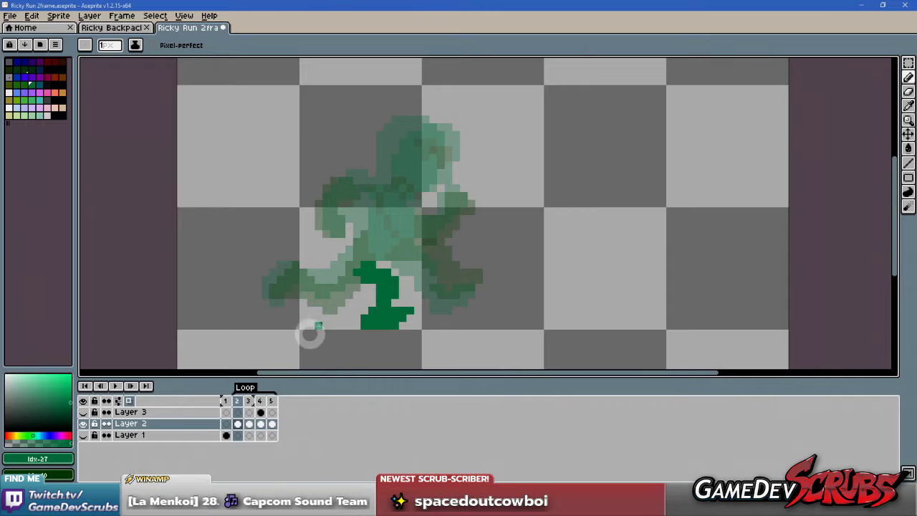
mouse_move(389, 272)
mouse_down()
mouse_move(402, 293)
mouse_move(375, 313)
mouse_move(383, 306)
mouse_up()
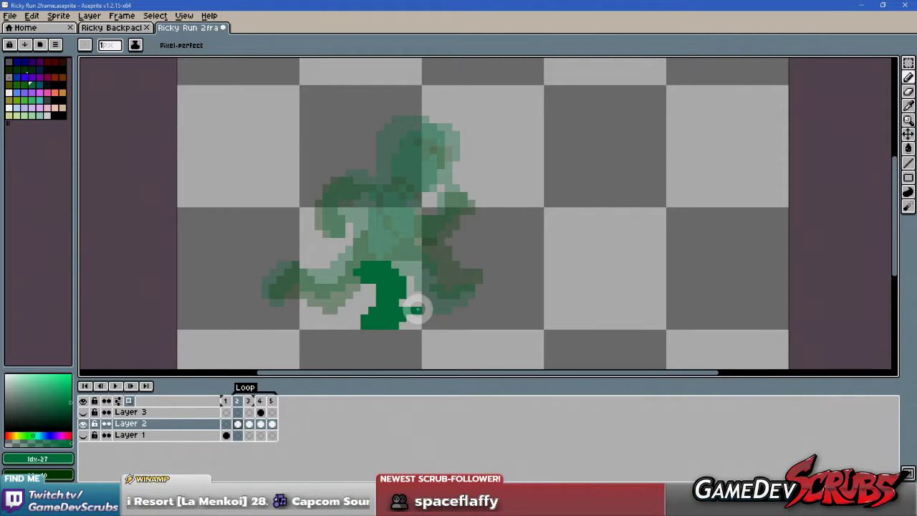
mouse_move(422, 309)
mouse_down()
mouse_move(403, 322)
mouse_move(409, 303)
mouse_up()
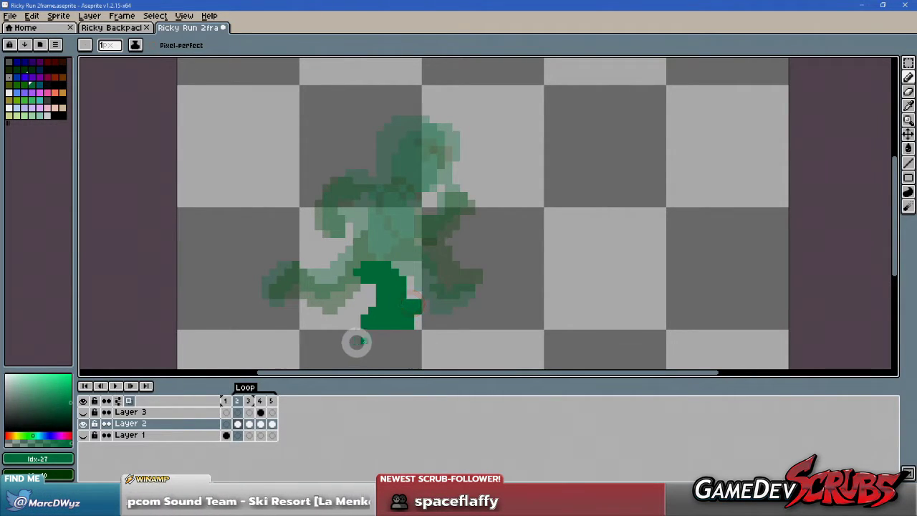
key(e)
drag(372, 312, 359, 324)
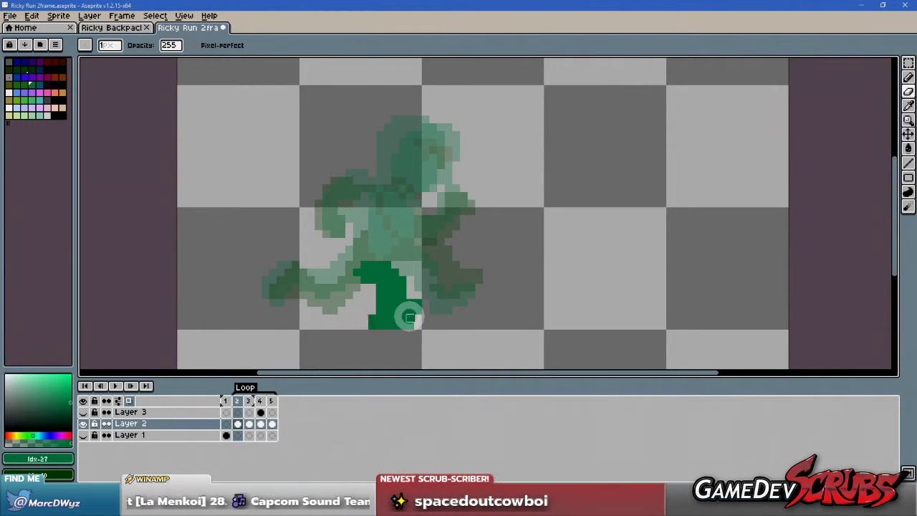
- Extend the green foot's toe, fill out the leg's front edge, and shade the rear leg behind it in dark green
key(b)
mouse_move(417, 317)
mouse_down()
mouse_move(484, 343)
mouse_move(424, 317)
mouse_move(438, 310)
mouse_move(374, 311)
mouse_move(381, 274)
mouse_move(389, 286)
mouse_move(355, 292)
mouse_move(360, 273)
mouse_move(370, 298)
mouse_move(350, 317)
mouse_move(356, 327)
mouse_move(370, 303)
mouse_up()
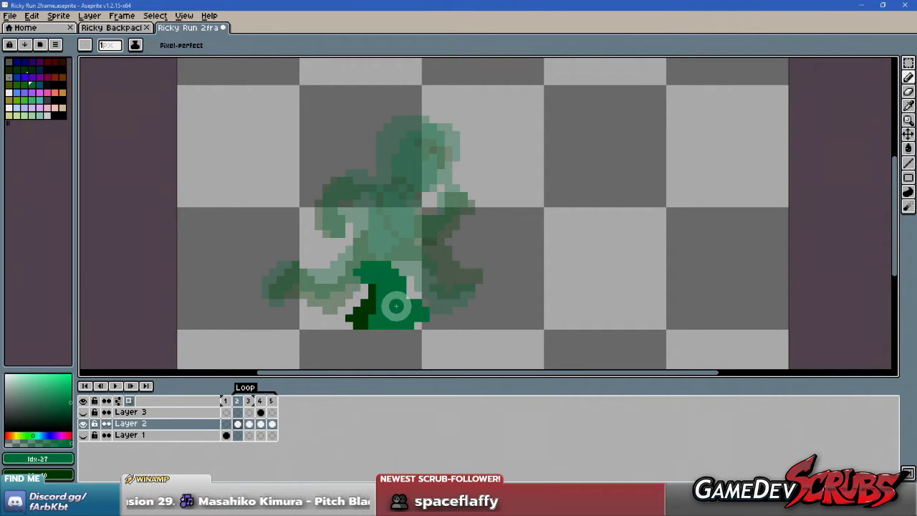
right_click(370, 307)
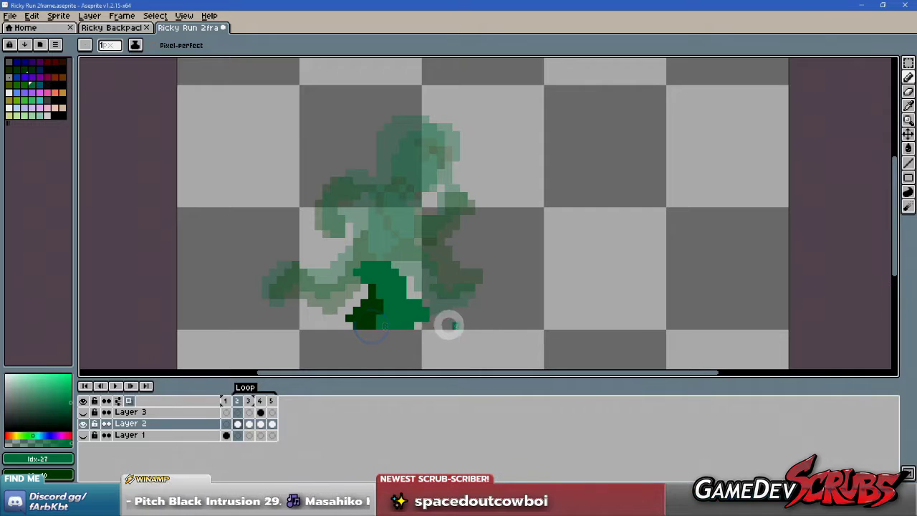
drag(401, 277, 408, 288)
right_click(378, 297)
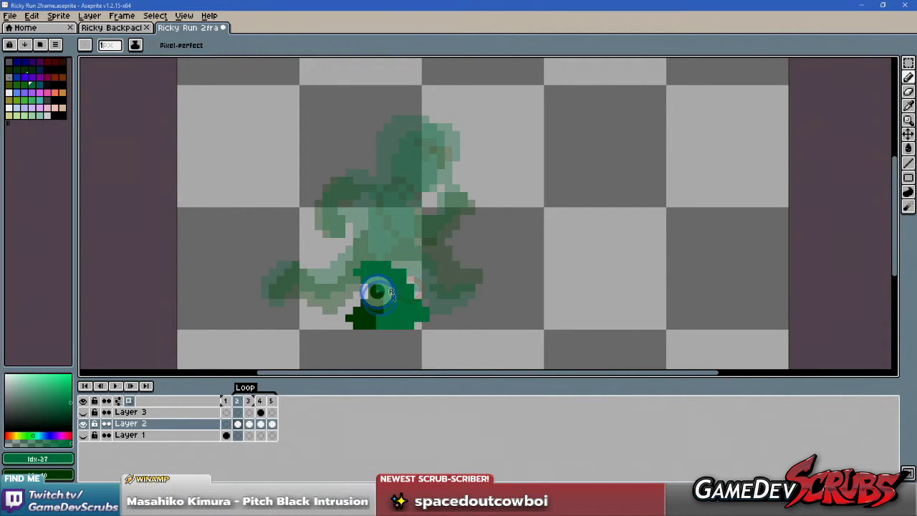
right_click(368, 283)
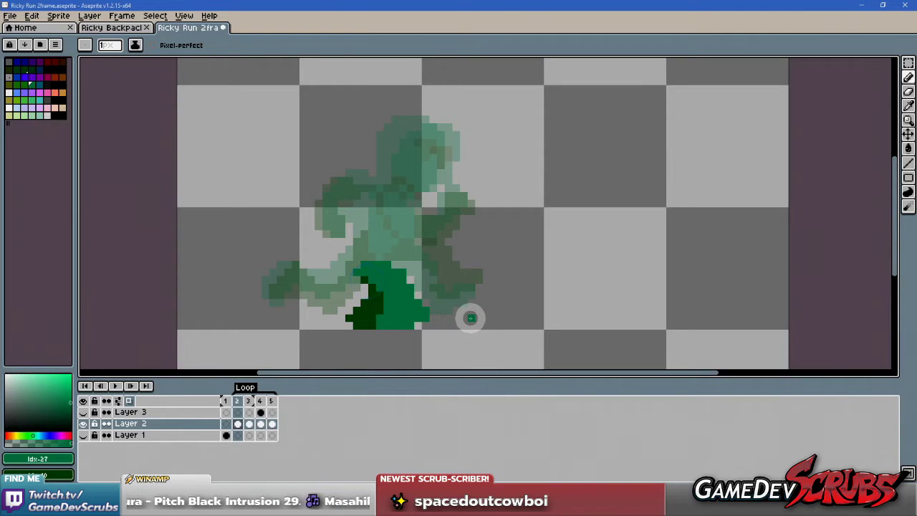
click(366, 279)
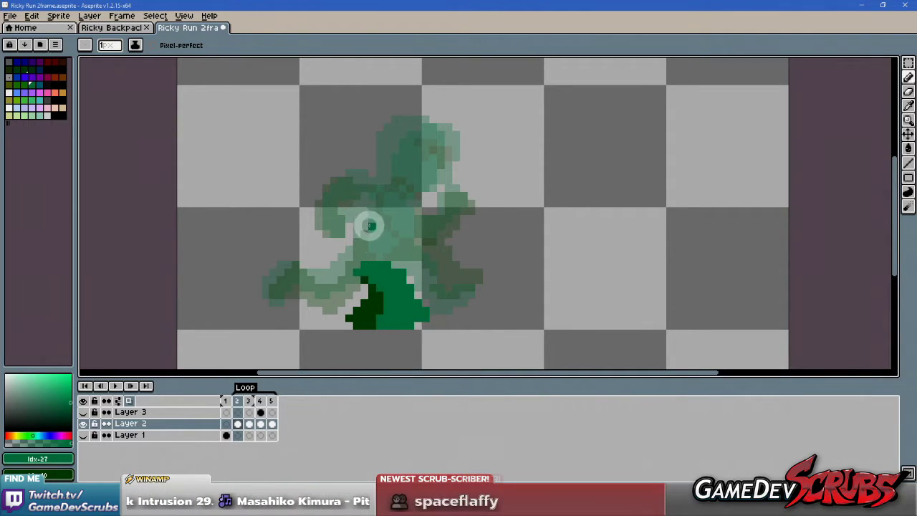
- After comparing the other frames, draw the bent near arm in green on frame 2 and outline it in dark green
click(254, 402)
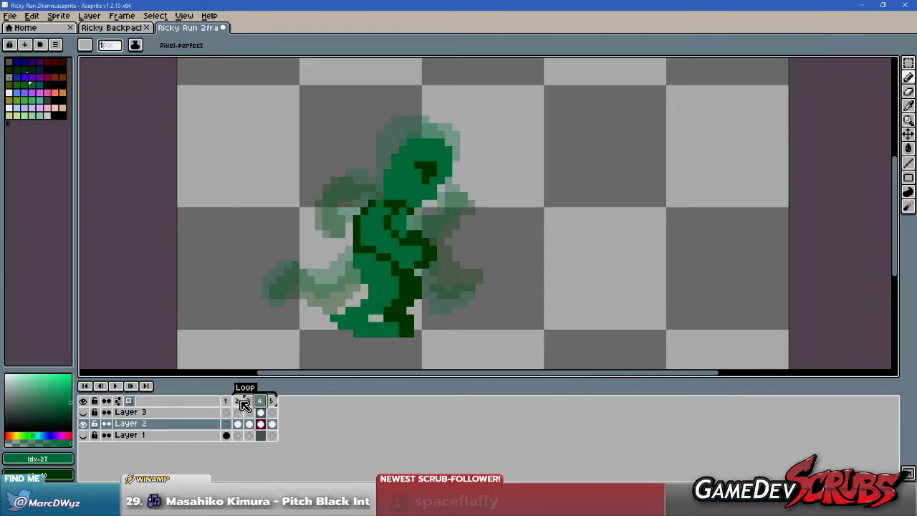
click(237, 401)
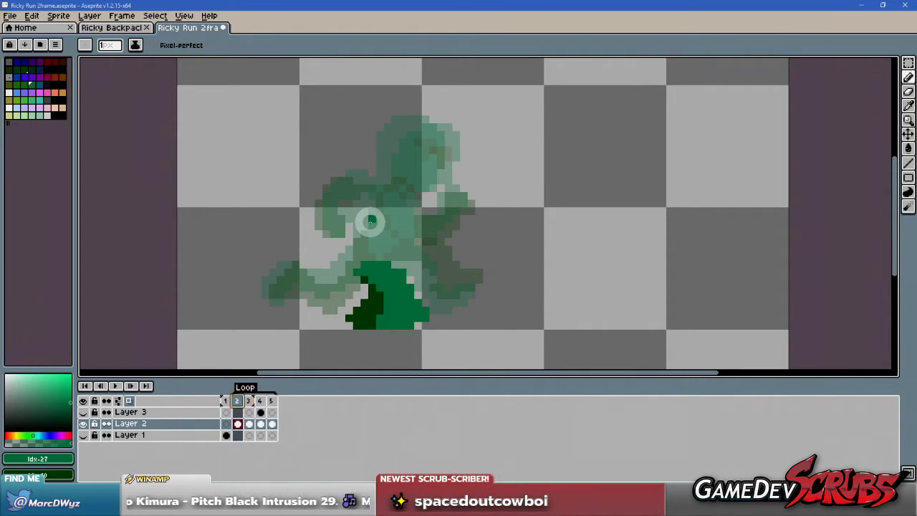
click(249, 401)
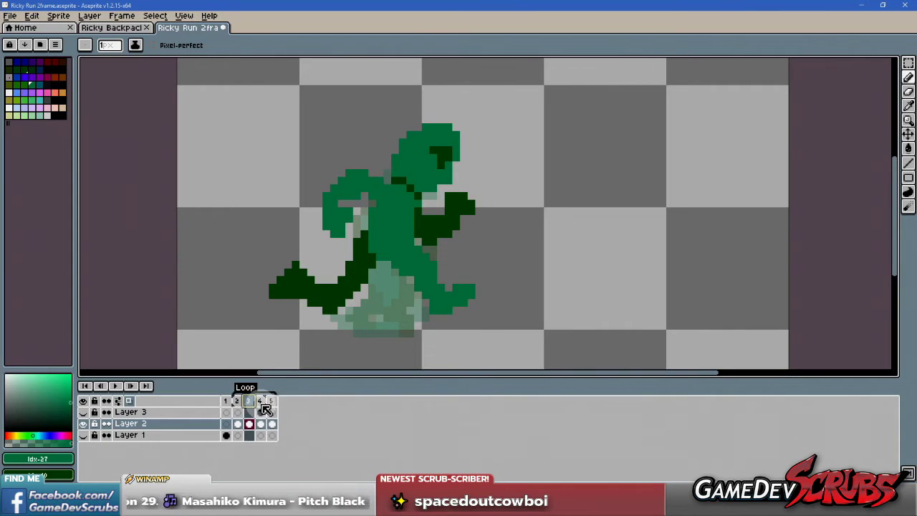
click(271, 401)
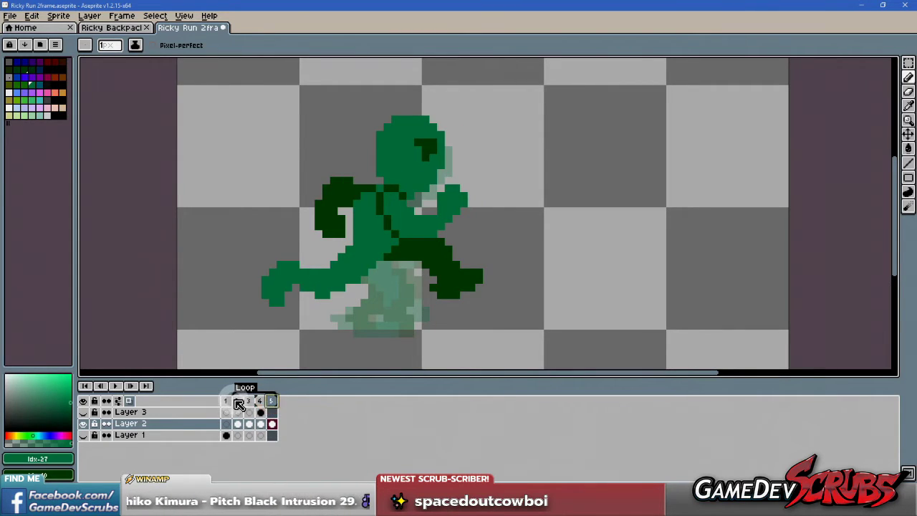
click(237, 400)
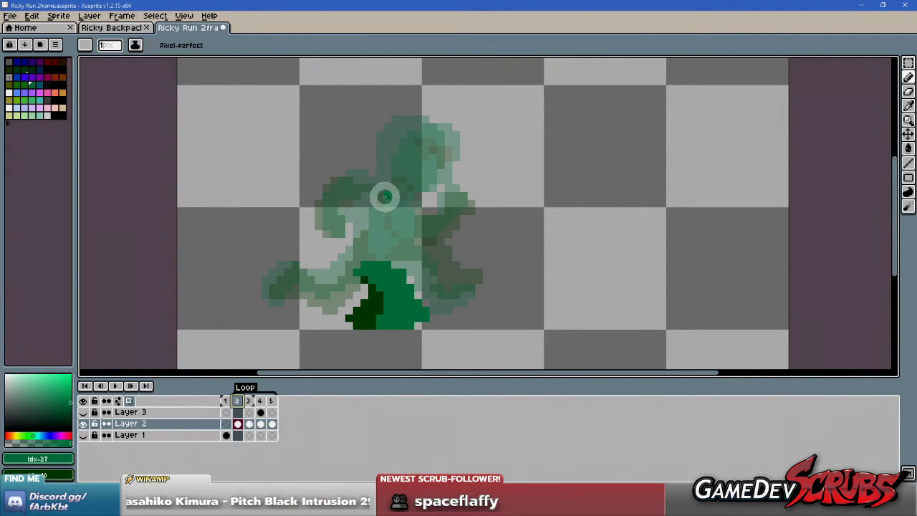
drag(384, 197, 381, 223)
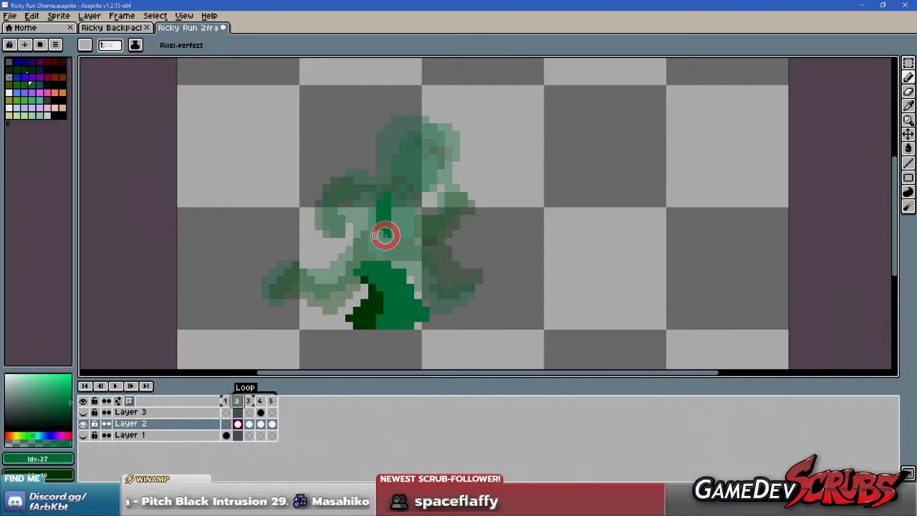
mouse_move(392, 238)
mouse_down()
mouse_move(415, 246)
mouse_move(392, 218)
mouse_move(394, 205)
mouse_move(394, 230)
mouse_up()
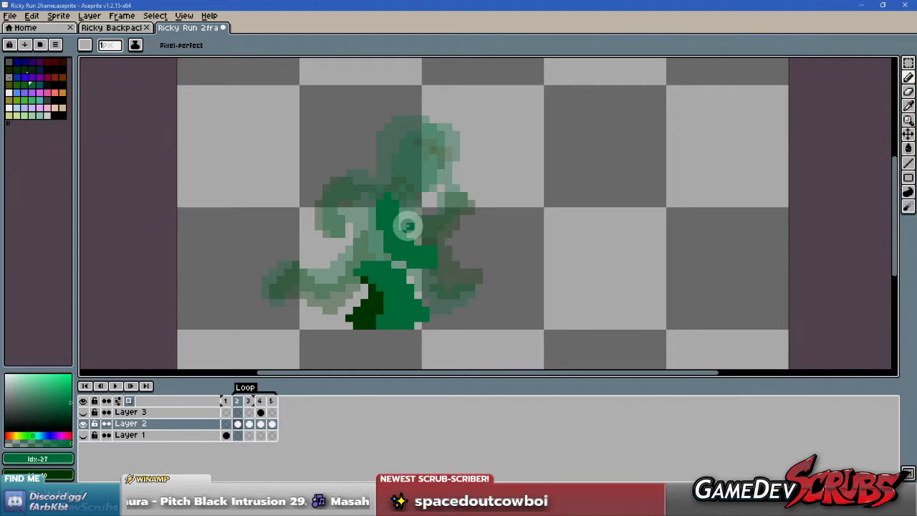
mouse_move(378, 234)
mouse_down()
mouse_move(411, 269)
mouse_move(443, 265)
mouse_move(441, 252)
mouse_move(417, 243)
mouse_move(430, 244)
mouse_move(411, 241)
mouse_move(382, 216)
mouse_move(370, 204)
mouse_up()
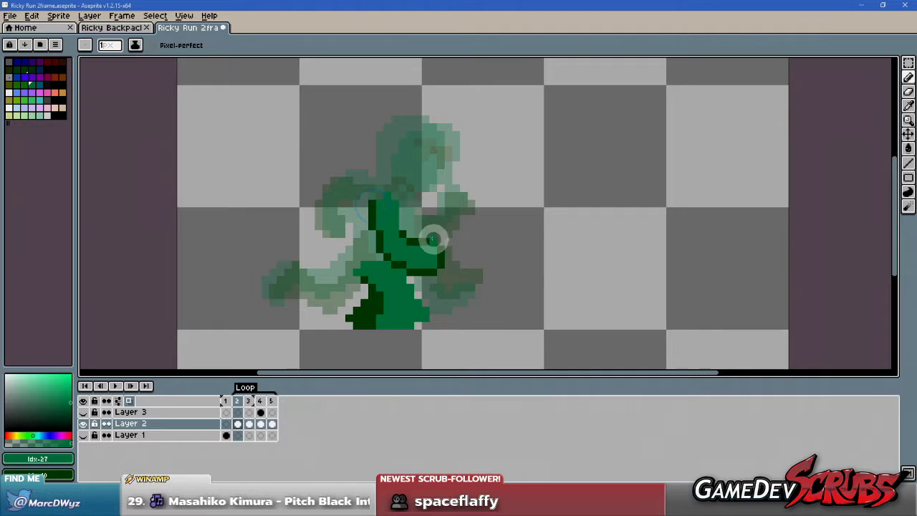
- Fill in the torso in green behind and in front of the arm, up to the shoulders and neck, and check against frame 5
mouse_move(364, 248)
mouse_down()
mouse_move(368, 266)
mouse_move(381, 265)
mouse_move(371, 238)
mouse_up()
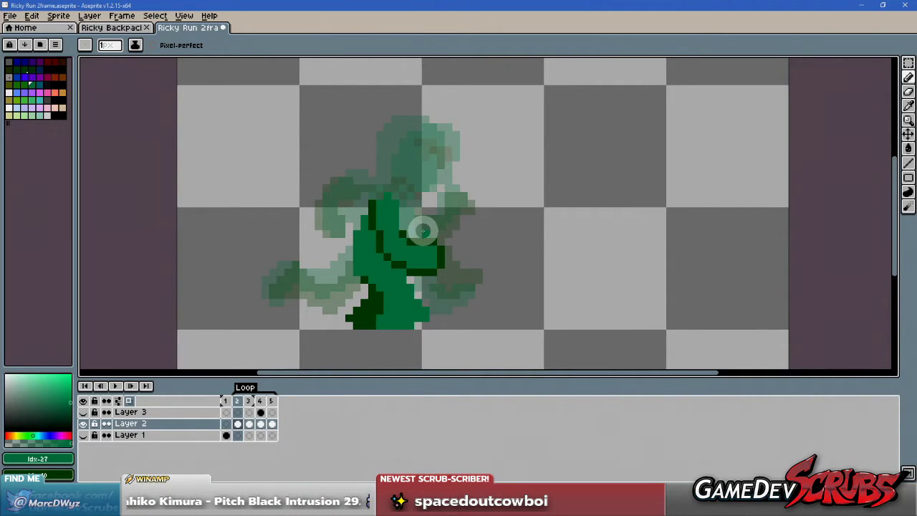
mouse_move(413, 218)
mouse_down()
mouse_move(407, 209)
mouse_move(416, 232)
mouse_up()
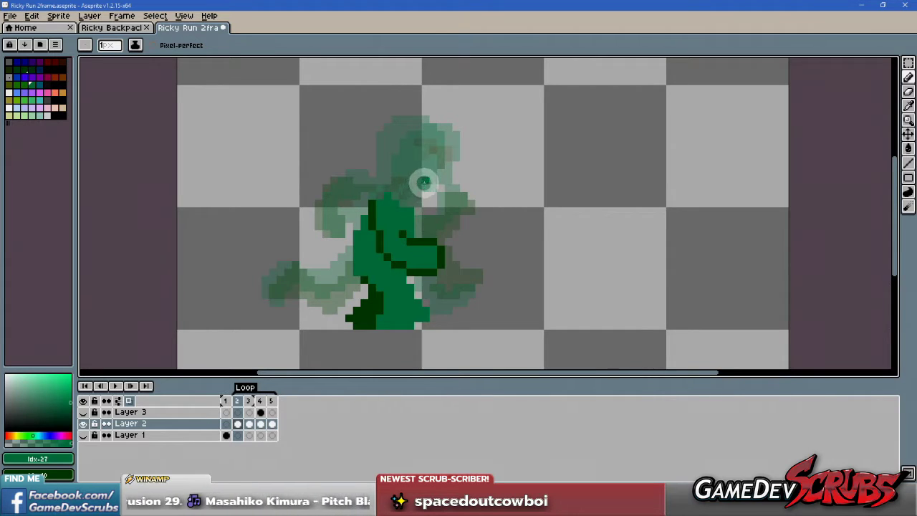
mouse_move(379, 189)
mouse_down()
mouse_move(401, 193)
mouse_move(401, 207)
mouse_up()
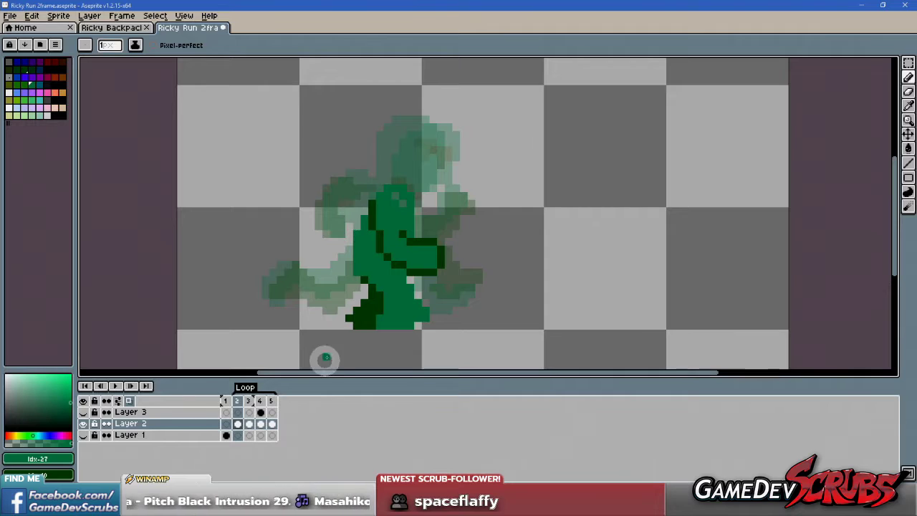
click(272, 402)
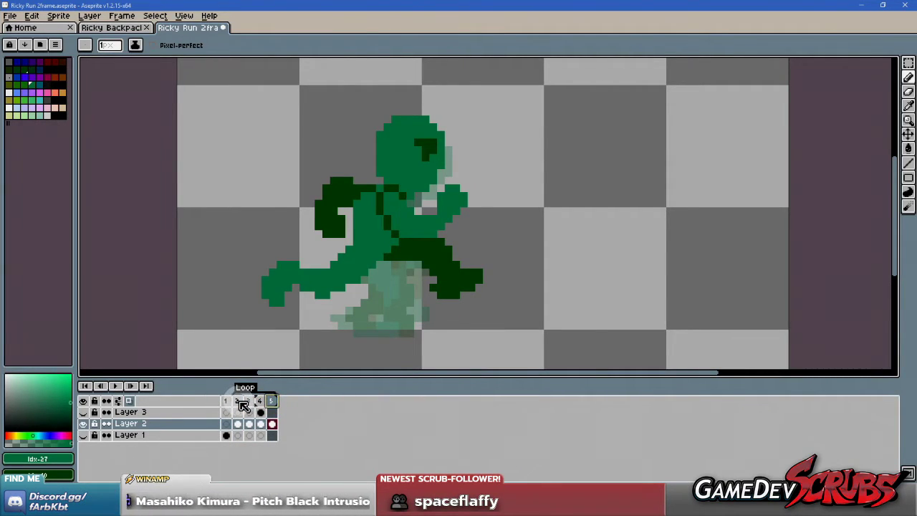
- On frame 2, draw the far arm in dark green behind the shoulder and fill the gaps at the shoulder in green
click(239, 401)
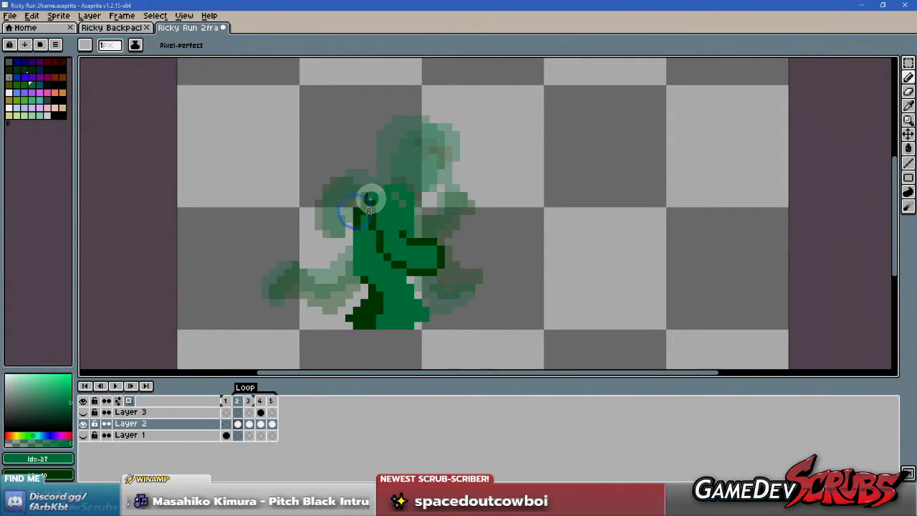
drag(349, 222, 348, 251)
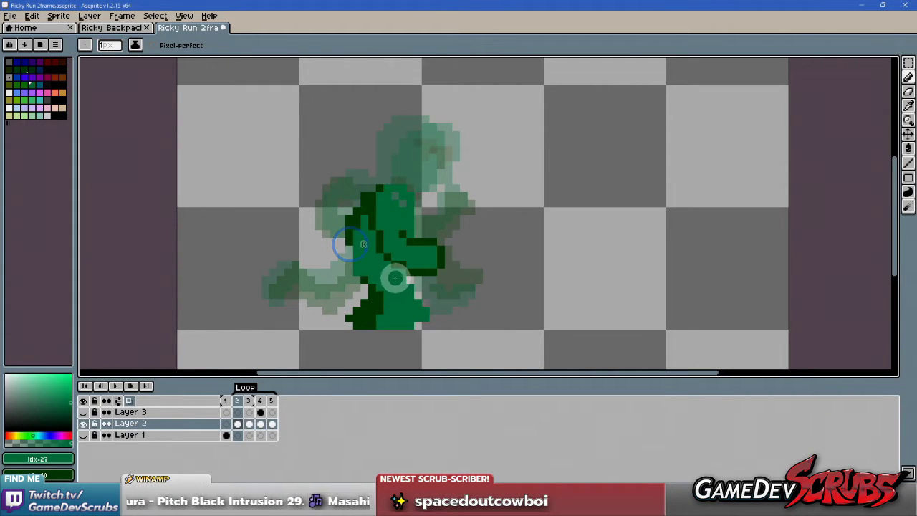
click(396, 198)
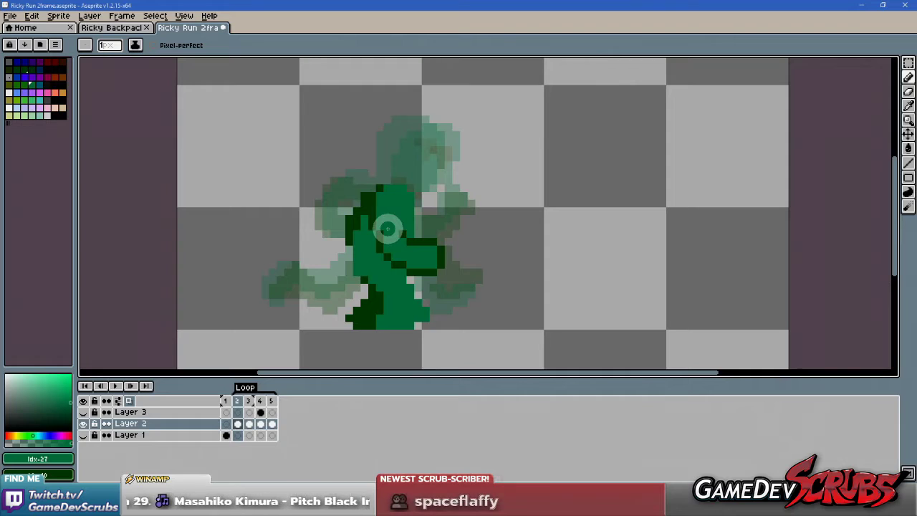
mouse_move(387, 228)
mouse_down()
mouse_move(368, 260)
mouse_move(360, 254)
mouse_move(407, 225)
mouse_move(409, 247)
mouse_move(399, 236)
mouse_move(401, 190)
mouse_move(432, 201)
mouse_up()
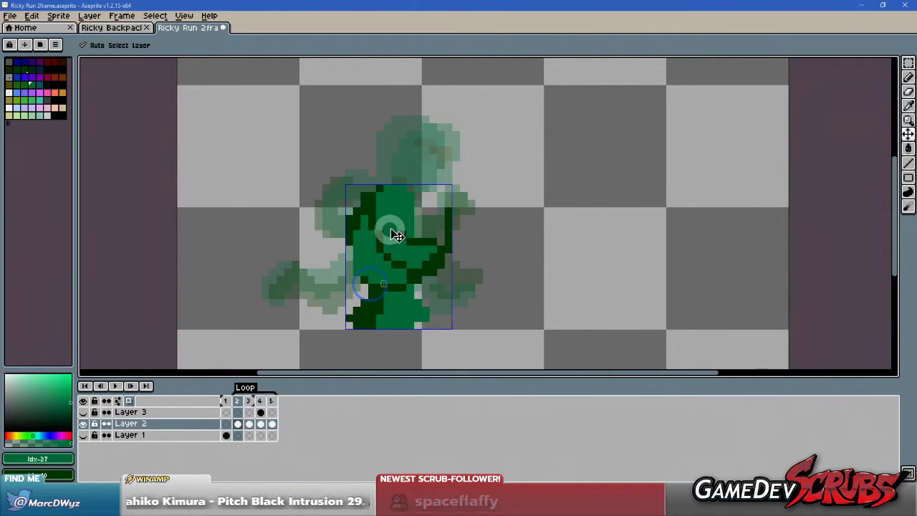
mouse_move(385, 225)
mouse_down()
mouse_move(384, 201)
mouse_move(463, 225)
mouse_up()
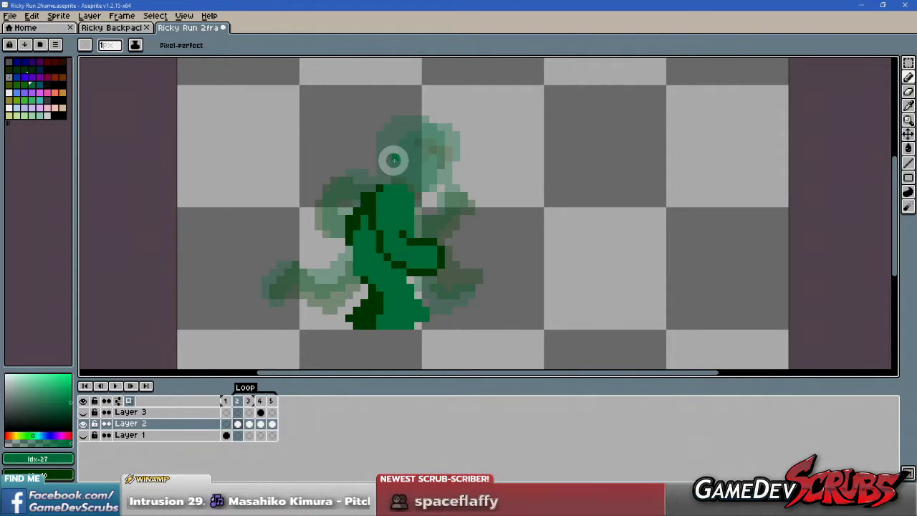
- Draw the head in green above frame 2's neck and add the dark green eye and a chin line
mouse_move(390, 140)
mouse_down()
mouse_move(388, 175)
mouse_move(392, 136)
mouse_move(408, 133)
mouse_move(391, 134)
mouse_move(415, 134)
mouse_move(427, 150)
mouse_move(418, 166)
mouse_move(423, 132)
mouse_move(417, 181)
mouse_move(400, 195)
mouse_move(400, 162)
mouse_move(426, 174)
mouse_move(410, 202)
mouse_move(415, 157)
mouse_move(414, 184)
mouse_move(401, 147)
mouse_move(389, 149)
mouse_move(407, 176)
mouse_up()
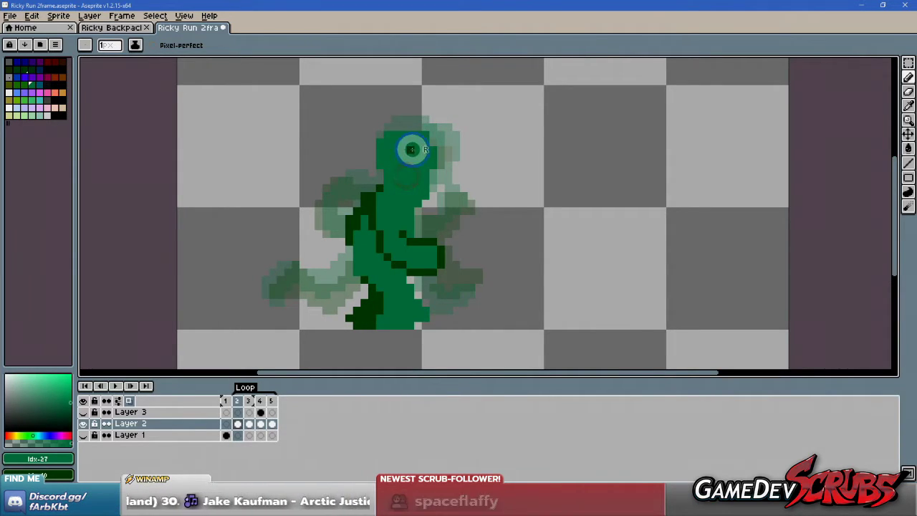
right_click(420, 155)
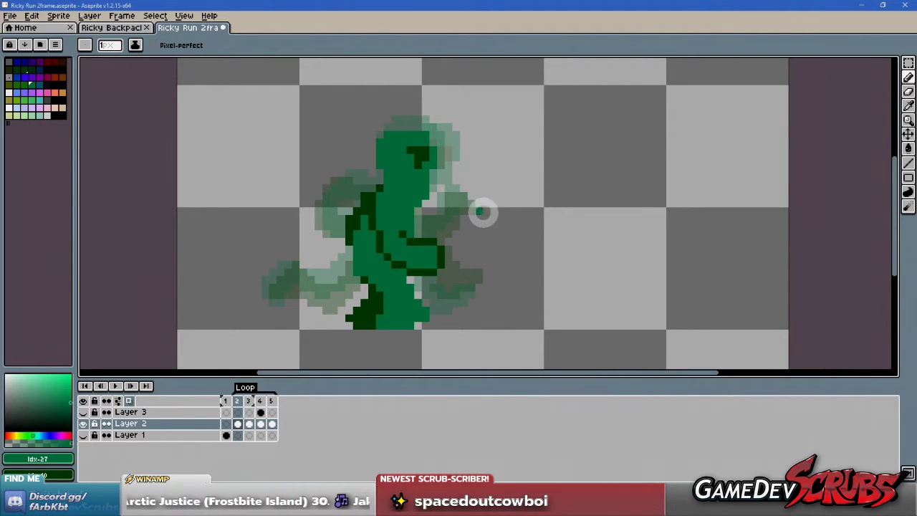
- Extend the dark green neck line beneath the chin on frames 3, 4 and 5
click(251, 403)
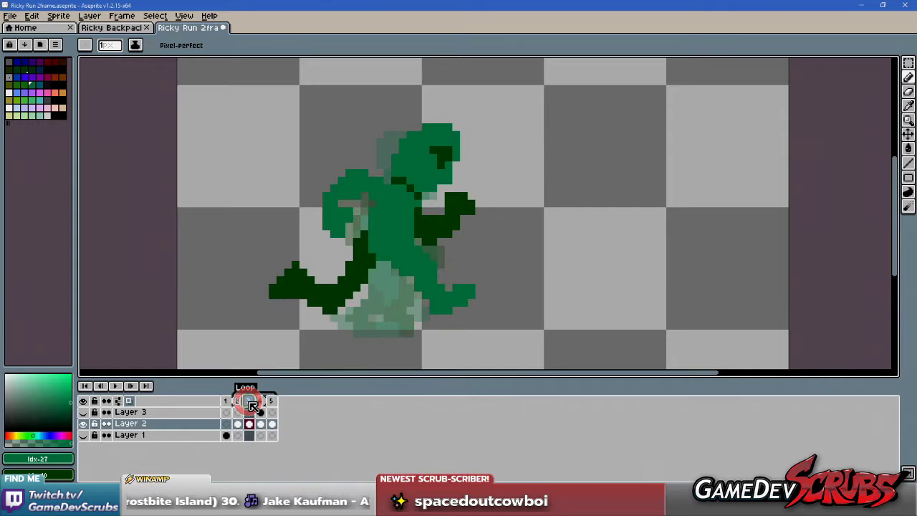
right_click(440, 185)
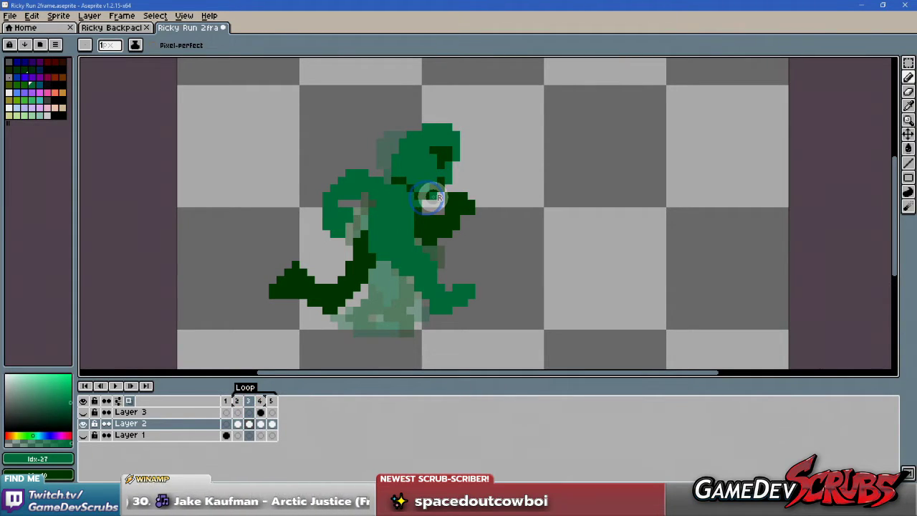
key(ctrl+z)
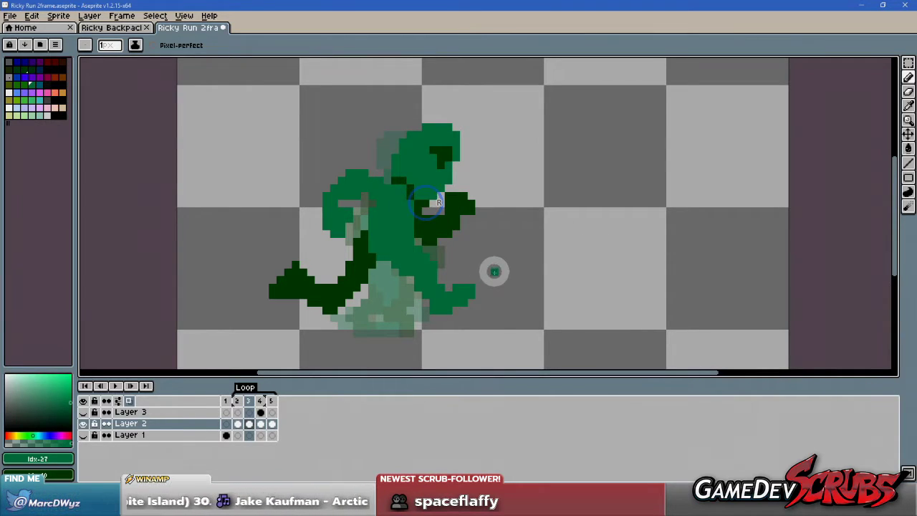
click(259, 400)
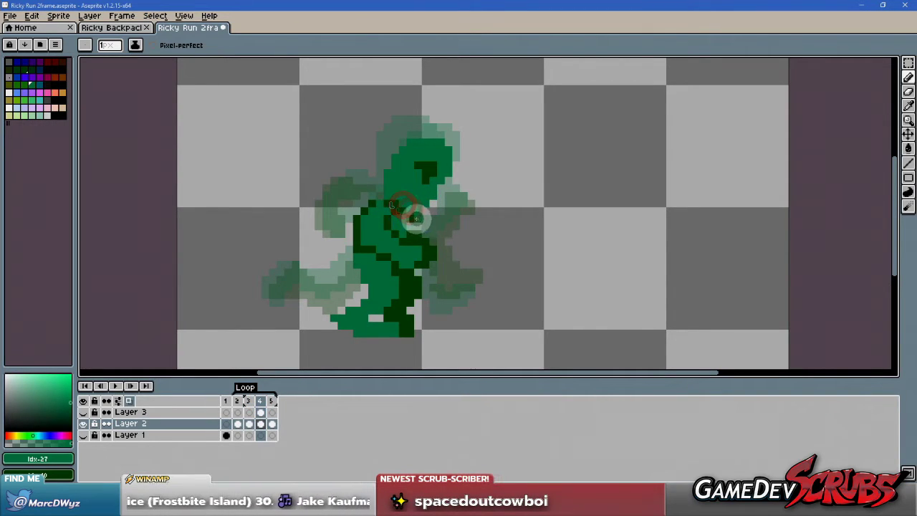
right_click(415, 218)
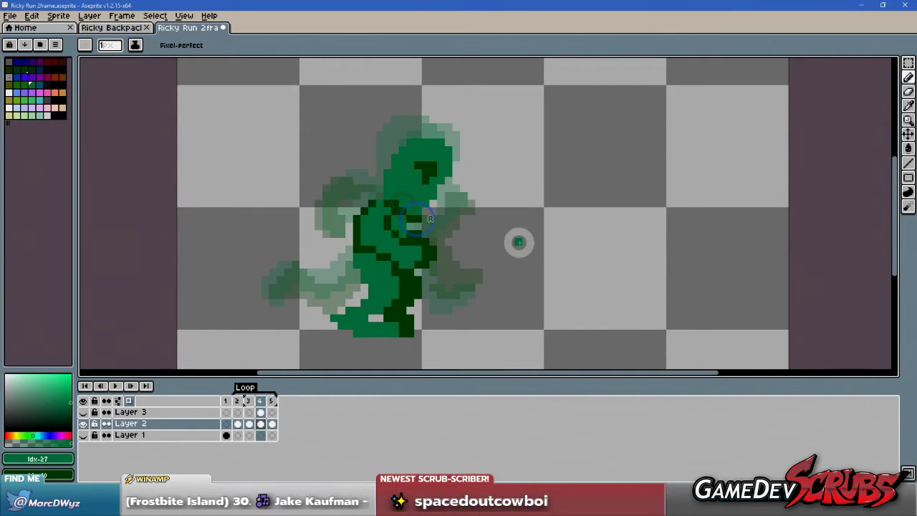
click(272, 401)
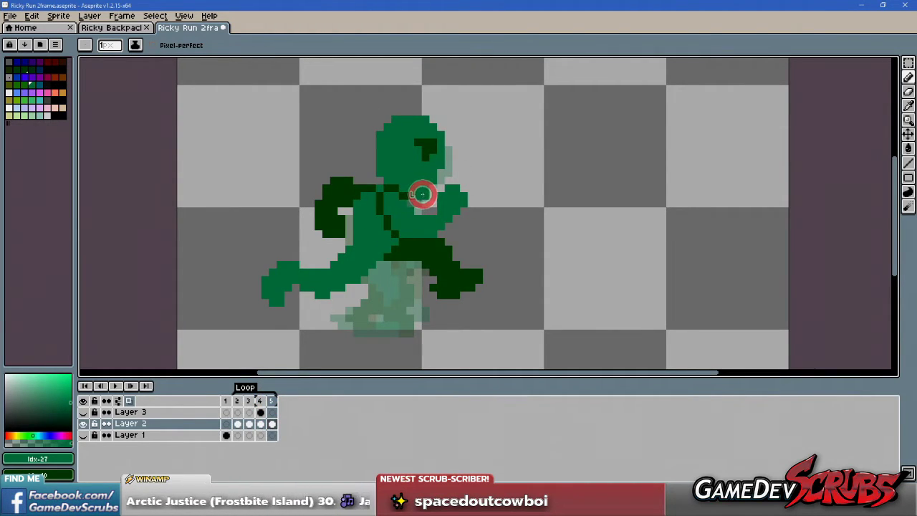
right_click(420, 201)
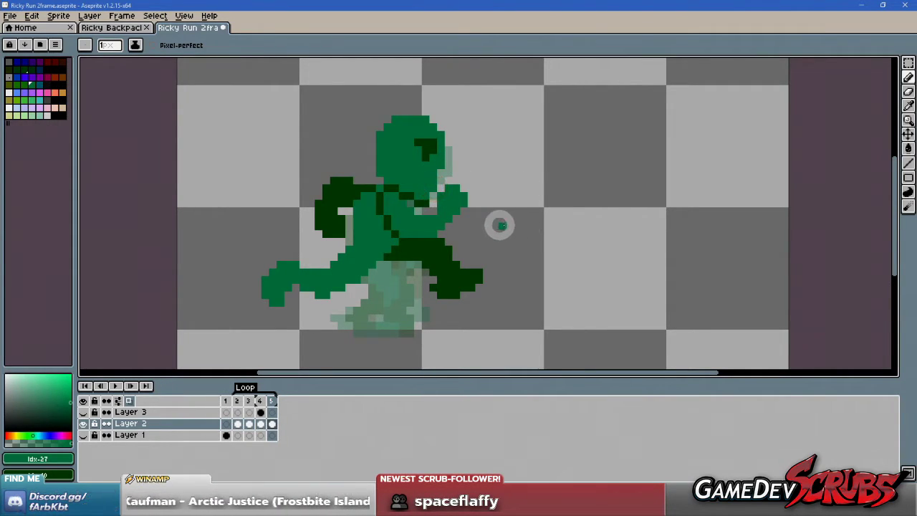
- Turn off onion skinning and play the run loop to check the motion
click(237, 401)
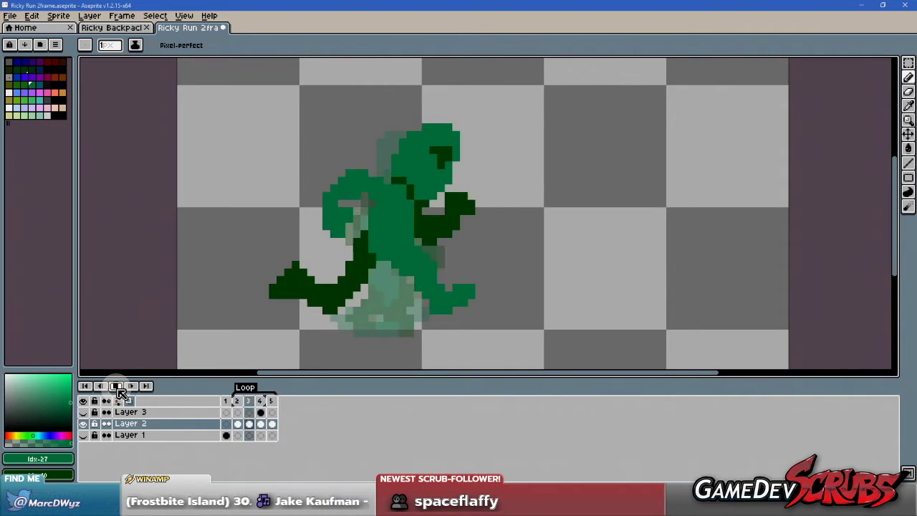
click(118, 387)
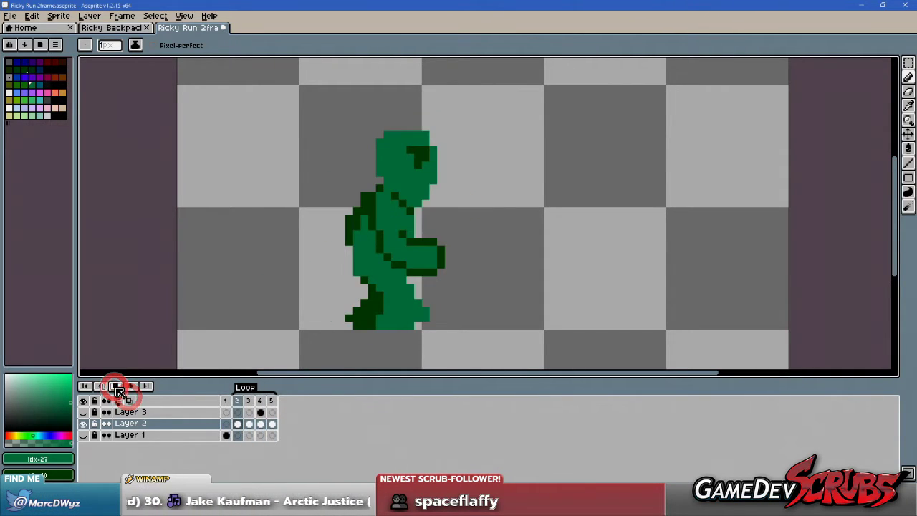
click(117, 388)
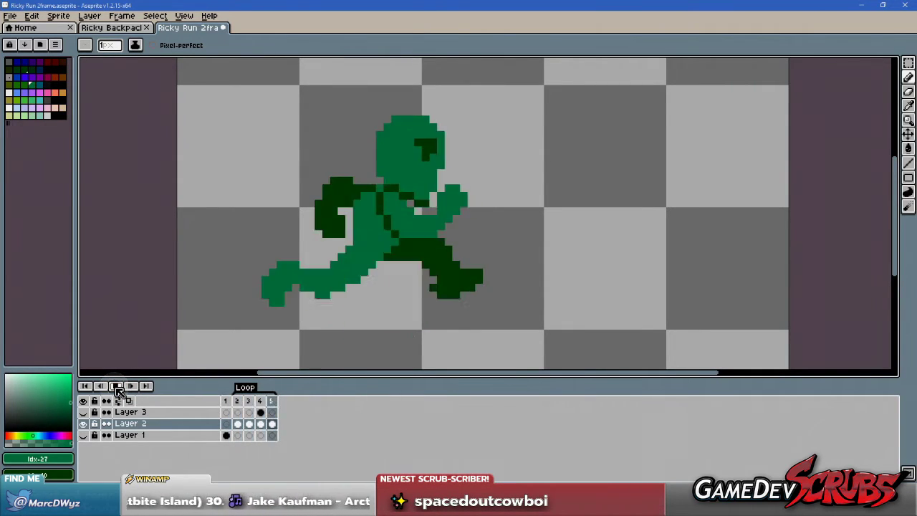
click(116, 387)
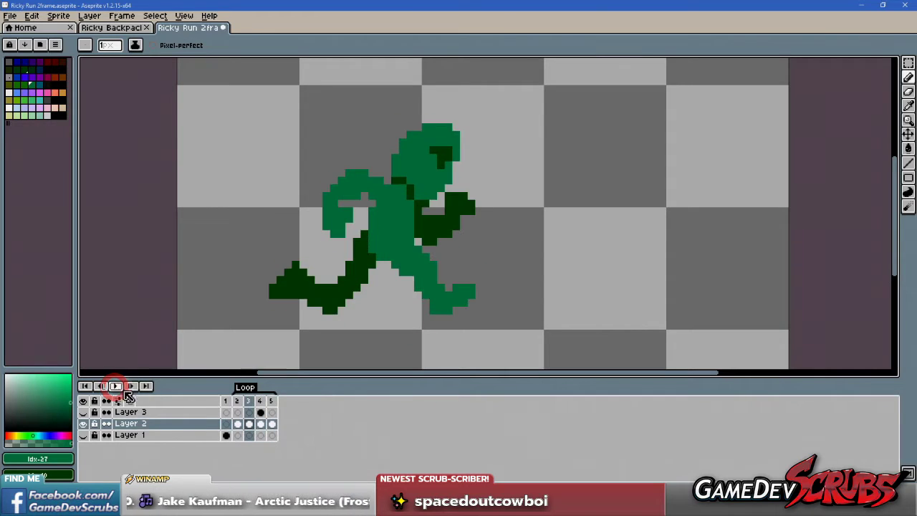
- On frame 2, shift the near arm's rear outline back, widen the upper arm in green and fill over its inner outline
click(237, 402)
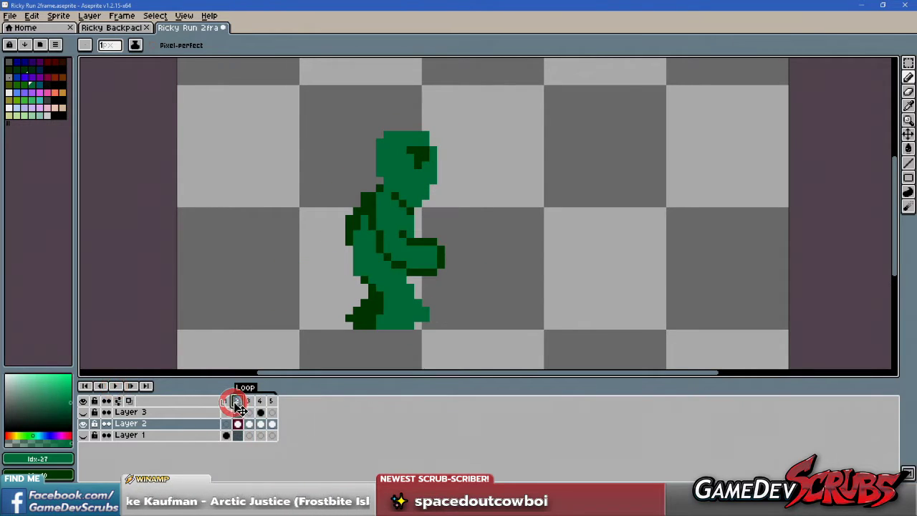
right_click(373, 241)
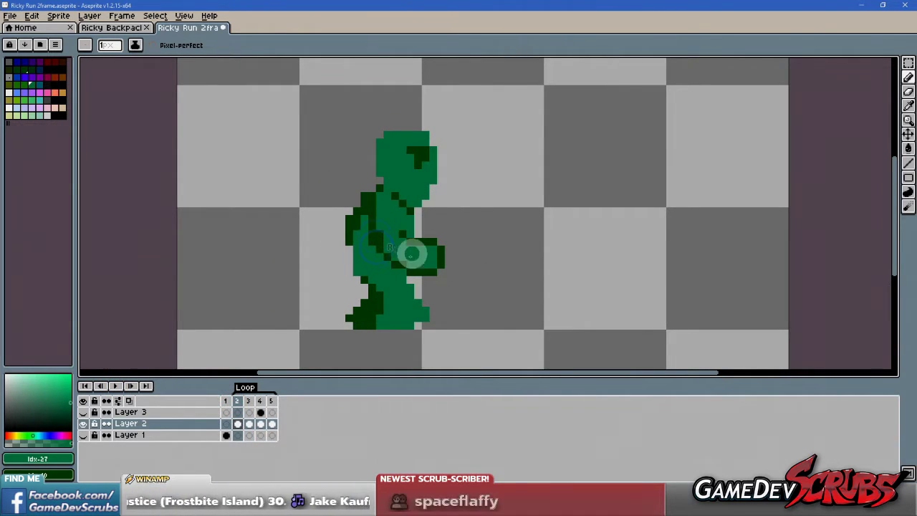
click(373, 237)
click(375, 219)
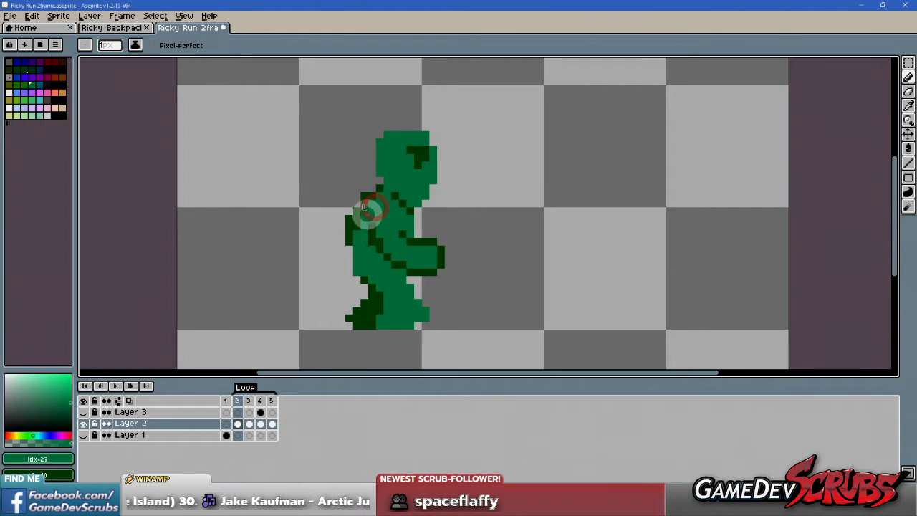
click(414, 241)
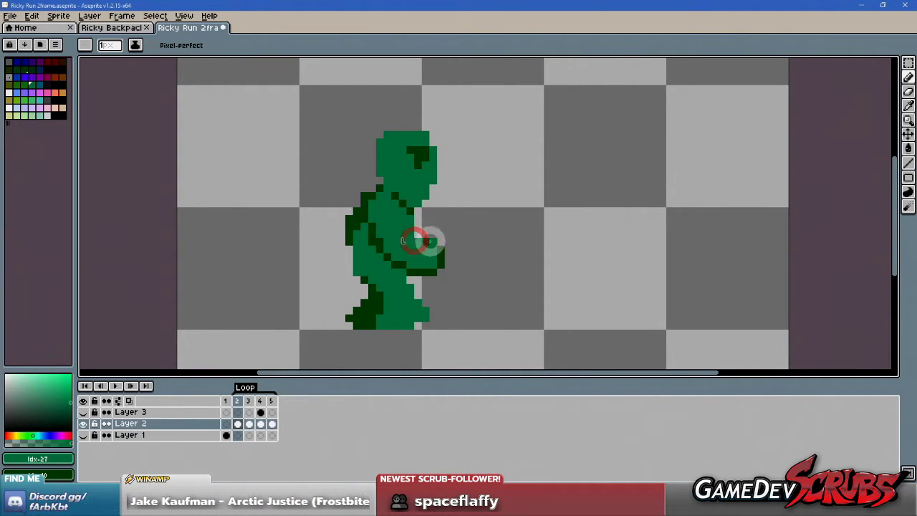
- Erase the dark outline around frame 2's near forearm and hand, and reshape the hand in green pointing slightly downward
key(e)
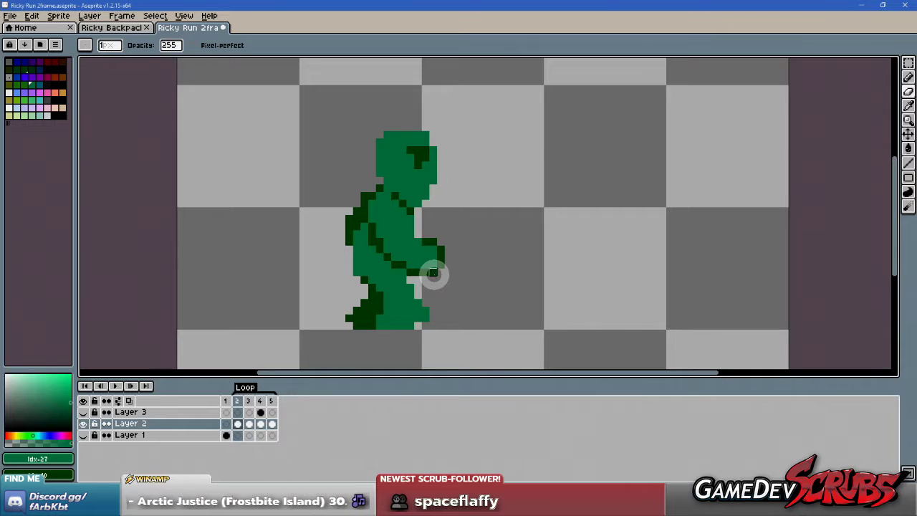
click(441, 260)
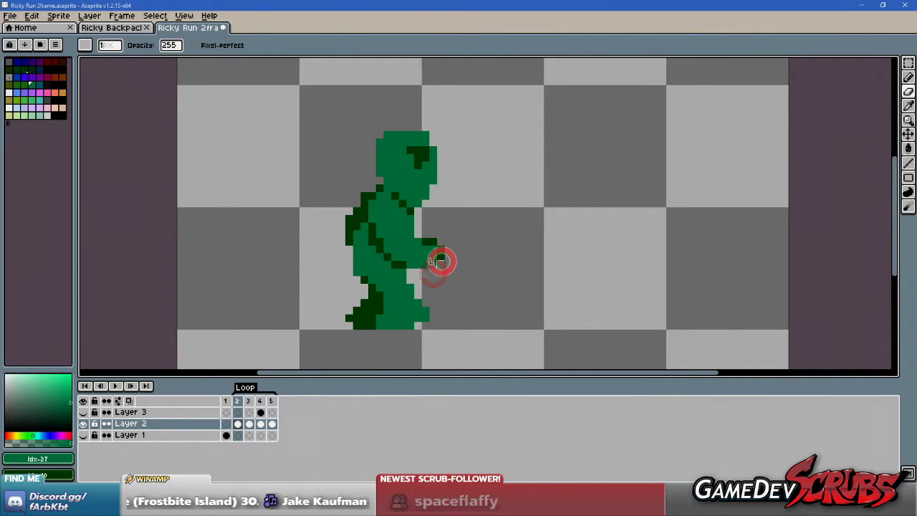
right_click(440, 250)
key(b)
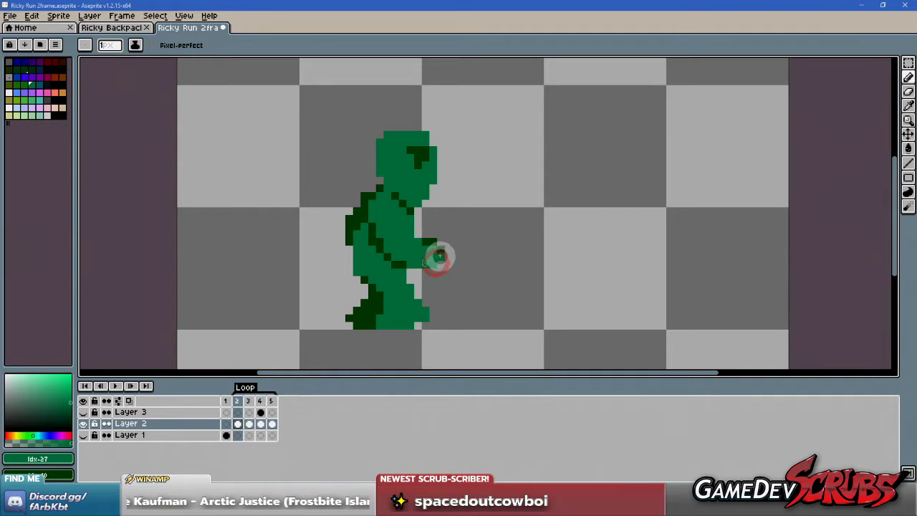
click(441, 258)
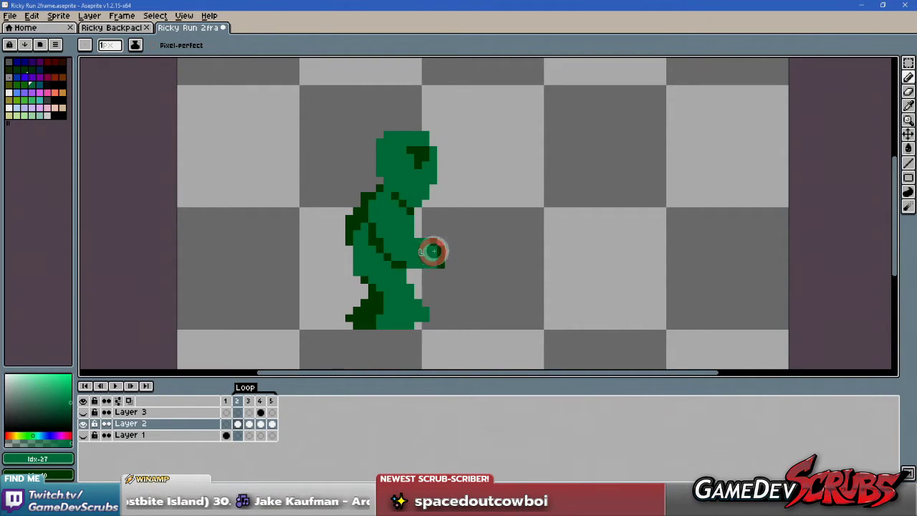
key(e)
right_click(435, 242)
drag(440, 247, 442, 265)
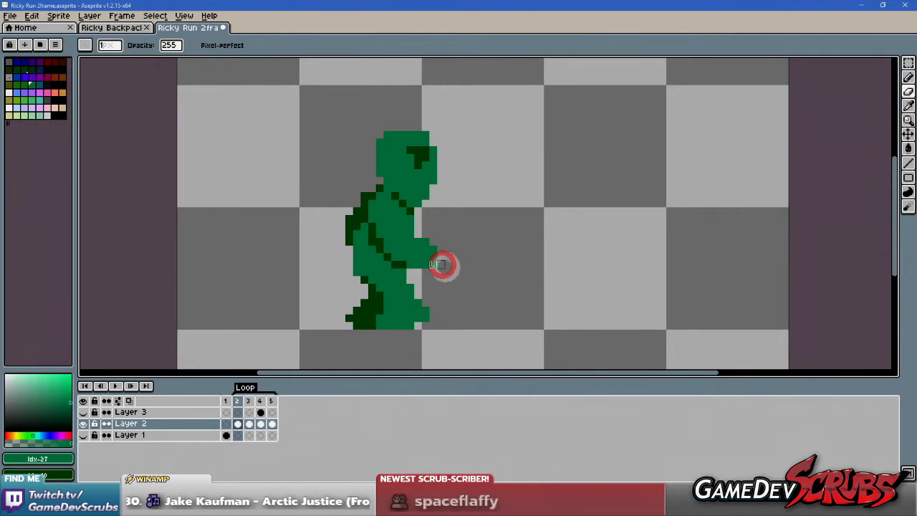
key(b)
click(419, 253)
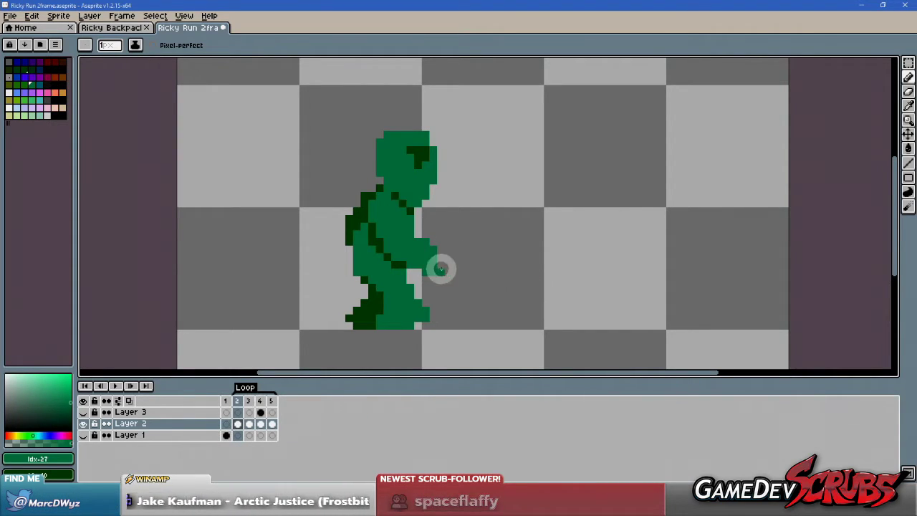
- After replaying the loop, redraw frame 4's near arm in green with a lower dark green outline and thicken the dark back edge
click(116, 386)
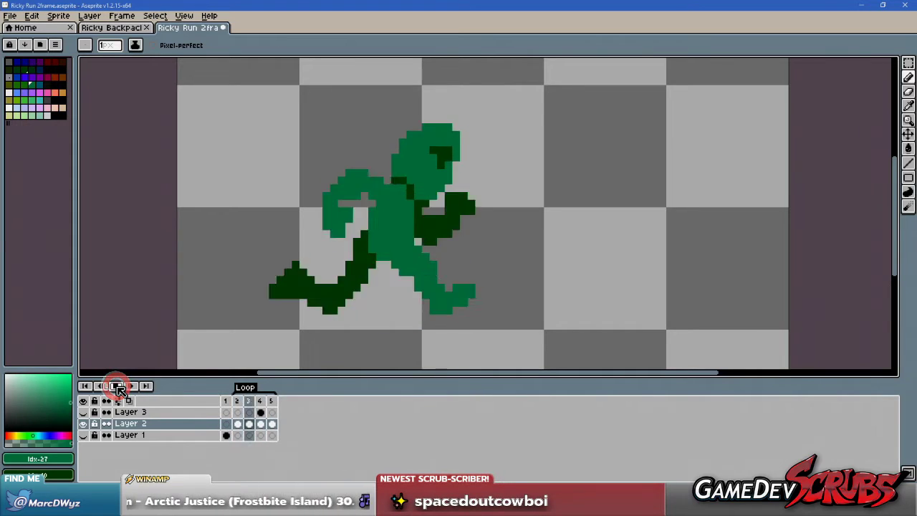
click(237, 401)
click(249, 400)
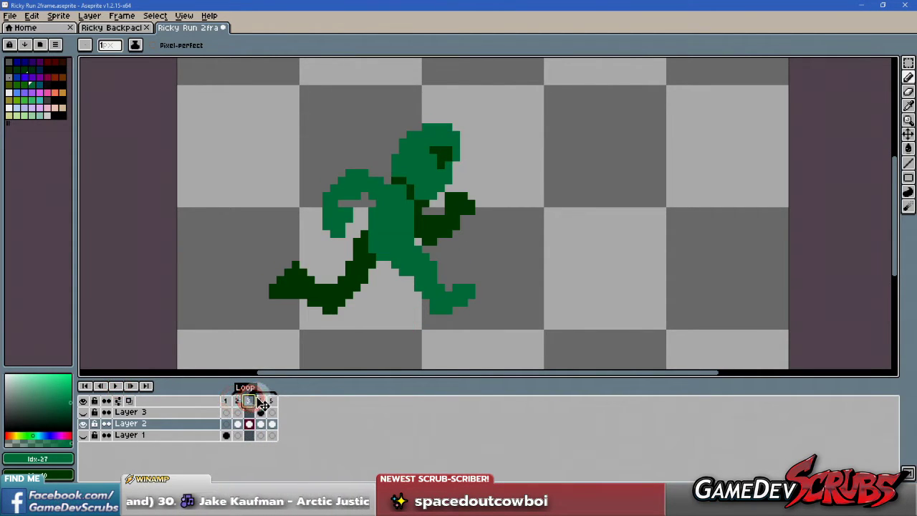
click(261, 400)
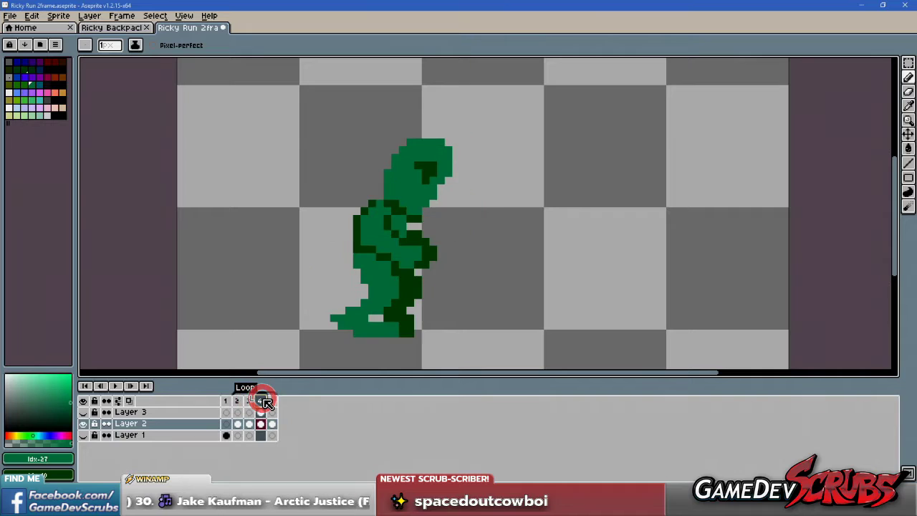
click(377, 259)
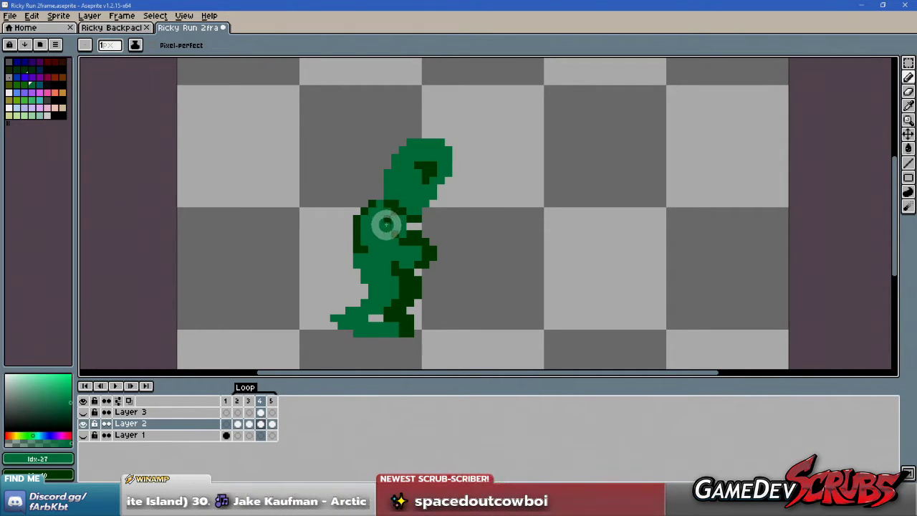
click(384, 225)
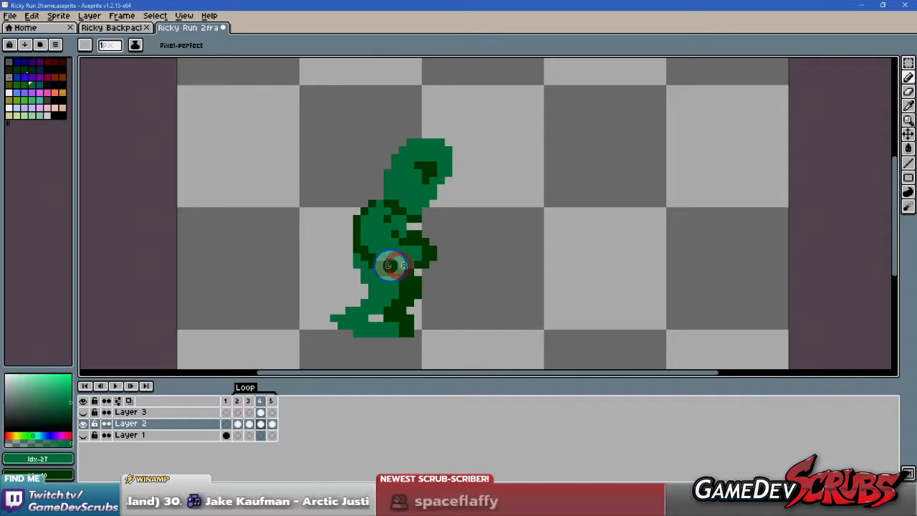
click(399, 265)
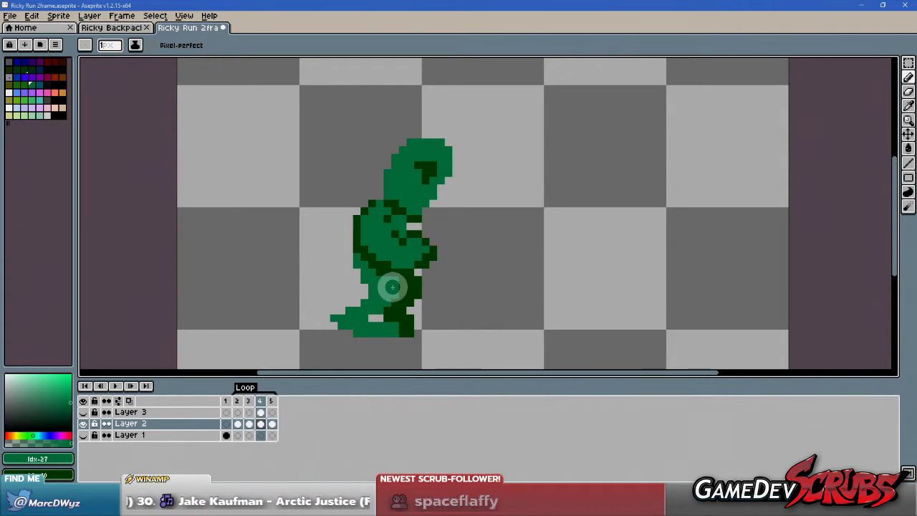
click(270, 400)
click(260, 402)
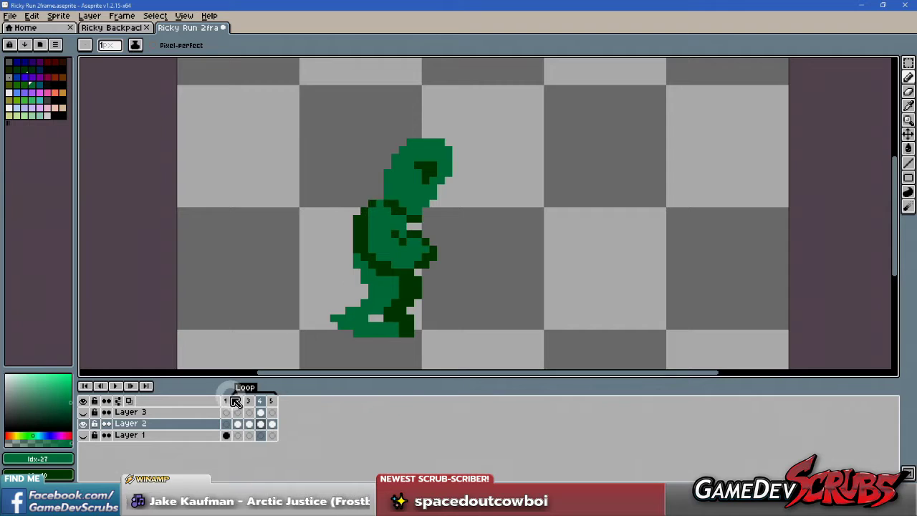
- After replaying the loop and stepping through its frames, move frame 4's whole figure up one pixel
click(117, 389)
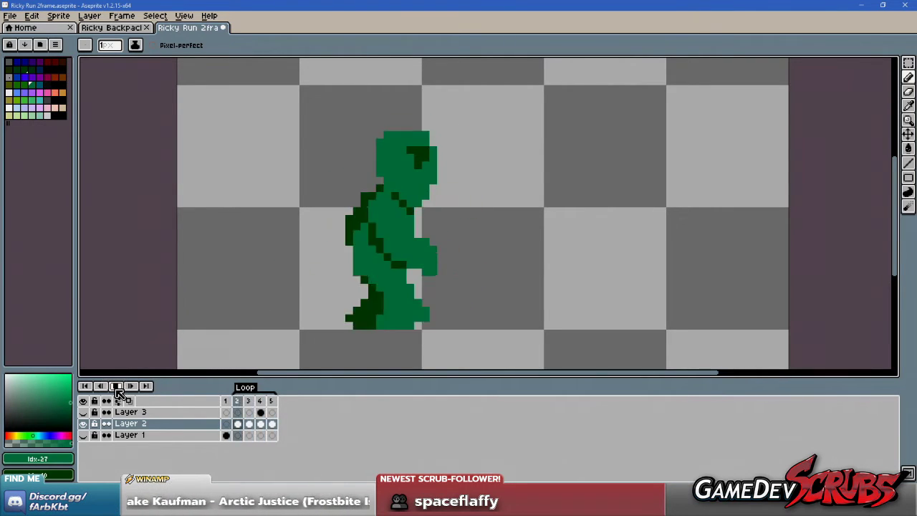
click(118, 389)
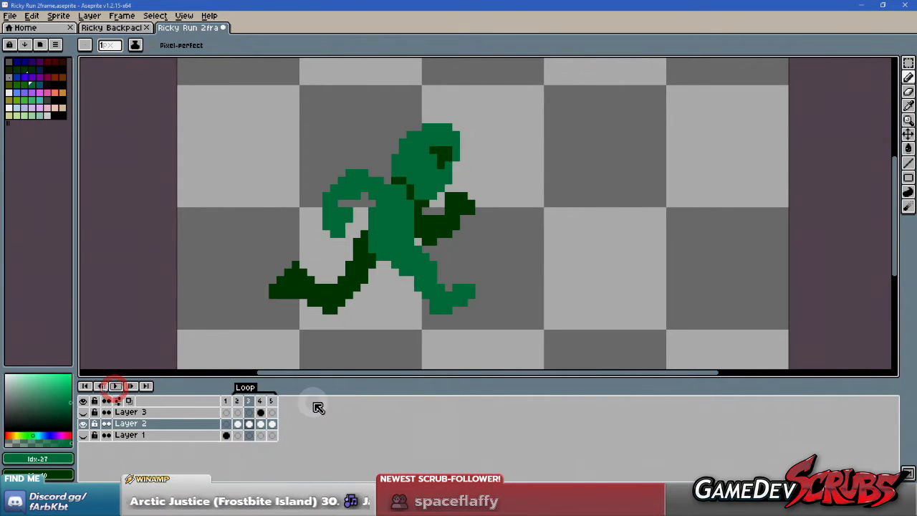
click(228, 400)
click(241, 402)
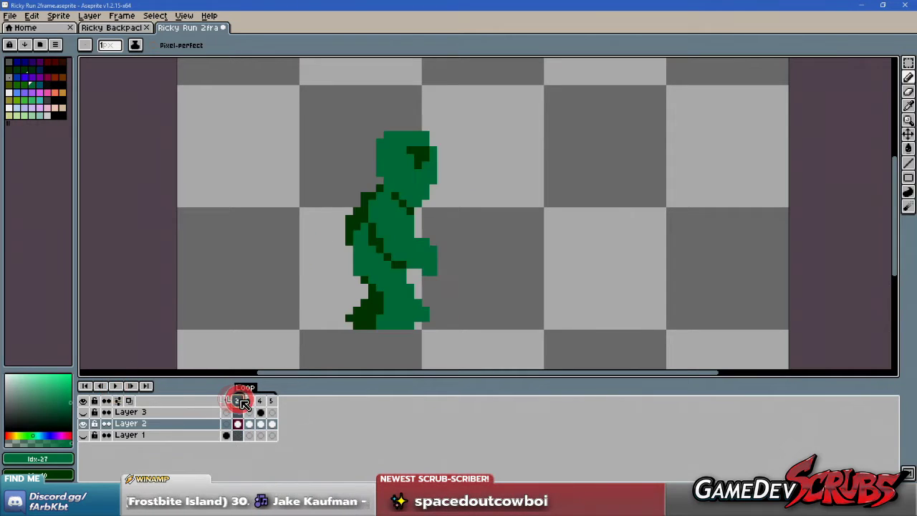
click(249, 402)
click(262, 402)
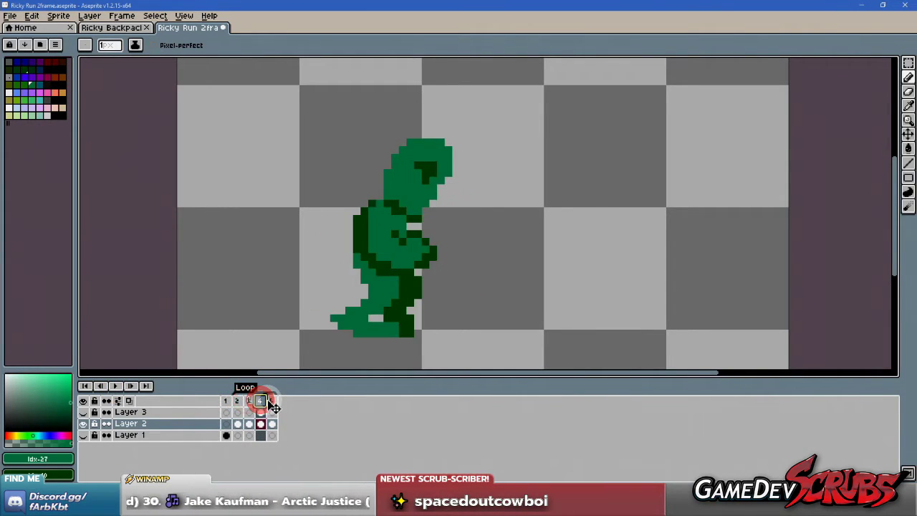
drag(403, 267, 404, 260)
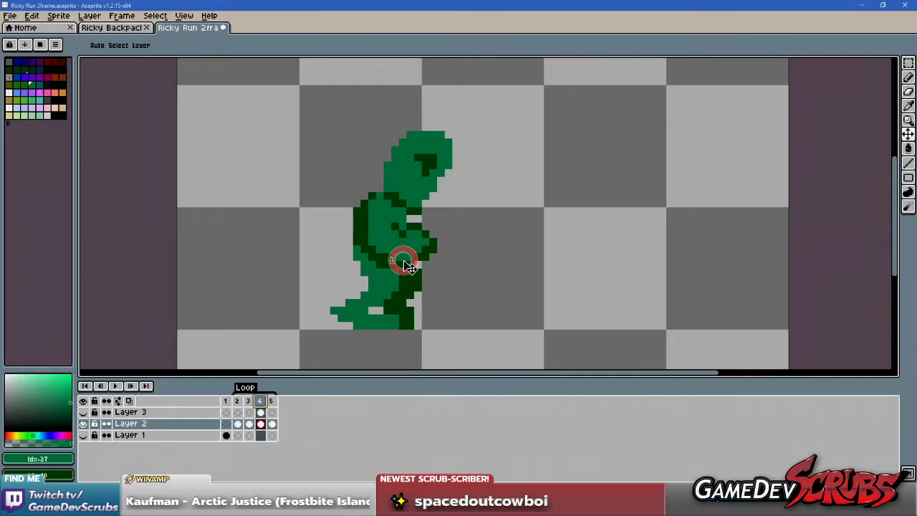
- Check frame 5, play the run loop at small and large view sizes, and step through to frame 3
click(271, 401)
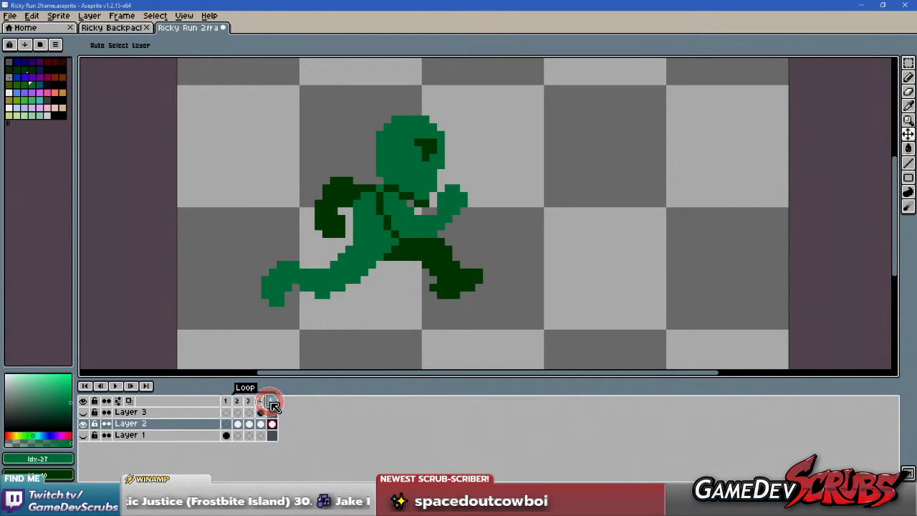
click(116, 386)
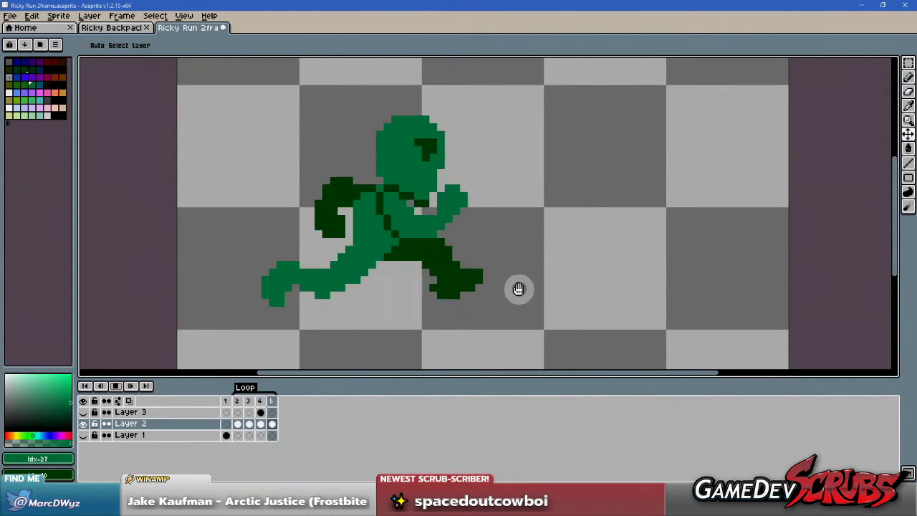
scroll(494, 291, down, 4)
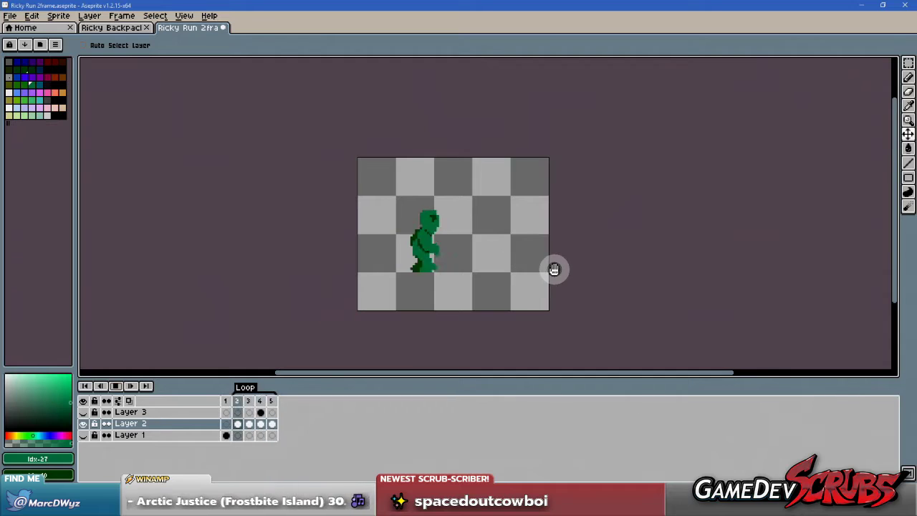
scroll(550, 268, down, 2)
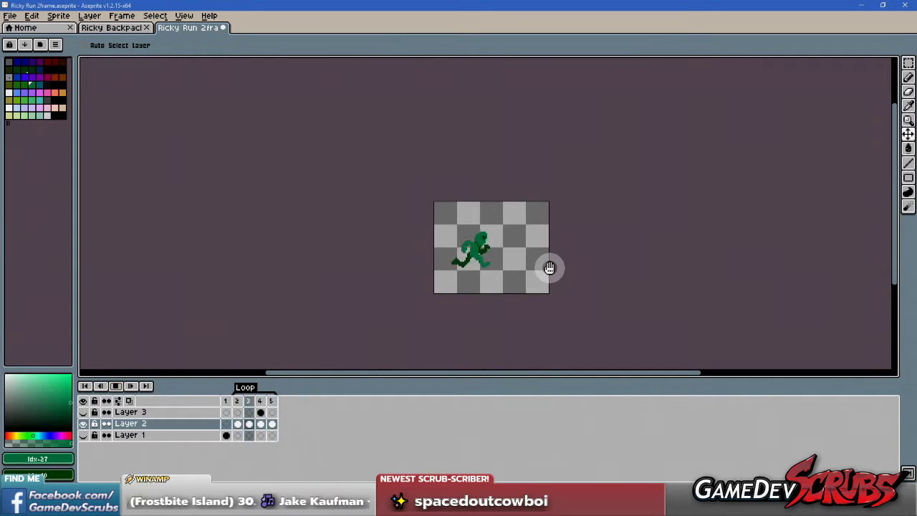
scroll(528, 265, up, 5)
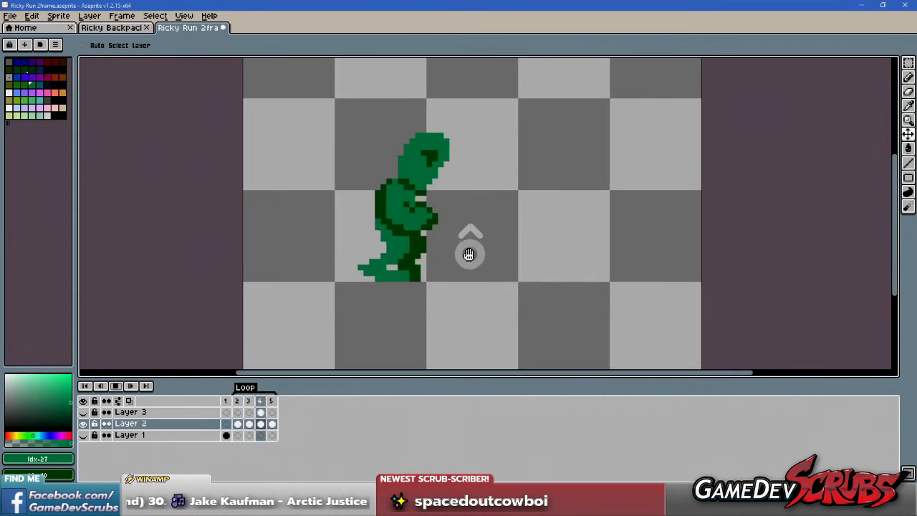
drag(407, 261, 400, 265)
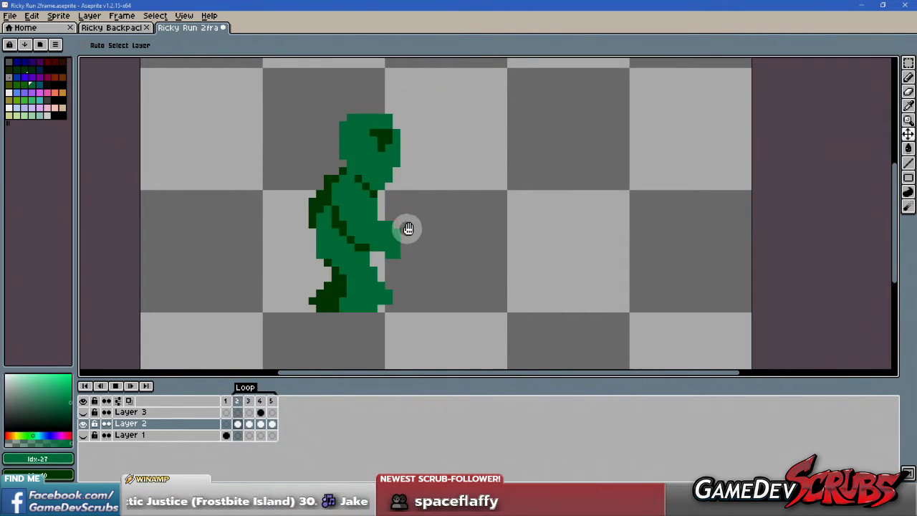
click(116, 386)
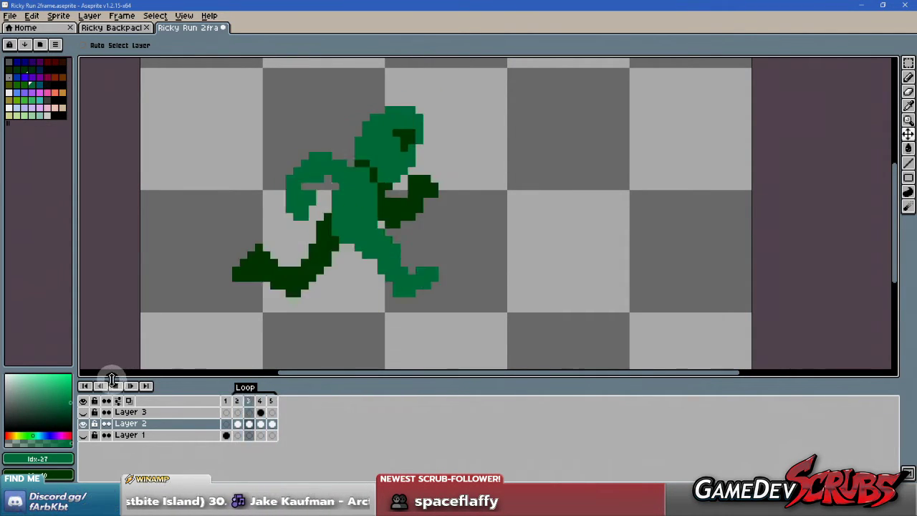
click(226, 401)
click(238, 401)
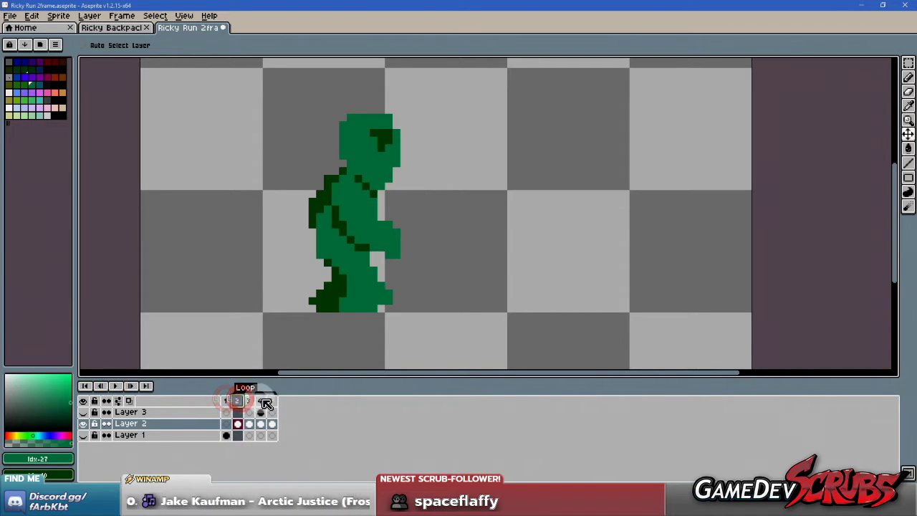
click(251, 402)
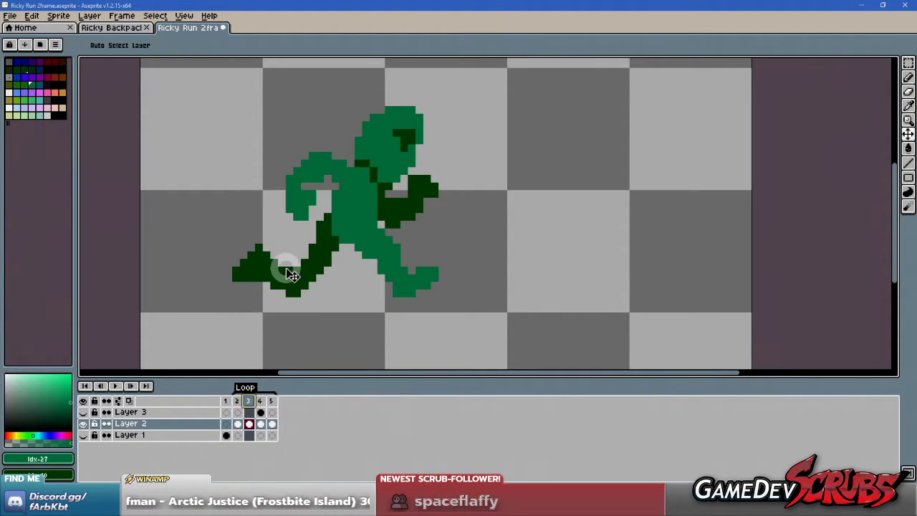
key(m)
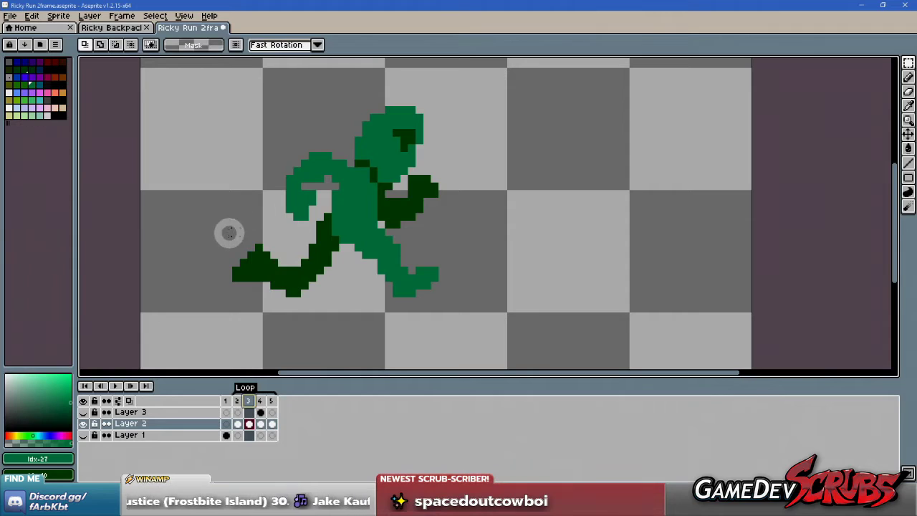
drag(289, 317, 290, 319)
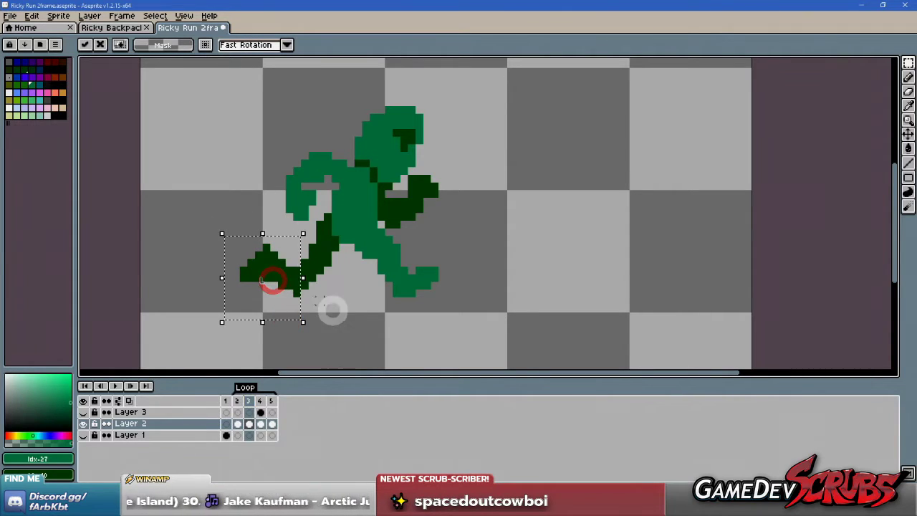
key(Left)
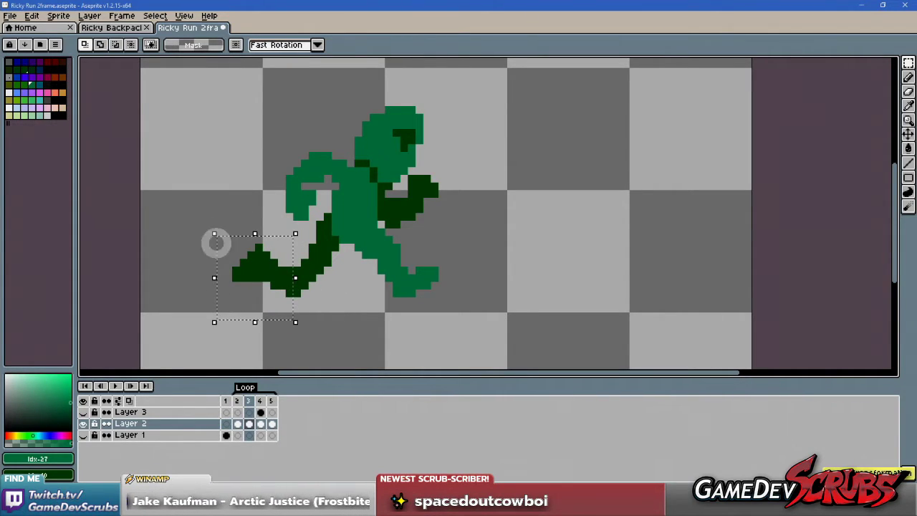
drag(189, 223, 281, 307)
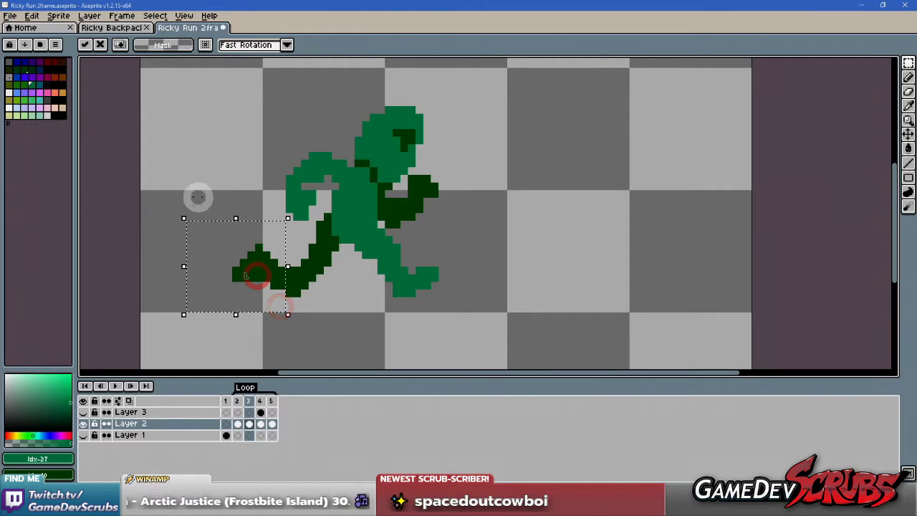
drag(188, 177, 279, 328)
drag(239, 273, 240, 267)
click(381, 335)
- On frame 3, shift the dark rear lower leg two pixels forward and one up, and raise and tidy the green front lower leg by one pixel
drag(215, 329, 292, 263)
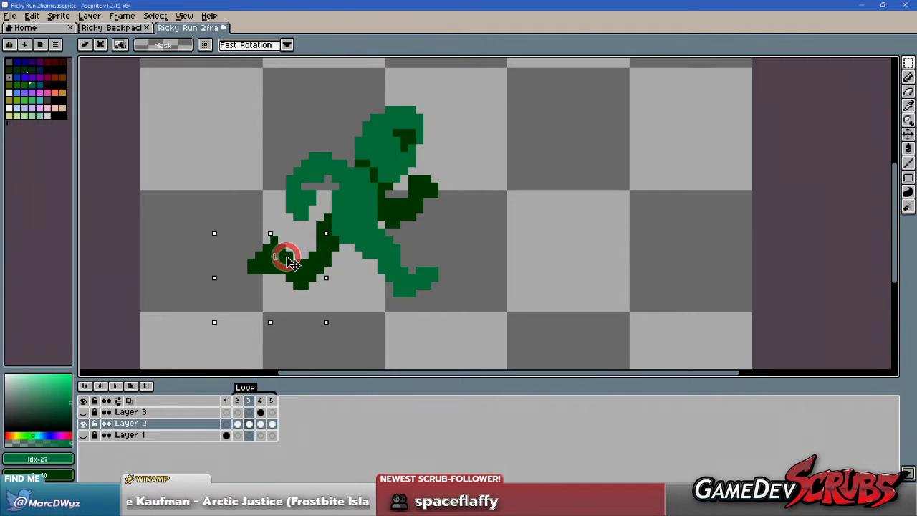
drag(490, 339, 367, 241)
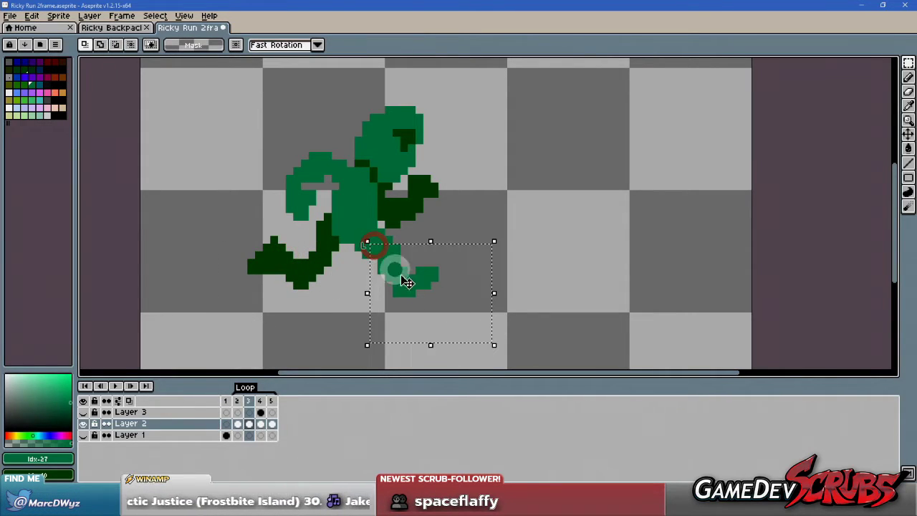
drag(405, 284, 405, 277)
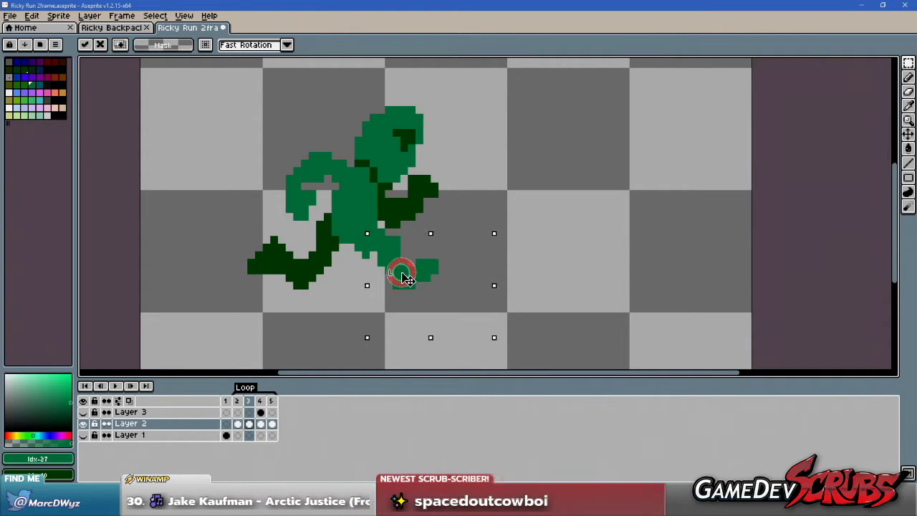
click(549, 302)
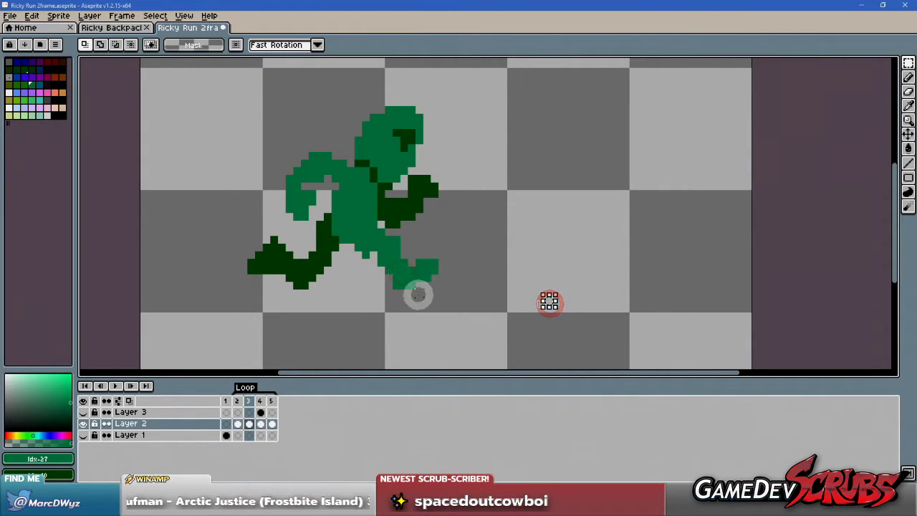
key(b)
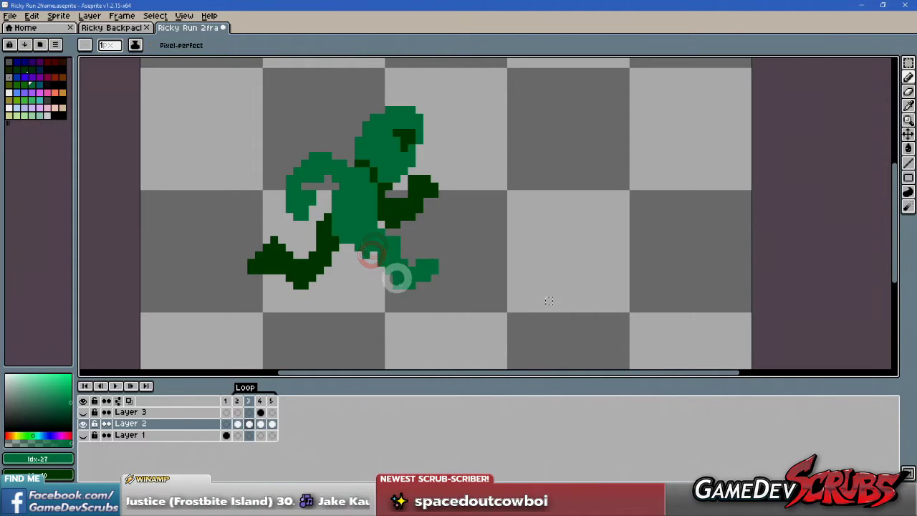
click(379, 247)
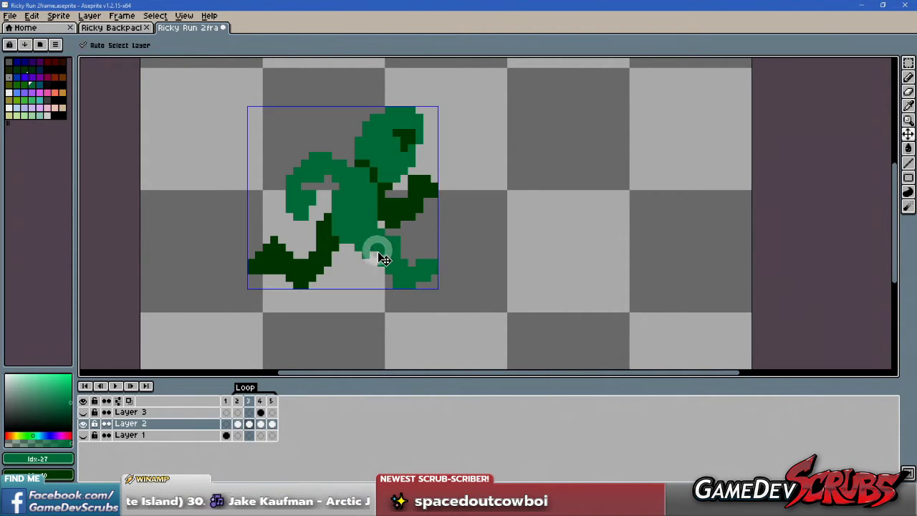
click(372, 255)
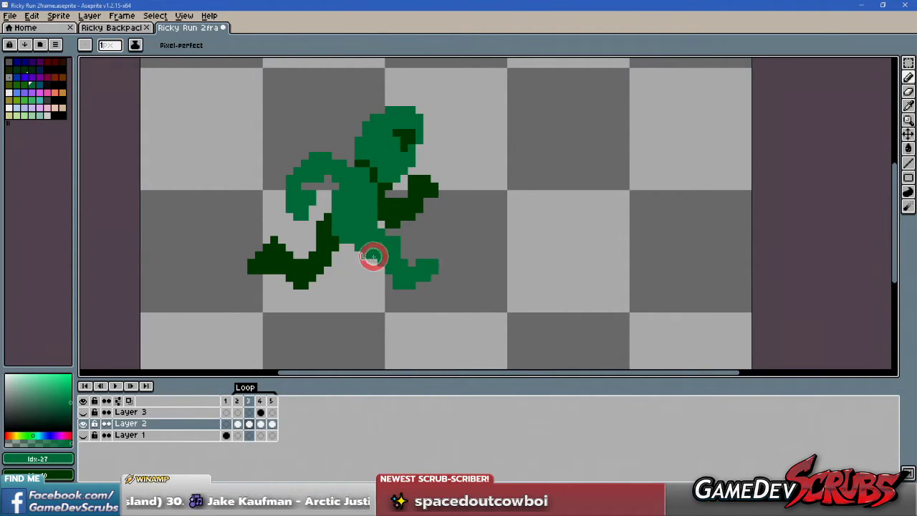
- On frame 5, move the green rear lower leg forward and up one pixel, bringing its foot three pixels closer to the body
click(260, 402)
click(271, 402)
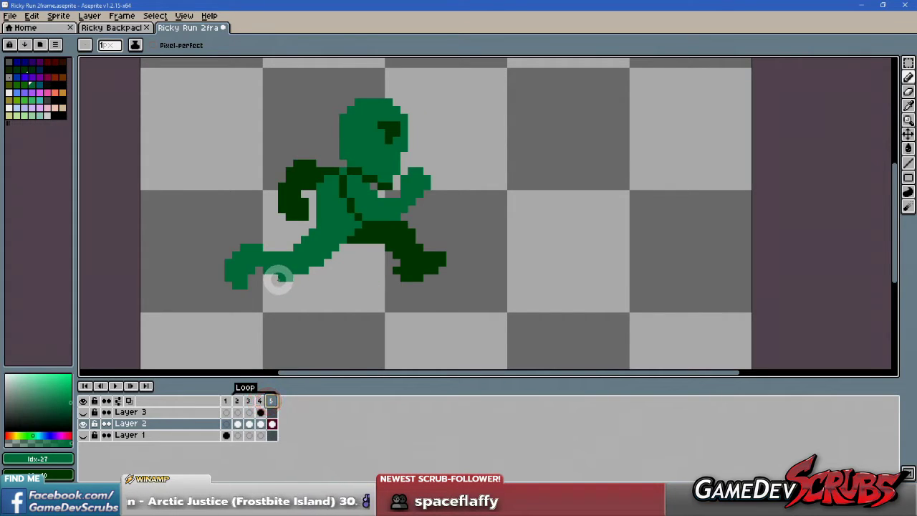
key(m)
drag(184, 227, 279, 313)
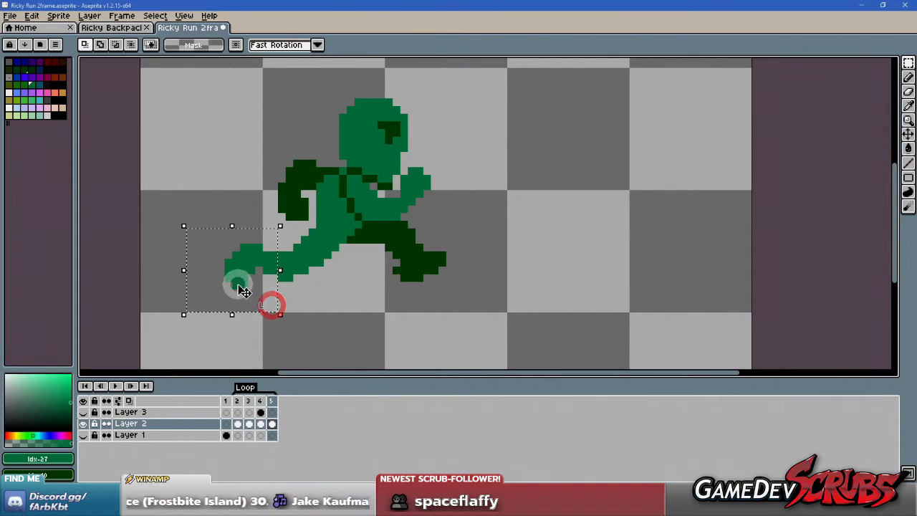
click(351, 289)
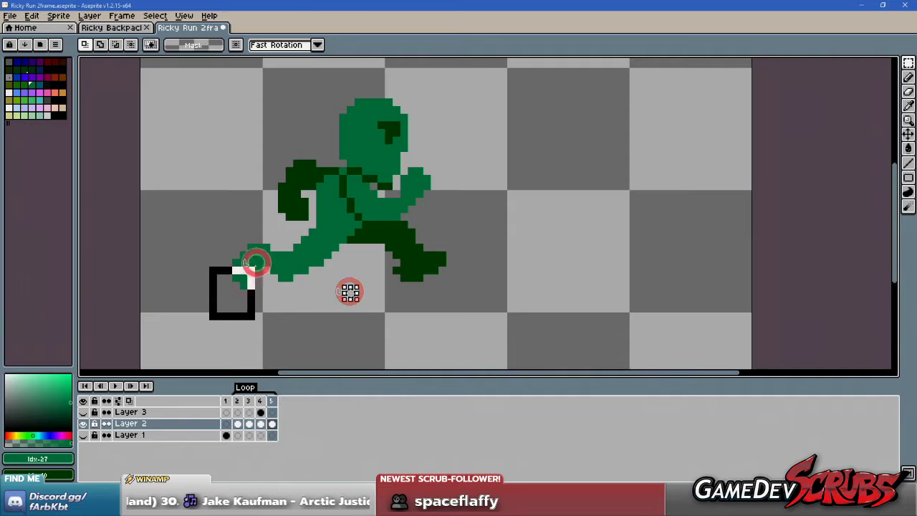
drag(257, 263, 290, 261)
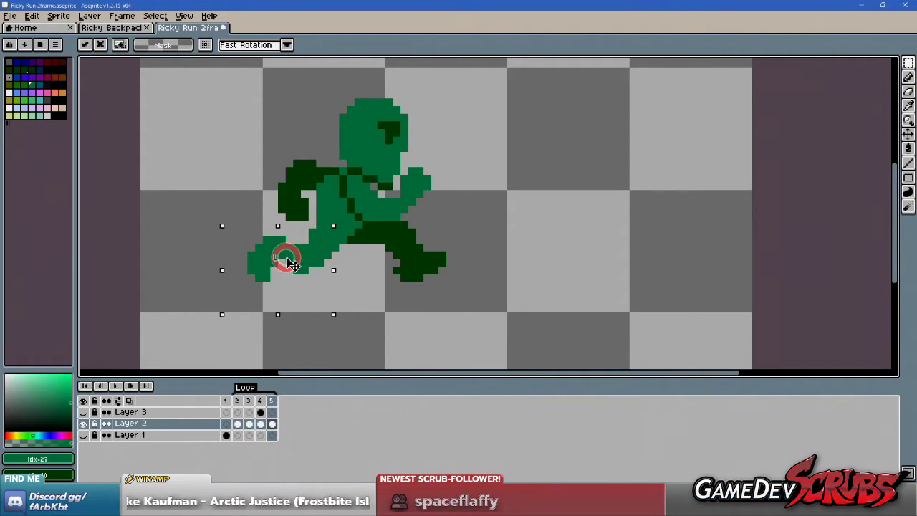
- Move frame 5's dark front lower leg and foot one pixel back toward the body
drag(467, 309, 413, 267)
click(439, 211)
drag(494, 329, 382, 218)
drag(405, 250, 404, 254)
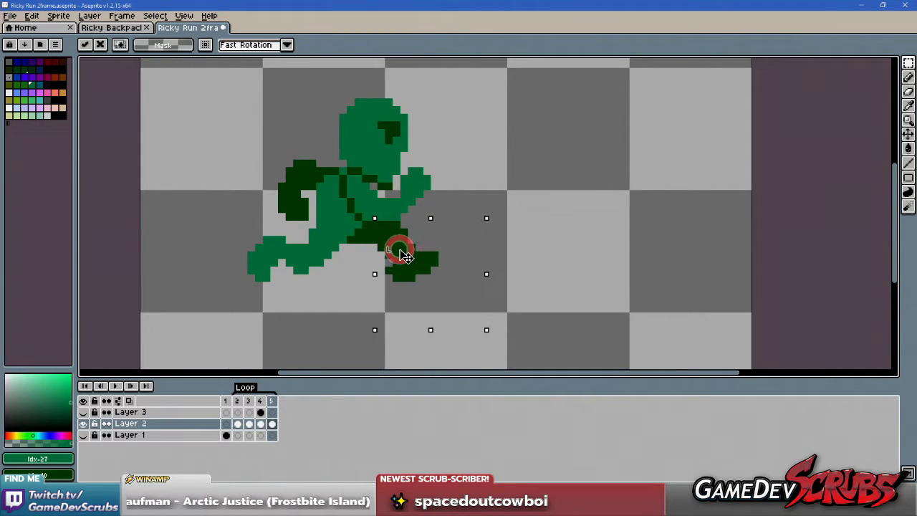
click(516, 255)
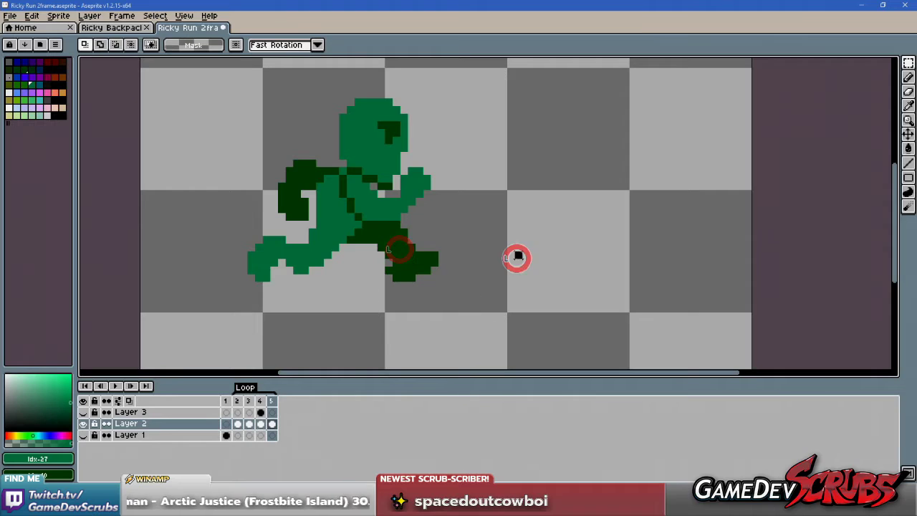
- Look at frame 4 and replay the run loop to check the shortened strides
click(261, 401)
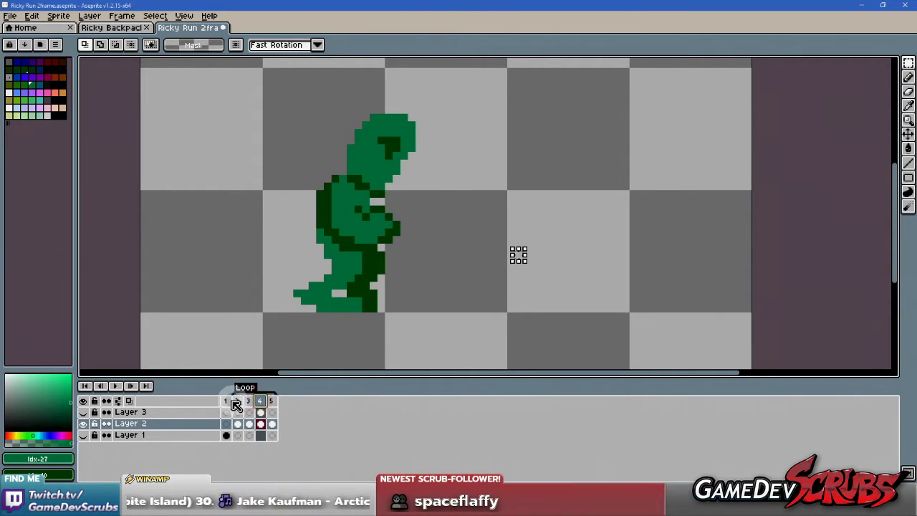
click(115, 386)
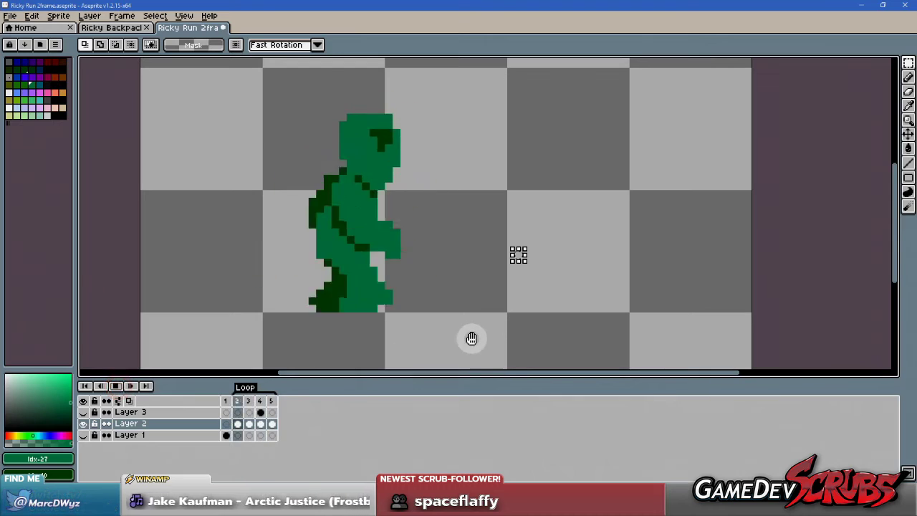
key(Return)
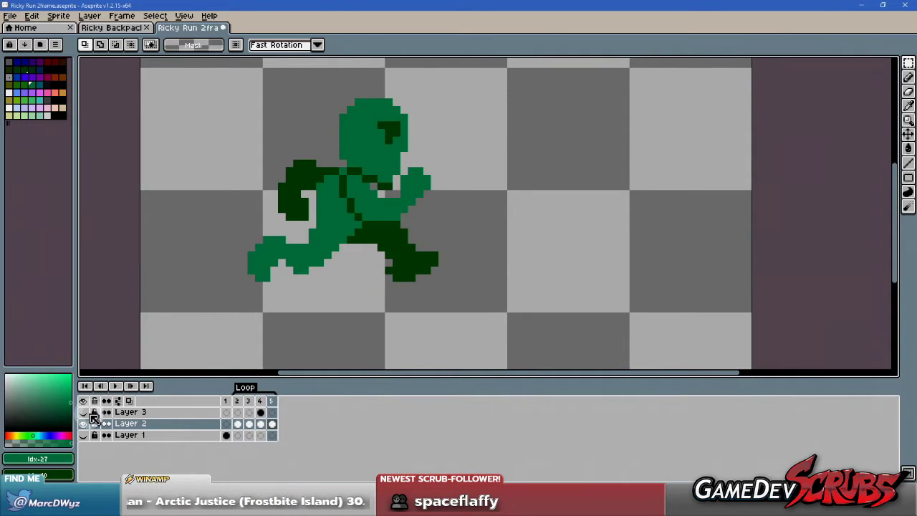
click(117, 385)
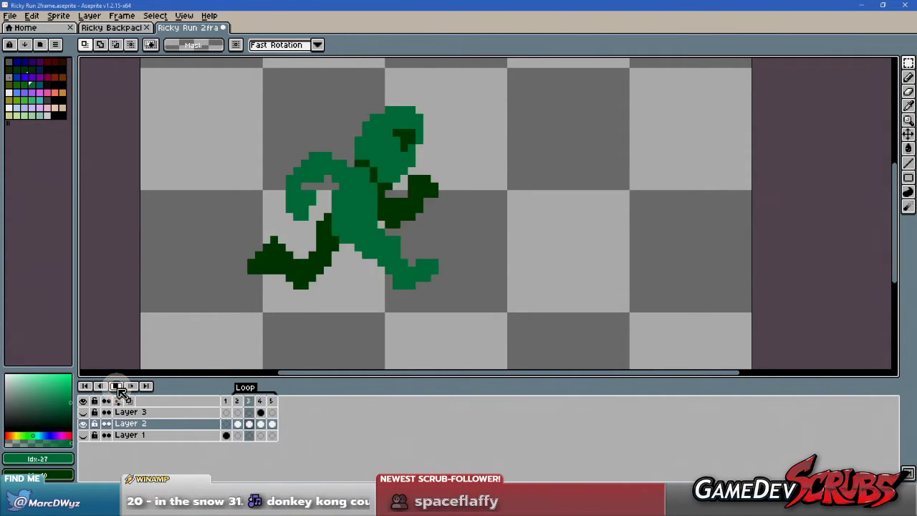
- On frame 3, add a green pixel to the front of the forward leg's knee and erase stray pixels beneath its thigh
click(117, 387)
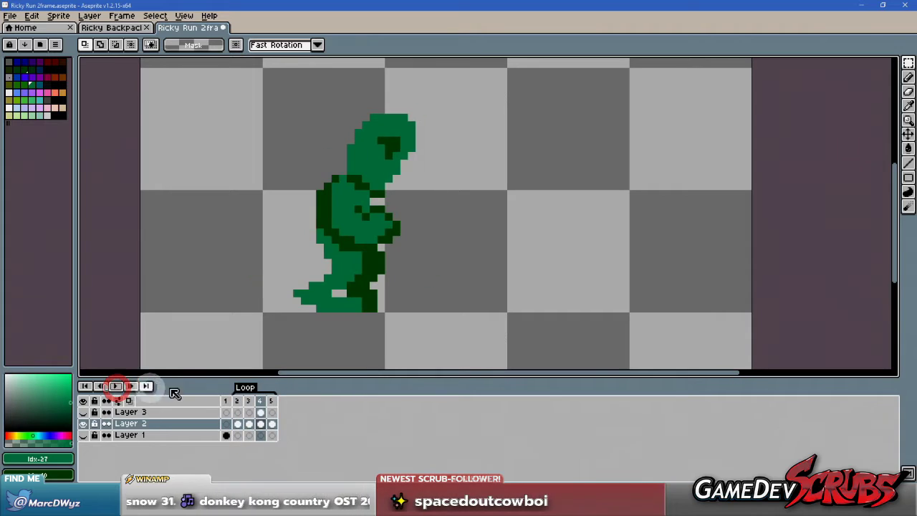
click(234, 401)
click(240, 401)
click(250, 401)
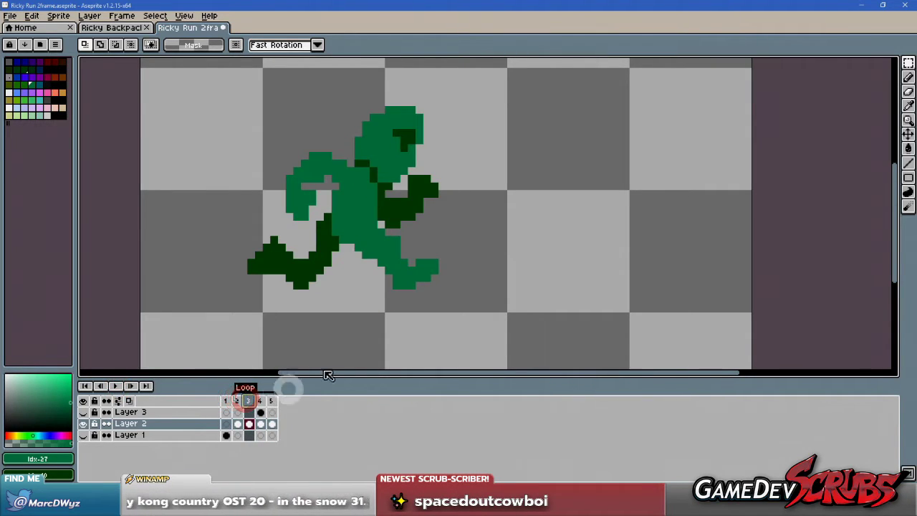
key(i)
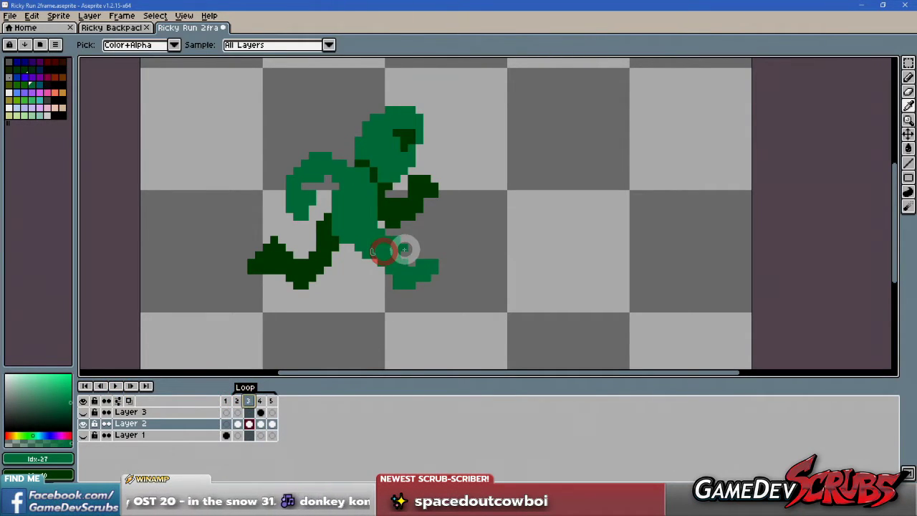
key(b)
click(405, 259)
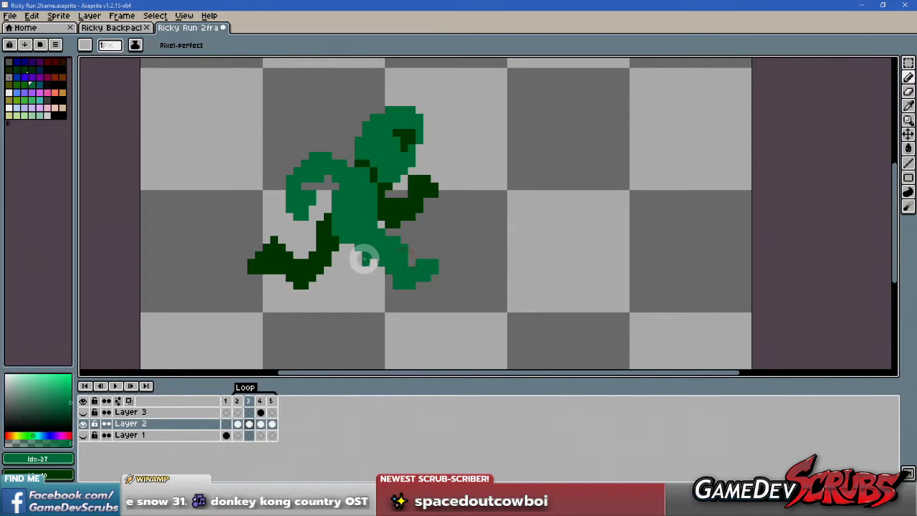
key(e)
click(376, 258)
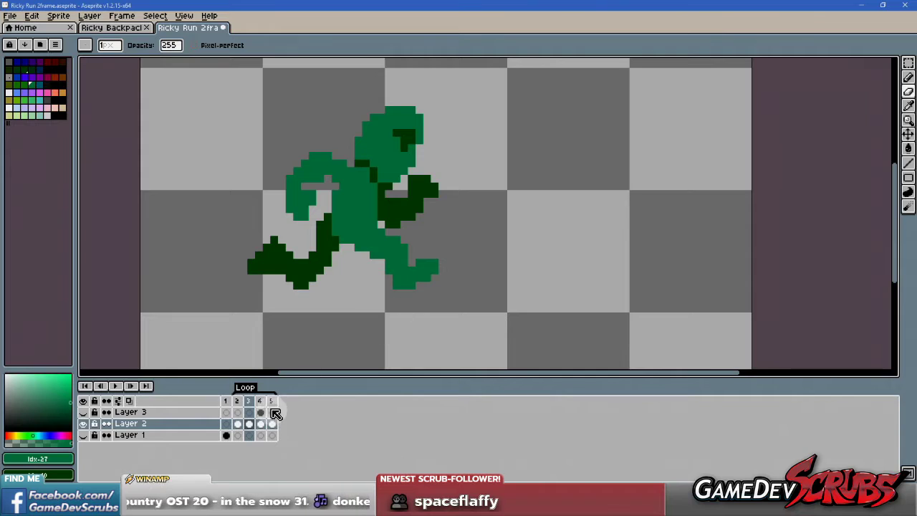
- Compare the stride poses in frames 3 and 5, and replay the run loop at several zoom levels
click(272, 402)
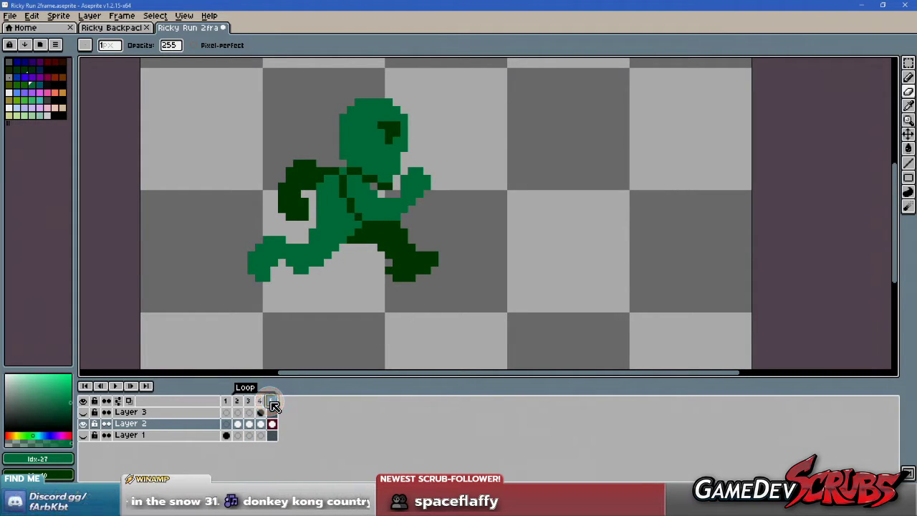
click(250, 402)
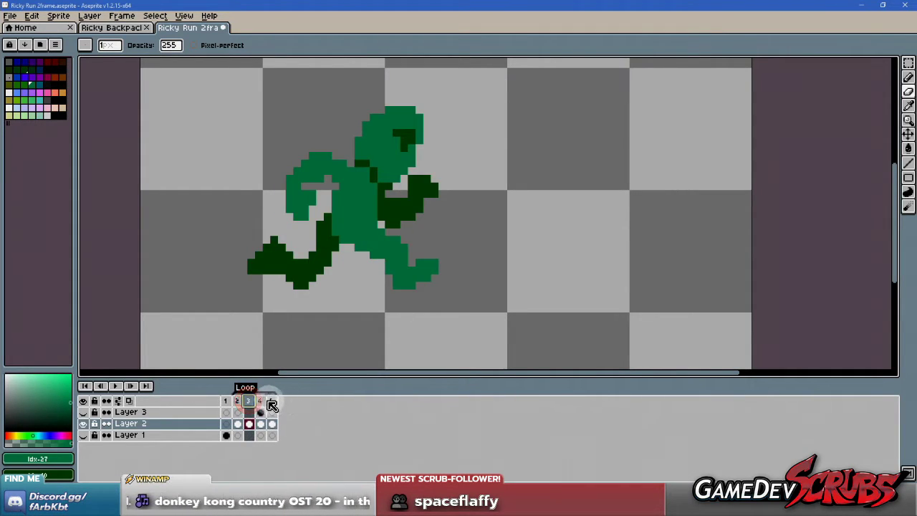
click(272, 402)
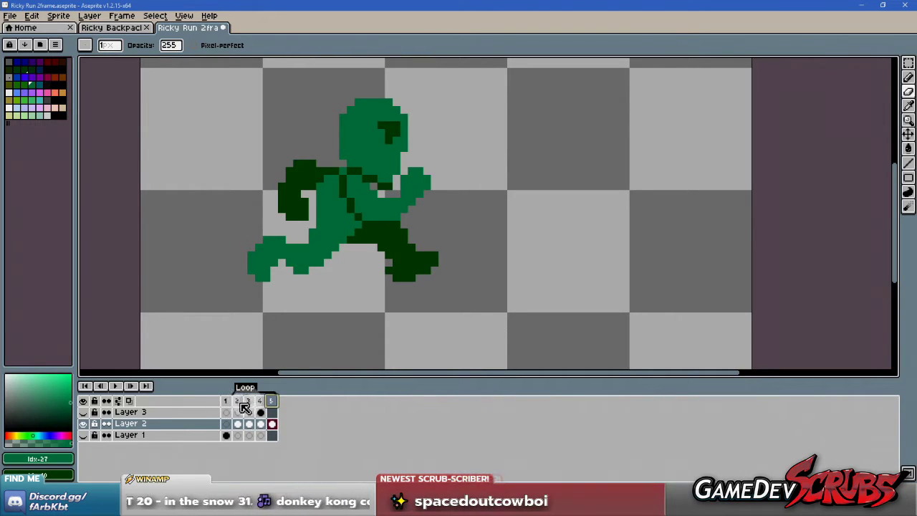
click(119, 386)
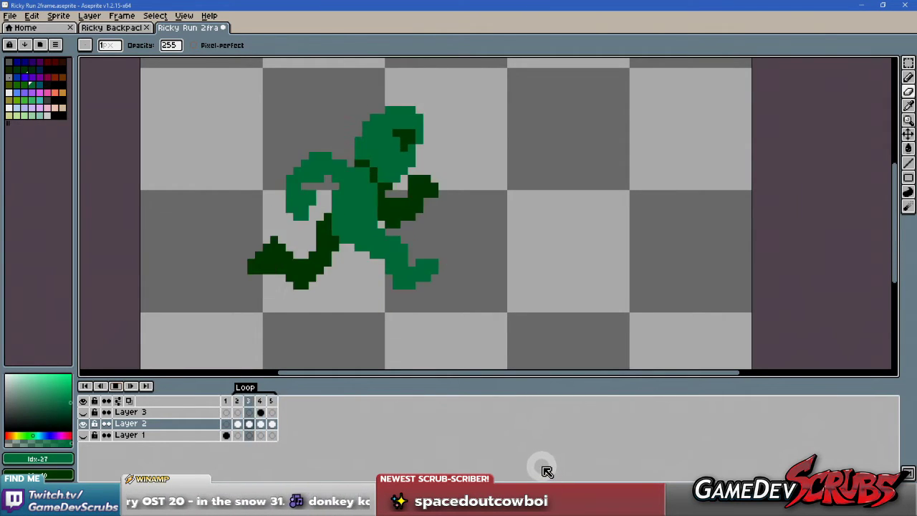
scroll(403, 240, down, 1)
scroll(404, 241, up, 1)
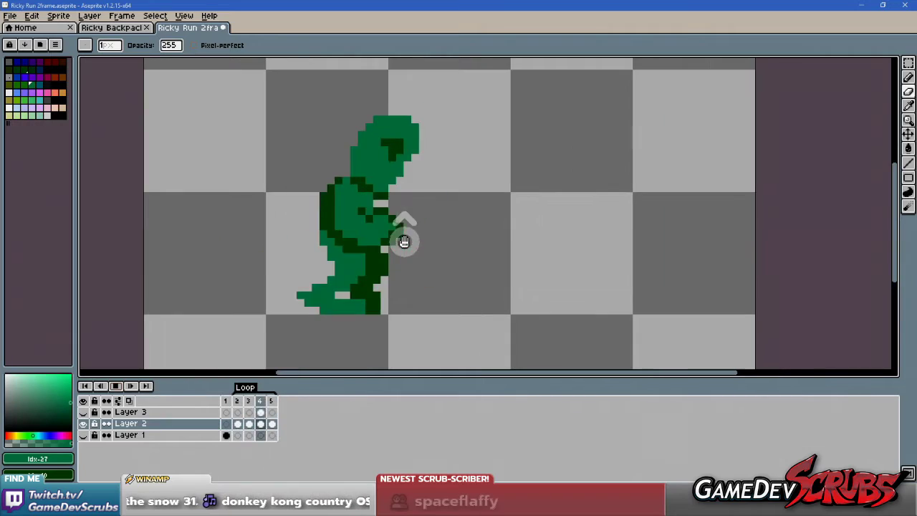
drag(436, 259, 450, 258)
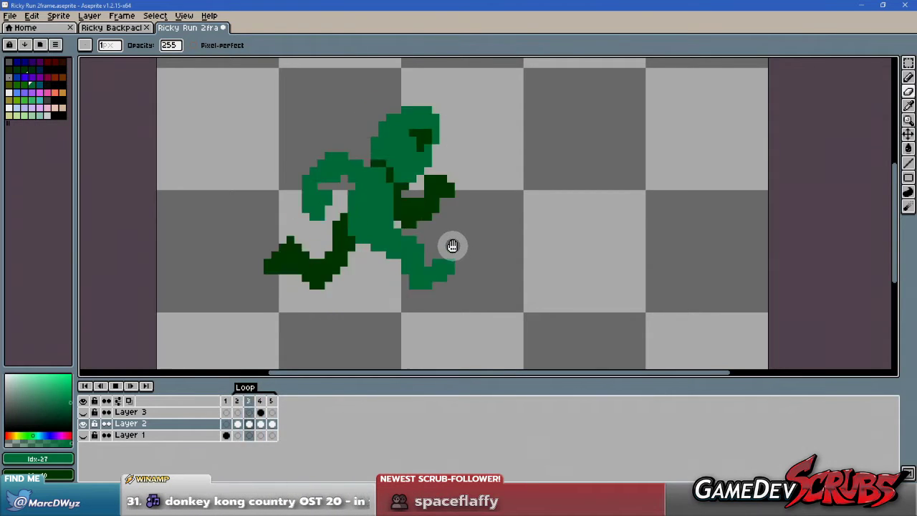
scroll(465, 249, down, 2)
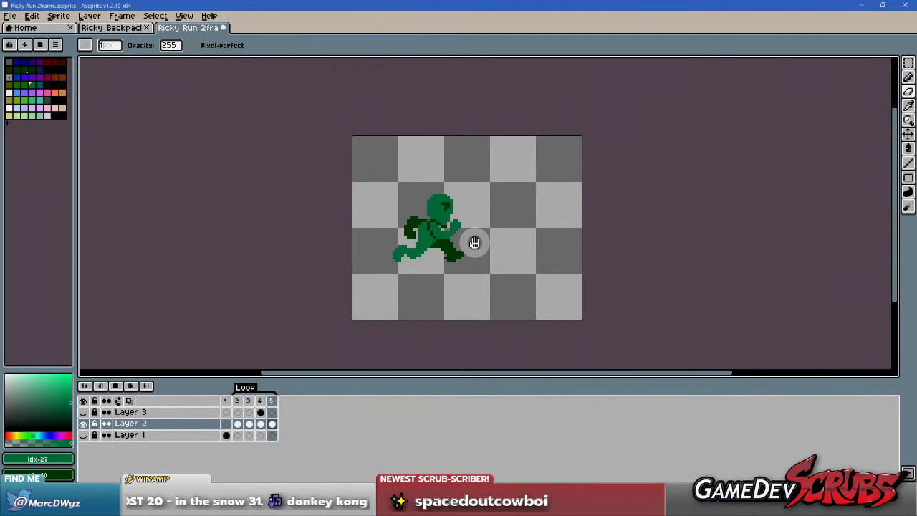
scroll(474, 242, up, 3)
drag(471, 243, 498, 248)
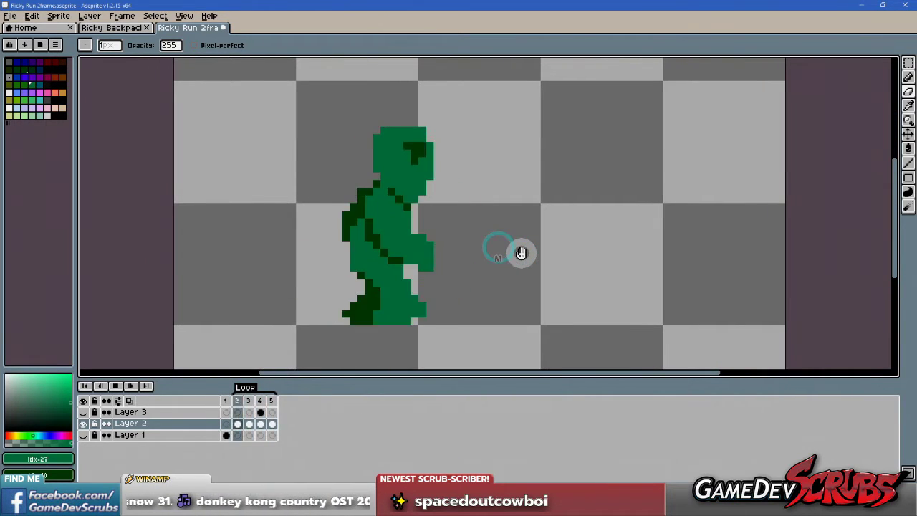
scroll(521, 253, down, 2)
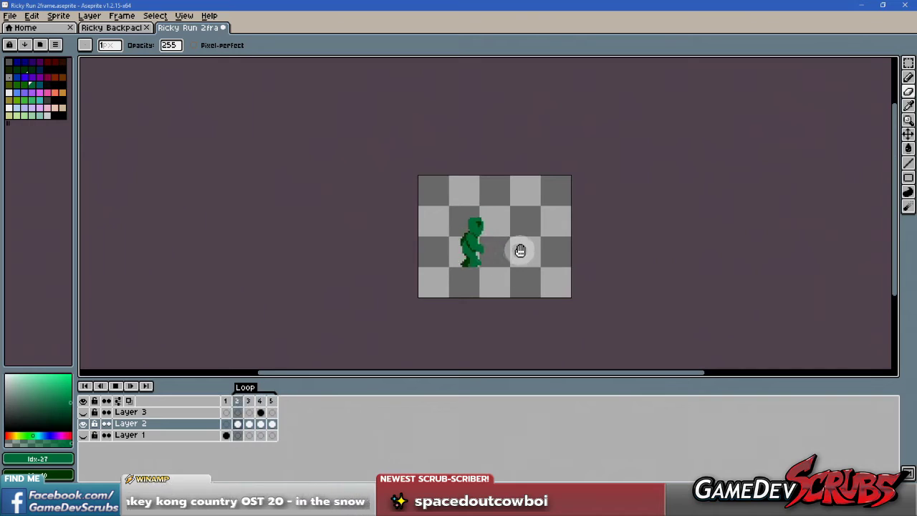
scroll(523, 250, up, 3)
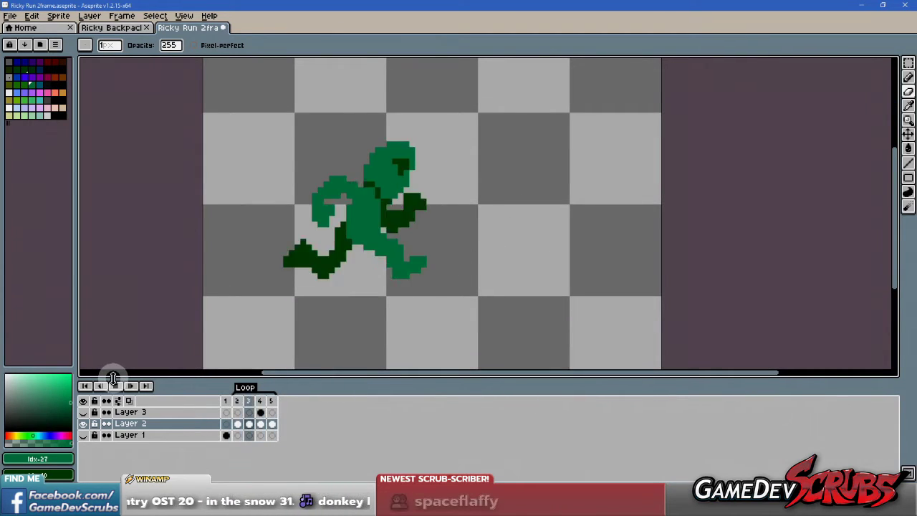
- Stop the playback and set the durations of frames 2 and 3 to 92 milliseconds each
click(115, 385)
right_click(237, 402)
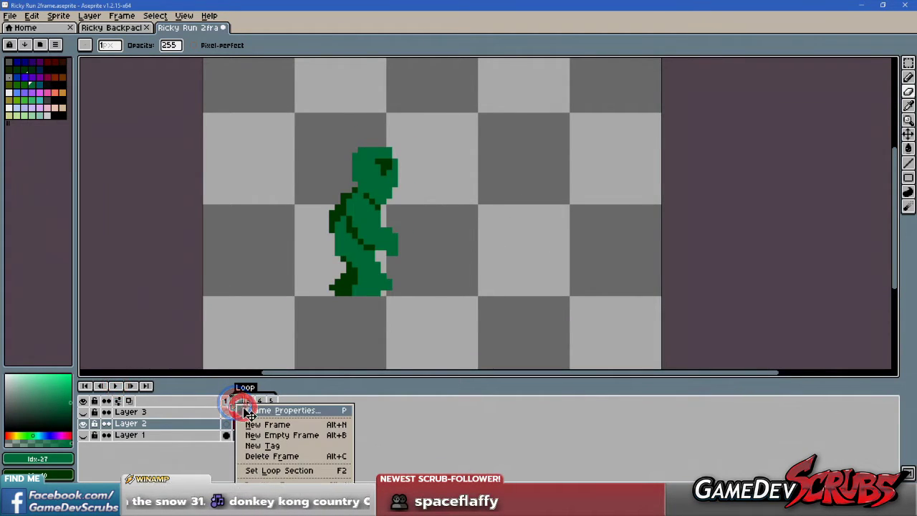
click(248, 413)
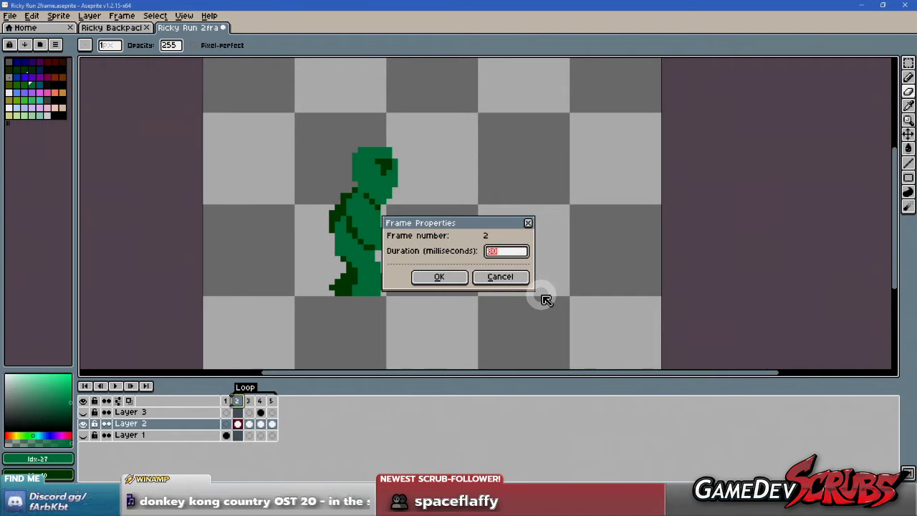
text(90)
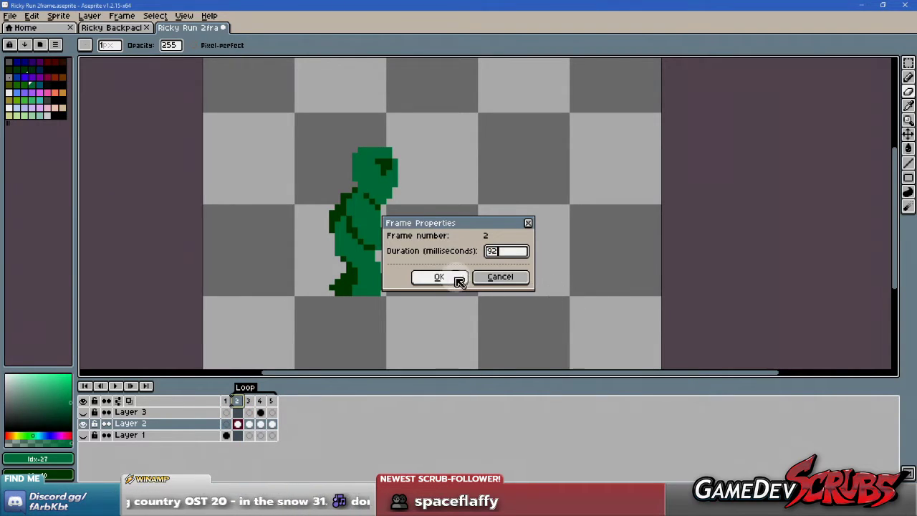
click(429, 279)
right_click(249, 401)
click(258, 413)
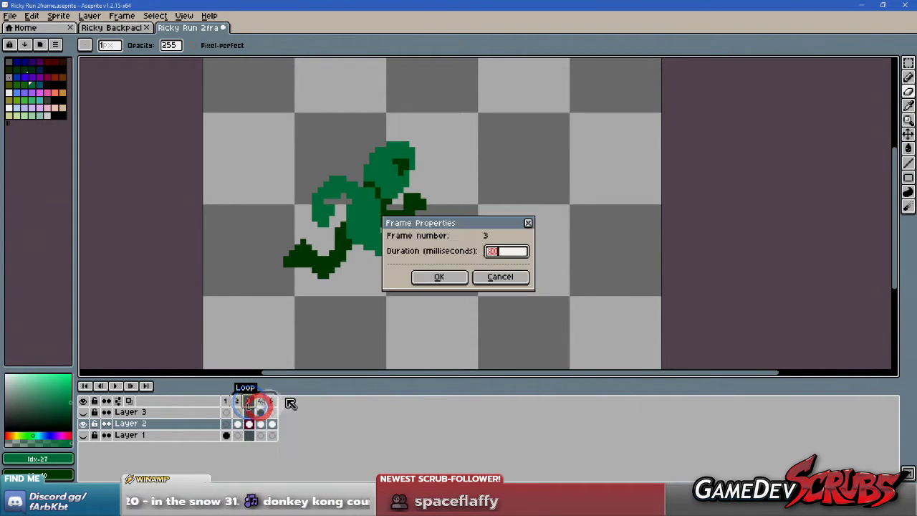
text(92)
click(438, 278)
- Set the durations of frames 4 and 5 to 92 milliseconds each
double_click(260, 401)
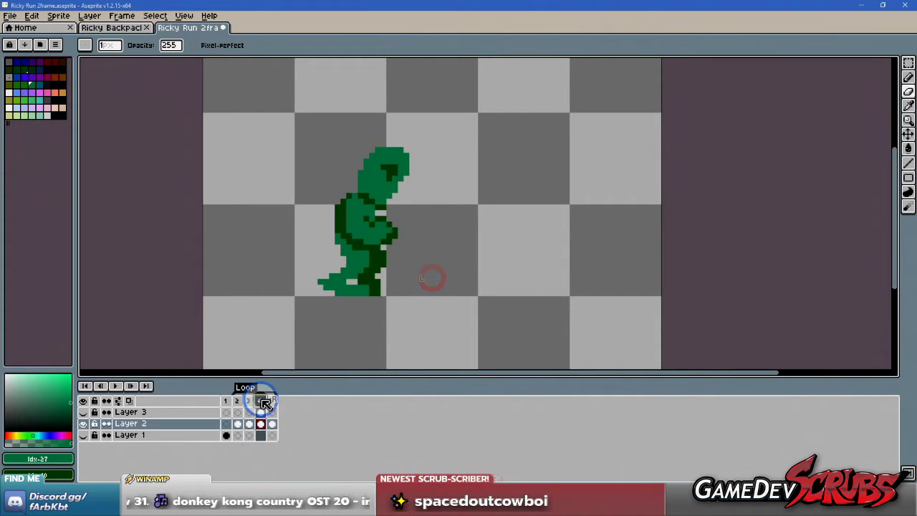
text(92)
click(435, 276)
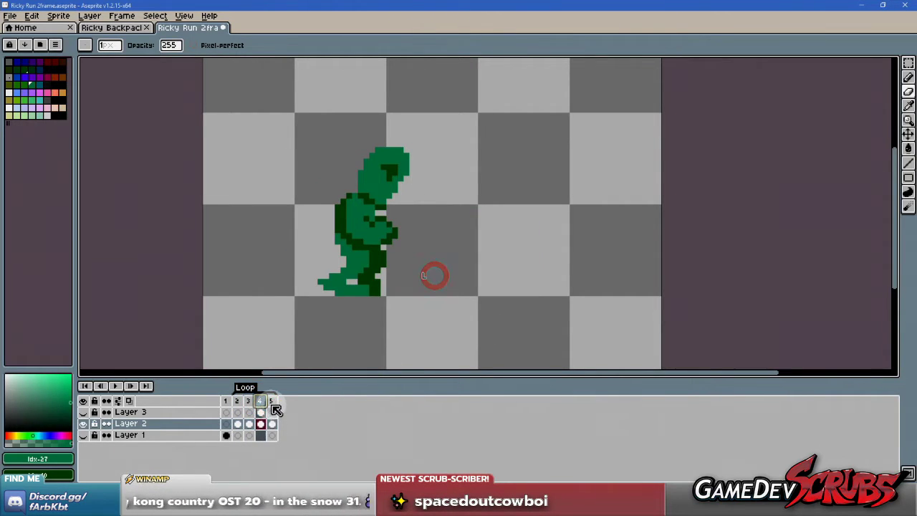
right_click(272, 401)
click(273, 402)
right_click(272, 401)
click(320, 409)
text(9)
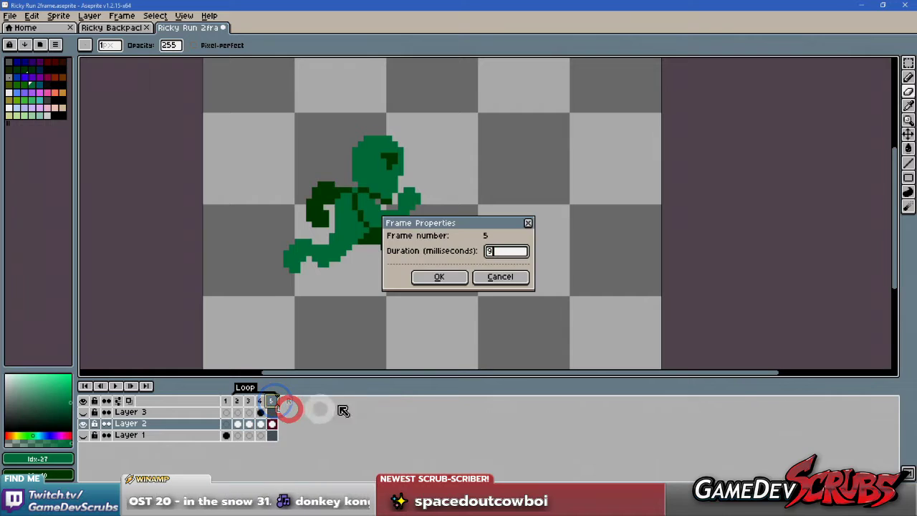
text(2)
click(439, 279)
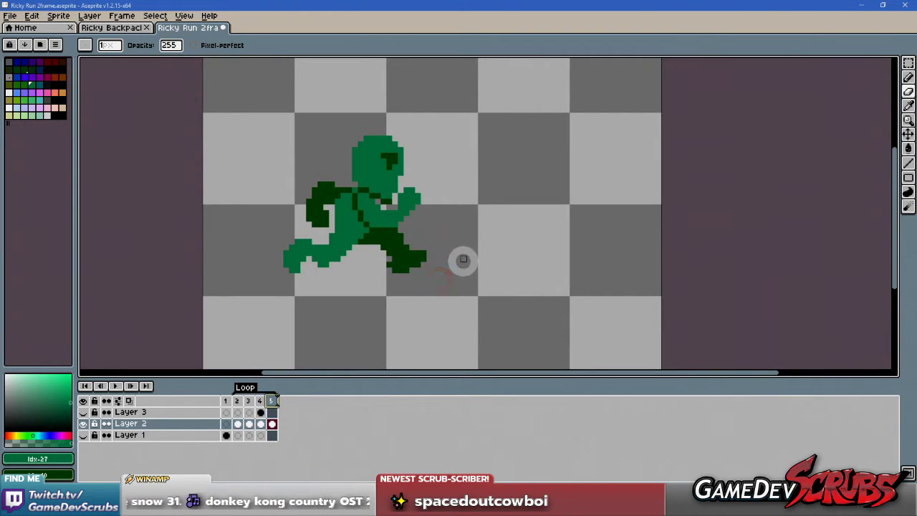
- Replay the run loop at a smaller and a larger zoom to check the 92-millisecond timing
click(115, 386)
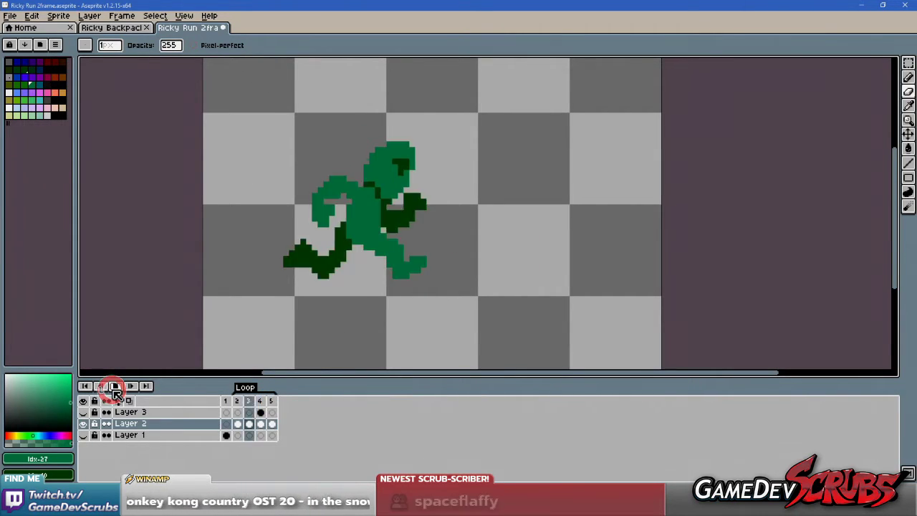
scroll(587, 302, down, 1)
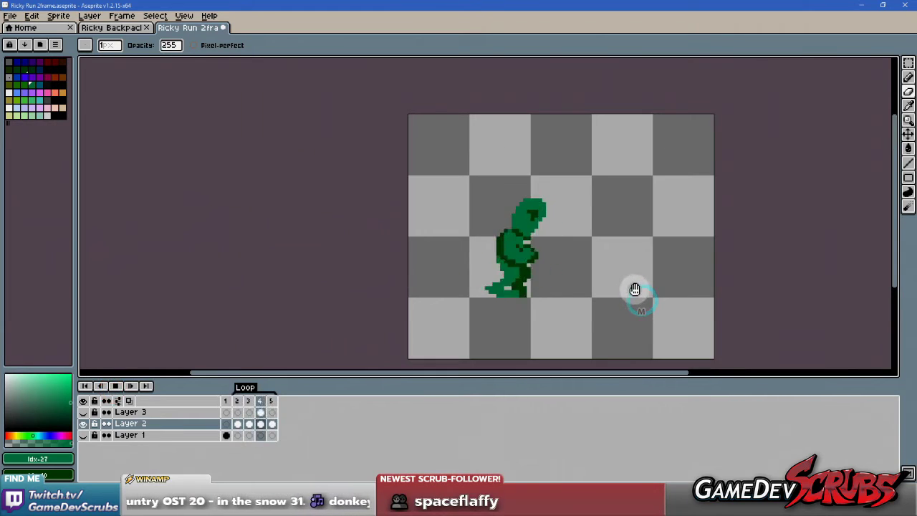
drag(634, 288, 551, 288)
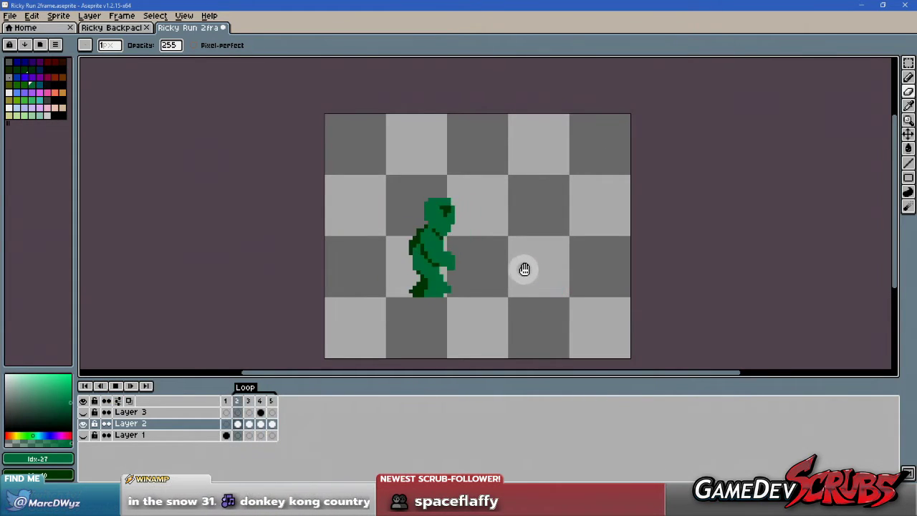
scroll(512, 276, up, 1)
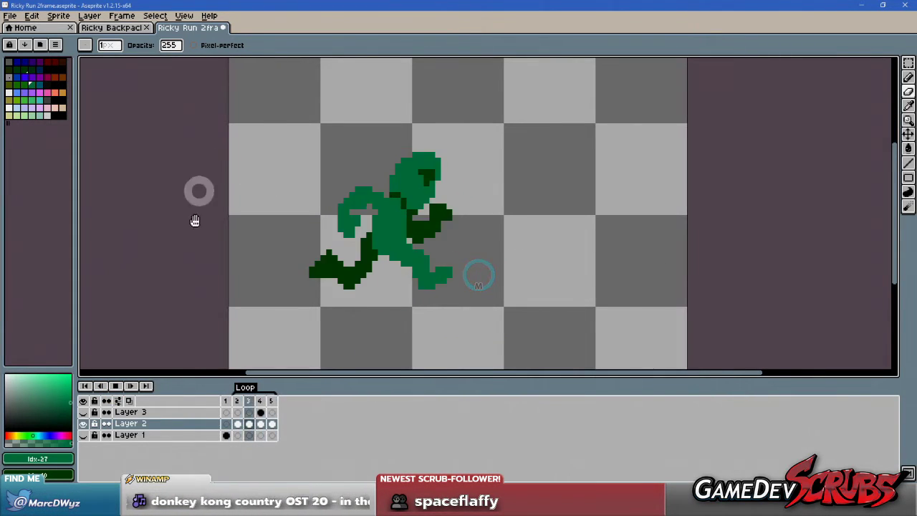
click(115, 386)
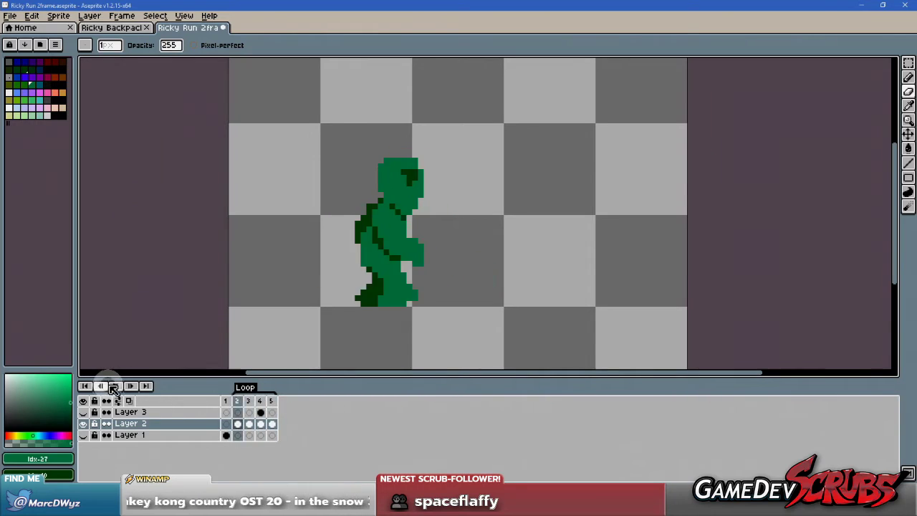
- Open the frame properties of frame 2 to check its duration
click(237, 401)
right_click(241, 401)
click(258, 407)
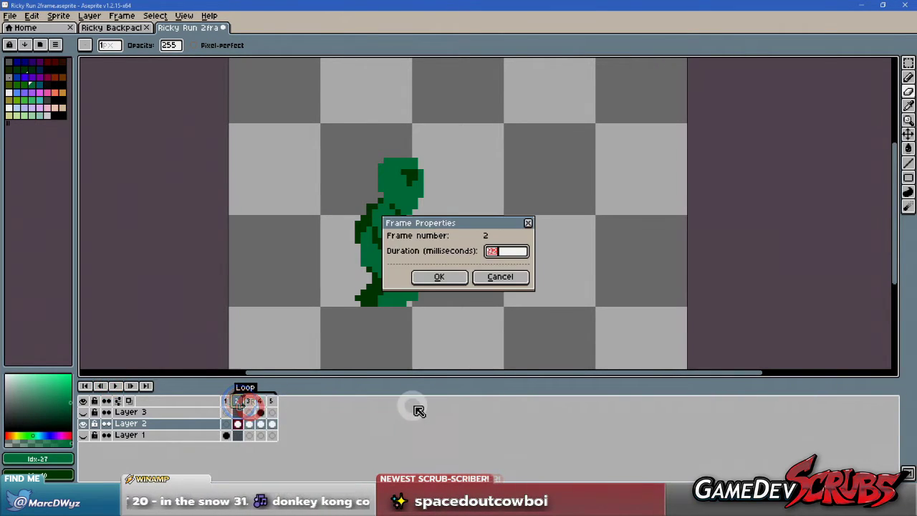
- Work out 92 + 16 in the Windows Calculator, close it, and cancel frame 2's properties
key(super+r)
text(CA)
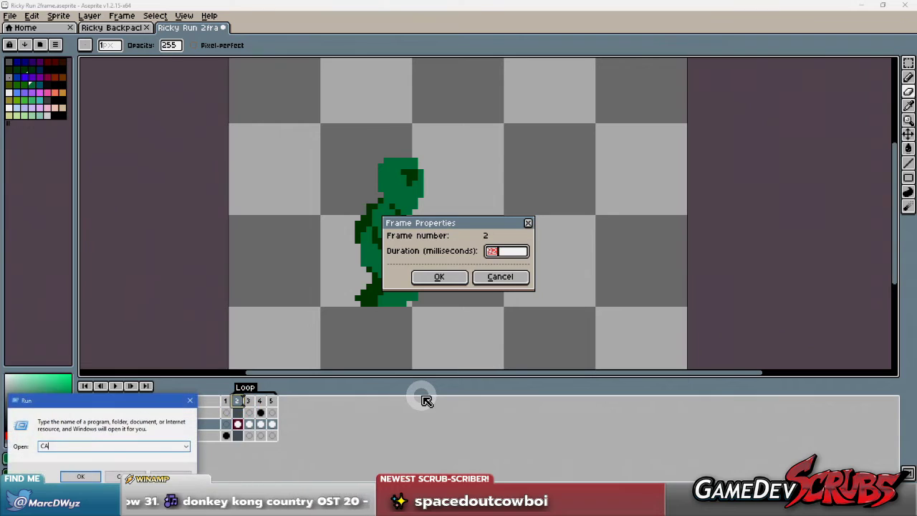
text(LC)
key(Return)
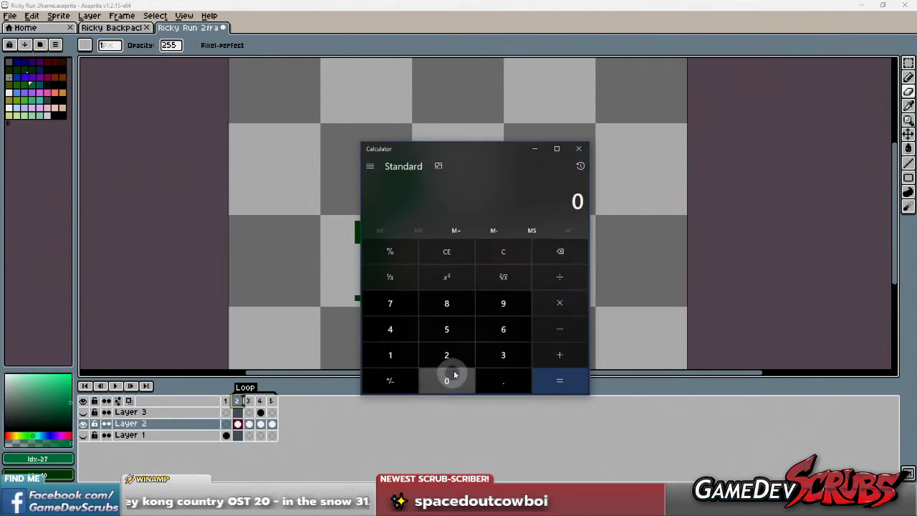
click(503, 303)
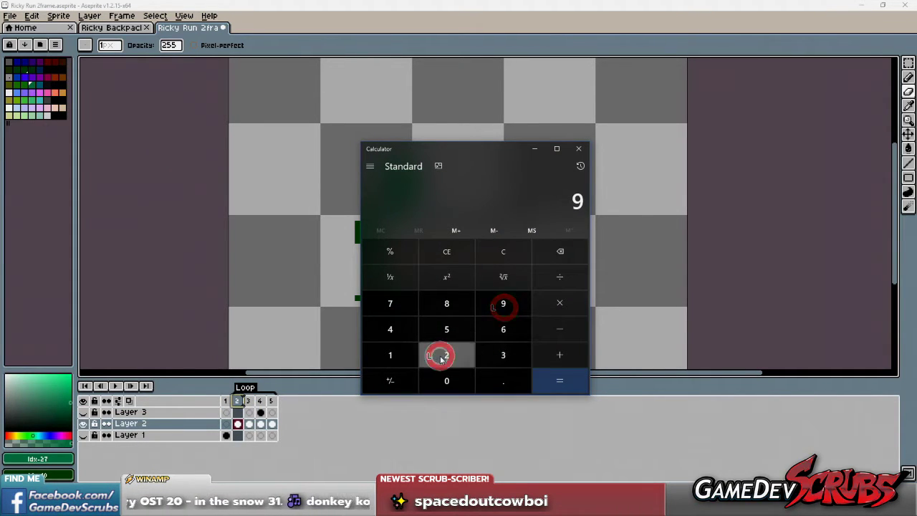
click(445, 355)
click(558, 356)
click(398, 351)
click(505, 329)
click(548, 380)
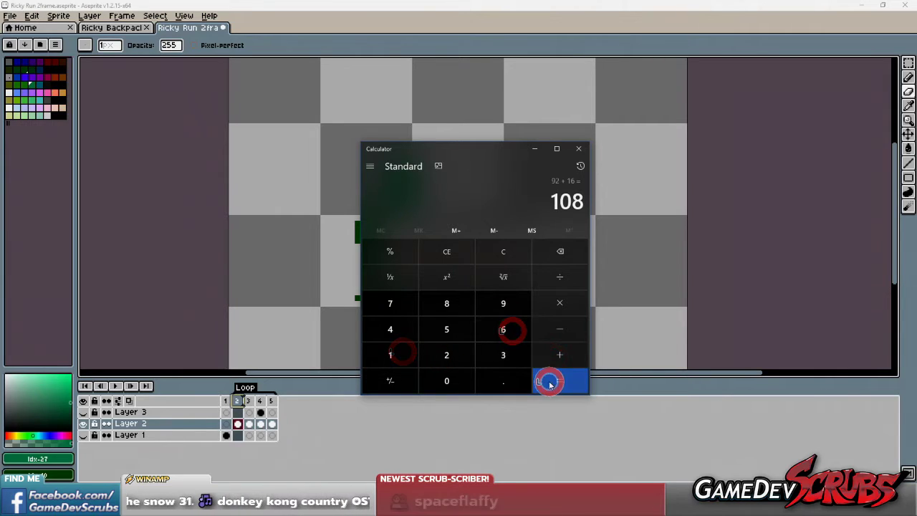
click(579, 149)
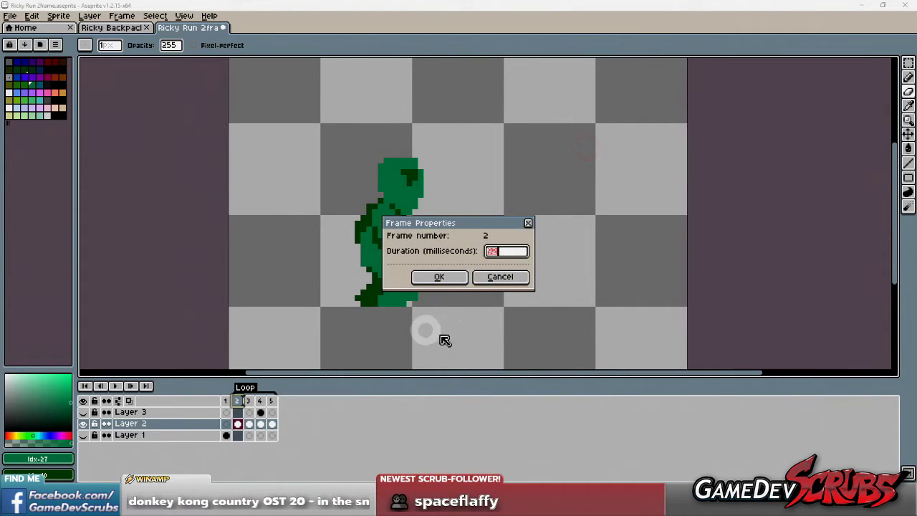
click(499, 279)
- Set the durations of frames 3 and 5 to 100 milliseconds each
click(248, 401)
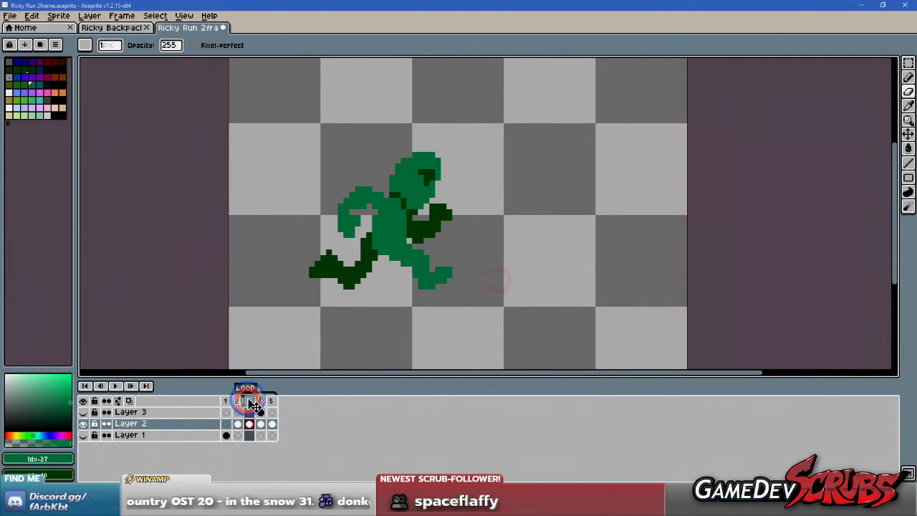
right_click(248, 401)
click(264, 407)
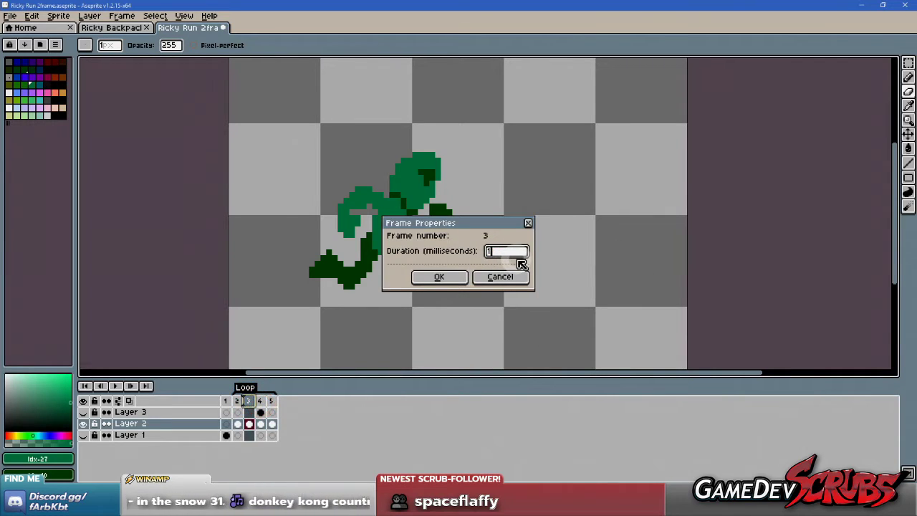
click(444, 278)
click(272, 402)
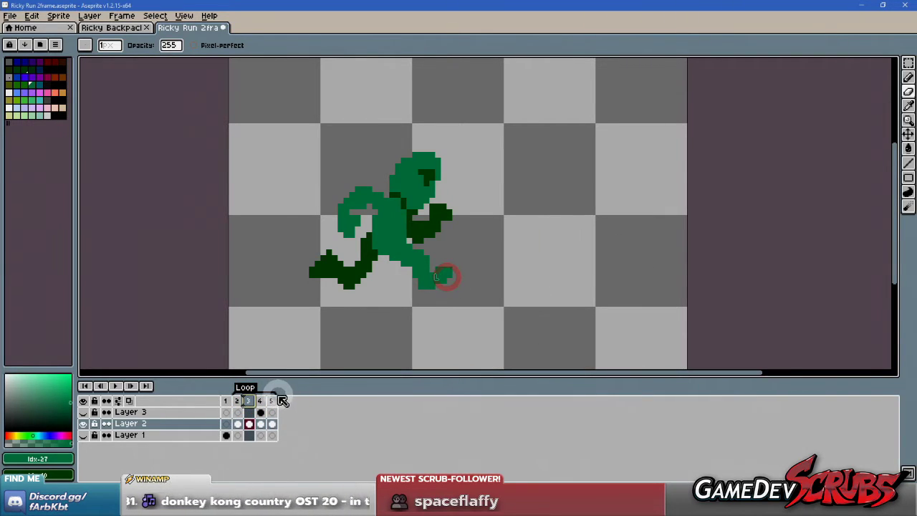
double_click(272, 401)
text(1)
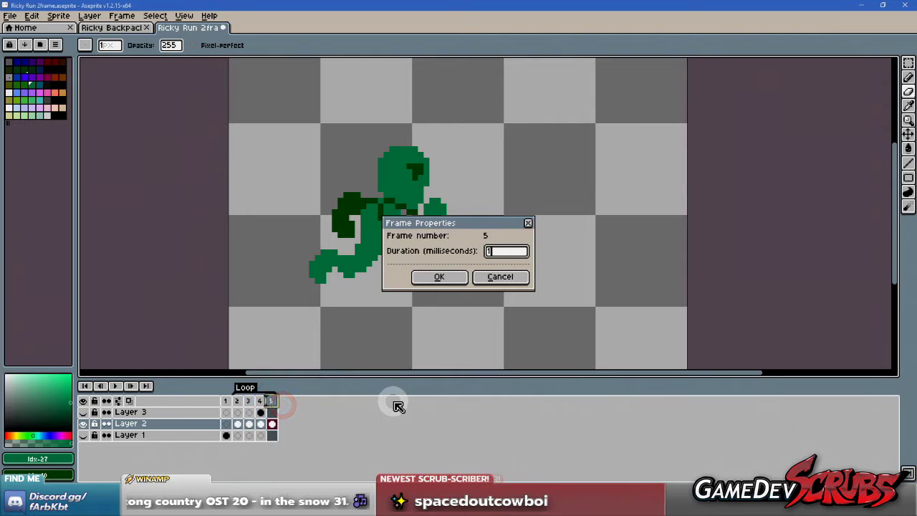
text(00)
click(439, 277)
- Replay the run loop at a smaller and a larger zoom to check the 100-millisecond timing of frames 3 and 5
click(116, 386)
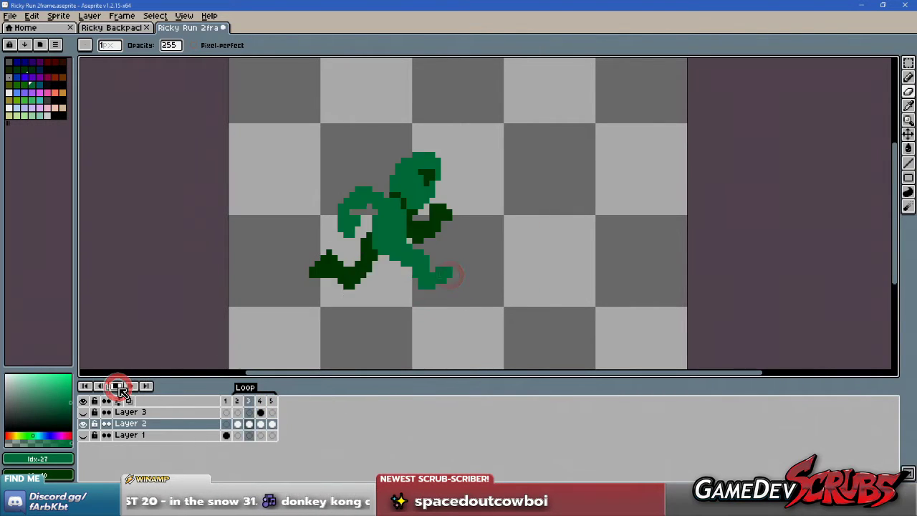
scroll(544, 301, down, 1)
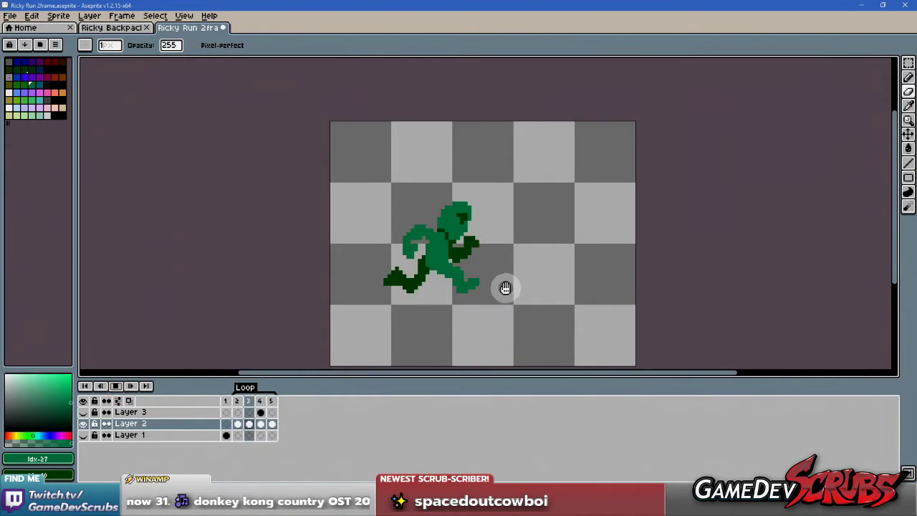
drag(505, 287, 445, 283)
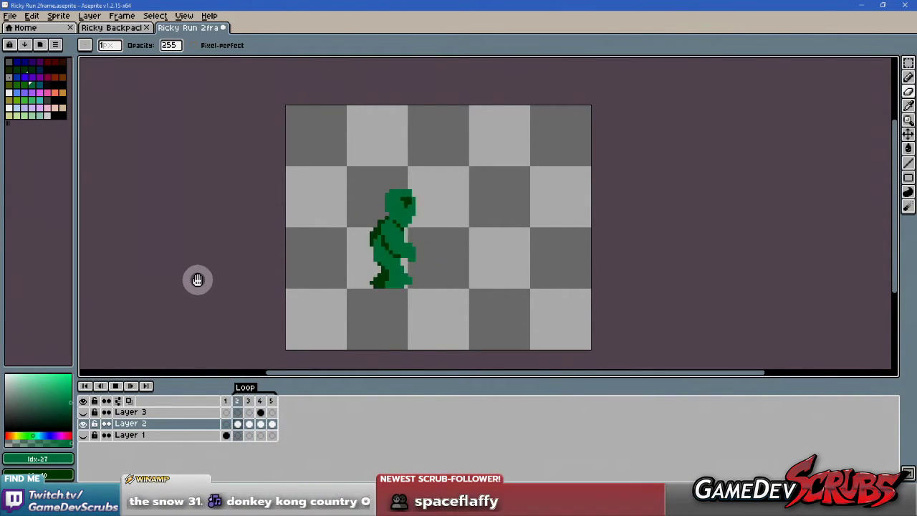
scroll(203, 281, up, 1)
drag(203, 280, 176, 268)
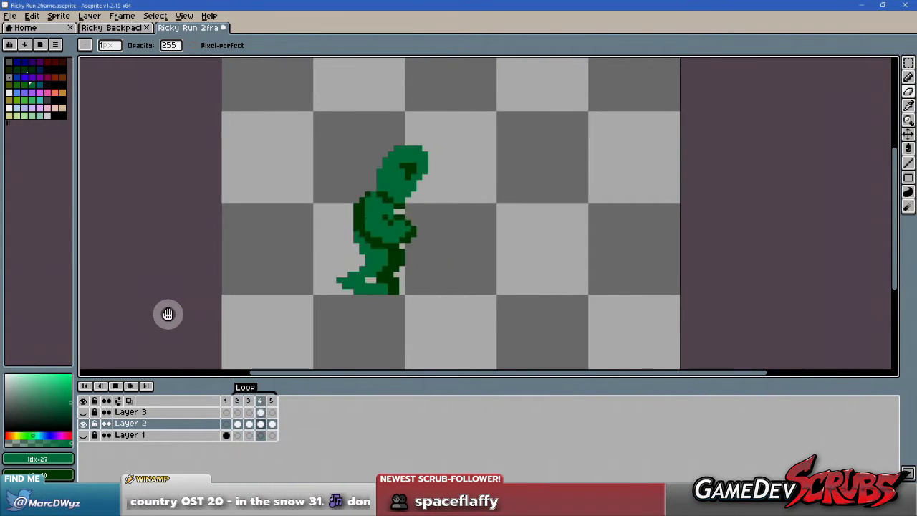
click(118, 386)
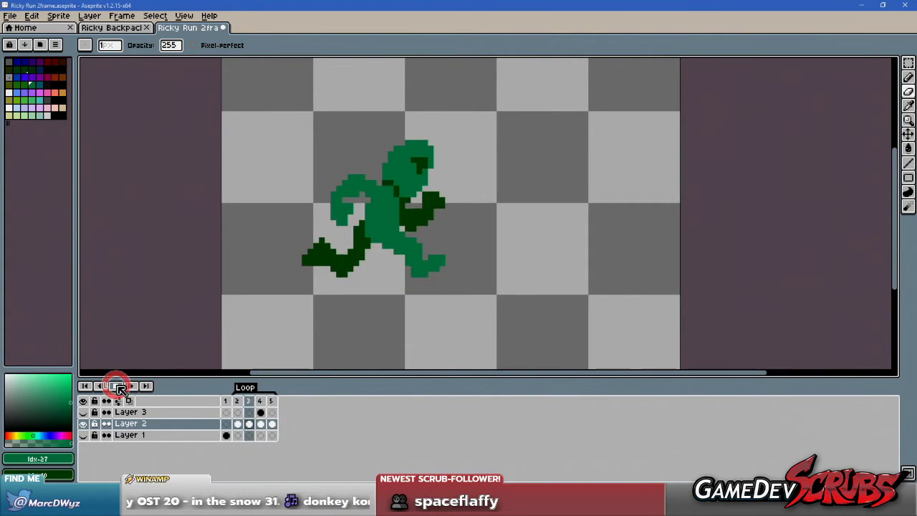
- Adjust the duration of frame 2 and set the duration of frame 4 to 80 milliseconds
click(237, 401)
double_click(237, 401)
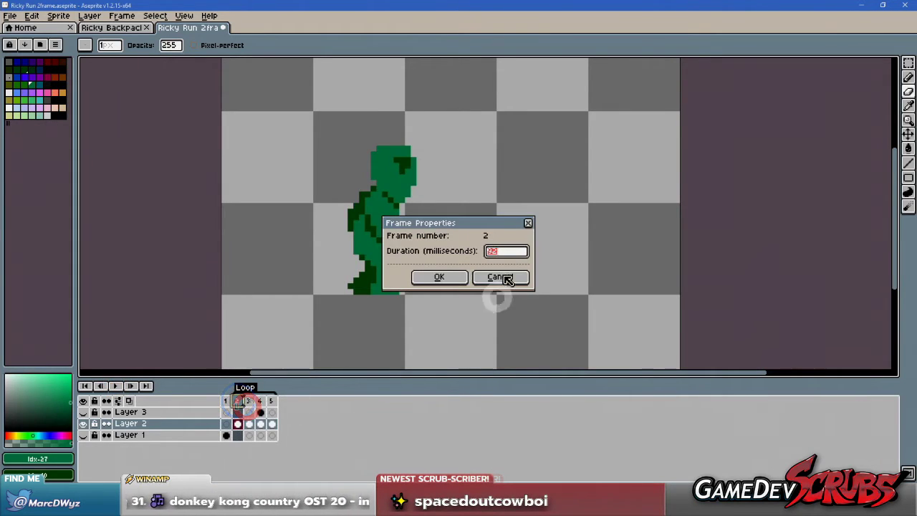
click(462, 280)
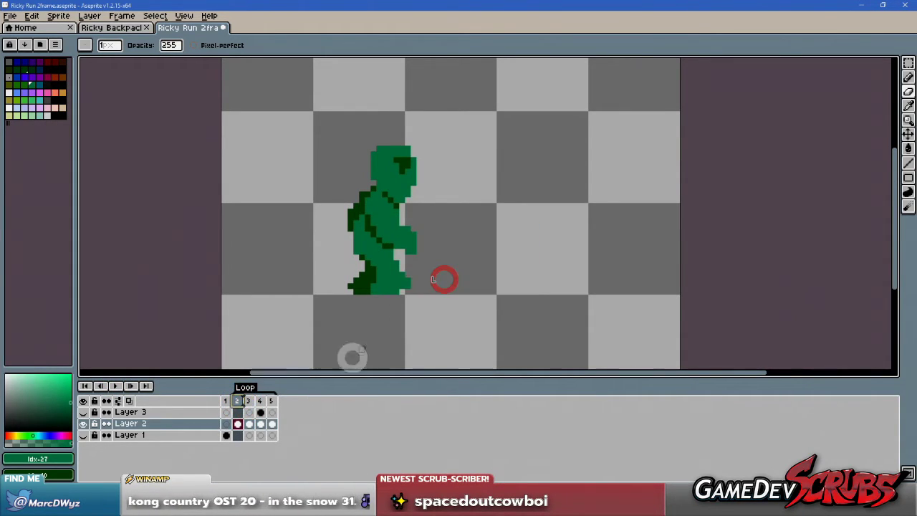
double_click(261, 402)
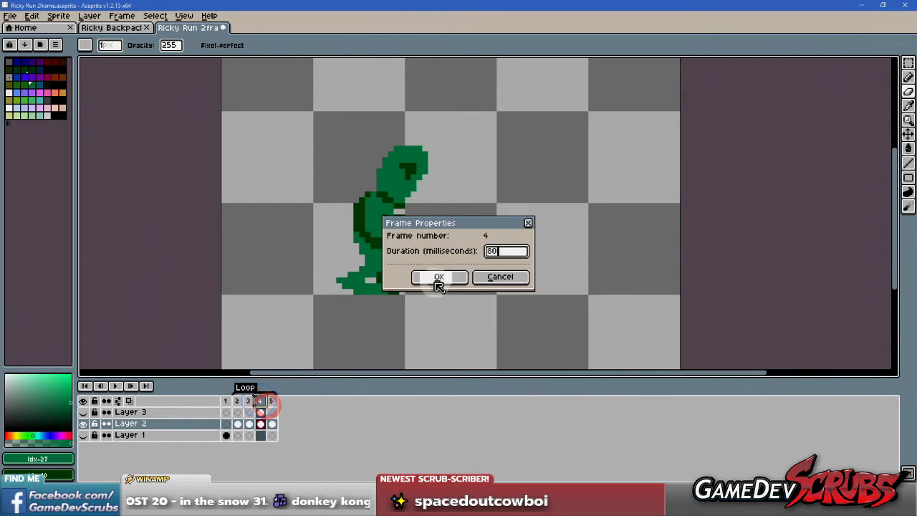
click(438, 279)
- Replay the run loop zoomed out and closer in to judge the new durations of frames 2 and 4
click(114, 386)
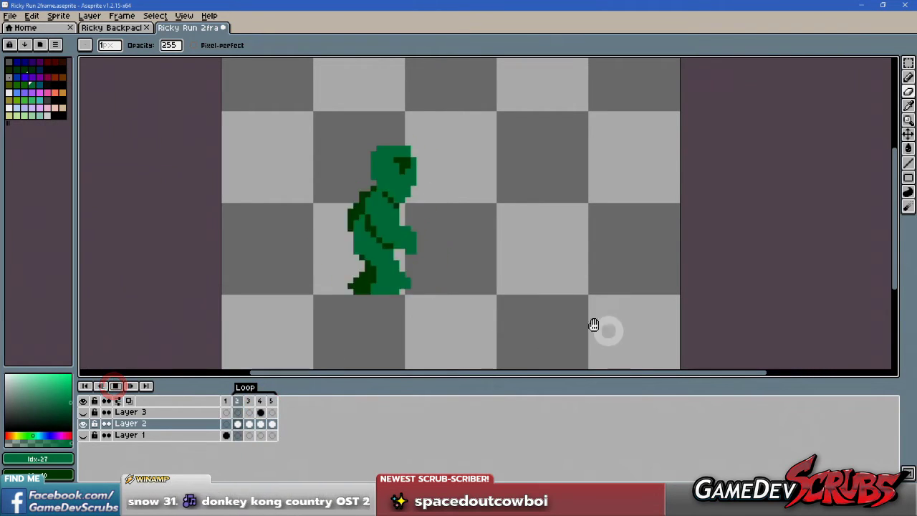
scroll(547, 299, down, 1)
drag(547, 271, 512, 272)
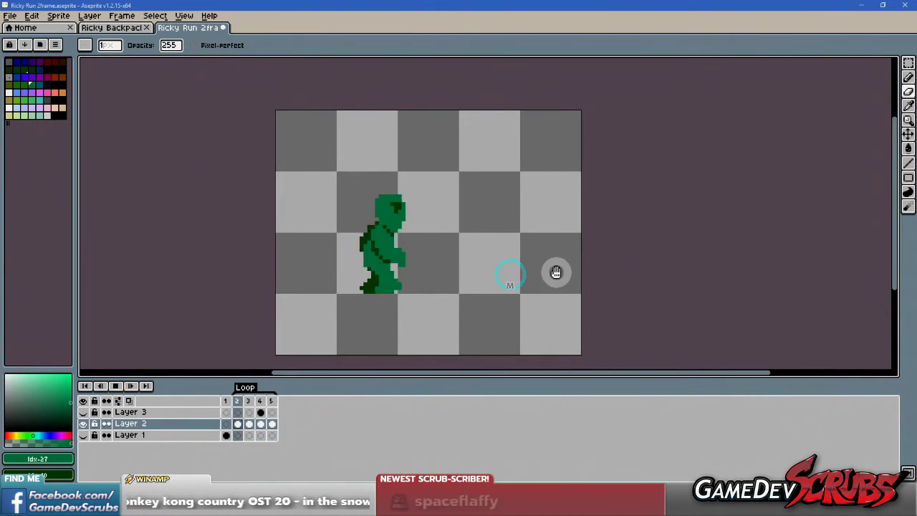
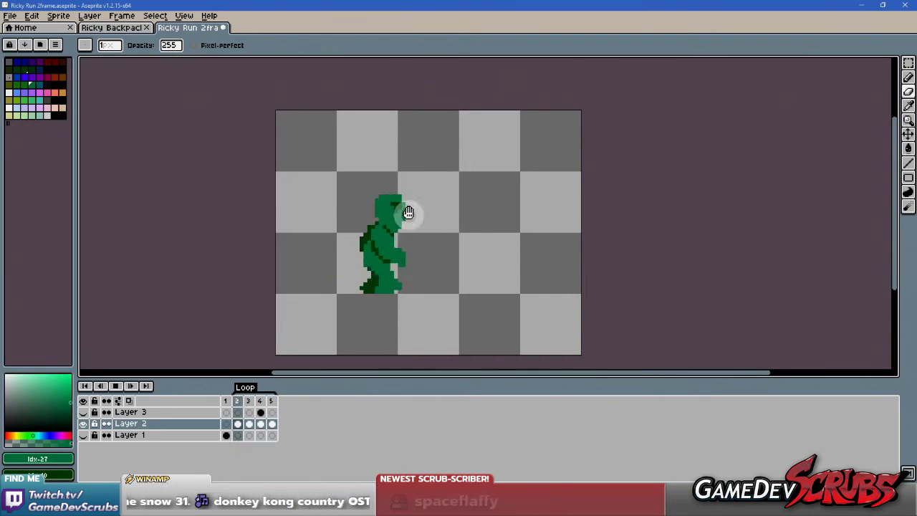
scroll(408, 212, up, 1)
click(115, 385)
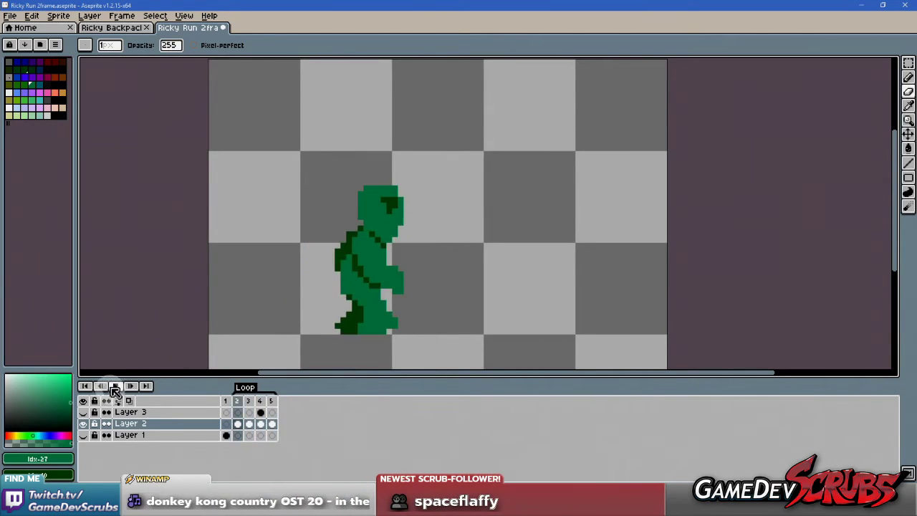
- Mark a single bright-green pixel (palette index 43) above the character's head in frame 2 on Layer 2
click(236, 400)
drag(401, 231, 387, 262)
scroll(374, 258, up, 1)
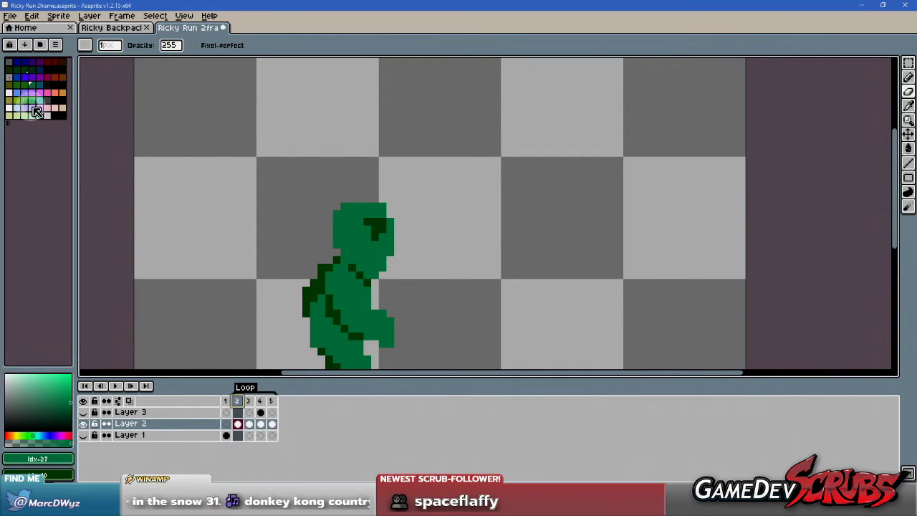
click(31, 101)
mouse_move(390, 227)
mouse_down()
mouse_move(375, 223)
mouse_move(406, 198)
mouse_up()
scroll(432, 245, down, 1)
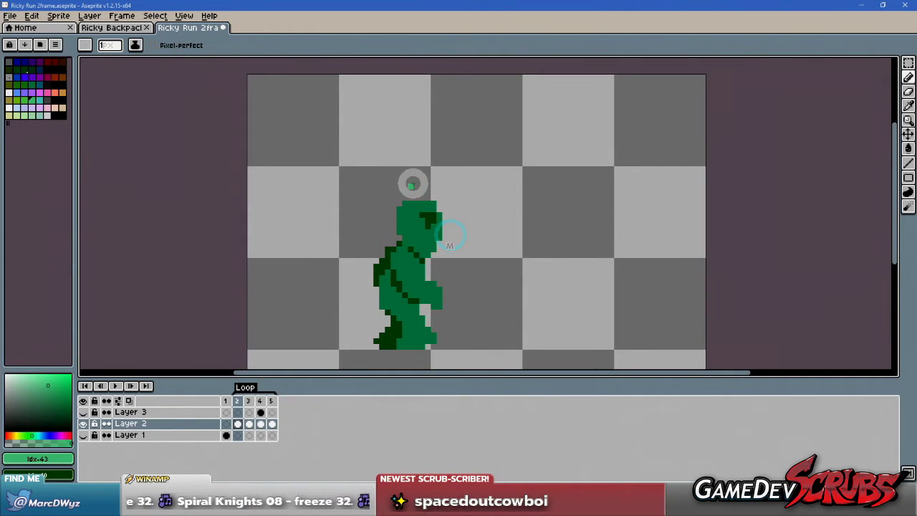
click(414, 183)
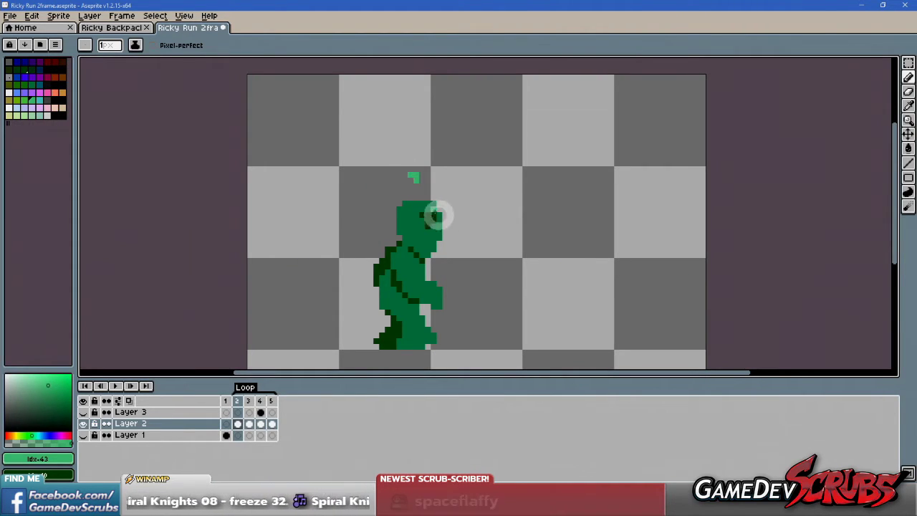
key(v)
key(b)
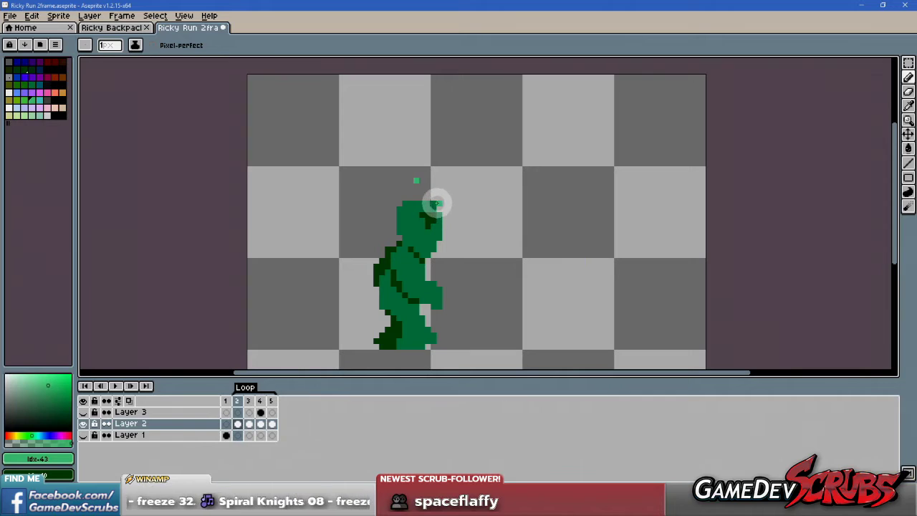
- Show frame 3, then check the Mario walking sprites in Paint Shop Pro as a reference and return to Aseprite
click(248, 400)
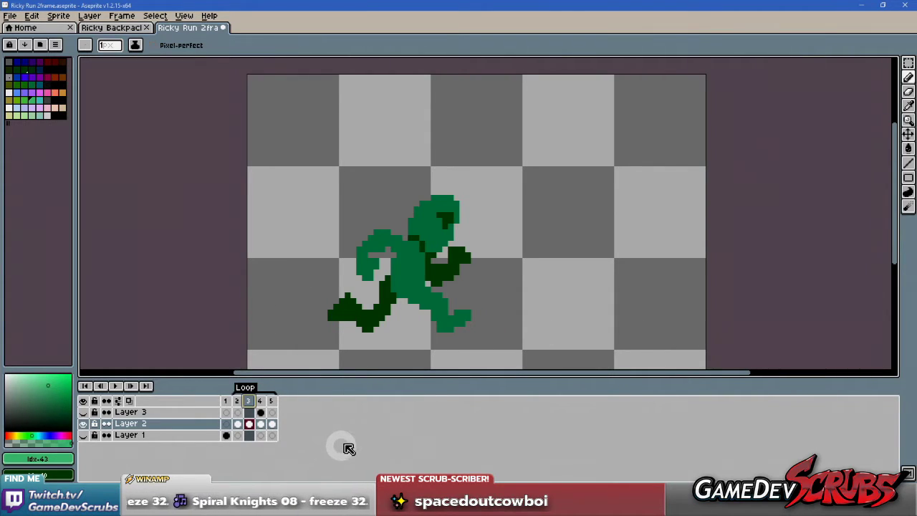
key(alt+Tab)
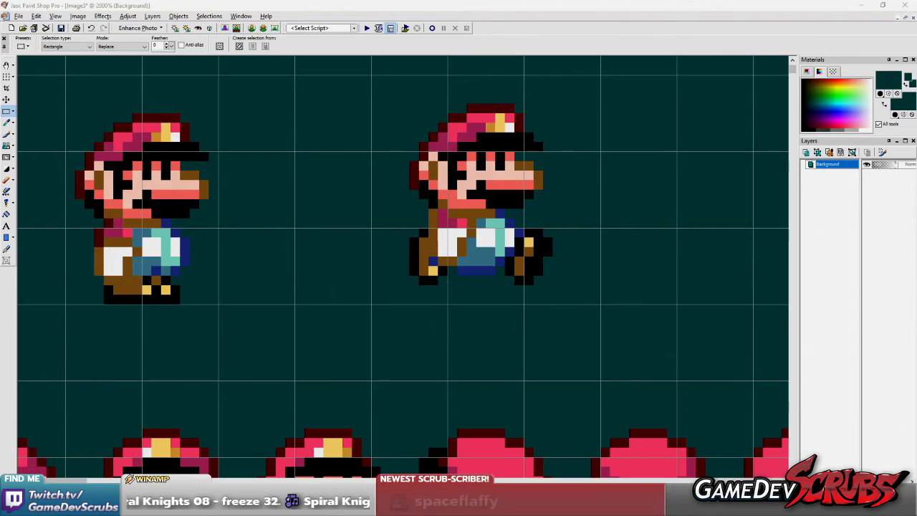
key(alt+Tab)
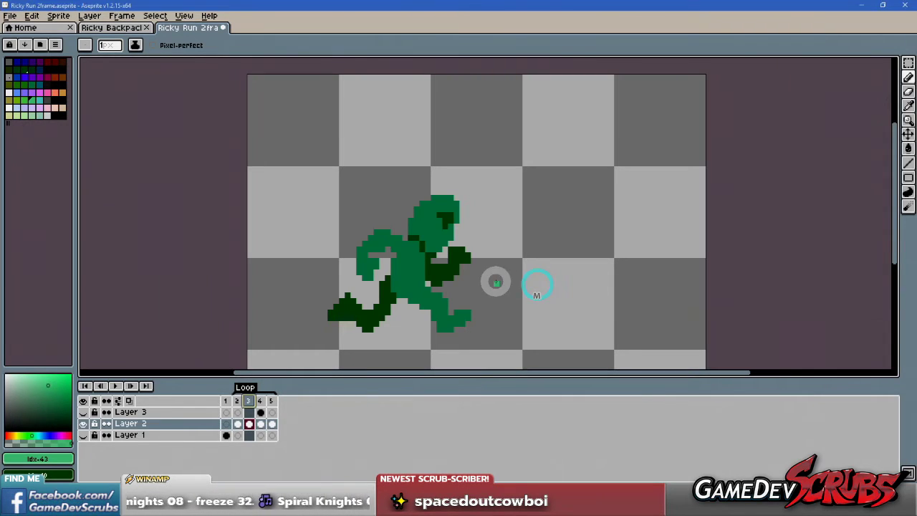
- Turn on onion skinning, draw a small bright-green corner mark above the head in frame 3, and compare it with frame 2
scroll(430, 254, up, 1)
drag(459, 246, 444, 261)
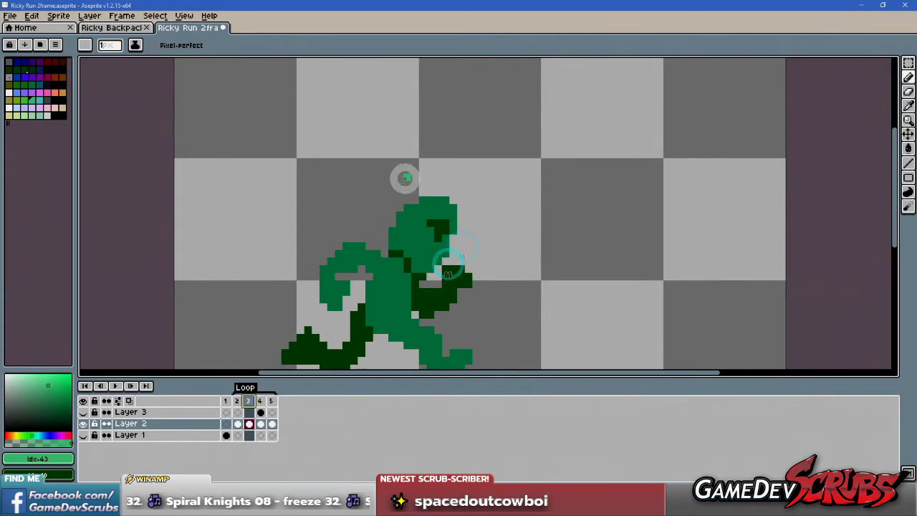
click(237, 400)
click(130, 402)
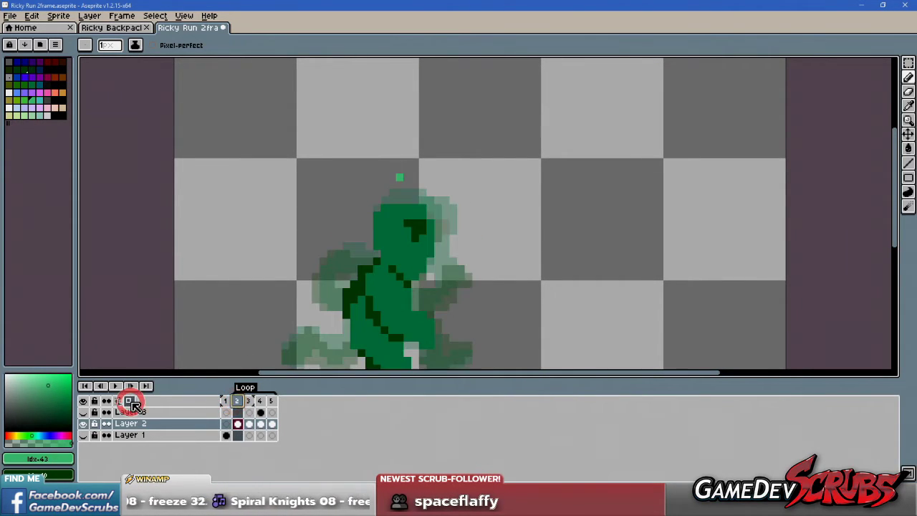
click(248, 400)
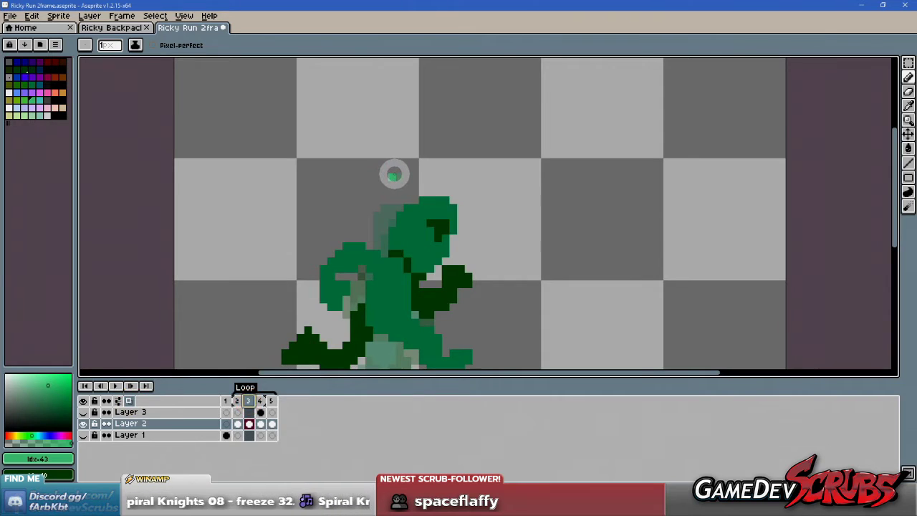
click(394, 174)
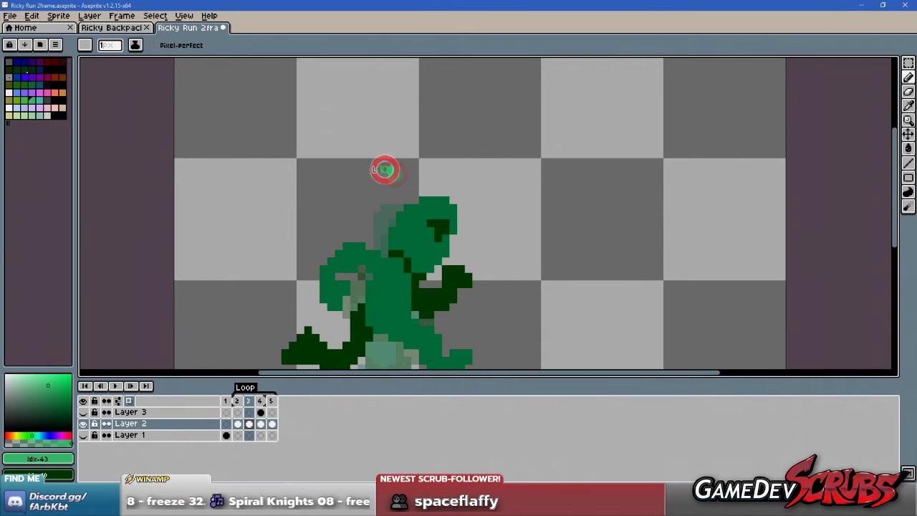
drag(440, 225, 392, 212)
click(238, 401)
click(249, 402)
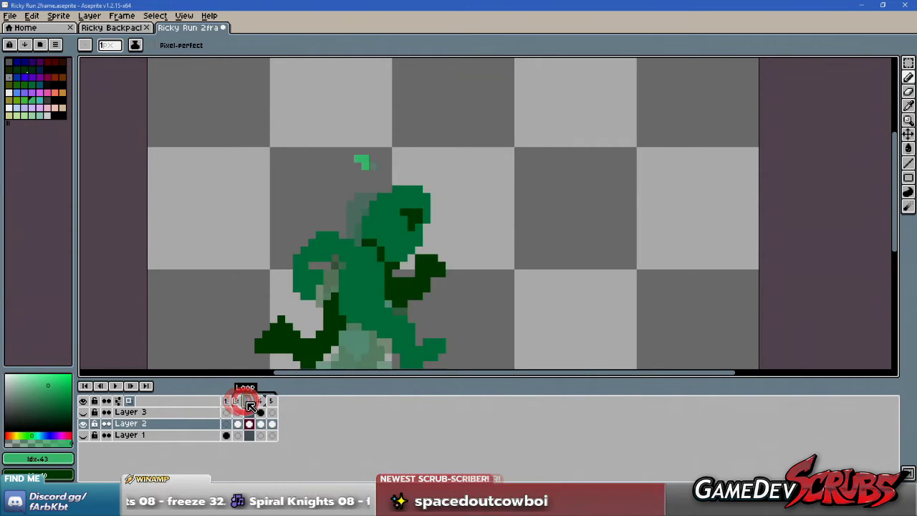
- Draw a small bright-green triangular mark above the head in frame 4 and two separate bright-green pixels above it in frame 5
click(260, 402)
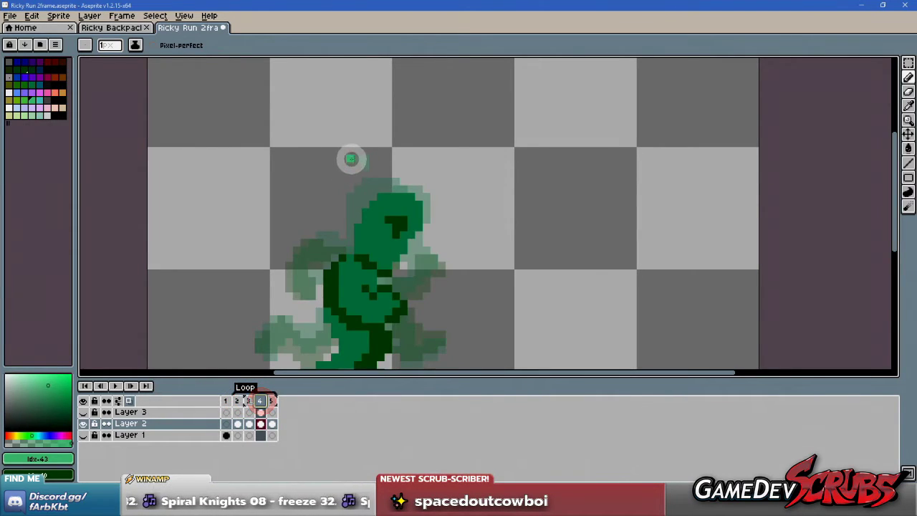
click(343, 156)
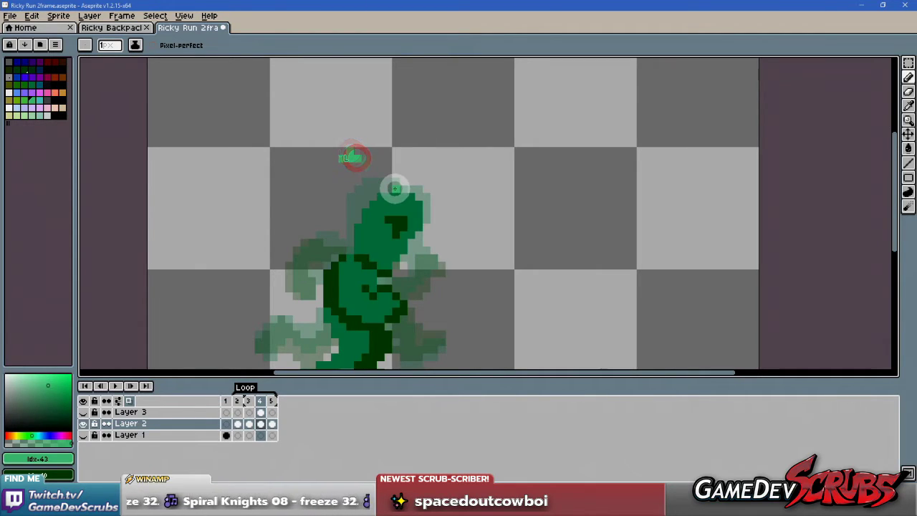
click(272, 400)
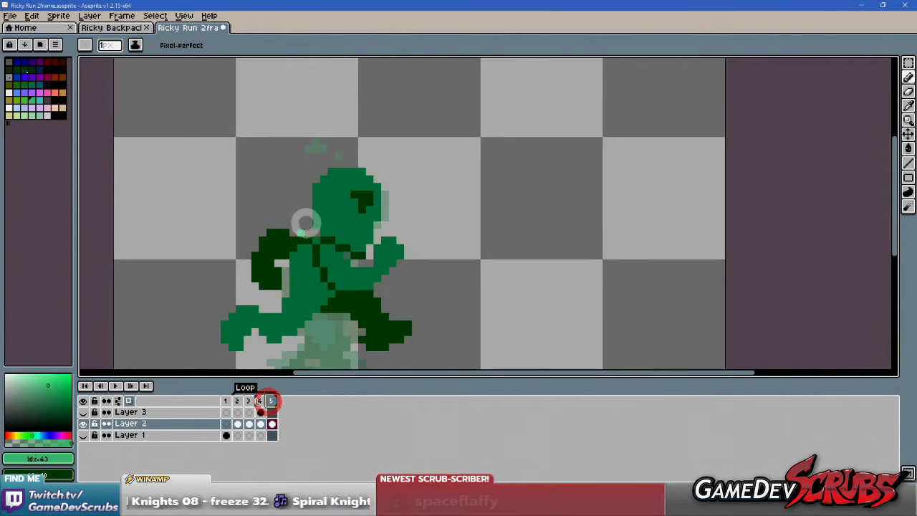
click(302, 147)
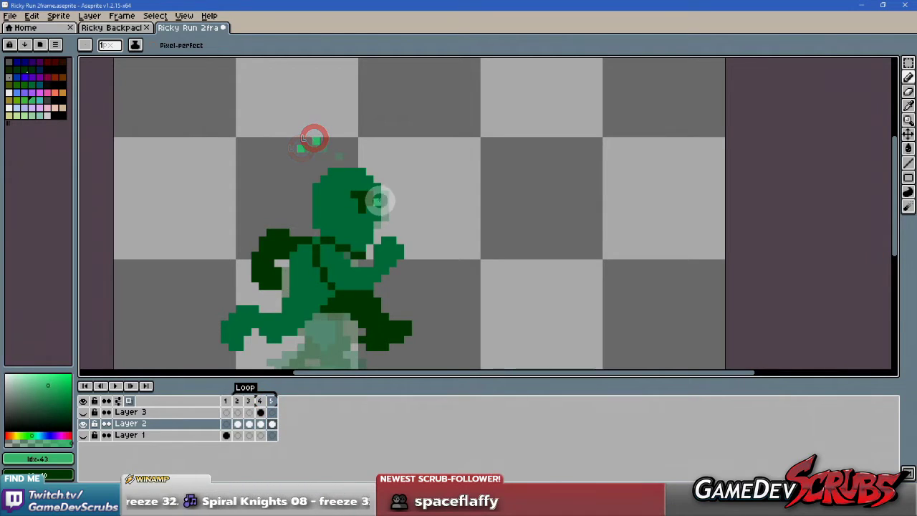
- Replay the run loop to examine how the bright-green marks above the head move from frame to frame
scroll(378, 201, down, 1)
click(115, 385)
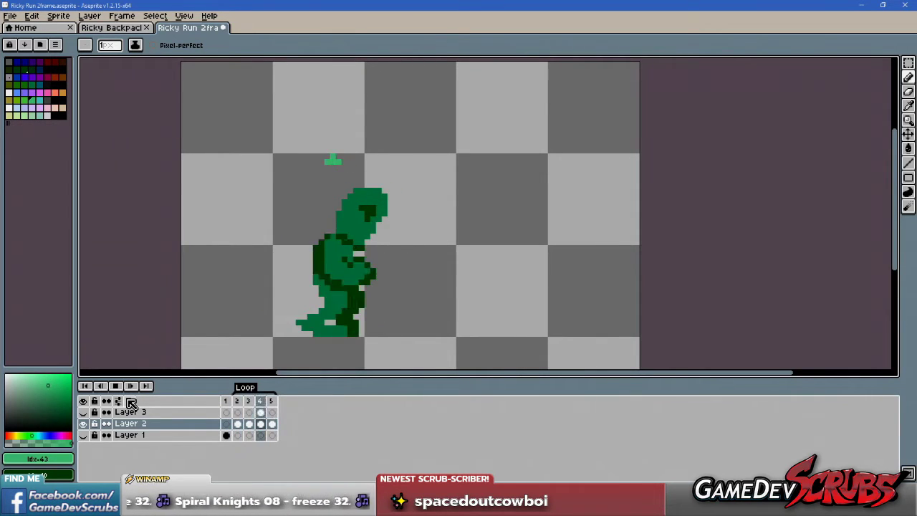
drag(455, 184, 408, 194)
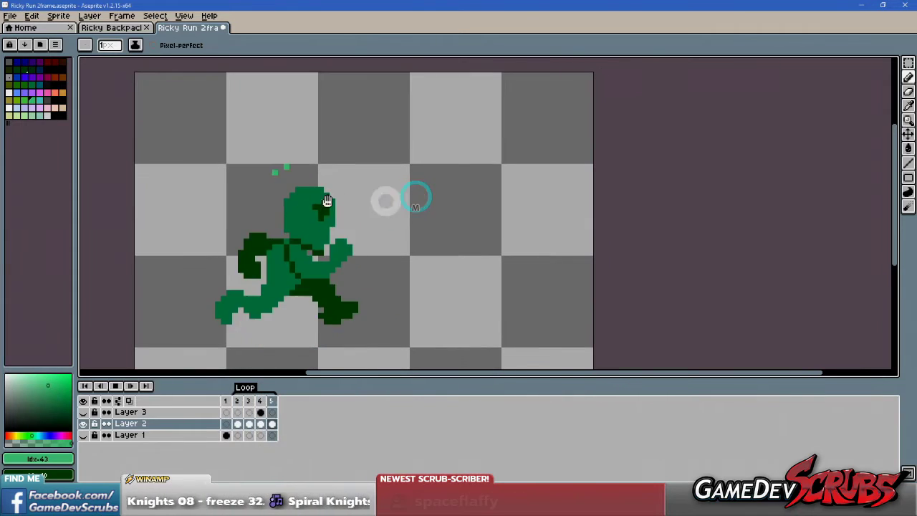
scroll(325, 206, up, 1)
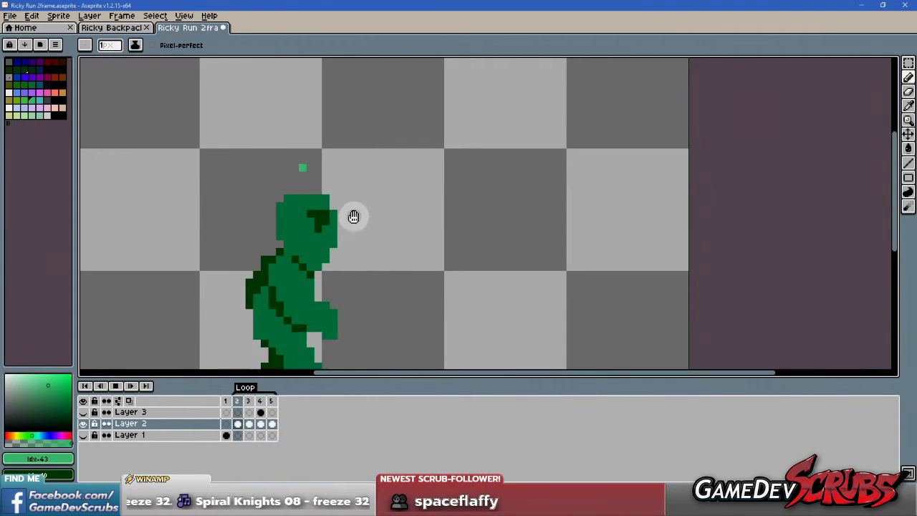
- Watch the head and its bright-green marks through several cycles of the running loop, and stop the playback
drag(352, 217, 440, 194)
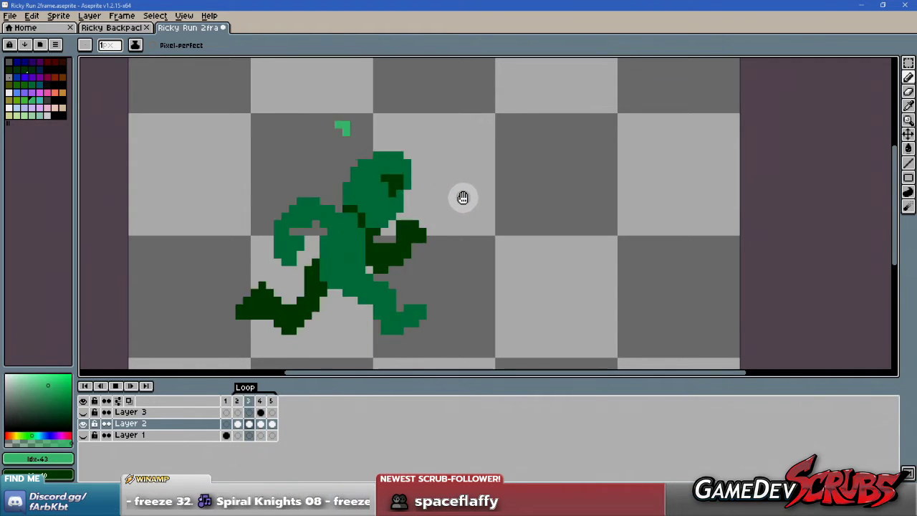
scroll(449, 200, down, 1)
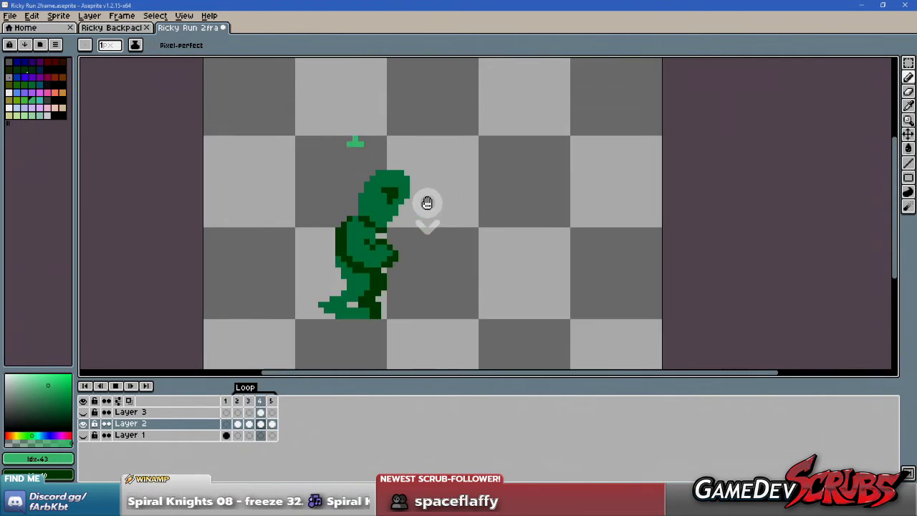
drag(420, 197, 448, 219)
scroll(433, 210, up, 1)
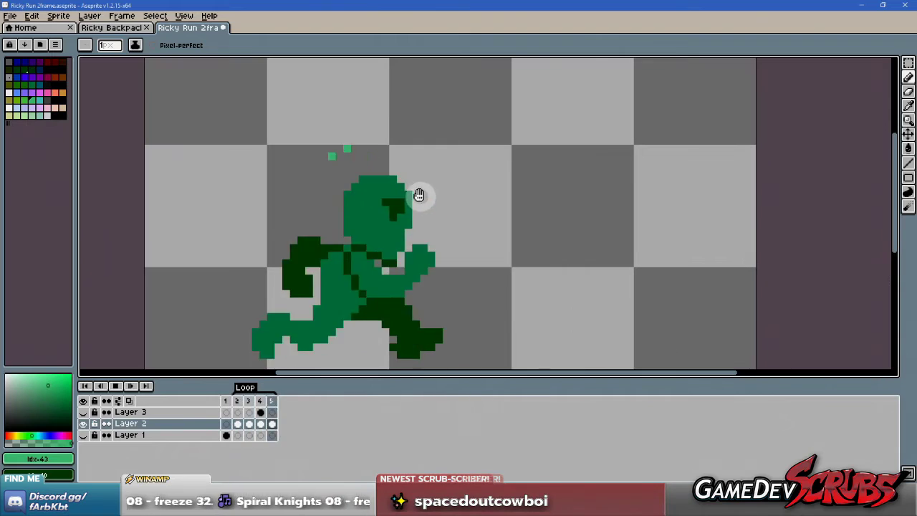
scroll(420, 194, up, 1)
scroll(409, 191, down, 2)
drag(396, 209, 395, 232)
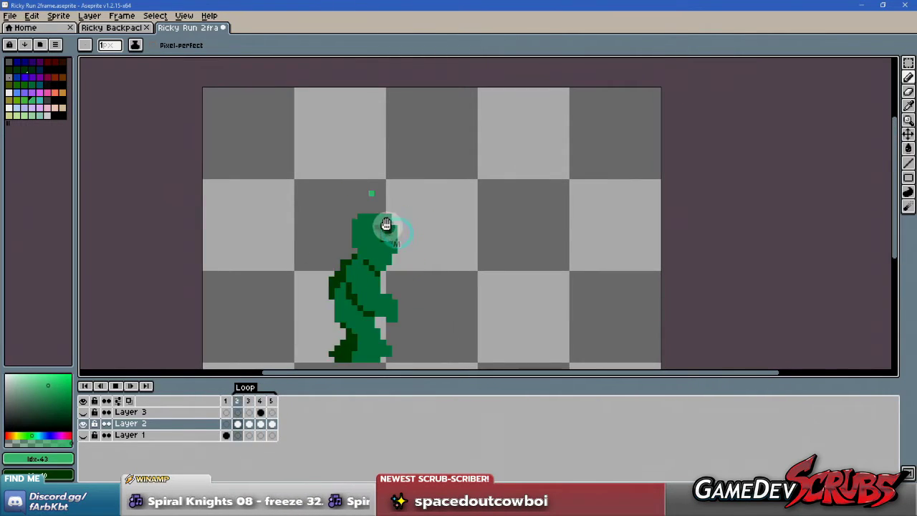
scroll(386, 225, up, 1)
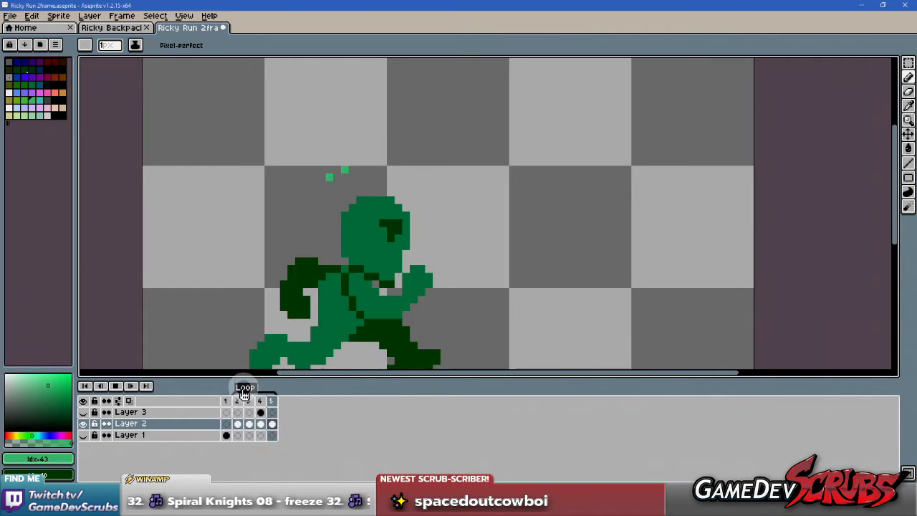
click(115, 385)
- Try a diagonal pair of bright-green pixels above the head in frame 2 and a scattered cluster in frame 3, comparing both frames
click(238, 401)
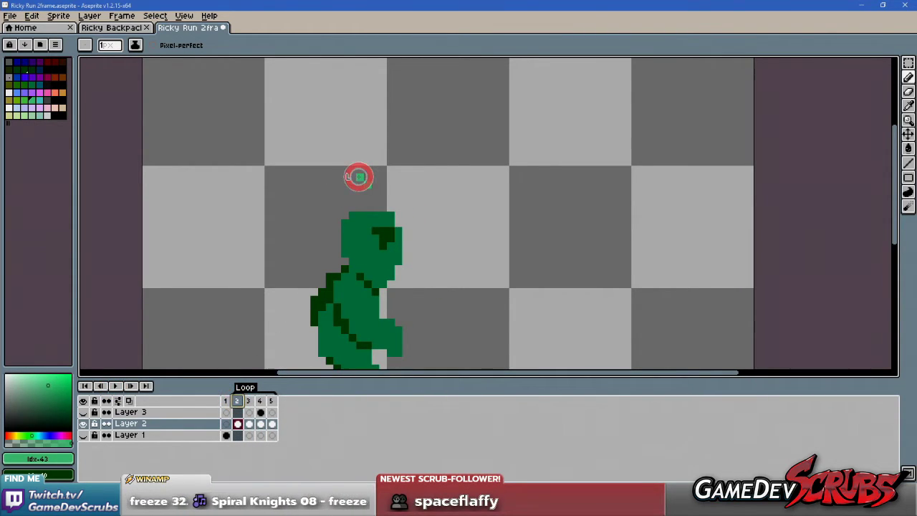
click(250, 400)
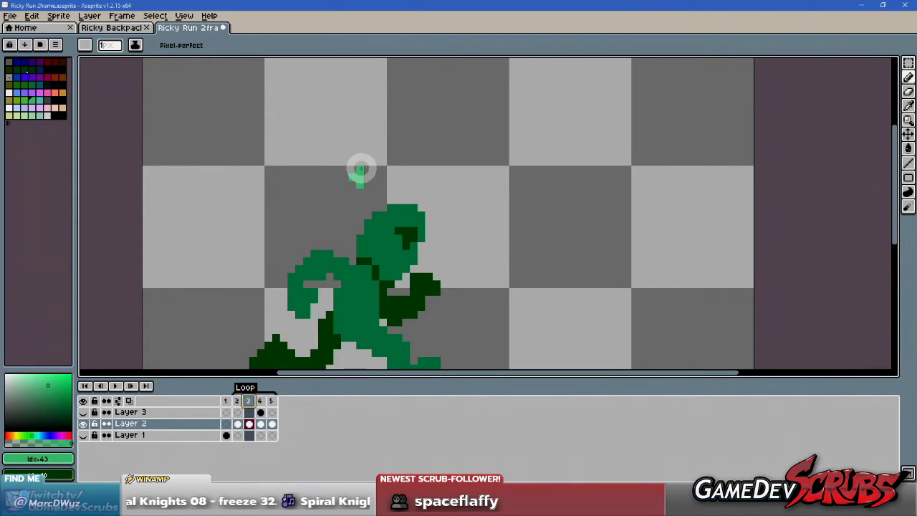
click(361, 168)
drag(362, 169, 373, 177)
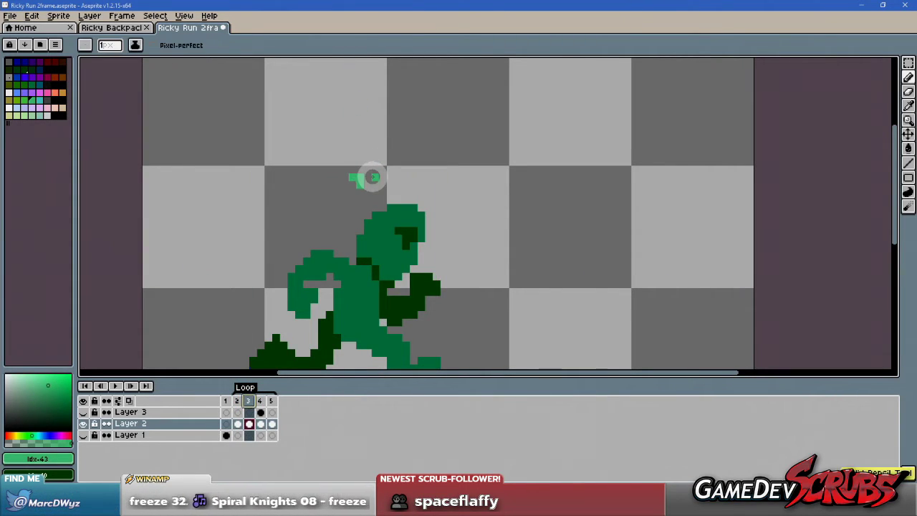
click(369, 175)
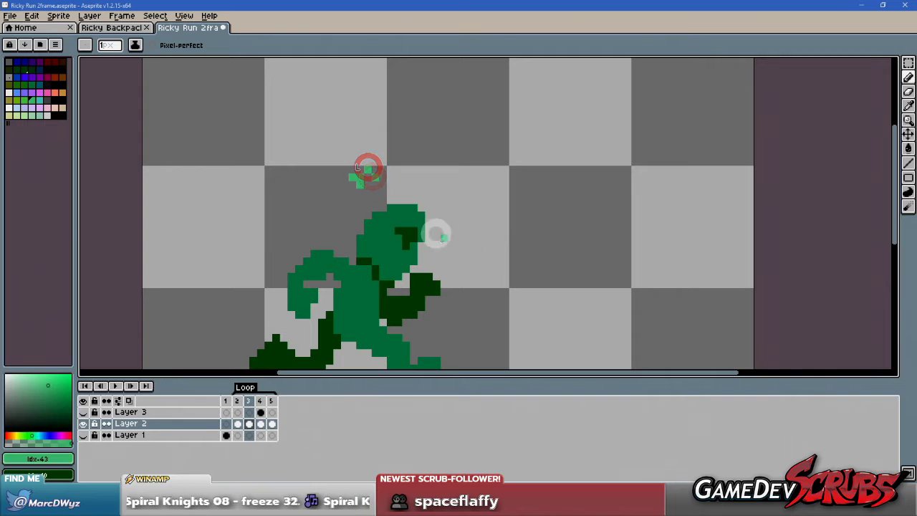
click(361, 158)
click(343, 170)
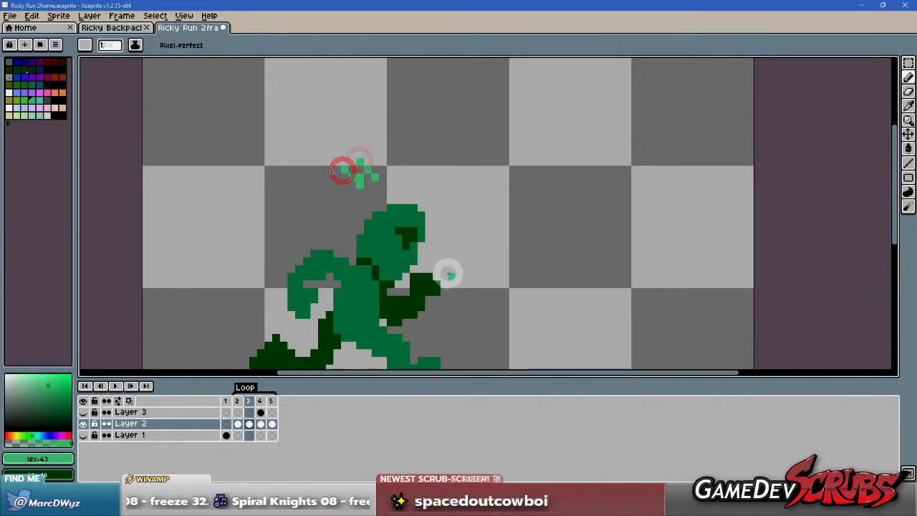
click(238, 401)
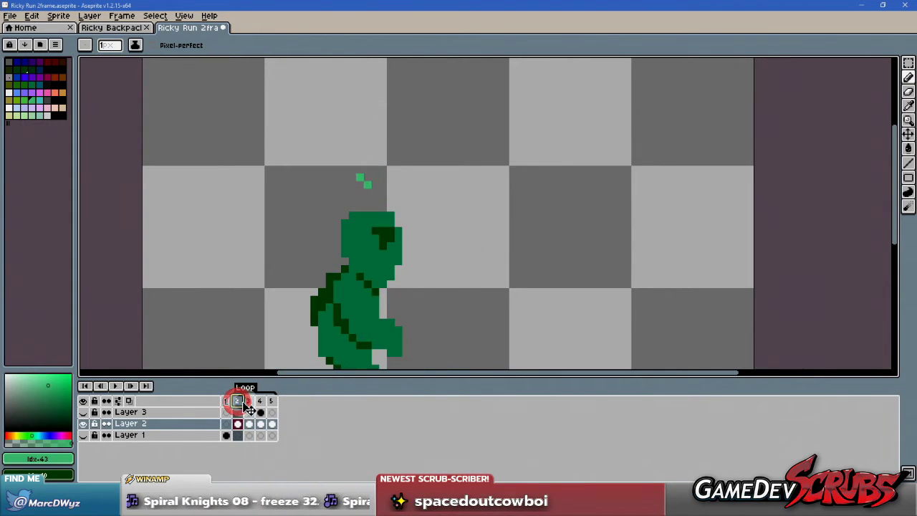
click(249, 401)
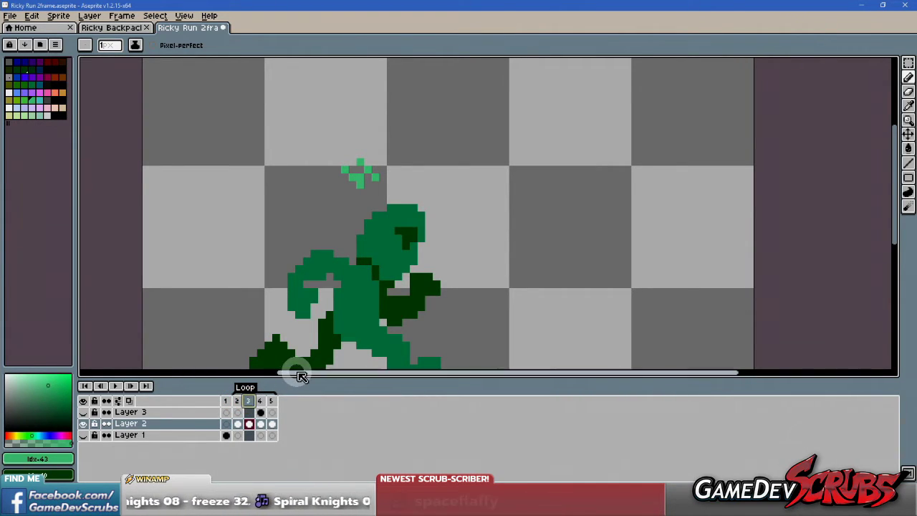
- Undo the recent bright-green head marks back to a single pixel each in frames 2 and 3
key(comma)
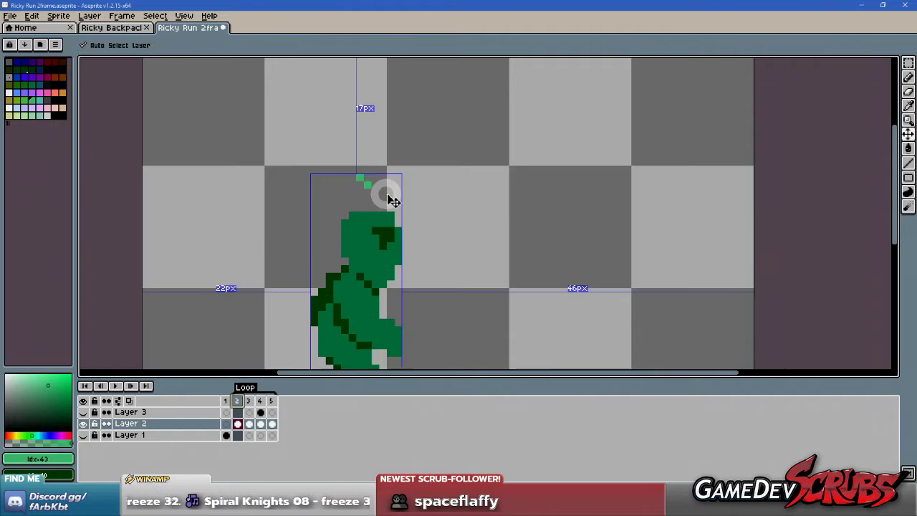
key(period)
key(period)
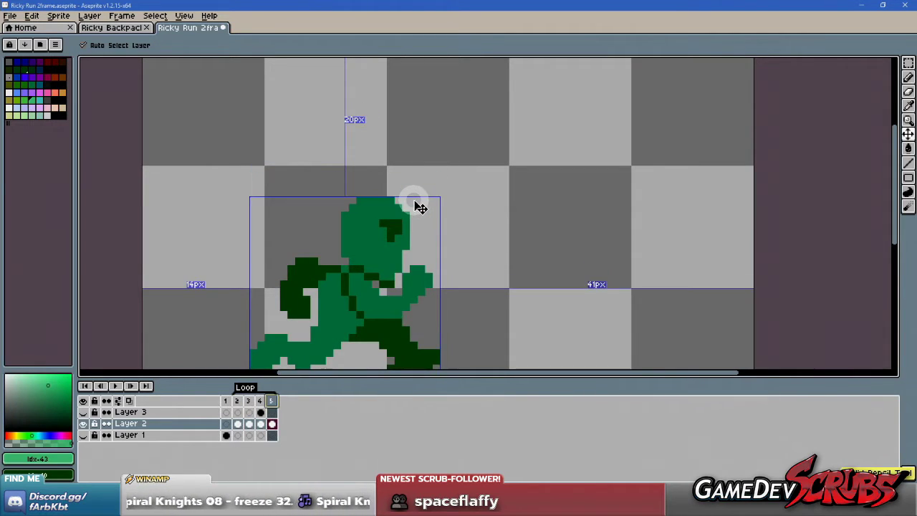
key(period)
key(period)
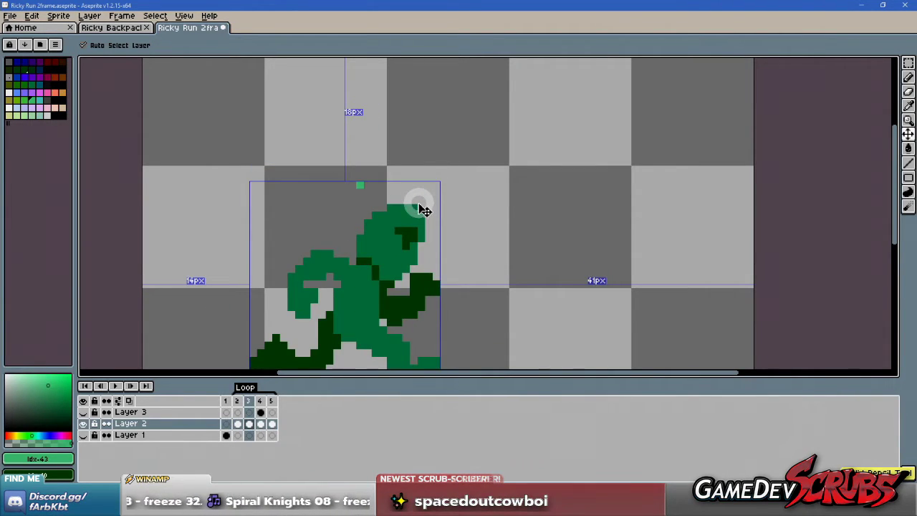
key(b)
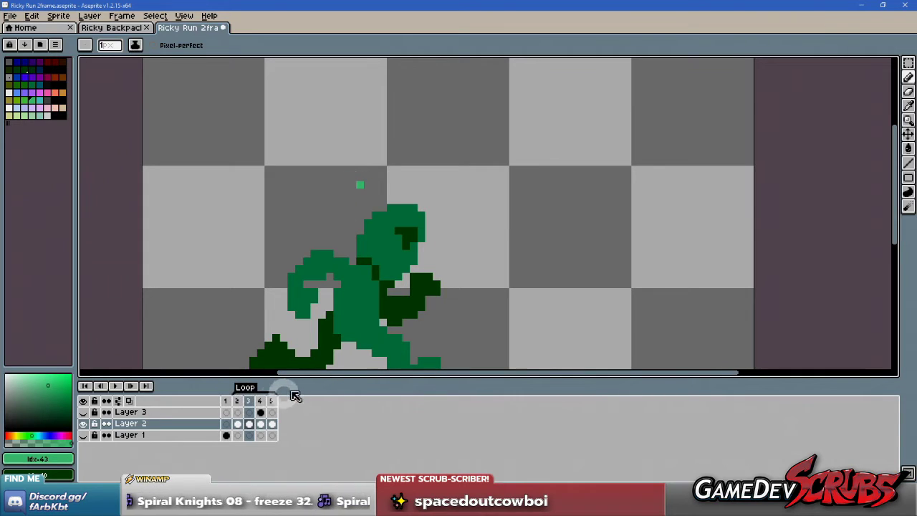
- Turn on onion skinning and try a short horizontal bright-green bar above the head in frame 2, undoing it again
click(237, 400)
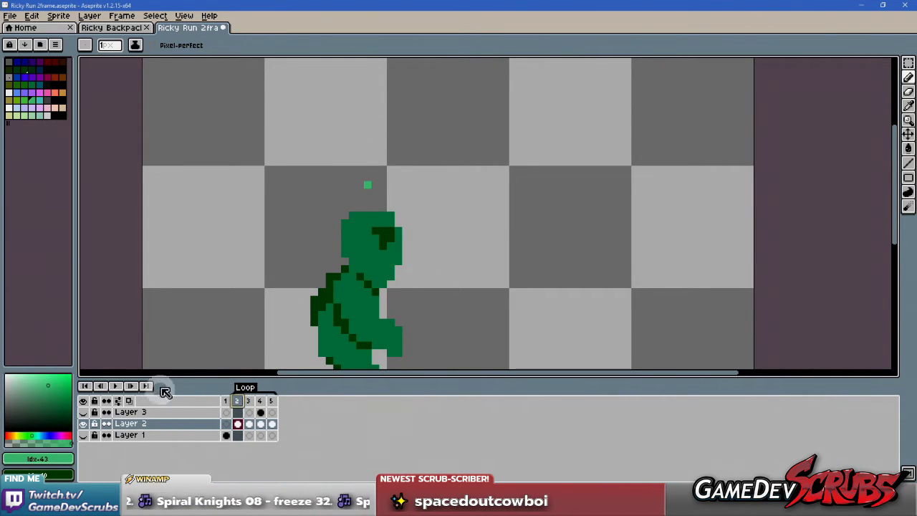
click(130, 401)
click(242, 401)
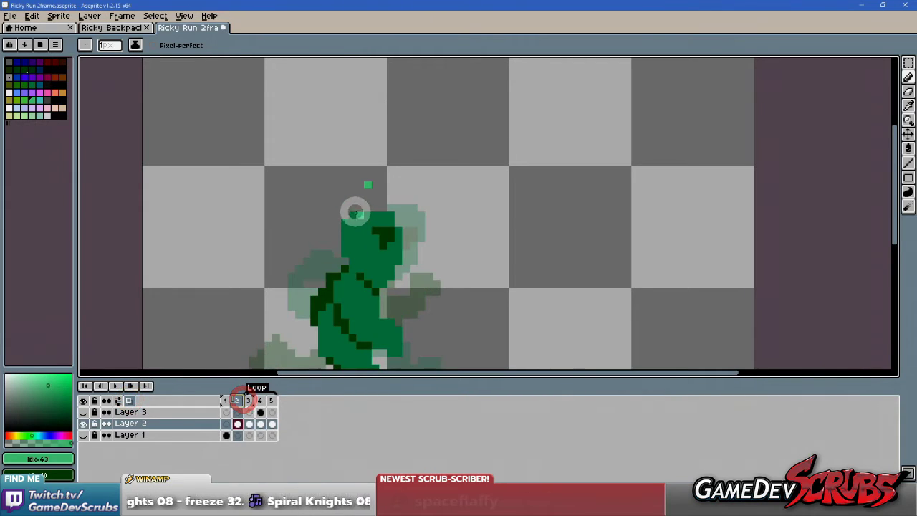
click(352, 184)
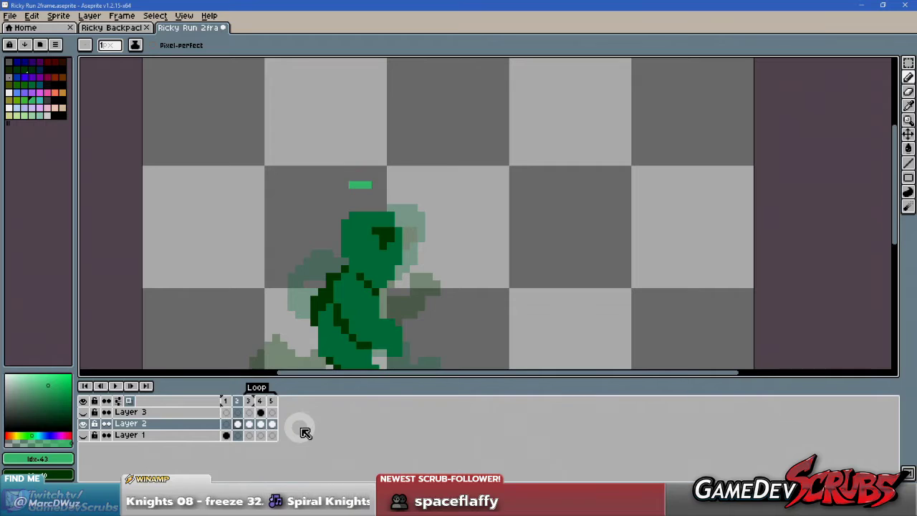
key(Left)
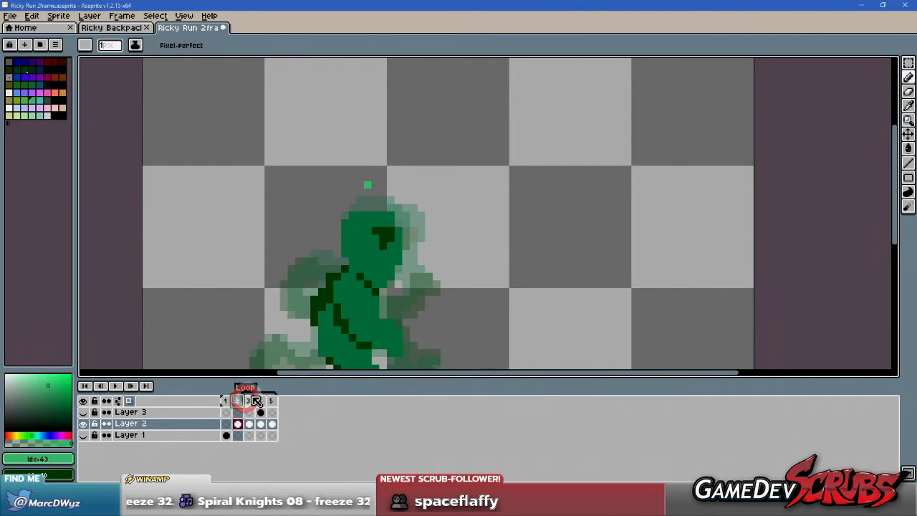
- Draw a short horizontal bright-green mark above the head in frame 3 and two diagonal pixels above it in frame 4
click(249, 402)
click(383, 178)
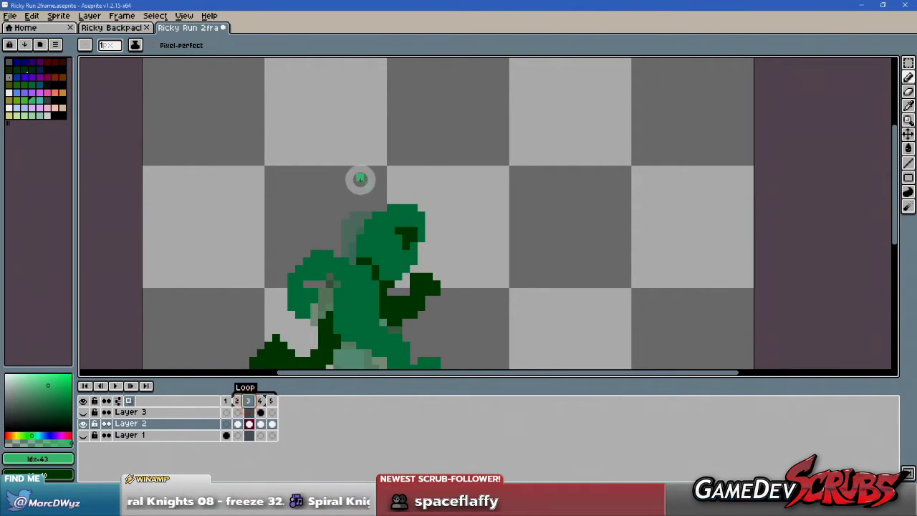
click(351, 184)
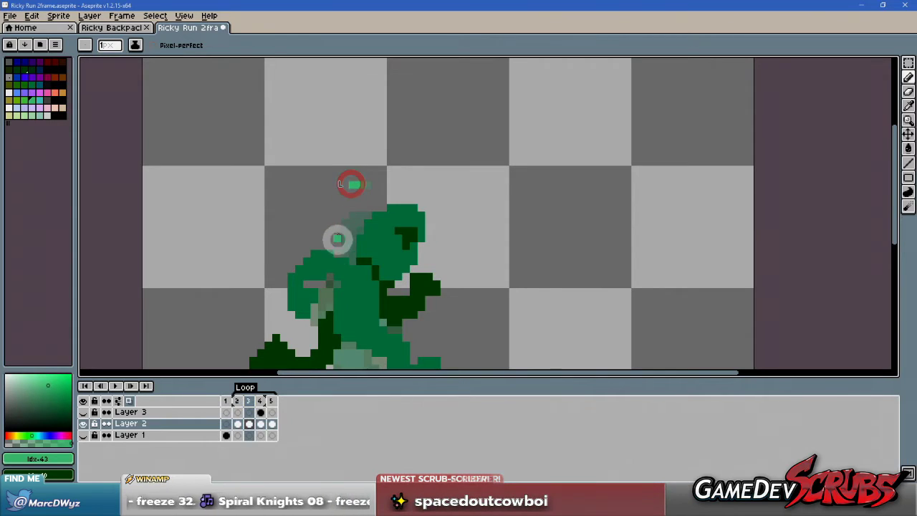
click(261, 400)
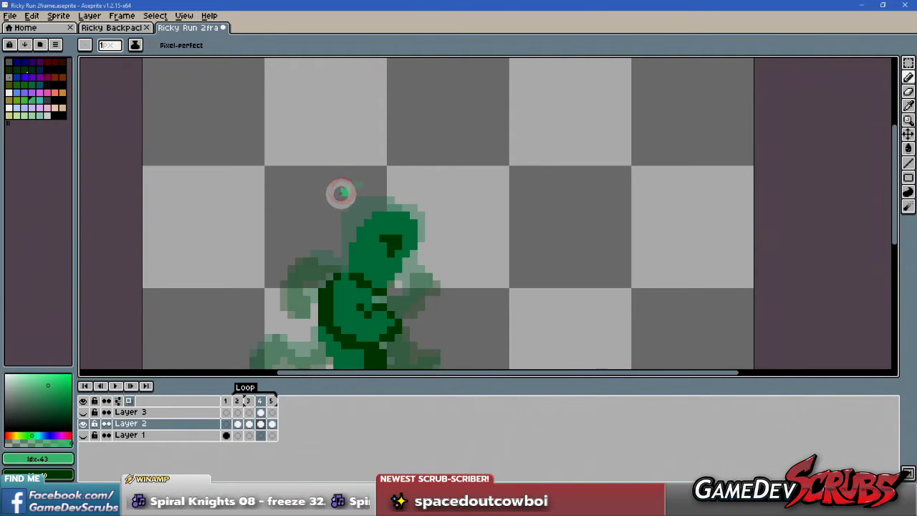
click(338, 199)
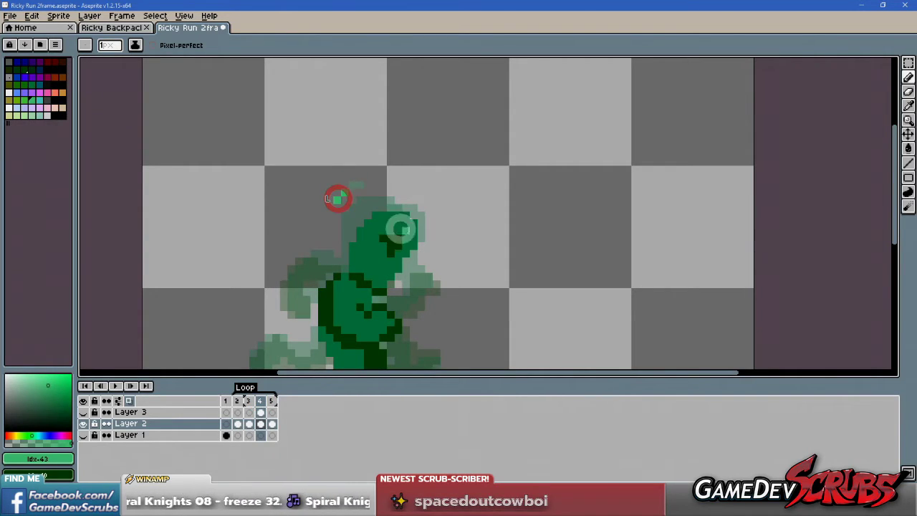
- Replay the run loop briefly and inspect the head marks in frames 3 and 4
click(116, 387)
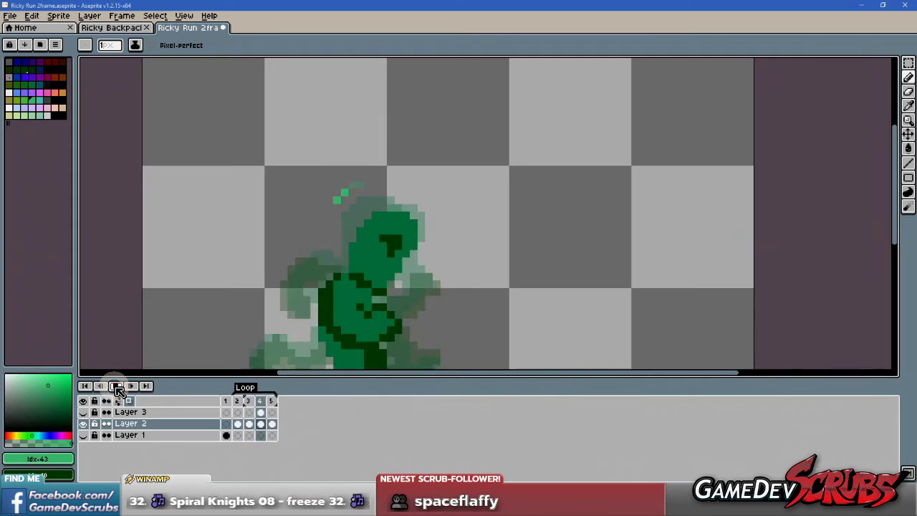
click(116, 386)
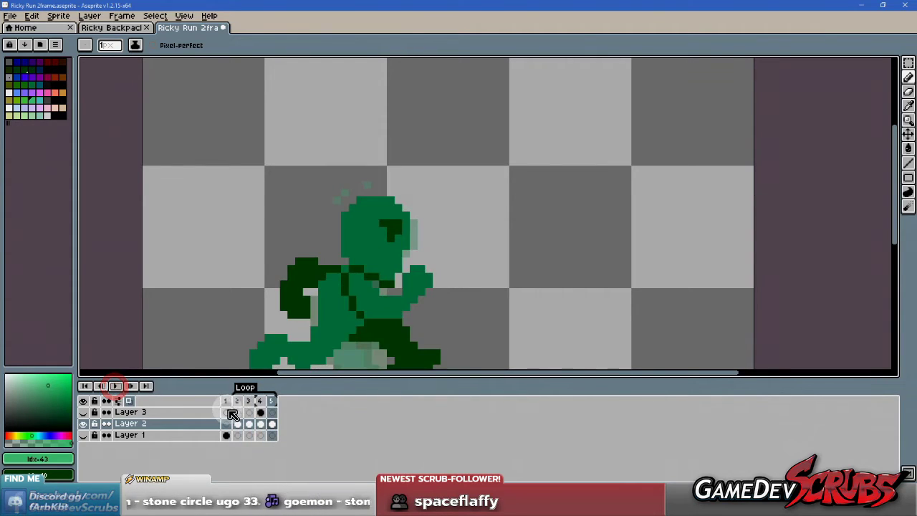
click(248, 400)
click(260, 400)
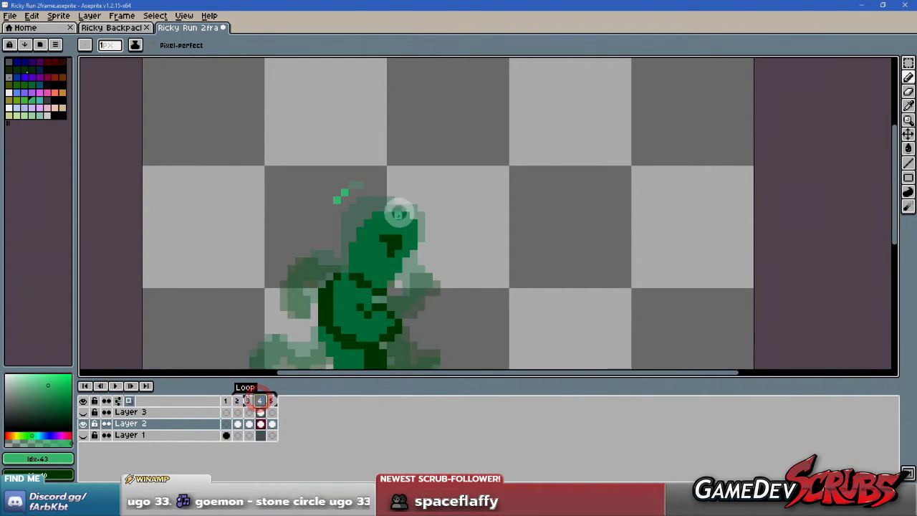
- Undo the diagonal mark in frame 4 and clear the remaining bright-green pixels above the head in frames 2 and 3
key(ctrl+z)
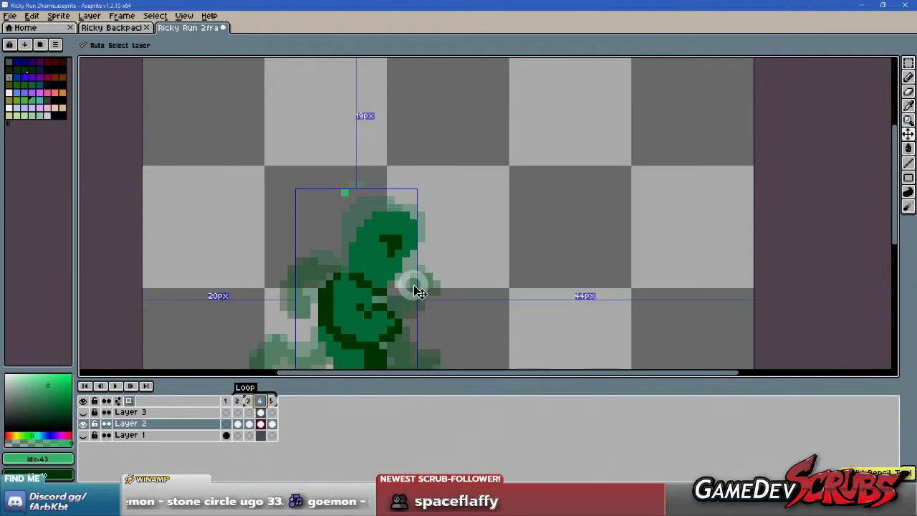
click(249, 400)
click(236, 400)
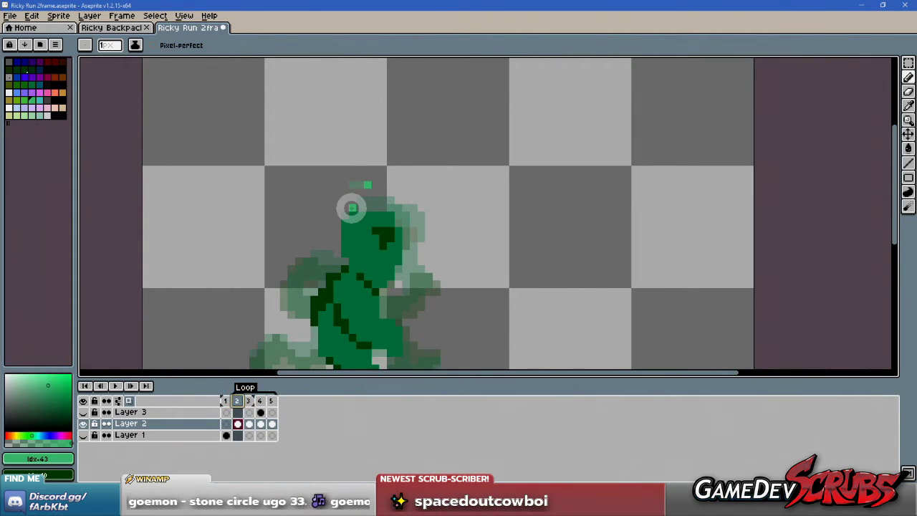
click(368, 184)
click(248, 401)
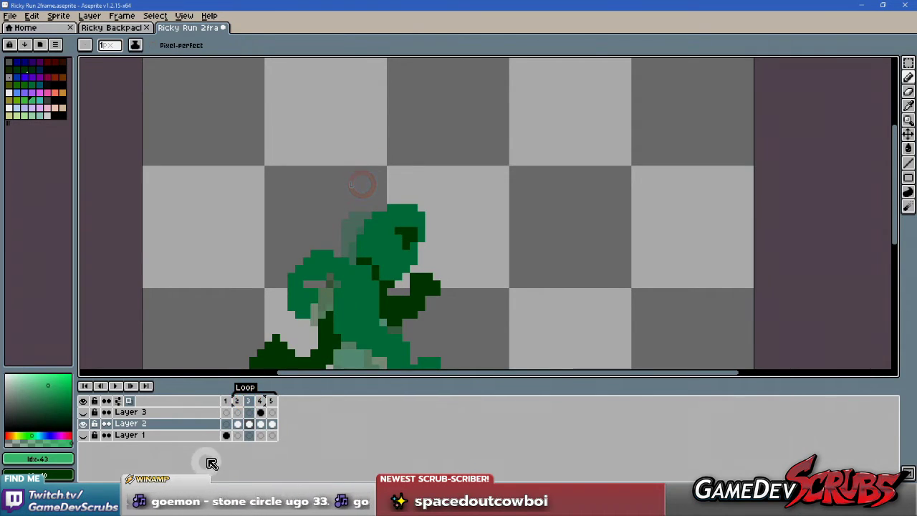
- Place a bright-green pixel at the back upper corner of frame 2's head and a short horizontal mark behind the head in frame 3
click(236, 400)
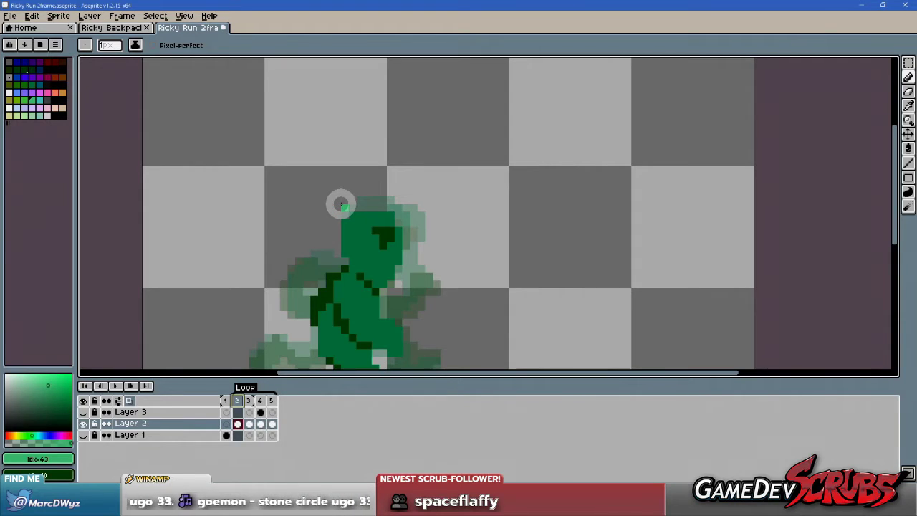
click(248, 401)
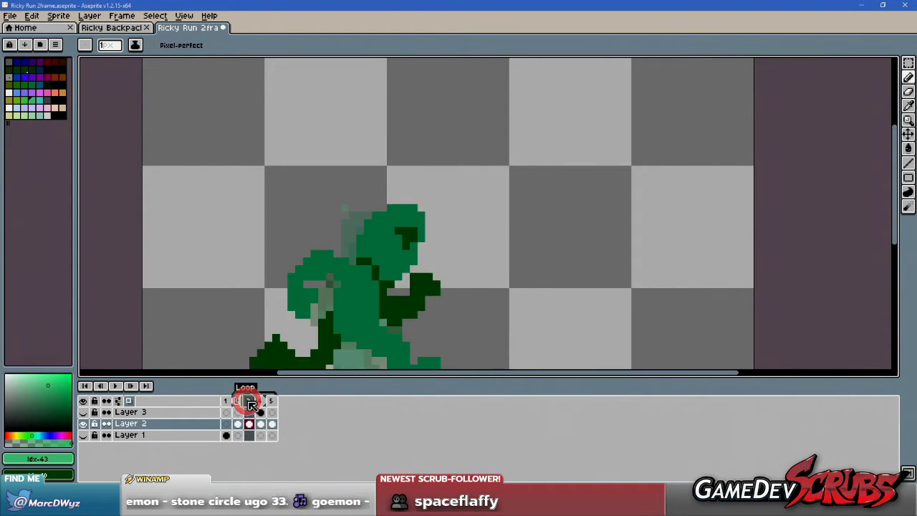
click(334, 203)
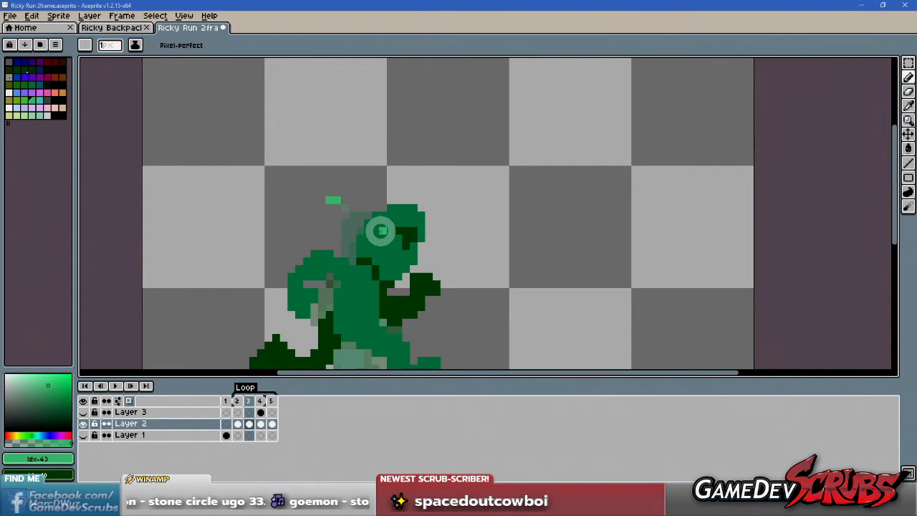
- Check frame 4, turn off onion skinning, and replay the run loop
click(261, 401)
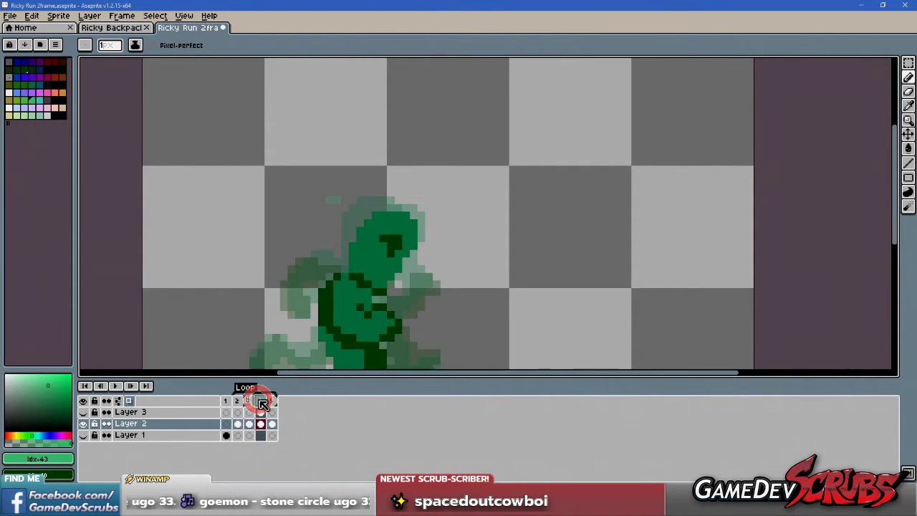
click(130, 401)
click(115, 386)
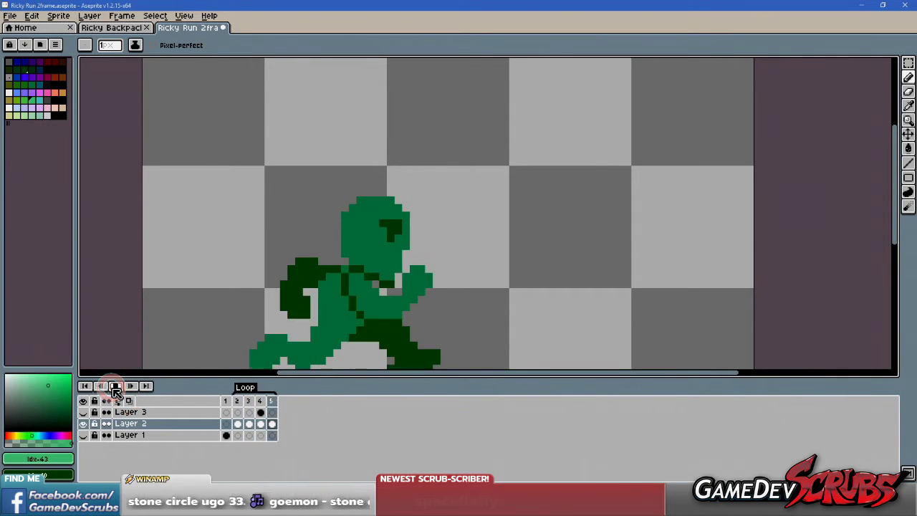
- Inspect the green head mark's motion in the playing run loop, close up and from farther out, and stop playback
scroll(415, 293, down, 1)
drag(416, 293, 379, 235)
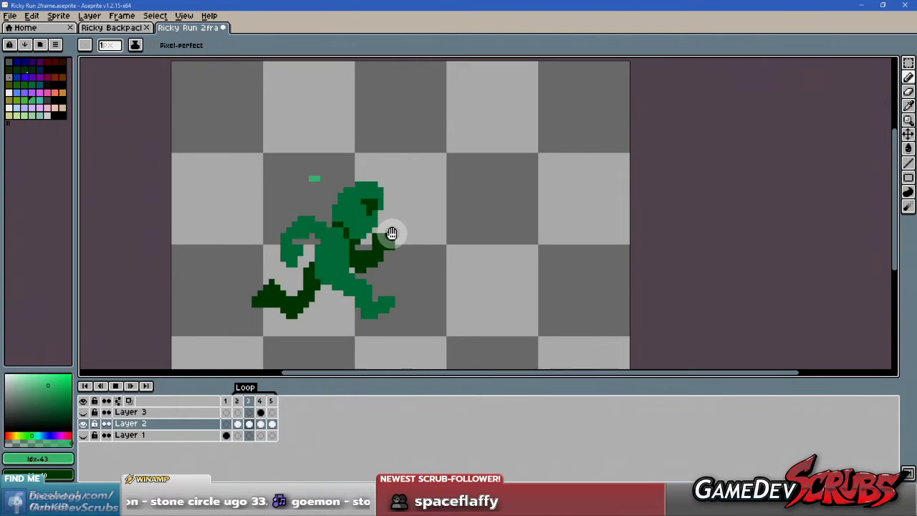
scroll(419, 233, up, 1)
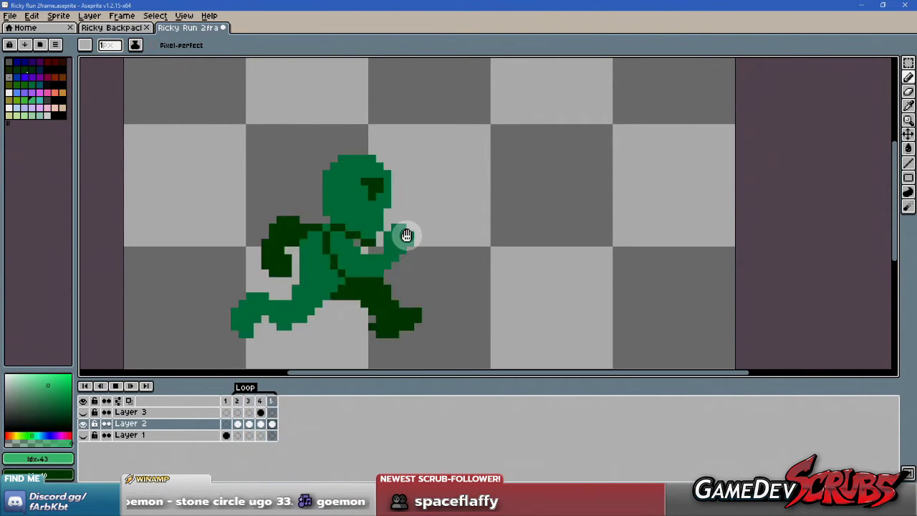
scroll(387, 229, down, 1)
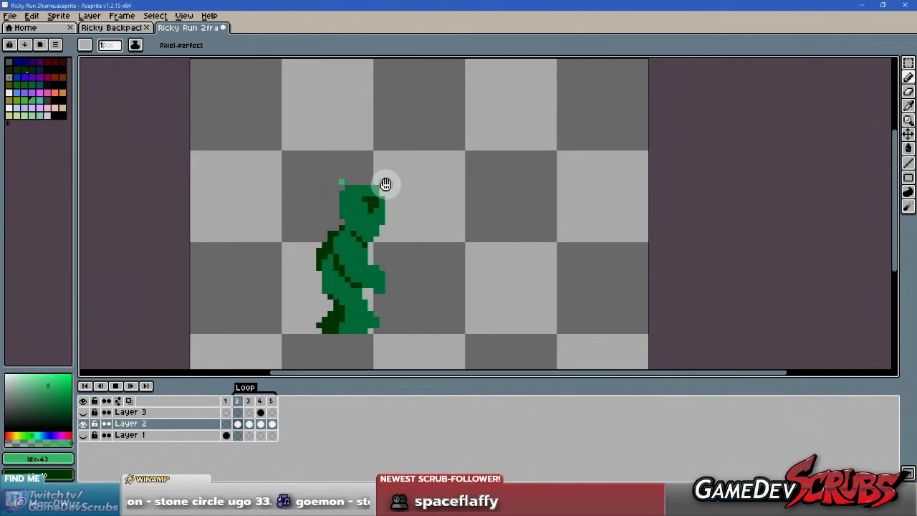
click(119, 387)
- Thicken frame 3's bright-green mark behind the head to two rows of pixels, checking its position against frame 2
click(247, 401)
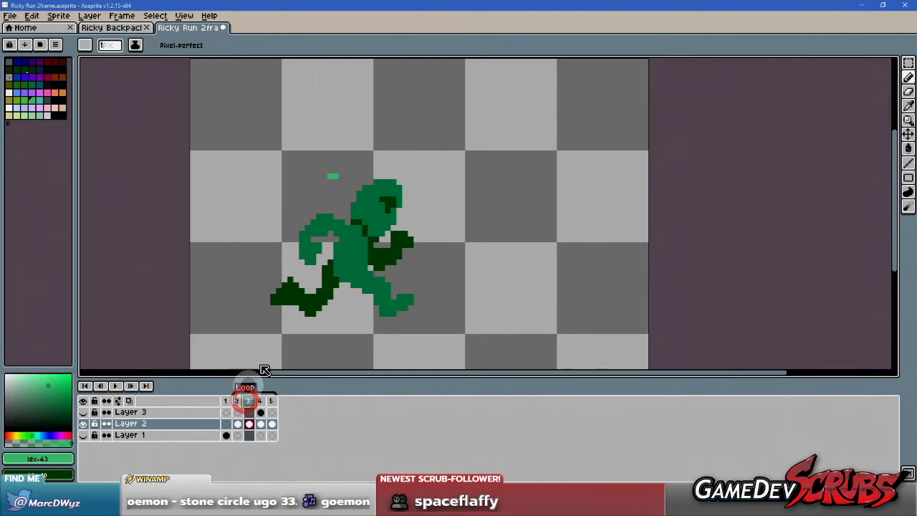
scroll(347, 197, up, 1)
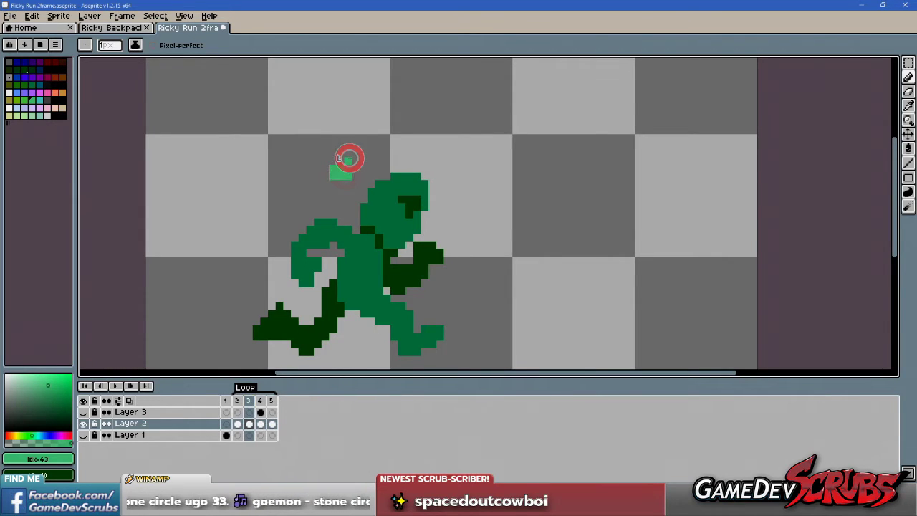
click(238, 400)
click(340, 172)
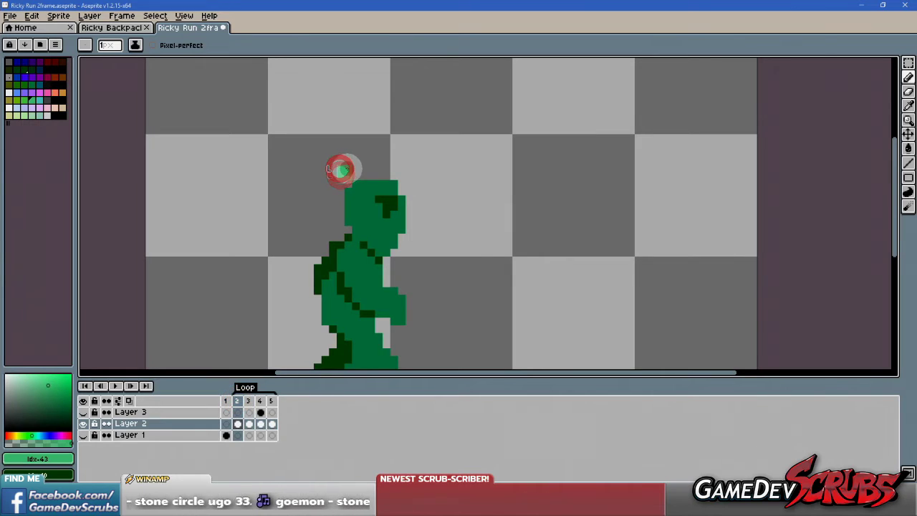
click(248, 401)
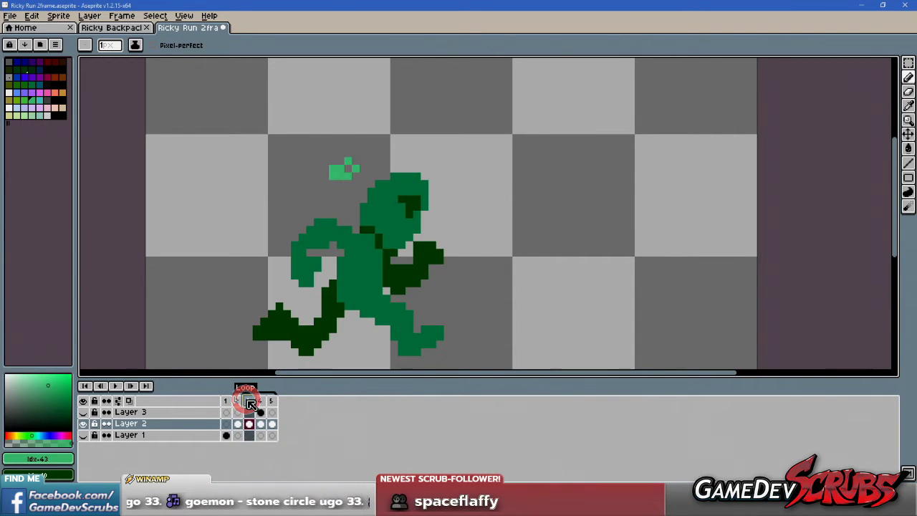
click(237, 400)
ctrl+click(319, 292)
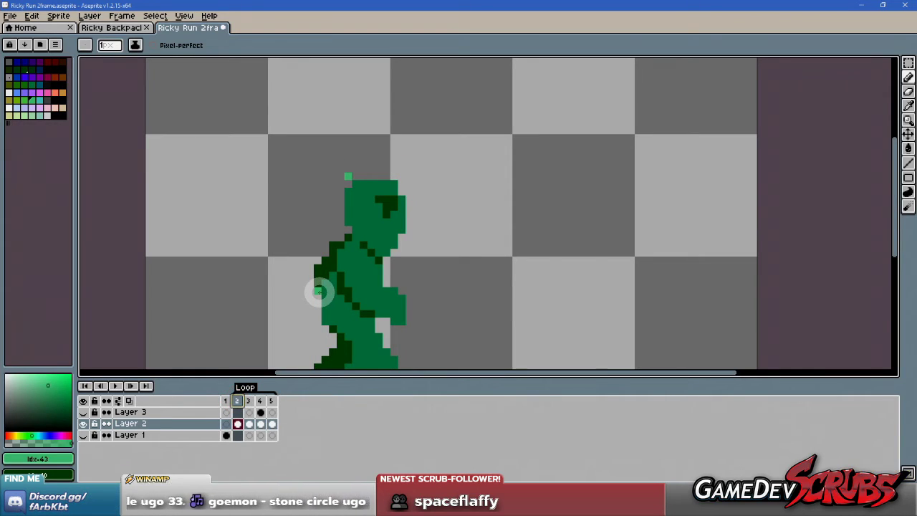
click(250, 401)
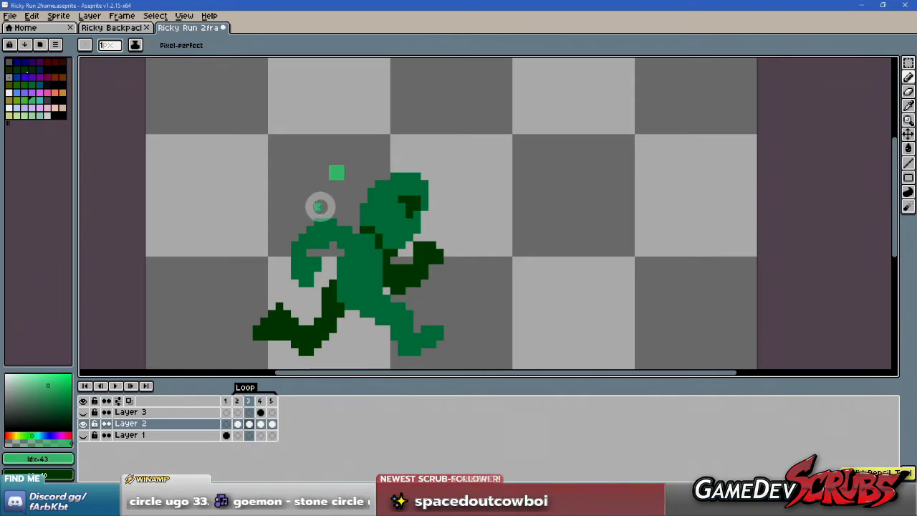
click(239, 401)
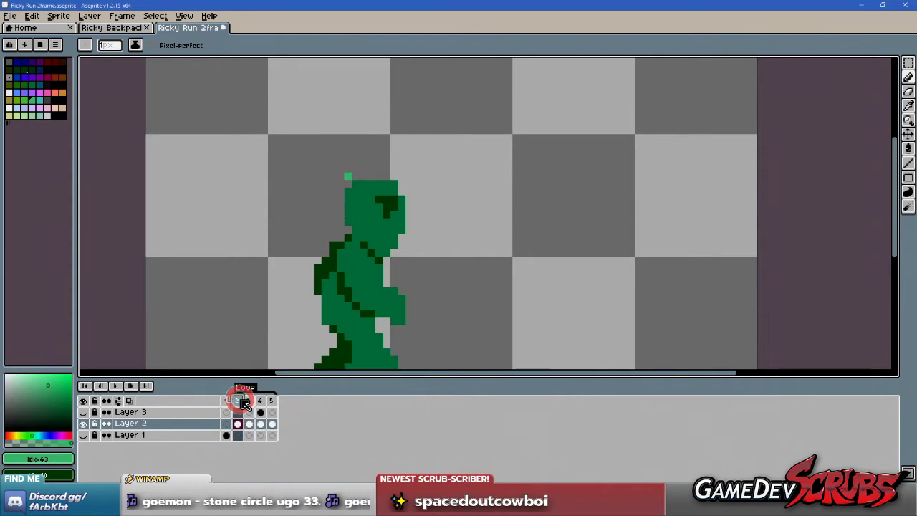
click(248, 400)
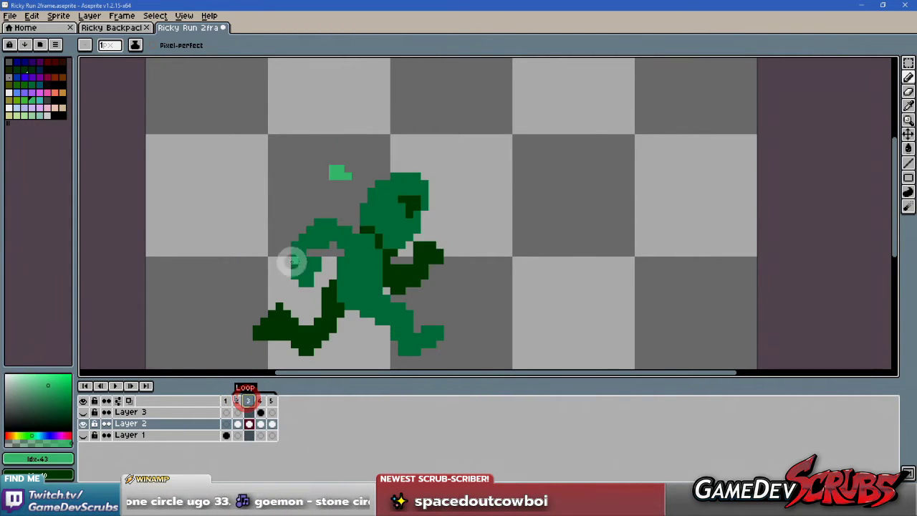
- Extend the upper row of frame 3's mark one pixel backward and erase the front pixel of each row
right_click(340, 170)
click(326, 168)
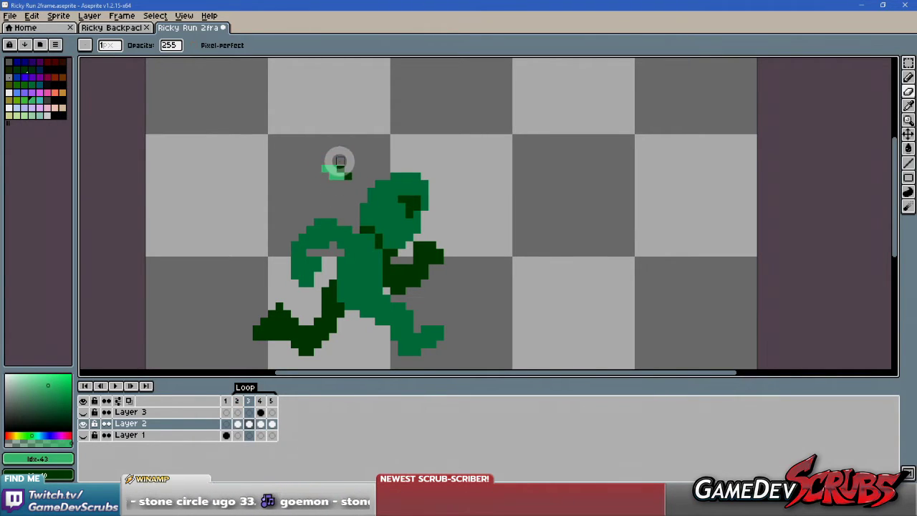
click(338, 168)
click(346, 176)
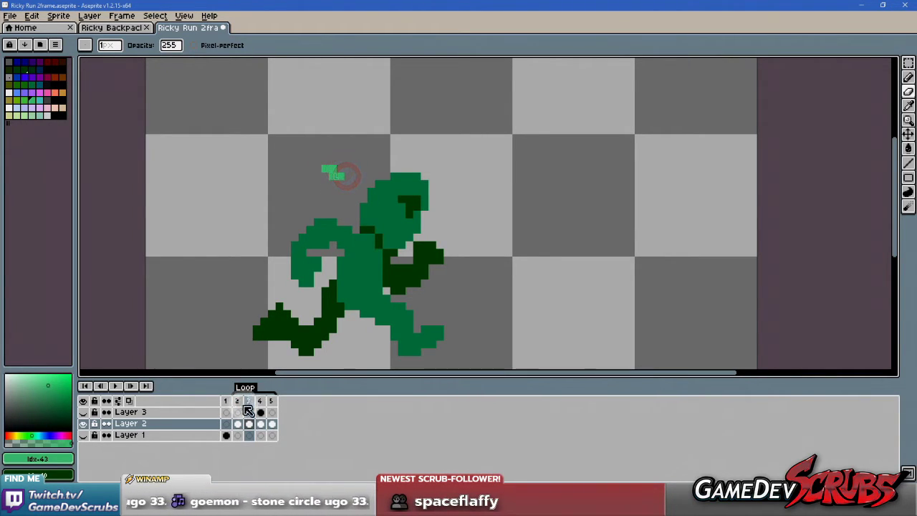
- Compare the head marks in frames 2 and 3, and replay the run loop briefly
click(237, 401)
click(247, 402)
click(116, 386)
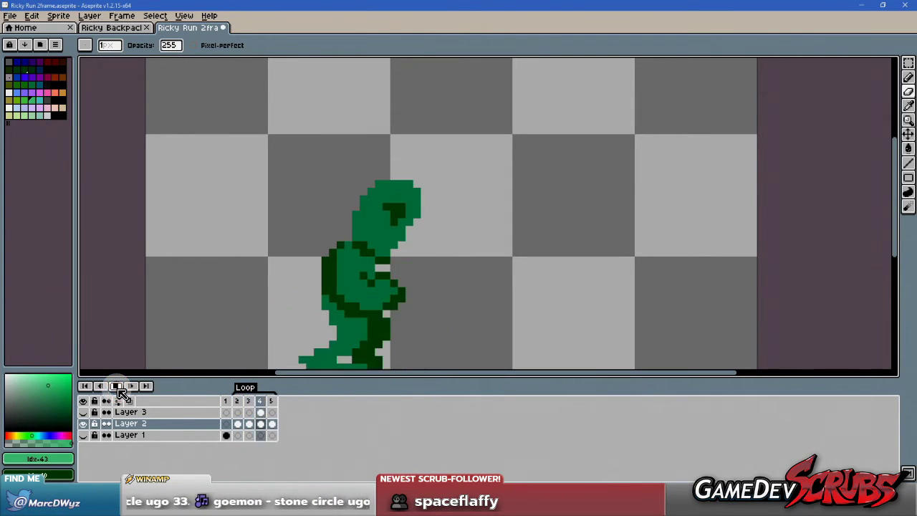
click(116, 386)
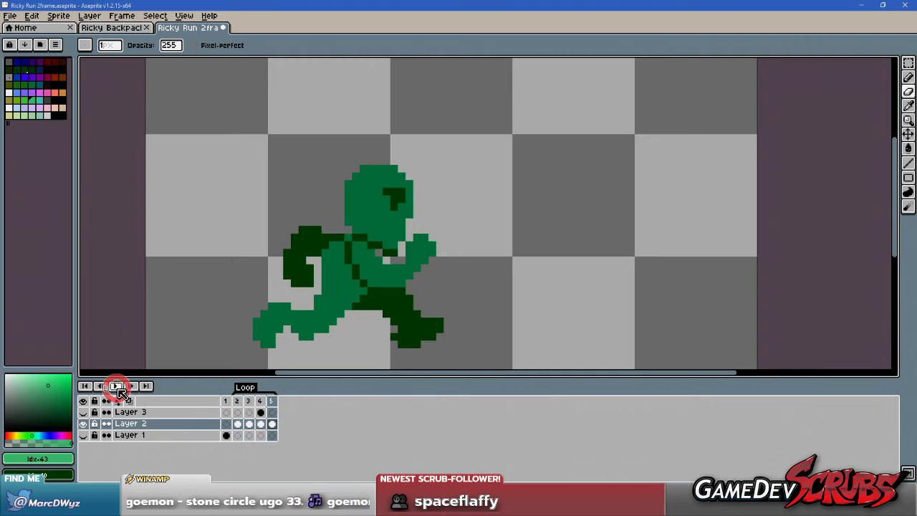
- Fill the lower back pixel of frame 3's bright-green mark and replay the run loop
click(238, 400)
click(248, 400)
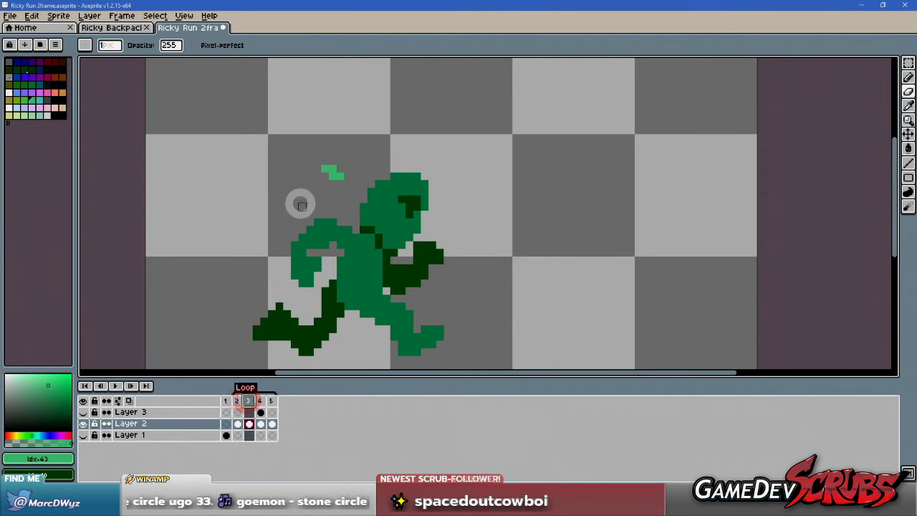
click(327, 175)
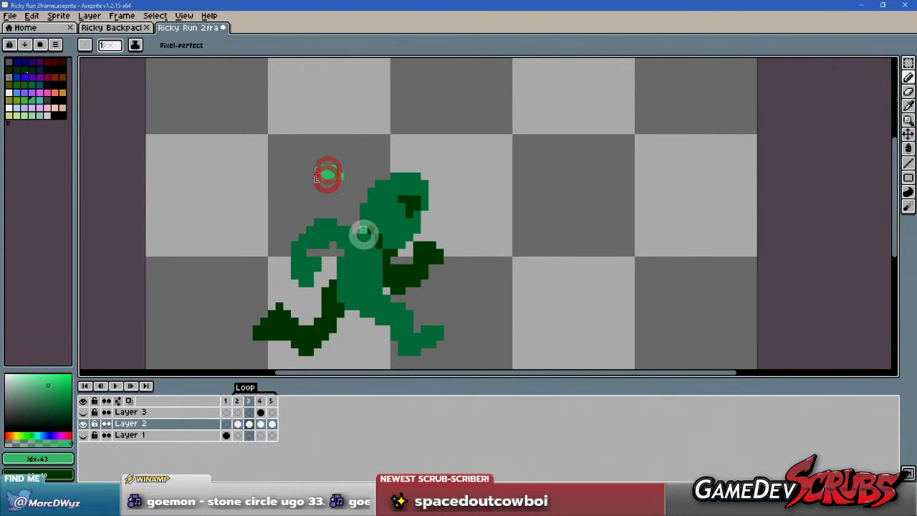
click(116, 386)
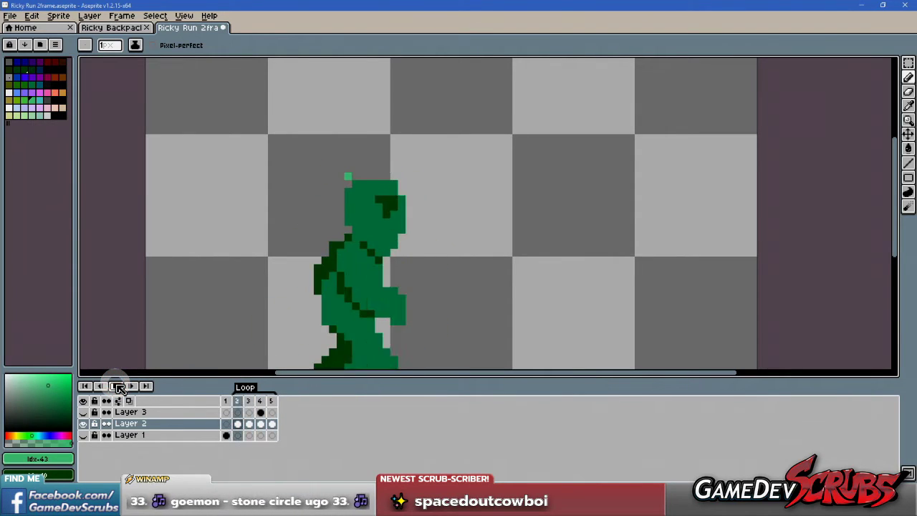
click(116, 386)
- Recheck the marks in frames 2 and 3, and place a single bright-green pixel behind the head in frame 4
click(249, 402)
click(238, 401)
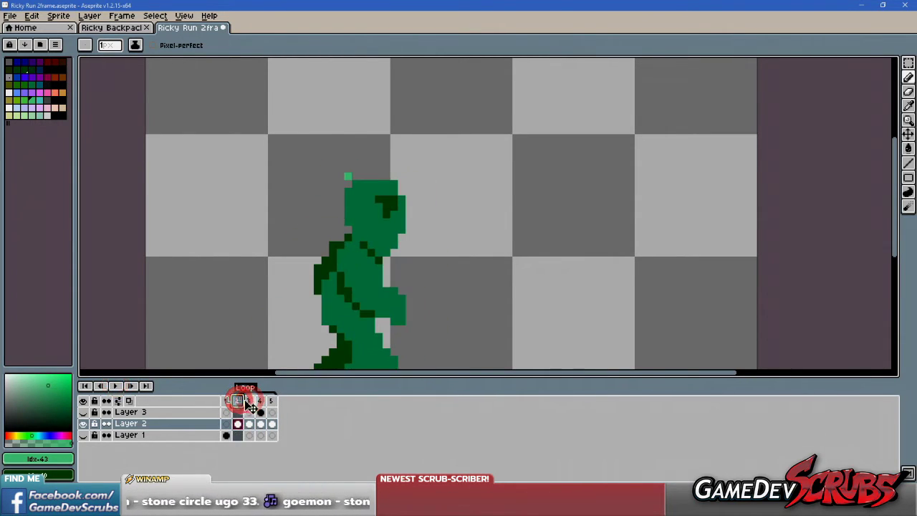
click(248, 401)
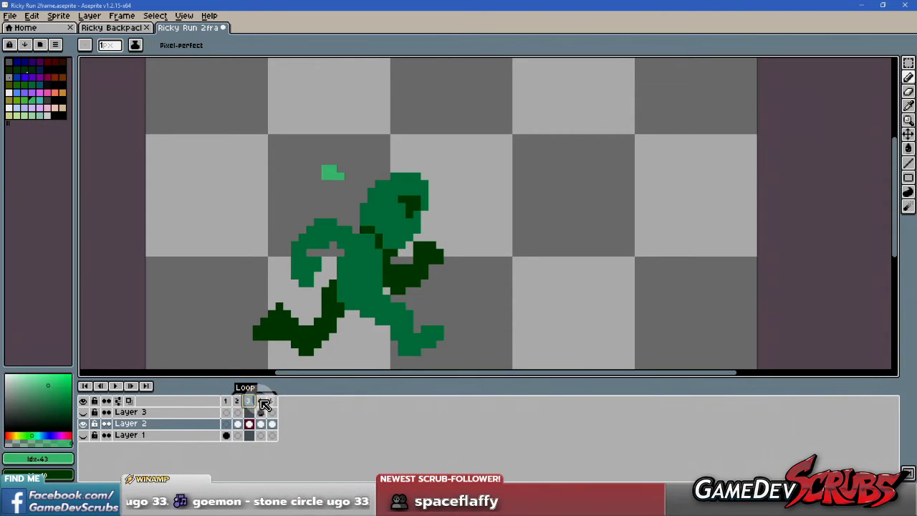
click(260, 400)
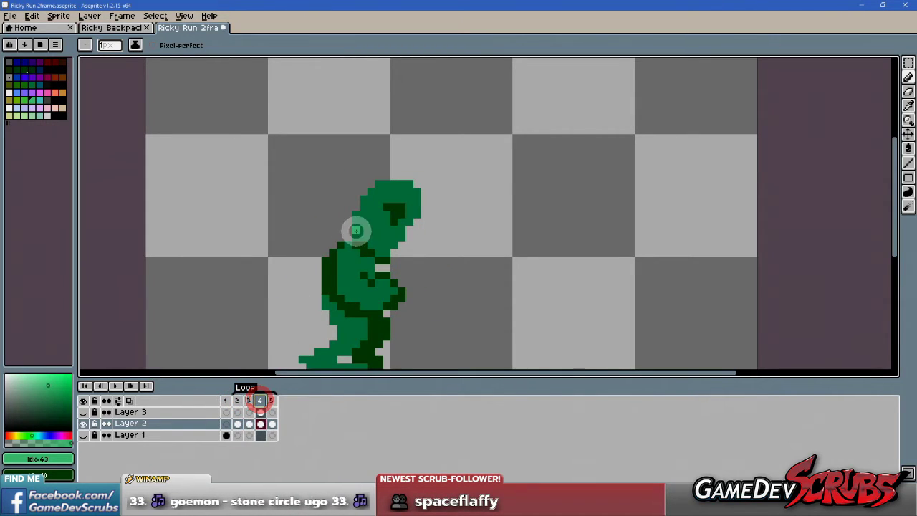
click(348, 190)
- Draw a short bright-green mark extending backward from frame 5's head, two rows thick at its tail, and replay the run loop
click(271, 401)
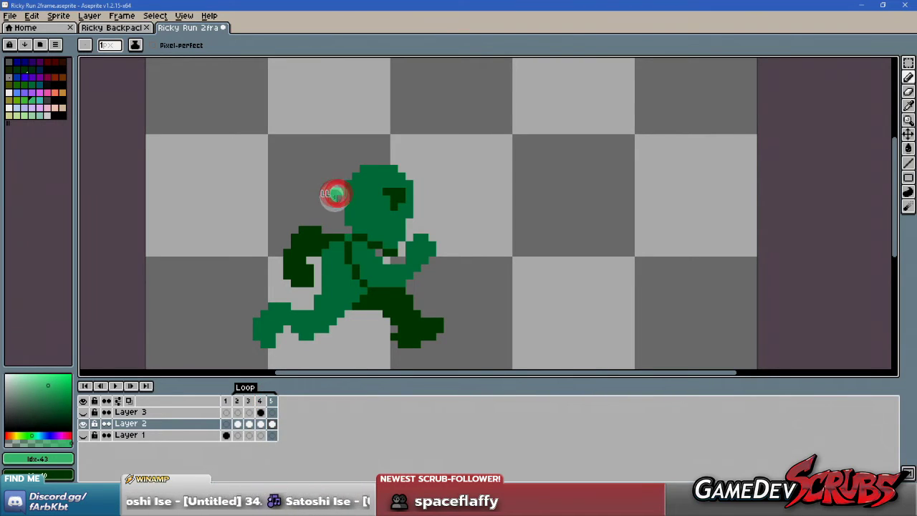
click(323, 193)
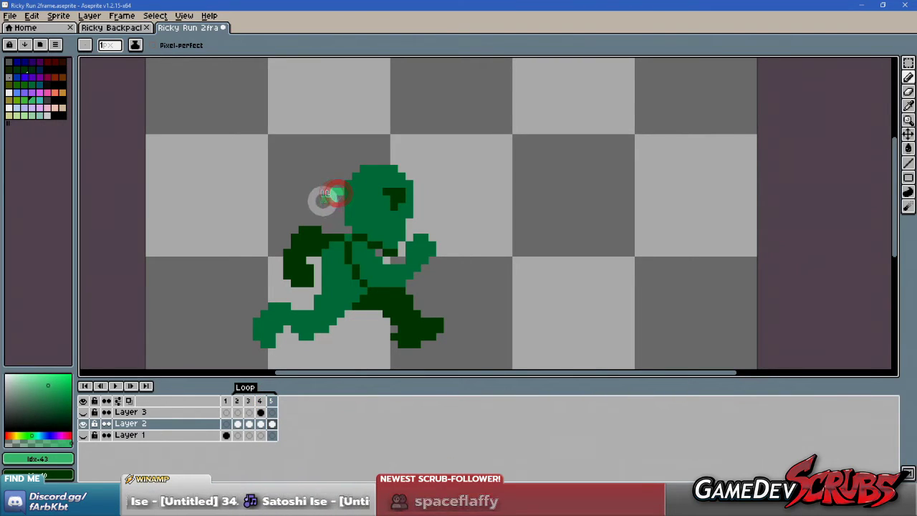
click(117, 387)
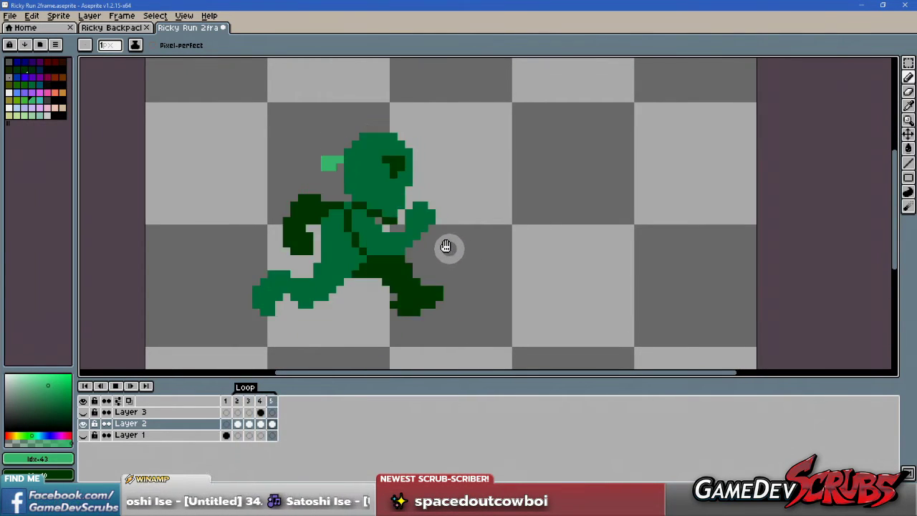
click(115, 385)
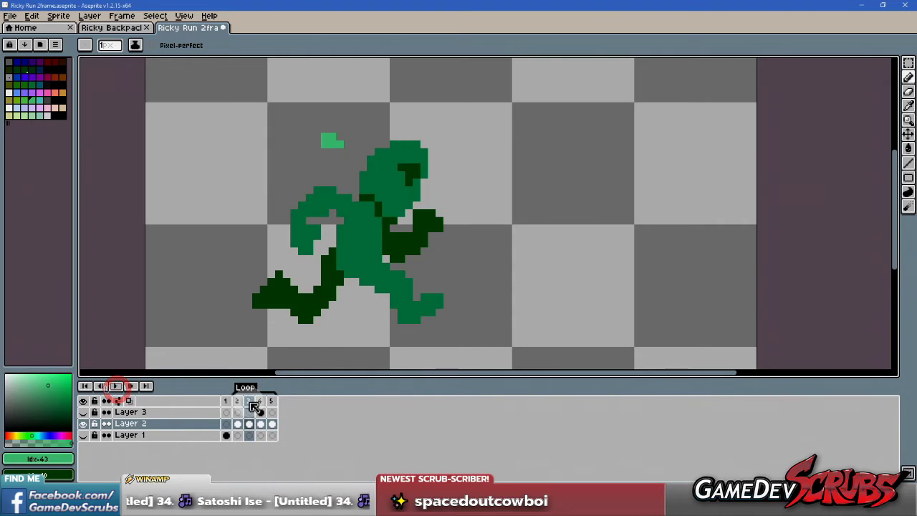
- In frame 3, add two bright-green pixels below the back of the mark and erase its top row
click(227, 400)
click(237, 400)
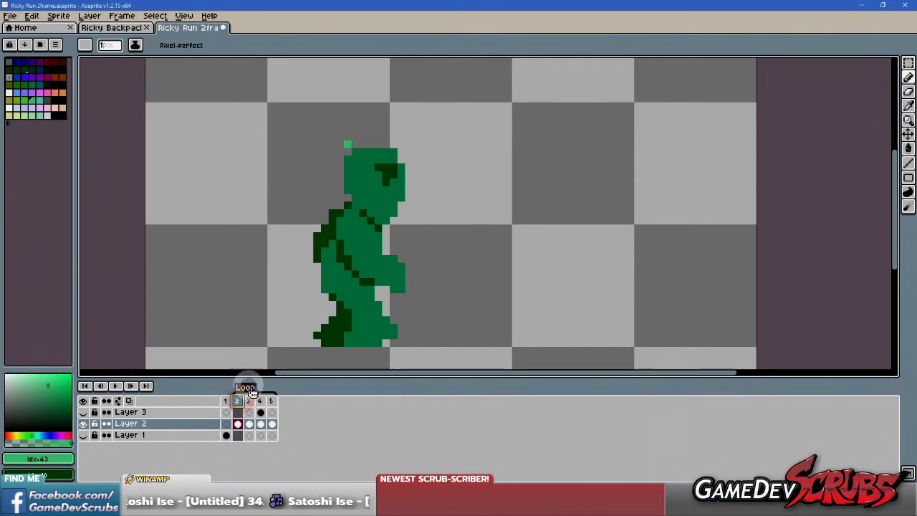
click(249, 399)
scroll(330, 146, up, 1)
click(312, 152)
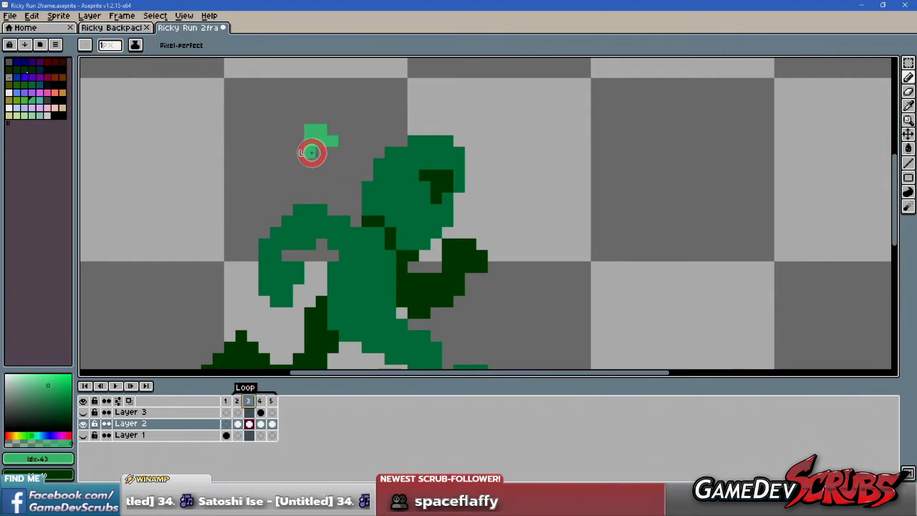
drag(312, 152, 319, 153)
click(327, 127)
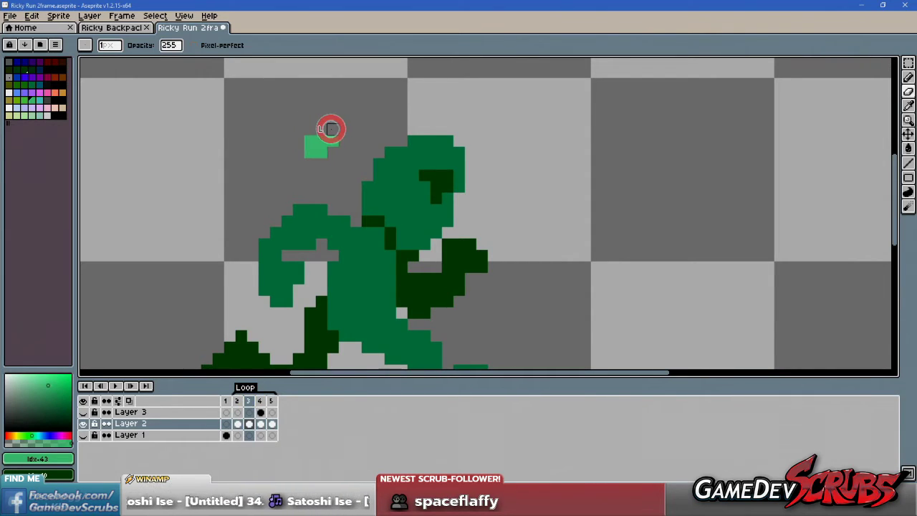
- Replay the run loop and inspect how the reshaped head mark moves between frames
scroll(327, 127, down, 1)
click(115, 386)
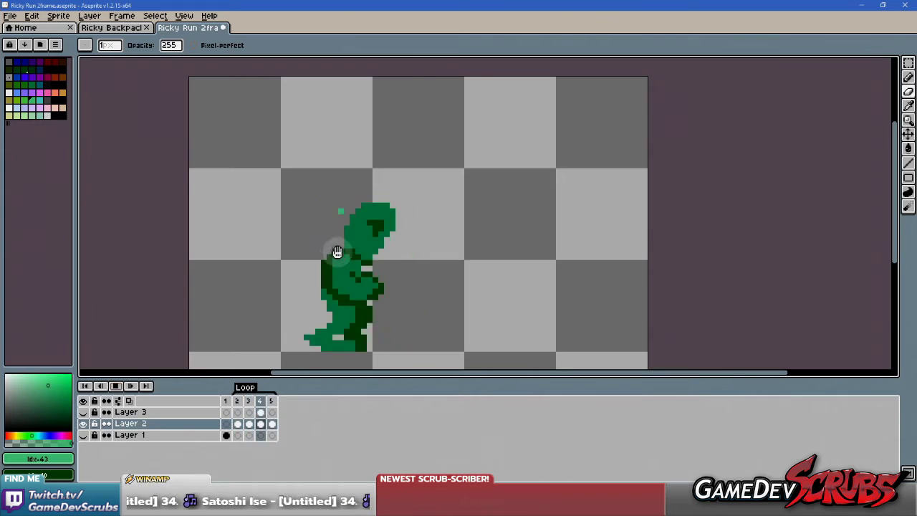
scroll(360, 256, up, 1)
drag(368, 255, 406, 236)
scroll(422, 251, down, 1)
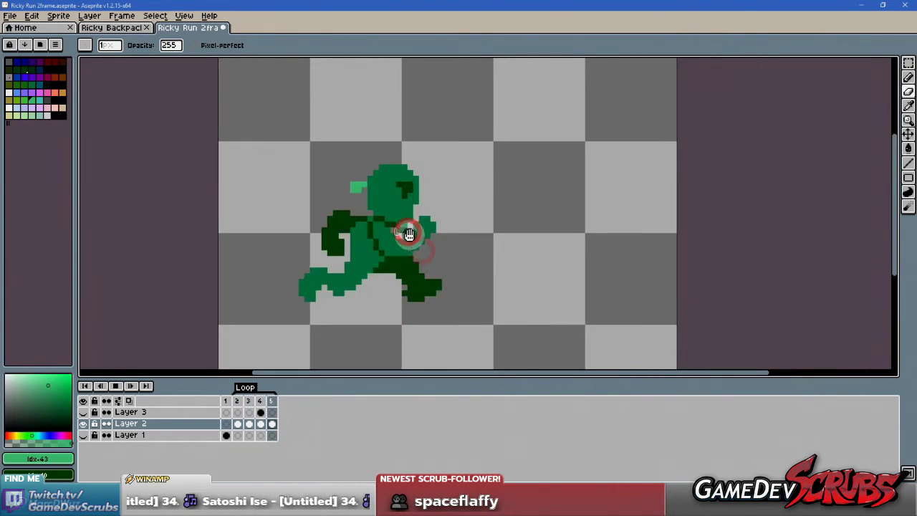
click(115, 386)
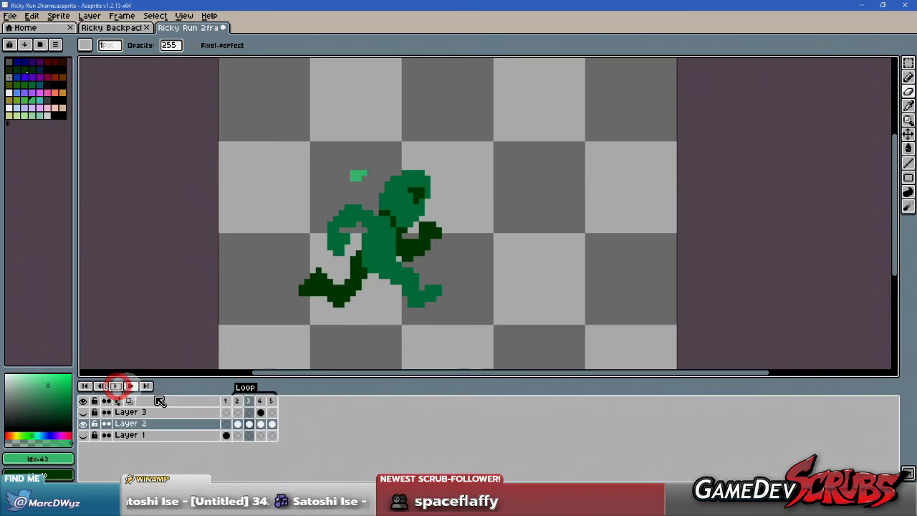
- With onion skinning on, add a second bright-green pixel farther behind the head in frame 4
click(237, 401)
click(249, 401)
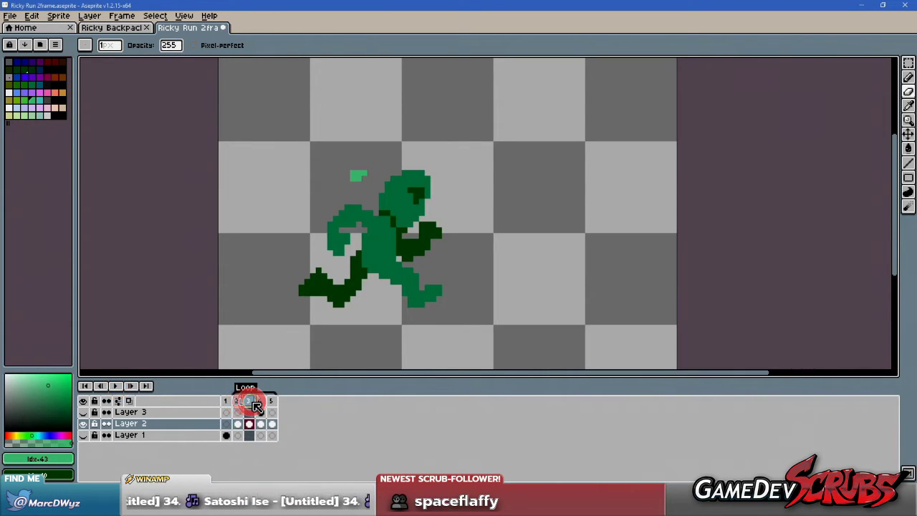
scroll(308, 244, up, 1)
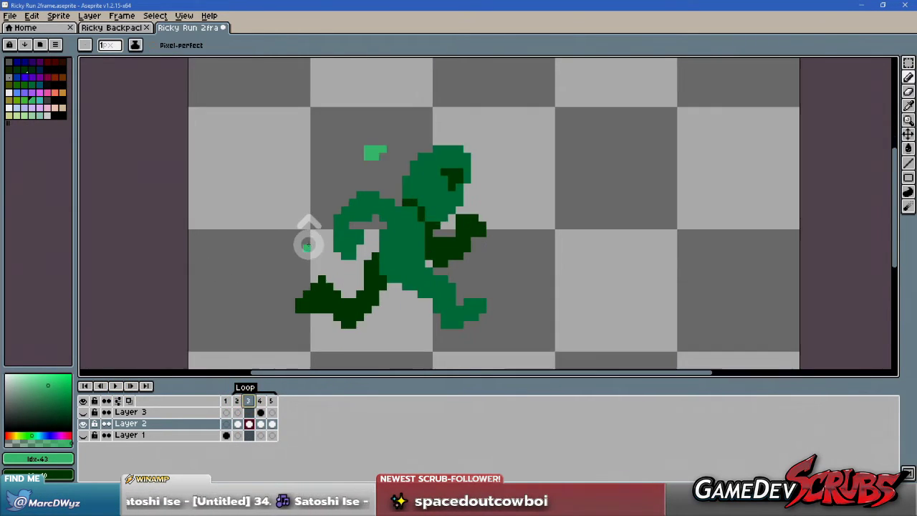
scroll(309, 243, up, 1)
click(129, 401)
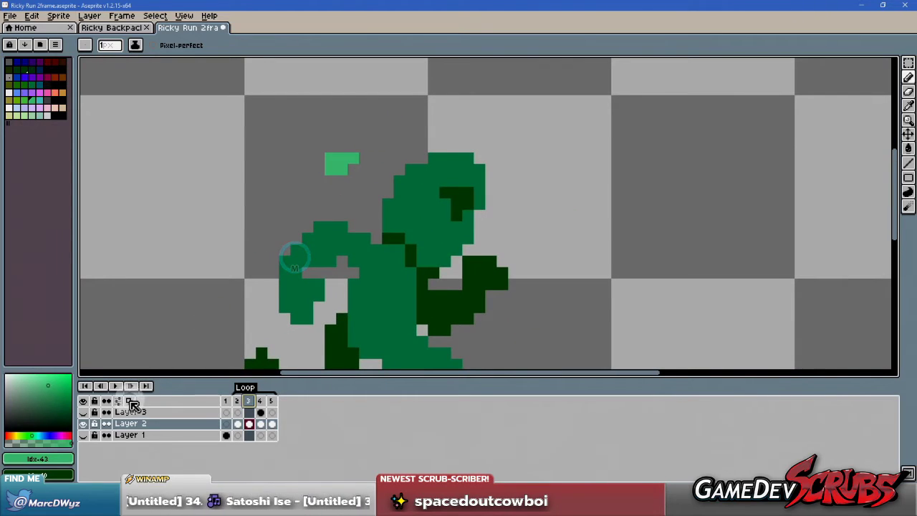
click(260, 400)
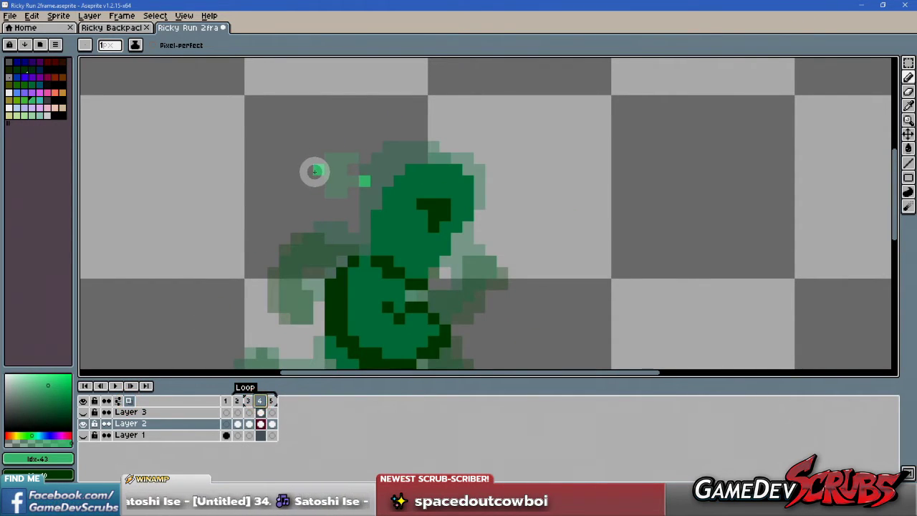
scroll(313, 169, down, 1)
middle_click(352, 248)
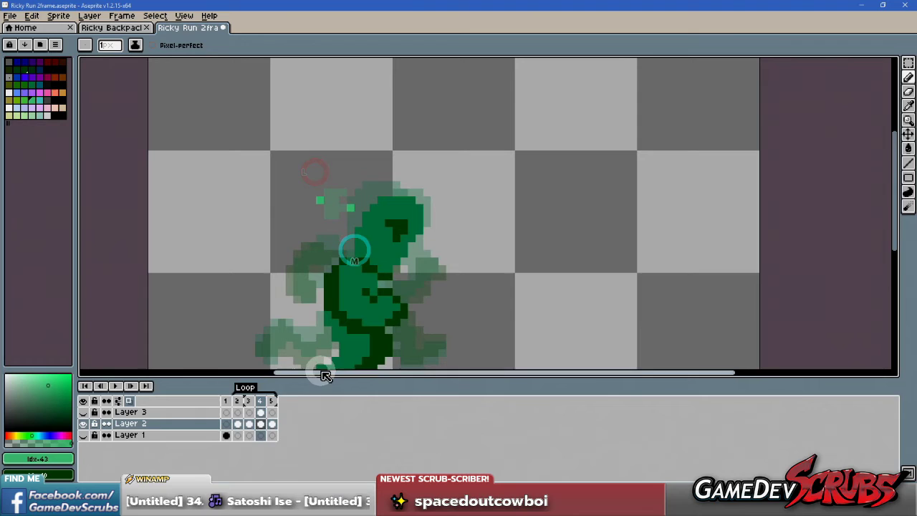
- Check the mark in frame 5 and add a second bright-green pixel lower and farther behind the head in frame 2
click(273, 402)
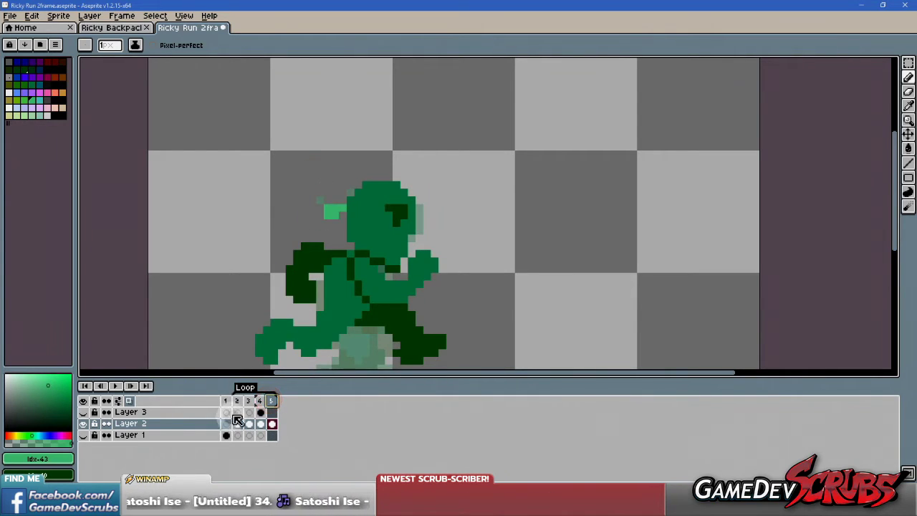
click(239, 402)
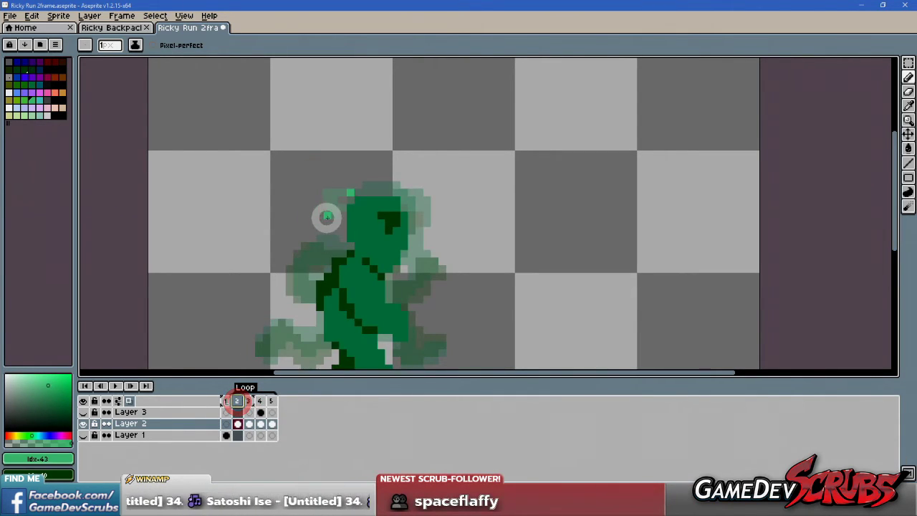
scroll(319, 215, down, 1)
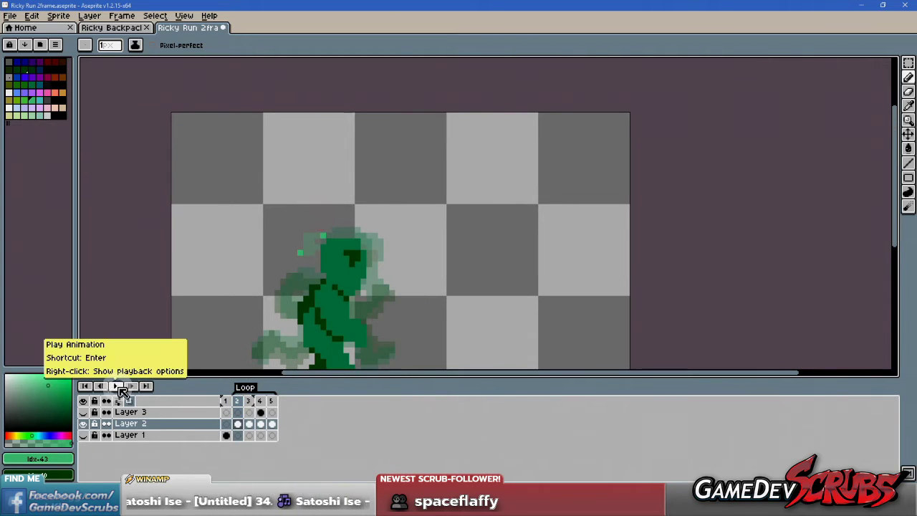
- Play the run loop without onion skinning and examine how the bright-green head marks move between frames
click(115, 386)
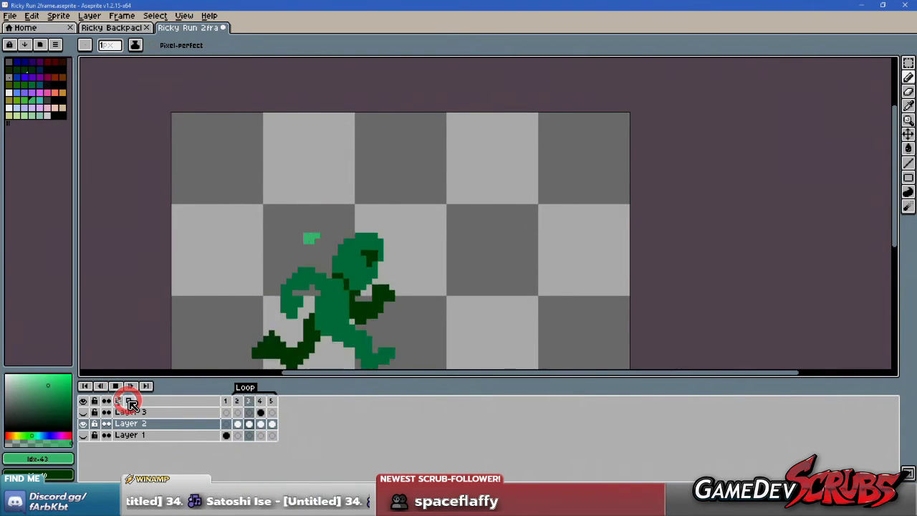
scroll(430, 320, down, 1)
scroll(368, 275, up, 1)
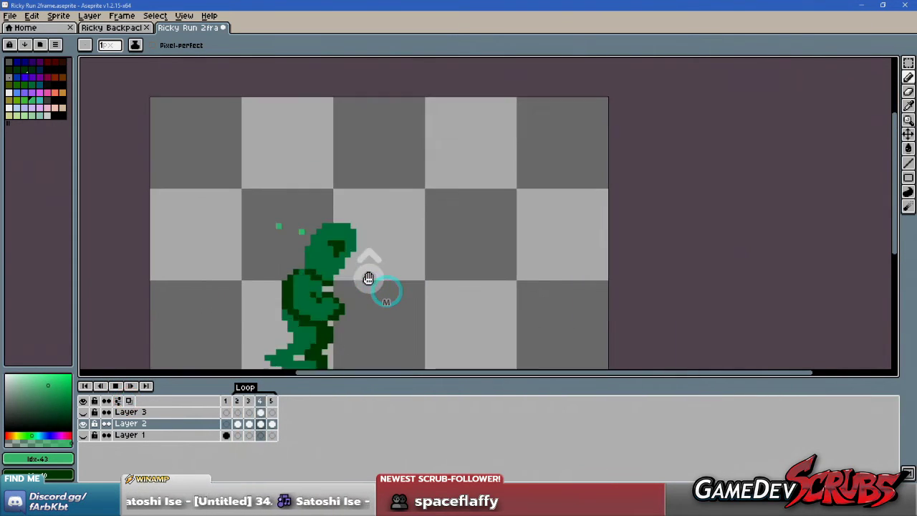
drag(419, 293, 456, 273)
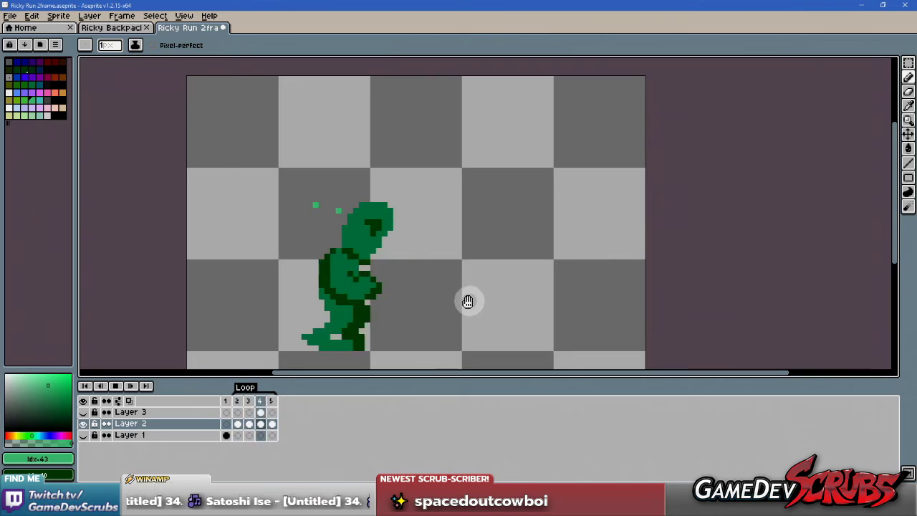
scroll(466, 308, down, 1)
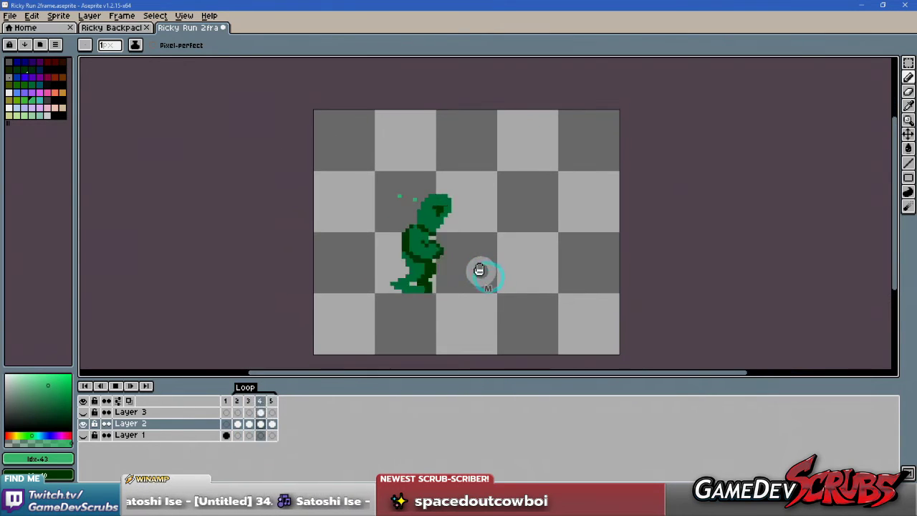
scroll(487, 266, up, 2)
scroll(512, 265, down, 1)
drag(517, 265, 485, 272)
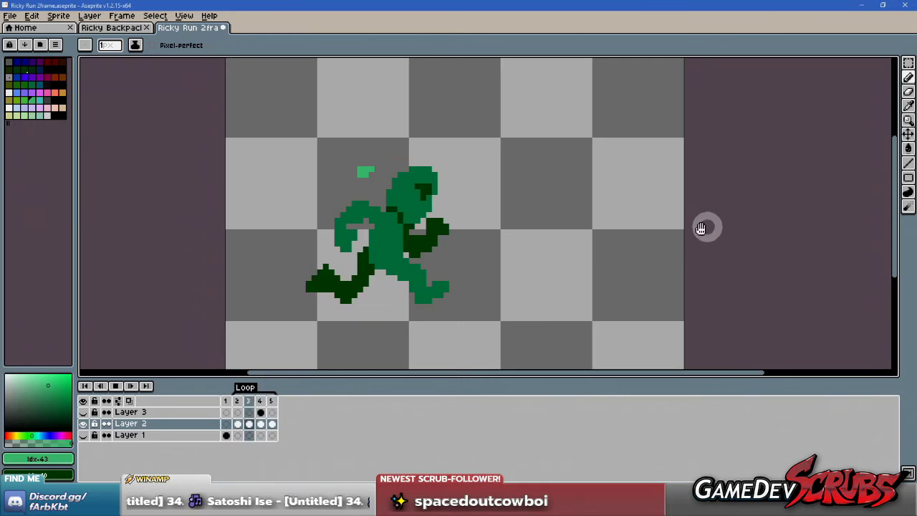
scroll(463, 262, down, 1)
scroll(456, 288, up, 1)
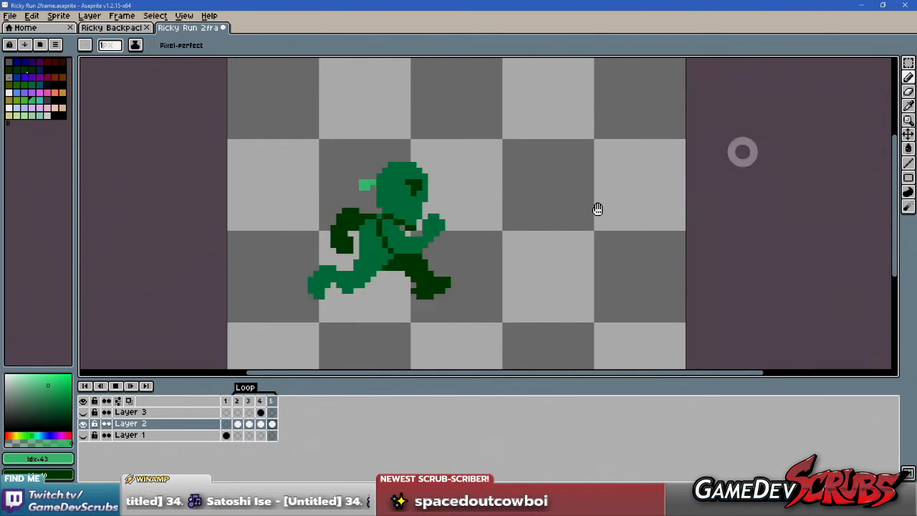
drag(493, 248, 493, 234)
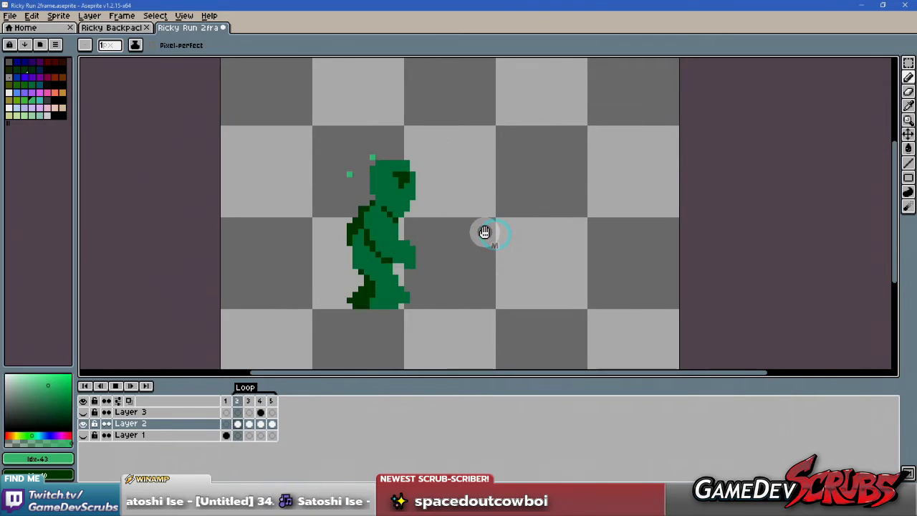
drag(352, 317, 367, 317)
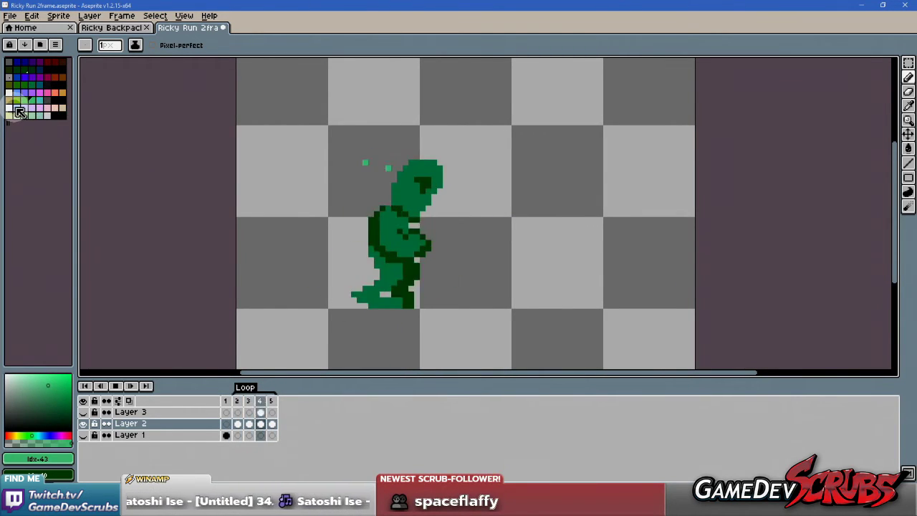
- Choose the near-white palette colour Idx-61, stop playback, and draw a small dust mark on the ground below the rear foot in frame 3
click(46, 114)
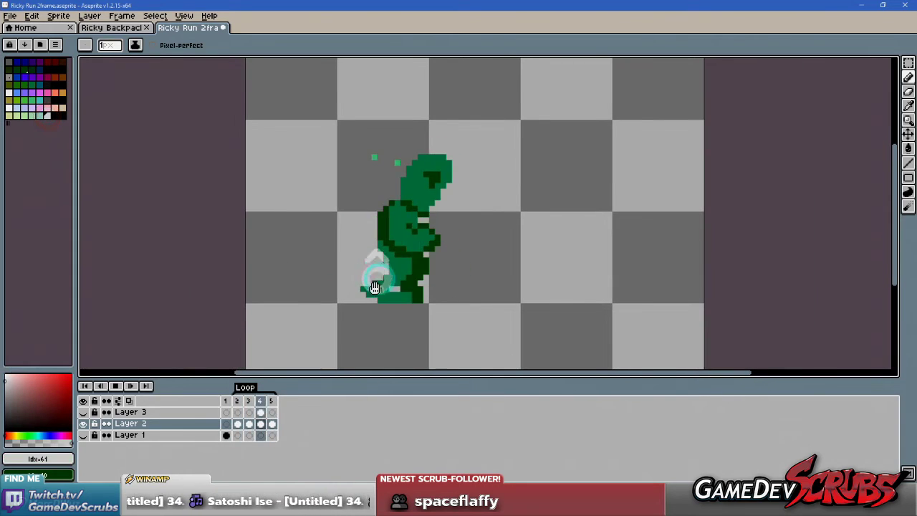
scroll(372, 283, up, 1)
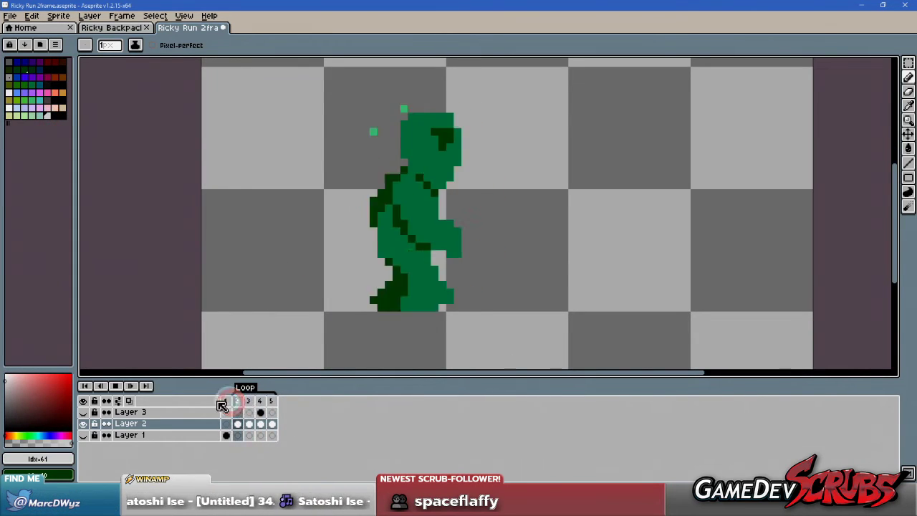
click(115, 387)
click(236, 401)
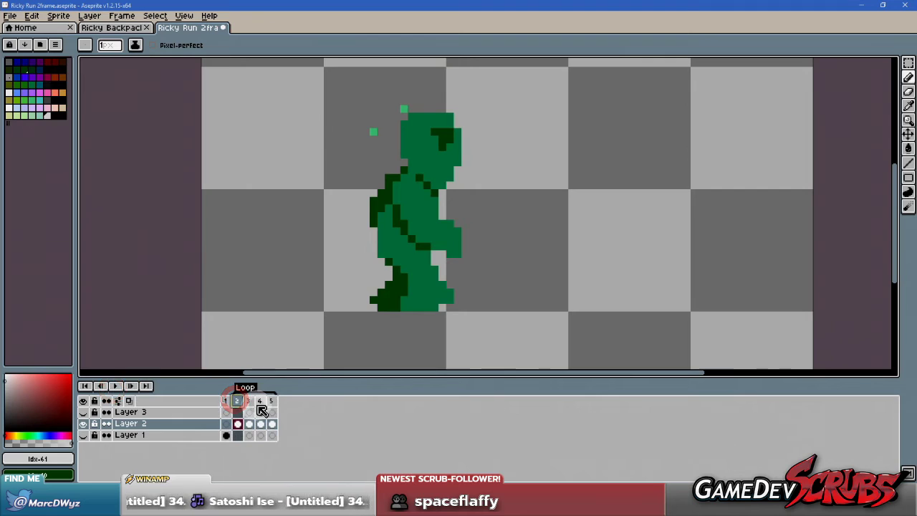
click(248, 401)
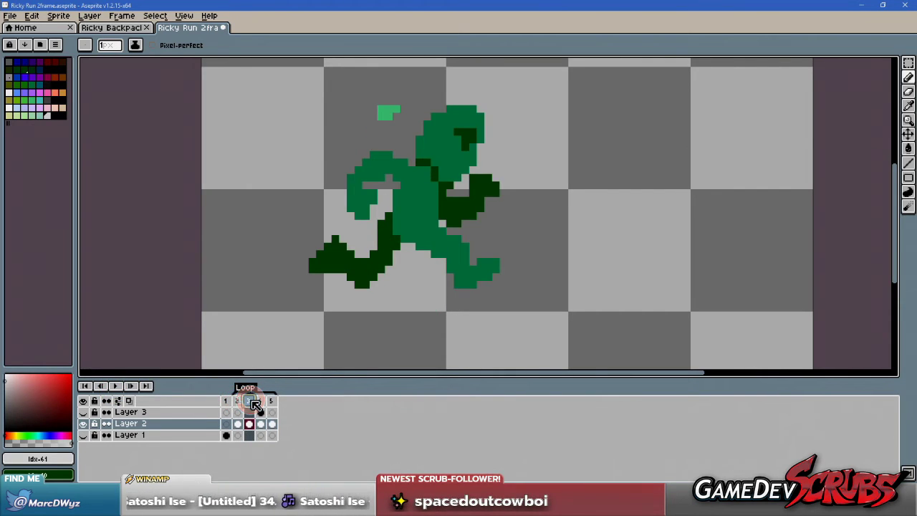
click(237, 401)
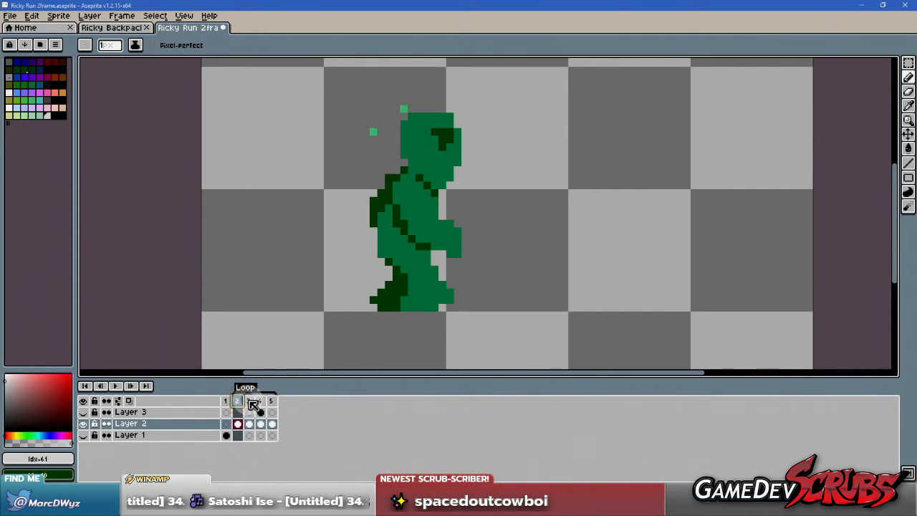
click(251, 403)
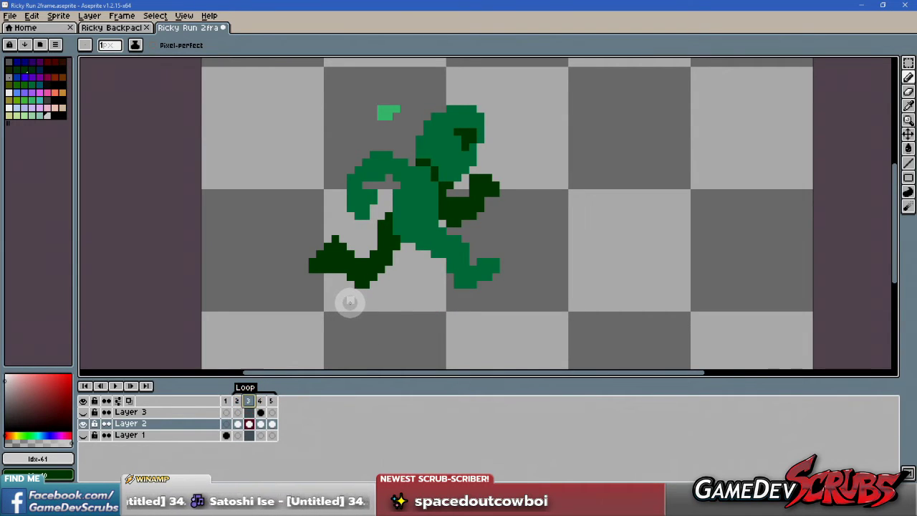
- Turn on onion skinning, draw a small upright near-white dust mark behind the rear foot in frame 4, and compare it with frames 2 and 3
click(261, 401)
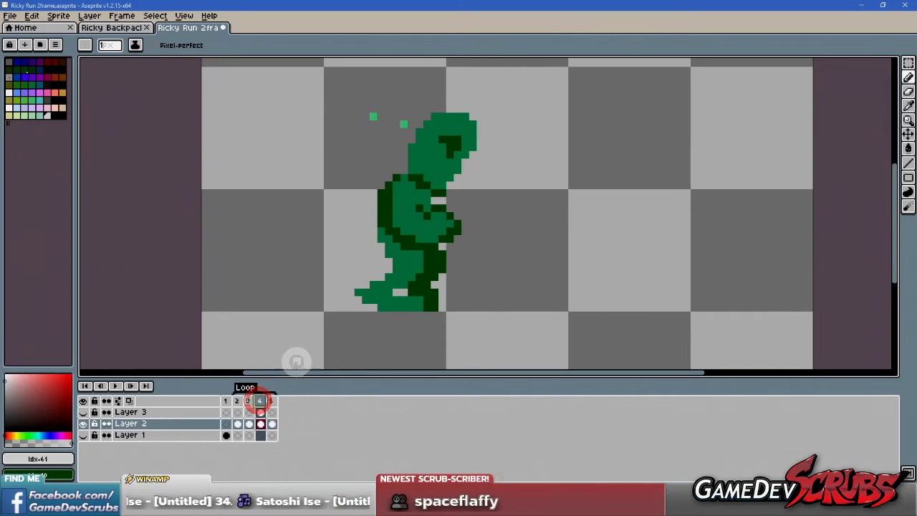
click(129, 401)
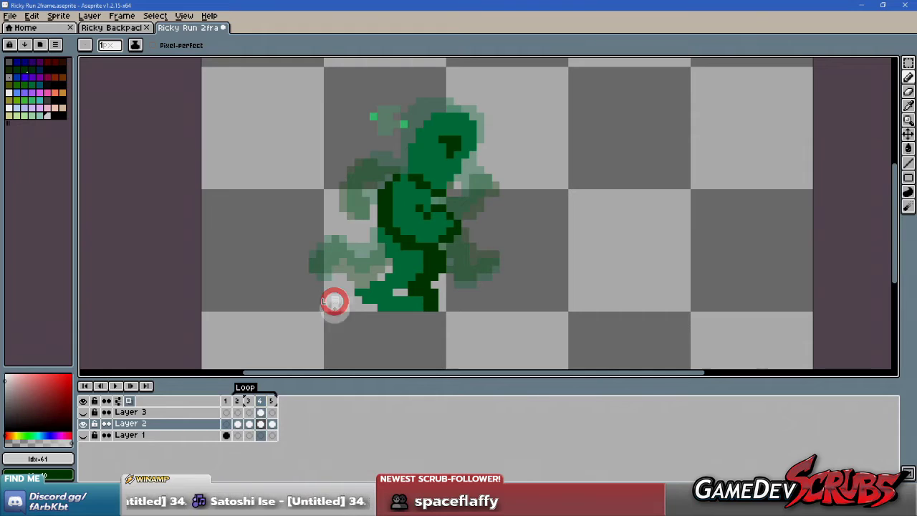
click(238, 401)
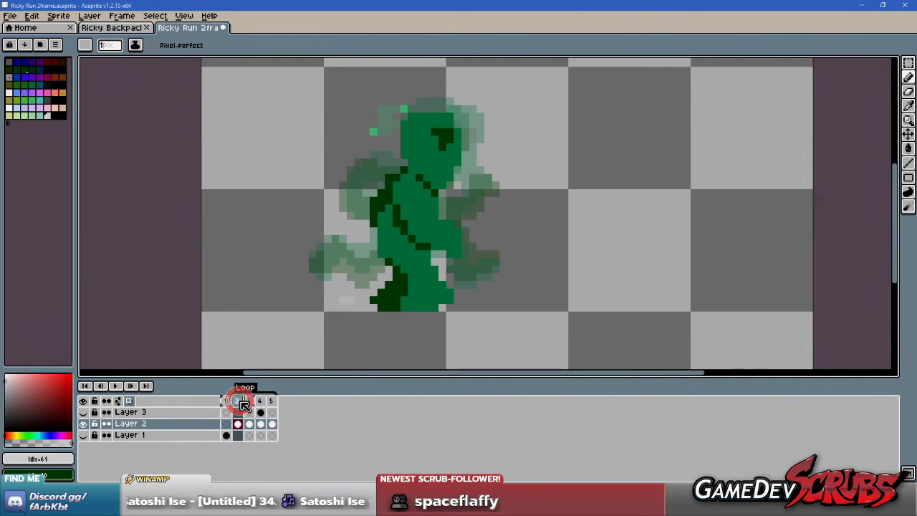
click(249, 401)
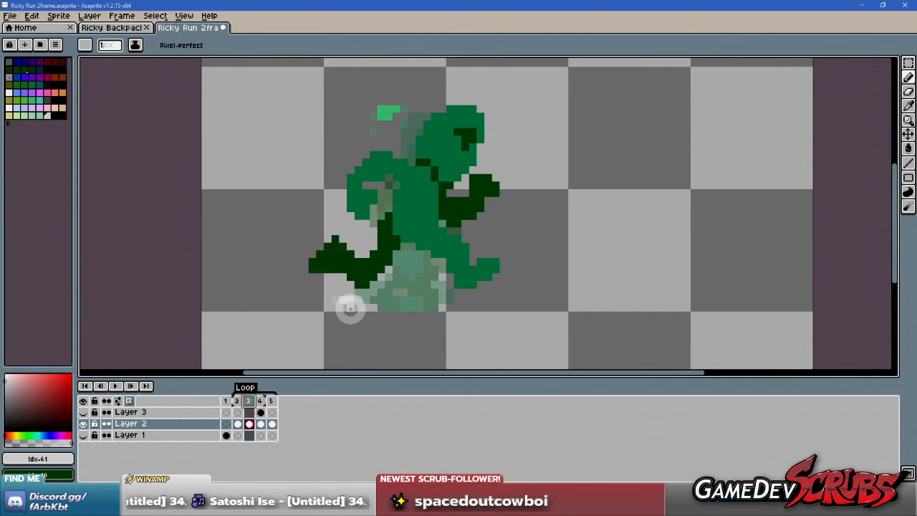
click(260, 400)
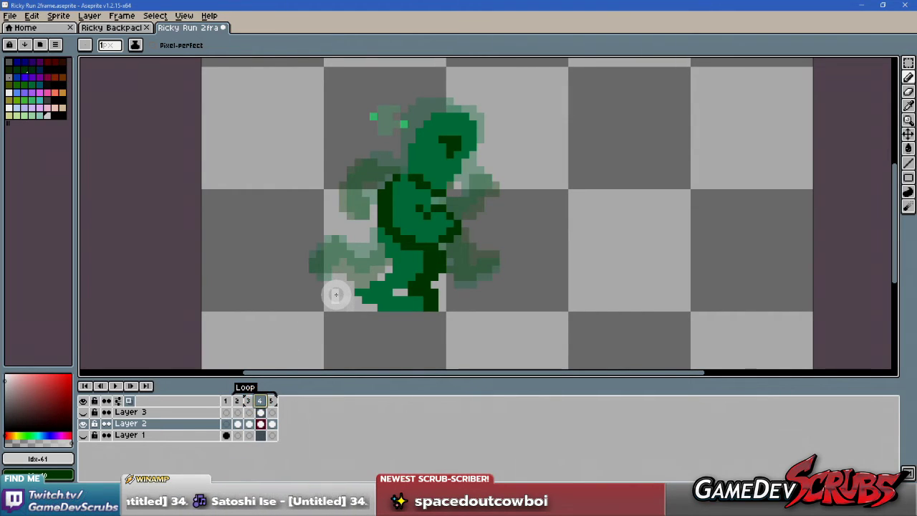
- In frame 5, add a near-white dust pixel below the rear foot and a short ground mark closer to the body, rechecking frames 2 to 4
click(271, 400)
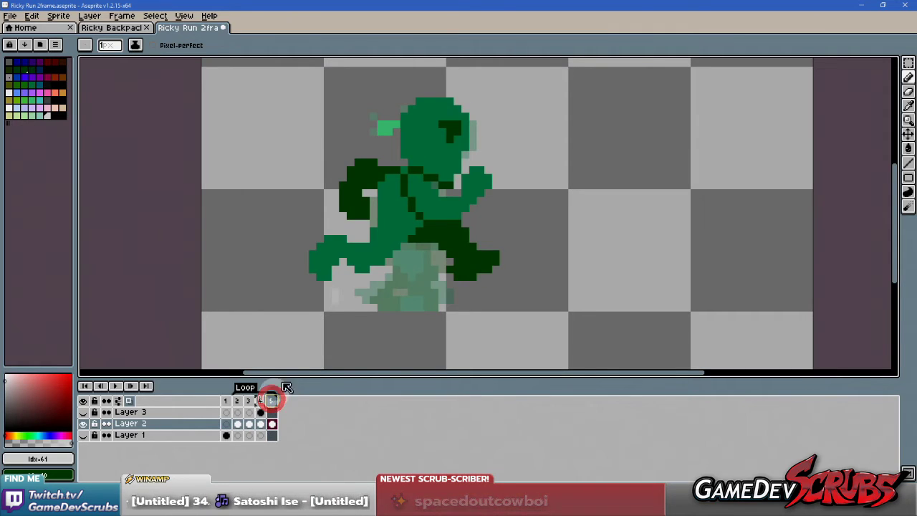
click(325, 300)
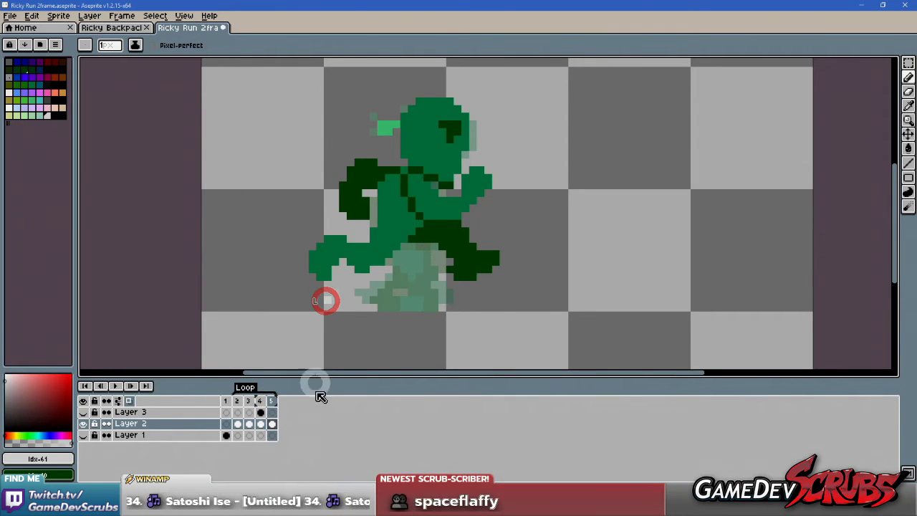
click(239, 402)
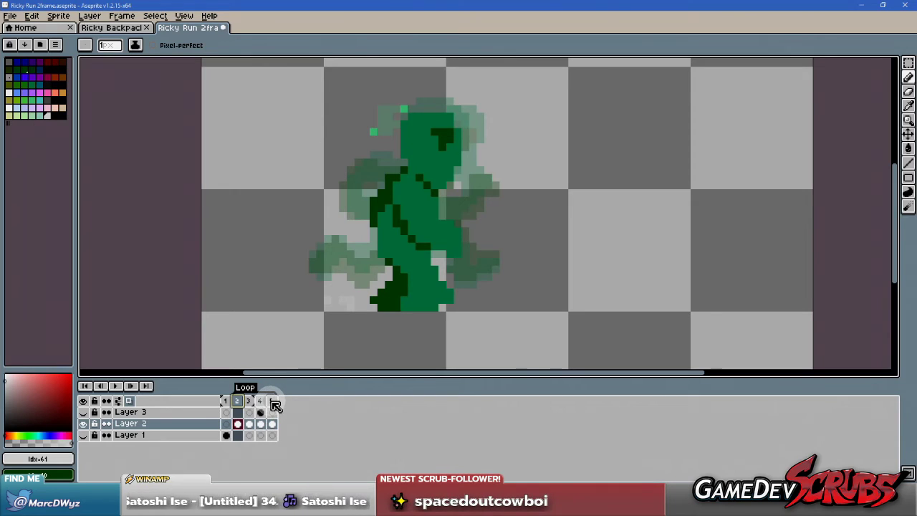
click(250, 402)
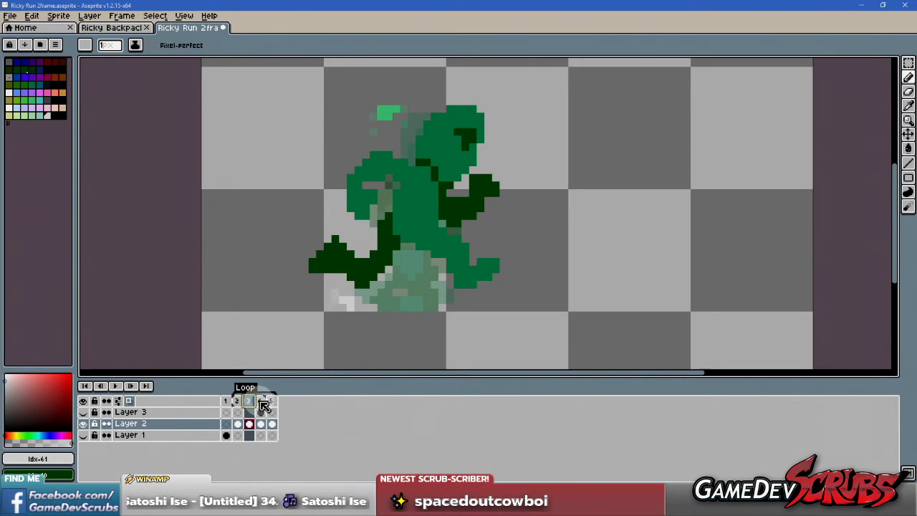
click(261, 402)
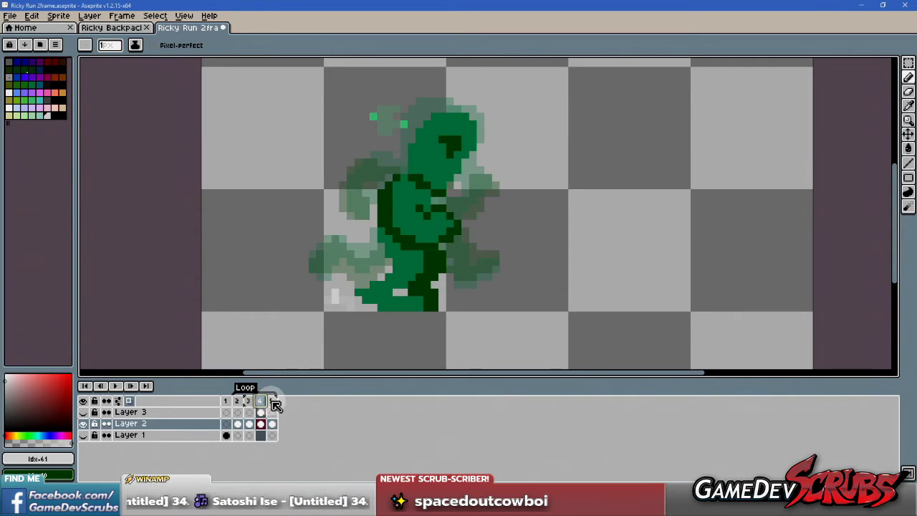
click(271, 401)
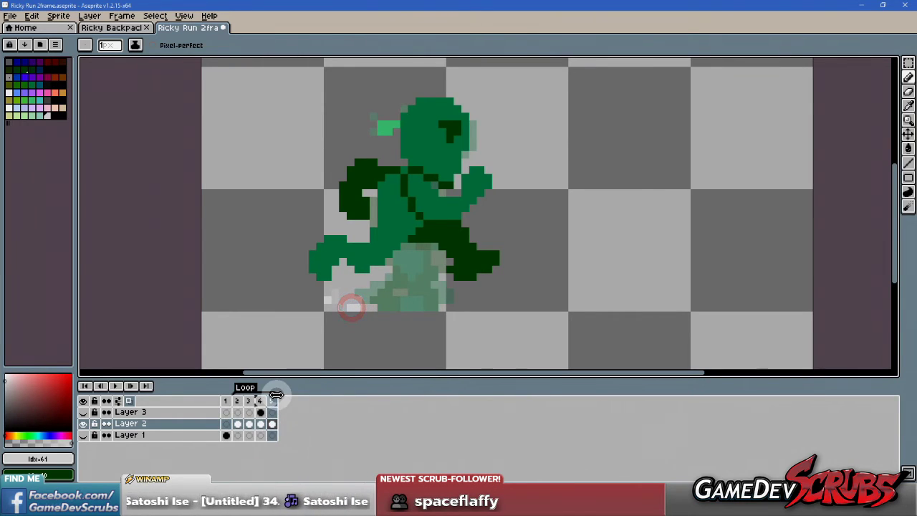
- Draw a diagonal two-pixel near-white dust mark behind the feet in frame 2 and add a rearmost dust pixel in frame 3
click(237, 401)
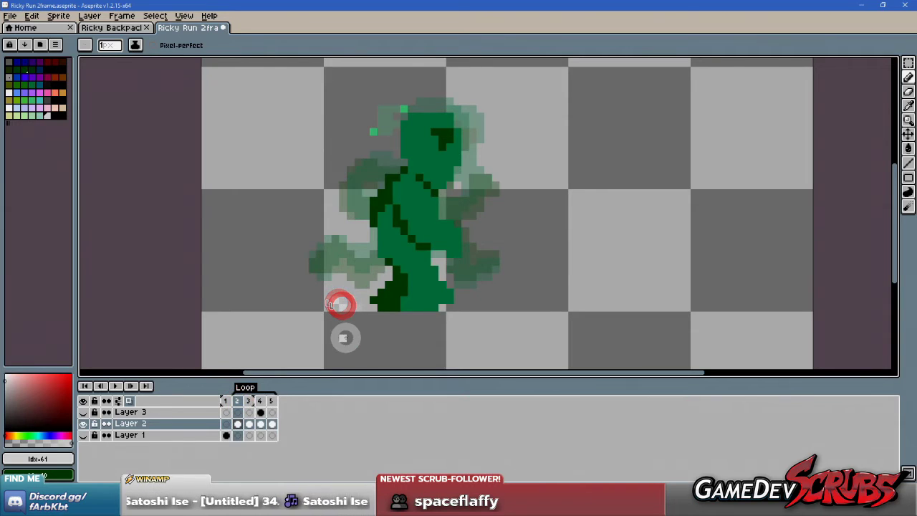
click(248, 401)
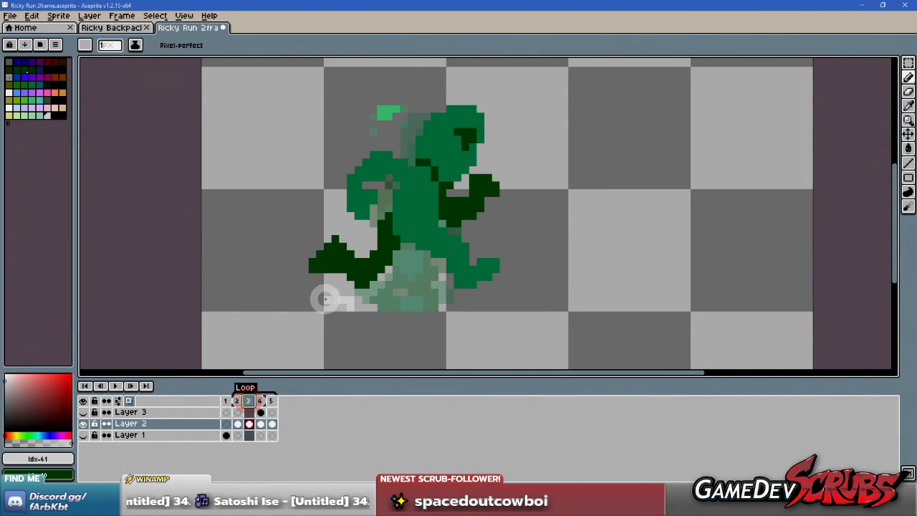
click(324, 298)
- Turn off onion skinning and play the run loop to check the dust motion
click(128, 400)
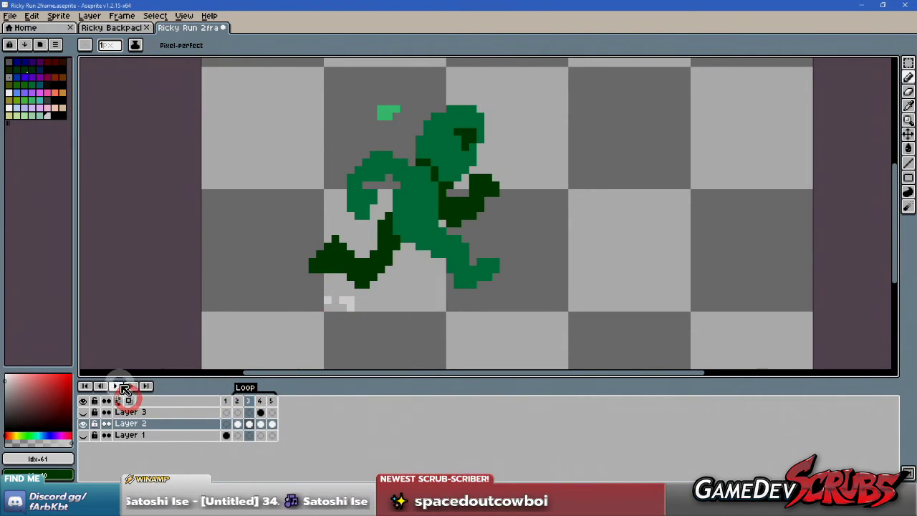
click(116, 386)
scroll(380, 305, down, 1)
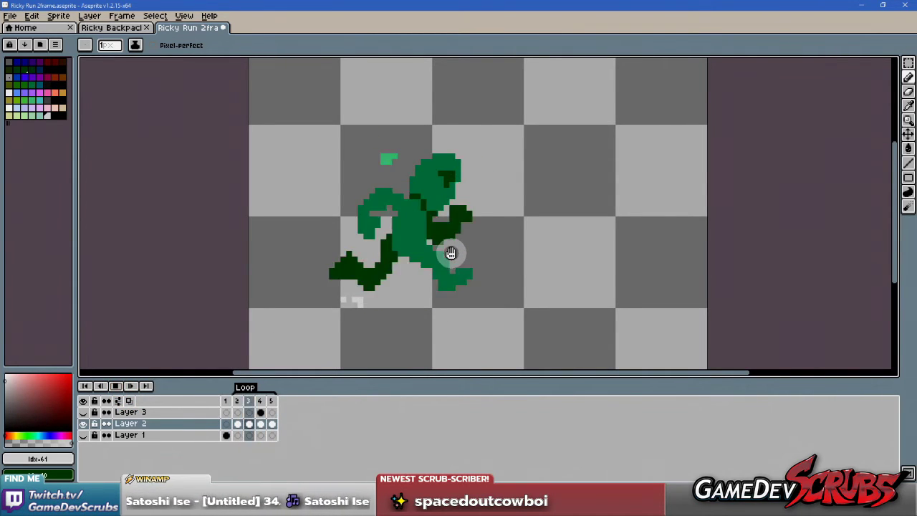
click(116, 386)
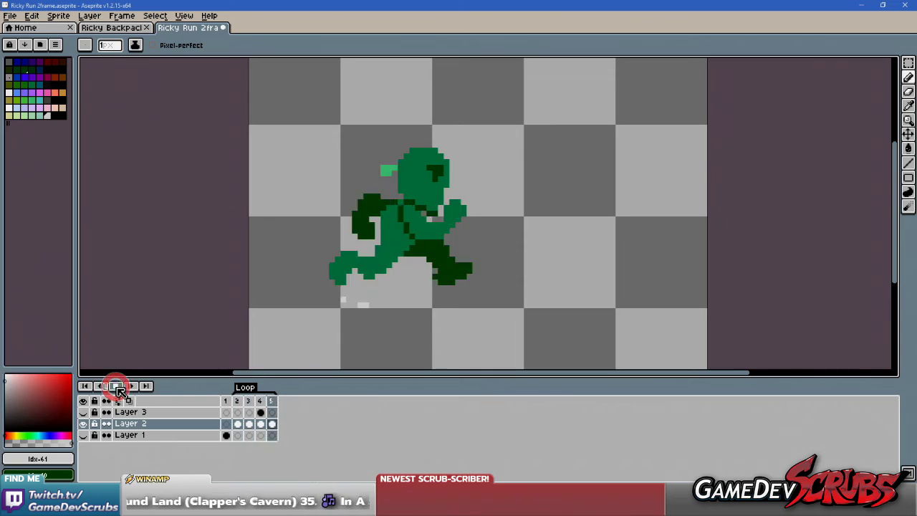
- Flip back and forth between frames 2 and 3 to compare how the dust marks change
click(247, 401)
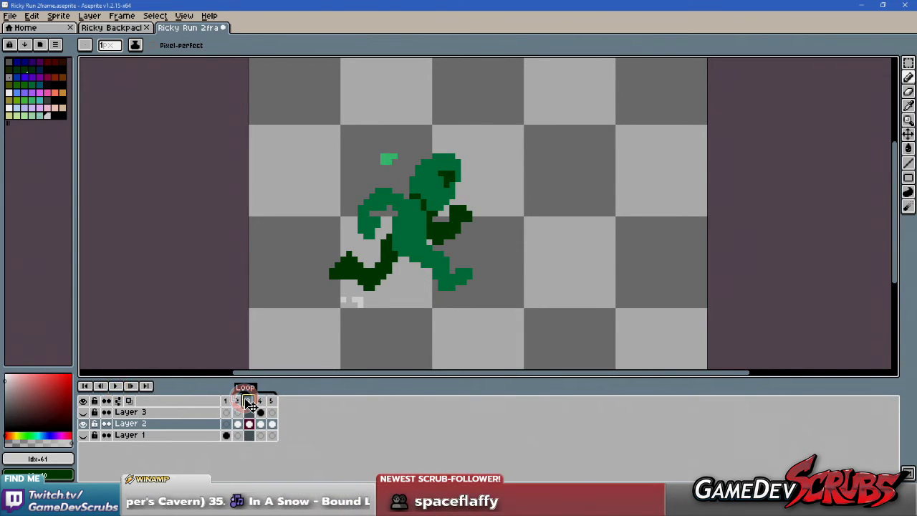
click(237, 401)
click(248, 401)
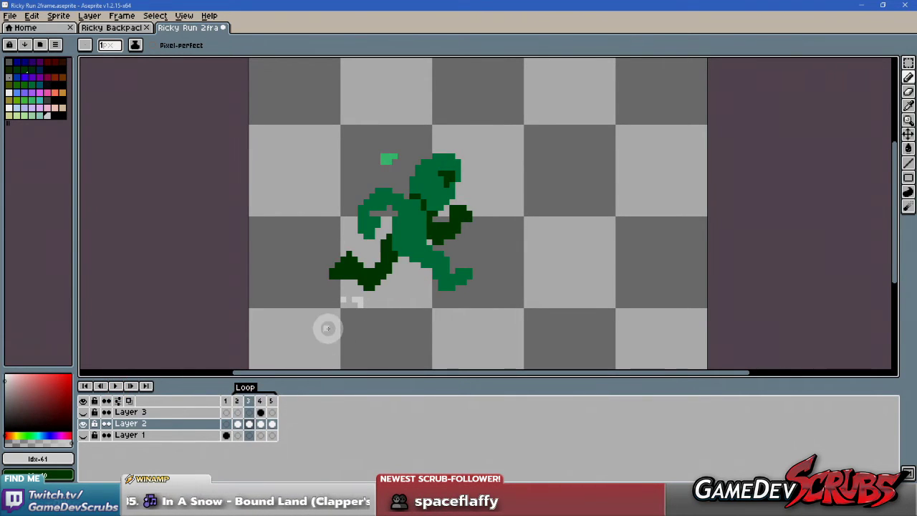
key(Left)
key(Right)
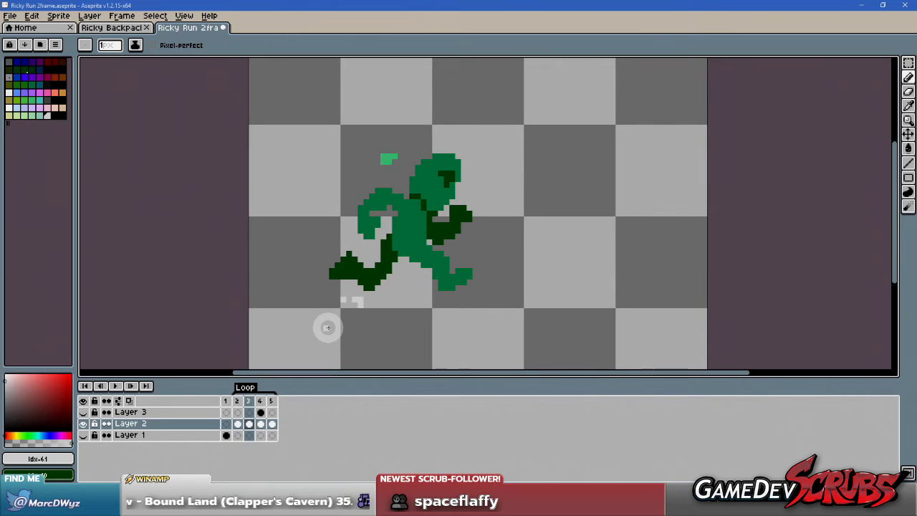
key(Left)
key(Left)
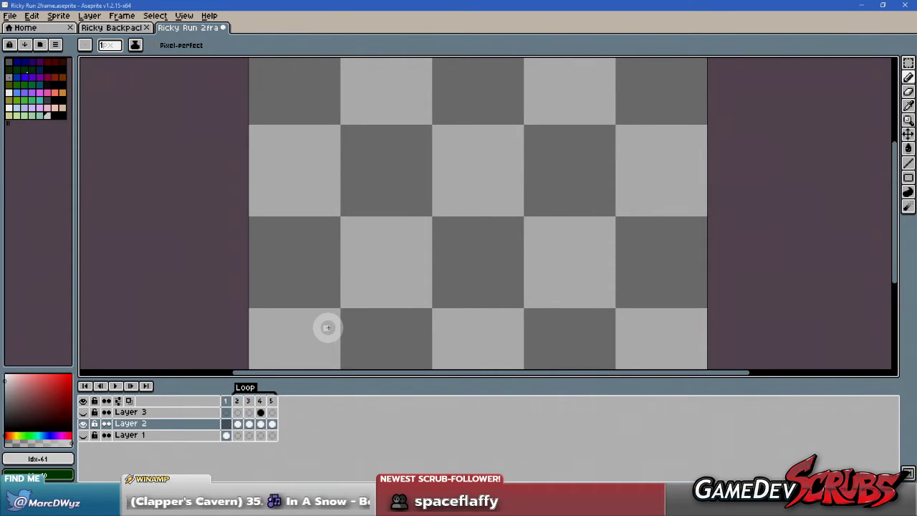
key(Right)
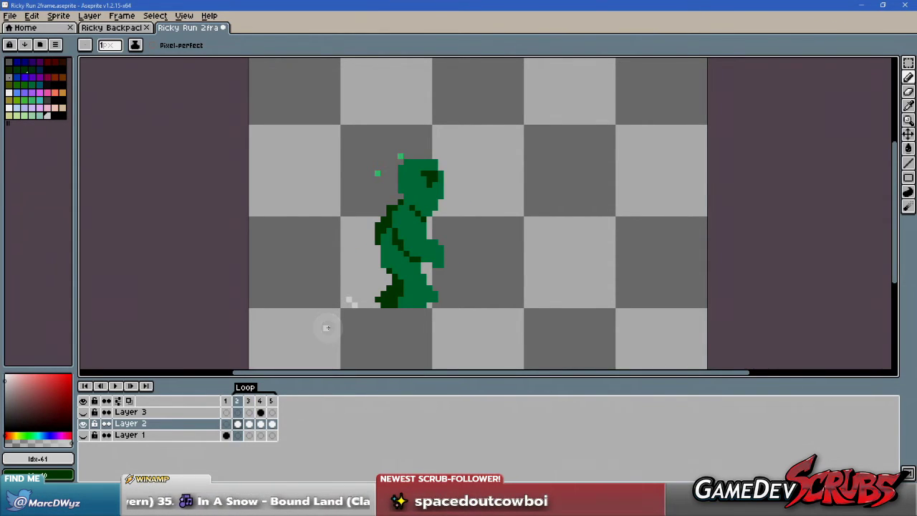
key(Right)
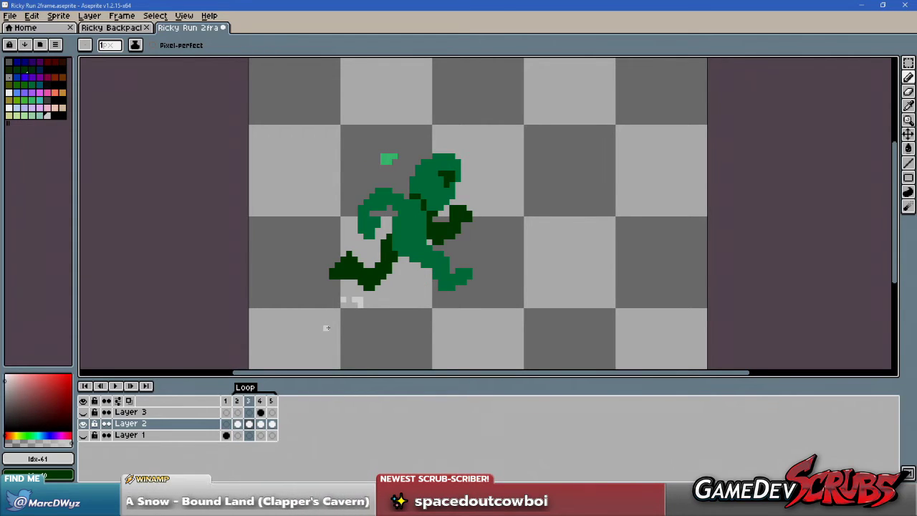
- Erase the upper corner pixel of the dust in frame 3, then move its dust marks three pixels farther behind the character
scroll(366, 294, up, 1)
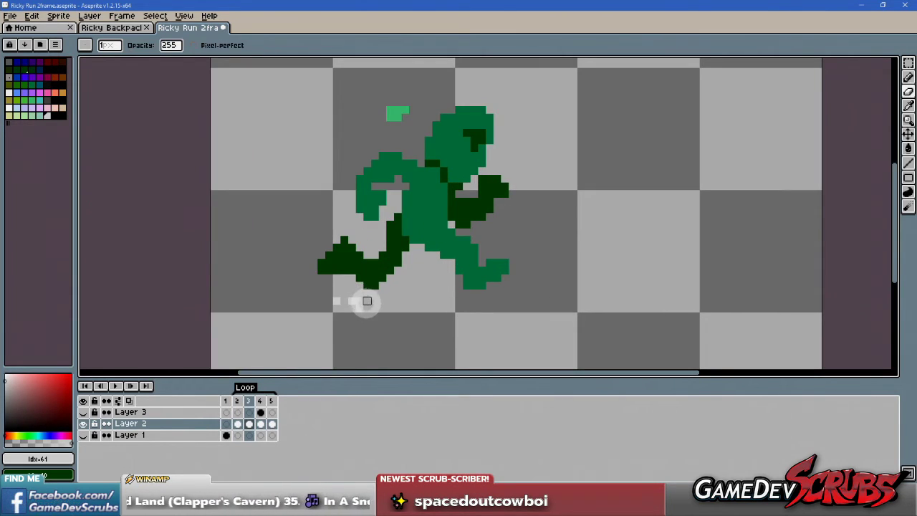
click(359, 304)
scroll(415, 312, down, 1)
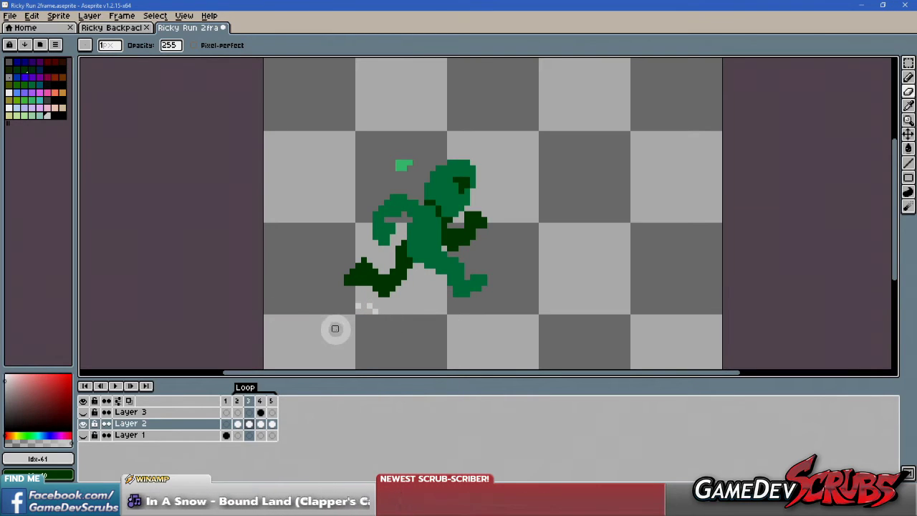
key(m)
mouse_move(335, 299)
mouse_down()
mouse_move(400, 334)
mouse_move(373, 329)
mouse_up()
click(248, 402)
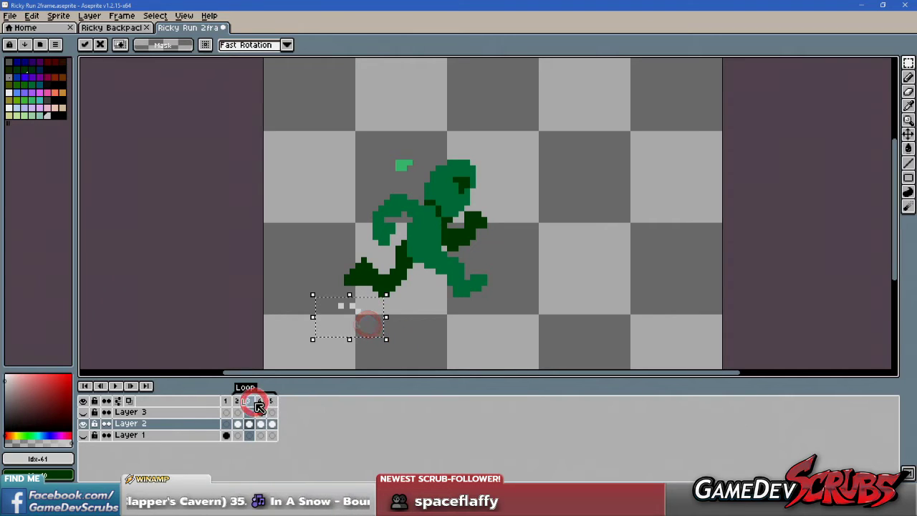
- Move the dust marks in frame 4 and in frame 2 three pixels farther behind the character
click(261, 401)
click(362, 337)
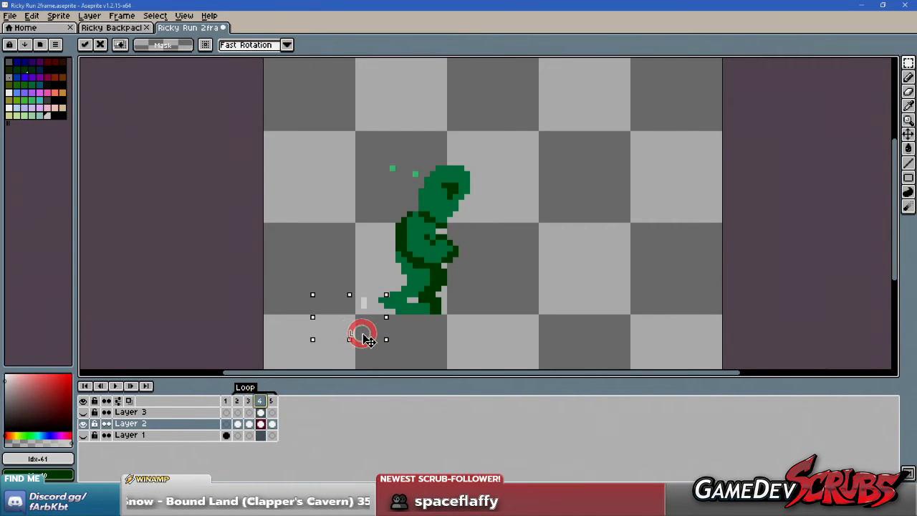
drag(327, 280, 372, 330)
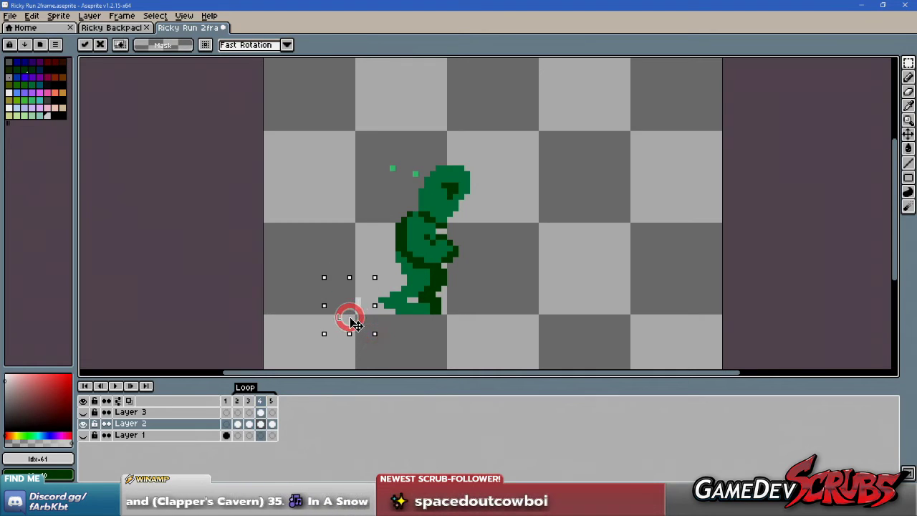
click(282, 307)
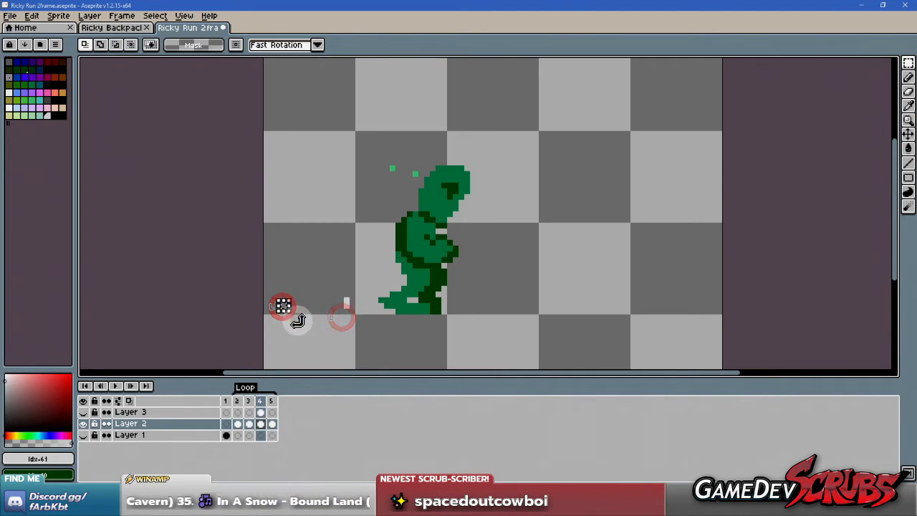
click(237, 400)
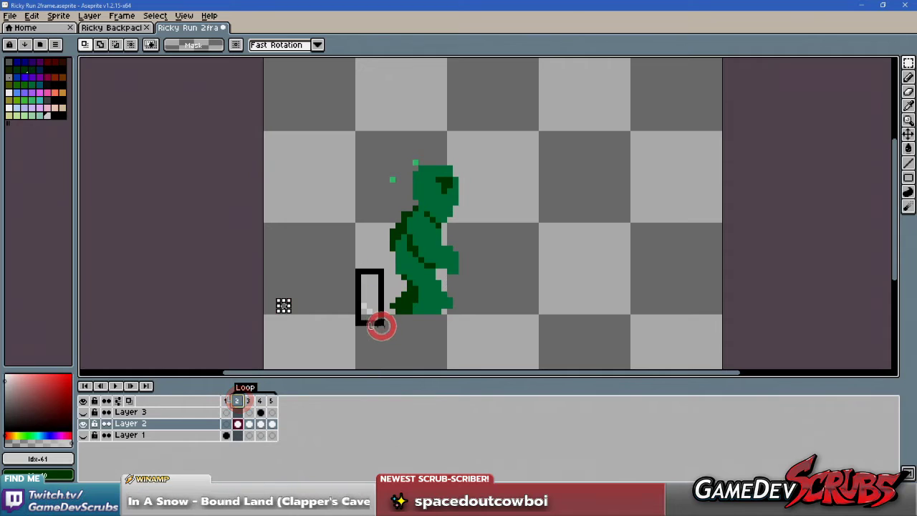
click(379, 325)
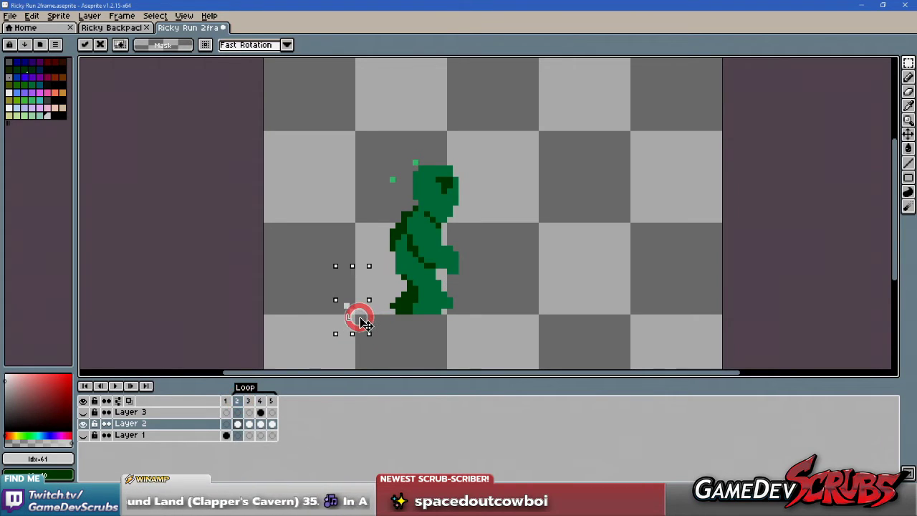
click(382, 320)
- Move both dust marks in frame 5 three pixels farther behind the character and clear the selection
click(271, 400)
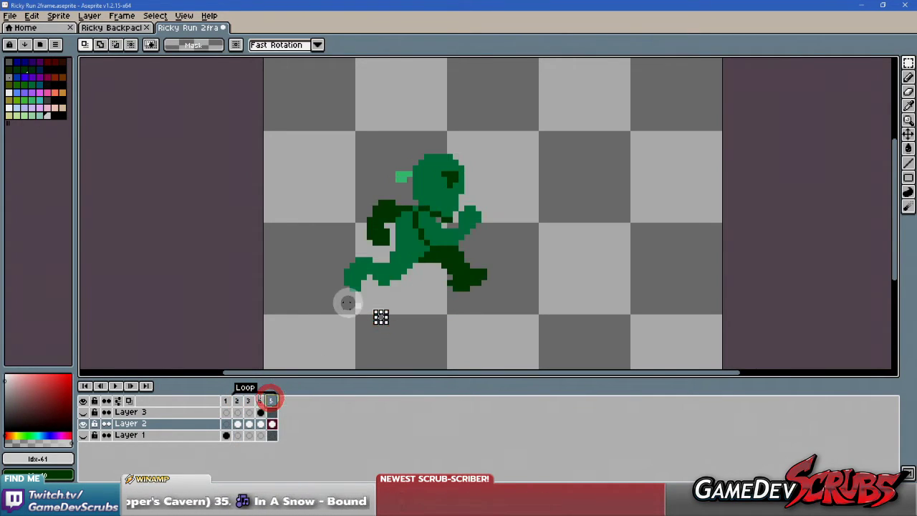
click(354, 311)
click(364, 320)
mouse_move(364, 320)
mouse_down()
mouse_move(347, 319)
mouse_move(371, 323)
mouse_up()
click(385, 319)
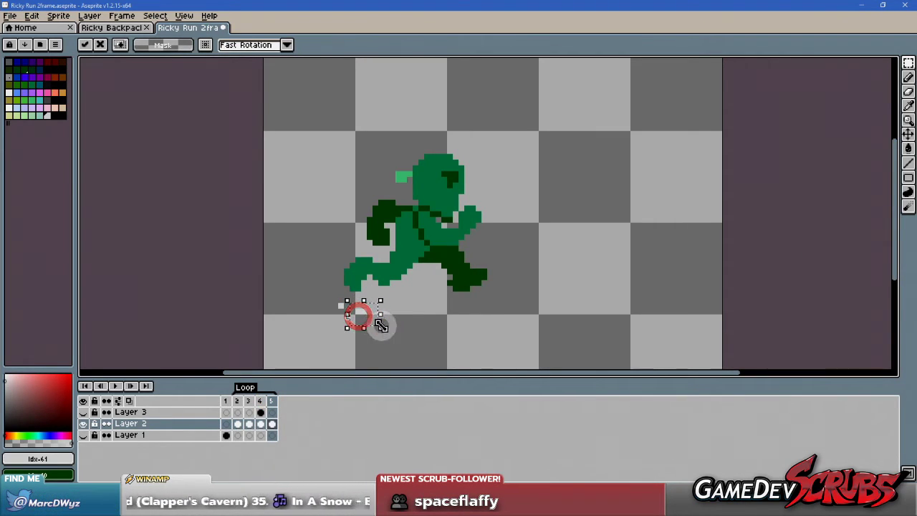
click(380, 325)
- Play the run loop and step through frames 1 to 4 to examine the repositioned dust
click(115, 387)
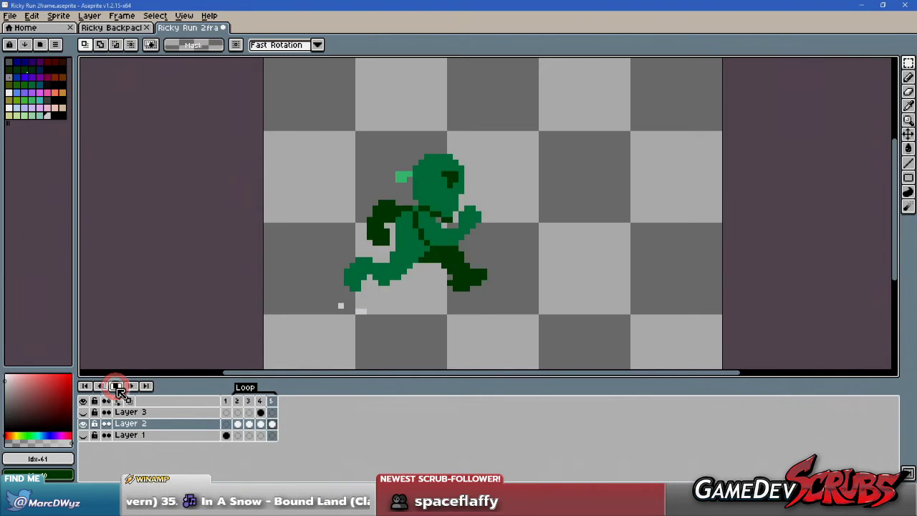
click(229, 401)
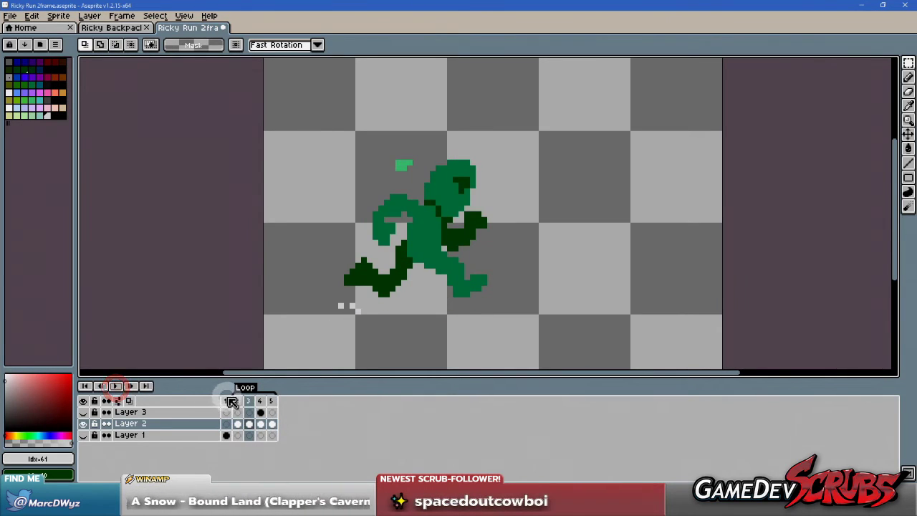
click(227, 401)
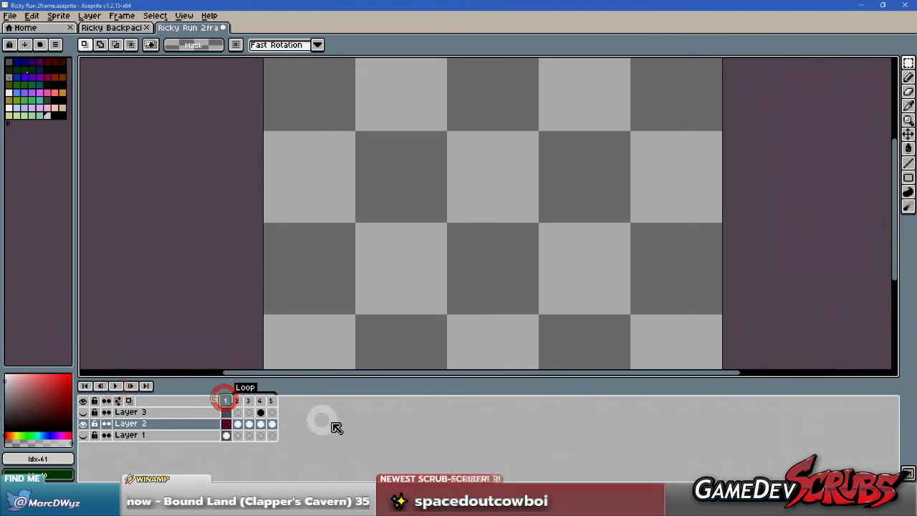
click(237, 401)
key(Right)
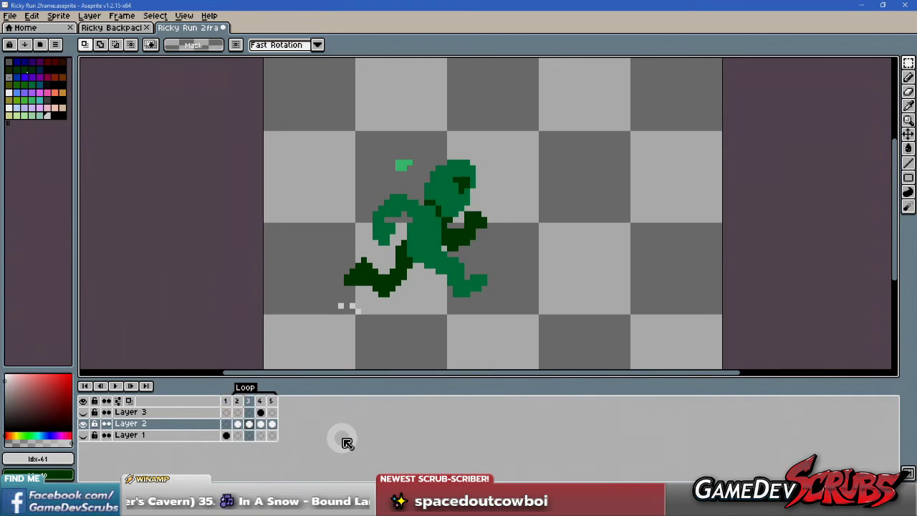
key(Right)
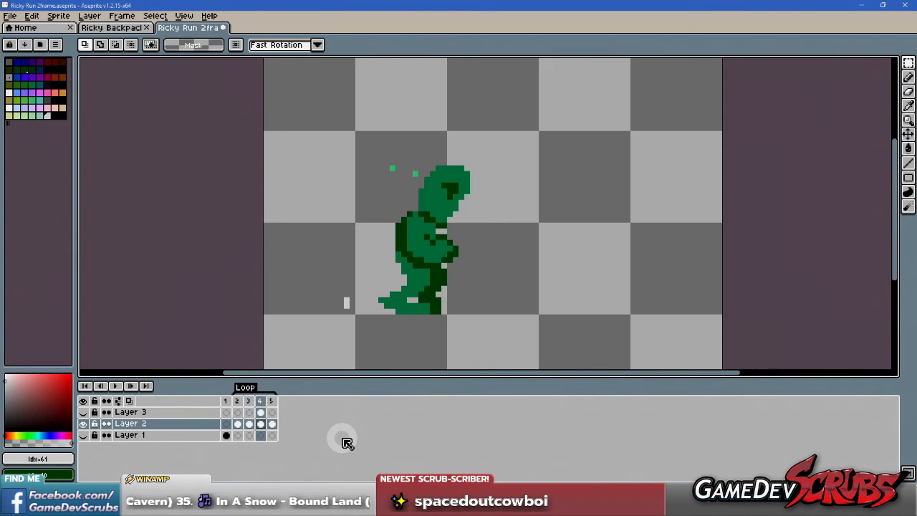
- Remove the upper pixel of the upright dust mark in frame 4 and replay the loop
click(349, 302)
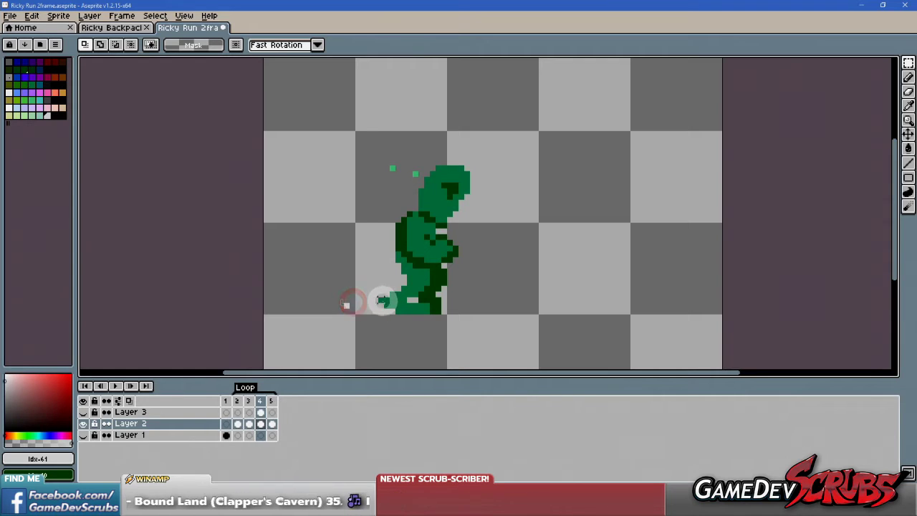
click(114, 386)
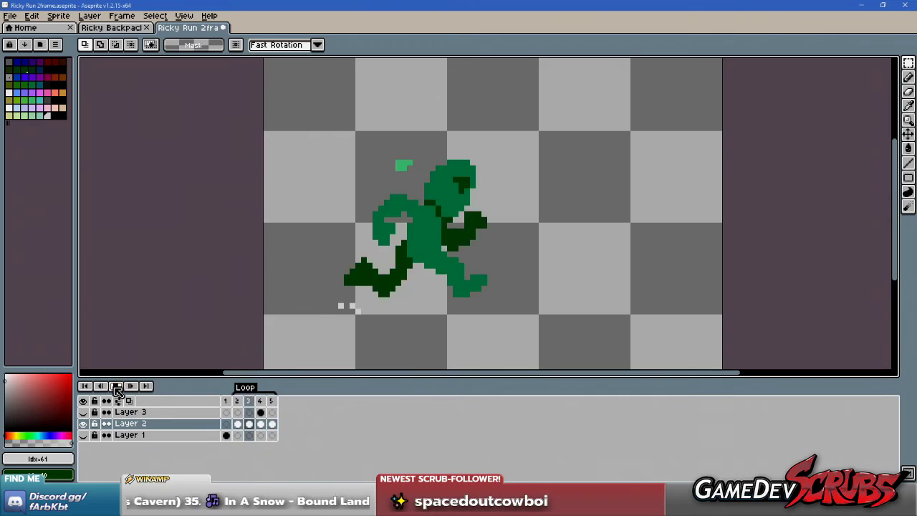
click(116, 387)
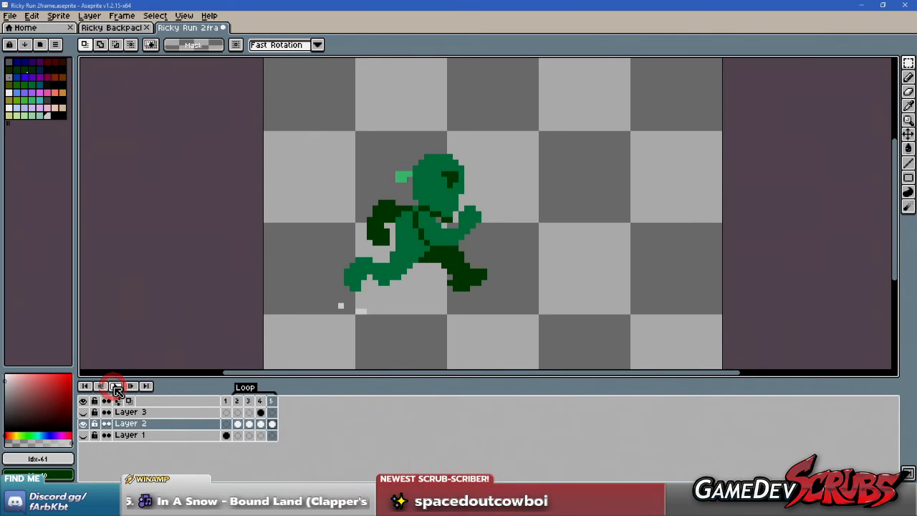
- Touch up the near-white dust with the Pencil in frames 2 to 5, adding single pixels around the existing marks
click(238, 402)
key(b)
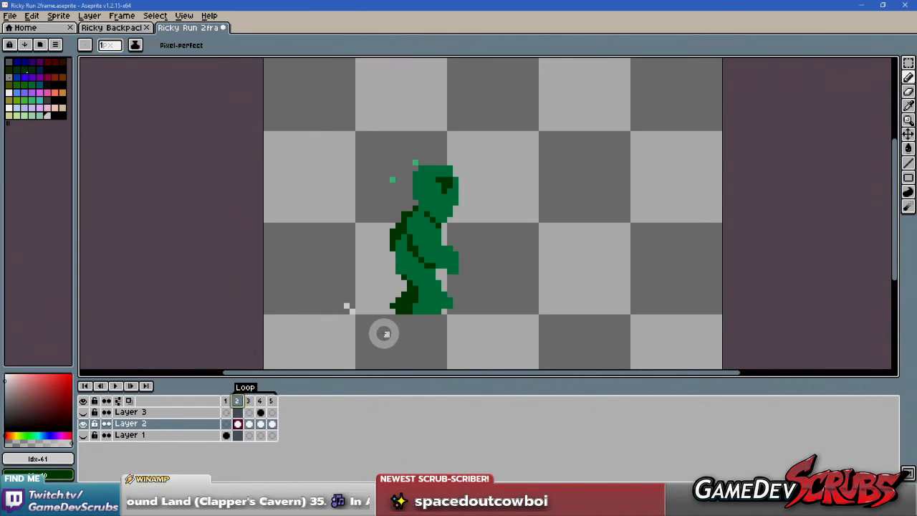
scroll(385, 319, up, 1)
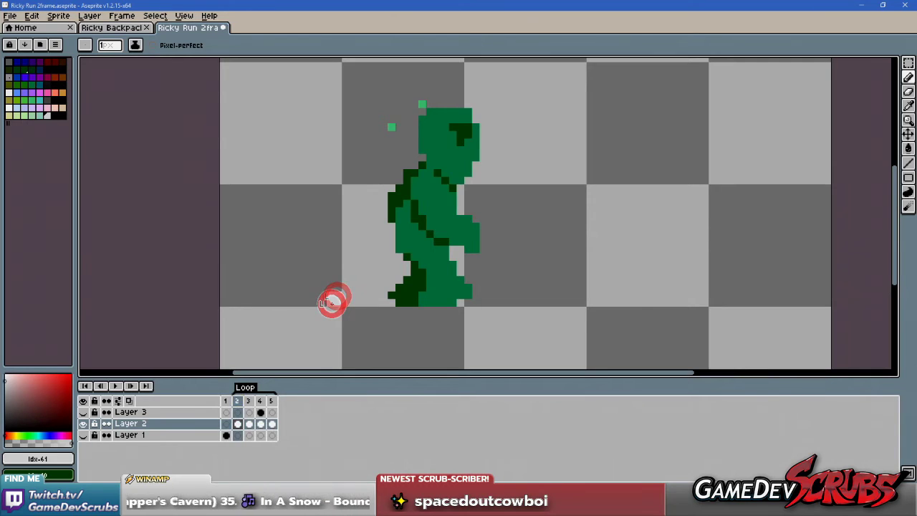
click(250, 401)
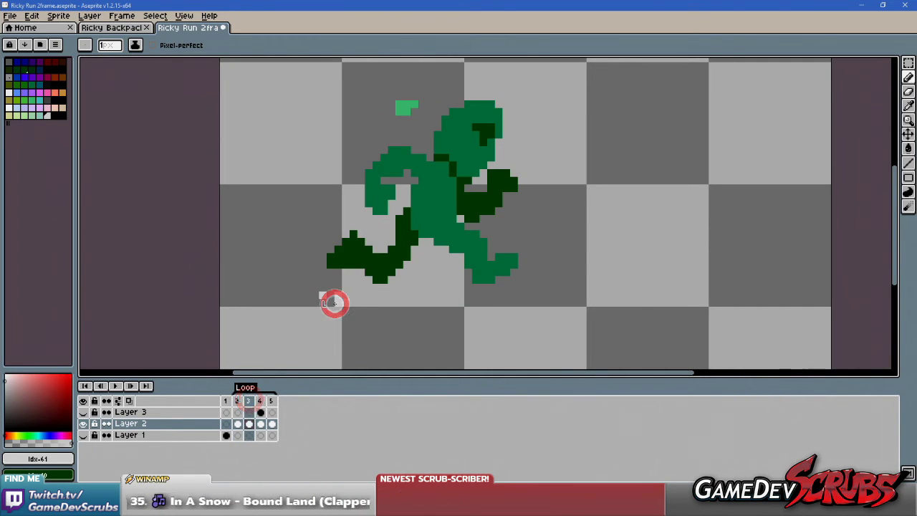
click(260, 401)
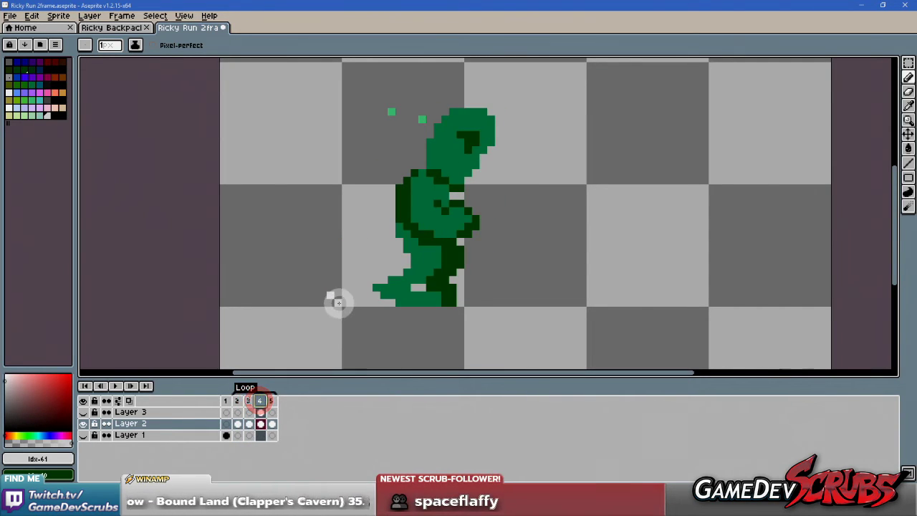
click(271, 402)
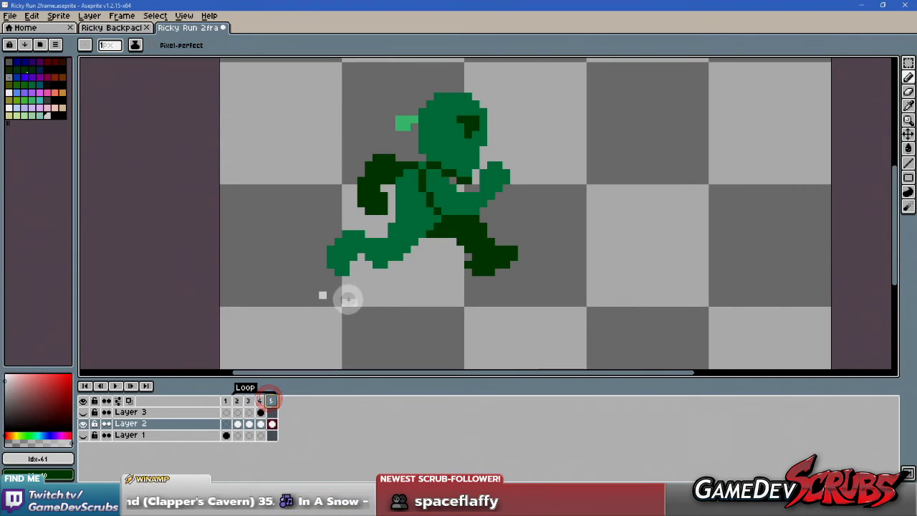
click(352, 297)
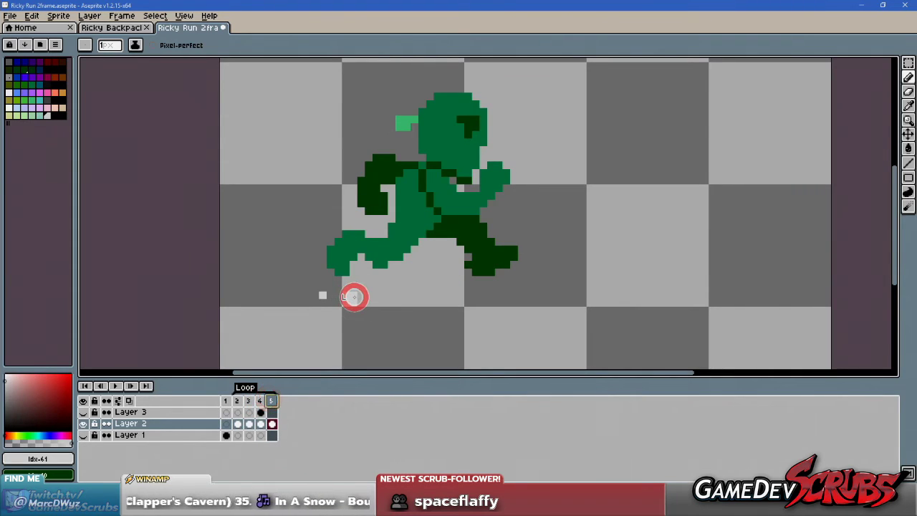
- Play the run loop and step through frames 2 to 5 to compare the dust marks
click(114, 386)
click(115, 387)
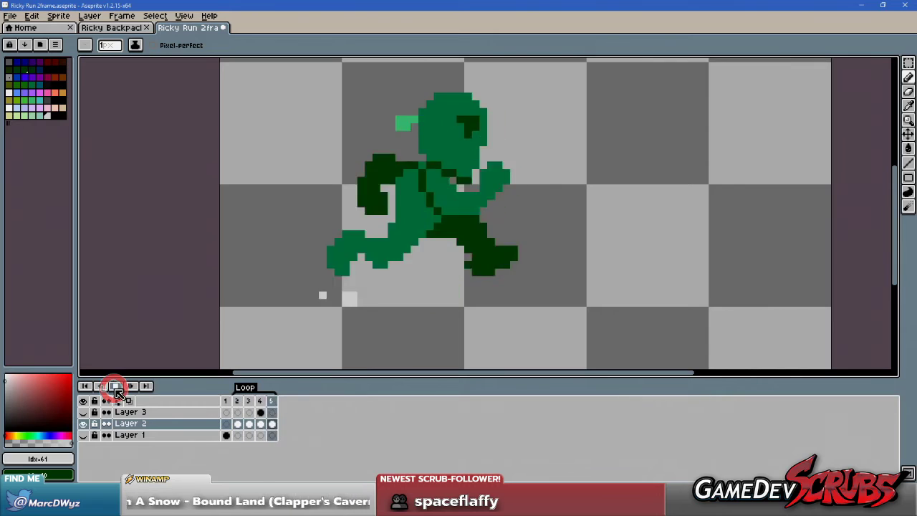
click(237, 401)
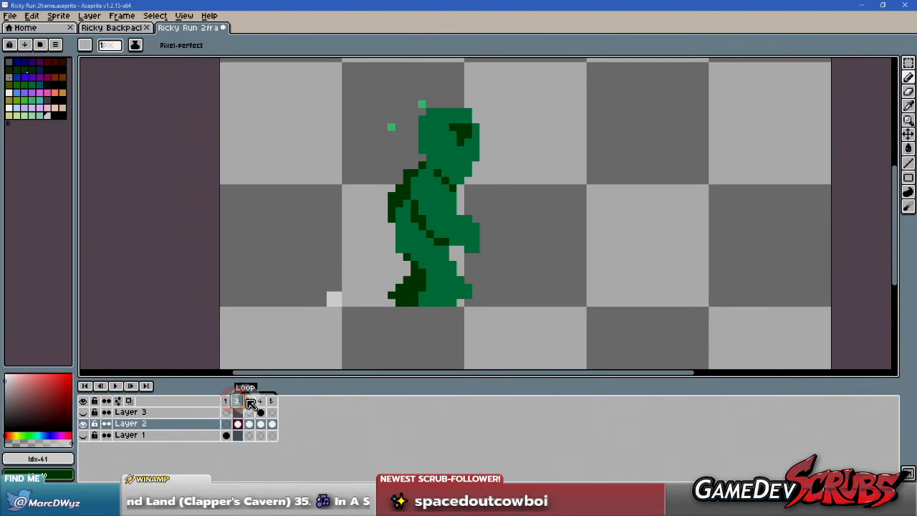
click(248, 402)
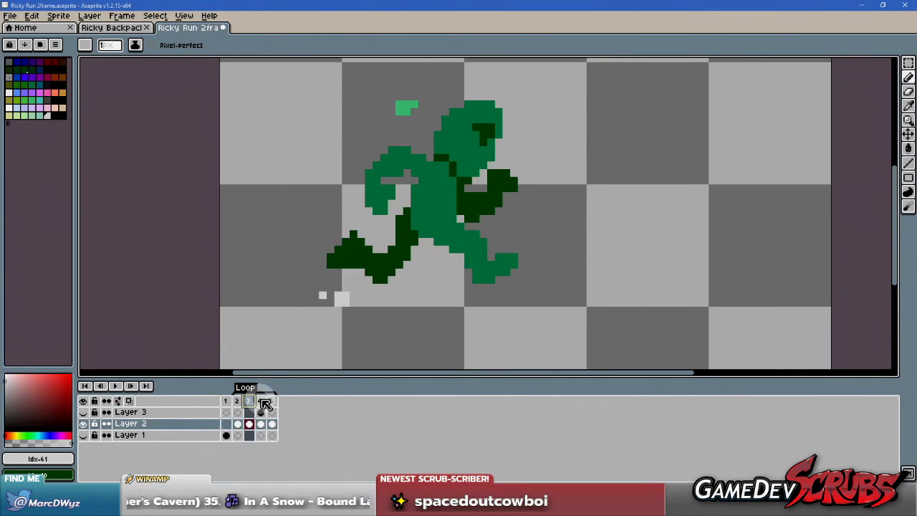
click(262, 403)
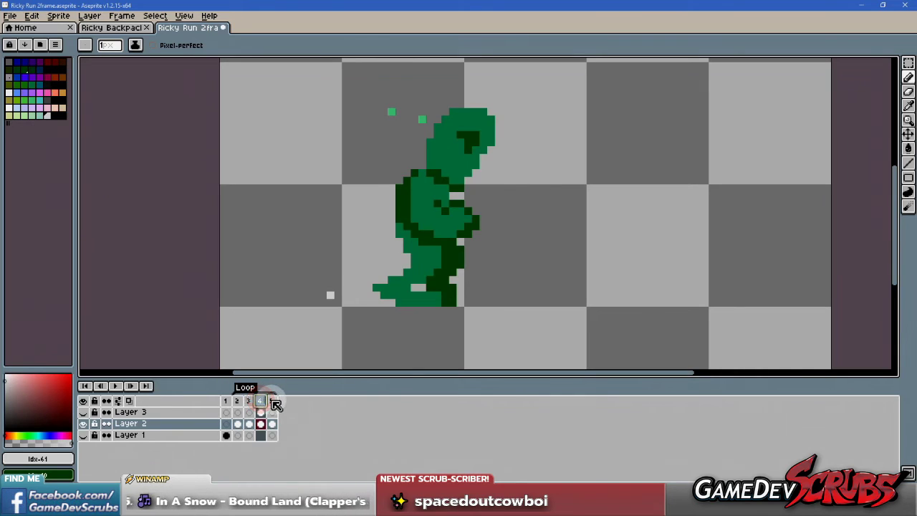
click(272, 403)
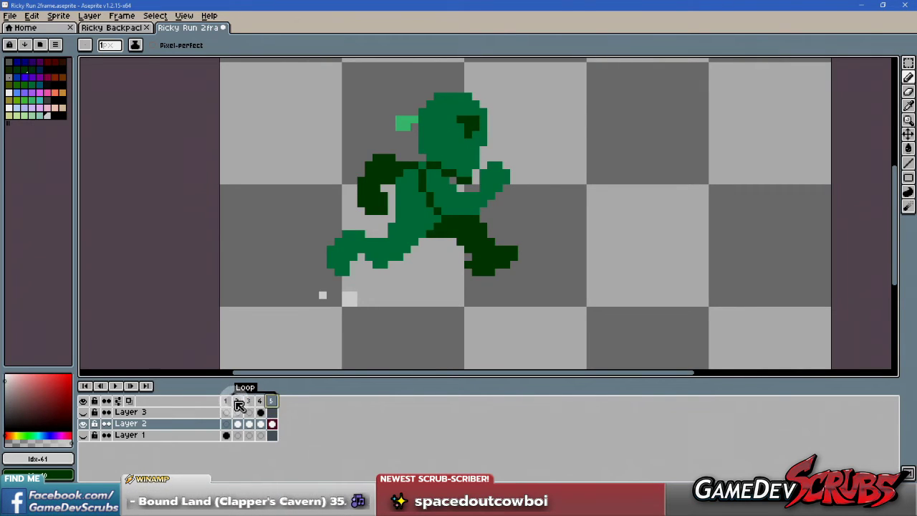
click(237, 402)
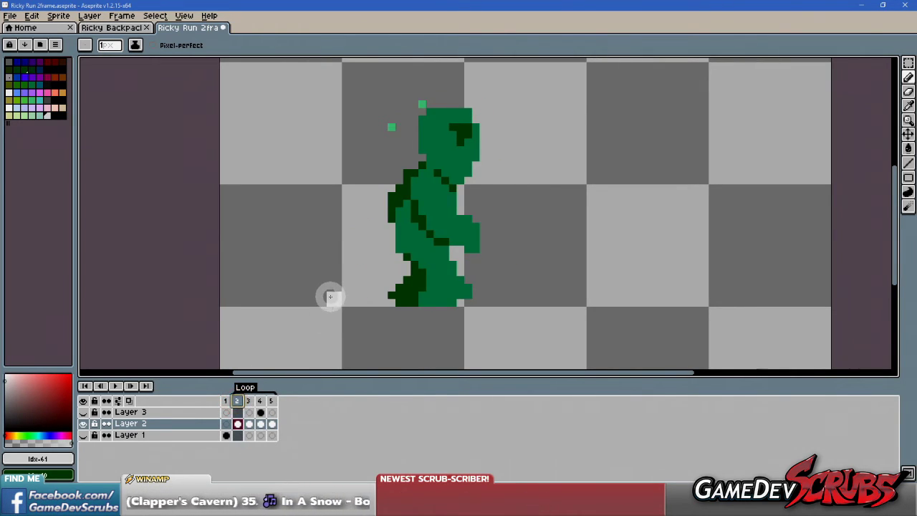
click(273, 401)
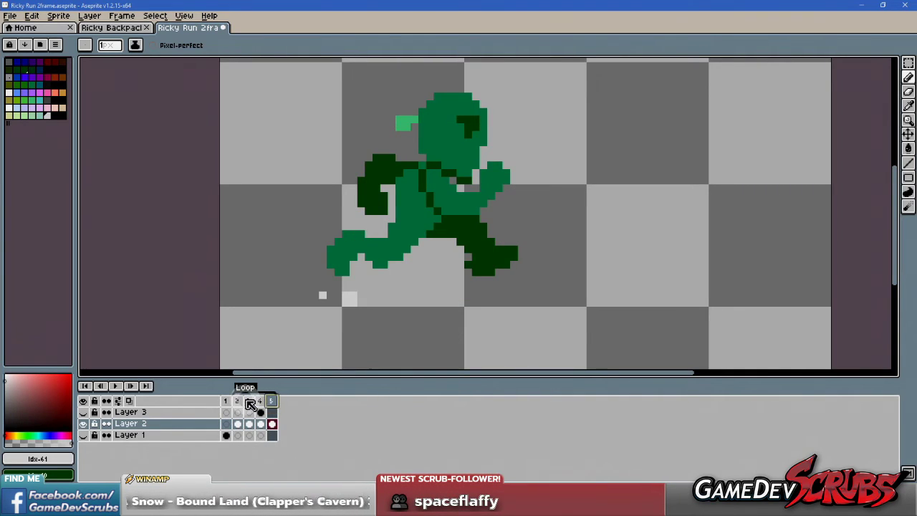
- Erase the two-by-two dust block in frame 2 down to its upper-left pixel
click(238, 402)
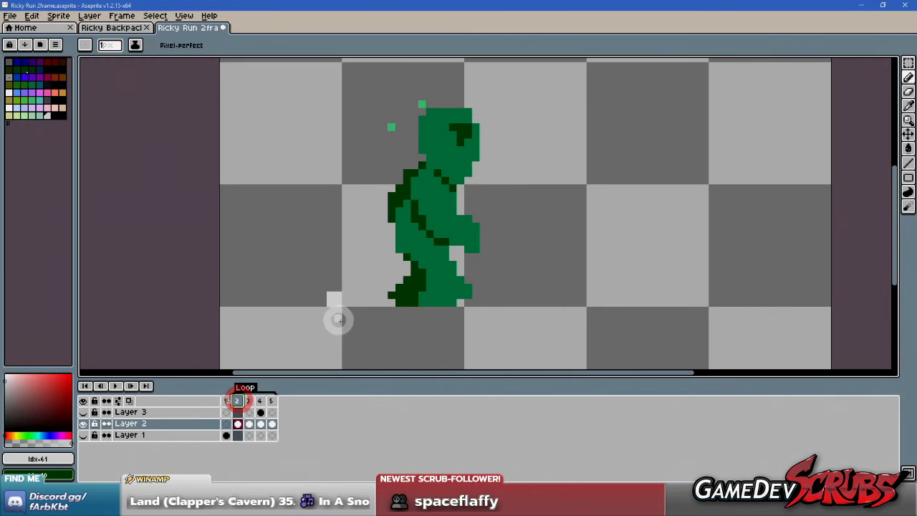
key(e)
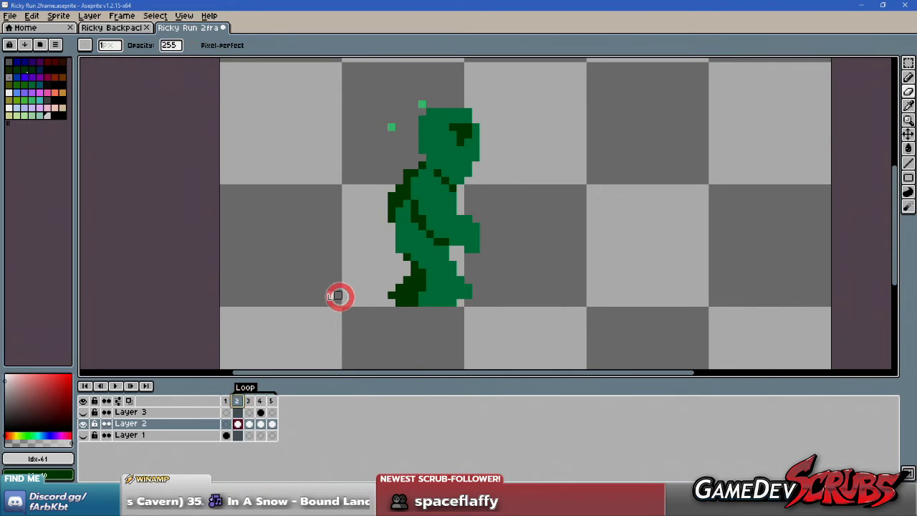
click(339, 295)
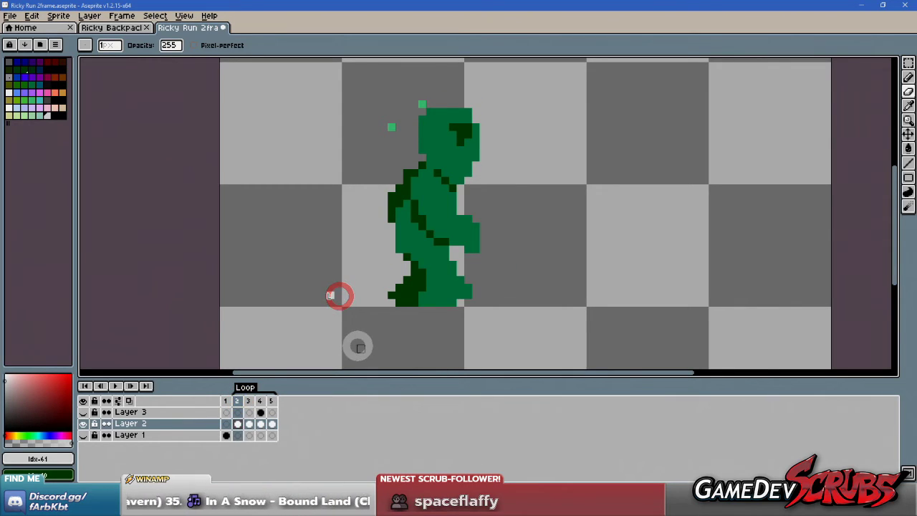
- Step through the loop's frames and replay the animation to examine how the reduced dust reads between frames
click(250, 402)
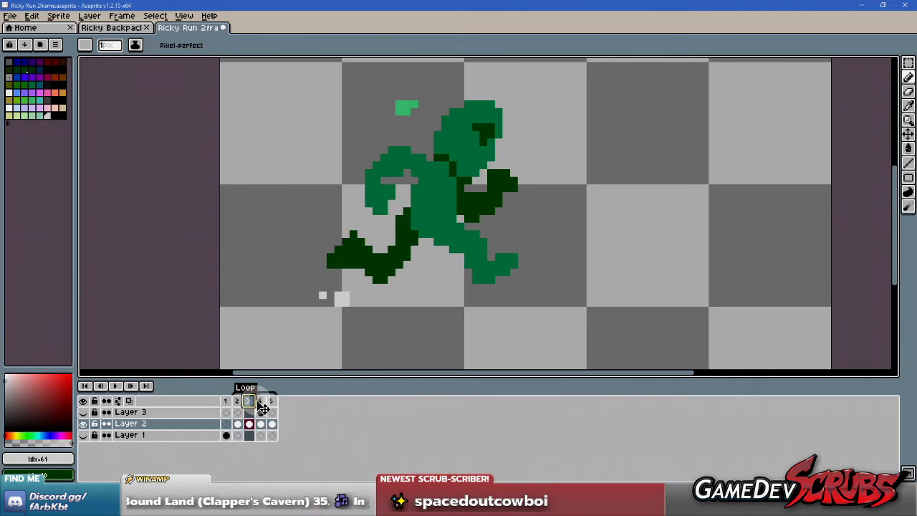
click(263, 402)
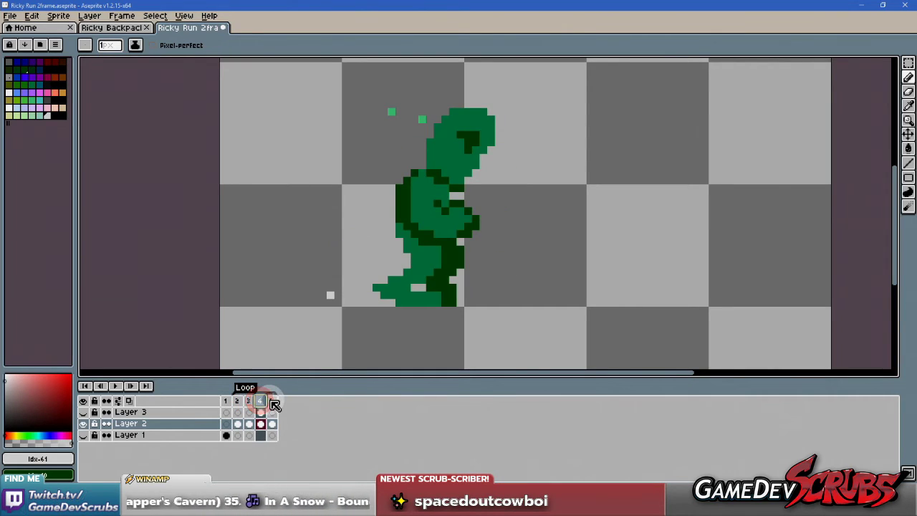
click(272, 402)
click(232, 401)
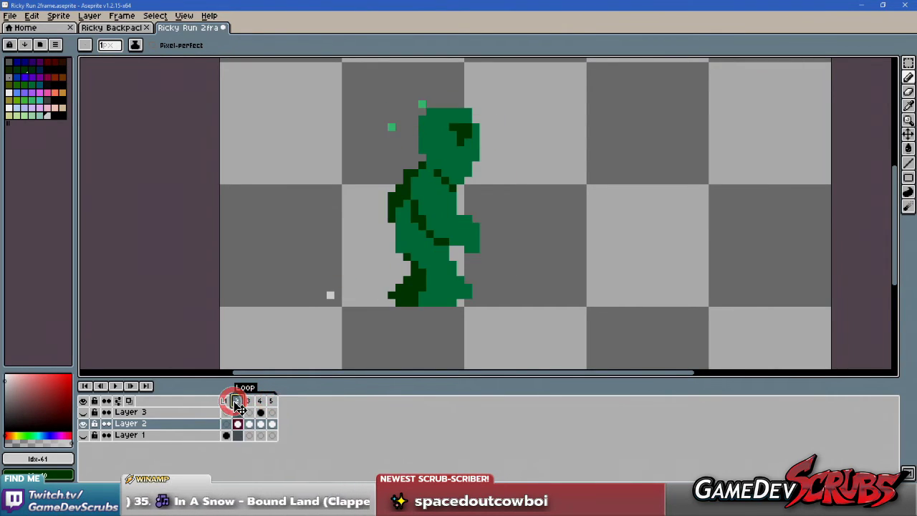
click(115, 386)
scroll(457, 283, down, 2)
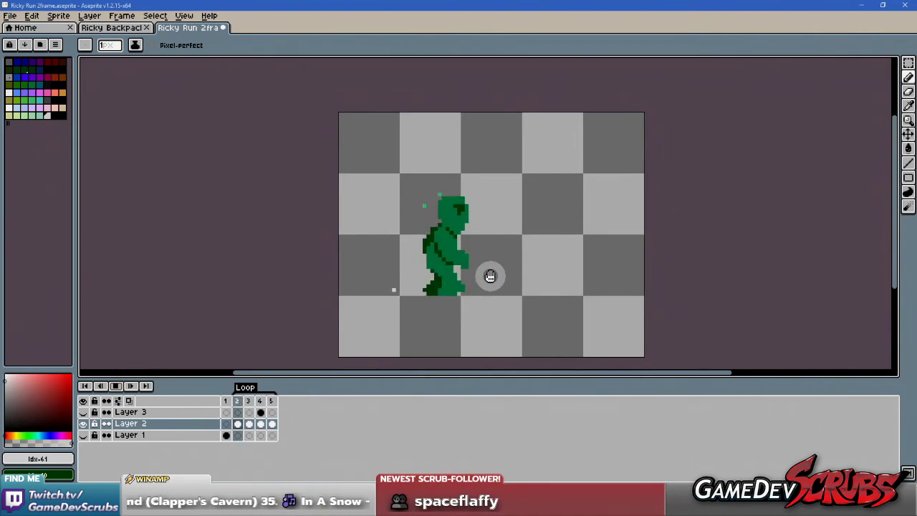
scroll(485, 273, up, 1)
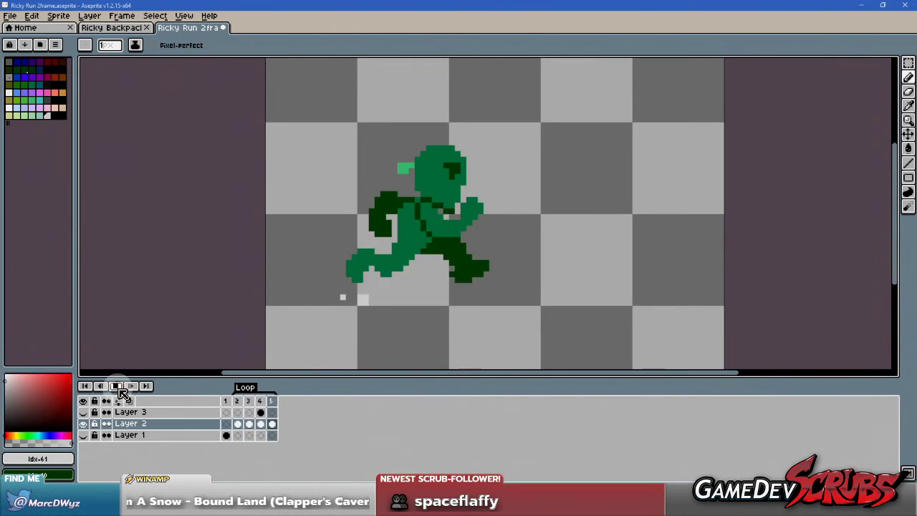
scroll(370, 298, up, 1)
click(239, 400)
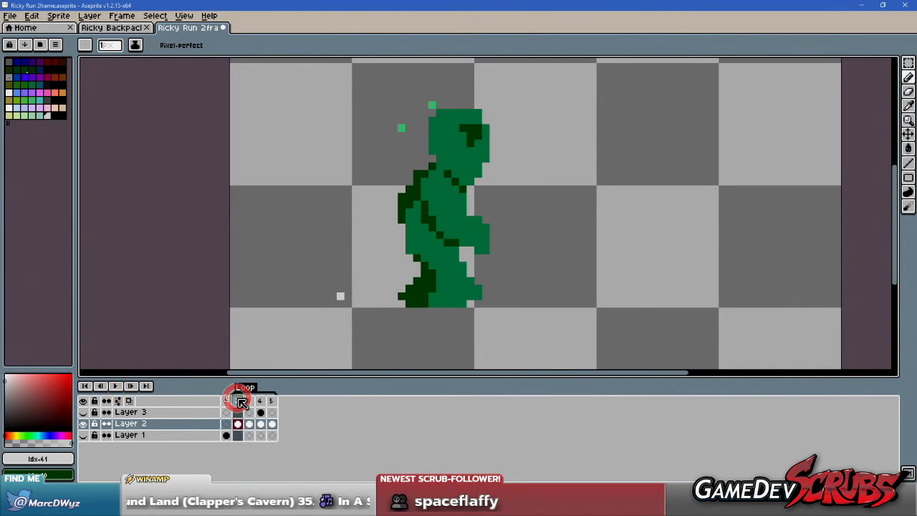
click(251, 401)
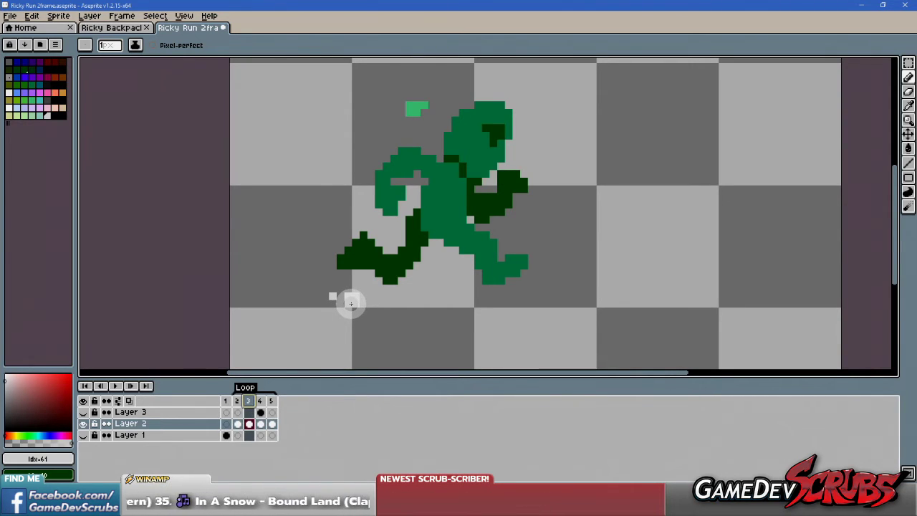
- Shift frame 2's dust pixel one pixel farther behind the character and erase the lone trailing dust pixel in frame 3
click(242, 401)
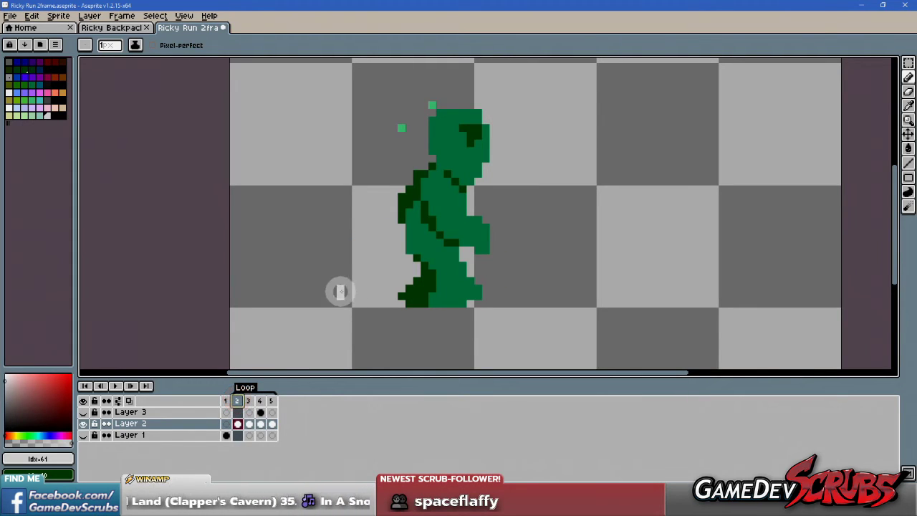
click(335, 296)
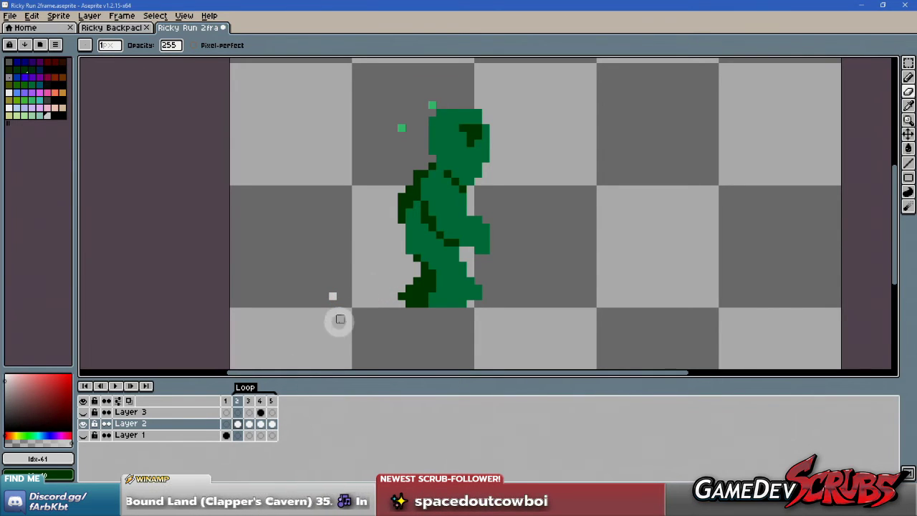
click(249, 401)
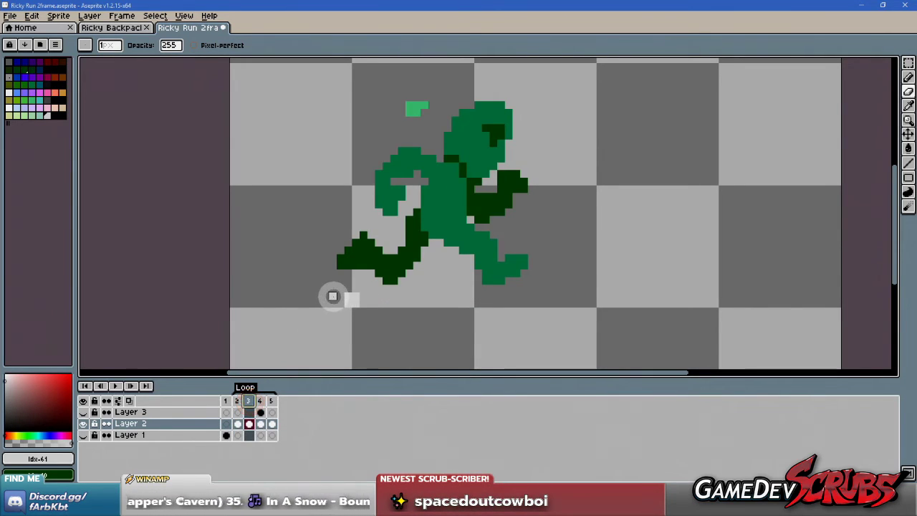
click(261, 402)
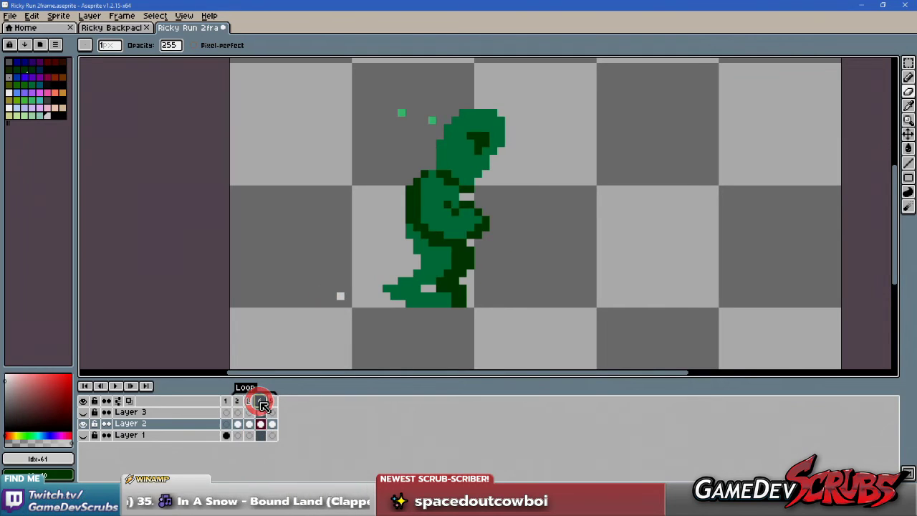
click(249, 401)
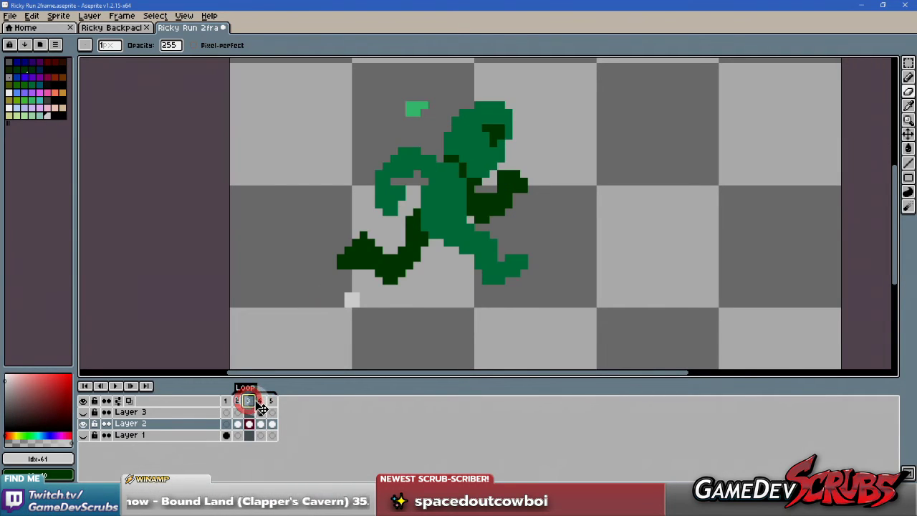
- In frame 5, erase the lone trailing dust pixel and shift the two-by-two dust block one pixel farther back
click(261, 401)
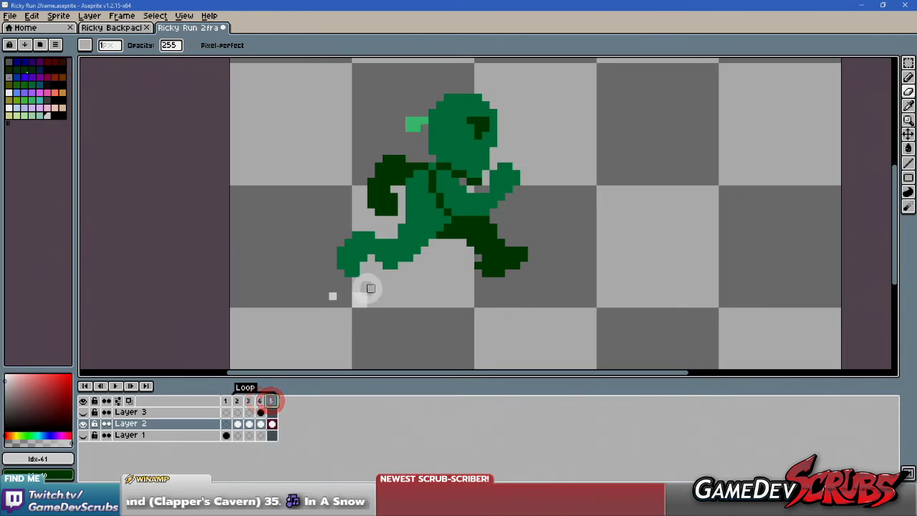
click(354, 307)
click(332, 297)
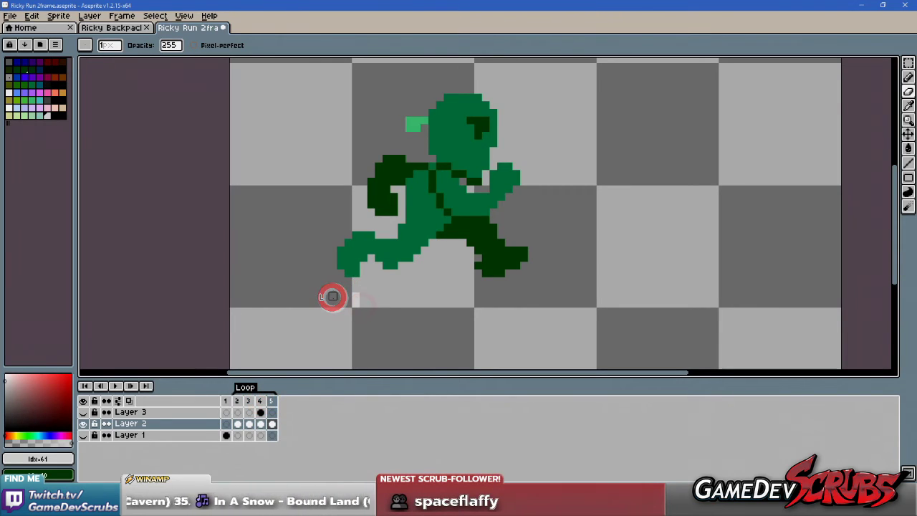
key(e)
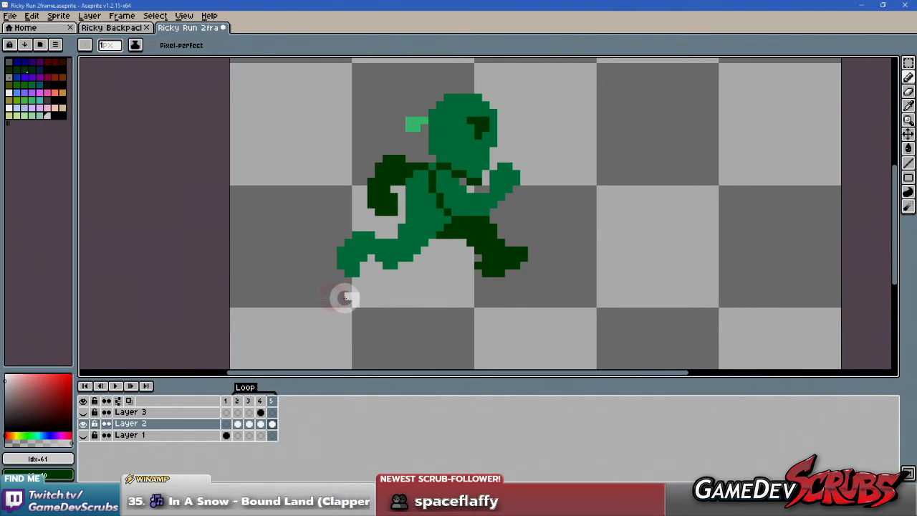
click(261, 402)
click(272, 401)
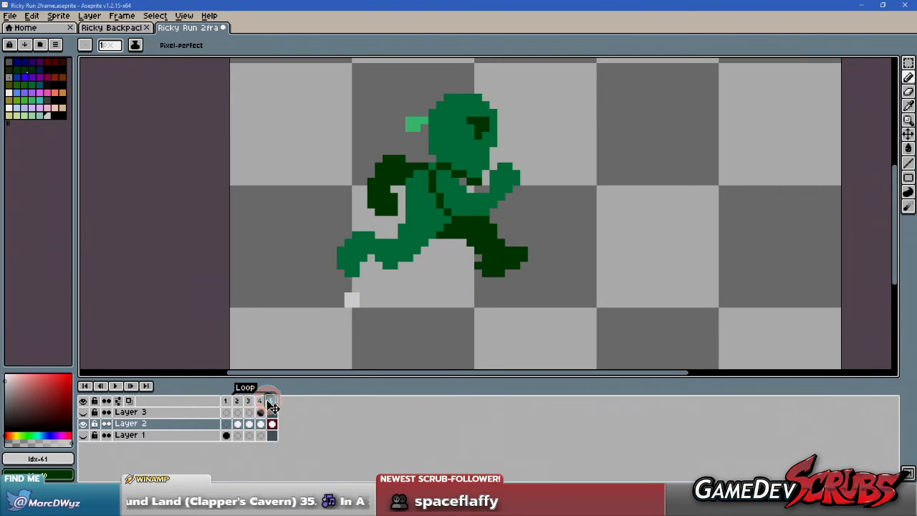
- Play the run loop at smaller and larger magnifications to check the simplified dust in motion
click(115, 386)
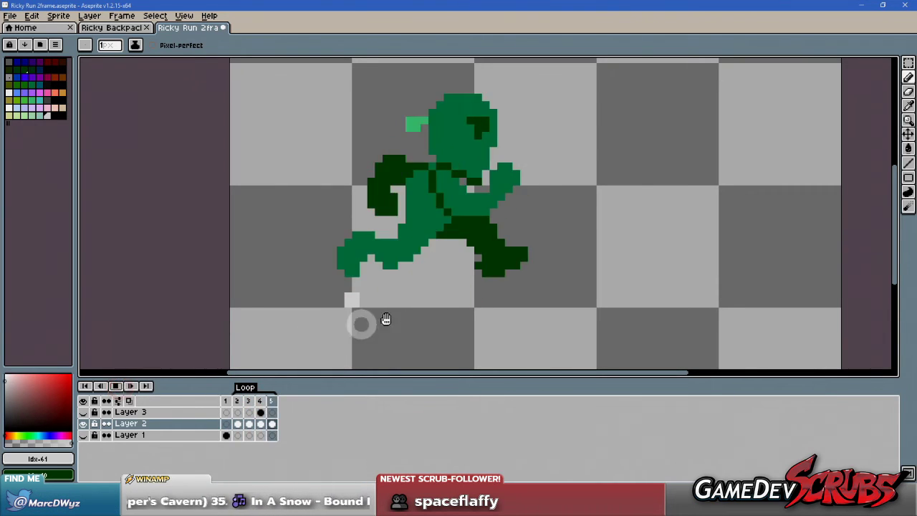
scroll(386, 319, down, 4)
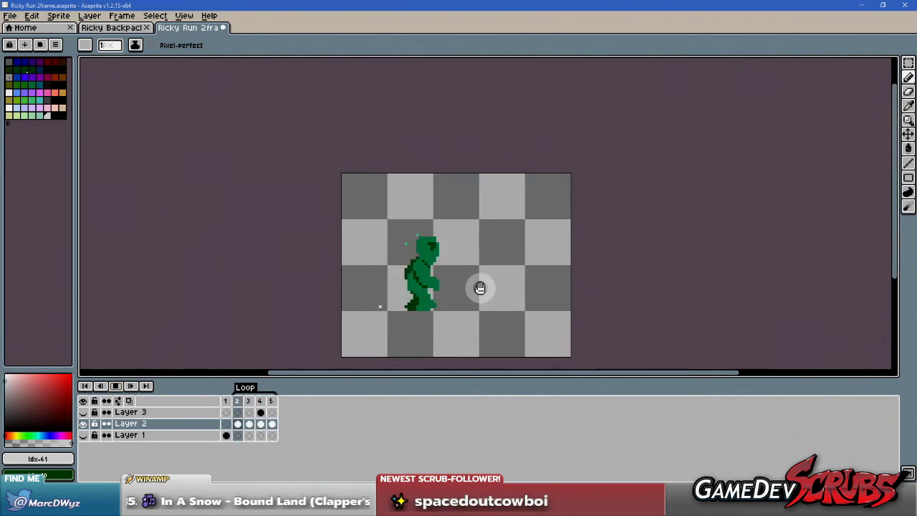
scroll(480, 287, up, 3)
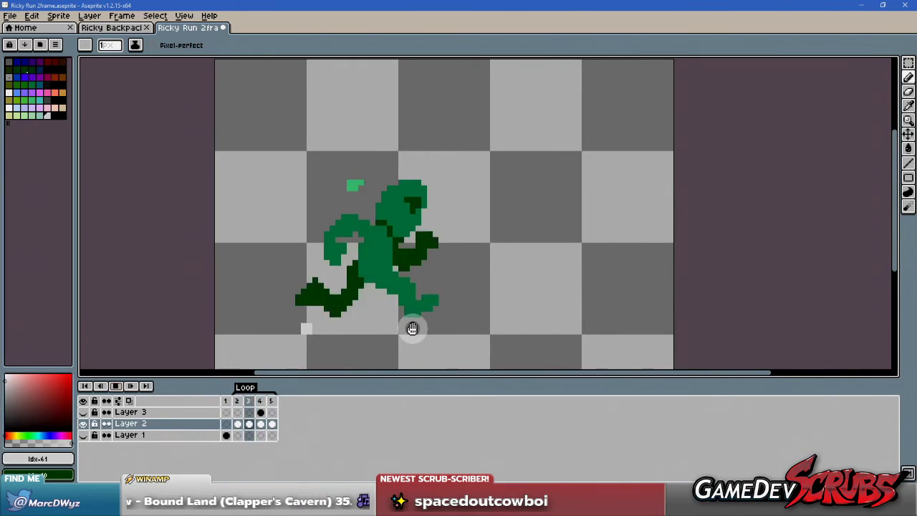
drag(412, 328, 425, 303)
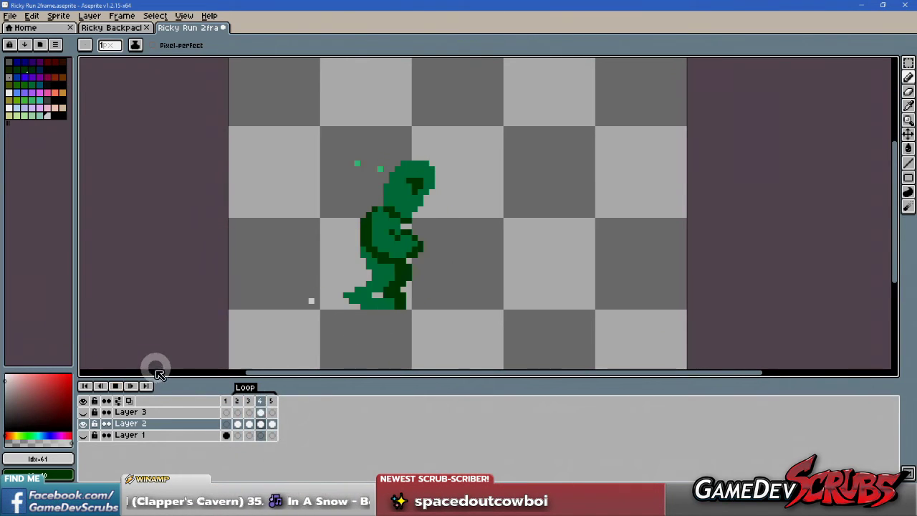
click(116, 385)
- Step back and forth through frames 2 to 5 to compare the dust placement frame by frame
click(237, 400)
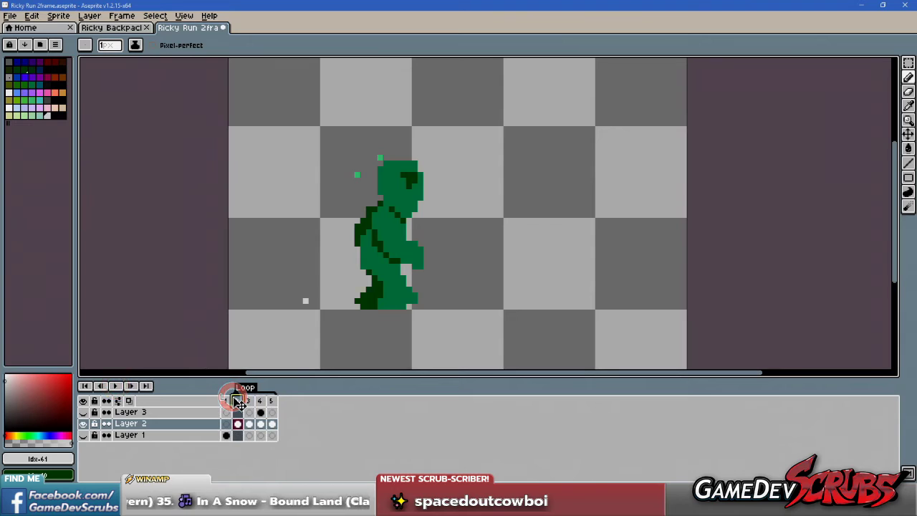
key(Right)
key(Right)
key(Left)
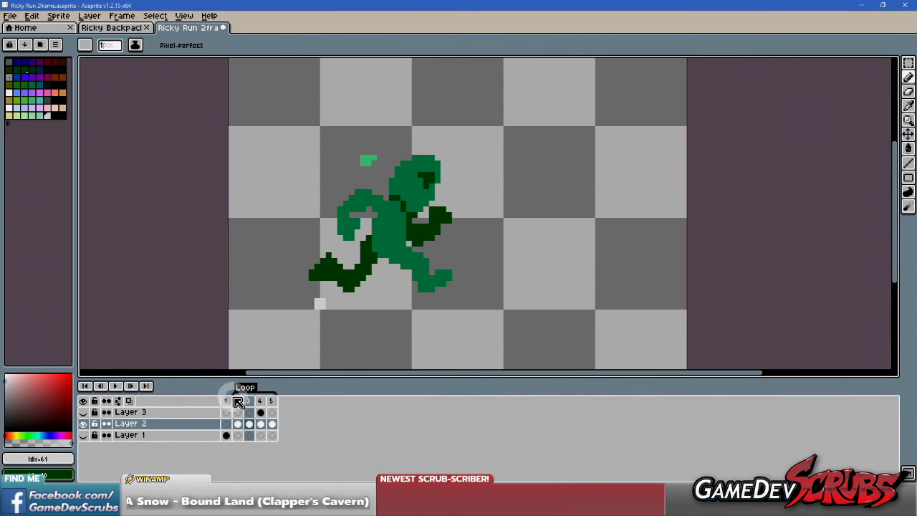
key(Left)
key(Right)
key(Right)
key(Left)
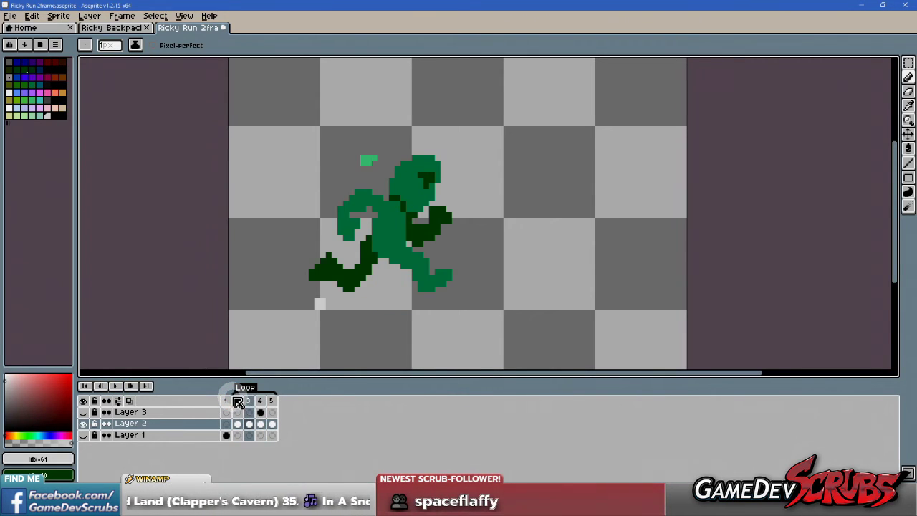
key(Right)
key(Left)
key(Right)
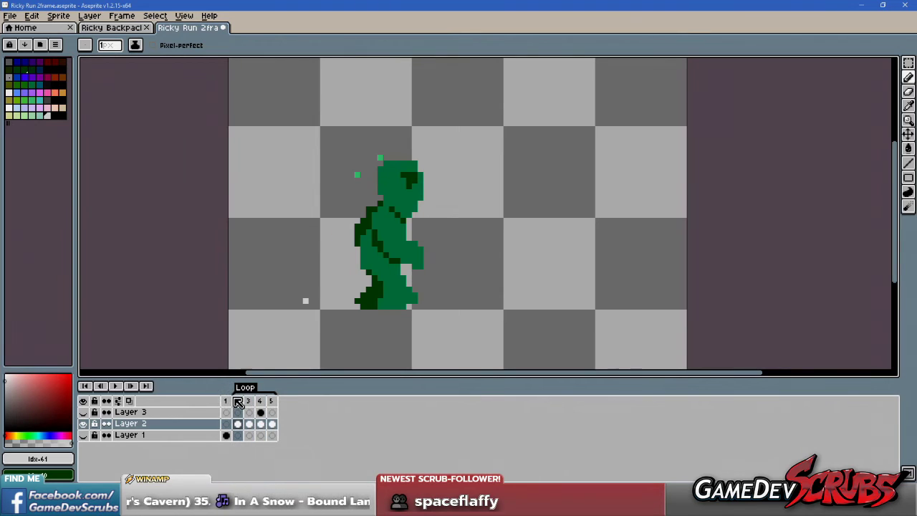
key(Left)
key(Right)
key(Right)
key(Right)
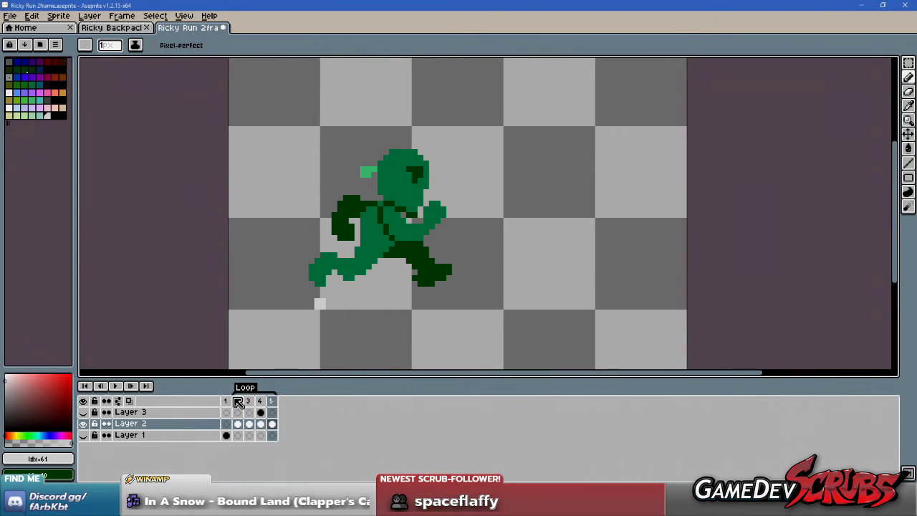
- Compare the dust across the frames, and shift frame 4's dust pixel one pixel farther behind the character
key(Left)
key(Left)
key(Right)
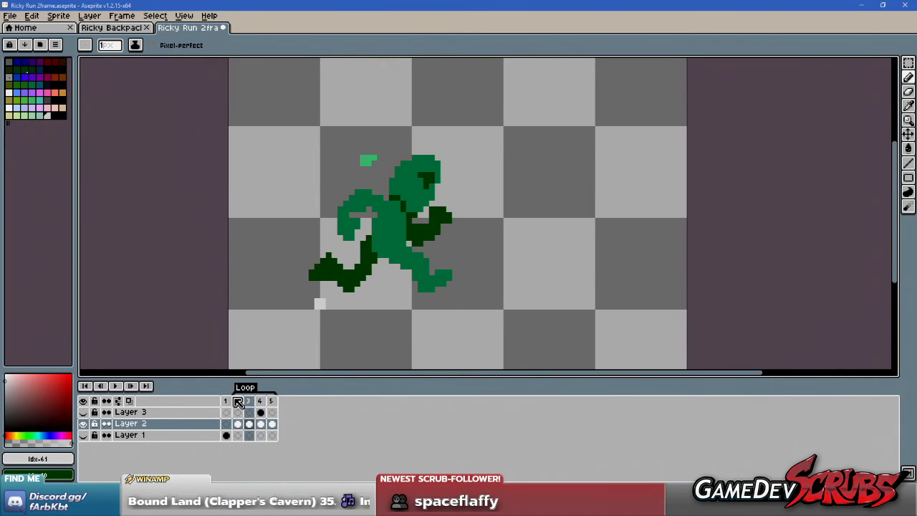
key(Left)
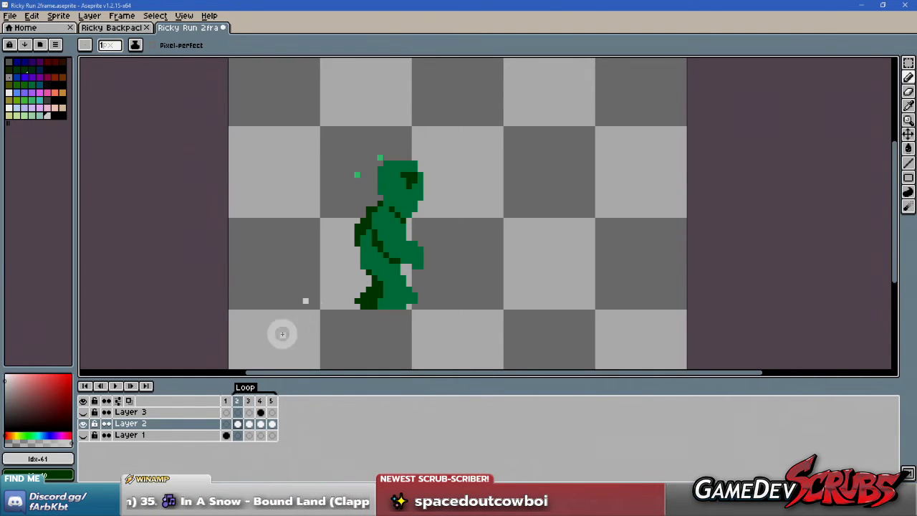
click(261, 402)
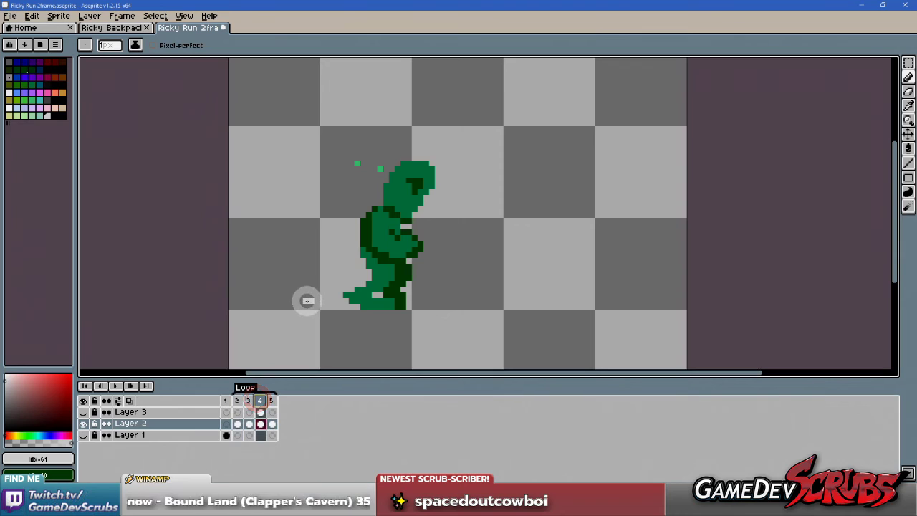
click(306, 300)
click(313, 300)
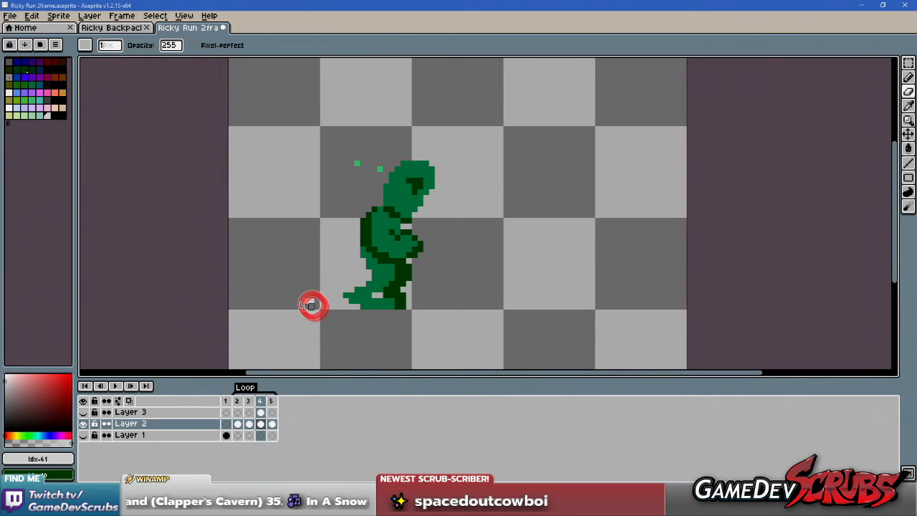
- Play the run loop to check the dust placement in motion
click(115, 386)
scroll(442, 329, down, 1)
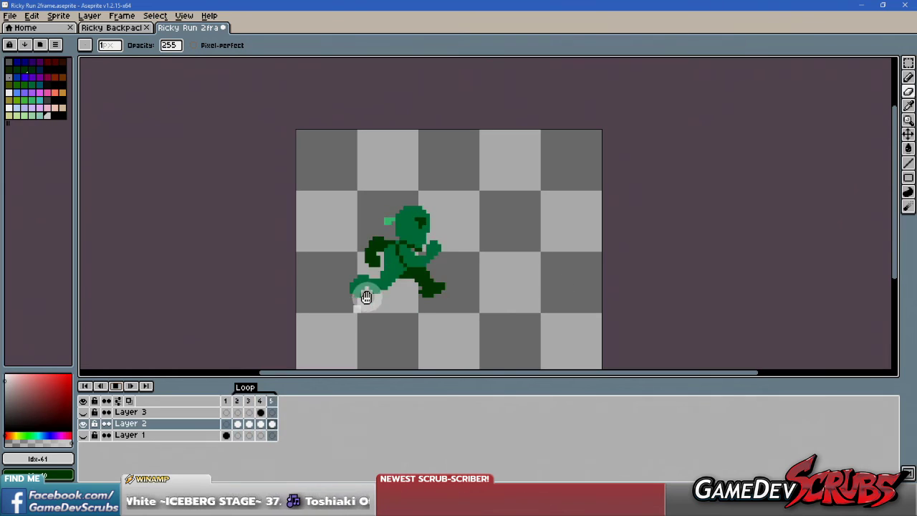
click(115, 386)
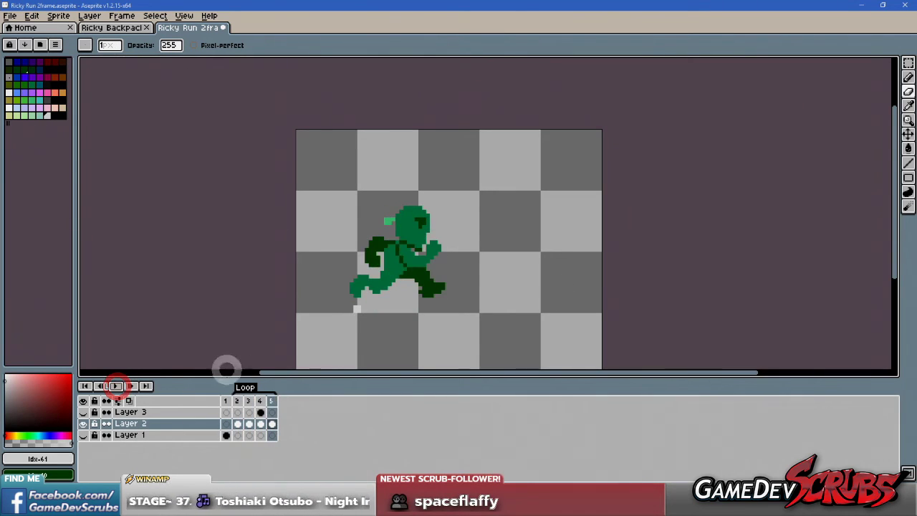
- Shift the dust three pixels farther behind the character in each of frames 5, 2, 3 and 4
scroll(358, 337, up, 1)
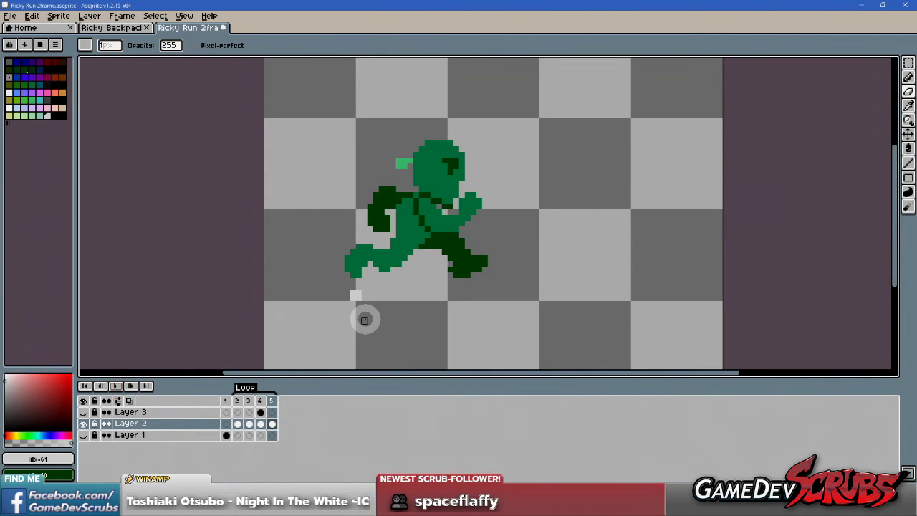
key(m)
mouse_move(395, 316)
mouse_down()
mouse_move(323, 289)
mouse_move(350, 305)
mouse_up()
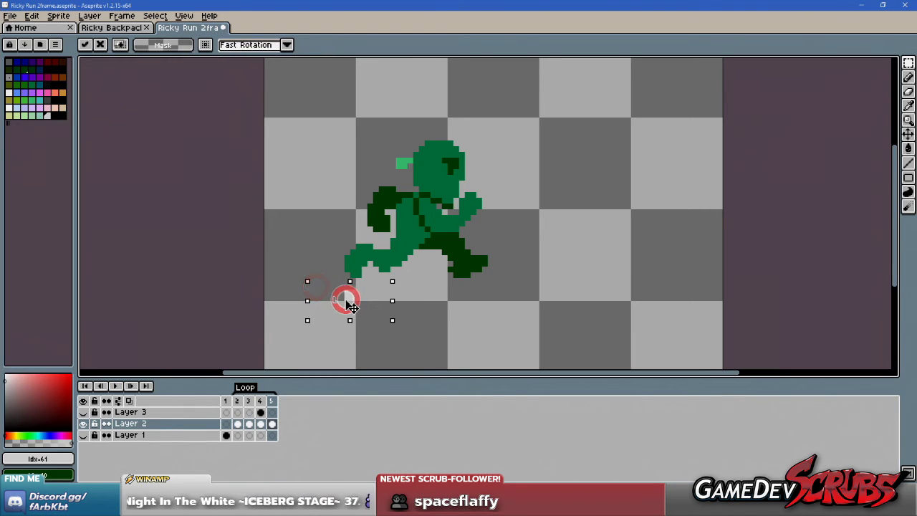
click(239, 402)
drag(354, 319, 348, 316)
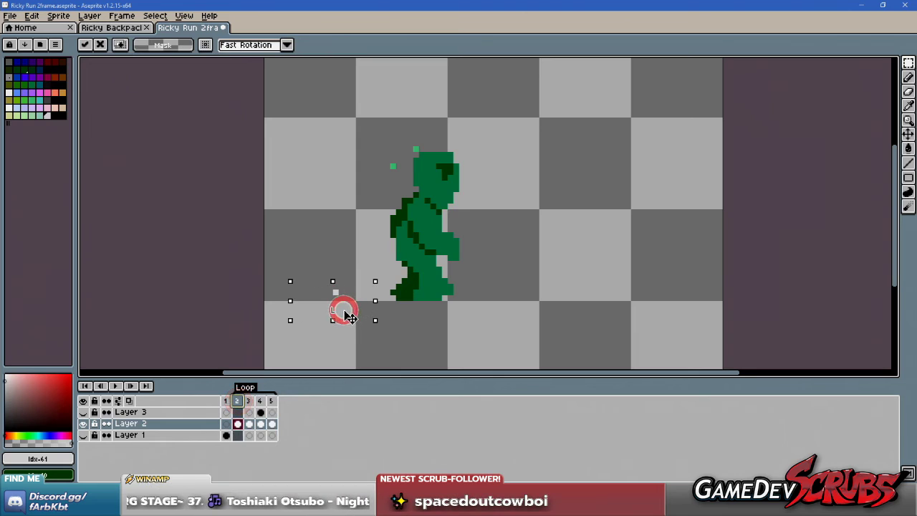
click(261, 401)
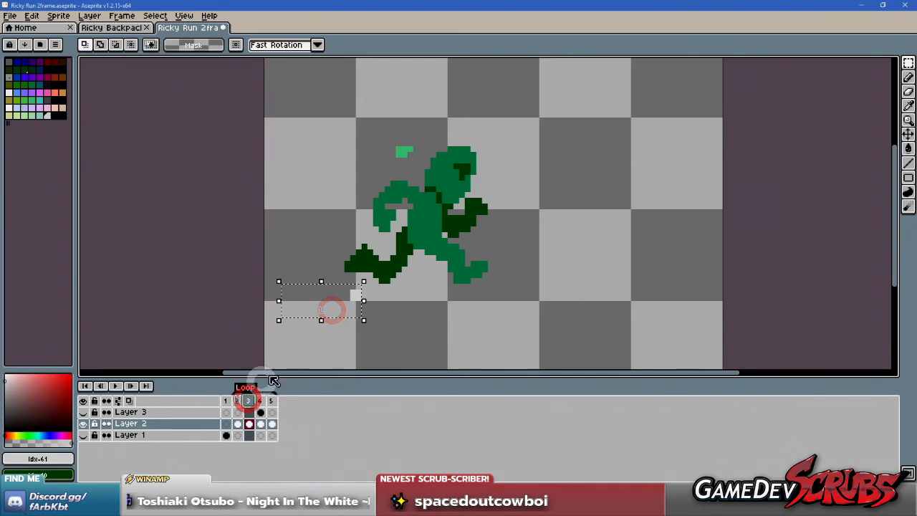
drag(344, 308, 325, 320)
click(261, 401)
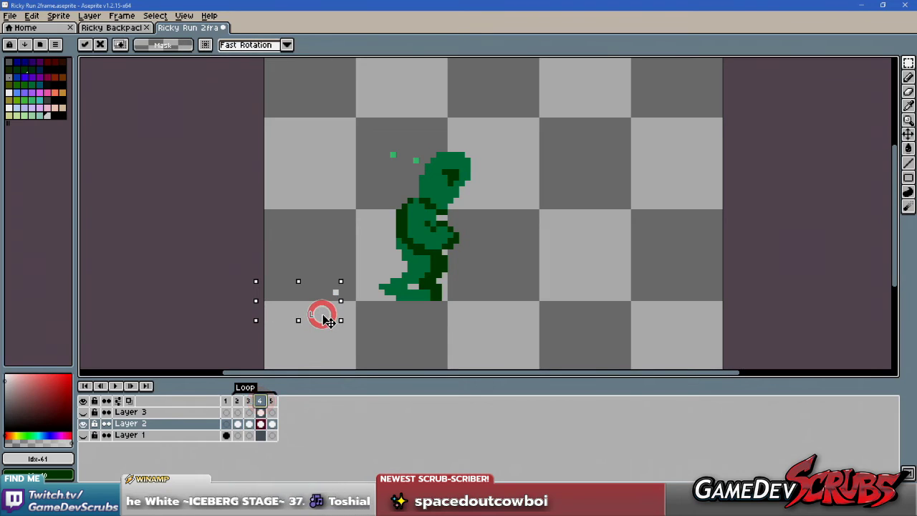
click(316, 321)
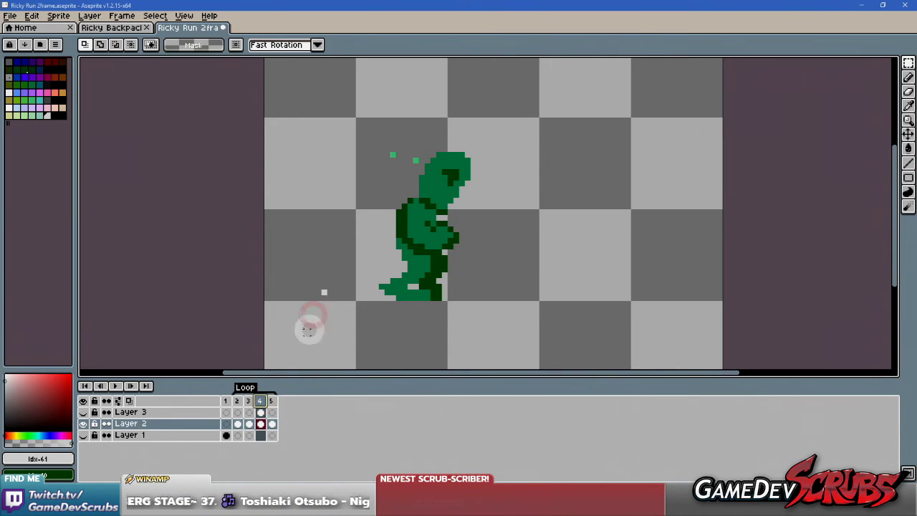
- Play the run loop at several magnifications to examine the spacing between the dust and the feet
scroll(315, 315, down, 1)
click(115, 385)
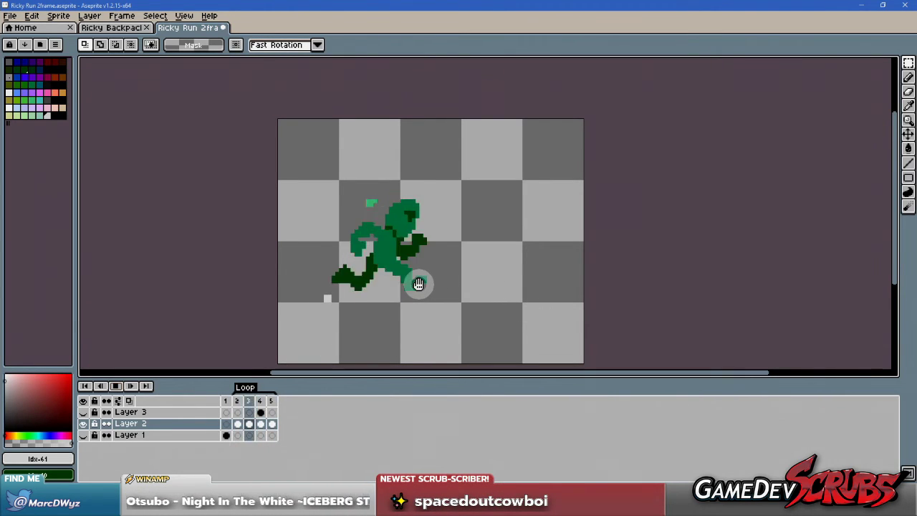
scroll(431, 284, down, 1)
scroll(453, 287, up, 2)
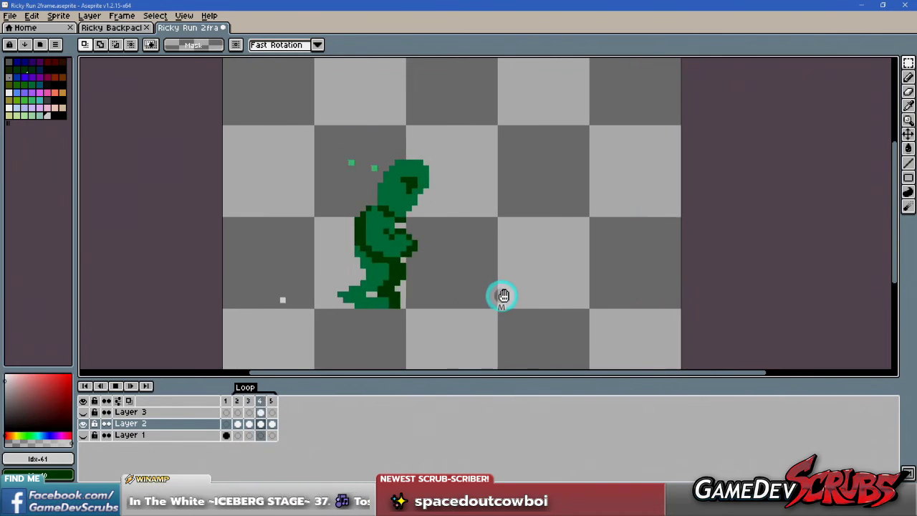
scroll(500, 293, down, 1)
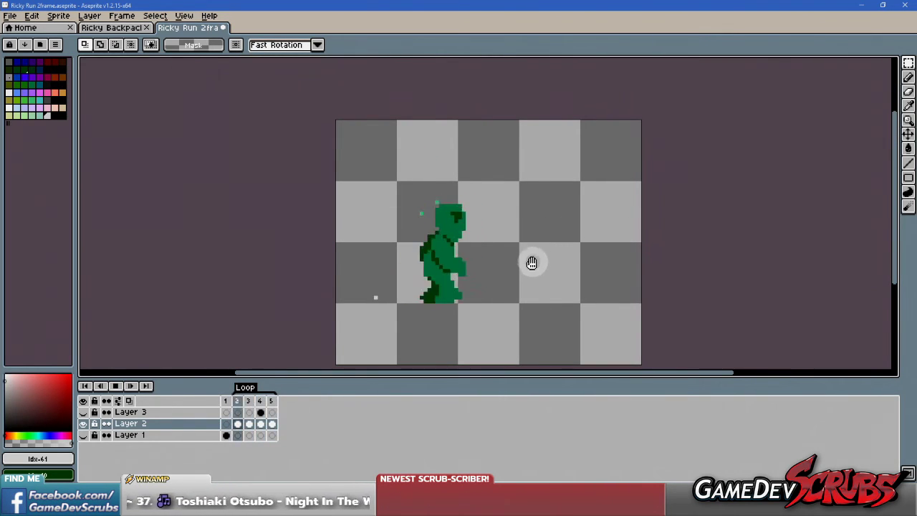
drag(533, 260, 606, 268)
scroll(566, 259, up, 1)
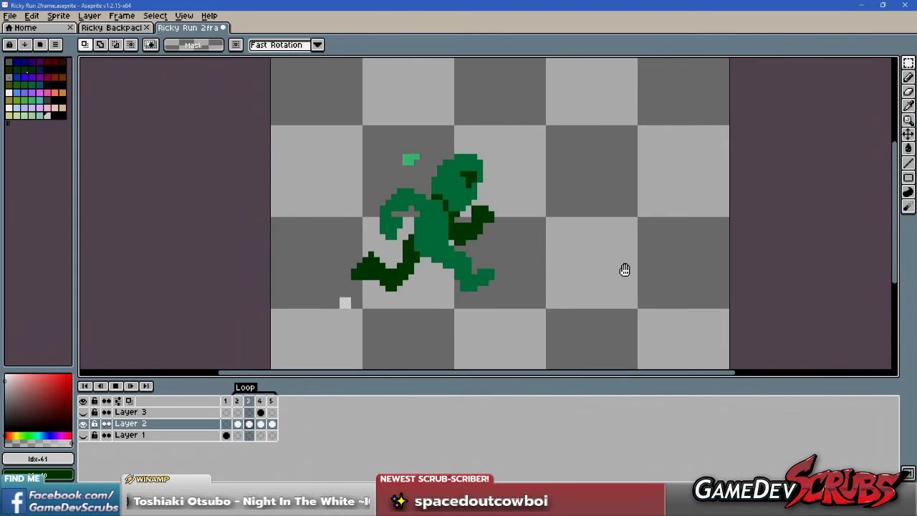
scroll(454, 296, down, 1)
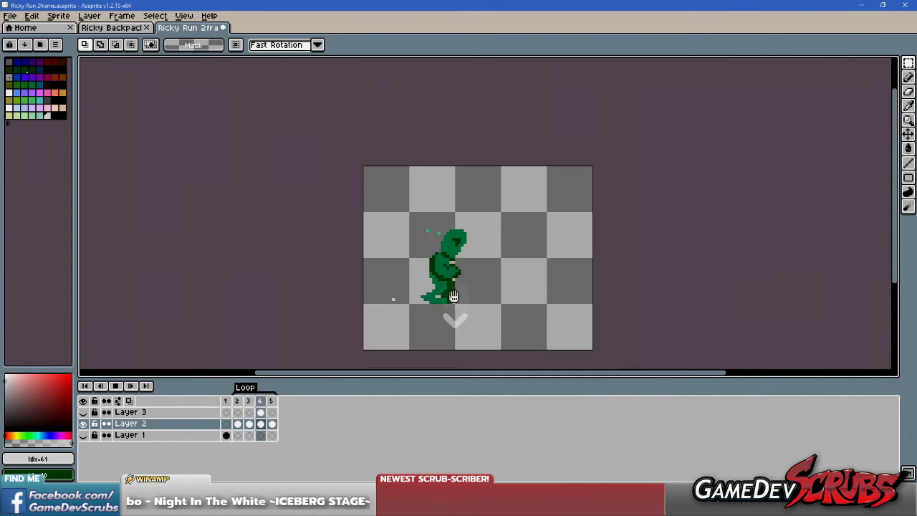
scroll(484, 297, up, 2)
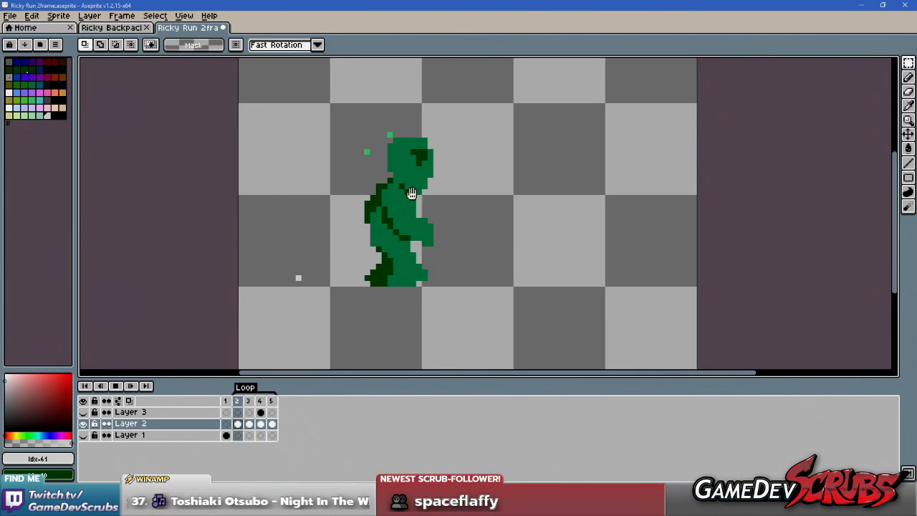
drag(498, 253, 566, 250)
scroll(566, 250, down, 2)
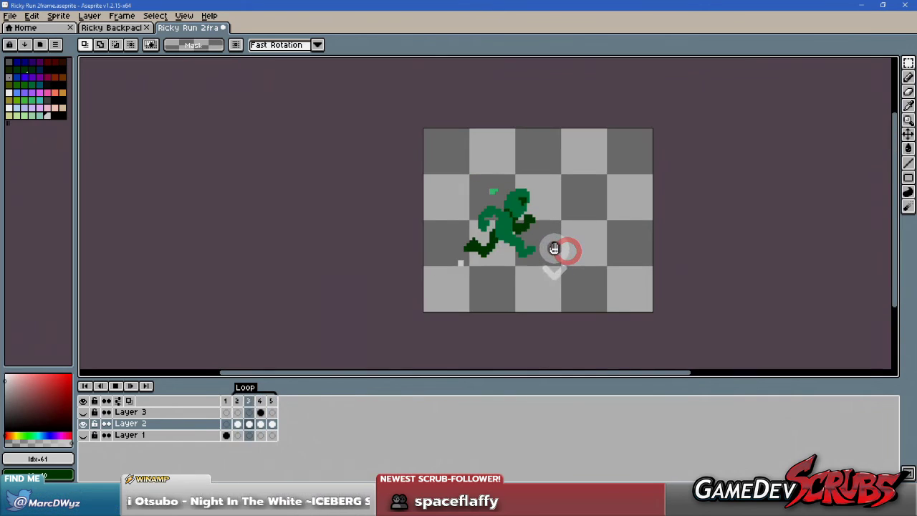
scroll(564, 251, down, 1)
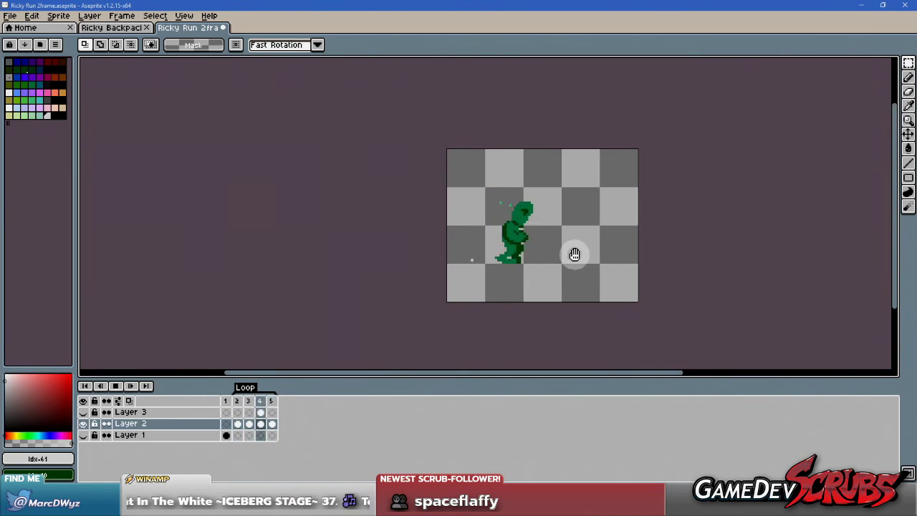
drag(574, 254, 463, 246)
scroll(448, 228, up, 2)
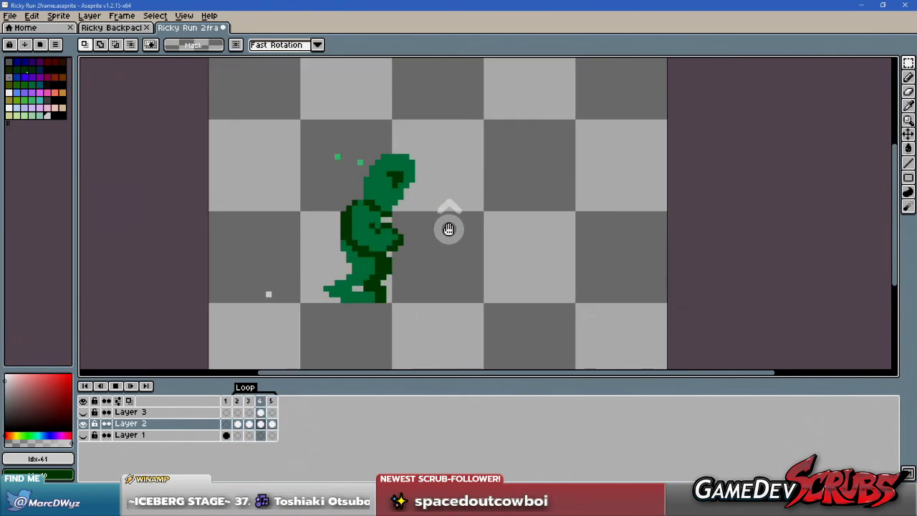
scroll(449, 228, up, 3)
scroll(432, 229, down, 2)
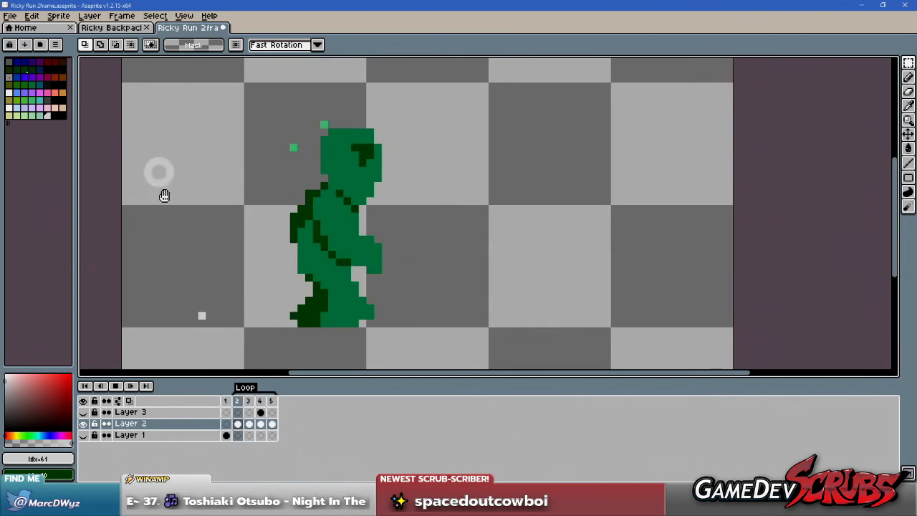
click(115, 386)
- Fill both trailing head-mark pixels in frame 2 with the teal palette colour at index 44
click(236, 401)
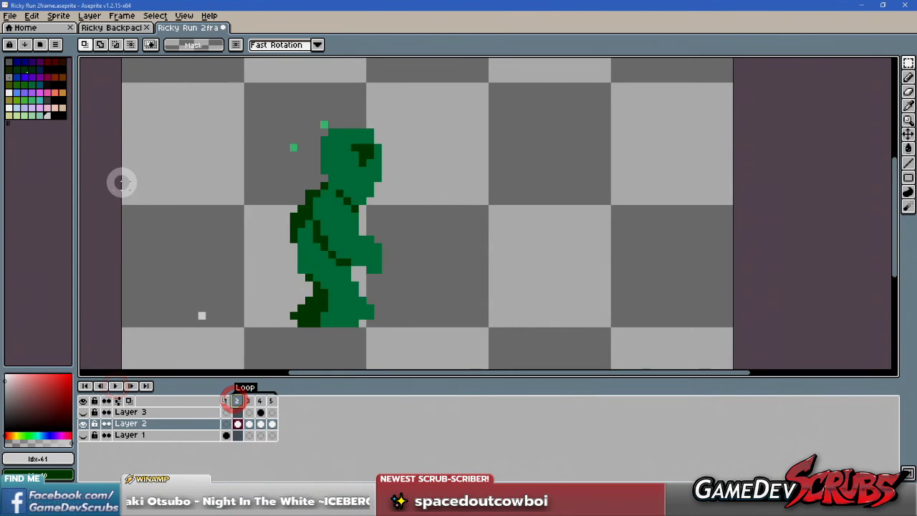
drag(122, 183, 140, 179)
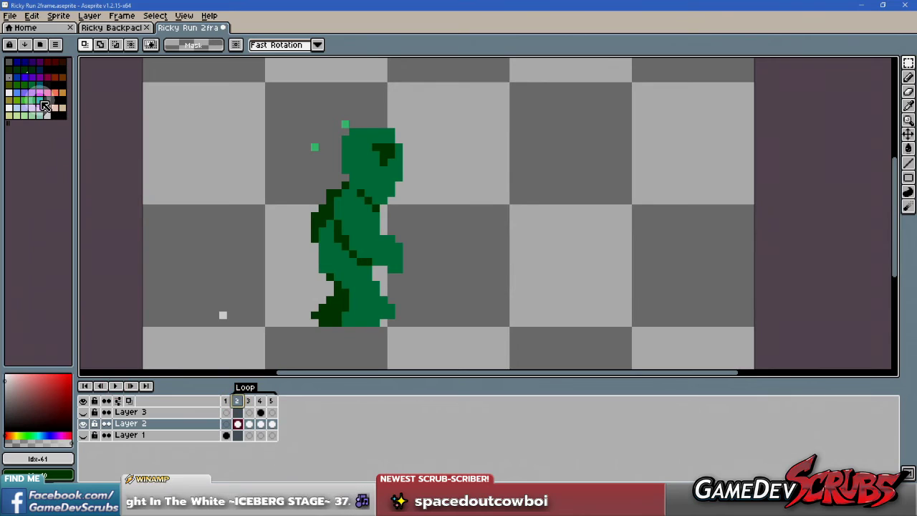
click(40, 100)
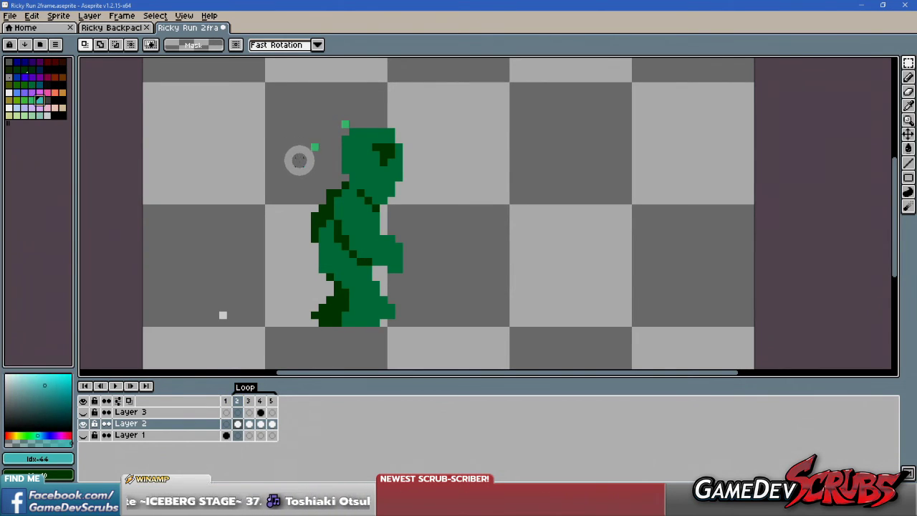
key(g)
click(315, 147)
click(345, 125)
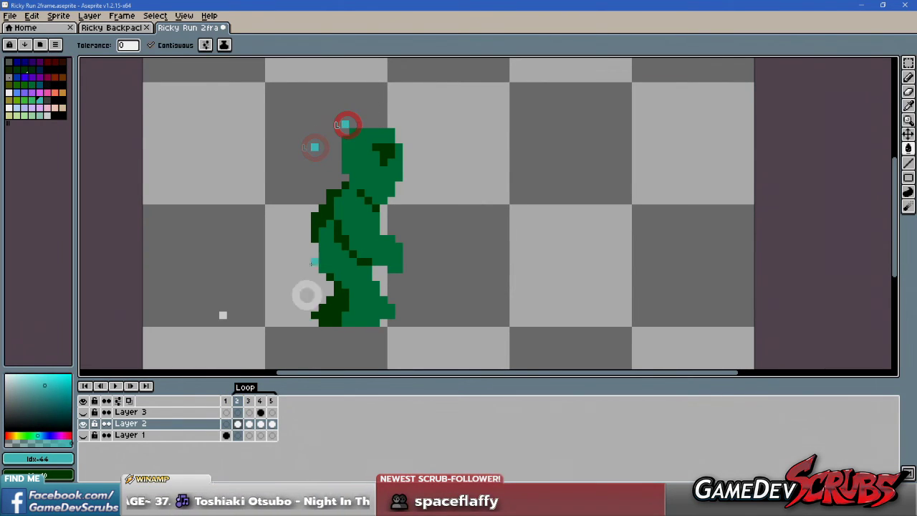
- Recolour the trailing head marks in frames 3, 4 and 5 with the same teal
click(248, 401)
click(326, 132)
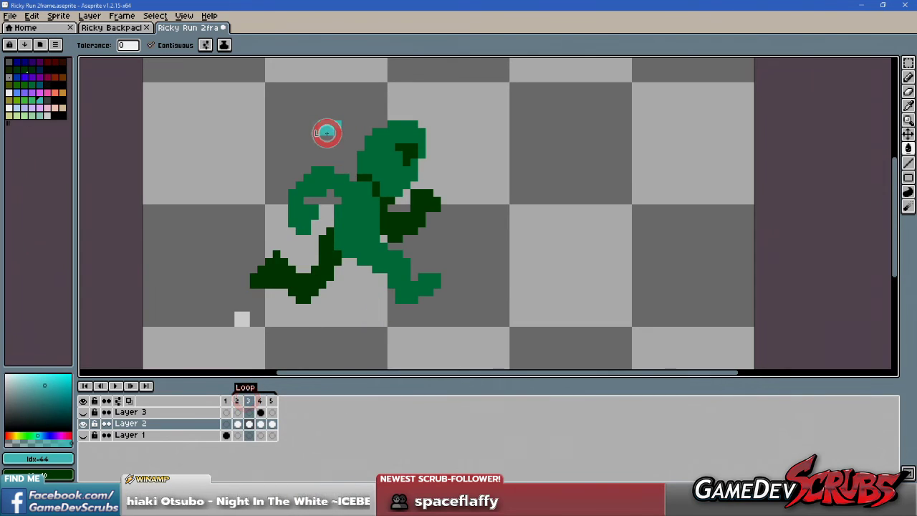
click(259, 400)
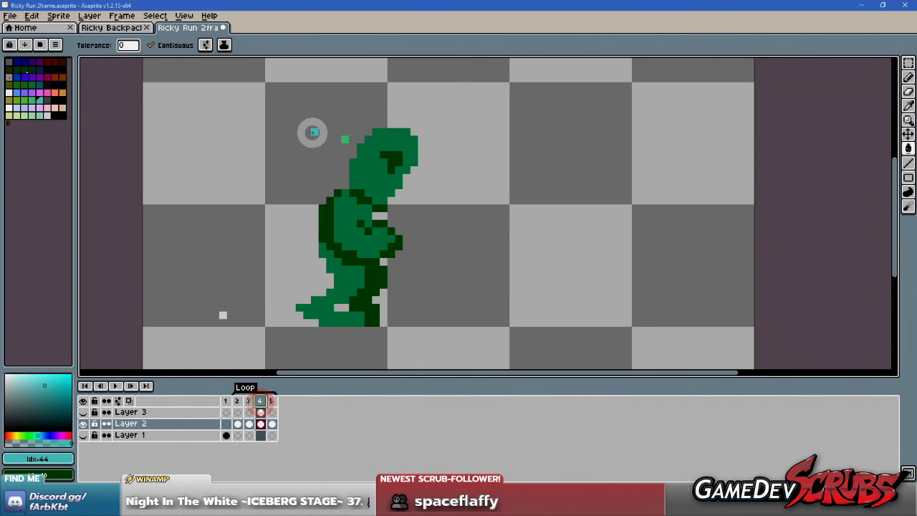
click(313, 132)
click(345, 139)
click(271, 400)
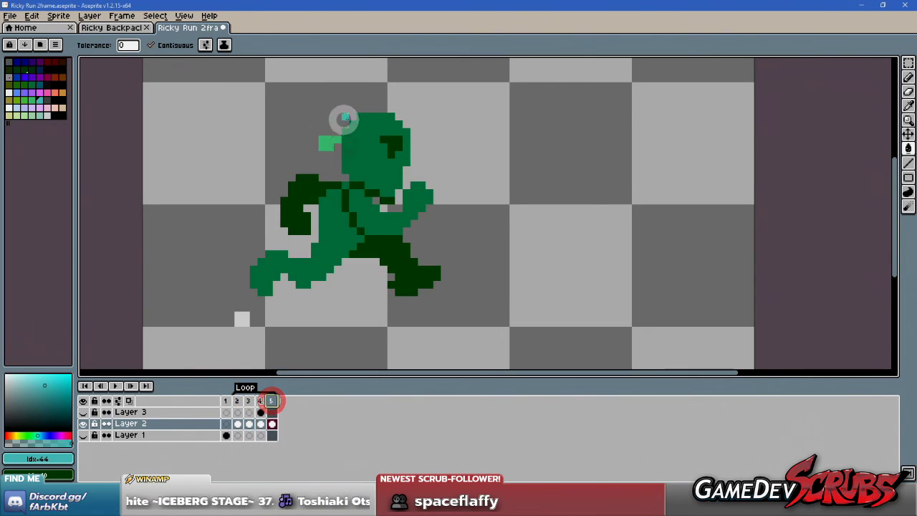
click(327, 139)
- Play the run loop at different magnifications to judge the teal head mark in motion
scroll(332, 139, down, 2)
scroll(303, 365, up, 1)
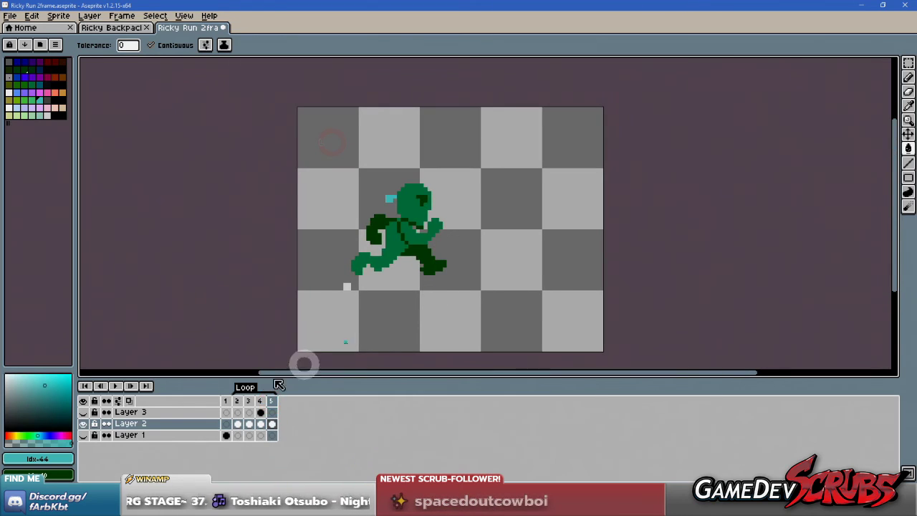
click(116, 387)
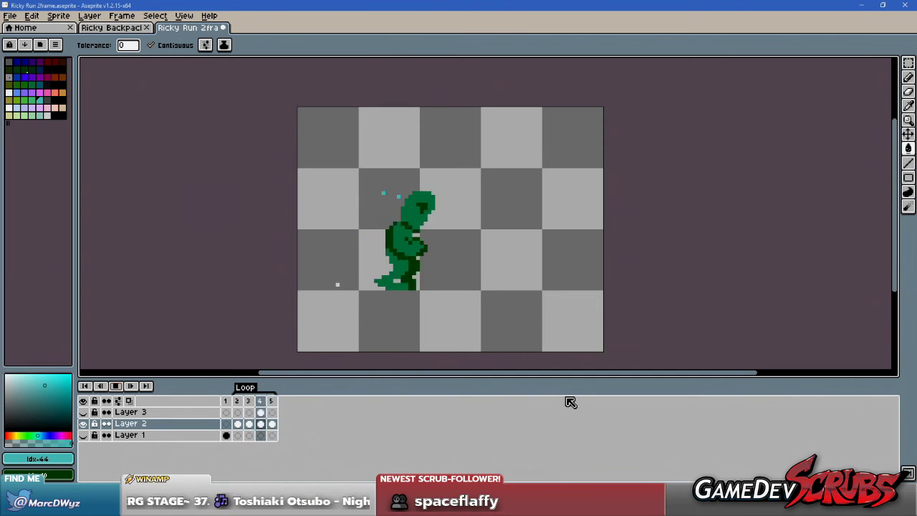
scroll(506, 263, up, 2)
drag(471, 266, 421, 242)
click(889, 505)
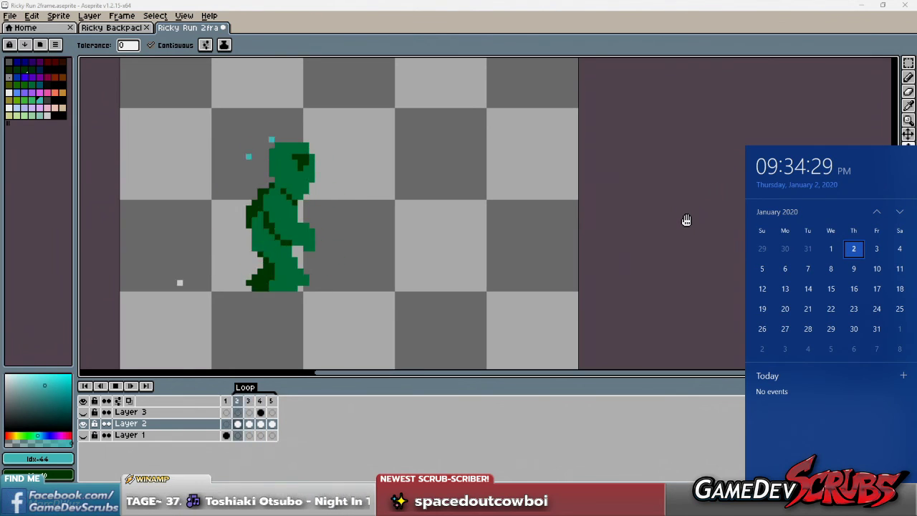
click(308, 228)
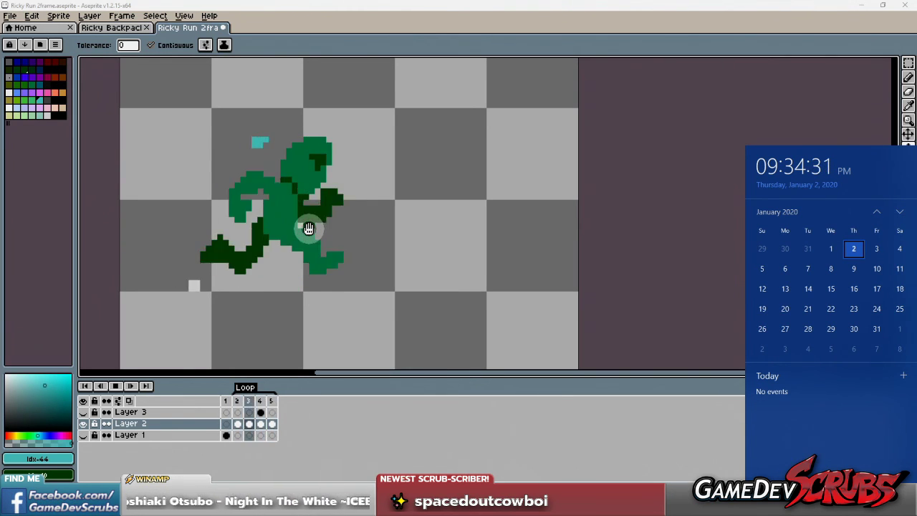